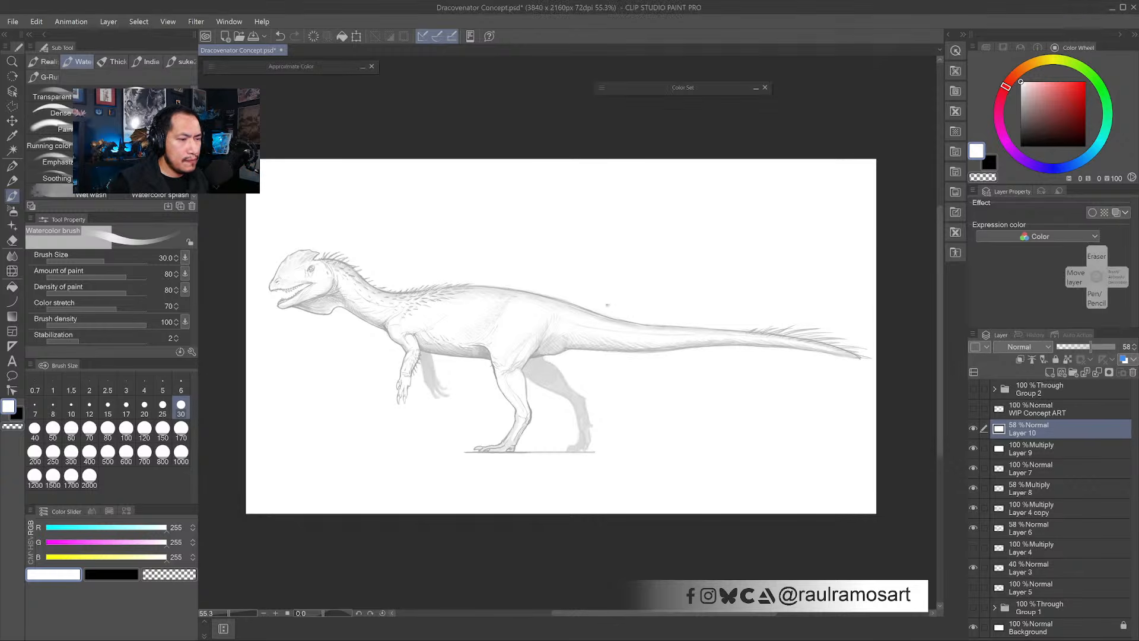
- Zoom in on the dinosaur's head and add a new layer above the 58% Layer 10
{"action": "left_click_drag", "start_coordinate": [561, 323], "coordinate": [597, 346]}
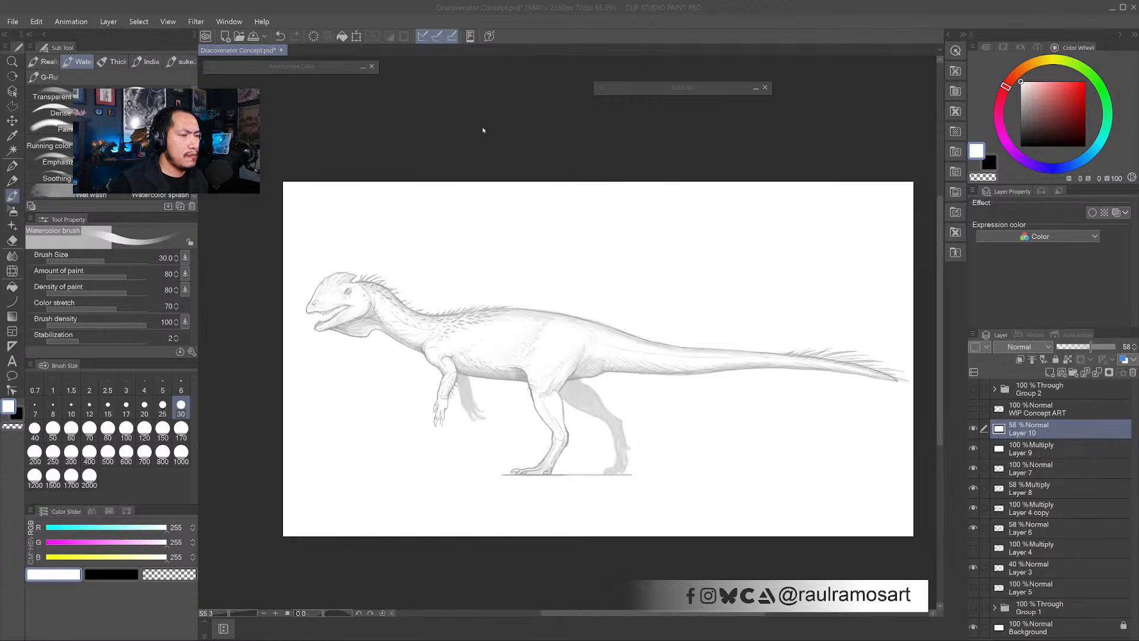
{"action": "left_click_drag", "start_coordinate": [419, 310], "coordinate": [498, 310]}
{"action": "left_click_drag", "start_coordinate": [389, 341], "coordinate": [562, 327]}
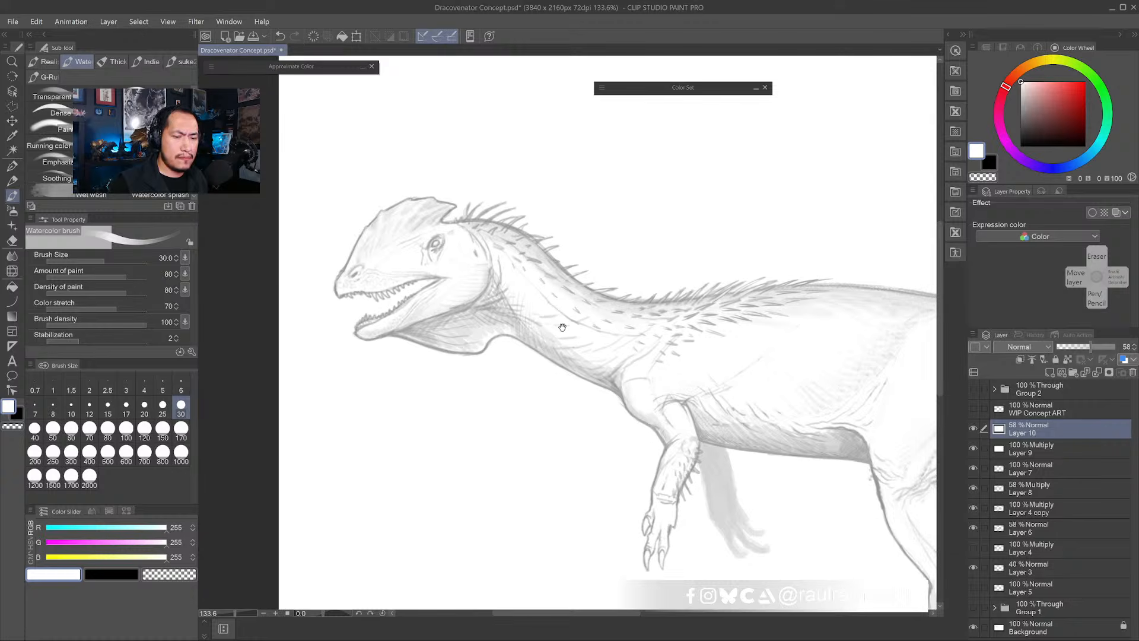
{"action": "left_click", "coordinate": [974, 428]}
{"action": "left_click", "coordinate": [973, 428]}
{"action": "mouse_move", "coordinate": [638, 417]}
{"action": "left_mouse_down"}
{"action": "mouse_move", "coordinate": [665, 410]}
{"action": "mouse_move", "coordinate": [675, 387]}
{"action": "left_mouse_up"}
{"action": "left_click", "coordinate": [1049, 371]}
{"action": "left_click_drag", "start_coordinate": [532, 282], "coordinate": [295, 296]}
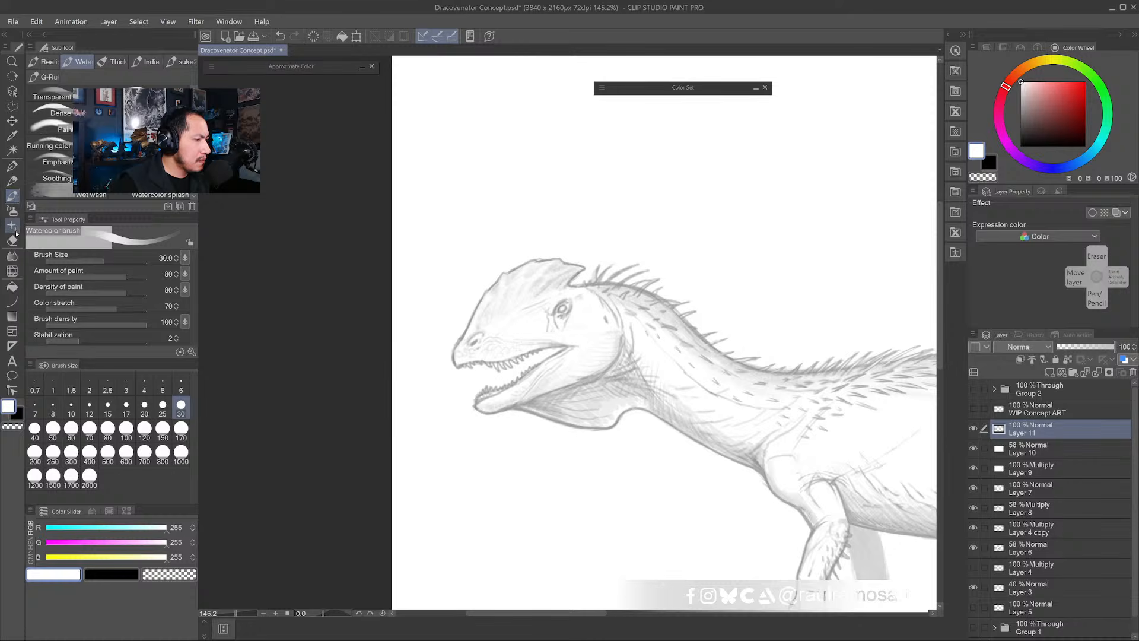
- Set up the Lighter pencil with black as the drawing colour and a brush size of 7
{"action": "left_click", "coordinate": [12, 180]}
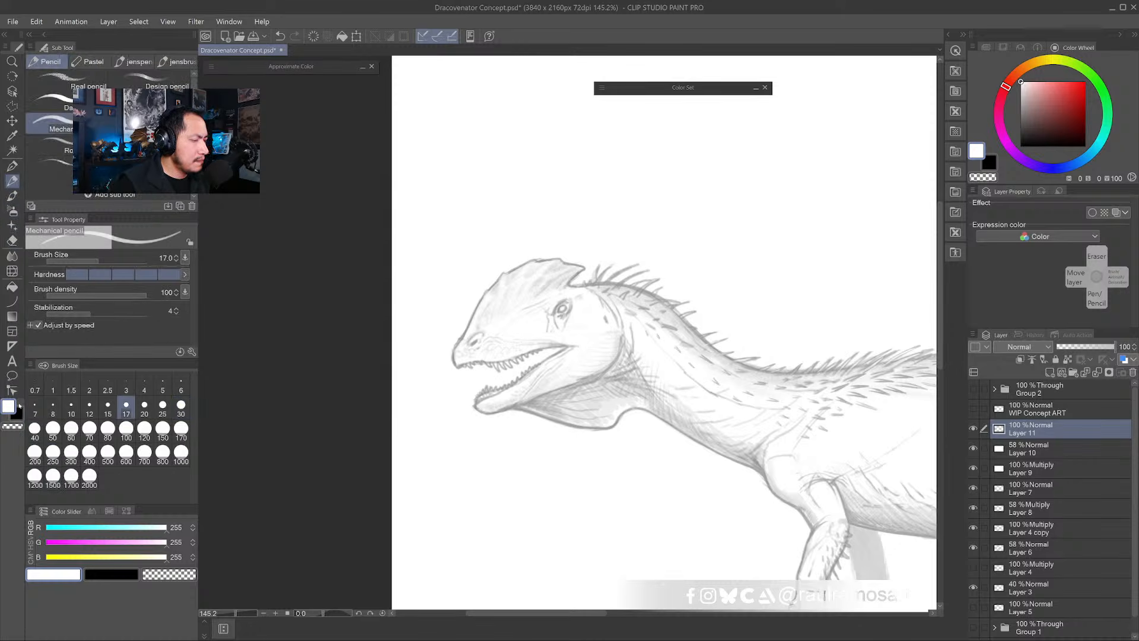
{"action": "left_click", "coordinate": [17, 411]}
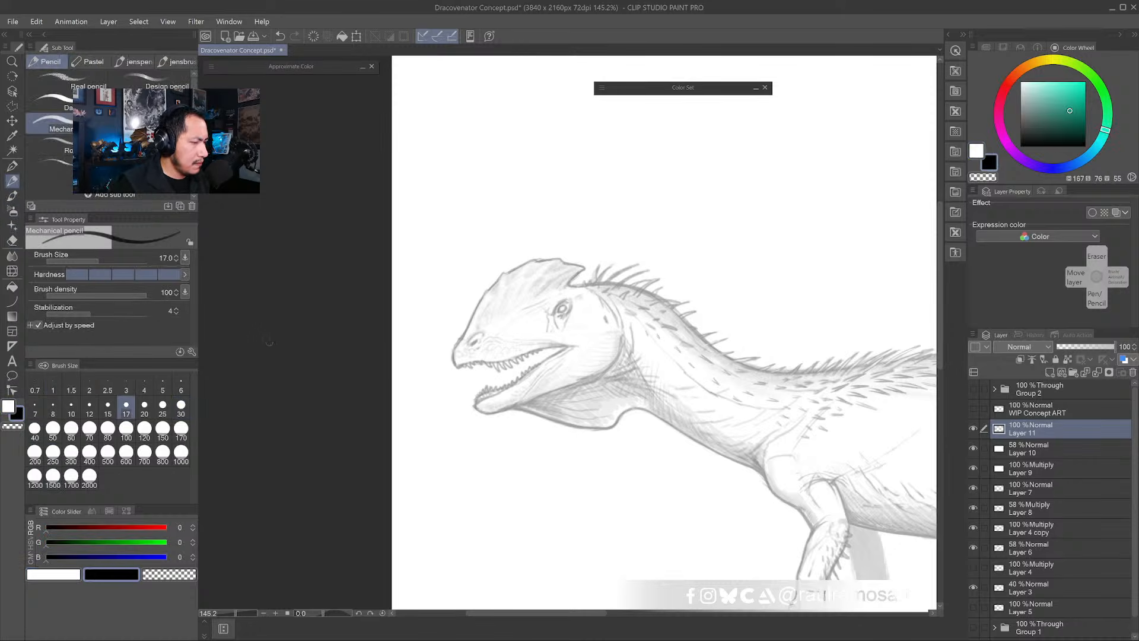
{"action": "key", "text": "x"}
{"action": "key", "text": "x"}
{"action": "key", "text": "x"}
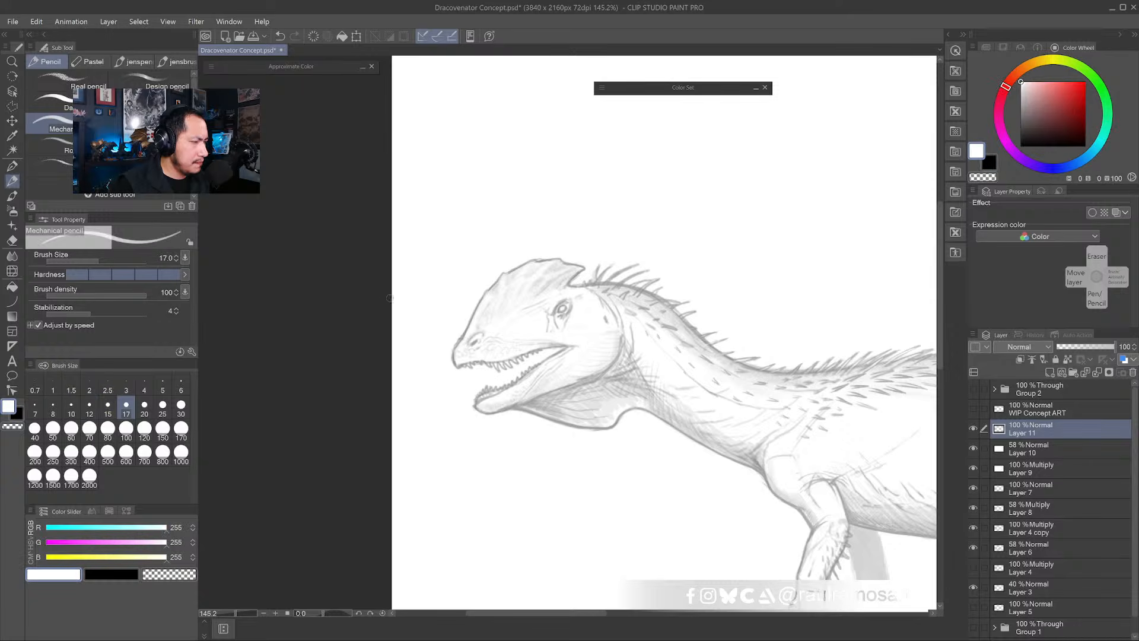
{"action": "left_click", "coordinate": [167, 107]}
{"action": "left_click", "coordinate": [104, 574]}
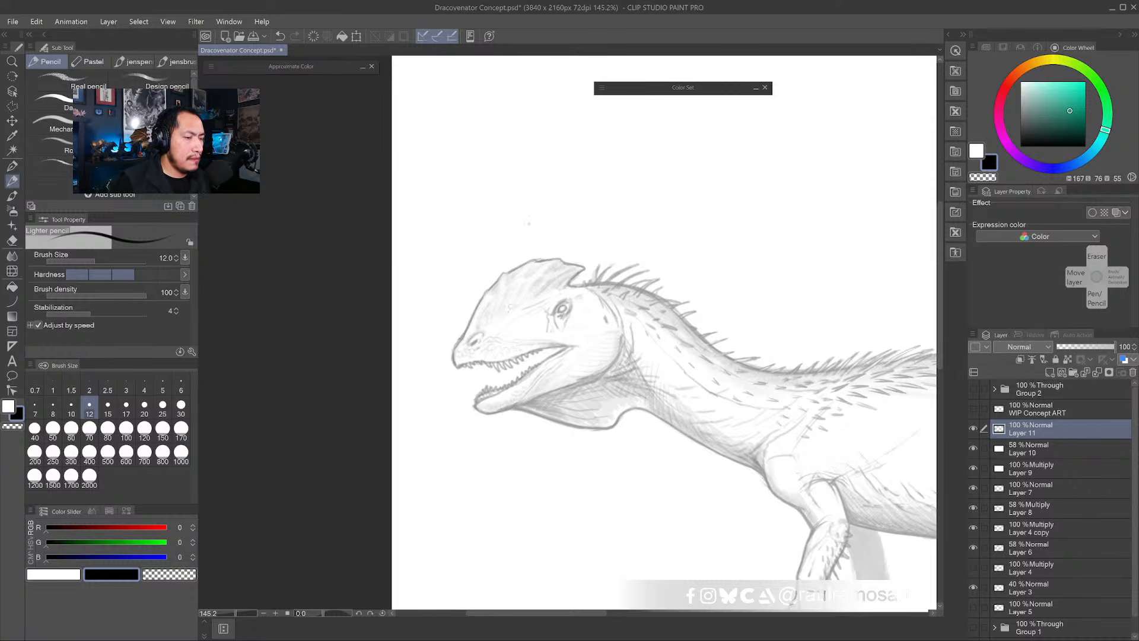
{"action": "scroll", "coordinate": [509, 300], "scroll_direction": "up", "scroll_amount": 5}
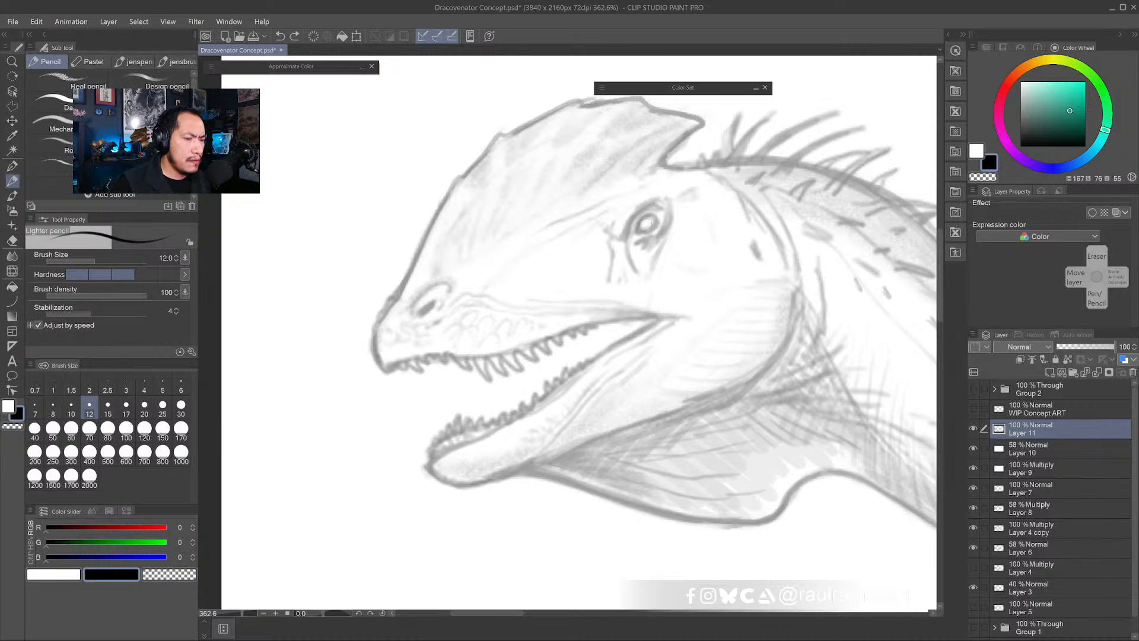
{"action": "key", "text": "bracketleft"}
{"action": "key", "text": "bracketleft"}
{"action": "key", "text": "bracketleft"}
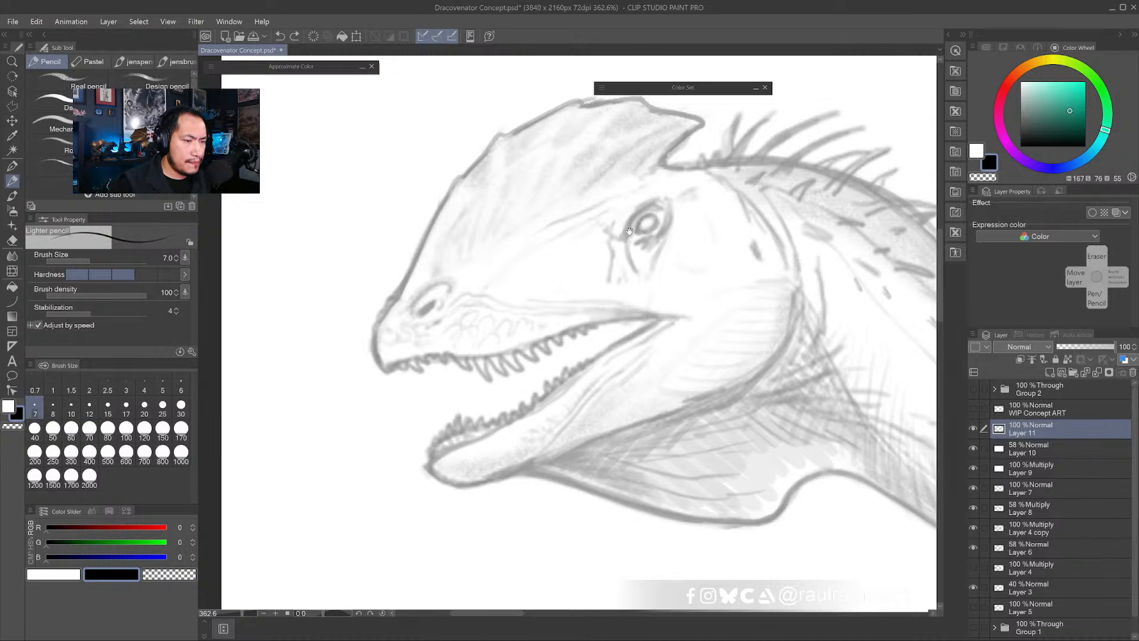
- Ink the dark ring of the eye and its small central pupil over the sketch
{"action": "mouse_move", "coordinate": [630, 232]}
{"action": "left_mouse_down"}
{"action": "mouse_move", "coordinate": [593, 250]}
{"action": "mouse_move", "coordinate": [595, 228]}
{"action": "mouse_move", "coordinate": [568, 238]}
{"action": "mouse_move", "coordinate": [571, 279]}
{"action": "mouse_move", "coordinate": [560, 270]}
{"action": "mouse_move", "coordinate": [577, 251]}
{"action": "mouse_move", "coordinate": [543, 251]}
{"action": "mouse_move", "coordinate": [554, 250]}
{"action": "mouse_move", "coordinate": [556, 269]}
{"action": "mouse_move", "coordinate": [553, 242]}
{"action": "mouse_move", "coordinate": [570, 260]}
{"action": "mouse_move", "coordinate": [559, 264]}
{"action": "mouse_move", "coordinate": [552, 246]}
{"action": "mouse_move", "coordinate": [551, 258]}
{"action": "mouse_move", "coordinate": [583, 253]}
{"action": "mouse_move", "coordinate": [569, 245]}
{"action": "mouse_move", "coordinate": [572, 257]}
{"action": "mouse_move", "coordinate": [552, 267]}
{"action": "mouse_move", "coordinate": [563, 237]}
{"action": "mouse_move", "coordinate": [545, 263]}
{"action": "mouse_move", "coordinate": [559, 234]}
{"action": "mouse_move", "coordinate": [538, 270]}
{"action": "mouse_move", "coordinate": [553, 238]}
{"action": "mouse_move", "coordinate": [578, 238]}
{"action": "mouse_move", "coordinate": [569, 265]}
{"action": "left_mouse_up"}
{"action": "key", "text": "ctrl+z"}
{"action": "key", "text": "ctrl+z"}
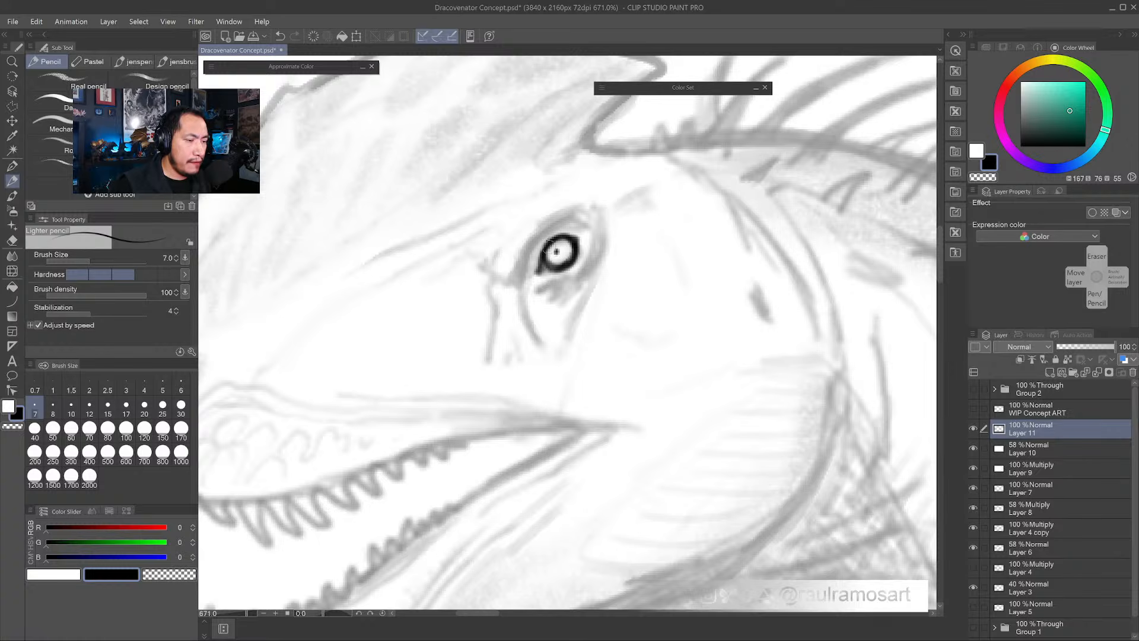
{"action": "mouse_move", "coordinate": [537, 253]}
{"action": "left_mouse_down"}
{"action": "mouse_move", "coordinate": [536, 236]}
{"action": "mouse_move", "coordinate": [569, 222]}
{"action": "mouse_move", "coordinate": [550, 226]}
{"action": "mouse_move", "coordinate": [527, 266]}
{"action": "left_mouse_up"}
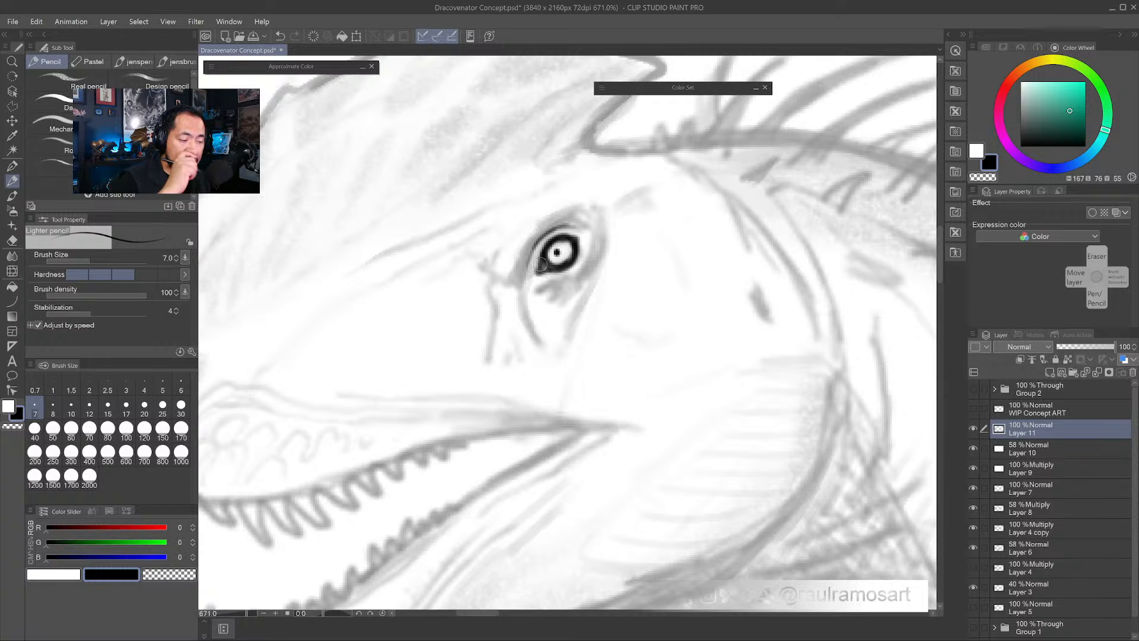
- Ink the upper eyelid fold and the front corner curving around the eye
{"action": "left_click_drag", "start_coordinate": [541, 262], "coordinate": [575, 286]}
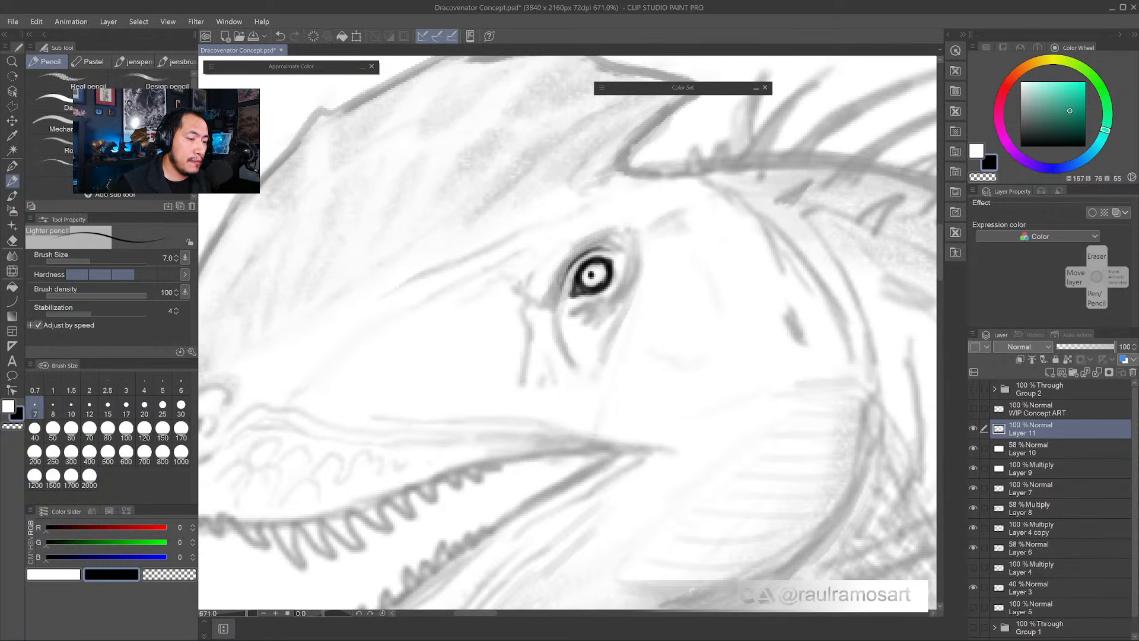
{"action": "mouse_move", "coordinate": [571, 264]}
{"action": "left_mouse_down"}
{"action": "mouse_move", "coordinate": [611, 236]}
{"action": "mouse_move", "coordinate": [599, 240]}
{"action": "left_mouse_up"}
{"action": "left_click_drag", "start_coordinate": [553, 302], "coordinate": [580, 251]}
{"action": "key", "text": "ctrl+z"}
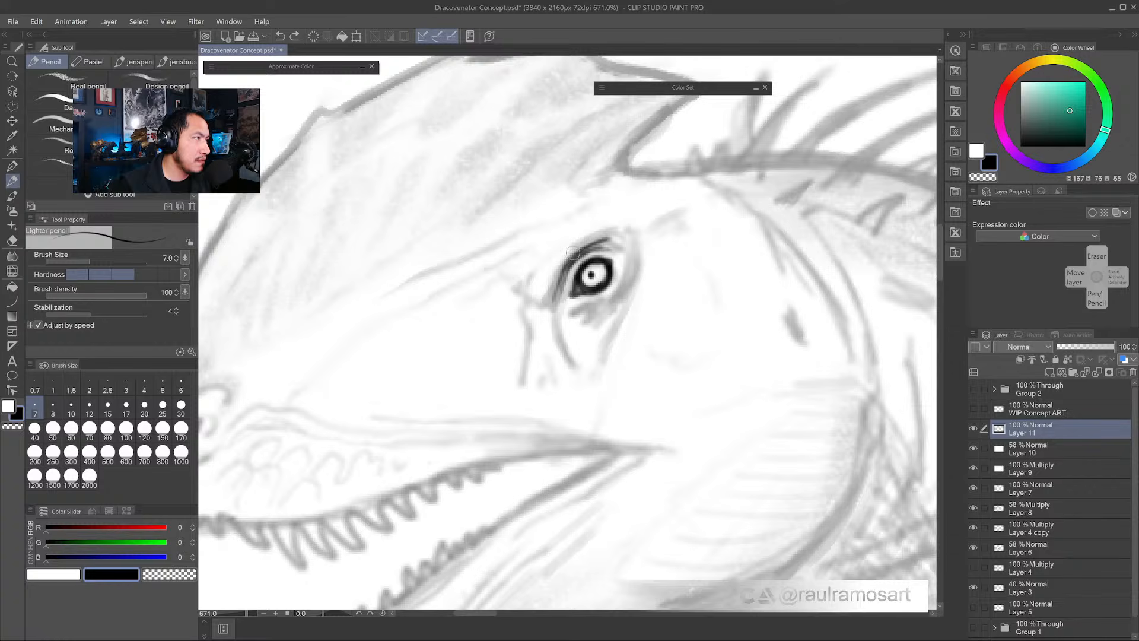
{"action": "mouse_move", "coordinate": [566, 267]}
{"action": "left_mouse_down"}
{"action": "mouse_move", "coordinate": [554, 298]}
{"action": "mouse_move", "coordinate": [571, 259]}
{"action": "left_mouse_up"}
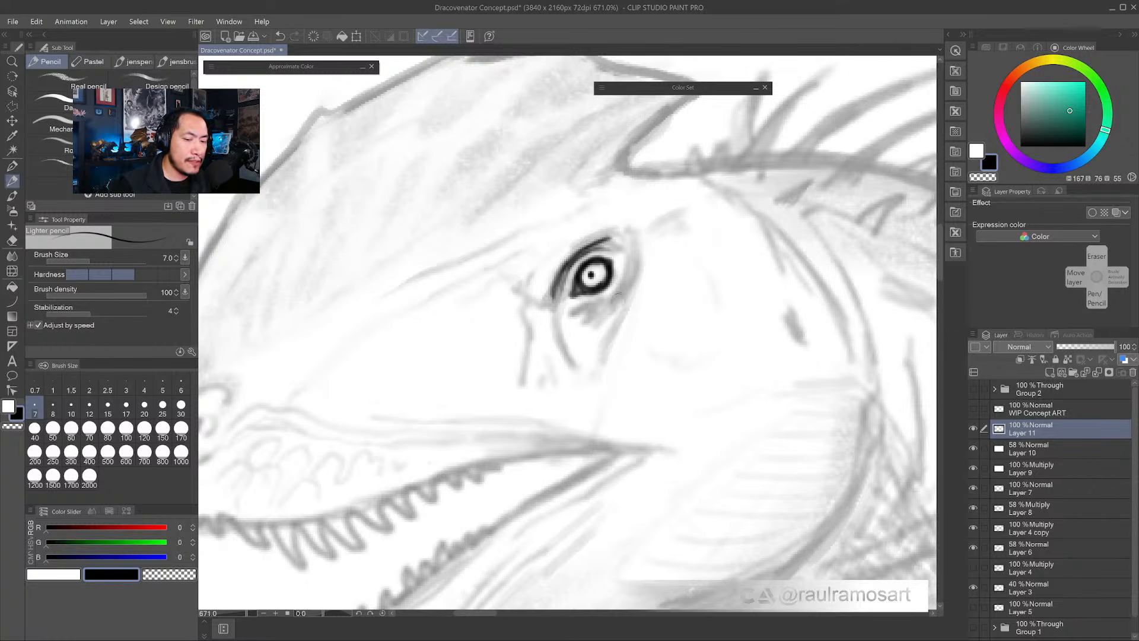
- Ink the nostril with a filled black opening and a thin outline around its rim
{"action": "mouse_move", "coordinate": [612, 318]}
{"action": "left_mouse_down"}
{"action": "mouse_move", "coordinate": [656, 313]}
{"action": "mouse_move", "coordinate": [785, 248]}
{"action": "left_mouse_up"}
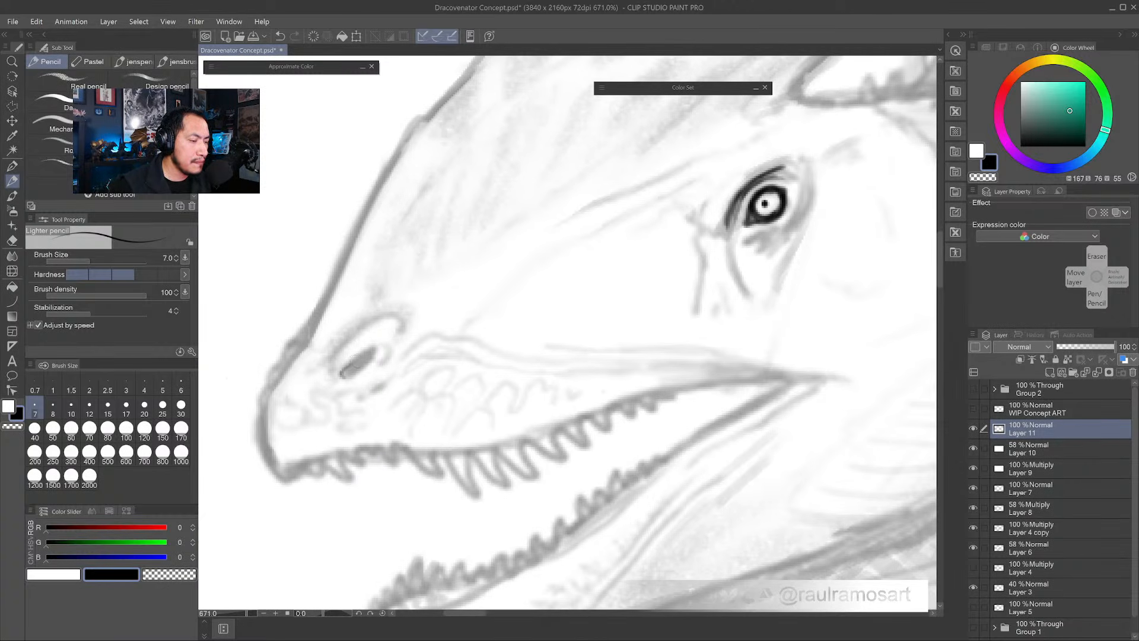
{"action": "mouse_move", "coordinate": [344, 373]}
{"action": "left_mouse_down"}
{"action": "mouse_move", "coordinate": [374, 352]}
{"action": "mouse_move", "coordinate": [347, 370]}
{"action": "mouse_move", "coordinate": [368, 358]}
{"action": "mouse_move", "coordinate": [346, 359]}
{"action": "mouse_move", "coordinate": [384, 355]}
{"action": "mouse_move", "coordinate": [332, 372]}
{"action": "mouse_move", "coordinate": [344, 385]}
{"action": "mouse_move", "coordinate": [366, 375]}
{"action": "mouse_move", "coordinate": [331, 383]}
{"action": "mouse_move", "coordinate": [327, 361]}
{"action": "mouse_move", "coordinate": [397, 337]}
{"action": "left_mouse_up"}
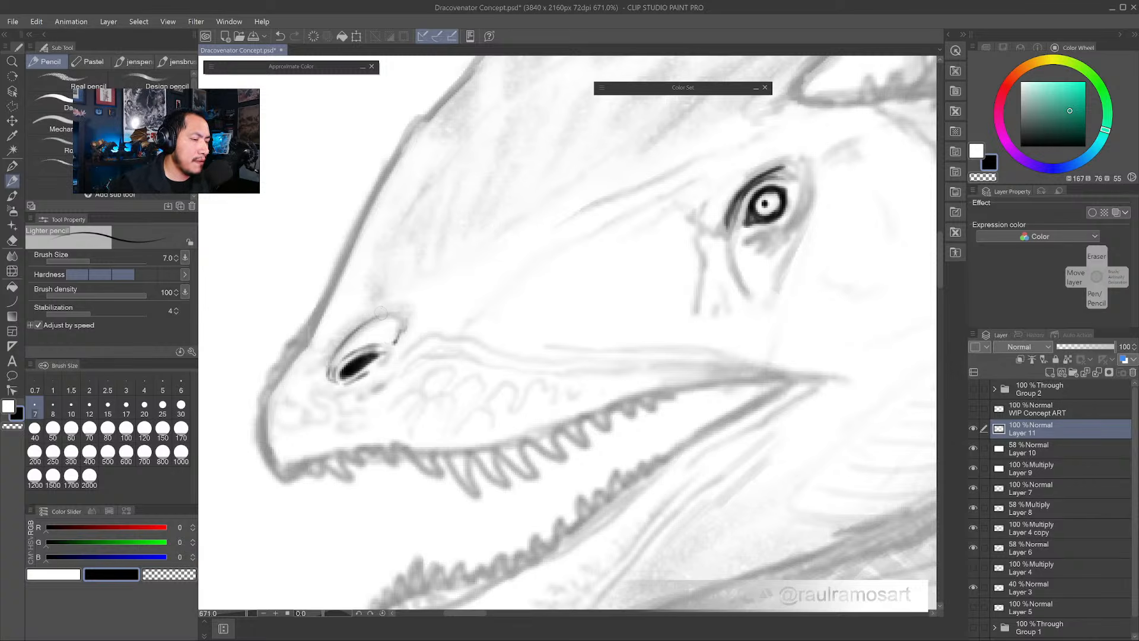
{"action": "mouse_move", "coordinate": [369, 321]}
{"action": "left_mouse_down"}
{"action": "mouse_move", "coordinate": [390, 305]}
{"action": "mouse_move", "coordinate": [410, 312]}
{"action": "mouse_move", "coordinate": [362, 322]}
{"action": "mouse_move", "coordinate": [325, 373]}
{"action": "mouse_move", "coordinate": [330, 385]}
{"action": "mouse_move", "coordinate": [372, 354]}
{"action": "mouse_move", "coordinate": [347, 369]}
{"action": "left_mouse_up"}
{"action": "left_click_drag", "start_coordinate": [492, 387], "coordinate": [506, 316]}
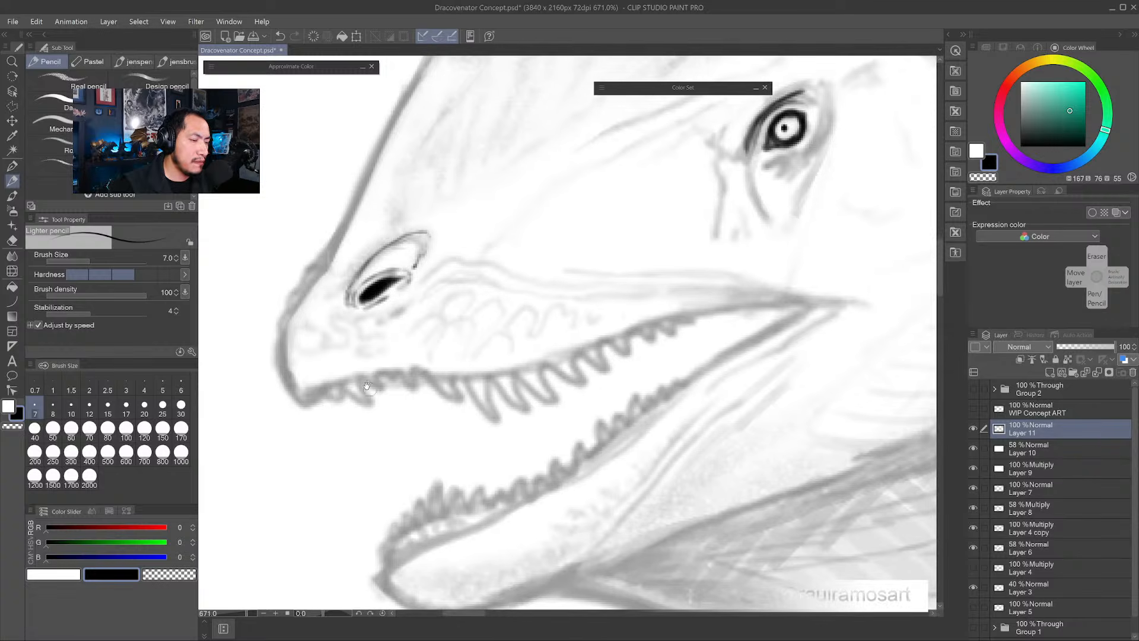
{"action": "left_click_drag", "start_coordinate": [368, 387], "coordinate": [409, 372]}
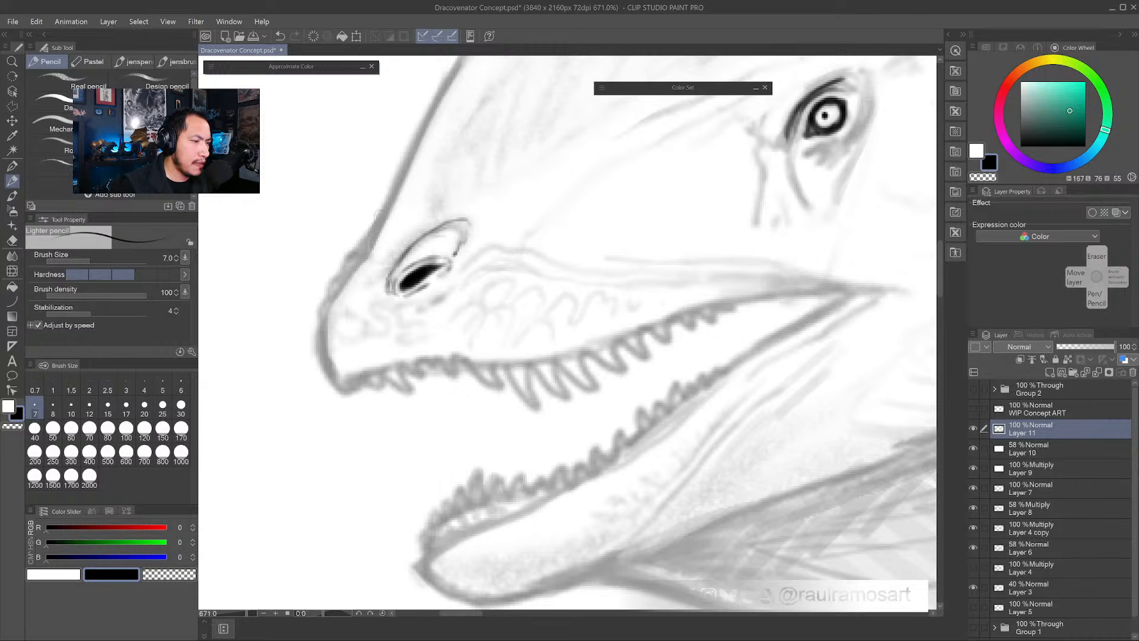
{"action": "left_click_drag", "start_coordinate": [383, 219], "coordinate": [355, 252]}
{"action": "left_click_drag", "start_coordinate": [360, 239], "coordinate": [354, 254]}
{"action": "key", "text": "ctrl+z"}
{"action": "key", "text": "ctrl+z"}
{"action": "key", "text": "ctrl+z"}
- Ink the bumpy outline of the snout from above the nostril down to the tip of the upper jaw
{"action": "left_click_drag", "start_coordinate": [393, 204], "coordinate": [352, 252]}
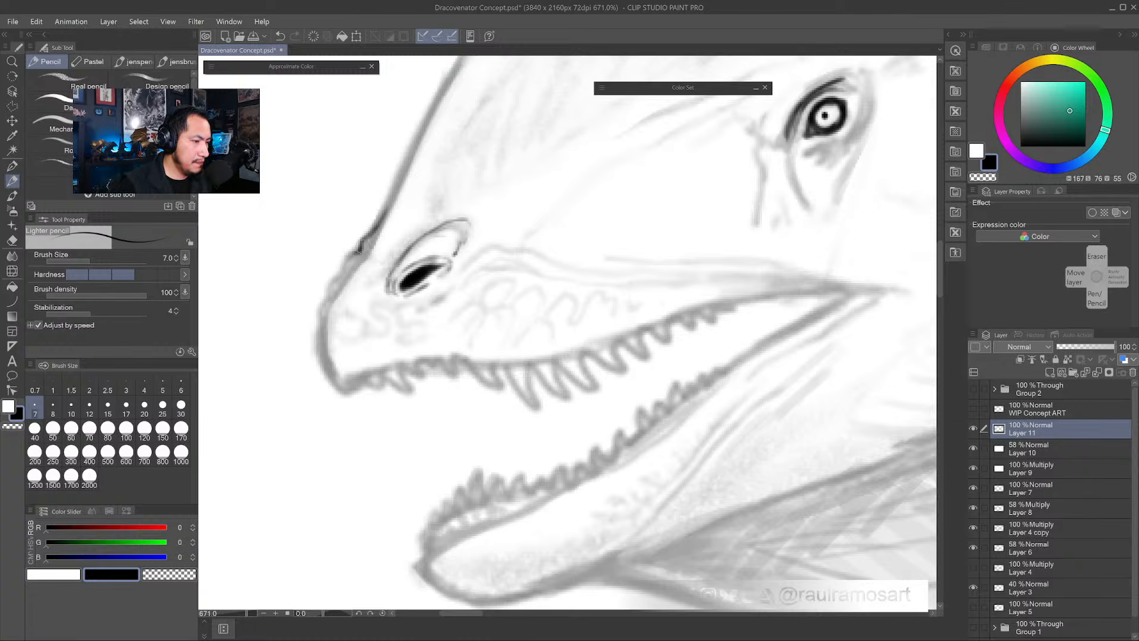
{"action": "mouse_move", "coordinate": [358, 249]}
{"action": "left_mouse_down"}
{"action": "mouse_move", "coordinate": [319, 309]}
{"action": "mouse_move", "coordinate": [328, 381]}
{"action": "left_mouse_up"}
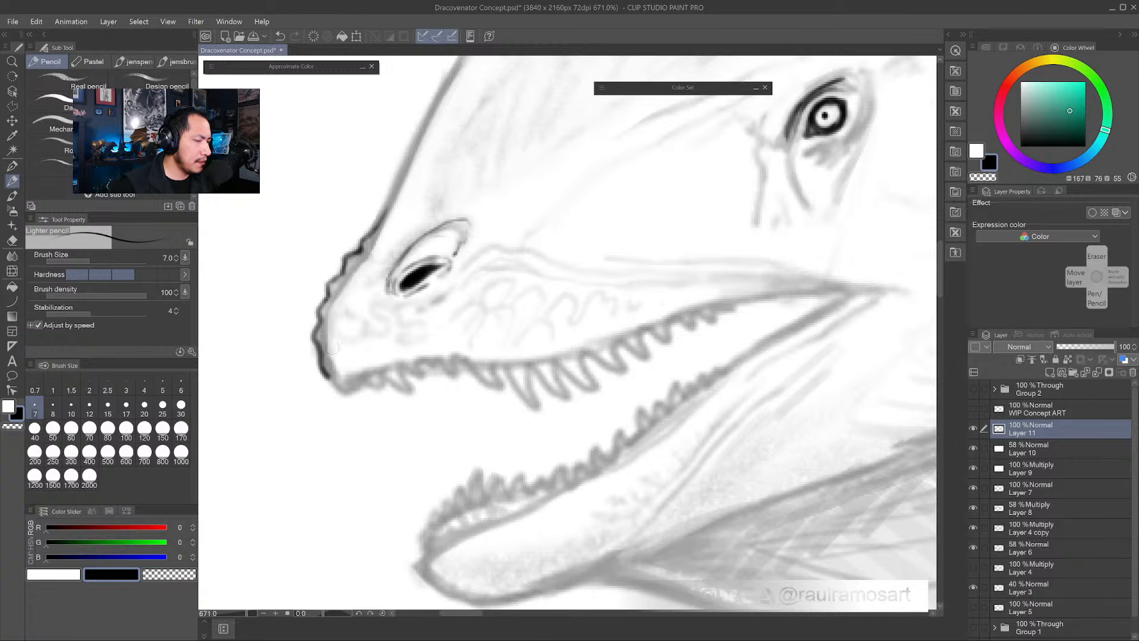
{"action": "left_click_drag", "start_coordinate": [315, 351], "coordinate": [338, 389]}
- Rotate the canvas and ink the upper jaw's lip line from the snout tip back to the corner of the mouth
{"action": "mouse_move", "coordinate": [376, 447]}
{"action": "left_mouse_down"}
{"action": "mouse_move", "coordinate": [447, 427]}
{"action": "mouse_move", "coordinate": [507, 465]}
{"action": "mouse_move", "coordinate": [481, 456]}
{"action": "left_mouse_up"}
{"action": "left_click", "coordinate": [13, 181]}
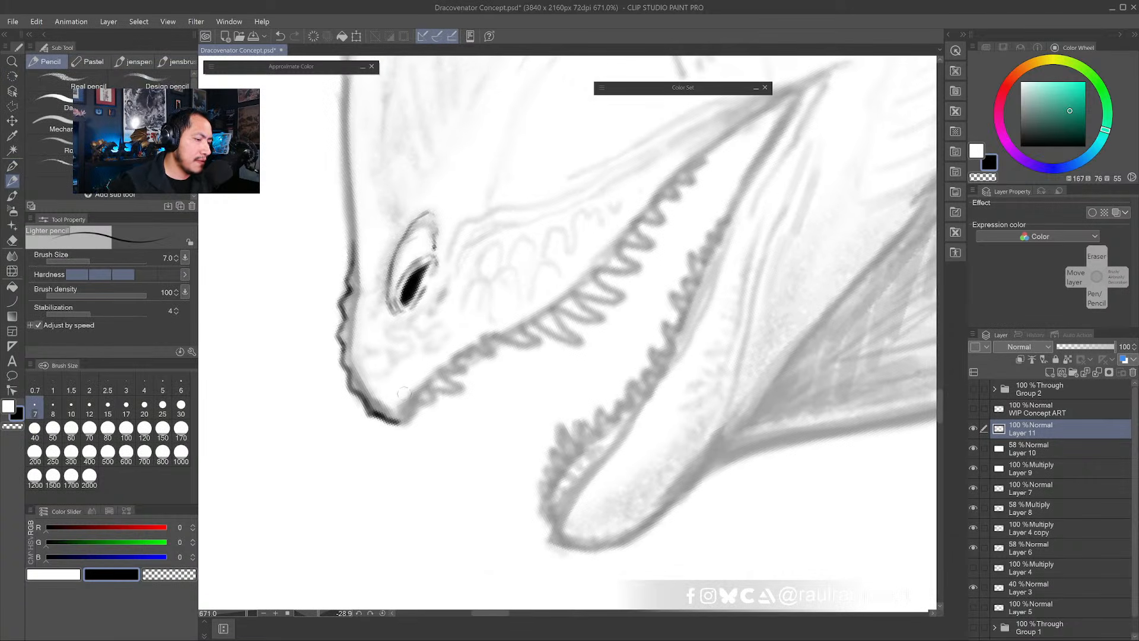
{"action": "mouse_move", "coordinate": [379, 426]}
{"action": "left_mouse_down"}
{"action": "mouse_move", "coordinate": [430, 375]}
{"action": "mouse_move", "coordinate": [406, 410]}
{"action": "mouse_move", "coordinate": [435, 381]}
{"action": "left_mouse_up"}
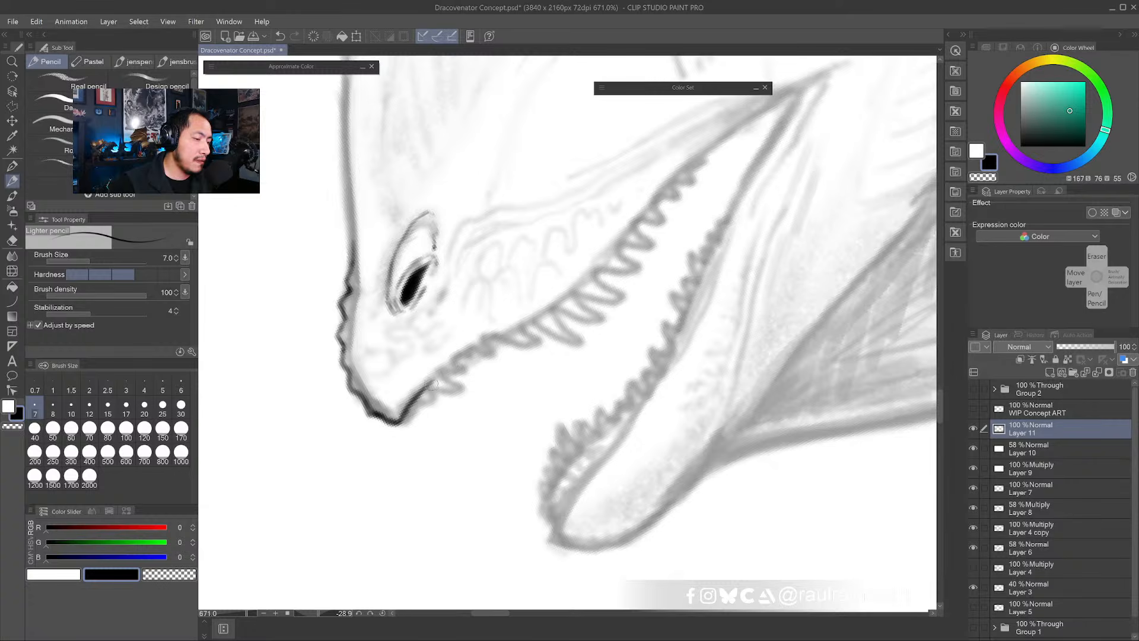
{"action": "key", "text": "ctrl+z"}
{"action": "key", "text": "ctrl+z"}
{"action": "mouse_move", "coordinate": [386, 419]}
{"action": "left_mouse_down"}
{"action": "mouse_move", "coordinate": [450, 365]}
{"action": "mouse_move", "coordinate": [405, 421]}
{"action": "mouse_move", "coordinate": [506, 332]}
{"action": "mouse_move", "coordinate": [466, 355]}
{"action": "mouse_move", "coordinate": [515, 327]}
{"action": "left_mouse_up"}
{"action": "mouse_move", "coordinate": [522, 336]}
{"action": "left_mouse_down"}
{"action": "mouse_move", "coordinate": [471, 388]}
{"action": "mouse_move", "coordinate": [547, 327]}
{"action": "left_mouse_up"}
{"action": "left_click_drag", "start_coordinate": [506, 367], "coordinate": [571, 296]}
{"action": "left_click_drag", "start_coordinate": [533, 341], "coordinate": [604, 261]}
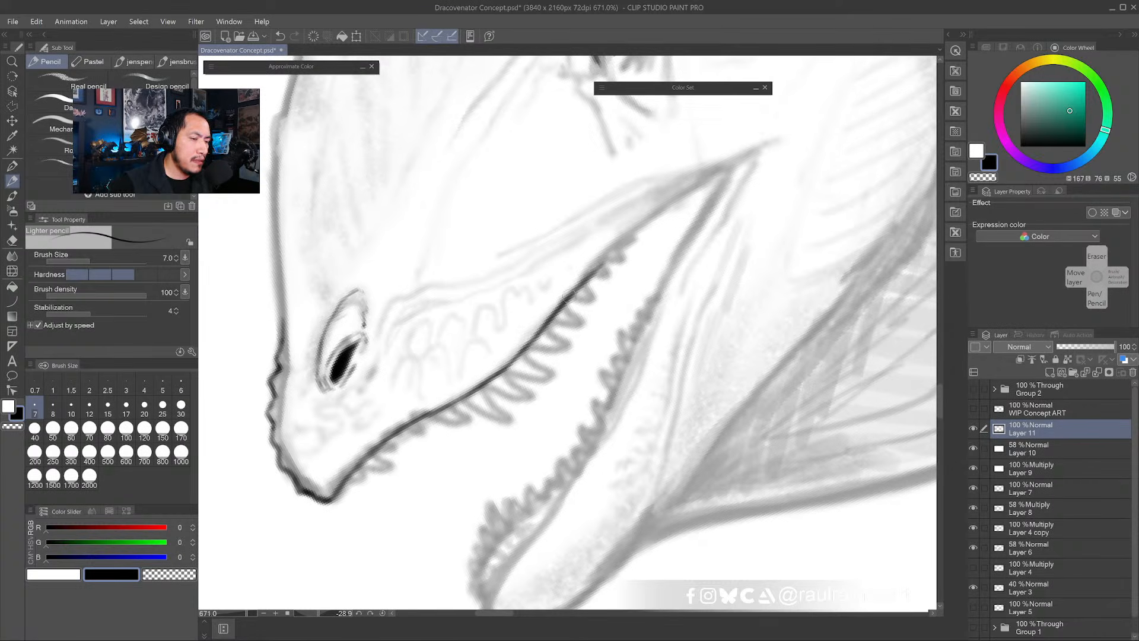
{"action": "mouse_move", "coordinate": [569, 295]}
{"action": "left_mouse_down"}
{"action": "mouse_move", "coordinate": [647, 212]}
{"action": "mouse_move", "coordinate": [601, 263]}
{"action": "mouse_move", "coordinate": [729, 165]}
{"action": "mouse_move", "coordinate": [619, 238]}
{"action": "mouse_move", "coordinate": [581, 288]}
{"action": "left_mouse_up"}
{"action": "left_click_drag", "start_coordinate": [559, 360], "coordinate": [490, 361]}
- Return the canvas to upright and ink small rounded scales along the front edge of the snout
{"action": "left_click_drag", "start_coordinate": [676, 393], "coordinate": [648, 436]}
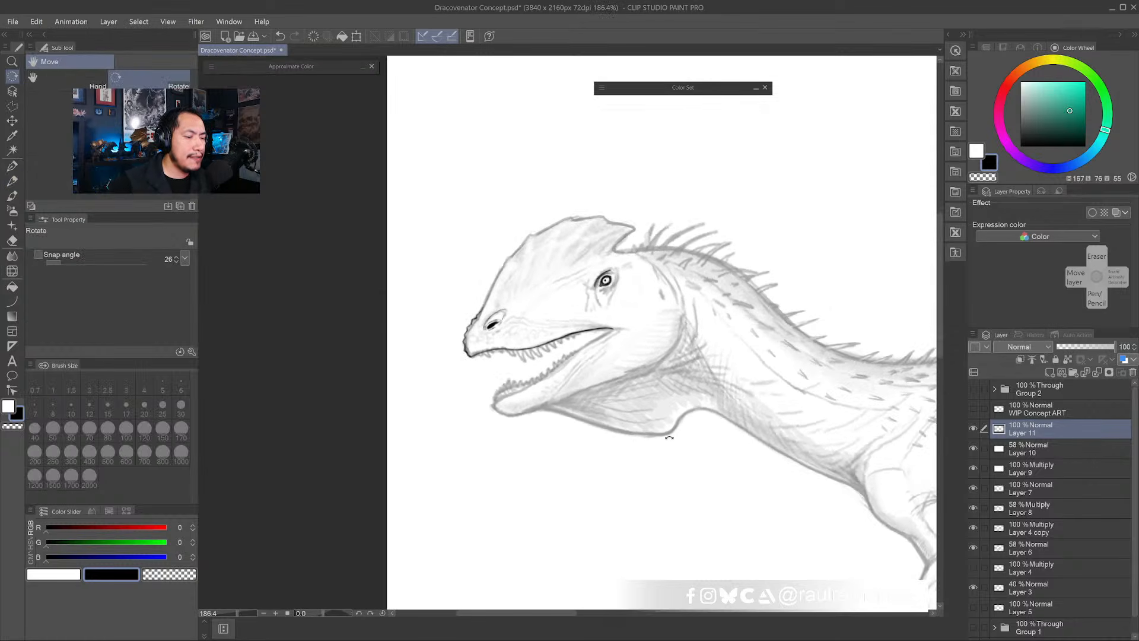
{"action": "left_click_drag", "start_coordinate": [483, 341], "coordinate": [515, 341]}
{"action": "left_click_drag", "start_coordinate": [490, 327], "coordinate": [466, 325]}
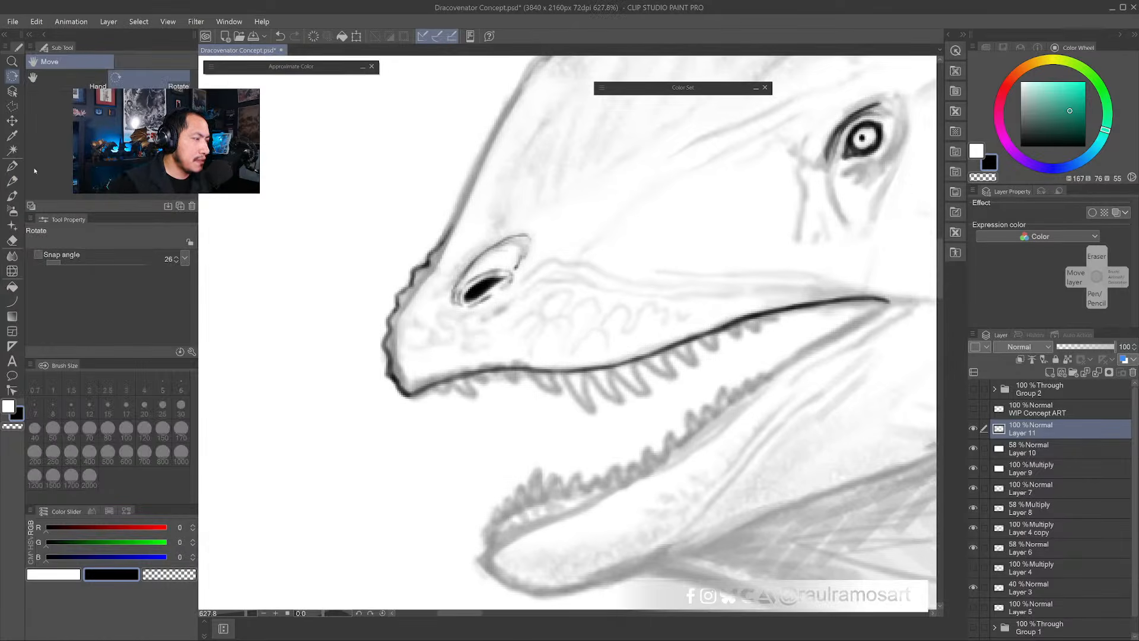
{"action": "left_click", "coordinate": [12, 181]}
{"action": "mouse_move", "coordinate": [398, 289]}
{"action": "left_mouse_down"}
{"action": "mouse_move", "coordinate": [387, 330]}
{"action": "mouse_move", "coordinate": [409, 304]}
{"action": "mouse_move", "coordinate": [406, 319]}
{"action": "mouse_move", "coordinate": [420, 299]}
{"action": "mouse_move", "coordinate": [404, 317]}
{"action": "mouse_move", "coordinate": [420, 309]}
{"action": "mouse_move", "coordinate": [429, 269]}
{"action": "mouse_move", "coordinate": [429, 303]}
{"action": "mouse_move", "coordinate": [396, 327]}
{"action": "mouse_move", "coordinate": [406, 341]}
{"action": "mouse_move", "coordinate": [410, 329]}
{"action": "mouse_move", "coordinate": [393, 361]}
{"action": "mouse_move", "coordinate": [408, 353]}
{"action": "mouse_move", "coordinate": [385, 347]}
{"action": "left_mouse_up"}
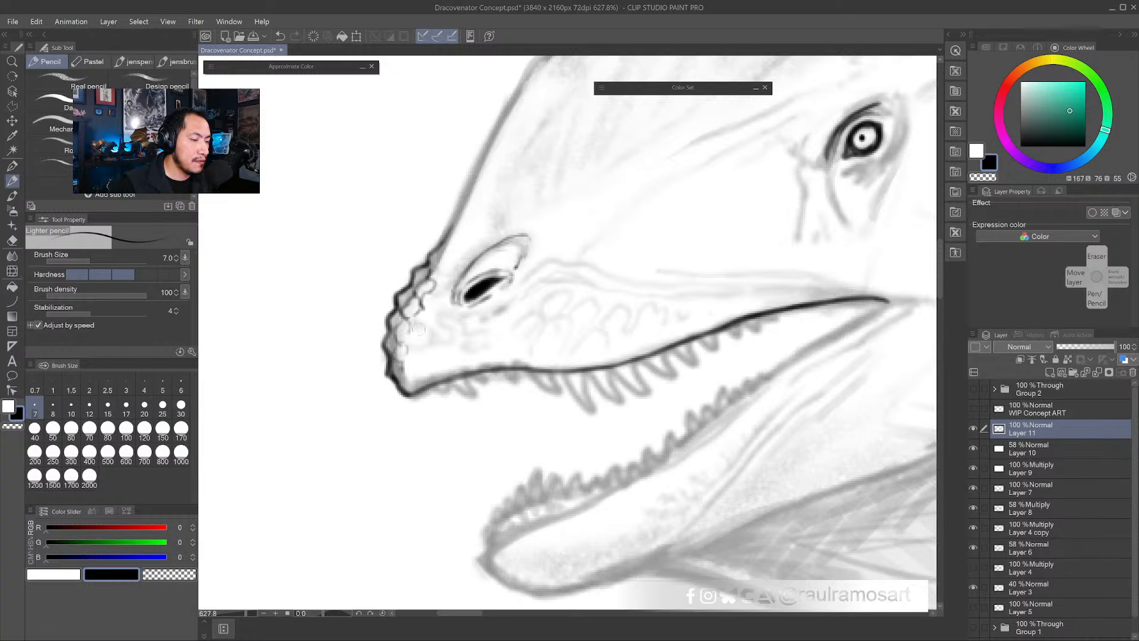
- Ink the front contour of the head crest from the snout up through its first notches
{"action": "left_click_drag", "start_coordinate": [547, 346], "coordinate": [475, 397]}
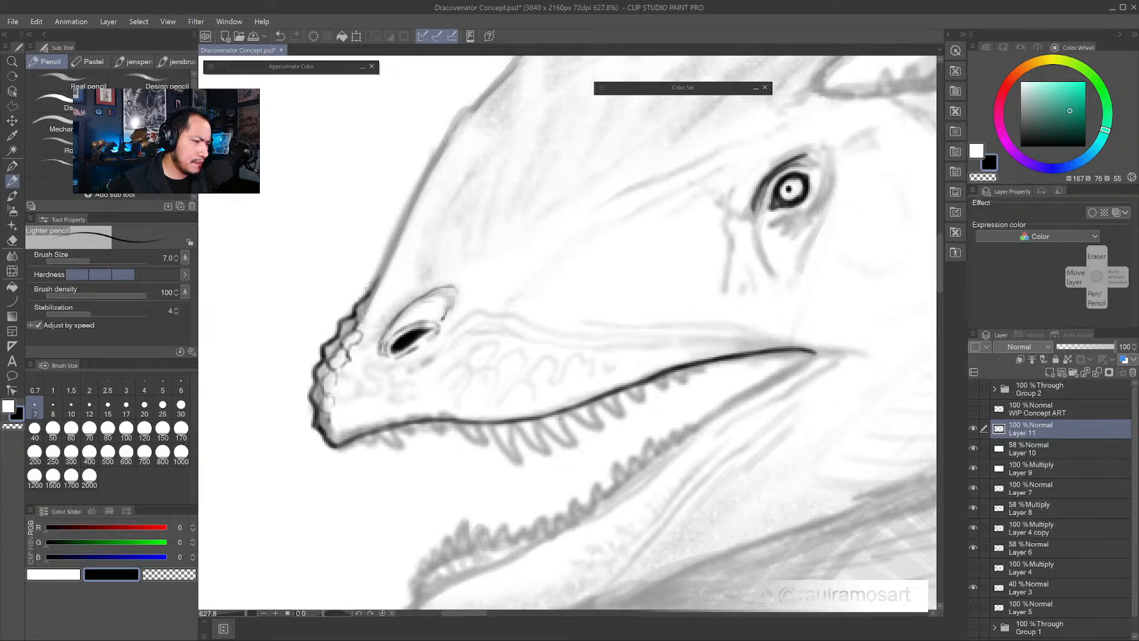
{"action": "mouse_move", "coordinate": [380, 270]}
{"action": "left_mouse_down"}
{"action": "mouse_move", "coordinate": [380, 307]}
{"action": "mouse_move", "coordinate": [338, 362]}
{"action": "mouse_move", "coordinate": [353, 326]}
{"action": "mouse_move", "coordinate": [338, 365]}
{"action": "mouse_move", "coordinate": [414, 200]}
{"action": "mouse_move", "coordinate": [445, 175]}
{"action": "mouse_move", "coordinate": [383, 227]}
{"action": "mouse_move", "coordinate": [447, 159]}
{"action": "mouse_move", "coordinate": [514, 132]}
{"action": "left_mouse_up"}
{"action": "mouse_move", "coordinate": [515, 132]}
{"action": "left_mouse_down"}
{"action": "mouse_move", "coordinate": [463, 158]}
{"action": "mouse_move", "coordinate": [534, 125]}
{"action": "mouse_move", "coordinate": [548, 139]}
{"action": "left_mouse_up"}
{"action": "left_click_drag", "start_coordinate": [534, 146], "coordinate": [493, 146]}
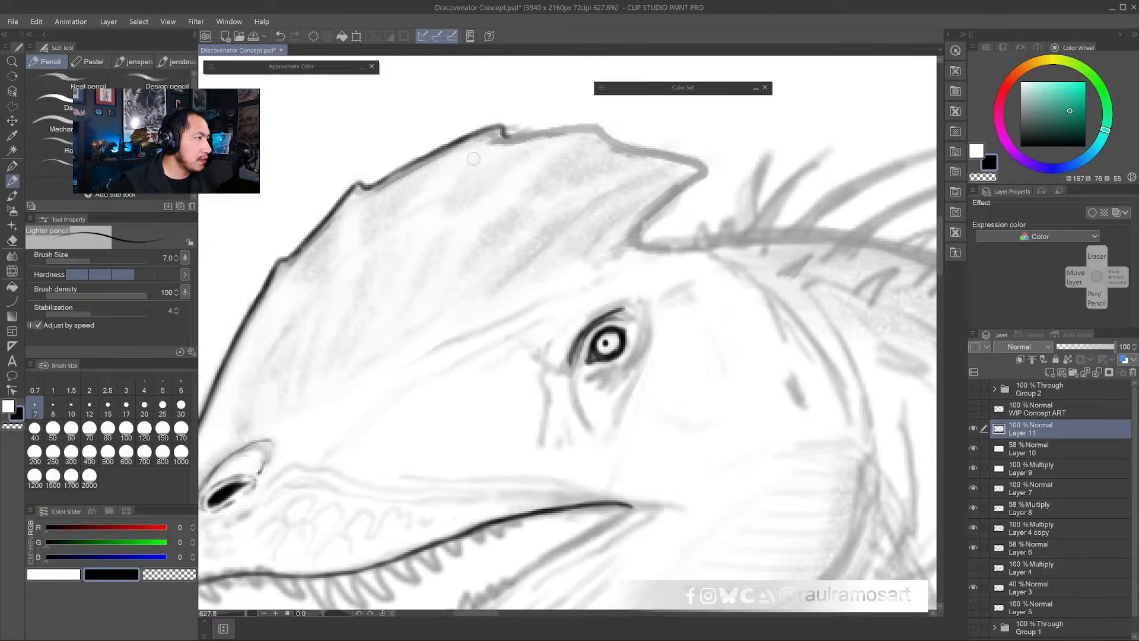
- Rotate the canvas and ink the rest of the crest outline to its rear point and down to the head
{"action": "key", "text": "r"}
{"action": "left_click_drag", "start_coordinate": [468, 346], "coordinate": [537, 362]}
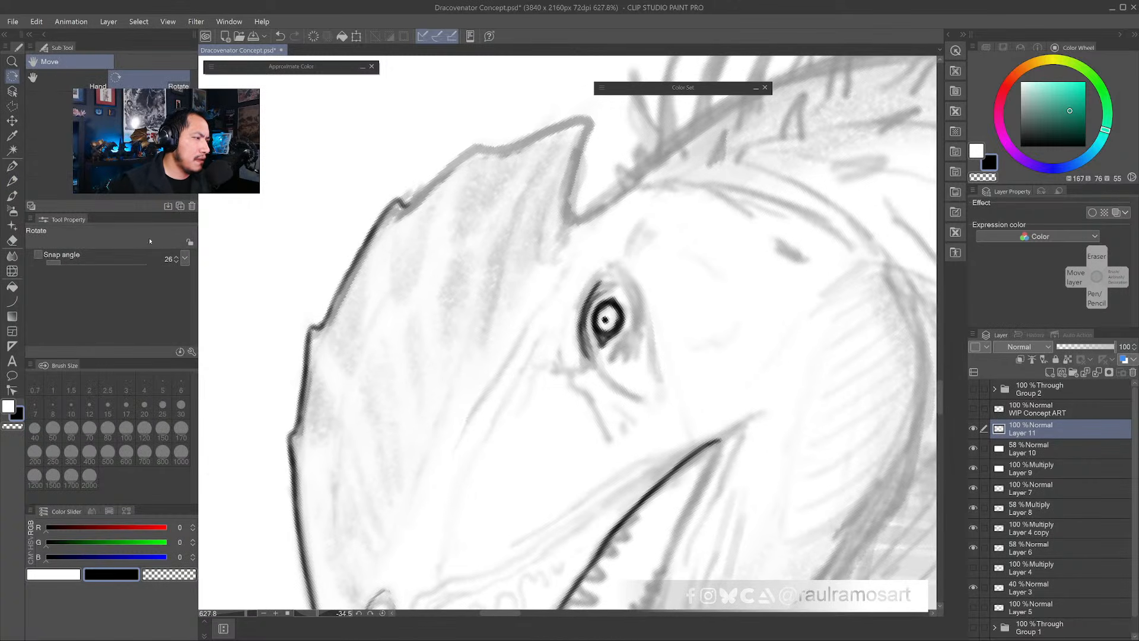
{"action": "key", "text": "p"}
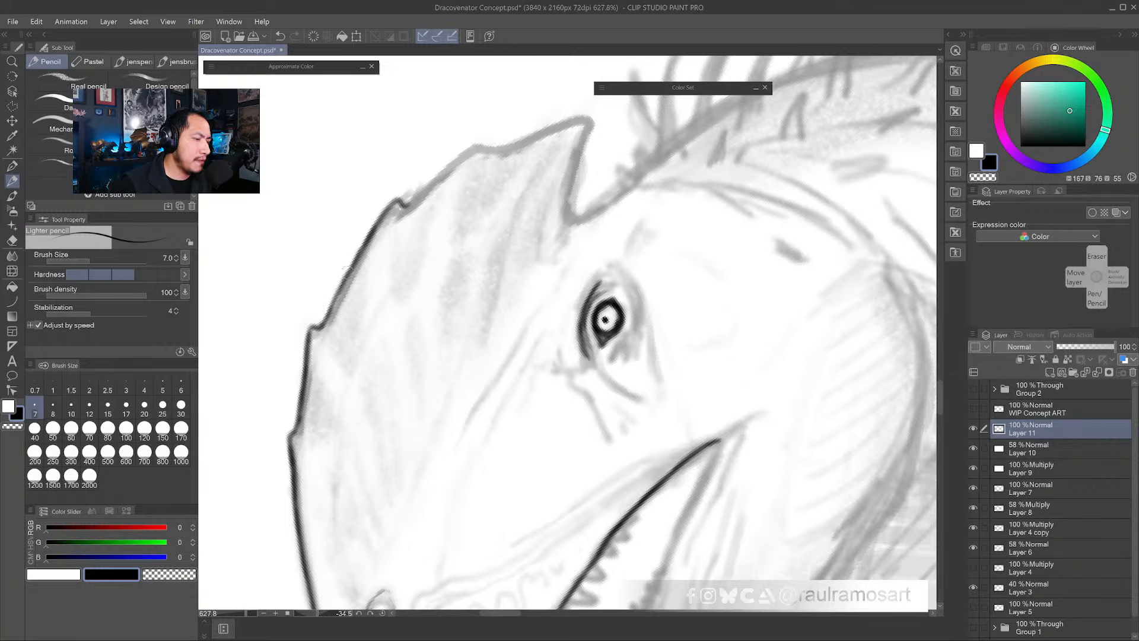
{"action": "mouse_move", "coordinate": [333, 297]}
{"action": "left_mouse_down"}
{"action": "mouse_move", "coordinate": [389, 201]}
{"action": "mouse_move", "coordinate": [403, 193]}
{"action": "mouse_move", "coordinate": [407, 204]}
{"action": "mouse_move", "coordinate": [393, 196]}
{"action": "mouse_move", "coordinate": [387, 204]}
{"action": "mouse_move", "coordinate": [411, 203]}
{"action": "mouse_move", "coordinate": [487, 132]}
{"action": "mouse_move", "coordinate": [502, 149]}
{"action": "mouse_move", "coordinate": [486, 129]}
{"action": "mouse_move", "coordinate": [478, 137]}
{"action": "mouse_move", "coordinate": [504, 148]}
{"action": "mouse_move", "coordinate": [522, 140]}
{"action": "mouse_move", "coordinate": [478, 165]}
{"action": "mouse_move", "coordinate": [550, 133]}
{"action": "mouse_move", "coordinate": [520, 224]}
{"action": "left_mouse_up"}
{"action": "left_click_drag", "start_coordinate": [538, 177], "coordinate": [518, 253]}
{"action": "left_click_drag", "start_coordinate": [558, 133], "coordinate": [527, 184]}
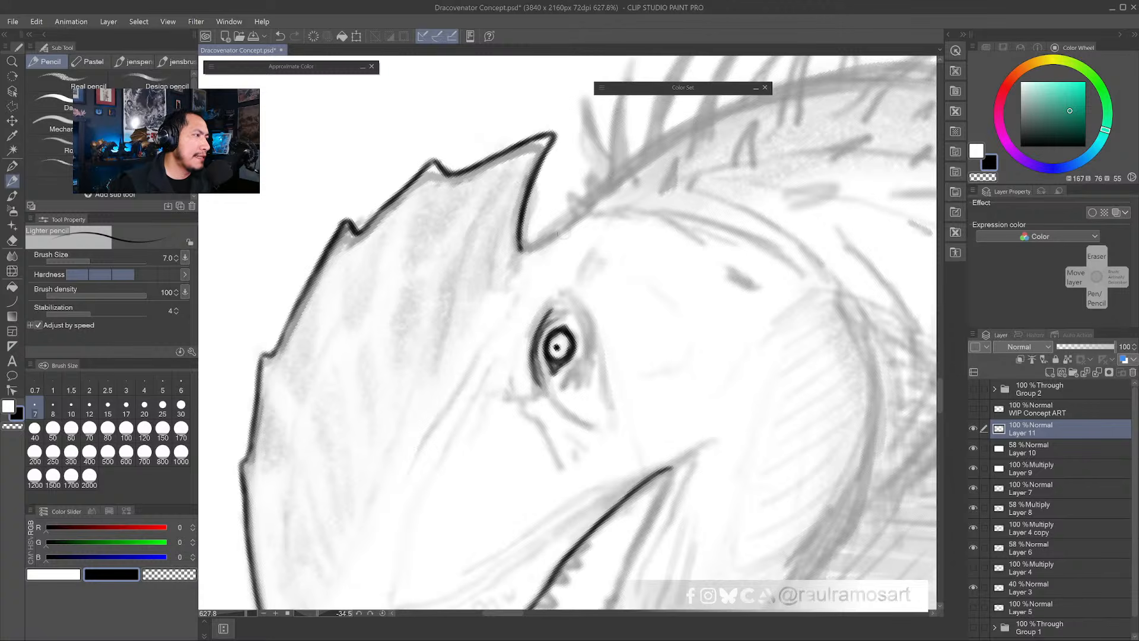
{"action": "scroll", "coordinate": [568, 273], "scroll_direction": "down", "scroll_amount": 3}
{"action": "key", "text": "r"}
{"action": "mouse_move", "coordinate": [591, 257]}
{"action": "left_mouse_down"}
{"action": "mouse_move", "coordinate": [522, 279]}
{"action": "mouse_move", "coordinate": [518, 292]}
{"action": "left_mouse_up"}
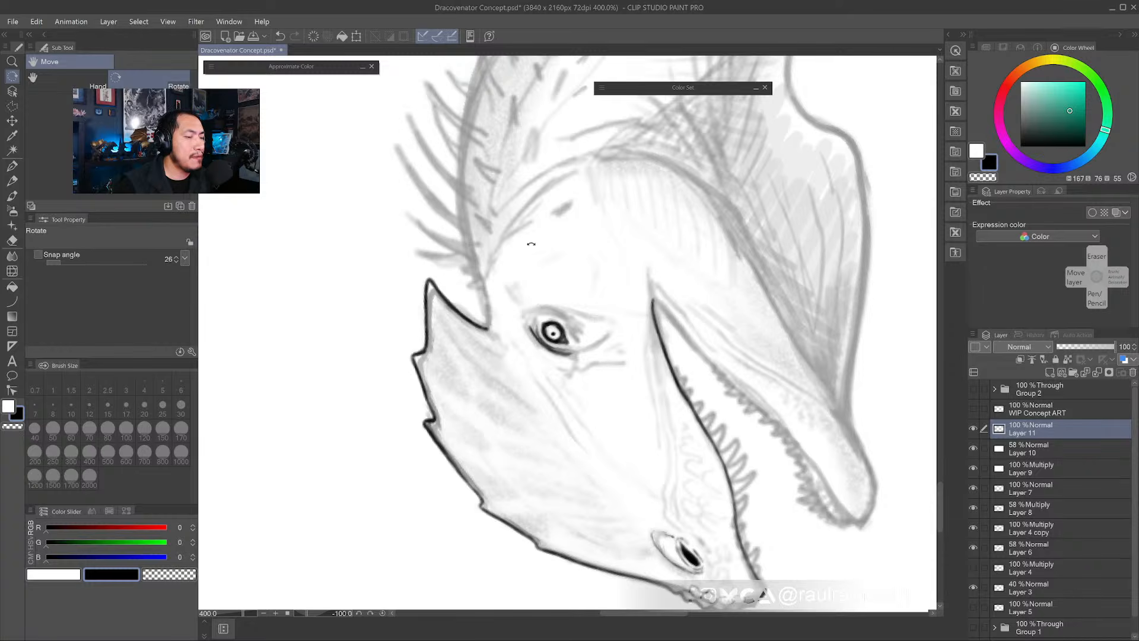
{"action": "left_click_drag", "start_coordinate": [532, 244], "coordinate": [645, 279]}
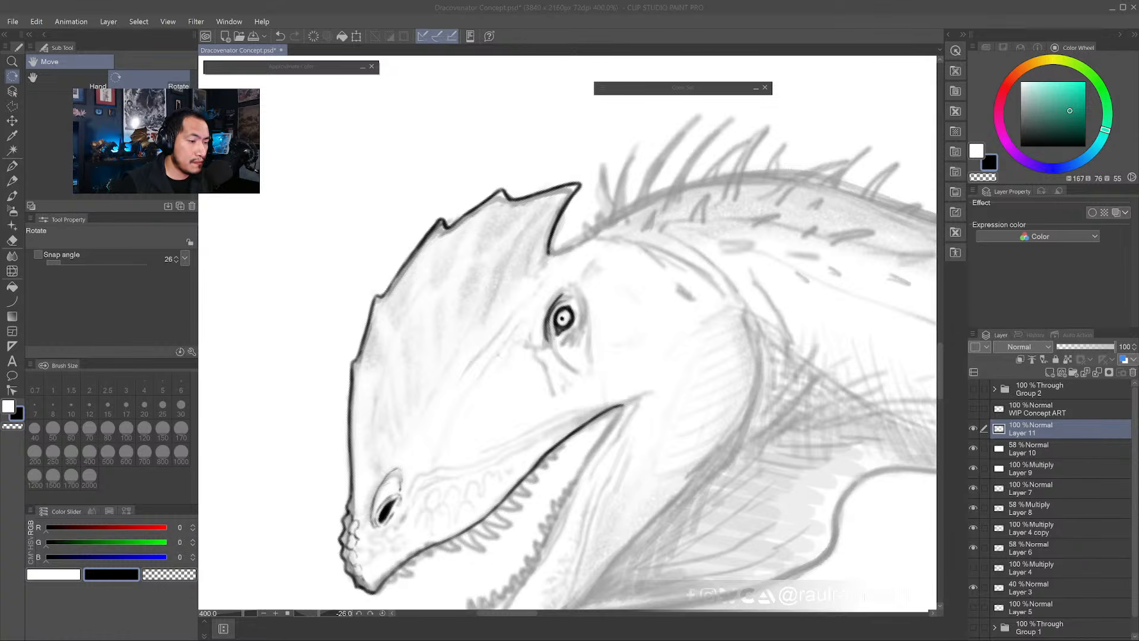
{"action": "left_click", "coordinate": [549, 297]}
{"action": "key", "text": "b"}
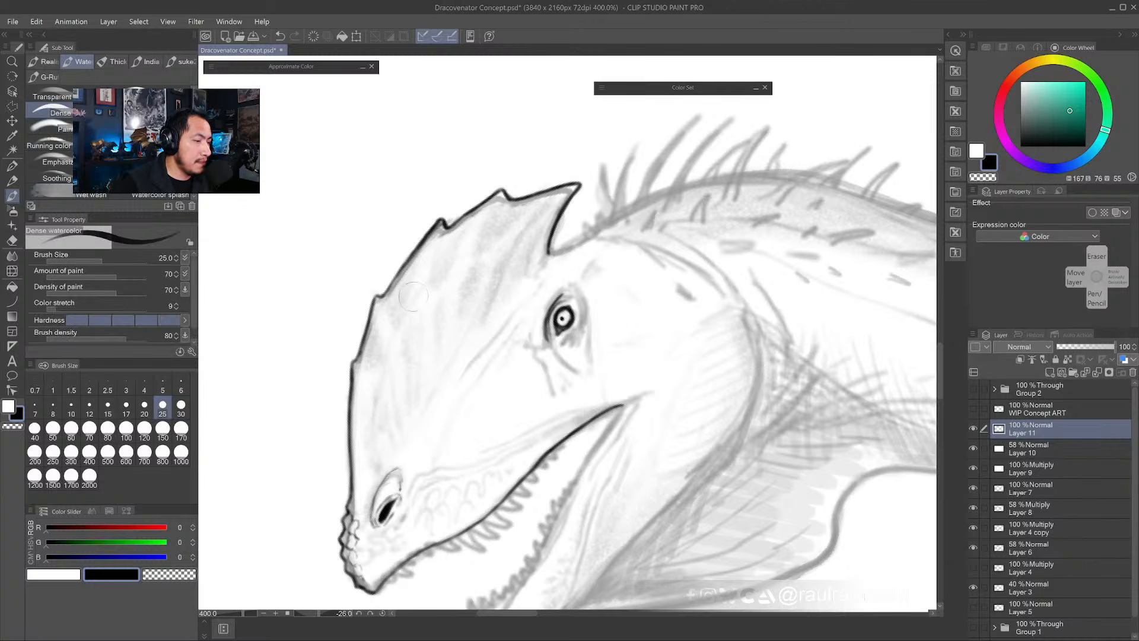
{"action": "key", "text": "p"}
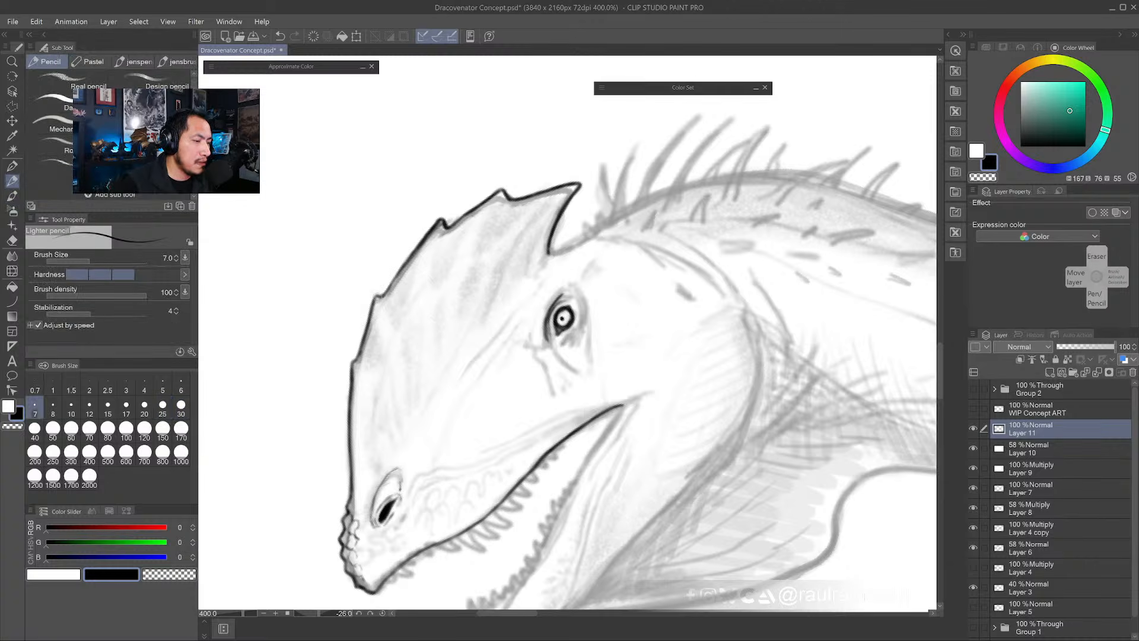
- Retouch the front contour of the crest around its notches with dark tones sampled from the line work
{"action": "mouse_move", "coordinate": [373, 302]}
{"action": "left_mouse_down"}
{"action": "mouse_move", "coordinate": [380, 290]}
{"action": "mouse_move", "coordinate": [358, 345]}
{"action": "left_mouse_up"}
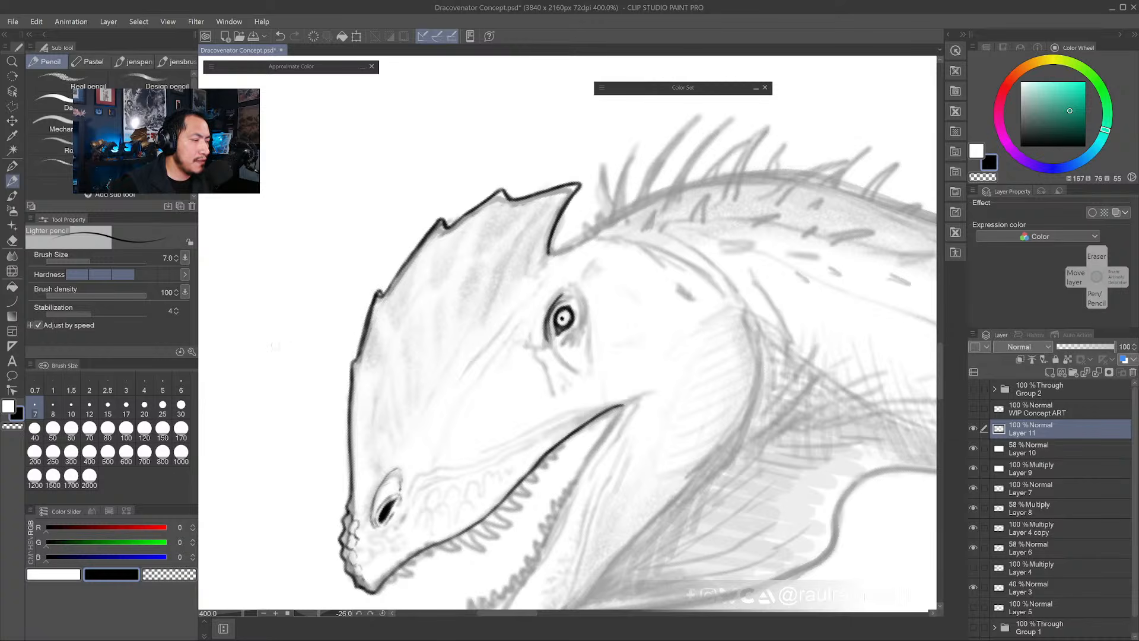
{"action": "key", "text": "c"}
{"action": "mouse_move", "coordinate": [372, 304]}
{"action": "left_mouse_down"}
{"action": "mouse_move", "coordinate": [365, 363]}
{"action": "mouse_move", "coordinate": [383, 290]}
{"action": "left_mouse_up"}
{"action": "left_click", "coordinate": [381, 290], "text": "alt"}
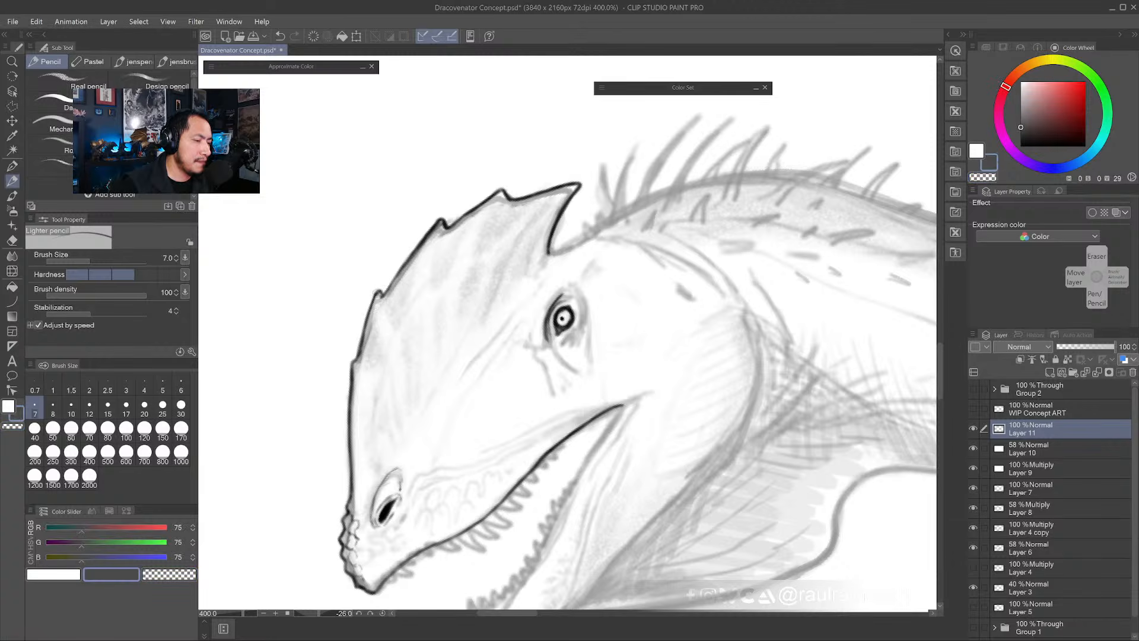
{"action": "left_click_drag", "start_coordinate": [357, 356], "coordinate": [350, 397]}
{"action": "mouse_move", "coordinate": [383, 293]}
{"action": "left_mouse_down"}
{"action": "mouse_move", "coordinate": [445, 219]}
{"action": "mouse_move", "coordinate": [400, 274]}
{"action": "left_mouse_up"}
{"action": "left_click", "coordinate": [444, 221], "text": "alt"}
- Reshape the iris of the eye into a rounder ring using sampled white and near-black
{"action": "left_click_drag", "start_coordinate": [460, 338], "coordinate": [425, 295]}
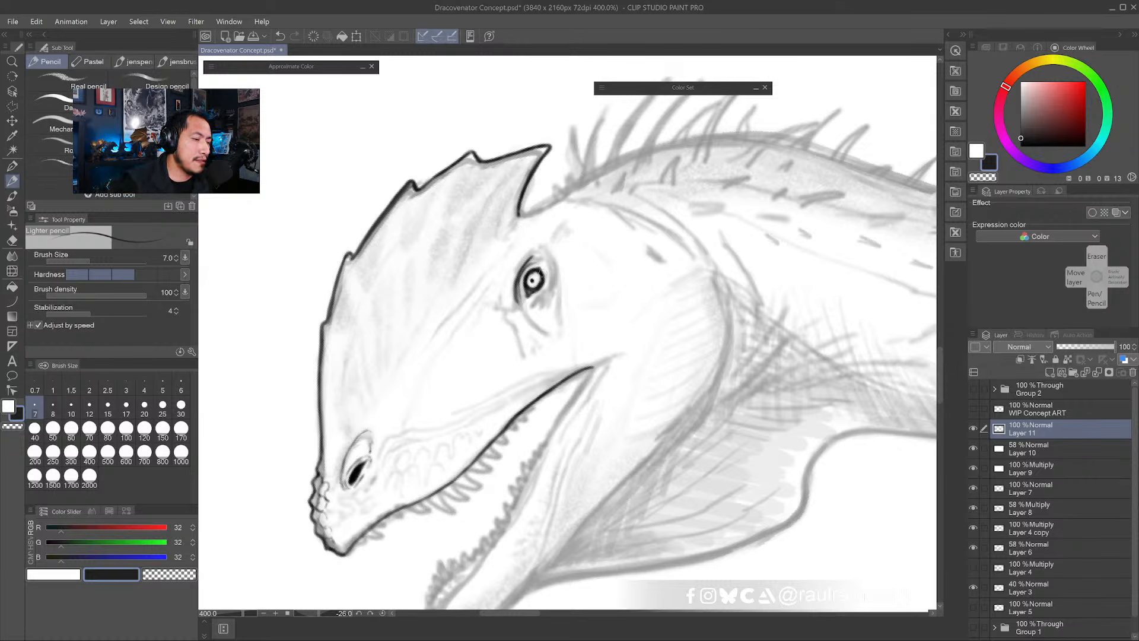
{"action": "scroll", "coordinate": [536, 229], "scroll_direction": "up", "scroll_amount": 5}
{"action": "left_click_drag", "start_coordinate": [478, 255], "coordinate": [510, 238]}
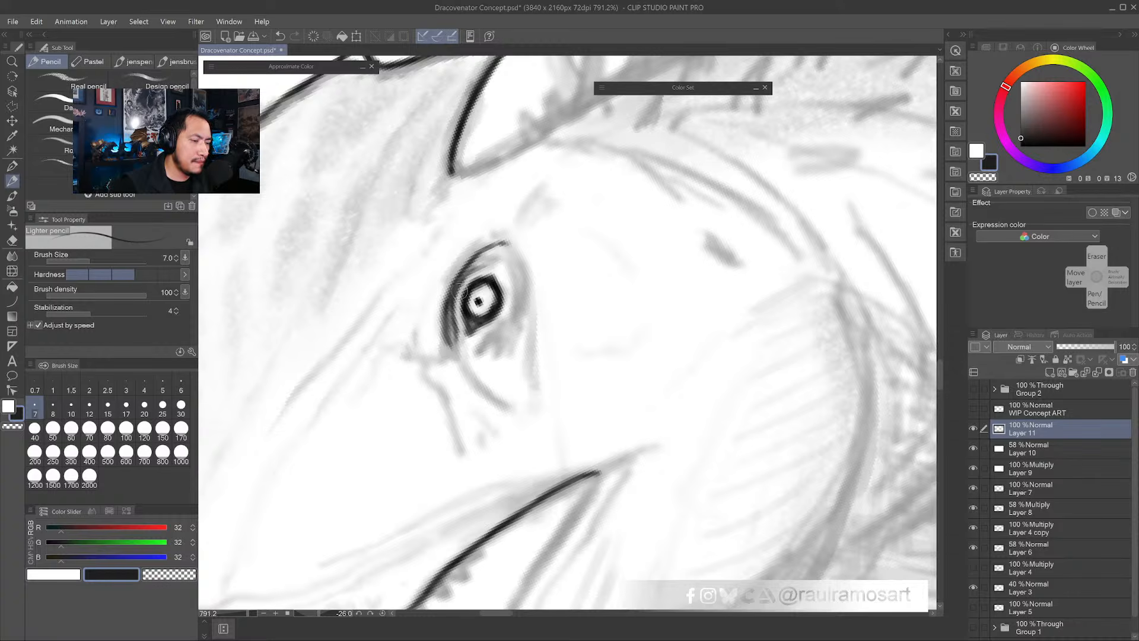
{"action": "left_click", "coordinate": [487, 300], "text": "alt"}
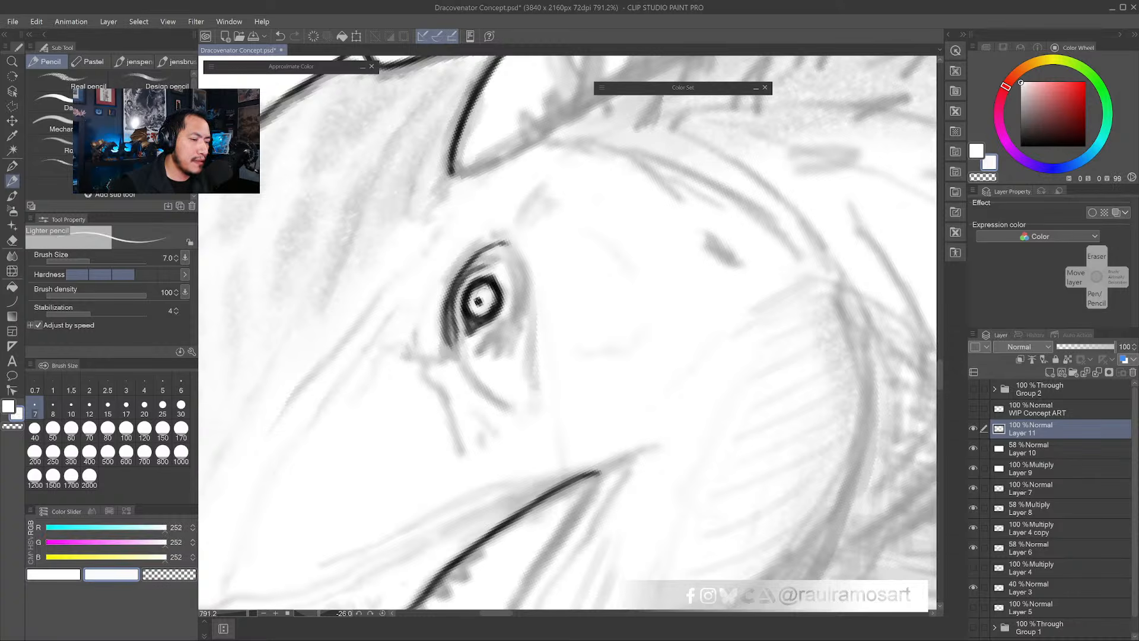
{"action": "mouse_move", "coordinate": [484, 298]}
{"action": "left_mouse_down"}
{"action": "mouse_move", "coordinate": [473, 306]}
{"action": "mouse_move", "coordinate": [482, 313]}
{"action": "mouse_move", "coordinate": [475, 294]}
{"action": "mouse_move", "coordinate": [487, 289]}
{"action": "mouse_move", "coordinate": [493, 302]}
{"action": "mouse_move", "coordinate": [436, 312]}
{"action": "mouse_move", "coordinate": [492, 281]}
{"action": "left_mouse_up"}
{"action": "left_click", "coordinate": [495, 281], "text": "alt"}
{"action": "left_click_drag", "start_coordinate": [480, 321], "coordinate": [509, 324]}
{"action": "left_click_drag", "start_coordinate": [484, 367], "coordinate": [532, 322]}
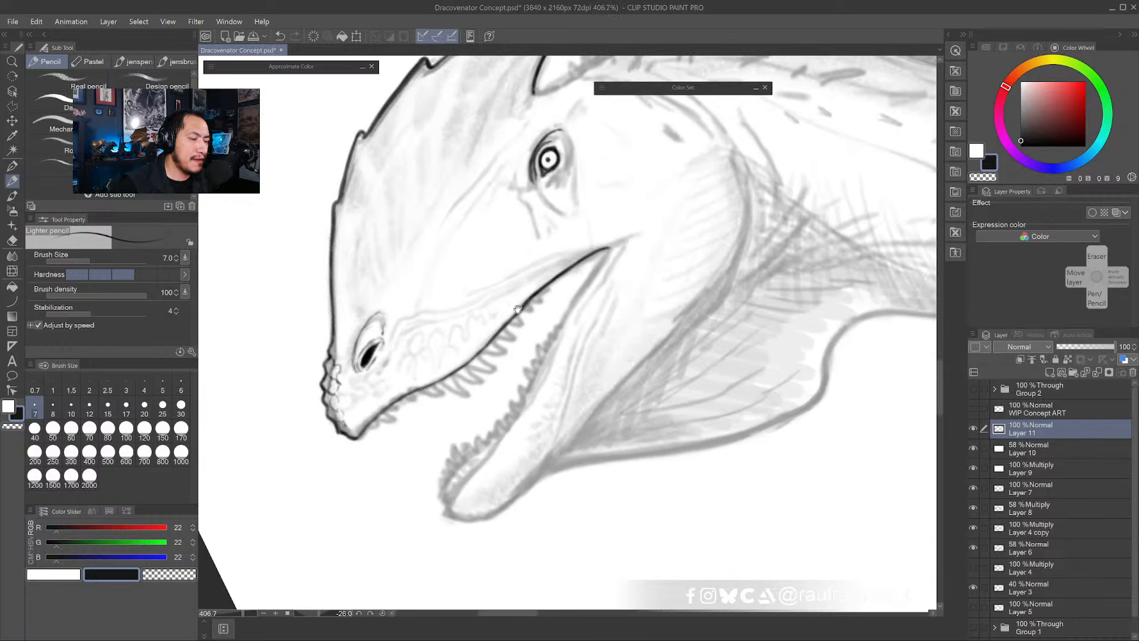
- Ink more rounded scales on the snout in front of the nostril and down toward the upper lip
{"action": "scroll", "coordinate": [375, 364], "scroll_direction": "up", "scroll_amount": 2}
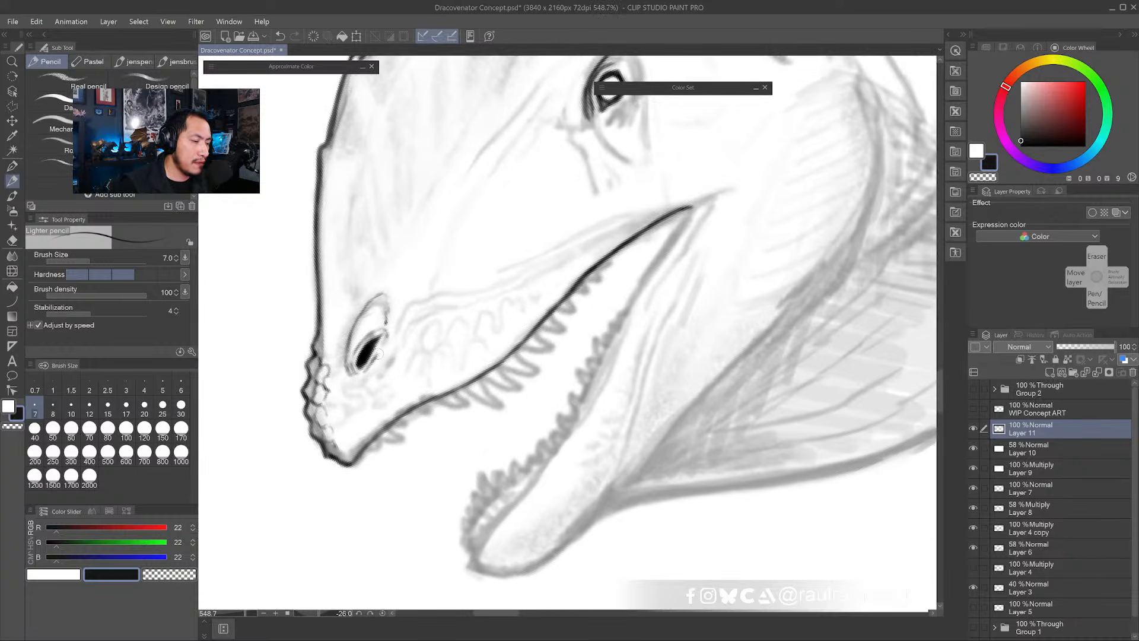
{"action": "mouse_move", "coordinate": [385, 349]}
{"action": "left_mouse_down"}
{"action": "mouse_move", "coordinate": [355, 375]}
{"action": "mouse_move", "coordinate": [347, 358]}
{"action": "mouse_move", "coordinate": [325, 349]}
{"action": "mouse_move", "coordinate": [318, 359]}
{"action": "mouse_move", "coordinate": [318, 331]}
{"action": "mouse_move", "coordinate": [304, 415]}
{"action": "mouse_move", "coordinate": [342, 464]}
{"action": "left_mouse_up"}
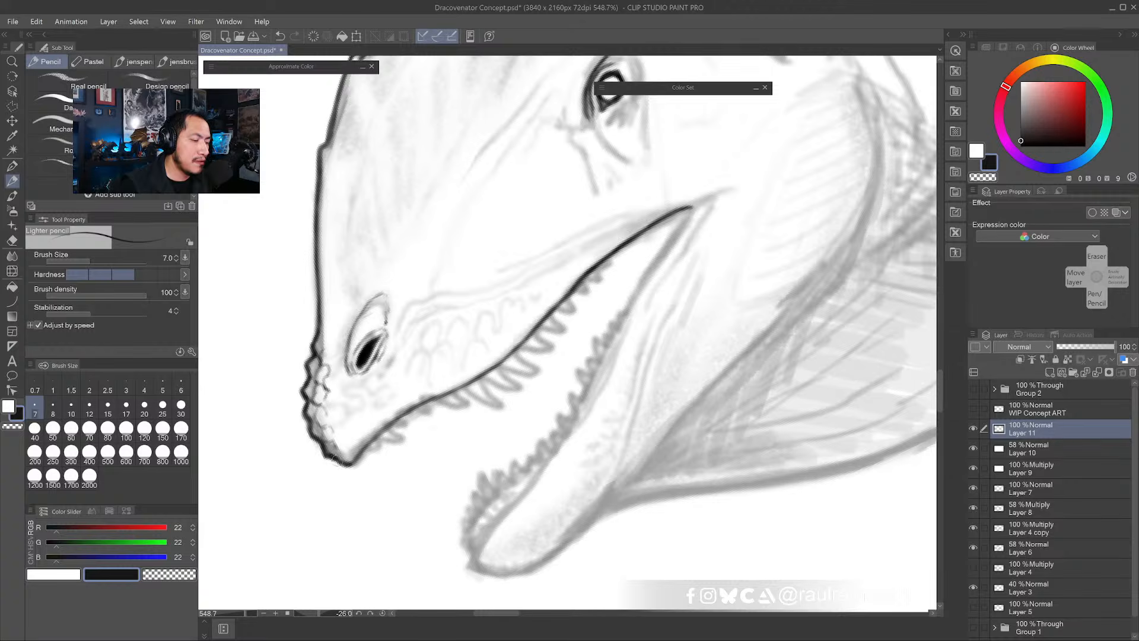
{"action": "mouse_move", "coordinate": [330, 381]}
{"action": "left_mouse_down"}
{"action": "mouse_move", "coordinate": [332, 390]}
{"action": "mouse_move", "coordinate": [340, 359]}
{"action": "mouse_move", "coordinate": [344, 371]}
{"action": "mouse_move", "coordinate": [327, 338]}
{"action": "left_mouse_up"}
{"action": "mouse_move", "coordinate": [346, 392]}
{"action": "left_mouse_down"}
{"action": "mouse_move", "coordinate": [331, 397]}
{"action": "mouse_move", "coordinate": [331, 427]}
{"action": "mouse_move", "coordinate": [338, 413]}
{"action": "left_mouse_up"}
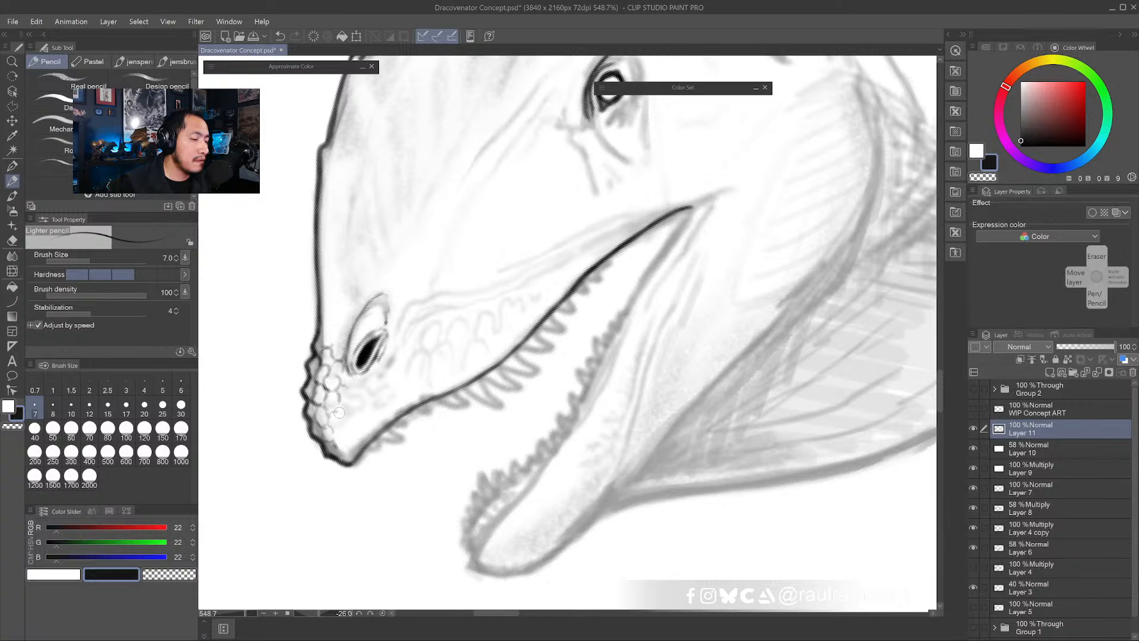
- Return the canvas to upright and refine the crest's front outline between its lower notches with sampled line tones
{"action": "mouse_move", "coordinate": [353, 464]}
{"action": "left_mouse_down"}
{"action": "mouse_move", "coordinate": [387, 425]}
{"action": "mouse_move", "coordinate": [488, 368]}
{"action": "mouse_move", "coordinate": [479, 392]}
{"action": "left_mouse_up"}
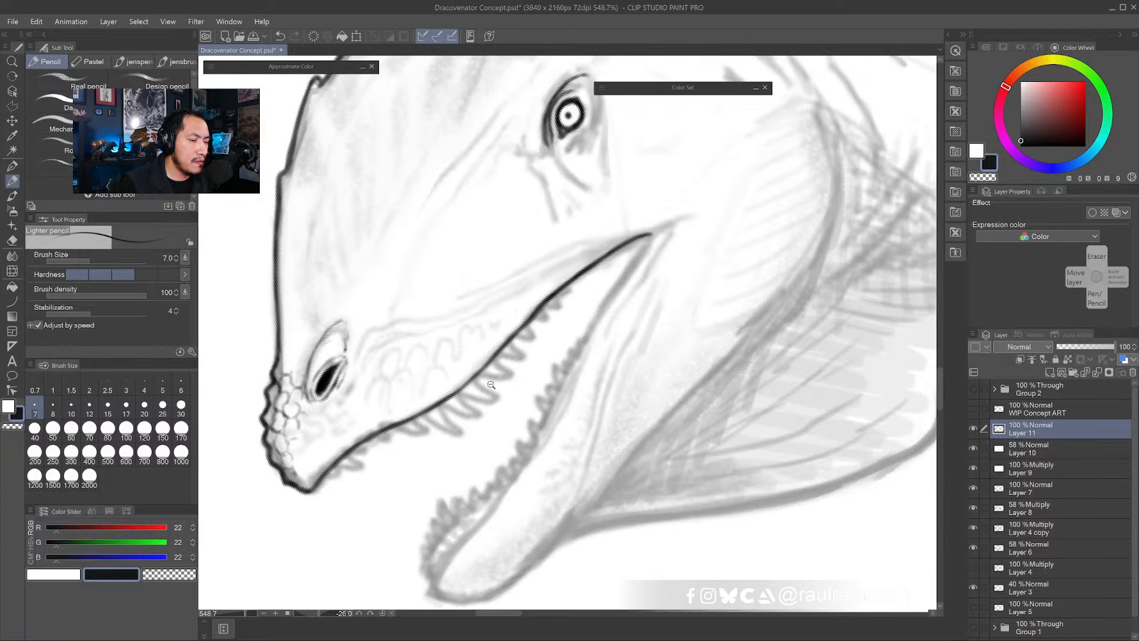
{"action": "scroll", "coordinate": [512, 377], "scroll_direction": "down", "scroll_amount": 3}
{"action": "key", "text": "r"}
{"action": "mouse_move", "coordinate": [701, 377]}
{"action": "left_mouse_down"}
{"action": "mouse_move", "coordinate": [660, 438]}
{"action": "mouse_move", "coordinate": [697, 385]}
{"action": "mouse_move", "coordinate": [661, 437]}
{"action": "mouse_move", "coordinate": [681, 425]}
{"action": "mouse_move", "coordinate": [683, 446]}
{"action": "mouse_move", "coordinate": [717, 411]}
{"action": "left_mouse_up"}
{"action": "left_click_drag", "start_coordinate": [693, 366], "coordinate": [624, 351]}
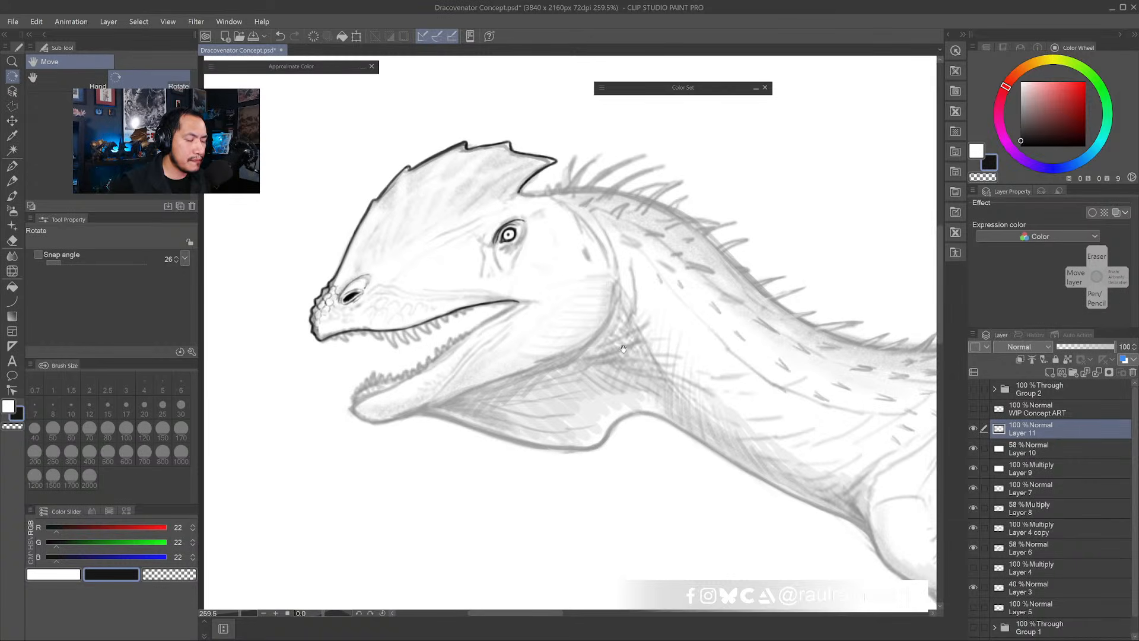
{"action": "left_click_drag", "start_coordinate": [416, 179], "coordinate": [492, 178]}
{"action": "key", "text": "p"}
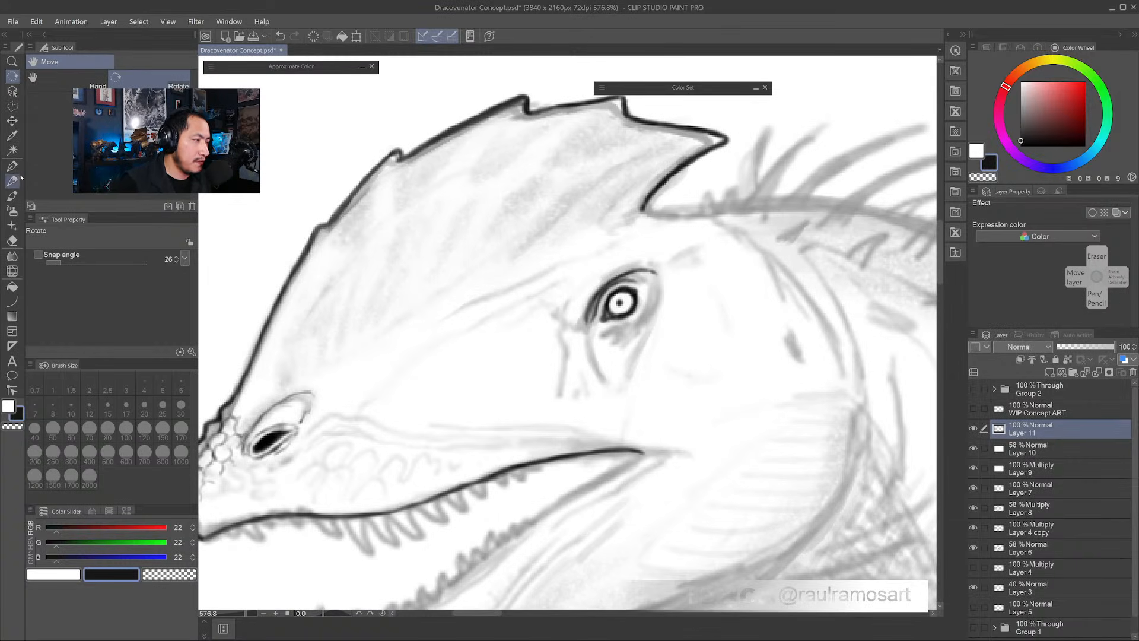
{"action": "left_click", "coordinate": [317, 253], "text": "alt"}
{"action": "mouse_move", "coordinate": [316, 253]}
{"action": "left_mouse_down"}
{"action": "mouse_move", "coordinate": [348, 205]}
{"action": "mouse_move", "coordinate": [430, 139]}
{"action": "mouse_move", "coordinate": [337, 206]}
{"action": "left_mouse_up"}
{"action": "left_click", "coordinate": [405, 150], "text": "alt"}
{"action": "left_click", "coordinate": [431, 138], "text": "alt"}
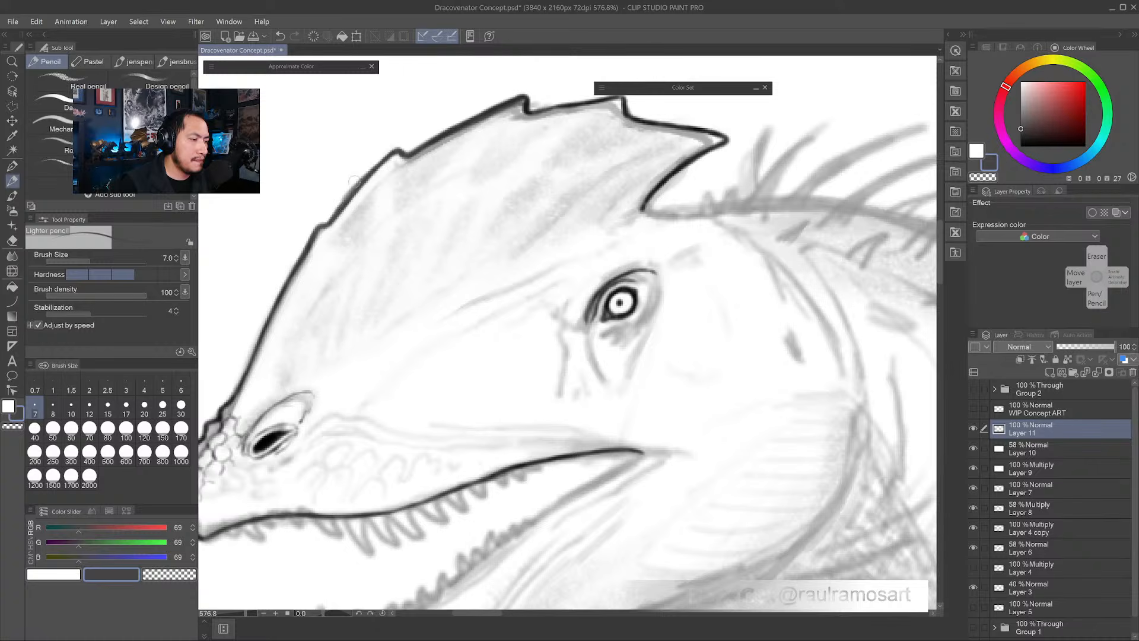
- Clean up the crest's upper edge, rear point and back curve using sampled white and dark grey
{"action": "left_click", "coordinate": [427, 153], "text": "alt"}
{"action": "left_click", "coordinate": [428, 153], "text": "alt"}
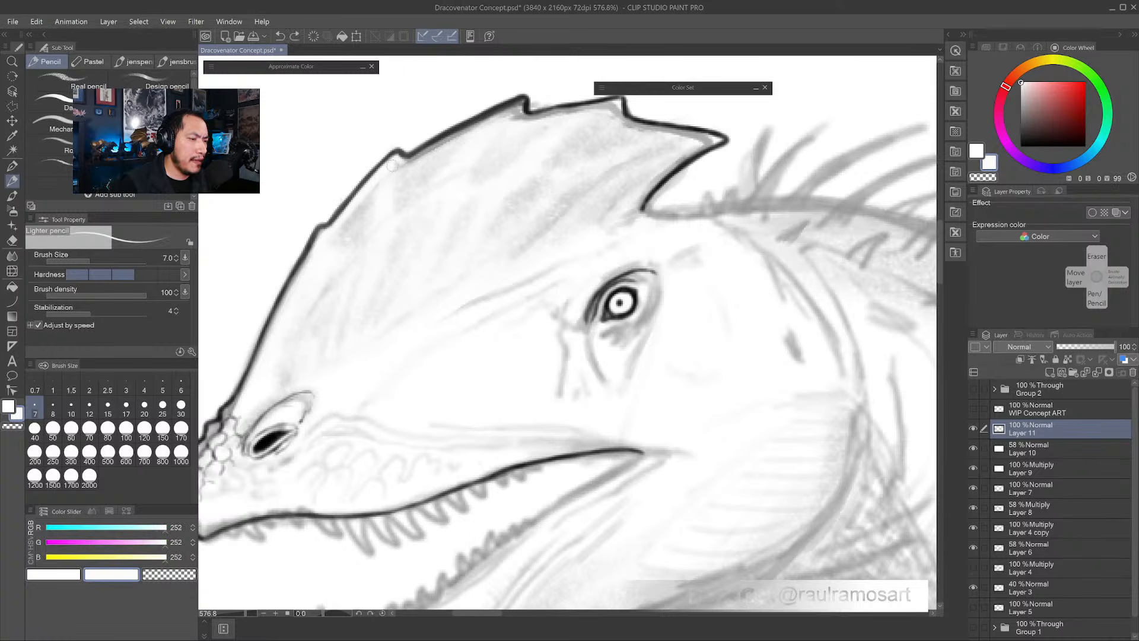
{"action": "mouse_move", "coordinate": [394, 163]}
{"action": "left_mouse_down"}
{"action": "mouse_move", "coordinate": [510, 111]}
{"action": "mouse_move", "coordinate": [505, 120]}
{"action": "mouse_move", "coordinate": [631, 111]}
{"action": "mouse_move", "coordinate": [612, 110]}
{"action": "mouse_move", "coordinate": [632, 129]}
{"action": "mouse_move", "coordinate": [710, 142]}
{"action": "mouse_move", "coordinate": [669, 163]}
{"action": "mouse_move", "coordinate": [642, 198]}
{"action": "mouse_move", "coordinate": [652, 183]}
{"action": "mouse_move", "coordinate": [687, 157]}
{"action": "mouse_move", "coordinate": [653, 190]}
{"action": "mouse_move", "coordinate": [659, 183]}
{"action": "mouse_move", "coordinate": [644, 211]}
{"action": "mouse_move", "coordinate": [655, 216]}
{"action": "mouse_move", "coordinate": [661, 190]}
{"action": "mouse_move", "coordinate": [732, 139]}
{"action": "left_mouse_up"}
{"action": "left_click", "coordinate": [652, 196], "text": "alt"}
{"action": "left_click", "coordinate": [644, 206], "text": "alt"}
{"action": "left_click", "coordinate": [657, 185], "text": "alt"}
{"action": "left_click", "coordinate": [746, 122], "text": "alt"}
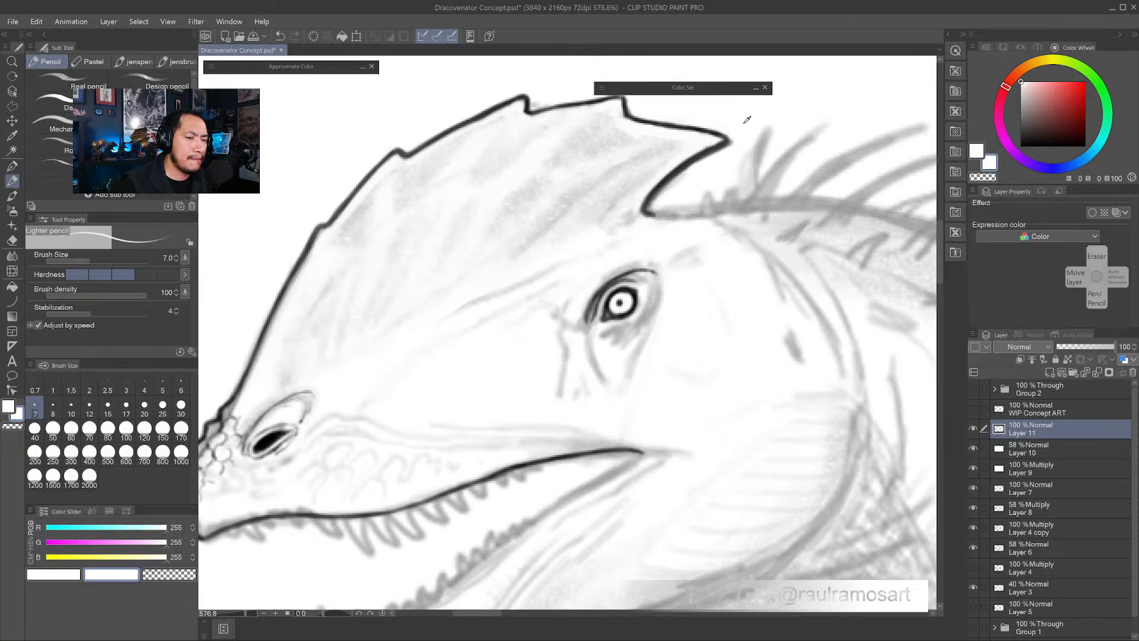
{"action": "mouse_move", "coordinate": [661, 181]}
{"action": "left_mouse_down"}
{"action": "mouse_move", "coordinate": [723, 143]}
{"action": "mouse_move", "coordinate": [673, 174]}
{"action": "left_mouse_up"}
{"action": "left_click", "coordinate": [718, 132], "text": "alt"}
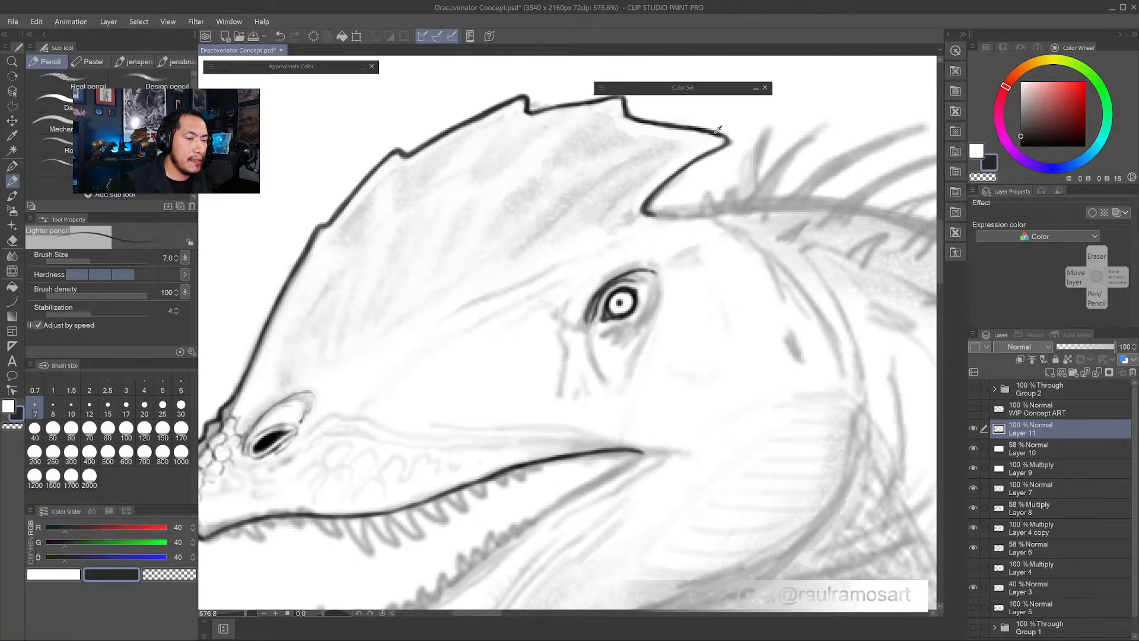
{"action": "mouse_move", "coordinate": [717, 135]}
{"action": "left_mouse_down"}
{"action": "mouse_move", "coordinate": [725, 141]}
{"action": "mouse_move", "coordinate": [653, 201]}
{"action": "mouse_move", "coordinate": [656, 226]}
{"action": "left_mouse_up"}
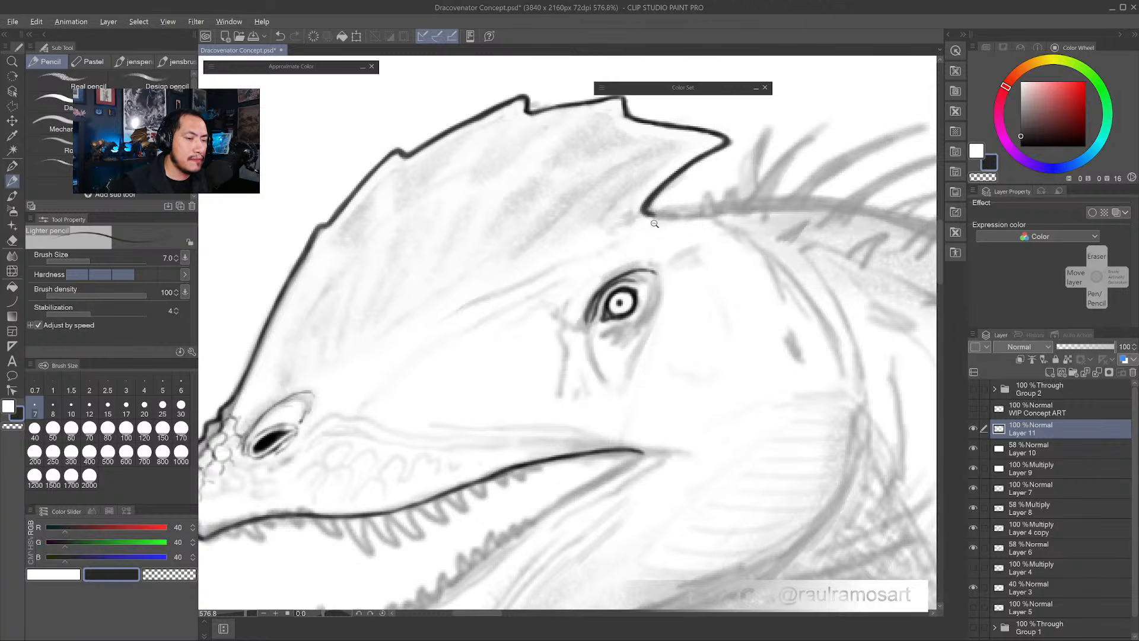
- Ink the eyelid creases and wrinkles around the eye with a sampled near-black
{"action": "scroll", "coordinate": [656, 223], "scroll_direction": "down", "scroll_amount": 5}
{"action": "left_click_drag", "start_coordinate": [652, 282], "coordinate": [583, 268]}
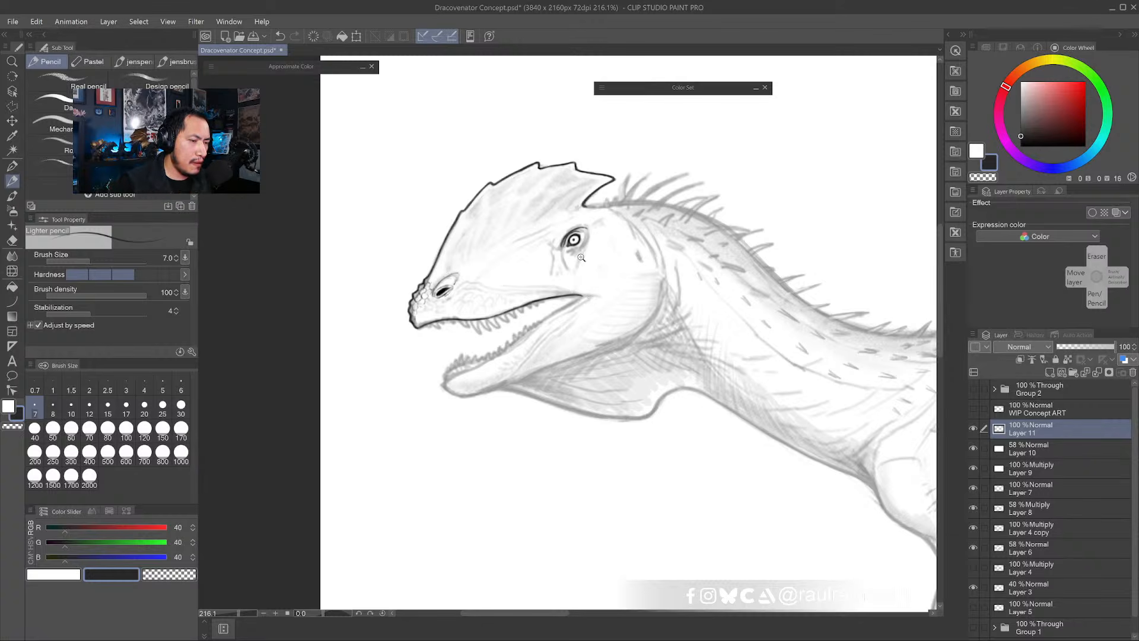
{"action": "mouse_move", "coordinate": [581, 257]}
{"action": "left_mouse_down"}
{"action": "mouse_move", "coordinate": [652, 258]}
{"action": "mouse_move", "coordinate": [553, 252]}
{"action": "mouse_move", "coordinate": [586, 226]}
{"action": "mouse_move", "coordinate": [545, 254]}
{"action": "mouse_move", "coordinate": [586, 234]}
{"action": "left_mouse_up"}
{"action": "left_click", "coordinate": [561, 259], "text": "alt"}
{"action": "left_click", "coordinate": [586, 214], "text": "alt"}
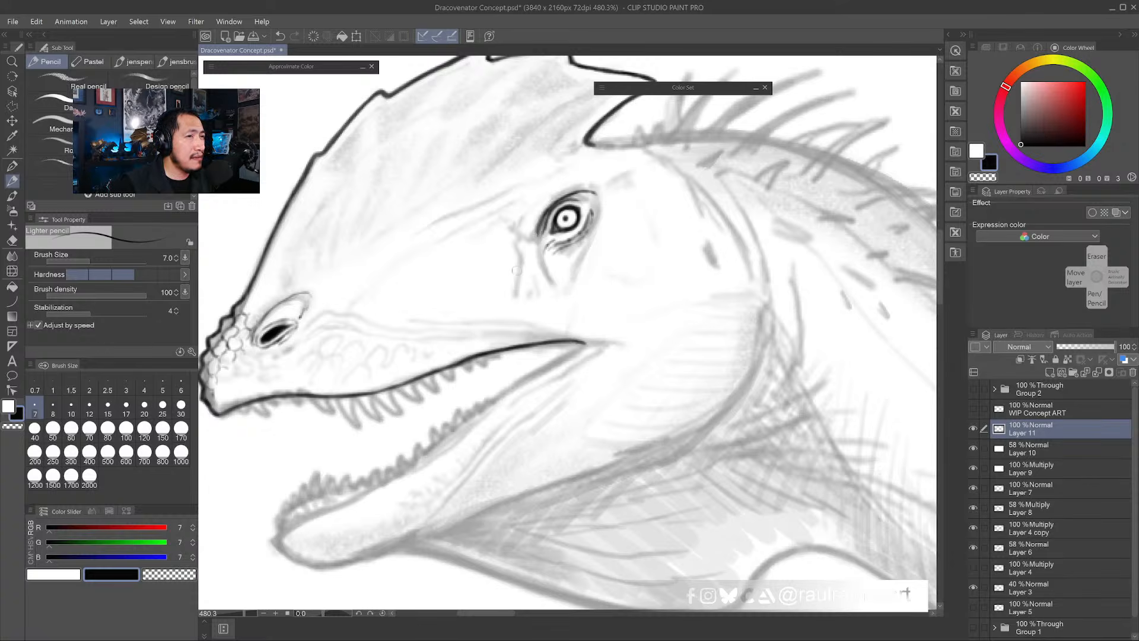
{"action": "mouse_move", "coordinate": [594, 280]}
{"action": "left_mouse_down"}
{"action": "mouse_move", "coordinate": [551, 291]}
{"action": "mouse_move", "coordinate": [596, 245]}
{"action": "mouse_move", "coordinate": [537, 249]}
{"action": "left_mouse_up"}
{"action": "left_click_drag", "start_coordinate": [410, 364], "coordinate": [434, 364]}
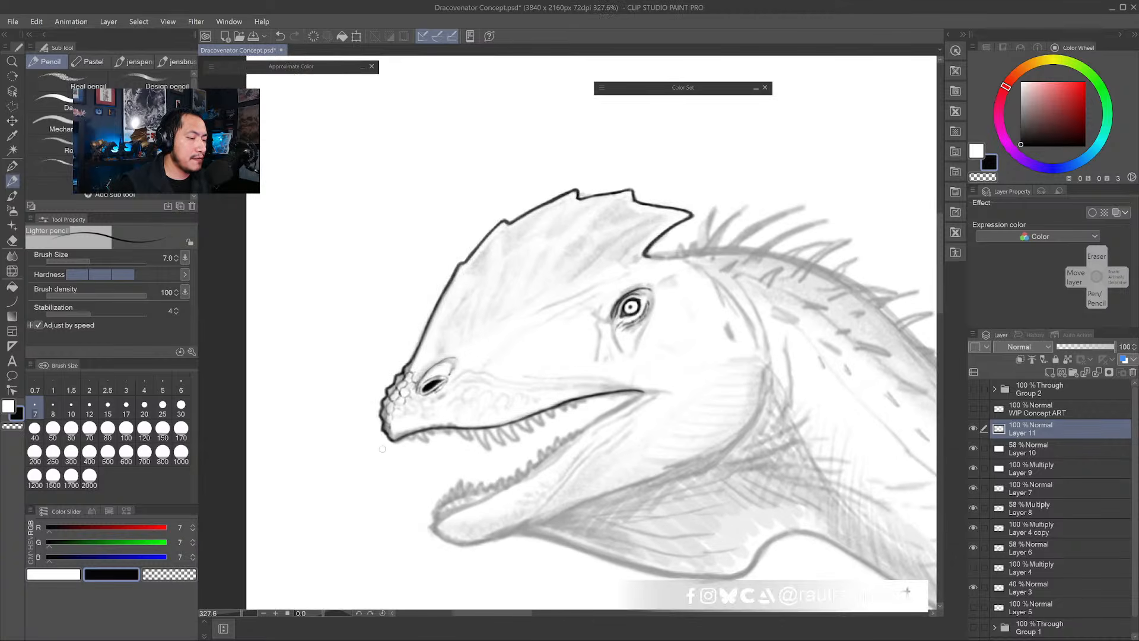
{"action": "mouse_move", "coordinate": [382, 449]}
{"action": "left_mouse_down"}
{"action": "mouse_move", "coordinate": [371, 392]}
{"action": "mouse_move", "coordinate": [399, 356]}
{"action": "mouse_move", "coordinate": [372, 391]}
{"action": "mouse_move", "coordinate": [384, 447]}
{"action": "mouse_move", "coordinate": [372, 422]}
{"action": "mouse_move", "coordinate": [399, 357]}
{"action": "left_mouse_up"}
{"action": "key", "text": "ctrl+z"}
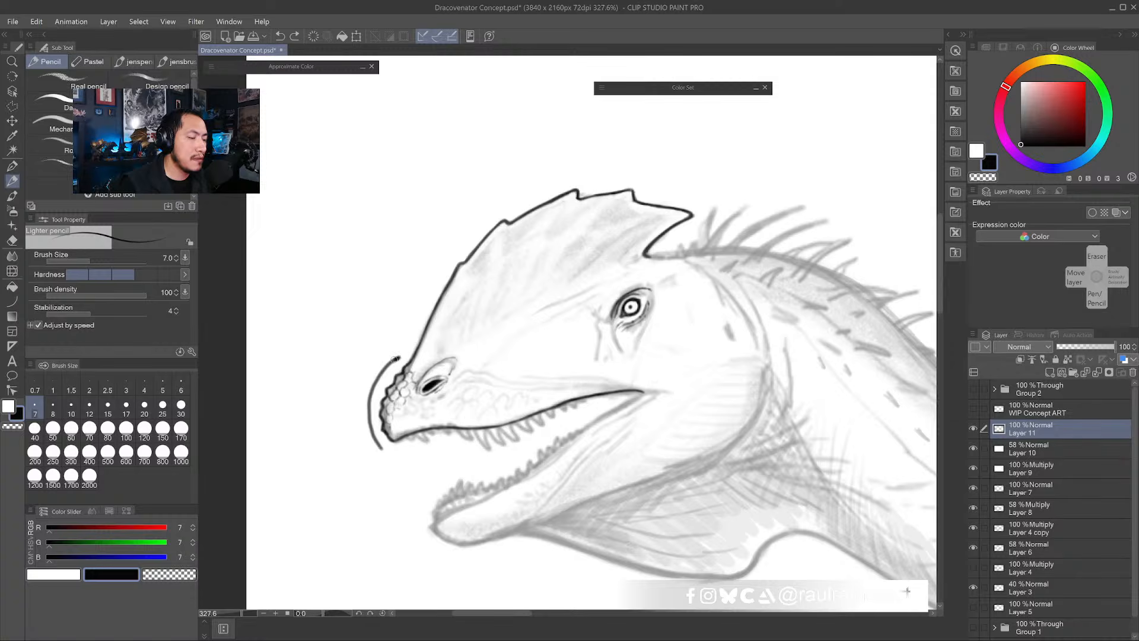
{"action": "mouse_move", "coordinate": [396, 358]}
{"action": "left_mouse_down"}
{"action": "mouse_move", "coordinate": [391, 285]}
{"action": "mouse_move", "coordinate": [400, 239]}
{"action": "mouse_move", "coordinate": [425, 203]}
{"action": "left_mouse_up"}
{"action": "key", "text": "ctrl+z"}
{"action": "mouse_move", "coordinate": [398, 359]}
{"action": "left_mouse_down"}
{"action": "mouse_move", "coordinate": [384, 279]}
{"action": "mouse_move", "coordinate": [396, 219]}
{"action": "mouse_move", "coordinate": [386, 345]}
{"action": "mouse_move", "coordinate": [349, 392]}
{"action": "mouse_move", "coordinate": [383, 344]}
{"action": "mouse_move", "coordinate": [355, 244]}
{"action": "left_mouse_up"}
{"action": "key", "text": "ctrl+z"}
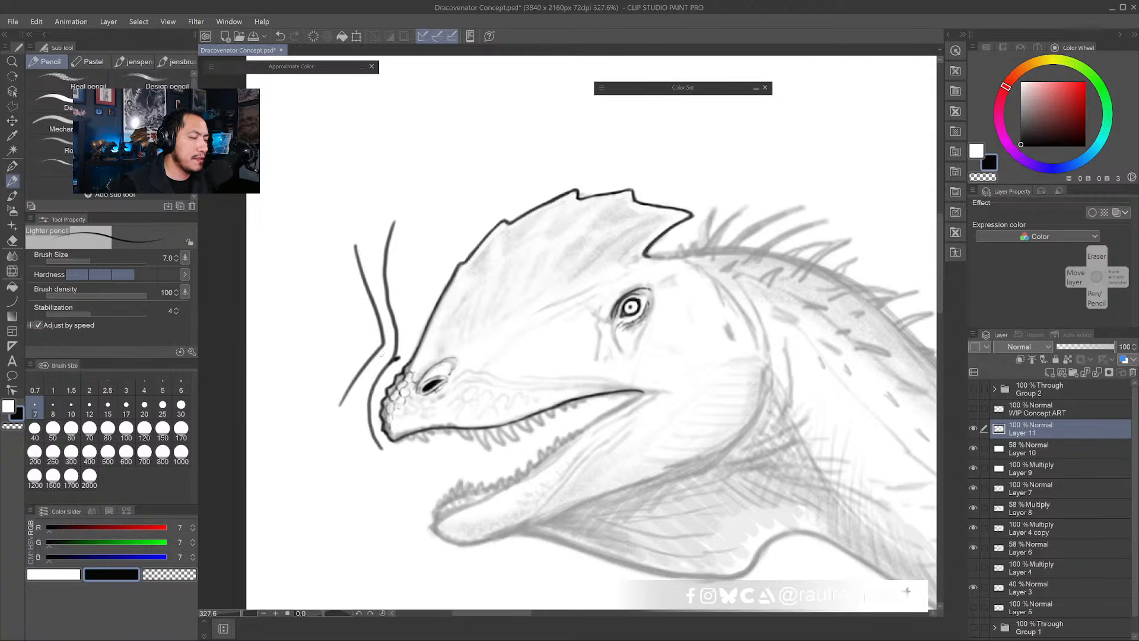
{"action": "key", "text": "ctrl+z"}
{"action": "key", "text": "ctrl+z"}
{"action": "key", "text": "ctrl+z"}
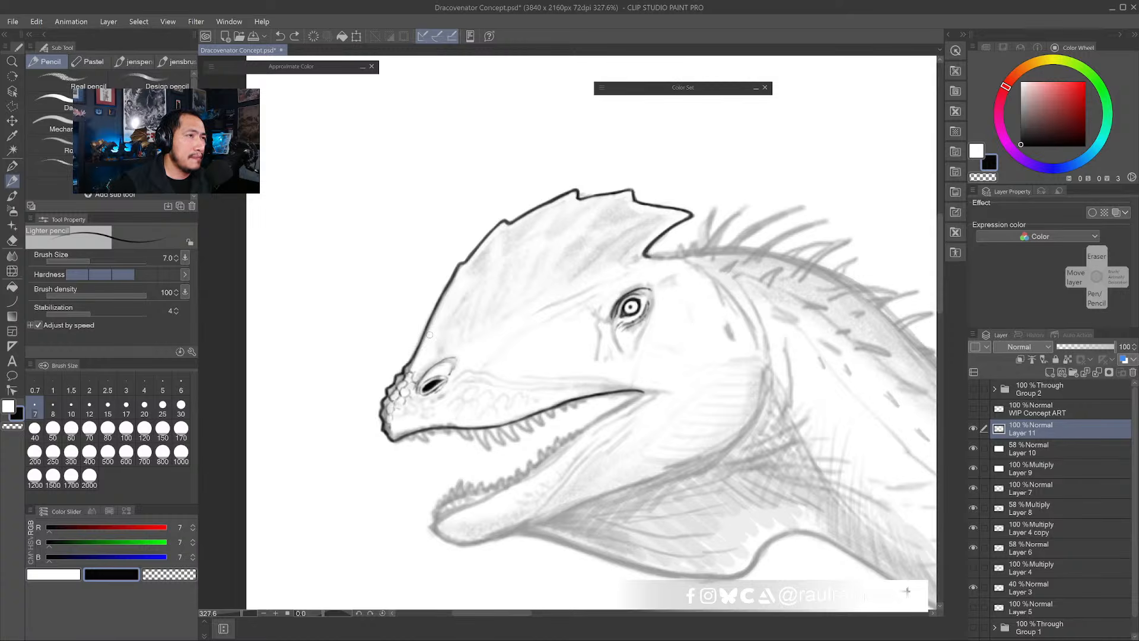
{"action": "left_click_drag", "start_coordinate": [371, 428], "coordinate": [525, 177]}
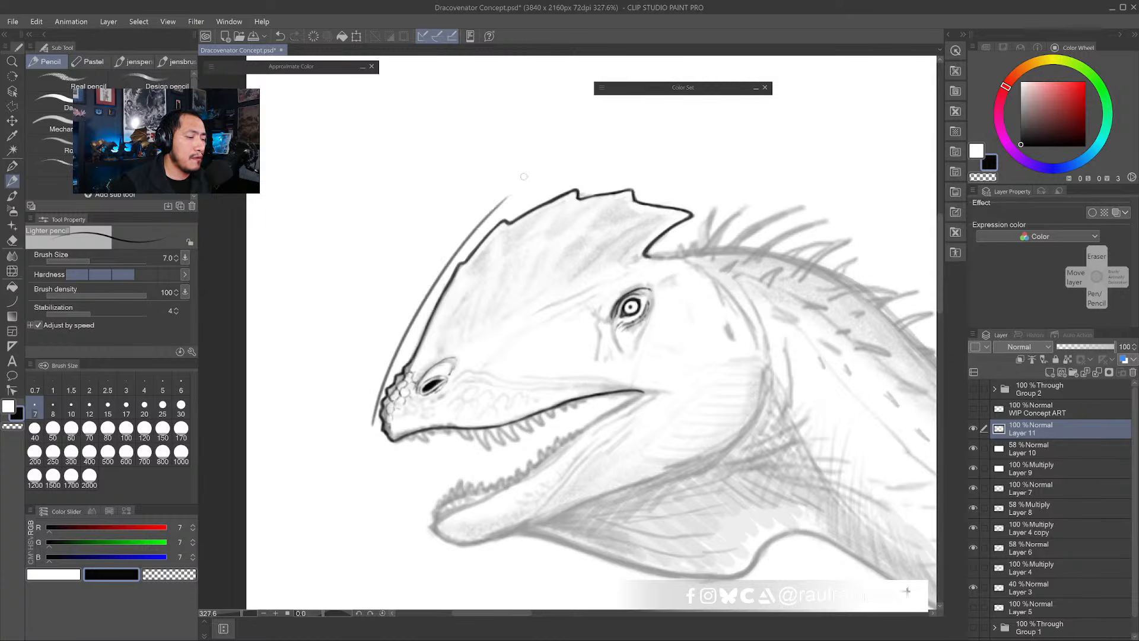
{"action": "key", "text": "ctrl+z"}
{"action": "mouse_move", "coordinate": [368, 440]}
{"action": "left_mouse_down"}
{"action": "mouse_move", "coordinate": [385, 375]}
{"action": "mouse_move", "coordinate": [531, 182]}
{"action": "left_mouse_up"}
{"action": "key", "text": "ctrl+z"}
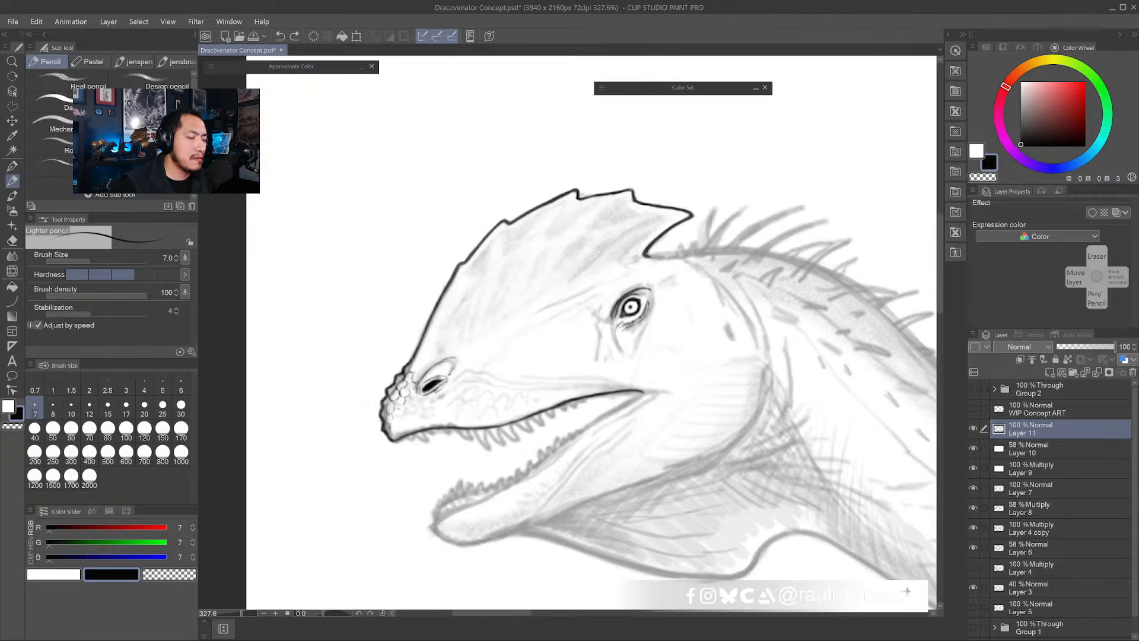
{"action": "mouse_move", "coordinate": [367, 424]}
{"action": "left_mouse_down"}
{"action": "mouse_move", "coordinate": [378, 387]}
{"action": "mouse_move", "coordinate": [568, 172]}
{"action": "left_mouse_up"}
{"action": "key", "text": "ctrl+z"}
{"action": "mouse_move", "coordinate": [369, 398]}
{"action": "left_mouse_down"}
{"action": "mouse_move", "coordinate": [406, 332]}
{"action": "mouse_move", "coordinate": [399, 265]}
{"action": "mouse_move", "coordinate": [391, 358]}
{"action": "left_mouse_up"}
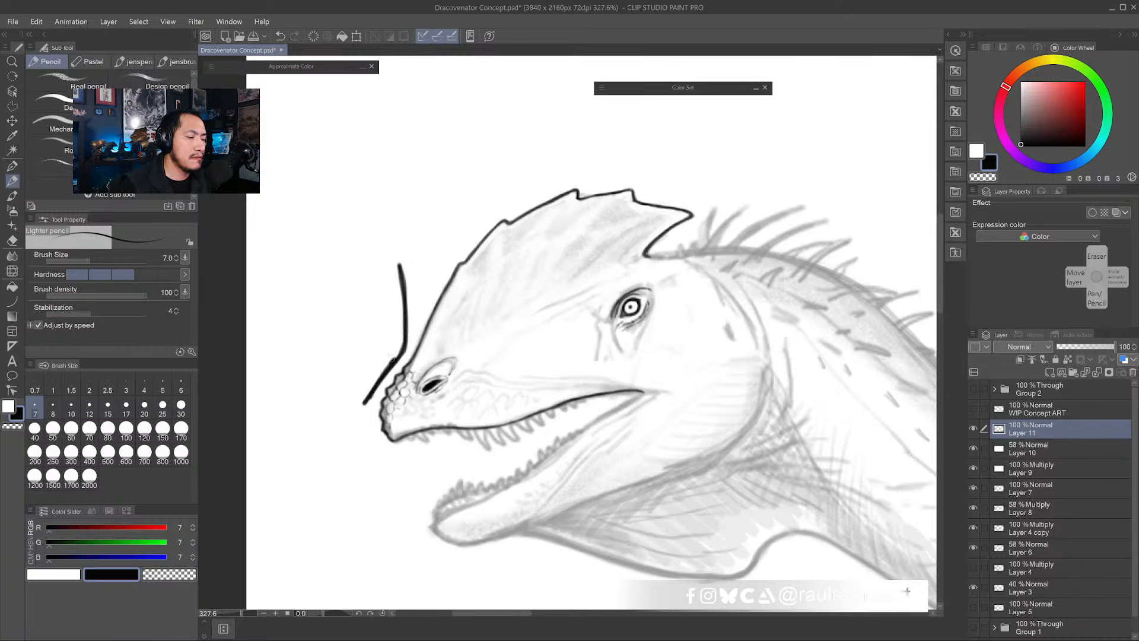
{"action": "key", "text": "ctrl+z"}
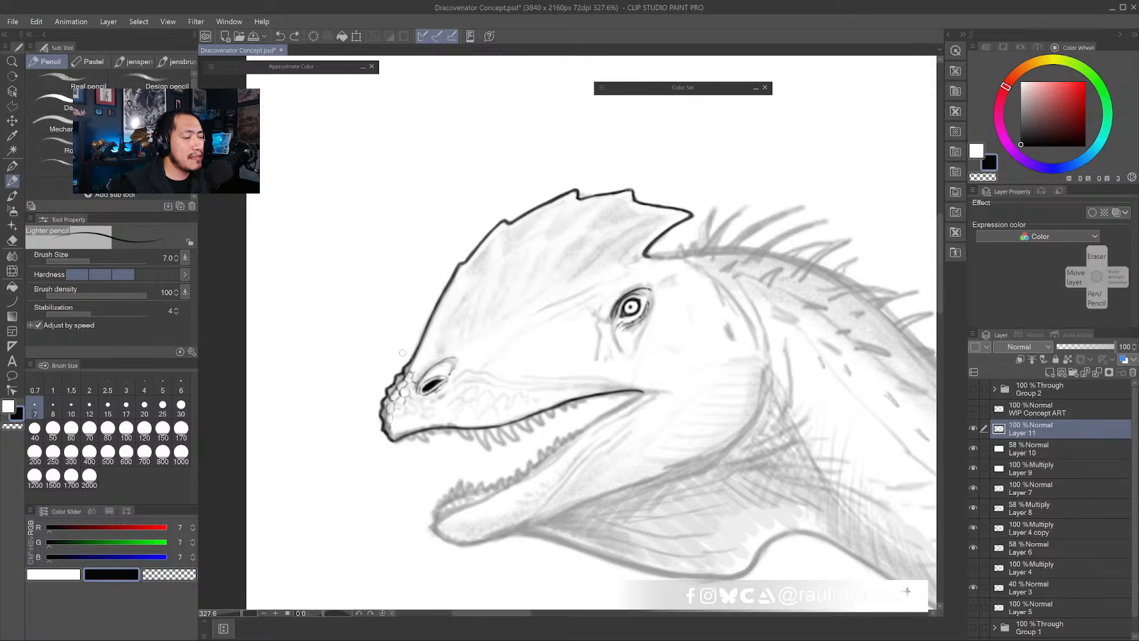
{"action": "left_click_drag", "start_coordinate": [402, 353], "coordinate": [469, 250]}
{"action": "key", "text": "ctrl+z"}
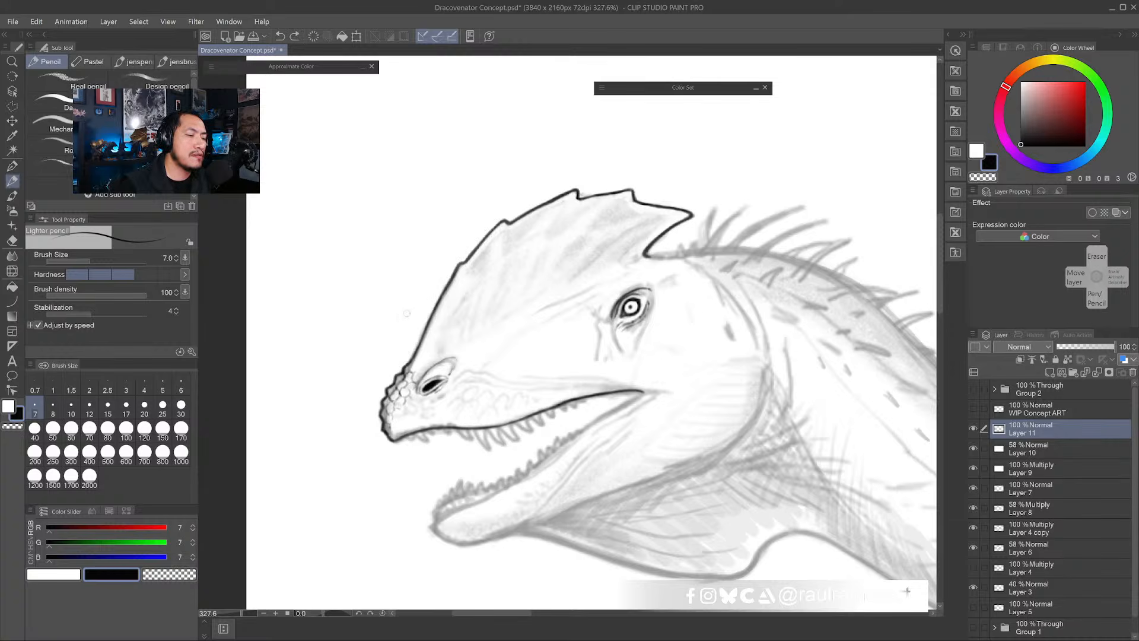
{"action": "left_click_drag", "start_coordinate": [366, 349], "coordinate": [589, 142]}
{"action": "key", "text": "ctrl+z"}
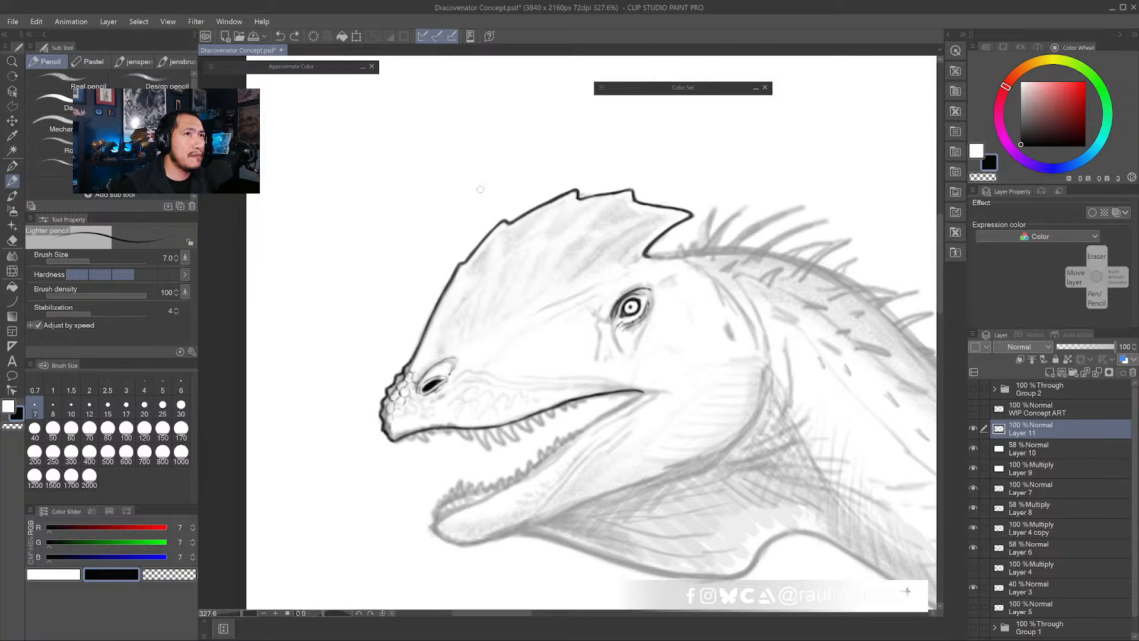
{"action": "mouse_move", "coordinate": [355, 274]}
{"action": "left_mouse_down"}
{"action": "mouse_move", "coordinate": [336, 175]}
{"action": "mouse_move", "coordinate": [502, 88]}
{"action": "mouse_move", "coordinate": [527, 155]}
{"action": "mouse_move", "coordinate": [522, 93]}
{"action": "mouse_move", "coordinate": [393, 130]}
{"action": "mouse_move", "coordinate": [330, 224]}
{"action": "mouse_move", "coordinate": [347, 262]}
{"action": "mouse_move", "coordinate": [342, 177]}
{"action": "left_mouse_up"}
{"action": "key", "text": "ctrl+z"}
{"action": "key", "text": "ctrl+z"}
{"action": "key", "text": "ctrl+z"}
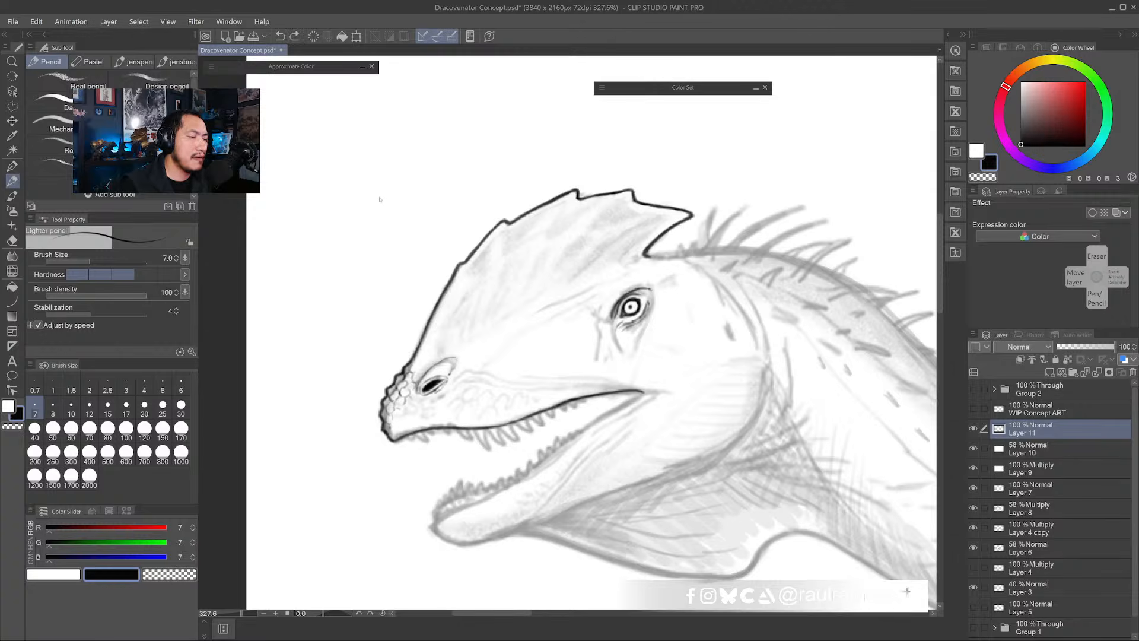
{"action": "mouse_move", "coordinate": [342, 274]}
{"action": "left_mouse_down"}
{"action": "mouse_move", "coordinate": [335, 205]}
{"action": "mouse_move", "coordinate": [420, 115]}
{"action": "mouse_move", "coordinate": [538, 90]}
{"action": "mouse_move", "coordinate": [534, 173]}
{"action": "mouse_move", "coordinate": [482, 88]}
{"action": "mouse_move", "coordinate": [375, 137]}
{"action": "mouse_move", "coordinate": [332, 184]}
{"action": "mouse_move", "coordinate": [344, 260]}
{"action": "left_mouse_up"}
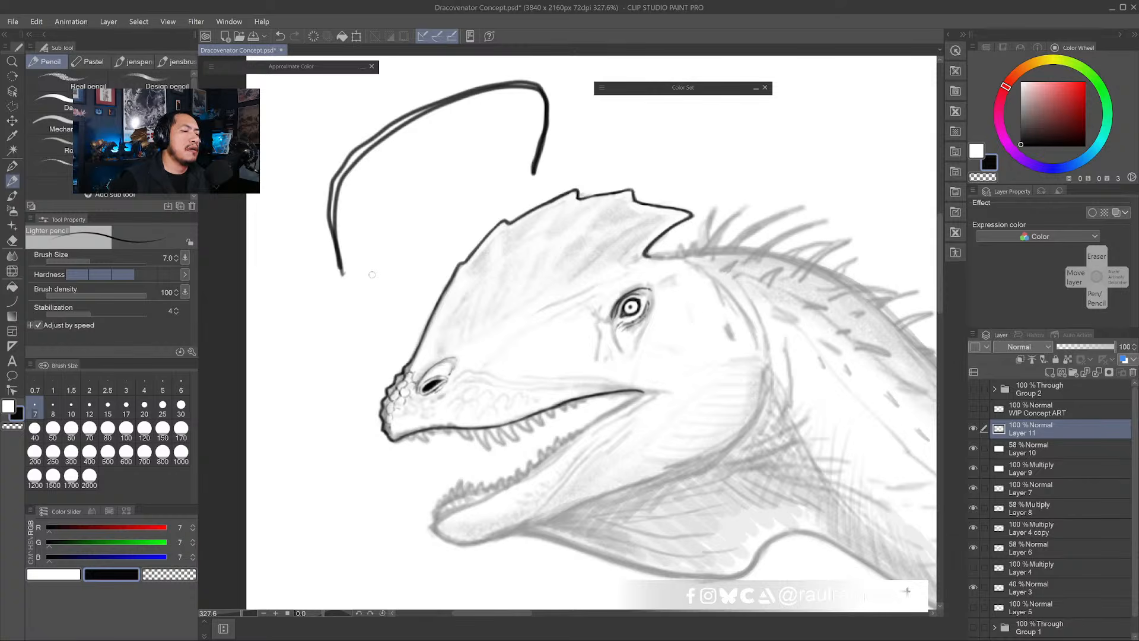
{"action": "key", "text": "ctrl+z"}
{"action": "left_click_drag", "start_coordinate": [499, 309], "coordinate": [414, 236]}
{"action": "mouse_move", "coordinate": [266, 349]}
{"action": "left_mouse_down"}
{"action": "mouse_move", "coordinate": [337, 236]}
{"action": "mouse_move", "coordinate": [590, 89]}
{"action": "left_mouse_up"}
{"action": "key", "text": "ctrl+z"}
{"action": "mouse_move", "coordinate": [255, 362]}
{"action": "left_mouse_down"}
{"action": "mouse_move", "coordinate": [327, 256]}
{"action": "mouse_move", "coordinate": [561, 95]}
{"action": "left_mouse_up"}
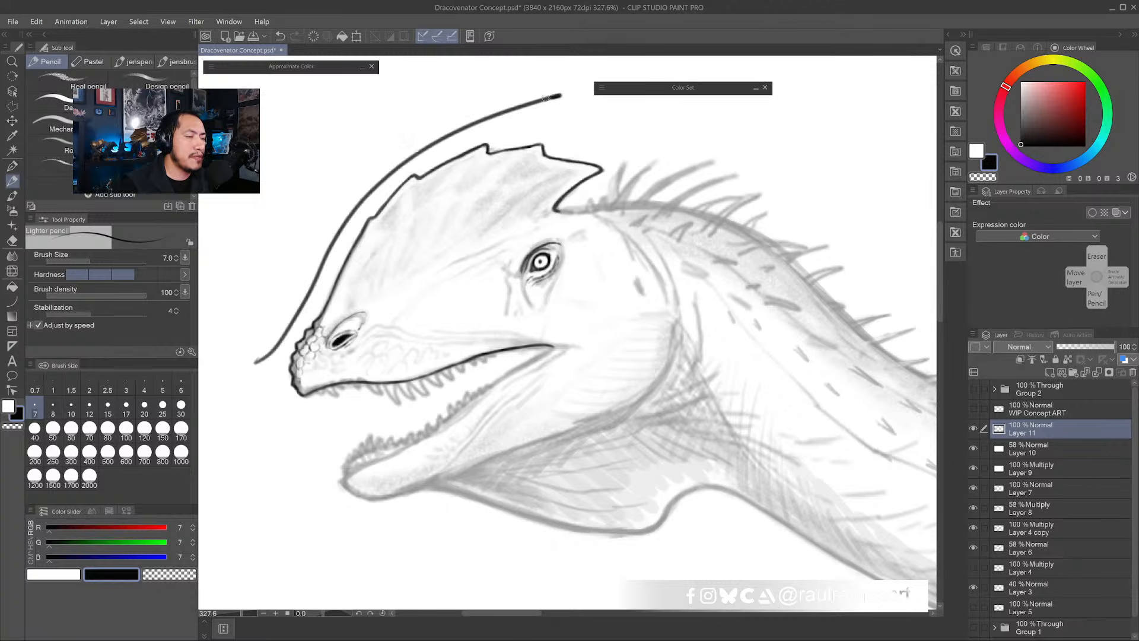
{"action": "key", "text": "ctrl+z"}
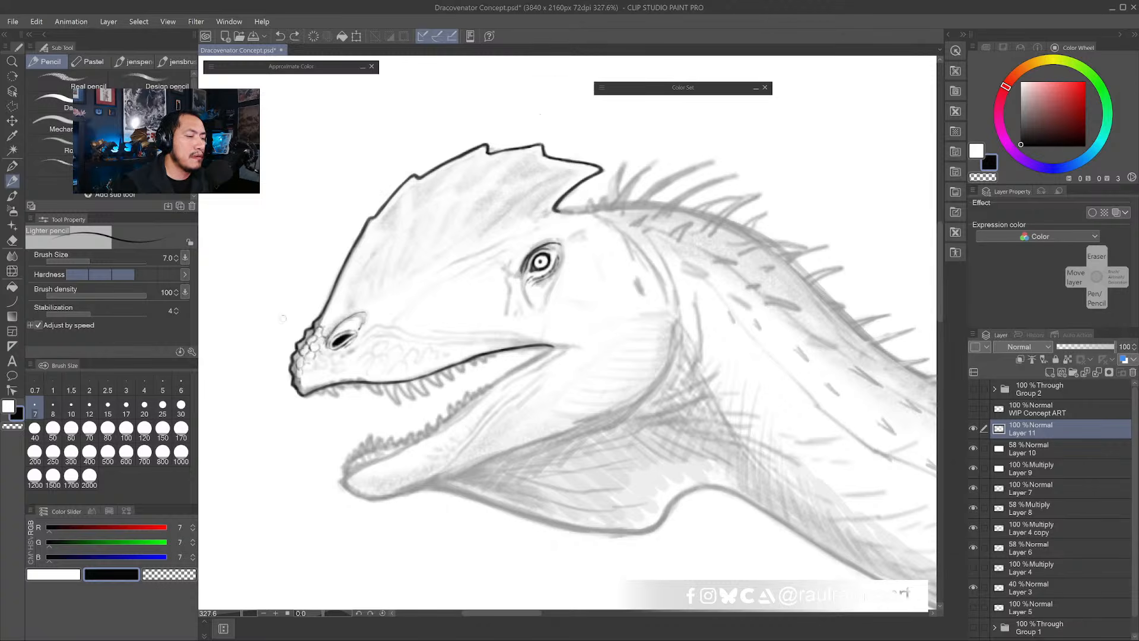
- Try inking a sweeping contour inside the crest, from above the nostril up toward its upper edge
{"action": "left_click_drag", "start_coordinate": [528, 272], "coordinate": [500, 266]}
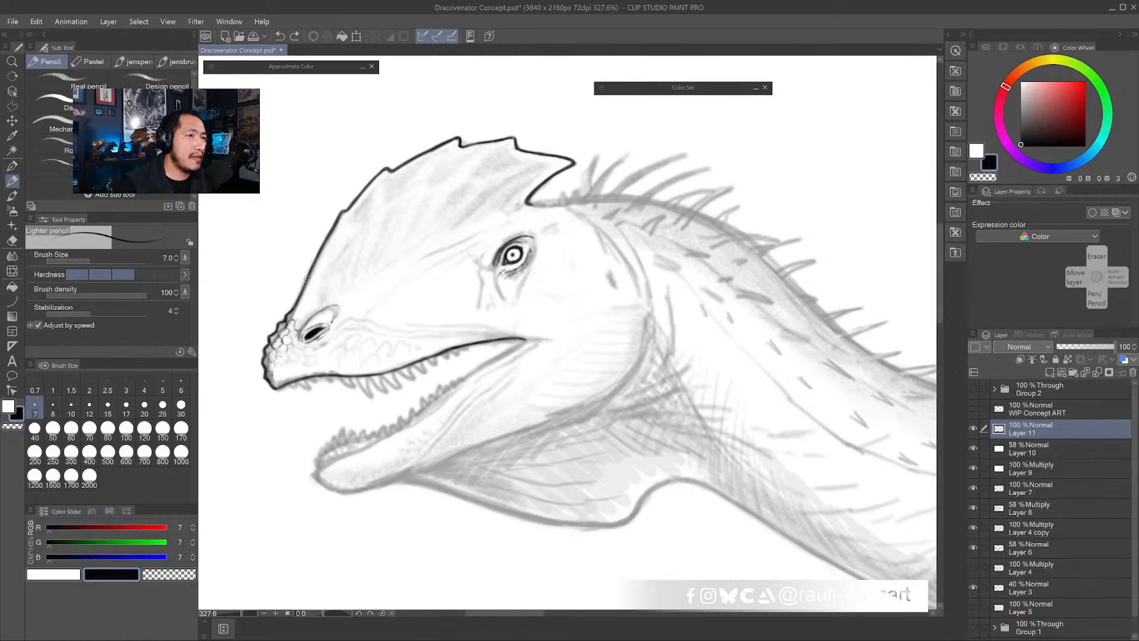
{"action": "left_click_drag", "start_coordinate": [278, 326], "coordinate": [401, 198]}
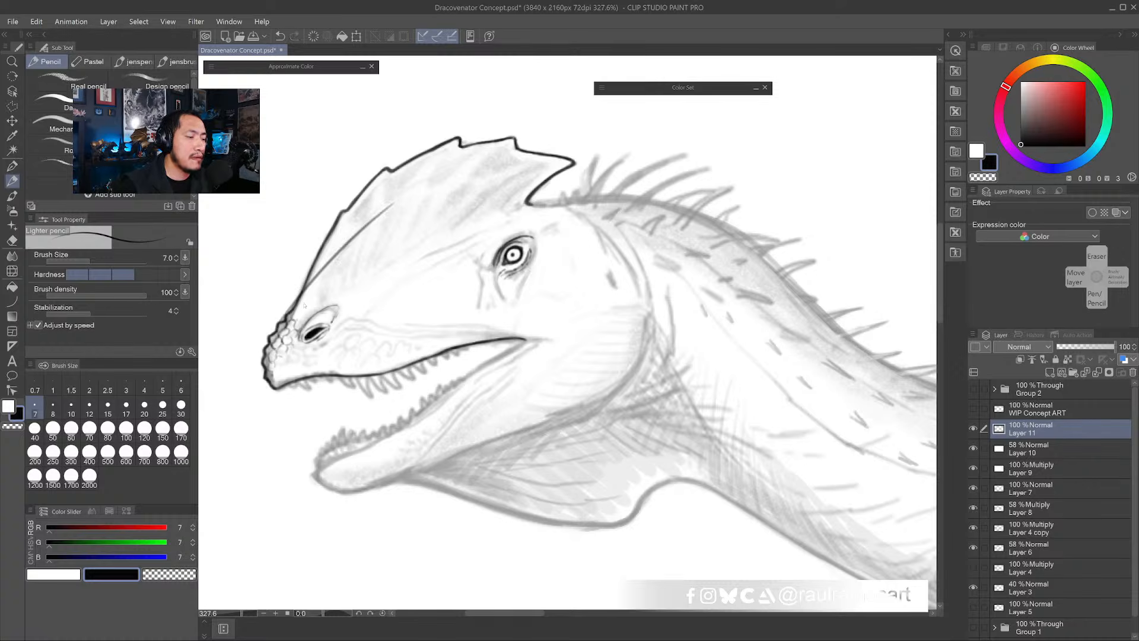
{"action": "key", "text": "ctrl+z"}
{"action": "left_click_drag", "start_coordinate": [272, 337], "coordinate": [377, 218]}
{"action": "left_click_drag", "start_coordinate": [286, 317], "coordinate": [423, 181]}
{"action": "left_click_drag", "start_coordinate": [335, 254], "coordinate": [446, 174]}
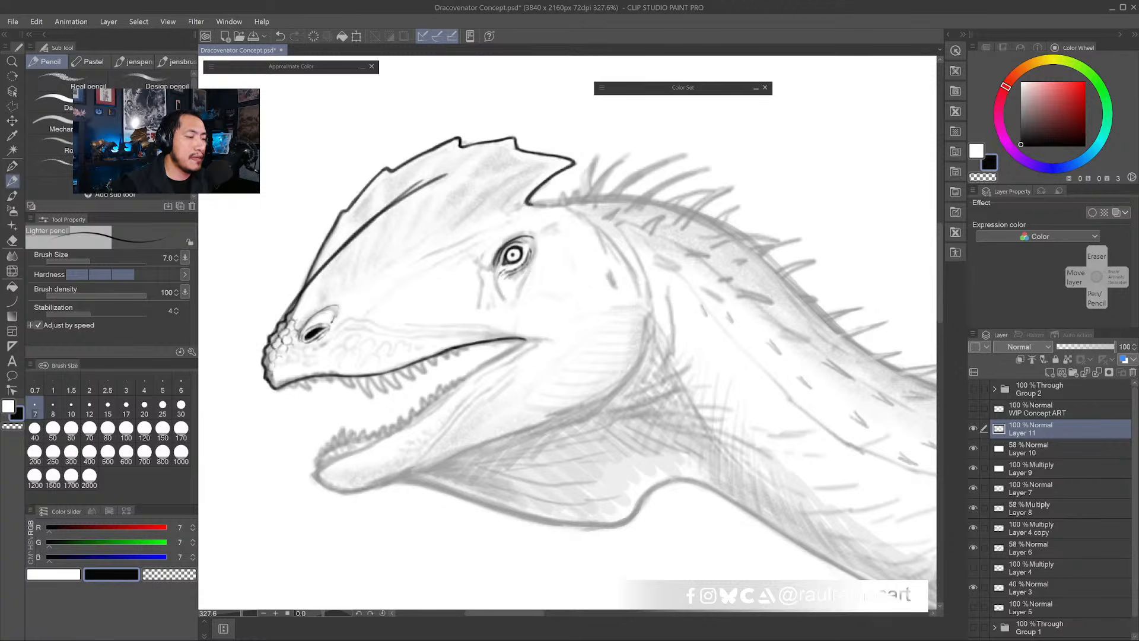
{"action": "key", "text": "ctrl+z"}
{"action": "key", "text": "ctrl+z"}
{"action": "key", "text": "ctrl+z"}
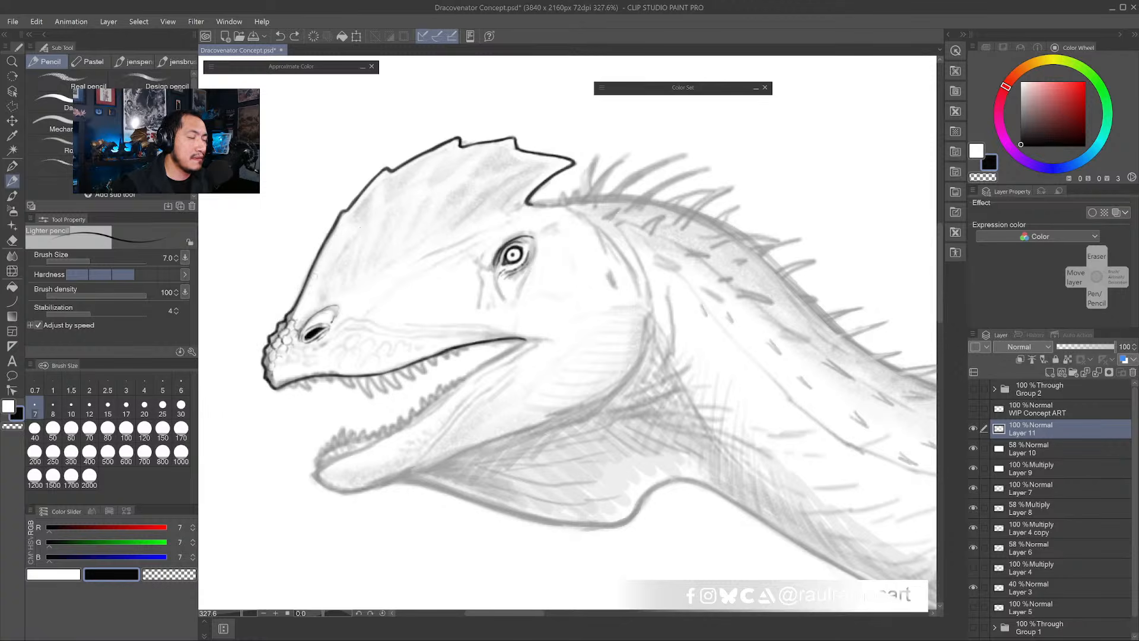
- Try a lower, smoother crest profile running from the snout to the rear of the crest's upper edge
{"action": "left_click_drag", "start_coordinate": [271, 337], "coordinate": [373, 212]}
{"action": "left_click_drag", "start_coordinate": [300, 285], "coordinate": [396, 194]}
{"action": "mouse_move", "coordinate": [349, 230]}
{"action": "left_mouse_down"}
{"action": "mouse_move", "coordinate": [405, 189]}
{"action": "mouse_move", "coordinate": [527, 150]}
{"action": "left_mouse_up"}
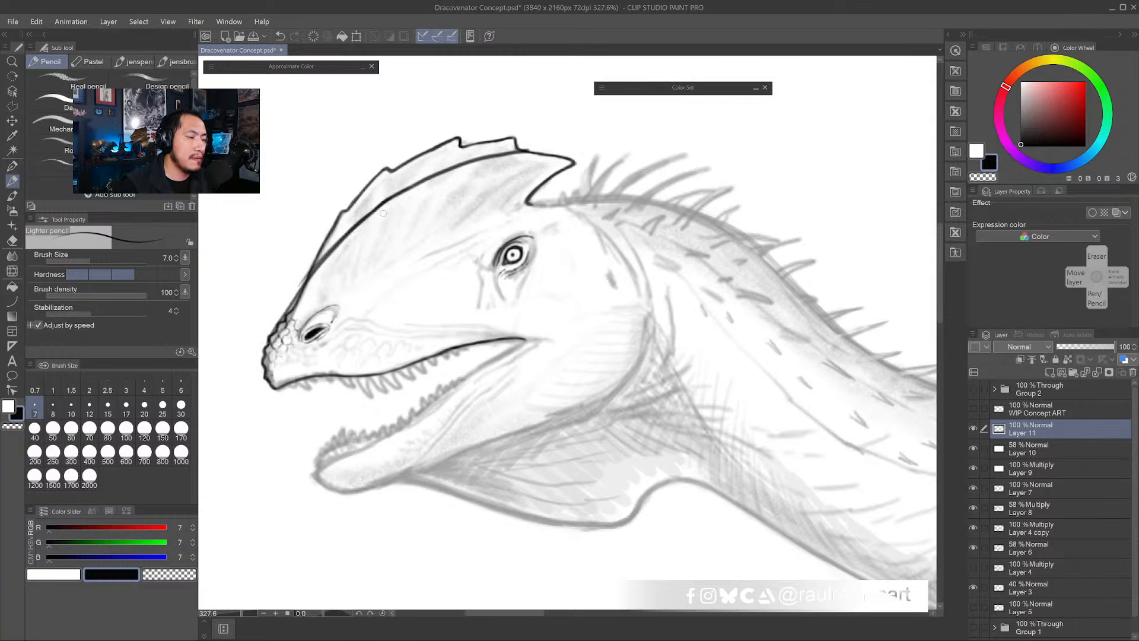
{"action": "key", "text": "ctrl+z"}
{"action": "key", "text": "ctrl+z"}
{"action": "key", "text": "ctrl+z"}
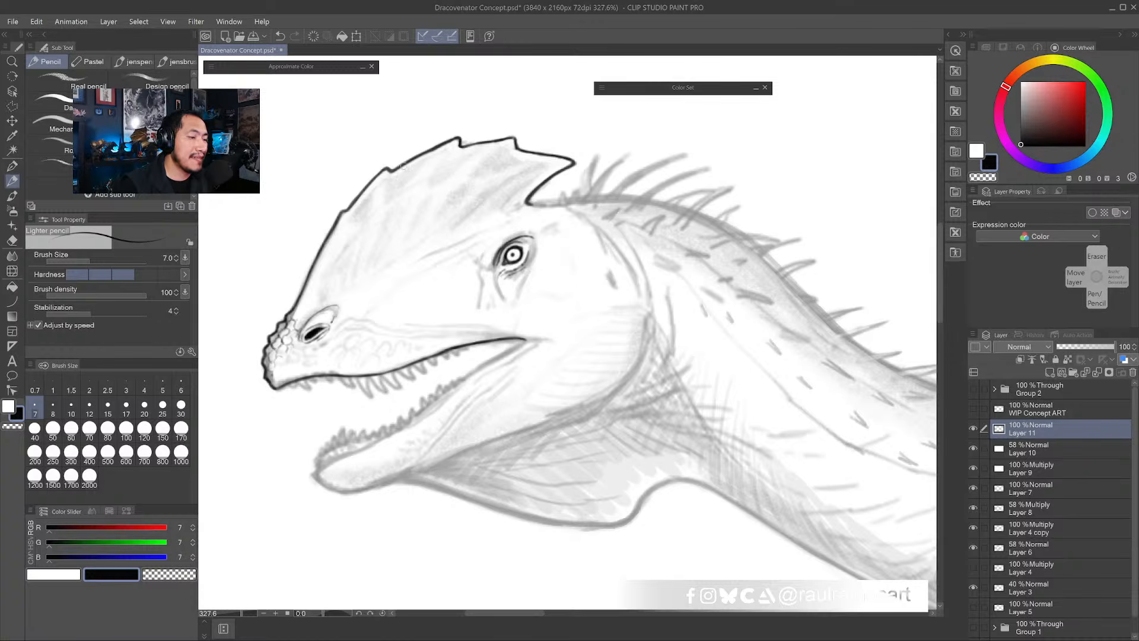
- Try an inner crest contour that arcs from the snout and turns down to the crest's rear base
{"action": "mouse_move", "coordinate": [464, 145]}
{"action": "left_mouse_down"}
{"action": "mouse_move", "coordinate": [517, 137]}
{"action": "mouse_move", "coordinate": [520, 150]}
{"action": "left_mouse_up"}
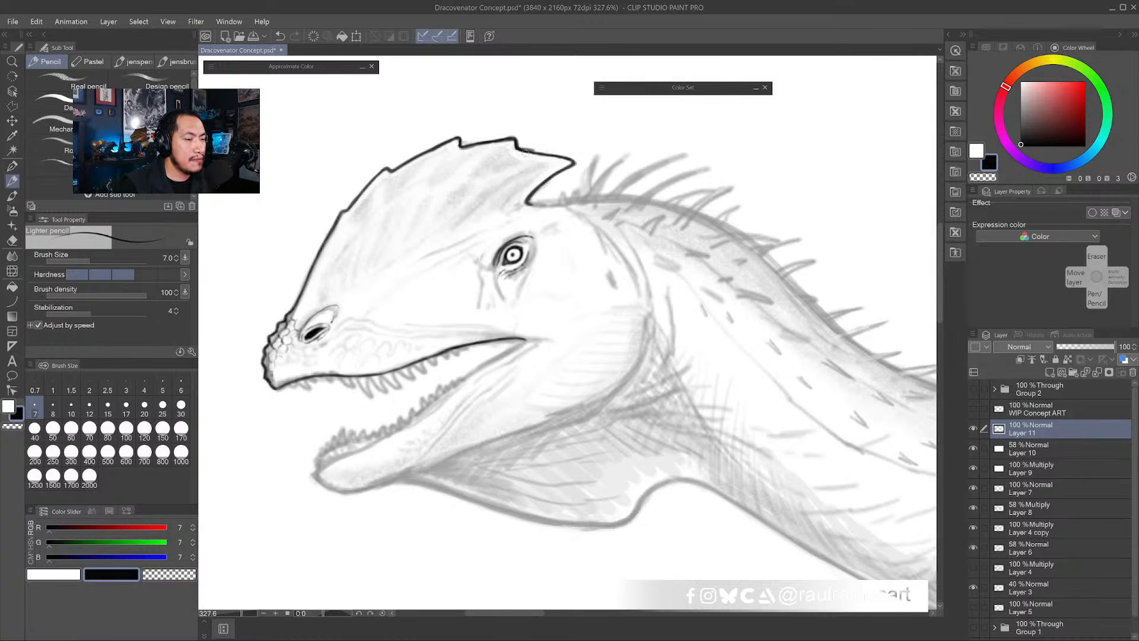
{"action": "key", "text": "ctrl+z"}
{"action": "mouse_move", "coordinate": [324, 265]}
{"action": "left_mouse_down"}
{"action": "mouse_move", "coordinate": [400, 193]}
{"action": "mouse_move", "coordinate": [466, 167]}
{"action": "mouse_move", "coordinate": [518, 160]}
{"action": "mouse_move", "coordinate": [535, 173]}
{"action": "mouse_move", "coordinate": [523, 199]}
{"action": "left_mouse_up"}
{"action": "mouse_move", "coordinate": [305, 297]}
{"action": "left_mouse_down"}
{"action": "mouse_move", "coordinate": [334, 257]}
{"action": "mouse_move", "coordinate": [322, 272]}
{"action": "left_mouse_up"}
{"action": "mouse_move", "coordinate": [287, 322]}
{"action": "left_mouse_down"}
{"action": "mouse_move", "coordinate": [340, 247]}
{"action": "mouse_move", "coordinate": [417, 191]}
{"action": "left_mouse_up"}
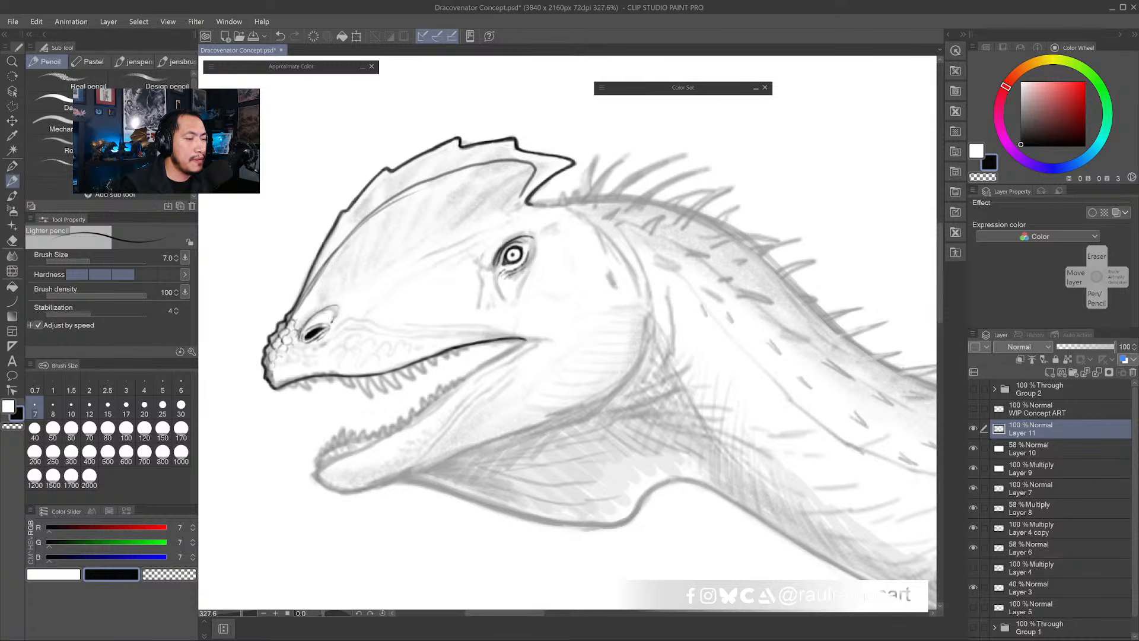
{"action": "key", "text": "ctrl+z"}
{"action": "key", "text": "ctrl+z"}
{"action": "key", "text": "ctrl+z"}
{"action": "key", "text": "ctrl+z"}
{"action": "key", "text": "ctrl+z"}
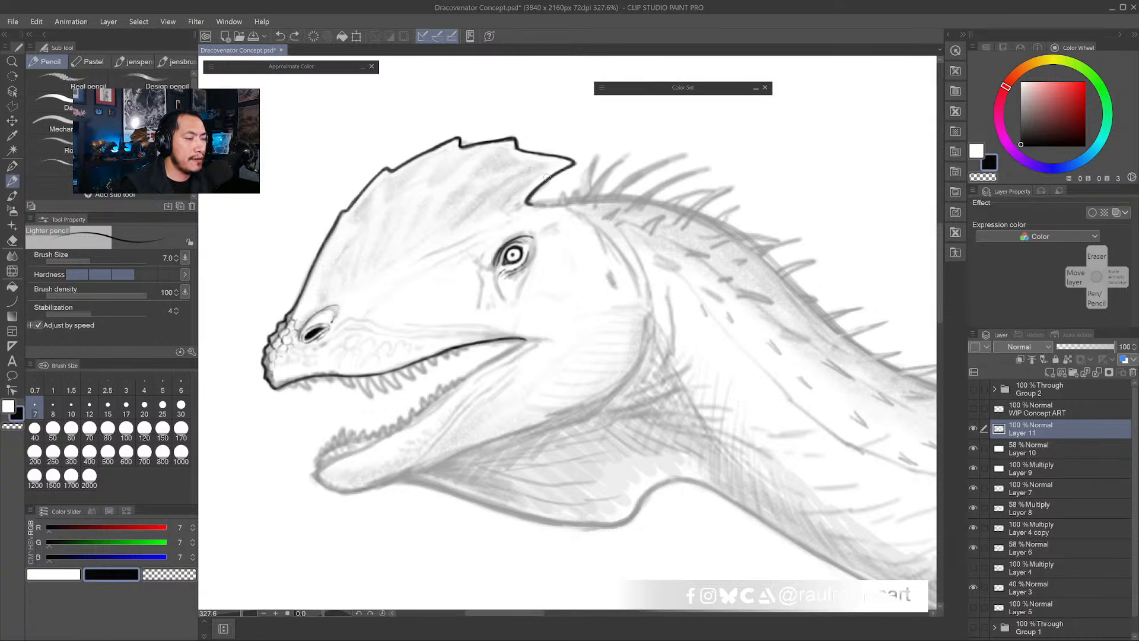
- Rotate the canvas and reshape the crest's rearmost upper notch into a sharper point using sampled white and line tones
{"action": "left_click_drag", "start_coordinate": [514, 139], "coordinate": [538, 155]}
{"action": "key", "text": "r"}
{"action": "left_click_drag", "start_coordinate": [547, 308], "coordinate": [537, 340]}
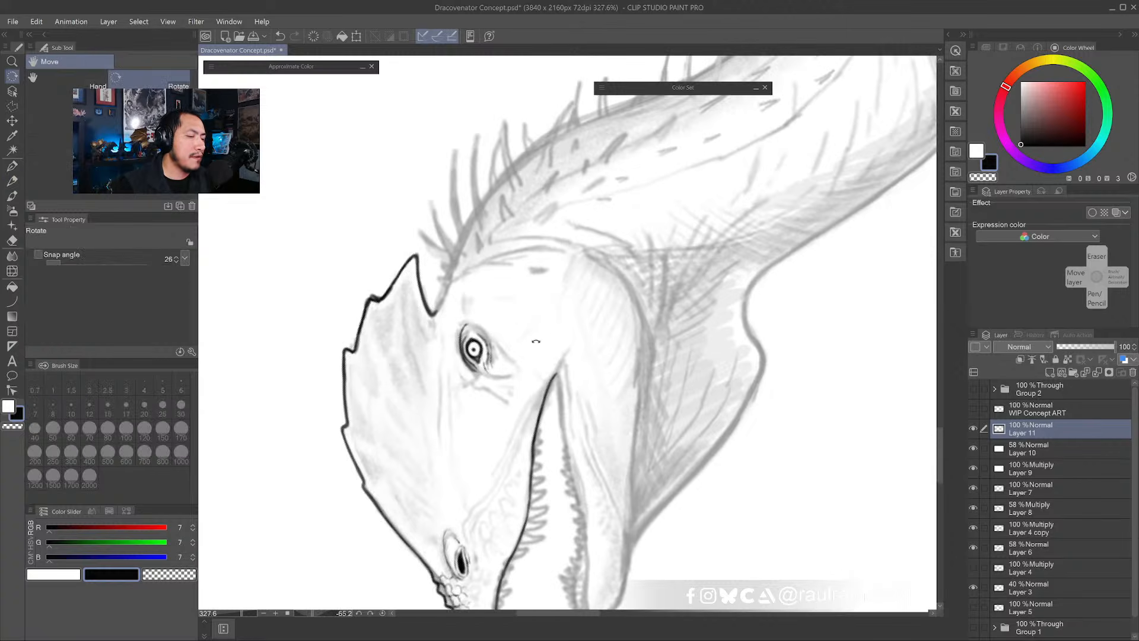
{"action": "key", "text": "e"}
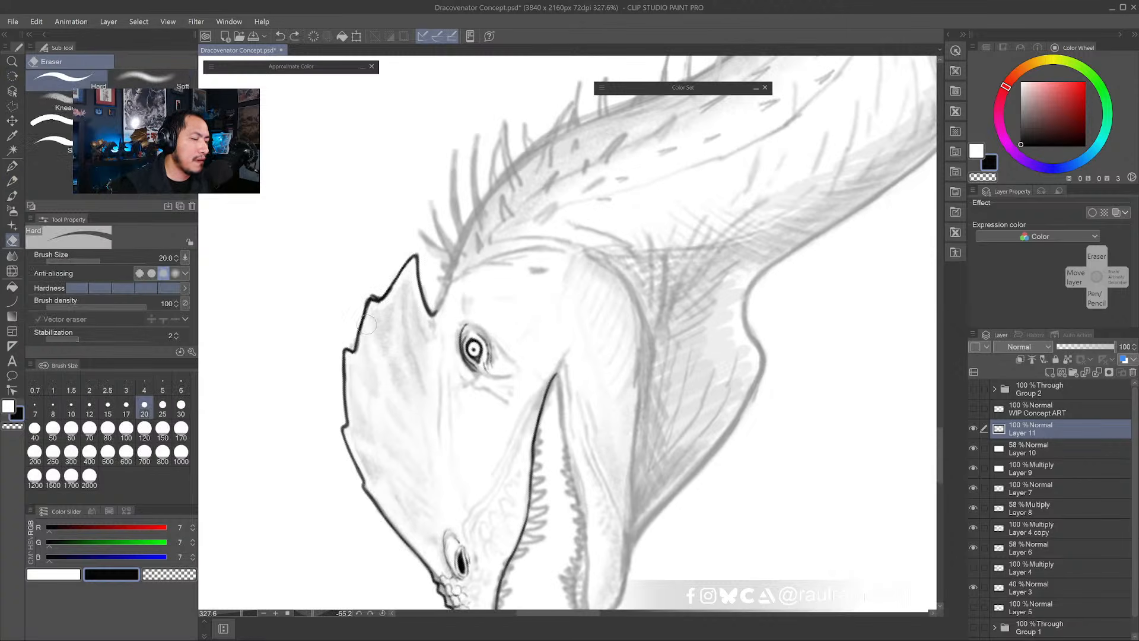
{"action": "key", "text": "b"}
{"action": "key", "text": "p"}
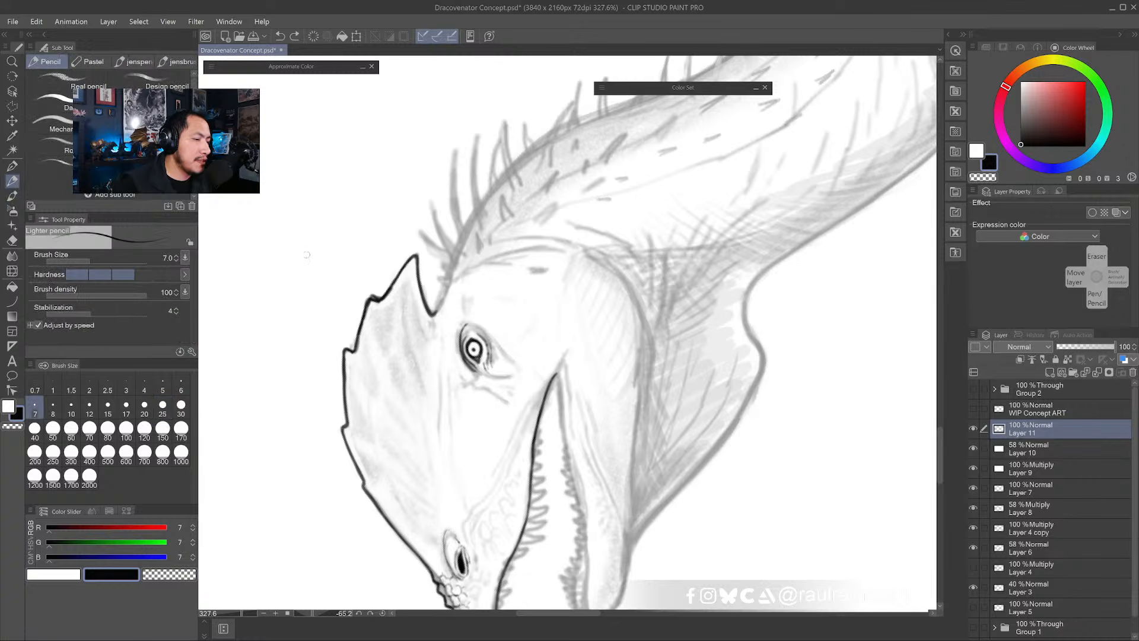
{"action": "left_click", "coordinate": [307, 255], "text": "alt"}
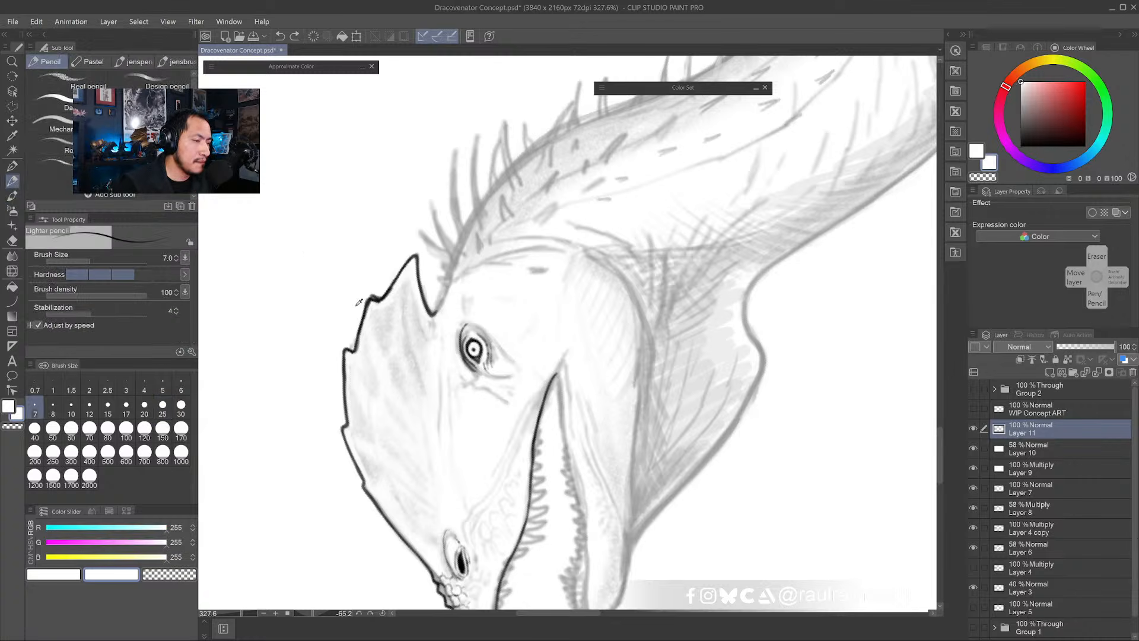
{"action": "mouse_move", "coordinate": [364, 322]}
{"action": "left_mouse_down"}
{"action": "mouse_move", "coordinate": [381, 302]}
{"action": "mouse_move", "coordinate": [366, 314]}
{"action": "mouse_move", "coordinate": [370, 293]}
{"action": "mouse_move", "coordinate": [368, 309]}
{"action": "left_mouse_up"}
{"action": "left_click", "coordinate": [356, 341], "text": "alt"}
{"action": "left_click", "coordinate": [373, 300], "text": "alt"}
{"action": "mouse_move", "coordinate": [355, 350]}
{"action": "left_mouse_down"}
{"action": "mouse_move", "coordinate": [363, 308]}
{"action": "mouse_move", "coordinate": [388, 290]}
{"action": "mouse_move", "coordinate": [381, 299]}
{"action": "mouse_move", "coordinate": [369, 289]}
{"action": "mouse_move", "coordinate": [357, 352]}
{"action": "mouse_move", "coordinate": [360, 318]}
{"action": "mouse_move", "coordinate": [360, 332]}
{"action": "mouse_move", "coordinate": [372, 298]}
{"action": "mouse_move", "coordinate": [393, 284]}
{"action": "left_mouse_up"}
{"action": "left_click", "coordinate": [379, 292], "text": "alt"}
{"action": "left_click", "coordinate": [373, 307], "text": "alt"}
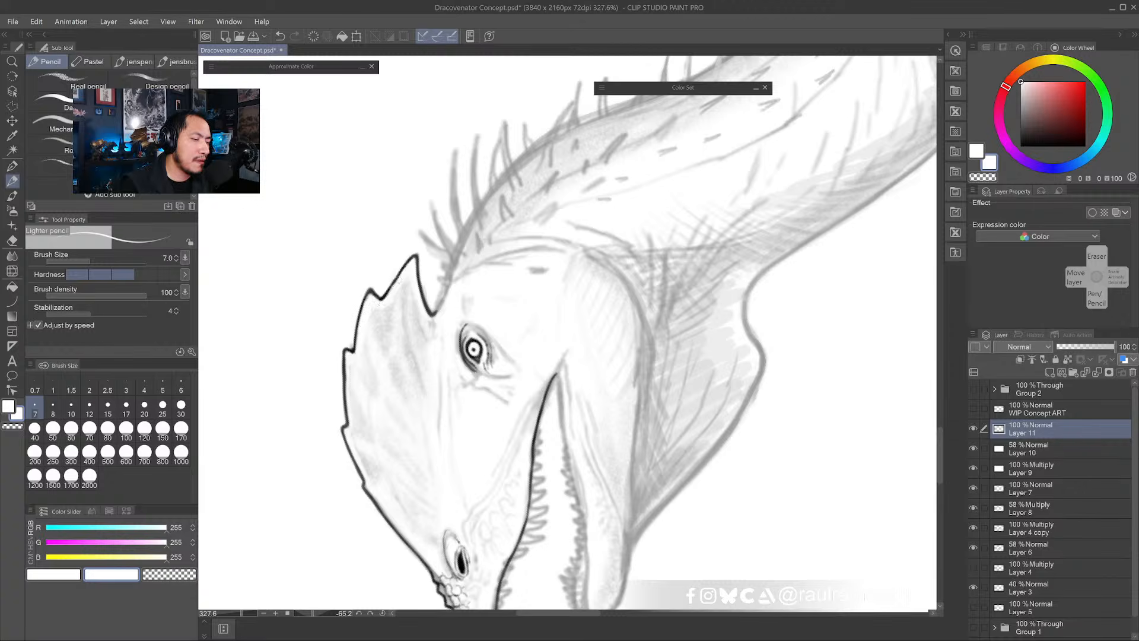
- Refine the crest's rear tip and back edge with sampled grey and off-white tones
{"action": "left_click", "coordinate": [415, 256], "text": "alt"}
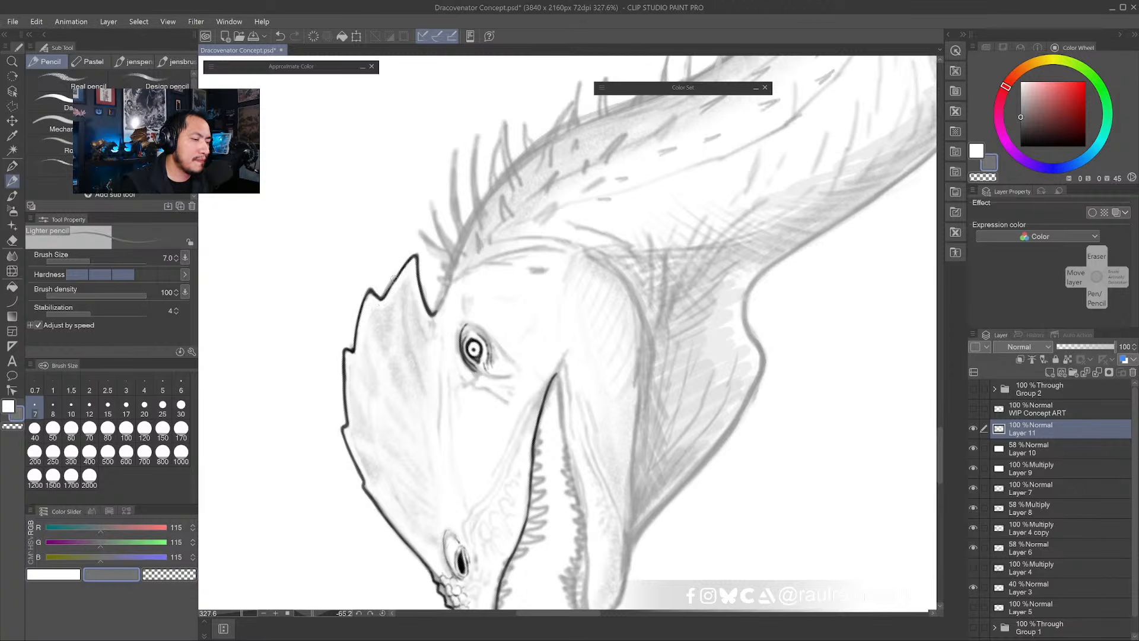
{"action": "left_click", "coordinate": [418, 255], "text": "alt"}
{"action": "mouse_move", "coordinate": [418, 255]}
{"action": "left_mouse_down"}
{"action": "mouse_move", "coordinate": [370, 302]}
{"action": "mouse_move", "coordinate": [417, 261]}
{"action": "left_mouse_up"}
{"action": "left_click", "coordinate": [372, 302], "text": "alt"}
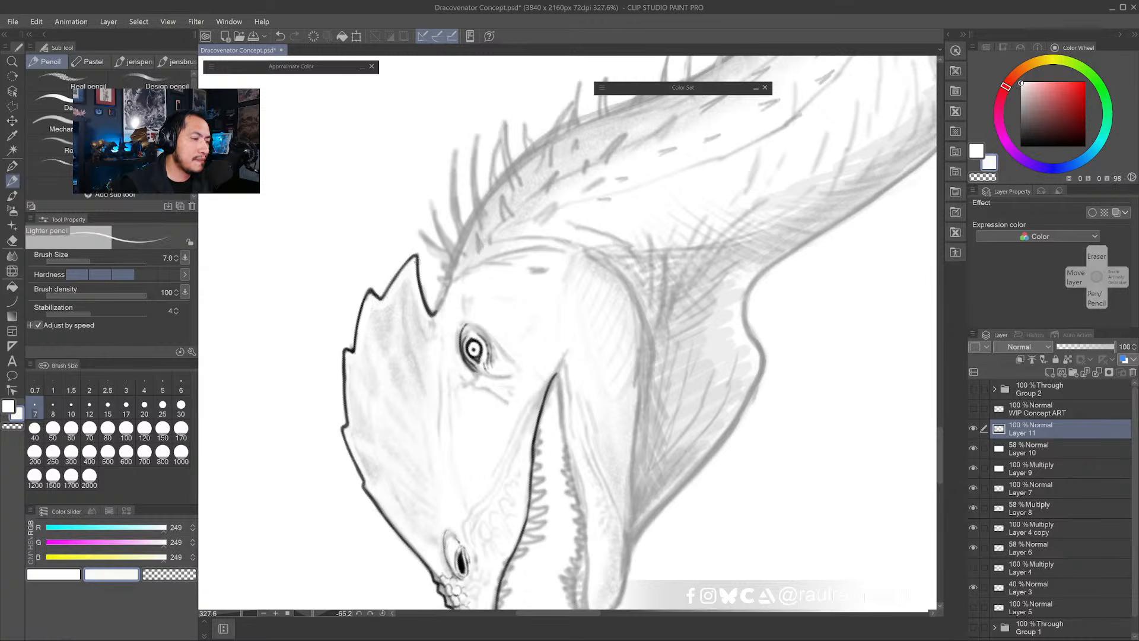
{"action": "left_click", "coordinate": [433, 308], "text": "alt"}
{"action": "left_click", "coordinate": [417, 270], "text": "alt"}
- Return the canvas to near upright and ink the front upper teeth with the Lighter pencil in a sampled near-black
{"action": "scroll", "coordinate": [420, 297], "scroll_direction": "down", "scroll_amount": 5}
{"action": "key", "text": "r"}
{"action": "left_click_drag", "start_coordinate": [592, 364], "coordinate": [552, 407]}
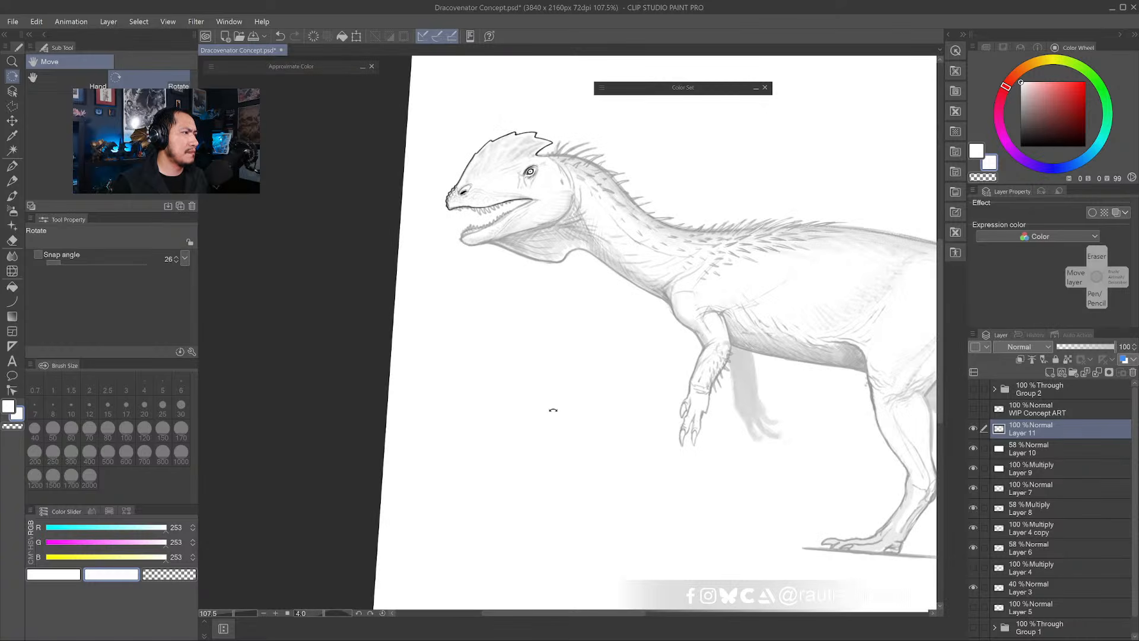
{"action": "left_click_drag", "start_coordinate": [511, 251], "coordinate": [480, 276]}
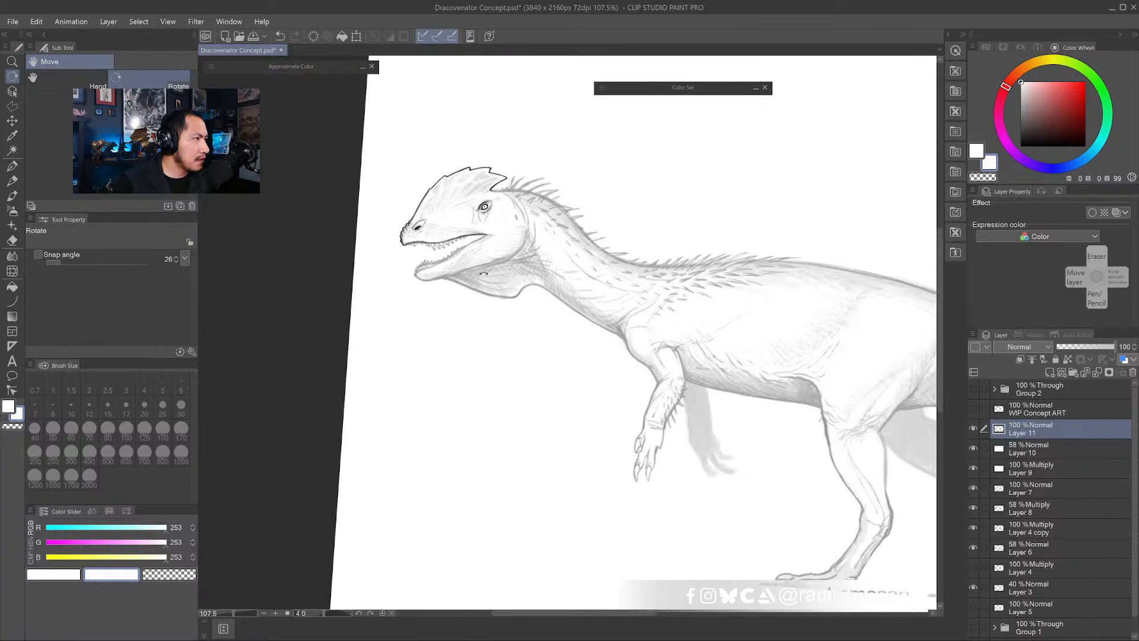
{"action": "scroll", "coordinate": [499, 231], "scroll_direction": "up", "scroll_amount": 5}
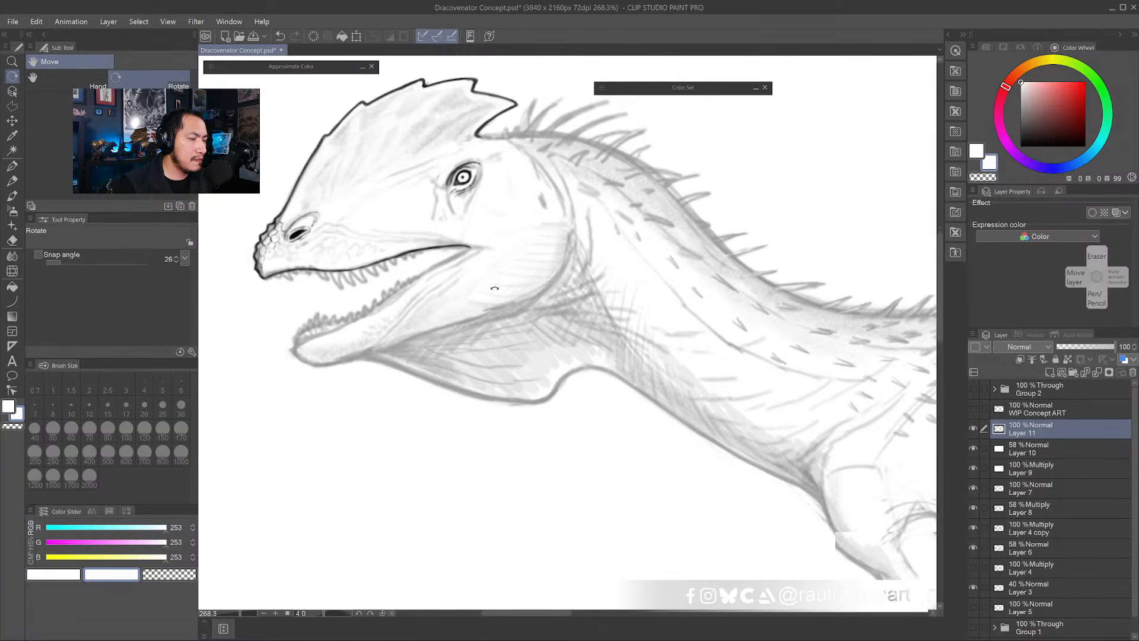
{"action": "mouse_move", "coordinate": [494, 290]}
{"action": "left_mouse_down"}
{"action": "mouse_move", "coordinate": [479, 346]}
{"action": "mouse_move", "coordinate": [458, 327]}
{"action": "mouse_move", "coordinate": [408, 321]}
{"action": "mouse_move", "coordinate": [409, 273]}
{"action": "left_mouse_up"}
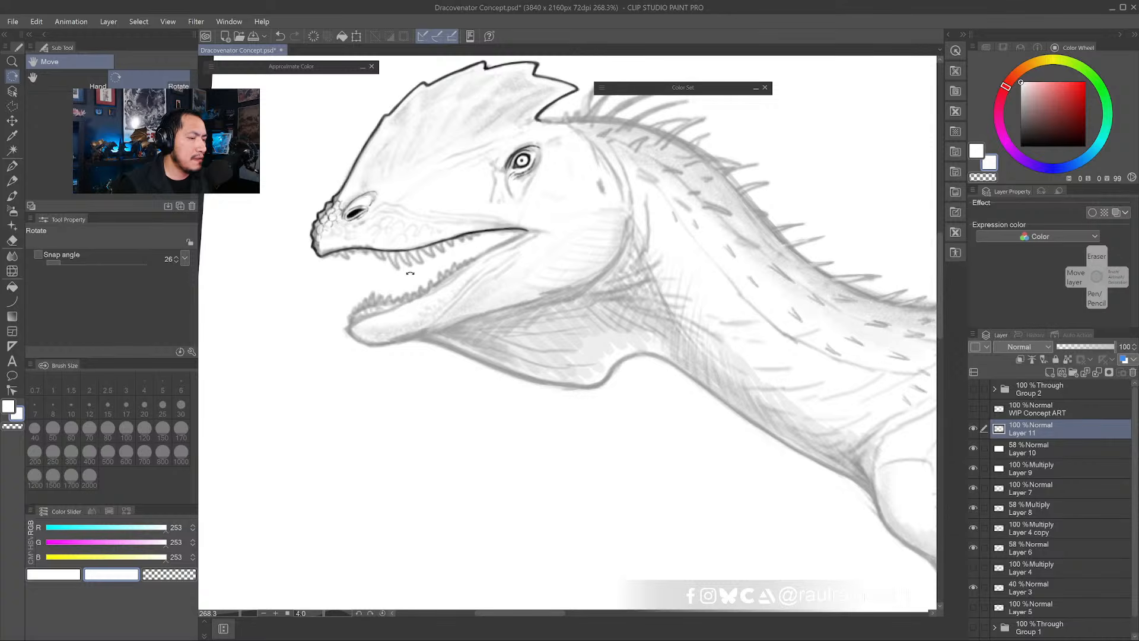
{"action": "scroll", "coordinate": [347, 197], "scroll_direction": "up", "scroll_amount": 5}
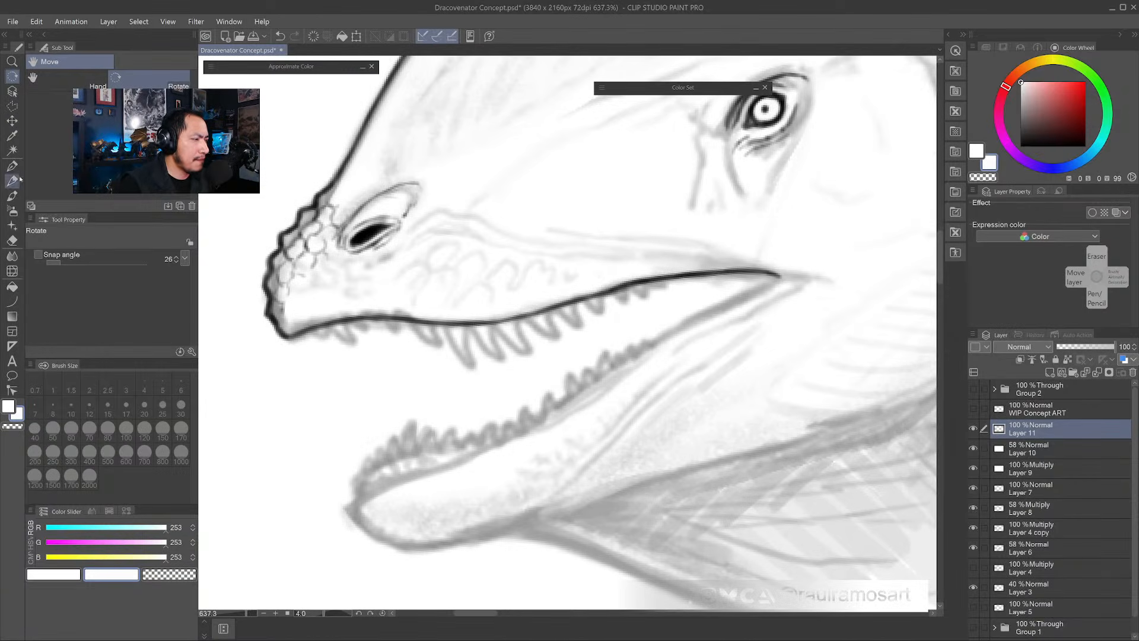
{"action": "left_click", "coordinate": [12, 181]}
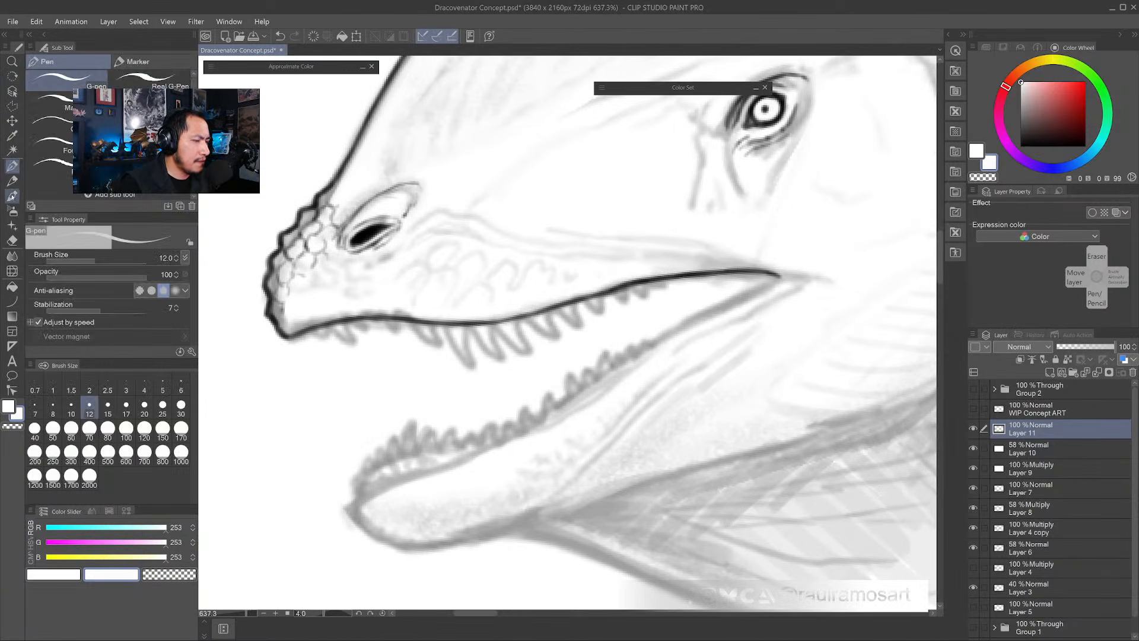
{"action": "left_click", "coordinate": [369, 228], "text": "alt"}
{"action": "mouse_move", "coordinate": [313, 329]}
{"action": "left_mouse_down"}
{"action": "mouse_move", "coordinate": [353, 345]}
{"action": "mouse_move", "coordinate": [345, 323]}
{"action": "mouse_move", "coordinate": [369, 333]}
{"action": "mouse_move", "coordinate": [363, 322]}
{"action": "mouse_move", "coordinate": [350, 336]}
{"action": "left_mouse_up"}
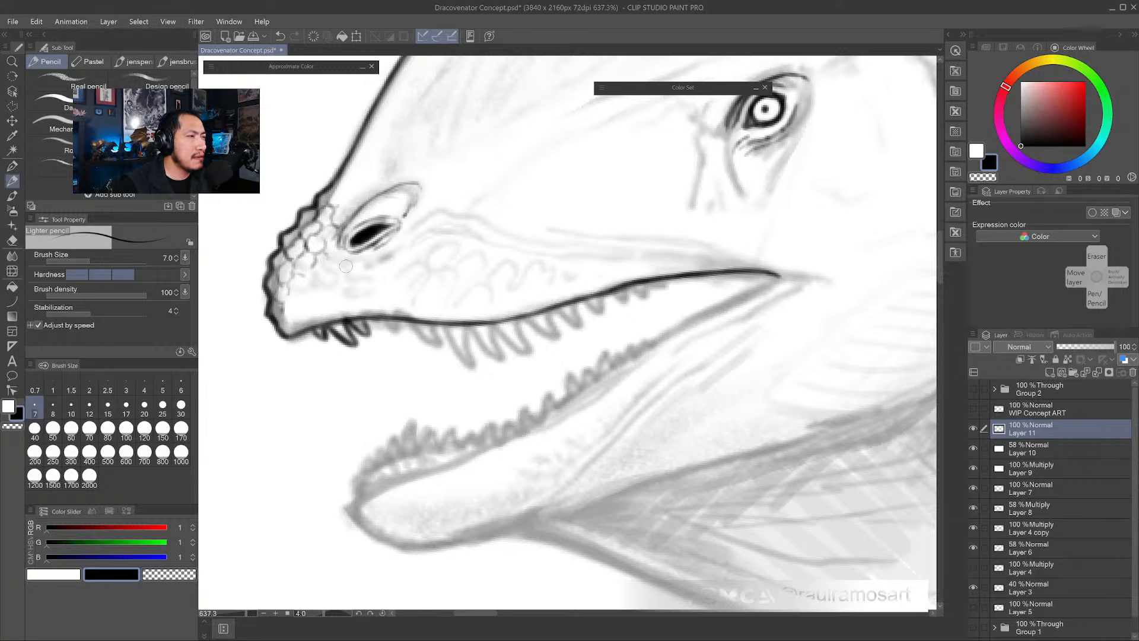
{"action": "mouse_move", "coordinate": [336, 327]}
{"action": "left_mouse_down"}
{"action": "mouse_move", "coordinate": [347, 323]}
{"action": "mouse_move", "coordinate": [310, 330]}
{"action": "mouse_move", "coordinate": [320, 340]}
{"action": "mouse_move", "coordinate": [316, 329]}
{"action": "mouse_move", "coordinate": [382, 315]}
{"action": "mouse_move", "coordinate": [445, 356]}
{"action": "mouse_move", "coordinate": [439, 342]}
{"action": "mouse_move", "coordinate": [442, 354]}
{"action": "mouse_move", "coordinate": [429, 347]}
{"action": "mouse_move", "coordinate": [426, 326]}
{"action": "mouse_move", "coordinate": [439, 344]}
{"action": "mouse_move", "coordinate": [433, 324]}
{"action": "mouse_move", "coordinate": [478, 373]}
{"action": "left_mouse_up"}
{"action": "left_click", "coordinate": [437, 355], "text": "alt"}
{"action": "left_click", "coordinate": [437, 319], "text": "alt"}
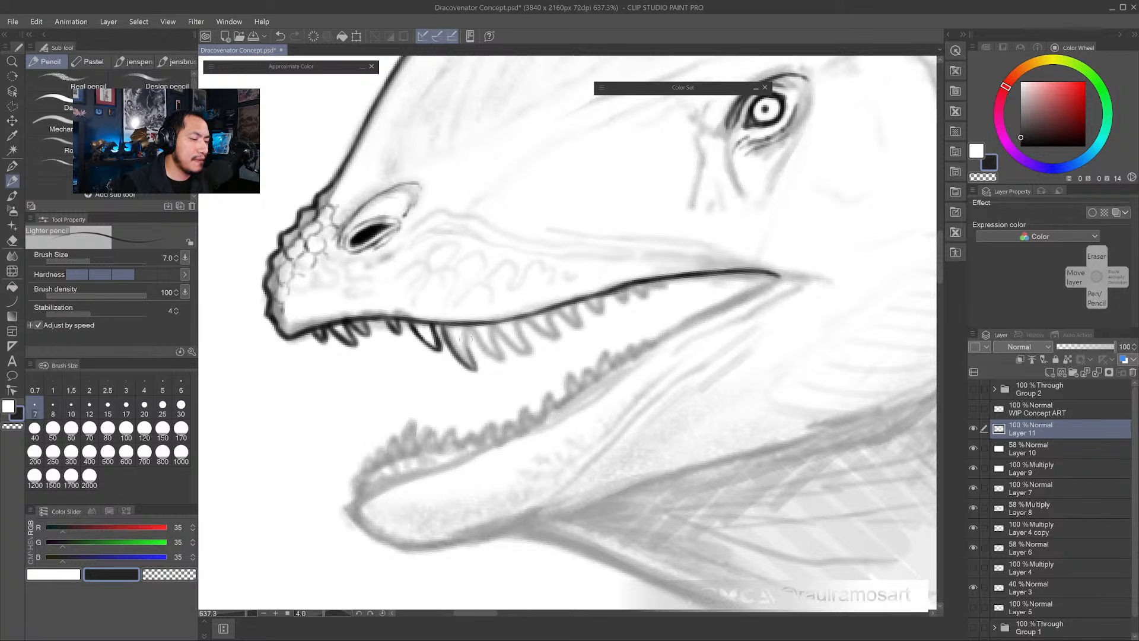
- Ink the remaining upper teeth back toward the corner of the mouth with a sampled dark grey
{"action": "mouse_move", "coordinate": [457, 328]}
{"action": "left_mouse_down"}
{"action": "mouse_move", "coordinate": [471, 362]}
{"action": "mouse_move", "coordinate": [480, 339]}
{"action": "mouse_move", "coordinate": [486, 351]}
{"action": "left_mouse_up"}
{"action": "left_click", "coordinate": [473, 318], "text": "alt"}
{"action": "mouse_move", "coordinate": [475, 328]}
{"action": "left_mouse_down"}
{"action": "mouse_move", "coordinate": [504, 362]}
{"action": "mouse_move", "coordinate": [493, 324]}
{"action": "mouse_move", "coordinate": [492, 362]}
{"action": "left_mouse_up"}
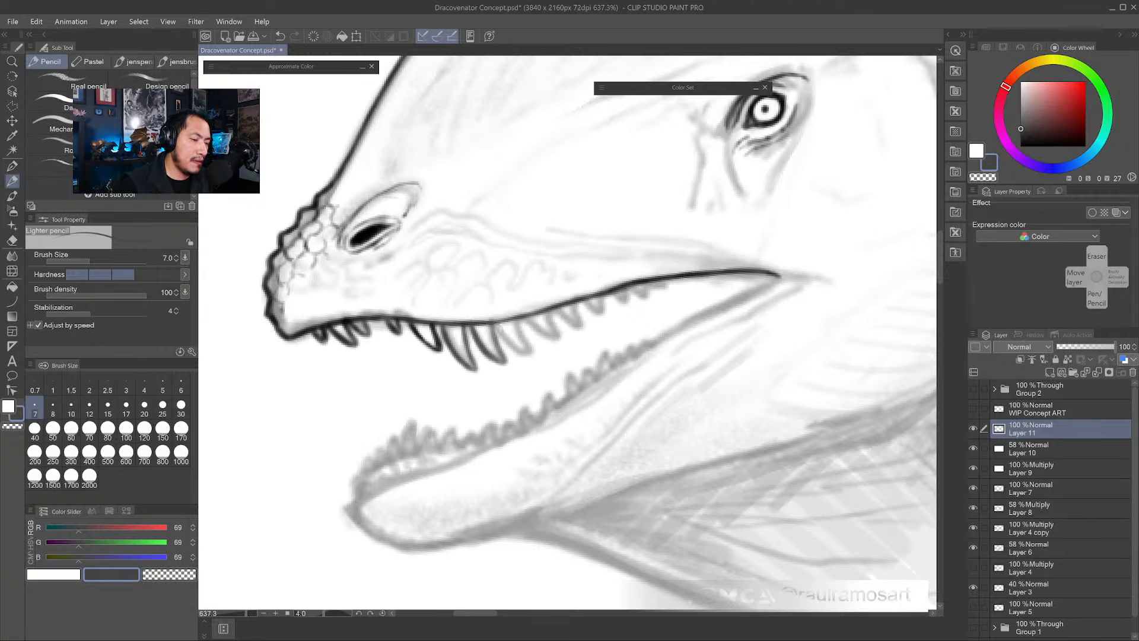
{"action": "mouse_move", "coordinate": [495, 323]}
{"action": "left_mouse_down"}
{"action": "mouse_move", "coordinate": [521, 360]}
{"action": "mouse_move", "coordinate": [534, 330]}
{"action": "mouse_move", "coordinate": [515, 321]}
{"action": "left_mouse_up"}
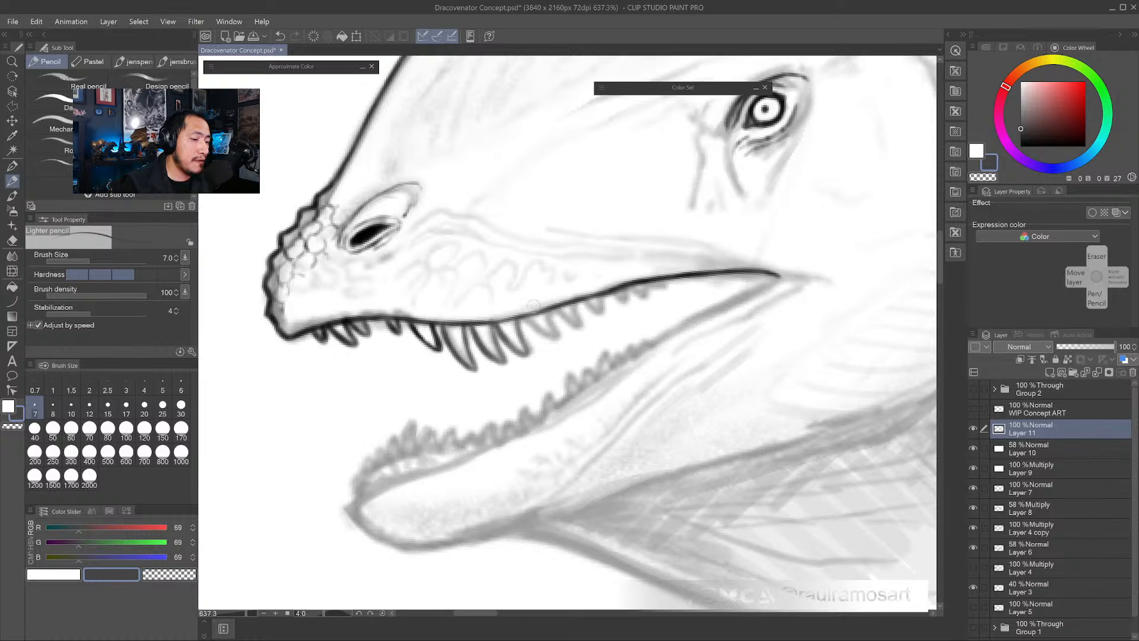
{"action": "mouse_move", "coordinate": [525, 315]}
{"action": "left_mouse_down"}
{"action": "mouse_move", "coordinate": [554, 339]}
{"action": "mouse_move", "coordinate": [541, 306]}
{"action": "left_mouse_up"}
{"action": "left_click_drag", "start_coordinate": [576, 347], "coordinate": [466, 362]}
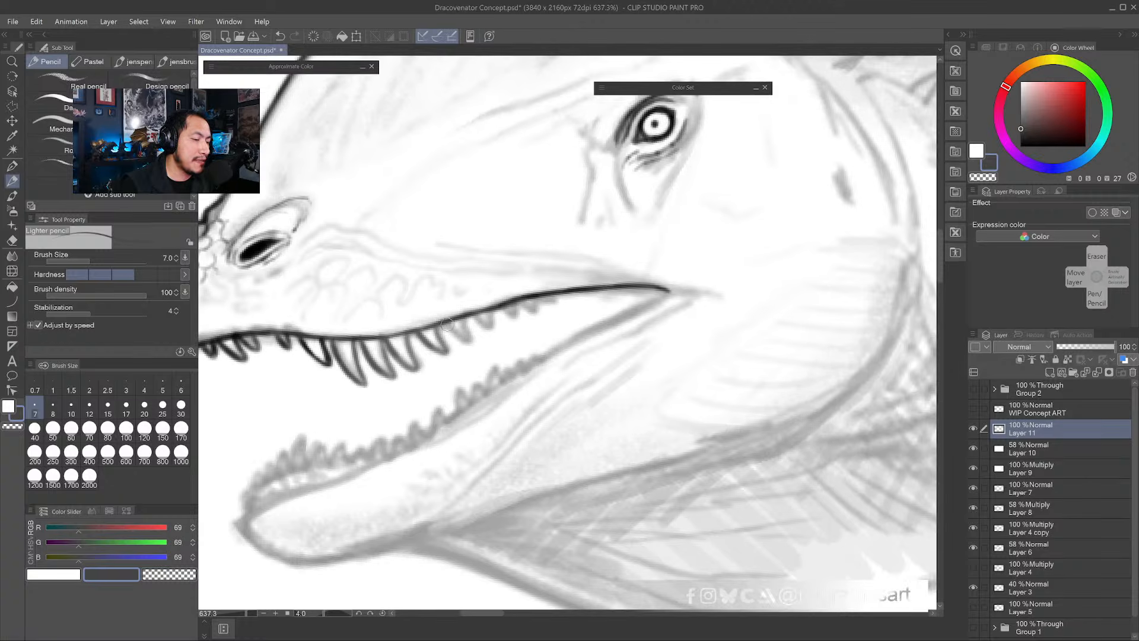
{"action": "left_click_drag", "start_coordinate": [446, 323], "coordinate": [470, 335]}
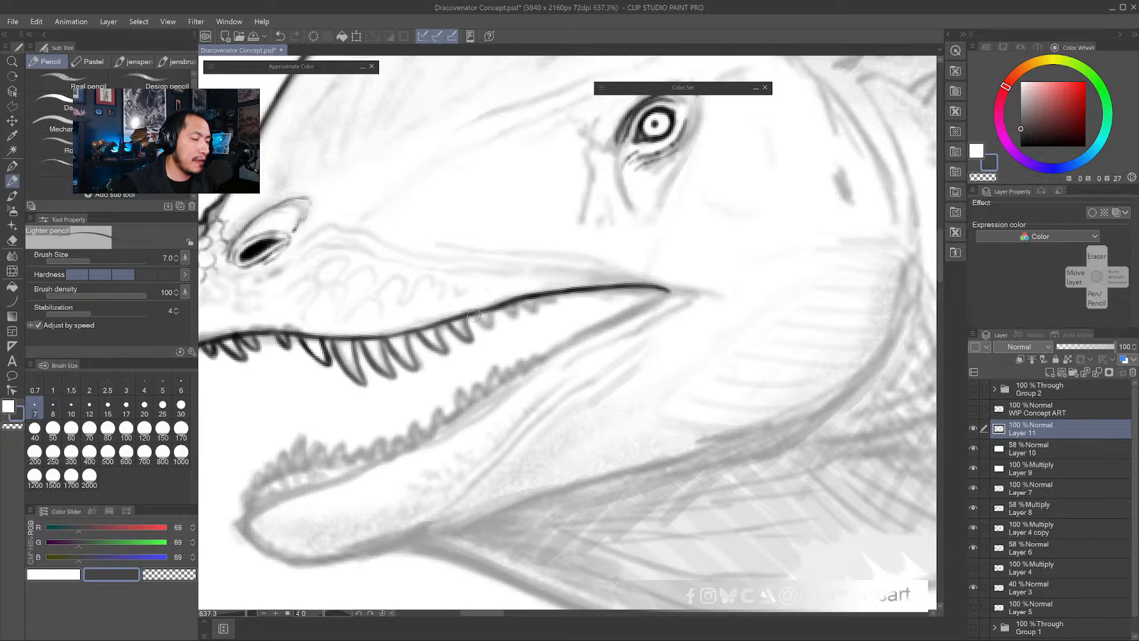
{"action": "mouse_move", "coordinate": [479, 315]}
{"action": "left_mouse_down"}
{"action": "mouse_move", "coordinate": [490, 327]}
{"action": "mouse_move", "coordinate": [524, 295]}
{"action": "mouse_move", "coordinate": [536, 310]}
{"action": "mouse_move", "coordinate": [549, 291]}
{"action": "left_mouse_up"}
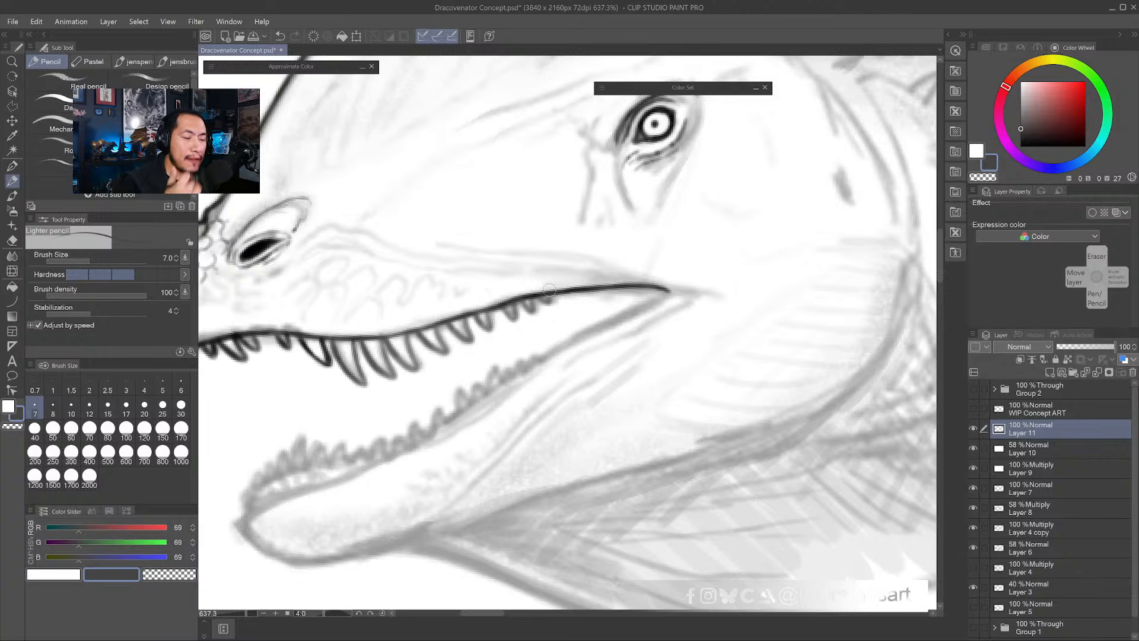
- Ink the inner corner of the mouth and the rear edge of the lower jaw with sampled dark tones
{"action": "left_click", "coordinate": [525, 292], "text": "alt"}
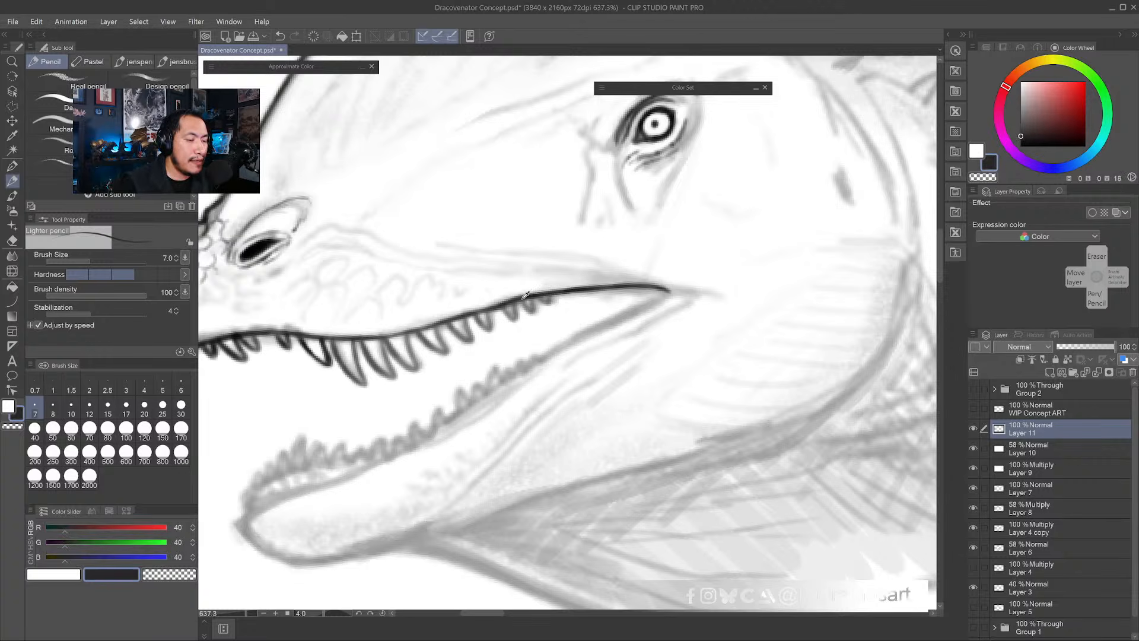
{"action": "mouse_move", "coordinate": [622, 290]}
{"action": "left_mouse_down"}
{"action": "mouse_move", "coordinate": [603, 322]}
{"action": "mouse_move", "coordinate": [632, 290]}
{"action": "mouse_move", "coordinate": [600, 320]}
{"action": "mouse_move", "coordinate": [607, 291]}
{"action": "mouse_move", "coordinate": [586, 329]}
{"action": "mouse_move", "coordinate": [608, 320]}
{"action": "mouse_move", "coordinate": [554, 347]}
{"action": "left_mouse_up"}
{"action": "left_click_drag", "start_coordinate": [626, 315], "coordinate": [593, 329]}
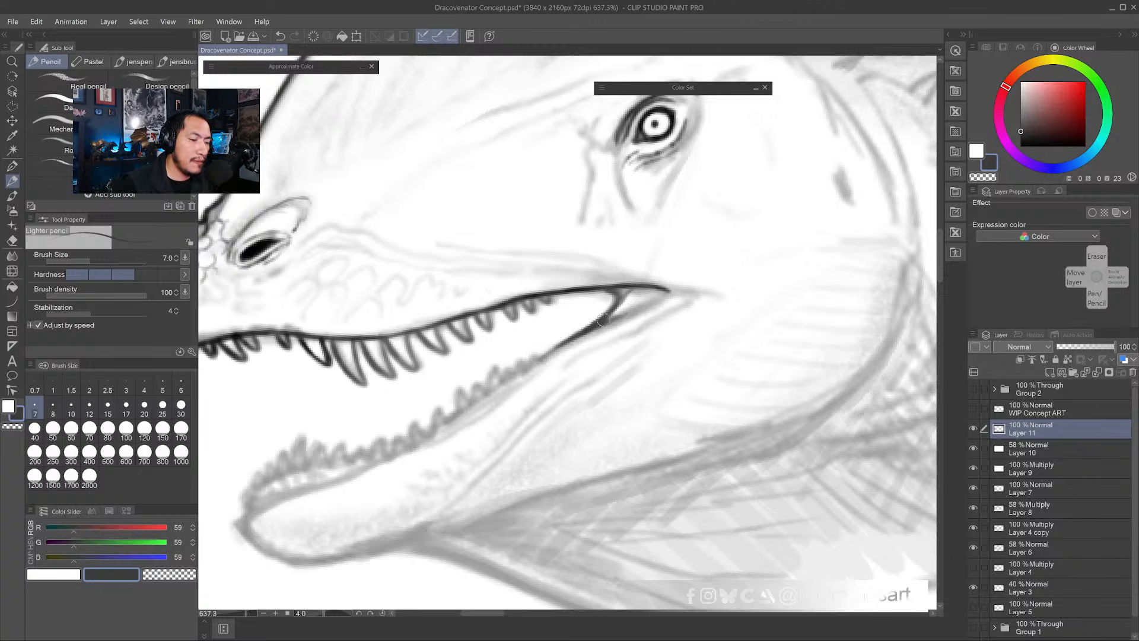
{"action": "mouse_move", "coordinate": [622, 292]}
{"action": "left_mouse_down"}
{"action": "mouse_move", "coordinate": [598, 326]}
{"action": "mouse_move", "coordinate": [628, 288]}
{"action": "mouse_move", "coordinate": [600, 293]}
{"action": "left_mouse_up"}
- Tilt the canvas and ink the lower jaw's outline around its tip and along its upper and lower edges
{"action": "scroll", "coordinate": [623, 306], "scroll_direction": "down", "scroll_amount": 4}
{"action": "scroll", "coordinate": [601, 302], "scroll_direction": "up", "scroll_amount": 3}
{"action": "key", "text": "r"}
{"action": "left_click_drag", "start_coordinate": [537, 408], "coordinate": [570, 363]}
{"action": "left_click", "coordinate": [12, 180]}
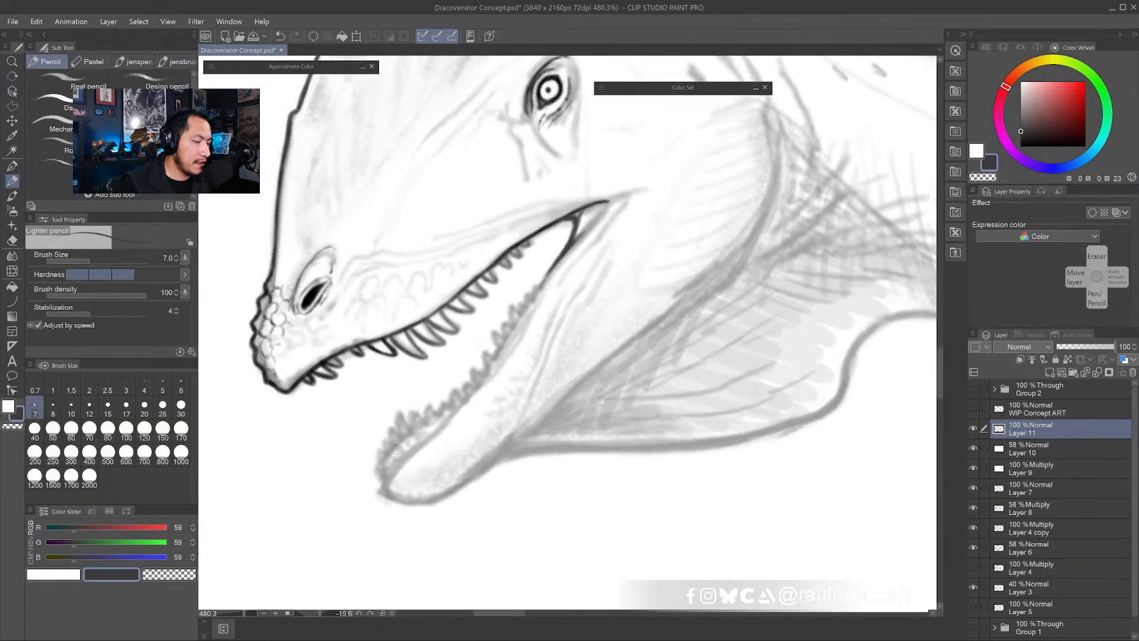
{"action": "mouse_move", "coordinate": [379, 485]}
{"action": "left_mouse_down"}
{"action": "mouse_move", "coordinate": [499, 365]}
{"action": "mouse_move", "coordinate": [479, 390]}
{"action": "mouse_move", "coordinate": [552, 275]}
{"action": "mouse_move", "coordinate": [468, 387]}
{"action": "left_mouse_up"}
{"action": "mouse_move", "coordinate": [385, 481]}
{"action": "left_mouse_down"}
{"action": "mouse_move", "coordinate": [411, 508]}
{"action": "mouse_move", "coordinate": [379, 496]}
{"action": "mouse_move", "coordinate": [461, 500]}
{"action": "mouse_move", "coordinate": [399, 504]}
{"action": "mouse_move", "coordinate": [442, 507]}
{"action": "mouse_move", "coordinate": [482, 469]}
{"action": "mouse_move", "coordinate": [426, 505]}
{"action": "mouse_move", "coordinate": [480, 468]}
{"action": "mouse_move", "coordinate": [525, 406]}
{"action": "mouse_move", "coordinate": [474, 476]}
{"action": "mouse_move", "coordinate": [513, 442]}
{"action": "mouse_move", "coordinate": [479, 472]}
{"action": "mouse_move", "coordinate": [516, 437]}
{"action": "mouse_move", "coordinate": [493, 456]}
{"action": "mouse_move", "coordinate": [522, 394]}
{"action": "left_mouse_up"}
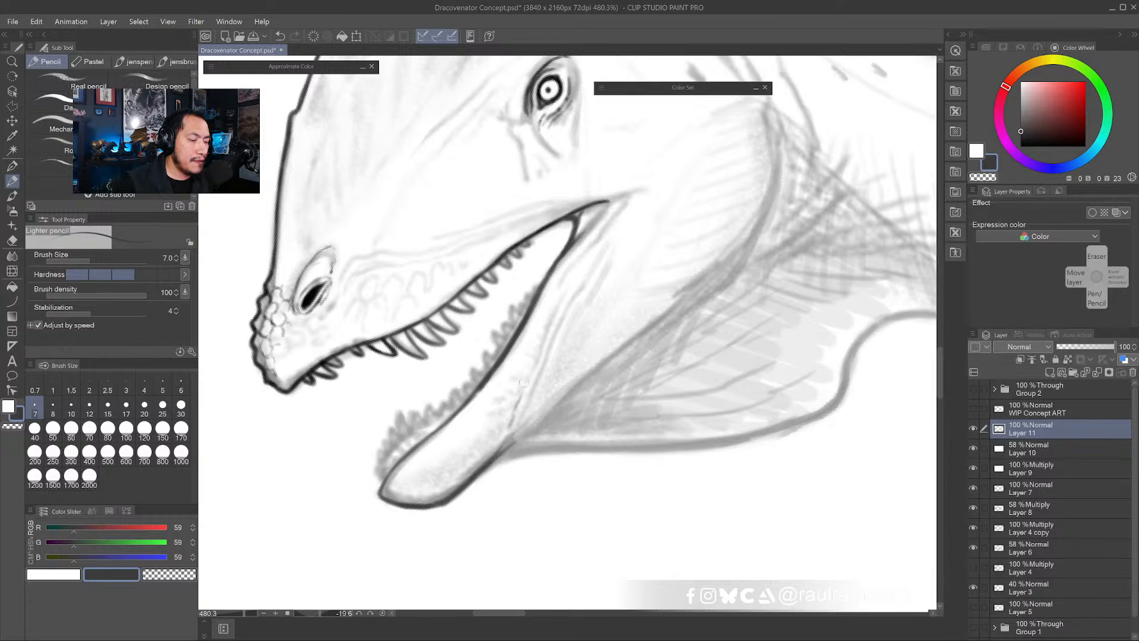
- Add crease lines along the rear of the lower jaw and strengthen its underside line near the throat
{"action": "left_click_drag", "start_coordinate": [497, 436], "coordinate": [544, 348]}
{"action": "left_click_drag", "start_coordinate": [531, 390], "coordinate": [521, 403]}
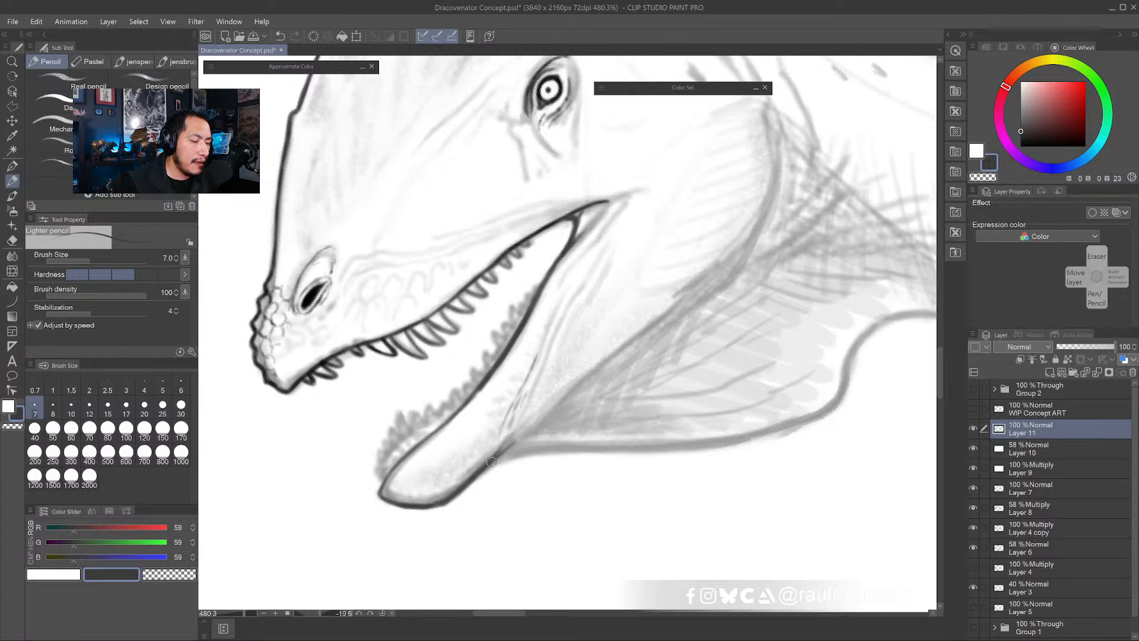
{"action": "mouse_move", "coordinate": [482, 469]}
{"action": "left_mouse_down"}
{"action": "mouse_move", "coordinate": [521, 452]}
{"action": "mouse_move", "coordinate": [470, 478]}
{"action": "mouse_move", "coordinate": [480, 456]}
{"action": "left_mouse_up"}
{"action": "left_click_drag", "start_coordinate": [476, 335], "coordinate": [462, 432]}
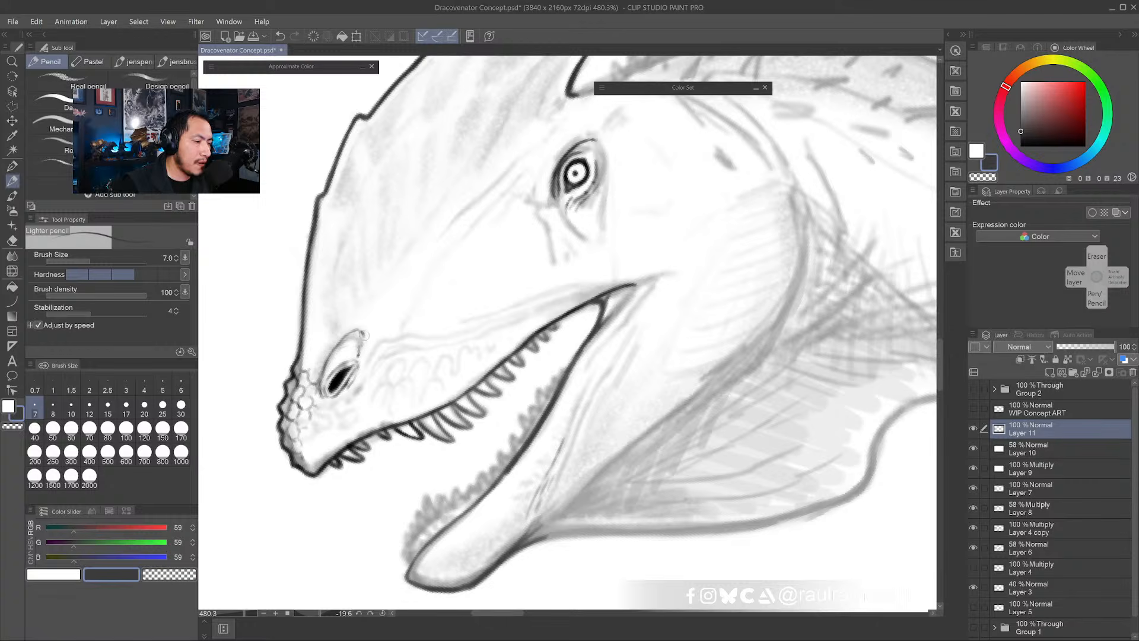
- Redraw the stroke behind the nostril and paint out the sketched wrinkles in front of the eye with a sampled near-white
{"action": "key", "text": "ctrl+z"}
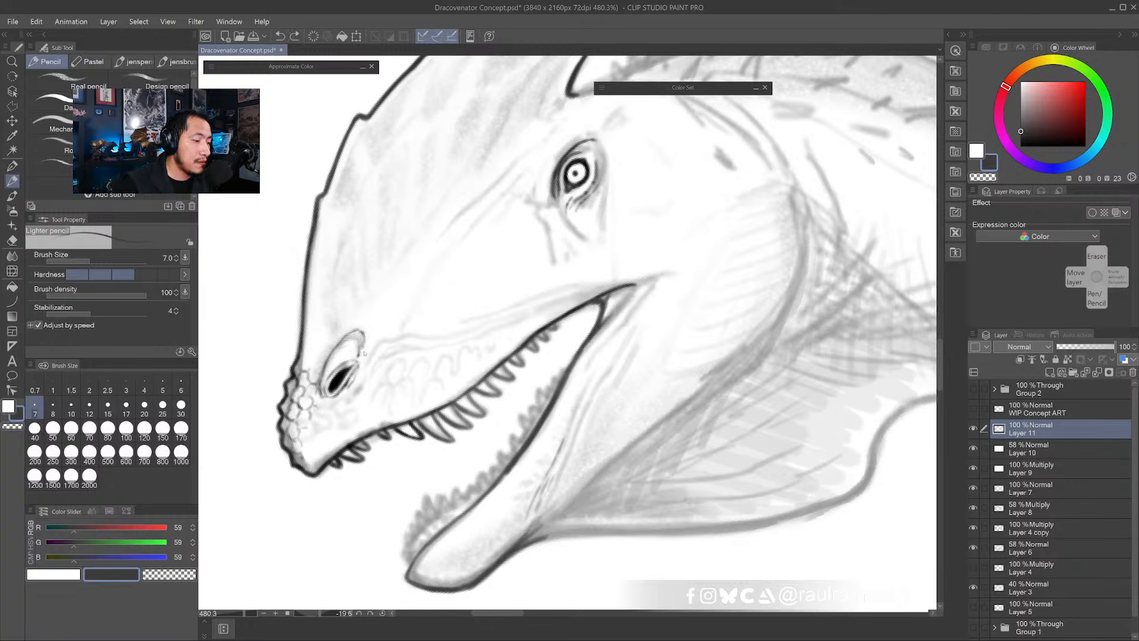
{"action": "left_click_drag", "start_coordinate": [364, 347], "coordinate": [360, 358]}
{"action": "left_click_drag", "start_coordinate": [588, 160], "coordinate": [554, 210]}
{"action": "left_click", "coordinate": [508, 224], "text": "alt"}
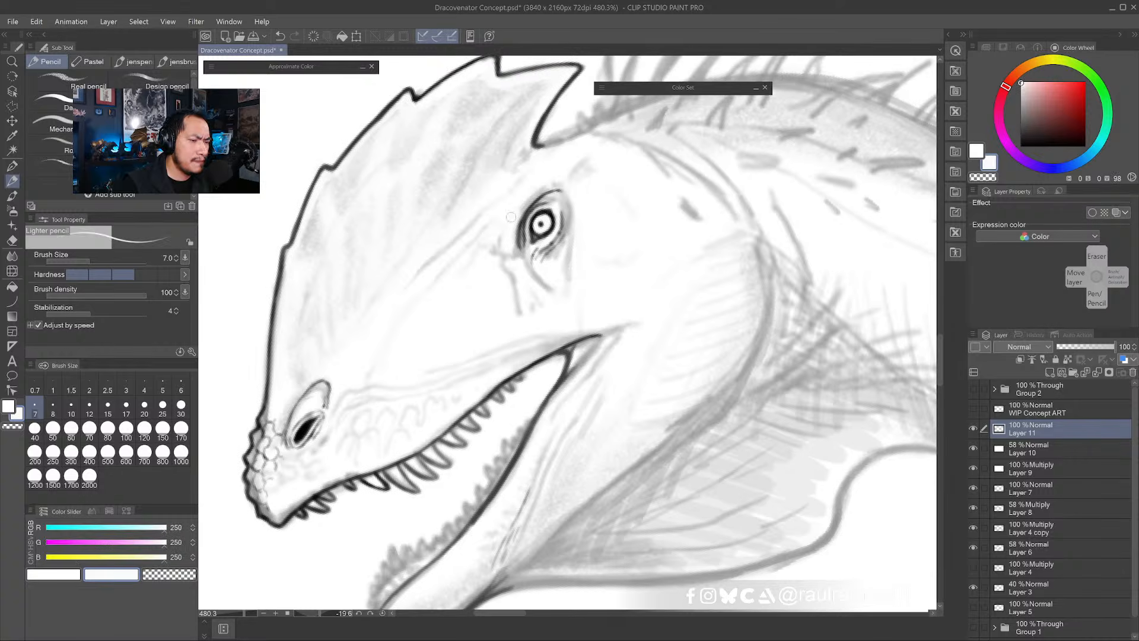
{"action": "left_click_drag", "start_coordinate": [510, 248], "coordinate": [515, 321]}
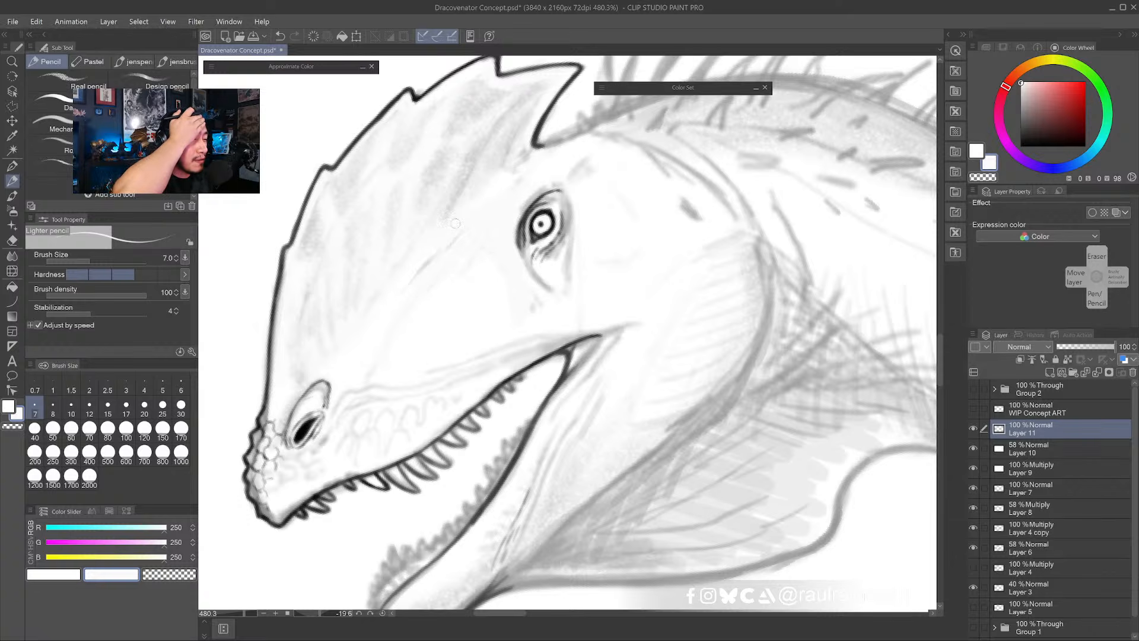
- Clean up the area along the crest's rear edge with sampled white
{"action": "left_click", "coordinate": [545, 166], "text": "alt"}
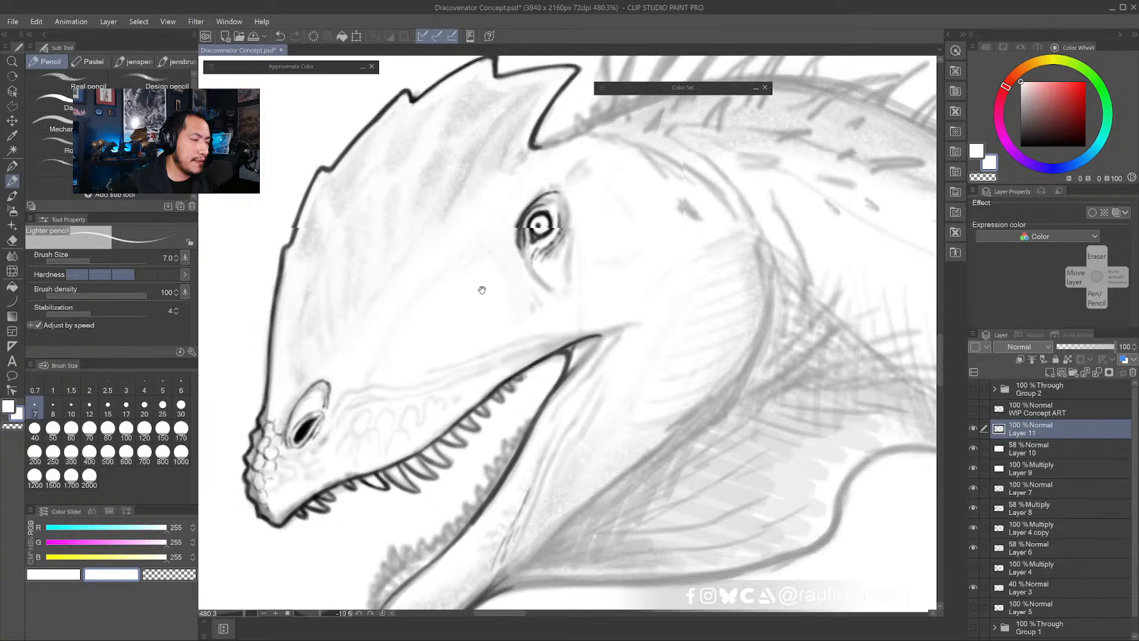
{"action": "scroll", "coordinate": [552, 287], "scroll_direction": "up", "scroll_amount": 1}
{"action": "left_click_drag", "start_coordinate": [500, 241], "coordinate": [432, 279]}
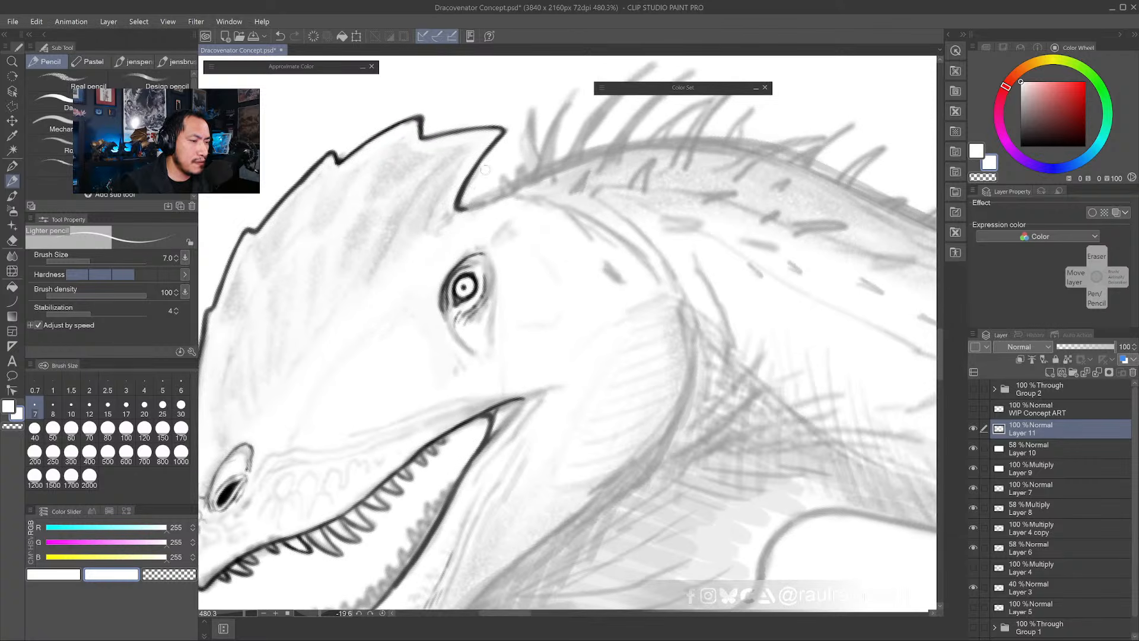
{"action": "mouse_move", "coordinate": [485, 168]}
{"action": "left_mouse_down"}
{"action": "mouse_move", "coordinate": [467, 193]}
{"action": "mouse_move", "coordinate": [495, 145]}
{"action": "left_mouse_up"}
- Ink the crest's rear base out to the start of the neck with sampled dark grey and tidy the line with white
{"action": "left_click", "coordinate": [458, 196], "text": "alt"}
{"action": "left_click_drag", "start_coordinate": [509, 250], "coordinate": [531, 258]}
{"action": "left_click_drag", "start_coordinate": [495, 213], "coordinate": [526, 202]}
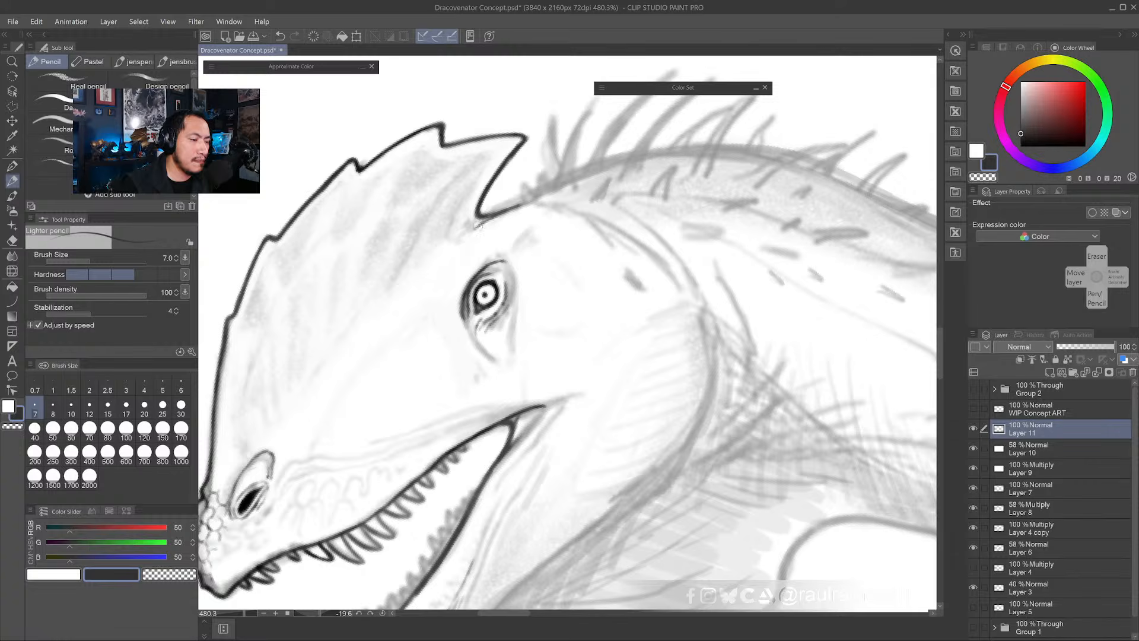
{"action": "left_click_drag", "start_coordinate": [486, 219], "coordinate": [470, 232]}
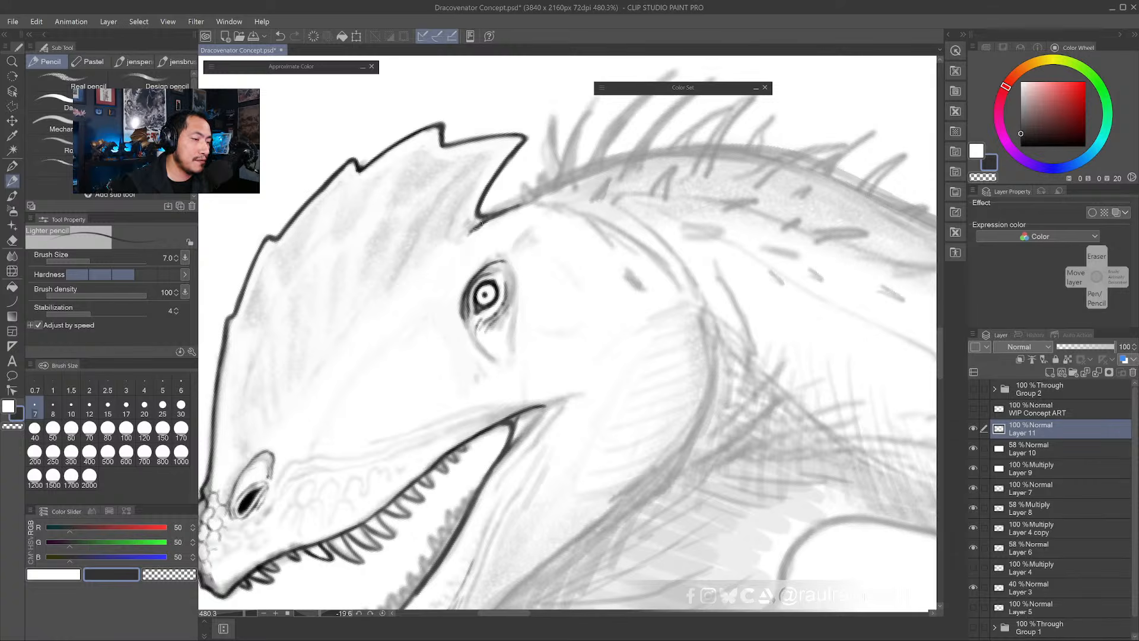
{"action": "left_click", "coordinate": [502, 192], "text": "alt"}
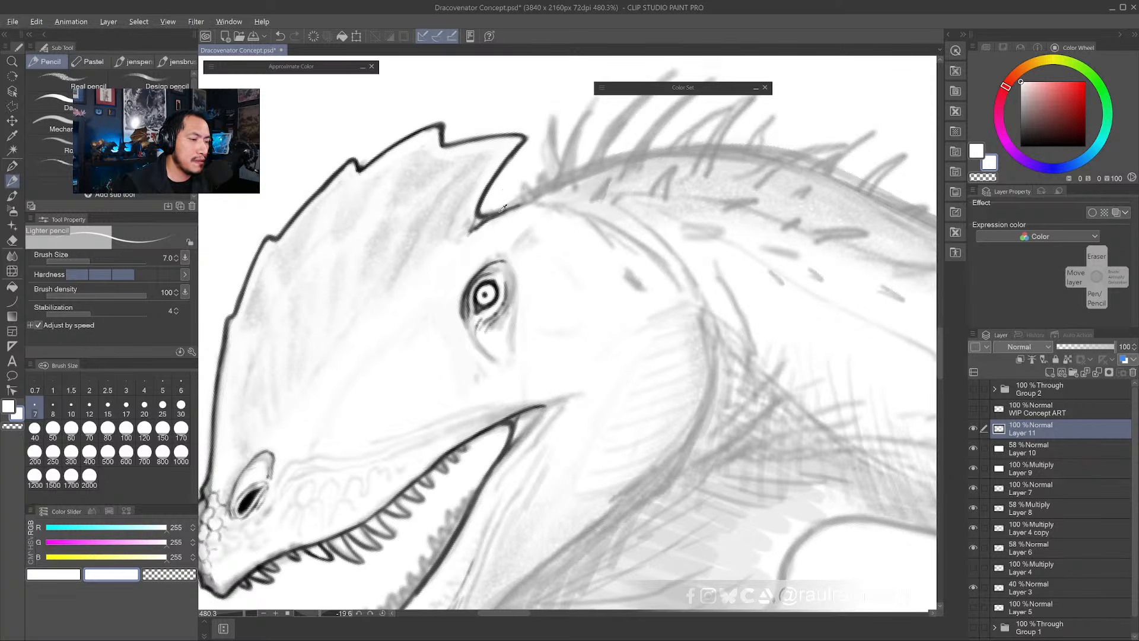
- Ink the first short spike directly behind the crest with a sampled dark grey
{"action": "left_click", "coordinate": [504, 207], "text": "alt"}
{"action": "mouse_move", "coordinate": [522, 199]}
{"action": "left_mouse_down"}
{"action": "mouse_move", "coordinate": [531, 152]}
{"action": "mouse_move", "coordinate": [526, 203]}
{"action": "left_mouse_up"}
{"action": "key", "text": "ctrl+z"}
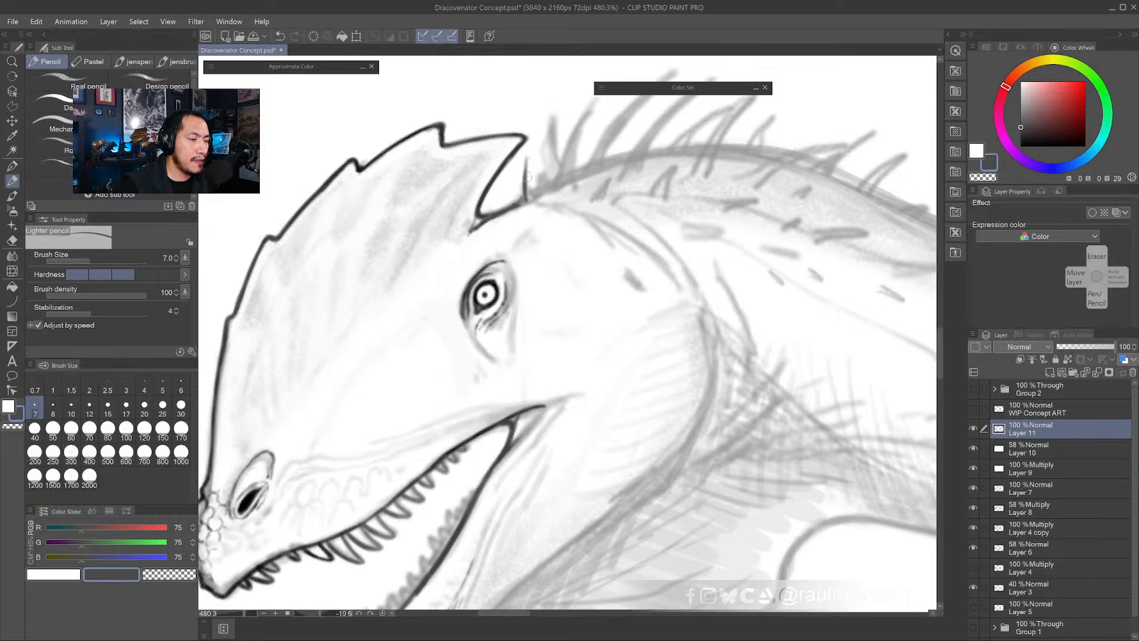
{"action": "mouse_move", "coordinate": [531, 154]}
{"action": "left_mouse_down"}
{"action": "mouse_move", "coordinate": [532, 191]}
{"action": "mouse_move", "coordinate": [530, 153]}
{"action": "left_mouse_up"}
{"action": "mouse_move", "coordinate": [528, 154]}
{"action": "left_mouse_down"}
{"action": "mouse_move", "coordinate": [526, 192]}
{"action": "mouse_move", "coordinate": [531, 162]}
{"action": "left_mouse_up"}
{"action": "left_click_drag", "start_coordinate": [549, 204], "coordinate": [529, 282]}
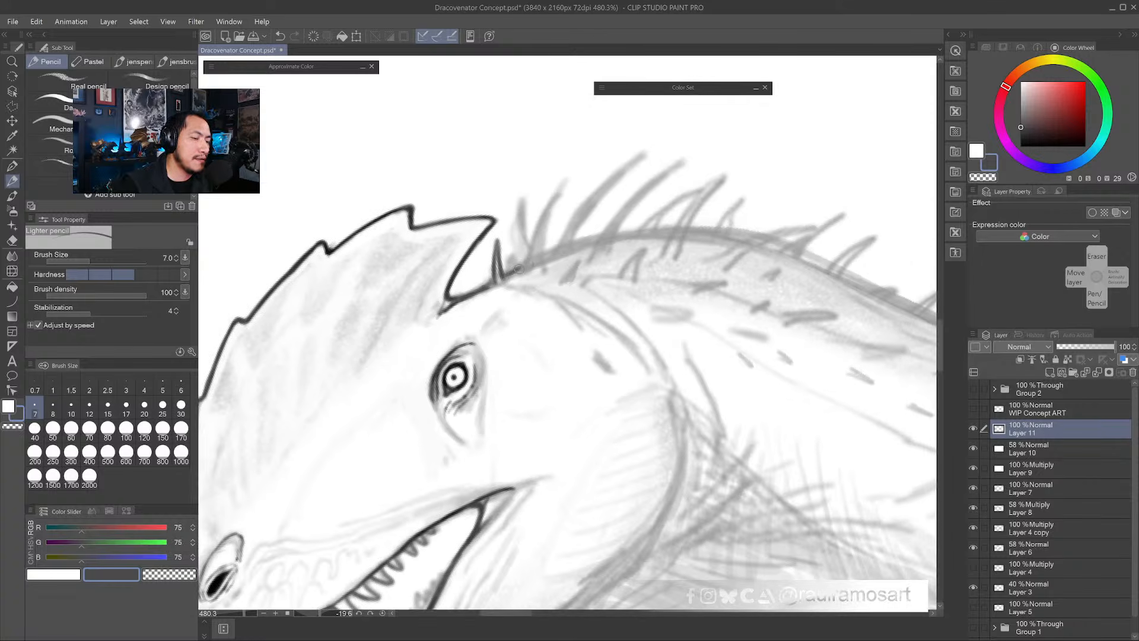
- Set the drawing color to black and ink two taller spikes behind the short one
{"action": "left_click", "coordinate": [517, 268], "text": "alt"}
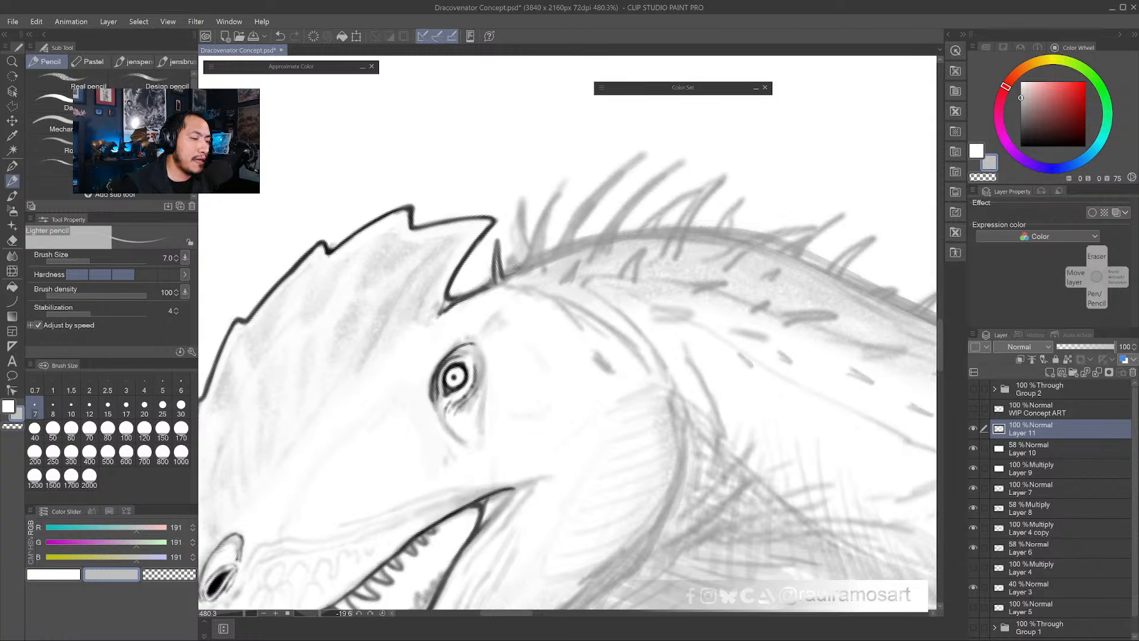
{"action": "left_click", "coordinate": [460, 272], "text": "alt"}
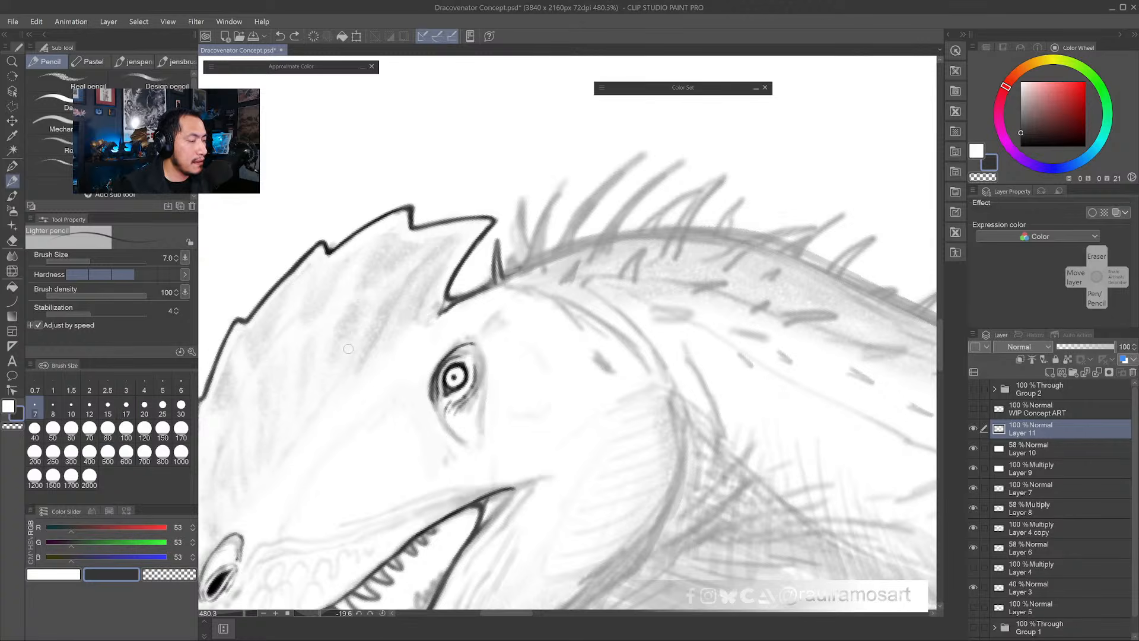
{"action": "left_click", "coordinate": [1021, 146]}
{"action": "mouse_move", "coordinate": [508, 270]}
{"action": "left_mouse_down"}
{"action": "mouse_move", "coordinate": [543, 208]}
{"action": "mouse_move", "coordinate": [565, 179]}
{"action": "mouse_move", "coordinate": [542, 239]}
{"action": "mouse_move", "coordinate": [566, 178]}
{"action": "left_mouse_up"}
{"action": "left_click_drag", "start_coordinate": [550, 218], "coordinate": [565, 179]}
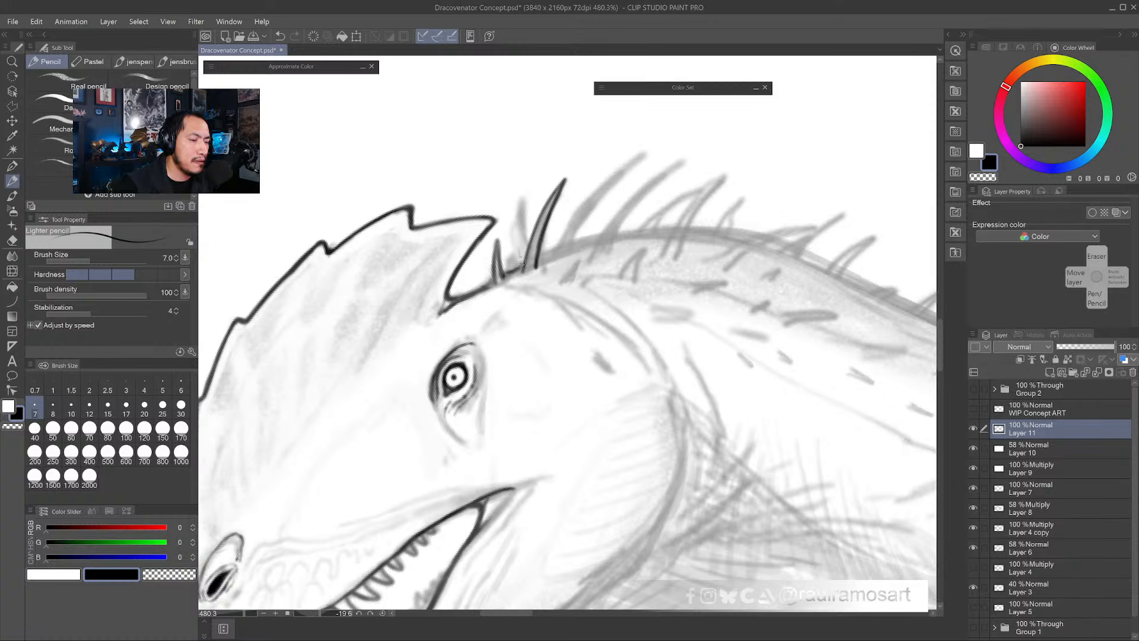
{"action": "mouse_move", "coordinate": [522, 265]}
{"action": "left_mouse_down"}
{"action": "mouse_move", "coordinate": [524, 181]}
{"action": "mouse_move", "coordinate": [521, 263]}
{"action": "left_mouse_up"}
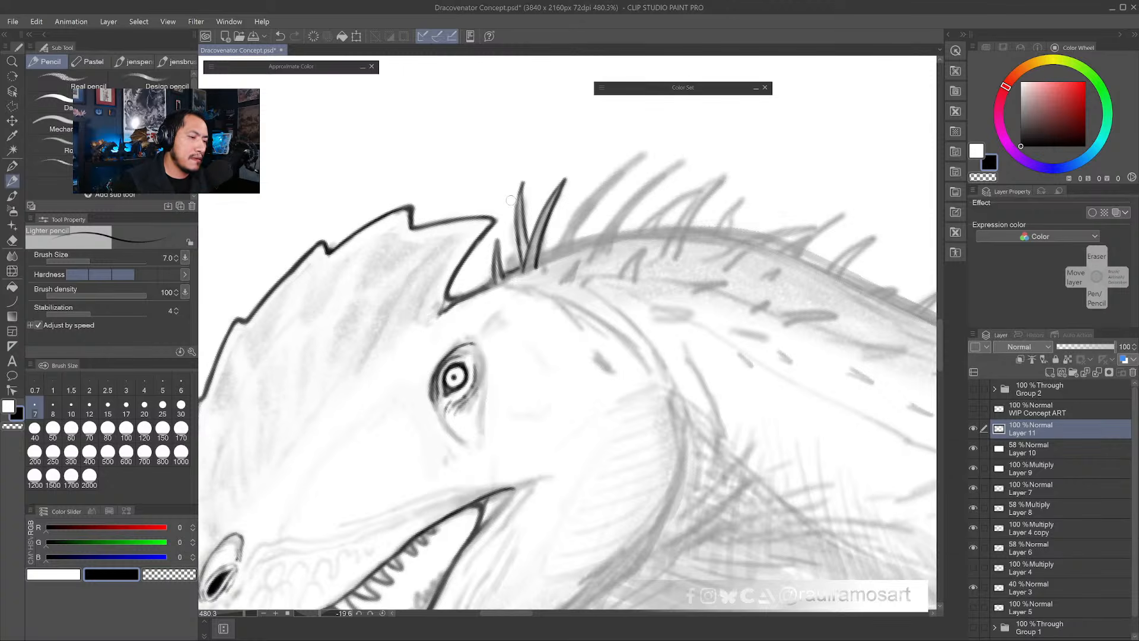
{"action": "mouse_move", "coordinate": [519, 196]}
{"action": "left_mouse_down"}
{"action": "mouse_move", "coordinate": [519, 266]}
{"action": "mouse_move", "coordinate": [521, 231]}
{"action": "mouse_move", "coordinate": [530, 244]}
{"action": "left_mouse_up"}
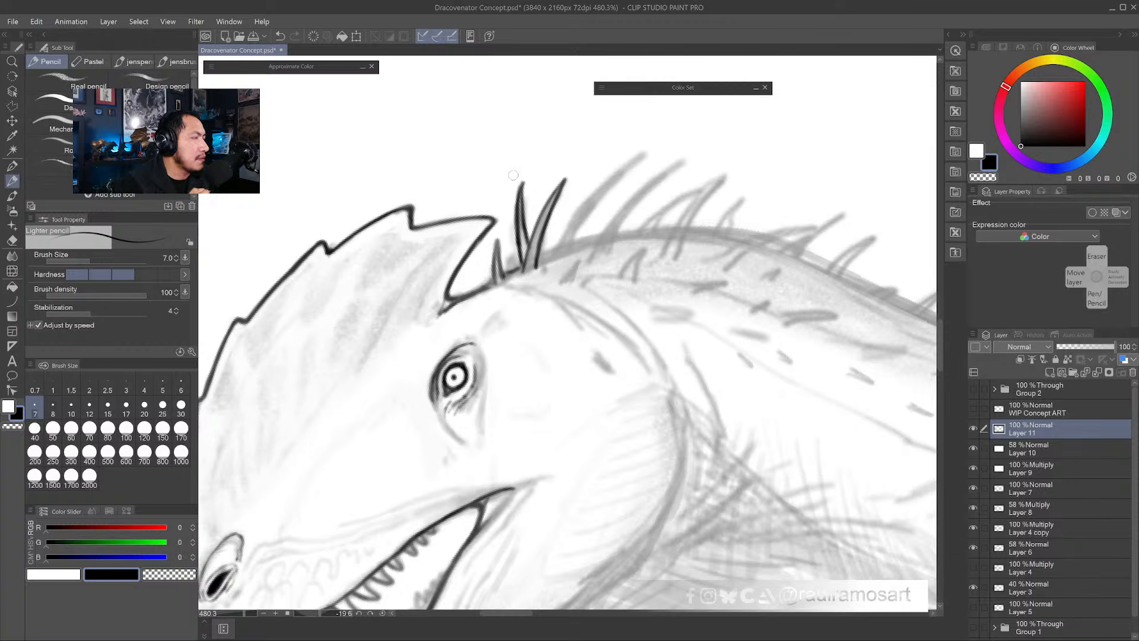
- Add a thin highlight inside the first tall spike with sampled white, undoing the stray strokes on the short spike
{"action": "left_click", "coordinate": [515, 180], "text": "alt"}
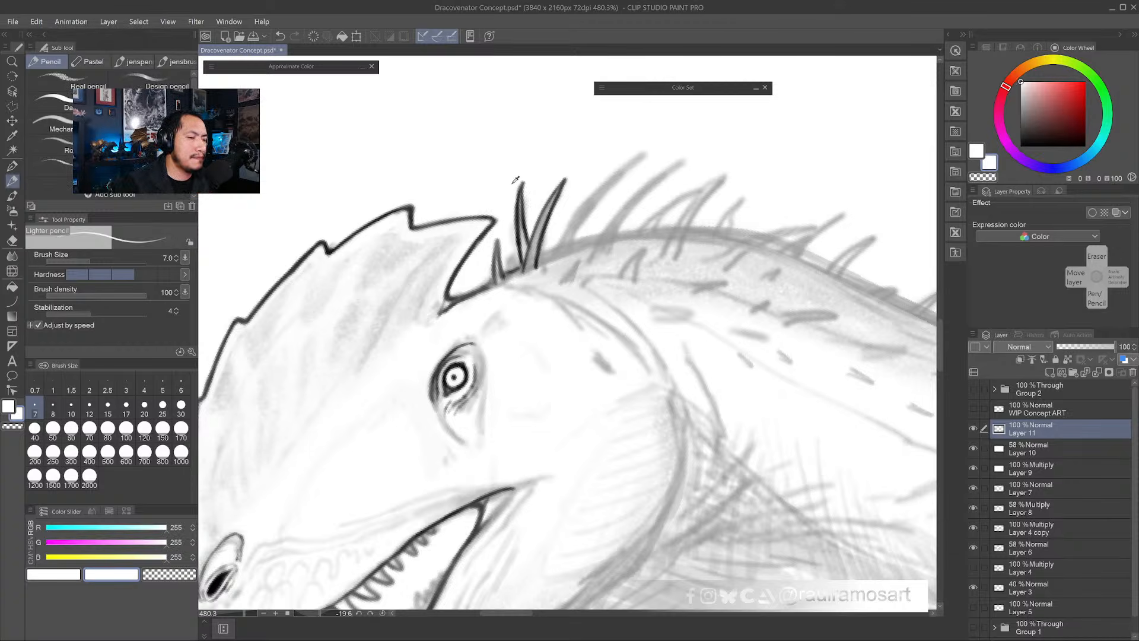
{"action": "left_click_drag", "start_coordinate": [521, 213], "coordinate": [523, 246]}
{"action": "left_click_drag", "start_coordinate": [519, 191], "coordinate": [522, 229]}
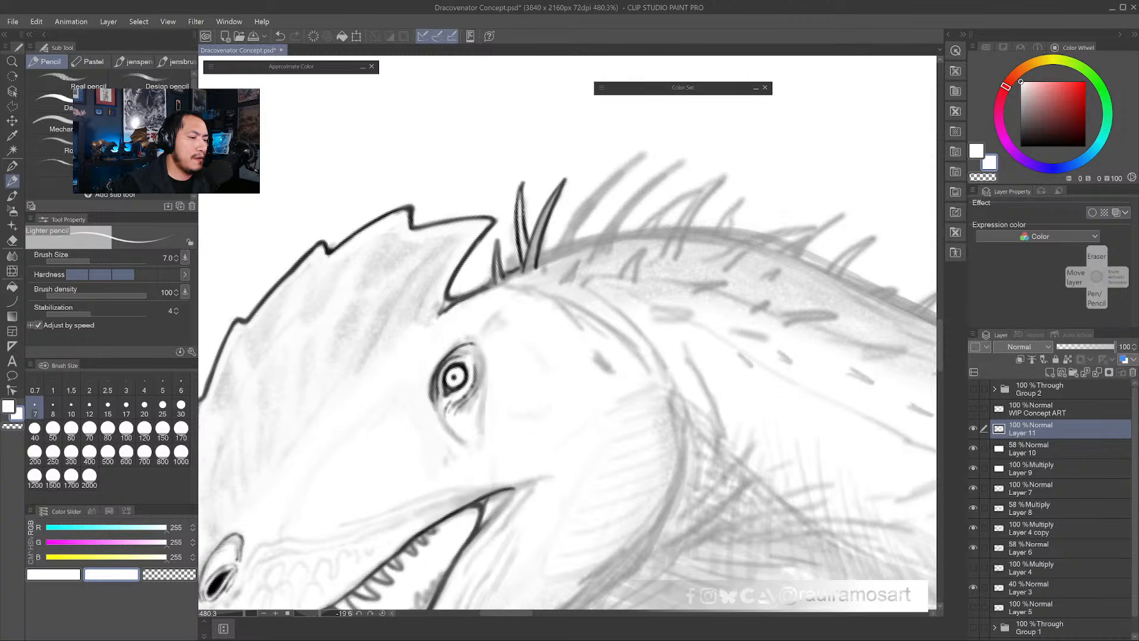
{"action": "mouse_move", "coordinate": [524, 182]}
{"action": "left_mouse_down"}
{"action": "mouse_move", "coordinate": [519, 235]}
{"action": "mouse_move", "coordinate": [462, 271]}
{"action": "mouse_move", "coordinate": [452, 293]}
{"action": "mouse_move", "coordinate": [469, 273]}
{"action": "mouse_move", "coordinate": [497, 274]}
{"action": "left_mouse_up"}
{"action": "key", "text": "ctrl+z"}
{"action": "key", "text": "ctrl+z"}
- Sharpen and lengthen the tips of the two tall spikes with a sampled dark tone
{"action": "left_click", "coordinate": [452, 292], "text": "alt"}
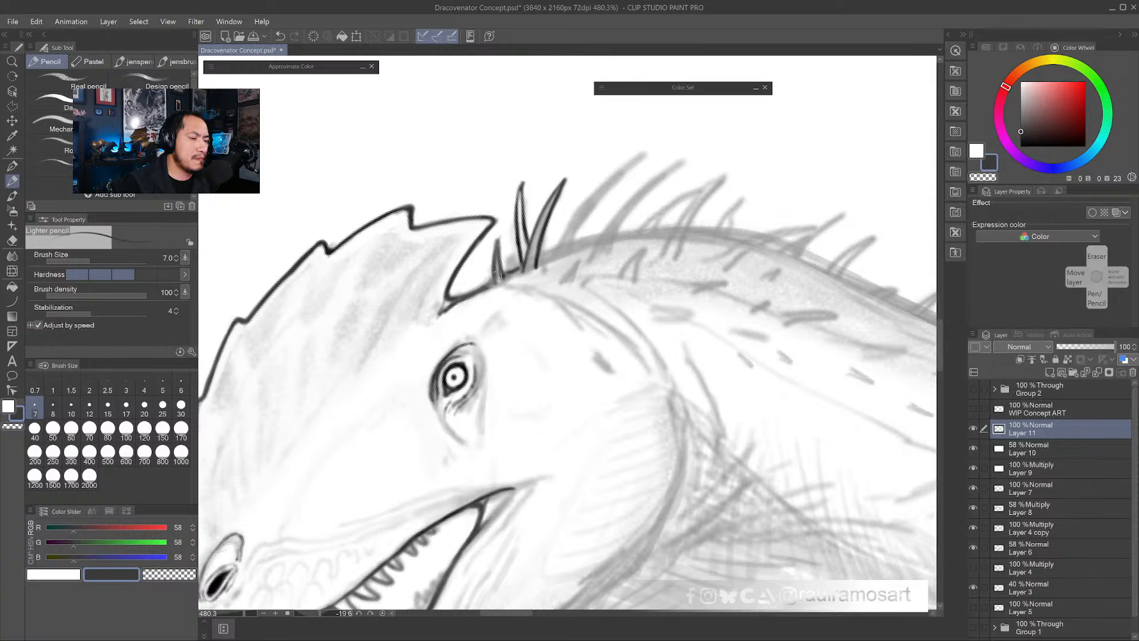
{"action": "left_click", "coordinate": [522, 242], "text": "alt"}
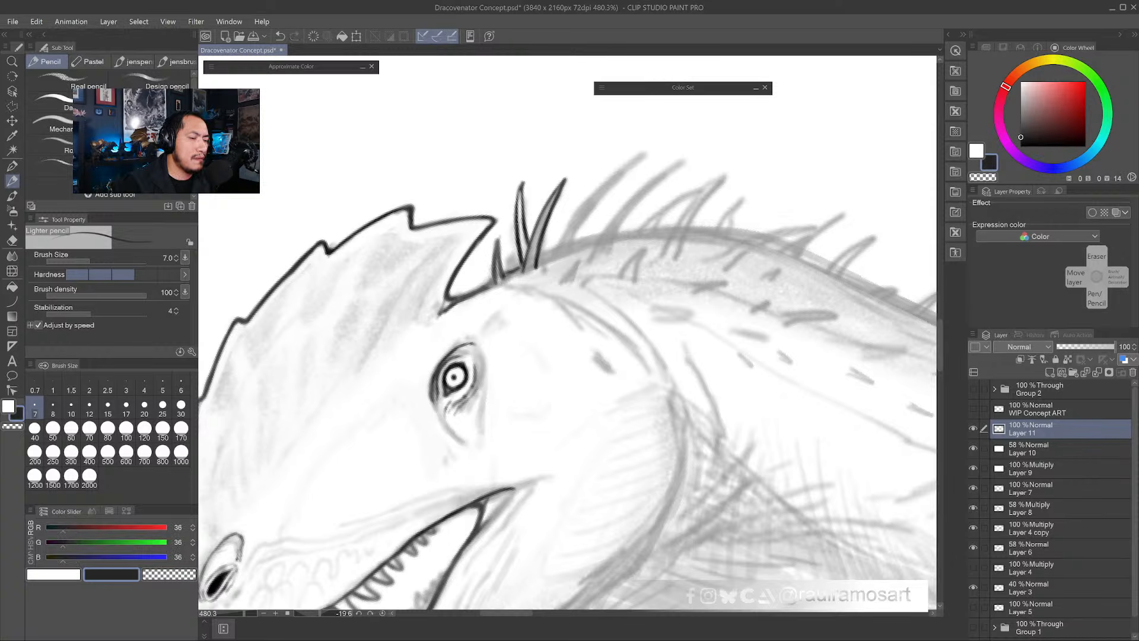
{"action": "left_click_drag", "start_coordinate": [516, 232], "coordinate": [524, 177]}
{"action": "mouse_move", "coordinate": [522, 183]}
{"action": "left_mouse_down"}
{"action": "mouse_move", "coordinate": [529, 242]}
{"action": "mouse_move", "coordinate": [571, 172]}
{"action": "mouse_move", "coordinate": [537, 272]}
{"action": "left_mouse_up"}
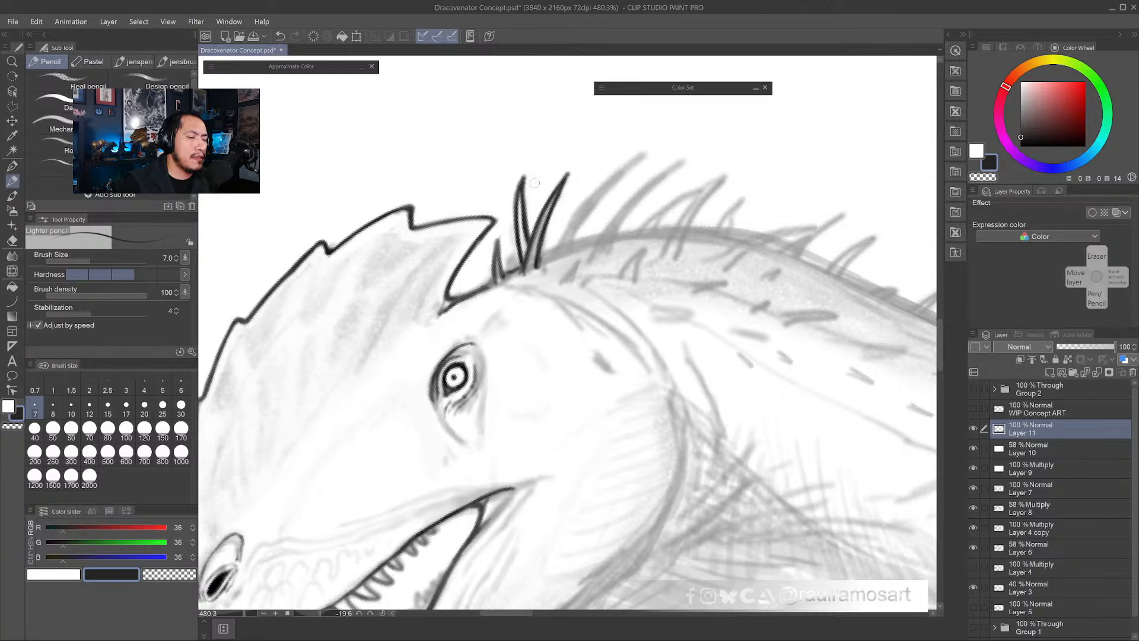
- Ink the long backward-curving spike next along the neck and trim its edges with sampled white
{"action": "mouse_move", "coordinate": [542, 259]}
{"action": "left_mouse_down"}
{"action": "mouse_move", "coordinate": [619, 168]}
{"action": "mouse_move", "coordinate": [656, 146]}
{"action": "mouse_move", "coordinate": [589, 209]}
{"action": "left_mouse_up"}
{"action": "left_click_drag", "start_coordinate": [622, 172], "coordinate": [564, 260]}
{"action": "mouse_move", "coordinate": [594, 207]}
{"action": "left_mouse_down"}
{"action": "mouse_move", "coordinate": [577, 231]}
{"action": "mouse_move", "coordinate": [647, 151]}
{"action": "left_mouse_up"}
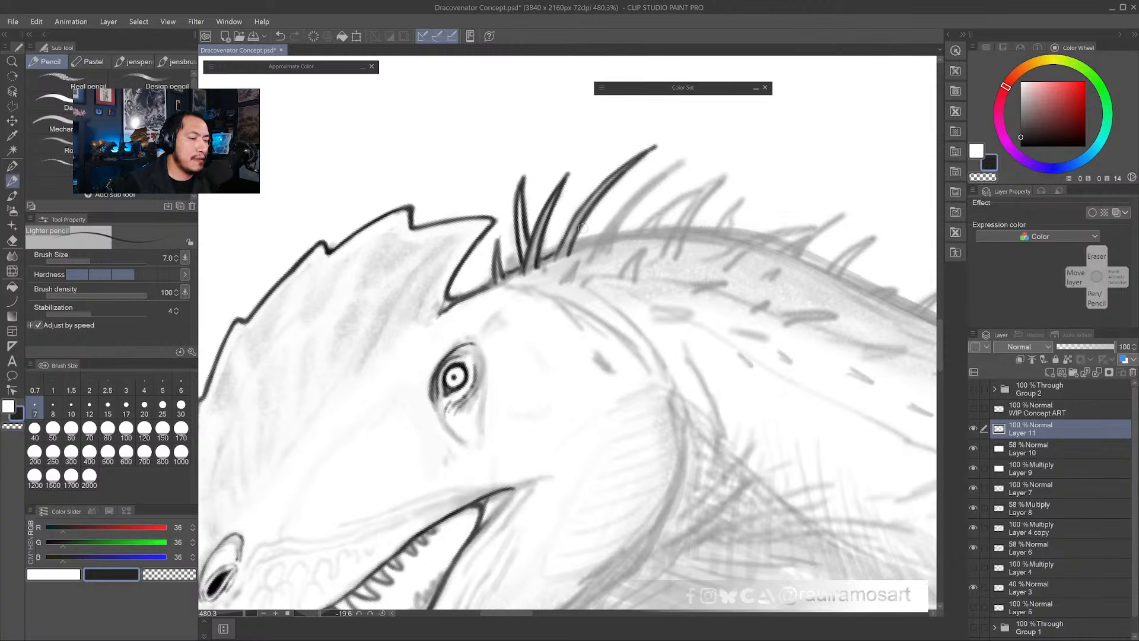
{"action": "left_click", "coordinate": [583, 227], "text": "alt"}
{"action": "left_click_drag", "start_coordinate": [567, 245], "coordinate": [616, 181]}
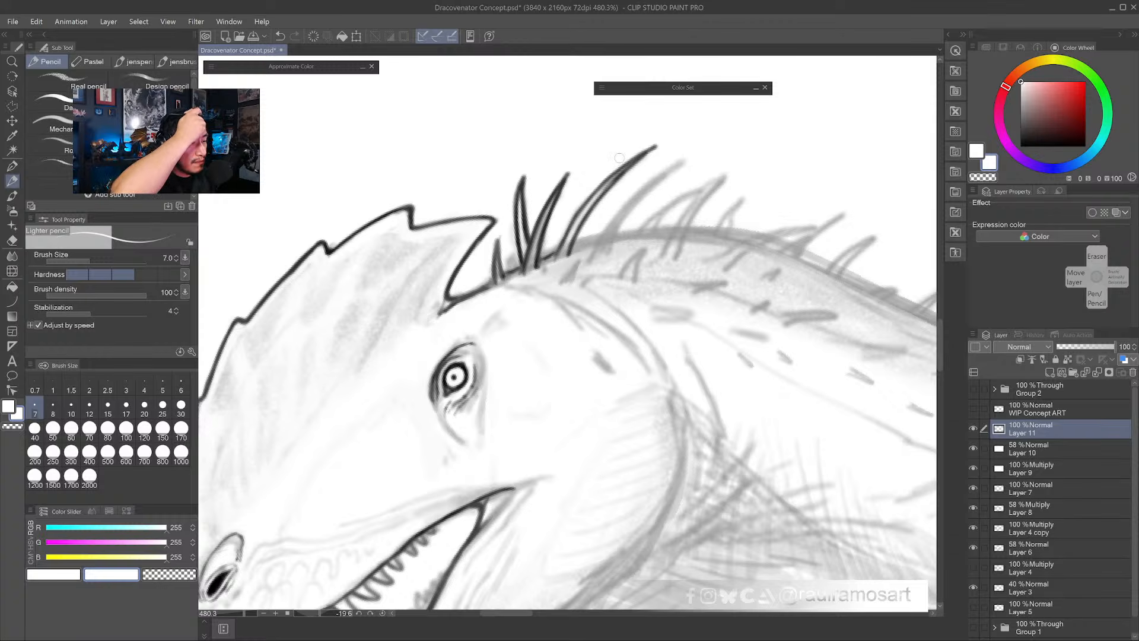
- Clean up the underside of the notch at the crest's rear base with a sampled near-white
{"action": "left_click_drag", "start_coordinate": [460, 195], "coordinate": [530, 151]}
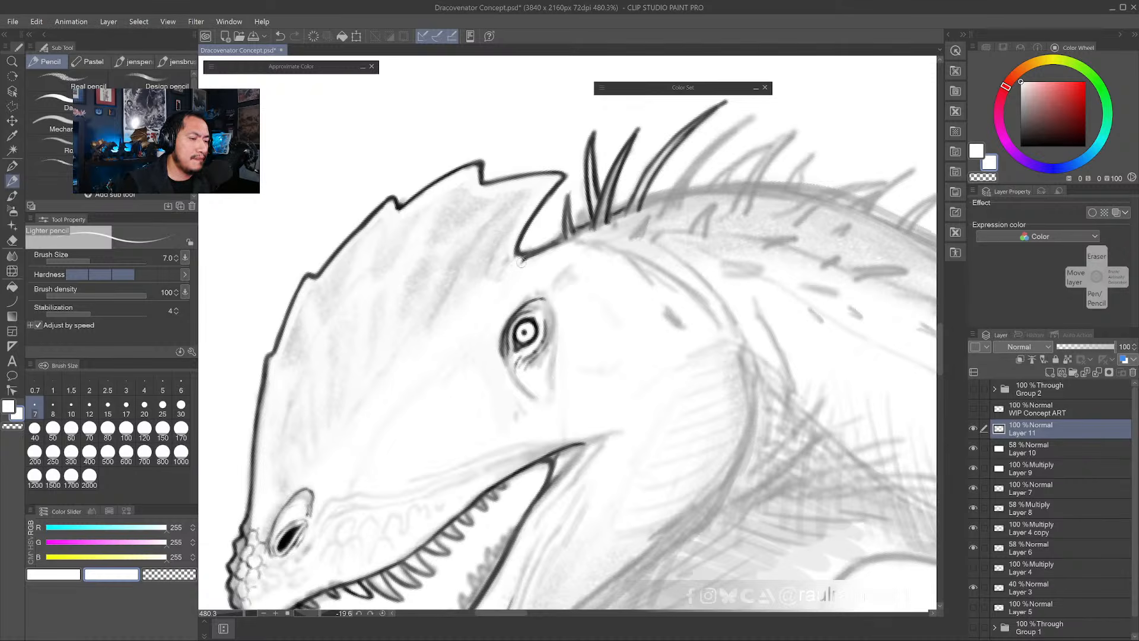
{"action": "left_click", "coordinate": [518, 251], "text": "alt"}
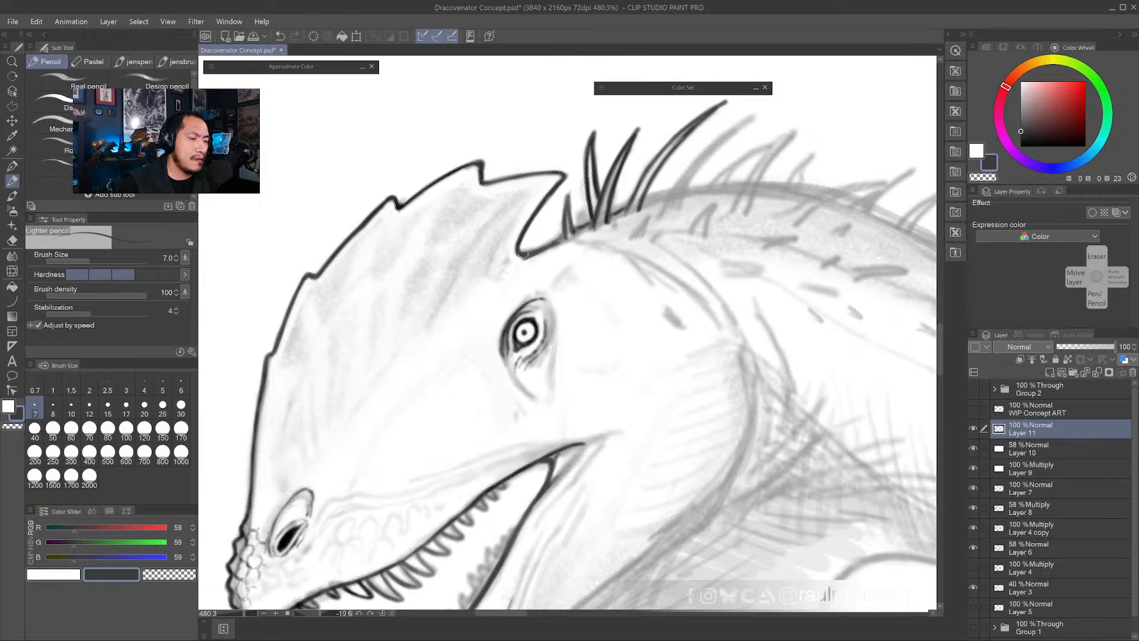
{"action": "left_click", "coordinate": [521, 261], "text": "alt"}
{"action": "left_click_drag", "start_coordinate": [518, 261], "coordinate": [537, 255]}
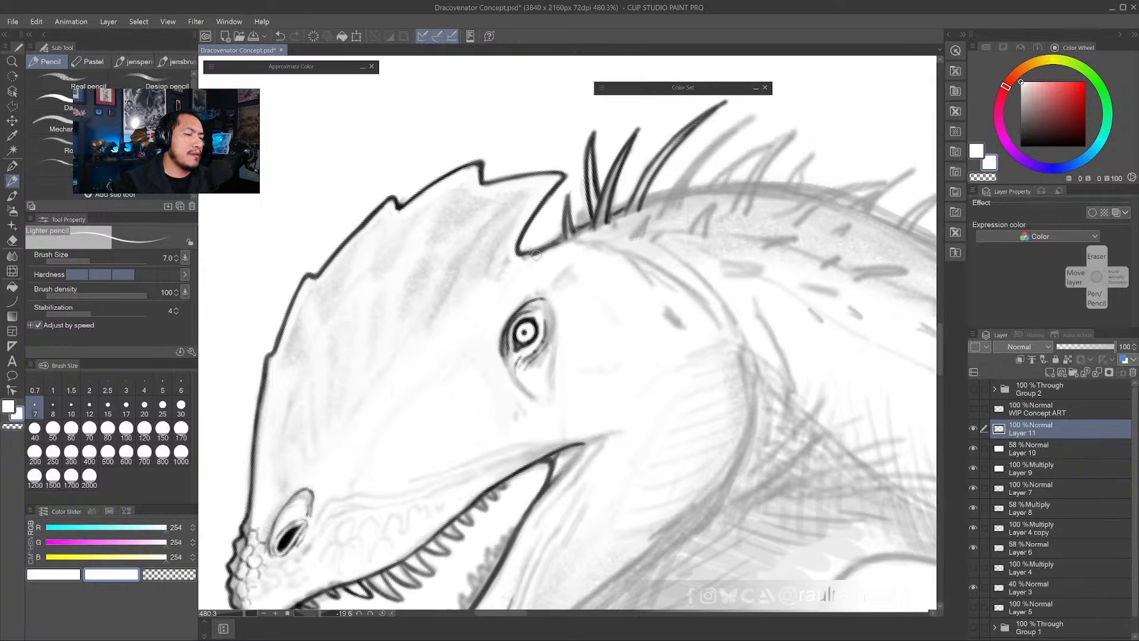
- Ink the cheek's rear contour down to the throat and a neck line behind it with sampled dark grey
{"action": "left_click_drag", "start_coordinate": [552, 334], "coordinate": [577, 231]}
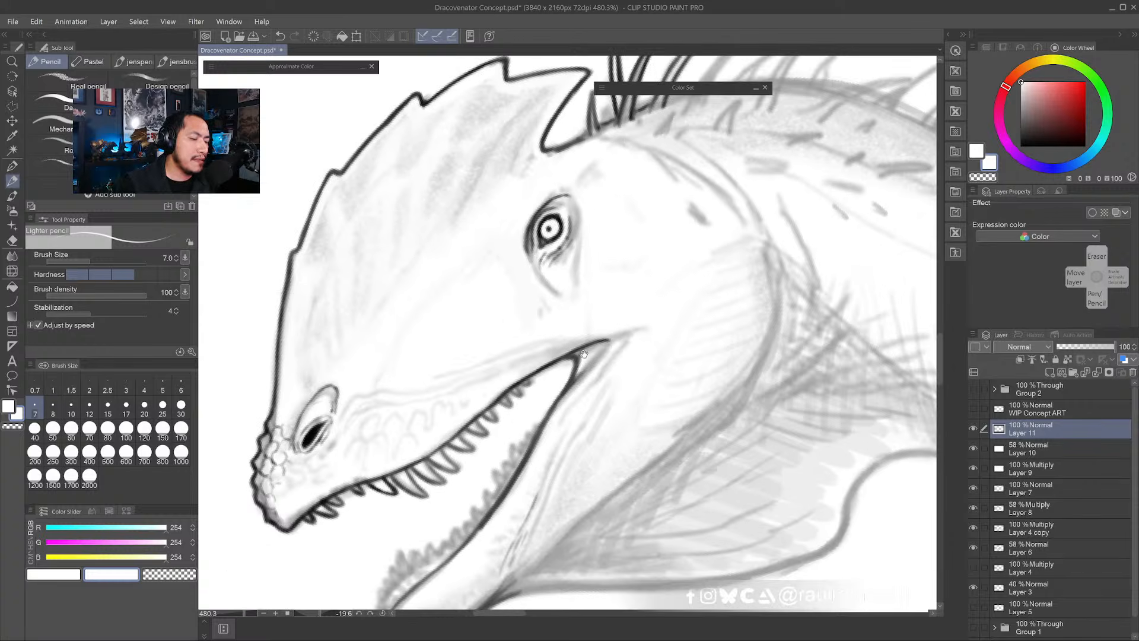
{"action": "left_click_drag", "start_coordinate": [584, 354], "coordinate": [565, 280]}
{"action": "left_click", "coordinate": [552, 305], "text": "alt"}
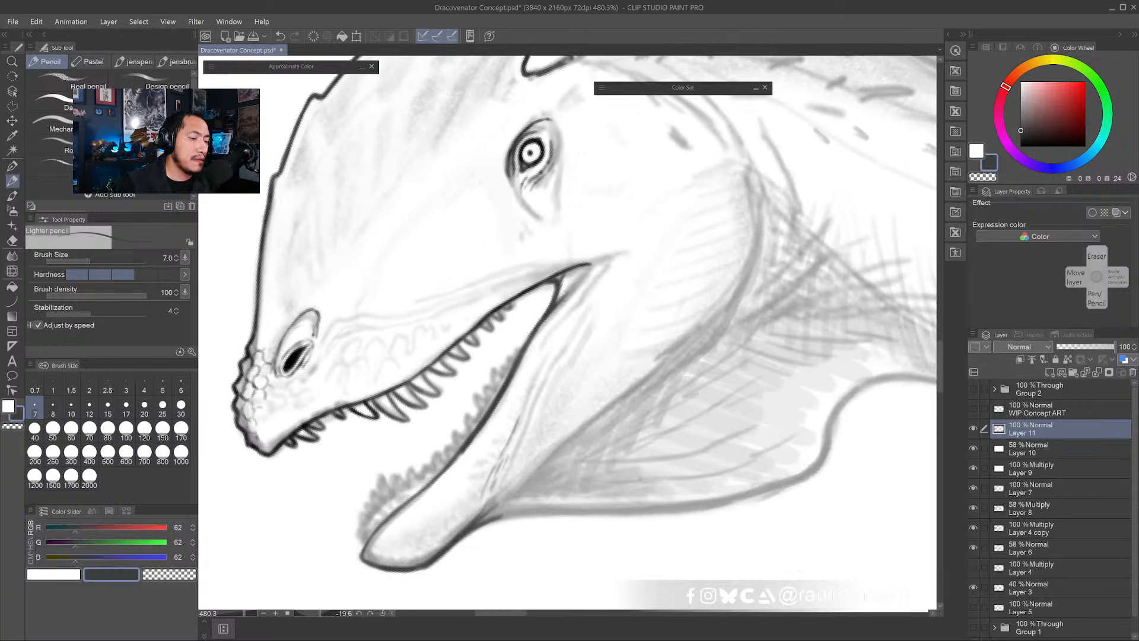
{"action": "left_click_drag", "start_coordinate": [518, 493], "coordinate": [526, 457]}
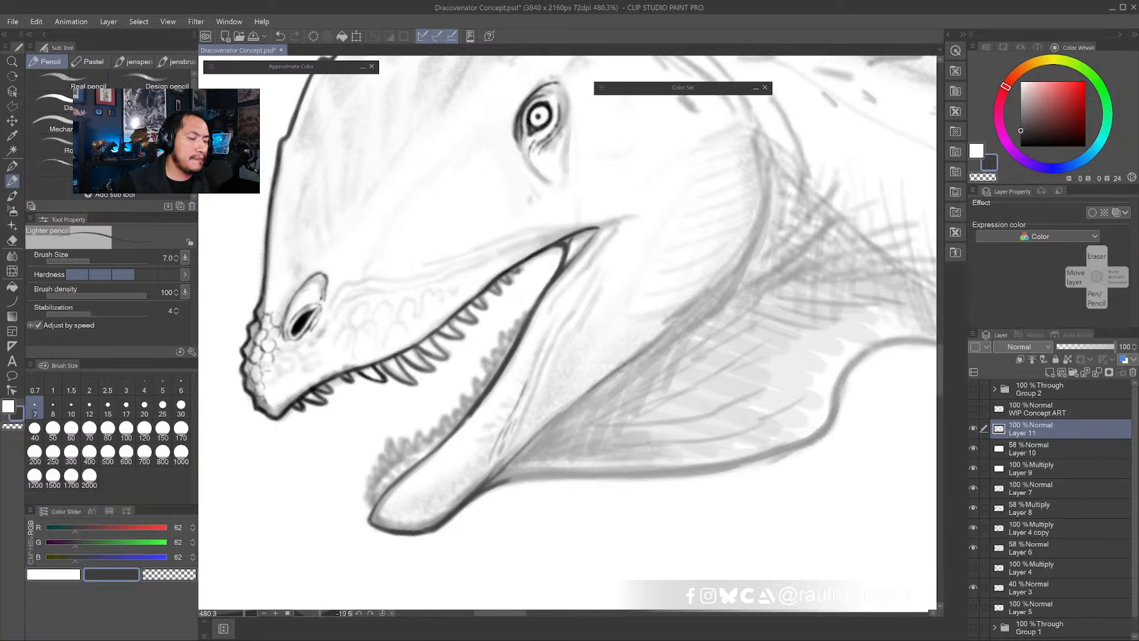
{"action": "left_click_drag", "start_coordinate": [694, 312], "coordinate": [625, 381]}
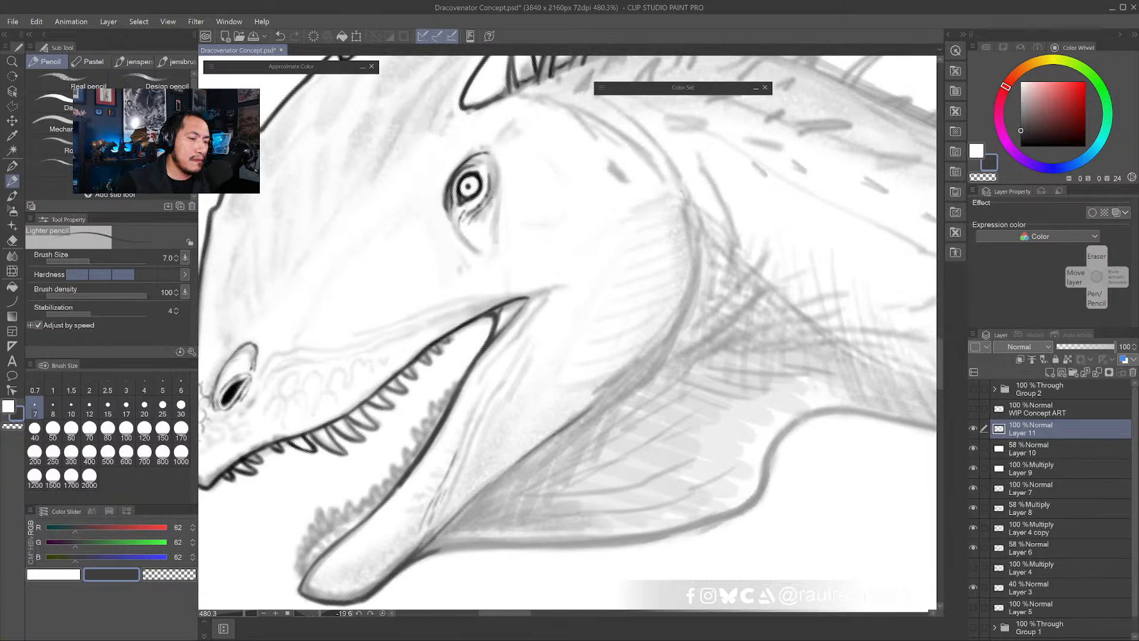
{"action": "mouse_move", "coordinate": [676, 182]}
{"action": "left_mouse_down"}
{"action": "mouse_move", "coordinate": [697, 288]}
{"action": "mouse_move", "coordinate": [674, 334]}
{"action": "left_mouse_up"}
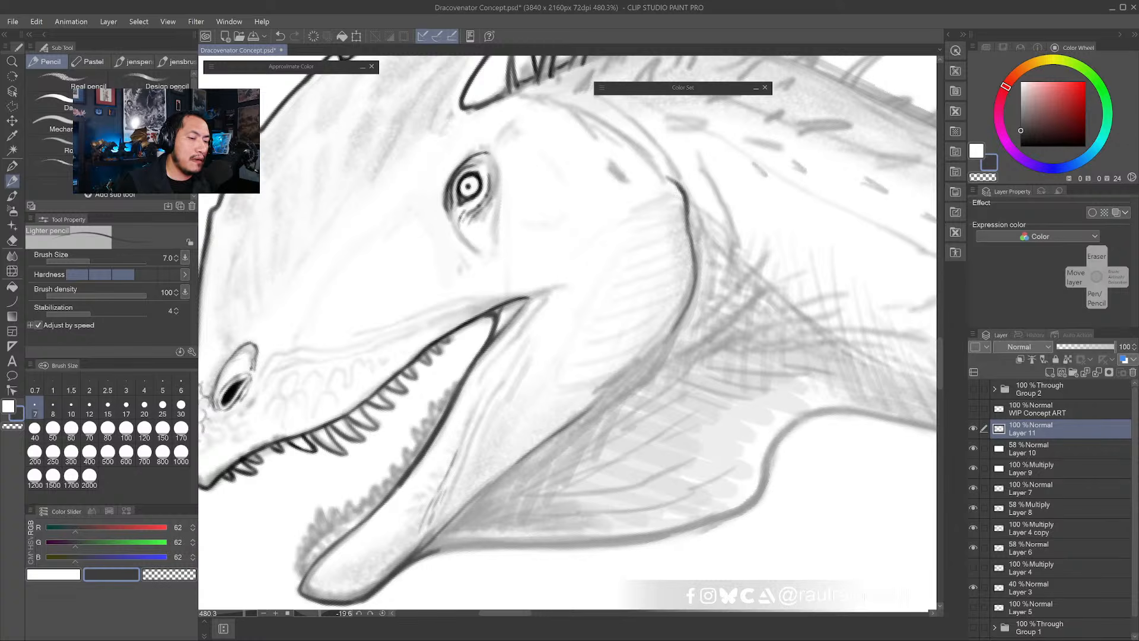
{"action": "left_click_drag", "start_coordinate": [695, 270], "coordinate": [631, 387]}
{"action": "left_click_drag", "start_coordinate": [684, 336], "coordinate": [631, 387]}
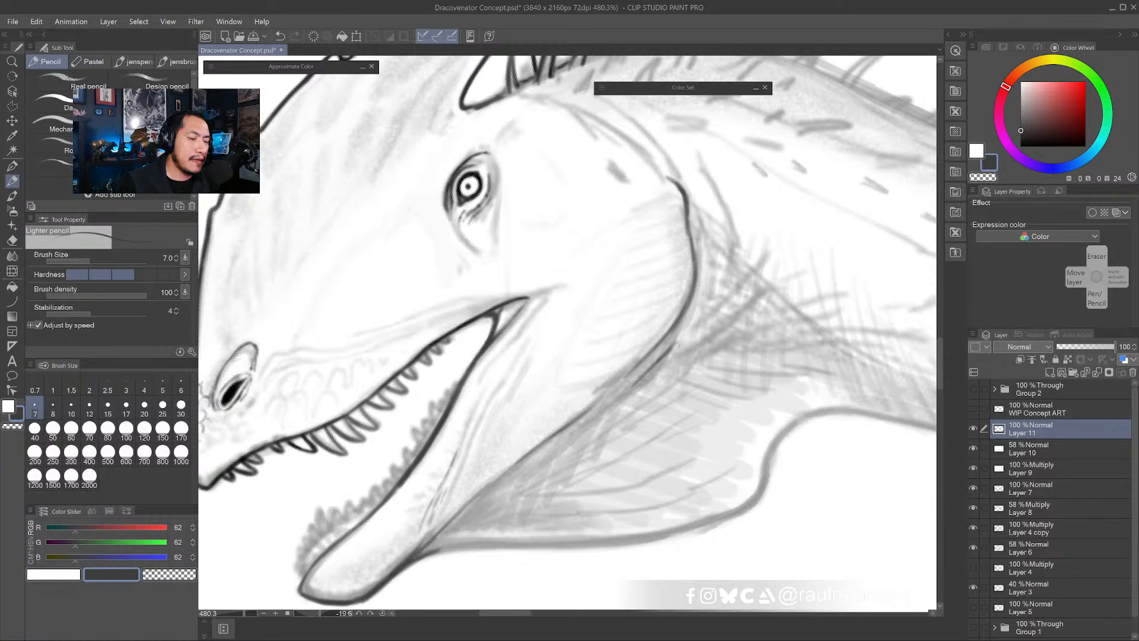
{"action": "mouse_move", "coordinate": [718, 298]}
{"action": "left_mouse_down"}
{"action": "mouse_move", "coordinate": [671, 350]}
{"action": "mouse_move", "coordinate": [727, 245]}
{"action": "mouse_move", "coordinate": [742, 261]}
{"action": "mouse_move", "coordinate": [756, 222]}
{"action": "left_mouse_up"}
{"action": "mouse_move", "coordinate": [736, 266]}
{"action": "left_mouse_down"}
{"action": "mouse_move", "coordinate": [771, 183]}
{"action": "mouse_move", "coordinate": [699, 319]}
{"action": "mouse_move", "coordinate": [612, 407]}
{"action": "mouse_move", "coordinate": [479, 502]}
{"action": "left_mouse_up"}
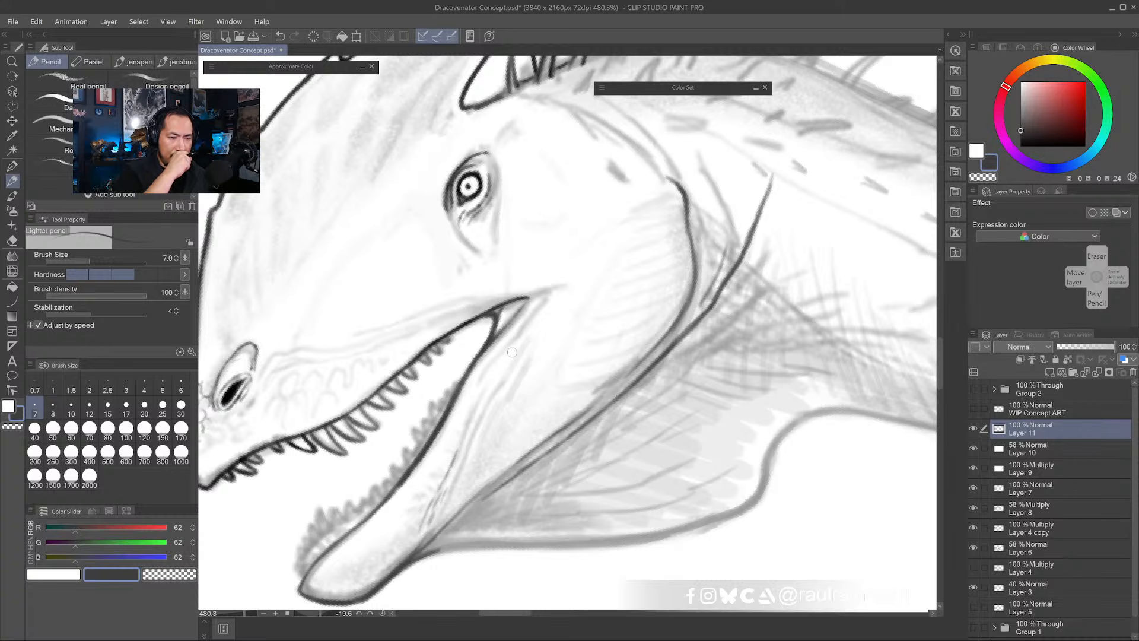
- Retouch the line work around the nostril and strengthen the larger upper teeth in dark grey
{"action": "left_click_drag", "start_coordinate": [512, 353], "coordinate": [614, 323]}
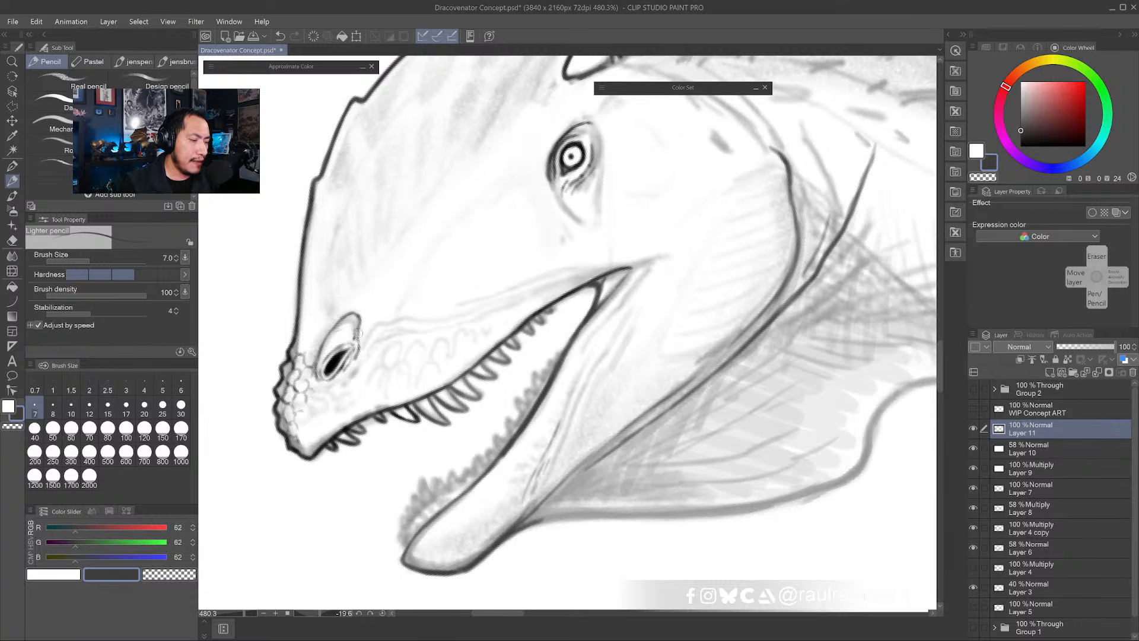
{"action": "left_click_drag", "start_coordinate": [357, 361], "coordinate": [347, 371]}
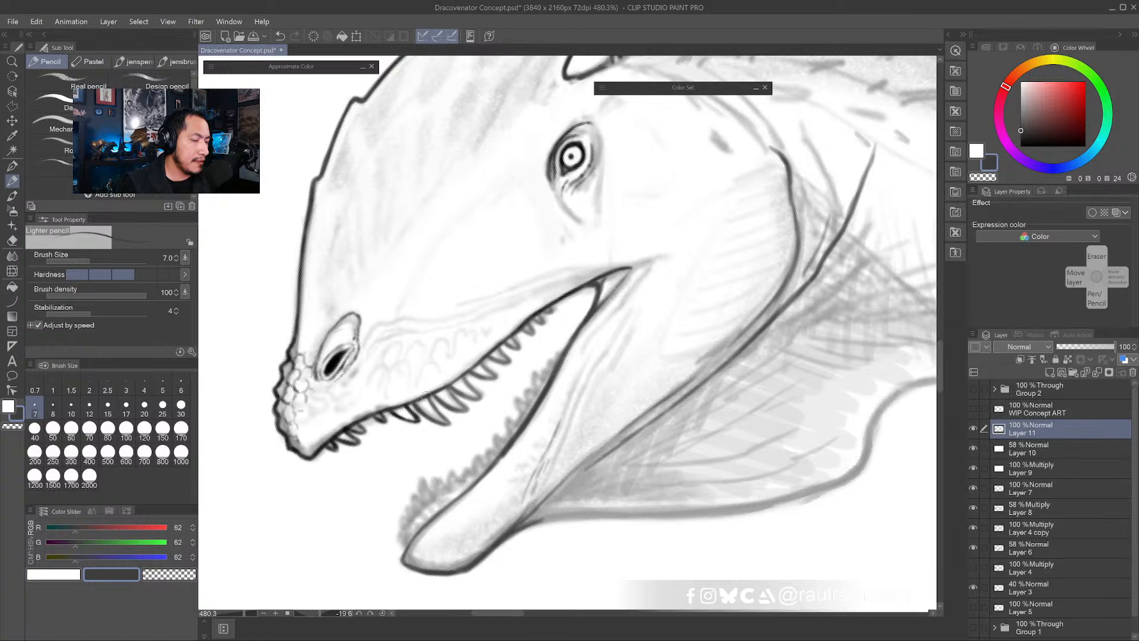
{"action": "left_click_drag", "start_coordinate": [427, 402], "coordinate": [442, 422]}
{"action": "mouse_move", "coordinate": [443, 383]}
{"action": "left_mouse_down"}
{"action": "mouse_move", "coordinate": [458, 401]}
{"action": "mouse_move", "coordinate": [473, 389]}
{"action": "left_mouse_up"}
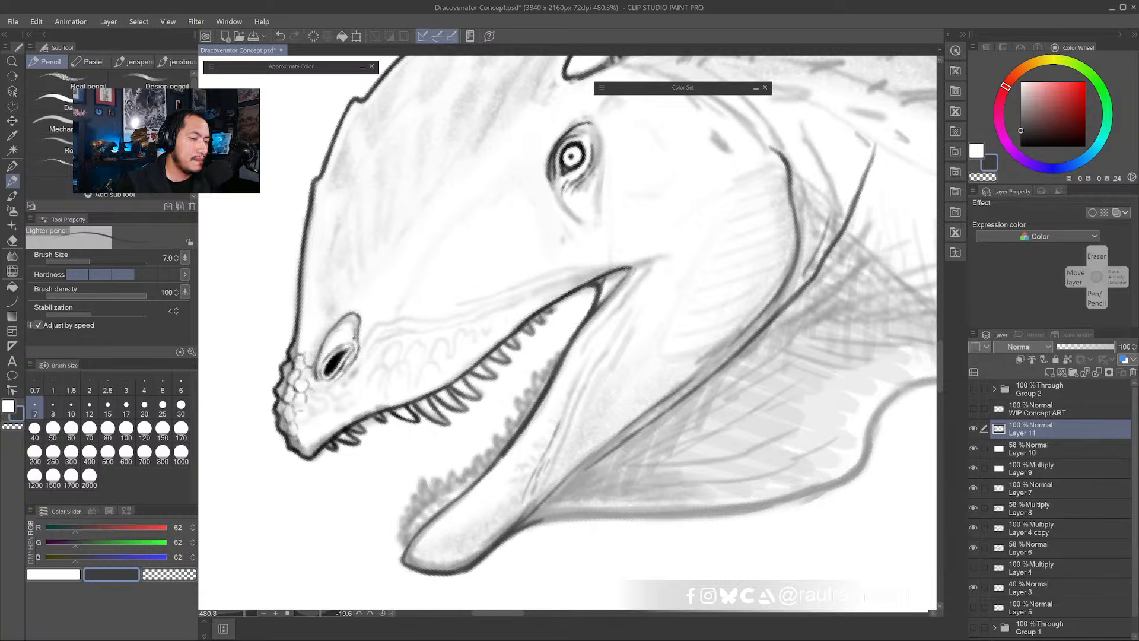
- Touch up the jaw lines at the mouth corner and rear upper lip with sampled dark greys
{"action": "left_click_drag", "start_coordinate": [619, 282], "coordinate": [624, 269]}
{"action": "left_click", "coordinate": [616, 272], "text": "alt"}
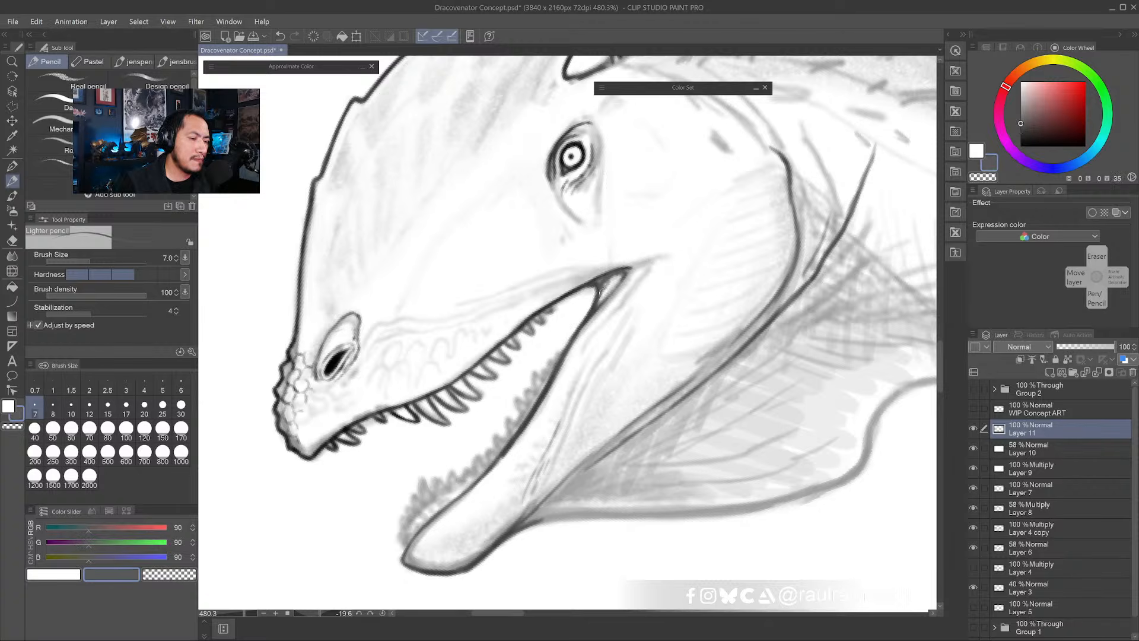
{"action": "left_click", "coordinate": [598, 290], "text": "alt"}
{"action": "mouse_move", "coordinate": [560, 310]}
{"action": "left_mouse_down"}
{"action": "mouse_move", "coordinate": [593, 281]}
{"action": "mouse_move", "coordinate": [571, 306]}
{"action": "mouse_move", "coordinate": [552, 307]}
{"action": "mouse_move", "coordinate": [593, 282]}
{"action": "mouse_move", "coordinate": [569, 333]}
{"action": "mouse_move", "coordinate": [526, 308]}
{"action": "left_mouse_up"}
{"action": "left_click", "coordinate": [593, 282], "text": "alt"}
{"action": "mouse_move", "coordinate": [361, 384]}
{"action": "left_mouse_down"}
{"action": "mouse_move", "coordinate": [412, 375]}
{"action": "mouse_move", "coordinate": [357, 330]}
{"action": "left_mouse_up"}
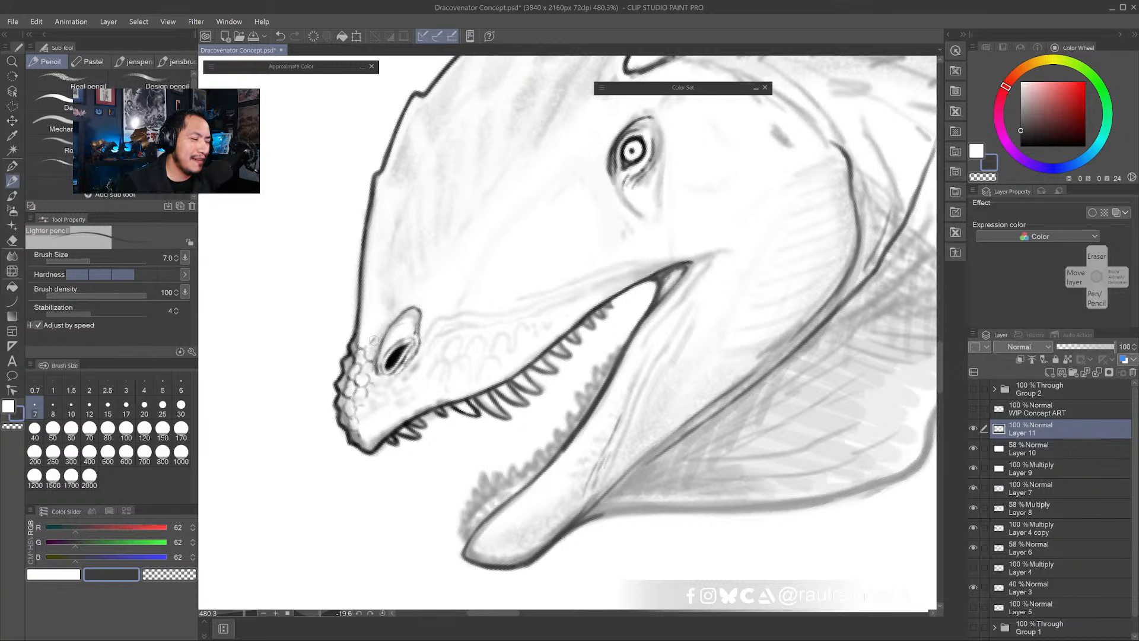
- Draw fine wrinkle lines above the nostril along the crest's front edge in dark grey
{"action": "mouse_move", "coordinate": [403, 299]}
{"action": "left_mouse_down"}
{"action": "mouse_move", "coordinate": [401, 377]}
{"action": "mouse_move", "coordinate": [384, 333]}
{"action": "mouse_move", "coordinate": [389, 284]}
{"action": "left_mouse_up"}
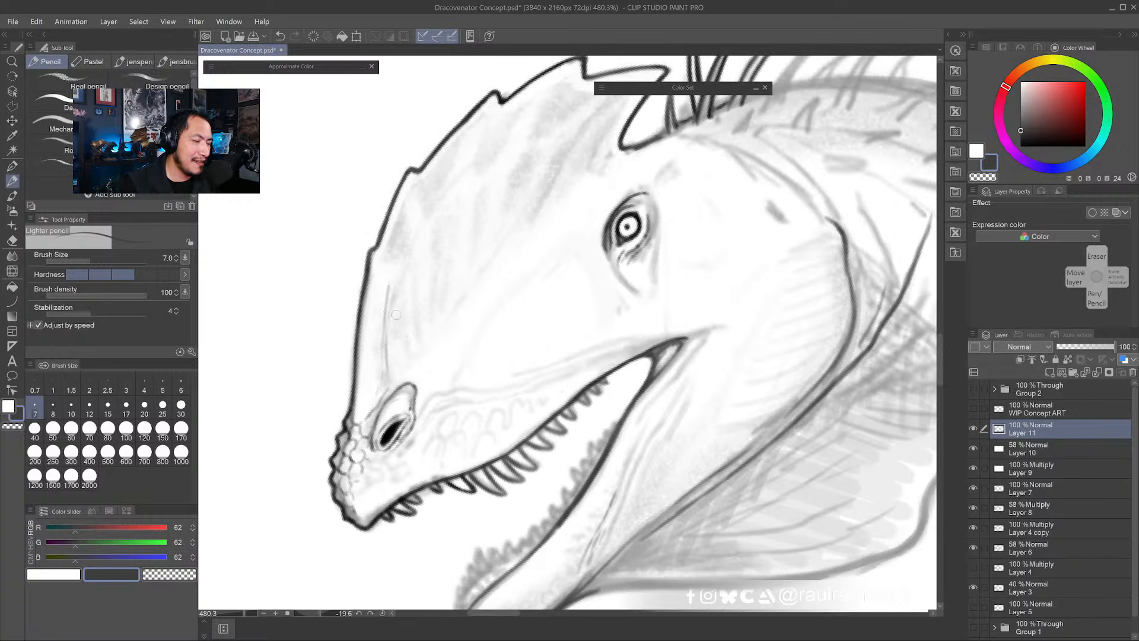
{"action": "mouse_move", "coordinate": [390, 326]}
{"action": "left_mouse_down"}
{"action": "mouse_move", "coordinate": [392, 363]}
{"action": "mouse_move", "coordinate": [374, 392]}
{"action": "left_mouse_up"}
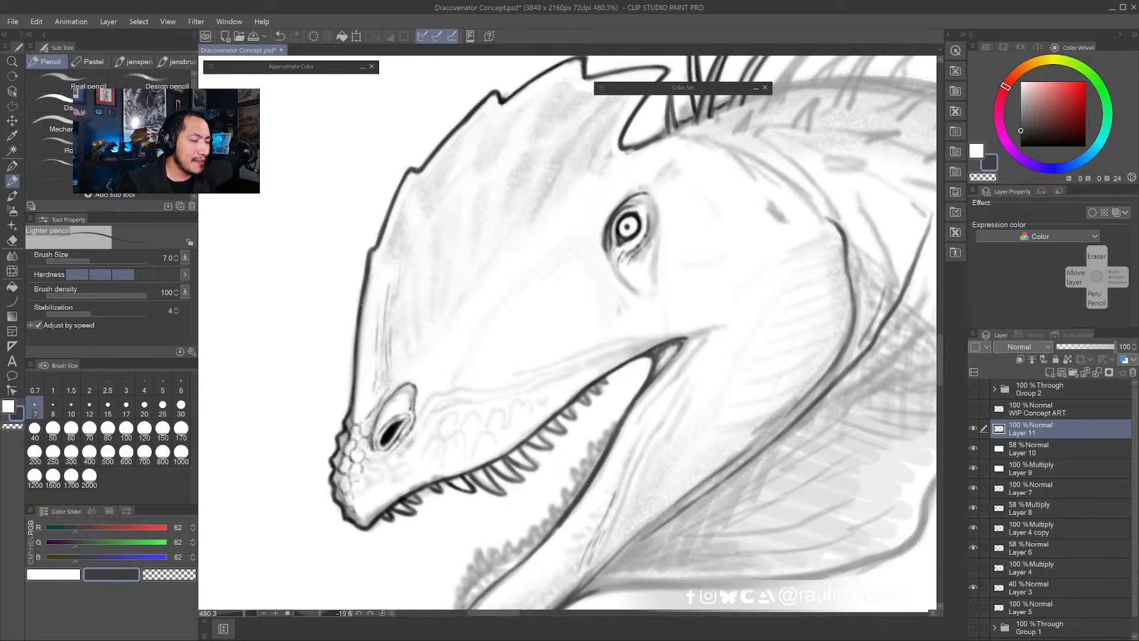
{"action": "left_click", "coordinate": [365, 391], "text": "alt"}
{"action": "left_click_drag", "start_coordinate": [352, 416], "coordinate": [362, 343]}
{"action": "left_click_drag", "start_coordinate": [683, 435], "coordinate": [640, 442]}
{"action": "left_click_drag", "start_coordinate": [447, 326], "coordinate": [492, 326]}
{"action": "left_click_drag", "start_coordinate": [409, 395], "coordinate": [622, 362]}
- Ink the full row of lower teeth from the jaw tip to the mouth corner in sampled near-black
{"action": "left_click", "coordinate": [12, 181]}
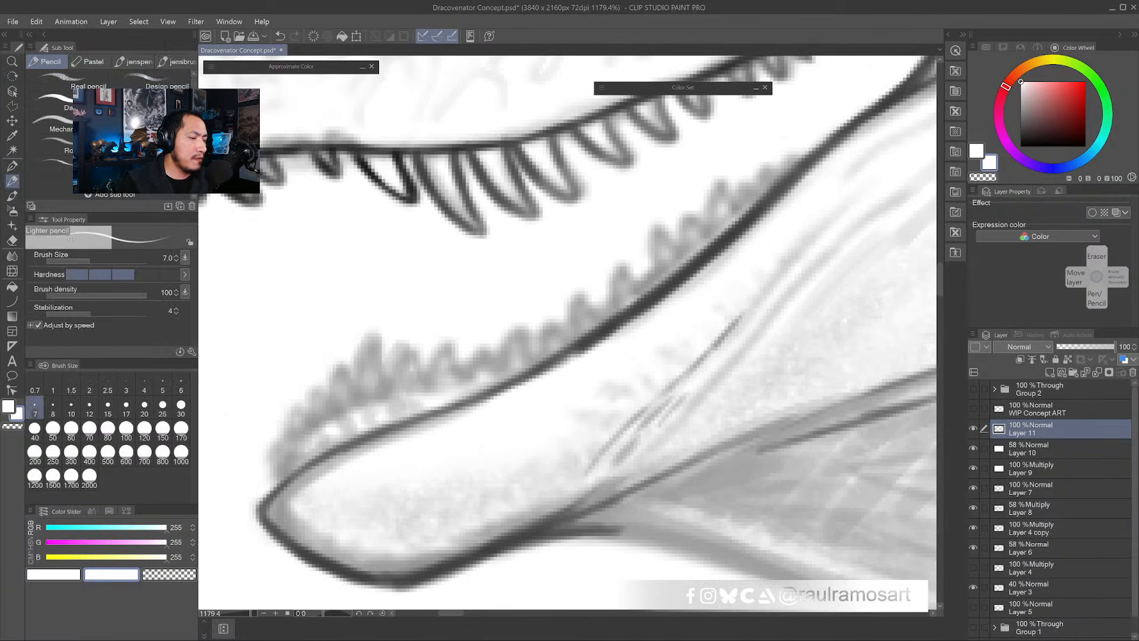
{"action": "left_click_drag", "start_coordinate": [389, 402], "coordinate": [461, 391]}
{"action": "left_click", "coordinate": [294, 145], "text": "alt"}
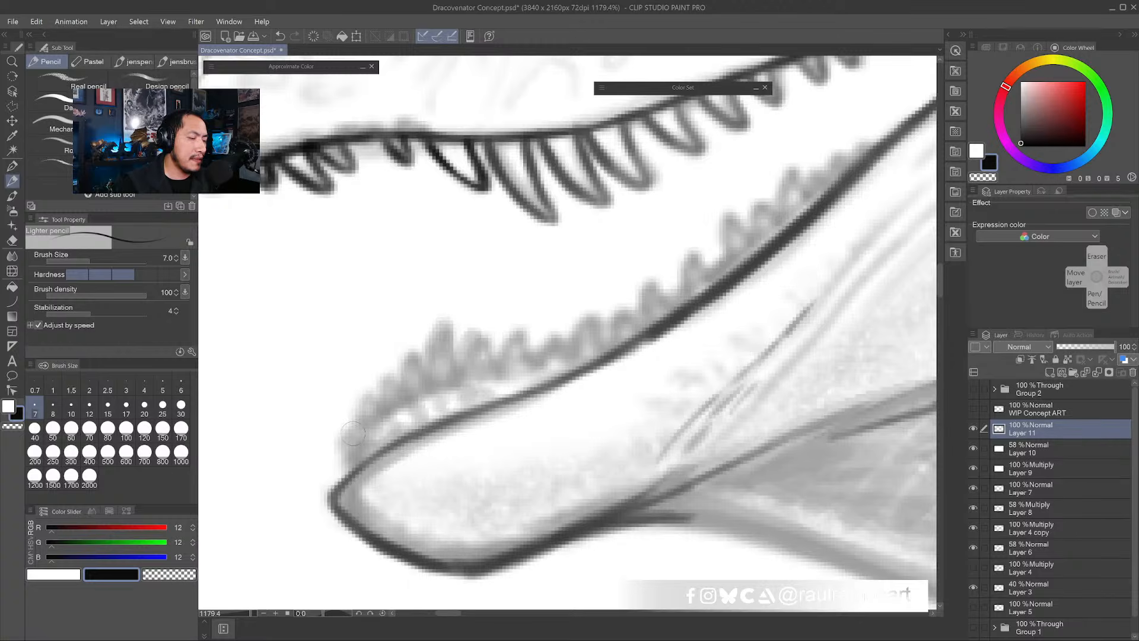
{"action": "mouse_move", "coordinate": [363, 424]}
{"action": "left_mouse_down"}
{"action": "mouse_move", "coordinate": [360, 404]}
{"action": "mouse_move", "coordinate": [383, 403]}
{"action": "mouse_move", "coordinate": [388, 363]}
{"action": "mouse_move", "coordinate": [403, 392]}
{"action": "mouse_move", "coordinate": [389, 371]}
{"action": "left_mouse_up"}
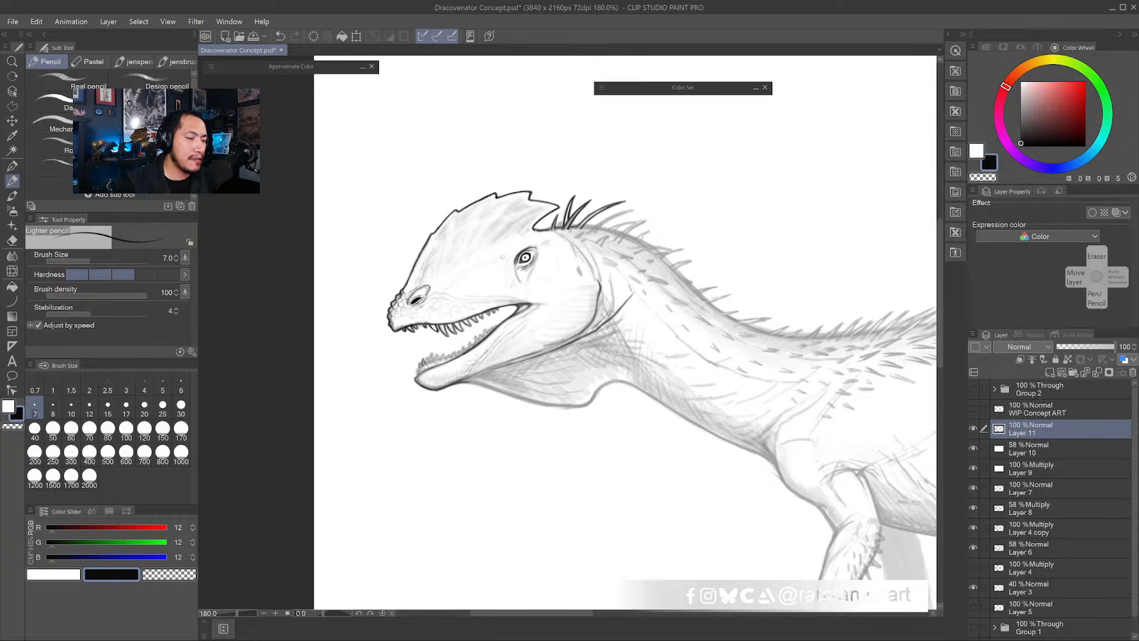
{"action": "left_click_drag", "start_coordinate": [480, 330], "coordinate": [505, 329]}
{"action": "mouse_move", "coordinate": [388, 399]}
{"action": "left_mouse_down"}
{"action": "mouse_move", "coordinate": [469, 381]}
{"action": "mouse_move", "coordinate": [428, 349]}
{"action": "mouse_move", "coordinate": [436, 339]}
{"action": "mouse_move", "coordinate": [442, 366]}
{"action": "mouse_move", "coordinate": [447, 325]}
{"action": "mouse_move", "coordinate": [460, 358]}
{"action": "mouse_move", "coordinate": [482, 320]}
{"action": "left_mouse_up"}
{"action": "key", "text": "ctrl+z"}
{"action": "mouse_move", "coordinate": [482, 320]}
{"action": "left_mouse_down"}
{"action": "mouse_move", "coordinate": [485, 347]}
{"action": "mouse_move", "coordinate": [505, 326]}
{"action": "mouse_move", "coordinate": [512, 344]}
{"action": "mouse_move", "coordinate": [493, 340]}
{"action": "mouse_move", "coordinate": [506, 333]}
{"action": "mouse_move", "coordinate": [511, 349]}
{"action": "mouse_move", "coordinate": [528, 347]}
{"action": "mouse_move", "coordinate": [526, 327]}
{"action": "mouse_move", "coordinate": [541, 341]}
{"action": "mouse_move", "coordinate": [554, 313]}
{"action": "mouse_move", "coordinate": [561, 331]}
{"action": "mouse_move", "coordinate": [568, 309]}
{"action": "mouse_move", "coordinate": [592, 316]}
{"action": "mouse_move", "coordinate": [591, 295]}
{"action": "mouse_move", "coordinate": [622, 270]}
{"action": "mouse_move", "coordinate": [609, 300]}
{"action": "mouse_move", "coordinate": [619, 276]}
{"action": "mouse_move", "coordinate": [642, 276]}
{"action": "mouse_move", "coordinate": [645, 242]}
{"action": "mouse_move", "coordinate": [660, 263]}
{"action": "mouse_move", "coordinate": [661, 258]}
{"action": "left_mouse_up"}
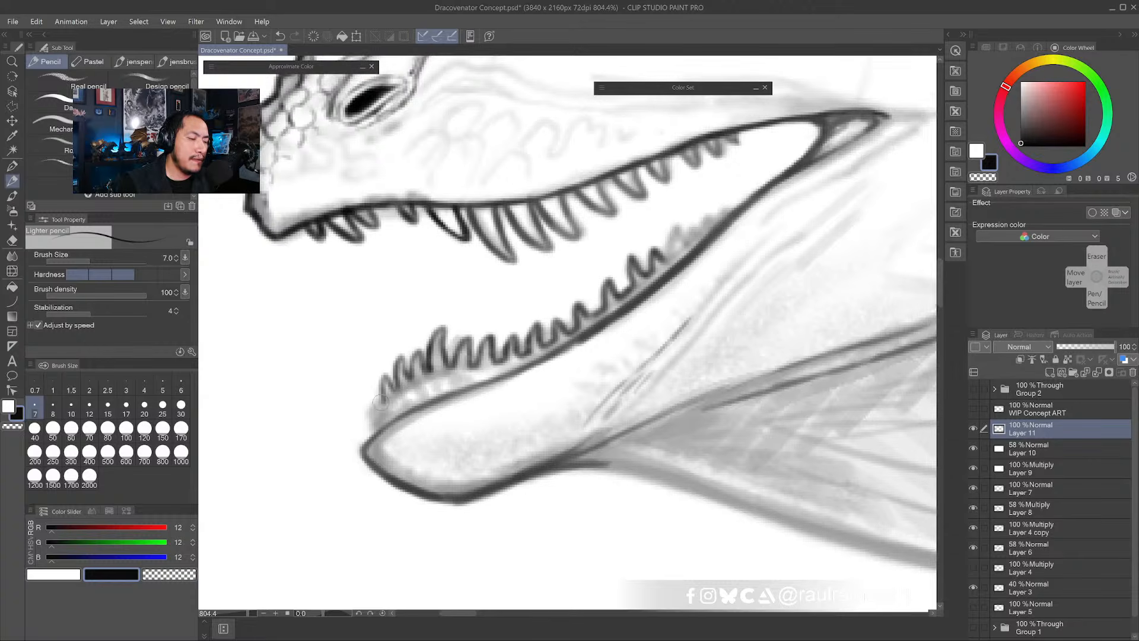
{"action": "mouse_move", "coordinate": [381, 402]}
{"action": "left_mouse_down"}
{"action": "mouse_move", "coordinate": [373, 393]}
{"action": "mouse_move", "coordinate": [370, 409]}
{"action": "mouse_move", "coordinate": [370, 396]}
{"action": "mouse_move", "coordinate": [370, 429]}
{"action": "mouse_move", "coordinate": [378, 394]}
{"action": "left_mouse_up"}
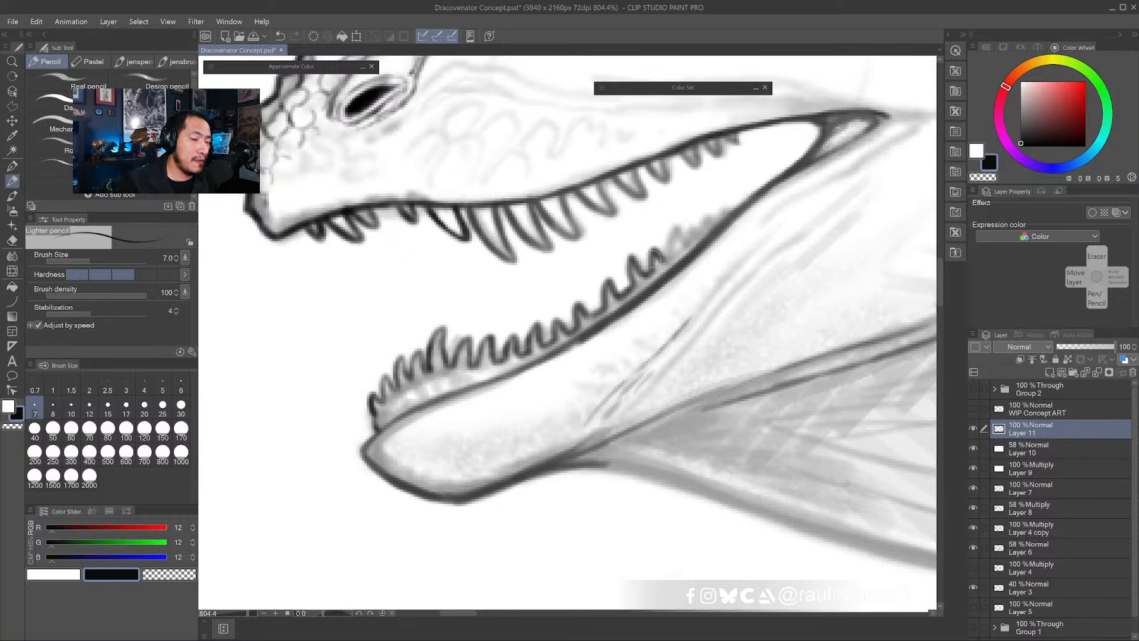
{"action": "mouse_move", "coordinate": [658, 263]}
{"action": "left_mouse_down"}
{"action": "mouse_move", "coordinate": [674, 226]}
{"action": "mouse_move", "coordinate": [681, 247]}
{"action": "mouse_move", "coordinate": [695, 222]}
{"action": "mouse_move", "coordinate": [699, 237]}
{"action": "mouse_move", "coordinate": [732, 205]}
{"action": "left_mouse_up"}
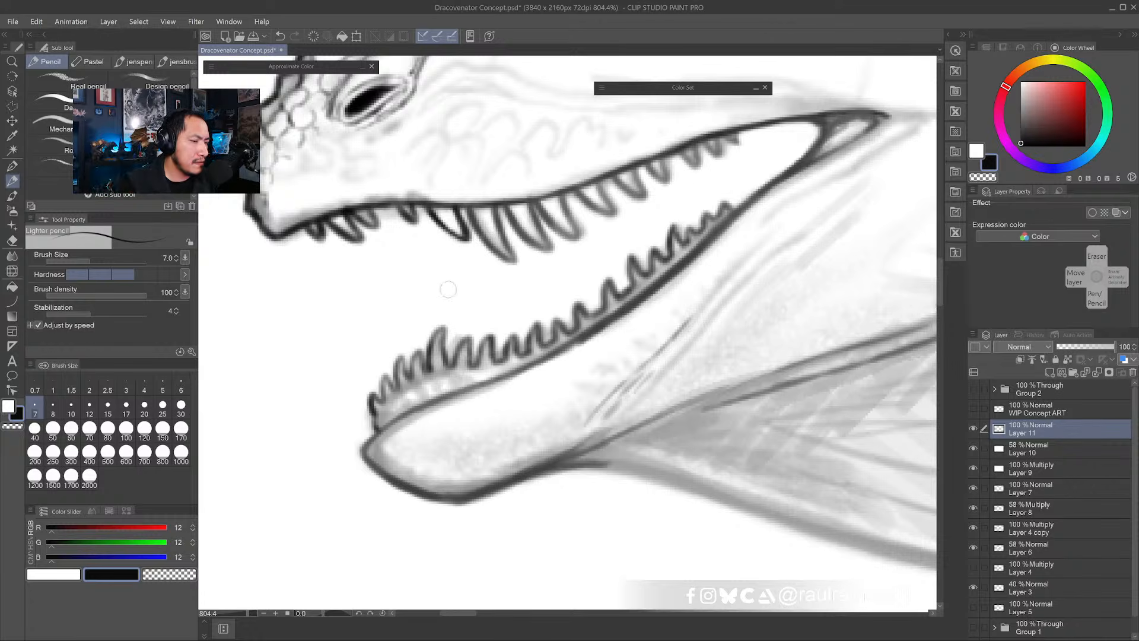
- Clean up around the nostril and along the snout's bumpy outer edge with sampled near-white and white
{"action": "left_click_drag", "start_coordinate": [462, 264], "coordinate": [515, 348]}
{"action": "left_click", "coordinate": [365, 288], "text": "alt"}
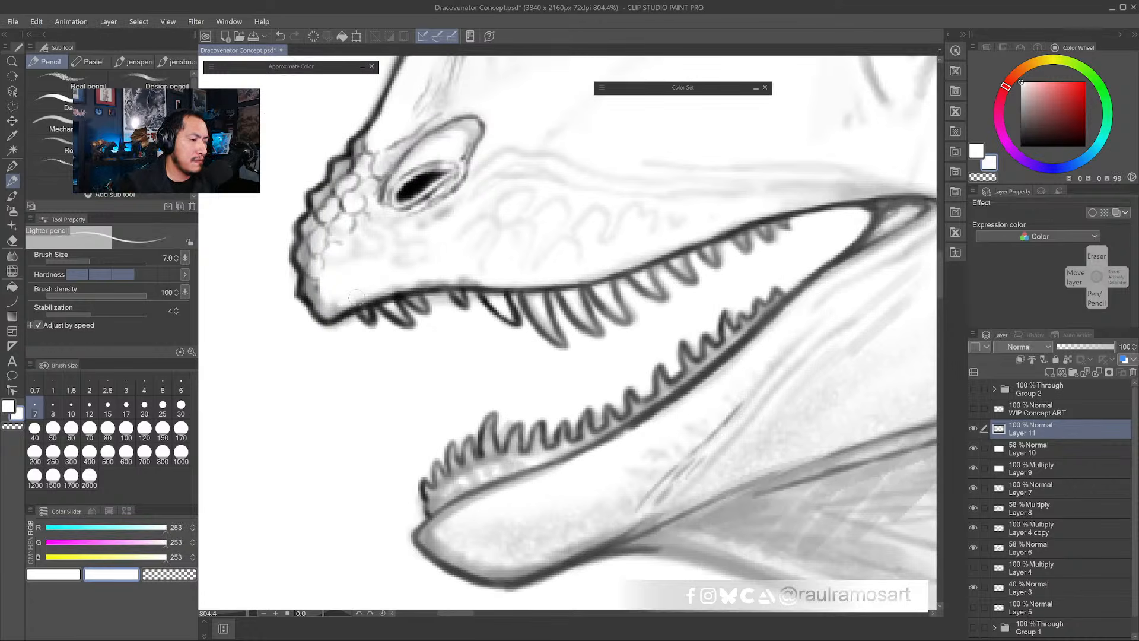
{"action": "left_click_drag", "start_coordinate": [433, 225], "coordinate": [495, 283]}
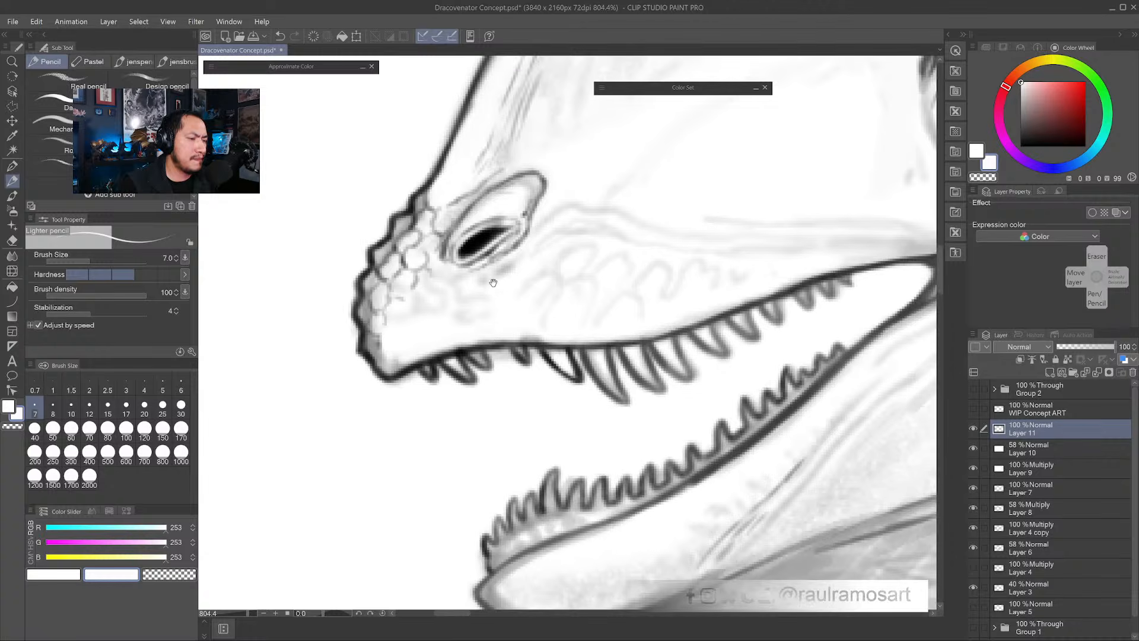
{"action": "left_click", "coordinate": [493, 208], "text": "alt"}
{"action": "left_click_drag", "start_coordinate": [488, 202], "coordinate": [474, 263]}
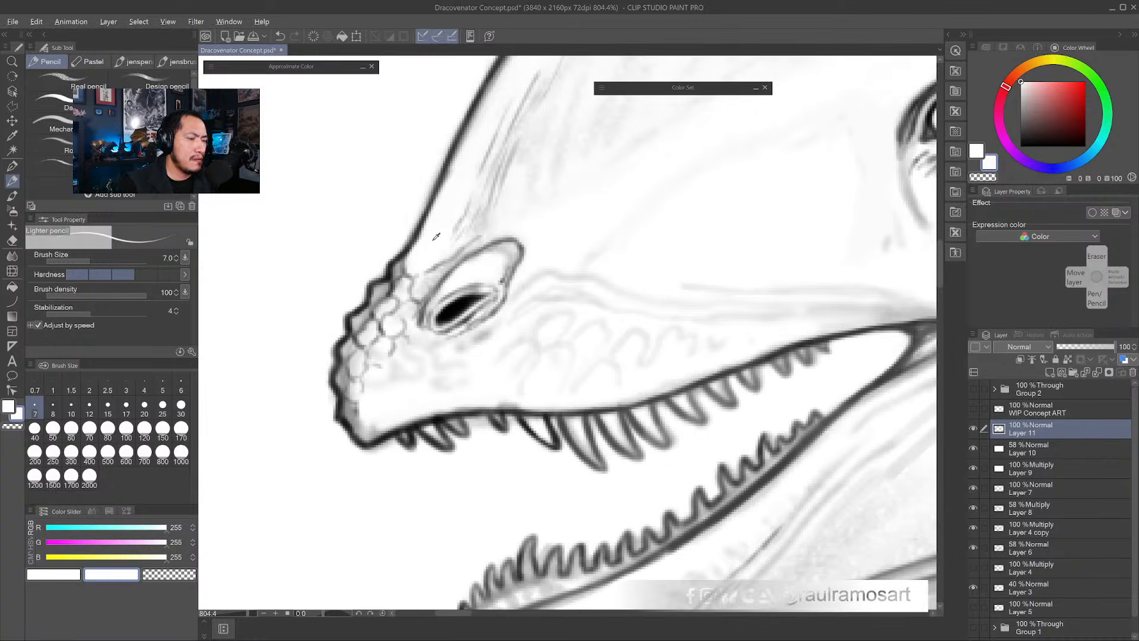
{"action": "mouse_move", "coordinate": [453, 185]}
{"action": "left_mouse_down"}
{"action": "mouse_move", "coordinate": [404, 323]}
{"action": "mouse_move", "coordinate": [454, 222]}
{"action": "left_mouse_up"}
{"action": "scroll", "coordinate": [433, 252], "scroll_direction": "down", "scroll_amount": 2}
{"action": "left_click", "coordinate": [403, 322], "text": "alt"}
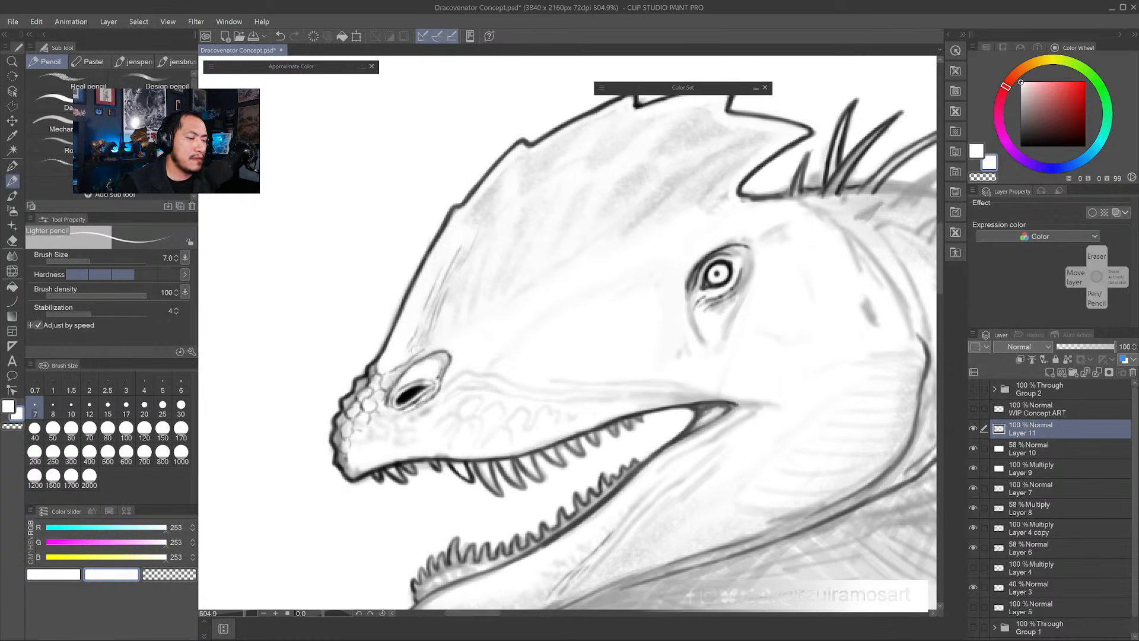
{"action": "left_click", "coordinate": [384, 363], "text": "alt"}
{"action": "left_click", "coordinate": [378, 372], "text": "alt"}
{"action": "left_click_drag", "start_coordinate": [381, 362], "coordinate": [348, 402]}
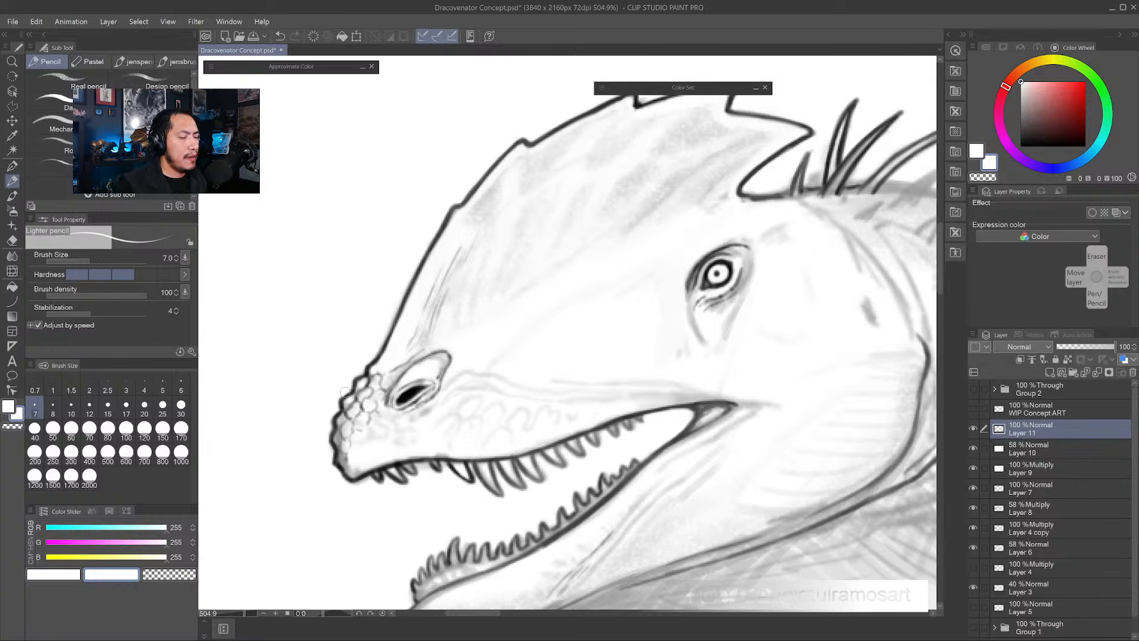
- Define the snout scales and inner nostril details, and strengthen the upper lip line in sampled near-black
{"action": "left_click", "coordinate": [405, 398], "text": "alt"}
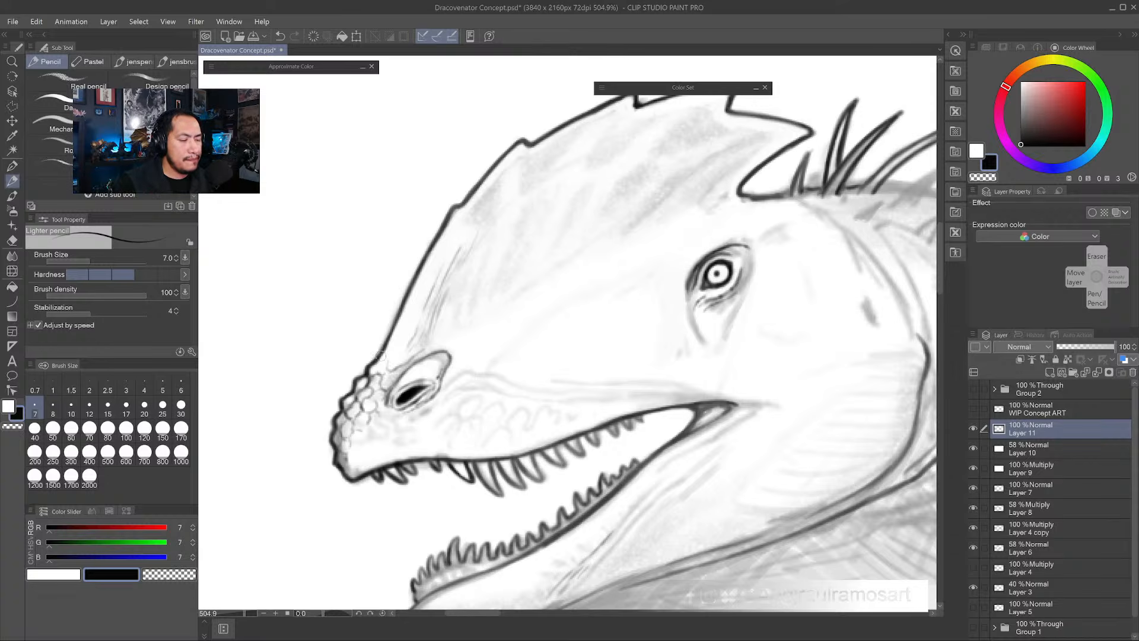
{"action": "left_click_drag", "start_coordinate": [407, 378], "coordinate": [419, 369]}
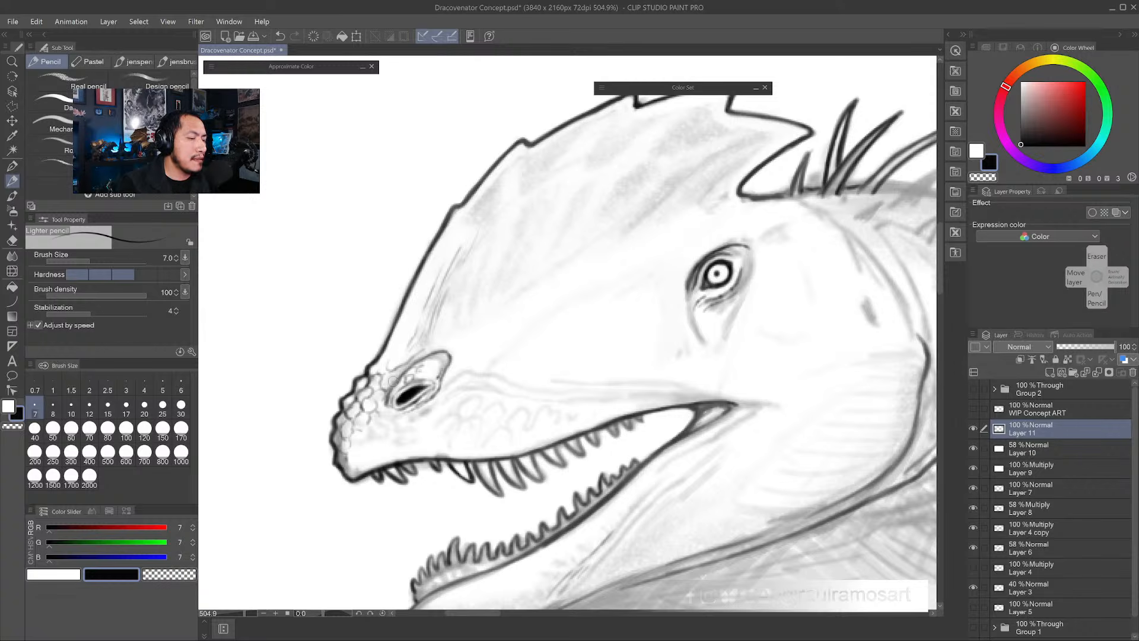
{"action": "mouse_move", "coordinate": [363, 417]}
{"action": "left_mouse_down"}
{"action": "mouse_move", "coordinate": [343, 429]}
{"action": "mouse_move", "coordinate": [350, 440]}
{"action": "mouse_move", "coordinate": [337, 452]}
{"action": "mouse_move", "coordinate": [354, 451]}
{"action": "mouse_move", "coordinate": [336, 454]}
{"action": "mouse_move", "coordinate": [351, 477]}
{"action": "left_mouse_up"}
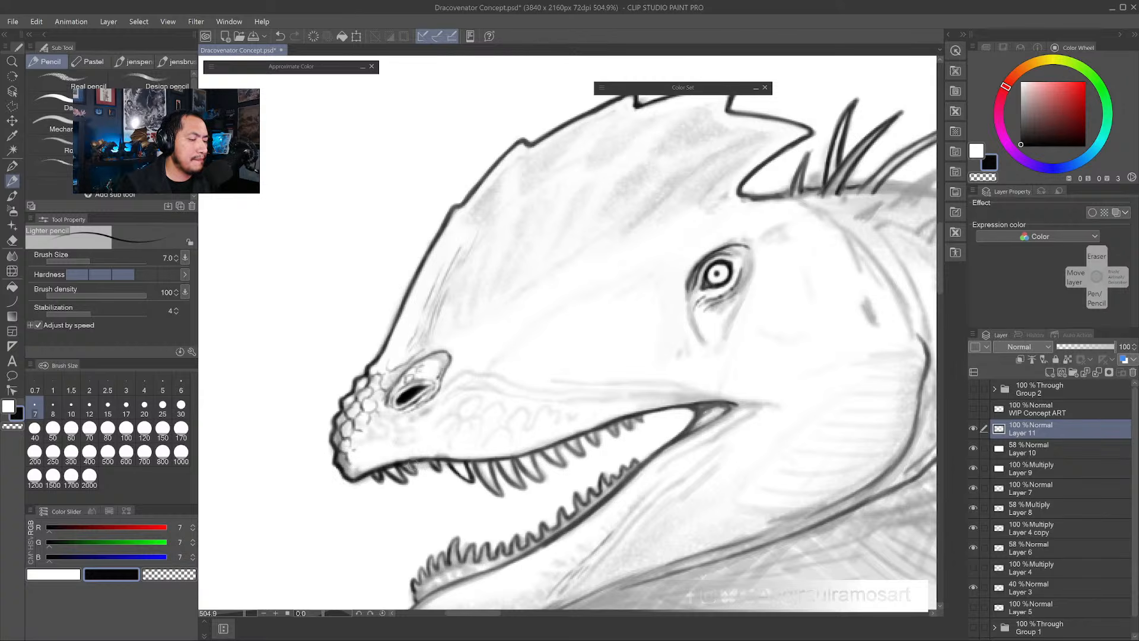
{"action": "left_click_drag", "start_coordinate": [419, 464], "coordinate": [414, 474]}
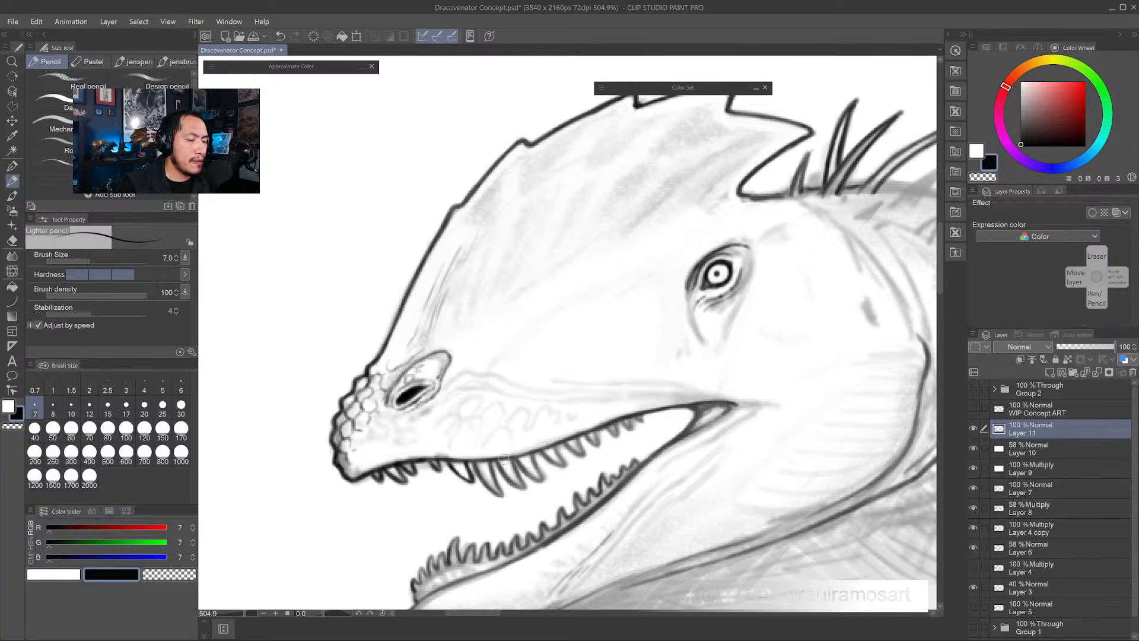
{"action": "mouse_move", "coordinate": [506, 458]}
{"action": "left_mouse_down"}
{"action": "mouse_move", "coordinate": [636, 415]}
{"action": "mouse_move", "coordinate": [731, 397]}
{"action": "left_mouse_up"}
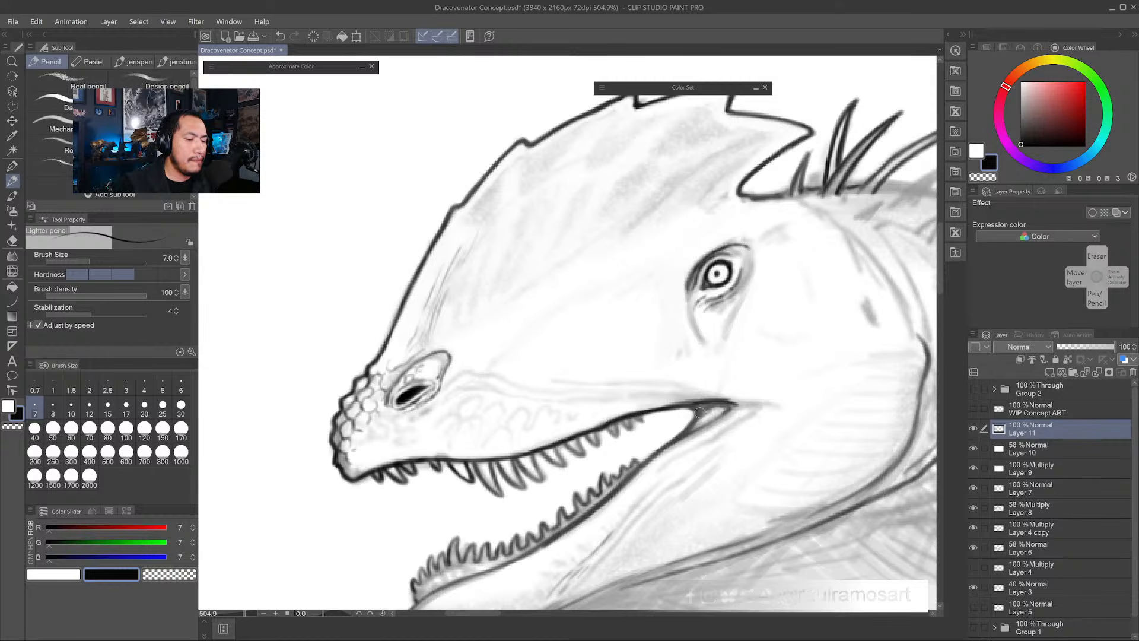
- Ink the narrow oval ear opening behind the eye in near-black and refine its rim
{"action": "mouse_move", "coordinate": [736, 469]}
{"action": "left_mouse_down"}
{"action": "mouse_move", "coordinate": [585, 438]}
{"action": "mouse_move", "coordinate": [633, 403]}
{"action": "left_mouse_up"}
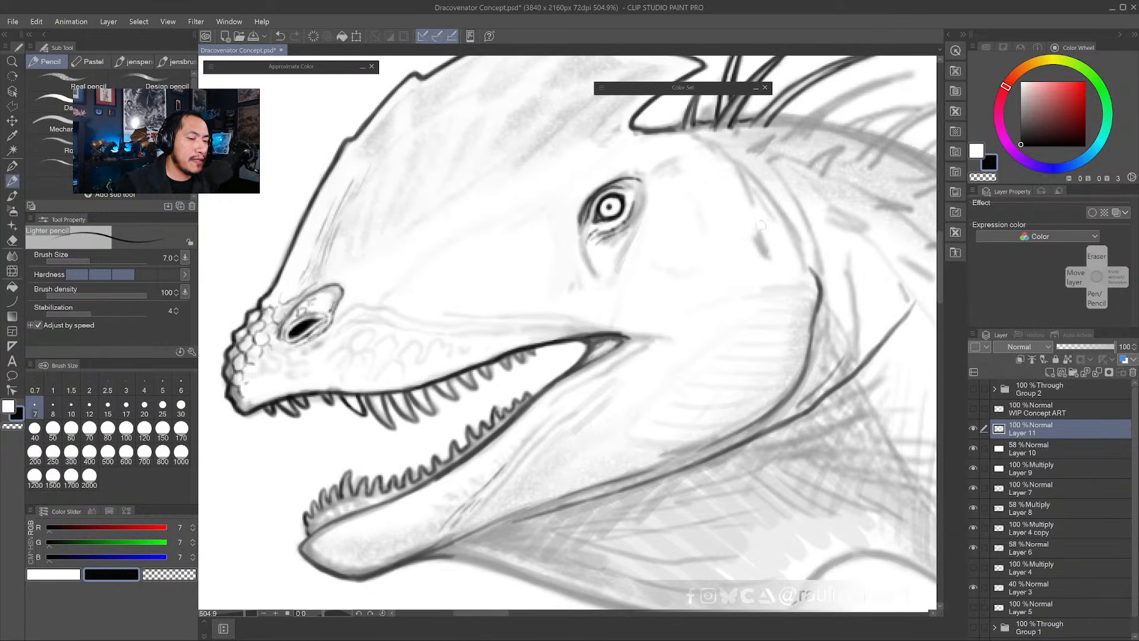
{"action": "mouse_move", "coordinate": [761, 224]}
{"action": "left_mouse_down"}
{"action": "mouse_move", "coordinate": [753, 254]}
{"action": "mouse_move", "coordinate": [770, 266]}
{"action": "mouse_move", "coordinate": [762, 233]}
{"action": "mouse_move", "coordinate": [767, 252]}
{"action": "mouse_move", "coordinate": [755, 237]}
{"action": "mouse_move", "coordinate": [757, 252]}
{"action": "mouse_move", "coordinate": [769, 244]}
{"action": "mouse_move", "coordinate": [762, 258]}
{"action": "mouse_move", "coordinate": [775, 262]}
{"action": "left_mouse_up"}
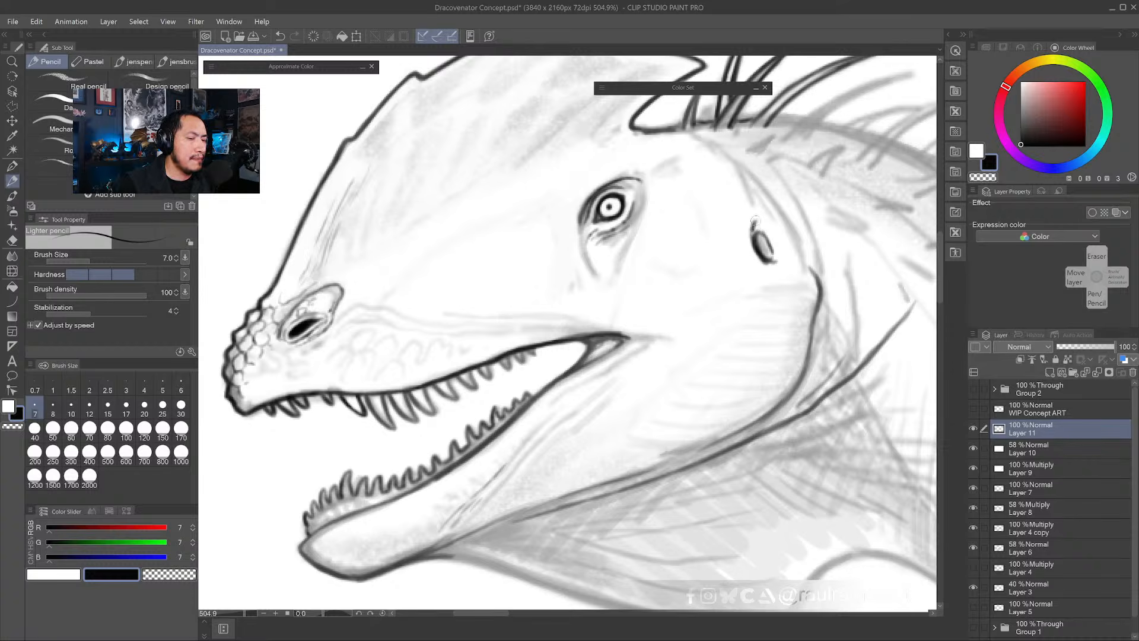
{"action": "mouse_move", "coordinate": [757, 225]}
{"action": "left_mouse_down"}
{"action": "mouse_move", "coordinate": [752, 246]}
{"action": "mouse_move", "coordinate": [771, 270]}
{"action": "mouse_move", "coordinate": [782, 245]}
{"action": "mouse_move", "coordinate": [769, 262]}
{"action": "mouse_move", "coordinate": [754, 233]}
{"action": "left_mouse_up"}
{"action": "left_click", "coordinate": [780, 250], "text": "alt"}
{"action": "left_click", "coordinate": [766, 259], "text": "alt"}
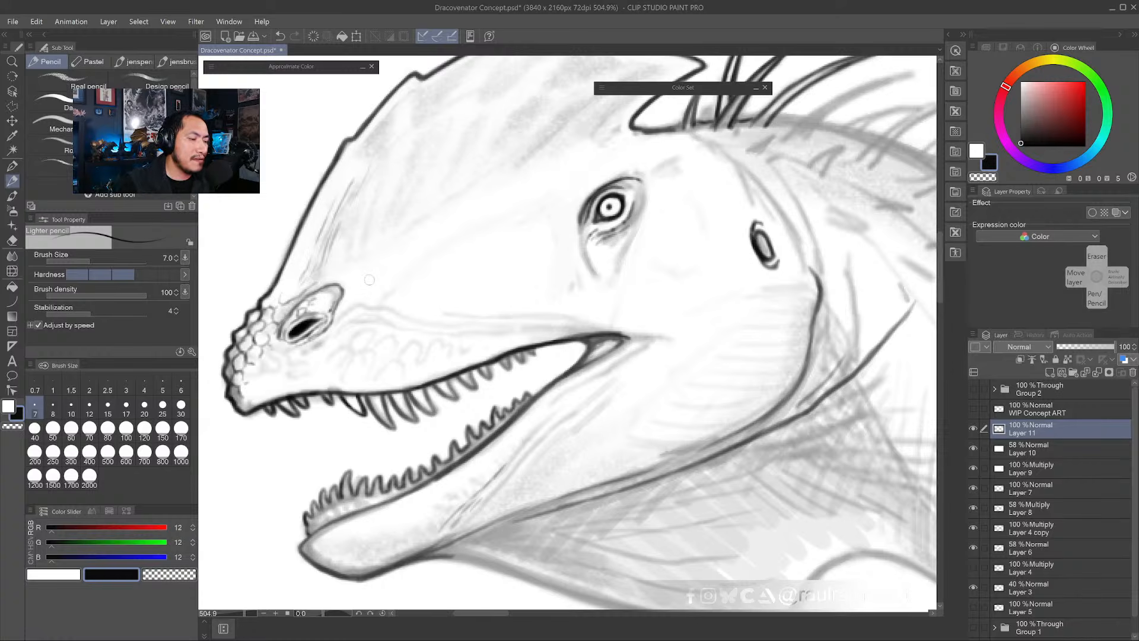
{"action": "left_click_drag", "start_coordinate": [344, 321], "coordinate": [389, 327]}
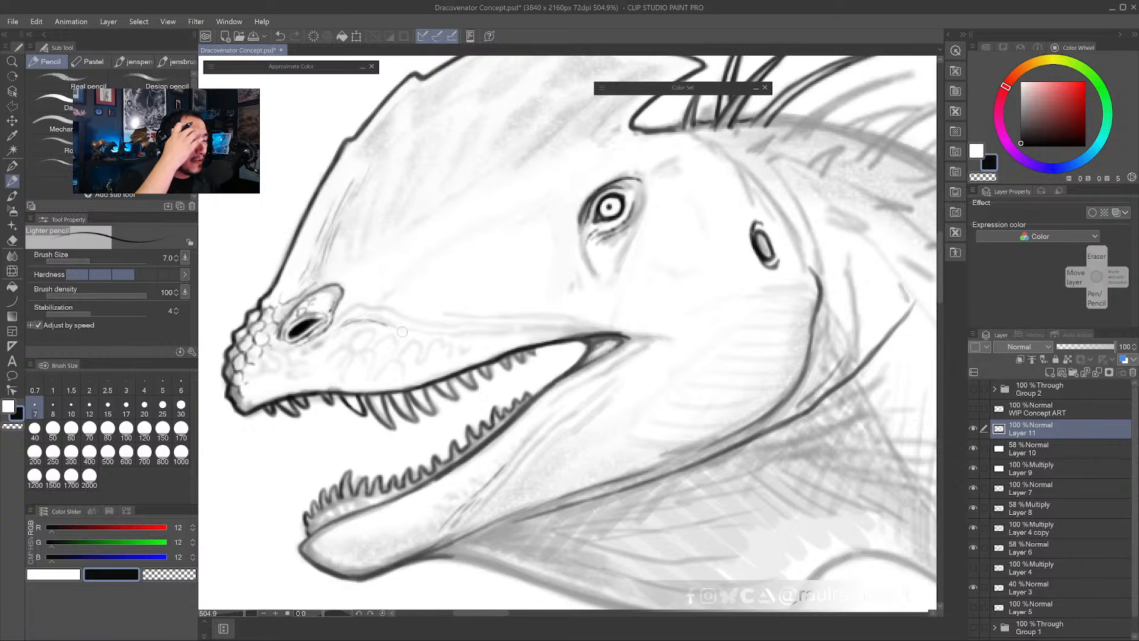
{"action": "key", "text": "ctrl+z"}
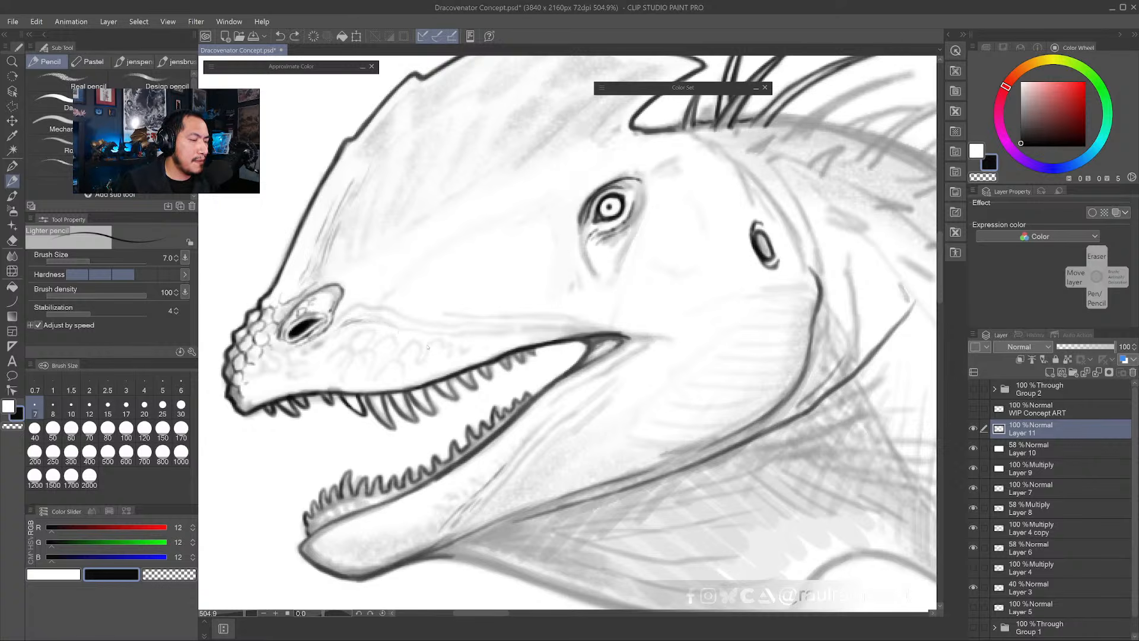
{"action": "key", "text": "ctrl+z"}
- Clean up behind the nostril with sampled white and rework the nostril's rim in sampled dark grey
{"action": "left_click", "coordinate": [367, 287], "text": "alt"}
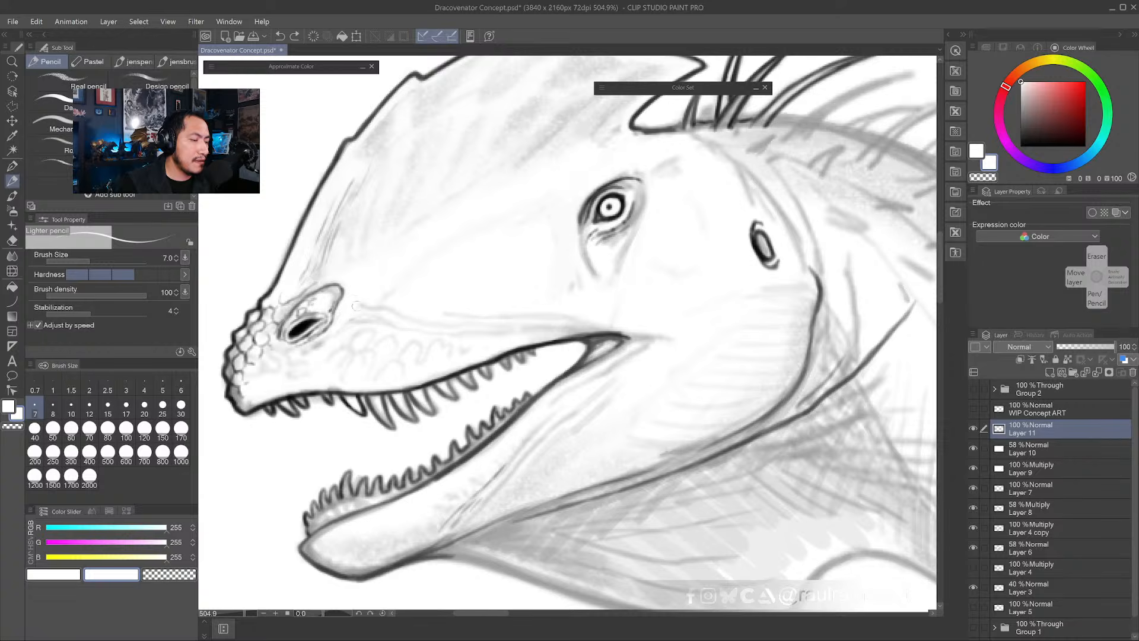
{"action": "left_click", "coordinate": [583, 343], "text": "alt"}
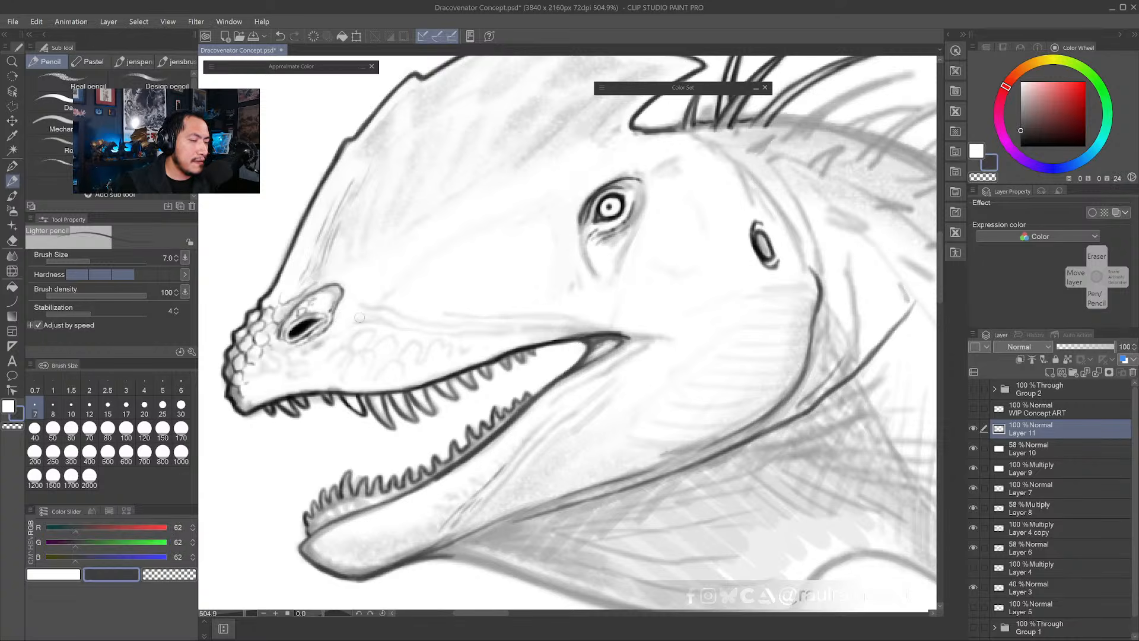
{"action": "mouse_move", "coordinate": [340, 303]}
{"action": "left_mouse_down"}
{"action": "mouse_move", "coordinate": [328, 325]}
{"action": "mouse_move", "coordinate": [278, 347]}
{"action": "mouse_move", "coordinate": [280, 328]}
{"action": "left_mouse_up"}
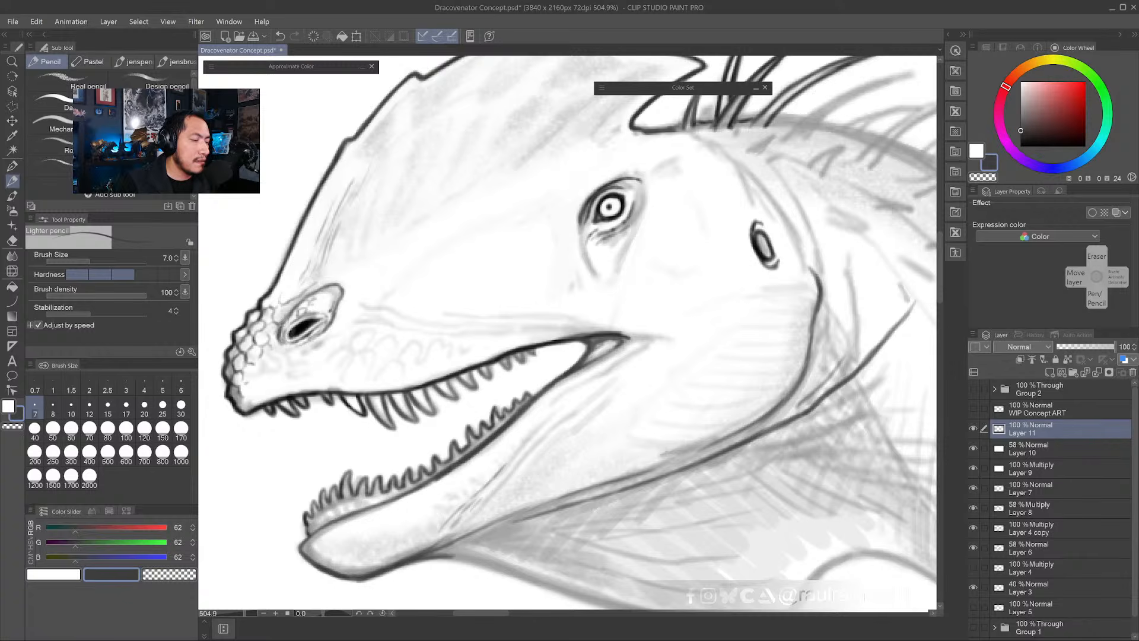
- Draw short wrinkle lines around the front of the eye socket in dark grey
{"action": "left_click_drag", "start_coordinate": [602, 311], "coordinate": [508, 319]}
{"action": "left_click_drag", "start_coordinate": [528, 264], "coordinate": [547, 271]}
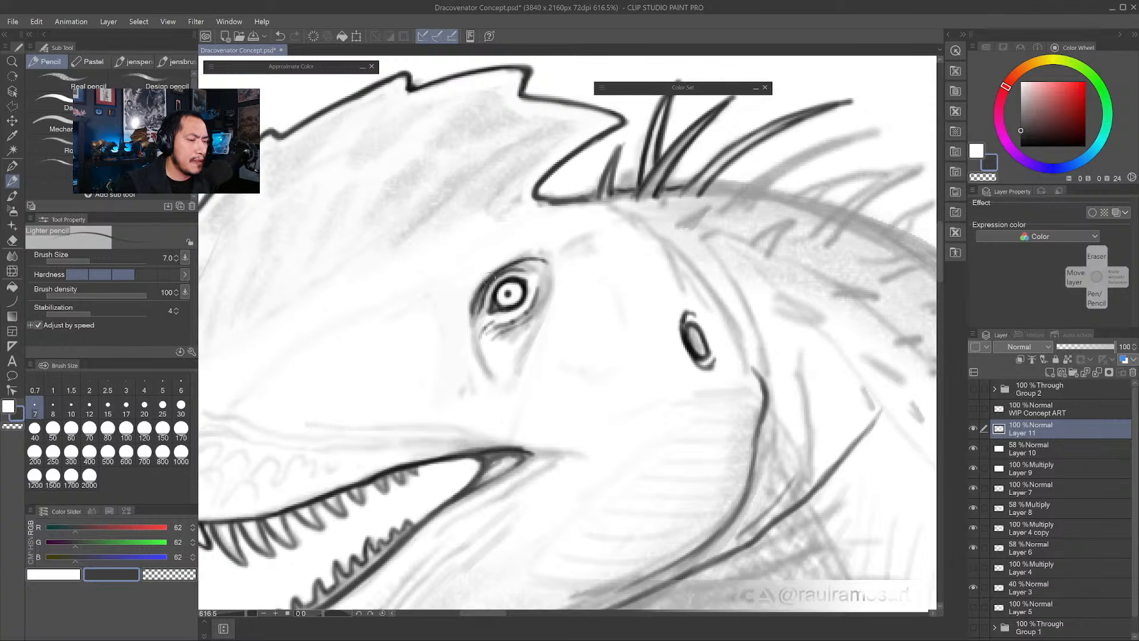
{"action": "mouse_move", "coordinate": [467, 309]}
{"action": "left_mouse_down"}
{"action": "mouse_move", "coordinate": [469, 336]}
{"action": "mouse_move", "coordinate": [456, 322]}
{"action": "mouse_move", "coordinate": [481, 273]}
{"action": "mouse_move", "coordinate": [510, 259]}
{"action": "left_mouse_up"}
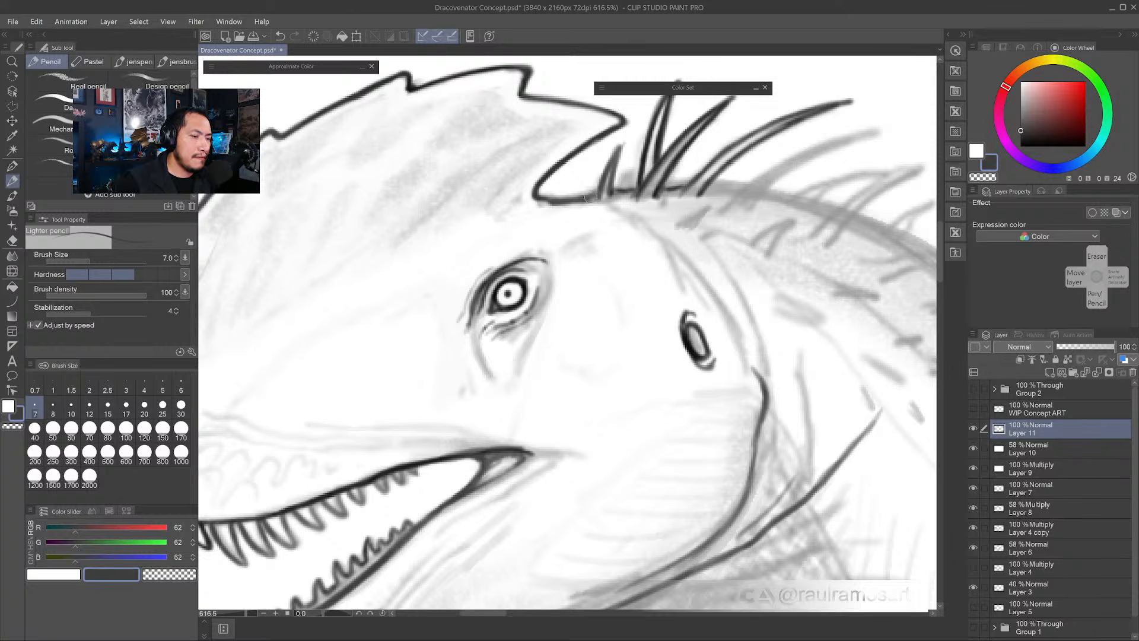
- Refine the short spike and the tall spike's base behind the crest notch with sampled white and dark grey
{"action": "left_click", "coordinate": [627, 149], "text": "alt"}
{"action": "mouse_move", "coordinate": [618, 152]}
{"action": "left_mouse_down"}
{"action": "mouse_move", "coordinate": [600, 197]}
{"action": "mouse_move", "coordinate": [618, 144]}
{"action": "mouse_move", "coordinate": [611, 187]}
{"action": "mouse_move", "coordinate": [615, 167]}
{"action": "mouse_move", "coordinate": [556, 233]}
{"action": "mouse_move", "coordinate": [553, 266]}
{"action": "mouse_move", "coordinate": [600, 164]}
{"action": "mouse_move", "coordinate": [566, 266]}
{"action": "left_mouse_up"}
{"action": "left_click", "coordinate": [598, 196], "text": "alt"}
{"action": "left_click", "coordinate": [561, 217], "text": "alt"}
{"action": "left_click", "coordinate": [595, 182], "text": "alt"}
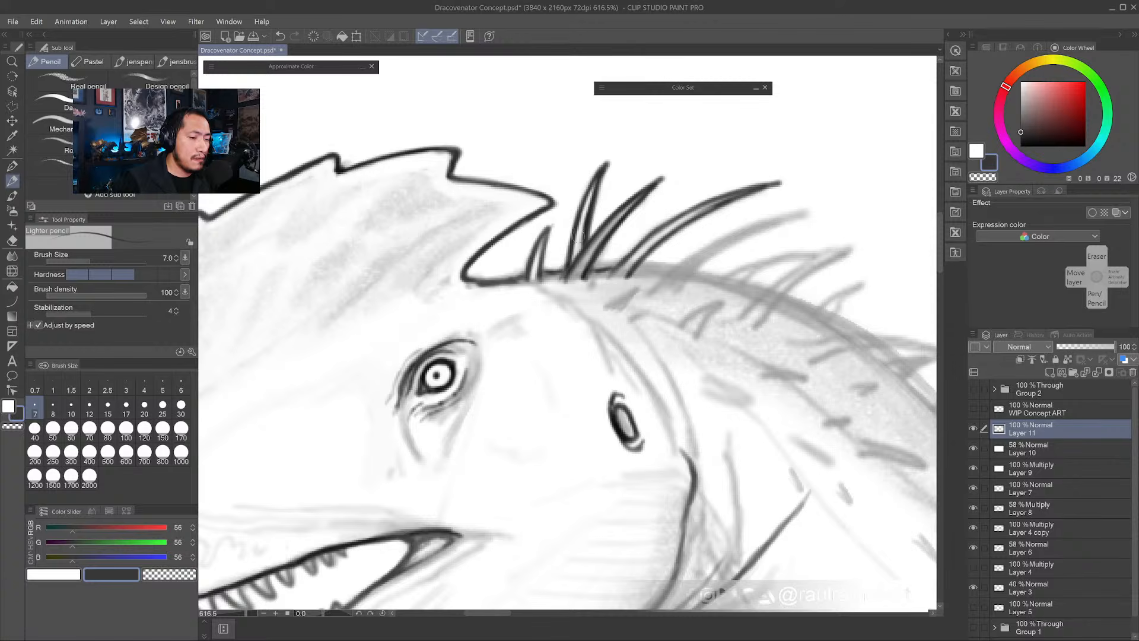
- Reshape the second tall neck spike with a longer, thinner tip and add a short spike nearer the crest notch
{"action": "left_click", "coordinate": [596, 215], "text": "alt"}
{"action": "mouse_move", "coordinate": [609, 171]}
{"action": "left_mouse_down"}
{"action": "mouse_move", "coordinate": [583, 269]}
{"action": "mouse_move", "coordinate": [677, 170]}
{"action": "mouse_move", "coordinate": [567, 275]}
{"action": "mouse_move", "coordinate": [584, 279]}
{"action": "mouse_move", "coordinate": [642, 248]}
{"action": "left_mouse_up"}
{"action": "left_click", "coordinate": [612, 181], "text": "alt"}
{"action": "left_click", "coordinate": [653, 183], "text": "alt"}
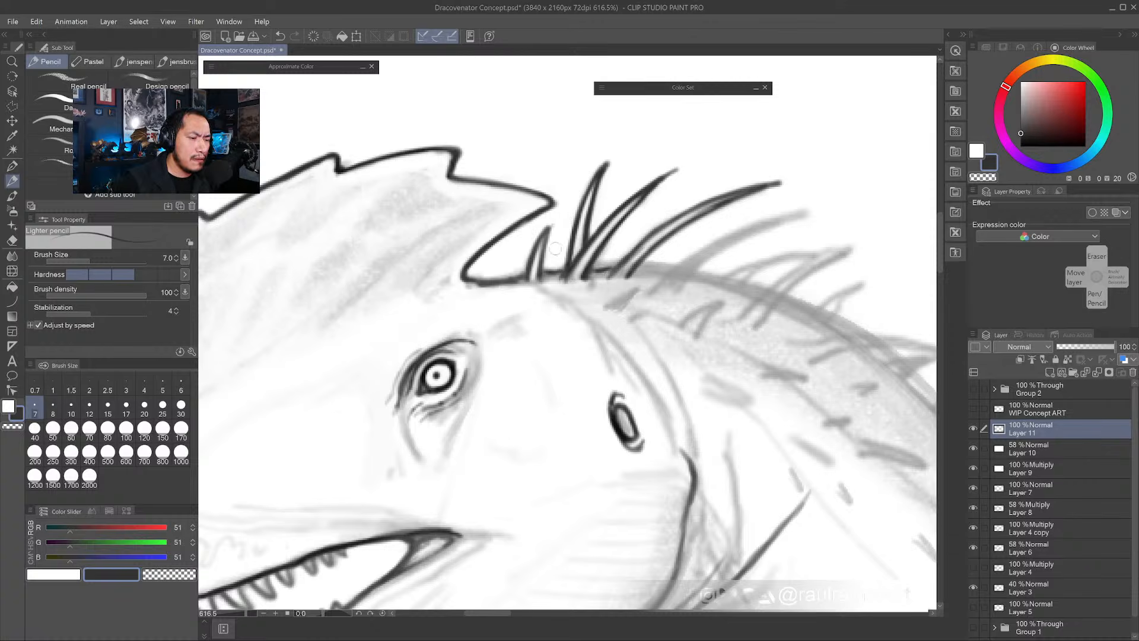
{"action": "mouse_move", "coordinate": [514, 277]}
{"action": "left_mouse_down"}
{"action": "mouse_move", "coordinate": [529, 233]}
{"action": "mouse_move", "coordinate": [517, 279]}
{"action": "left_mouse_up"}
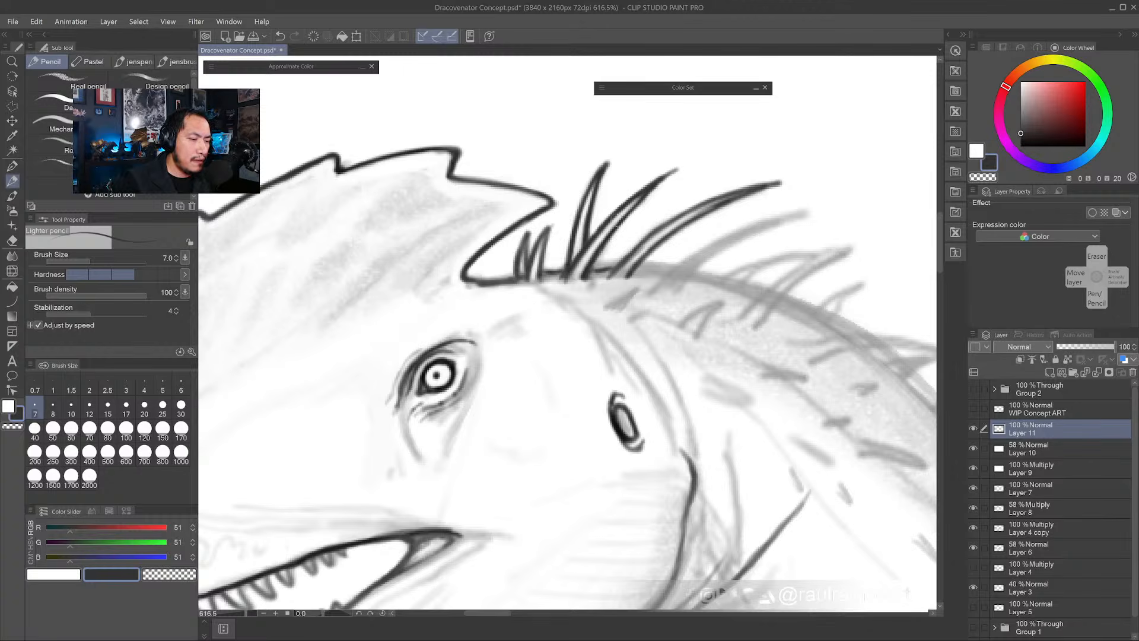
- Draw a longer spike rising from the base of the second tall neck spike past its tip in sampled dark grey
{"action": "mouse_move", "coordinate": [652, 219]}
{"action": "left_mouse_down"}
{"action": "mouse_move", "coordinate": [611, 251]}
{"action": "mouse_move", "coordinate": [638, 201]}
{"action": "left_mouse_up"}
{"action": "left_click", "coordinate": [606, 228], "text": "alt"}
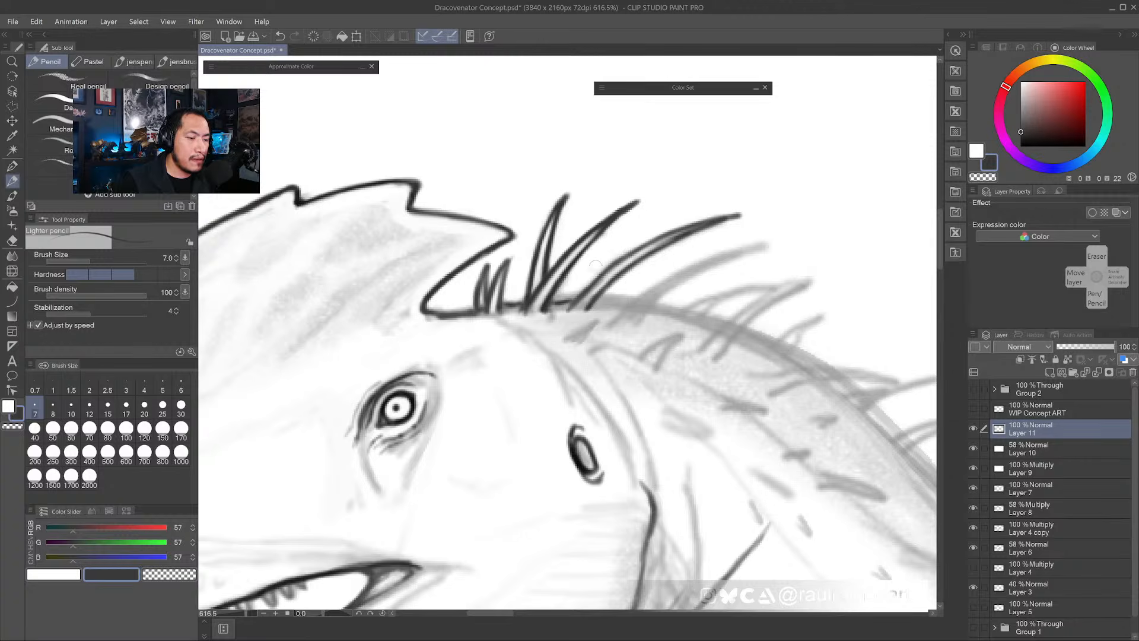
{"action": "mouse_move", "coordinate": [589, 281]}
{"action": "left_mouse_down"}
{"action": "mouse_move", "coordinate": [661, 177]}
{"action": "mouse_move", "coordinate": [623, 207]}
{"action": "mouse_move", "coordinate": [562, 300]}
{"action": "mouse_move", "coordinate": [605, 228]}
{"action": "left_mouse_up"}
{"action": "mouse_move", "coordinate": [586, 285]}
{"action": "left_mouse_down"}
{"action": "mouse_move", "coordinate": [624, 217]}
{"action": "mouse_move", "coordinate": [675, 167]}
{"action": "mouse_move", "coordinate": [629, 202]}
{"action": "mouse_move", "coordinate": [557, 301]}
{"action": "mouse_move", "coordinate": [603, 234]}
{"action": "left_mouse_up"}
{"action": "left_click", "coordinate": [598, 247], "text": "alt"}
{"action": "left_click", "coordinate": [579, 274], "text": "alt"}
{"action": "left_click", "coordinate": [606, 227], "text": "alt"}
{"action": "left_click", "coordinate": [559, 284], "text": "alt"}
{"action": "left_click", "coordinate": [590, 259], "text": "alt"}
- Refine the new long spike's edges and tip with sampled white and sampled greys
{"action": "left_click", "coordinate": [643, 201], "text": "alt"}
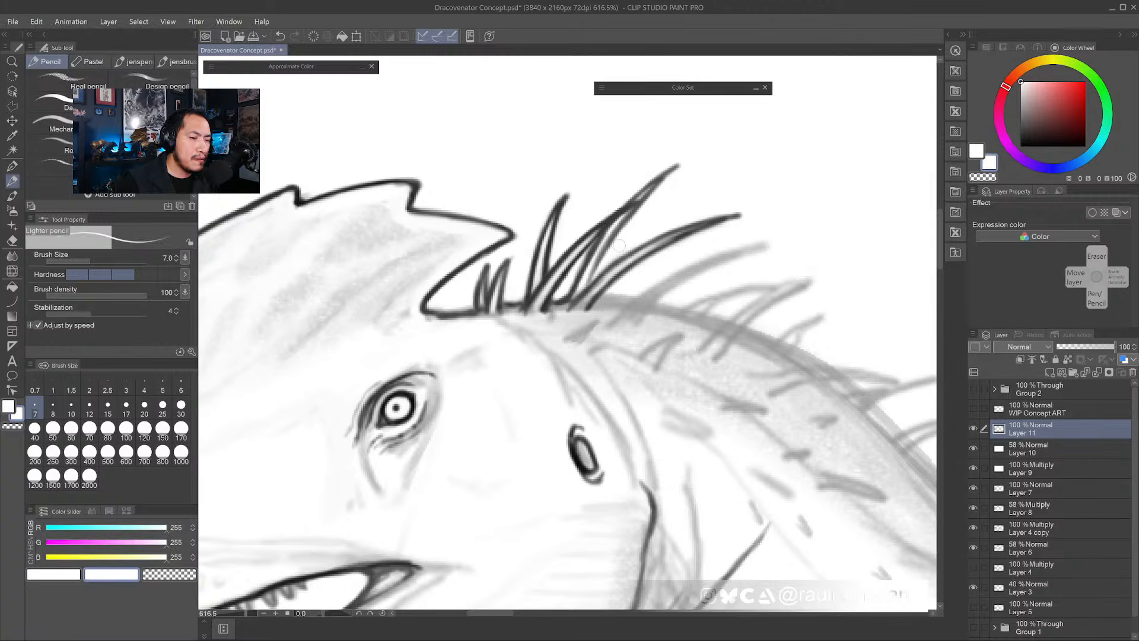
{"action": "left_click", "coordinate": [671, 172], "text": "alt"}
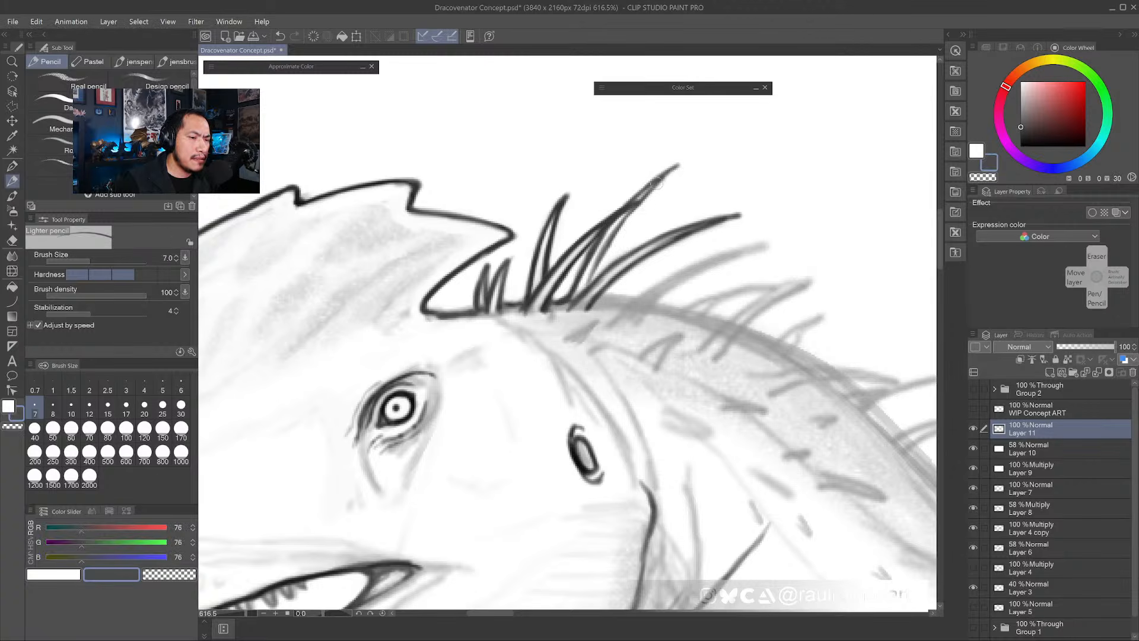
{"action": "left_click", "coordinate": [600, 255], "text": "alt"}
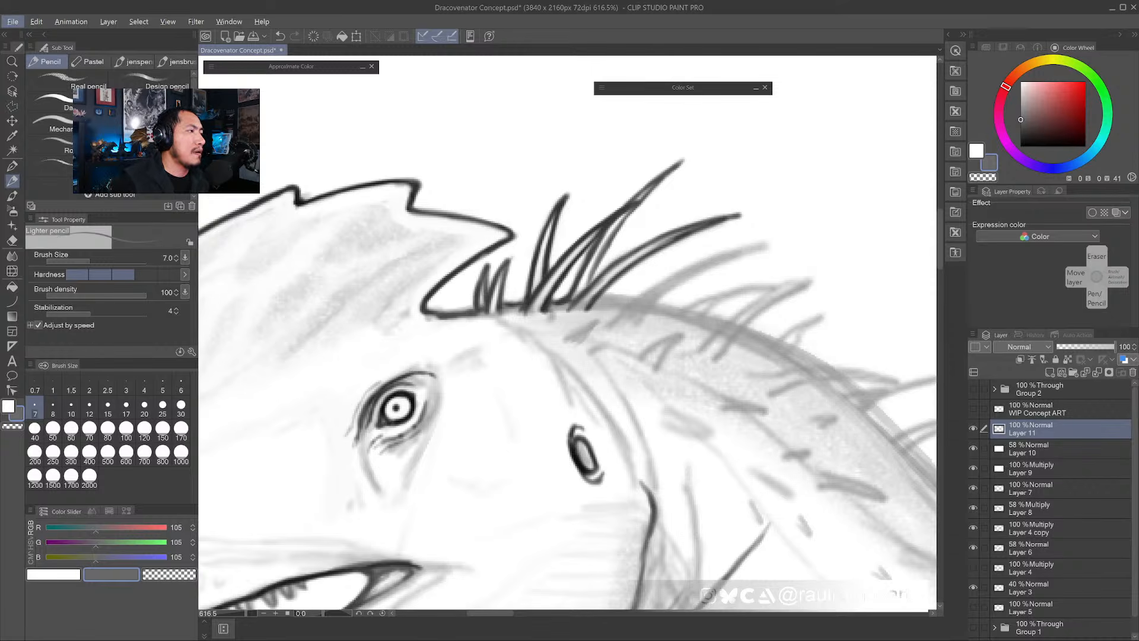
- Switch to the browser, examine both photos of the dinosaur head sculpt in the X post, and close the browser
{"action": "key", "text": "alt+Tab"}
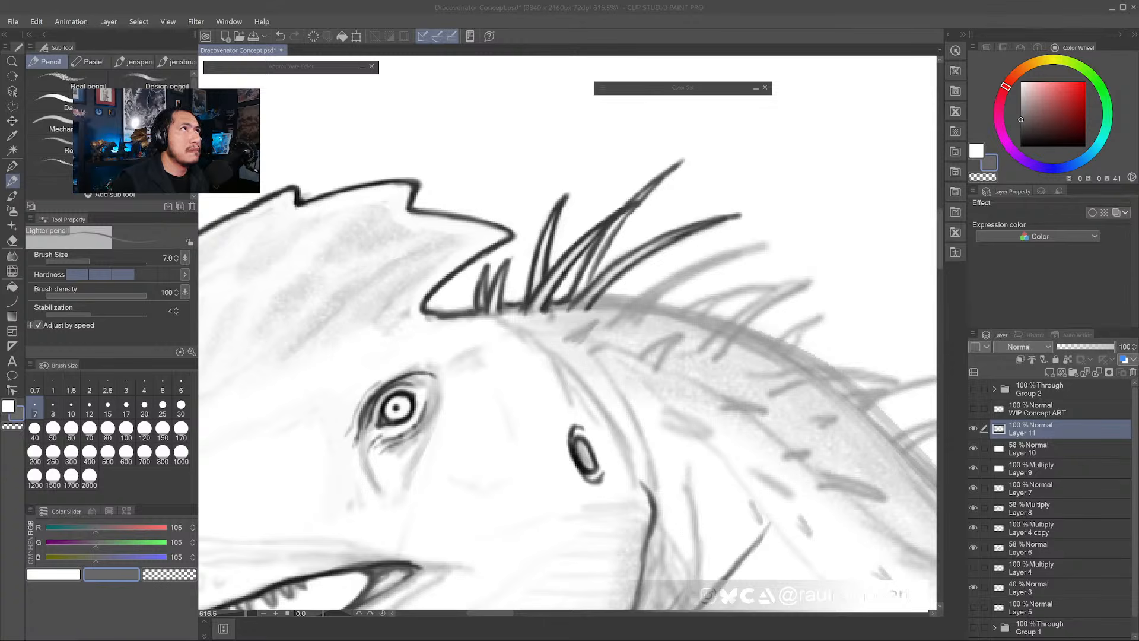
{"action": "mouse_move", "coordinate": [373, 1]}
{"action": "left_mouse_down"}
{"action": "mouse_move", "coordinate": [585, 7]}
{"action": "mouse_move", "coordinate": [493, 59]}
{"action": "mouse_move", "coordinate": [373, 7]}
{"action": "left_mouse_up"}
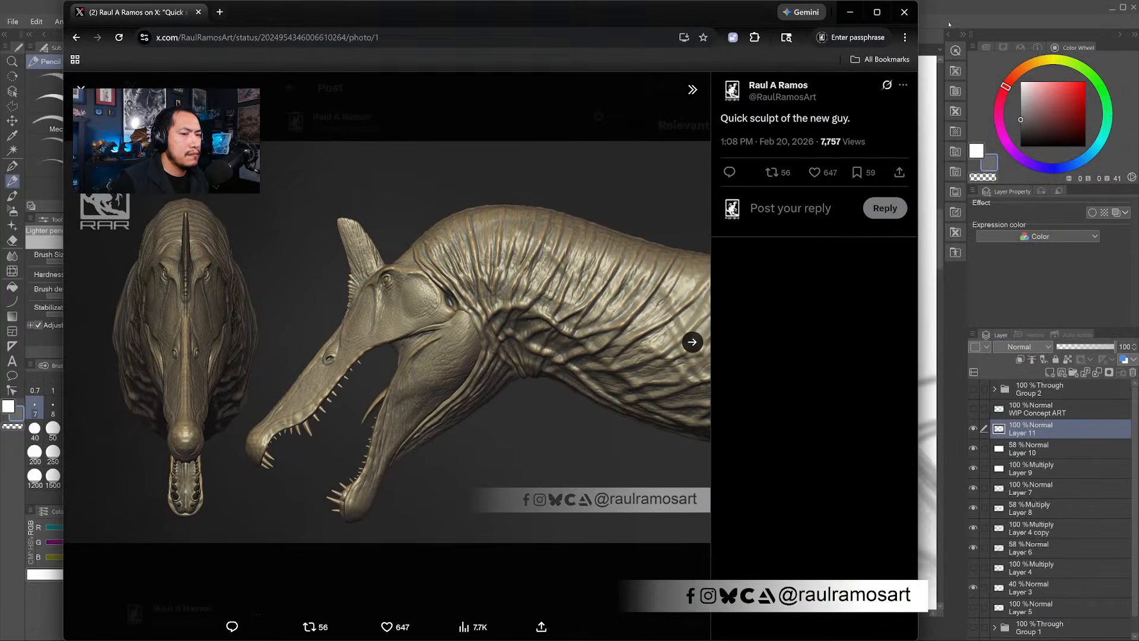
{"action": "left_click", "coordinate": [877, 12]}
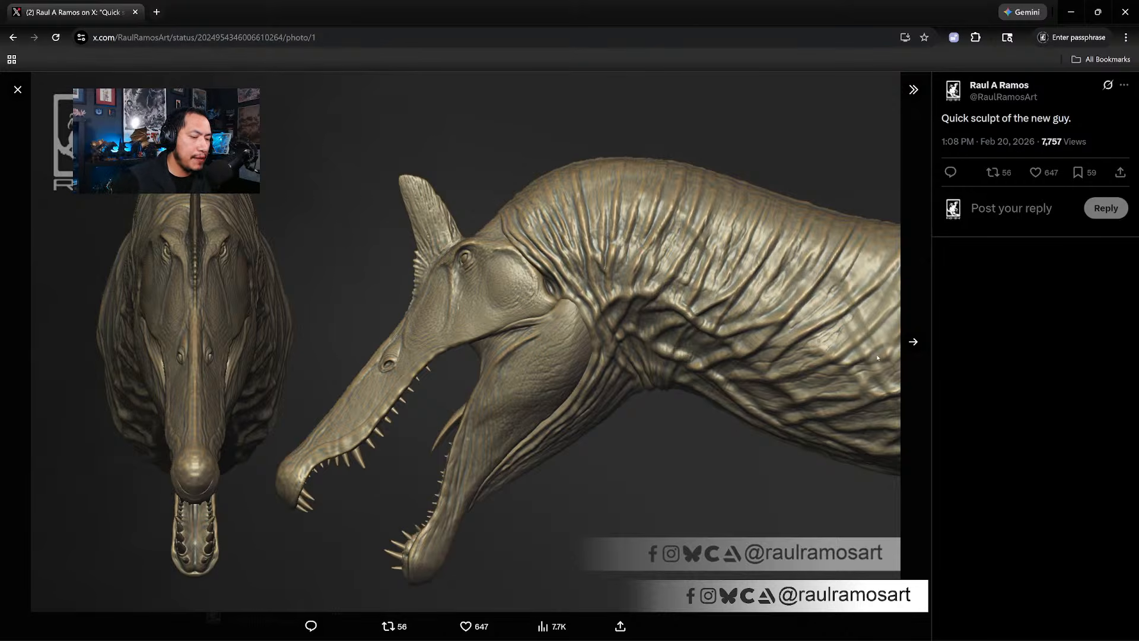
{"action": "left_click", "coordinate": [913, 343]}
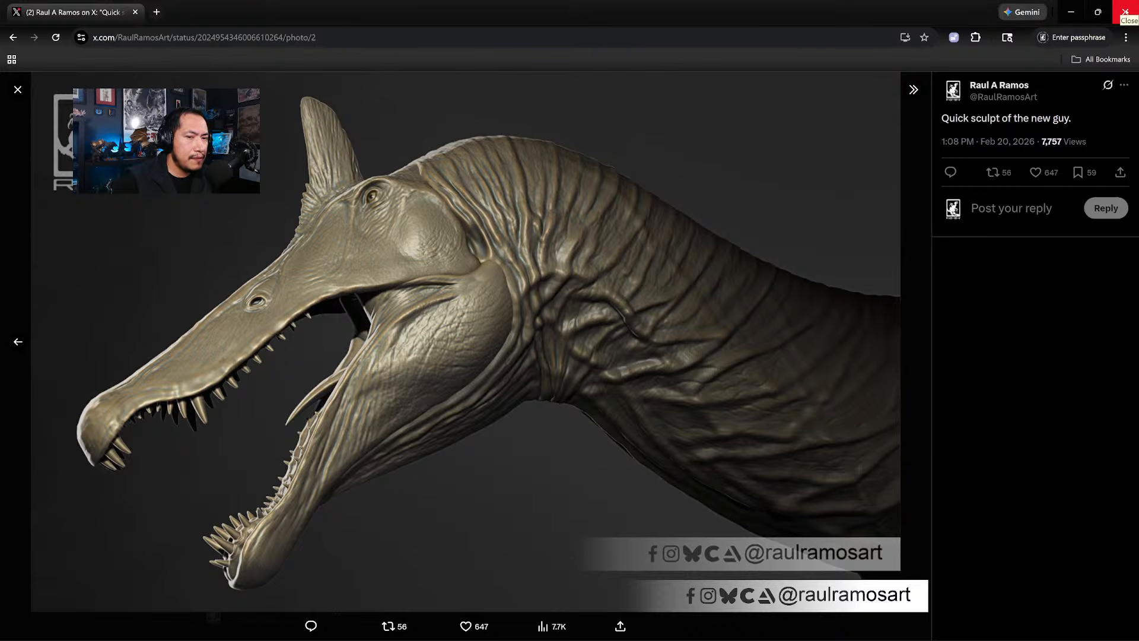
{"action": "left_click", "coordinate": [1126, 12]}
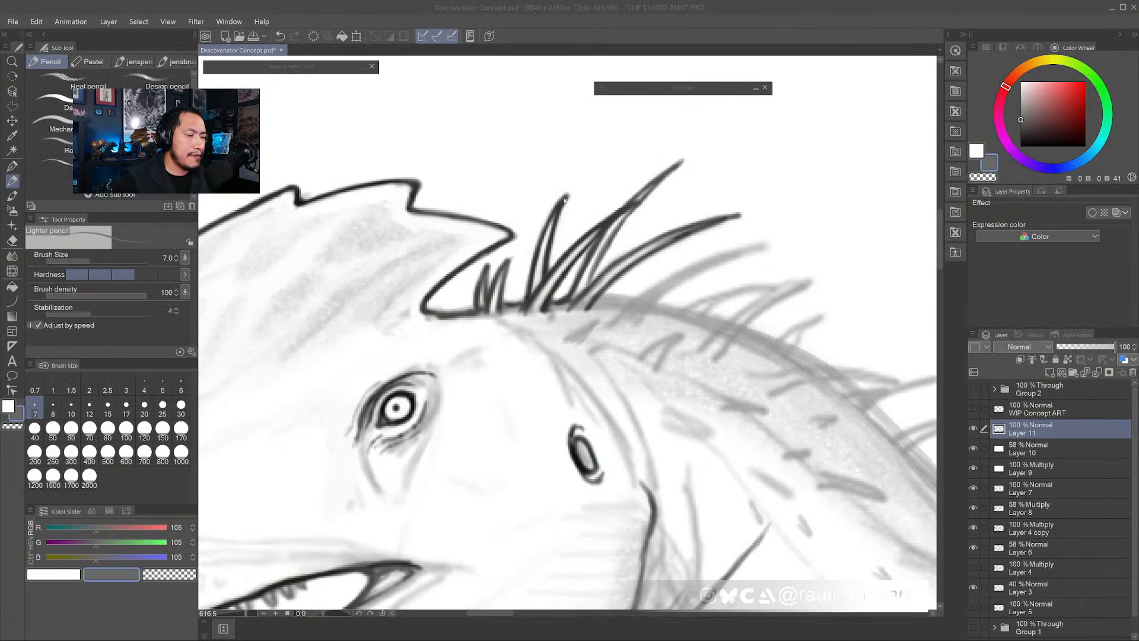
- Darken the new long spike's outline in black with the pencil, from its tip down to the base
{"action": "left_click", "coordinate": [565, 201]}
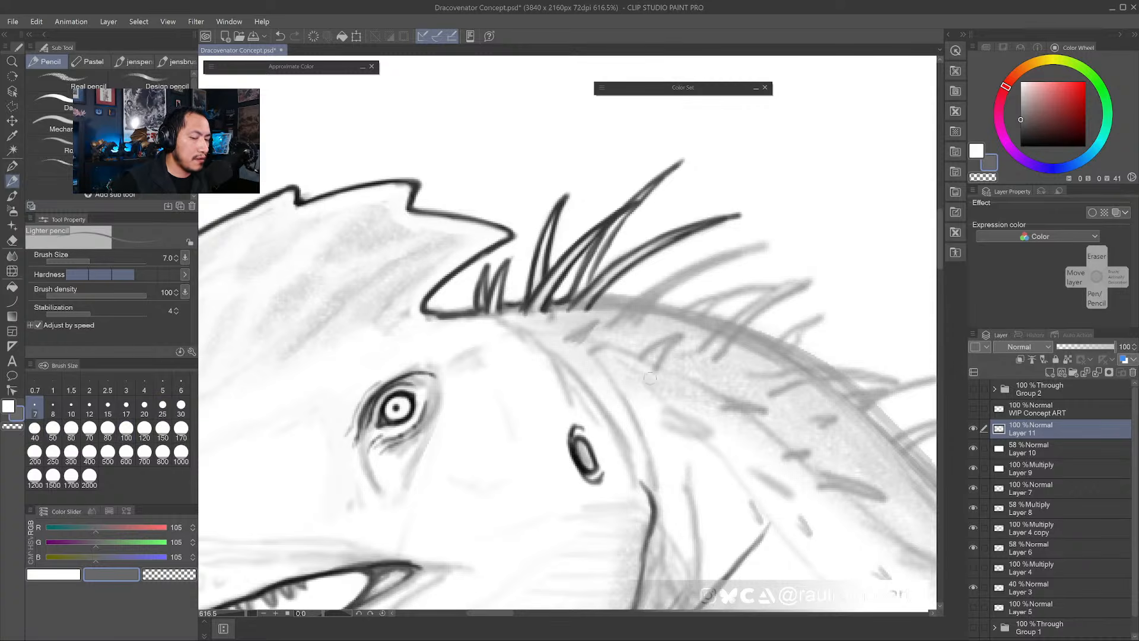
{"action": "left_click", "coordinate": [8, 406]}
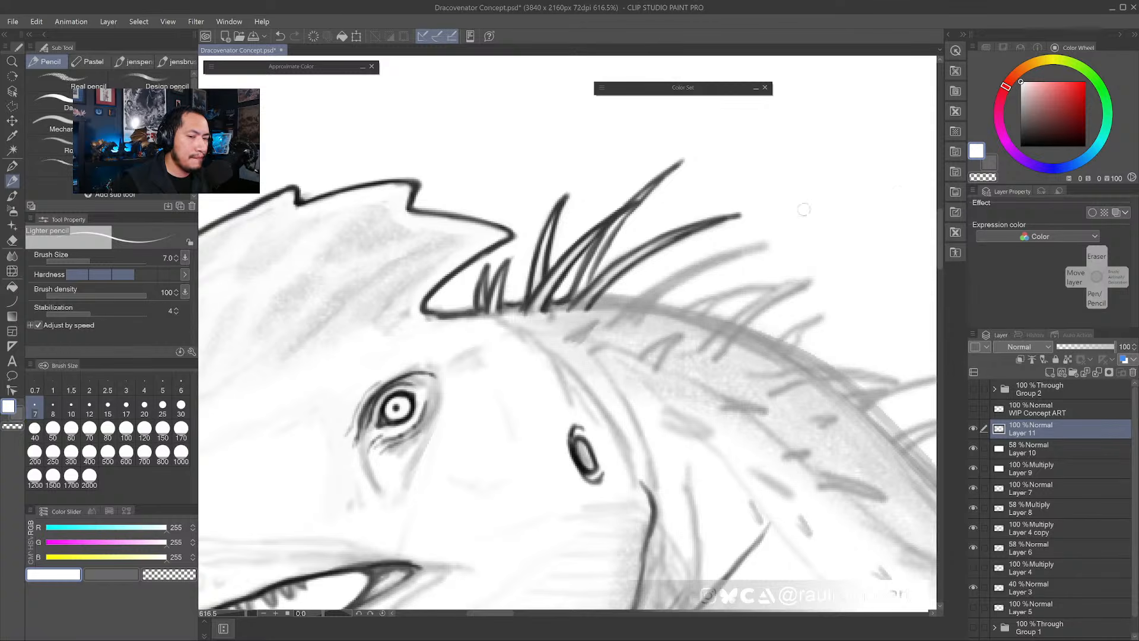
{"action": "left_click_drag", "start_coordinate": [1025, 134], "coordinate": [1015, 146]}
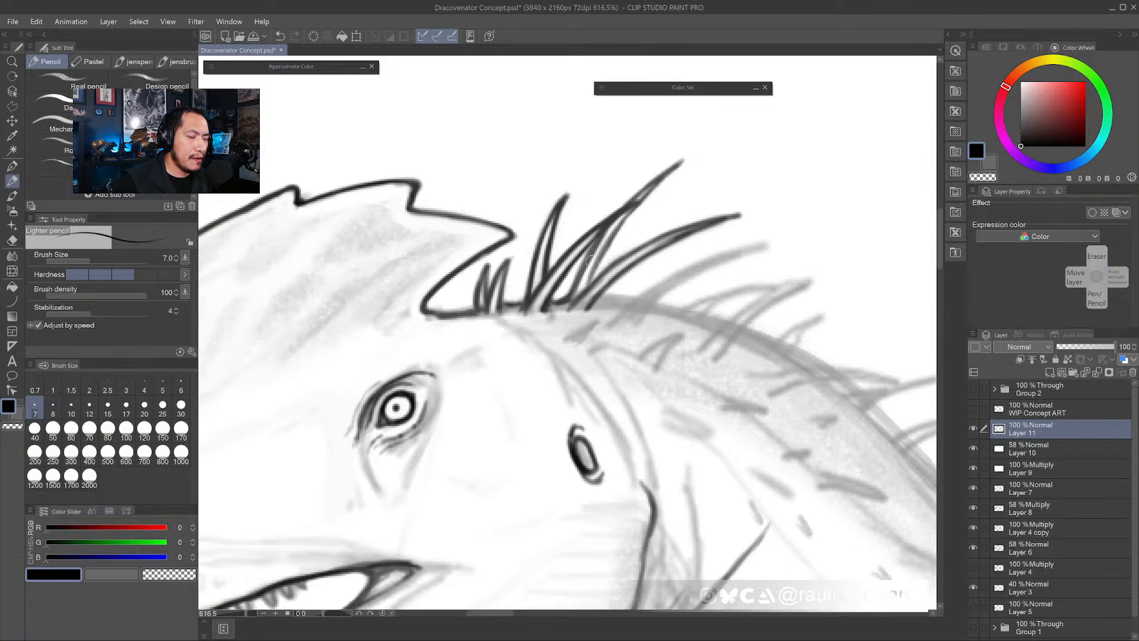
{"action": "mouse_move", "coordinate": [618, 234]}
{"action": "left_mouse_down"}
{"action": "mouse_move", "coordinate": [593, 281]}
{"action": "mouse_move", "coordinate": [639, 201]}
{"action": "mouse_move", "coordinate": [682, 160]}
{"action": "left_mouse_up"}
{"action": "left_click_drag", "start_coordinate": [633, 198], "coordinate": [566, 302]}
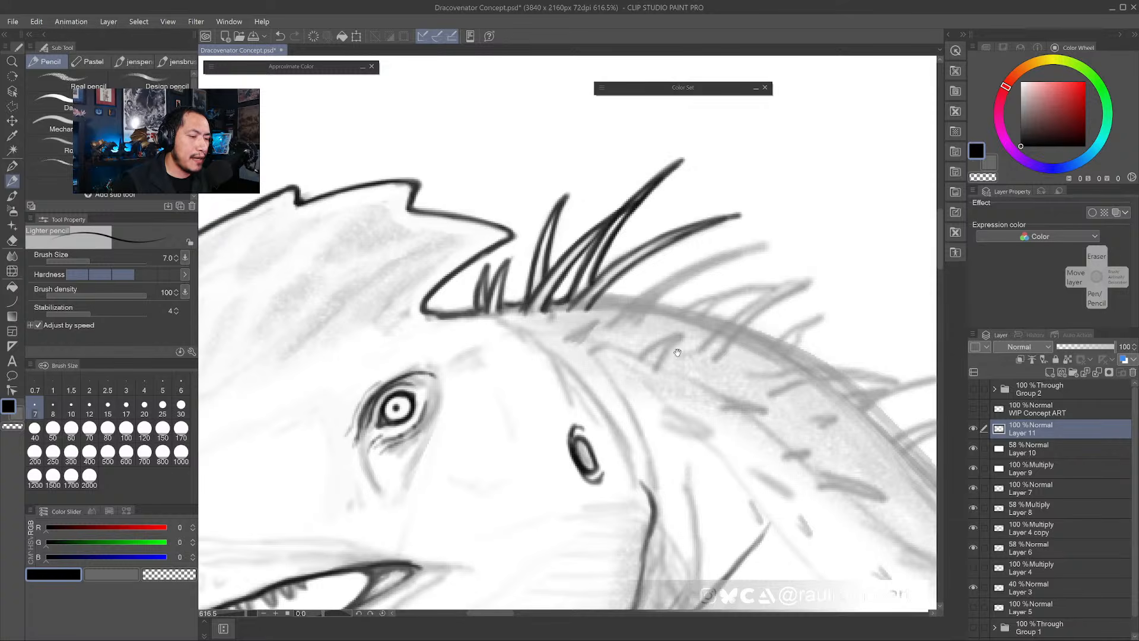
- Draw several long diagonal skin-fold lines in black on the neck, just behind the jaw
{"action": "left_click_drag", "start_coordinate": [679, 350], "coordinate": [607, 297]}
{"action": "mouse_move", "coordinate": [445, 272]}
{"action": "left_mouse_down"}
{"action": "mouse_move", "coordinate": [489, 256]}
{"action": "mouse_move", "coordinate": [467, 279]}
{"action": "mouse_move", "coordinate": [454, 275]}
{"action": "mouse_move", "coordinate": [483, 260]}
{"action": "mouse_move", "coordinate": [462, 283]}
{"action": "mouse_move", "coordinate": [428, 256]}
{"action": "mouse_move", "coordinate": [440, 206]}
{"action": "mouse_move", "coordinate": [410, 227]}
{"action": "mouse_move", "coordinate": [500, 259]}
{"action": "mouse_move", "coordinate": [536, 232]}
{"action": "mouse_move", "coordinate": [527, 205]}
{"action": "left_mouse_up"}
{"action": "scroll", "coordinate": [415, 262], "scroll_direction": "down", "scroll_amount": 5}
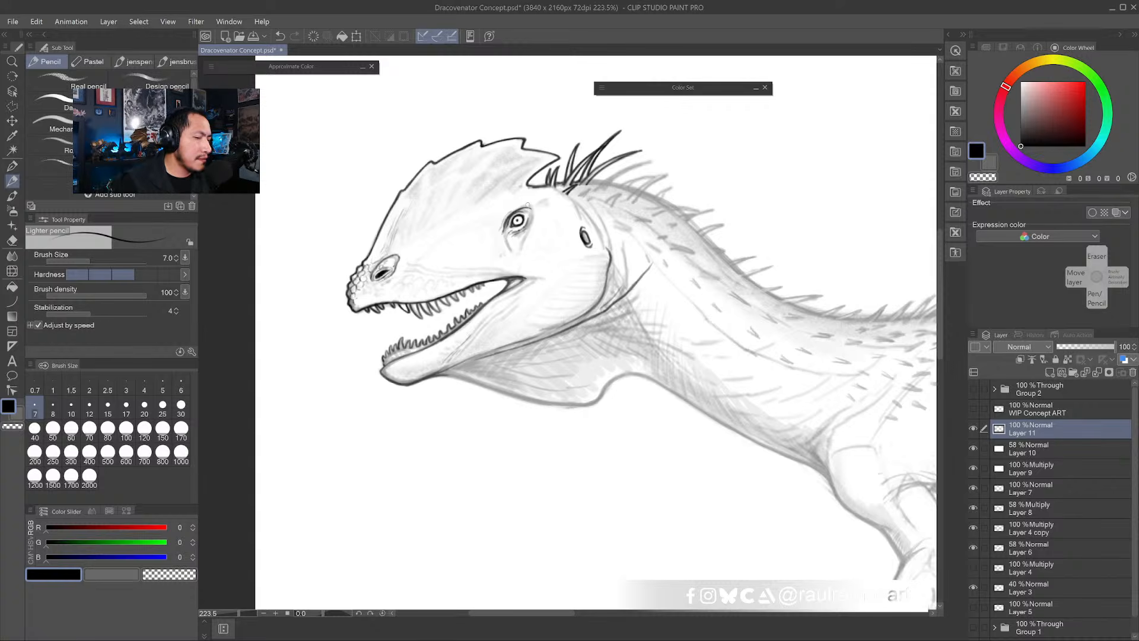
{"action": "scroll", "coordinate": [531, 286], "scroll_direction": "up", "scroll_amount": 3}
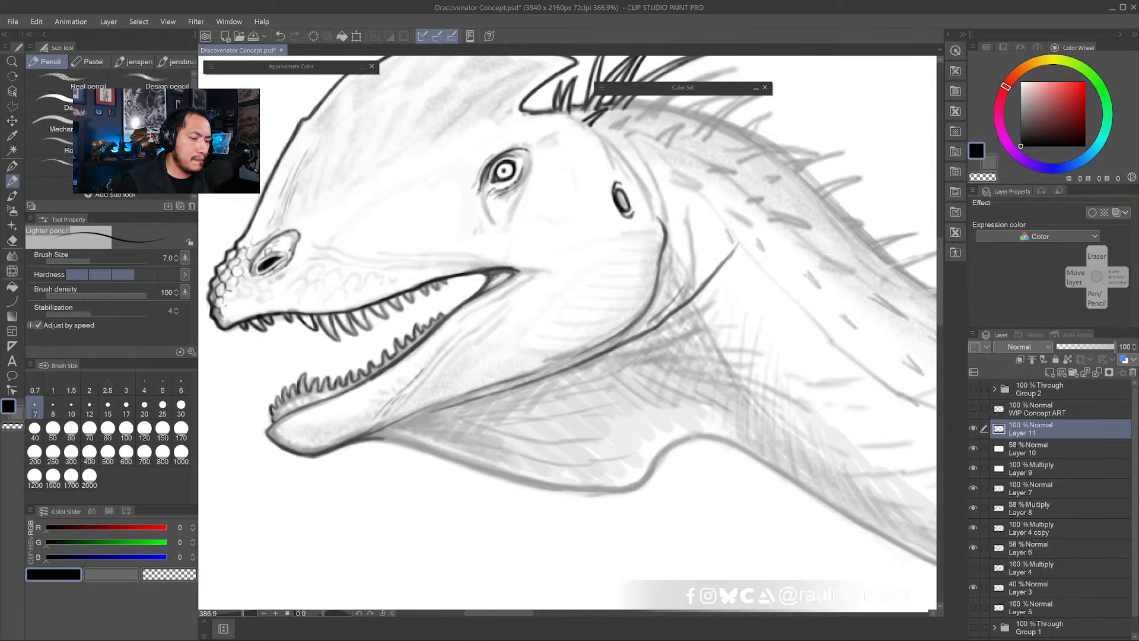
{"action": "mouse_move", "coordinate": [593, 367]}
{"action": "left_mouse_down"}
{"action": "mouse_move", "coordinate": [764, 301]}
{"action": "mouse_move", "coordinate": [668, 334]}
{"action": "mouse_move", "coordinate": [731, 295]}
{"action": "mouse_move", "coordinate": [752, 253]}
{"action": "mouse_move", "coordinate": [708, 297]}
{"action": "mouse_move", "coordinate": [757, 267]}
{"action": "left_mouse_up"}
{"action": "left_click_drag", "start_coordinate": [700, 216], "coordinate": [663, 300]}
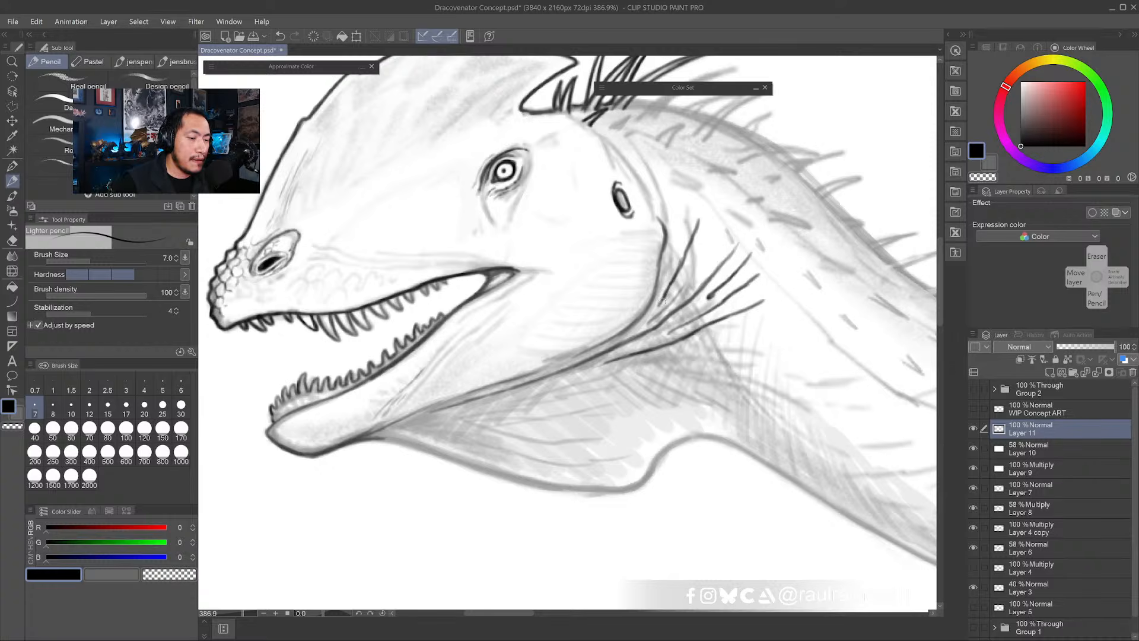
{"action": "left_click_drag", "start_coordinate": [698, 228], "coordinate": [709, 190]}
{"action": "left_click_drag", "start_coordinate": [693, 206], "coordinate": [670, 262]}
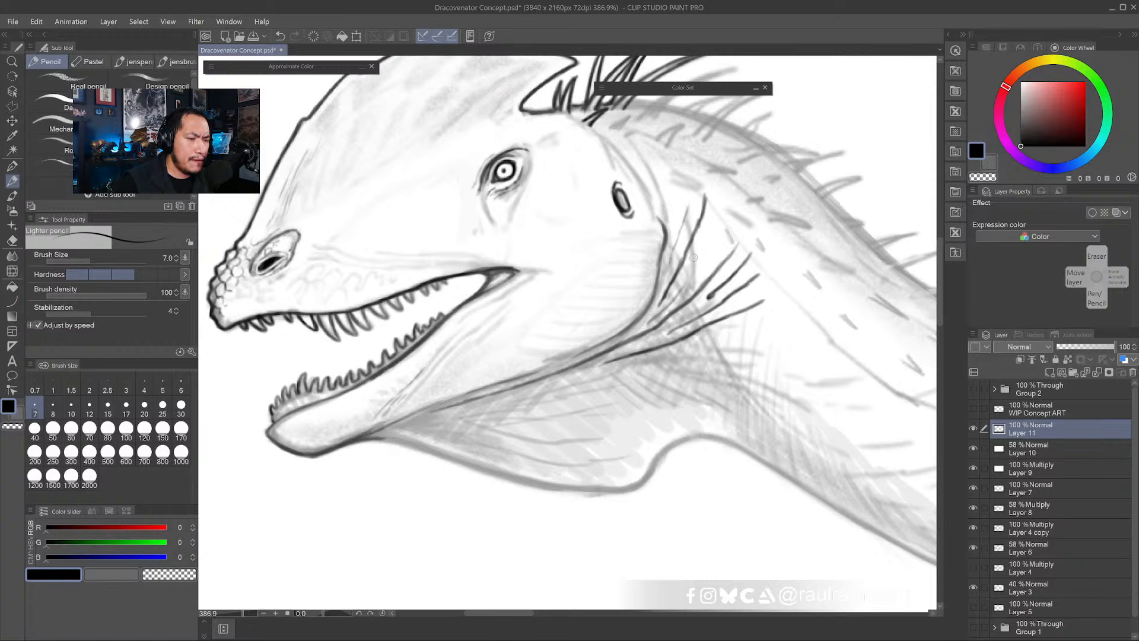
- Trim the tip of the uppermost neck fold with sampled white and extend the folds toward the jaw in sampled dark grey
{"action": "left_click", "coordinate": [709, 190], "text": "alt"}
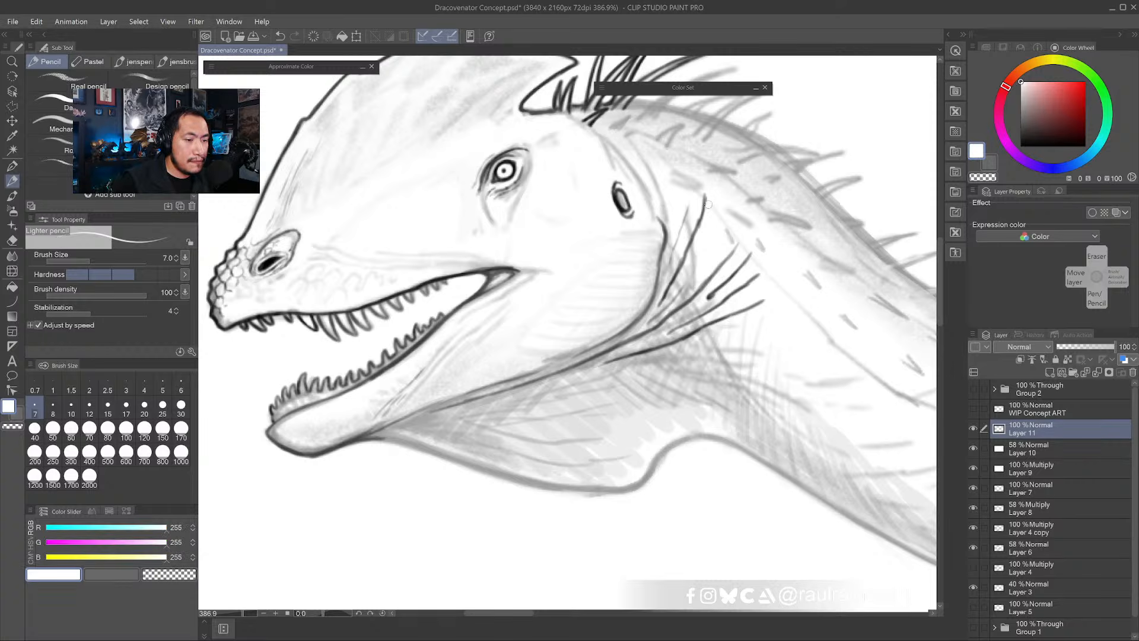
{"action": "mouse_move", "coordinate": [708, 203]}
{"action": "left_mouse_down"}
{"action": "mouse_move", "coordinate": [703, 223]}
{"action": "mouse_move", "coordinate": [706, 194]}
{"action": "mouse_move", "coordinate": [682, 244]}
{"action": "left_mouse_up"}
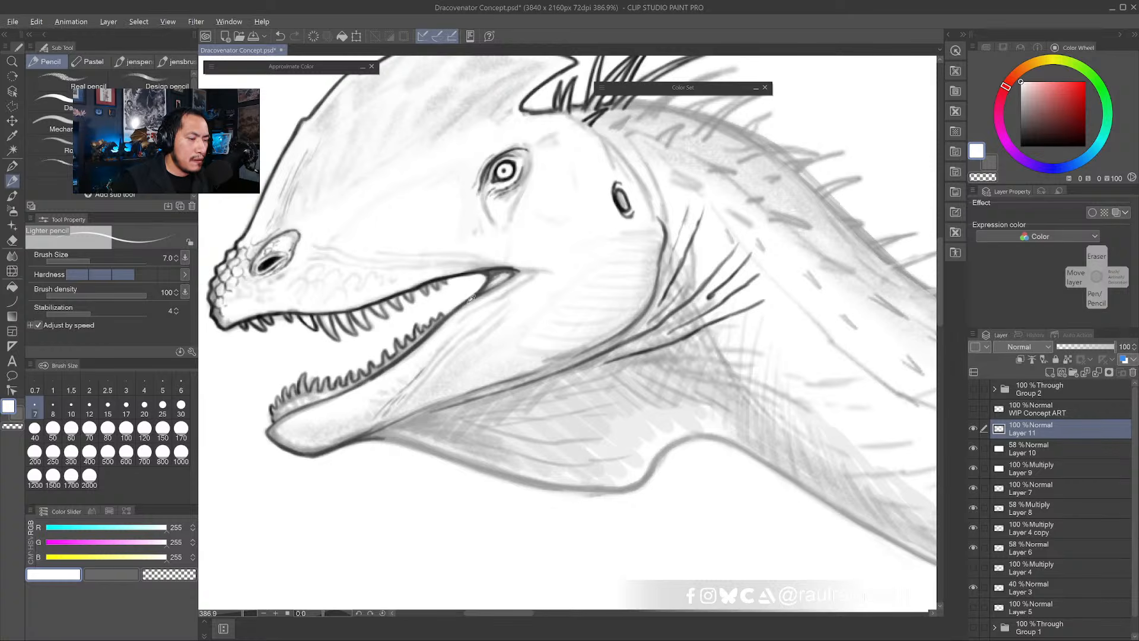
{"action": "left_click", "coordinate": [493, 274], "text": "alt"}
{"action": "left_click_drag", "start_coordinate": [674, 281], "coordinate": [650, 312]}
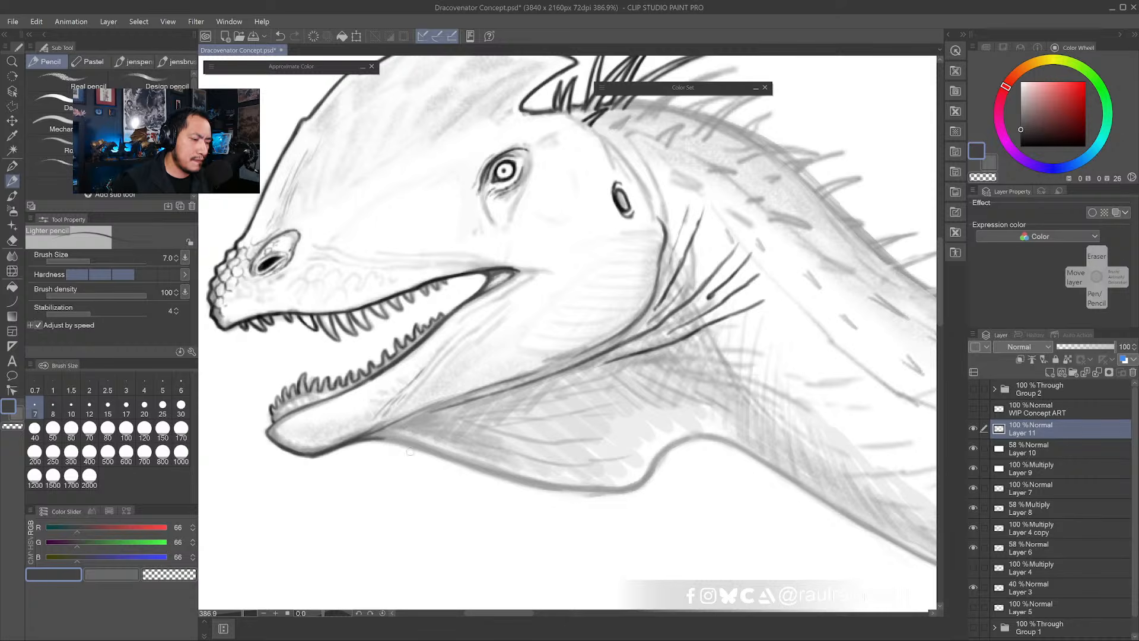
- Ink the lower outline of the throat pouch in dark grey, from under the chin backward
{"action": "mouse_move", "coordinate": [366, 439]}
{"action": "left_mouse_down"}
{"action": "mouse_move", "coordinate": [554, 487]}
{"action": "mouse_move", "coordinate": [505, 478]}
{"action": "mouse_move", "coordinate": [602, 489]}
{"action": "mouse_move", "coordinate": [565, 493]}
{"action": "left_mouse_up"}
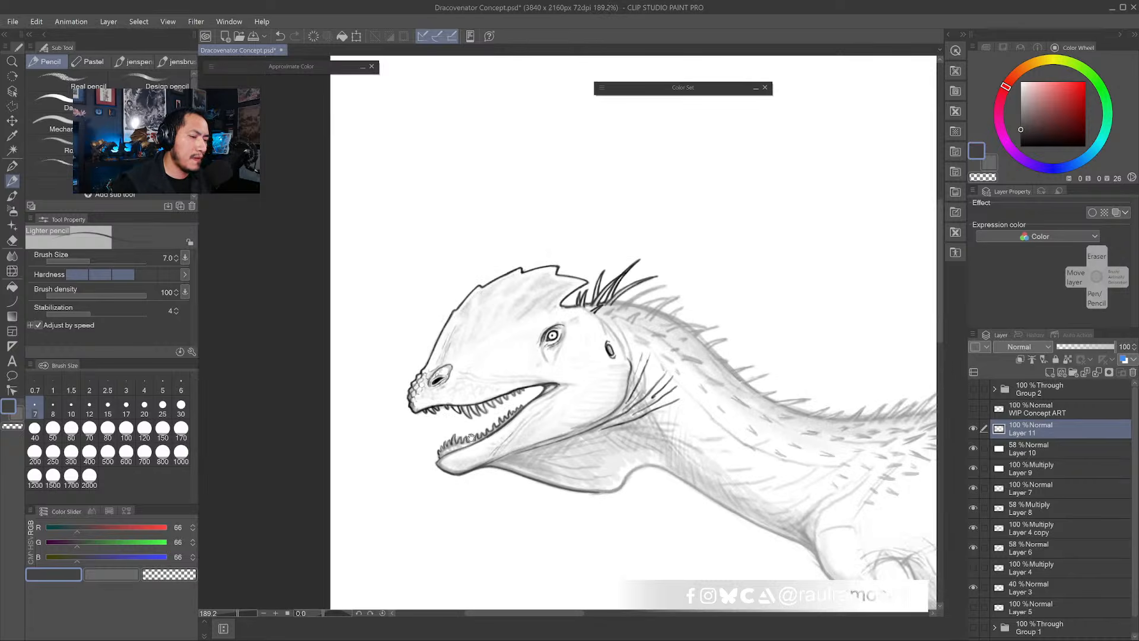
{"action": "left_click_drag", "start_coordinate": [641, 506], "coordinate": [622, 427]}
{"action": "left_click_drag", "start_coordinate": [539, 295], "coordinate": [550, 270]}
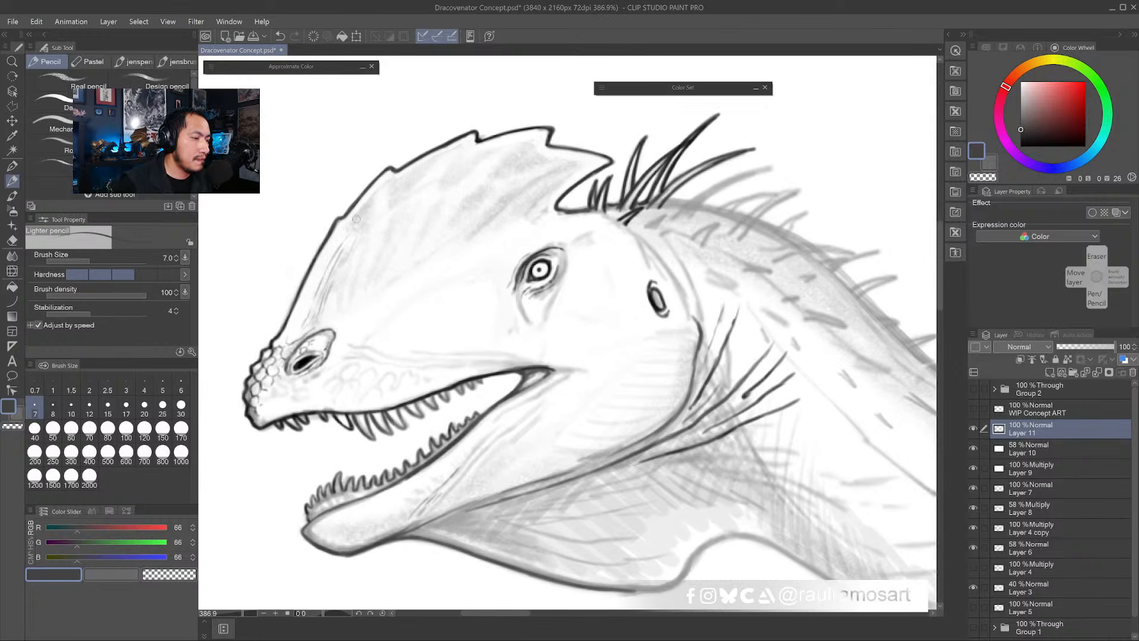
- Add thin dark grey contour lines inside the crest's edge, below its rear notch and around the brow
{"action": "left_click_drag", "start_coordinate": [451, 267], "coordinate": [481, 244]}
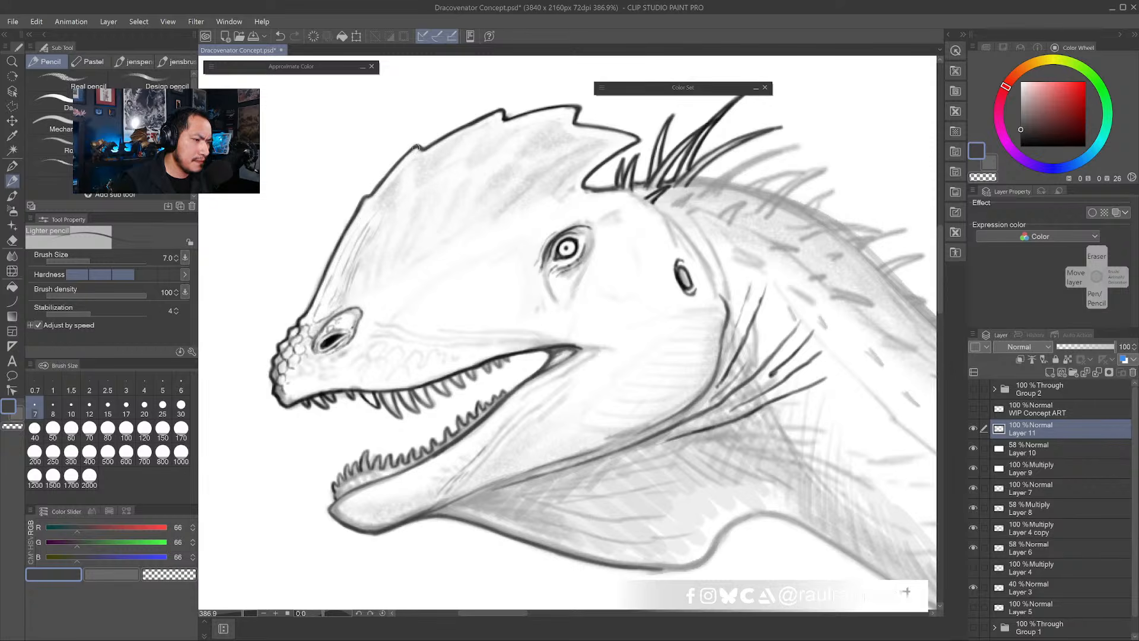
{"action": "mouse_move", "coordinate": [416, 146]}
{"action": "left_mouse_down"}
{"action": "mouse_move", "coordinate": [495, 118]}
{"action": "mouse_move", "coordinate": [522, 127]}
{"action": "mouse_move", "coordinate": [509, 126]}
{"action": "mouse_move", "coordinate": [569, 112]}
{"action": "mouse_move", "coordinate": [571, 130]}
{"action": "mouse_move", "coordinate": [606, 144]}
{"action": "mouse_move", "coordinate": [563, 188]}
{"action": "mouse_move", "coordinate": [603, 154]}
{"action": "mouse_move", "coordinate": [602, 136]}
{"action": "mouse_move", "coordinate": [520, 246]}
{"action": "left_mouse_up"}
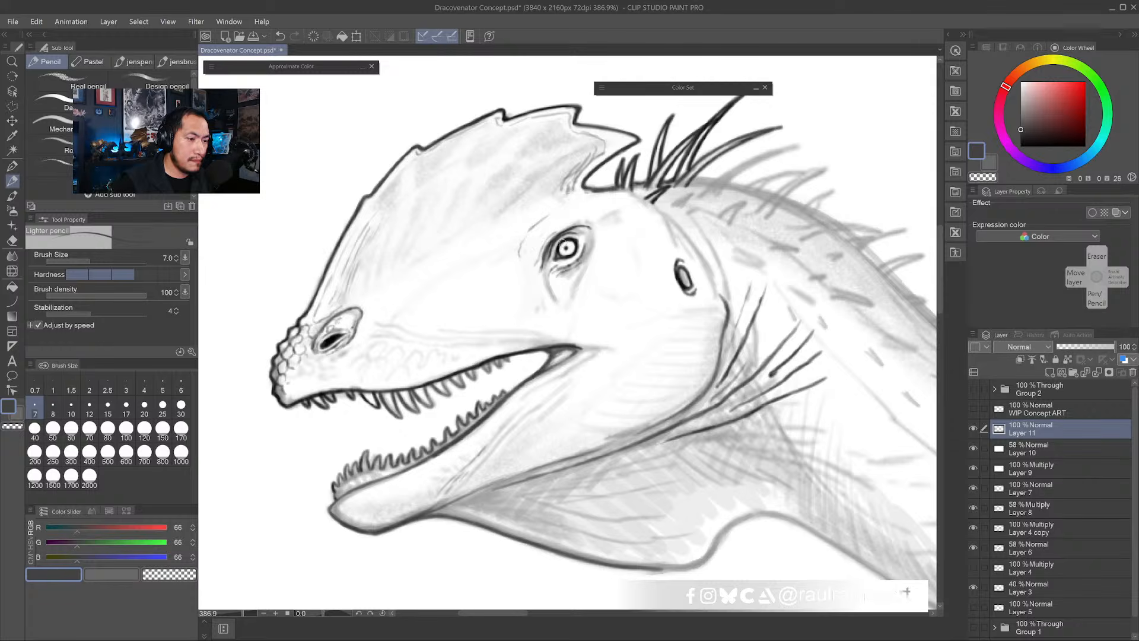
- Shade the upper iris and define the pupil with sampled near-black, and sample white for the eye
{"action": "left_click_drag", "start_coordinate": [563, 244], "coordinate": [570, 246]}
{"action": "left_click", "coordinate": [567, 247], "text": "alt"}
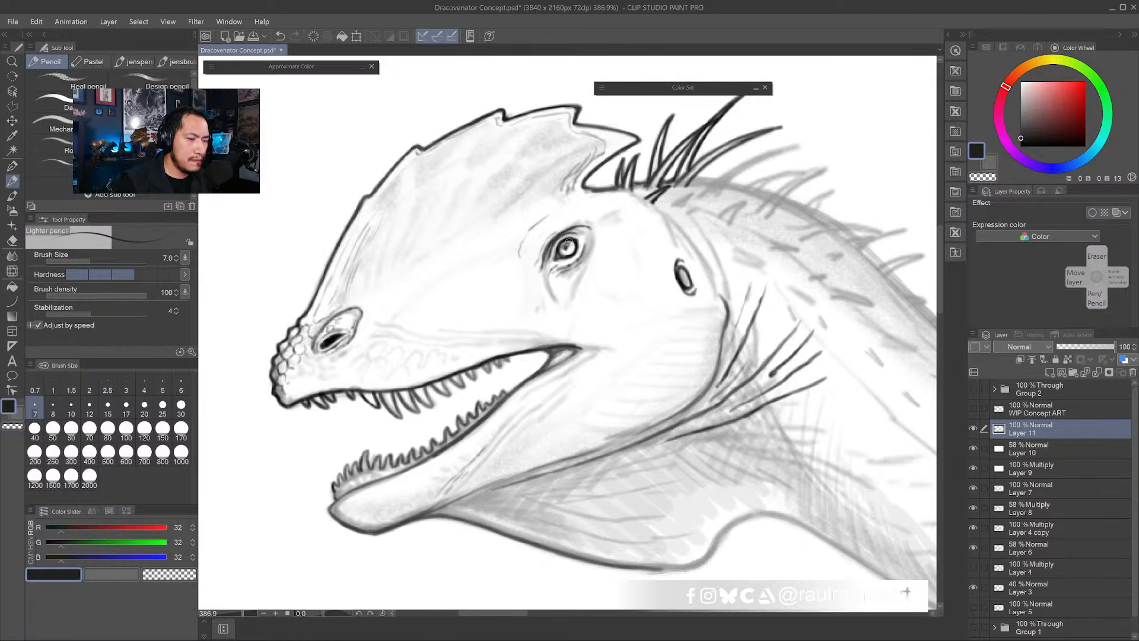
{"action": "left_click", "coordinate": [589, 206], "text": "alt"}
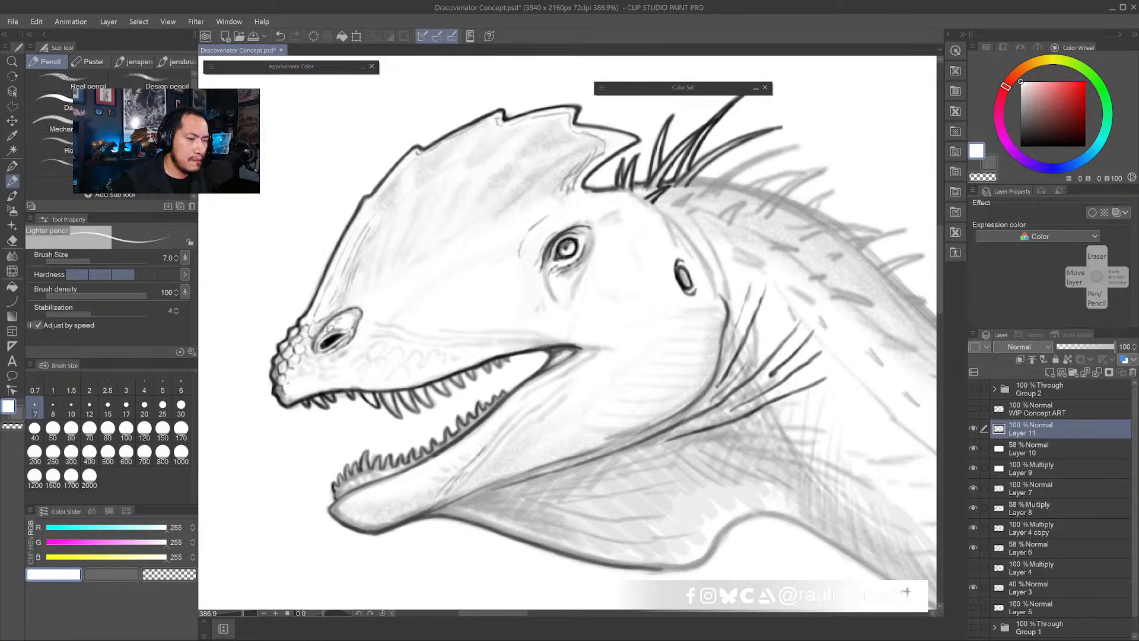
{"action": "key", "text": "ctrl+z"}
- Try to paint a white highlight at the top of the pupil with the G-pen at size 7
{"action": "left_click", "coordinate": [12, 166]}
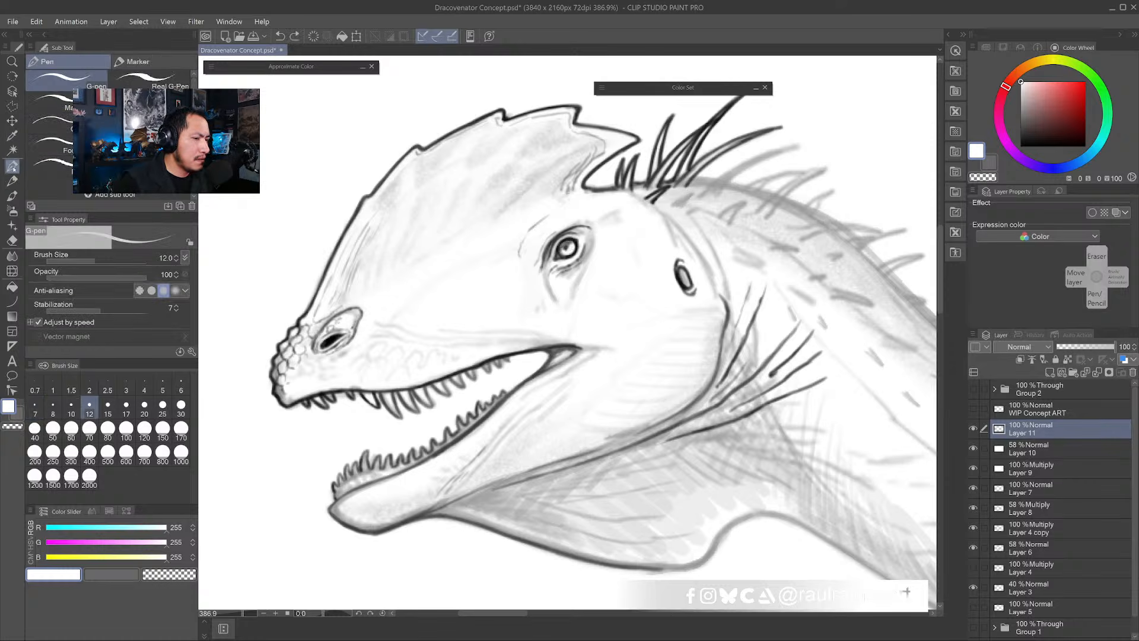
{"action": "scroll", "coordinate": [535, 258], "scroll_direction": "up", "scroll_amount": 4}
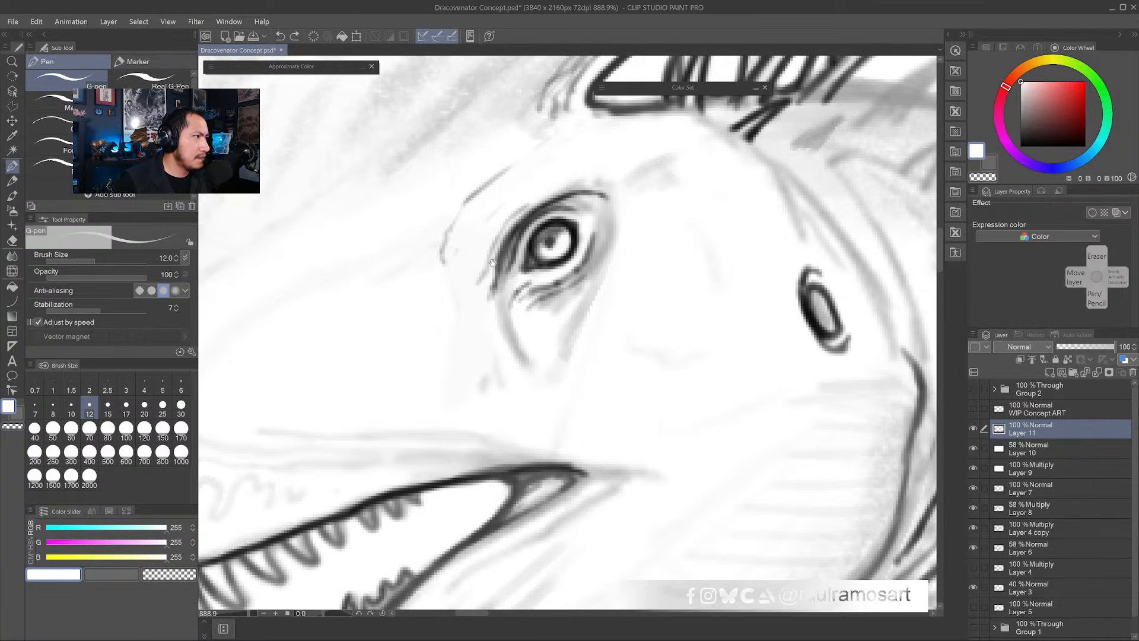
{"action": "left_click_drag", "start_coordinate": [521, 243], "coordinate": [494, 249]}
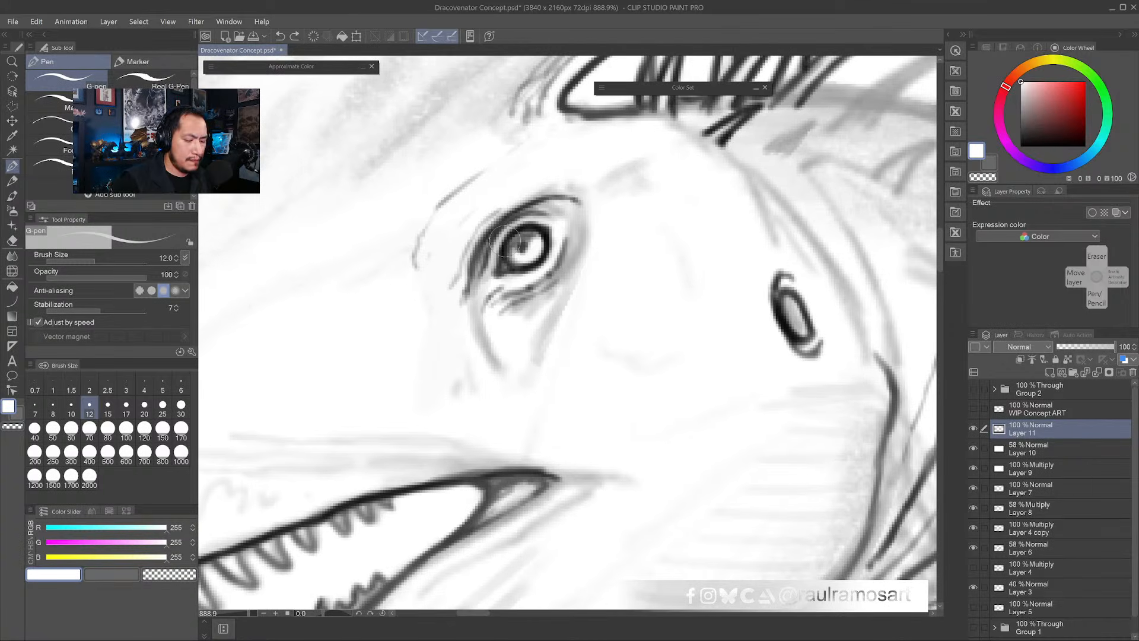
{"action": "key", "text": "bracketleft"}
{"action": "key", "text": "bracketleft"}
{"action": "key", "text": "bracketleft"}
{"action": "scroll", "coordinate": [522, 255], "scroll_direction": "up", "scroll_amount": 4}
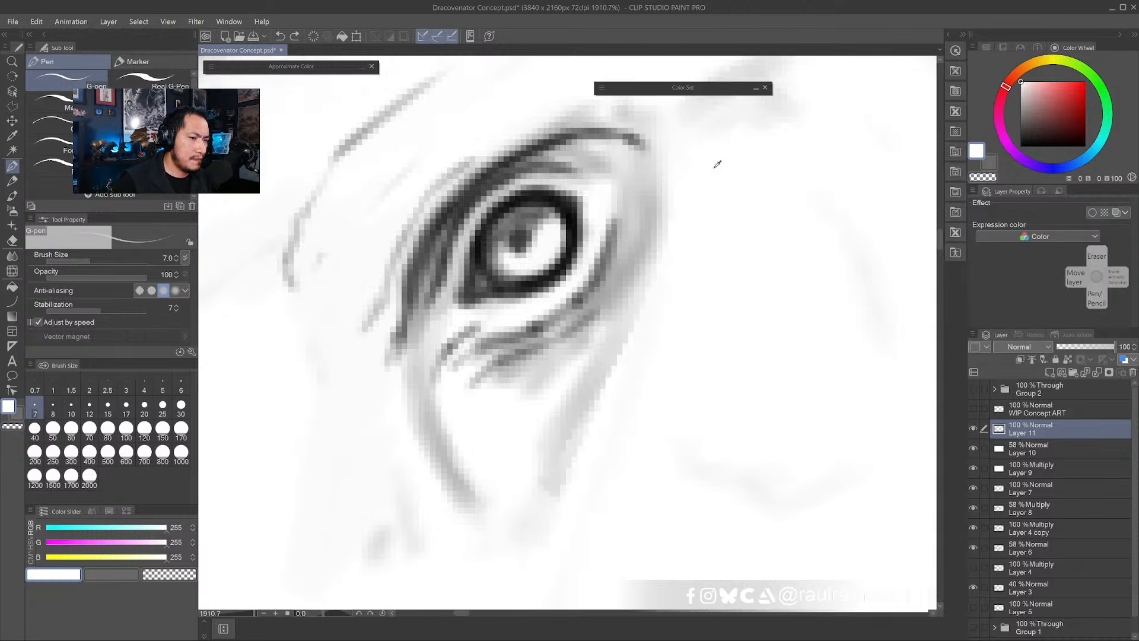
{"action": "left_click_drag", "start_coordinate": [525, 222], "coordinate": [524, 234]}
{"action": "key", "text": "ctrl+z"}
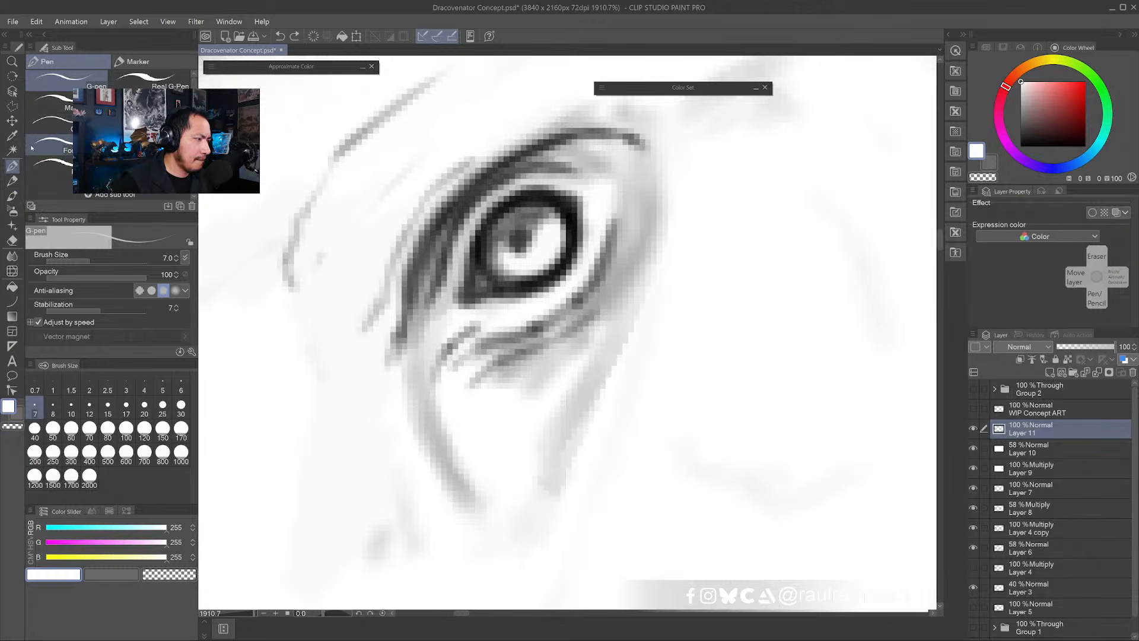
- Place a small white highlight at the top of the pupil using the Real G-Pen reduced to size 8
{"action": "left_click", "coordinate": [54, 124]}
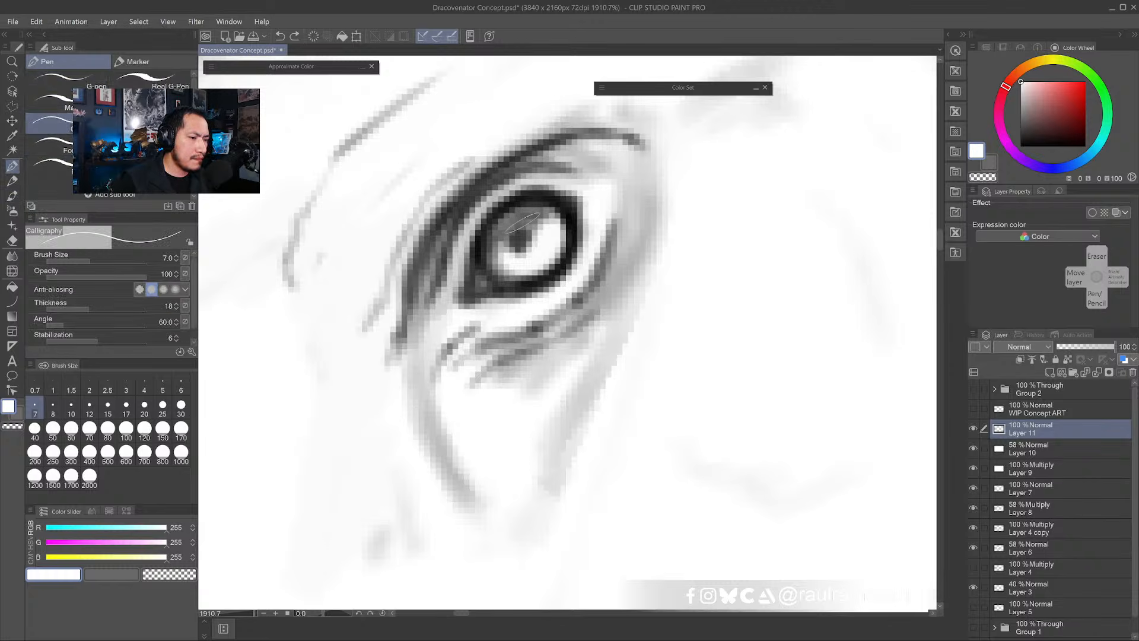
{"action": "left_click", "coordinate": [152, 77]}
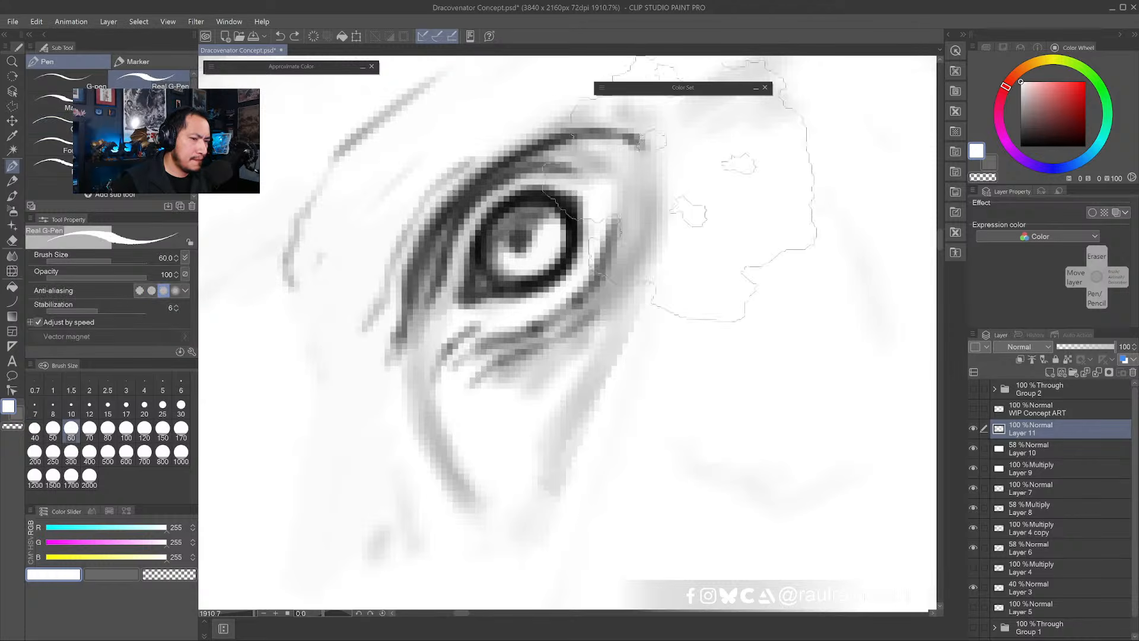
{"action": "key", "text": "bracketleft"}
{"action": "key", "text": "bracketleft"}
{"action": "key", "text": "bracketleft"}
{"action": "key", "text": "bracketleft"}
{"action": "key", "text": "bracketleft"}
{"action": "key", "text": "bracketleft"}
{"action": "key", "text": "bracketleft"}
{"action": "key", "text": "bracketleft"}
{"action": "key", "text": "bracketleft"}
{"action": "key", "text": "bracketleft"}
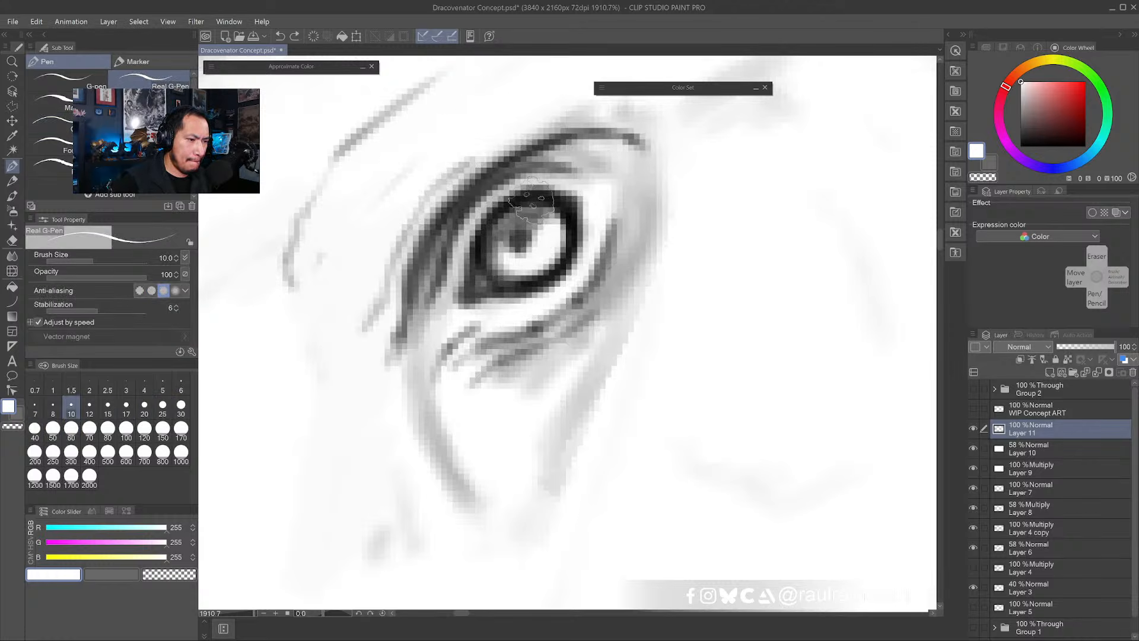
{"action": "left_click", "coordinate": [522, 227]}
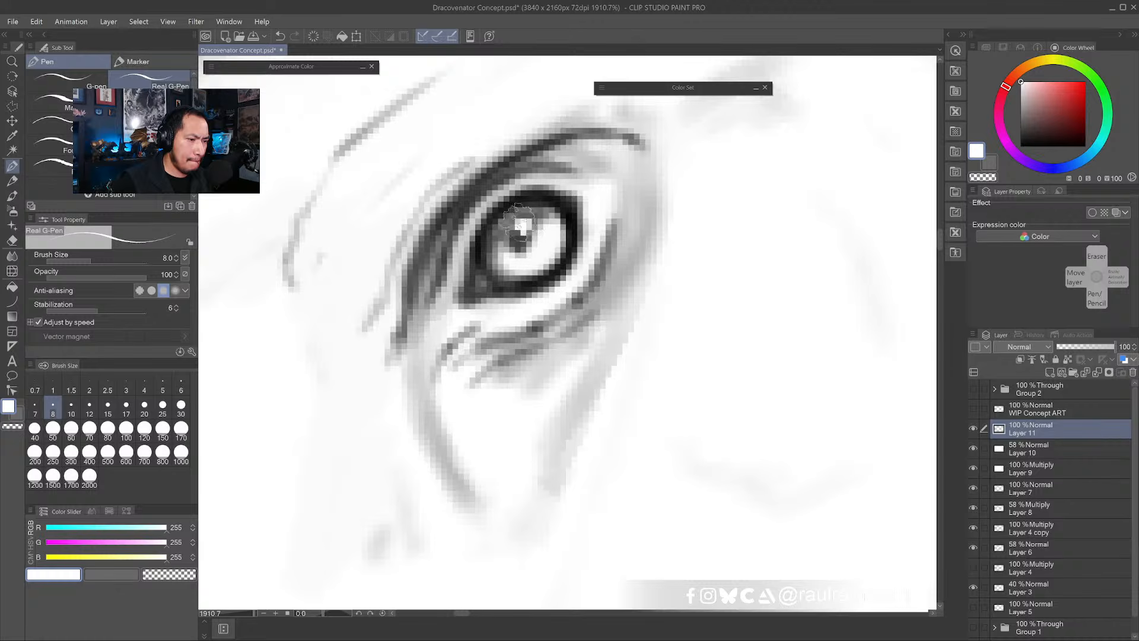
- Darken the pupil beneath the highlight with sampled near-black, and refine the highlight's shape with sampled white using the Real G-Pen at size 8
{"action": "left_click", "coordinate": [566, 211], "text": "alt"}
{"action": "left_click_drag", "start_coordinate": [525, 248], "coordinate": [529, 245]}
{"action": "left_click", "coordinate": [521, 224], "text": "alt"}
{"action": "left_click", "coordinate": [520, 250], "text": "alt"}
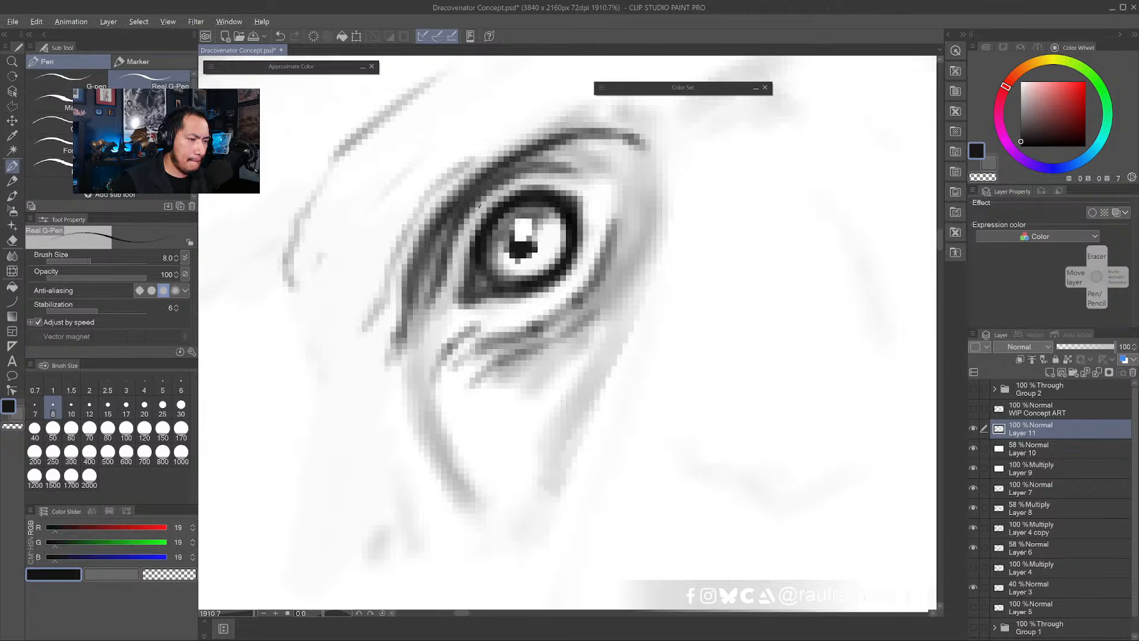
{"action": "left_click", "coordinate": [456, 215], "text": "alt"}
{"action": "mouse_move", "coordinate": [459, 216]}
{"action": "left_mouse_down"}
{"action": "mouse_move", "coordinate": [450, 240]}
{"action": "mouse_move", "coordinate": [510, 162]}
{"action": "mouse_move", "coordinate": [419, 261]}
{"action": "mouse_move", "coordinate": [406, 303]}
{"action": "mouse_move", "coordinate": [518, 256]}
{"action": "left_mouse_up"}
{"action": "left_click", "coordinate": [486, 229], "text": "alt"}
{"action": "scroll", "coordinate": [458, 260], "scroll_direction": "down", "scroll_amount": 6}
{"action": "scroll", "coordinate": [498, 220], "scroll_direction": "up", "scroll_amount": 5}
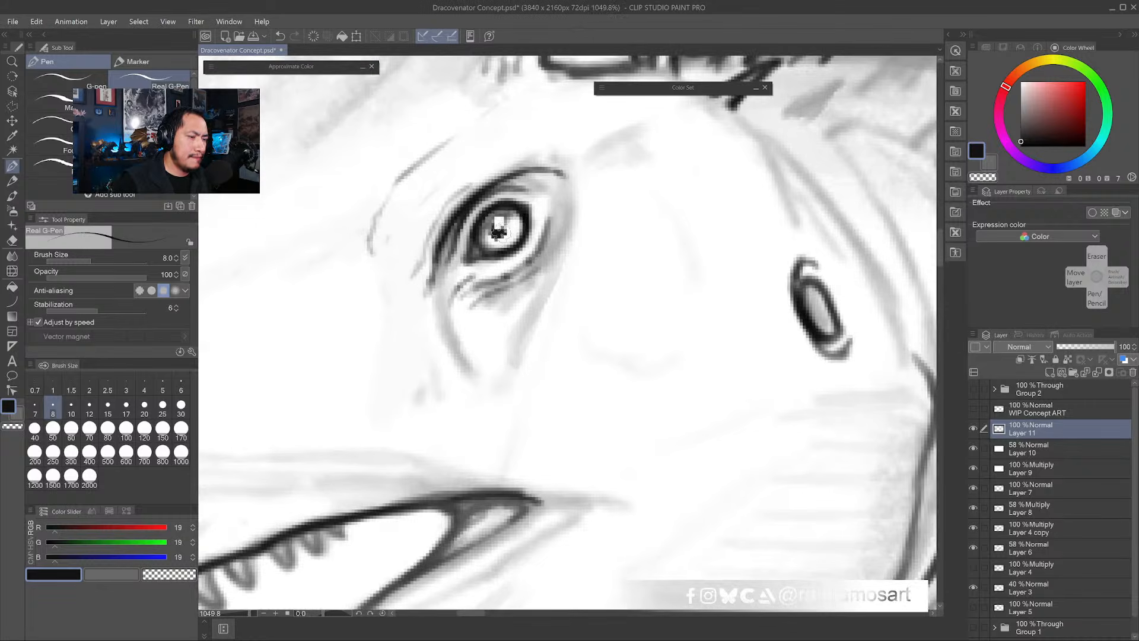
{"action": "left_click", "coordinate": [498, 229], "text": "alt"}
{"action": "left_click", "coordinate": [498, 224], "text": "alt"}
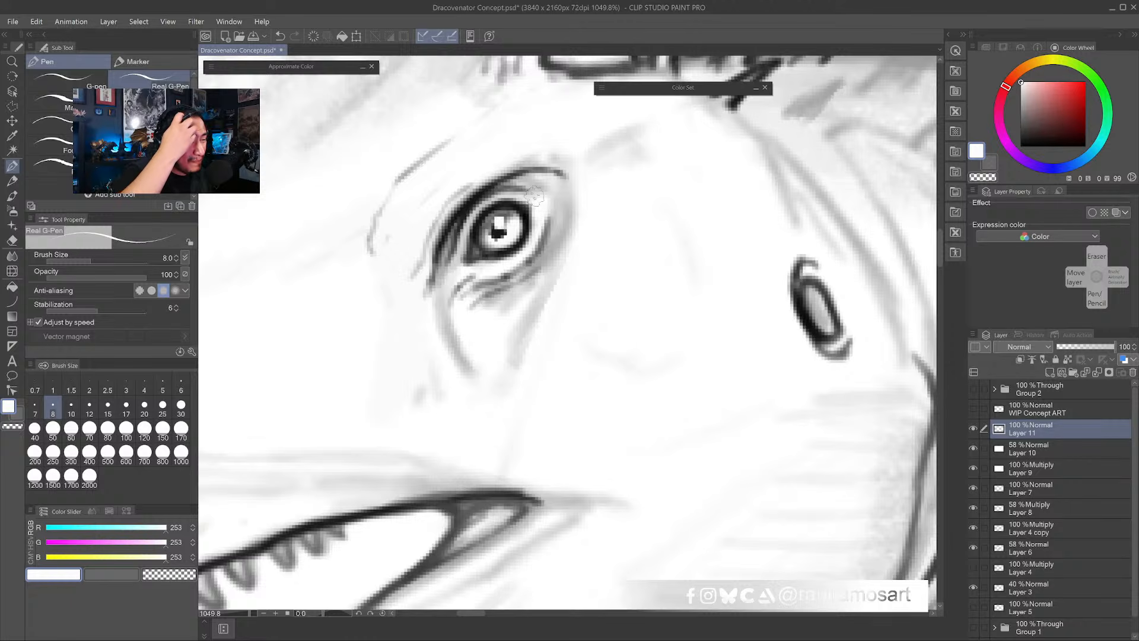
- Paint out the stray sketch strokes in front of the eye with sampled near-white
{"action": "left_click", "coordinate": [486, 169], "text": "alt"}
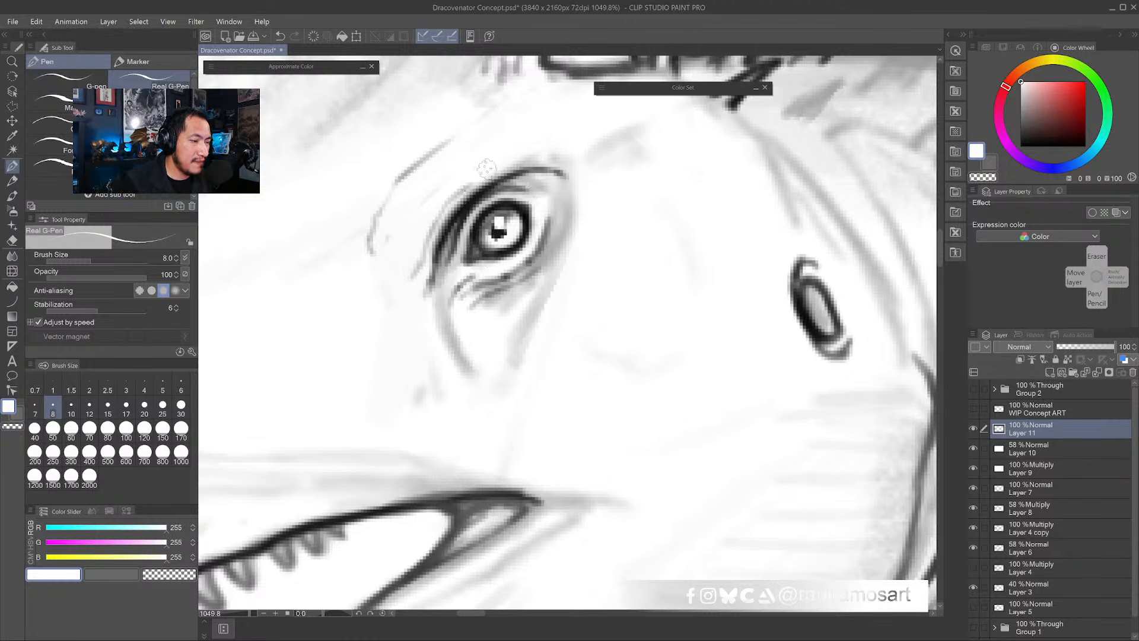
{"action": "left_click_drag", "start_coordinate": [457, 195], "coordinate": [420, 270]}
{"action": "left_click", "coordinate": [428, 252], "text": "alt"}
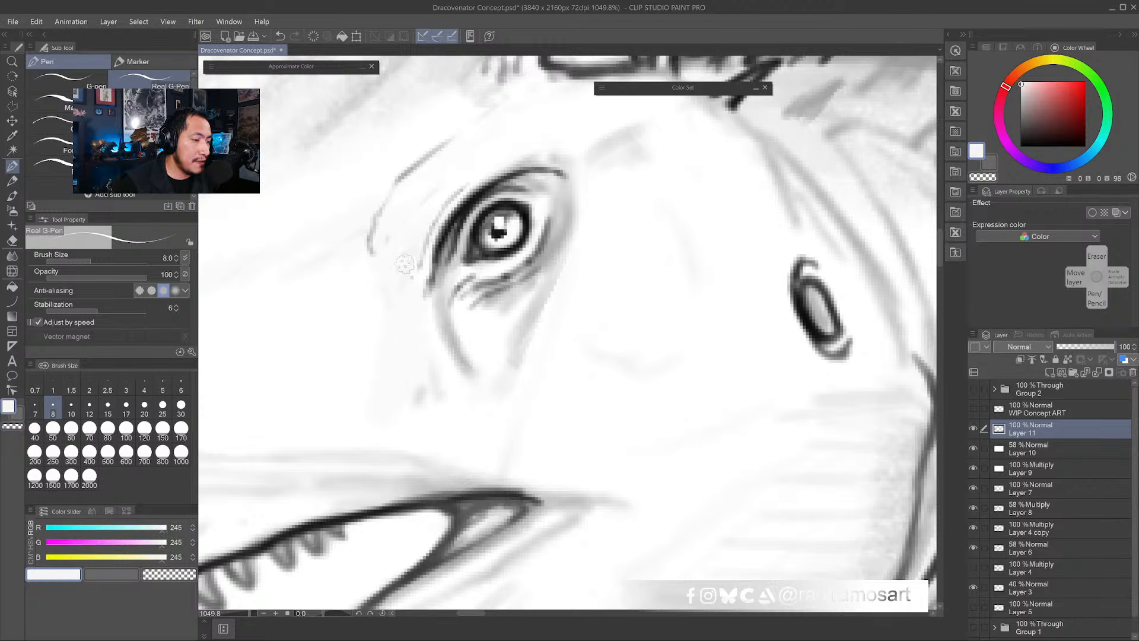
{"action": "left_click", "coordinate": [357, 340], "text": "alt"}
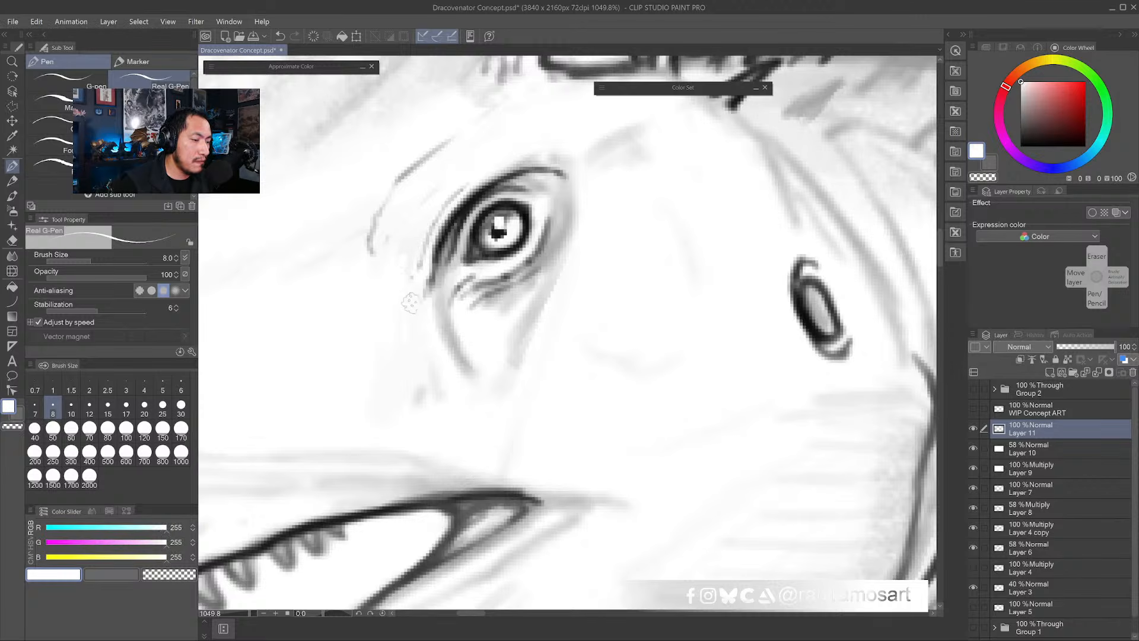
- Enlarge the Real G-Pen to size 15 and cover the faint sketch marks below the eye and along the cheek with white
{"action": "key", "text": "bracketright"}
{"action": "key", "text": "bracketright"}
{"action": "key", "text": "bracketright"}
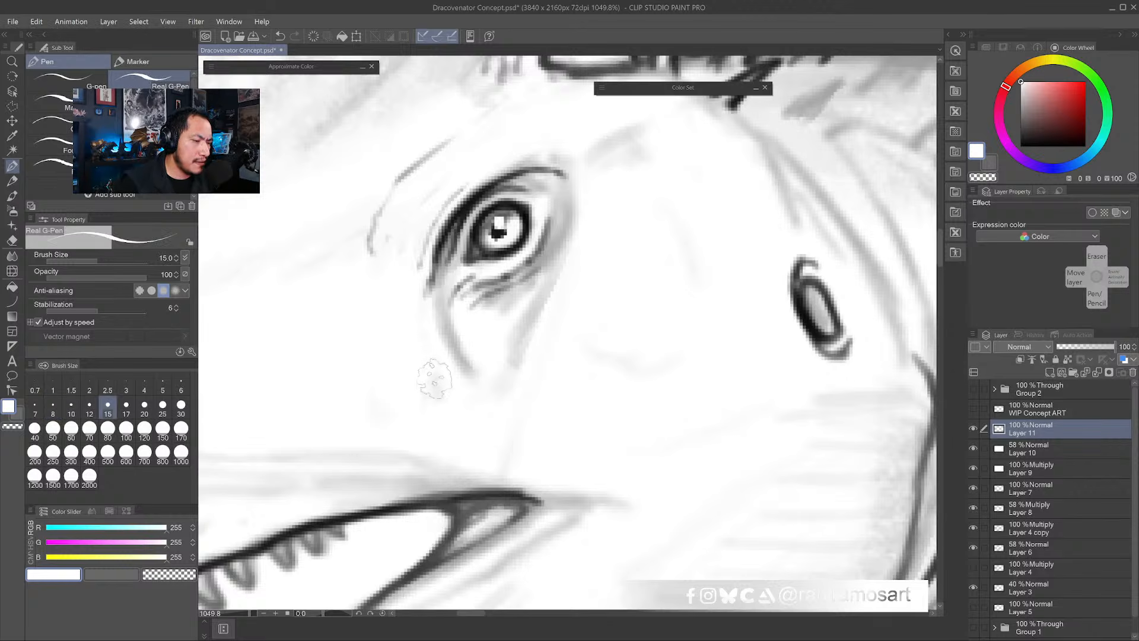
{"action": "left_click_drag", "start_coordinate": [433, 405], "coordinate": [292, 433]}
{"action": "mouse_move", "coordinate": [403, 457]}
{"action": "left_mouse_down"}
{"action": "mouse_move", "coordinate": [498, 370]}
{"action": "mouse_move", "coordinate": [475, 347]}
{"action": "left_mouse_up"}
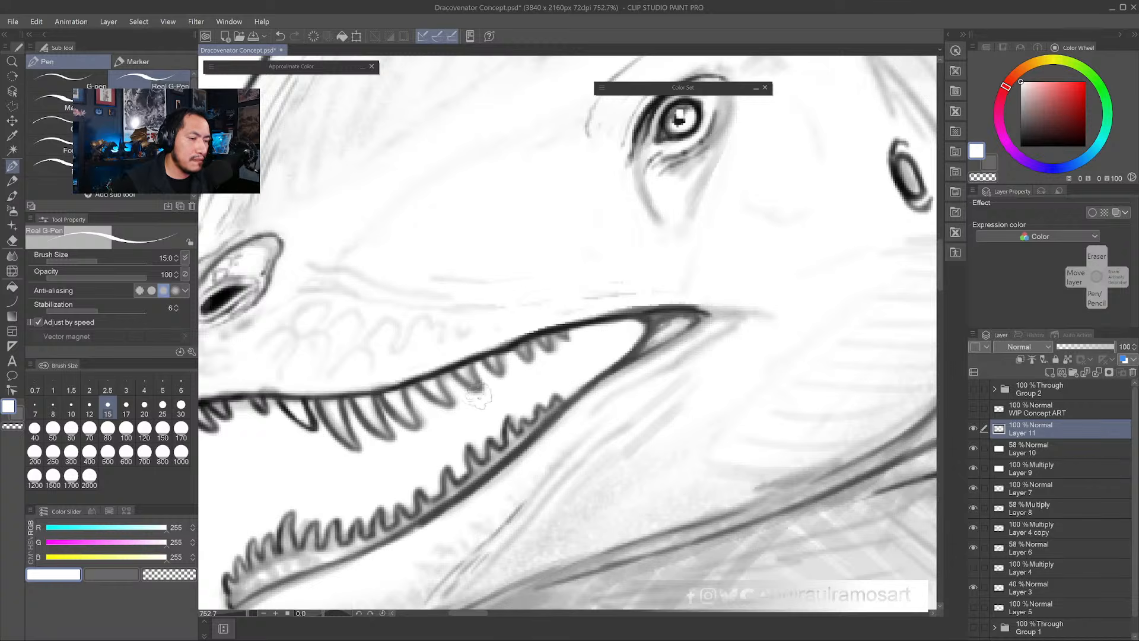
- Refine the jaw line near the mouth corner with the Lighter pencil at size 7, using sampled dark grey and white
{"action": "key", "text": "r"}
{"action": "left_click_drag", "start_coordinate": [481, 396], "coordinate": [628, 440]}
{"action": "scroll", "coordinate": [628, 440], "scroll_direction": "down", "scroll_amount": 6}
{"action": "left_click_drag", "start_coordinate": [378, 410], "coordinate": [238, 311]}
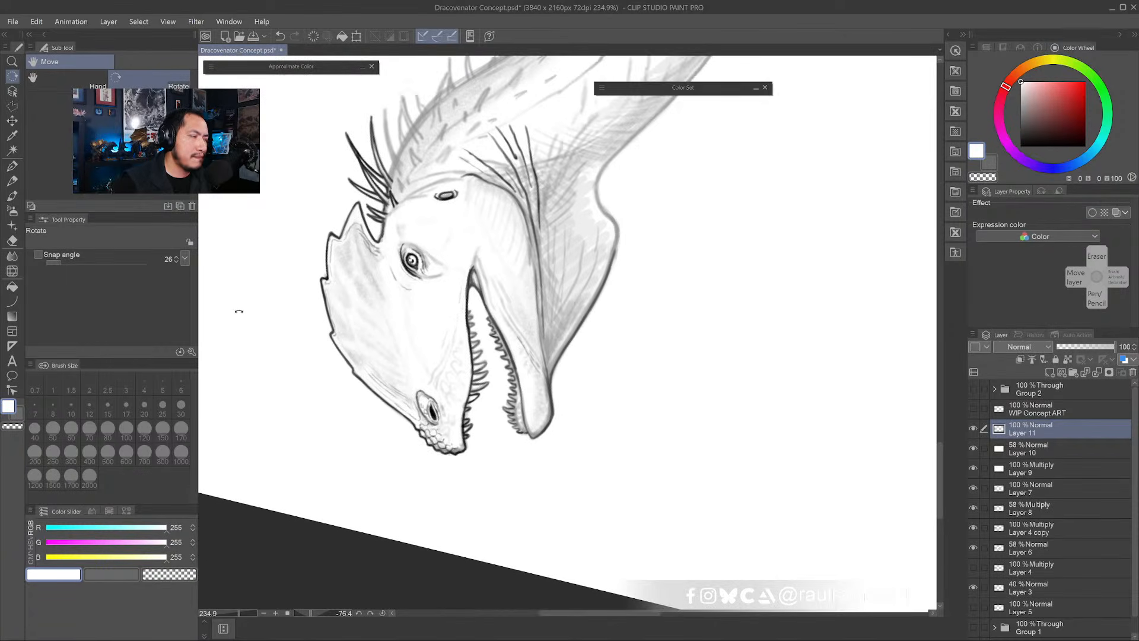
{"action": "left_click", "coordinate": [12, 180]}
{"action": "scroll", "coordinate": [472, 224], "scroll_direction": "up", "scroll_amount": 4}
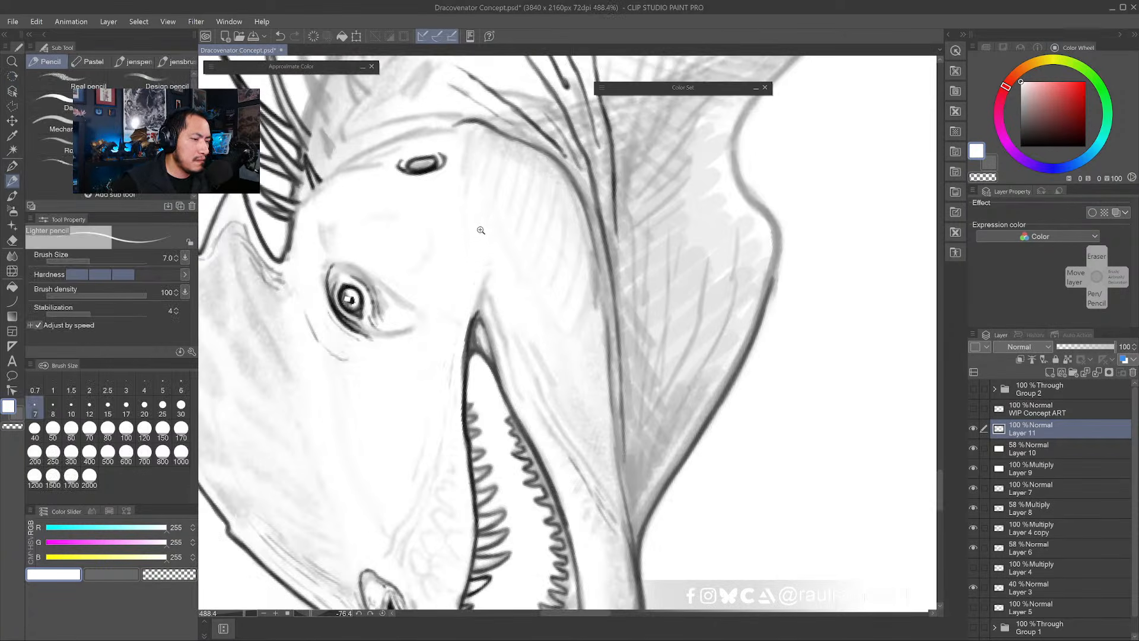
{"action": "left_click", "coordinate": [468, 358], "text": "alt"}
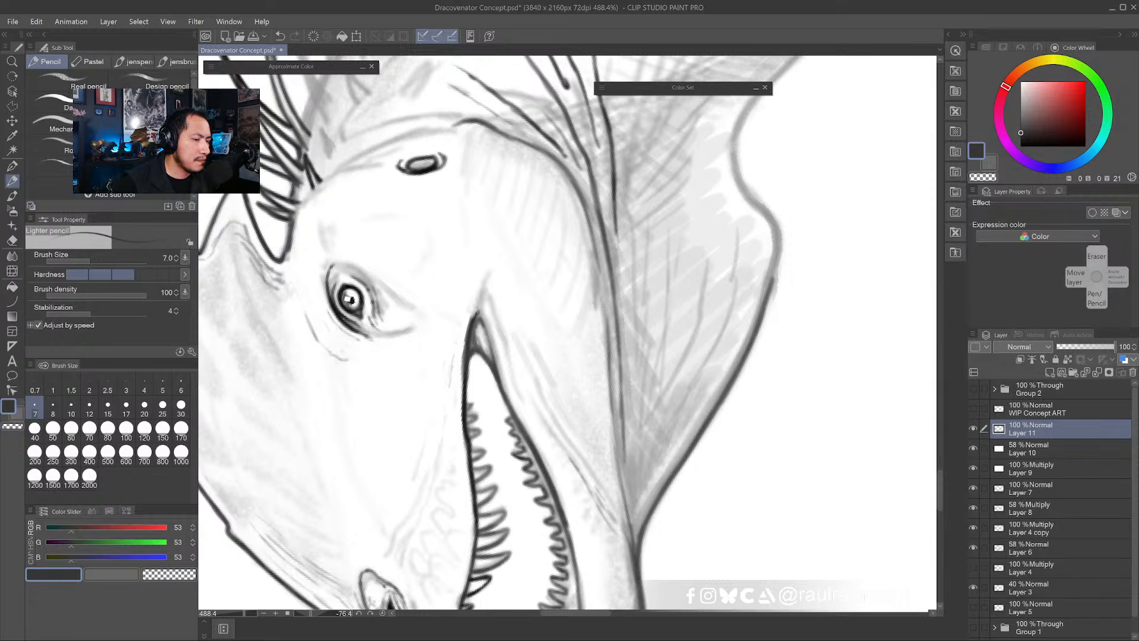
{"action": "left_click", "coordinate": [475, 305], "text": "alt"}
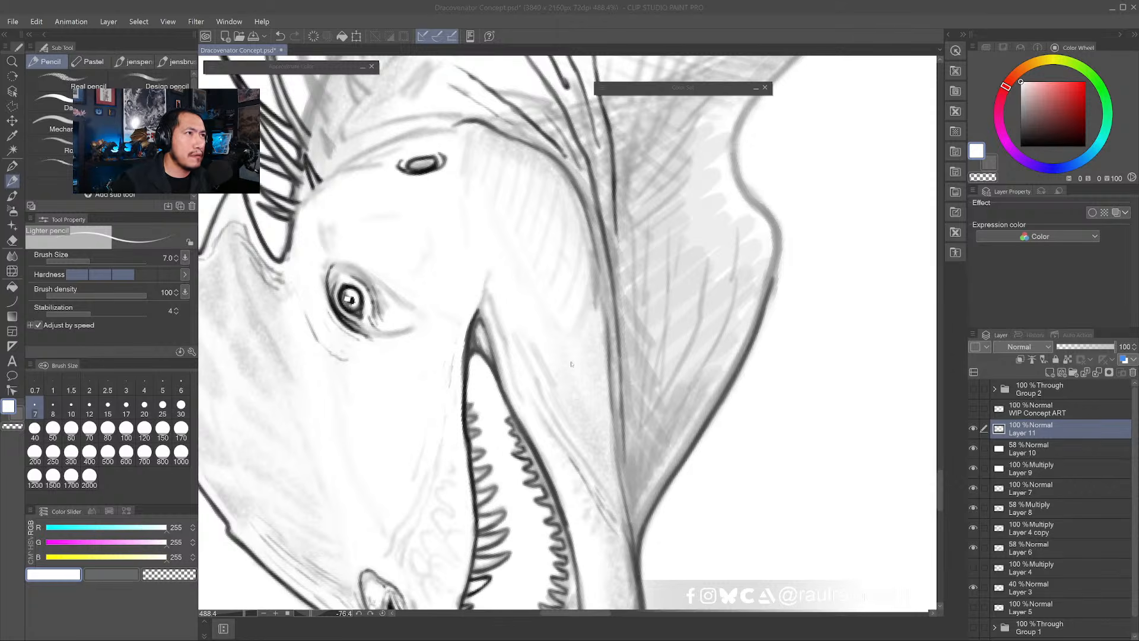
- Reinforce the front edge of the eye with the Lighter pencil in a sampled dark grey
{"action": "left_click", "coordinate": [640, 360]}
{"action": "key", "text": "r"}
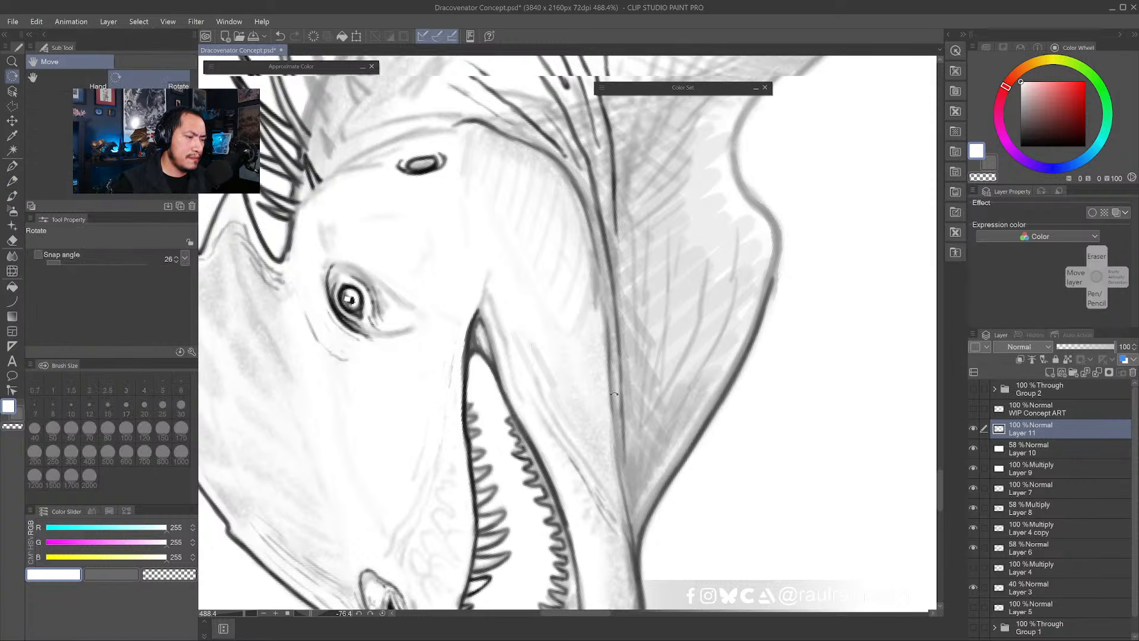
{"action": "left_click_drag", "start_coordinate": [536, 371], "coordinate": [575, 425]}
{"action": "mouse_move", "coordinate": [287, 343]}
{"action": "left_mouse_down"}
{"action": "mouse_move", "coordinate": [407, 324]}
{"action": "mouse_move", "coordinate": [396, 390]}
{"action": "left_mouse_up"}
{"action": "key", "text": "b"}
{"action": "left_click", "coordinate": [12, 181]}
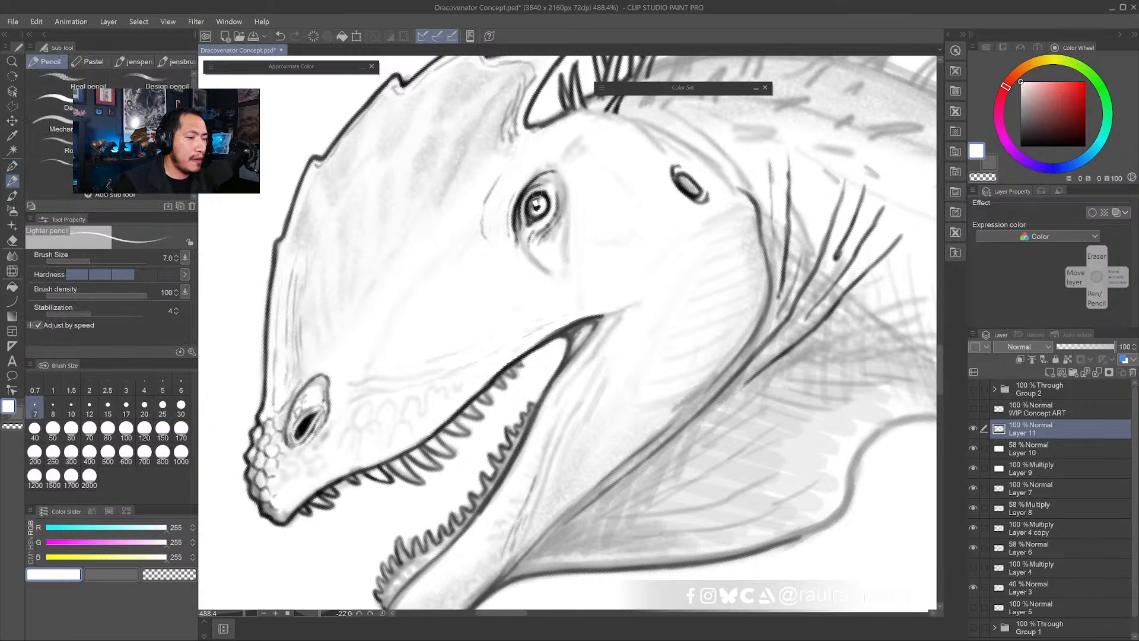
{"action": "left_click", "coordinate": [520, 201], "text": "alt"}
{"action": "left_click", "coordinate": [518, 205], "text": "alt"}
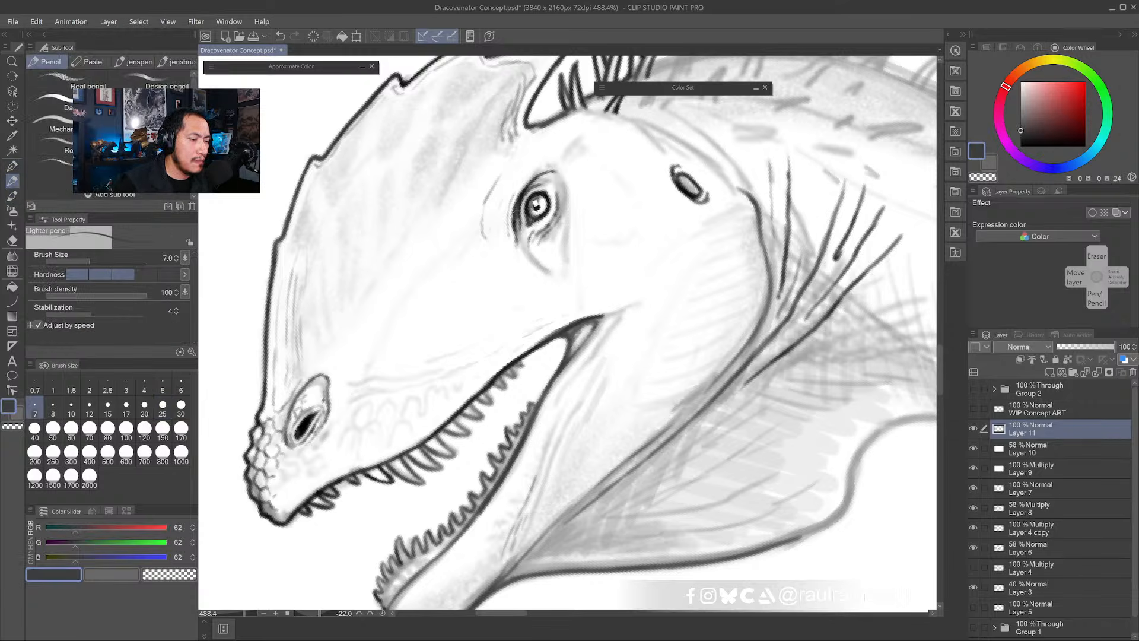
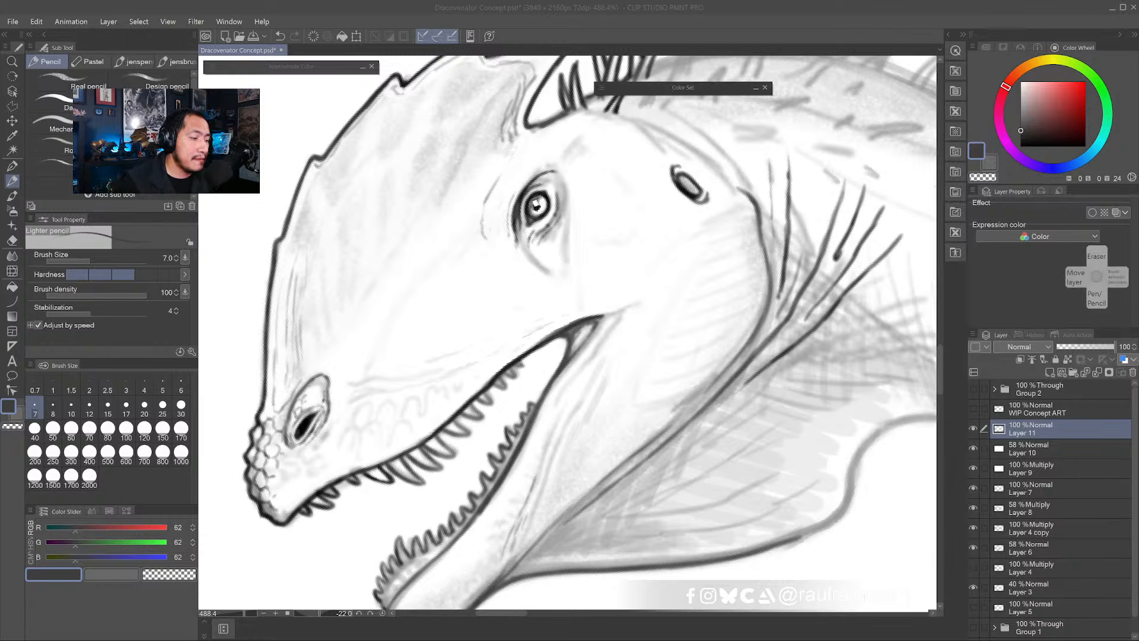
- Clean the inner side of the crest's outline from the snout up to its front notches with sampled near-white
{"action": "left_click_drag", "start_coordinate": [414, 404], "coordinate": [477, 368]}
{"action": "left_click", "coordinate": [341, 356], "text": "alt"}
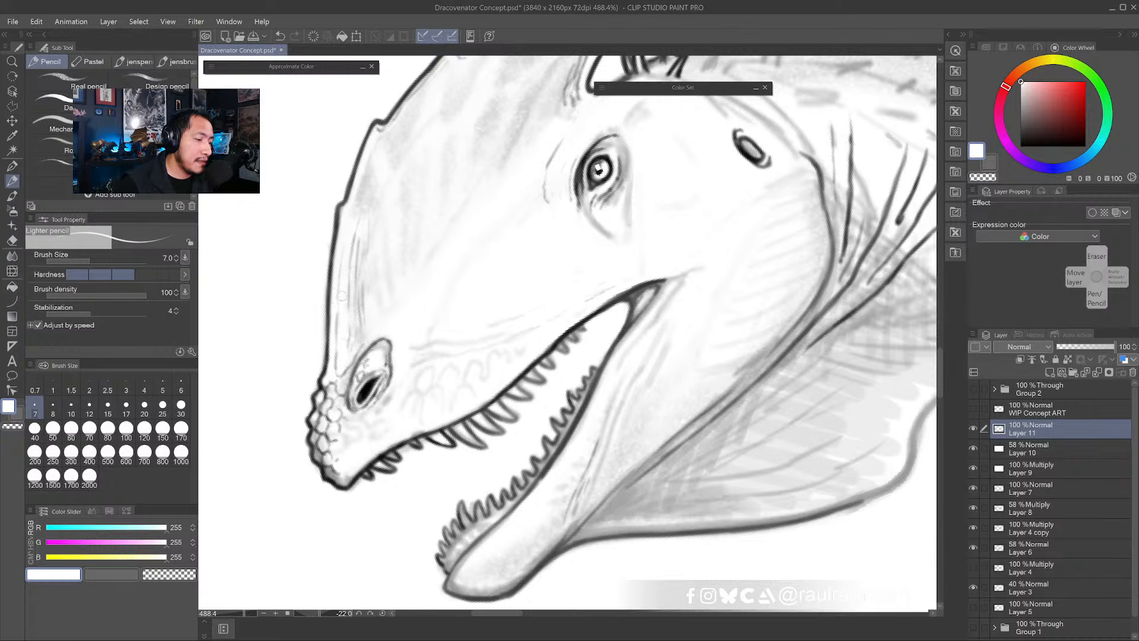
{"action": "left_click", "coordinate": [338, 286], "text": "alt"}
{"action": "left_click_drag", "start_coordinate": [336, 367], "coordinate": [334, 280]}
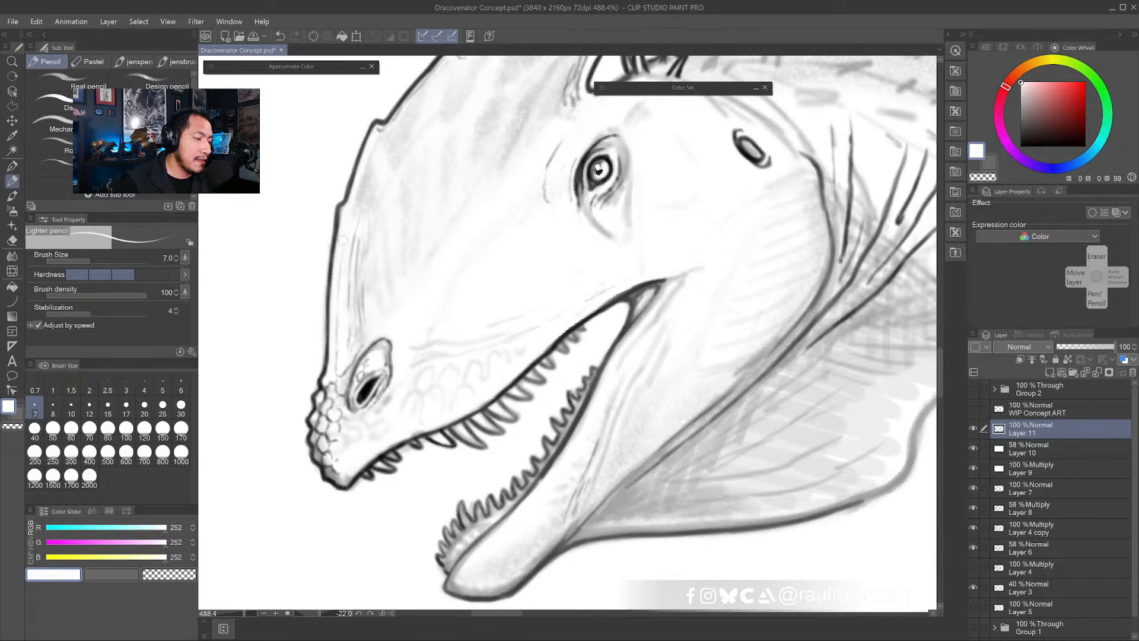
{"action": "mouse_move", "coordinate": [344, 239]}
{"action": "left_mouse_down"}
{"action": "mouse_move", "coordinate": [337, 312]}
{"action": "mouse_move", "coordinate": [356, 241]}
{"action": "mouse_move", "coordinate": [358, 259]}
{"action": "left_mouse_up"}
{"action": "left_click", "coordinate": [345, 297], "text": "alt"}
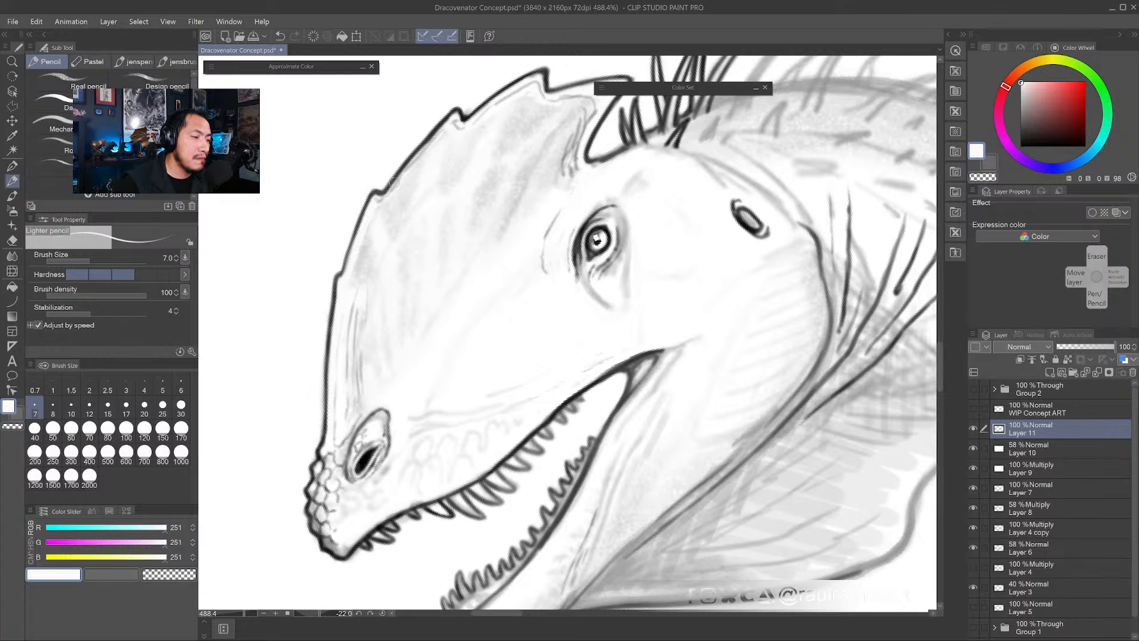
{"action": "left_click_drag", "start_coordinate": [378, 202], "coordinate": [449, 120]}
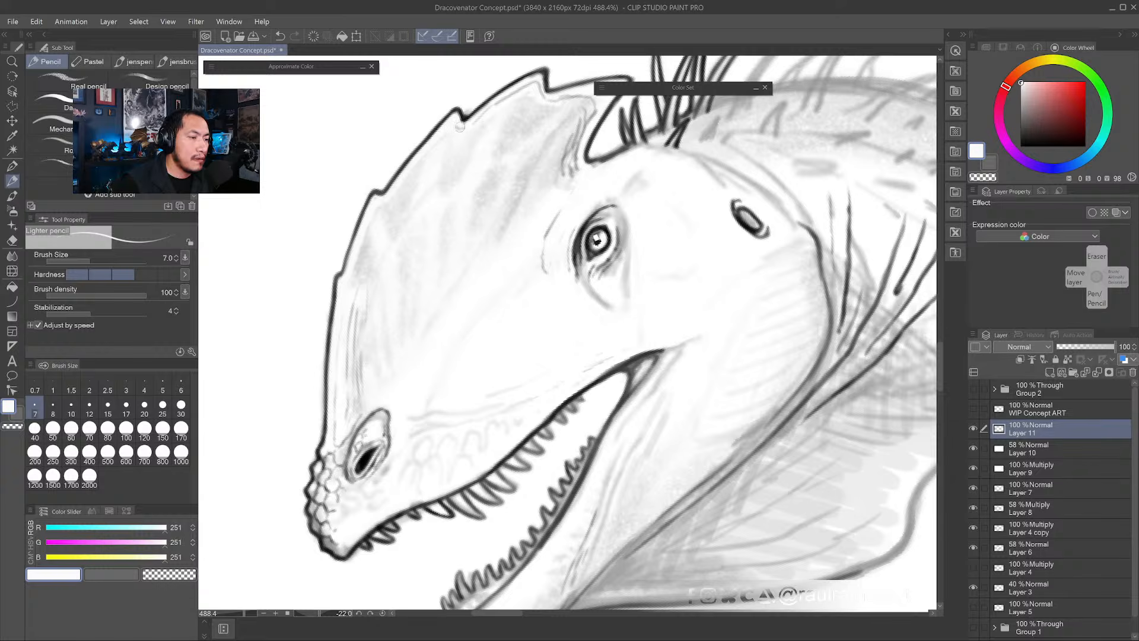
{"action": "left_click", "coordinate": [477, 97], "text": "alt"}
{"action": "left_click", "coordinate": [458, 113], "text": "alt"}
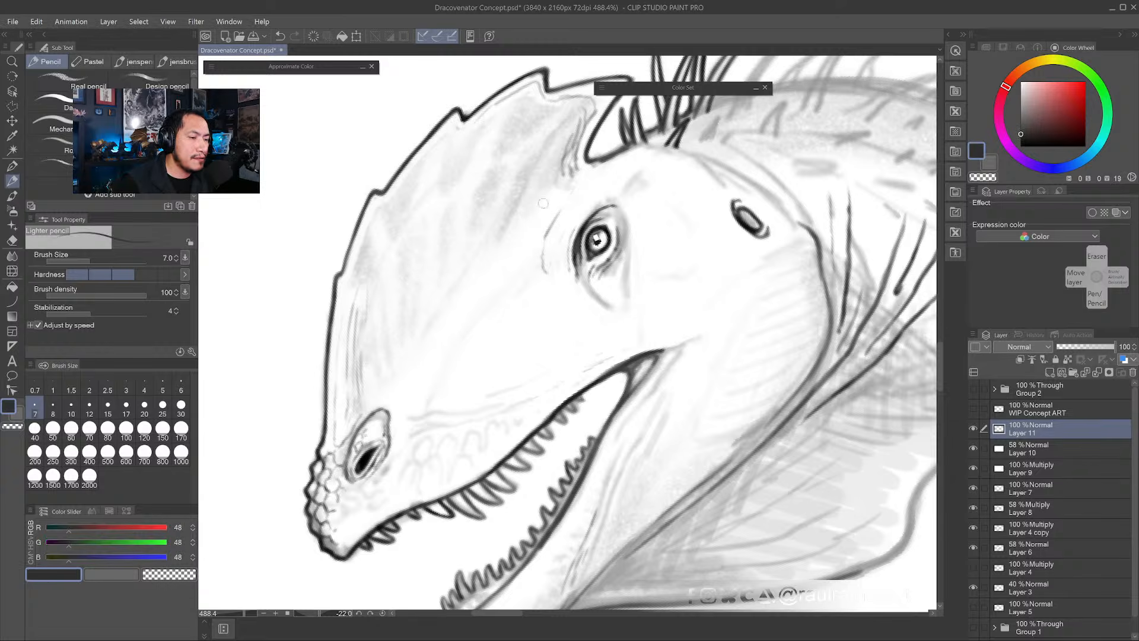
- Draw dark contour lines from the crest's rear notch down in front of the eye, and thin them with sampled near-white
{"action": "left_click_drag", "start_coordinate": [544, 203], "coordinate": [488, 210]}
{"action": "mouse_move", "coordinate": [526, 136]}
{"action": "left_mouse_down"}
{"action": "mouse_move", "coordinate": [470, 203]}
{"action": "mouse_move", "coordinate": [479, 190]}
{"action": "mouse_move", "coordinate": [443, 296]}
{"action": "left_mouse_up"}
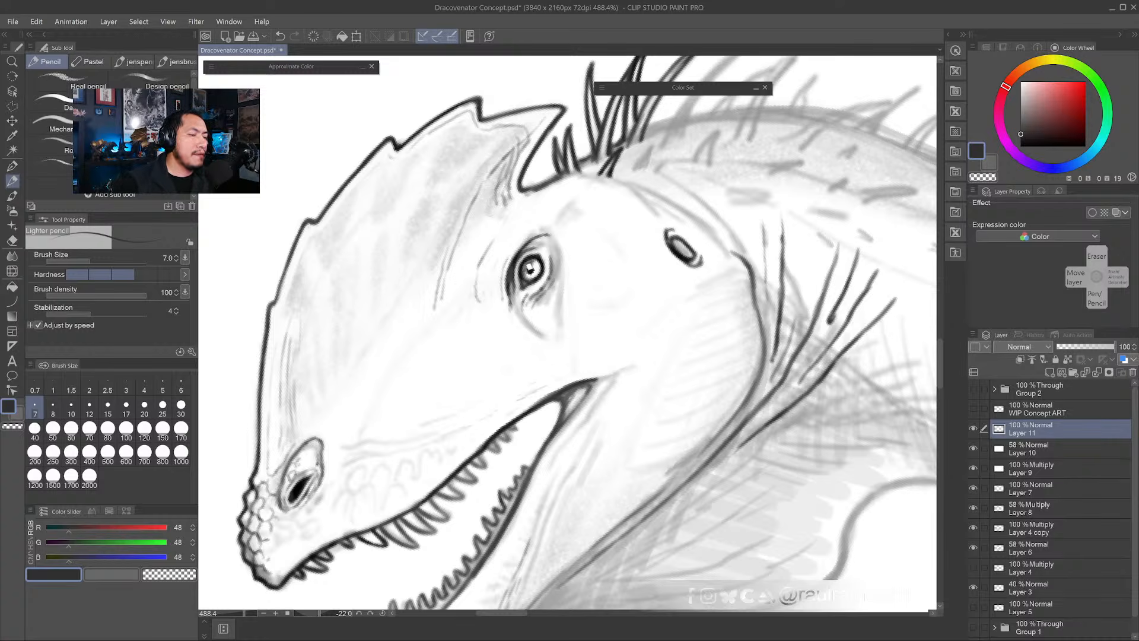
{"action": "left_click", "coordinate": [437, 273], "text": "alt"}
{"action": "left_click_drag", "start_coordinate": [436, 270], "coordinate": [487, 165]}
{"action": "mouse_move", "coordinate": [458, 222]}
{"action": "left_mouse_down"}
{"action": "mouse_move", "coordinate": [483, 170]}
{"action": "mouse_move", "coordinate": [533, 123]}
{"action": "mouse_move", "coordinate": [490, 150]}
{"action": "mouse_move", "coordinate": [446, 218]}
{"action": "left_mouse_up"}
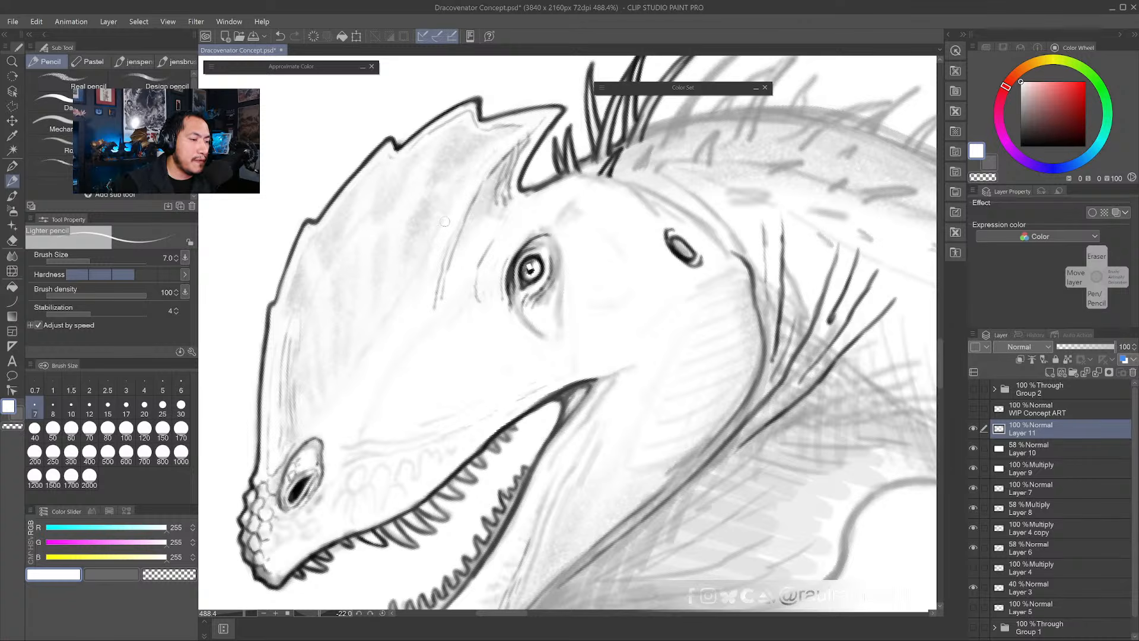
{"action": "left_click", "coordinate": [452, 297], "text": "alt"}
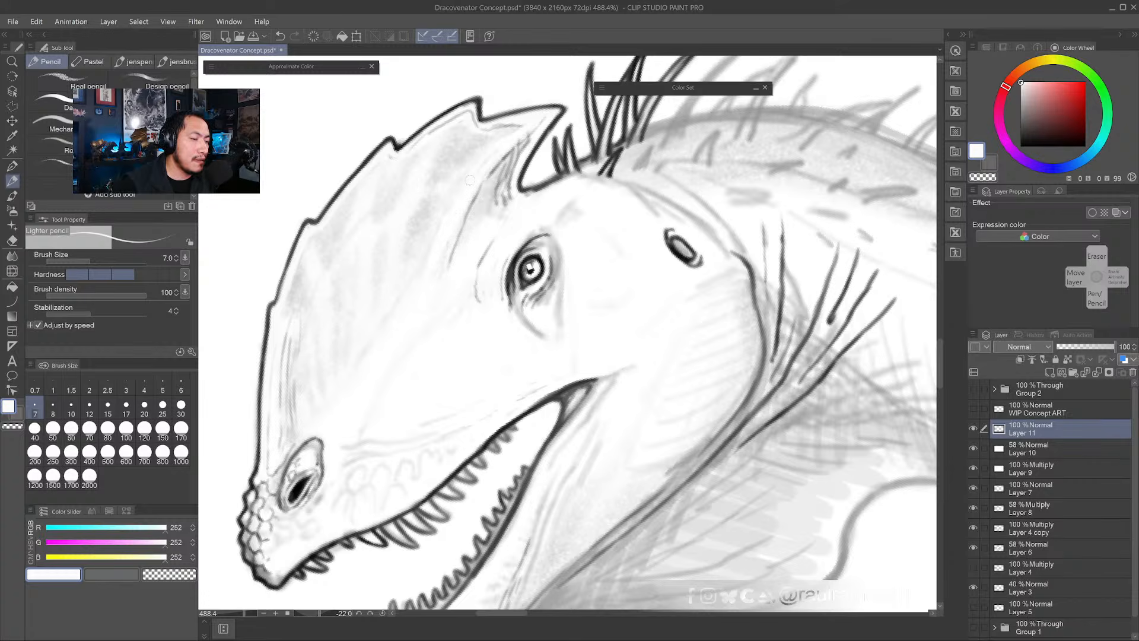
- Rework the contour line between crest and eye in sampled mid-grey, and trim its lower end with white
{"action": "left_click", "coordinate": [488, 196], "text": "alt"}
{"action": "left_click_drag", "start_coordinate": [475, 191], "coordinate": [439, 275]}
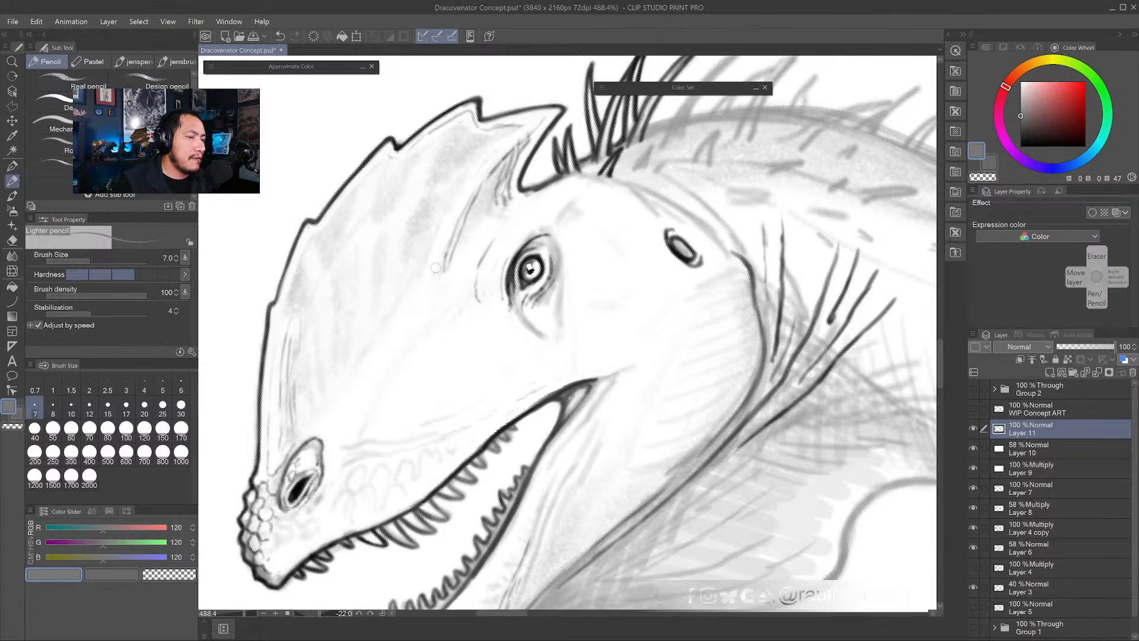
{"action": "left_click_drag", "start_coordinate": [503, 209], "coordinate": [506, 231]}
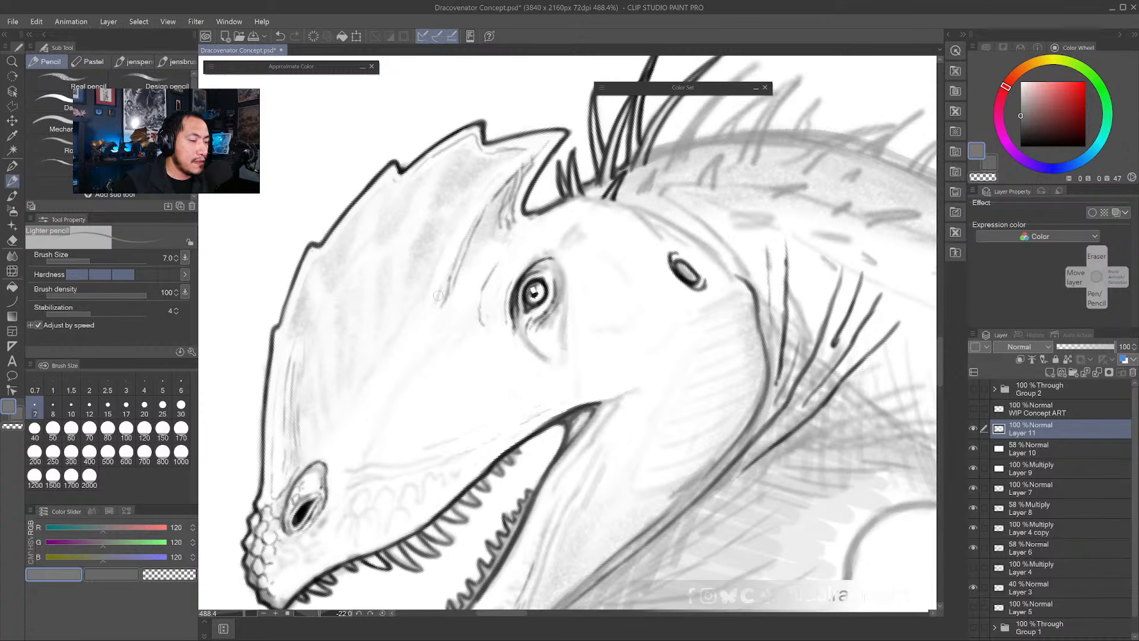
{"action": "left_click", "coordinate": [435, 296], "text": "alt"}
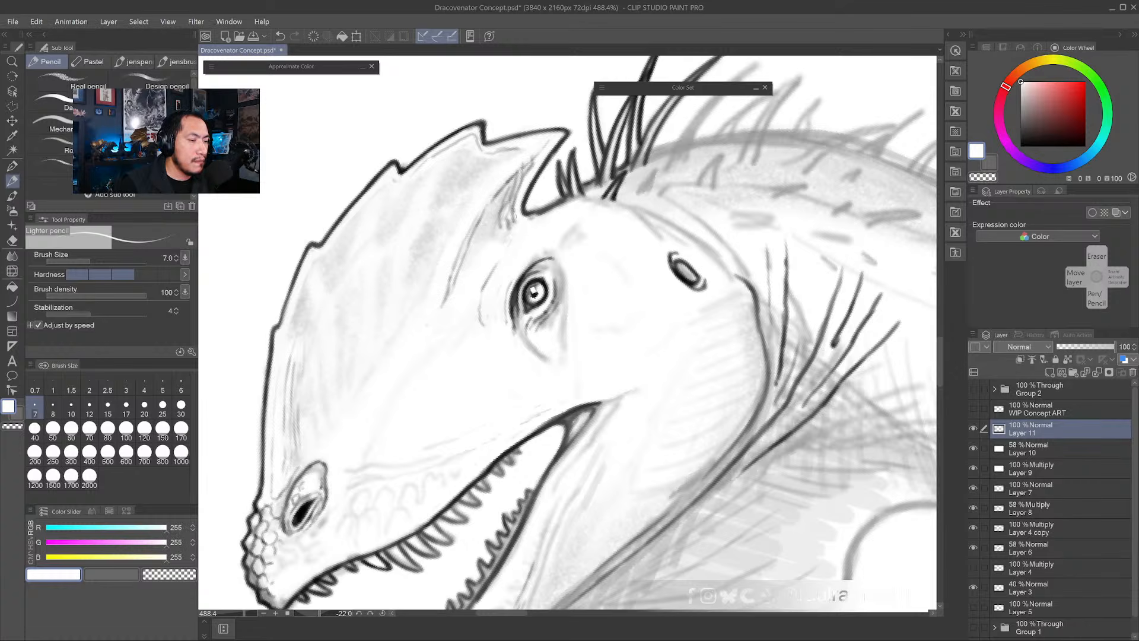
{"action": "left_click", "coordinate": [525, 203], "text": "alt"}
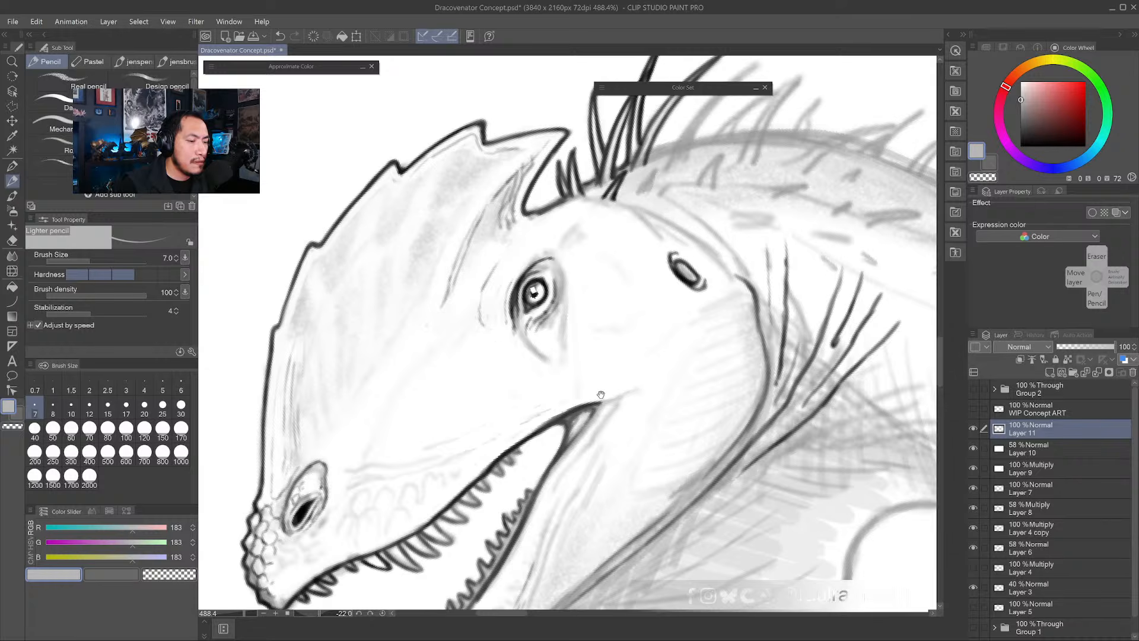
- Touch up the nostril and its surrounding outline in black with the Lighter pencil
{"action": "left_click_drag", "start_coordinate": [601, 395], "coordinate": [575, 276]}
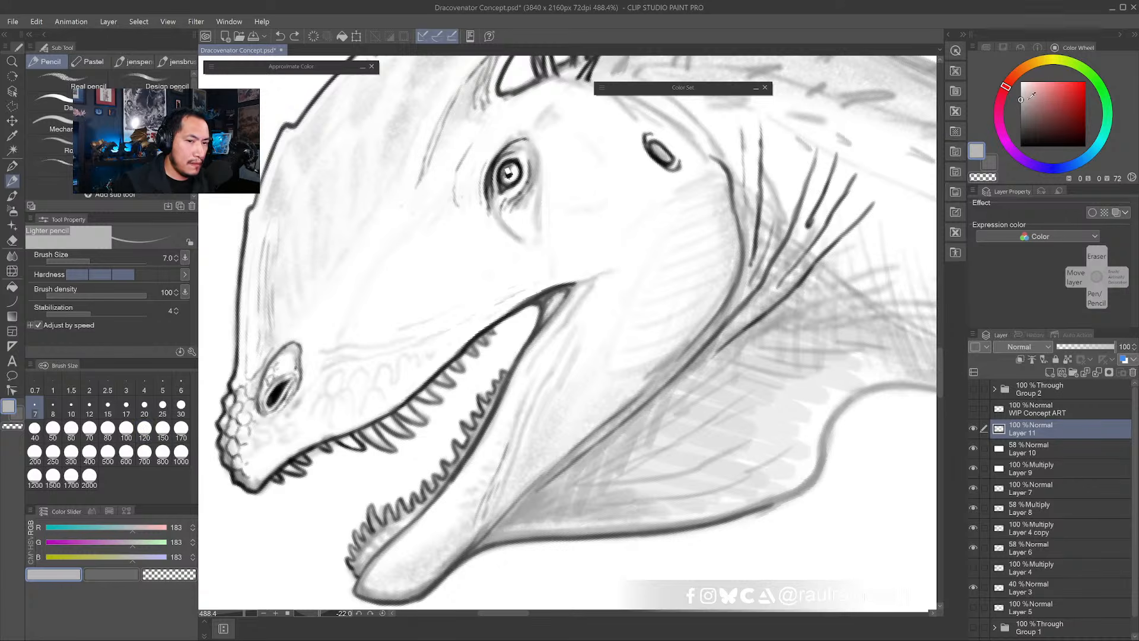
{"action": "left_click", "coordinate": [530, 295], "text": "alt"}
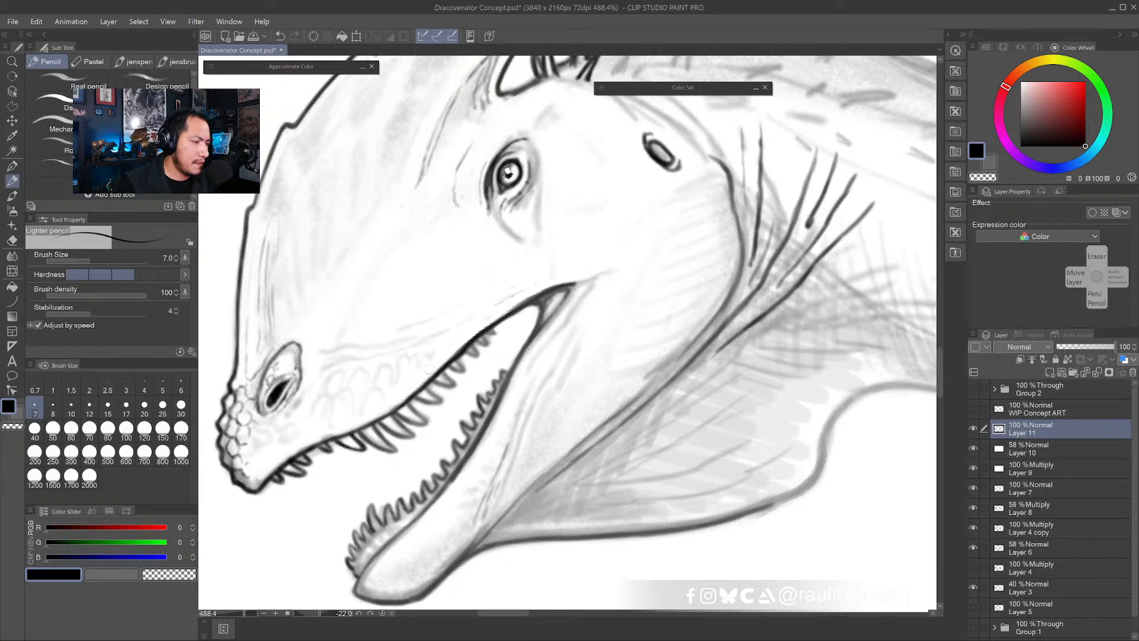
{"action": "left_click_drag", "start_coordinate": [277, 369], "coordinate": [281, 367]}
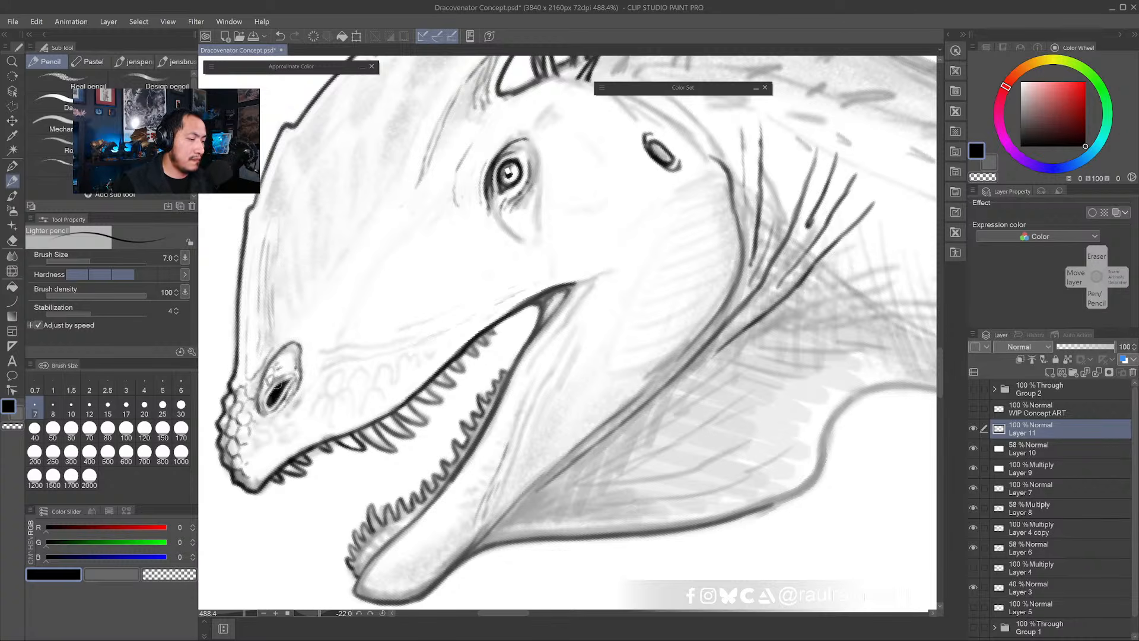
{"action": "mouse_move", "coordinate": [266, 380]}
{"action": "left_mouse_down"}
{"action": "mouse_move", "coordinate": [259, 400]}
{"action": "mouse_move", "coordinate": [237, 349]}
{"action": "left_mouse_up"}
{"action": "left_click_drag", "start_coordinate": [626, 280], "coordinate": [615, 321]}
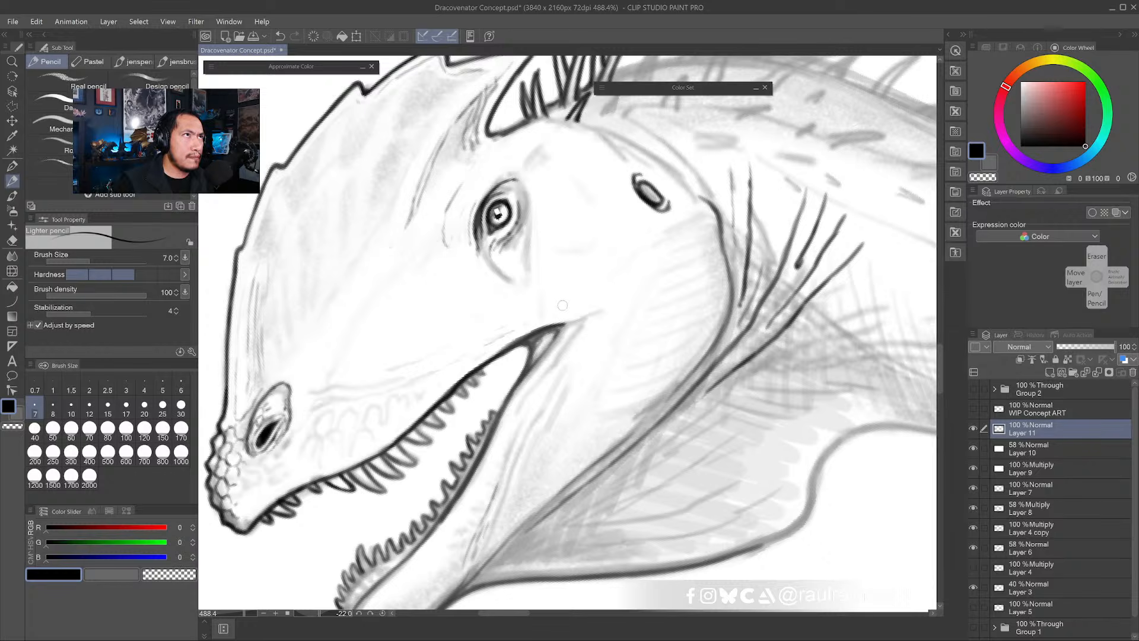
- Extend the contour line in front of the eye toward the nostril with the Lighter pencil in black, and break it up with white
{"action": "left_click_drag", "start_coordinate": [638, 363], "coordinate": [593, 295]}
{"action": "key", "text": "r"}
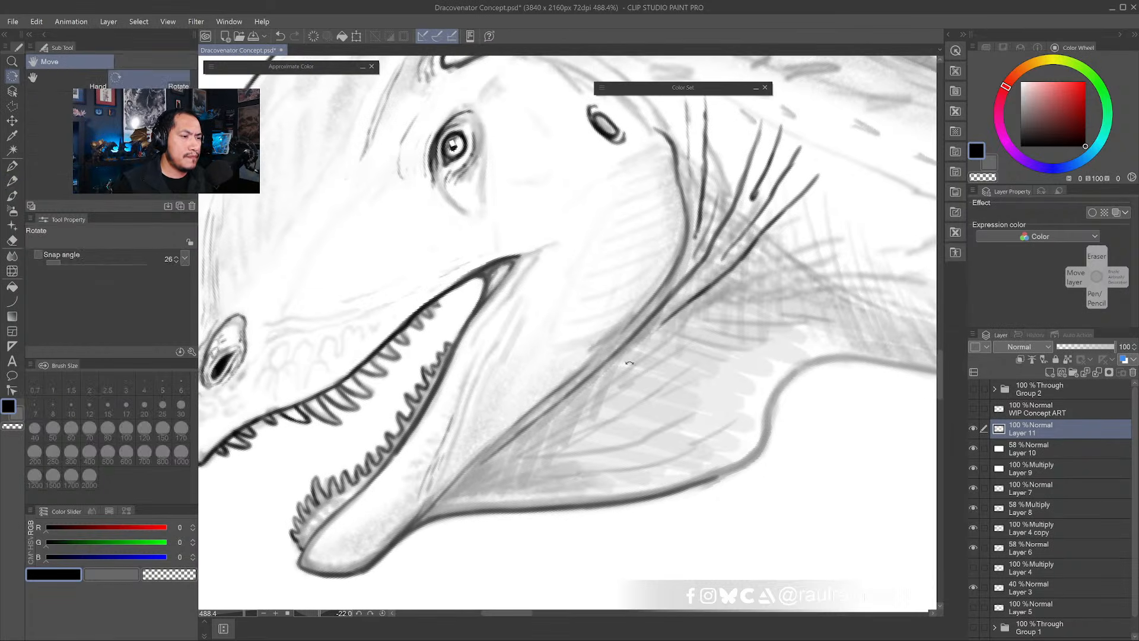
{"action": "mouse_move", "coordinate": [630, 363]}
{"action": "left_mouse_down"}
{"action": "mouse_move", "coordinate": [617, 399]}
{"action": "mouse_move", "coordinate": [628, 374]}
{"action": "left_mouse_up"}
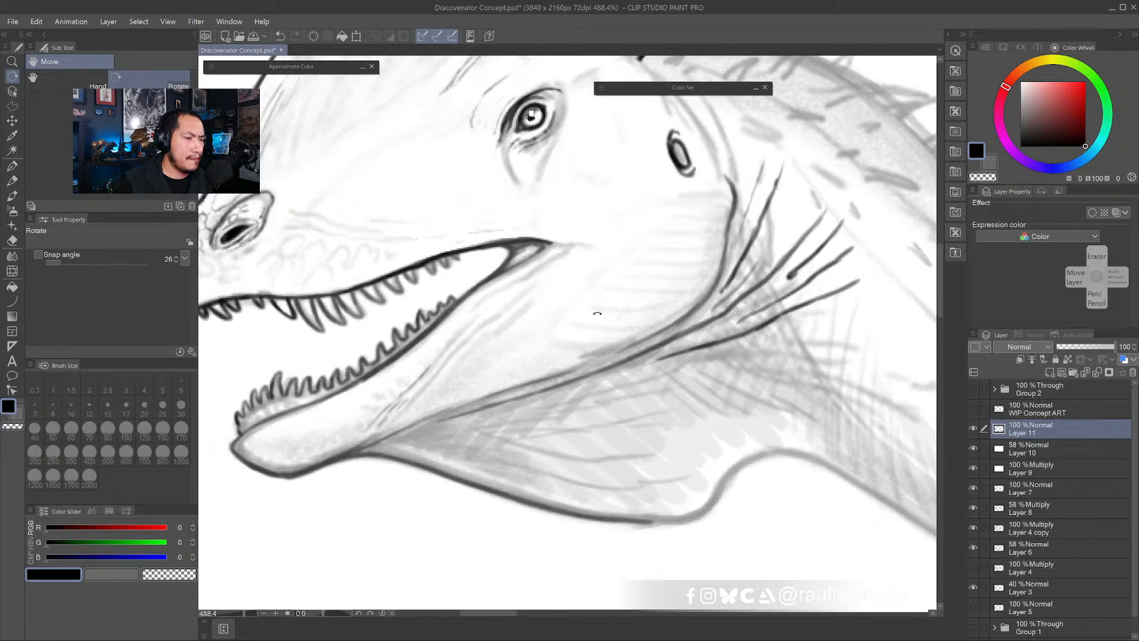
{"action": "left_click_drag", "start_coordinate": [585, 225], "coordinate": [585, 325]}
{"action": "key", "text": "b"}
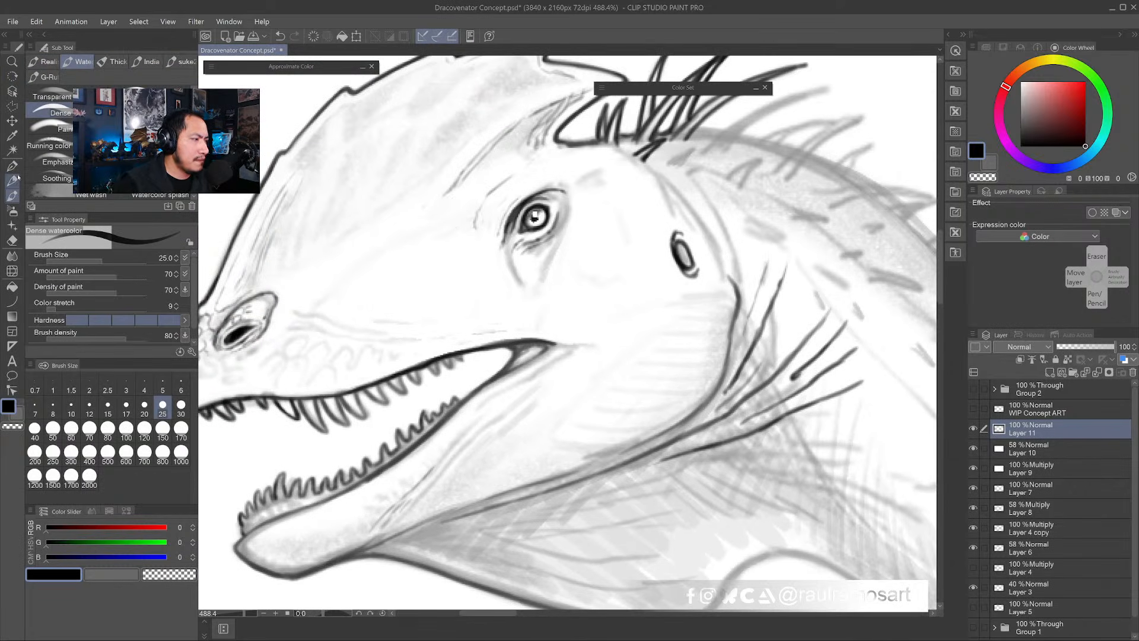
{"action": "key", "text": "p"}
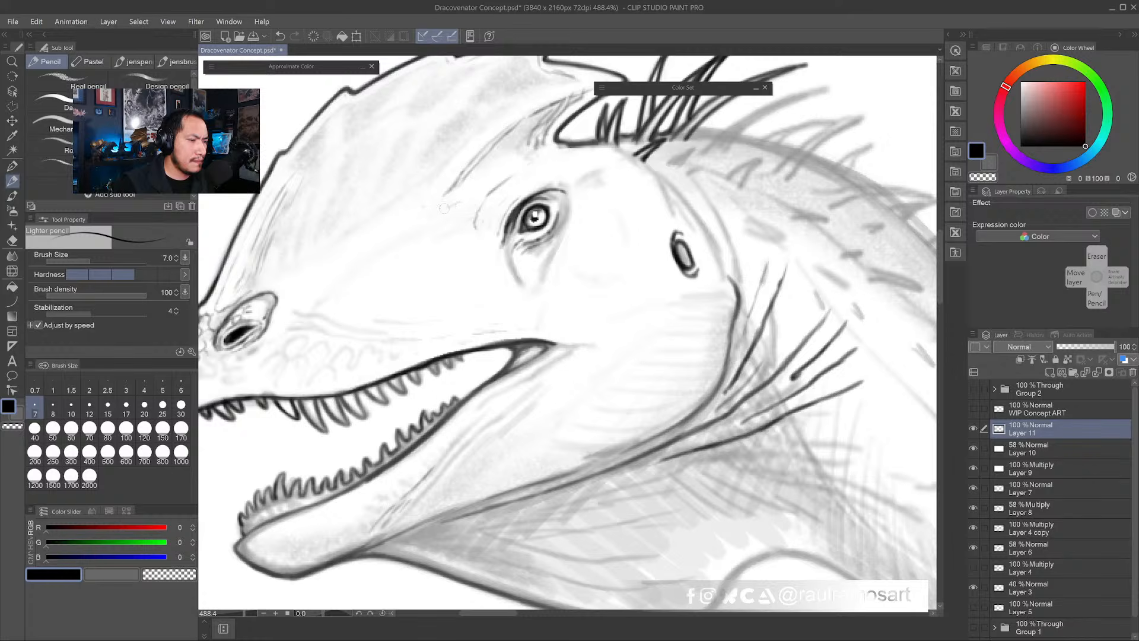
{"action": "mouse_move", "coordinate": [449, 207]}
{"action": "left_mouse_down"}
{"action": "mouse_move", "coordinate": [411, 225]}
{"action": "mouse_move", "coordinate": [464, 203]}
{"action": "left_mouse_up"}
{"action": "mouse_move", "coordinate": [379, 247]}
{"action": "left_mouse_down"}
{"action": "mouse_move", "coordinate": [321, 284]}
{"action": "mouse_move", "coordinate": [265, 281]}
{"action": "mouse_move", "coordinate": [293, 286]}
{"action": "mouse_move", "coordinate": [281, 295]}
{"action": "mouse_move", "coordinate": [356, 275]}
{"action": "left_mouse_up"}
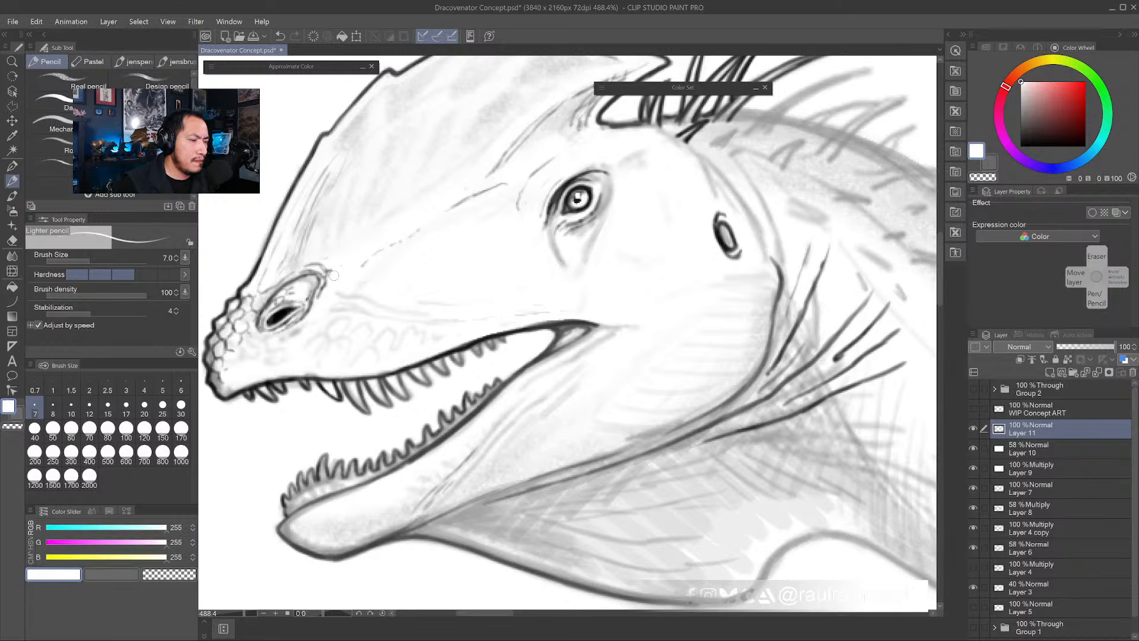
{"action": "key", "text": "x"}
- Ink a few short spikes at the nape behind the crest with the Lighter pencil in a sampled dark grey
{"action": "scroll", "coordinate": [353, 261], "scroll_direction": "down", "scroll_amount": 5}
{"action": "left_click_drag", "start_coordinate": [424, 296], "coordinate": [369, 249]}
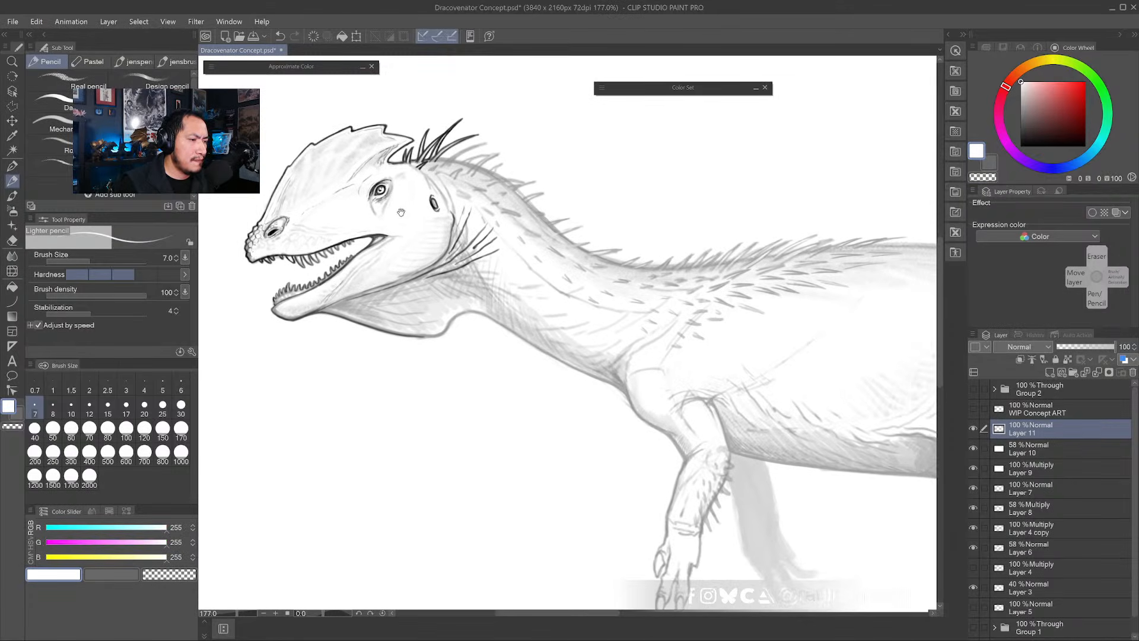
{"action": "scroll", "coordinate": [427, 178], "scroll_direction": "up", "scroll_amount": 6}
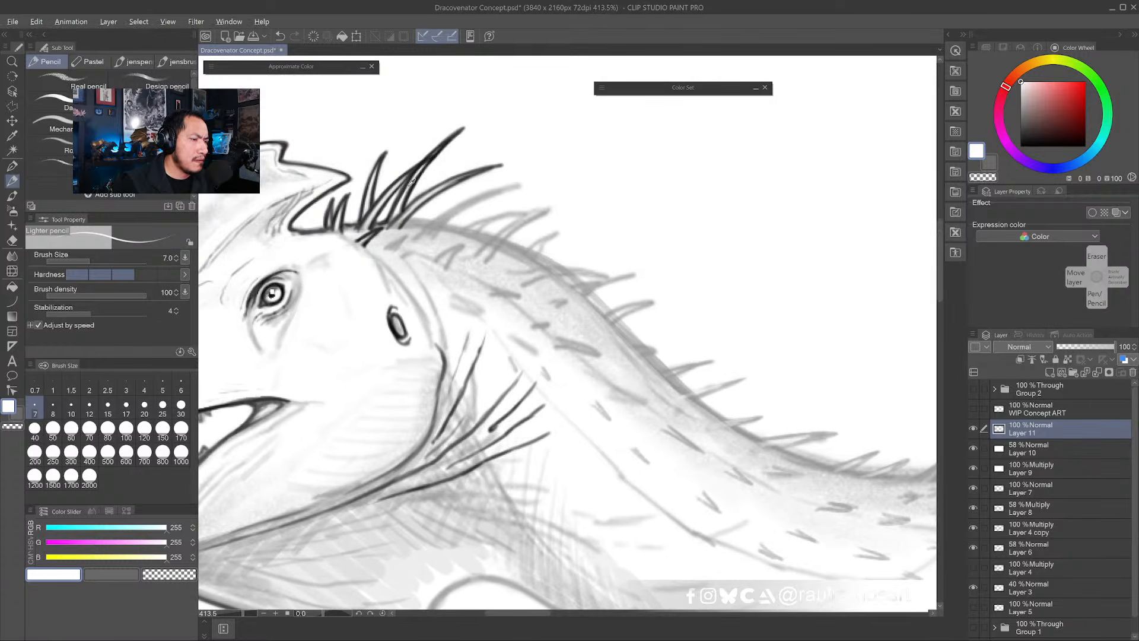
{"action": "left_click", "coordinate": [374, 235], "text": "alt"}
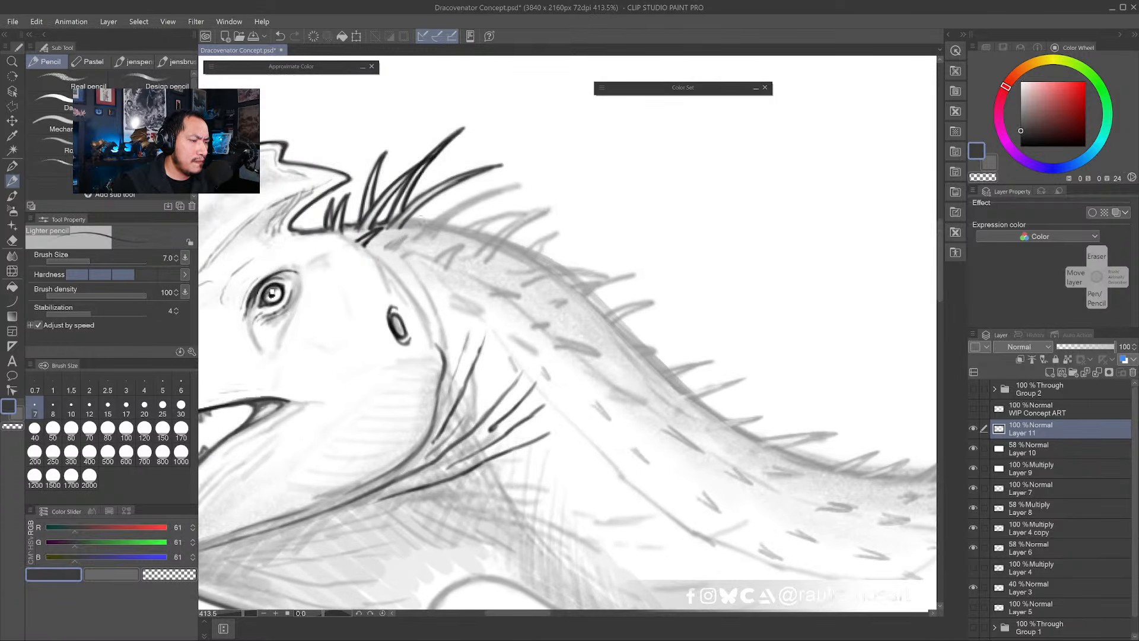
{"action": "left_click_drag", "start_coordinate": [385, 247], "coordinate": [452, 212]}
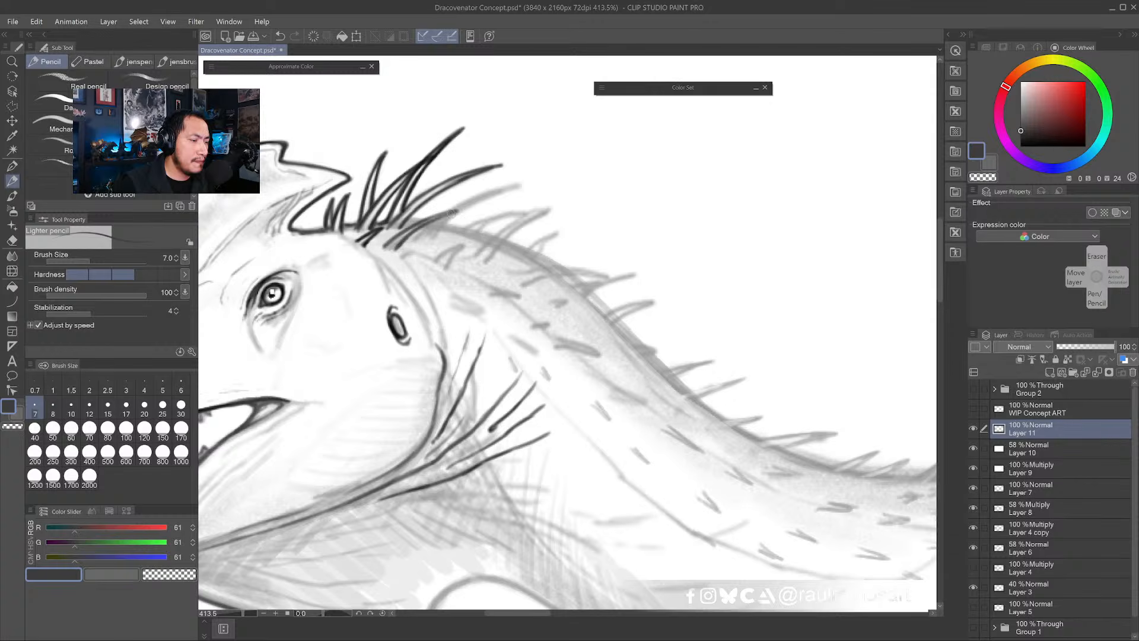
{"action": "mouse_move", "coordinate": [397, 259]}
{"action": "left_mouse_down"}
{"action": "mouse_move", "coordinate": [435, 247]}
{"action": "mouse_move", "coordinate": [415, 258]}
{"action": "left_mouse_up"}
{"action": "mouse_move", "coordinate": [398, 267]}
{"action": "left_mouse_down"}
{"action": "mouse_move", "coordinate": [407, 260]}
{"action": "mouse_move", "coordinate": [390, 256]}
{"action": "left_mouse_up"}
{"action": "key", "text": "ctrl+z"}
{"action": "mouse_move", "coordinate": [399, 451]}
{"action": "left_mouse_down"}
{"action": "mouse_move", "coordinate": [487, 522]}
{"action": "mouse_move", "coordinate": [512, 455]}
{"action": "left_mouse_up"}
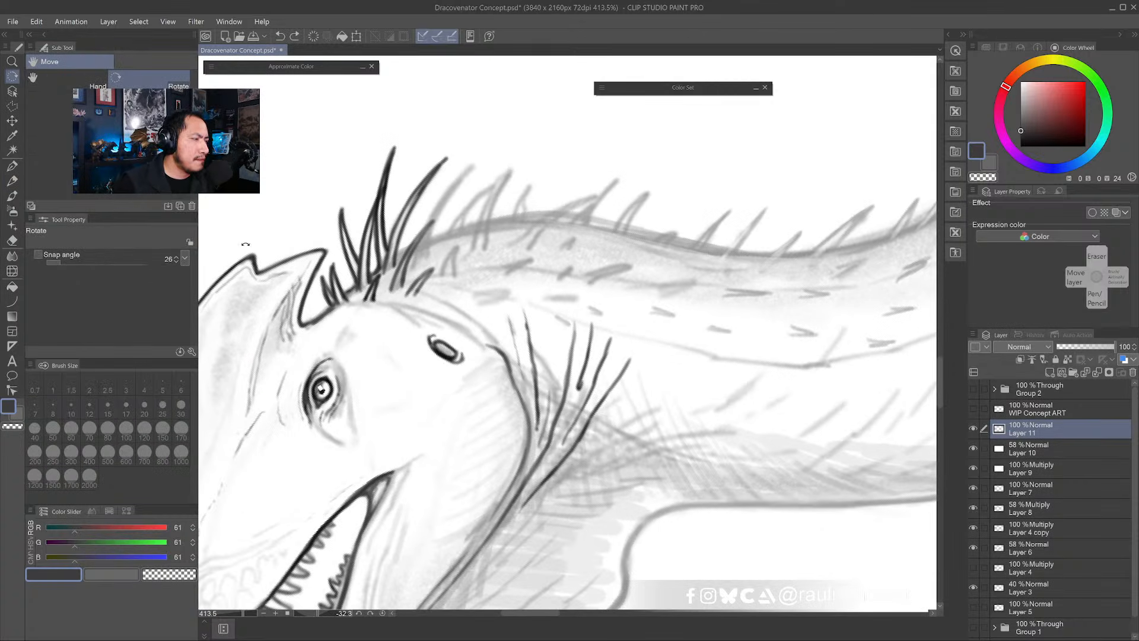
{"action": "left_click", "coordinate": [13, 181]}
{"action": "left_click_drag", "start_coordinate": [414, 289], "coordinate": [438, 267]}
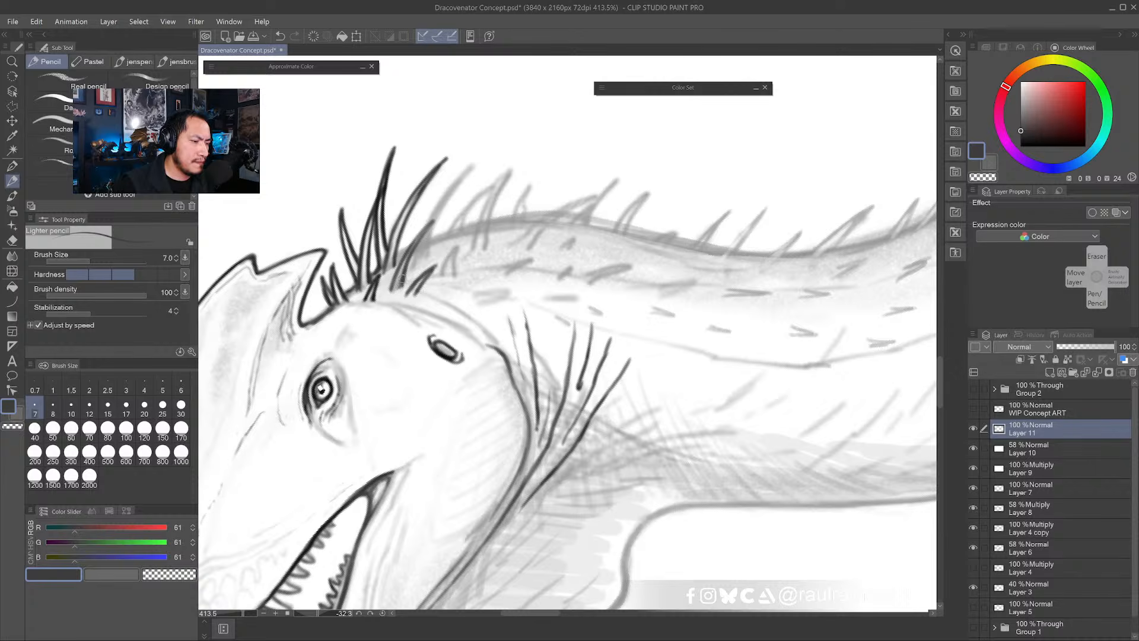
- Set the drawing colour to black from the colour history, and place the expanded Color Set palette beneath the collapsed Approximate Color palette
{"action": "left_click", "coordinate": [415, 267], "text": "alt"}
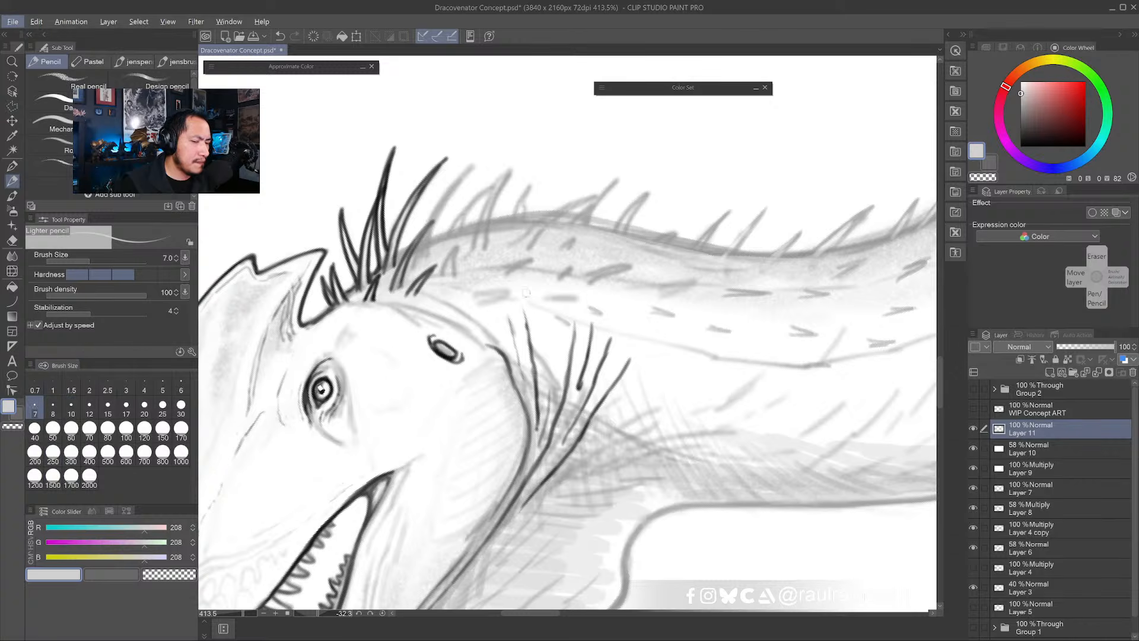
{"action": "left_click", "coordinate": [109, 511]}
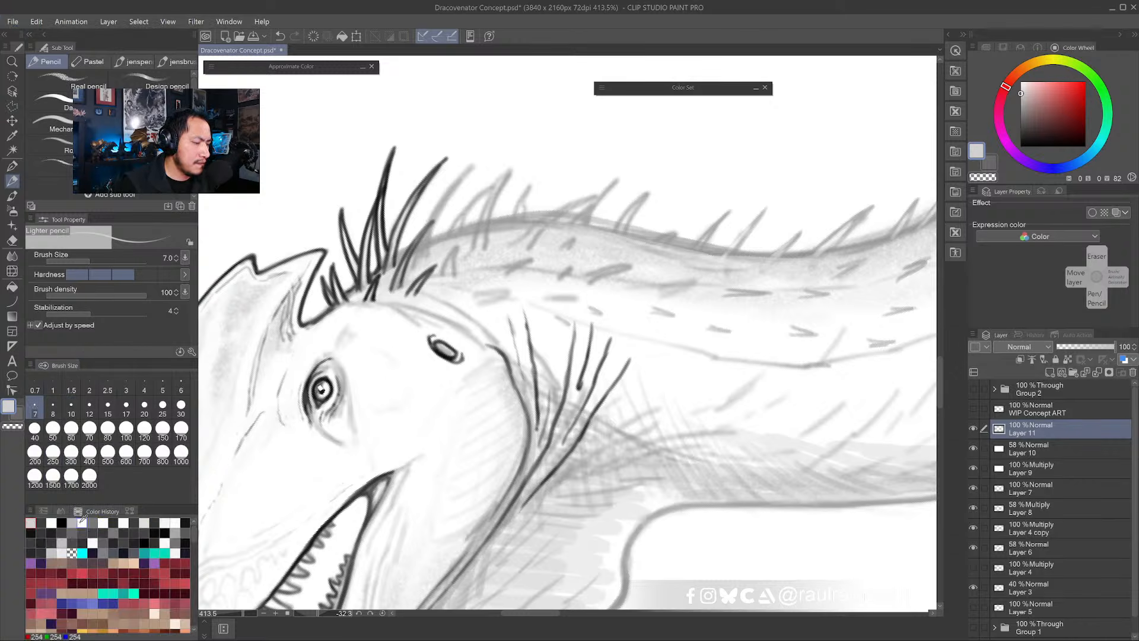
{"action": "left_click", "coordinate": [61, 522]}
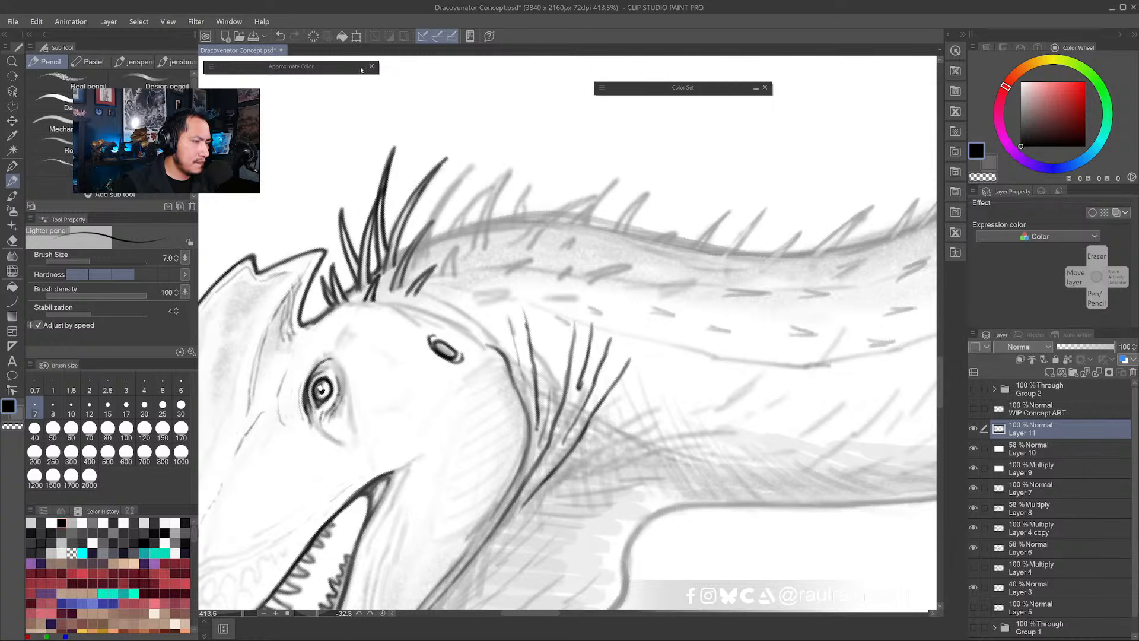
{"action": "left_click", "coordinate": [287, 68]}
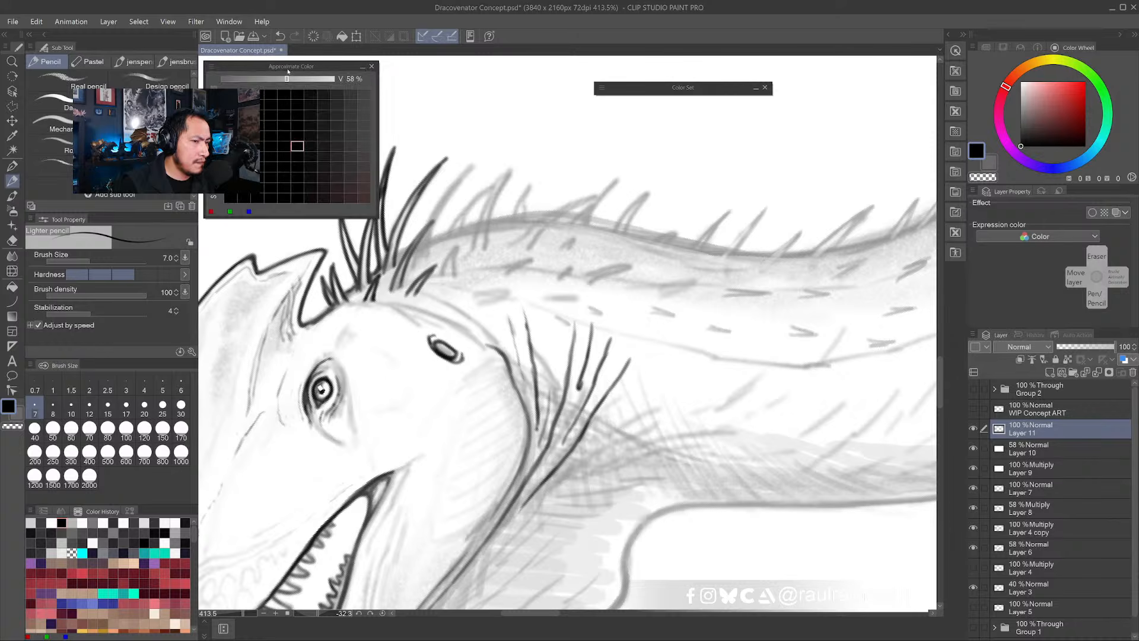
{"action": "left_click", "coordinate": [670, 87]}
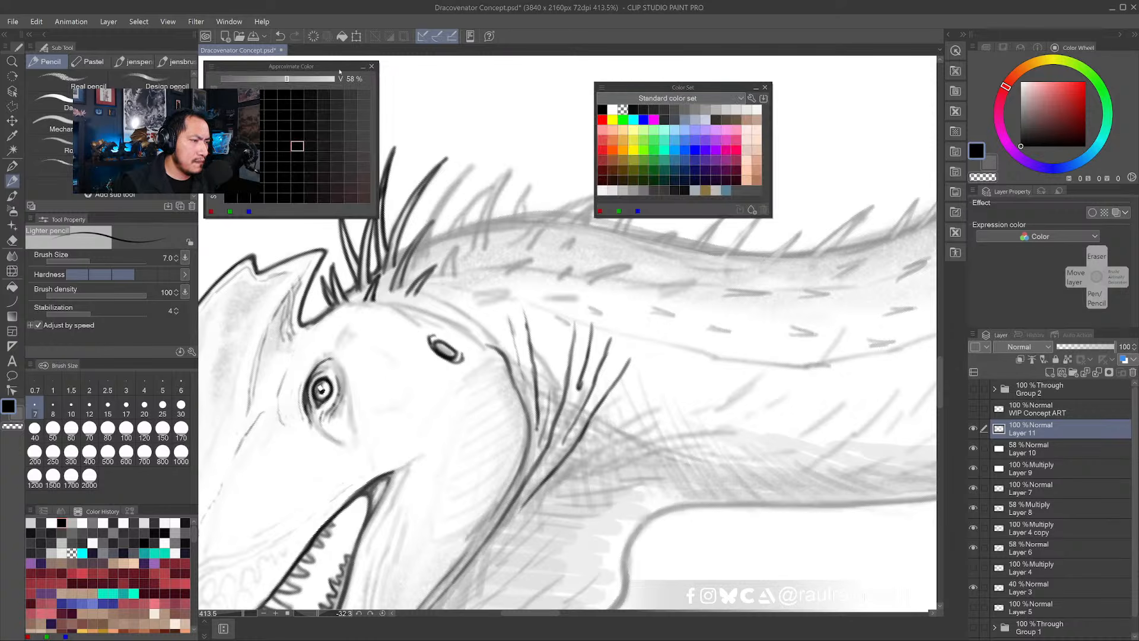
{"action": "left_click", "coordinate": [339, 69]}
{"action": "left_click_drag", "start_coordinate": [668, 88], "coordinate": [278, 86]}
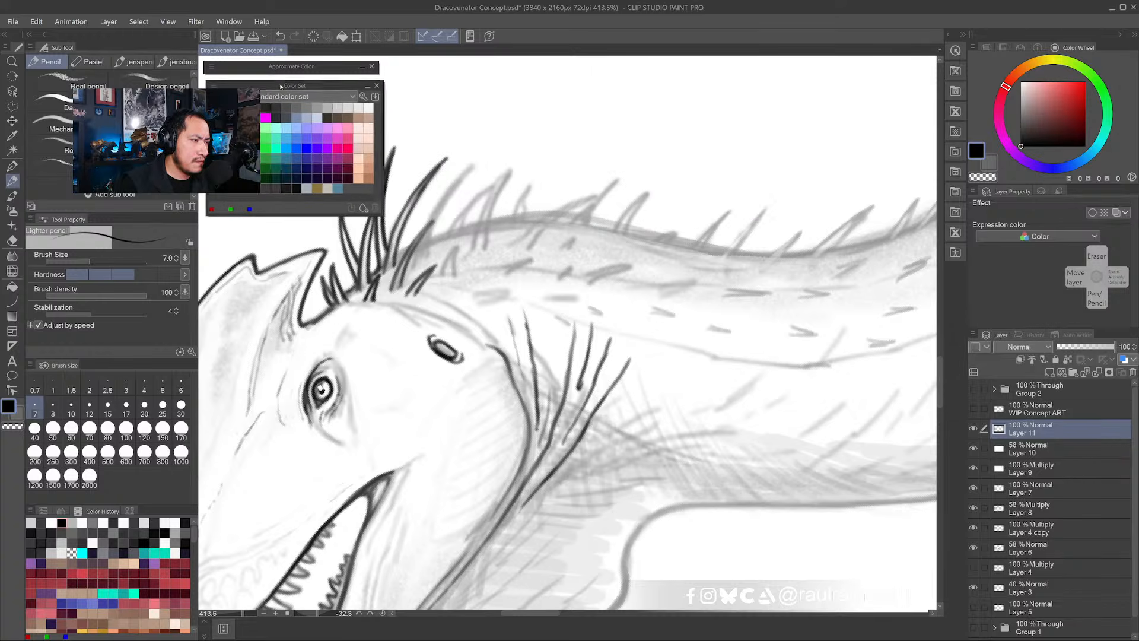
- Darken the spikes behind the crest in black, and ink shorter spikes over the sketch where the neck meets the head
{"action": "left_click_drag", "start_coordinate": [483, 257], "coordinate": [531, 244]}
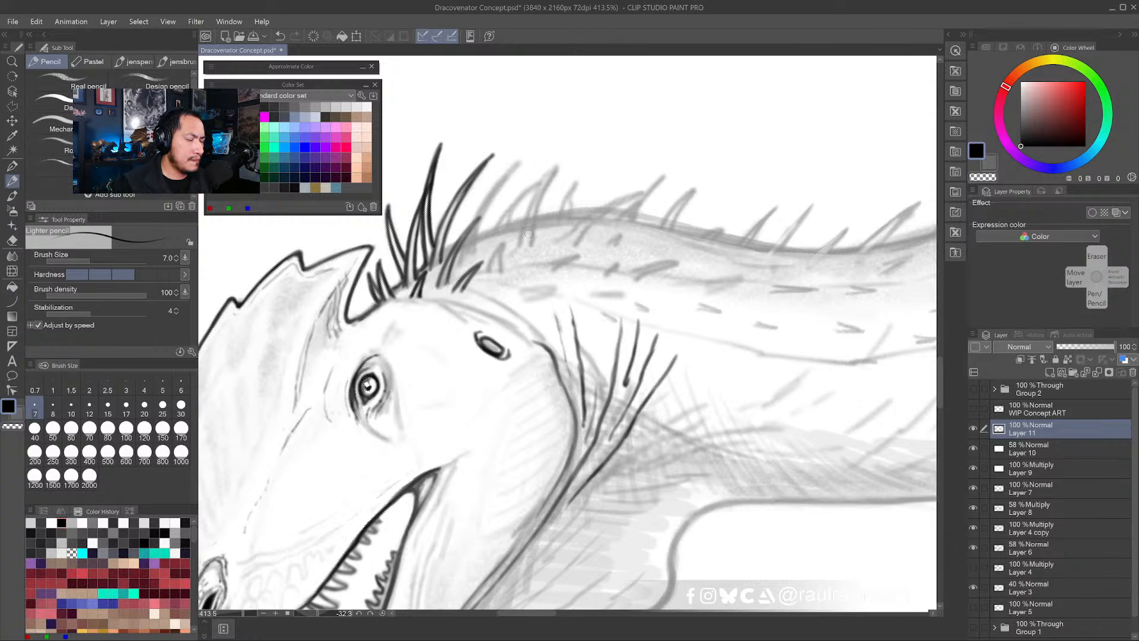
{"action": "left_click_drag", "start_coordinate": [444, 252], "coordinate": [447, 249]}
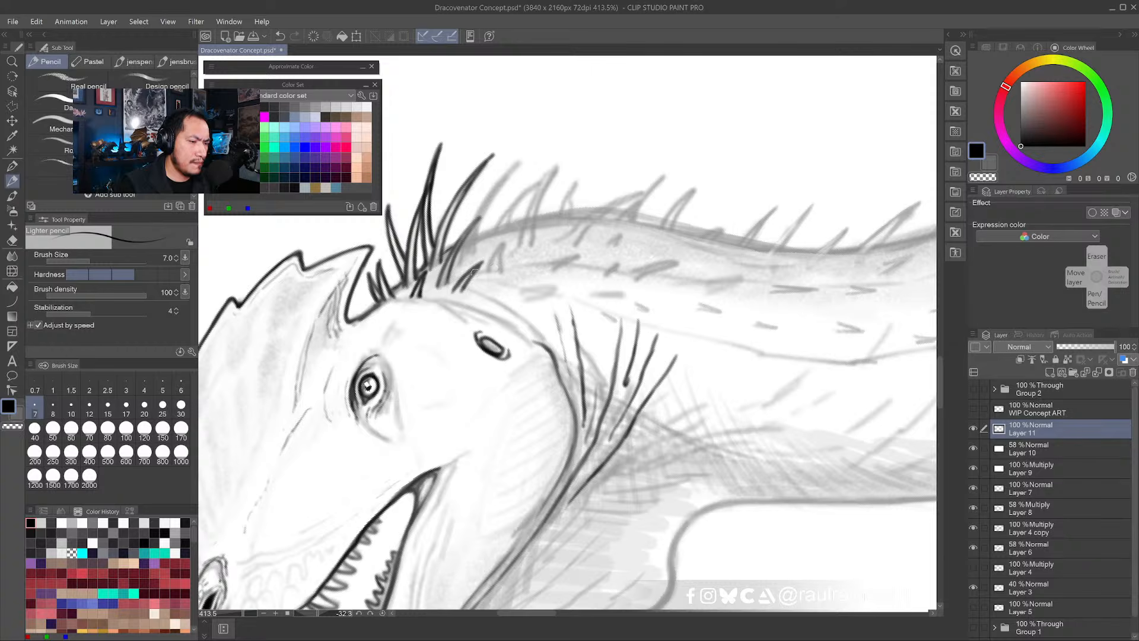
{"action": "mouse_move", "coordinate": [461, 292]}
{"action": "left_mouse_down"}
{"action": "mouse_move", "coordinate": [488, 248]}
{"action": "mouse_move", "coordinate": [465, 238]}
{"action": "mouse_move", "coordinate": [480, 216]}
{"action": "mouse_move", "coordinate": [454, 249]}
{"action": "mouse_move", "coordinate": [451, 212]}
{"action": "left_mouse_up"}
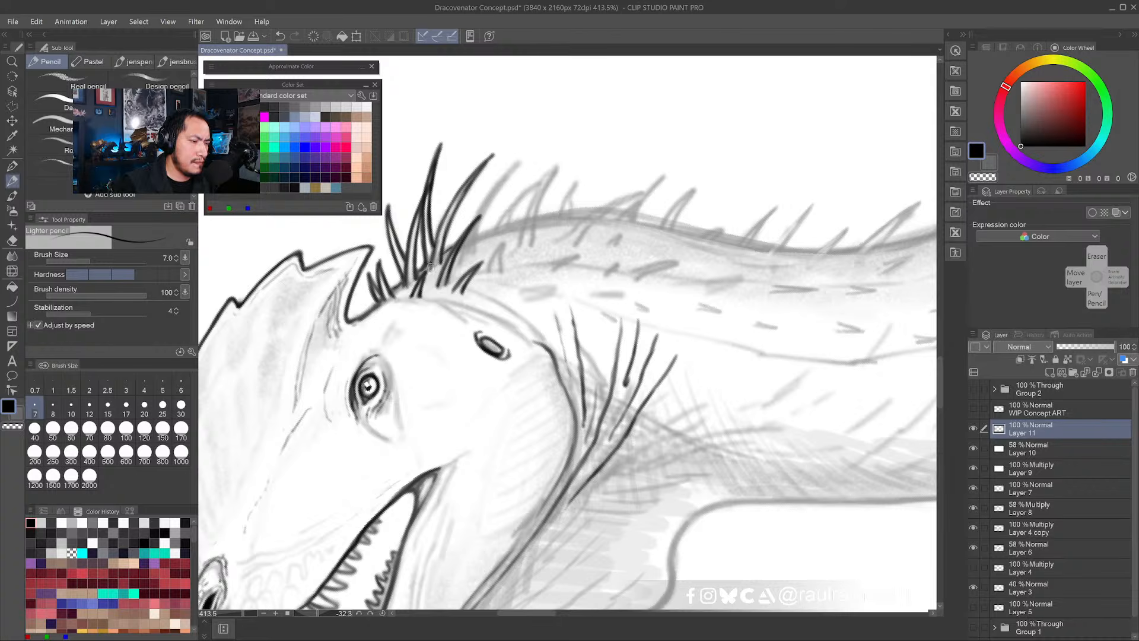
{"action": "mouse_move", "coordinate": [431, 268]}
{"action": "left_mouse_down"}
{"action": "mouse_move", "coordinate": [449, 214]}
{"action": "mouse_move", "coordinate": [492, 155]}
{"action": "left_mouse_up"}
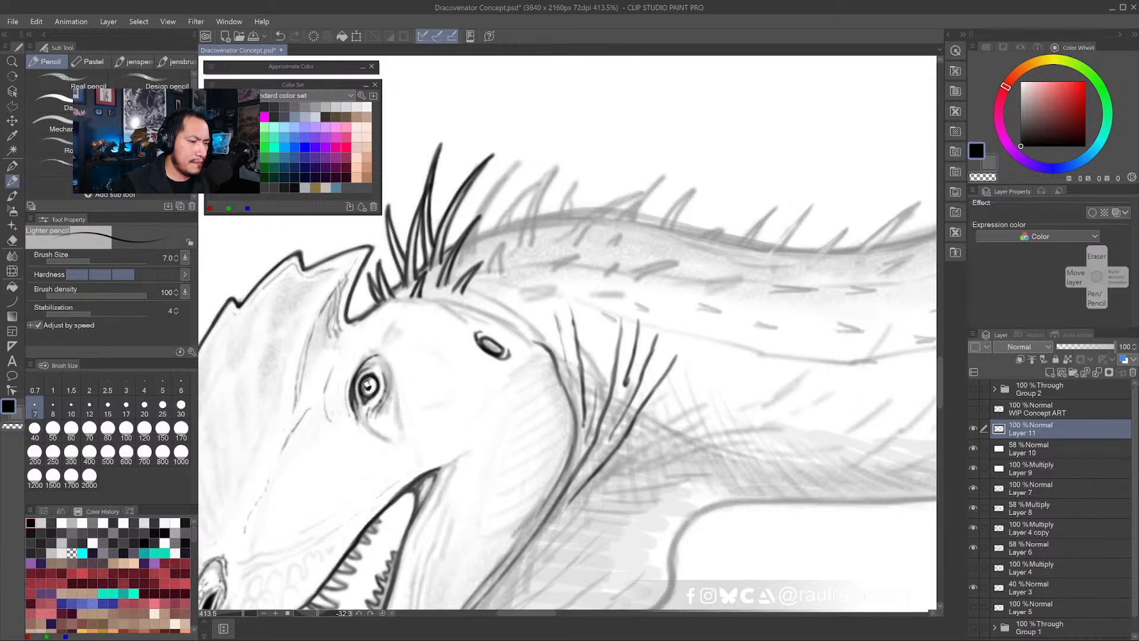
{"action": "mouse_move", "coordinate": [472, 306]}
{"action": "left_mouse_down"}
{"action": "mouse_move", "coordinate": [529, 237]}
{"action": "mouse_move", "coordinate": [485, 275]}
{"action": "mouse_move", "coordinate": [531, 235]}
{"action": "left_mouse_up"}
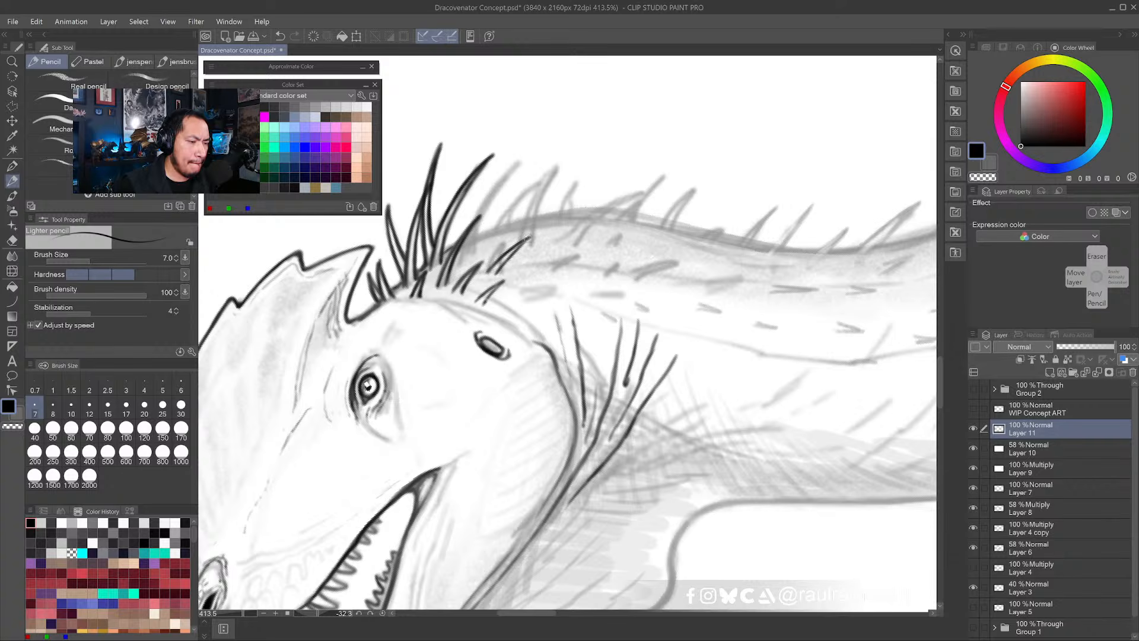
{"action": "left_click_drag", "start_coordinate": [521, 283], "coordinate": [552, 268]}
{"action": "left_click_drag", "start_coordinate": [501, 304], "coordinate": [524, 295]}
- Thicken the small spikes behind the ear opening, and ink further black spikes down the side of the upper neck
{"action": "scroll", "coordinate": [538, 315], "scroll_direction": "down", "scroll_amount": 4}
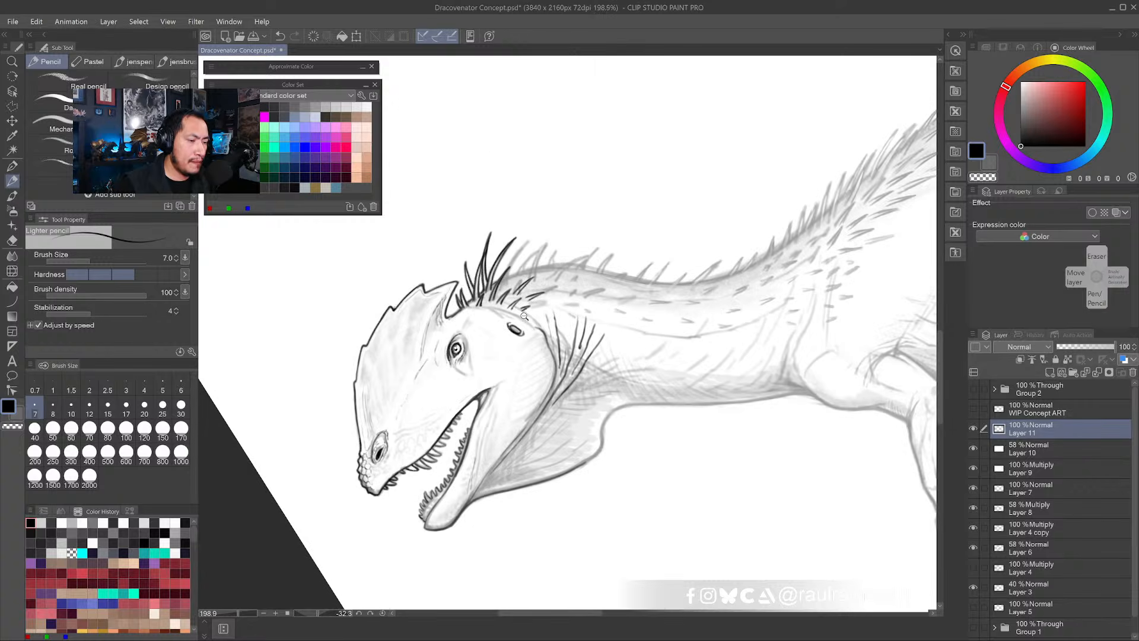
{"action": "key", "text": "shift+space"}
{"action": "left_click_drag", "start_coordinate": [658, 325], "coordinate": [617, 407]}
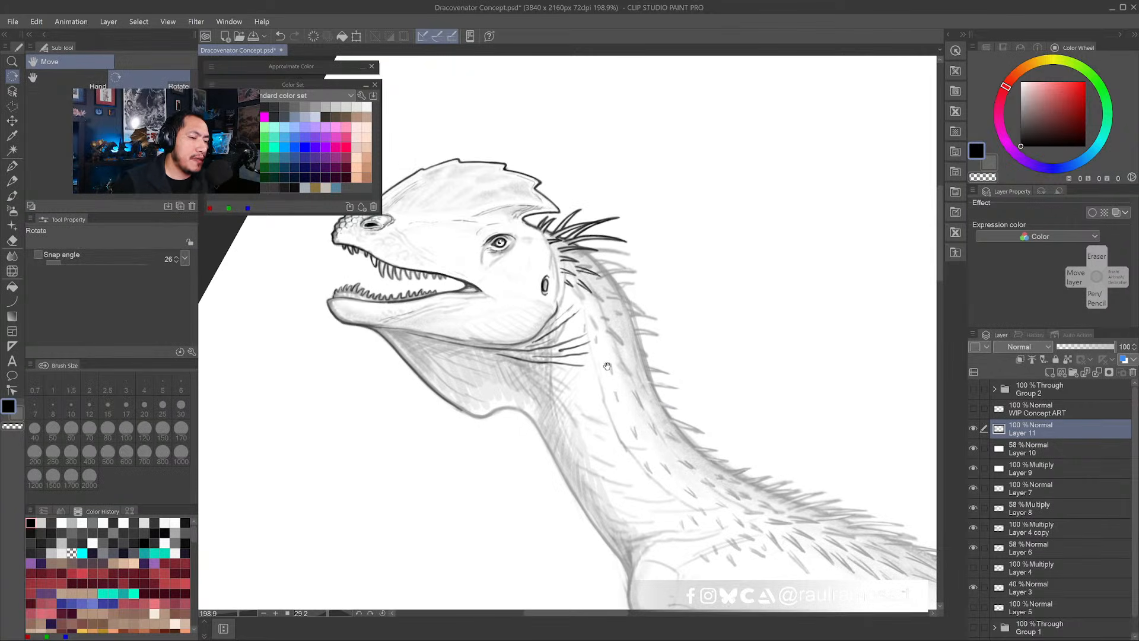
{"action": "mouse_move", "coordinate": [664, 329]}
{"action": "left_mouse_down"}
{"action": "mouse_move", "coordinate": [607, 273]}
{"action": "mouse_move", "coordinate": [644, 287]}
{"action": "mouse_move", "coordinate": [635, 312]}
{"action": "mouse_move", "coordinate": [600, 331]}
{"action": "left_mouse_up"}
{"action": "left_click", "coordinate": [12, 180]}
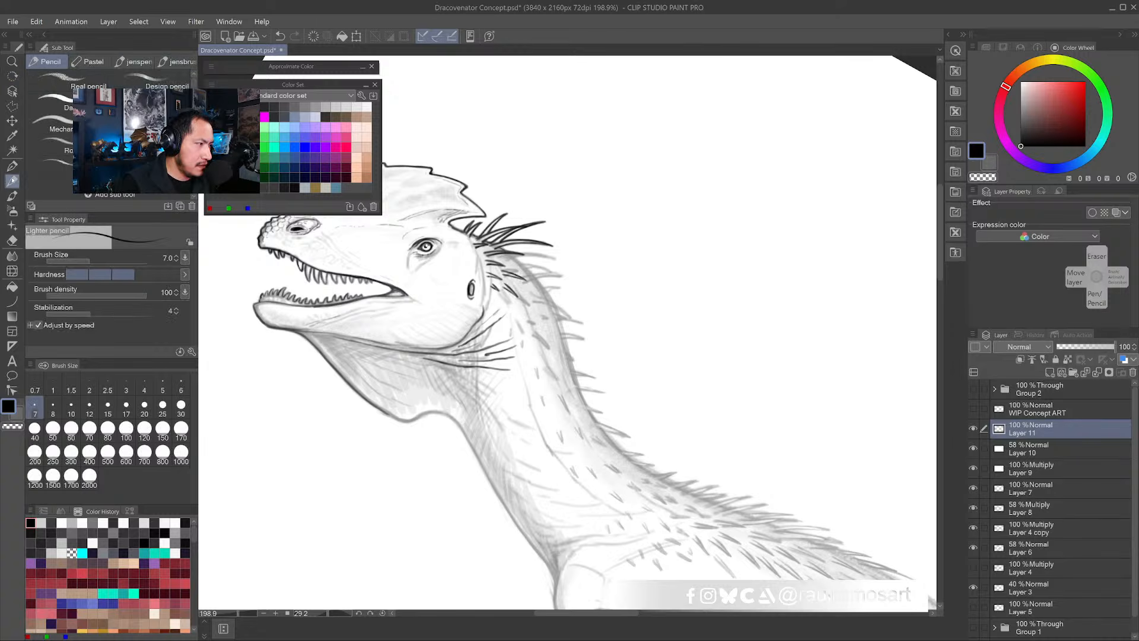
{"action": "scroll", "coordinate": [522, 281], "scroll_direction": "up", "scroll_amount": 5}
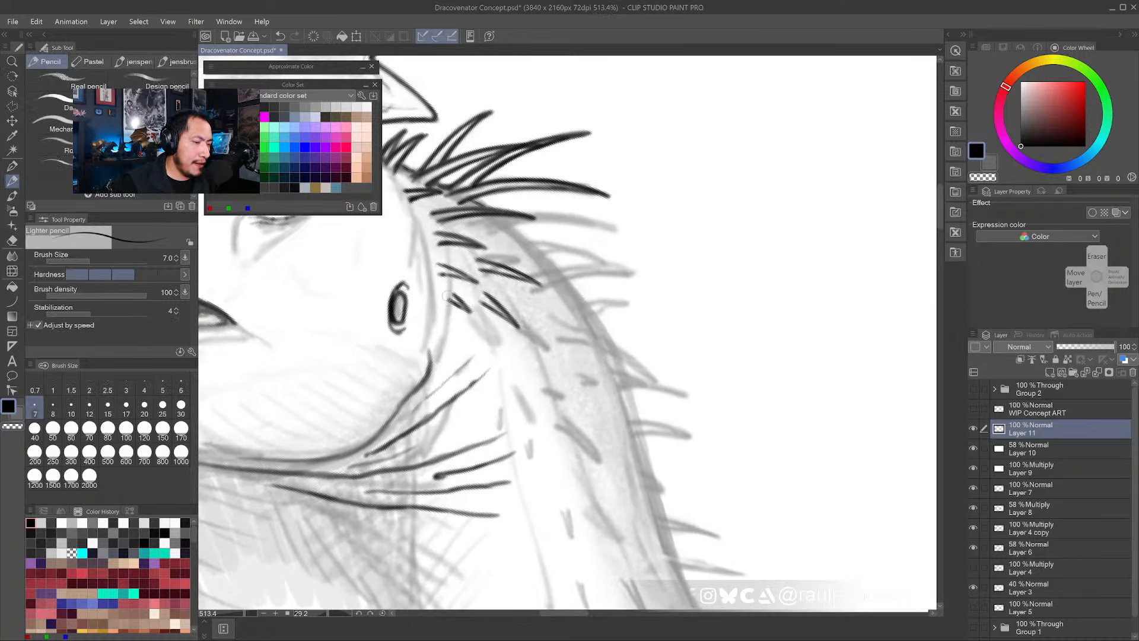
{"action": "mouse_move", "coordinate": [446, 295]}
{"action": "left_mouse_down"}
{"action": "mouse_move", "coordinate": [470, 315]}
{"action": "mouse_move", "coordinate": [505, 311]}
{"action": "mouse_move", "coordinate": [488, 292]}
{"action": "mouse_move", "coordinate": [506, 308]}
{"action": "left_mouse_up"}
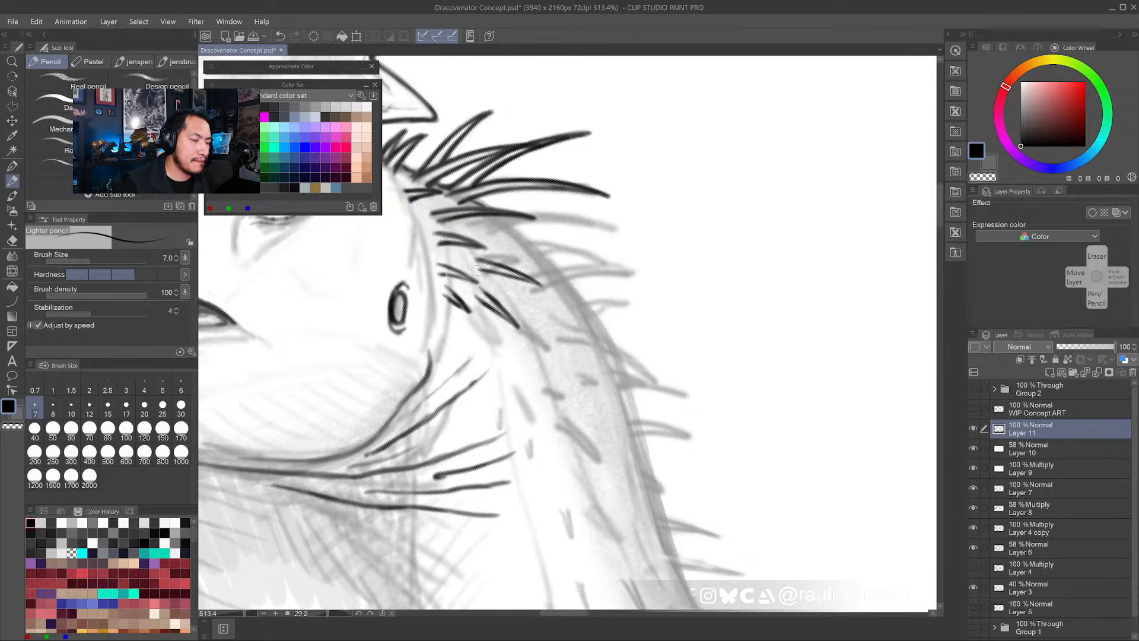
{"action": "left_click_drag", "start_coordinate": [477, 270], "coordinate": [509, 270]}
{"action": "left_click_drag", "start_coordinate": [602, 396], "coordinate": [576, 345]}
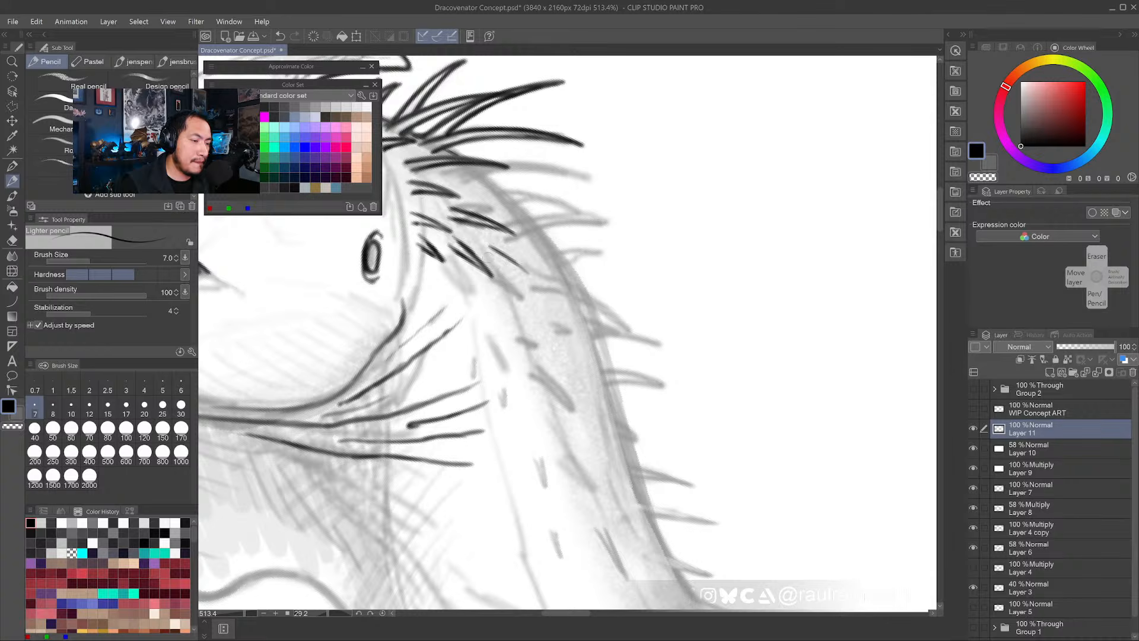
{"action": "mouse_move", "coordinate": [487, 254]}
{"action": "left_mouse_down"}
{"action": "mouse_move", "coordinate": [525, 276]}
{"action": "mouse_move", "coordinate": [500, 249]}
{"action": "mouse_move", "coordinate": [540, 286]}
{"action": "mouse_move", "coordinate": [505, 261]}
{"action": "mouse_move", "coordinate": [482, 310]}
{"action": "left_mouse_up"}
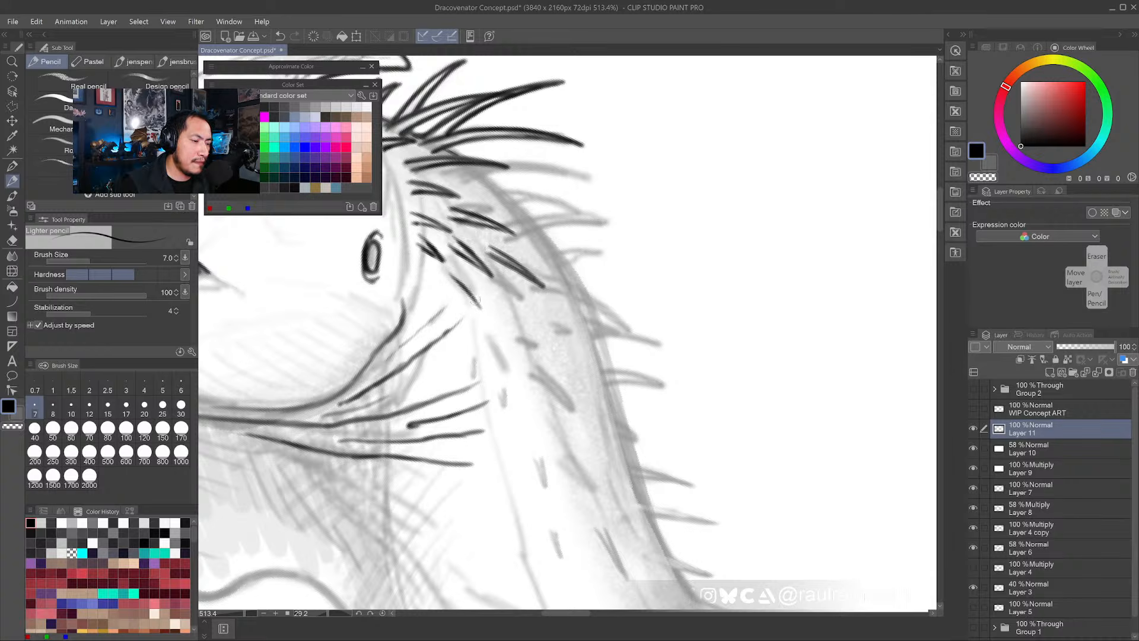
{"action": "mouse_move", "coordinate": [453, 267]}
{"action": "left_mouse_down"}
{"action": "mouse_move", "coordinate": [479, 301]}
{"action": "mouse_move", "coordinate": [481, 328]}
{"action": "mouse_move", "coordinate": [546, 334]}
{"action": "mouse_move", "coordinate": [444, 285]}
{"action": "mouse_move", "coordinate": [453, 251]}
{"action": "mouse_move", "coordinate": [599, 341]}
{"action": "mouse_move", "coordinate": [618, 339]}
{"action": "left_mouse_up"}
- Darken the front teeth of the lower jaw in black with the Lighter pencil
{"action": "scroll", "coordinate": [536, 256], "scroll_direction": "down", "scroll_amount": 6}
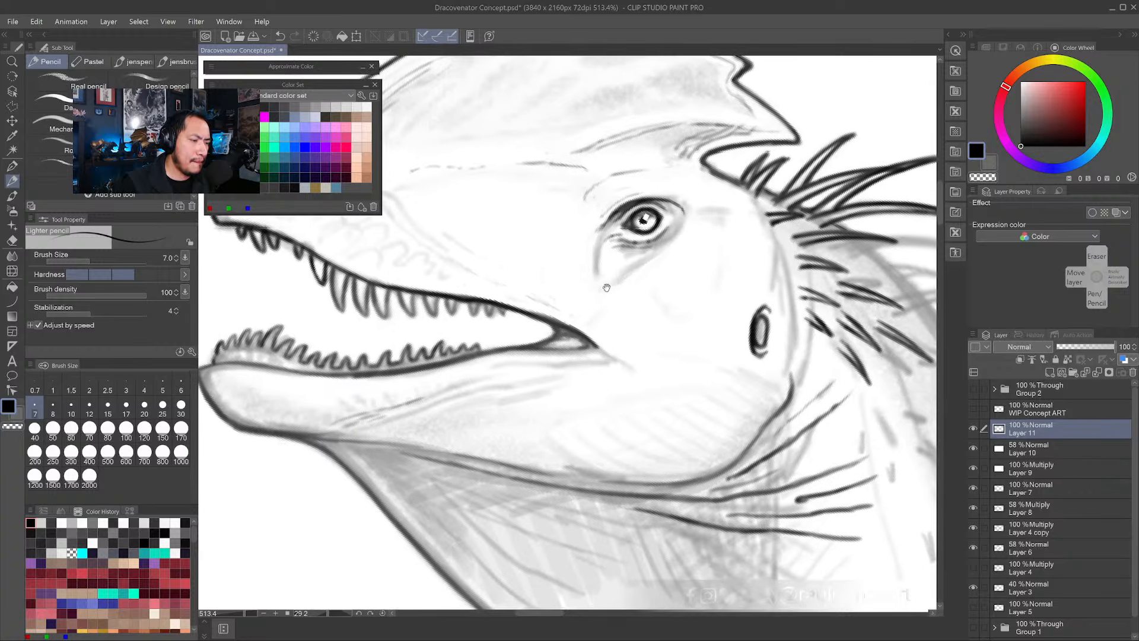
{"action": "scroll", "coordinate": [487, 317], "scroll_direction": "up", "scroll_amount": 6}
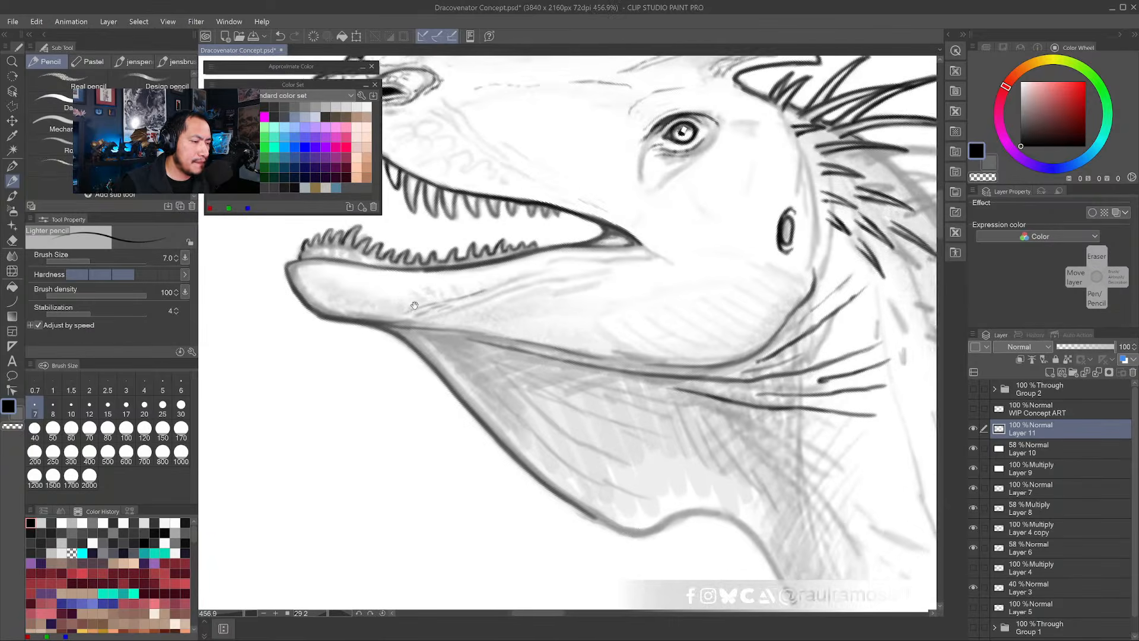
{"action": "left_click_drag", "start_coordinate": [454, 442], "coordinate": [563, 442]}
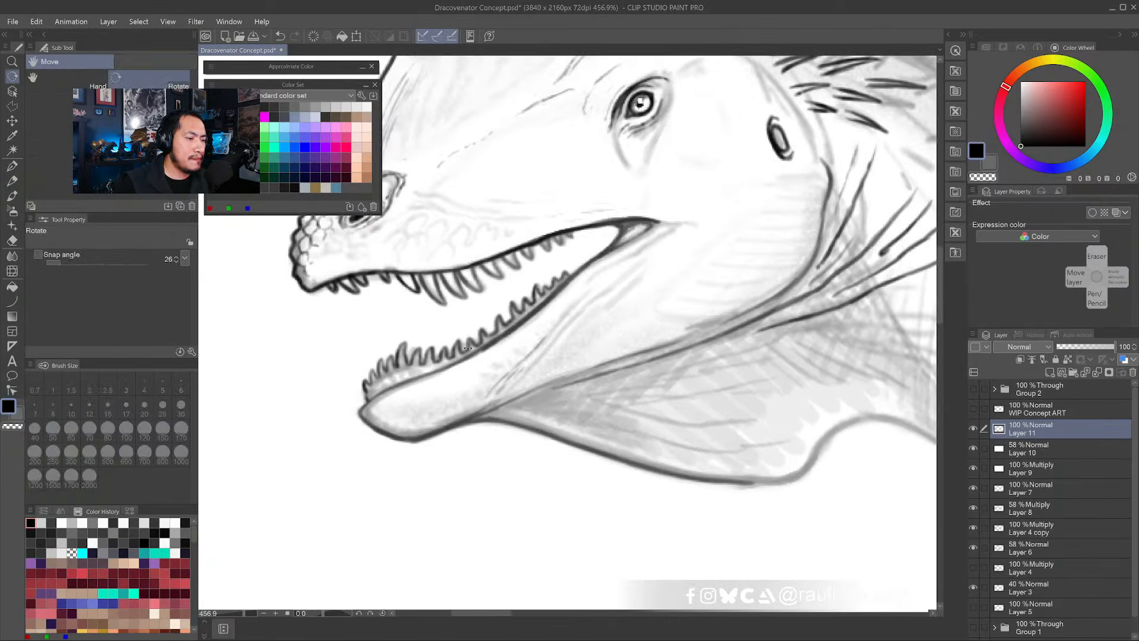
{"action": "scroll", "coordinate": [467, 348], "scroll_direction": "up", "scroll_amount": 3}
{"action": "left_click", "coordinate": [13, 182]}
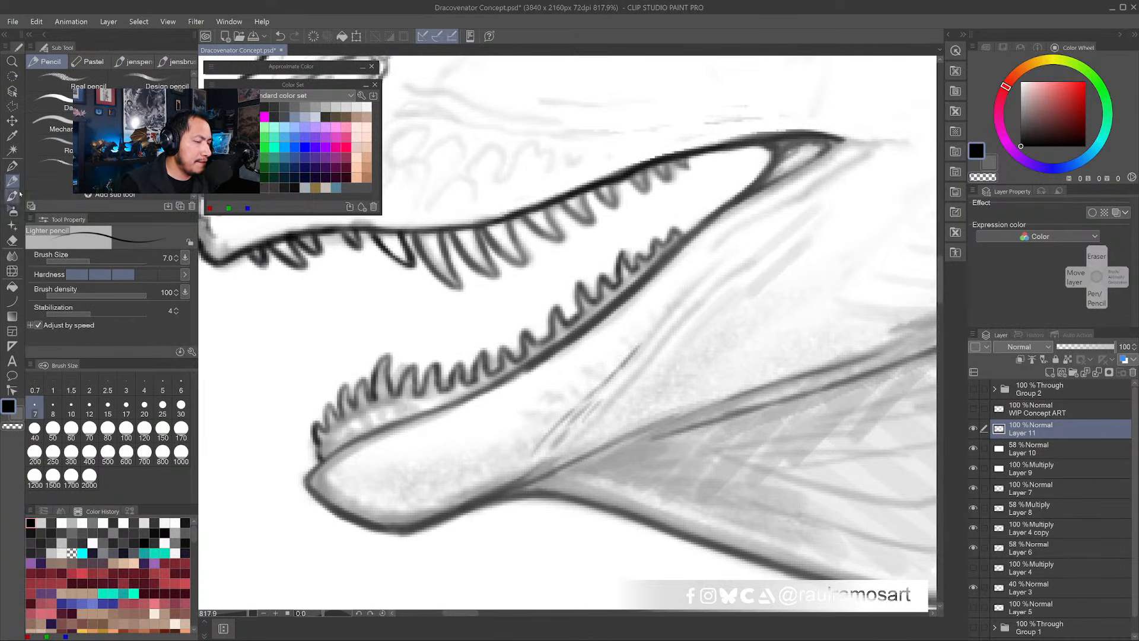
{"action": "mouse_move", "coordinate": [376, 379]}
{"action": "left_mouse_down"}
{"action": "mouse_move", "coordinate": [386, 355]}
{"action": "mouse_move", "coordinate": [389, 388]}
{"action": "mouse_move", "coordinate": [370, 394]}
{"action": "mouse_move", "coordinate": [367, 373]}
{"action": "mouse_move", "coordinate": [354, 405]}
{"action": "mouse_move", "coordinate": [348, 389]}
{"action": "mouse_move", "coordinate": [345, 417]}
{"action": "mouse_move", "coordinate": [413, 415]}
{"action": "left_mouse_up"}
{"action": "scroll", "coordinate": [357, 413], "scroll_direction": "down", "scroll_amount": 4}
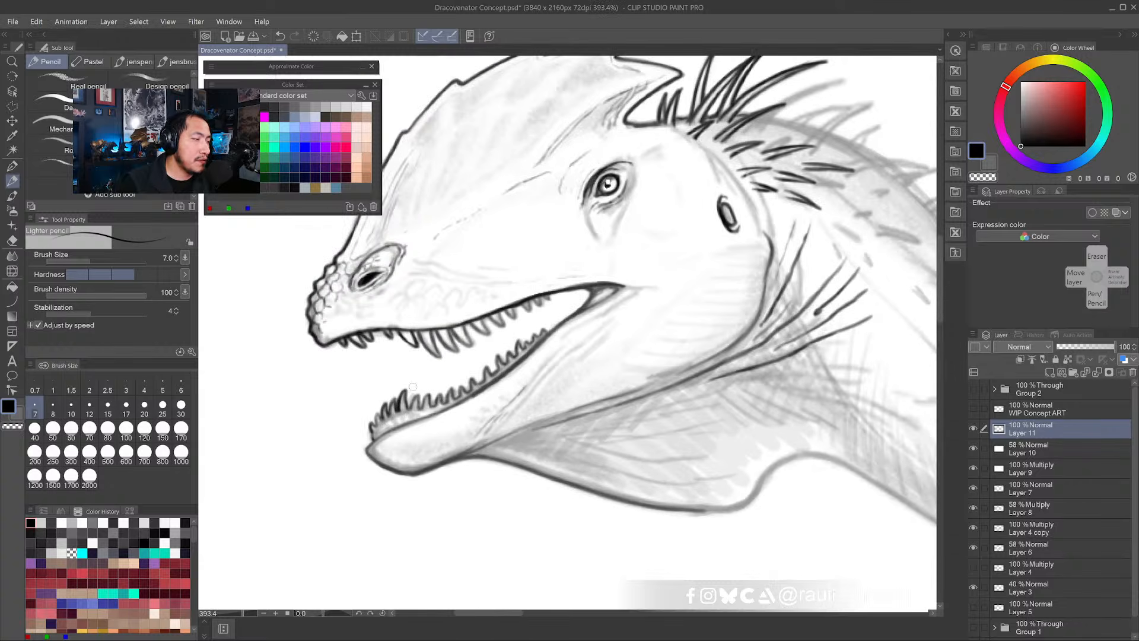
- Change the image resolution so the canvas measures 4000 x 2250 px at 300 dpi
{"action": "left_click", "coordinate": [36, 21]}
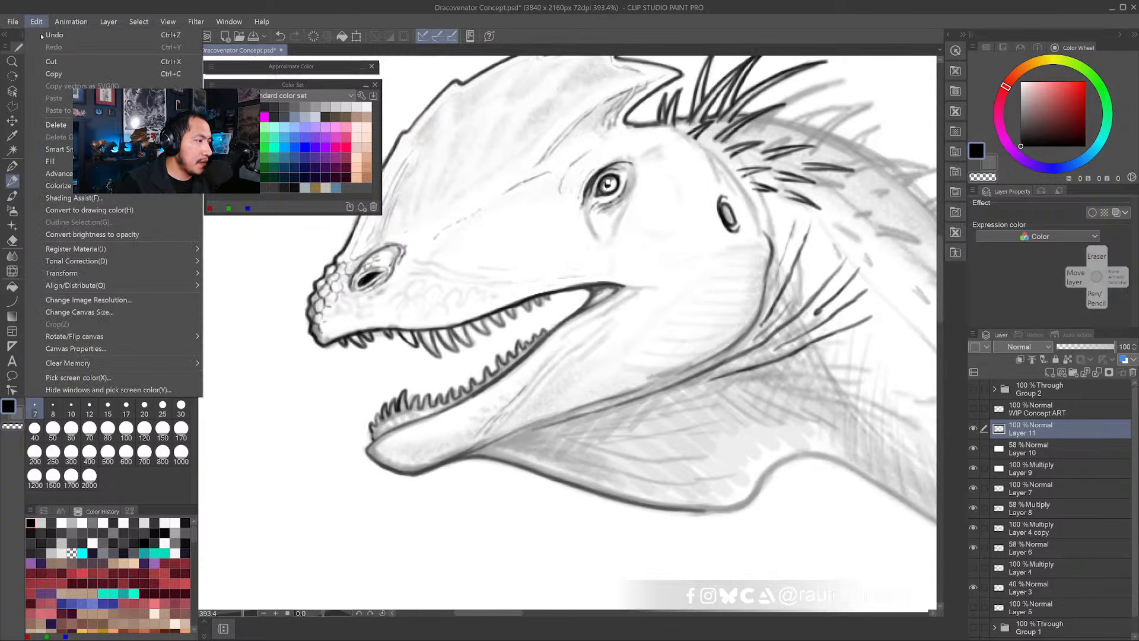
{"action": "left_click", "coordinate": [131, 299]}
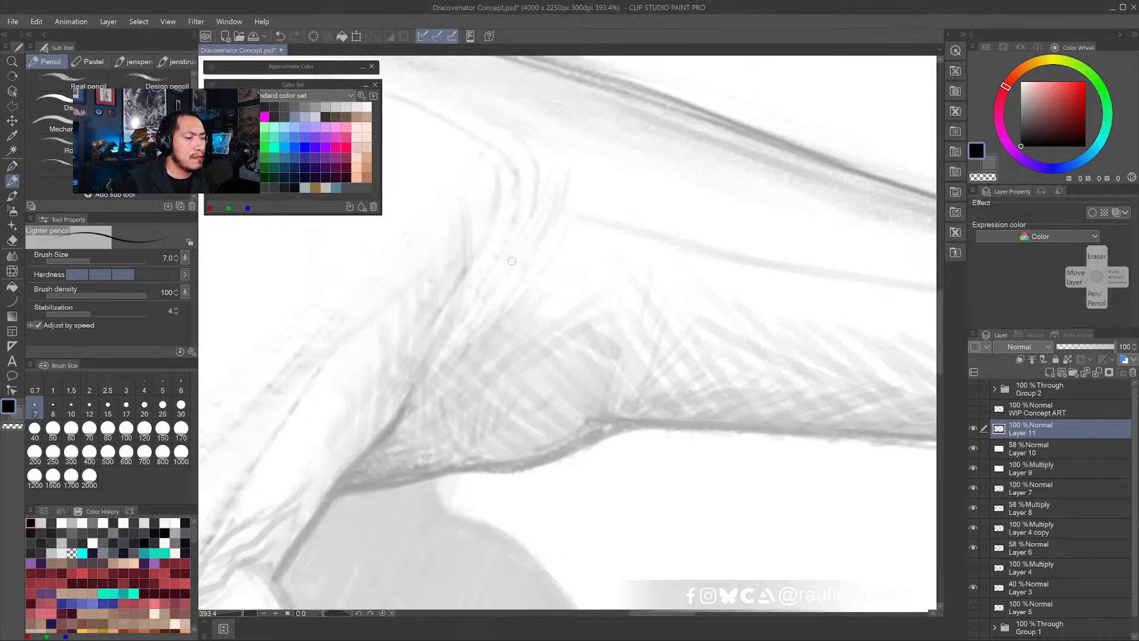
{"action": "scroll", "coordinate": [563, 217], "scroll_direction": "down", "scroll_amount": 5}
{"action": "left_click_drag", "start_coordinate": [528, 278], "coordinate": [695, 316]}
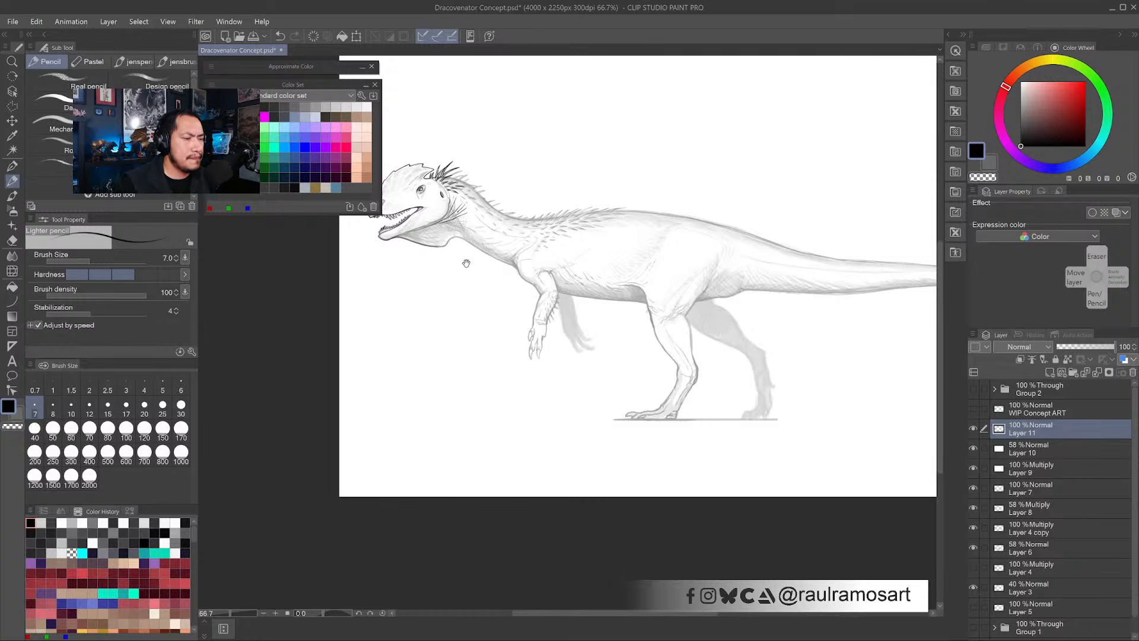
- Sample a dark grey from the line art and draw thin contour lines just inside the crest's upper edge
{"action": "scroll", "coordinate": [487, 256], "scroll_direction": "up", "scroll_amount": 4}
{"action": "scroll", "coordinate": [488, 258], "scroll_direction": "up", "scroll_amount": 2}
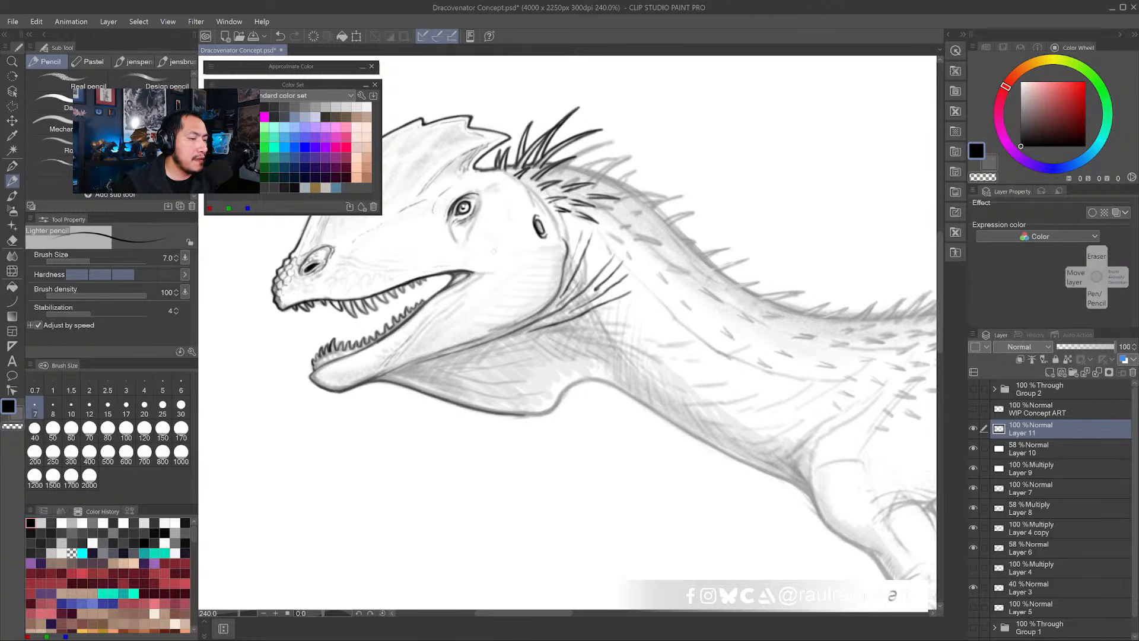
{"action": "scroll", "coordinate": [494, 251], "scroll_direction": "up", "scroll_amount": 3}
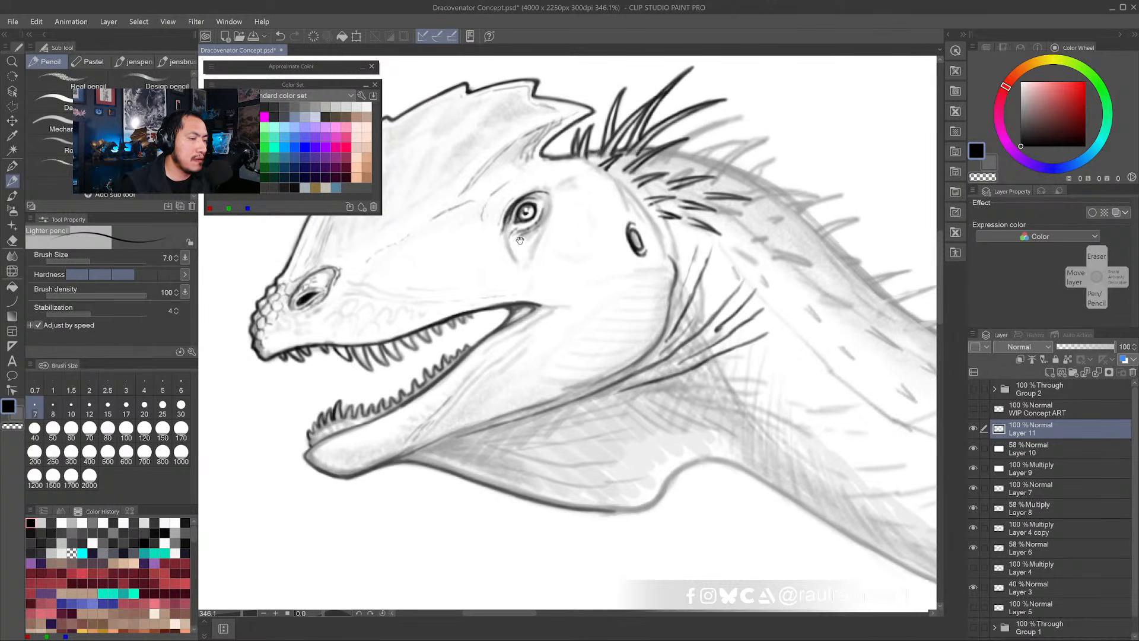
{"action": "scroll", "coordinate": [511, 213], "scroll_direction": "up", "scroll_amount": 2}
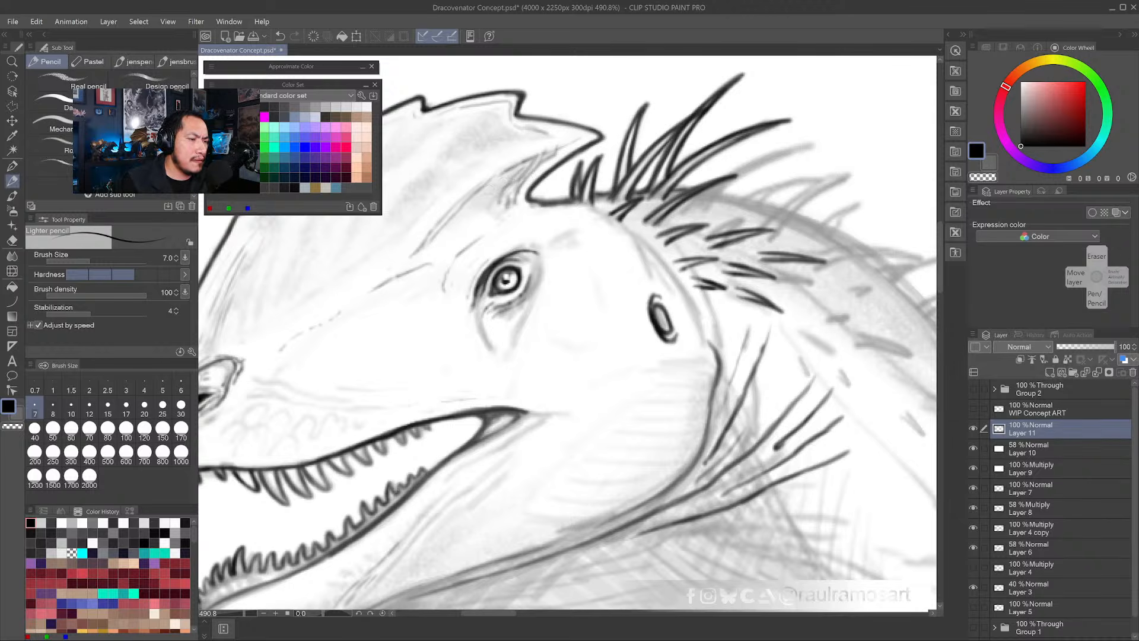
{"action": "key", "text": "c"}
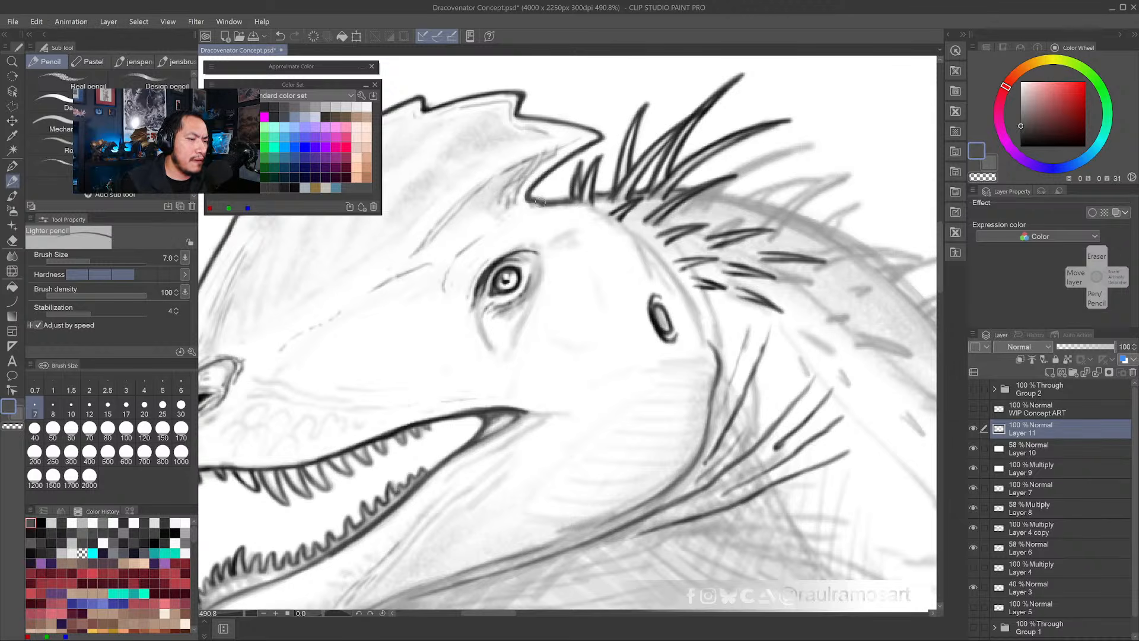
{"action": "left_click", "coordinate": [543, 177], "text": "alt"}
{"action": "left_click_drag", "start_coordinate": [537, 181], "coordinate": [559, 162]}
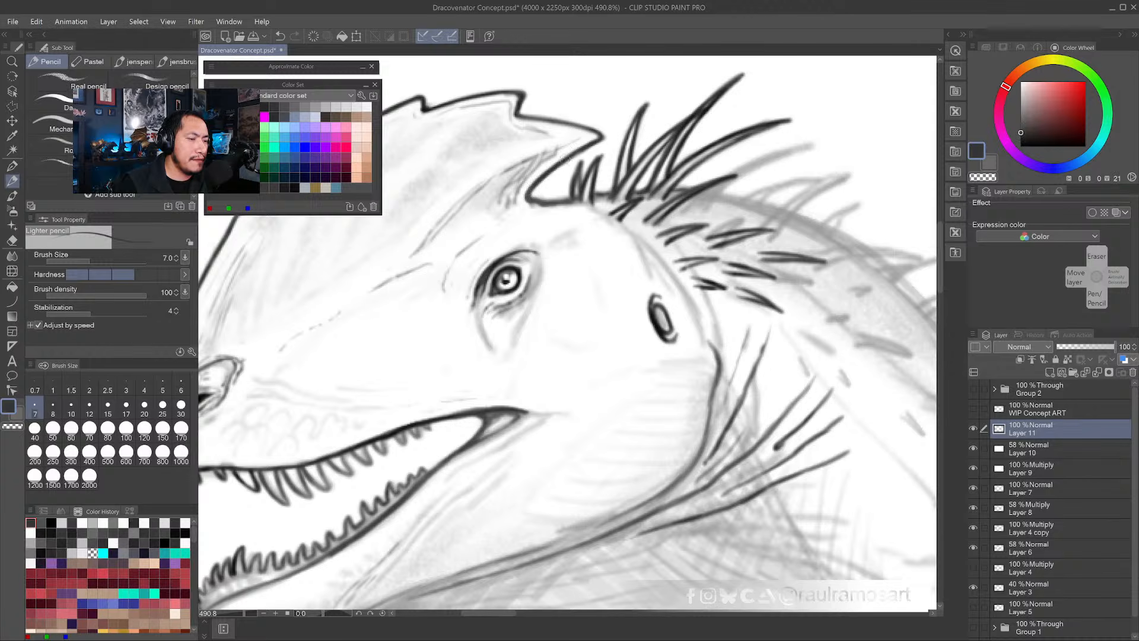
{"action": "left_click_drag", "start_coordinate": [656, 316], "coordinate": [717, 314]}
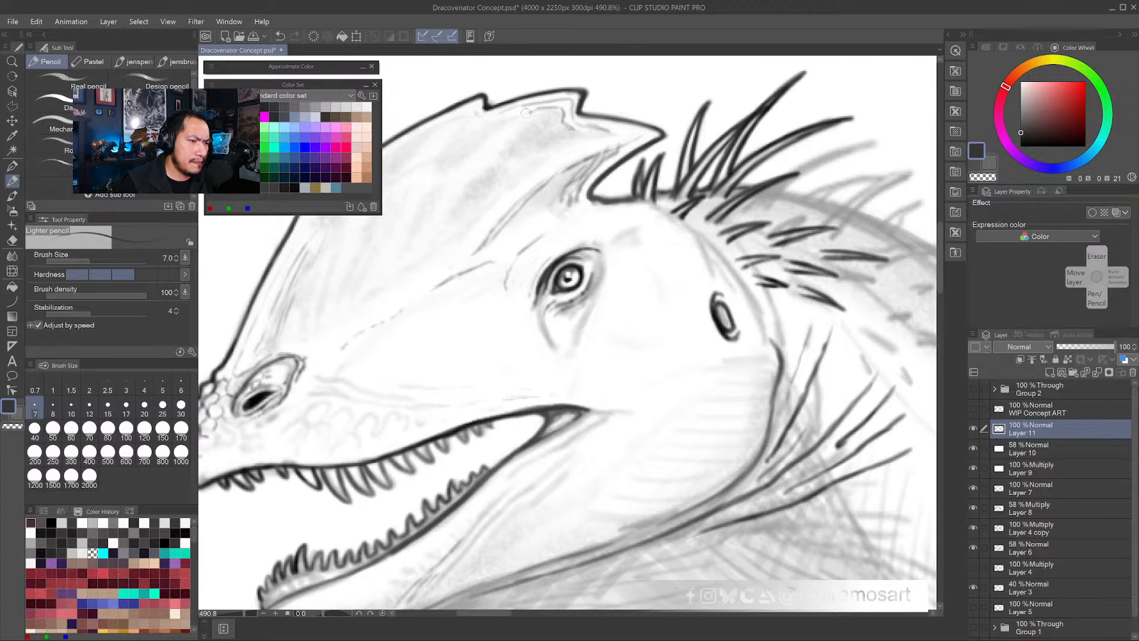
{"action": "mouse_move", "coordinate": [475, 125]}
{"action": "left_mouse_down"}
{"action": "mouse_move", "coordinate": [412, 142]}
{"action": "mouse_move", "coordinate": [504, 140]}
{"action": "mouse_move", "coordinate": [511, 129]}
{"action": "mouse_move", "coordinate": [448, 152]}
{"action": "mouse_move", "coordinate": [470, 134]}
{"action": "left_mouse_up"}
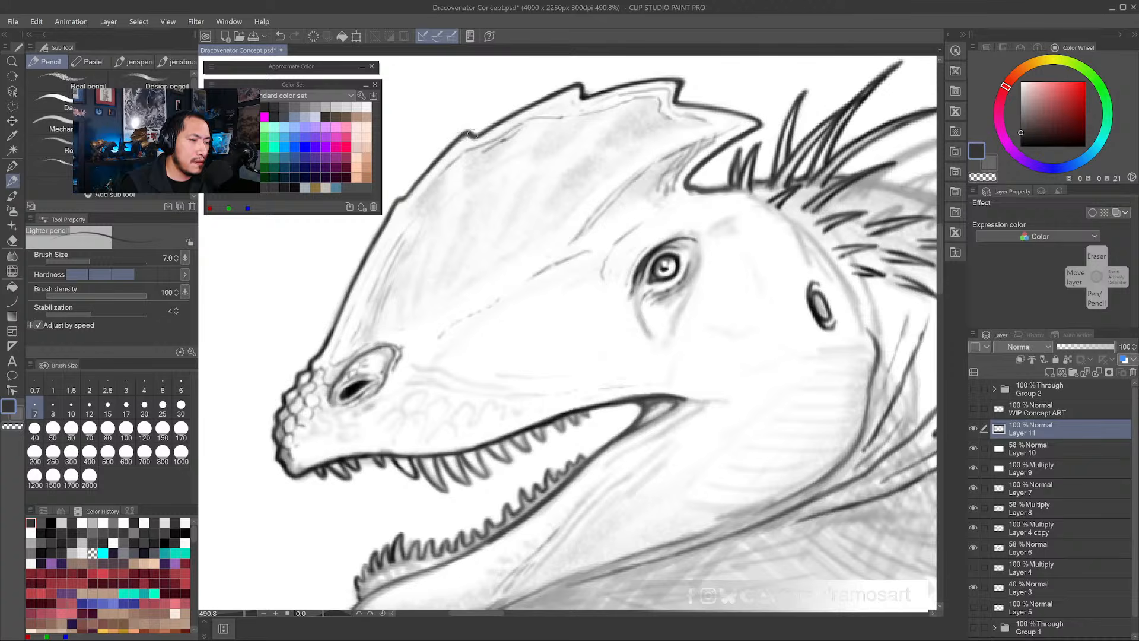
{"action": "left_click_drag", "start_coordinate": [569, 191], "coordinate": [516, 191]}
{"action": "left_click_drag", "start_coordinate": [617, 262], "coordinate": [494, 225]}
{"action": "left_click_drag", "start_coordinate": [575, 263], "coordinate": [549, 262]}
- Ink long, curved dark spikes over the faded sketch along the back of the neck behind the crest
{"action": "left_click_drag", "start_coordinate": [523, 432], "coordinate": [582, 443]}
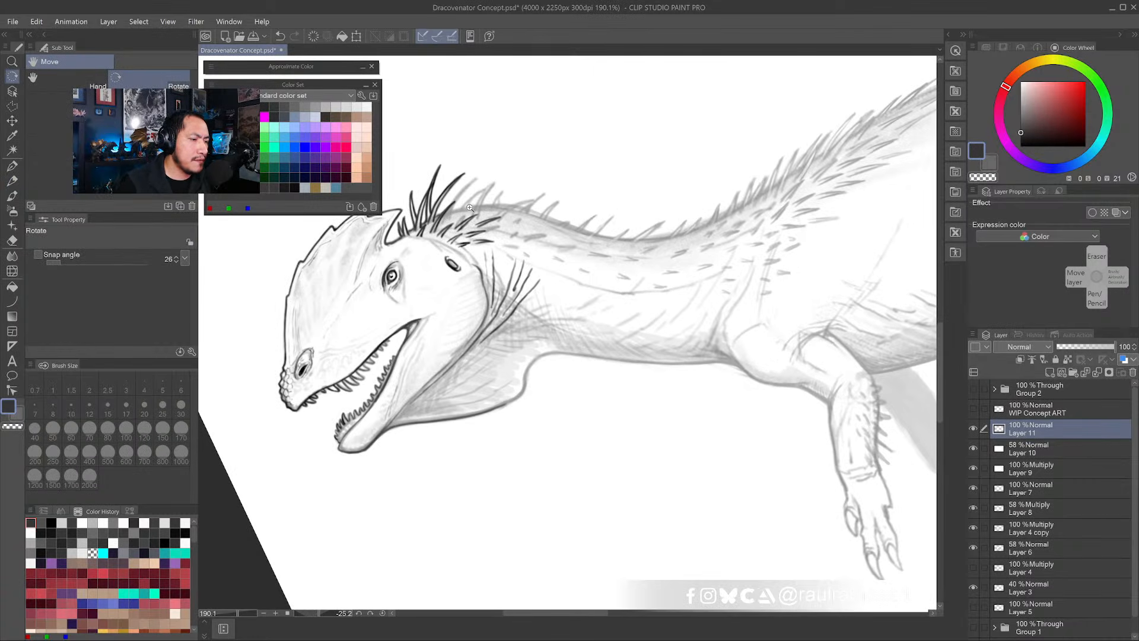
{"action": "left_click_drag", "start_coordinate": [463, 201], "coordinate": [546, 290]}
{"action": "key", "text": "p"}
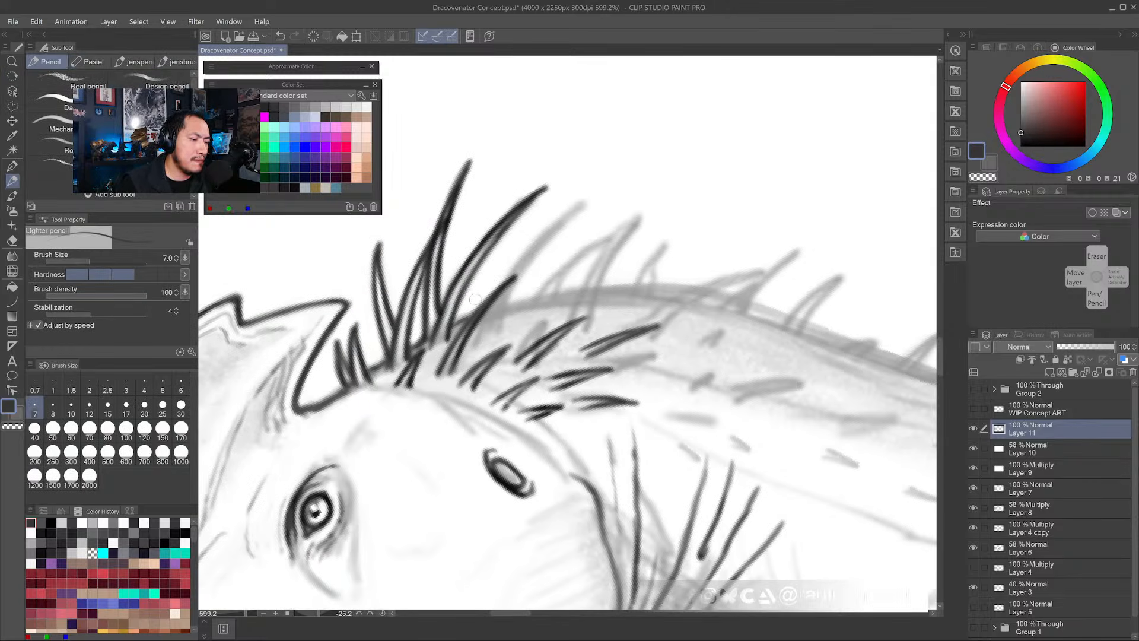
{"action": "mouse_move", "coordinate": [475, 310]}
{"action": "left_mouse_down"}
{"action": "mouse_move", "coordinate": [520, 217]}
{"action": "mouse_move", "coordinate": [583, 133]}
{"action": "mouse_move", "coordinate": [497, 283]}
{"action": "mouse_move", "coordinate": [588, 135]}
{"action": "mouse_move", "coordinate": [525, 199]}
{"action": "mouse_move", "coordinate": [469, 317]}
{"action": "mouse_move", "coordinate": [639, 149]}
{"action": "mouse_move", "coordinate": [564, 243]}
{"action": "mouse_move", "coordinate": [517, 331]}
{"action": "mouse_move", "coordinate": [588, 205]}
{"action": "mouse_move", "coordinate": [641, 149]}
{"action": "mouse_move", "coordinate": [561, 232]}
{"action": "mouse_move", "coordinate": [503, 333]}
{"action": "mouse_move", "coordinate": [492, 313]}
{"action": "mouse_move", "coordinate": [516, 300]}
{"action": "mouse_move", "coordinate": [577, 293]}
{"action": "mouse_move", "coordinate": [524, 326]}
{"action": "mouse_move", "coordinate": [567, 241]}
{"action": "left_mouse_up"}
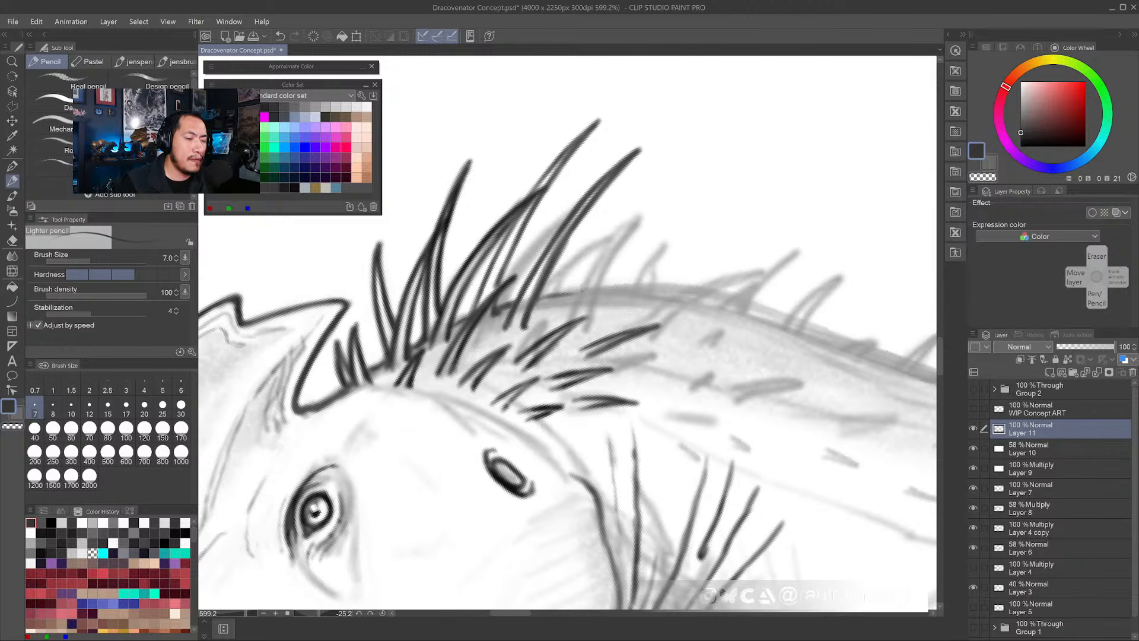
{"action": "left_click_drag", "start_coordinate": [564, 321], "coordinate": [649, 208]}
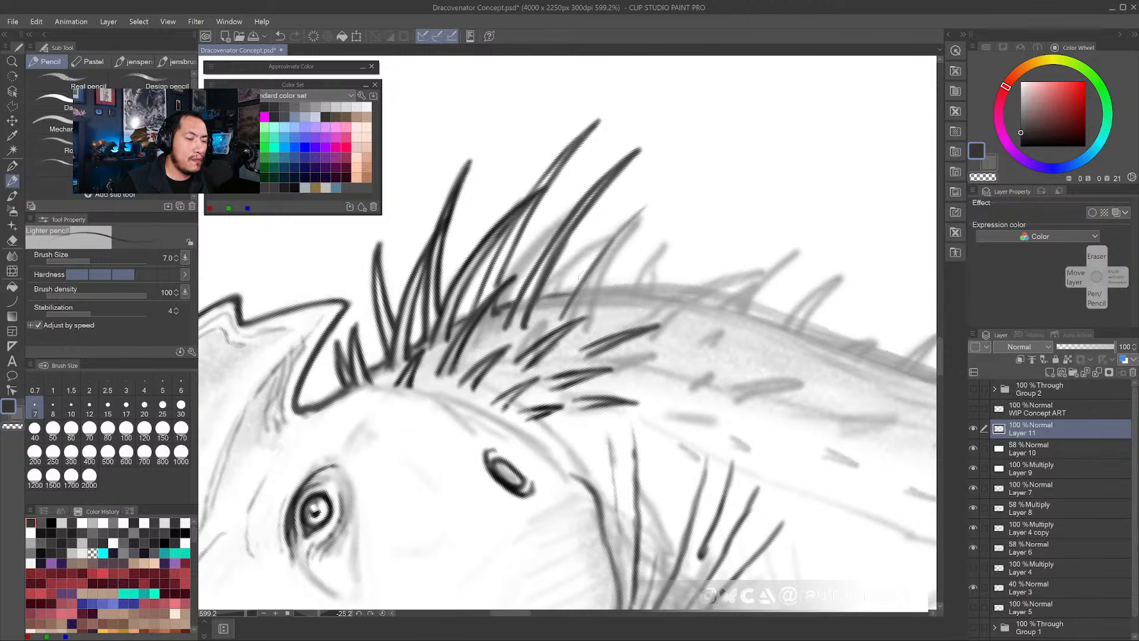
{"action": "left_click_drag", "start_coordinate": [587, 273], "coordinate": [658, 196]}
{"action": "mouse_move", "coordinate": [617, 234]}
{"action": "left_mouse_down"}
{"action": "mouse_move", "coordinate": [661, 195]}
{"action": "mouse_move", "coordinate": [579, 314]}
{"action": "mouse_move", "coordinate": [653, 201]}
{"action": "left_mouse_up"}
{"action": "mouse_move", "coordinate": [599, 270]}
{"action": "left_mouse_down"}
{"action": "mouse_move", "coordinate": [671, 189]}
{"action": "mouse_move", "coordinate": [599, 265]}
{"action": "left_mouse_up"}
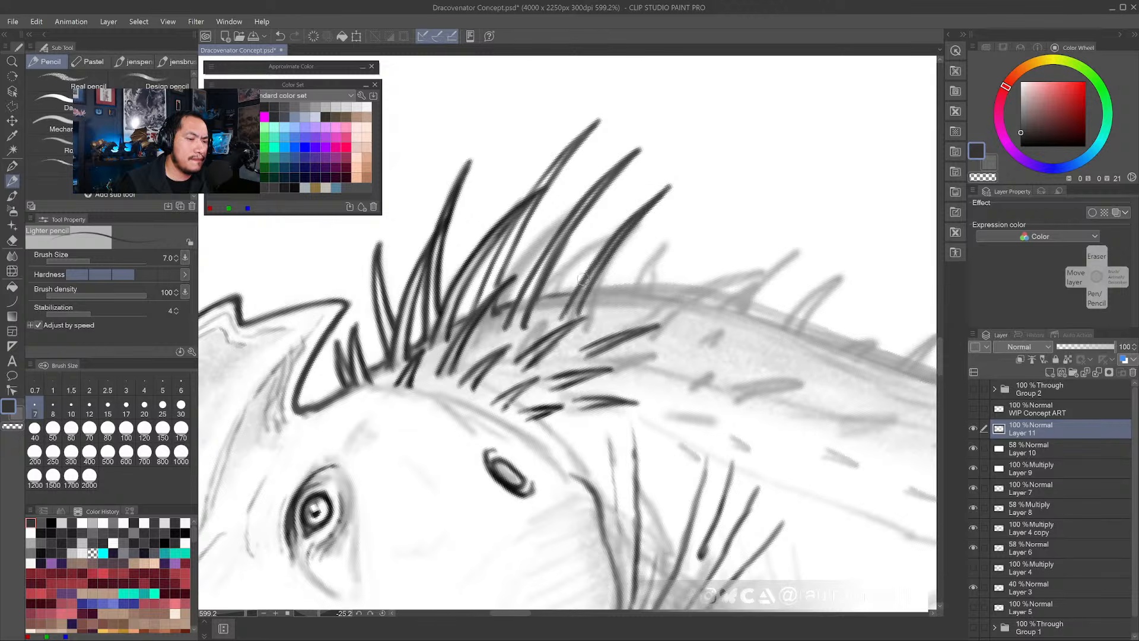
{"action": "mouse_move", "coordinate": [615, 315]}
{"action": "left_mouse_down"}
{"action": "mouse_move", "coordinate": [724, 237]}
{"action": "mouse_move", "coordinate": [647, 295]}
{"action": "mouse_move", "coordinate": [697, 256]}
{"action": "left_mouse_up"}
{"action": "mouse_move", "coordinate": [650, 299]}
{"action": "left_mouse_down"}
{"action": "mouse_move", "coordinate": [734, 236]}
{"action": "mouse_move", "coordinate": [611, 322]}
{"action": "mouse_move", "coordinate": [740, 233]}
{"action": "left_mouse_up"}
- Ink short dark spikes down the side of the upper neck below the ear opening with the Lighter pencil
{"action": "left_click_drag", "start_coordinate": [695, 272], "coordinate": [656, 401]}
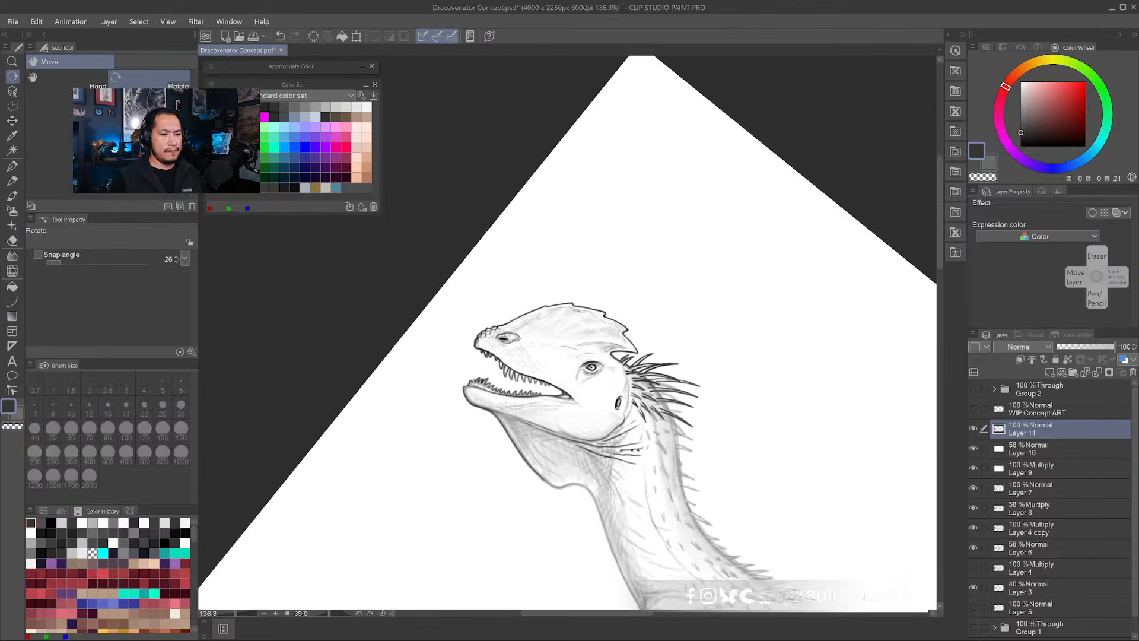
{"action": "mouse_move", "coordinate": [724, 510]}
{"action": "left_mouse_down"}
{"action": "mouse_move", "coordinate": [668, 354]}
{"action": "mouse_move", "coordinate": [663, 385]}
{"action": "left_mouse_up"}
{"action": "scroll", "coordinate": [659, 328], "scroll_direction": "up", "scroll_amount": 3}
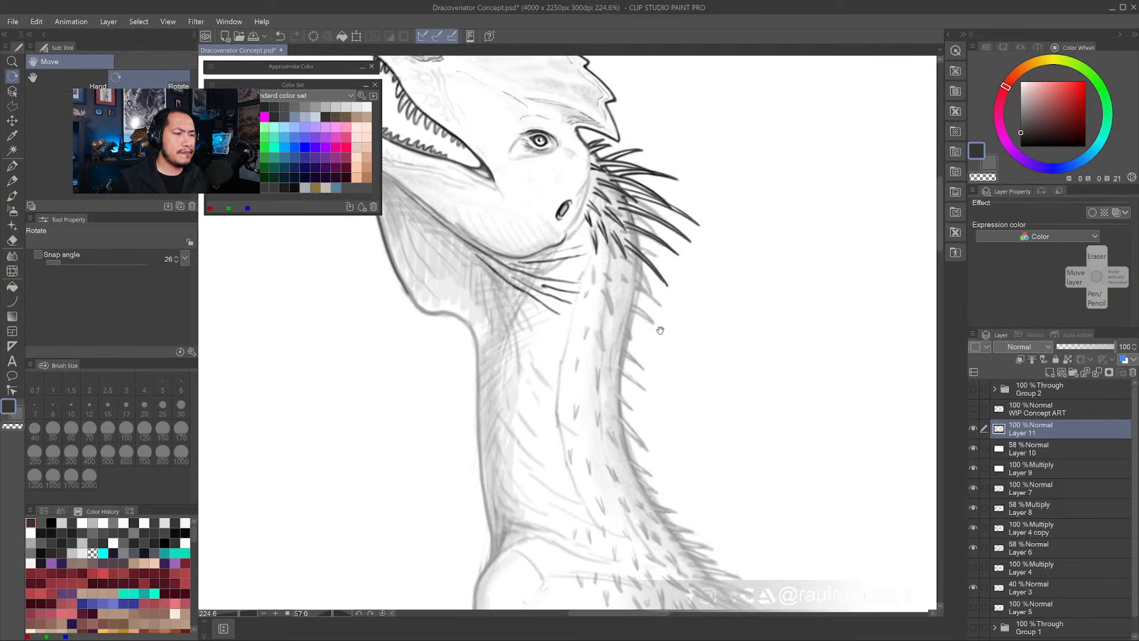
{"action": "left_click_drag", "start_coordinate": [659, 328], "coordinate": [639, 323]}
{"action": "left_click", "coordinate": [11, 181]}
{"action": "scroll", "coordinate": [564, 239], "scroll_direction": "up", "scroll_amount": 3}
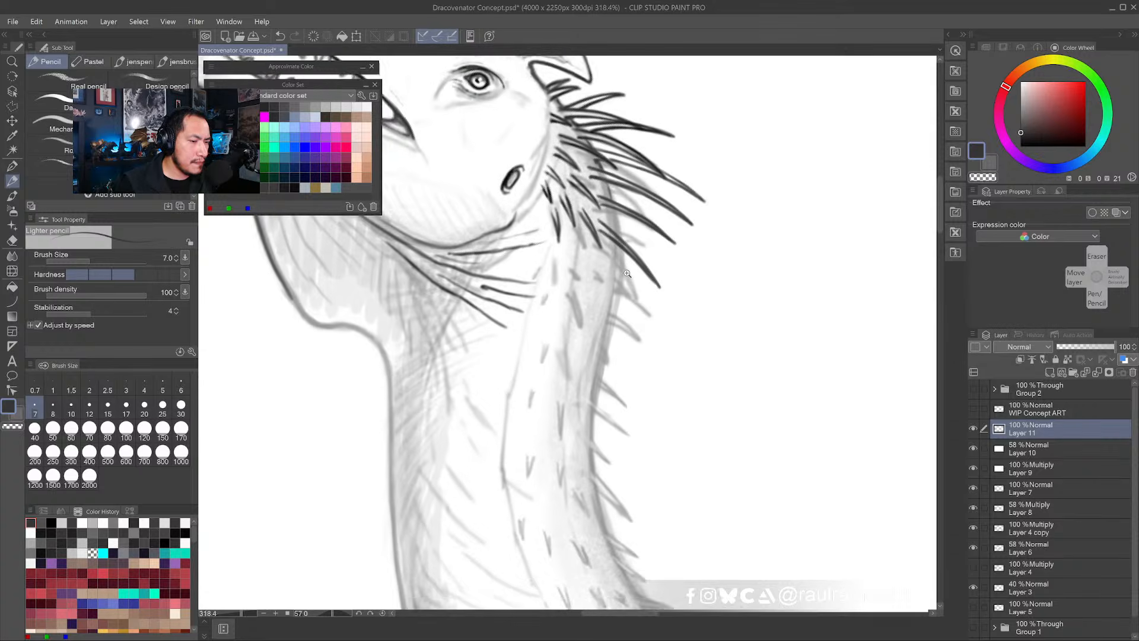
{"action": "mouse_move", "coordinate": [563, 232]}
{"action": "left_mouse_down"}
{"action": "mouse_move", "coordinate": [572, 281]}
{"action": "mouse_move", "coordinate": [546, 272]}
{"action": "mouse_move", "coordinate": [546, 257]}
{"action": "mouse_move", "coordinate": [549, 282]}
{"action": "mouse_move", "coordinate": [551, 254]}
{"action": "mouse_move", "coordinate": [524, 215]}
{"action": "left_mouse_up"}
- Ink the lower outline of the throat pouch and its curve into the front of the neck
{"action": "scroll", "coordinate": [597, 351], "scroll_direction": "down", "scroll_amount": 4}
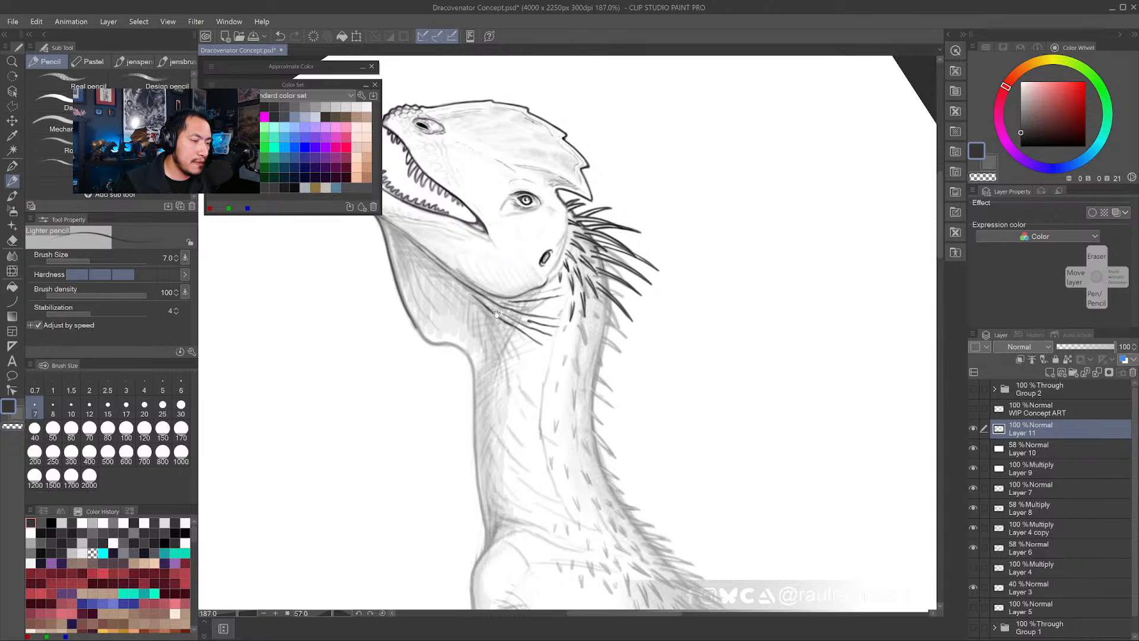
{"action": "left_click_drag", "start_coordinate": [497, 314], "coordinate": [534, 294]}
{"action": "left_click_drag", "start_coordinate": [442, 292], "coordinate": [523, 319]}
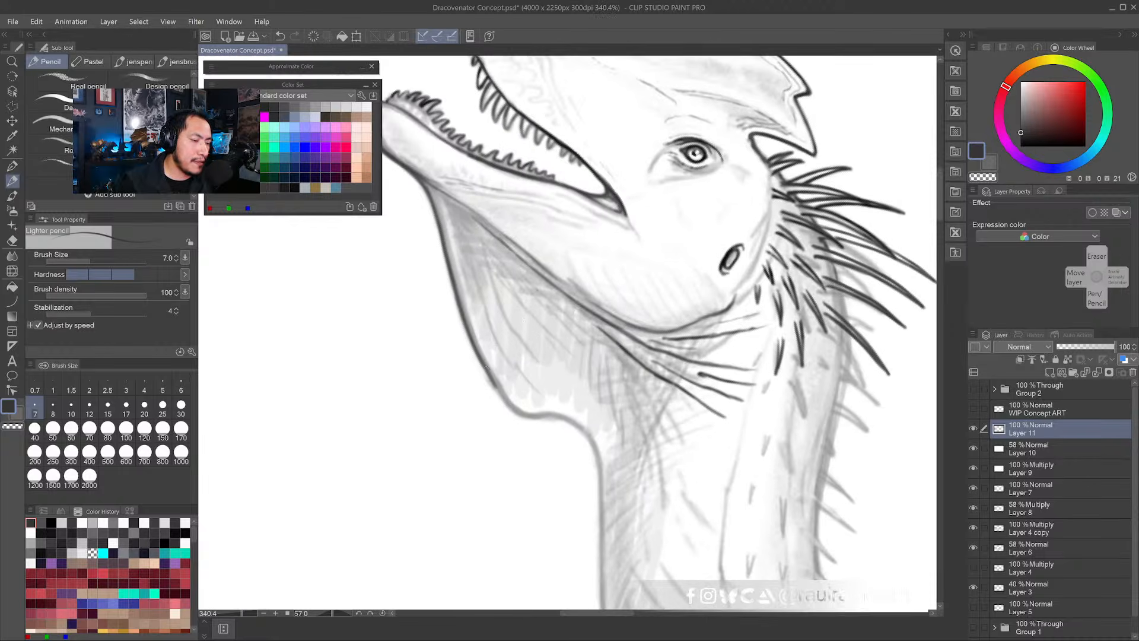
{"action": "mouse_move", "coordinate": [481, 359]}
{"action": "left_mouse_down"}
{"action": "mouse_move", "coordinate": [518, 414]}
{"action": "mouse_move", "coordinate": [561, 426]}
{"action": "left_mouse_up"}
{"action": "left_click_drag", "start_coordinate": [553, 422], "coordinate": [520, 373]}
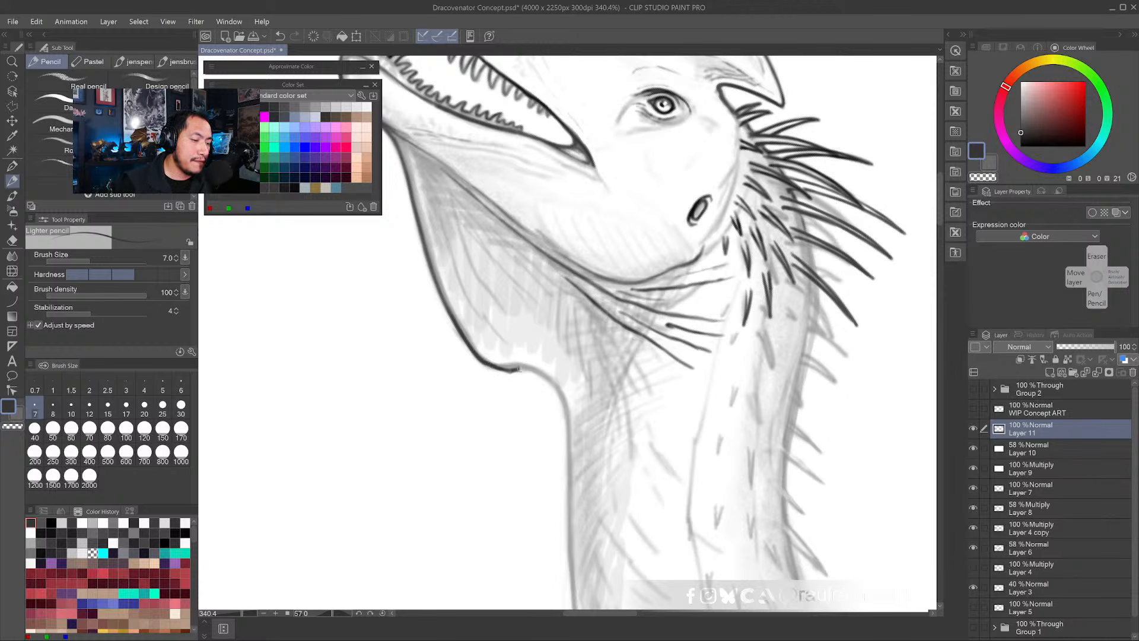
{"action": "left_click_drag", "start_coordinate": [545, 380], "coordinate": [490, 305]}
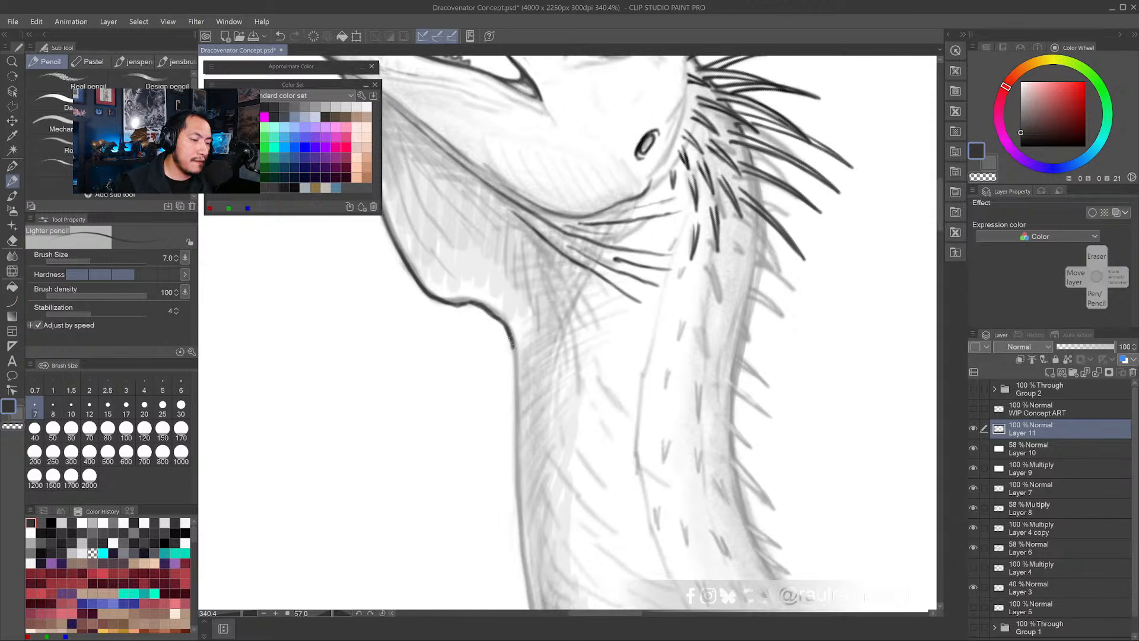
{"action": "left_click_drag", "start_coordinate": [482, 310], "coordinate": [492, 342]}
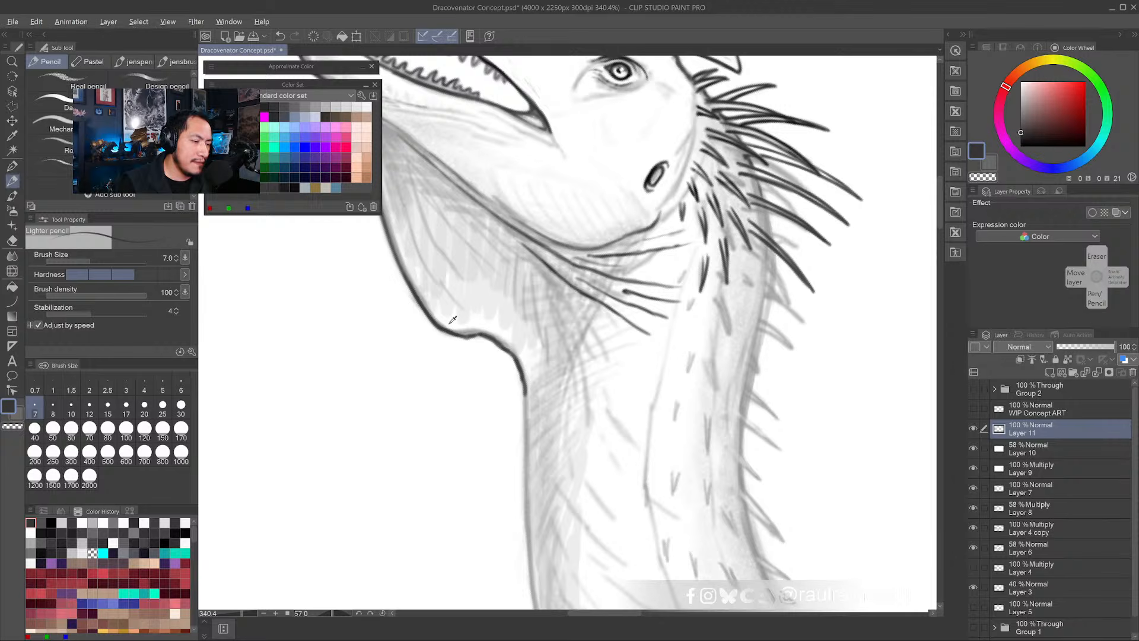
- Sample a dark grey from the drawing and refine the front edge of the throat pouch beneath the jaw
{"action": "key", "text": "x"}
{"action": "mouse_move", "coordinate": [482, 330]}
{"action": "left_mouse_down"}
{"action": "mouse_move", "coordinate": [520, 362]}
{"action": "mouse_move", "coordinate": [494, 337]}
{"action": "mouse_move", "coordinate": [446, 330]}
{"action": "mouse_move", "coordinate": [476, 351]}
{"action": "mouse_move", "coordinate": [456, 336]}
{"action": "mouse_move", "coordinate": [419, 249]}
{"action": "left_mouse_up"}
{"action": "key", "text": "x"}
{"action": "left_click_drag", "start_coordinate": [417, 215], "coordinate": [445, 283]}
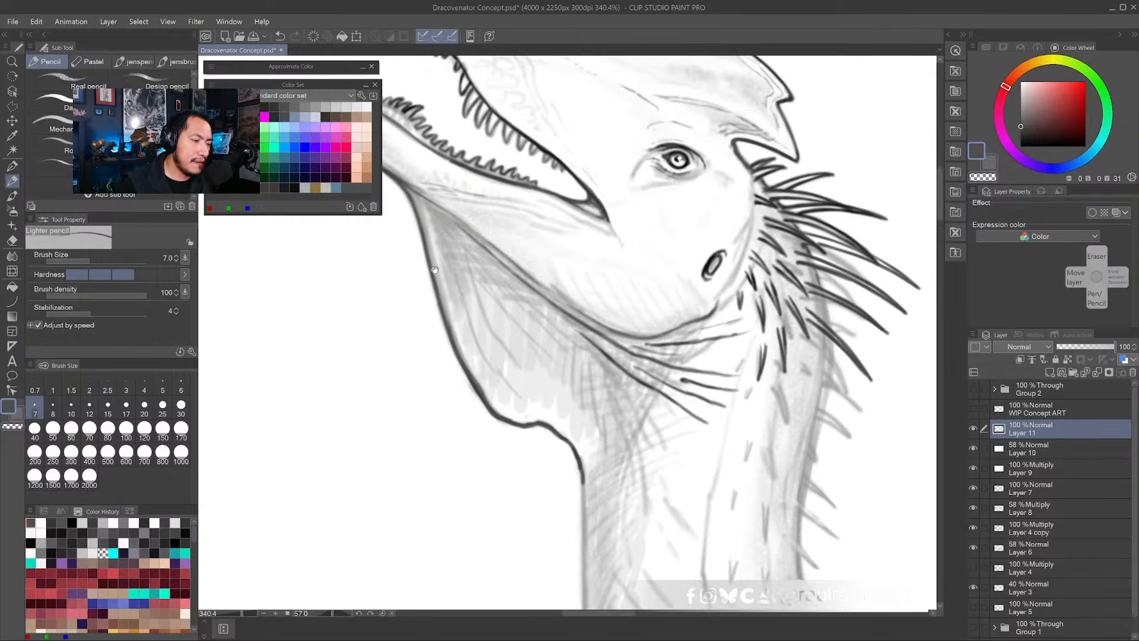
{"action": "left_click_drag", "start_coordinate": [449, 324], "coordinate": [405, 192]}
- Draw thin wrinkle lines inside the throat pouch just under the lower jaw with the Lighter pencil
{"action": "scroll", "coordinate": [455, 241], "scroll_direction": "down", "scroll_amount": 4}
{"action": "key", "text": "shift+space"}
{"action": "left_click_drag", "start_coordinate": [490, 477], "coordinate": [595, 409]}
{"action": "scroll", "coordinate": [595, 409], "scroll_direction": "up", "scroll_amount": 3}
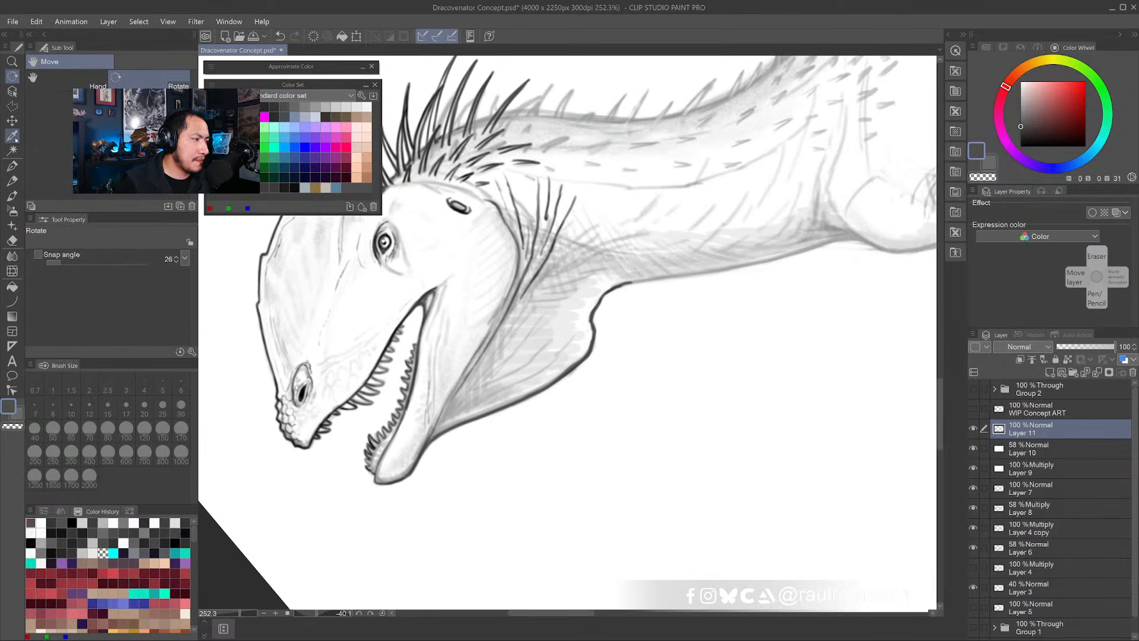
{"action": "left_click", "coordinate": [12, 181]}
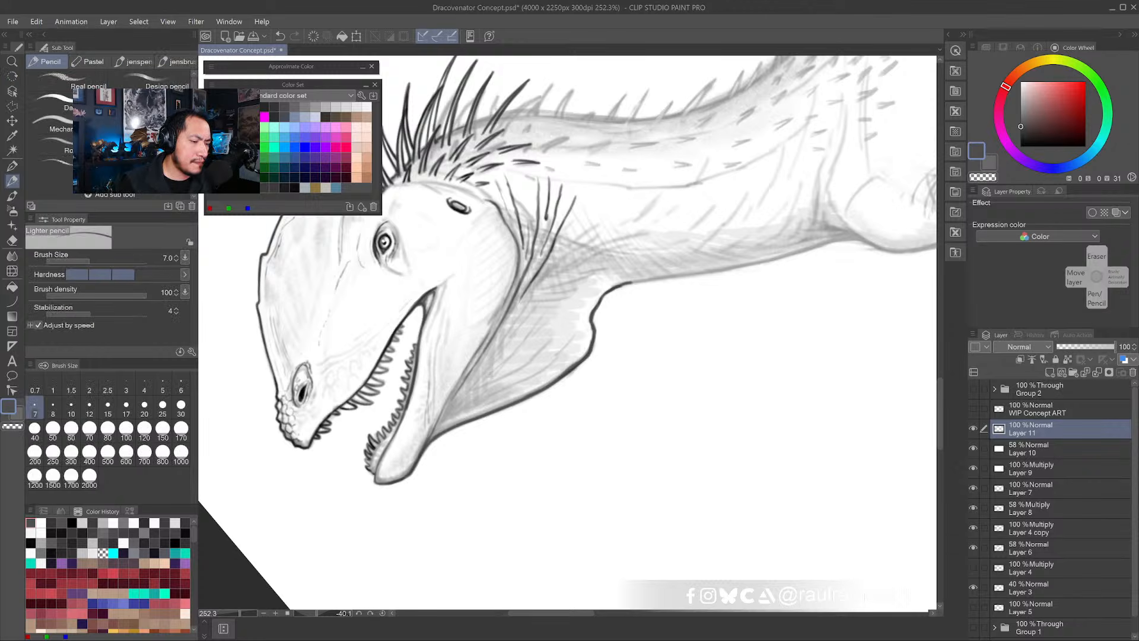
{"action": "mouse_move", "coordinate": [463, 403]}
{"action": "left_mouse_down"}
{"action": "mouse_move", "coordinate": [506, 377]}
{"action": "mouse_move", "coordinate": [513, 390]}
{"action": "left_mouse_up"}
{"action": "mouse_move", "coordinate": [507, 396]}
{"action": "left_mouse_down"}
{"action": "mouse_move", "coordinate": [533, 377]}
{"action": "mouse_move", "coordinate": [524, 363]}
{"action": "left_mouse_up"}
{"action": "mouse_move", "coordinate": [513, 372]}
{"action": "left_mouse_down"}
{"action": "mouse_move", "coordinate": [537, 339]}
{"action": "mouse_move", "coordinate": [550, 349]}
{"action": "mouse_move", "coordinate": [531, 370]}
{"action": "left_mouse_up"}
- Switch to the Dense watercolor brush at size 7 and add small scale details near the tip of the lower jaw
{"action": "left_click", "coordinate": [12, 196]}
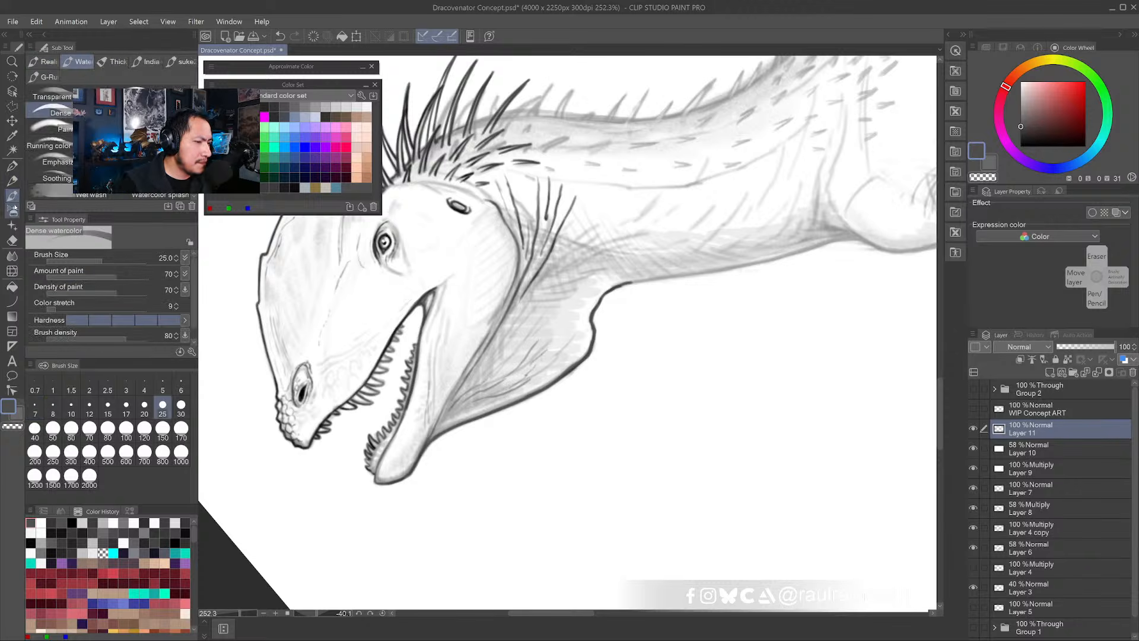
{"action": "left_click_drag", "start_coordinate": [503, 354], "coordinate": [469, 401]}
{"action": "key", "text": "ctrl+z"}
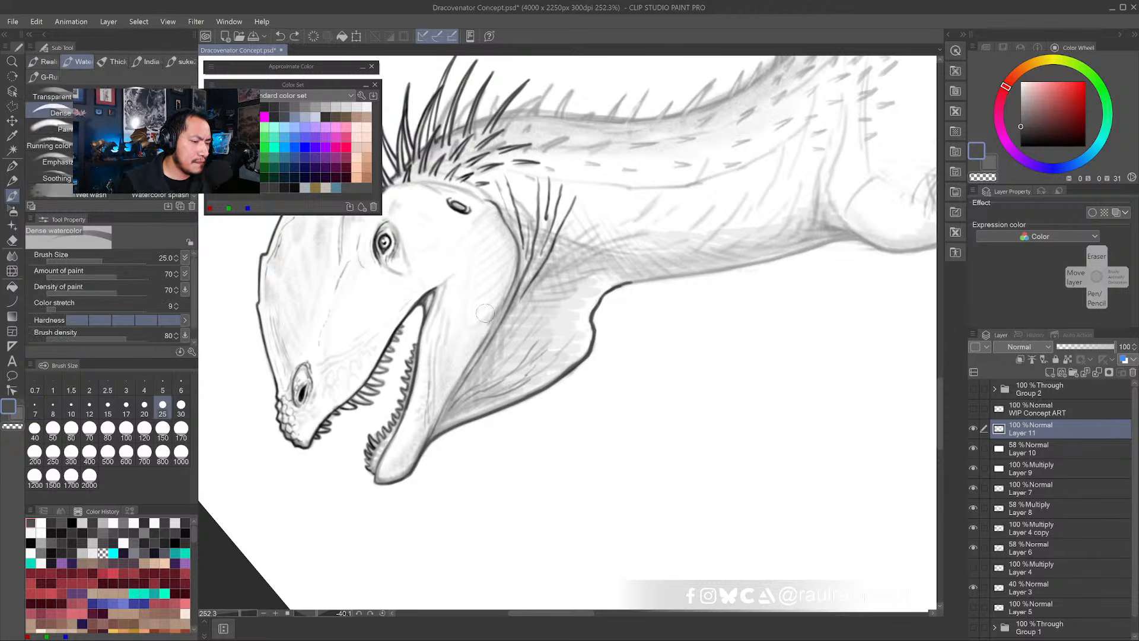
{"action": "key", "text": "bracketleft"}
{"action": "key", "text": "bracketleft"}
{"action": "key", "text": "bracketleft"}
{"action": "key", "text": "bracketleft"}
{"action": "key", "text": "bracketleft"}
{"action": "key", "text": "bracketleft"}
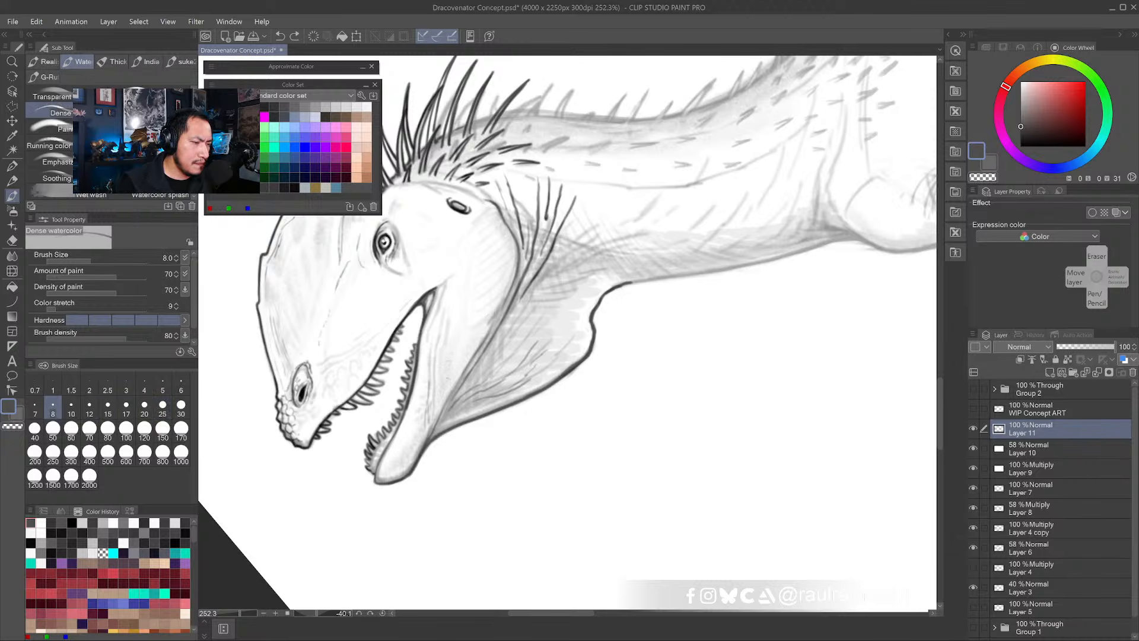
{"action": "key", "text": "bracketleft"}
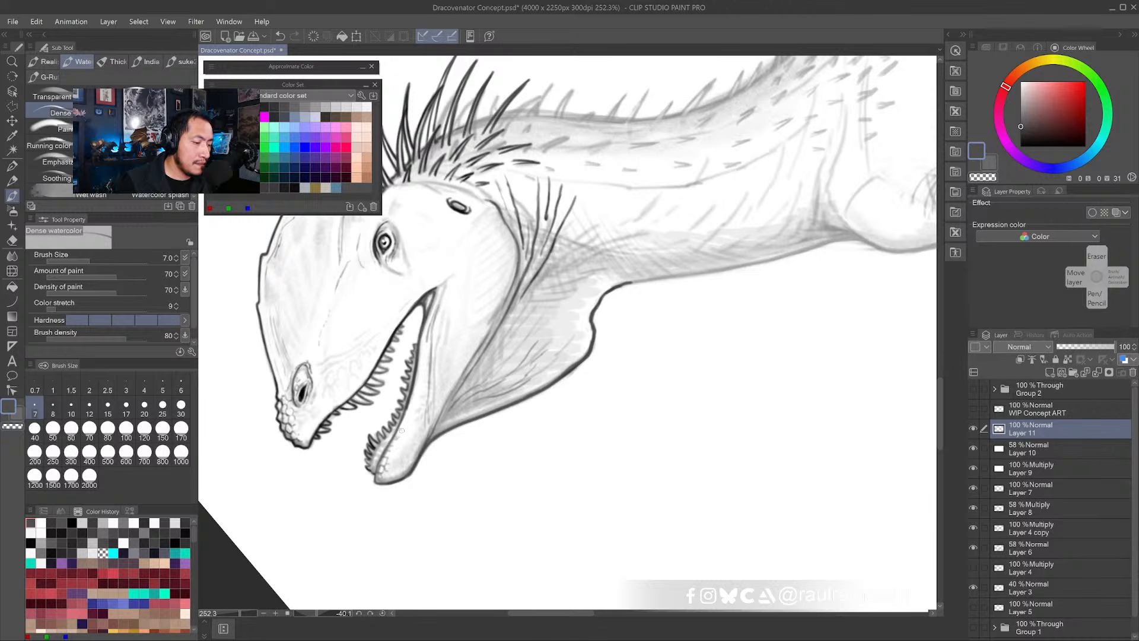
- Draw wavy skin-fold lines across the throat pouch and onto the neck with a slightly larger Dense watercolor brush
{"action": "left_click_drag", "start_coordinate": [364, 310], "coordinate": [372, 335]}
{"action": "left_click_drag", "start_coordinate": [424, 264], "coordinate": [427, 278]}
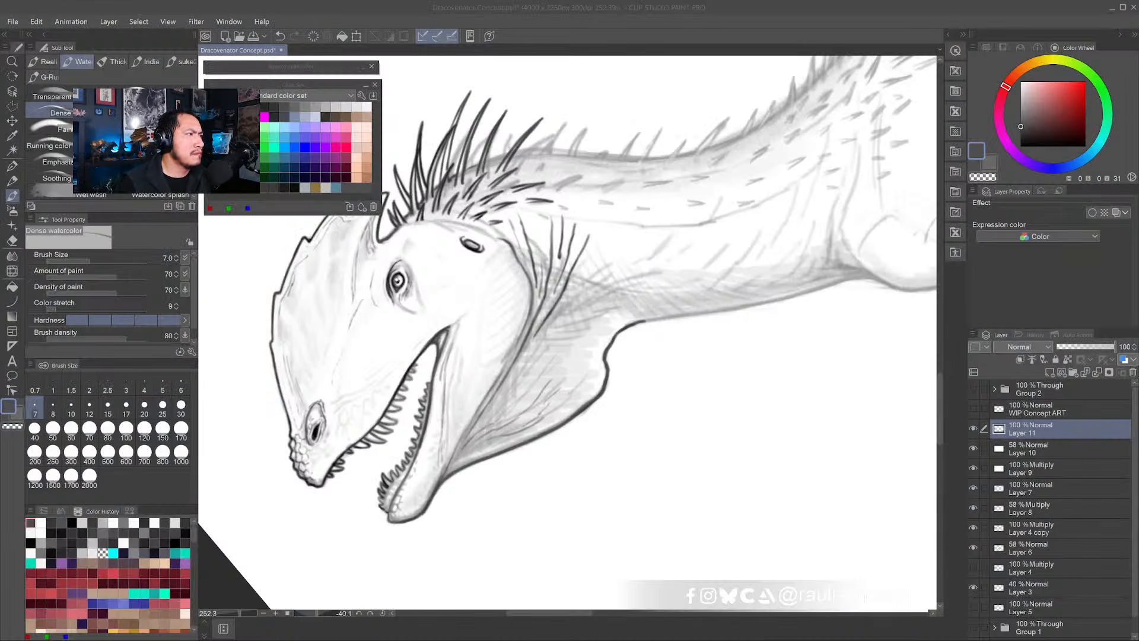
{"action": "left_click_drag", "start_coordinate": [574, 392], "coordinate": [588, 378]}
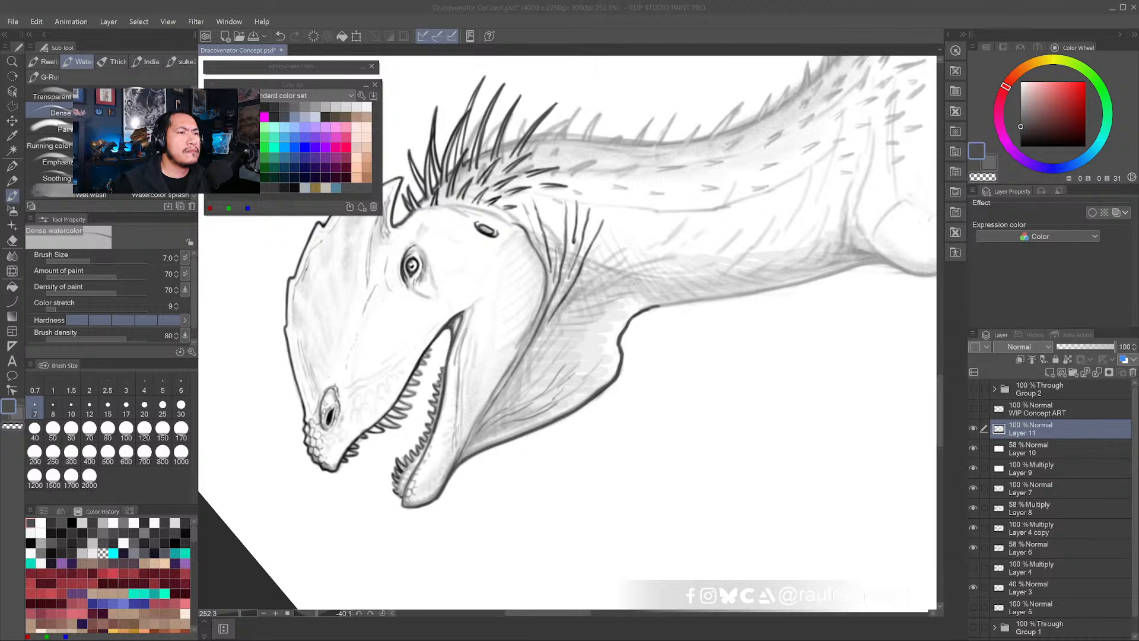
{"action": "key", "text": "r"}
{"action": "left_click_drag", "start_coordinate": [742, 336], "coordinate": [710, 350]}
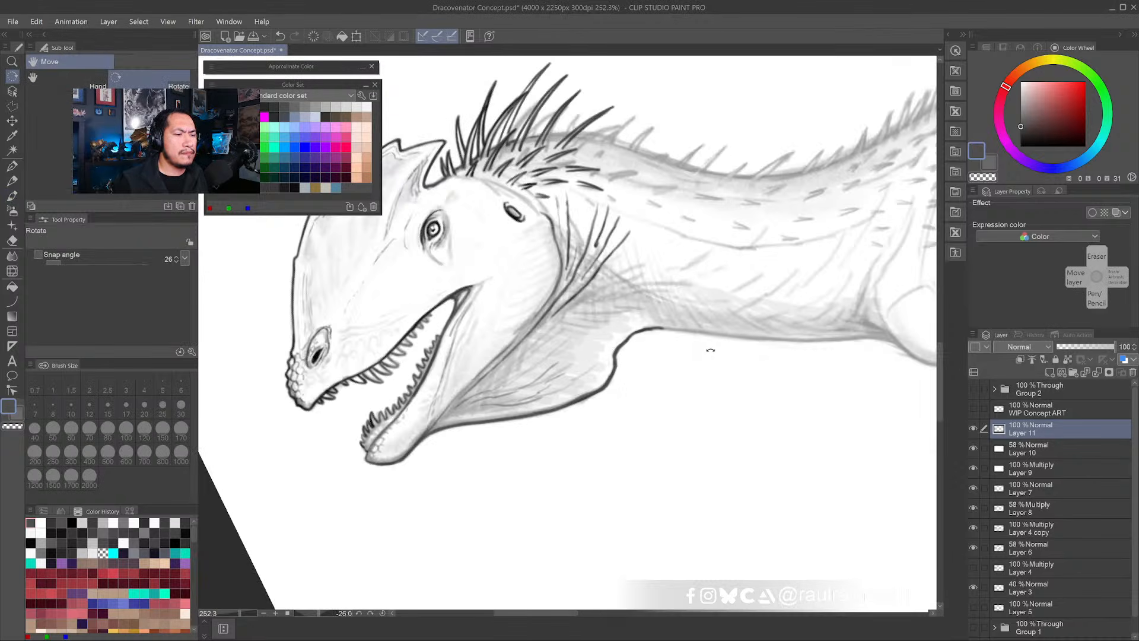
{"action": "left_click_drag", "start_coordinate": [648, 394], "coordinate": [690, 379]}
{"action": "key", "text": "b"}
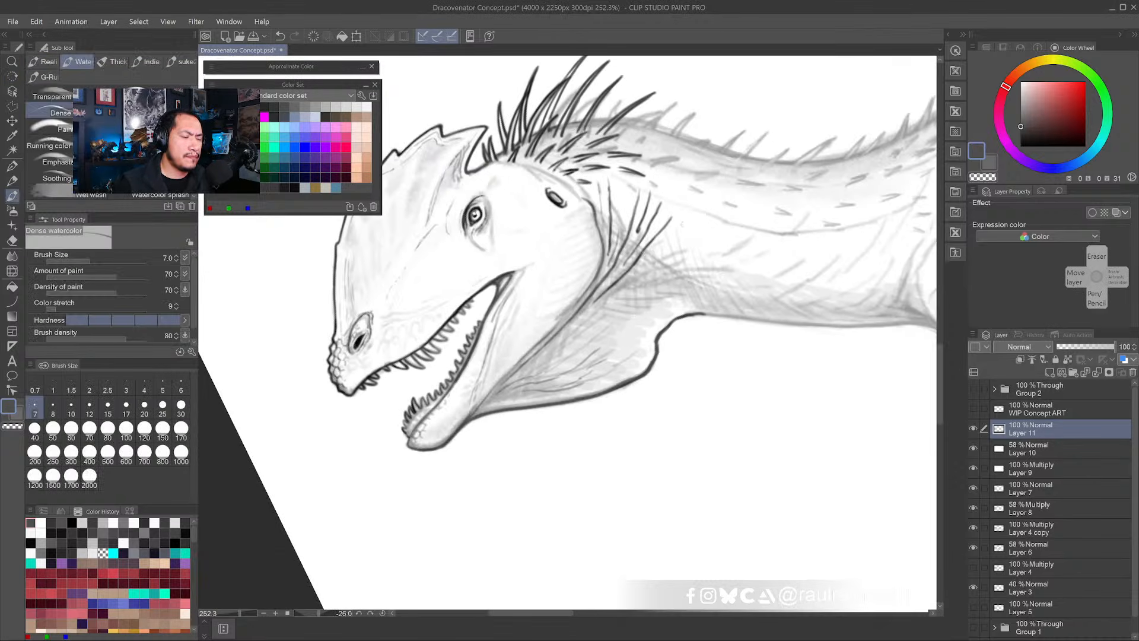
{"action": "mouse_move", "coordinate": [704, 193]}
{"action": "left_mouse_down"}
{"action": "mouse_move", "coordinate": [648, 273]}
{"action": "mouse_move", "coordinate": [546, 361]}
{"action": "mouse_move", "coordinate": [633, 307]}
{"action": "mouse_move", "coordinate": [623, 302]}
{"action": "mouse_move", "coordinate": [682, 270]}
{"action": "mouse_move", "coordinate": [701, 276]}
{"action": "mouse_move", "coordinate": [735, 244]}
{"action": "mouse_move", "coordinate": [708, 287]}
{"action": "mouse_move", "coordinate": [752, 268]}
{"action": "mouse_move", "coordinate": [694, 315]}
{"action": "mouse_move", "coordinate": [714, 315]}
{"action": "mouse_move", "coordinate": [708, 328]}
{"action": "mouse_move", "coordinate": [651, 327]}
{"action": "left_mouse_up"}
{"action": "key", "text": "bracketright"}
{"action": "key", "text": "bracketright"}
{"action": "left_click_drag", "start_coordinate": [466, 253], "coordinate": [579, 236]}
{"action": "mouse_move", "coordinate": [493, 203]}
{"action": "left_mouse_down"}
{"action": "mouse_move", "coordinate": [534, 235]}
{"action": "mouse_move", "coordinate": [528, 216]}
{"action": "mouse_move", "coordinate": [519, 244]}
{"action": "left_mouse_up"}
- Sample white as the drawing colour, reset the canvas rotation, and switch back to the Lighter pencil
{"action": "left_click", "coordinate": [534, 235], "text": "alt"}
{"action": "key", "text": "ctrl+z"}
{"action": "double_click", "coordinate": [12, 77]}
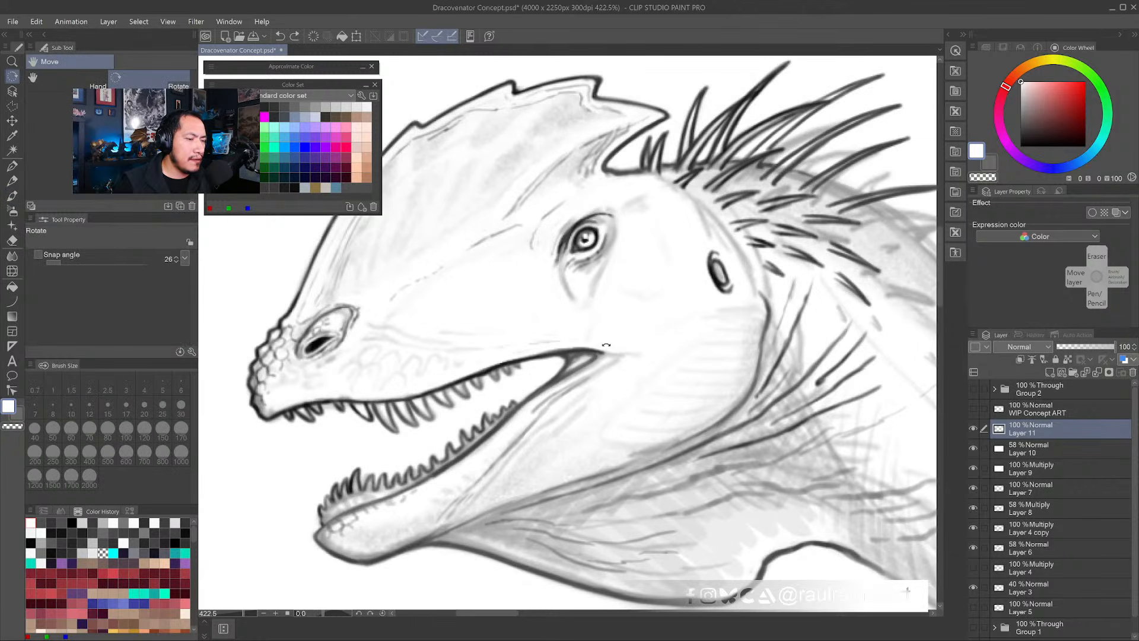
{"action": "left_click", "coordinate": [11, 181]}
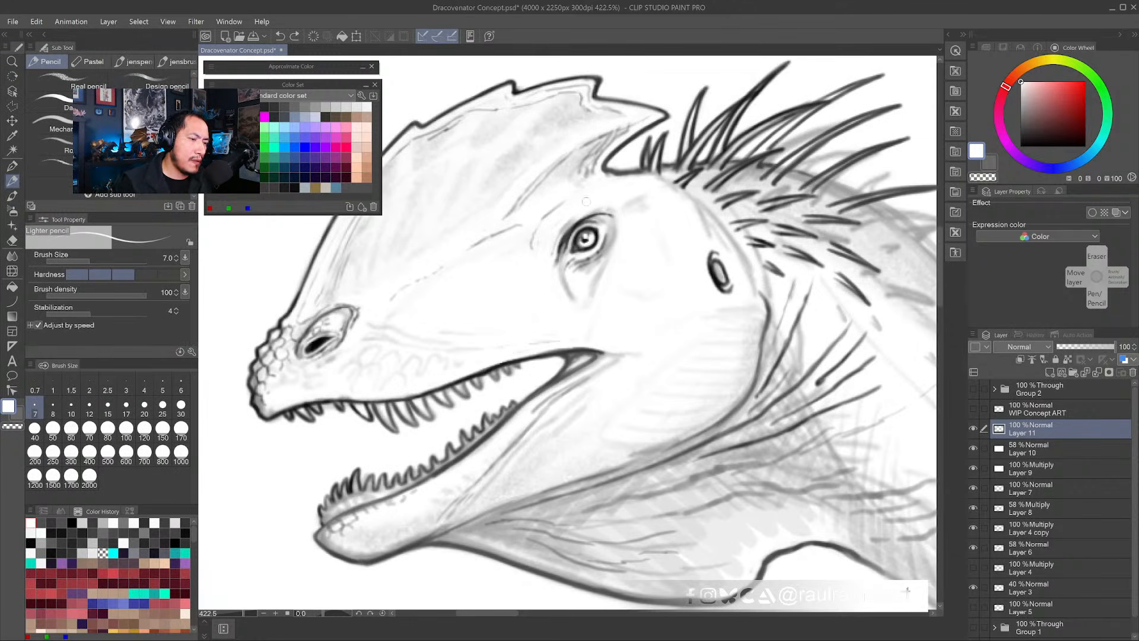
- Refine the eye's pupil, iris and lids with the 7 px Lighter pencil, using light and dark tones sampled from the drawing
{"action": "mouse_move", "coordinate": [562, 232]}
{"action": "left_mouse_down"}
{"action": "mouse_move", "coordinate": [582, 219]}
{"action": "mouse_move", "coordinate": [565, 238]}
{"action": "left_mouse_up"}
{"action": "left_click", "coordinate": [574, 231], "text": "alt"}
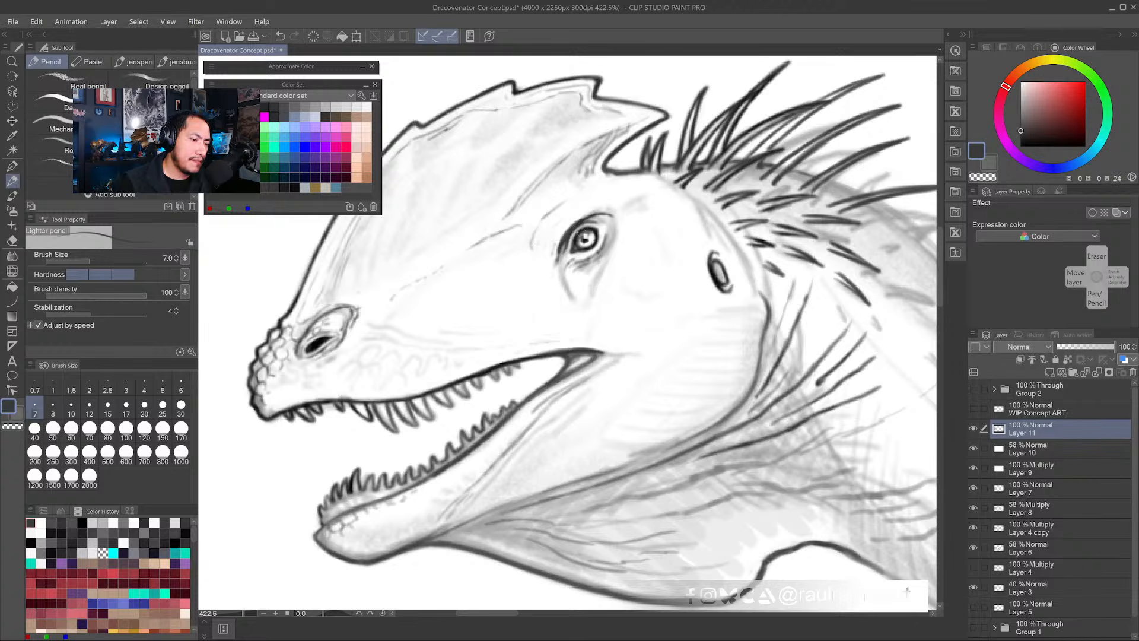
{"action": "left_click", "coordinate": [585, 238], "text": "alt"}
{"action": "left_click", "coordinate": [585, 238]}
{"action": "mouse_move", "coordinate": [586, 241]}
{"action": "left_mouse_down"}
{"action": "mouse_move", "coordinate": [593, 249]}
{"action": "mouse_move", "coordinate": [584, 239]}
{"action": "left_mouse_up"}
{"action": "left_click", "coordinate": [594, 239], "text": "alt"}
{"action": "left_click", "coordinate": [600, 236], "text": "alt"}
{"action": "left_click", "coordinate": [599, 230], "text": "alt"}
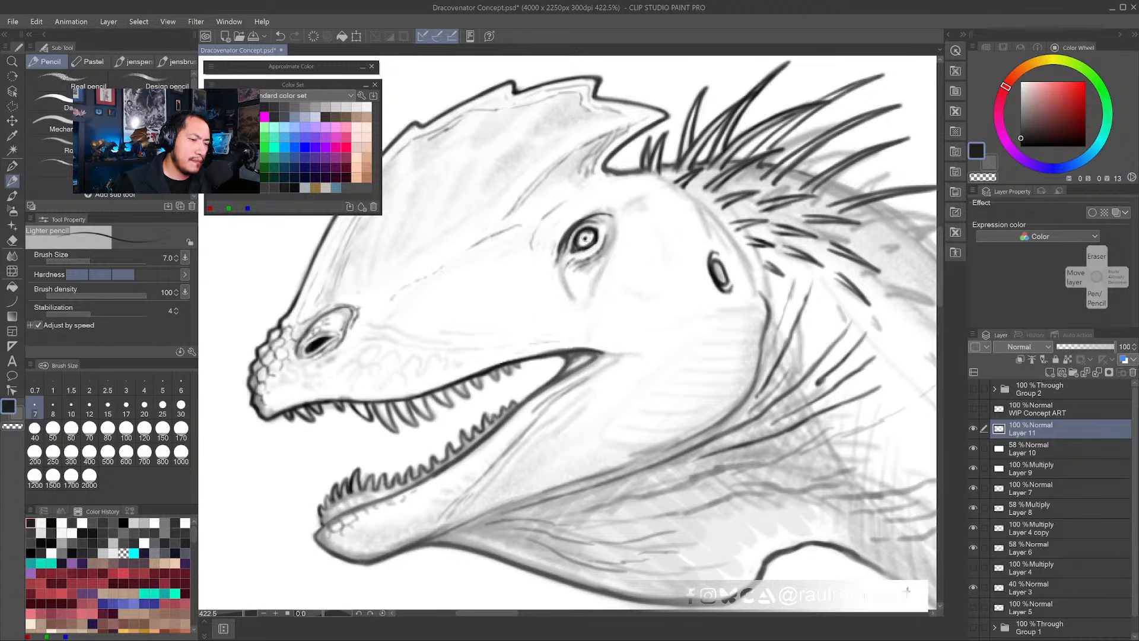
{"action": "left_click", "coordinate": [568, 222], "text": "alt"}
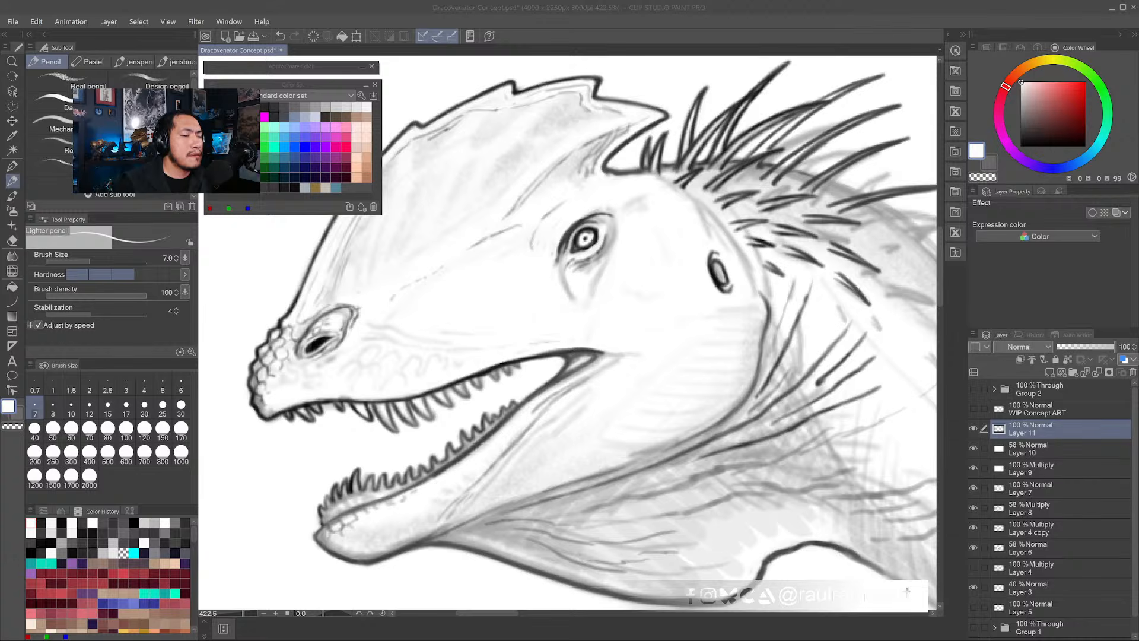
{"action": "left_click", "coordinate": [578, 244]}
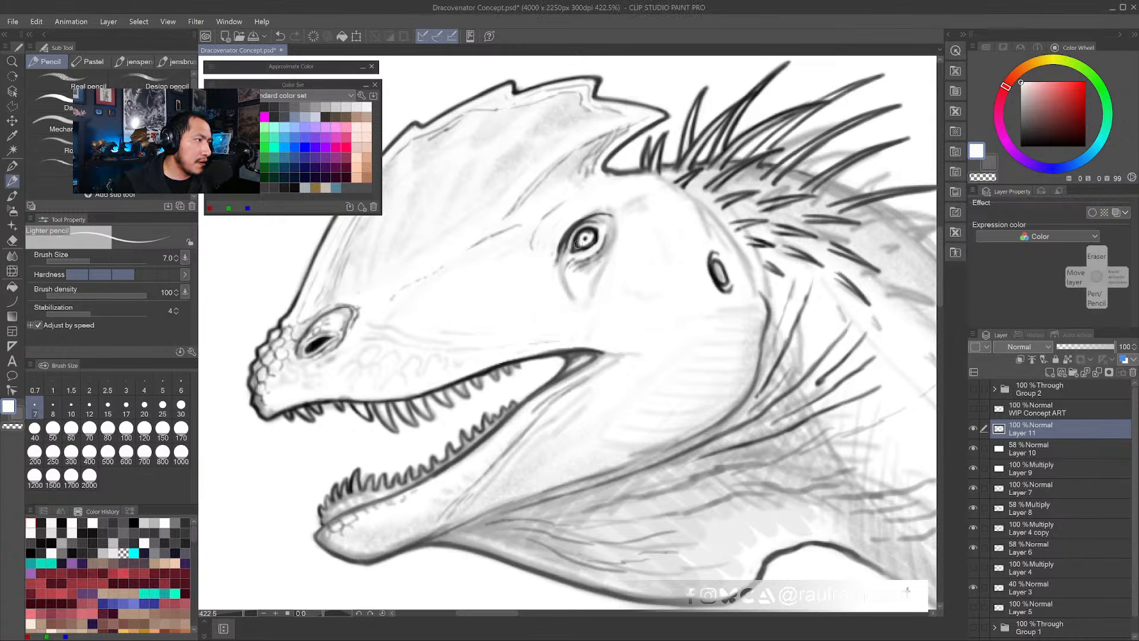
{"action": "left_click", "coordinate": [568, 235], "text": "alt"}
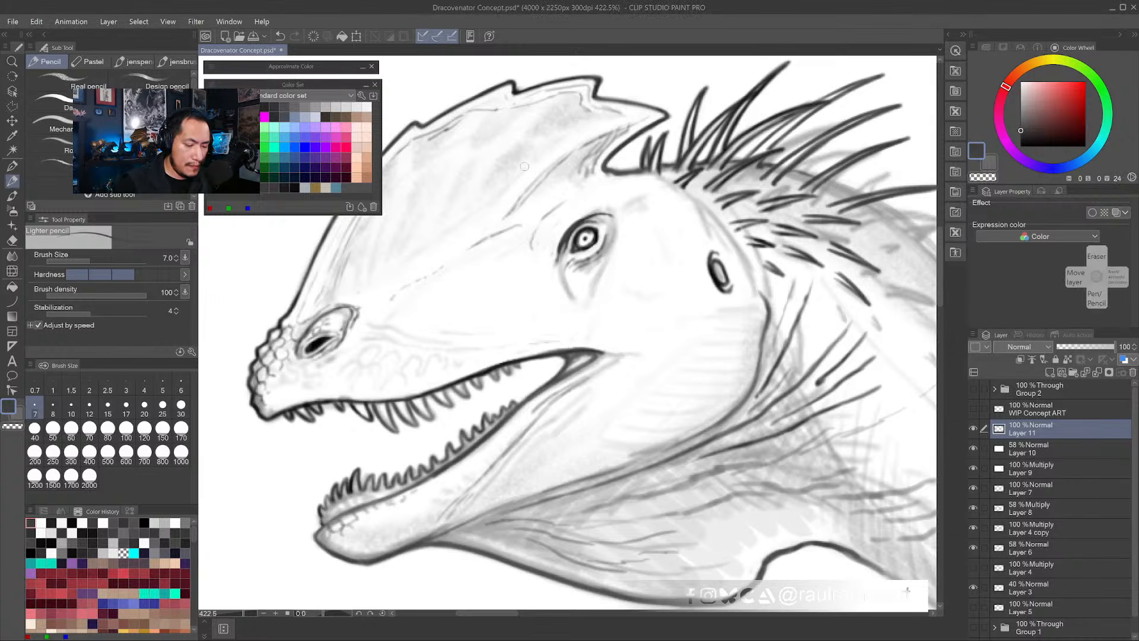
- Clean up the broken line between crest and eye with the 10 px Dense watercolor brush and redraw it in sampled dark grey
{"action": "key", "text": "bracketright"}
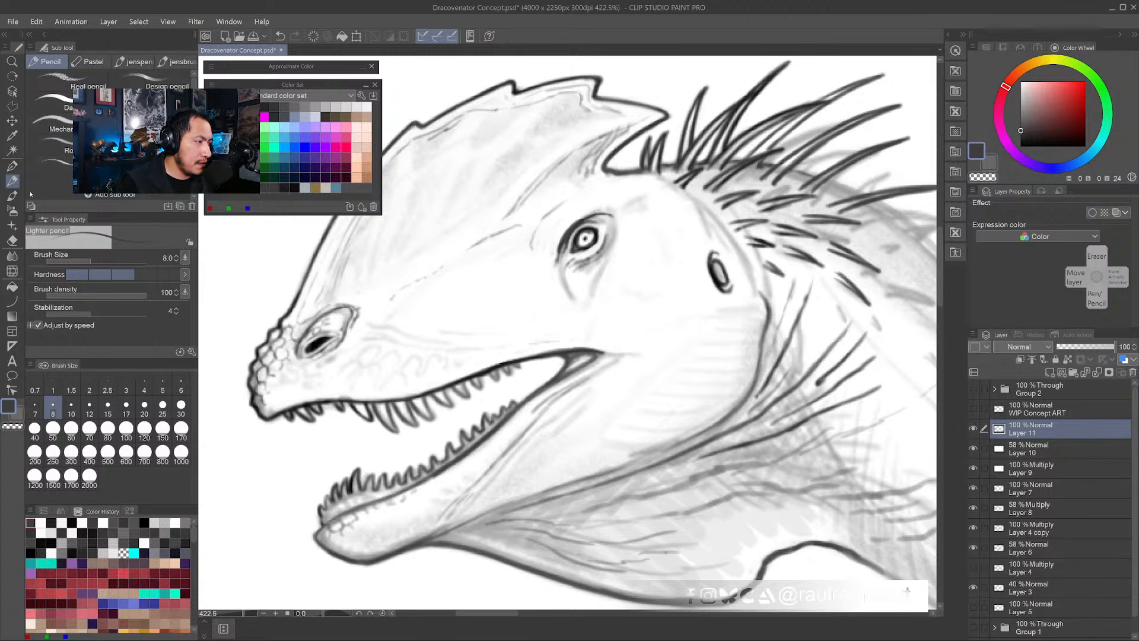
{"action": "left_click", "coordinate": [12, 195]}
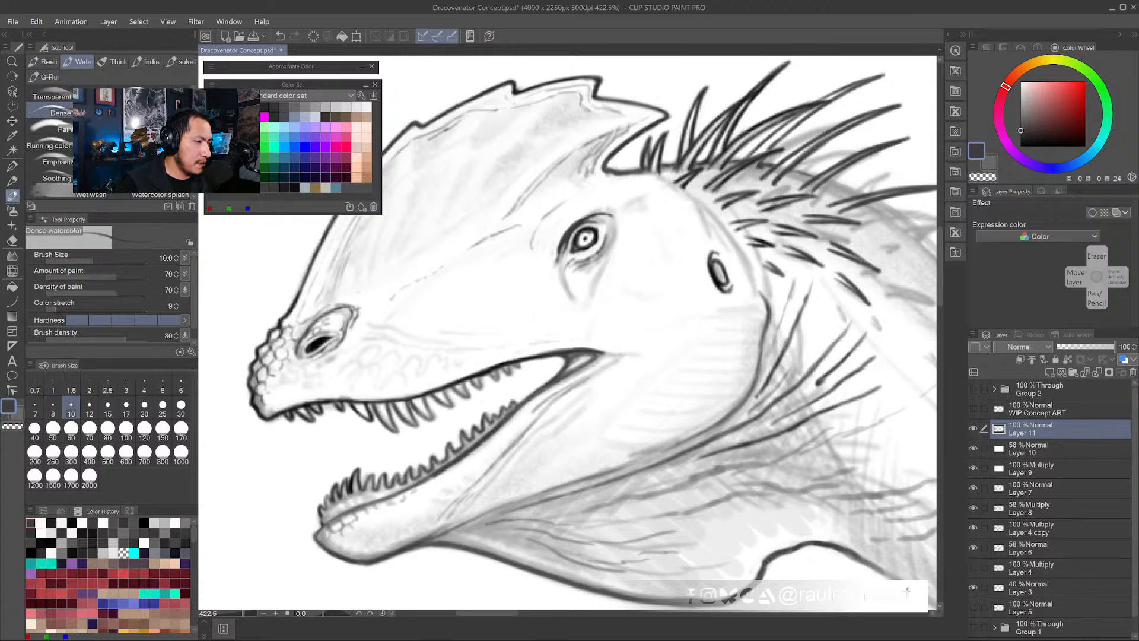
{"action": "left_click", "coordinate": [492, 229], "text": "alt"}
{"action": "left_click", "coordinate": [494, 240], "text": "alt"}
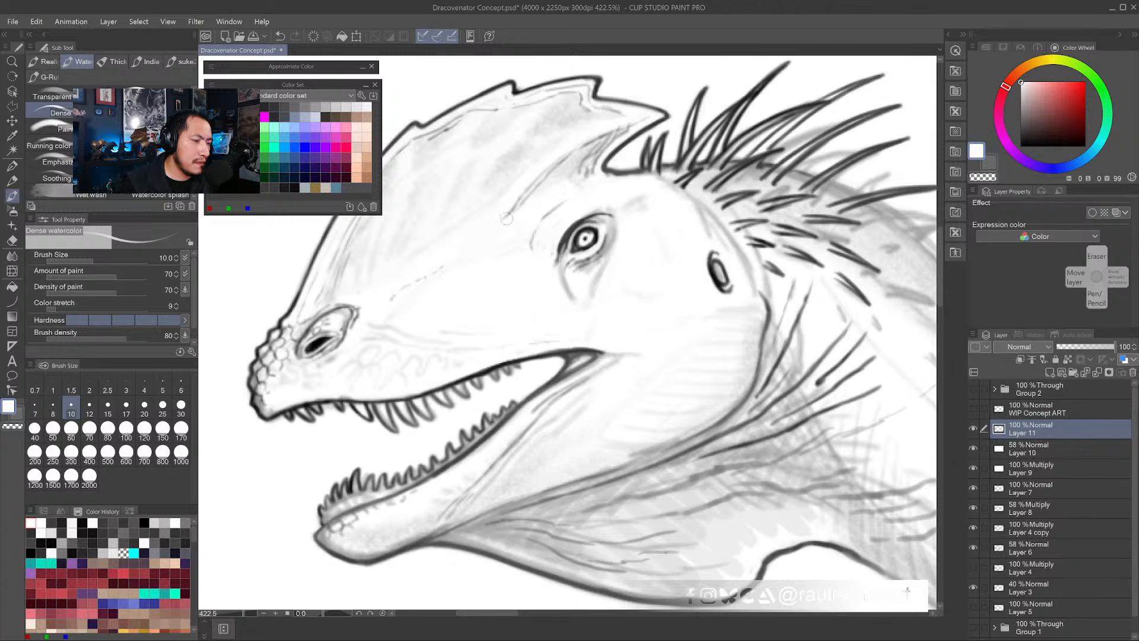
{"action": "left_click", "coordinate": [611, 156], "text": "alt"}
{"action": "left_click_drag", "start_coordinate": [539, 191], "coordinate": [496, 227]}
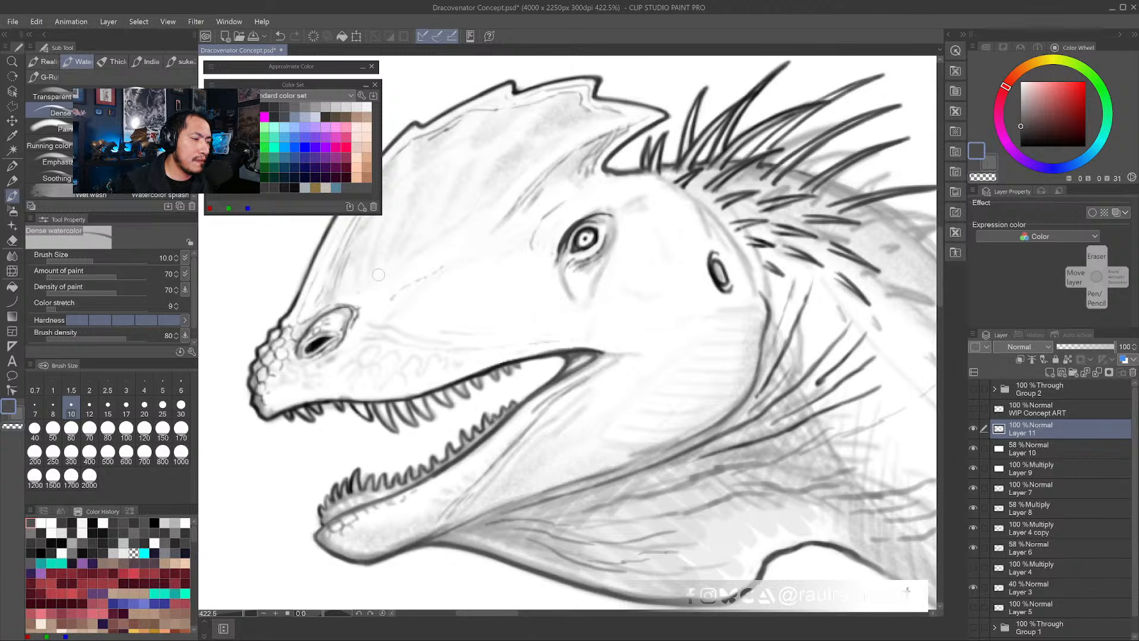
- Paint long dark grey ridge lines down the head crest, from its upper edge toward the snout
{"action": "mouse_move", "coordinate": [568, 97]}
{"action": "left_mouse_down"}
{"action": "mouse_move", "coordinate": [499, 162]}
{"action": "mouse_move", "coordinate": [456, 237]}
{"action": "left_mouse_up"}
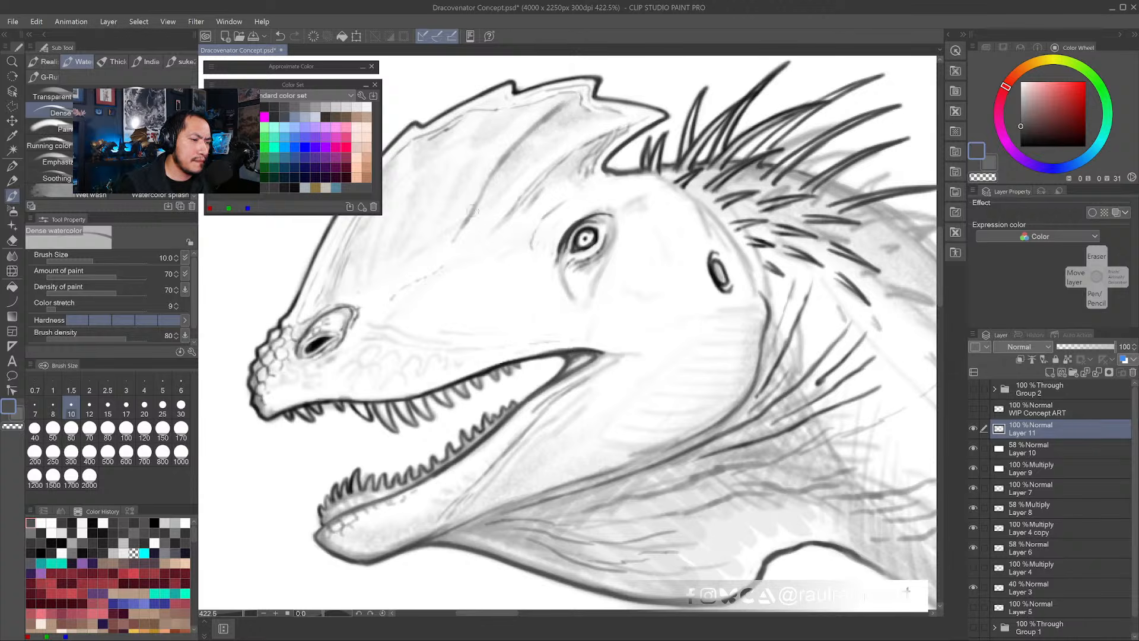
{"action": "left_click_drag", "start_coordinate": [504, 99], "coordinate": [421, 245]}
{"action": "left_click_drag", "start_coordinate": [410, 144], "coordinate": [388, 259]}
{"action": "left_click_drag", "start_coordinate": [418, 236], "coordinate": [482, 233]}
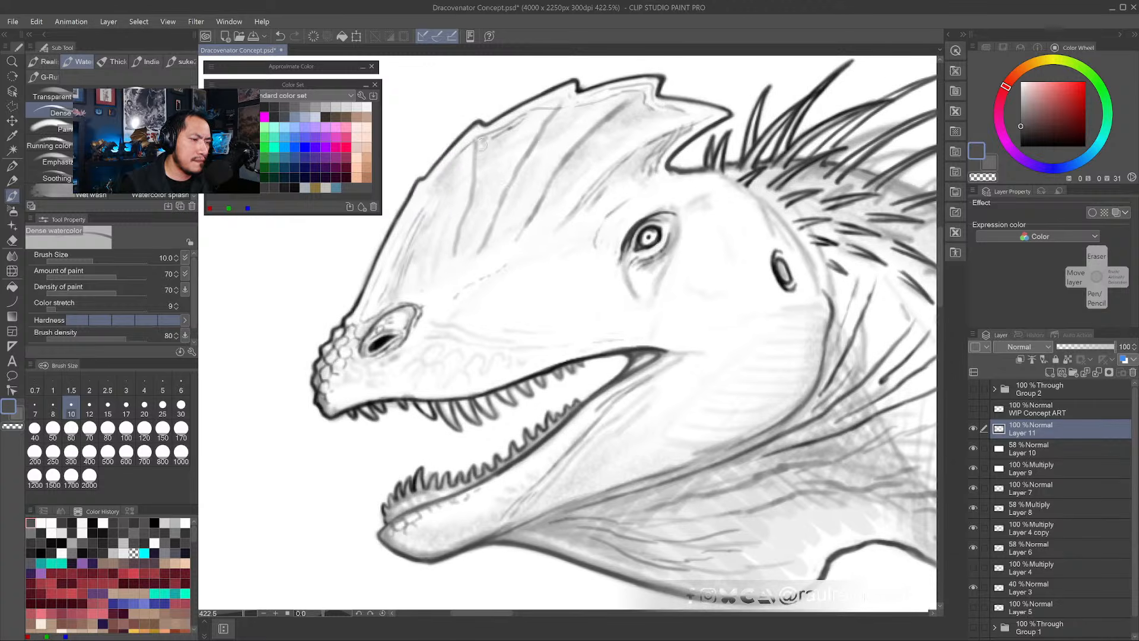
{"action": "left_click_drag", "start_coordinate": [482, 138], "coordinate": [451, 254]}
- Rework the foremost crest ridge, softening its line and shading with light and grey tones sampled from the drawing
{"action": "left_click", "coordinate": [445, 275], "text": "alt"}
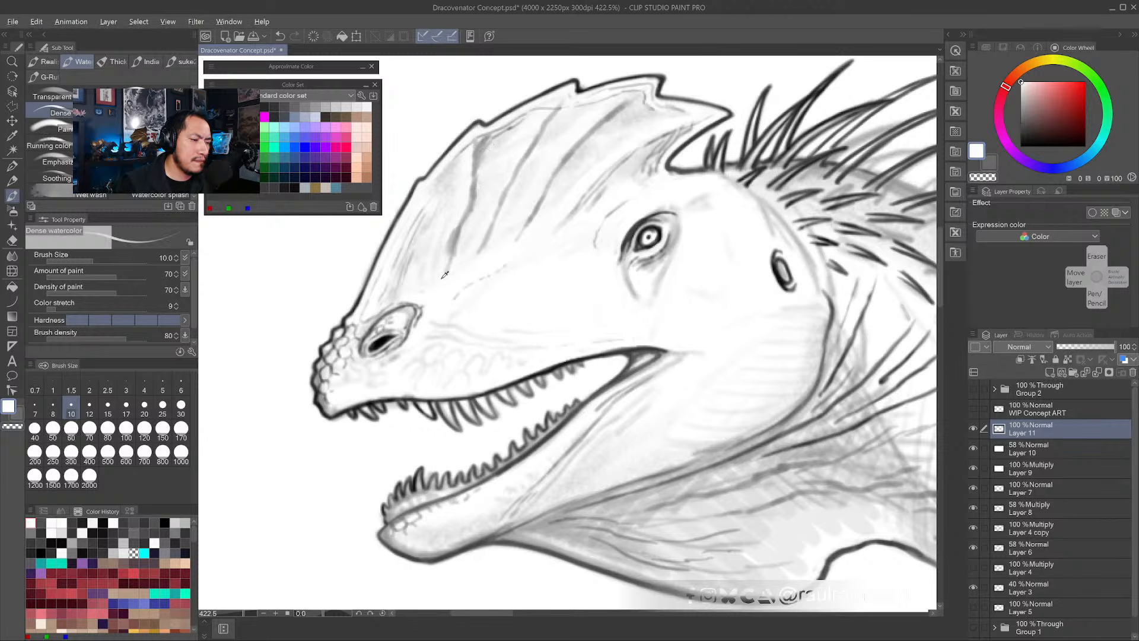
{"action": "left_click", "coordinate": [442, 277], "text": "alt"}
{"action": "mouse_move", "coordinate": [448, 254]}
{"action": "left_mouse_down"}
{"action": "mouse_move", "coordinate": [454, 209]}
{"action": "mouse_move", "coordinate": [383, 265]}
{"action": "mouse_move", "coordinate": [352, 252]}
{"action": "mouse_move", "coordinate": [449, 233]}
{"action": "mouse_move", "coordinate": [505, 137]}
{"action": "mouse_move", "coordinate": [464, 228]}
{"action": "left_mouse_up"}
{"action": "key", "text": "ctrl+z"}
{"action": "key", "text": "ctrl+z"}
{"action": "left_click", "coordinate": [355, 252], "text": "alt"}
{"action": "left_click", "coordinate": [468, 161], "text": "alt"}
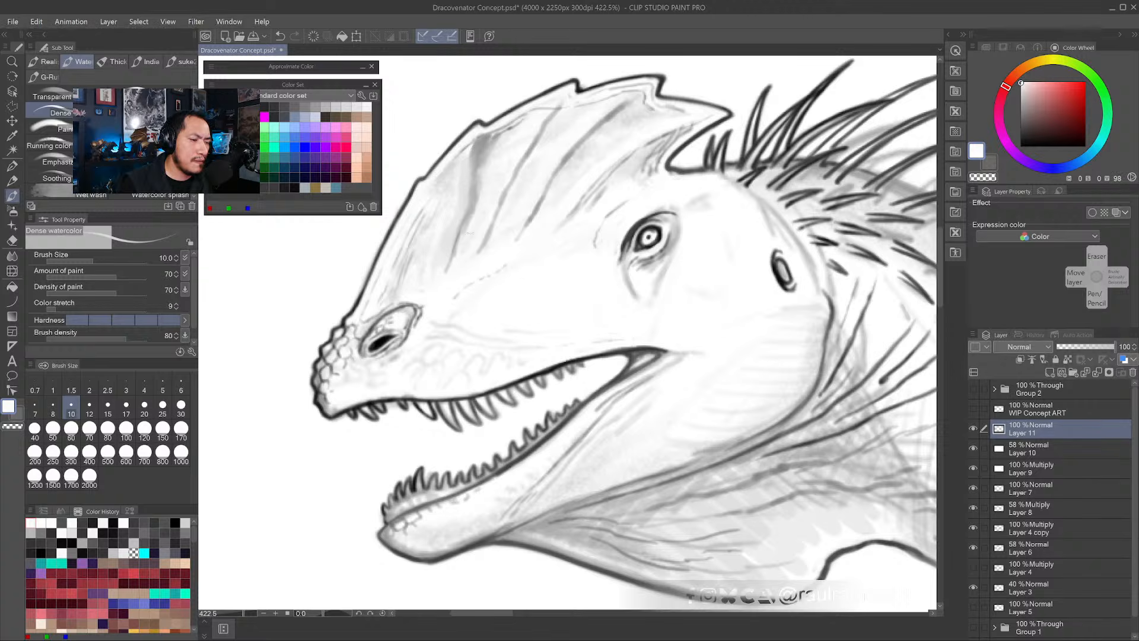
{"action": "left_click", "coordinate": [468, 234], "text": "alt"}
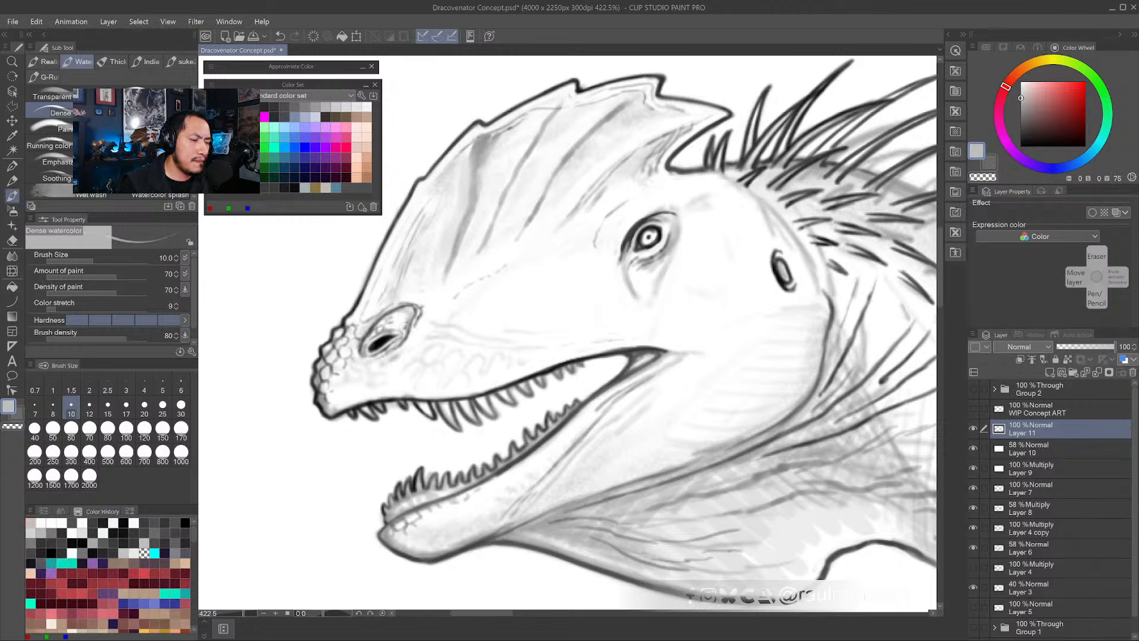
- Darken the contour along the underside of the neck in black with the Dense watercolor brush at size 7
{"action": "left_click_drag", "start_coordinate": [402, 340], "coordinate": [374, 360]}
{"action": "left_click_drag", "start_coordinate": [433, 381], "coordinate": [362, 381]}
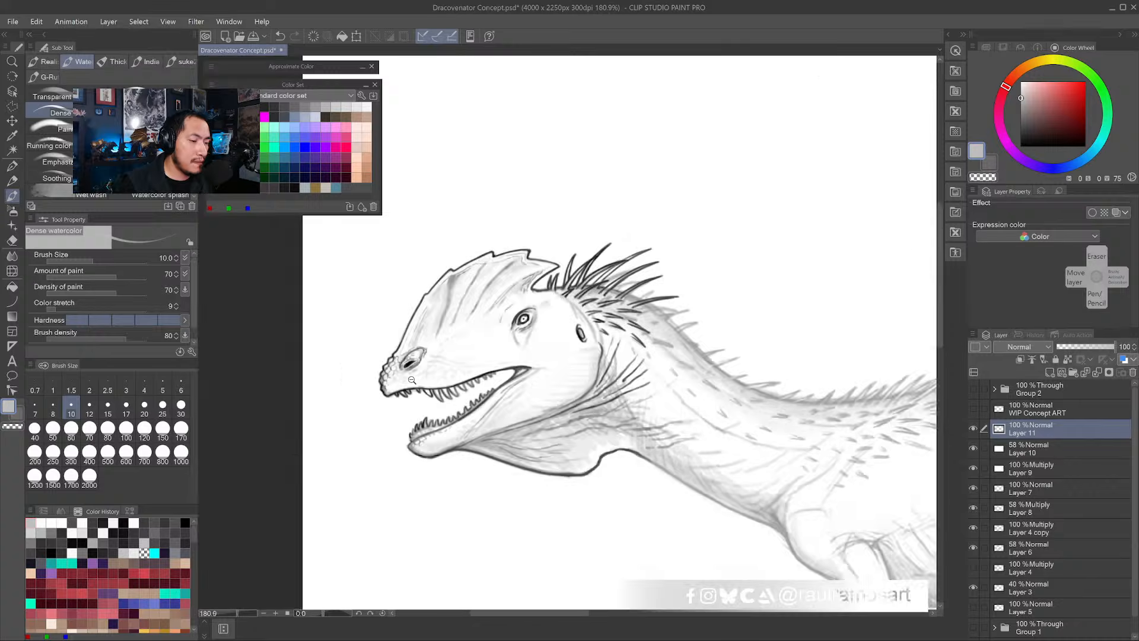
{"action": "mouse_move", "coordinate": [572, 438]}
{"action": "left_mouse_down"}
{"action": "mouse_move", "coordinate": [531, 447]}
{"action": "mouse_move", "coordinate": [465, 335]}
{"action": "mouse_move", "coordinate": [484, 311]}
{"action": "mouse_move", "coordinate": [508, 308]}
{"action": "mouse_move", "coordinate": [536, 307]}
{"action": "mouse_move", "coordinate": [483, 330]}
{"action": "mouse_move", "coordinate": [563, 313]}
{"action": "mouse_move", "coordinate": [564, 325]}
{"action": "mouse_move", "coordinate": [583, 324]}
{"action": "left_mouse_up"}
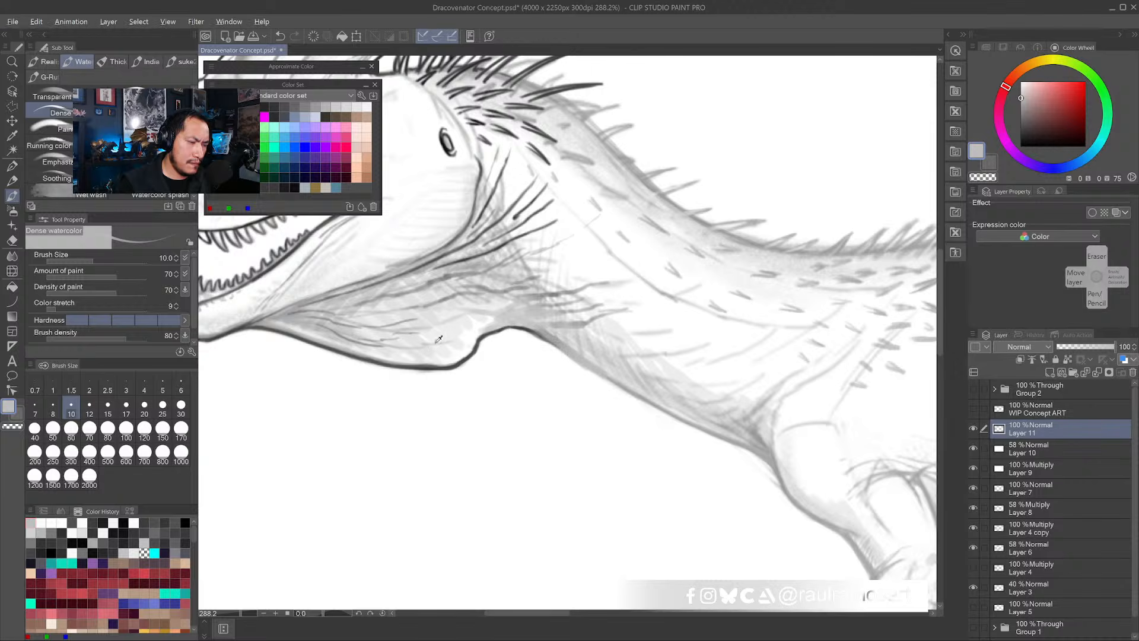
{"action": "key", "text": "alt"}
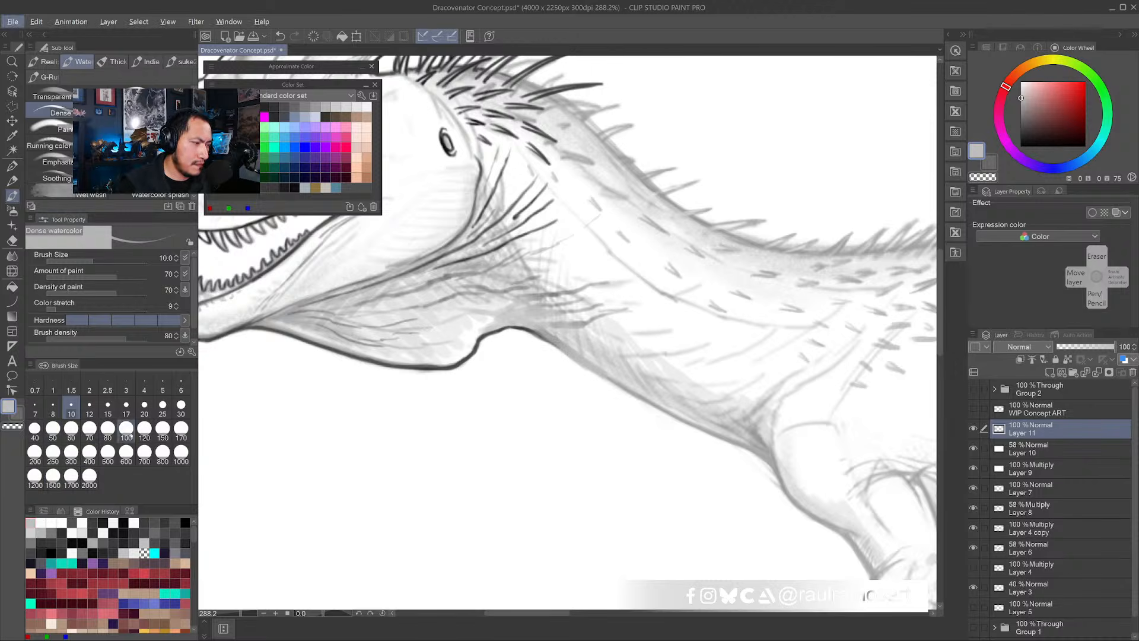
{"action": "left_click", "coordinate": [292, 185]}
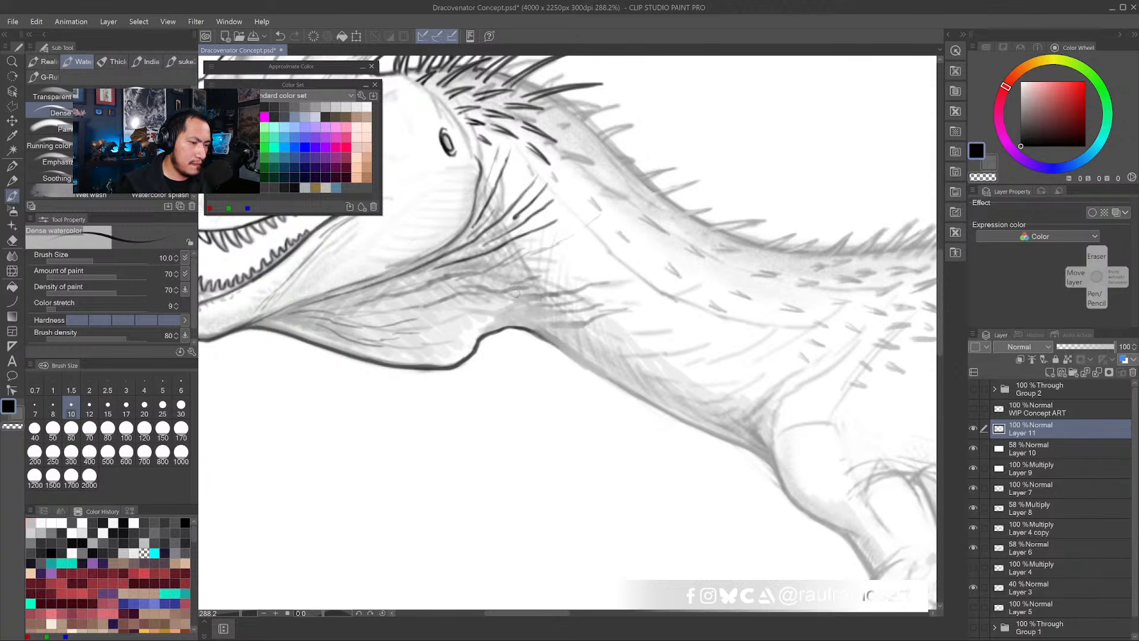
{"action": "key", "text": "bracketleft"}
{"action": "key", "text": "bracketleft"}
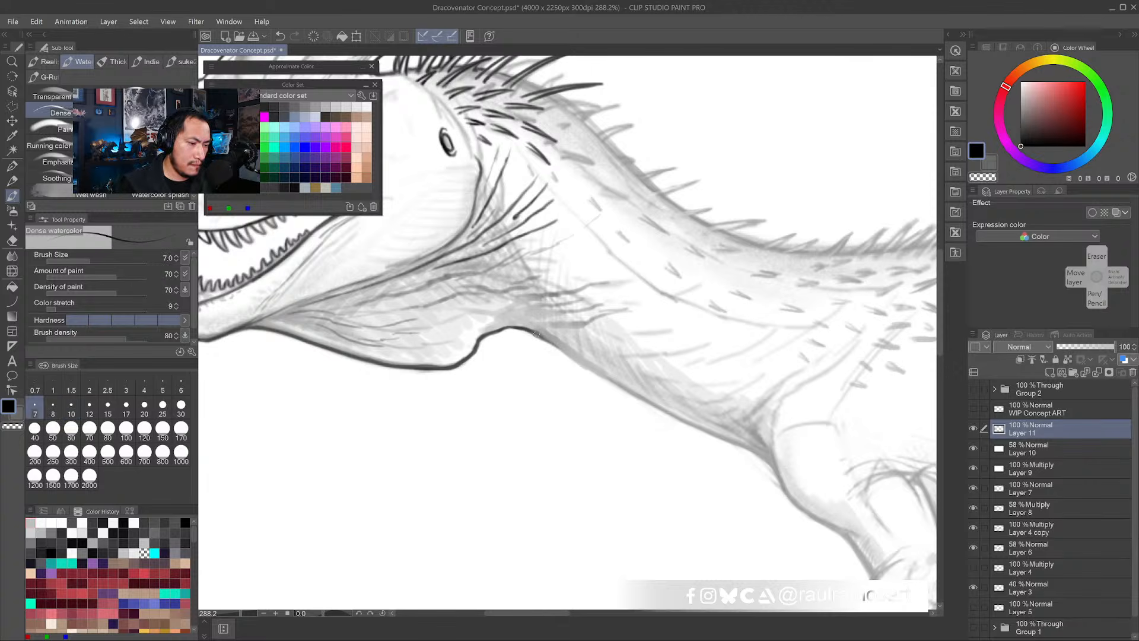
{"action": "mouse_move", "coordinate": [536, 334]}
{"action": "left_mouse_down"}
{"action": "mouse_move", "coordinate": [596, 372]}
{"action": "mouse_move", "coordinate": [451, 313]}
{"action": "mouse_move", "coordinate": [626, 402]}
{"action": "mouse_move", "coordinate": [613, 425]}
{"action": "mouse_move", "coordinate": [562, 424]}
{"action": "mouse_move", "coordinate": [537, 392]}
{"action": "mouse_move", "coordinate": [540, 444]}
{"action": "mouse_move", "coordinate": [597, 416]}
{"action": "left_mouse_up"}
- Draw long curved black spines behind the head with the 7 px Dense watercolor brush and thicken their bases
{"action": "mouse_move", "coordinate": [452, 288]}
{"action": "left_mouse_down"}
{"action": "mouse_move", "coordinate": [488, 288]}
{"action": "mouse_move", "coordinate": [506, 352]}
{"action": "left_mouse_up"}
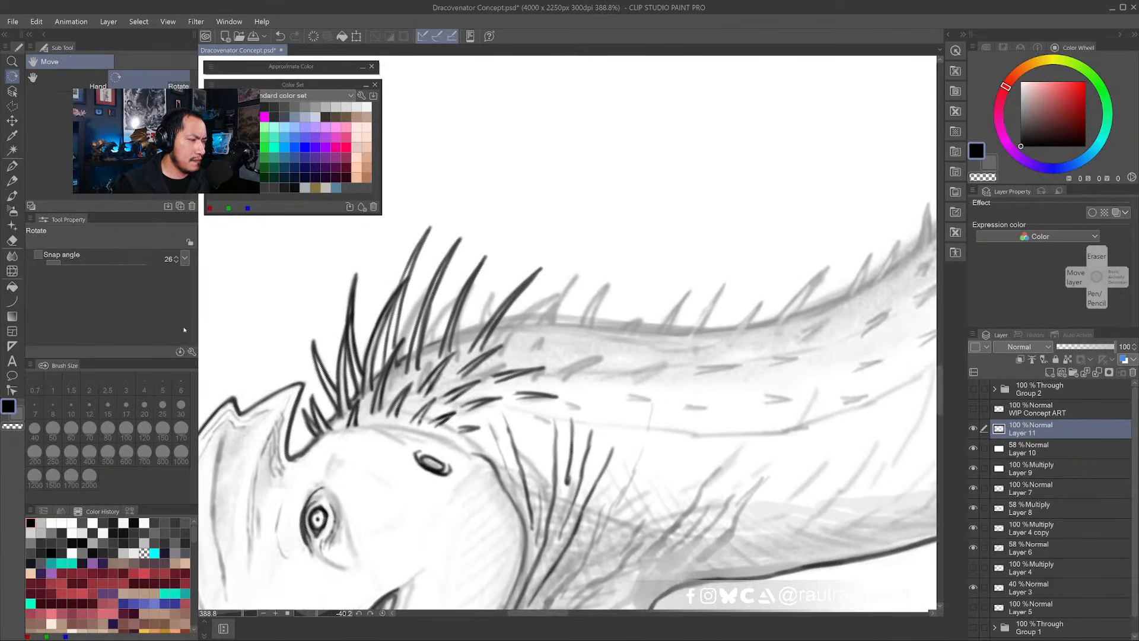
{"action": "left_click", "coordinate": [12, 181]}
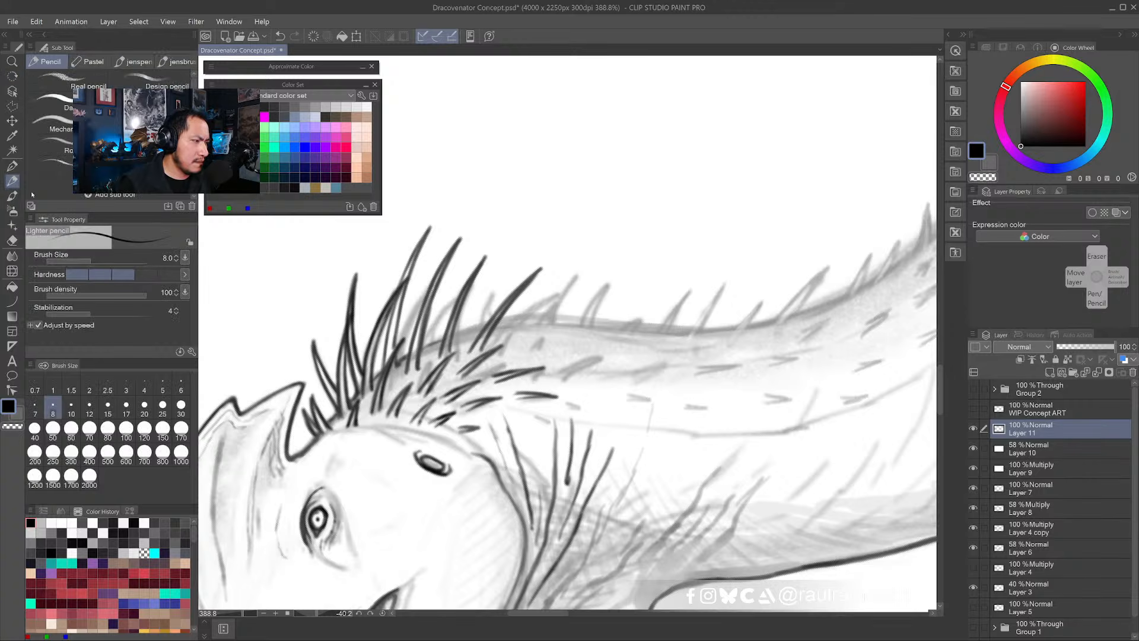
{"action": "left_click", "coordinate": [12, 196]}
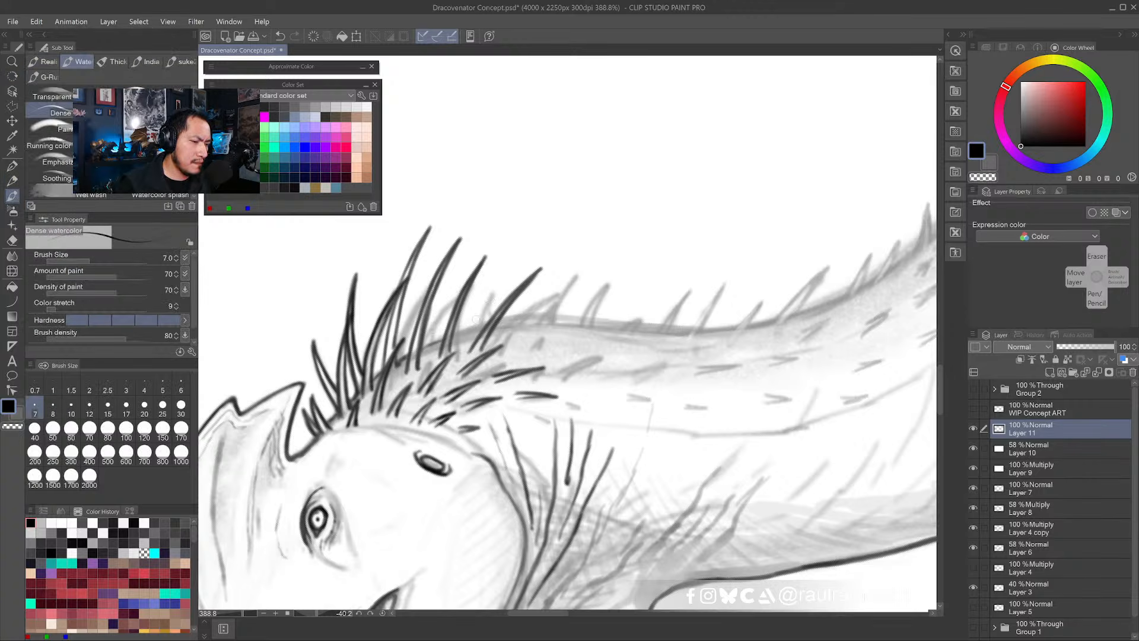
{"action": "mouse_move", "coordinate": [476, 319]}
{"action": "left_mouse_down"}
{"action": "mouse_move", "coordinate": [507, 253]}
{"action": "mouse_move", "coordinate": [555, 210]}
{"action": "mouse_move", "coordinate": [496, 285]}
{"action": "mouse_move", "coordinate": [512, 254]}
{"action": "mouse_move", "coordinate": [486, 312]}
{"action": "mouse_move", "coordinate": [550, 213]}
{"action": "mouse_move", "coordinate": [501, 265]}
{"action": "mouse_move", "coordinate": [517, 241]}
{"action": "mouse_move", "coordinate": [472, 317]}
{"action": "left_mouse_up"}
{"action": "left_click_drag", "start_coordinate": [422, 350], "coordinate": [441, 339]}
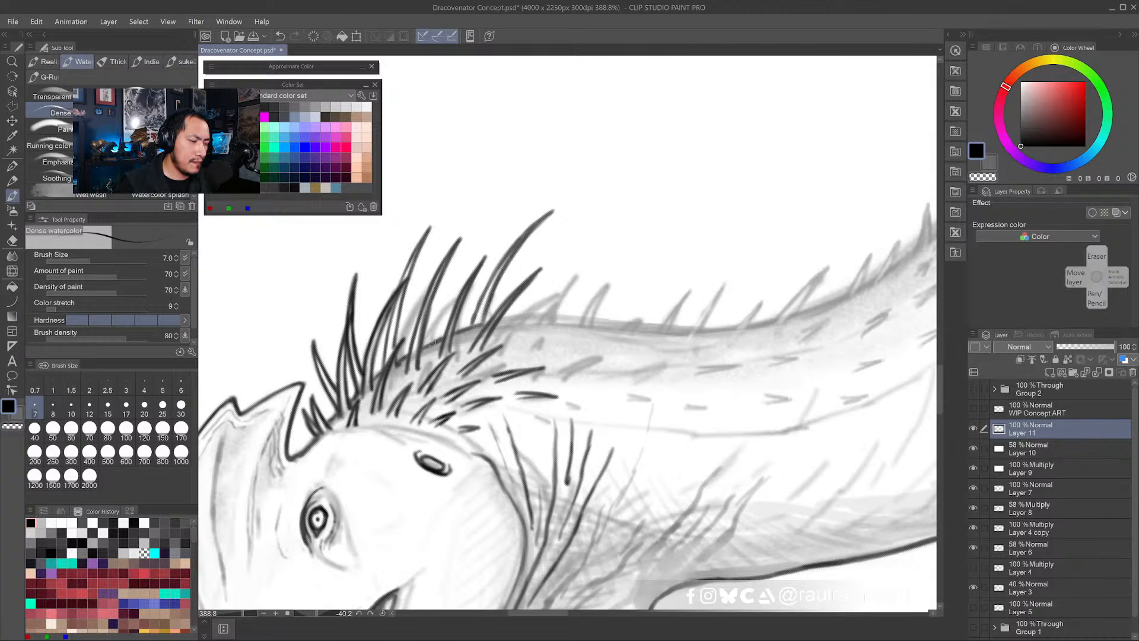
{"action": "mouse_move", "coordinate": [437, 314]}
{"action": "left_mouse_down"}
{"action": "mouse_move", "coordinate": [440, 335]}
{"action": "mouse_move", "coordinate": [451, 264]}
{"action": "mouse_move", "coordinate": [468, 230]}
{"action": "mouse_move", "coordinate": [439, 335]}
{"action": "mouse_move", "coordinate": [485, 204]}
{"action": "left_mouse_up"}
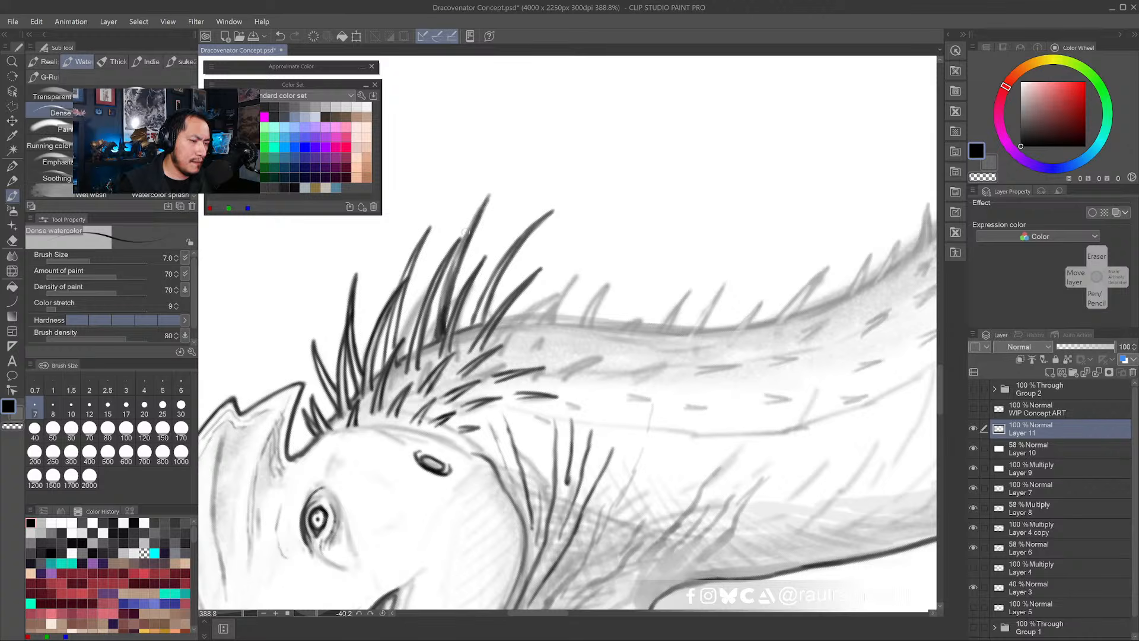
{"action": "mouse_move", "coordinate": [442, 301]}
{"action": "left_mouse_down"}
{"action": "mouse_move", "coordinate": [434, 342]}
{"action": "mouse_move", "coordinate": [441, 328]}
{"action": "left_mouse_up"}
- Extend the row of long curved spines farther back along the top of the neck, undoing the unwanted stroke
{"action": "mouse_move", "coordinate": [511, 349]}
{"action": "left_mouse_down"}
{"action": "mouse_move", "coordinate": [518, 316]}
{"action": "mouse_move", "coordinate": [505, 319]}
{"action": "mouse_move", "coordinate": [536, 306]}
{"action": "mouse_move", "coordinate": [621, 219]}
{"action": "mouse_move", "coordinate": [539, 317]}
{"action": "mouse_move", "coordinate": [623, 218]}
{"action": "left_mouse_up"}
{"action": "key", "text": "ctrl+z"}
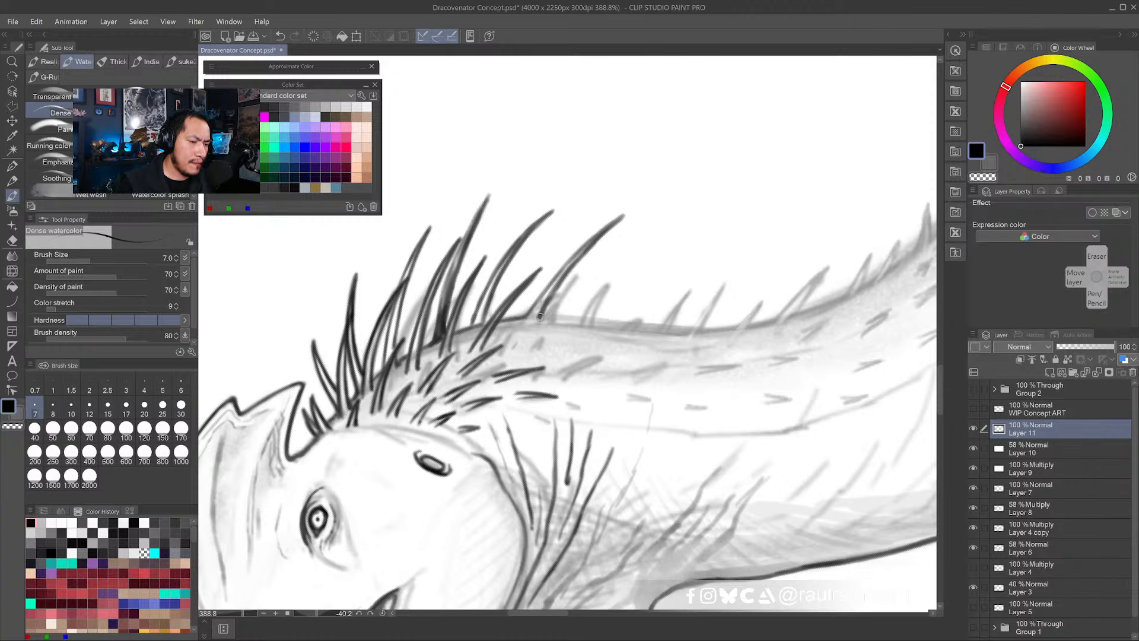
{"action": "mouse_move", "coordinate": [557, 317]}
{"action": "left_mouse_down"}
{"action": "mouse_move", "coordinate": [650, 243]}
{"action": "mouse_move", "coordinate": [583, 316]}
{"action": "mouse_move", "coordinate": [596, 294]}
{"action": "mouse_move", "coordinate": [567, 318]}
{"action": "left_mouse_up"}
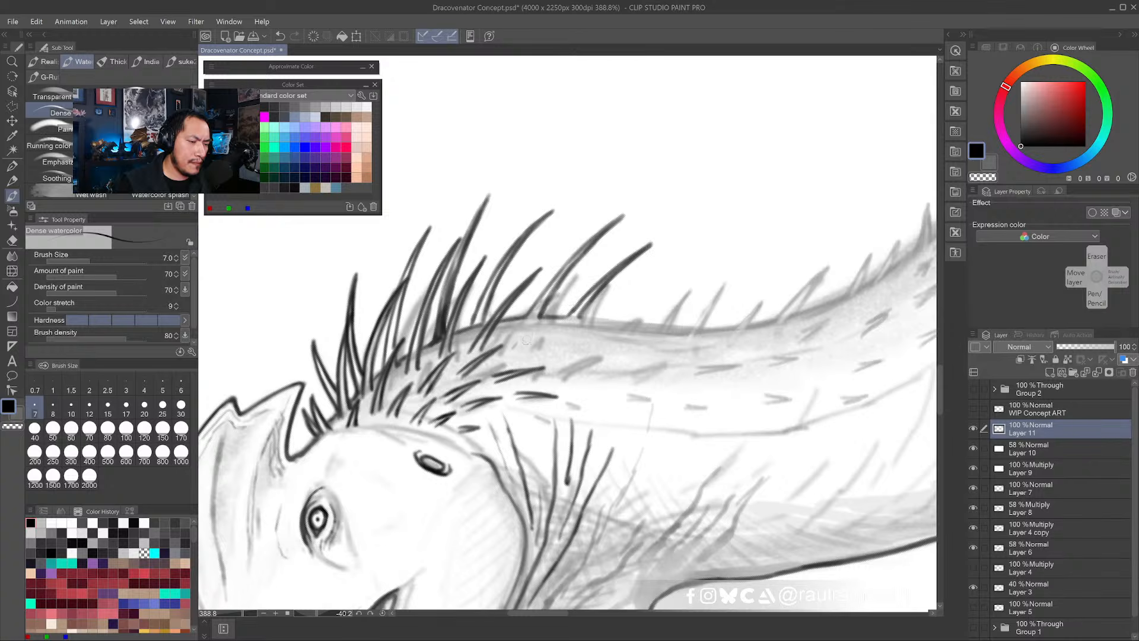
{"action": "mouse_move", "coordinate": [517, 349]}
{"action": "left_mouse_down"}
{"action": "mouse_move", "coordinate": [600, 271]}
{"action": "mouse_move", "coordinate": [565, 306]}
{"action": "mouse_move", "coordinate": [590, 308]}
{"action": "mouse_move", "coordinate": [540, 294]}
{"action": "left_mouse_up"}
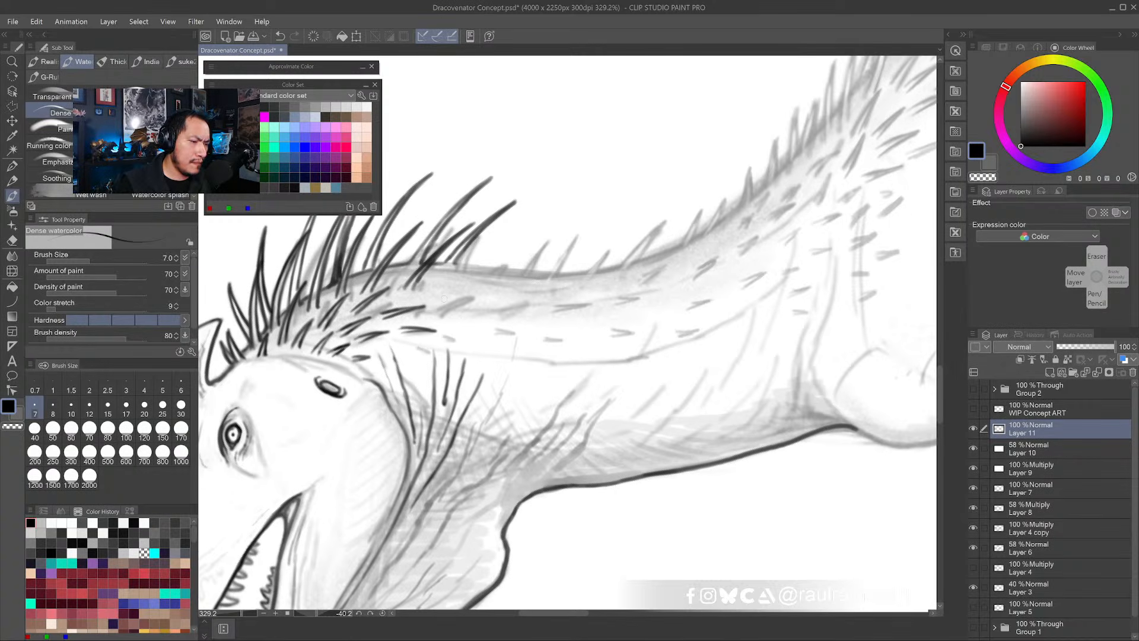
- Fill in the rear end of the neck crest with additional shorter black spines along the upper neck contour
{"action": "mouse_move", "coordinate": [414, 300]}
{"action": "left_mouse_down"}
{"action": "mouse_move", "coordinate": [455, 279]}
{"action": "mouse_move", "coordinate": [412, 302]}
{"action": "mouse_move", "coordinate": [446, 285]}
{"action": "mouse_move", "coordinate": [521, 454]}
{"action": "mouse_move", "coordinate": [579, 441]}
{"action": "mouse_move", "coordinate": [472, 339]}
{"action": "left_mouse_up"}
{"action": "key", "text": "shift+space"}
{"action": "left_click", "coordinate": [12, 196]}
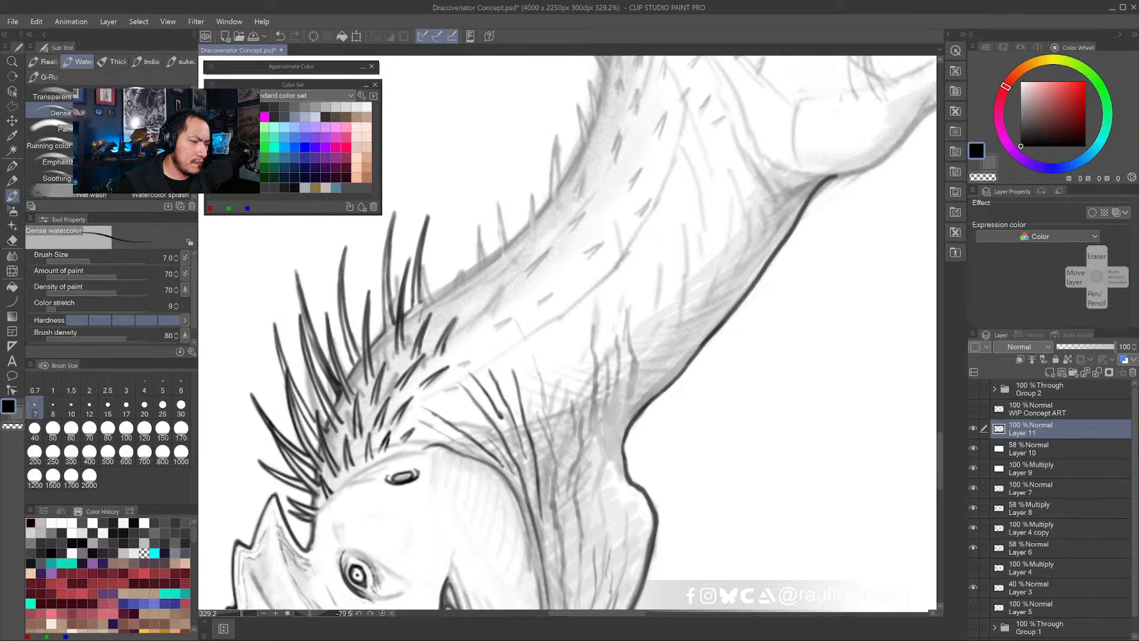
{"action": "left_click_drag", "start_coordinate": [422, 320], "coordinate": [456, 224]}
{"action": "mouse_move", "coordinate": [430, 302]}
{"action": "left_mouse_down"}
{"action": "mouse_move", "coordinate": [452, 239]}
{"action": "mouse_move", "coordinate": [443, 260]}
{"action": "left_mouse_up"}
{"action": "left_click_drag", "start_coordinate": [429, 317], "coordinate": [455, 224]}
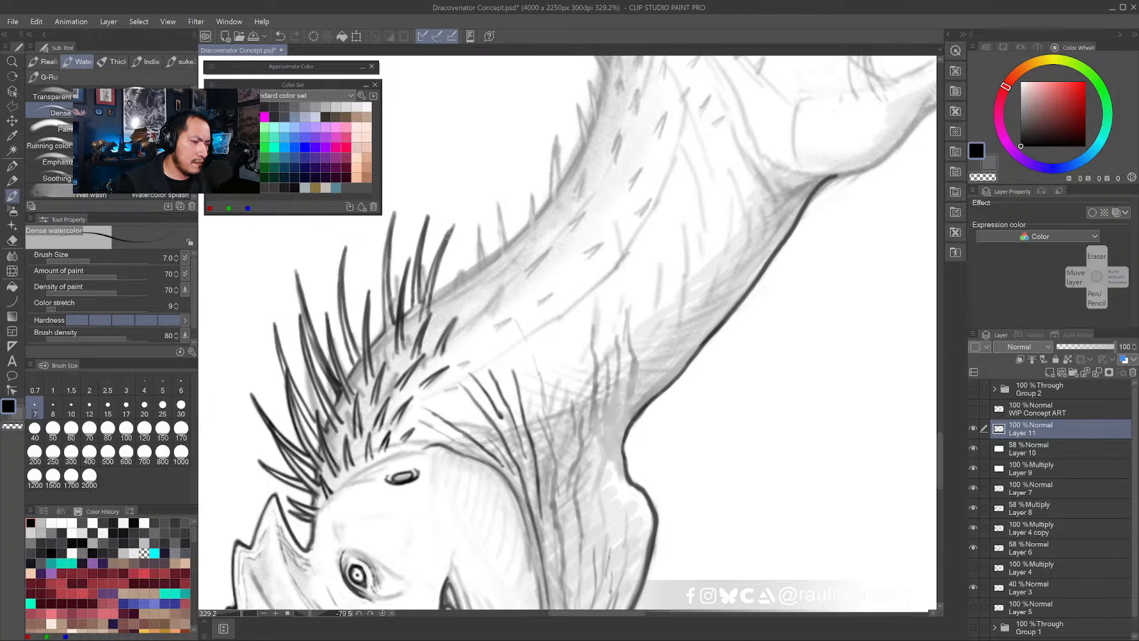
{"action": "left_click_drag", "start_coordinate": [419, 324], "coordinate": [436, 261]}
{"action": "mouse_move", "coordinate": [444, 321]}
{"action": "left_mouse_down"}
{"action": "mouse_move", "coordinate": [476, 254]}
{"action": "mouse_move", "coordinate": [448, 320]}
{"action": "mouse_move", "coordinate": [470, 264]}
{"action": "left_mouse_up"}
{"action": "left_click_drag", "start_coordinate": [452, 302], "coordinate": [478, 251]}
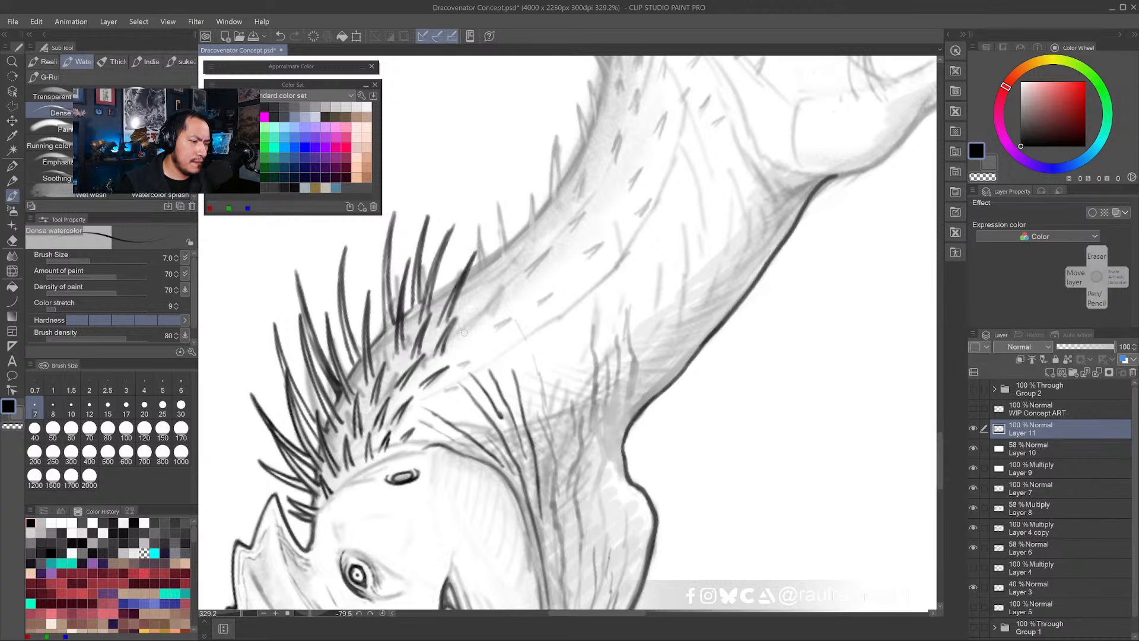
- Darken the short quills on the side of the neck below the spine row with small black strokes
{"action": "left_click_drag", "start_coordinate": [462, 335], "coordinate": [490, 298]}
{"action": "left_click_drag", "start_coordinate": [458, 360], "coordinate": [485, 347]}
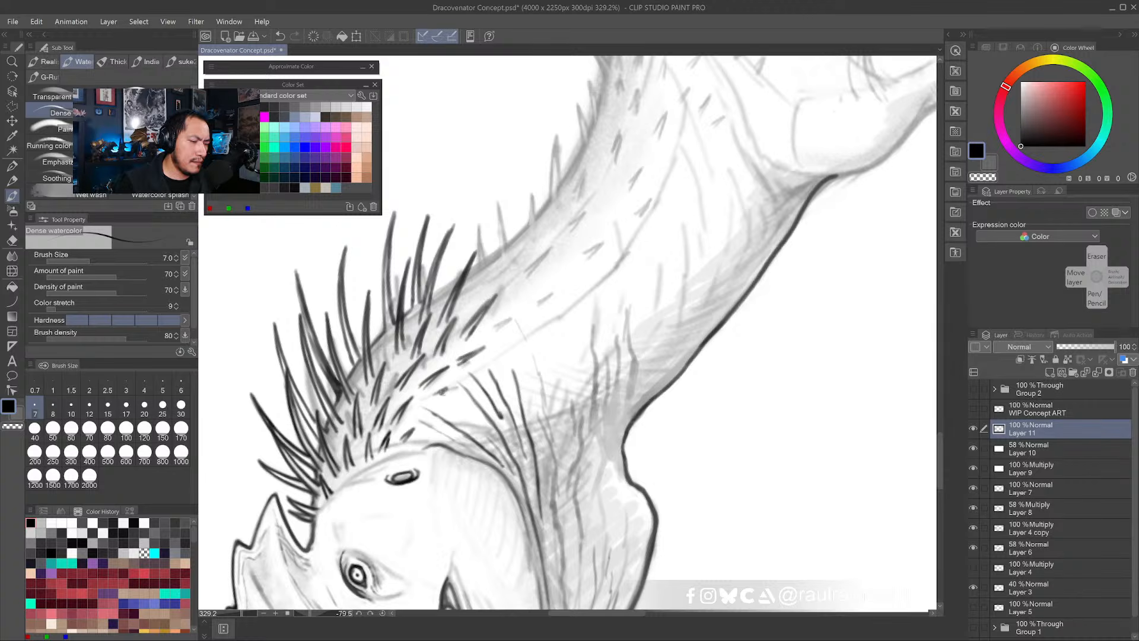
{"action": "left_click_drag", "start_coordinate": [439, 392], "coordinate": [451, 386]}
{"action": "scroll", "coordinate": [451, 385], "scroll_direction": "down", "scroll_amount": 2}
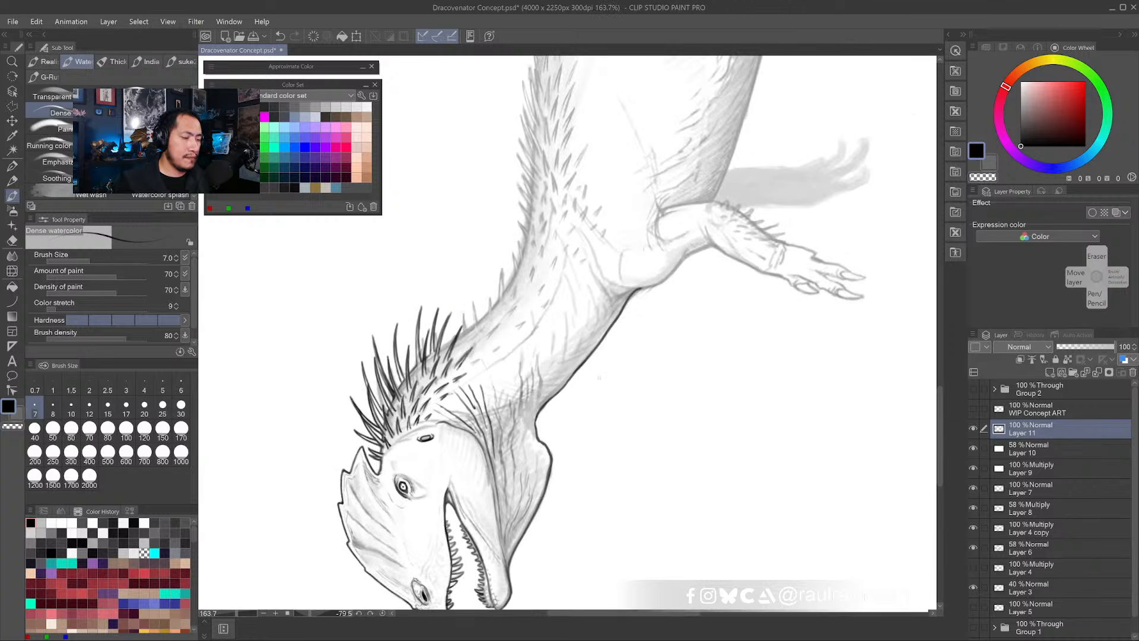
{"action": "key", "text": "r"}
{"action": "mouse_move", "coordinate": [617, 427]}
{"action": "left_mouse_down"}
{"action": "mouse_move", "coordinate": [534, 435]}
{"action": "mouse_move", "coordinate": [465, 374]}
{"action": "left_mouse_up"}
{"action": "left_click_drag", "start_coordinate": [657, 355], "coordinate": [709, 359]}
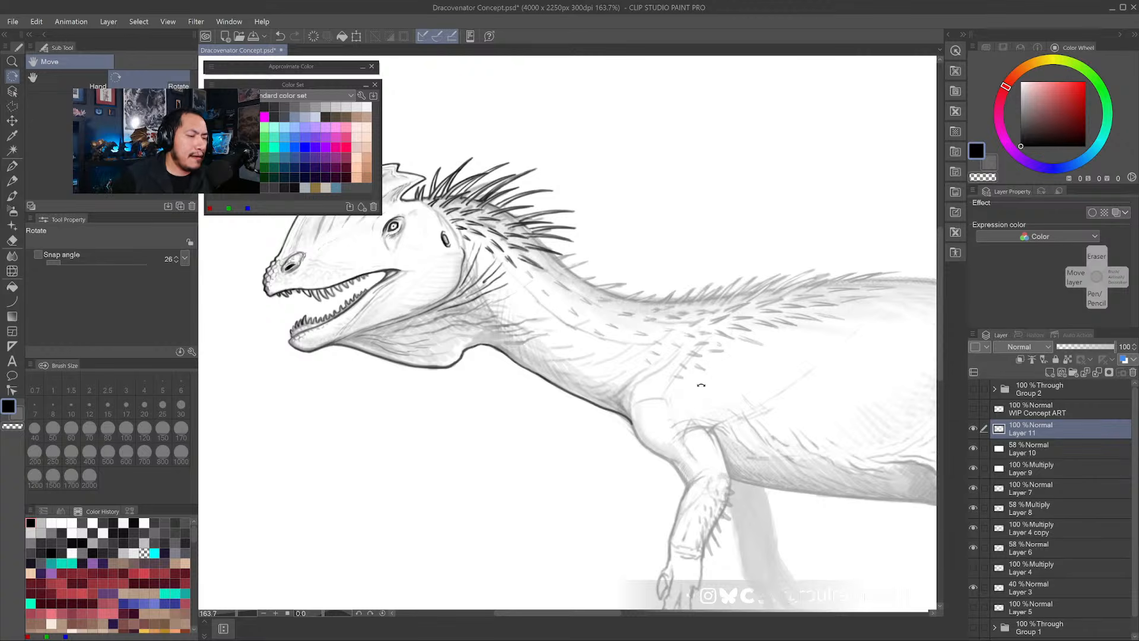
{"action": "left_click_drag", "start_coordinate": [681, 425], "coordinate": [694, 393]}
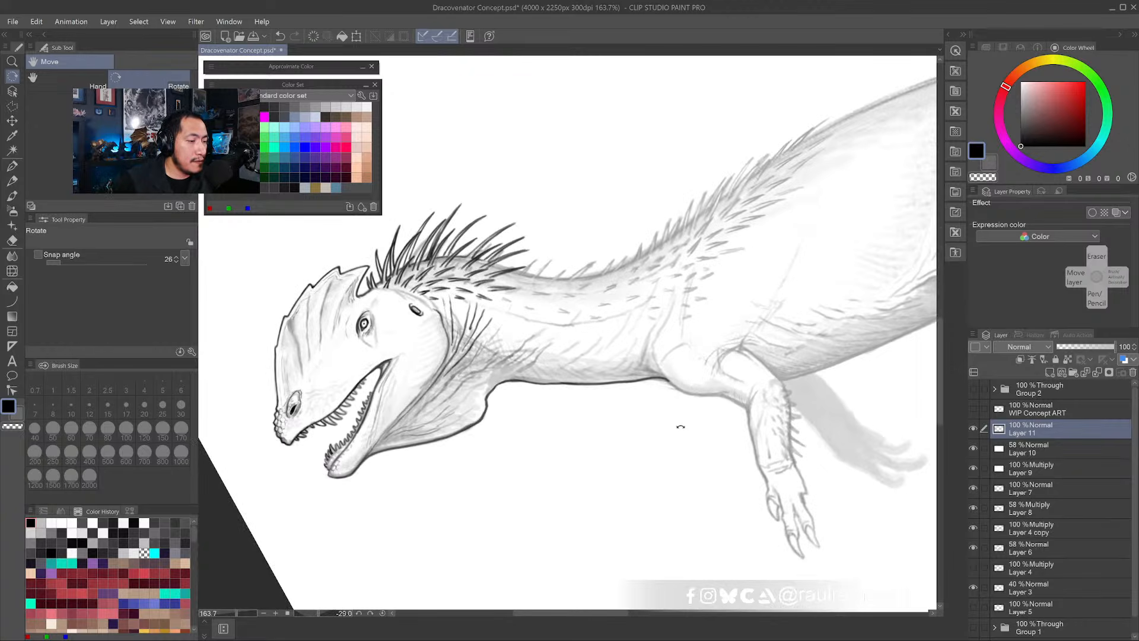
{"action": "left_click_drag", "start_coordinate": [685, 443], "coordinate": [673, 385]}
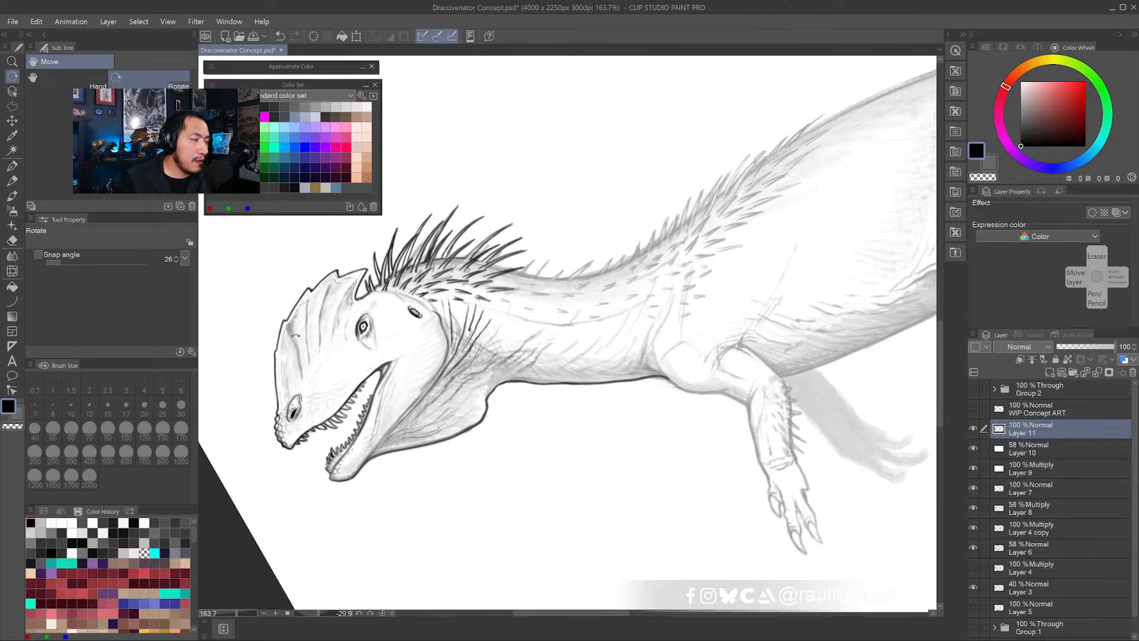
- Thicken and darken the long curved spines along the neck crest with the 7 px Dense watercolor brush
{"action": "key", "text": "p"}
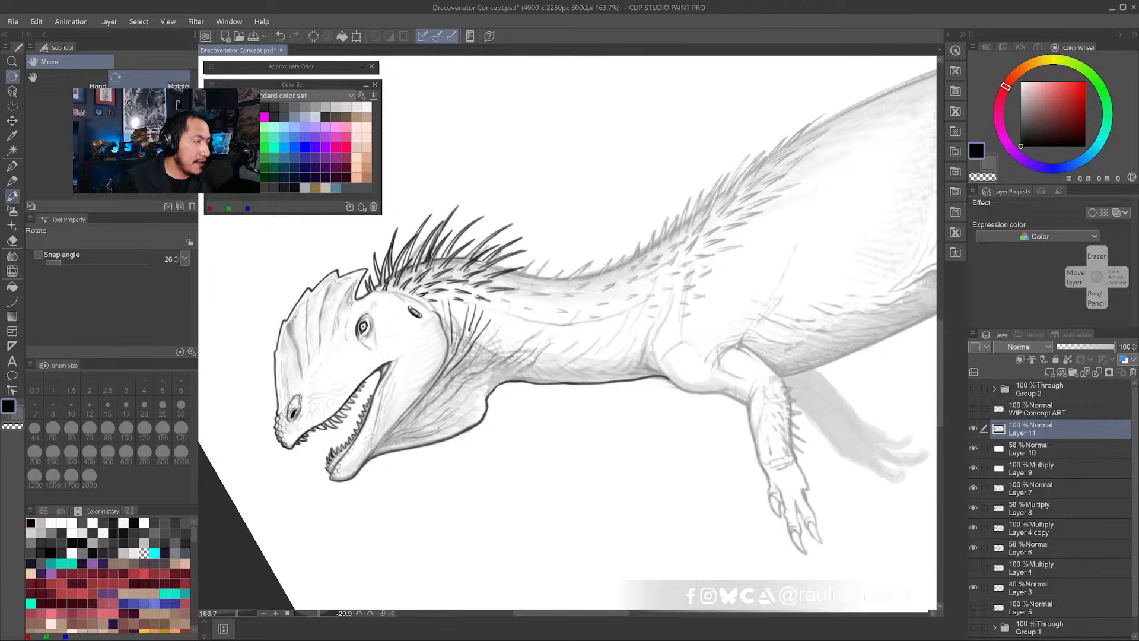
{"action": "left_click", "coordinate": [13, 197]}
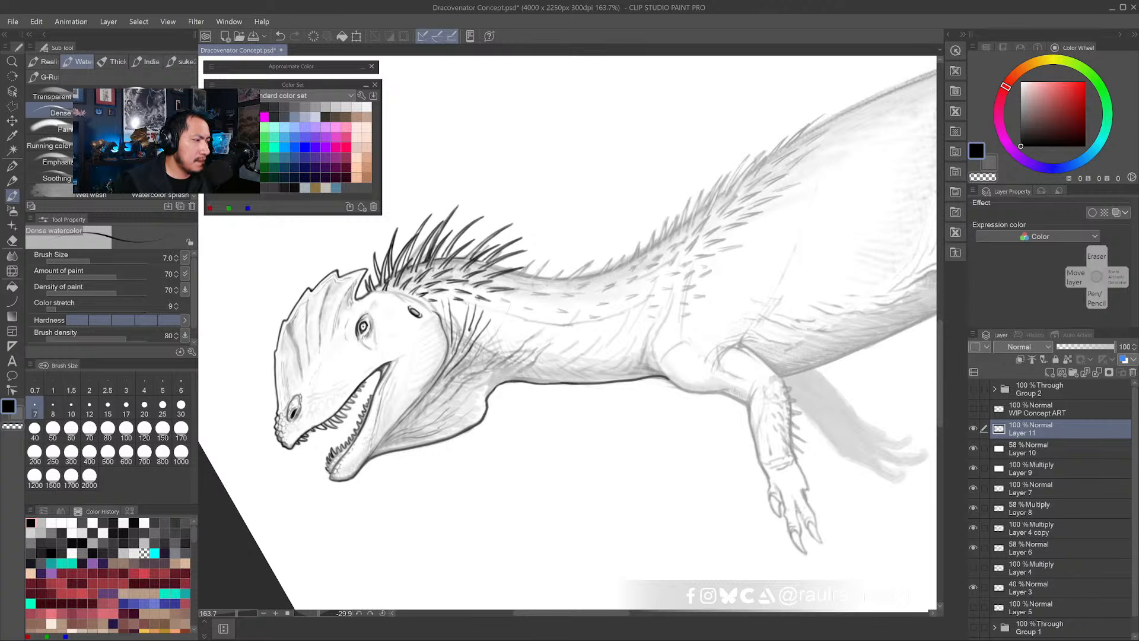
{"action": "left_click_drag", "start_coordinate": [506, 243], "coordinate": [528, 243]}
{"action": "left_click_drag", "start_coordinate": [394, 259], "coordinate": [408, 282]}
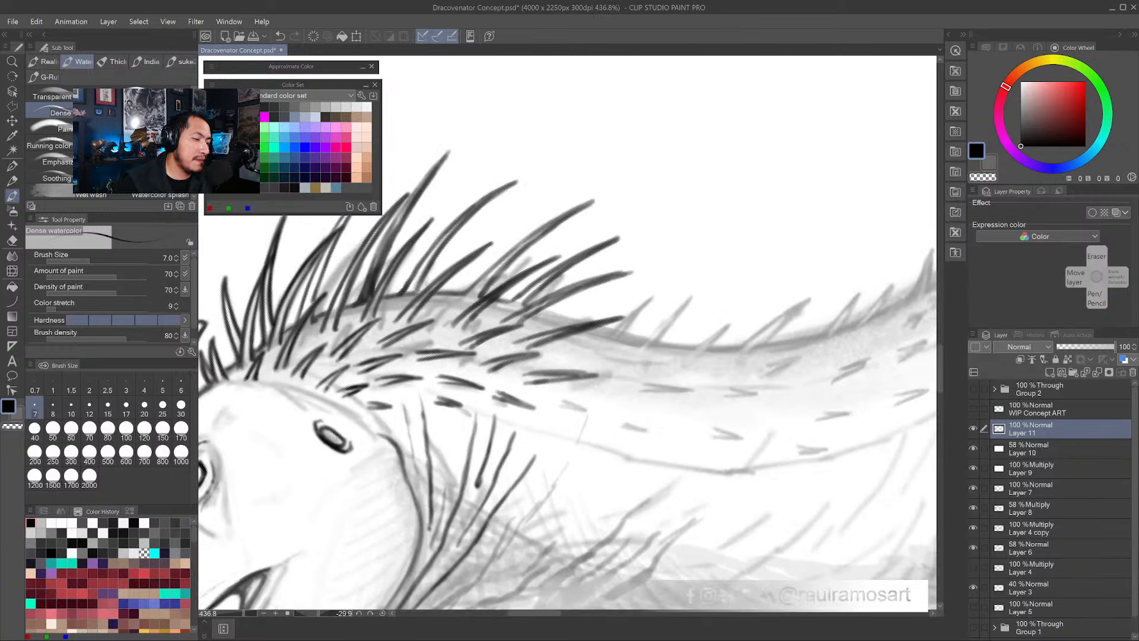
{"action": "mouse_move", "coordinate": [421, 281]}
{"action": "left_mouse_down"}
{"action": "mouse_move", "coordinate": [484, 205]}
{"action": "mouse_move", "coordinate": [526, 175]}
{"action": "mouse_move", "coordinate": [471, 210]}
{"action": "mouse_move", "coordinate": [537, 169]}
{"action": "mouse_move", "coordinate": [470, 211]}
{"action": "mouse_move", "coordinate": [407, 282]}
{"action": "left_mouse_up"}
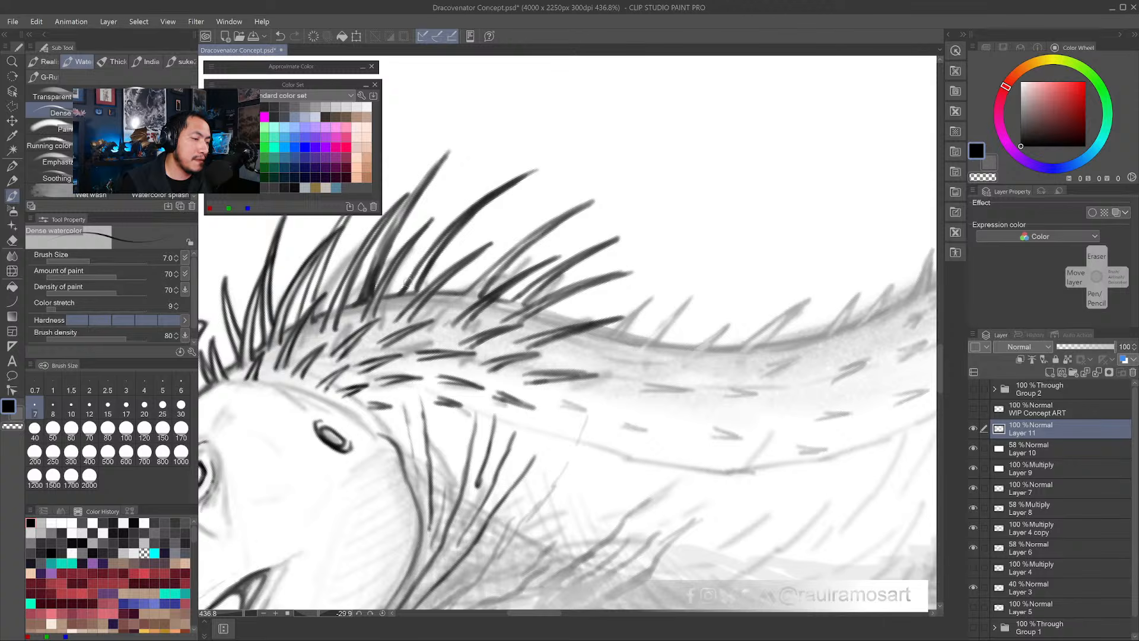
{"action": "left_click_drag", "start_coordinate": [541, 336], "coordinate": [545, 308]}
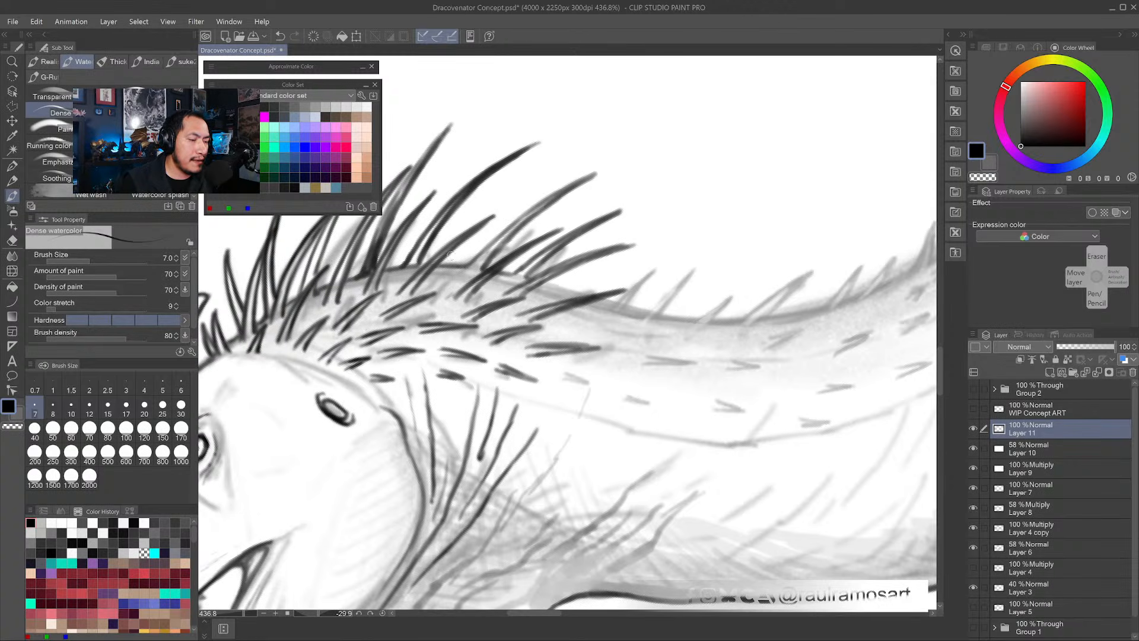
{"action": "left_click_drag", "start_coordinate": [438, 262], "coordinate": [465, 265]}
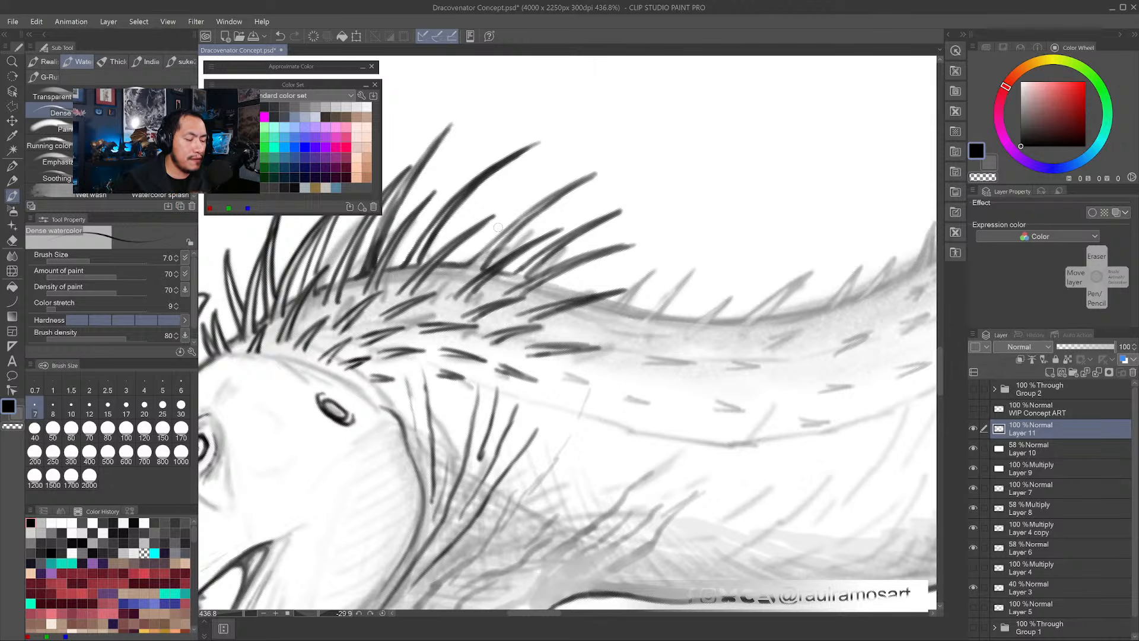
{"action": "mouse_move", "coordinate": [480, 281]}
{"action": "left_mouse_down"}
{"action": "mouse_move", "coordinate": [466, 297]}
{"action": "mouse_move", "coordinate": [470, 283]}
{"action": "left_mouse_up"}
{"action": "left_click_drag", "start_coordinate": [503, 261], "coordinate": [561, 224]}
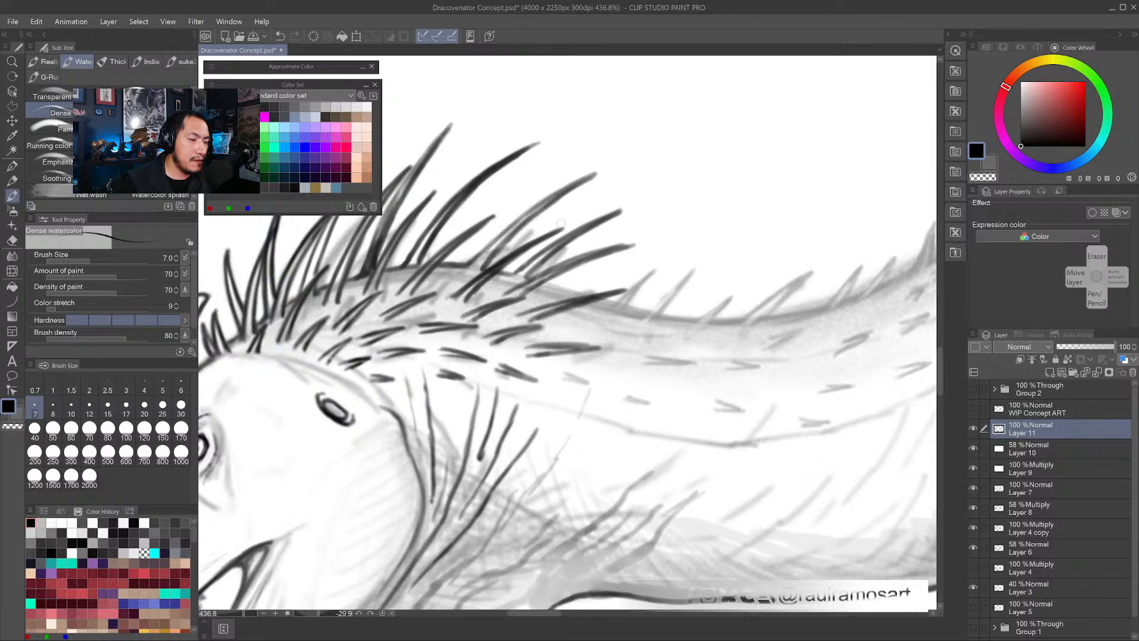
{"action": "mouse_move", "coordinate": [482, 267]}
{"action": "left_mouse_down"}
{"action": "mouse_move", "coordinate": [523, 222]}
{"action": "mouse_move", "coordinate": [545, 206]}
{"action": "mouse_move", "coordinate": [512, 232]}
{"action": "mouse_move", "coordinate": [607, 170]}
{"action": "left_mouse_up"}
{"action": "left_click_drag", "start_coordinate": [487, 244], "coordinate": [549, 200]}
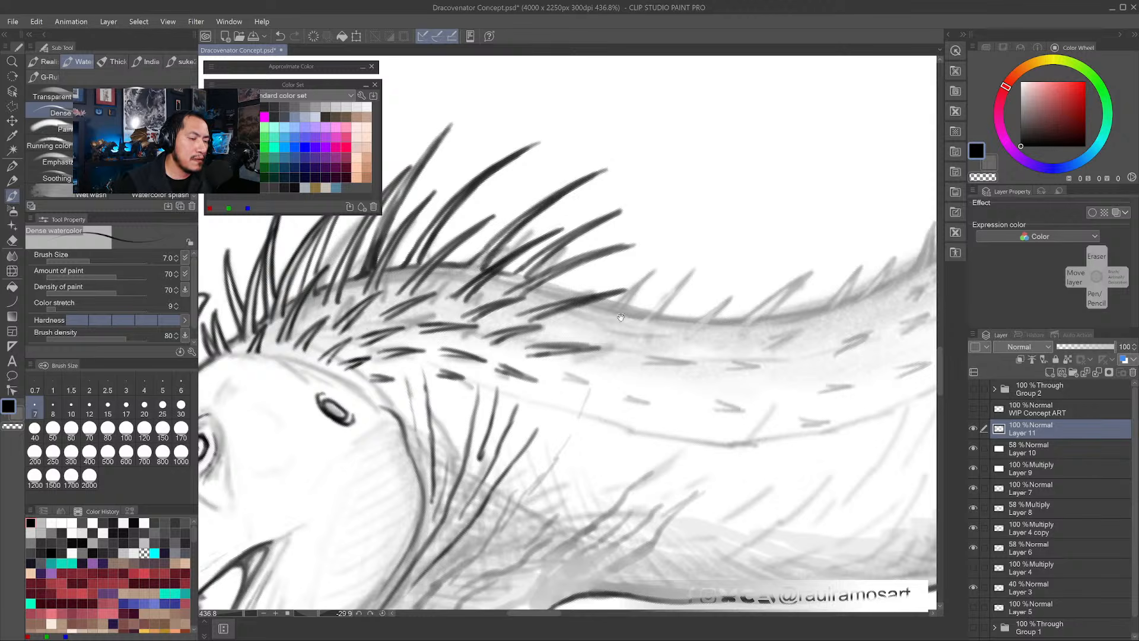
- Darken the rearmost crest spines and connect their bases to the upper neck contour
{"action": "left_click_drag", "start_coordinate": [479, 255], "coordinate": [408, 230]}
{"action": "left_click_drag", "start_coordinate": [486, 258], "coordinate": [575, 196]}
{"action": "left_click_drag", "start_coordinate": [518, 247], "coordinate": [582, 191]}
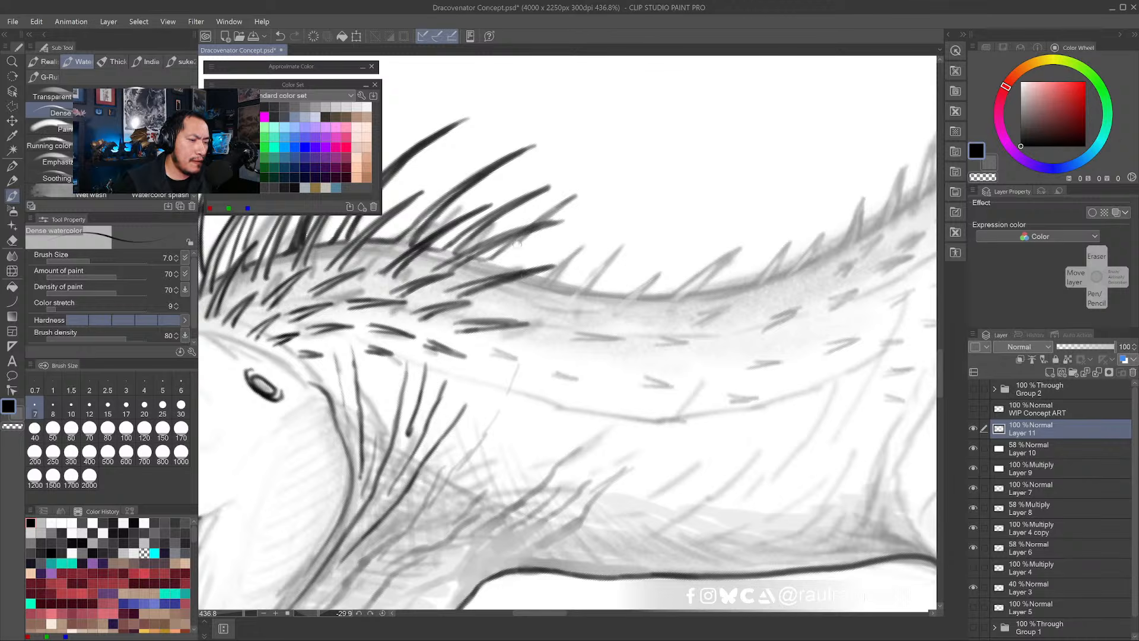
{"action": "mouse_move", "coordinate": [534, 230]}
{"action": "left_mouse_down"}
{"action": "mouse_move", "coordinate": [507, 257]}
{"action": "mouse_move", "coordinate": [485, 261]}
{"action": "mouse_move", "coordinate": [505, 260]}
{"action": "mouse_move", "coordinate": [546, 220]}
{"action": "left_mouse_up"}
{"action": "left_click_drag", "start_coordinate": [508, 266], "coordinate": [532, 272]}
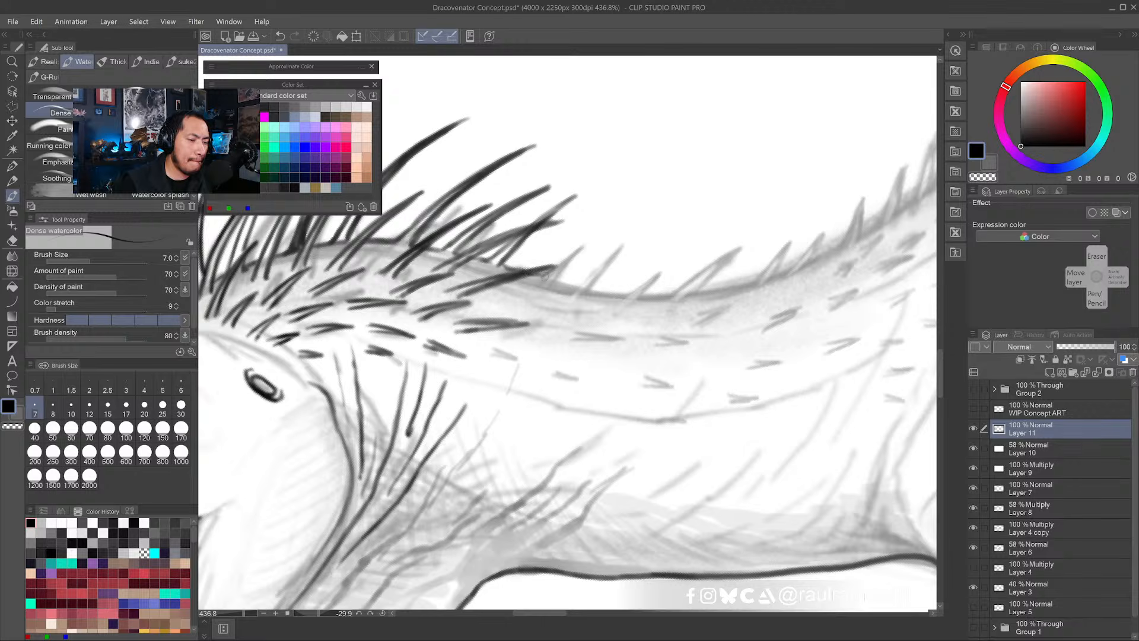
- Add a run of short curved spines behind the crest along the dip of the upper neck
{"action": "mouse_move", "coordinate": [561, 270]}
{"action": "left_mouse_down"}
{"action": "mouse_move", "coordinate": [609, 217]}
{"action": "mouse_move", "coordinate": [556, 289]}
{"action": "mouse_move", "coordinate": [588, 279]}
{"action": "mouse_move", "coordinate": [556, 289]}
{"action": "mouse_move", "coordinate": [554, 304]}
{"action": "mouse_move", "coordinate": [588, 277]}
{"action": "left_mouse_up"}
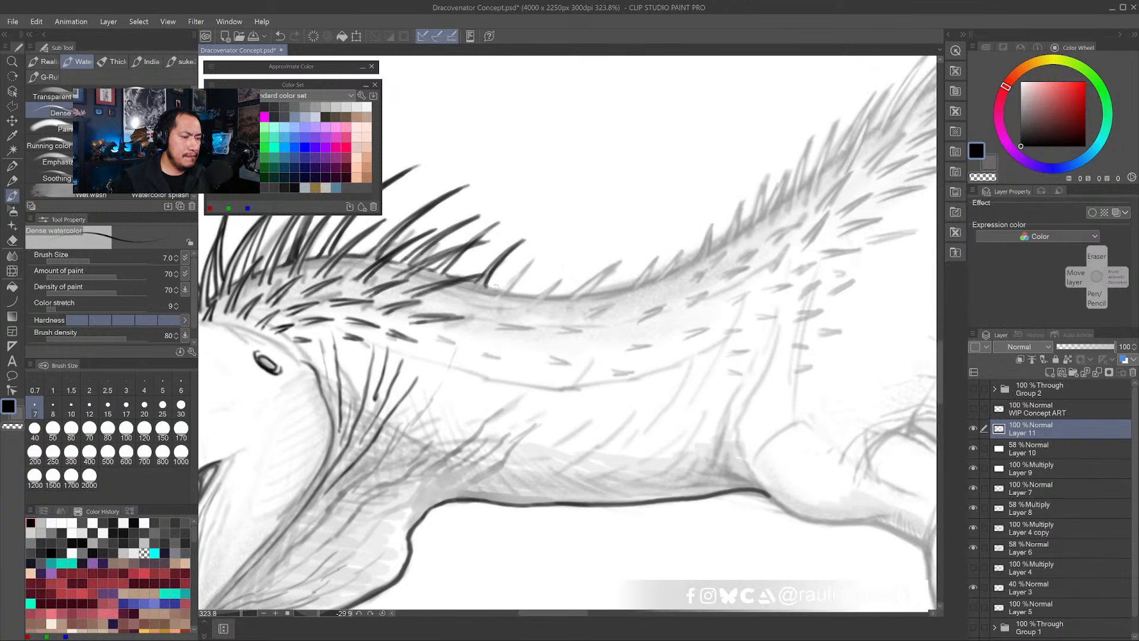
{"action": "mouse_move", "coordinate": [500, 290]}
{"action": "left_mouse_down"}
{"action": "mouse_move", "coordinate": [545, 249]}
{"action": "mouse_move", "coordinate": [508, 293]}
{"action": "mouse_move", "coordinate": [544, 250]}
{"action": "mouse_move", "coordinate": [525, 292]}
{"action": "mouse_move", "coordinate": [560, 257]}
{"action": "mouse_move", "coordinate": [530, 296]}
{"action": "mouse_move", "coordinate": [564, 257]}
{"action": "left_mouse_up"}
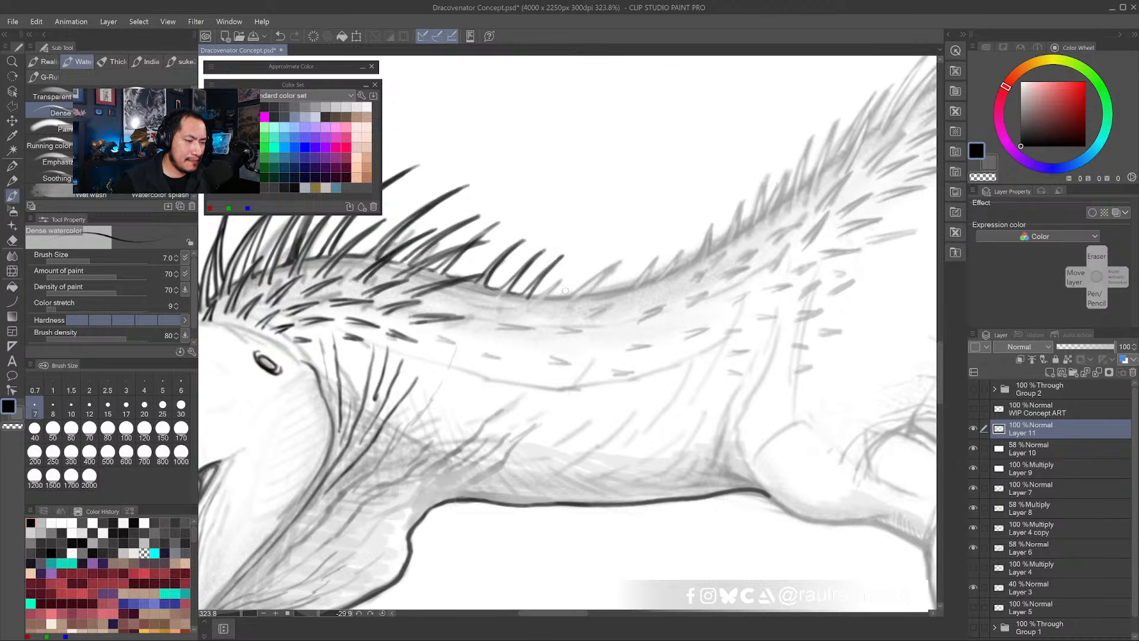
{"action": "left_click_drag", "start_coordinate": [546, 297], "coordinate": [568, 273]}
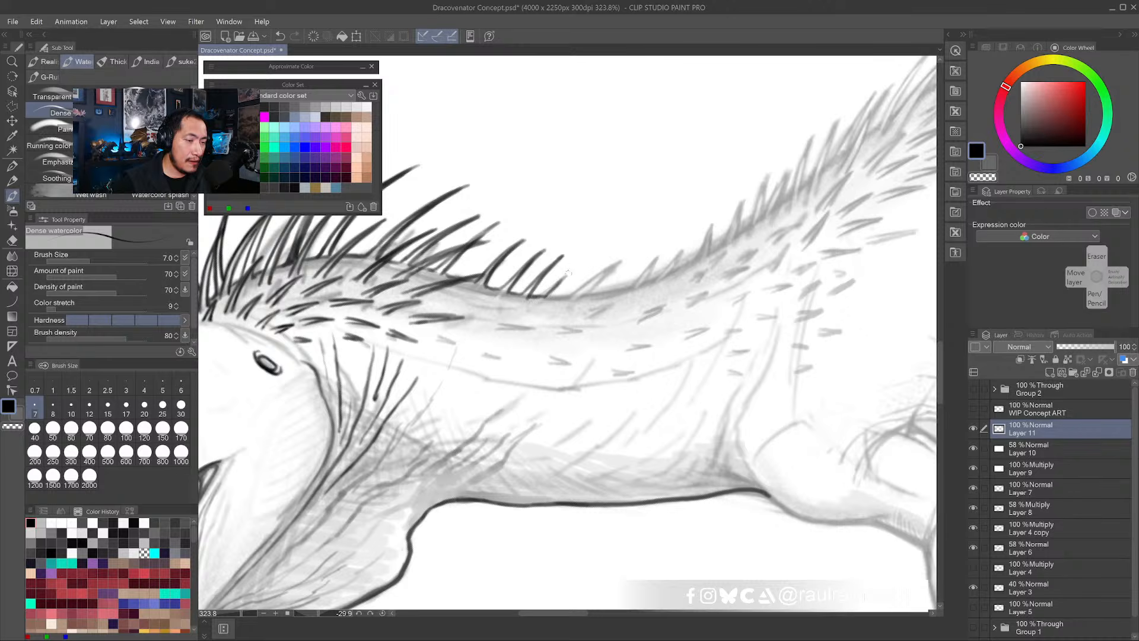
- Add small dark quills on the neck just behind the ear opening, undoing the unwanted stroke
{"action": "left_click_drag", "start_coordinate": [544, 347], "coordinate": [660, 341]}
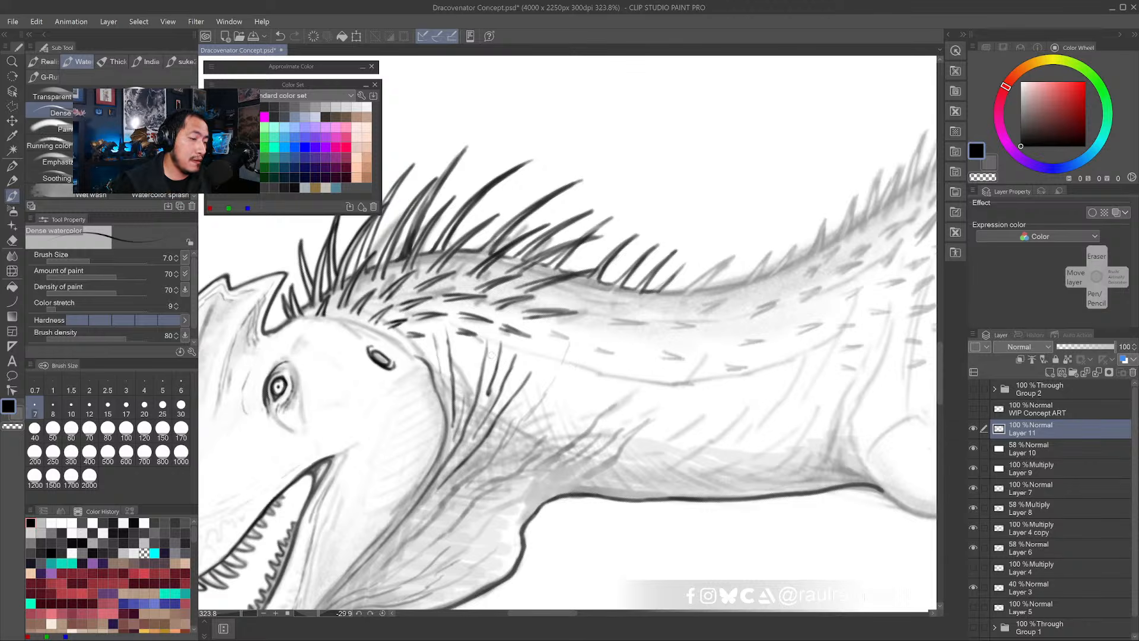
{"action": "left_click_drag", "start_coordinate": [460, 345], "coordinate": [475, 360]}
{"action": "key", "text": "ctrl+z"}
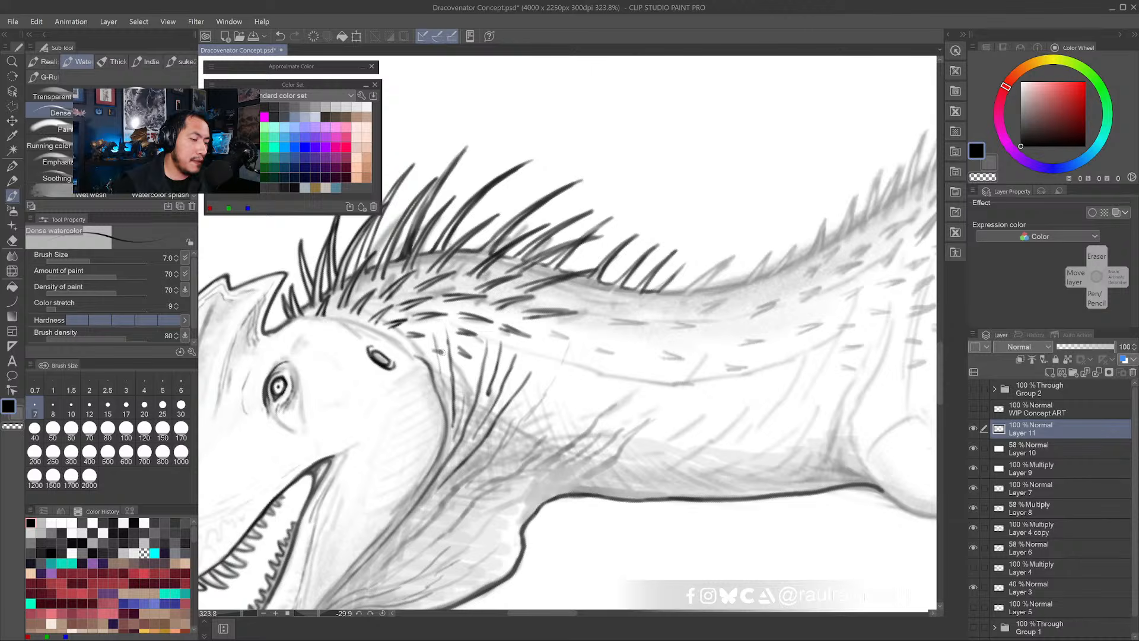
{"action": "left_click_drag", "start_coordinate": [459, 361], "coordinate": [446, 364]}
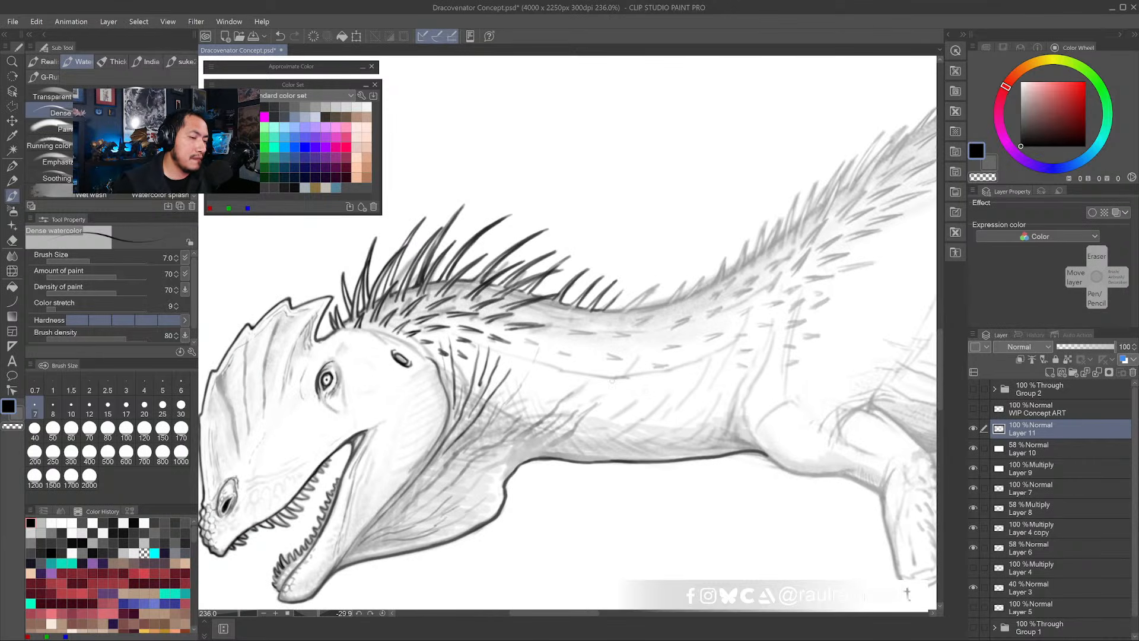
- Darken the small quills on the side of the upper neck with the 8 px Lighter pencil
{"action": "left_click_drag", "start_coordinate": [648, 399], "coordinate": [554, 420]}
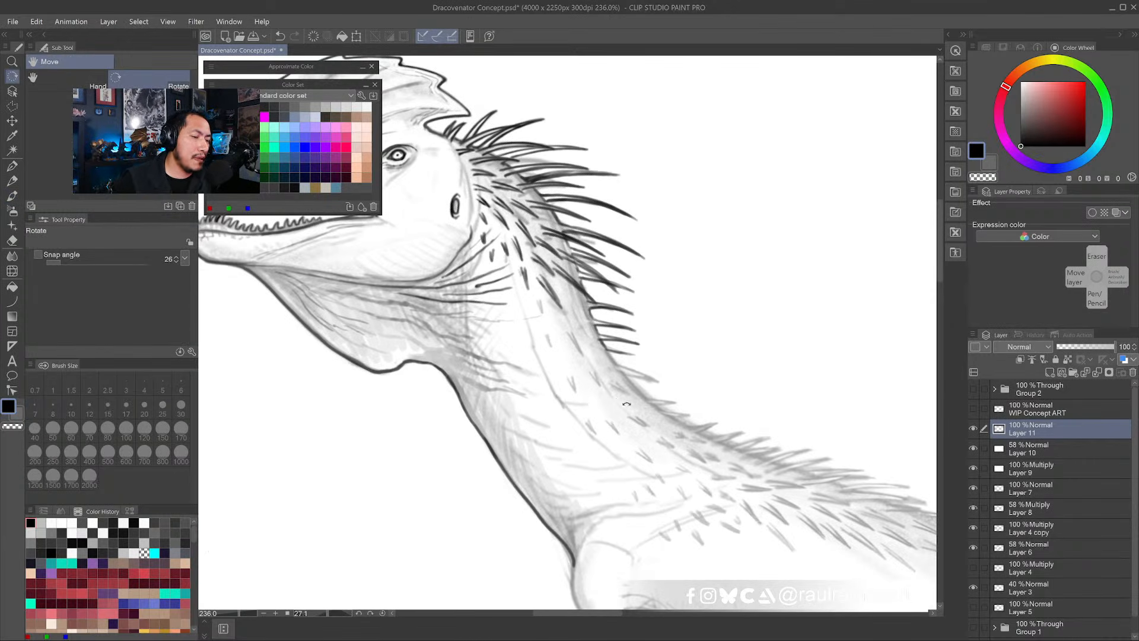
{"action": "left_click_drag", "start_coordinate": [627, 405], "coordinate": [582, 392]}
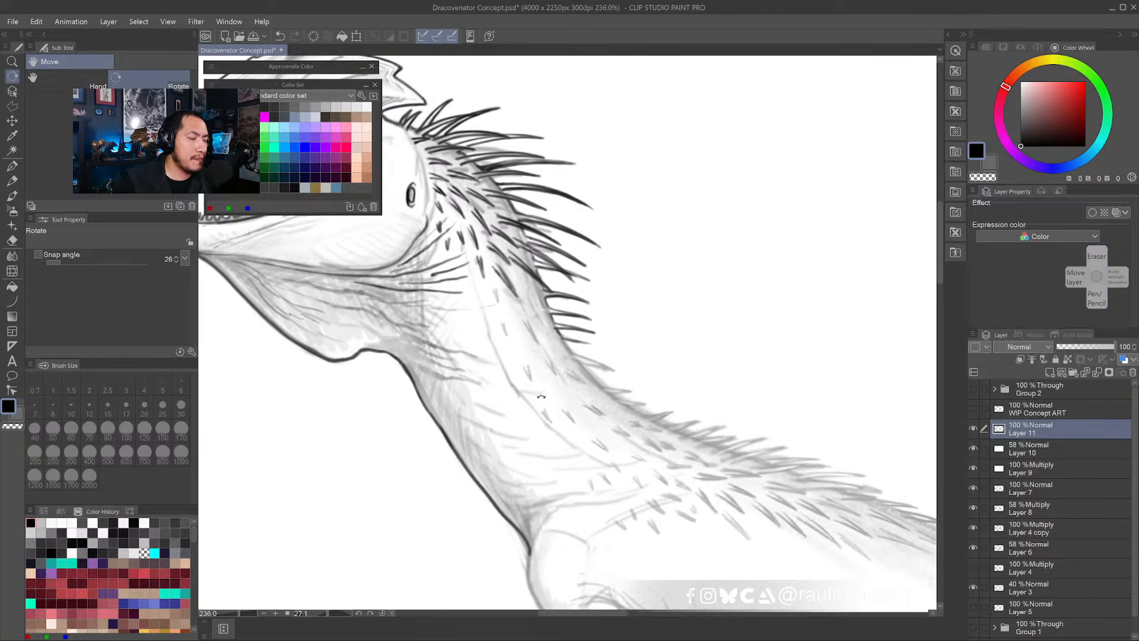
{"action": "left_click", "coordinate": [12, 195]}
{"action": "left_click", "coordinate": [12, 181]}
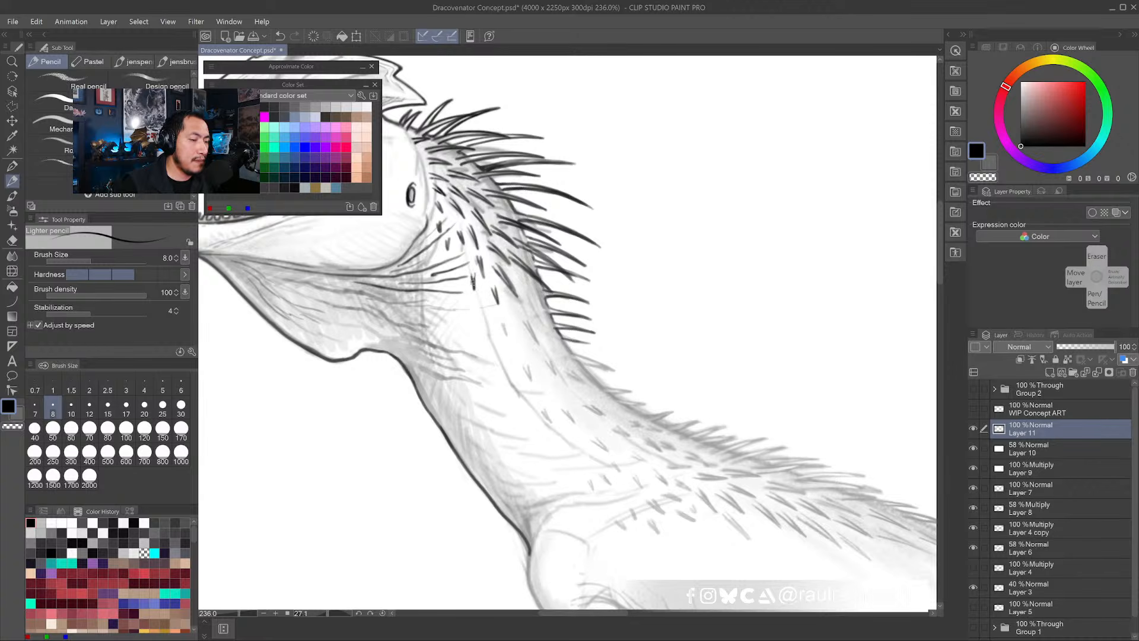
{"action": "left_click_drag", "start_coordinate": [482, 315], "coordinate": [476, 323]}
{"action": "mouse_move", "coordinate": [496, 371]}
{"action": "left_mouse_down"}
{"action": "mouse_move", "coordinate": [516, 373]}
{"action": "mouse_move", "coordinate": [502, 327]}
{"action": "mouse_move", "coordinate": [513, 396]}
{"action": "left_mouse_up"}
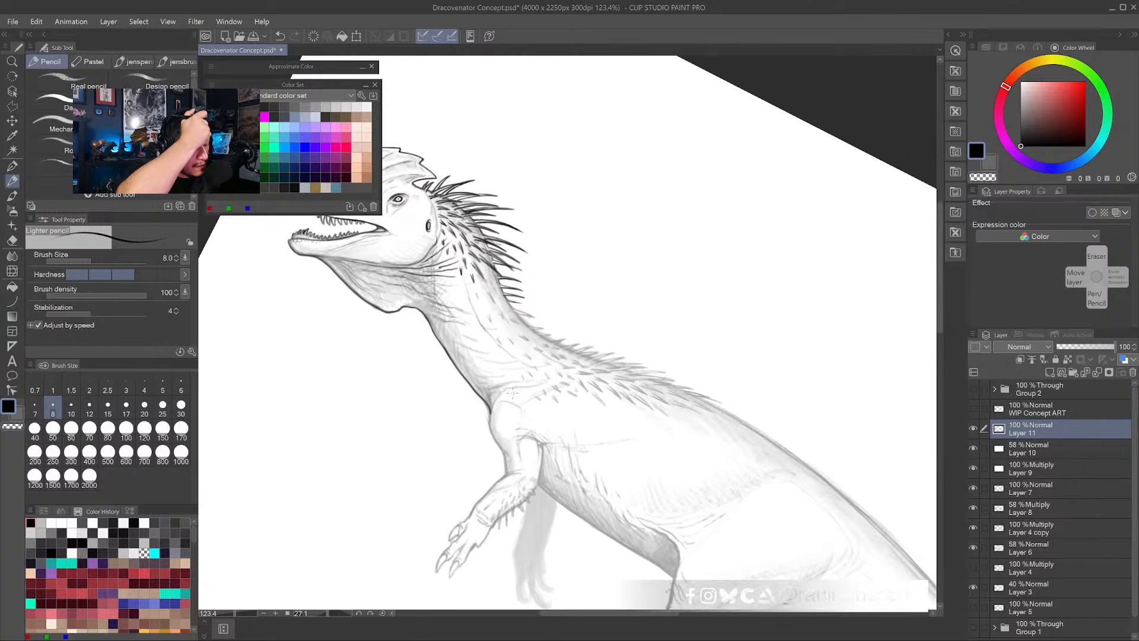
- Continue the row of short spines up the rear neck contour toward the shoulders with the 8 px Lighter pencil
{"action": "key", "text": "shift+space"}
{"action": "mouse_move", "coordinate": [512, 393]}
{"action": "left_mouse_down"}
{"action": "mouse_move", "coordinate": [557, 396]}
{"action": "mouse_move", "coordinate": [543, 398]}
{"action": "left_mouse_up"}
{"action": "left_click", "coordinate": [12, 181]}
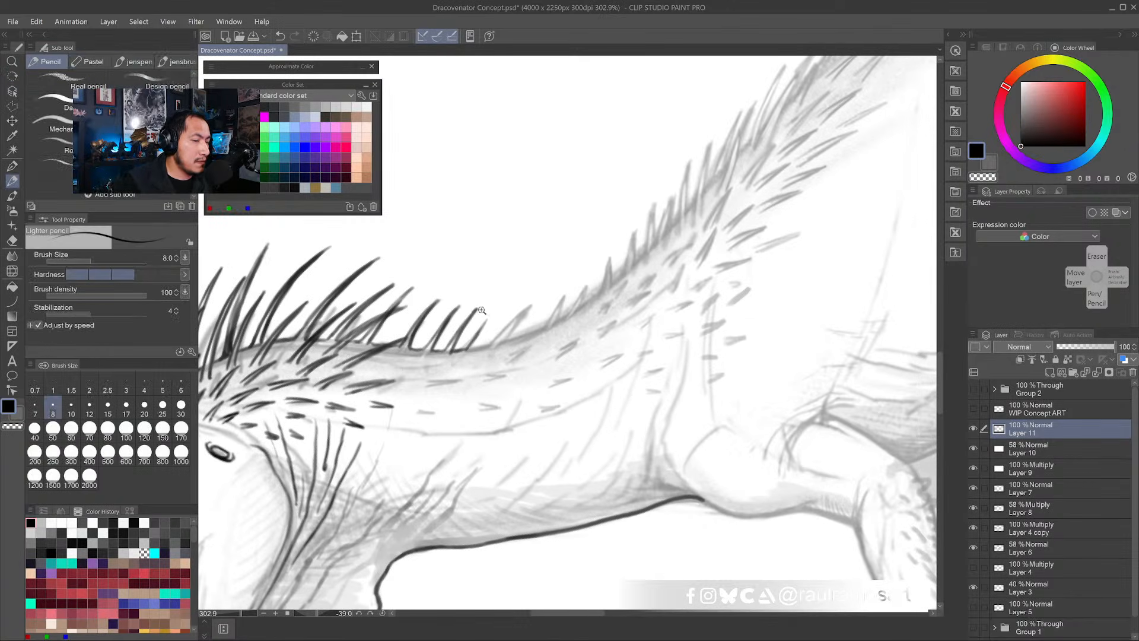
{"action": "left_click_drag", "start_coordinate": [482, 310], "coordinate": [498, 328]}
{"action": "mouse_move", "coordinate": [439, 358]}
{"action": "left_mouse_down"}
{"action": "mouse_move", "coordinate": [461, 355]}
{"action": "mouse_move", "coordinate": [497, 304]}
{"action": "left_mouse_up"}
{"action": "mouse_move", "coordinate": [473, 351]}
{"action": "left_mouse_down"}
{"action": "mouse_move", "coordinate": [481, 330]}
{"action": "mouse_move", "coordinate": [473, 350]}
{"action": "mouse_move", "coordinate": [541, 294]}
{"action": "mouse_move", "coordinate": [516, 334]}
{"action": "mouse_move", "coordinate": [530, 338]}
{"action": "mouse_move", "coordinate": [558, 312]}
{"action": "mouse_move", "coordinate": [555, 323]}
{"action": "mouse_move", "coordinate": [580, 279]}
{"action": "mouse_move", "coordinate": [556, 330]}
{"action": "mouse_move", "coordinate": [571, 292]}
{"action": "mouse_move", "coordinate": [558, 326]}
{"action": "mouse_move", "coordinate": [593, 307]}
{"action": "mouse_move", "coordinate": [622, 257]}
{"action": "mouse_move", "coordinate": [606, 297]}
{"action": "mouse_move", "coordinate": [641, 276]}
{"action": "left_mouse_up"}
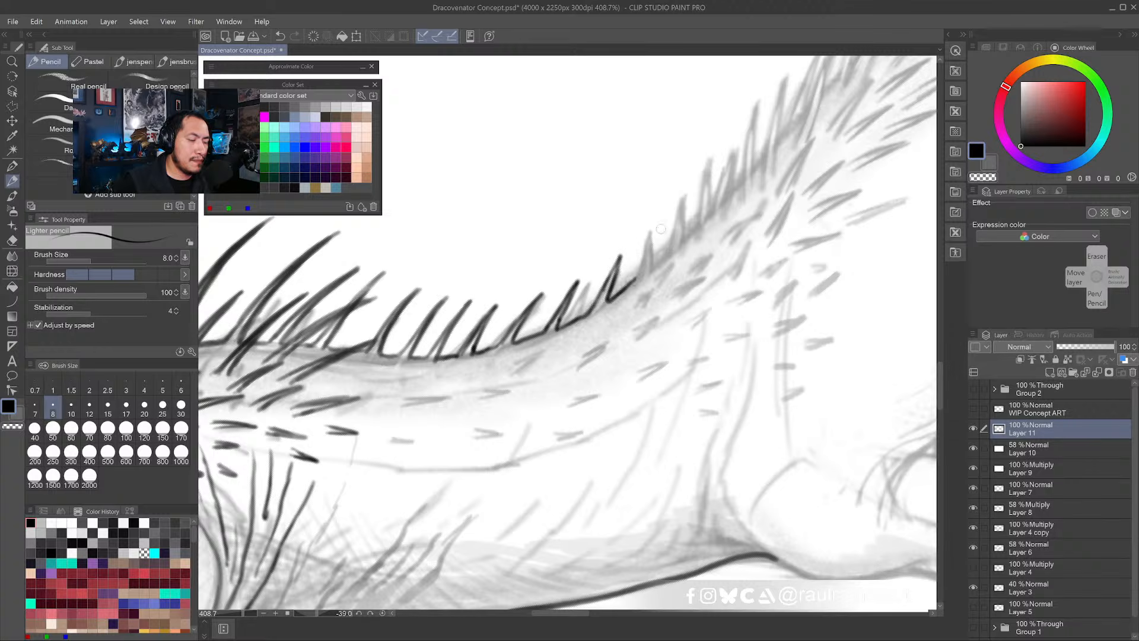
{"action": "mouse_move", "coordinate": [649, 232]}
{"action": "left_mouse_down"}
{"action": "mouse_move", "coordinate": [638, 280]}
{"action": "mouse_move", "coordinate": [653, 221]}
{"action": "mouse_move", "coordinate": [645, 256]}
{"action": "mouse_move", "coordinate": [660, 260]}
{"action": "mouse_move", "coordinate": [687, 184]}
{"action": "mouse_move", "coordinate": [674, 247]}
{"action": "mouse_move", "coordinate": [681, 203]}
{"action": "mouse_move", "coordinate": [676, 221]}
{"action": "left_mouse_up"}
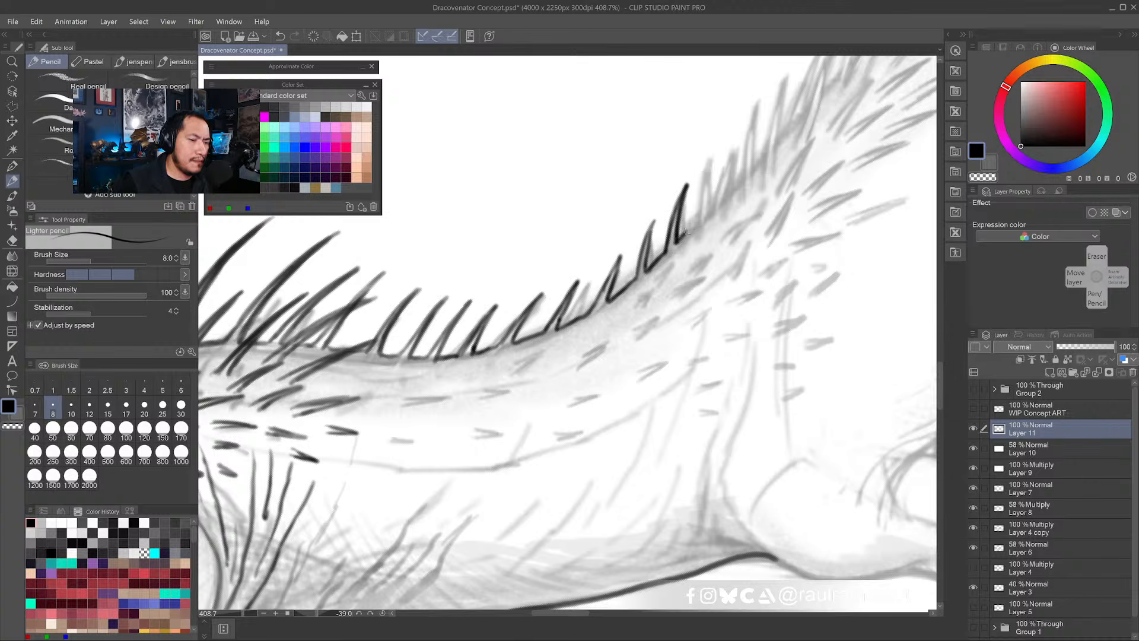
- Review the neck spines against the head and body with the canvas rotation back at 0 degrees
{"action": "scroll", "coordinate": [687, 232], "scroll_direction": "down", "scroll_amount": 6}
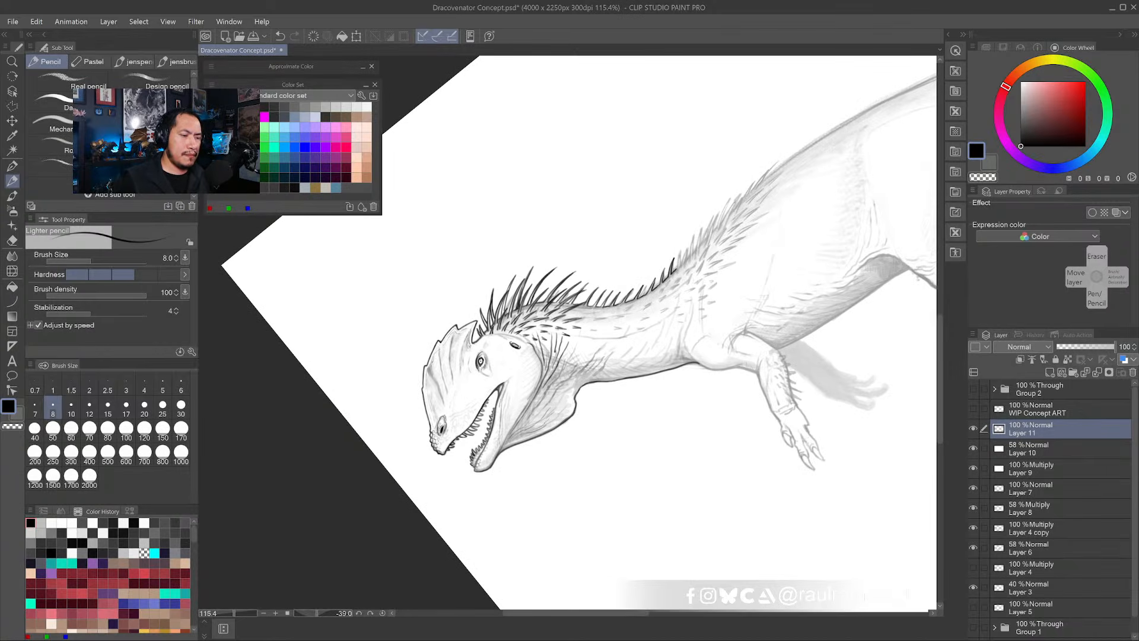
{"action": "key", "text": "r"}
{"action": "left_click_drag", "start_coordinate": [697, 379], "coordinate": [628, 448]}
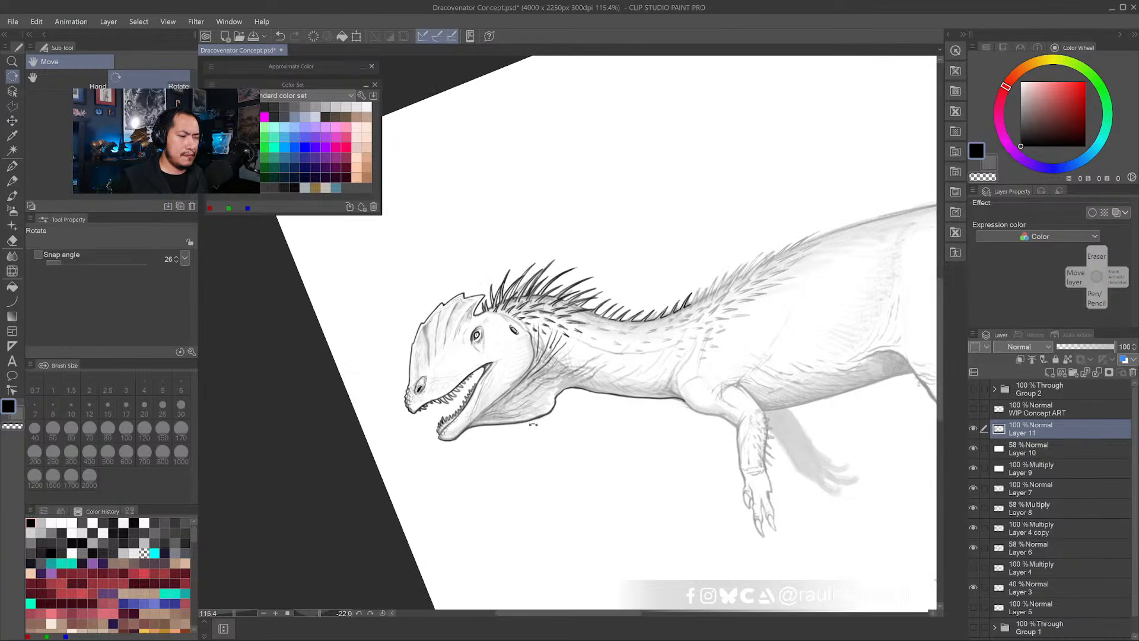
{"action": "left_click_drag", "start_coordinate": [533, 424], "coordinate": [556, 381]}
{"action": "key", "text": "space"}
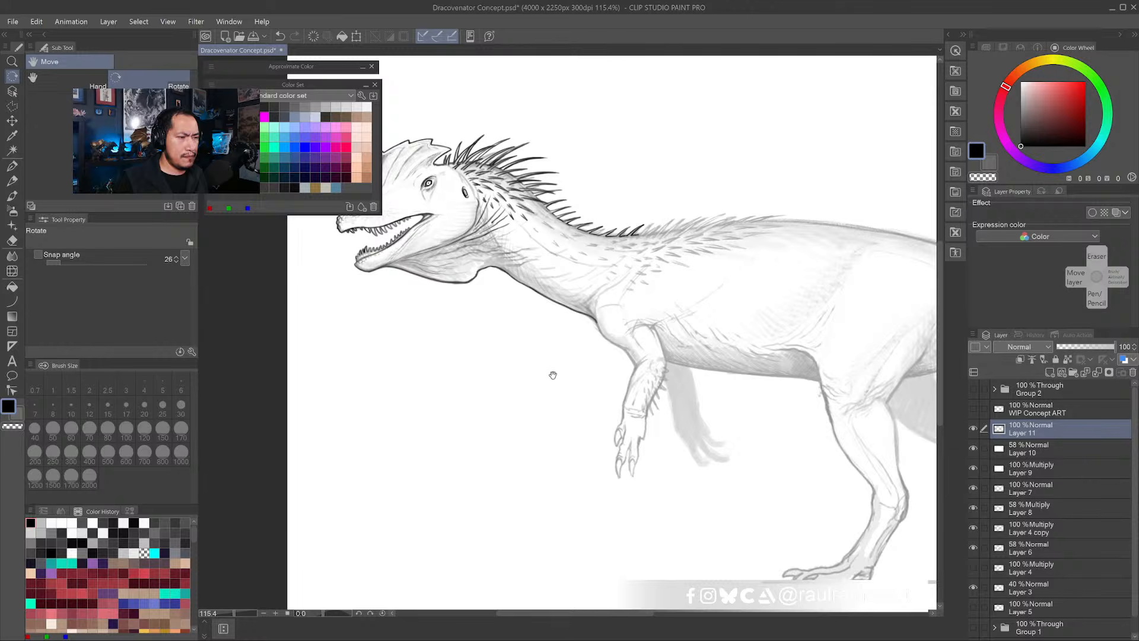
{"action": "left_click_drag", "start_coordinate": [552, 375], "coordinate": [587, 410]}
{"action": "key", "text": "p"}
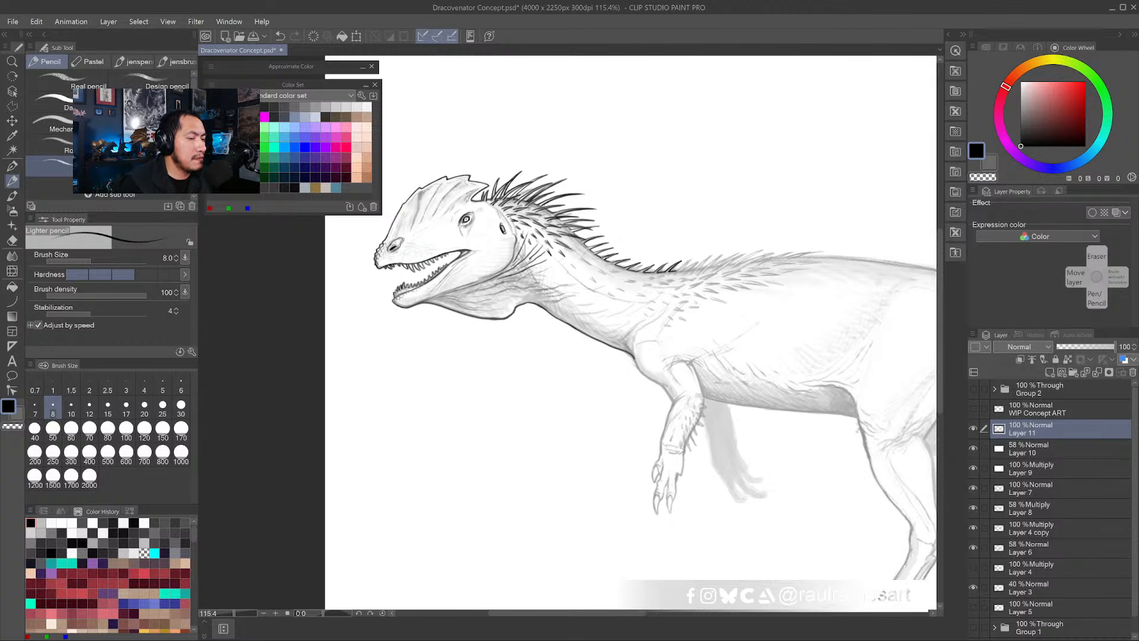
- Draw small dark quills in rows on the side of the neck behind the jaw with the 7 px Dense watercolor brush
{"action": "key", "text": "b"}
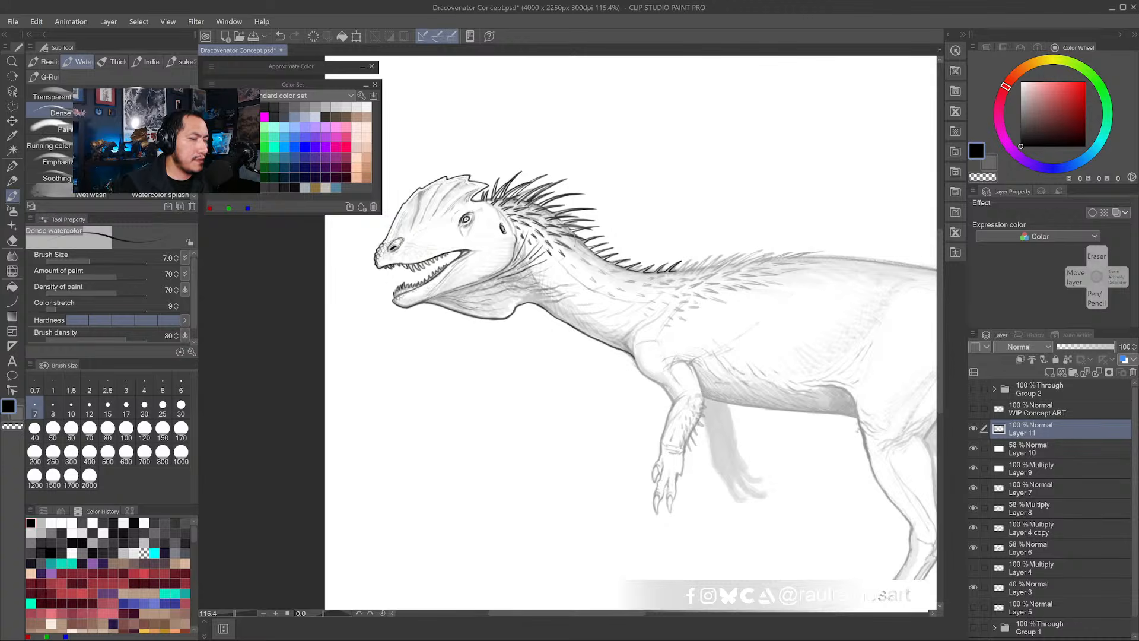
{"action": "left_click_drag", "start_coordinate": [554, 232], "coordinate": [510, 239]}
{"action": "scroll", "coordinate": [511, 240], "scroll_direction": "up", "scroll_amount": 5}
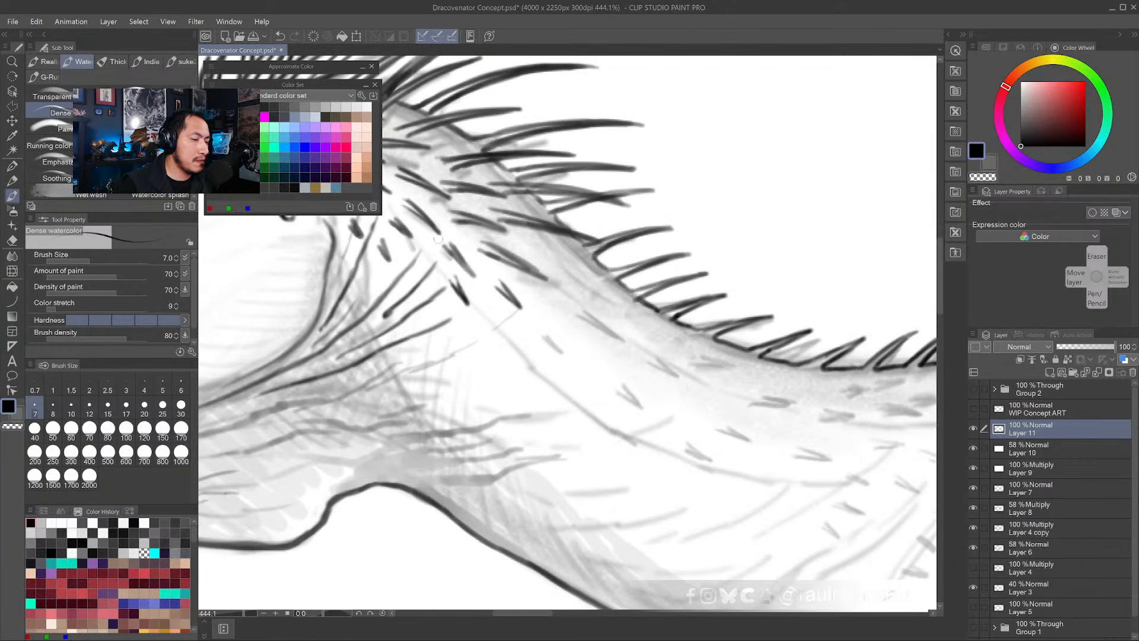
{"action": "left_click_drag", "start_coordinate": [440, 241], "coordinate": [474, 276]}
{"action": "mouse_move", "coordinate": [444, 239]}
{"action": "left_mouse_down"}
{"action": "mouse_move", "coordinate": [509, 291]}
{"action": "mouse_move", "coordinate": [482, 318]}
{"action": "mouse_move", "coordinate": [504, 350]}
{"action": "mouse_move", "coordinate": [490, 317]}
{"action": "mouse_move", "coordinate": [504, 355]}
{"action": "left_mouse_up"}
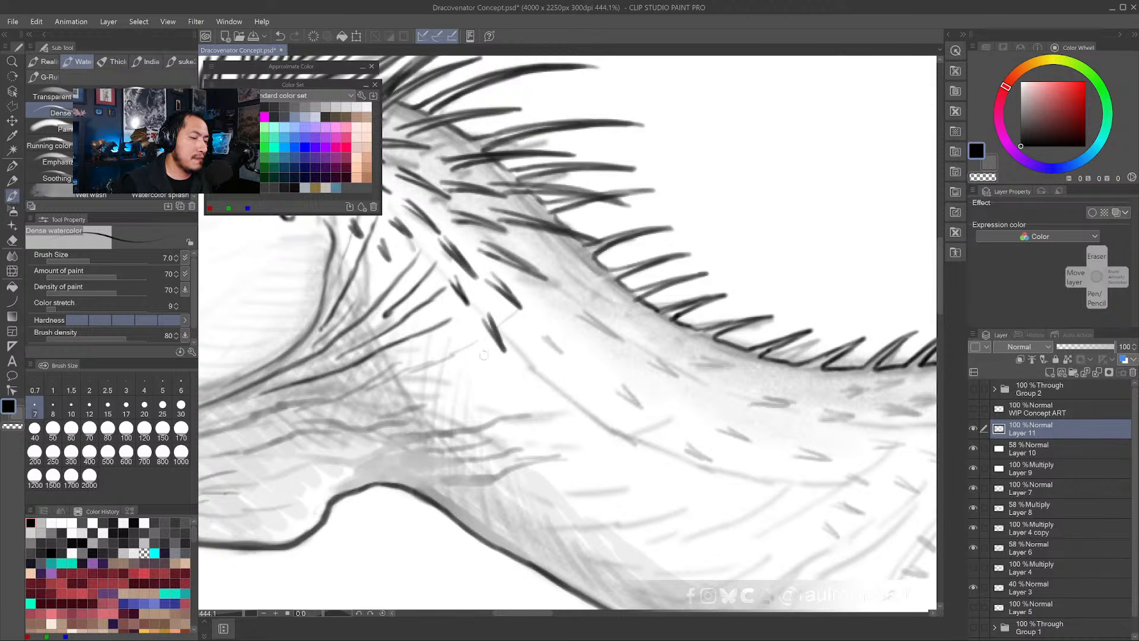
{"action": "left_click_drag", "start_coordinate": [447, 328], "coordinate": [466, 357]}
{"action": "mouse_move", "coordinate": [421, 293]}
{"action": "left_mouse_down"}
{"action": "mouse_move", "coordinate": [432, 320]}
{"action": "mouse_move", "coordinate": [428, 307]}
{"action": "left_mouse_up"}
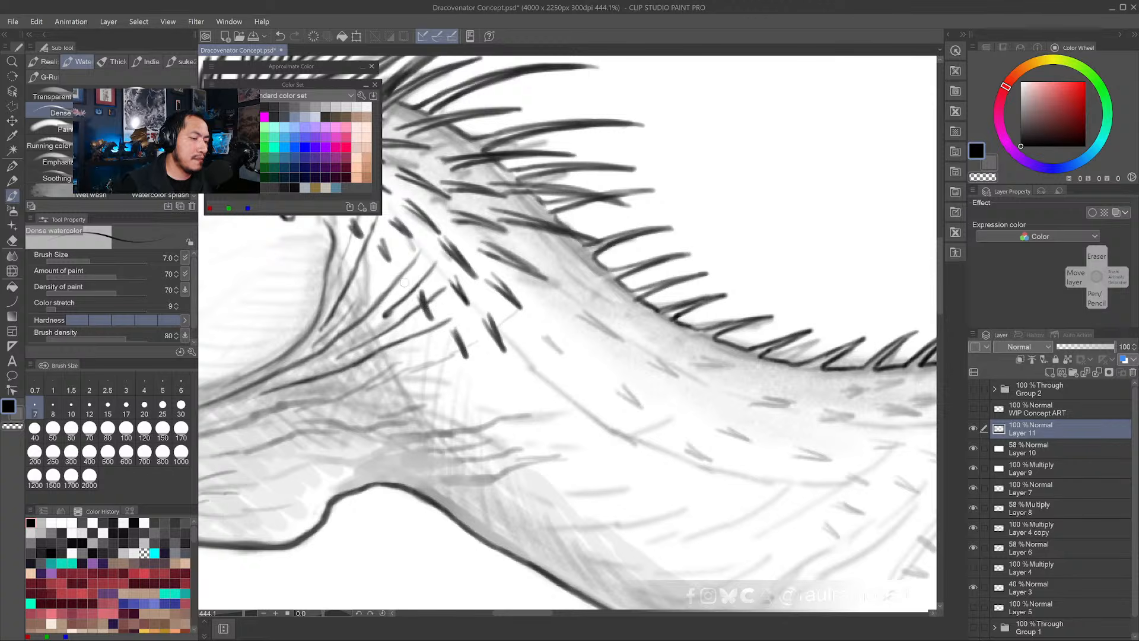
{"action": "mouse_move", "coordinate": [392, 270]}
{"action": "left_mouse_down"}
{"action": "mouse_move", "coordinate": [365, 287]}
{"action": "mouse_move", "coordinate": [431, 315]}
{"action": "mouse_move", "coordinate": [423, 301]}
{"action": "mouse_move", "coordinate": [435, 323]}
{"action": "left_mouse_up"}
- Extend the quill rows farther back along the middle of the neck with two thick dark quills
{"action": "left_click_drag", "start_coordinate": [537, 332], "coordinate": [557, 352]}
{"action": "mouse_move", "coordinate": [534, 326]}
{"action": "left_mouse_down"}
{"action": "mouse_move", "coordinate": [565, 356]}
{"action": "mouse_move", "coordinate": [531, 325]}
{"action": "mouse_move", "coordinate": [588, 319]}
{"action": "mouse_move", "coordinate": [613, 335]}
{"action": "left_mouse_up"}
{"action": "mouse_move", "coordinate": [568, 298]}
{"action": "left_mouse_down"}
{"action": "mouse_move", "coordinate": [615, 334]}
{"action": "mouse_move", "coordinate": [580, 308]}
{"action": "mouse_move", "coordinate": [586, 287]}
{"action": "left_mouse_up"}
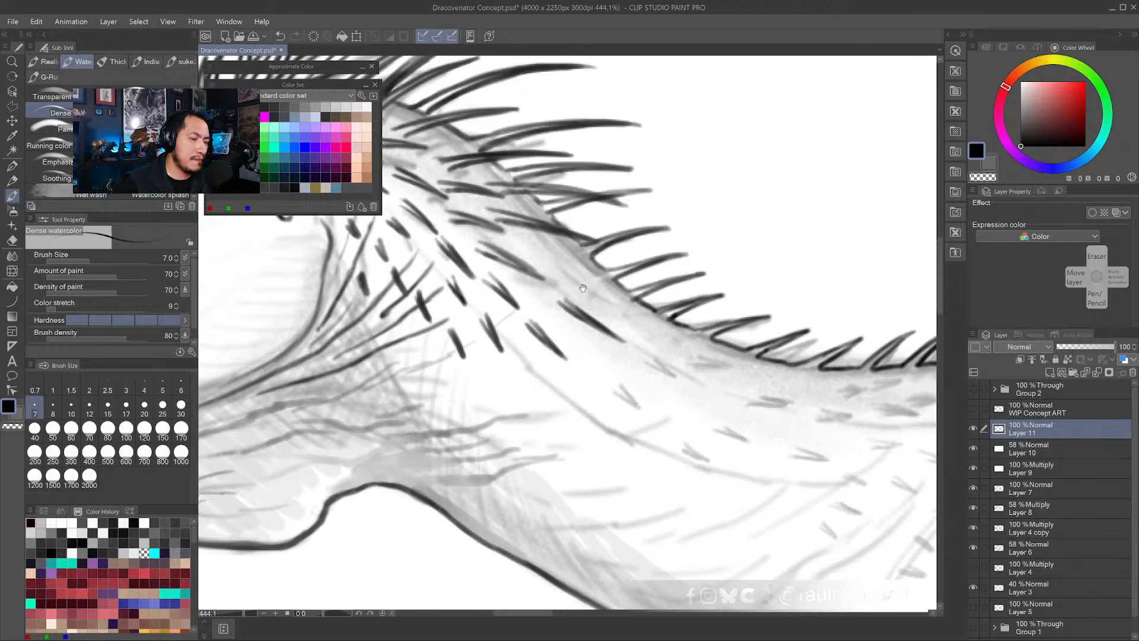
- Draw a thick dark spine across the base of the neck crest with the 7 px Dense watercolor brush, canvas rotated to -72 degrees
{"action": "key", "text": "shift+space"}
{"action": "mouse_move", "coordinate": [535, 399]}
{"action": "left_mouse_down"}
{"action": "mouse_move", "coordinate": [648, 343]}
{"action": "mouse_move", "coordinate": [612, 392]}
{"action": "left_mouse_up"}
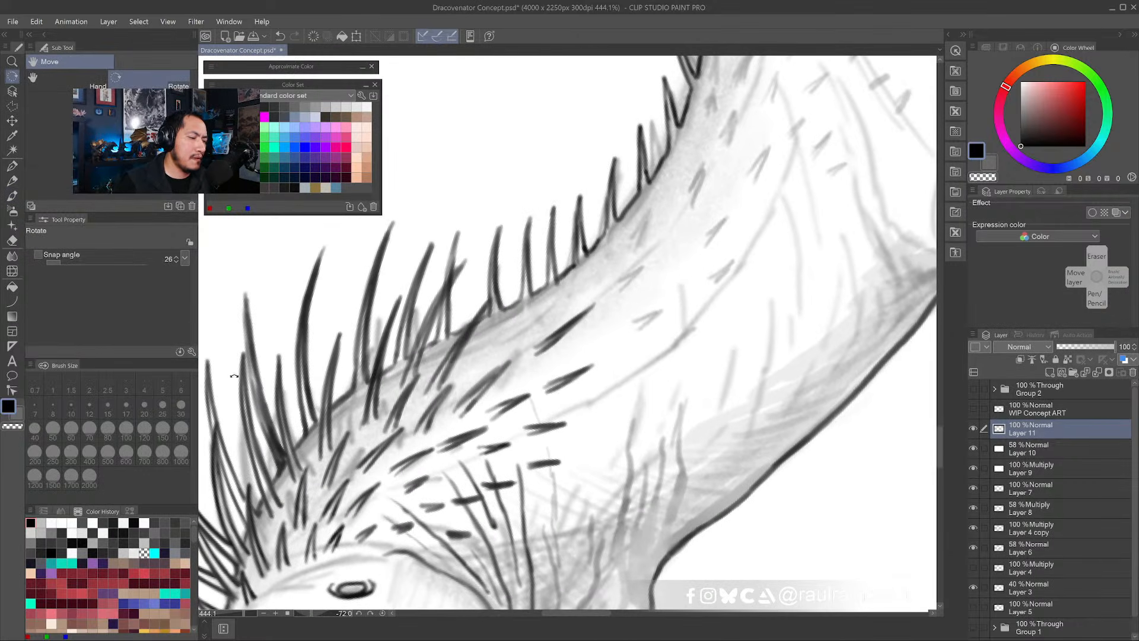
{"action": "left_click", "coordinate": [14, 183]}
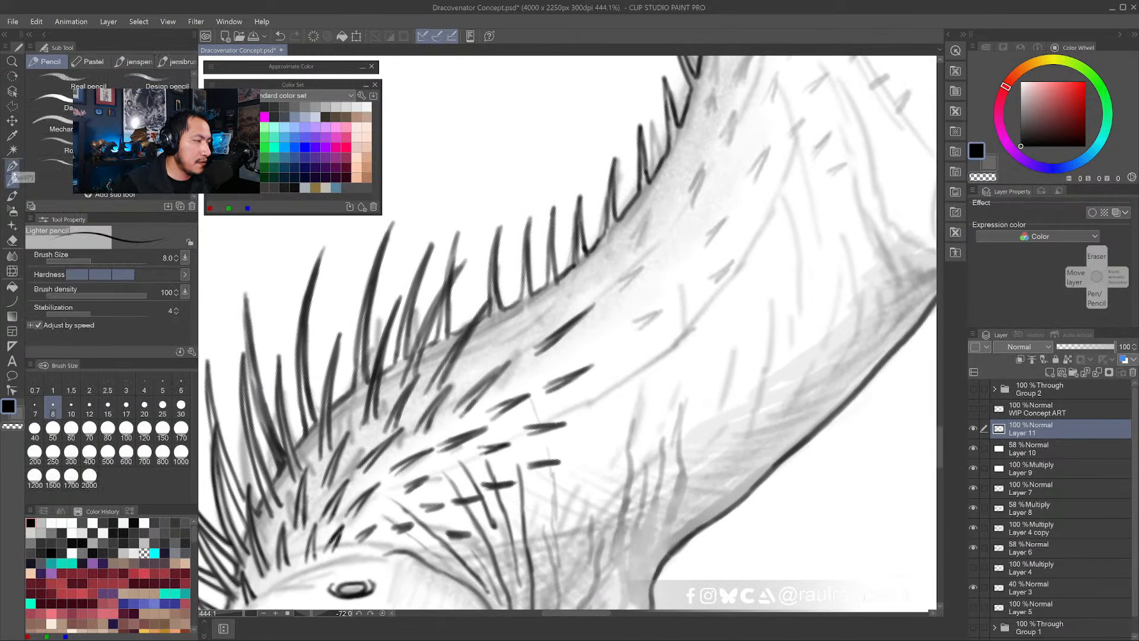
{"action": "left_click", "coordinate": [12, 196]}
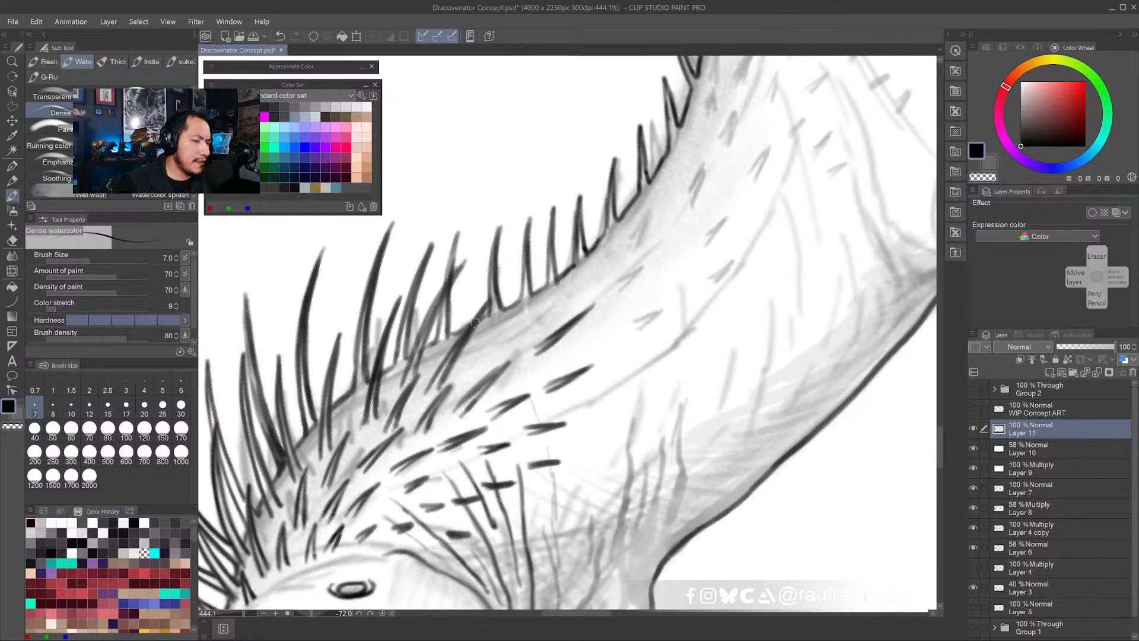
{"action": "left_click_drag", "start_coordinate": [449, 295], "coordinate": [414, 379]}
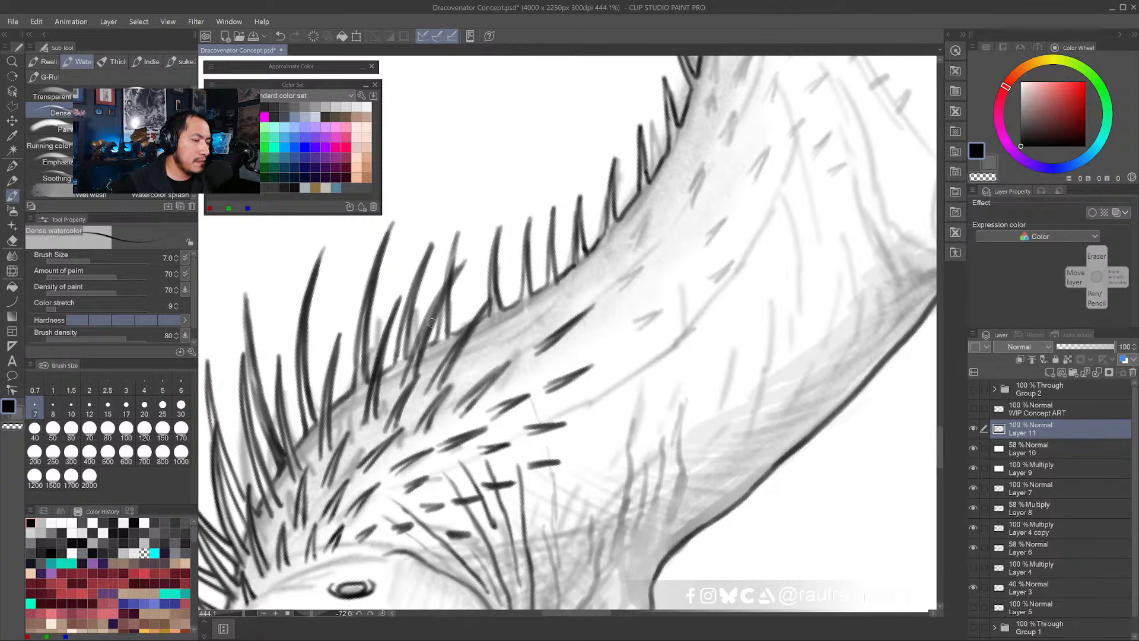
{"action": "left_click_drag", "start_coordinate": [466, 262], "coordinate": [425, 340]}
{"action": "left_click_drag", "start_coordinate": [451, 285], "coordinate": [410, 384]}
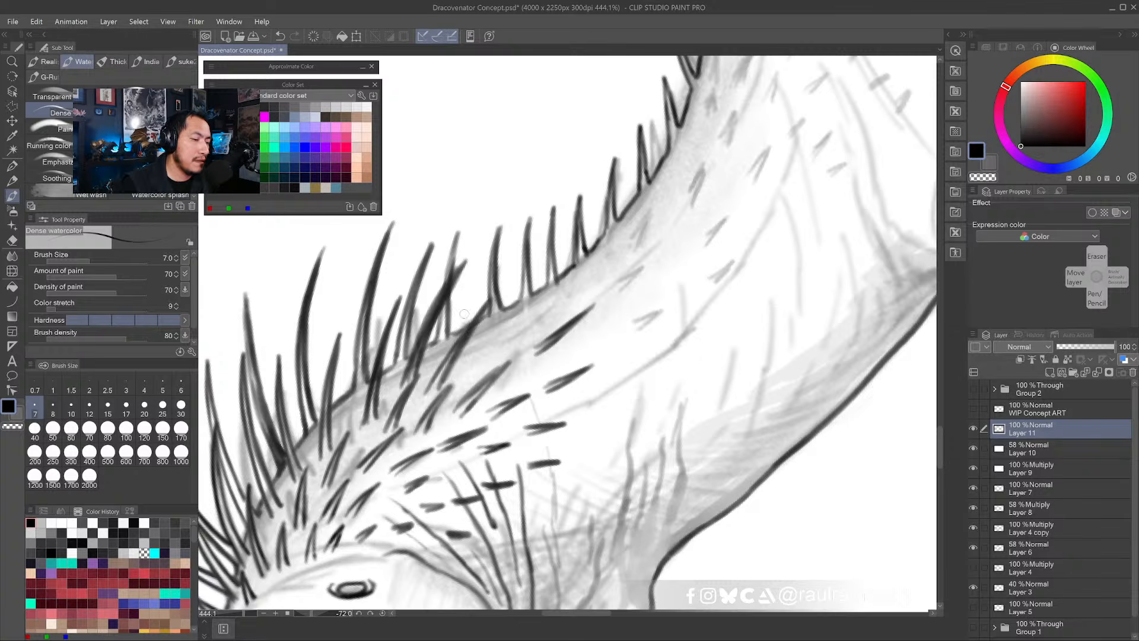
- Continue the overlapping dark spines along the rear neck contour toward the shoulders, redrawing the strokes that miss
{"action": "mouse_move", "coordinate": [461, 330]}
{"action": "left_mouse_down"}
{"action": "mouse_move", "coordinate": [509, 230]}
{"action": "mouse_move", "coordinate": [467, 353]}
{"action": "mouse_move", "coordinate": [499, 242]}
{"action": "left_mouse_up"}
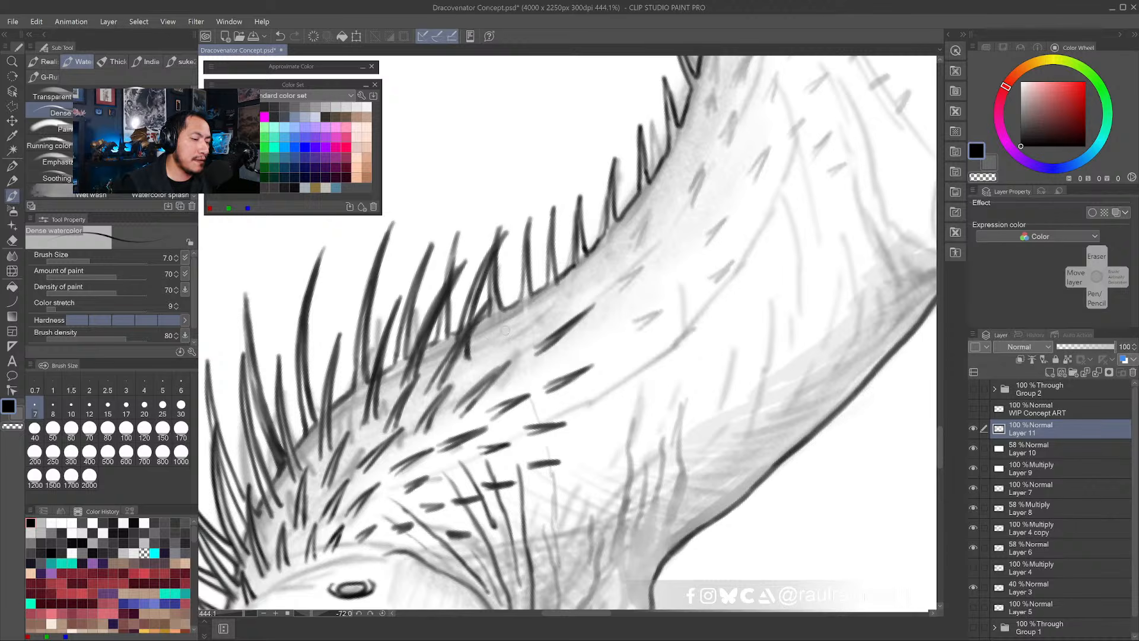
{"action": "mouse_move", "coordinate": [507, 330]}
{"action": "left_mouse_down"}
{"action": "mouse_move", "coordinate": [555, 223]}
{"action": "mouse_move", "coordinate": [505, 332]}
{"action": "left_mouse_up"}
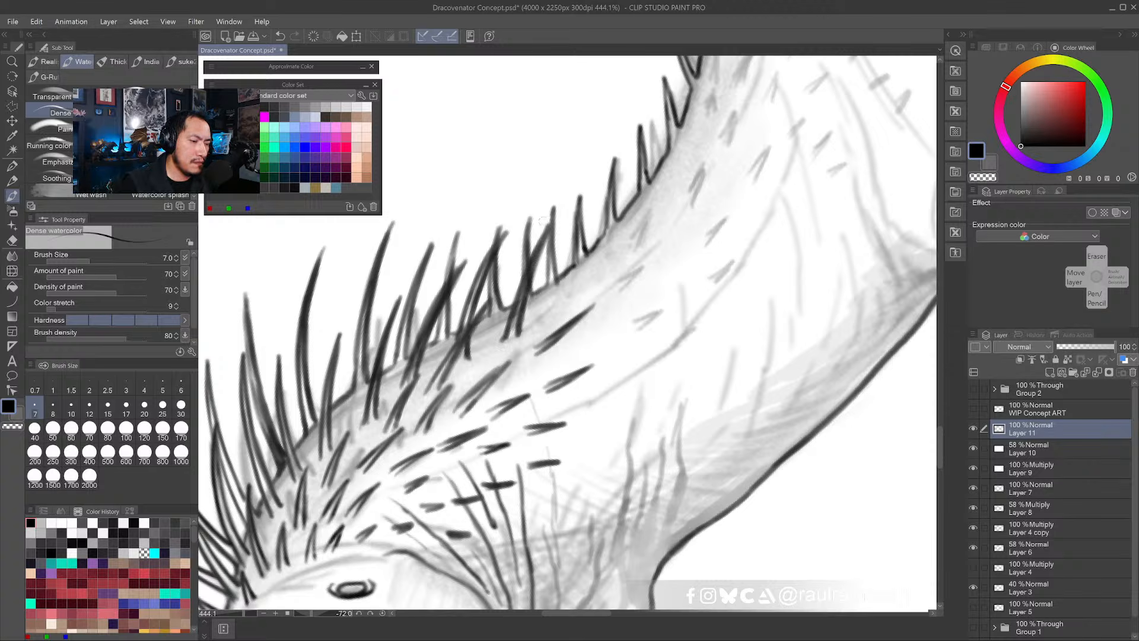
{"action": "left_click_drag", "start_coordinate": [560, 300], "coordinate": [566, 254]}
{"action": "key", "text": "ctrl+z"}
{"action": "key", "text": "ctrl+z"}
{"action": "mouse_move", "coordinate": [562, 303]}
{"action": "left_mouse_down"}
{"action": "mouse_move", "coordinate": [566, 191]}
{"action": "mouse_move", "coordinate": [575, 291]}
{"action": "mouse_move", "coordinate": [571, 268]}
{"action": "mouse_move", "coordinate": [600, 259]}
{"action": "mouse_move", "coordinate": [623, 180]}
{"action": "mouse_move", "coordinate": [611, 271]}
{"action": "left_mouse_up"}
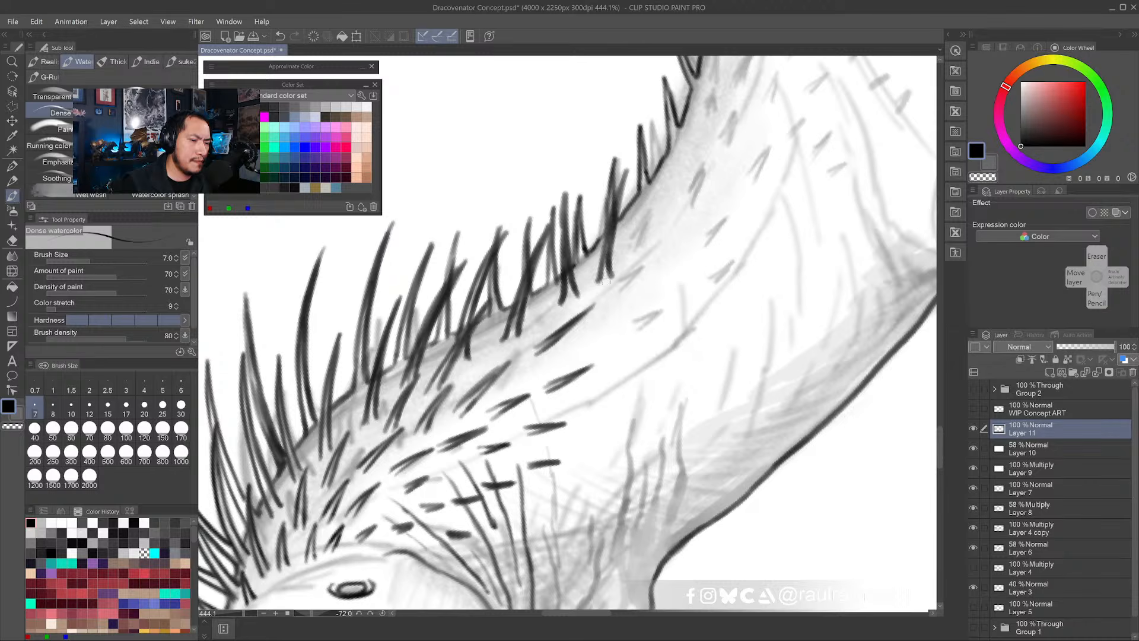
- Lighten and separate the rearmost overlapping spines with near-white strokes using the 8 px Lighter pencil
{"action": "key", "text": "x"}
{"action": "left_click", "coordinate": [618, 302], "text": "alt"}
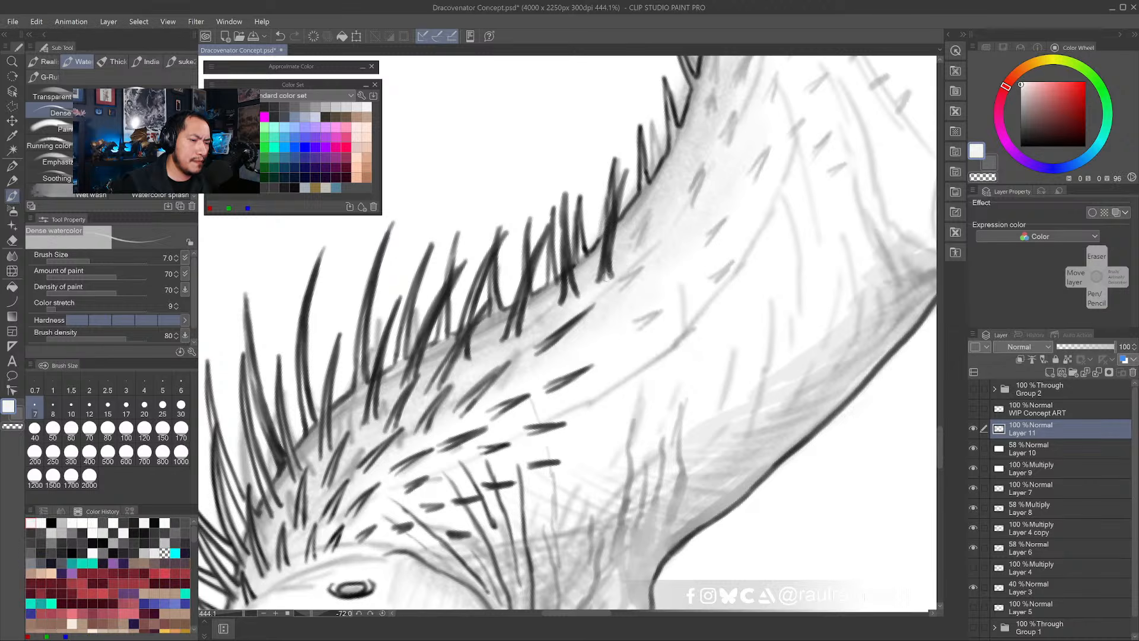
{"action": "mouse_move", "coordinate": [610, 240]}
{"action": "left_mouse_down"}
{"action": "mouse_move", "coordinate": [597, 286]}
{"action": "mouse_move", "coordinate": [617, 191]}
{"action": "left_mouse_up"}
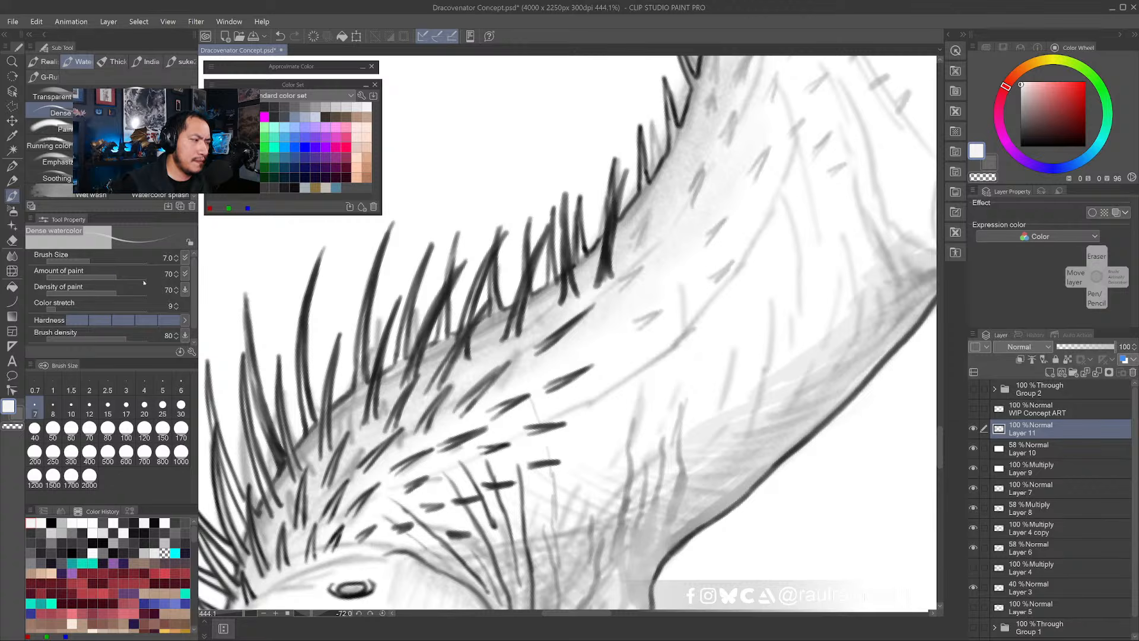
{"action": "key", "text": "p"}
{"action": "mouse_move", "coordinate": [606, 284]}
{"action": "left_mouse_down"}
{"action": "mouse_move", "coordinate": [617, 200]}
{"action": "mouse_move", "coordinate": [605, 266]}
{"action": "left_mouse_up"}
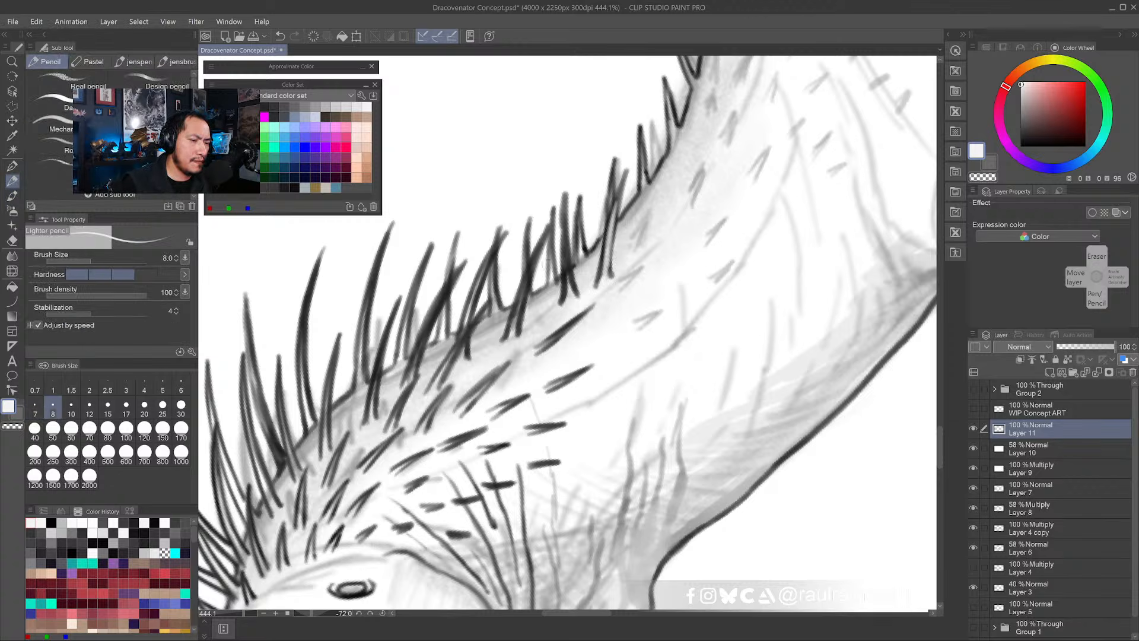
{"action": "left_click_drag", "start_coordinate": [563, 218], "coordinate": [571, 290]}
{"action": "left_click", "coordinate": [577, 290], "text": "alt"}
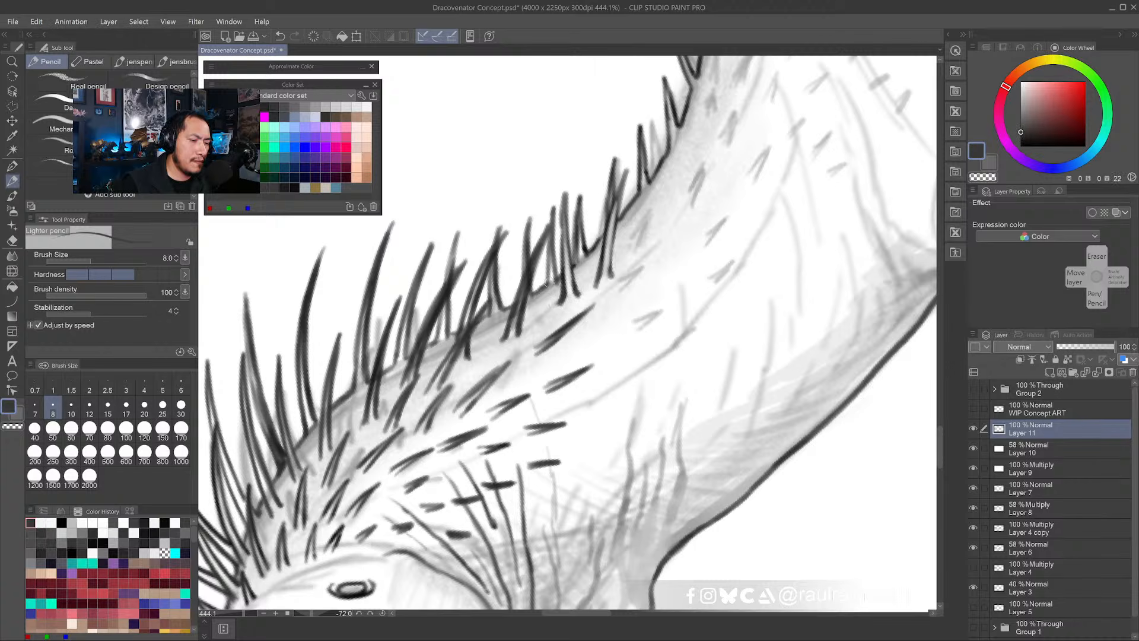
{"action": "left_click", "coordinate": [533, 324], "text": "alt"}
{"action": "left_click_drag", "start_coordinate": [542, 307], "coordinate": [541, 304]}
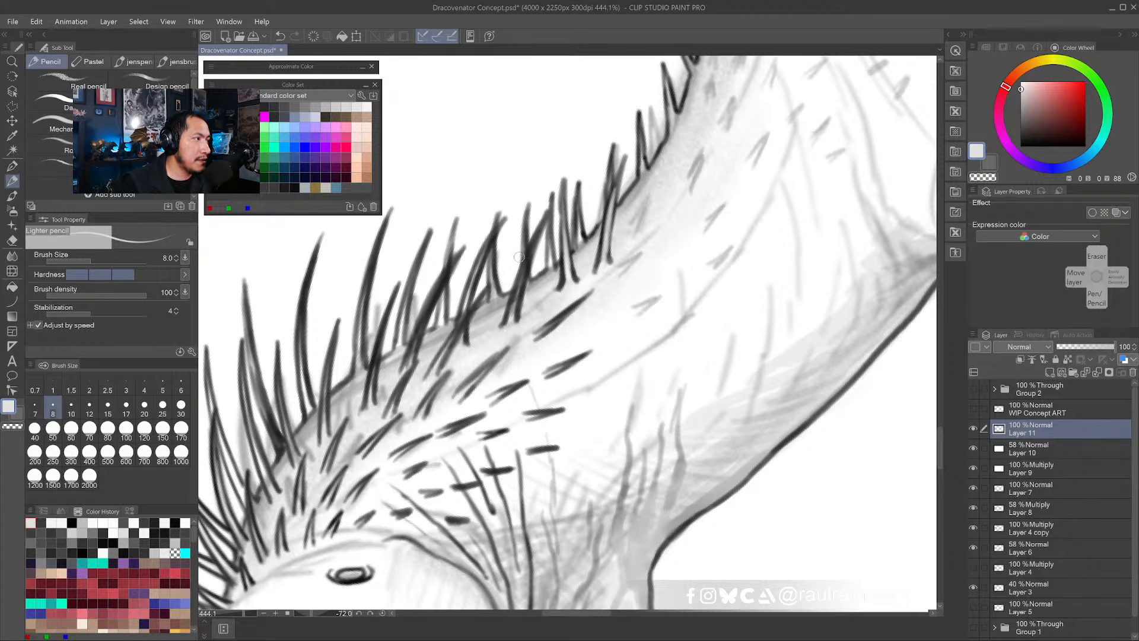
- Refine the spine in the middle of the neck contour with a light inner stroke and sampled dark gray edges
{"action": "left_click", "coordinate": [533, 303], "text": "alt"}
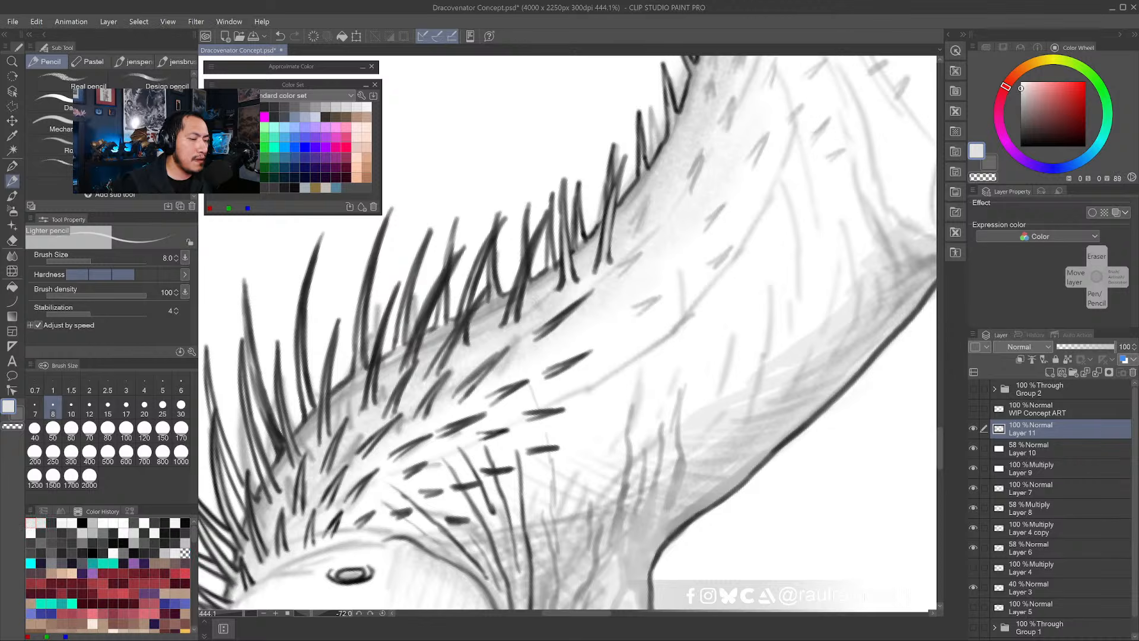
{"action": "left_click_drag", "start_coordinate": [511, 315], "coordinate": [542, 225]}
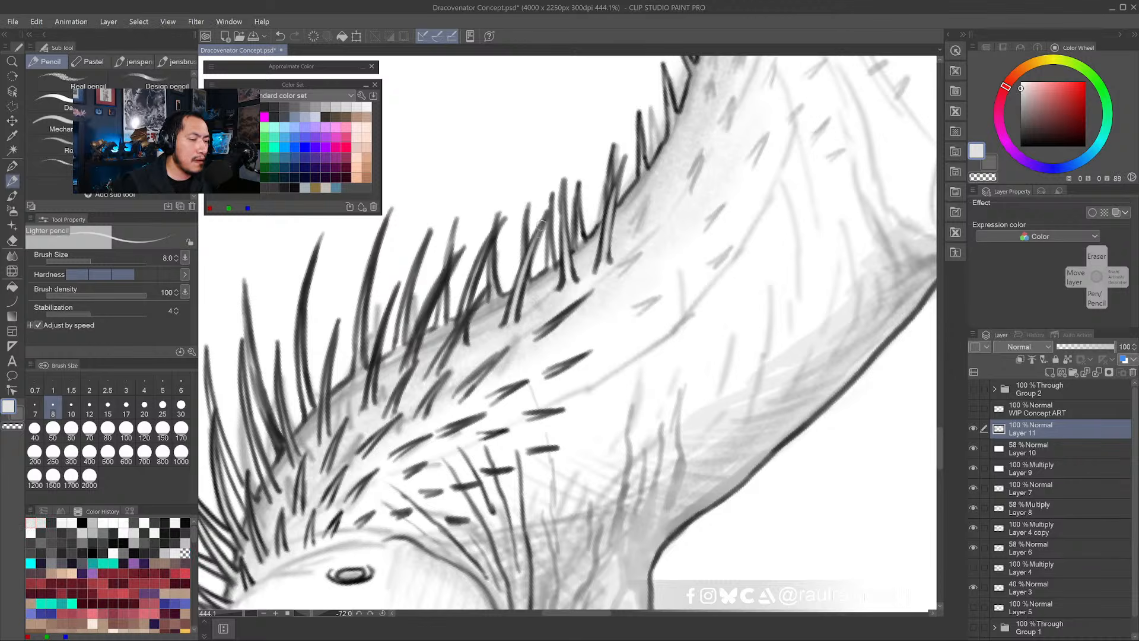
{"action": "left_click_drag", "start_coordinate": [528, 267], "coordinate": [542, 224]}
{"action": "left_click", "coordinate": [524, 290], "text": "alt"}
{"action": "left_click_drag", "start_coordinate": [519, 303], "coordinate": [529, 259]}
{"action": "left_click", "coordinate": [521, 315], "text": "alt"}
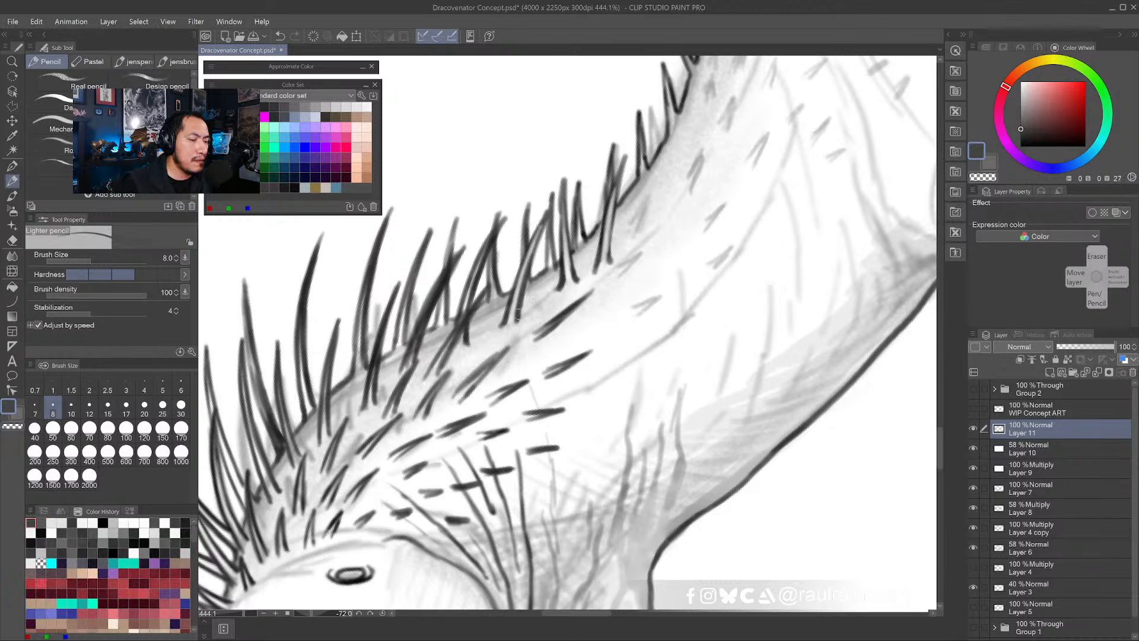
{"action": "left_click_drag", "start_coordinate": [518, 303], "coordinate": [541, 221]}
{"action": "left_click_drag", "start_coordinate": [524, 261], "coordinate": [507, 314]}
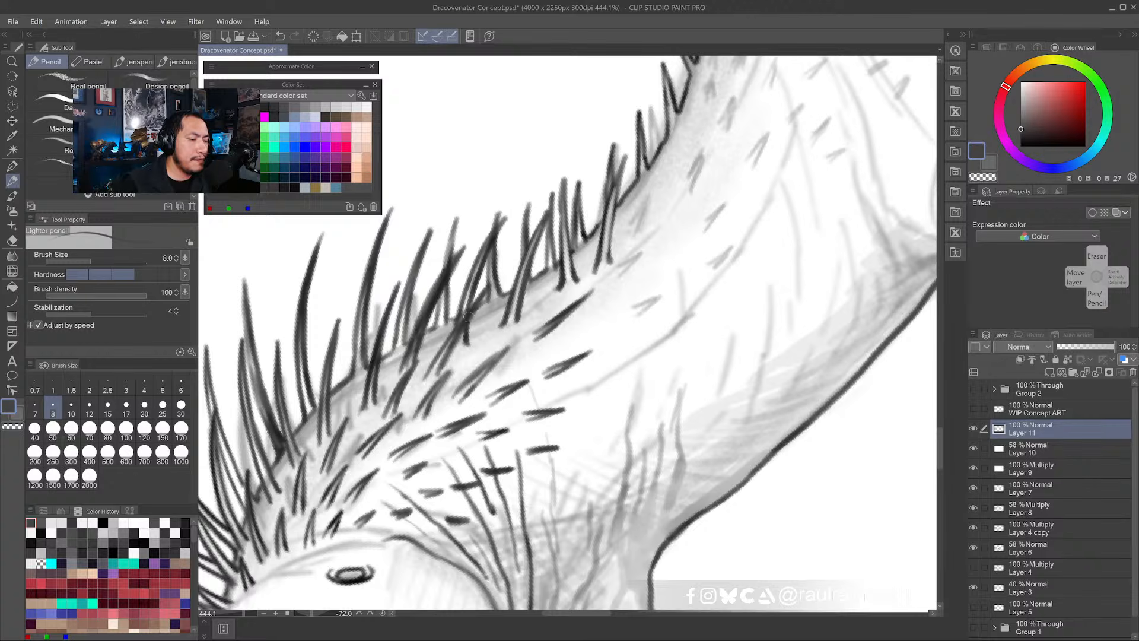
- Lighten the inside of the thick crest spine nearer the head with a sampled light tone, and resample its dark gray
{"action": "left_click", "coordinate": [498, 337], "text": "alt"}
{"action": "mouse_move", "coordinate": [414, 354]}
{"action": "left_mouse_down"}
{"action": "mouse_move", "coordinate": [453, 265]}
{"action": "mouse_move", "coordinate": [409, 367]}
{"action": "left_mouse_up"}
{"action": "mouse_move", "coordinate": [446, 274]}
{"action": "left_mouse_down"}
{"action": "mouse_move", "coordinate": [458, 259]}
{"action": "mouse_move", "coordinate": [433, 292]}
{"action": "left_mouse_up"}
{"action": "left_click", "coordinate": [453, 263], "text": "alt"}
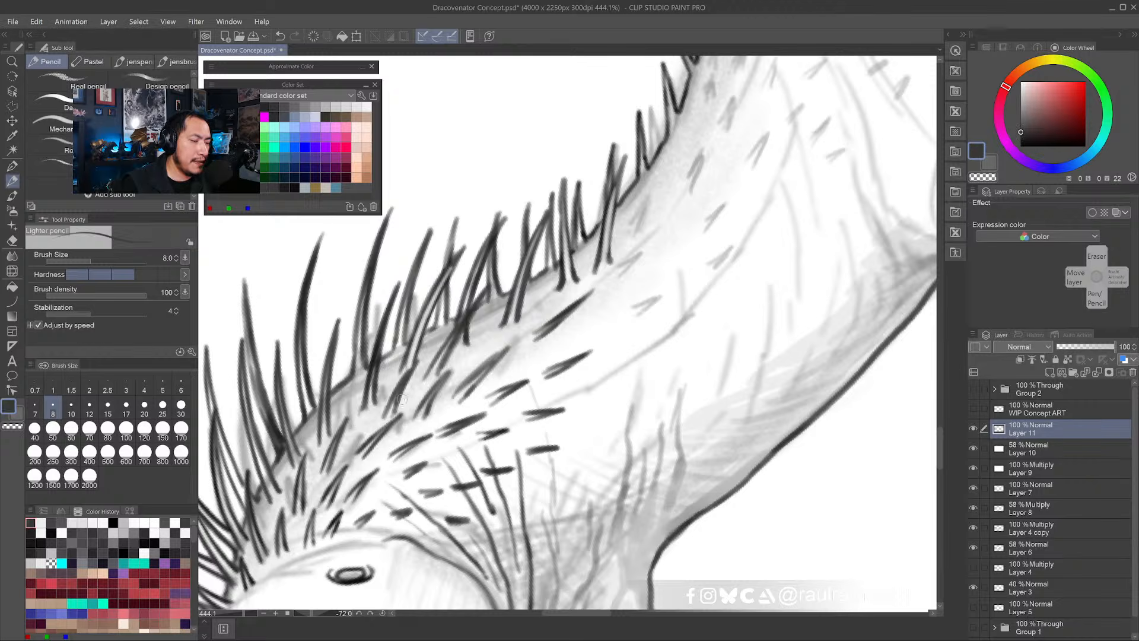
- Set the drawing color to black and check the neck spines against the whole head and body at -22 degrees rotation
{"action": "scroll", "coordinate": [437, 356], "scroll_direction": "down", "scroll_amount": 6}
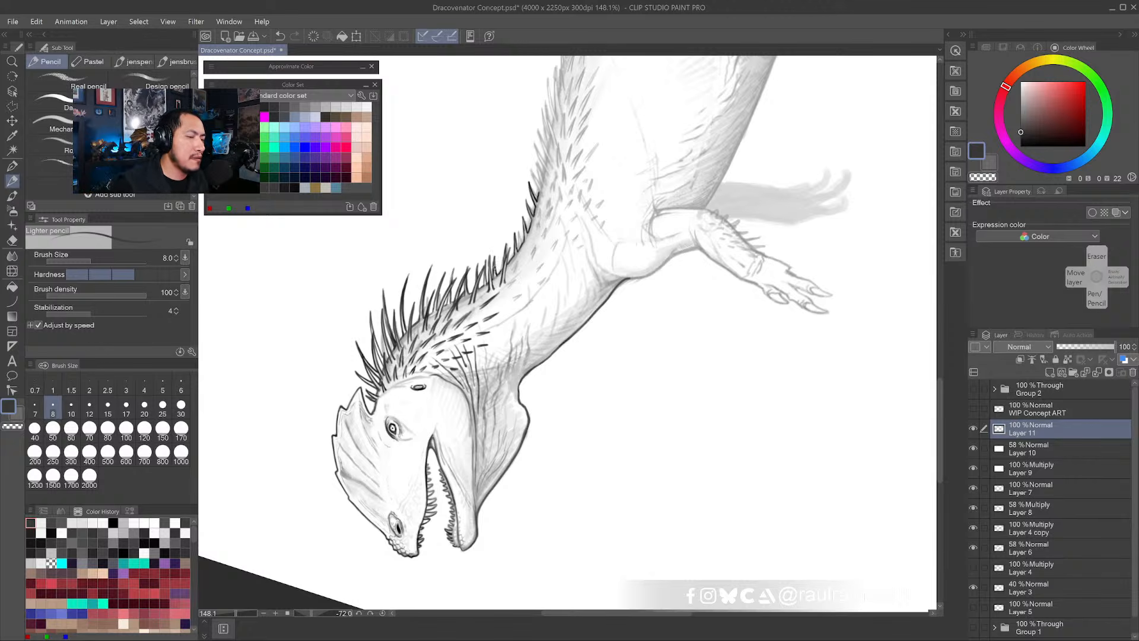
{"action": "scroll", "coordinate": [493, 267], "scroll_direction": "up", "scroll_amount": 5}
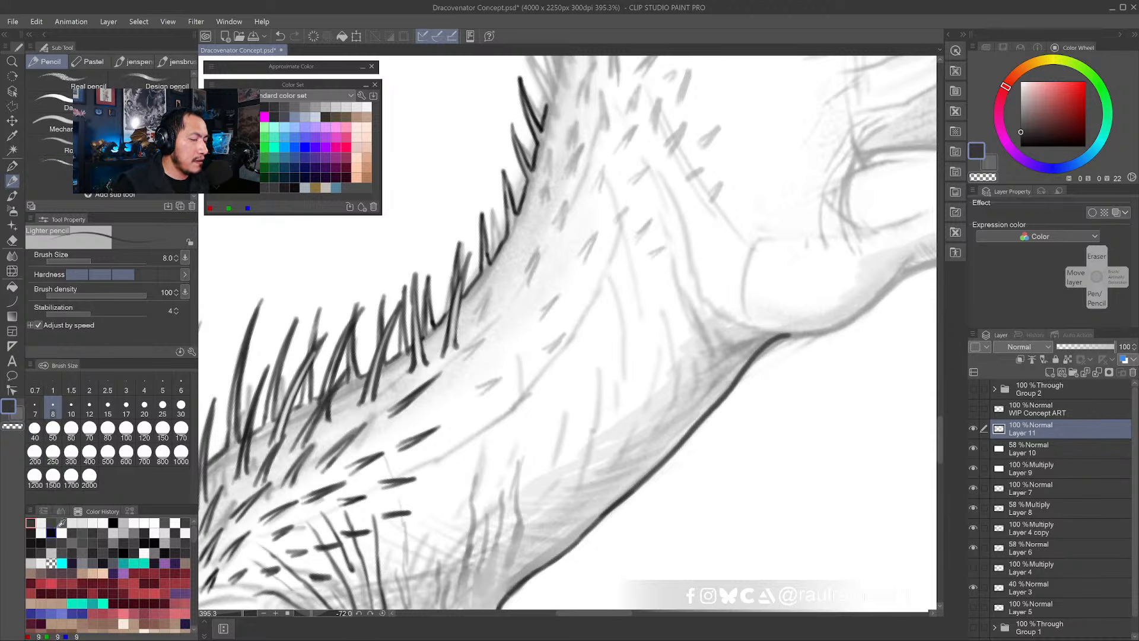
{"action": "left_click", "coordinate": [215, 107]}
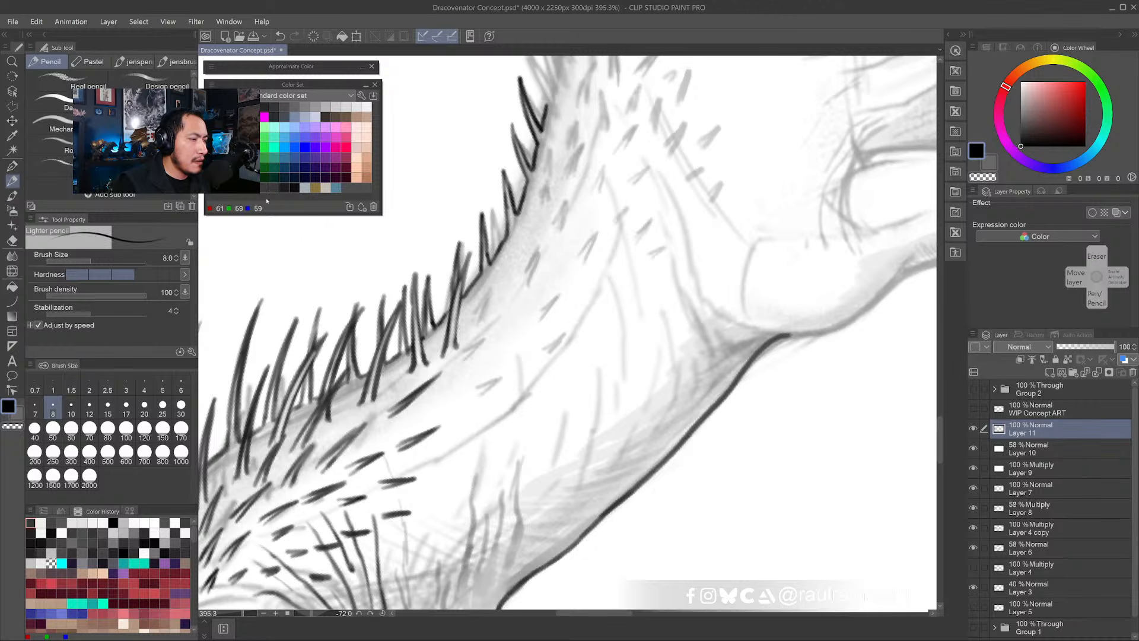
{"action": "scroll", "coordinate": [503, 312], "scroll_direction": "down", "scroll_amount": 5}
{"action": "left_click_drag", "start_coordinate": [503, 311], "coordinate": [499, 272]}
{"action": "key", "text": "r"}
{"action": "left_click_drag", "start_coordinate": [612, 440], "coordinate": [511, 438]}
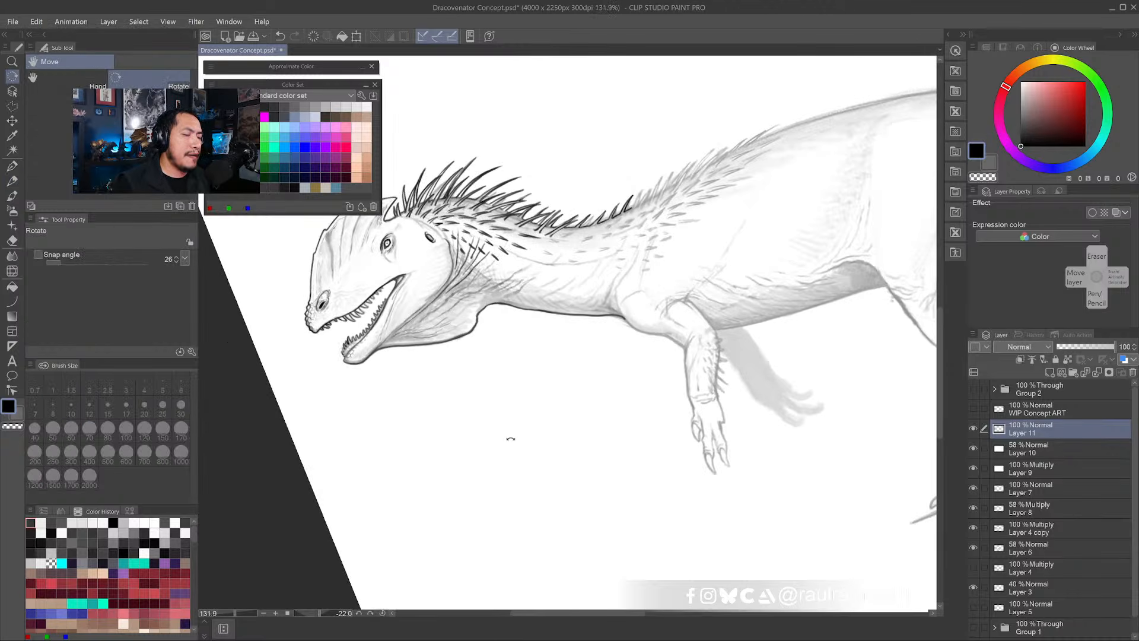
{"action": "left_click_drag", "start_coordinate": [526, 400], "coordinate": [556, 466]}
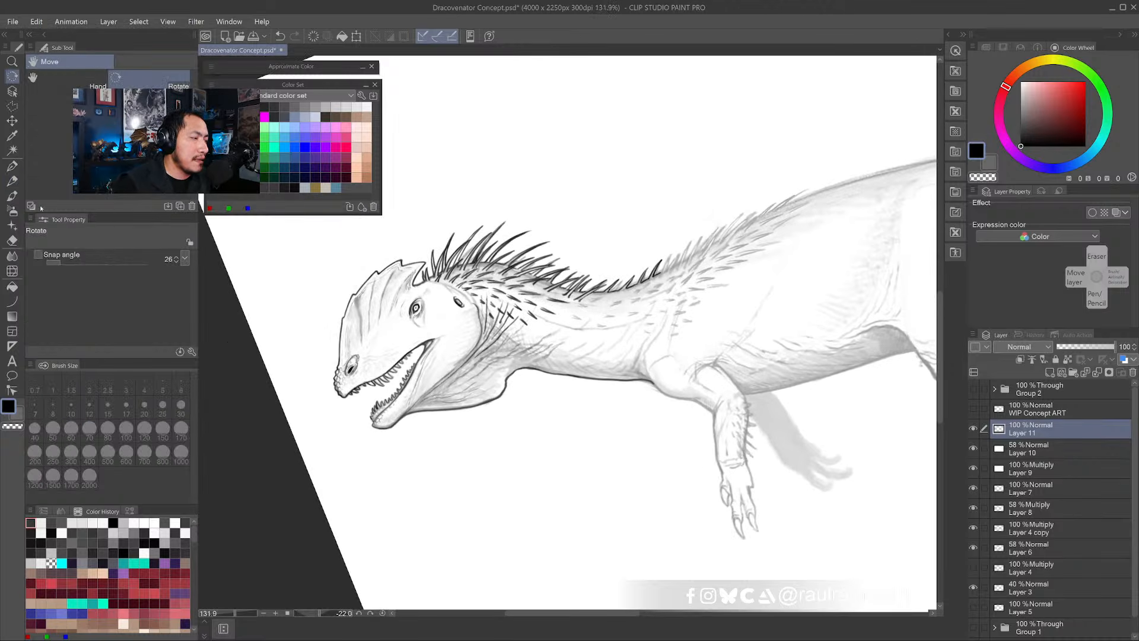
{"action": "key", "text": "p"}
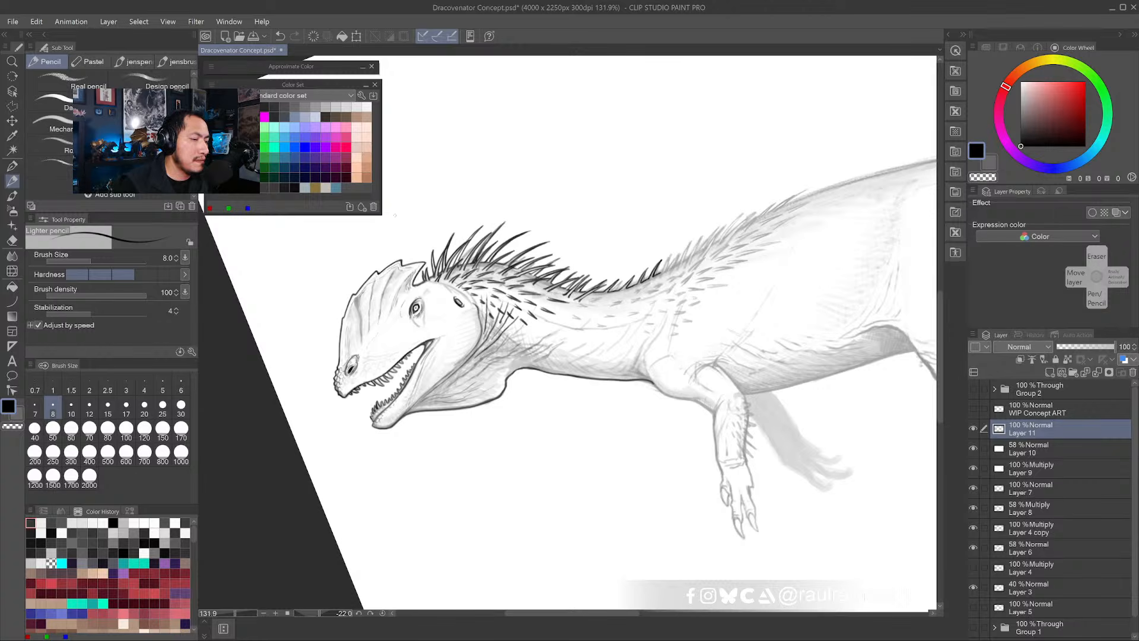
{"action": "mouse_move", "coordinate": [415, 188]}
{"action": "left_mouse_down"}
{"action": "mouse_move", "coordinate": [408, 235]}
{"action": "mouse_move", "coordinate": [422, 210]}
{"action": "left_mouse_up"}
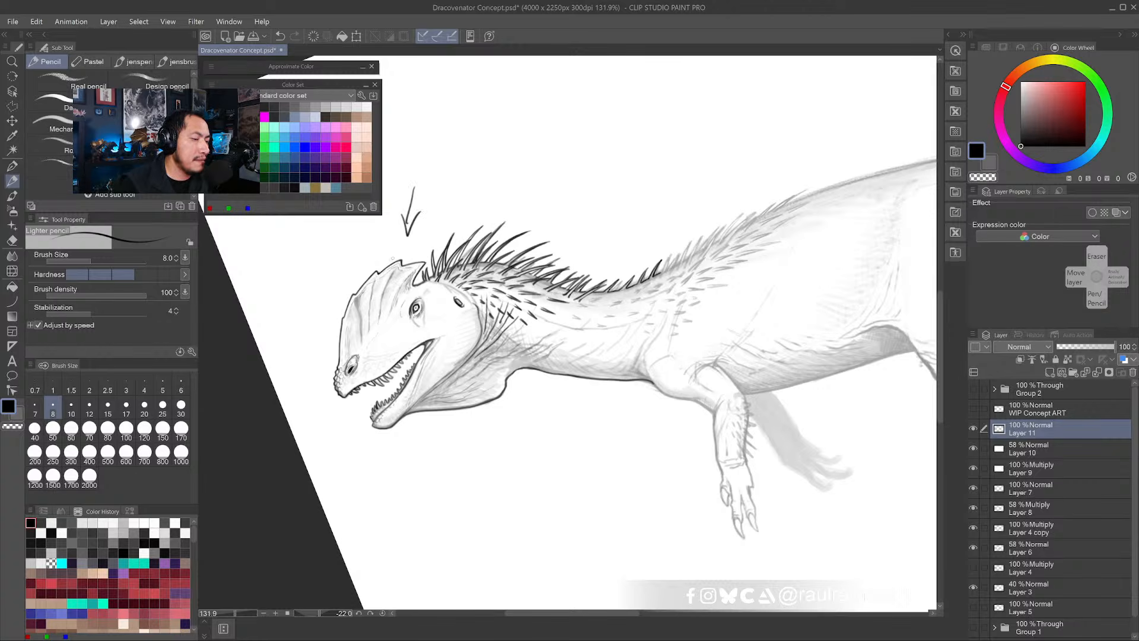
{"action": "left_click_drag", "start_coordinate": [387, 285], "coordinate": [352, 319]}
{"action": "mouse_move", "coordinate": [400, 280]}
{"action": "left_mouse_down"}
{"action": "mouse_move", "coordinate": [382, 306]}
{"action": "mouse_move", "coordinate": [402, 327]}
{"action": "left_mouse_up"}
{"action": "key", "text": "ctrl+z"}
{"action": "key", "text": "ctrl+z"}
{"action": "key", "text": "ctrl+z"}
{"action": "key", "text": "ctrl+z"}
{"action": "key", "text": "ctrl+z"}
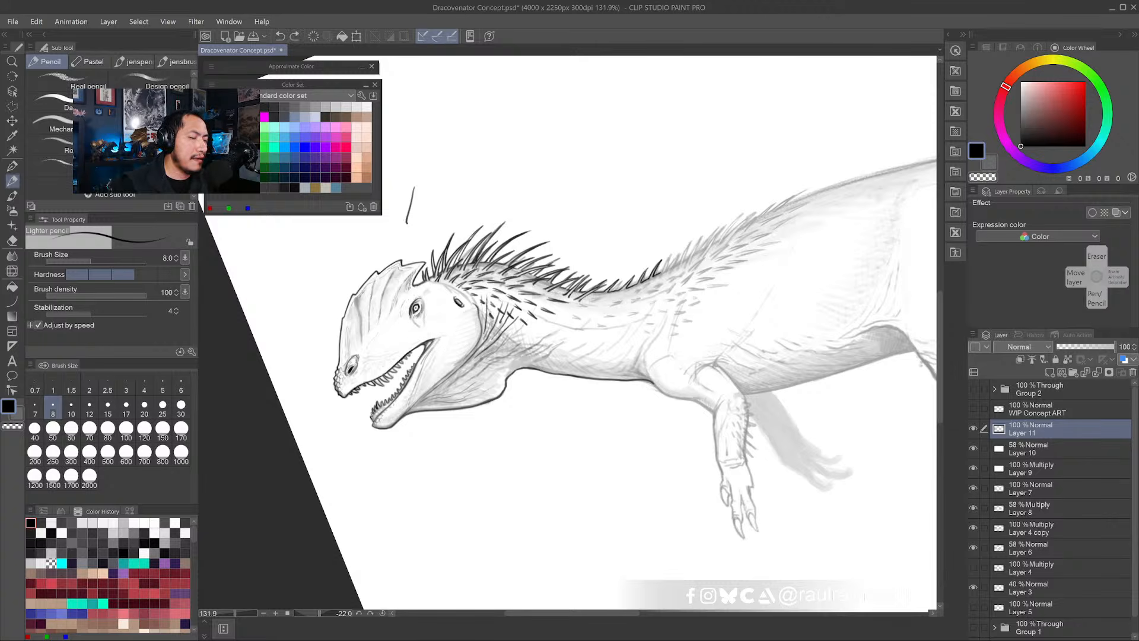
{"action": "key", "text": "ctrl+y"}
{"action": "key", "text": "ctrl+y"}
{"action": "key", "text": "ctrl+z"}
{"action": "key", "text": "ctrl+z"}
{"action": "left_click_drag", "start_coordinate": [429, 168], "coordinate": [397, 248]}
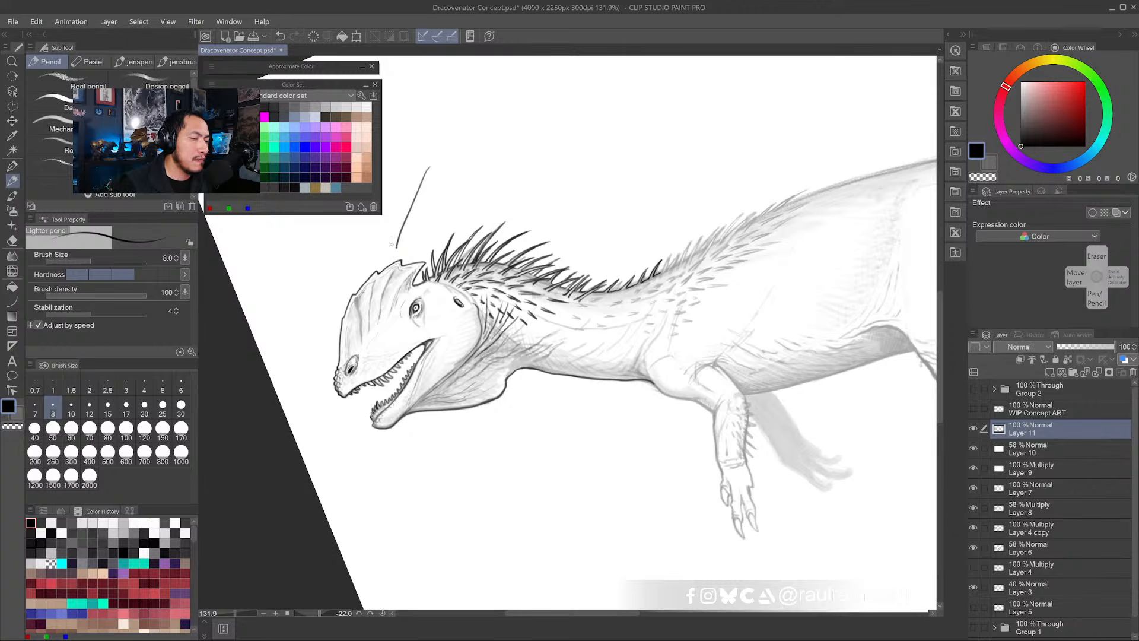
{"action": "key", "text": "ctrl+z"}
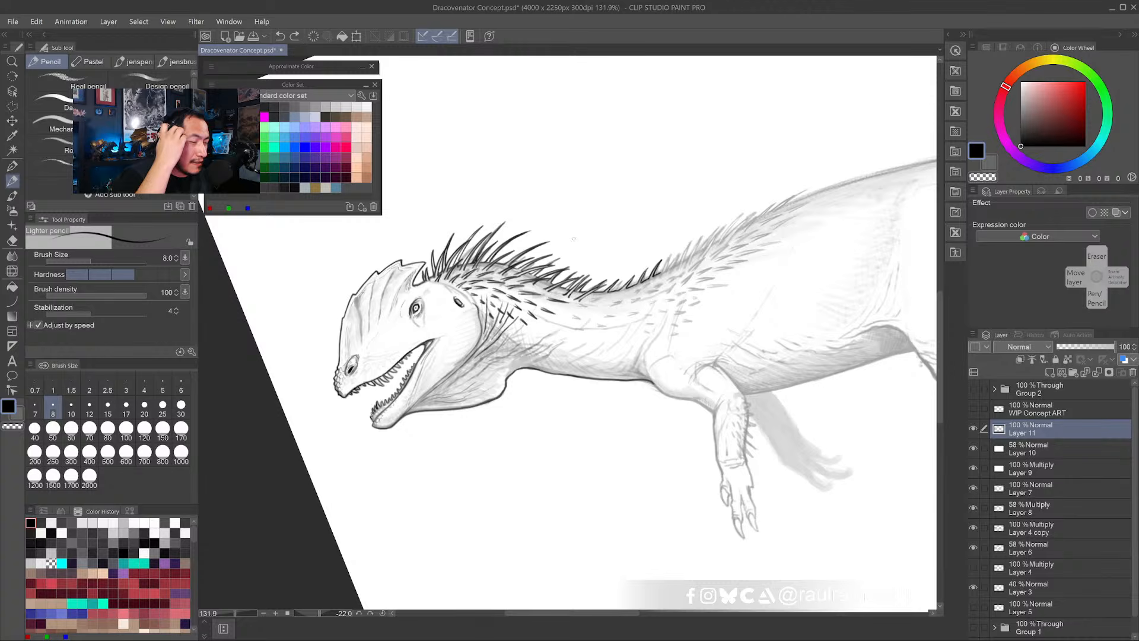
- Draw two thick dark quills just inside the rear neck contour above the shoulder with the 8 px Lighter pencil in black
{"action": "scroll", "coordinate": [559, 332], "scroll_direction": "up", "scroll_amount": 4}
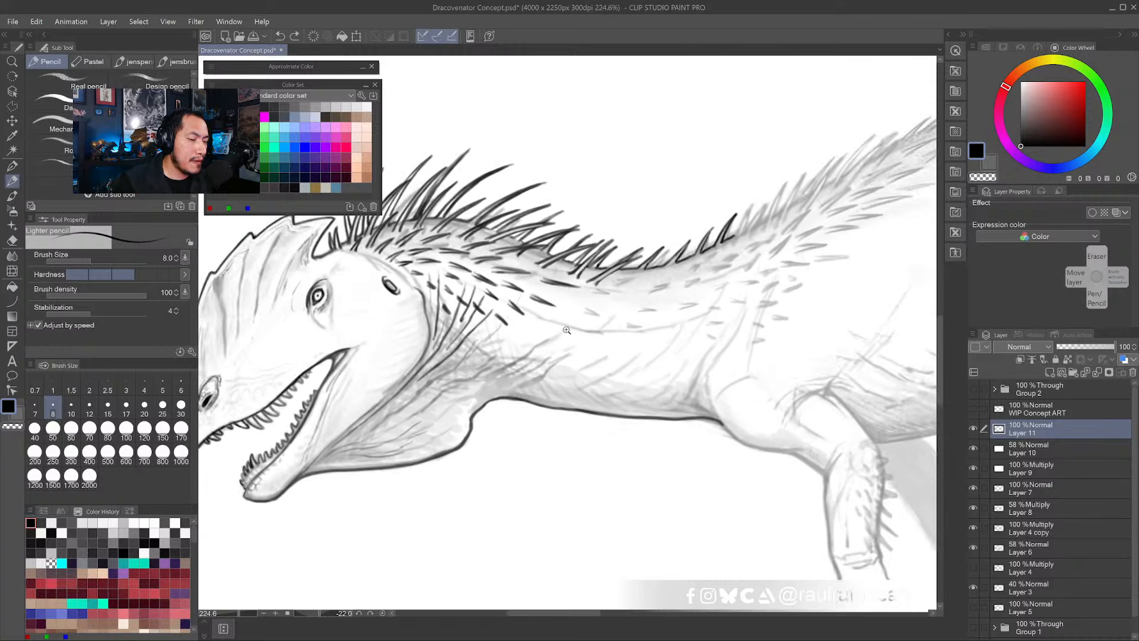
{"action": "mouse_move", "coordinate": [618, 396]}
{"action": "left_mouse_down"}
{"action": "mouse_move", "coordinate": [549, 439]}
{"action": "mouse_move", "coordinate": [528, 435]}
{"action": "left_mouse_up"}
{"action": "left_click_drag", "start_coordinate": [528, 435], "coordinate": [483, 445]}
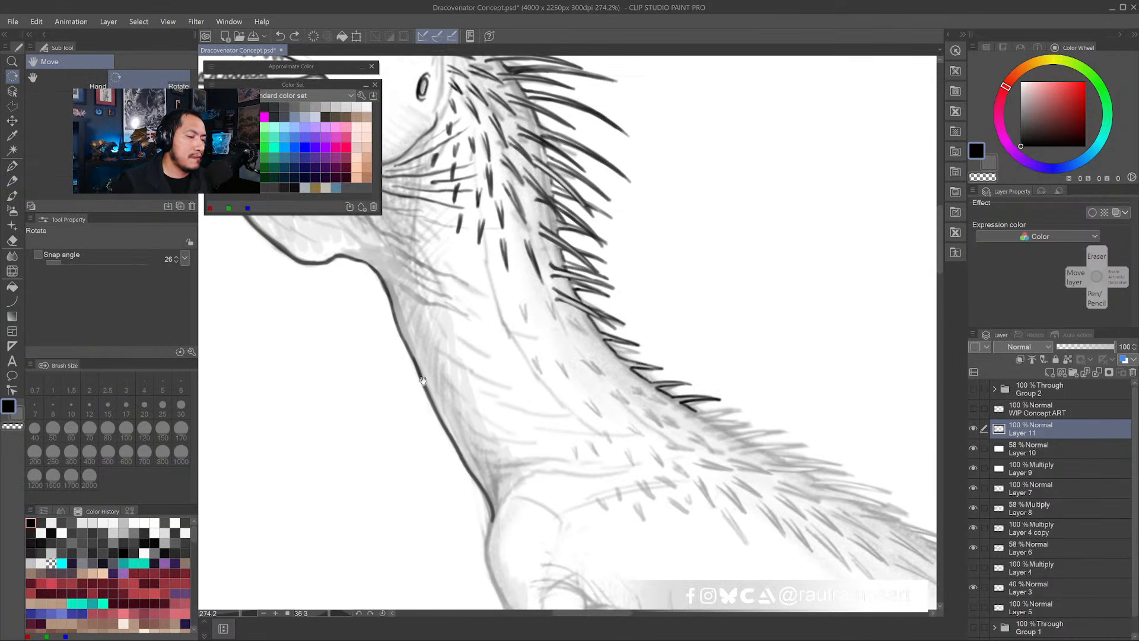
{"action": "left_click", "coordinate": [12, 181]}
{"action": "left_click_drag", "start_coordinate": [538, 303], "coordinate": [550, 307]}
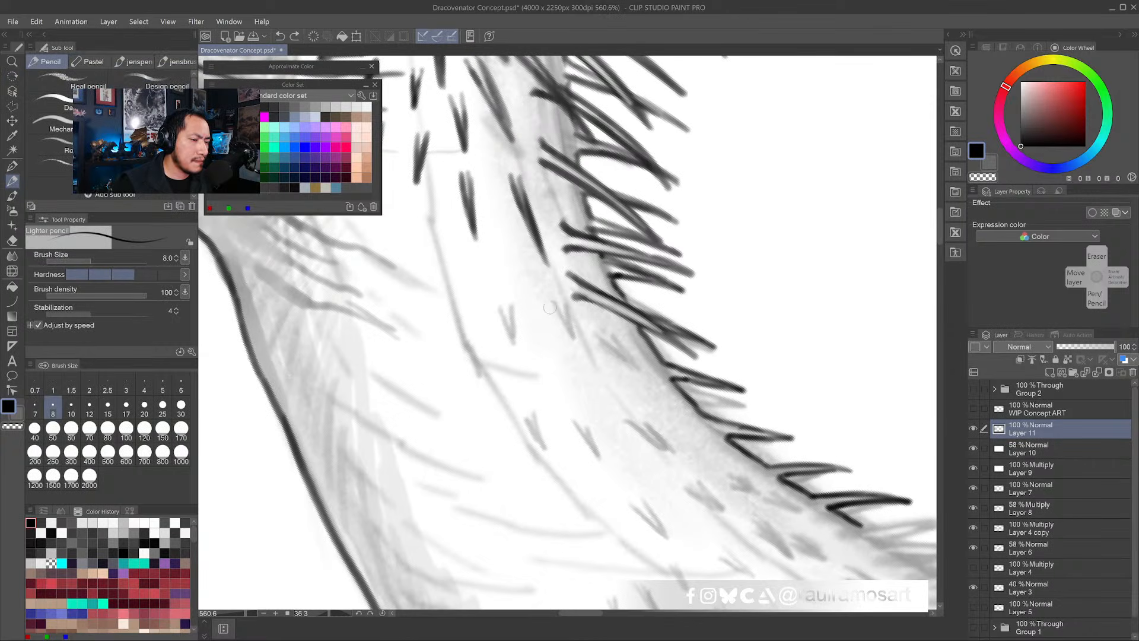
{"action": "mouse_move", "coordinate": [592, 360]}
{"action": "left_mouse_down"}
{"action": "mouse_move", "coordinate": [470, 323]}
{"action": "mouse_move", "coordinate": [500, 345]}
{"action": "left_mouse_up"}
{"action": "mouse_move", "coordinate": [449, 301]}
{"action": "left_mouse_down"}
{"action": "mouse_move", "coordinate": [518, 357]}
{"action": "mouse_move", "coordinate": [512, 411]}
{"action": "mouse_move", "coordinate": [527, 423]}
{"action": "left_mouse_up"}
{"action": "left_click_drag", "start_coordinate": [477, 380], "coordinate": [528, 420]}
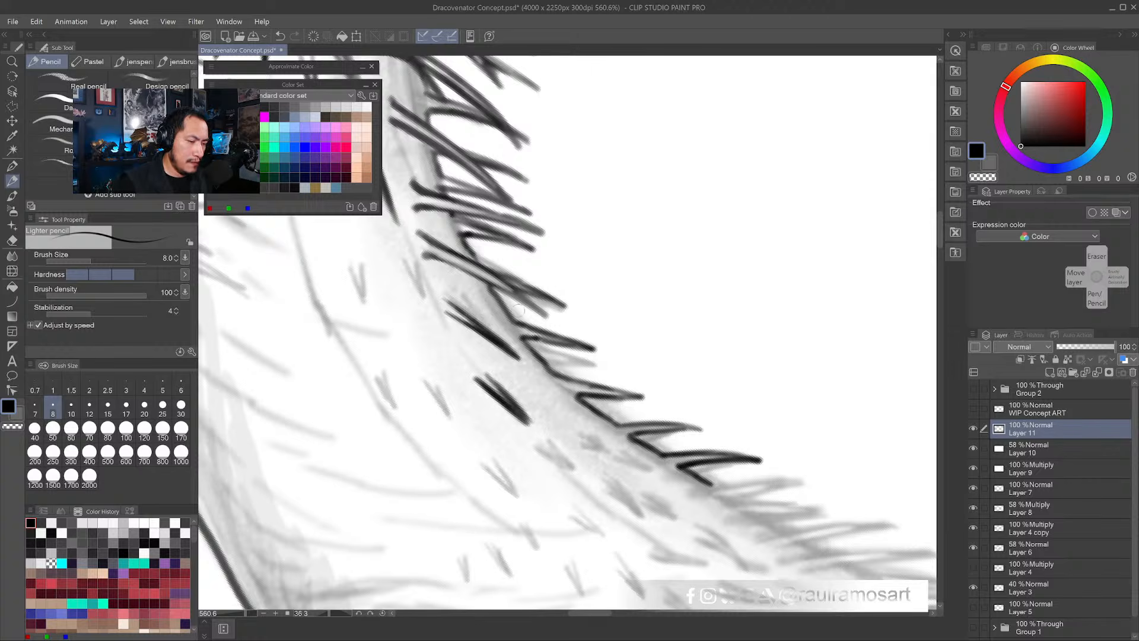
- Add a dark overlapping spine on the rear neck contour beside the new quills and touch it up with white
{"action": "mouse_move", "coordinate": [481, 305]}
{"action": "left_mouse_down"}
{"action": "mouse_move", "coordinate": [557, 342]}
{"action": "mouse_move", "coordinate": [492, 321]}
{"action": "mouse_move", "coordinate": [588, 339]}
{"action": "left_mouse_up"}
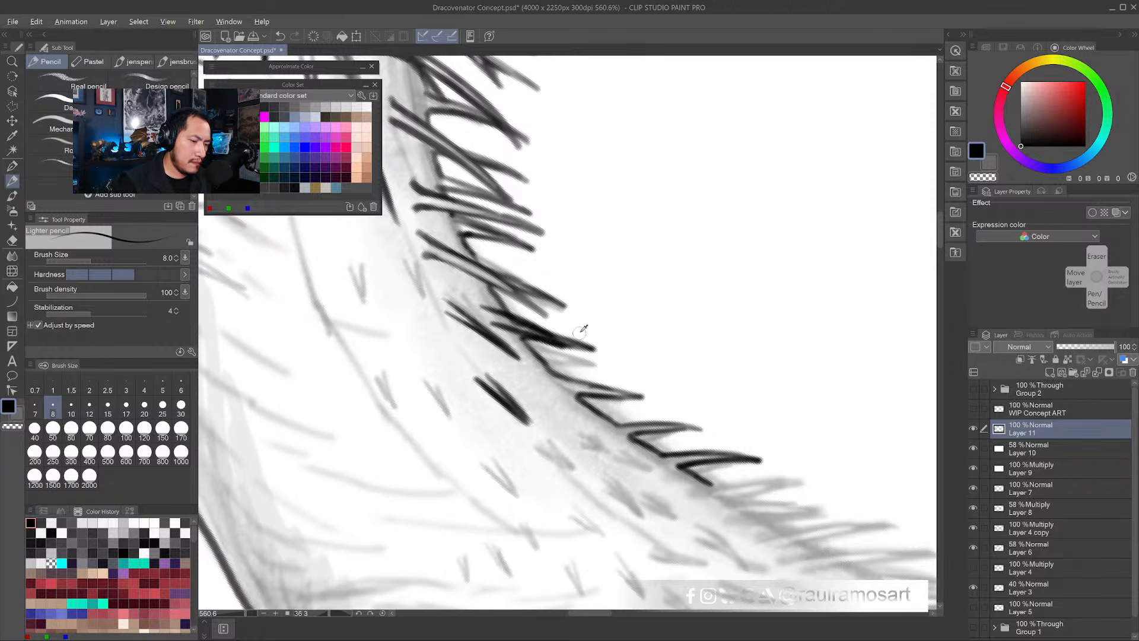
{"action": "key", "text": "x"}
{"action": "left_click_drag", "start_coordinate": [491, 315], "coordinate": [556, 343]}
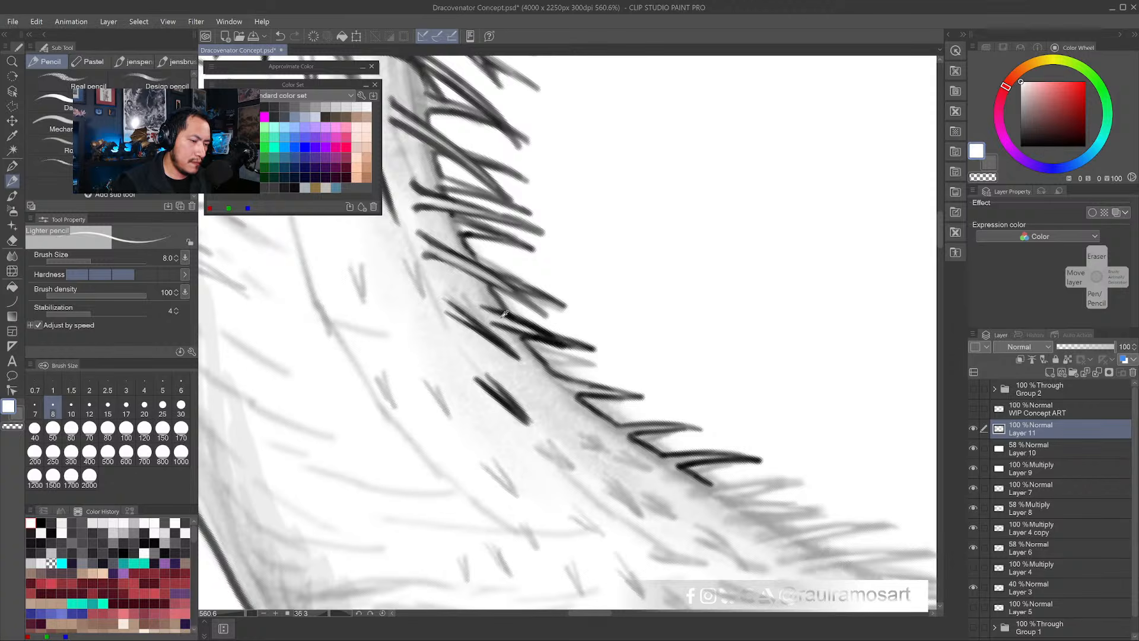
- Draw a long dark quill between the existing quills on the middle of the neck's side
{"action": "key", "text": "x"}
{"action": "left_click_drag", "start_coordinate": [393, 261], "coordinate": [443, 361]}
{"action": "left_click_drag", "start_coordinate": [392, 241], "coordinate": [404, 326]}
{"action": "mouse_move", "coordinate": [396, 279]}
{"action": "left_mouse_down"}
{"action": "mouse_move", "coordinate": [404, 367]}
{"action": "mouse_move", "coordinate": [410, 301]}
{"action": "left_mouse_up"}
{"action": "mouse_move", "coordinate": [414, 351]}
{"action": "left_mouse_down"}
{"action": "mouse_move", "coordinate": [408, 270]}
{"action": "mouse_move", "coordinate": [403, 361]}
{"action": "left_mouse_up"}
{"action": "mouse_move", "coordinate": [410, 289]}
{"action": "left_mouse_down"}
{"action": "mouse_move", "coordinate": [432, 302]}
{"action": "mouse_move", "coordinate": [408, 342]}
{"action": "mouse_move", "coordinate": [439, 366]}
{"action": "left_mouse_up"}
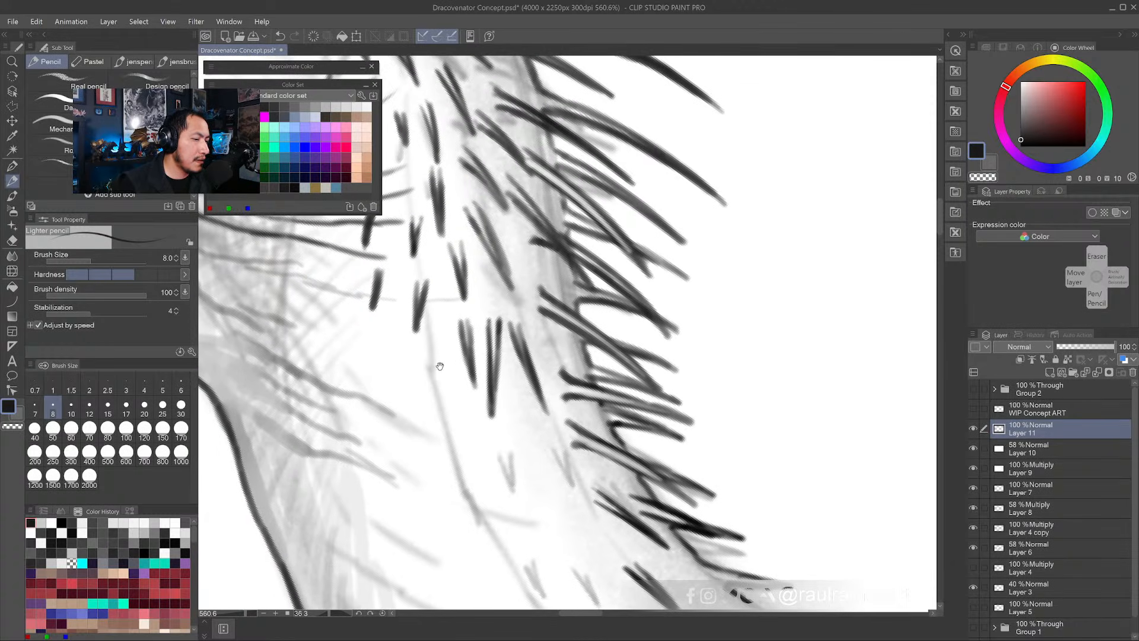
- Draw two dark quills toward the front of the neck's side, ahead of the existing row
{"action": "mouse_move", "coordinate": [431, 321]}
{"action": "left_mouse_down"}
{"action": "mouse_move", "coordinate": [430, 381]}
{"action": "mouse_move", "coordinate": [439, 341]}
{"action": "mouse_move", "coordinate": [435, 380]}
{"action": "left_mouse_up"}
{"action": "mouse_move", "coordinate": [393, 319]}
{"action": "left_mouse_down"}
{"action": "mouse_move", "coordinate": [377, 380]}
{"action": "mouse_move", "coordinate": [392, 345]}
{"action": "mouse_move", "coordinate": [388, 356]}
{"action": "left_mouse_up"}
{"action": "scroll", "coordinate": [402, 344], "scroll_direction": "down", "scroll_amount": 5}
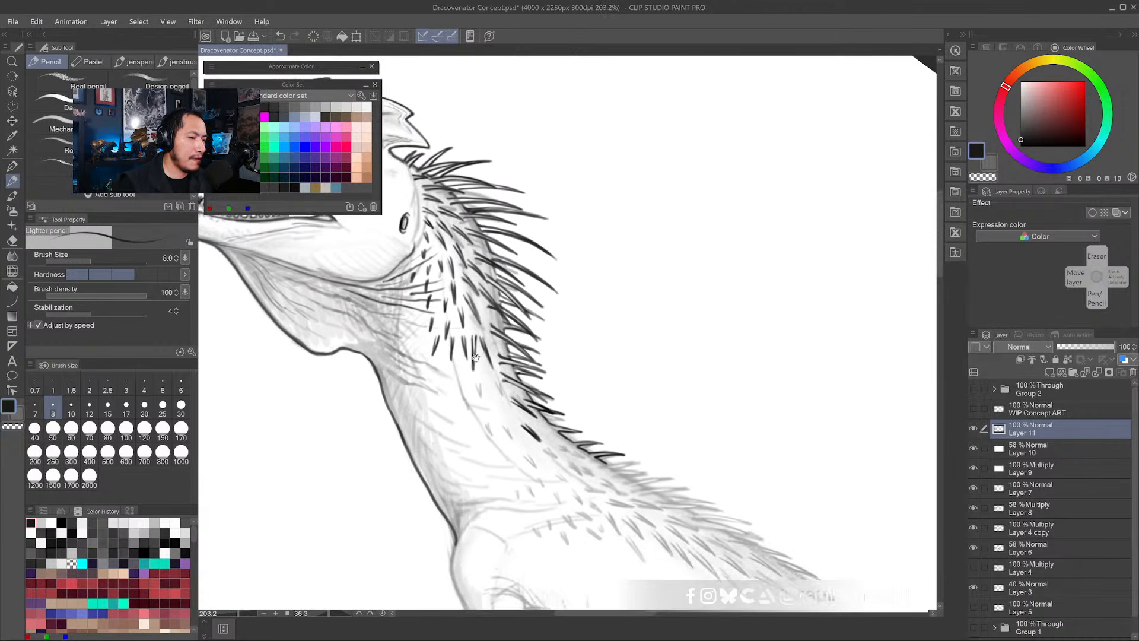
- Rotate the canvas to -74.5 degrees, then remove the foremost new quill and shorten the one beside it with sampled white
{"action": "key", "text": "r"}
{"action": "left_click_drag", "start_coordinate": [572, 435], "coordinate": [718, 321]}
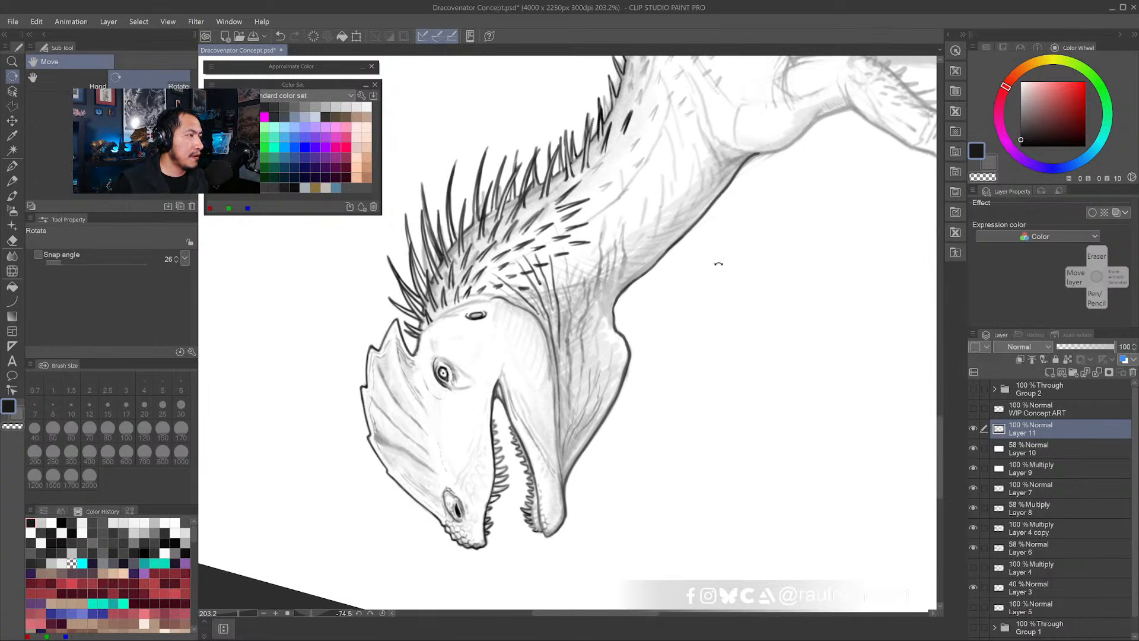
{"action": "left_click_drag", "start_coordinate": [660, 317], "coordinate": [617, 335]}
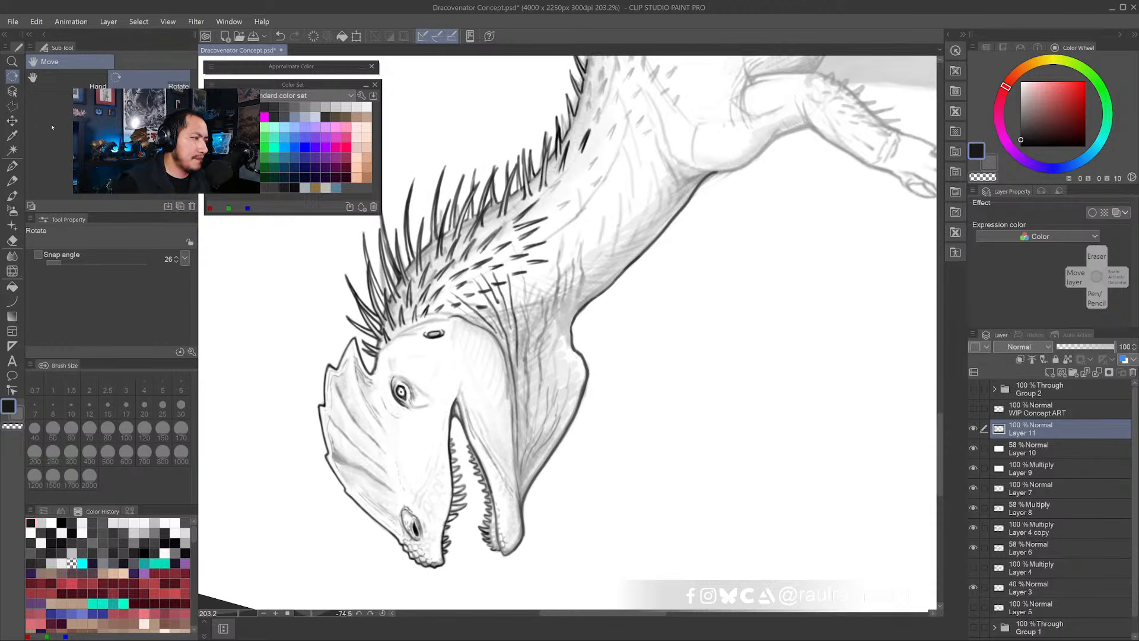
{"action": "left_click", "coordinate": [13, 181]}
{"action": "scroll", "coordinate": [543, 249], "scroll_direction": "up", "scroll_amount": 4}
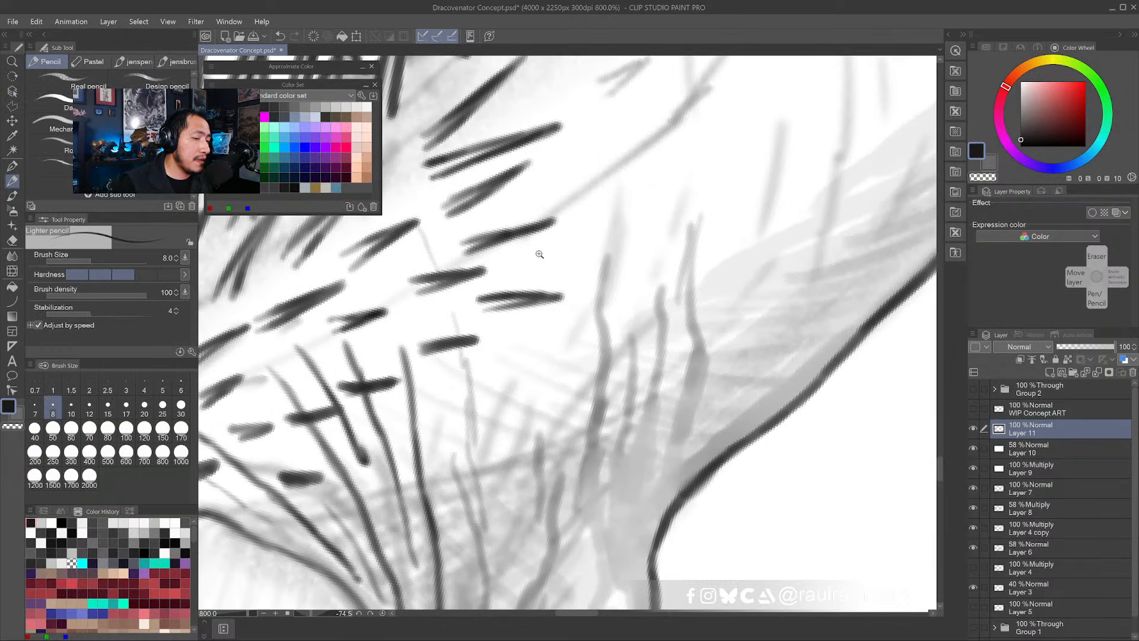
{"action": "left_click", "coordinate": [499, 288], "text": "alt"}
{"action": "mouse_move", "coordinate": [478, 297]}
{"action": "left_mouse_down"}
{"action": "mouse_move", "coordinate": [527, 294]}
{"action": "mouse_move", "coordinate": [483, 304]}
{"action": "left_mouse_up"}
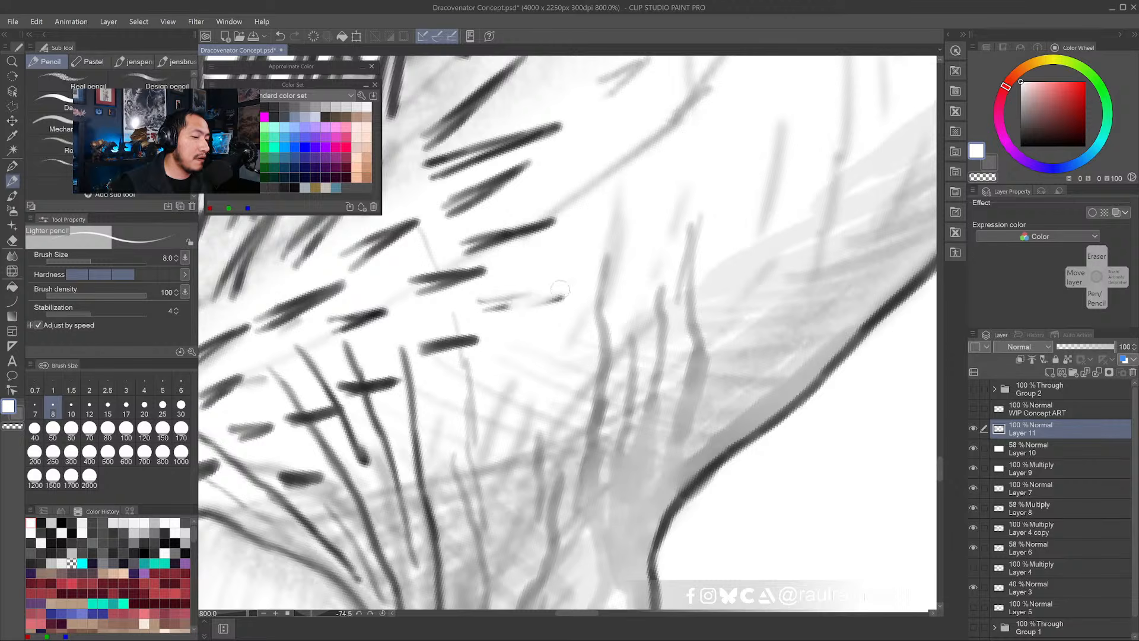
{"action": "left_click_drag", "start_coordinate": [567, 294], "coordinate": [475, 318]}
{"action": "left_click_drag", "start_coordinate": [553, 224], "coordinate": [482, 254]}
- Touch up the quills on the middle of the neck's side with dark and light tones sampled from the drawing
{"action": "left_click", "coordinate": [497, 146], "text": "alt"}
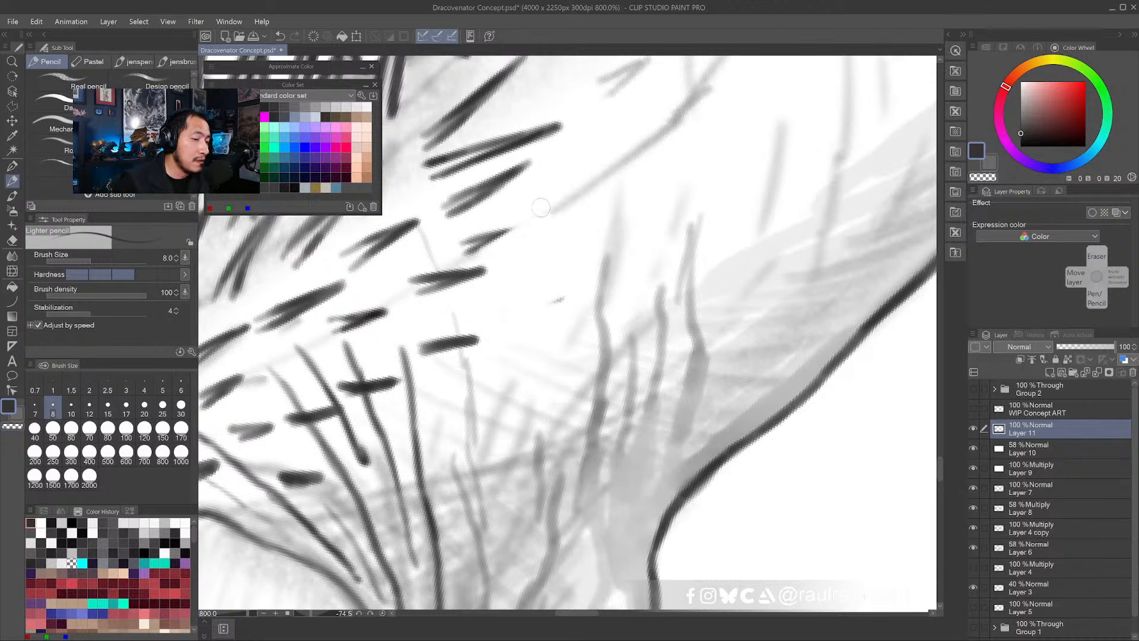
{"action": "left_click_drag", "start_coordinate": [513, 209], "coordinate": [552, 231]}
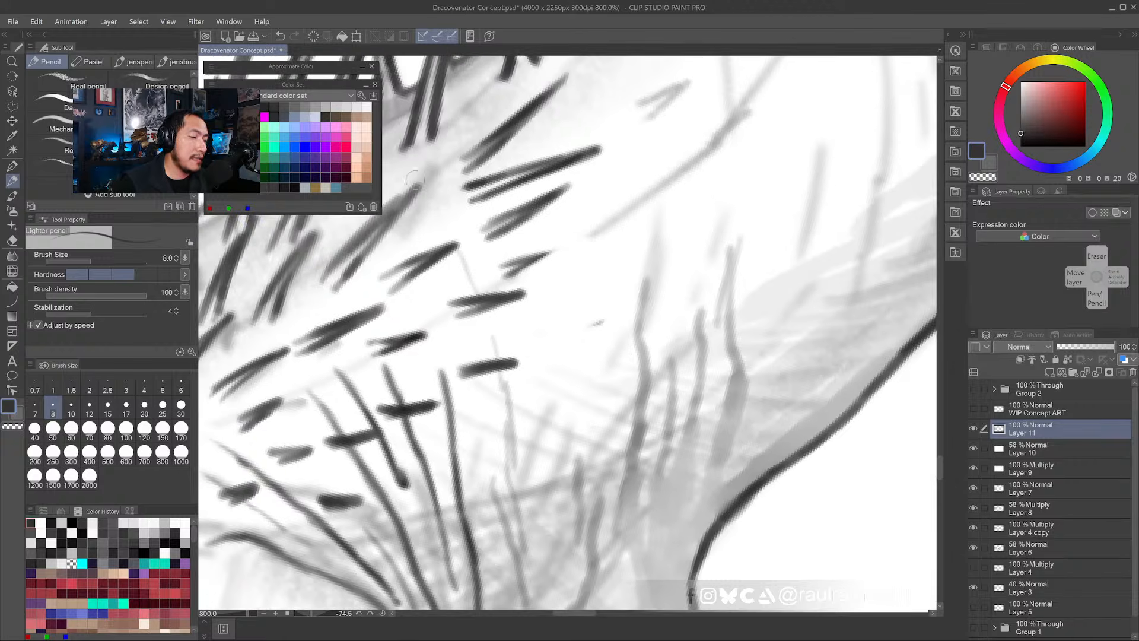
{"action": "left_click_drag", "start_coordinate": [413, 203], "coordinate": [469, 212]}
{"action": "left_click", "coordinate": [467, 344], "text": "alt"}
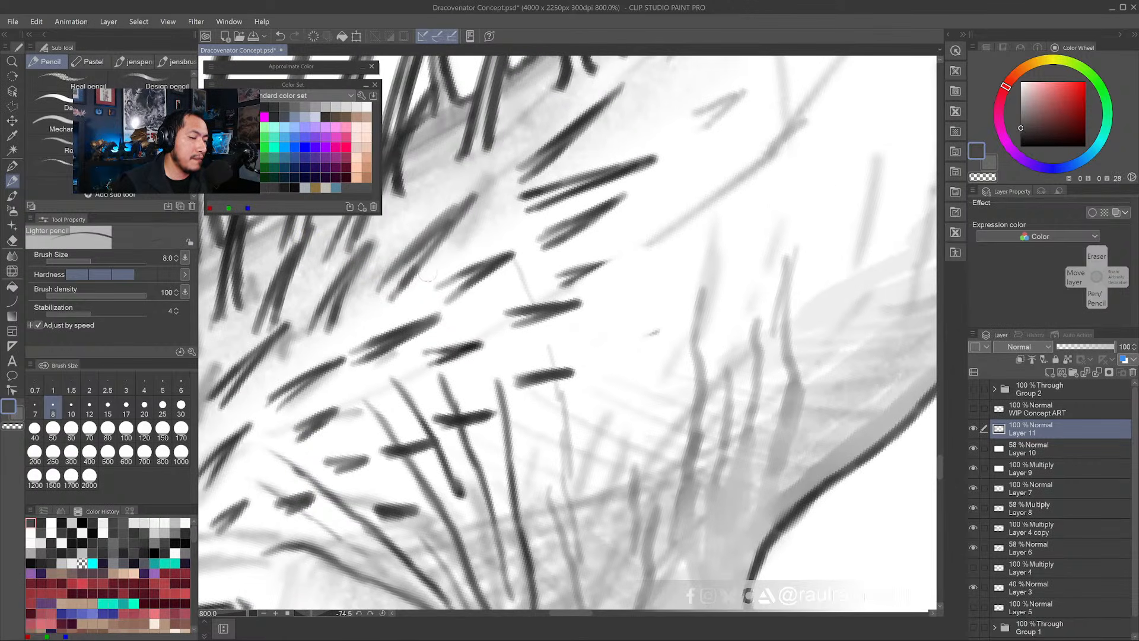
{"action": "mouse_move", "coordinate": [392, 303]}
{"action": "left_mouse_down"}
{"action": "mouse_move", "coordinate": [470, 196]}
{"action": "mouse_move", "coordinate": [380, 294]}
{"action": "mouse_move", "coordinate": [444, 220]}
{"action": "mouse_move", "coordinate": [387, 302]}
{"action": "mouse_move", "coordinate": [464, 202]}
{"action": "mouse_move", "coordinate": [373, 290]}
{"action": "mouse_move", "coordinate": [439, 292]}
{"action": "left_mouse_up"}
{"action": "left_click", "coordinate": [365, 318], "text": "alt"}
{"action": "left_click", "coordinate": [498, 262], "text": "alt"}
{"action": "left_click_drag", "start_coordinate": [365, 321], "coordinate": [409, 253]}
{"action": "mouse_move", "coordinate": [414, 241]}
{"action": "left_mouse_down"}
{"action": "mouse_move", "coordinate": [313, 375]}
{"action": "mouse_move", "coordinate": [305, 367]}
{"action": "mouse_move", "coordinate": [304, 389]}
{"action": "left_mouse_up"}
{"action": "left_click", "coordinate": [342, 362], "text": "alt"}
- Draw a row of three dark quills across the lower neck side in a sampled dark tone, with the canvas rotated to 36.7 degrees
{"action": "scroll", "coordinate": [384, 304], "scroll_direction": "down", "scroll_amount": 8}
{"action": "left_click_drag", "start_coordinate": [504, 329], "coordinate": [549, 330]}
{"action": "scroll", "coordinate": [549, 330], "scroll_direction": "up", "scroll_amount": 5}
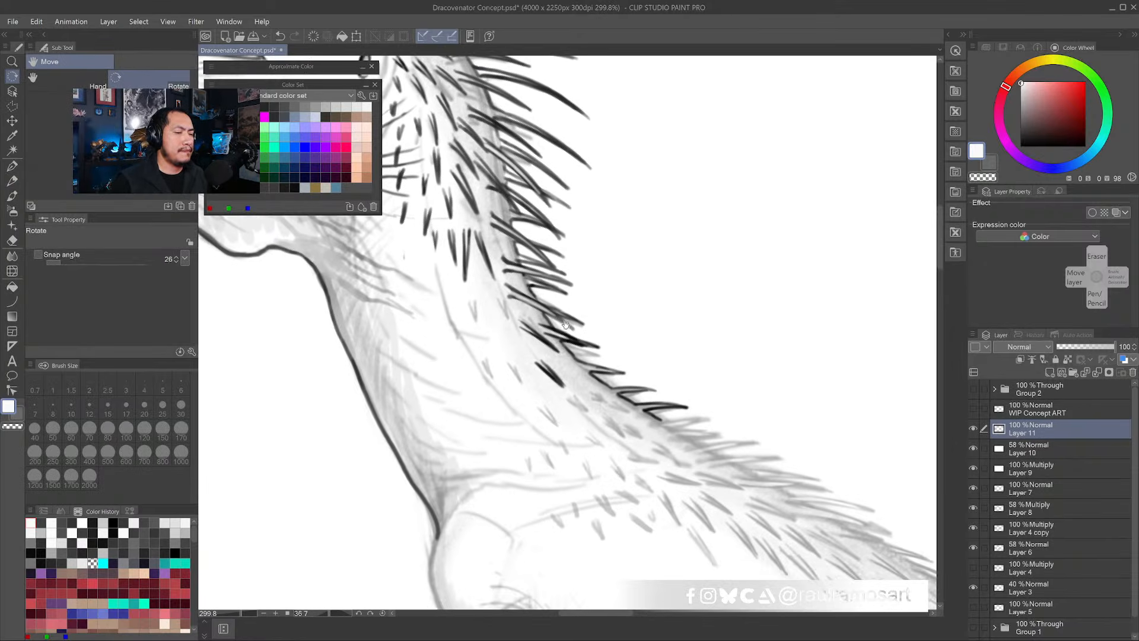
{"action": "key", "text": "p"}
{"action": "scroll", "coordinate": [540, 324], "scroll_direction": "up", "scroll_amount": 4}
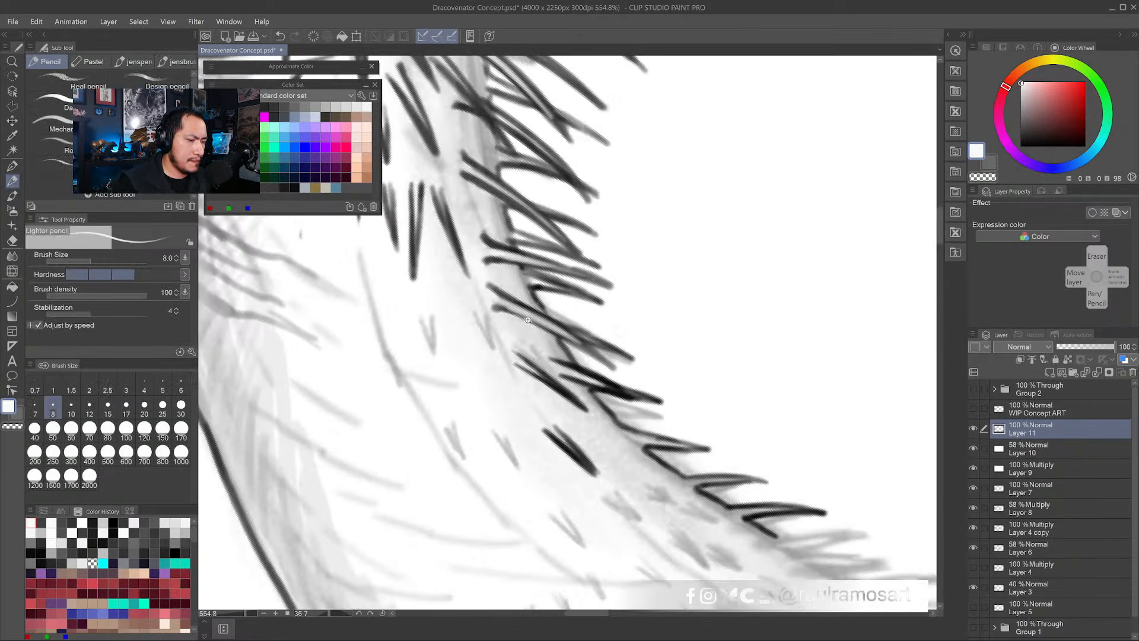
{"action": "left_click", "coordinate": [561, 381], "text": "alt"}
{"action": "left_click_drag", "start_coordinate": [468, 306], "coordinate": [514, 370]}
{"action": "left_click_drag", "start_coordinate": [483, 333], "coordinate": [519, 376]}
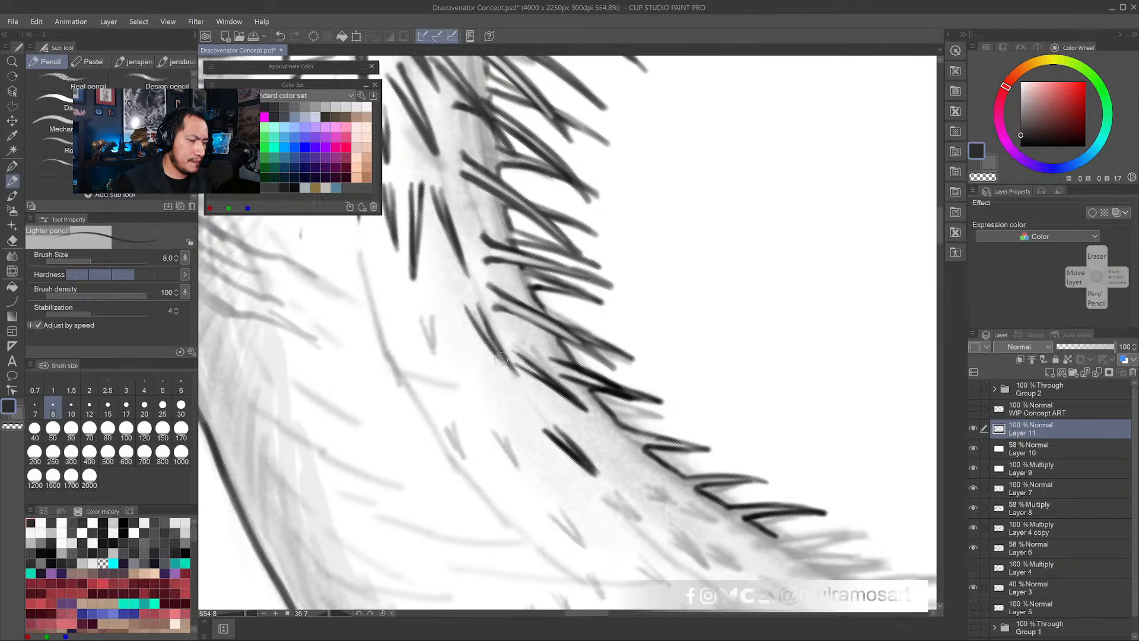
{"action": "left_click_drag", "start_coordinate": [476, 310], "coordinate": [521, 382]}
{"action": "mouse_move", "coordinate": [442, 307]}
{"action": "left_mouse_down"}
{"action": "mouse_move", "coordinate": [464, 368]}
{"action": "mouse_move", "coordinate": [458, 390]}
{"action": "mouse_move", "coordinate": [448, 316]}
{"action": "mouse_move", "coordinate": [456, 343]}
{"action": "mouse_move", "coordinate": [429, 362]}
{"action": "mouse_move", "coordinate": [433, 376]}
{"action": "left_mouse_up"}
{"action": "left_click_drag", "start_coordinate": [424, 307], "coordinate": [440, 392]}
{"action": "left_click_drag", "start_coordinate": [421, 356], "coordinate": [425, 360]}
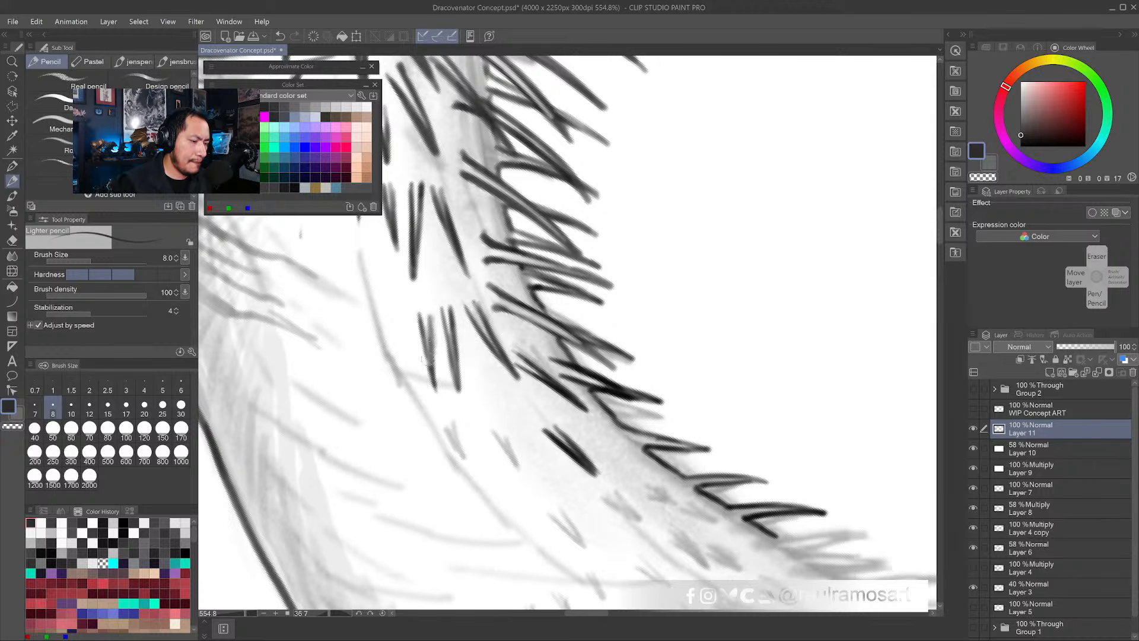
- Draw five short dark quills along the front edge of the quill pattern on the neck's side
{"action": "left_click_drag", "start_coordinate": [375, 257], "coordinate": [371, 320]}
{"action": "mouse_move", "coordinate": [386, 270]}
{"action": "left_mouse_down"}
{"action": "mouse_move", "coordinate": [375, 316]}
{"action": "mouse_move", "coordinate": [377, 304]}
{"action": "left_mouse_up"}
{"action": "left_click_drag", "start_coordinate": [351, 245], "coordinate": [336, 286]}
{"action": "left_click_drag", "start_coordinate": [338, 276], "coordinate": [392, 361]}
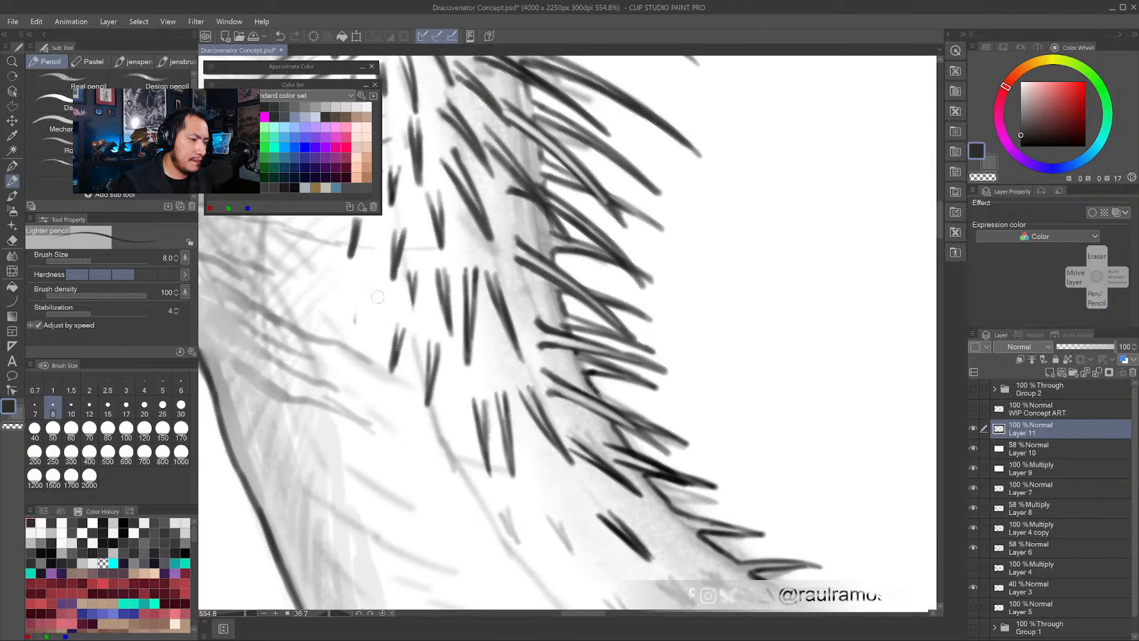
{"action": "mouse_move", "coordinate": [367, 286]}
{"action": "left_mouse_down"}
{"action": "mouse_move", "coordinate": [354, 337]}
{"action": "mouse_move", "coordinate": [365, 320]}
{"action": "left_mouse_up"}
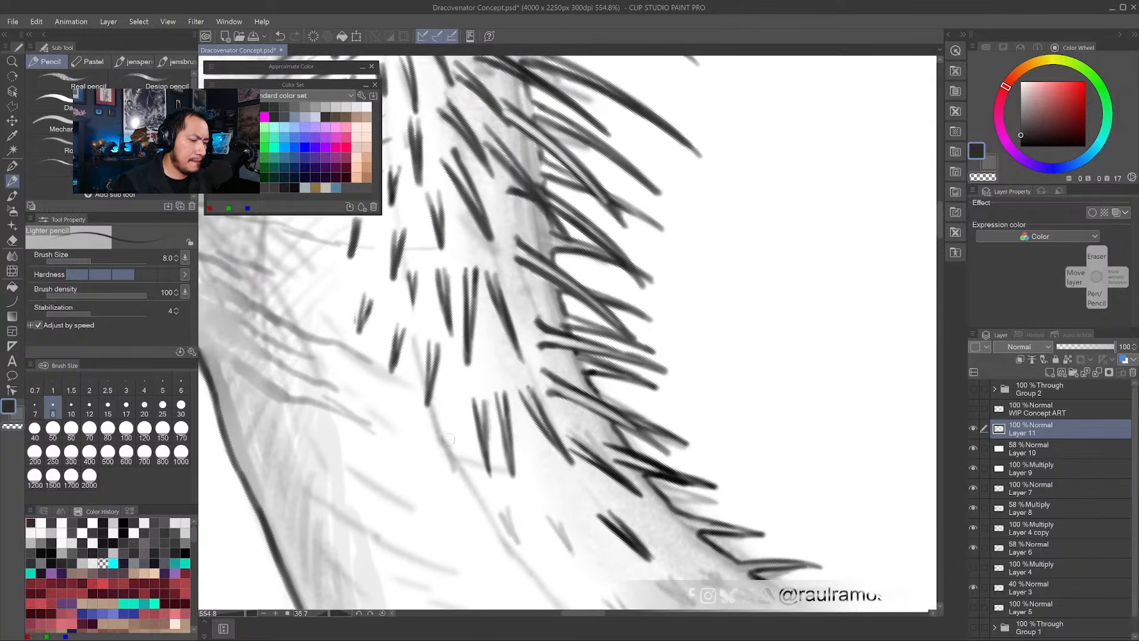
{"action": "left_click_drag", "start_coordinate": [446, 427], "coordinate": [443, 480]}
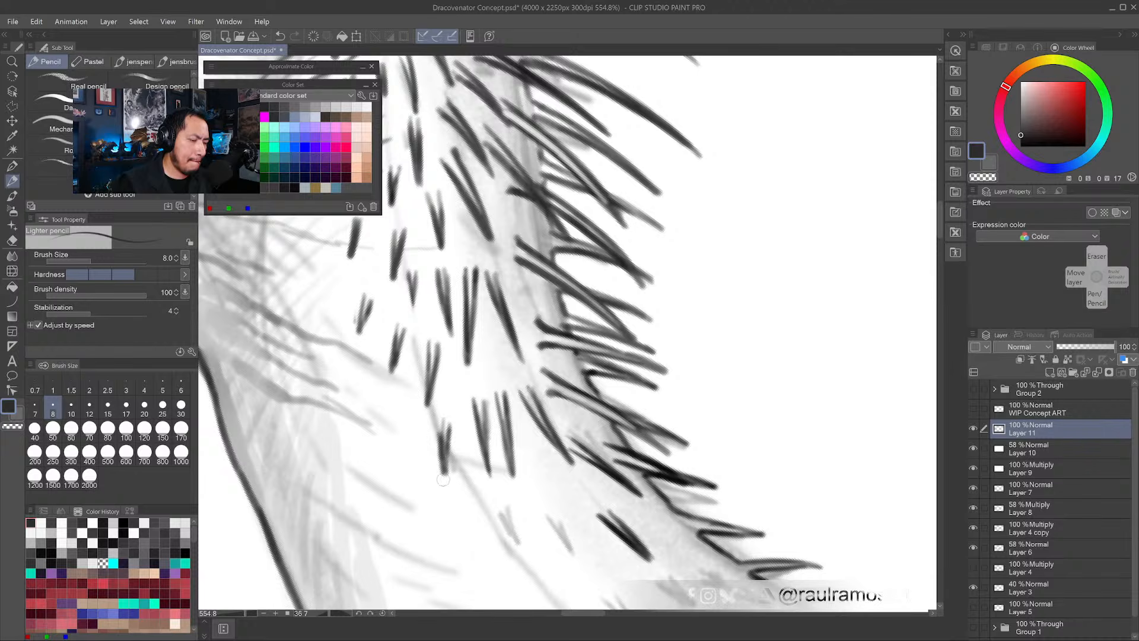
{"action": "mouse_move", "coordinate": [409, 418]}
{"action": "left_mouse_down"}
{"action": "mouse_move", "coordinate": [407, 456]}
{"action": "mouse_move", "coordinate": [411, 437]}
{"action": "mouse_move", "coordinate": [429, 439]}
{"action": "mouse_move", "coordinate": [409, 385]}
{"action": "mouse_move", "coordinate": [495, 355]}
{"action": "left_mouse_up"}
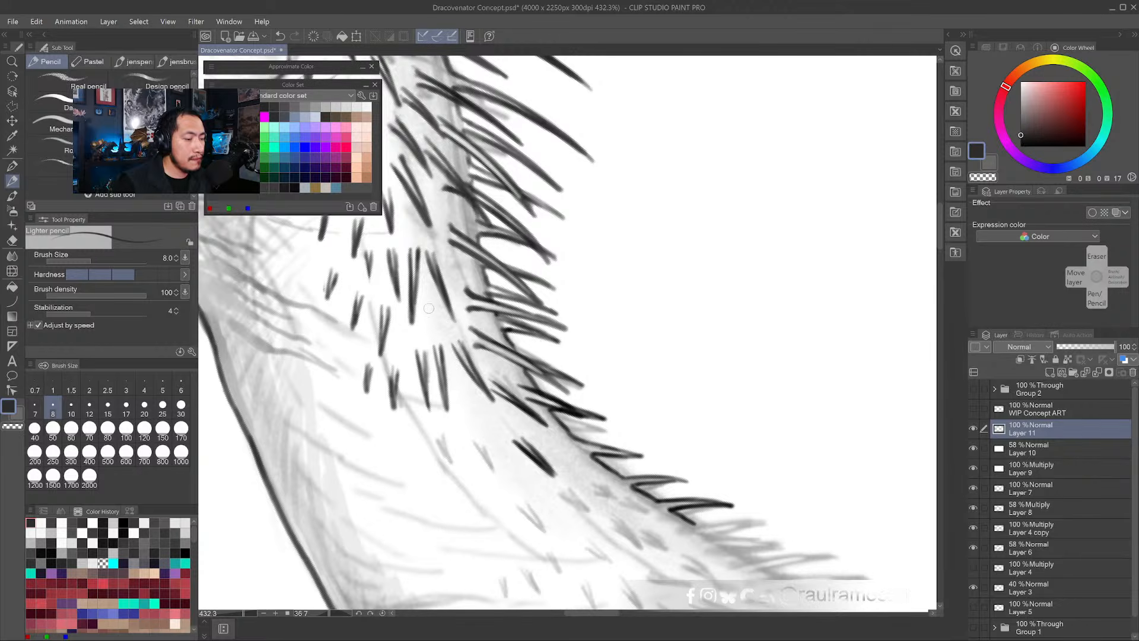
- Draw a slender dark quill in the gap between two quill rows just inside the rear neck contour
{"action": "left_click_drag", "start_coordinate": [427, 309], "coordinate": [455, 360]}
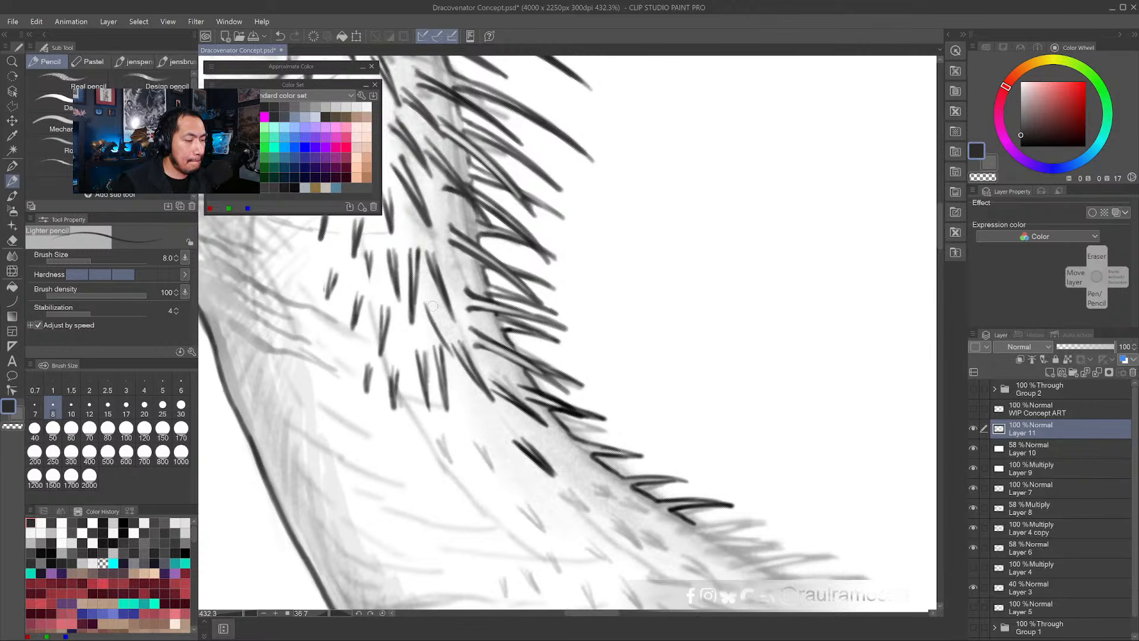
{"action": "left_click_drag", "start_coordinate": [428, 302], "coordinate": [454, 356]}
{"action": "left_click_drag", "start_coordinate": [436, 325], "coordinate": [460, 365]}
{"action": "left_click_drag", "start_coordinate": [428, 298], "coordinate": [450, 340]}
- Draw three more dark quills below the last row on the lower neck side
{"action": "left_click_drag", "start_coordinate": [535, 417], "coordinate": [514, 378]}
{"action": "mouse_move", "coordinate": [439, 361]}
{"action": "left_mouse_down"}
{"action": "mouse_move", "coordinate": [472, 409]}
{"action": "mouse_move", "coordinate": [455, 378]}
{"action": "left_mouse_up"}
{"action": "mouse_move", "coordinate": [414, 386]}
{"action": "left_mouse_down"}
{"action": "mouse_move", "coordinate": [435, 434]}
{"action": "mouse_move", "coordinate": [455, 413]}
{"action": "mouse_move", "coordinate": [456, 444]}
{"action": "left_mouse_up"}
{"action": "left_click_drag", "start_coordinate": [442, 397], "coordinate": [457, 442]}
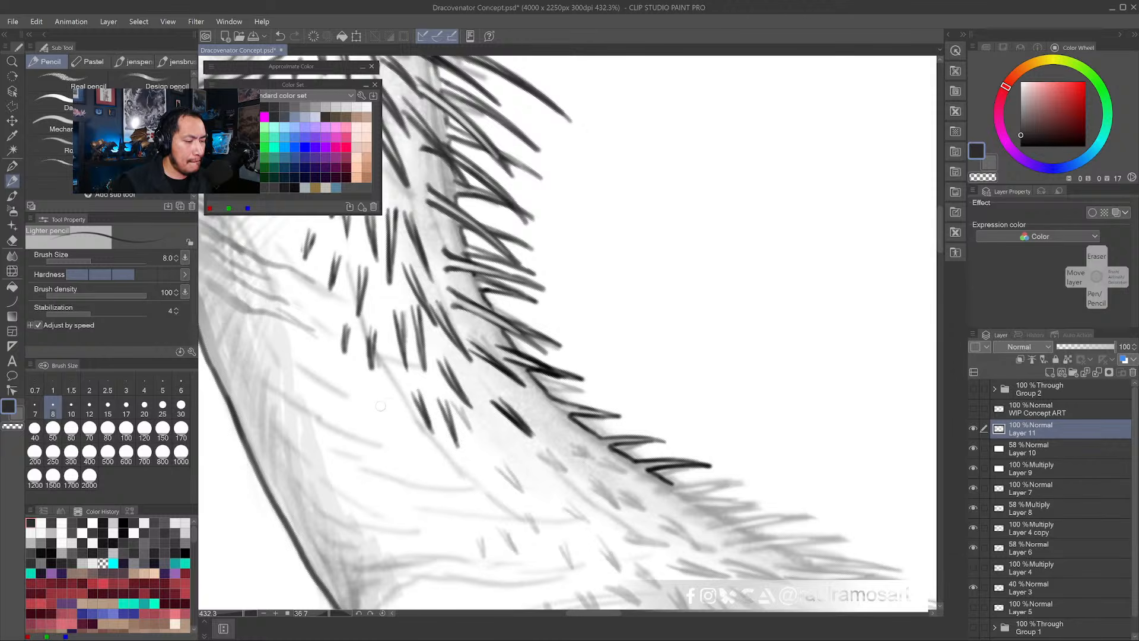
{"action": "mouse_move", "coordinate": [383, 385]}
{"action": "left_mouse_down"}
{"action": "mouse_move", "coordinate": [394, 434]}
{"action": "mouse_move", "coordinate": [394, 409]}
{"action": "mouse_move", "coordinate": [341, 419]}
{"action": "left_mouse_up"}
- Rotate the canvas to 4 degrees and sample light and dark tones from the spines and quills at the neck base
{"action": "left_click_drag", "start_coordinate": [367, 512], "coordinate": [553, 357]}
{"action": "key", "text": "shift+space"}
{"action": "left_click", "coordinate": [12, 181]}
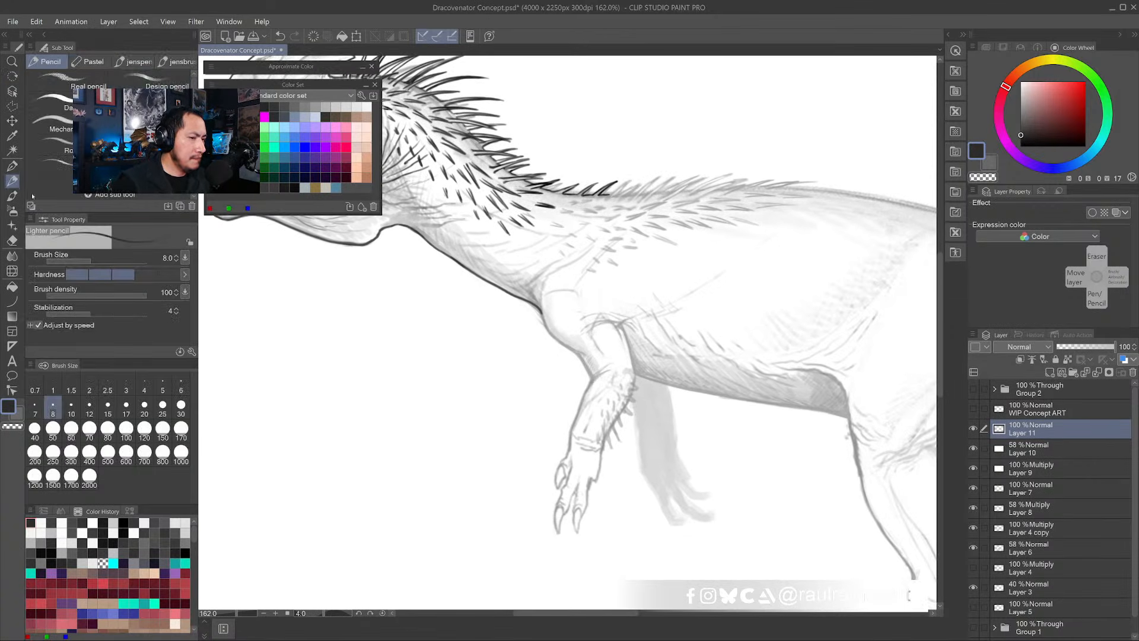
{"action": "left_click_drag", "start_coordinate": [547, 223], "coordinate": [562, 226]}
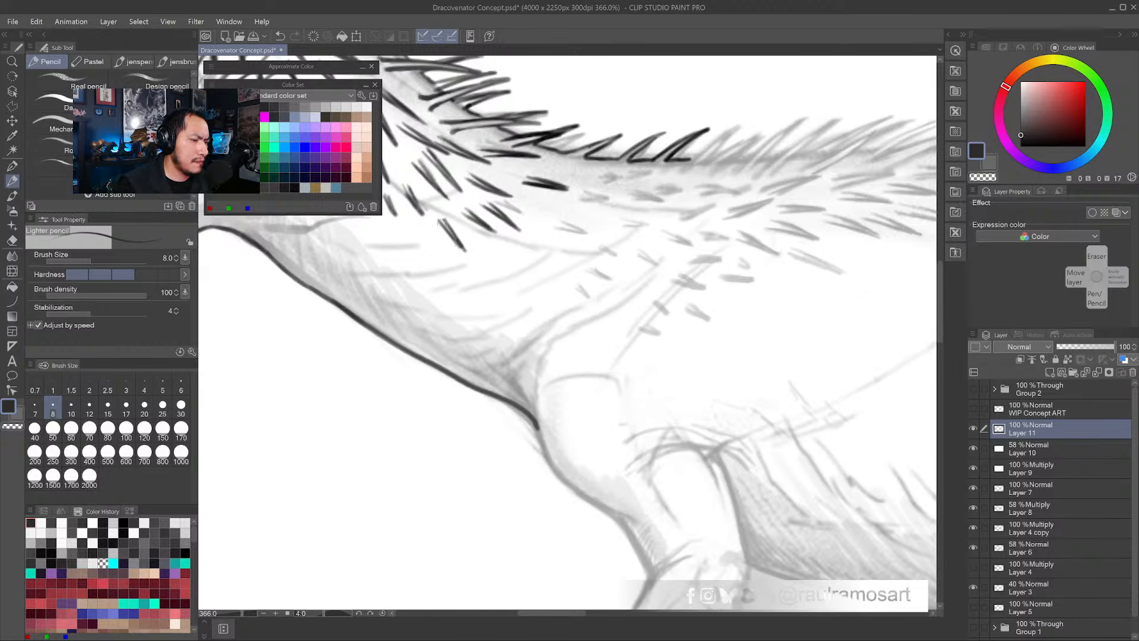
{"action": "key", "text": "x"}
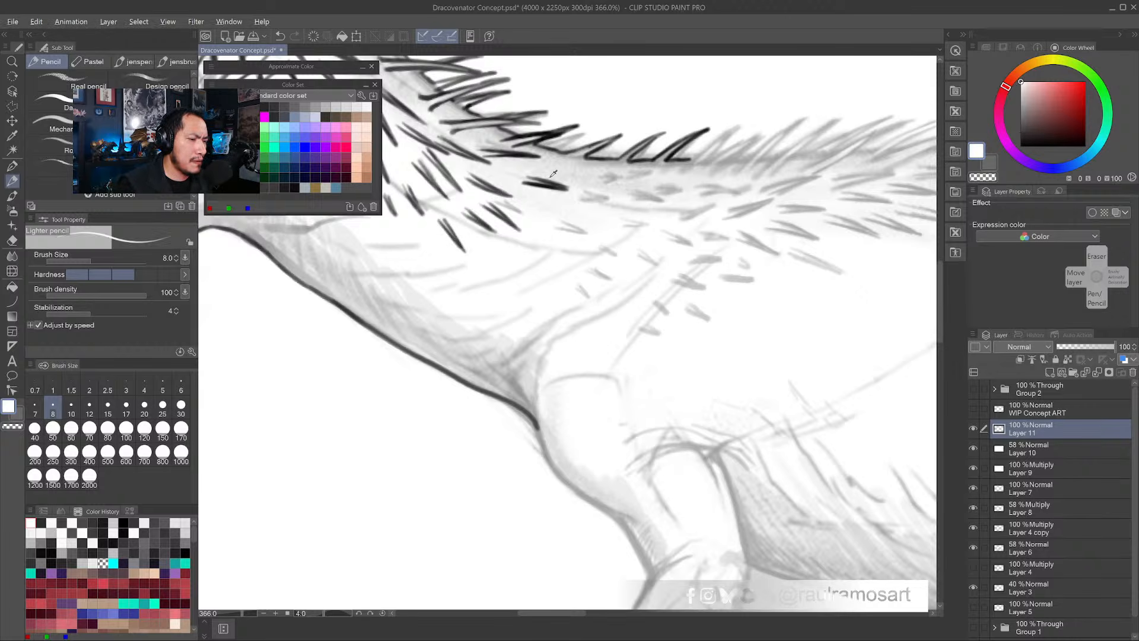
{"action": "left_click", "coordinate": [553, 185], "text": "alt"}
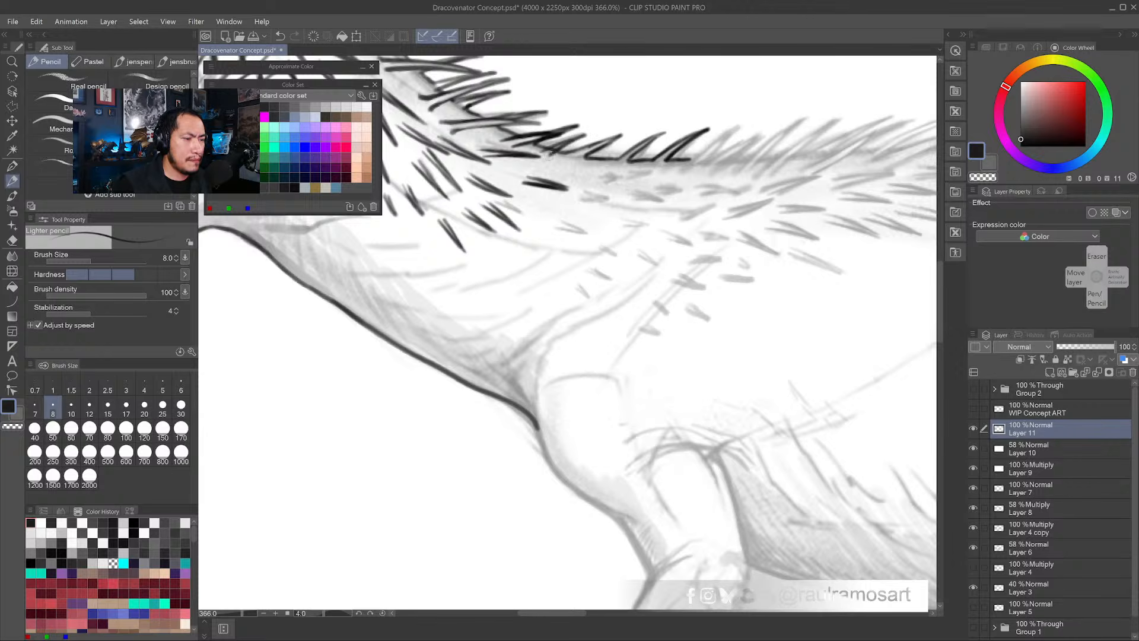
{"action": "left_click", "coordinate": [547, 154], "text": "alt"}
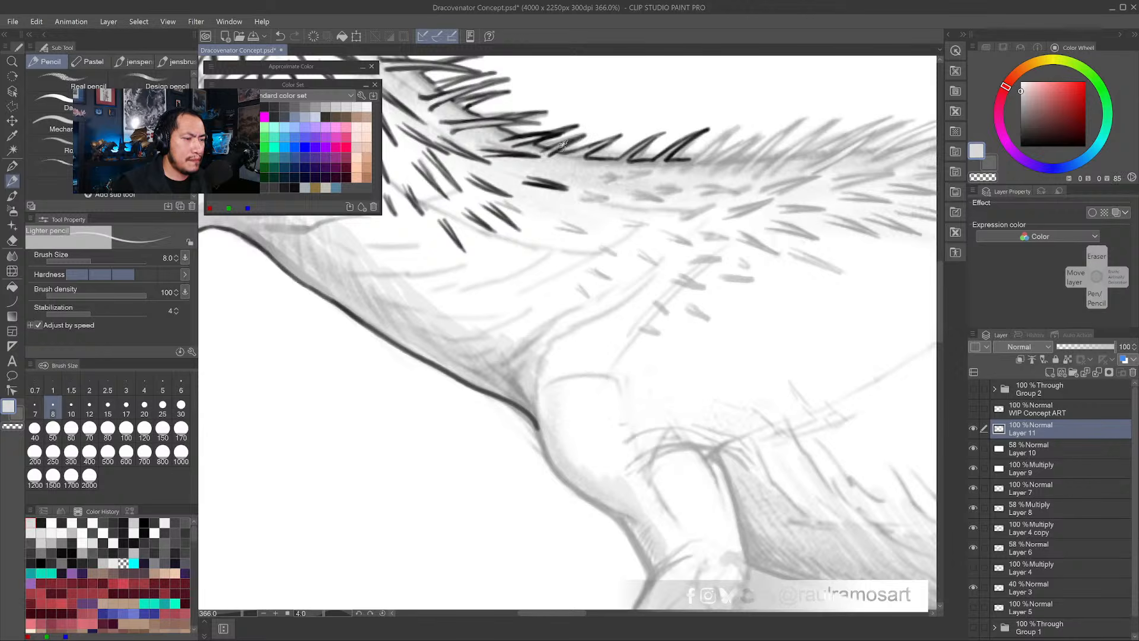
{"action": "left_click", "coordinate": [562, 145], "text": "alt"}
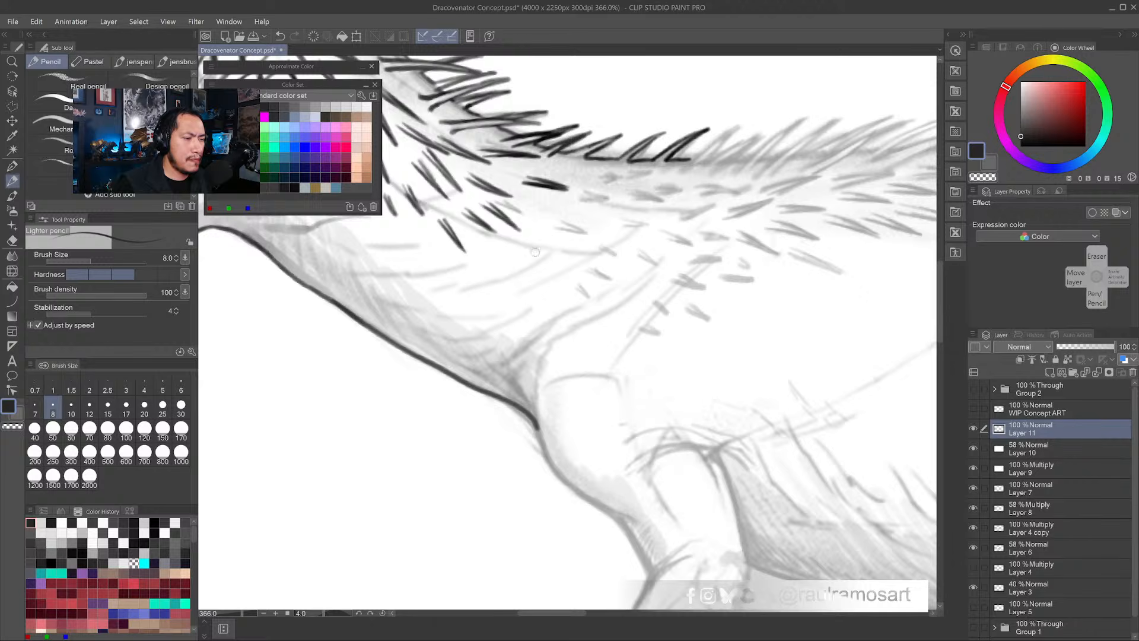
- Rotate the canvas to -50.3 degrees and draw a black quill just inside the spine contour at the neck base
{"action": "key", "text": "r"}
{"action": "left_click_drag", "start_coordinate": [580, 395], "coordinate": [640, 392]}
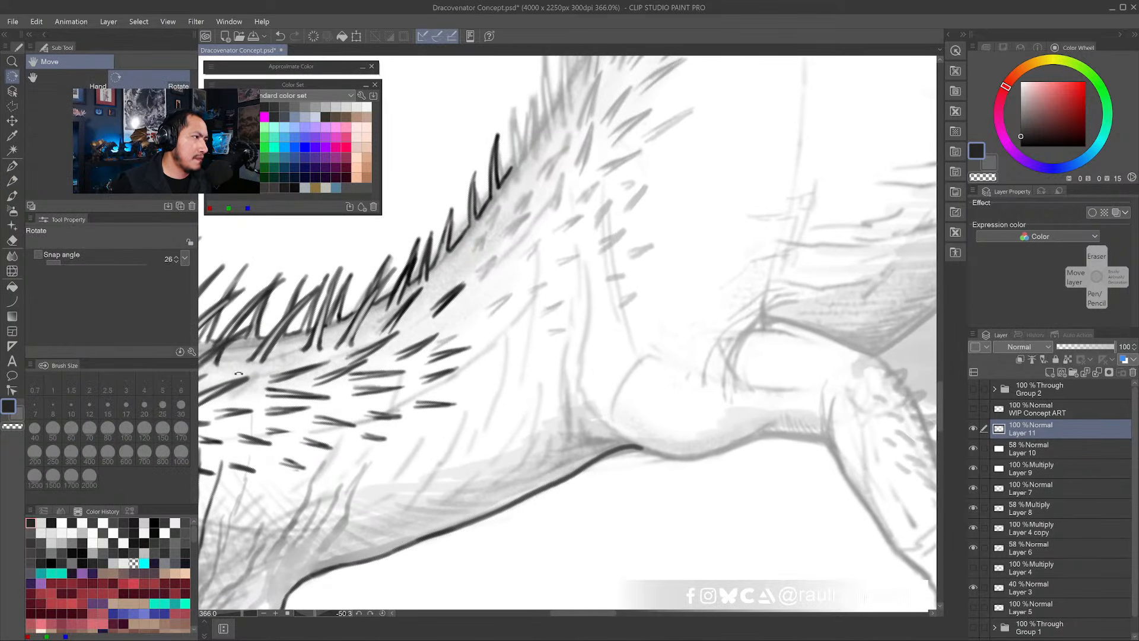
{"action": "key", "text": "p"}
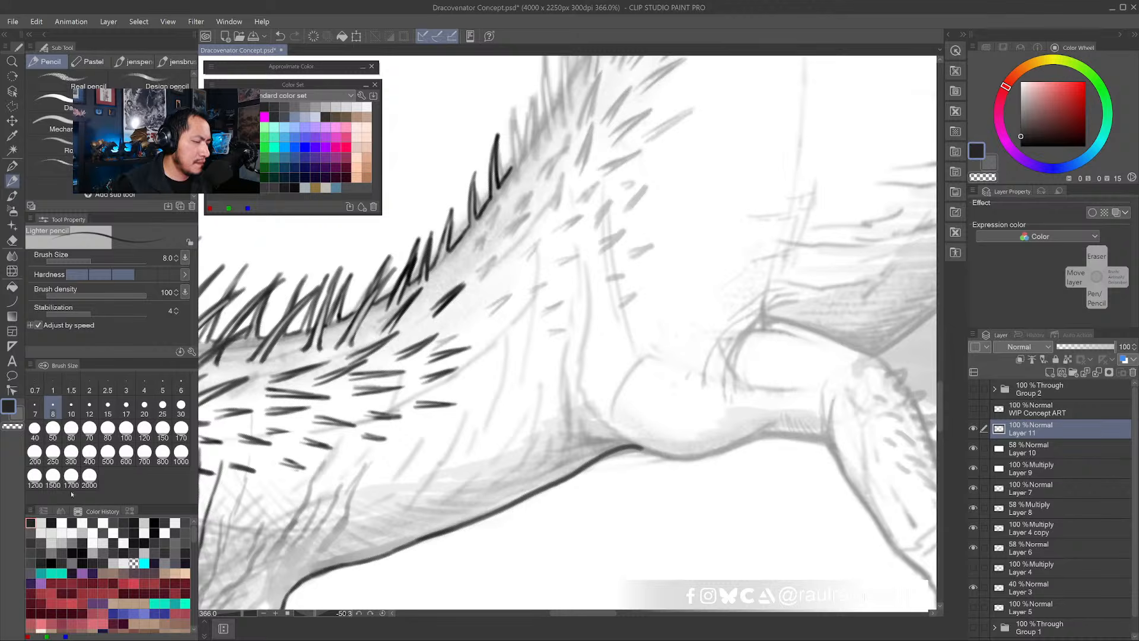
{"action": "left_click", "coordinate": [214, 107]}
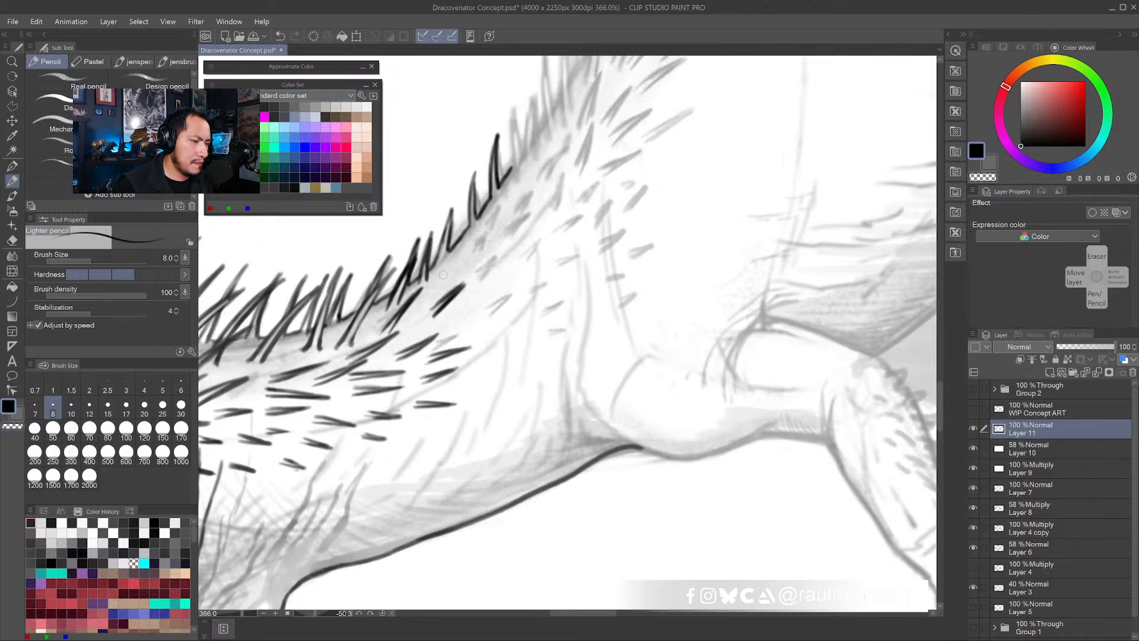
{"action": "left_click_drag", "start_coordinate": [446, 269], "coordinate": [465, 243]}
{"action": "left_click_drag", "start_coordinate": [456, 255], "coordinate": [483, 222]}
{"action": "left_click_drag", "start_coordinate": [462, 258], "coordinate": [482, 227]}
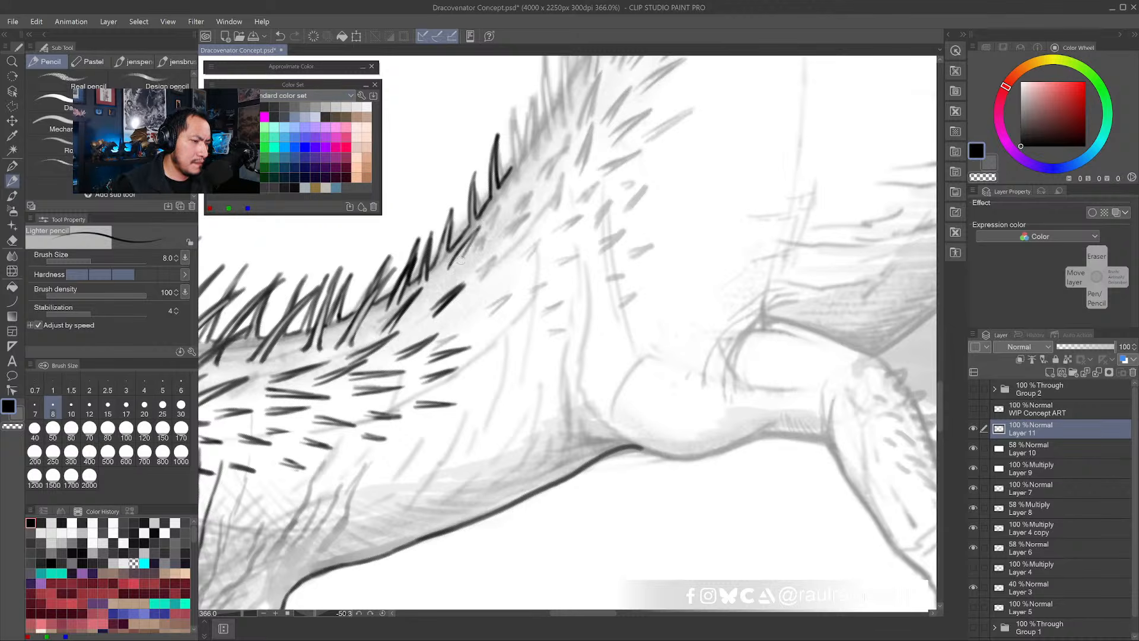
{"action": "left_click_drag", "start_coordinate": [446, 271], "coordinate": [480, 232]}
{"action": "left_click_drag", "start_coordinate": [471, 236], "coordinate": [484, 222]}
- Trace the sketched quills from the neck base toward the shoulder as staggered black quills below the spine contour
{"action": "mouse_move", "coordinate": [460, 314]}
{"action": "left_mouse_down"}
{"action": "mouse_move", "coordinate": [490, 296]}
{"action": "mouse_move", "coordinate": [506, 248]}
{"action": "left_mouse_up"}
{"action": "mouse_move", "coordinate": [475, 283]}
{"action": "left_mouse_down"}
{"action": "mouse_move", "coordinate": [499, 255]}
{"action": "mouse_move", "coordinate": [510, 193]}
{"action": "left_mouse_up"}
{"action": "left_click_drag", "start_coordinate": [486, 235], "coordinate": [539, 173]}
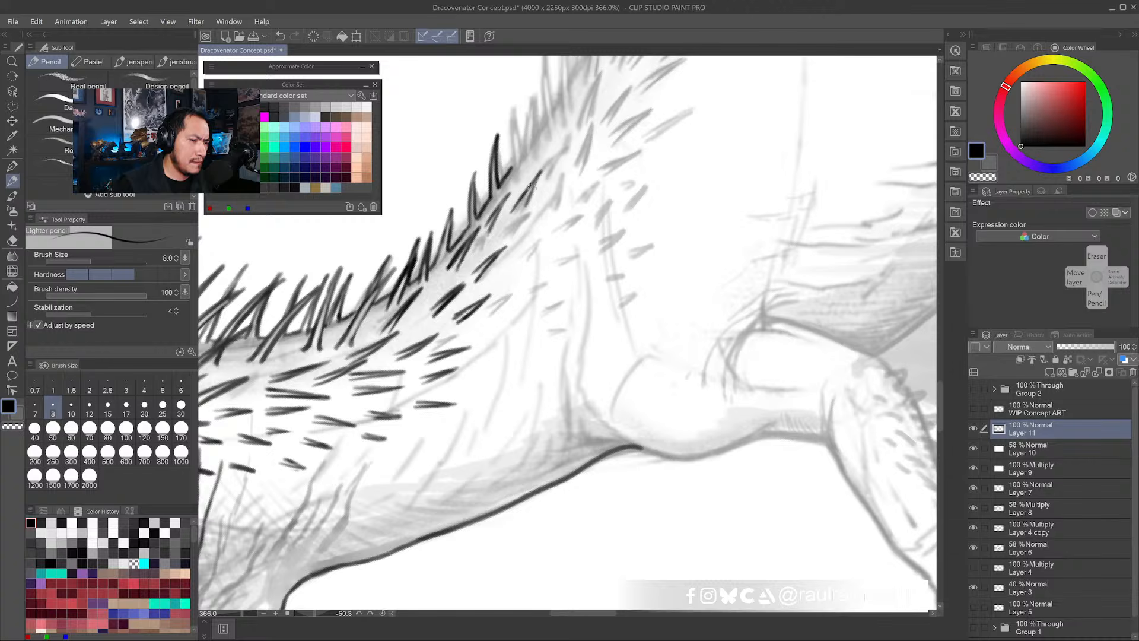
{"action": "left_click_drag", "start_coordinate": [519, 213], "coordinate": [541, 172]}
{"action": "mouse_move", "coordinate": [500, 238]}
{"action": "left_mouse_down"}
{"action": "mouse_move", "coordinate": [534, 211]}
{"action": "mouse_move", "coordinate": [527, 217]}
{"action": "left_mouse_up"}
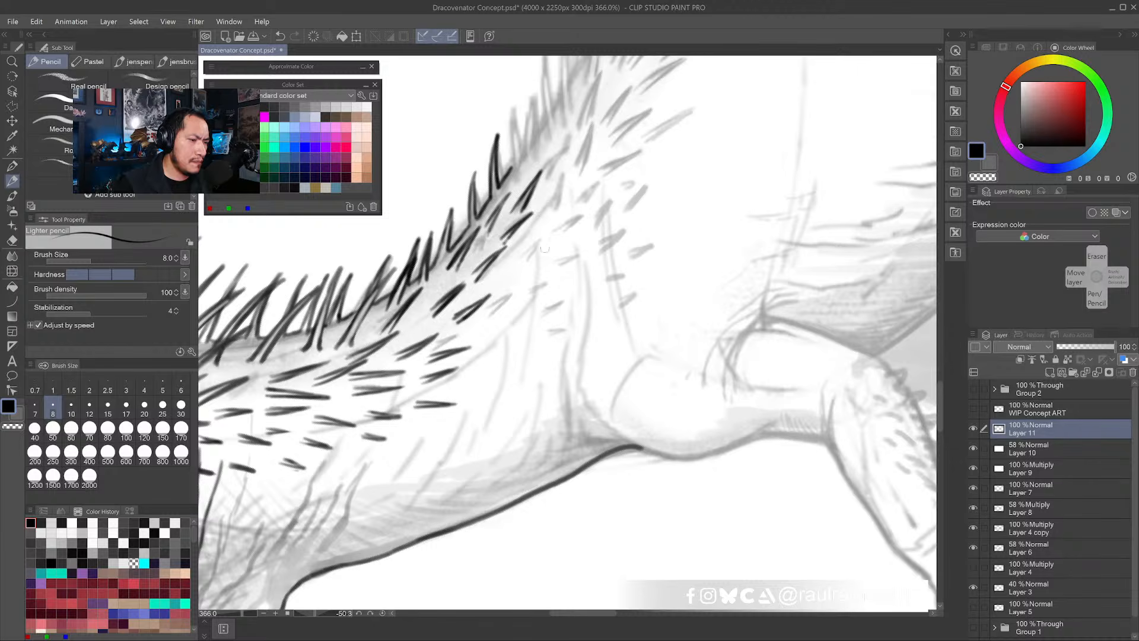
{"action": "left_click_drag", "start_coordinate": [508, 263], "coordinate": [547, 230]}
- Set the drawing color to white and check the head and neck at 46.3 and -38.4 degrees rotation
{"action": "mouse_move", "coordinate": [488, 286]}
{"action": "left_mouse_down"}
{"action": "mouse_move", "coordinate": [528, 264]}
{"action": "mouse_move", "coordinate": [463, 273]}
{"action": "left_mouse_up"}
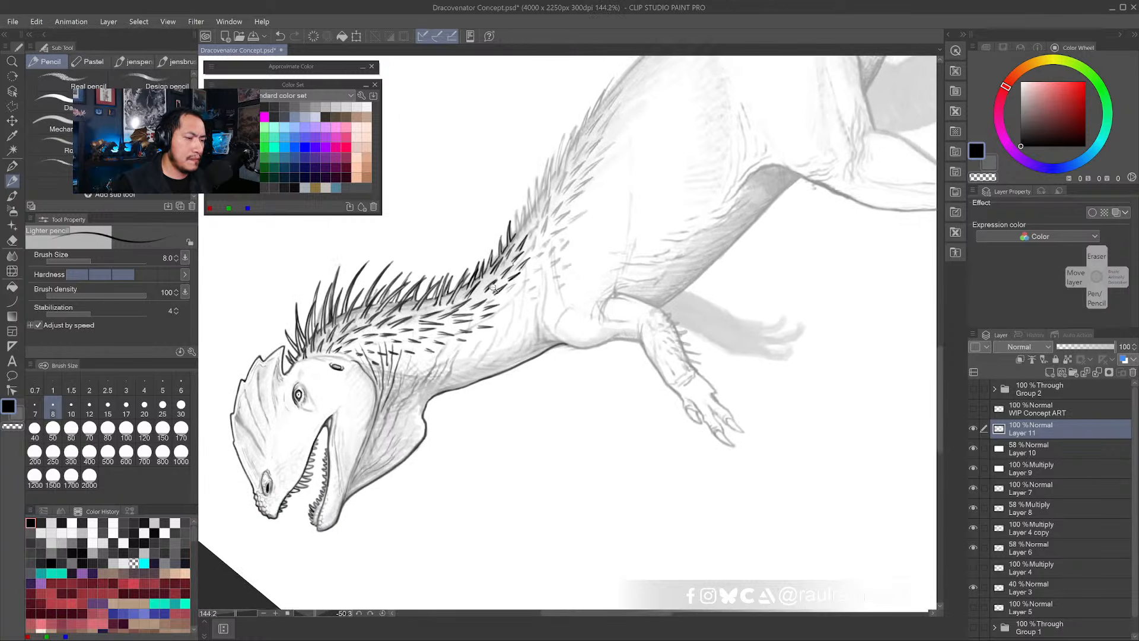
{"action": "mouse_move", "coordinate": [580, 413]}
{"action": "left_mouse_down"}
{"action": "mouse_move", "coordinate": [531, 378]}
{"action": "mouse_move", "coordinate": [585, 387]}
{"action": "mouse_move", "coordinate": [681, 374]}
{"action": "mouse_move", "coordinate": [677, 385]}
{"action": "left_mouse_up"}
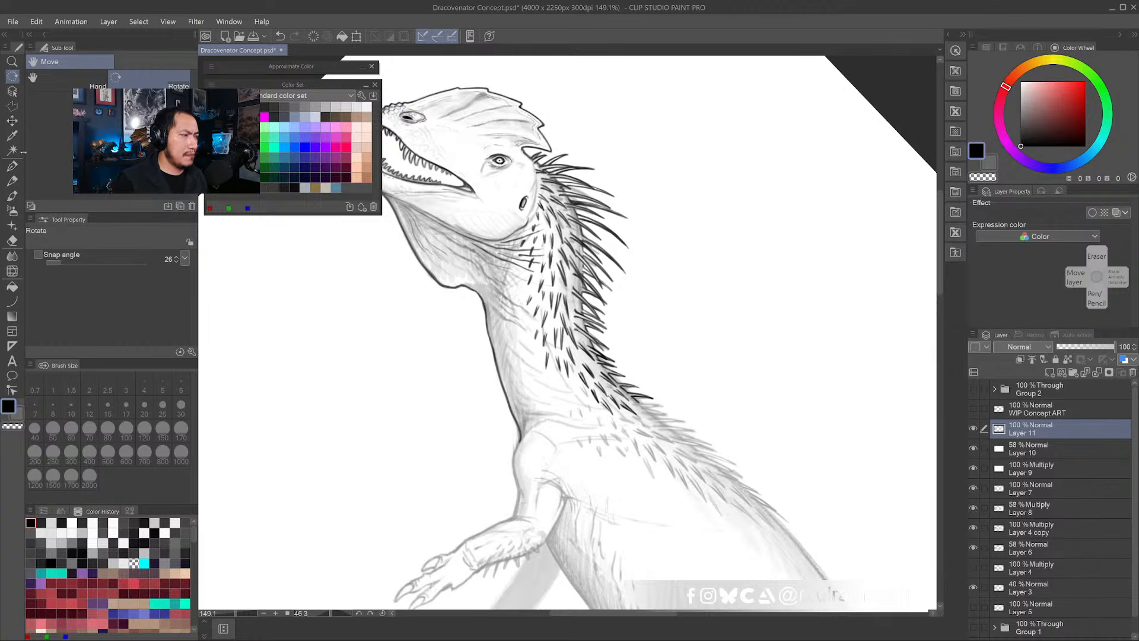
{"action": "key", "text": "p"}
{"action": "scroll", "coordinate": [517, 140], "scroll_direction": "up", "scroll_amount": 5}
{"action": "key", "text": "x"}
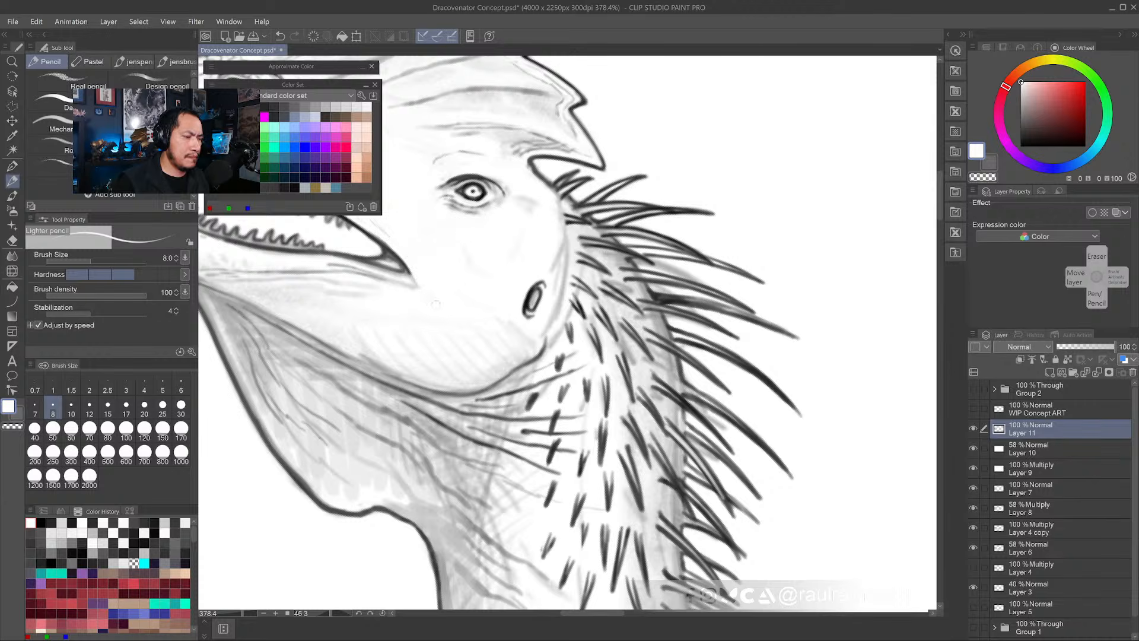
{"action": "mouse_move", "coordinate": [436, 305]}
{"action": "left_mouse_down"}
{"action": "mouse_move", "coordinate": [409, 308]}
{"action": "mouse_move", "coordinate": [421, 334]}
{"action": "mouse_move", "coordinate": [601, 475]}
{"action": "mouse_move", "coordinate": [581, 371]}
{"action": "mouse_move", "coordinate": [557, 381]}
{"action": "left_mouse_up"}
{"action": "key", "text": "shift+space"}
{"action": "scroll", "coordinate": [555, 383], "scroll_direction": "up", "scroll_amount": 4}
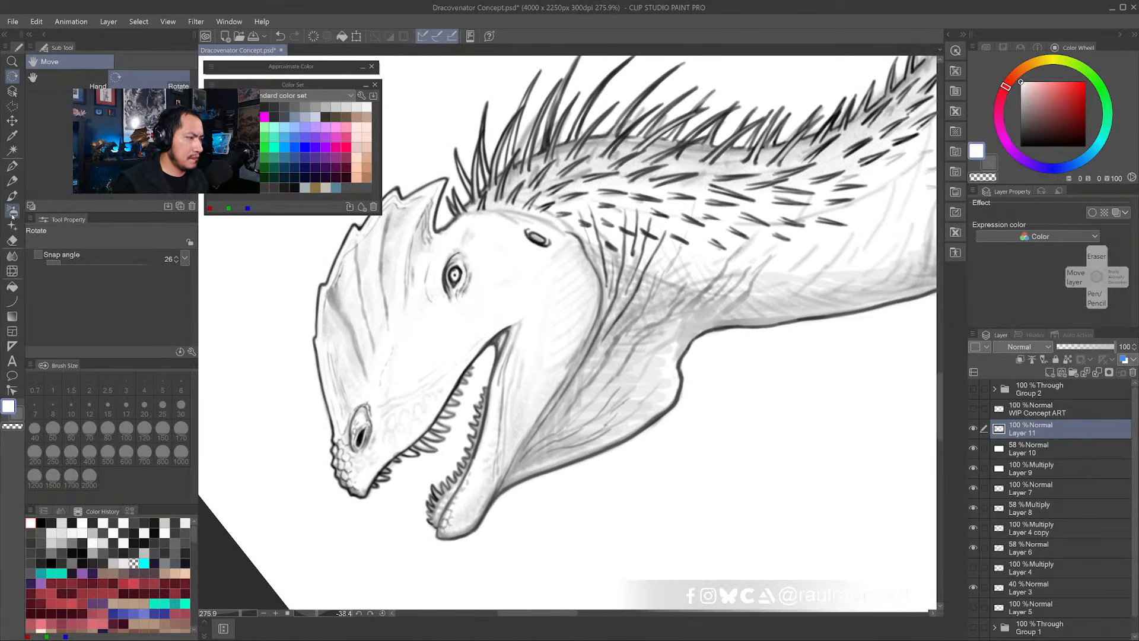
{"action": "left_click", "coordinate": [12, 180]}
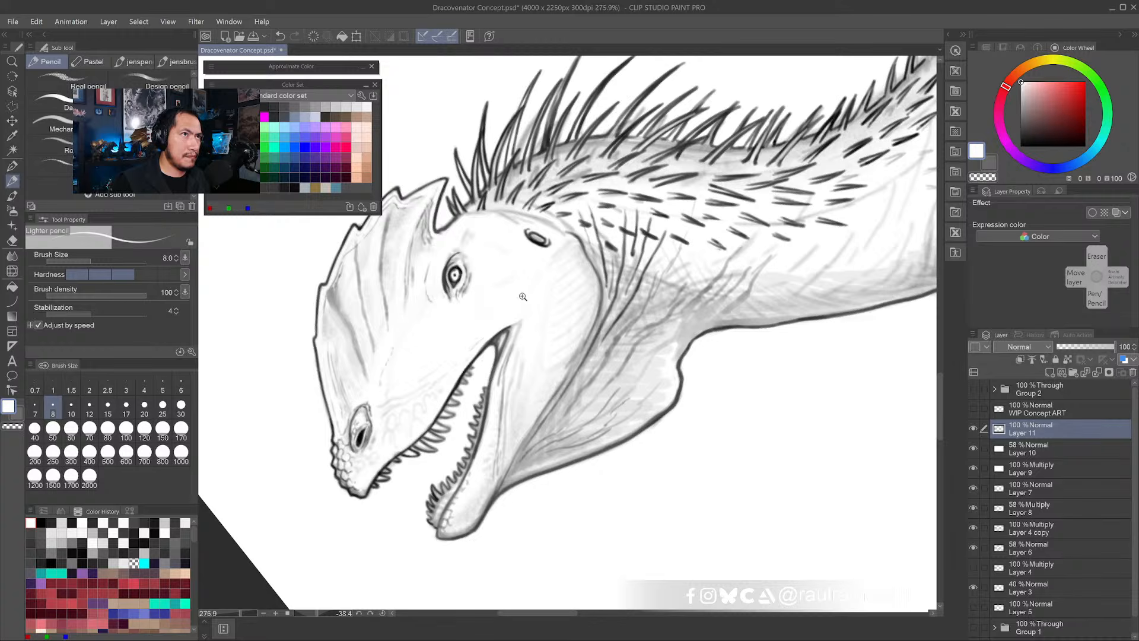
- Switch to the Hard airbrush, sample a dark gray, and draw fine wrinkles around the eye with the brush size raised to 40
{"action": "mouse_move", "coordinate": [523, 297]}
{"action": "left_mouse_down"}
{"action": "mouse_move", "coordinate": [543, 297]}
{"action": "mouse_move", "coordinate": [521, 297]}
{"action": "mouse_move", "coordinate": [507, 316]}
{"action": "mouse_move", "coordinate": [515, 306]}
{"action": "left_mouse_up"}
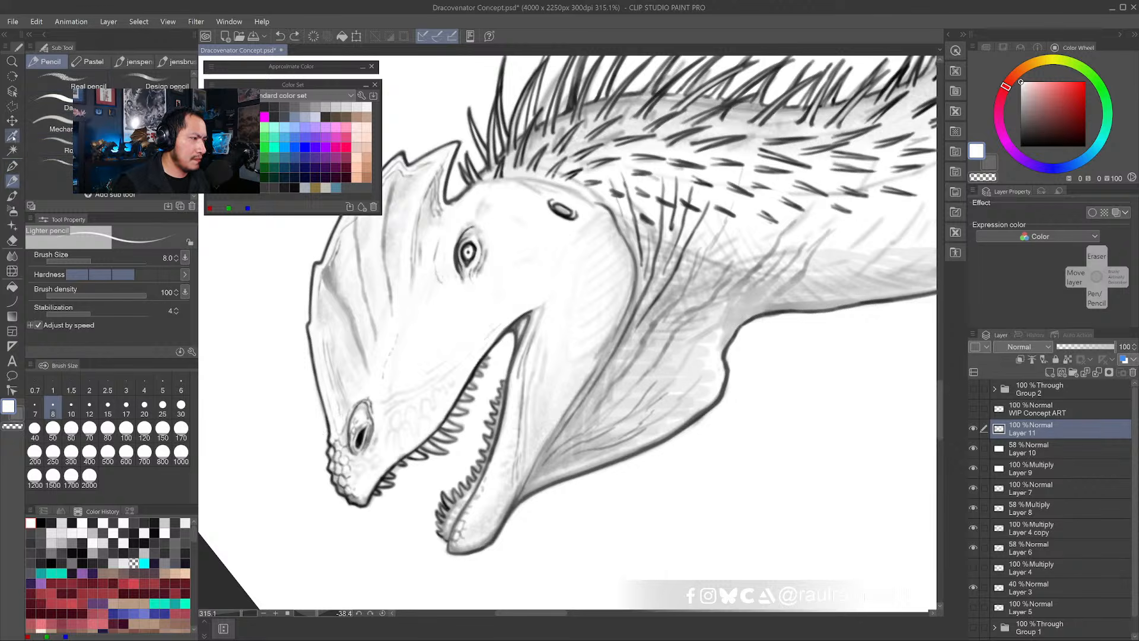
{"action": "left_click", "coordinate": [11, 196]}
{"action": "left_click", "coordinate": [12, 210]}
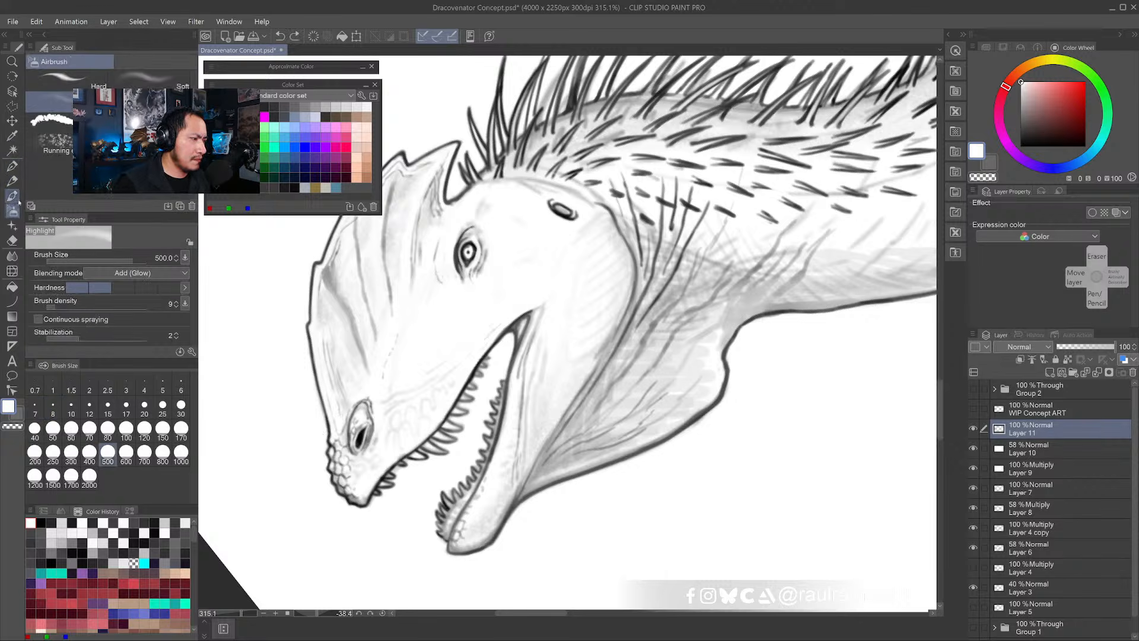
{"action": "left_click", "coordinate": [92, 83]}
{"action": "left_click", "coordinate": [504, 321], "text": "alt"}
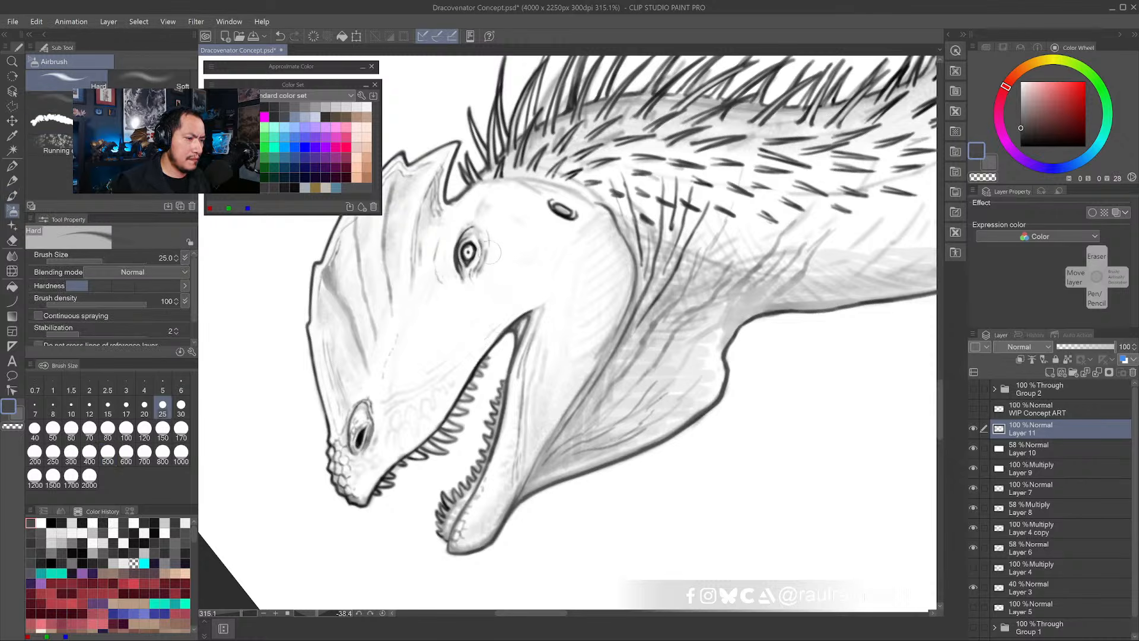
{"action": "key", "text": "bracketright"}
{"action": "key", "text": "bracketright"}
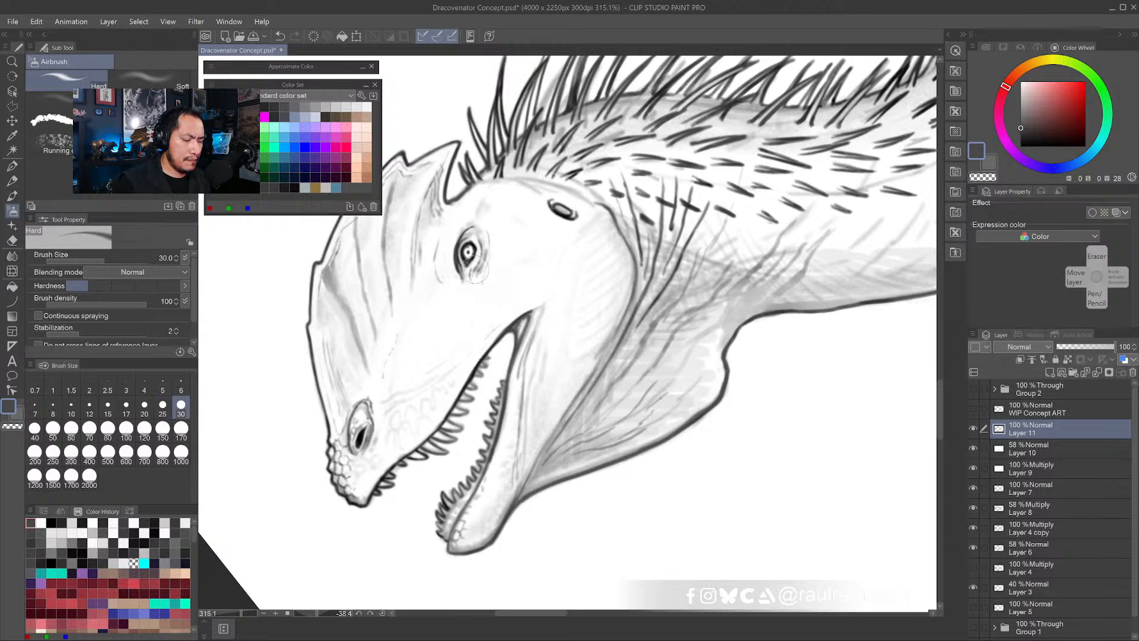
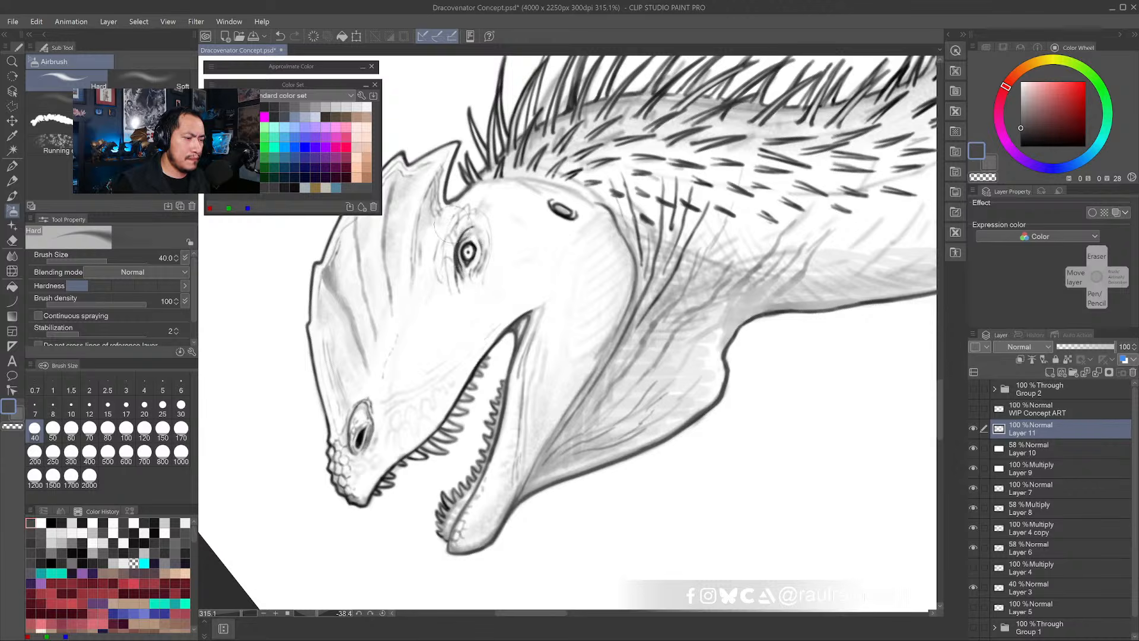
- Refine the wrinkles and small scales in front of the eye by alternating sampled white and dark gray strokes
{"action": "left_click", "coordinate": [444, 232], "text": "alt"}
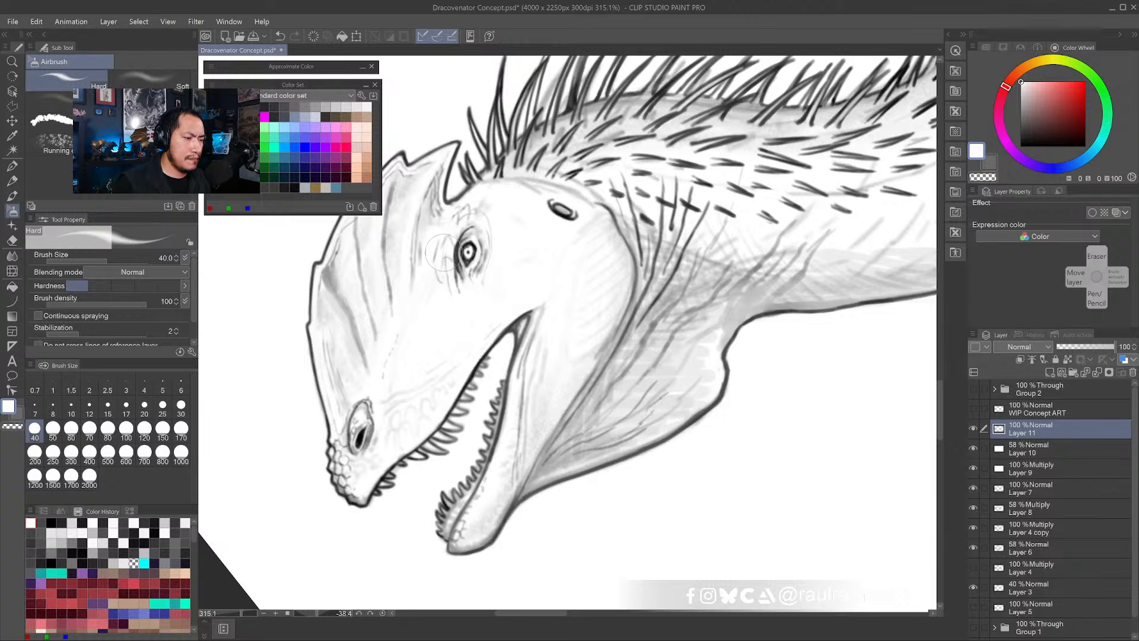
{"action": "left_click", "coordinate": [449, 261], "text": "alt"}
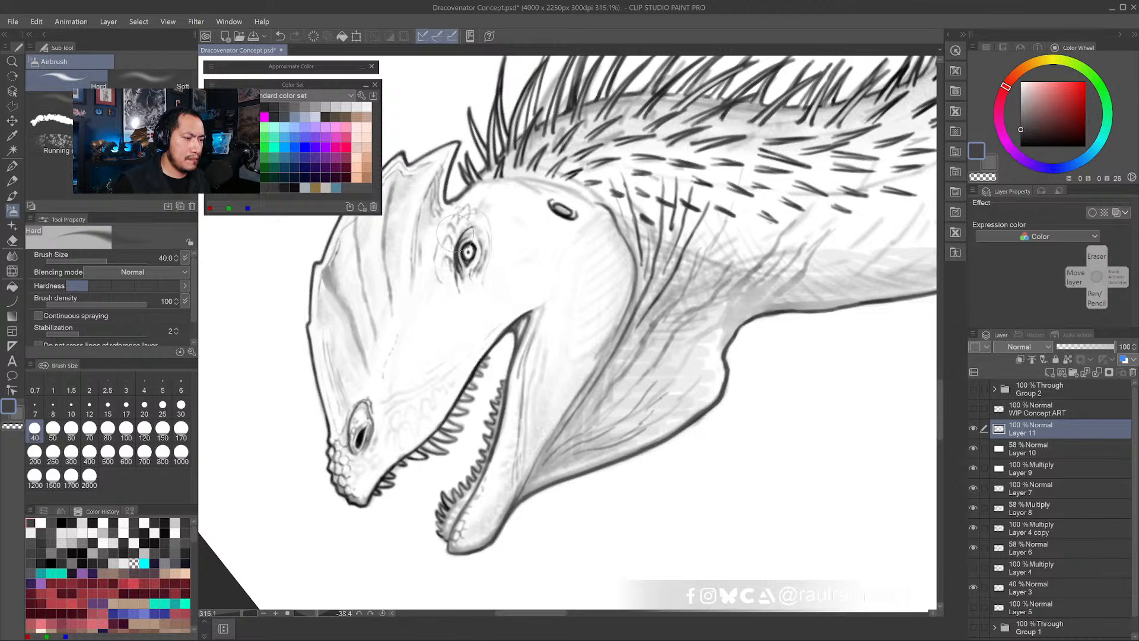
{"action": "left_click", "coordinate": [446, 244], "text": "alt"}
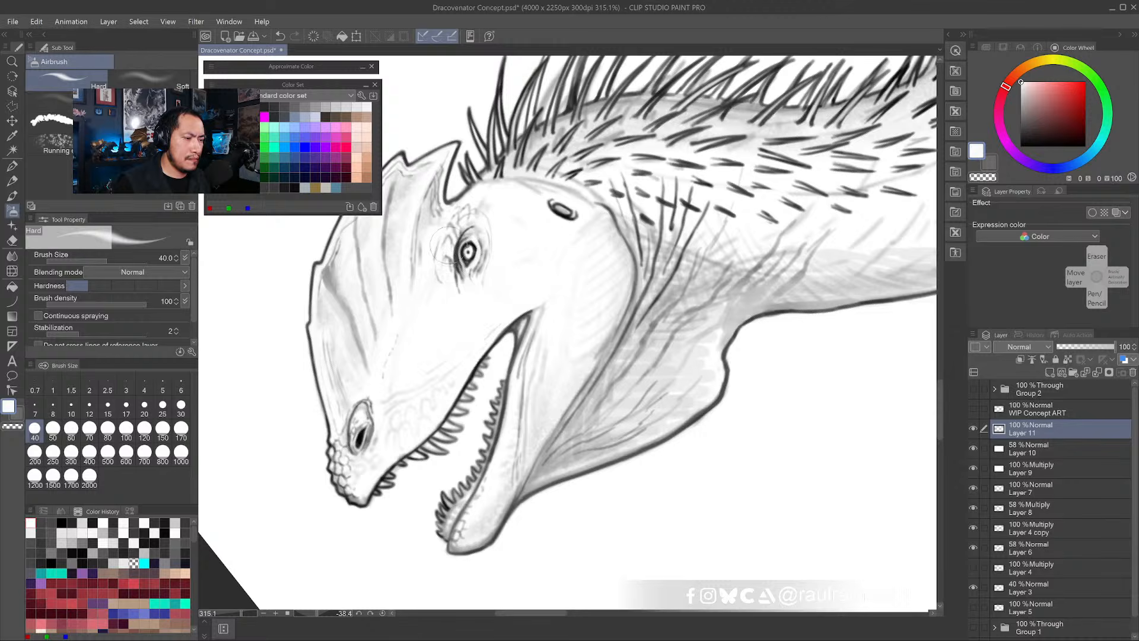
{"action": "left_click", "coordinate": [457, 251], "text": "alt"}
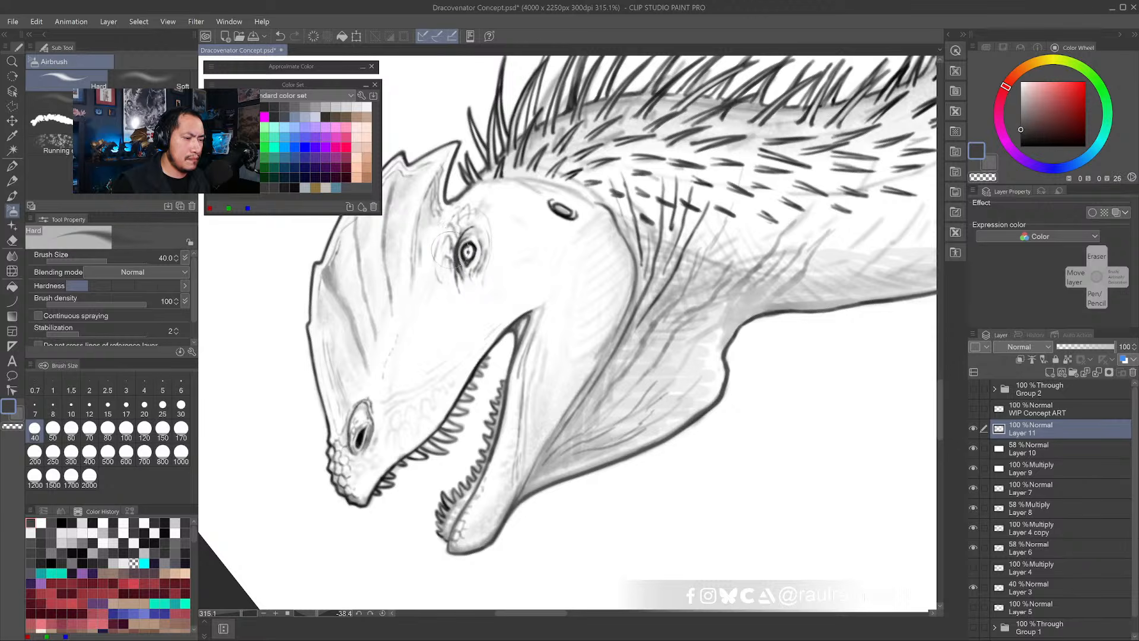
{"action": "key", "text": "alt"}
{"action": "left_click", "coordinate": [456, 267], "text": "alt"}
{"action": "left_click_drag", "start_coordinate": [456, 279], "coordinate": [461, 296]}
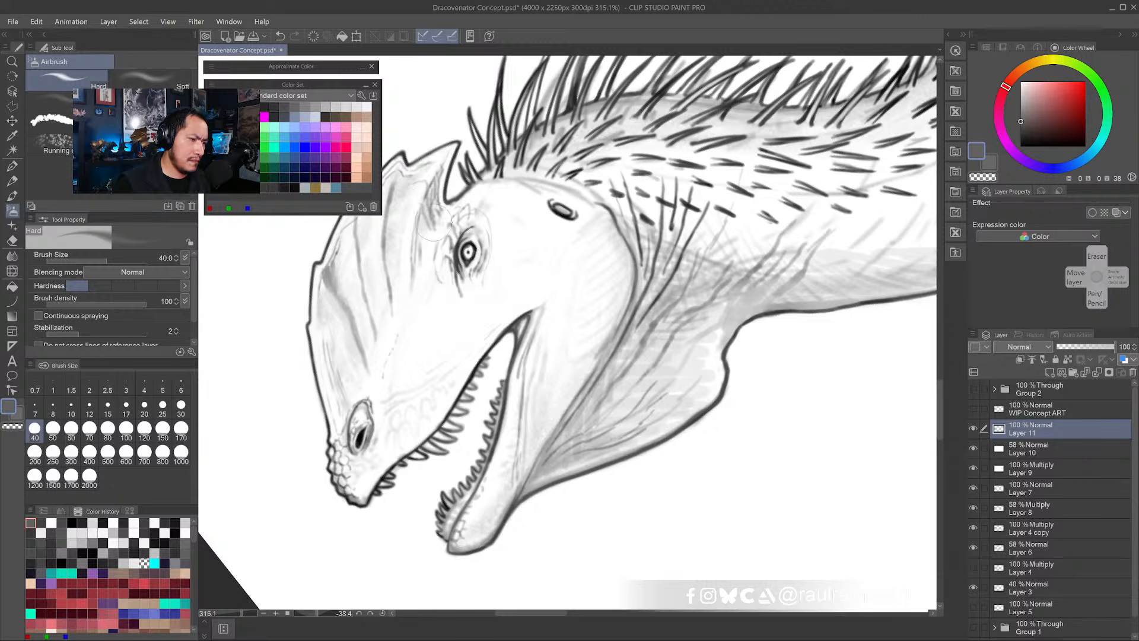
- Touch up the notched front contour of the head crest with sampled white and near-black tones
{"action": "mouse_move", "coordinate": [429, 253]}
{"action": "left_mouse_down"}
{"action": "mouse_move", "coordinate": [466, 217]}
{"action": "mouse_move", "coordinate": [496, 220]}
{"action": "left_mouse_up"}
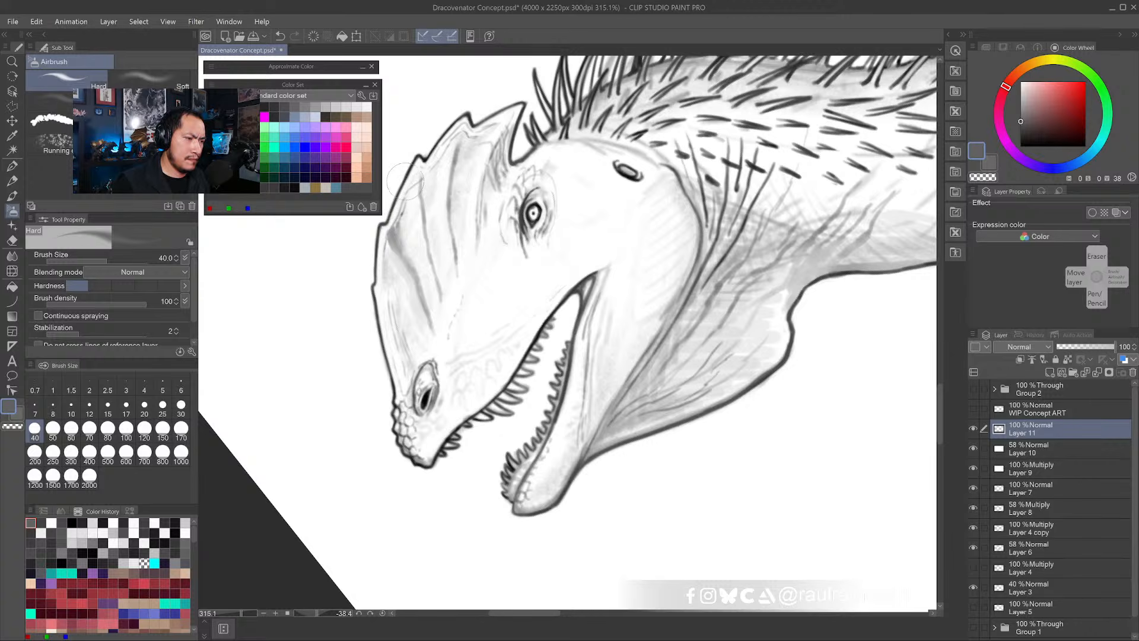
{"action": "left_click", "coordinate": [407, 181], "text": "alt"}
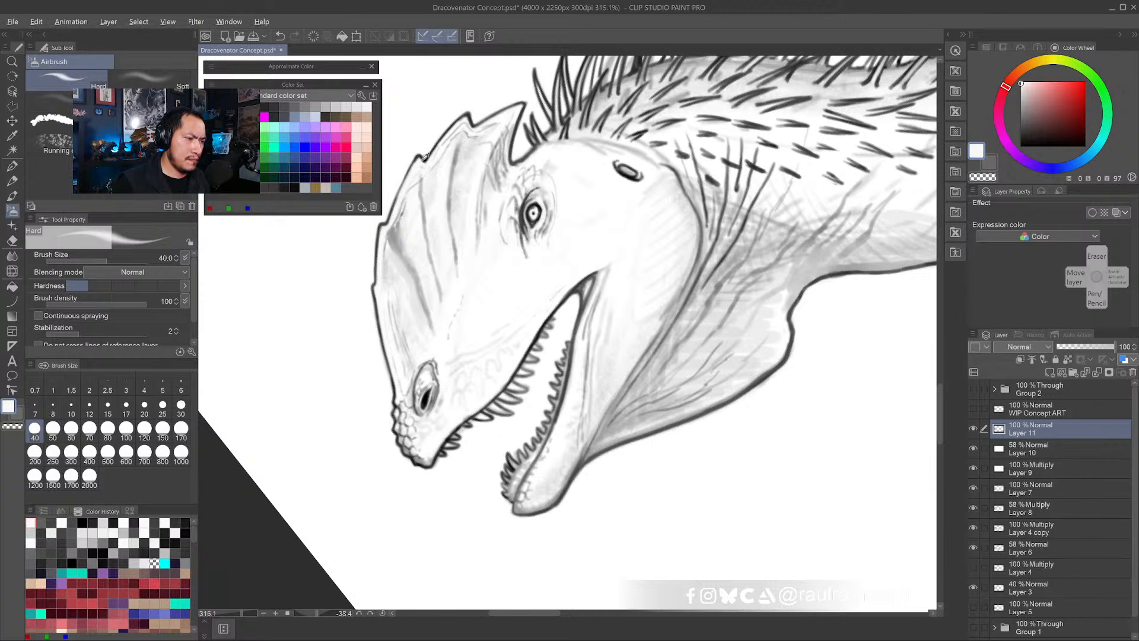
{"action": "left_click", "coordinate": [423, 158], "text": "alt"}
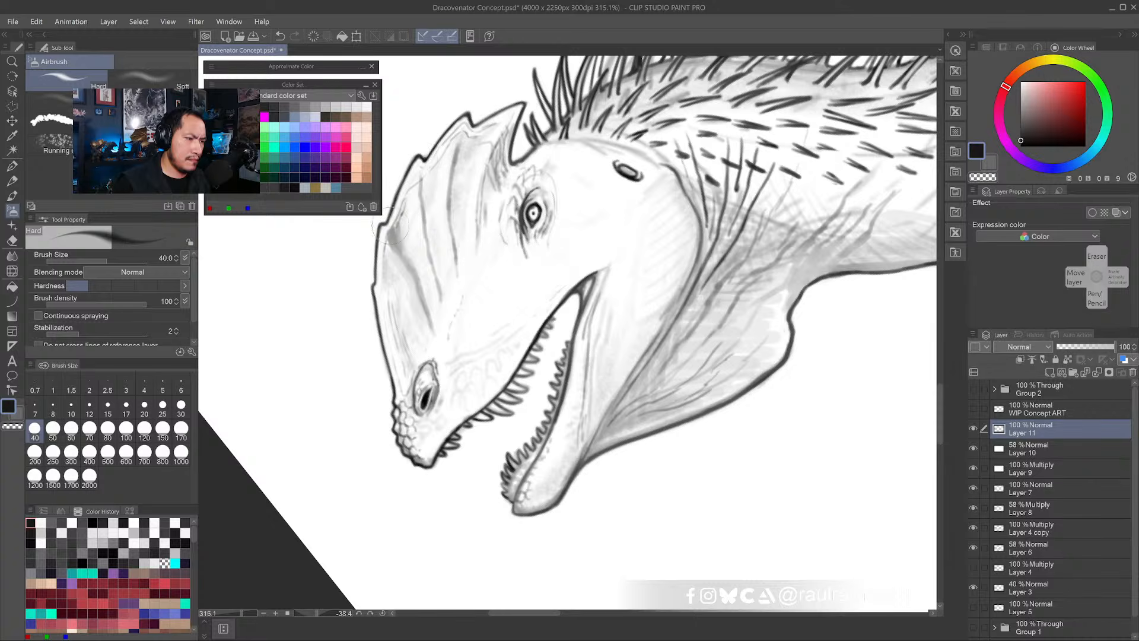
{"action": "left_click_drag", "start_coordinate": [554, 298], "coordinate": [525, 296]}
{"action": "left_click_drag", "start_coordinate": [417, 355], "coordinate": [420, 366]}
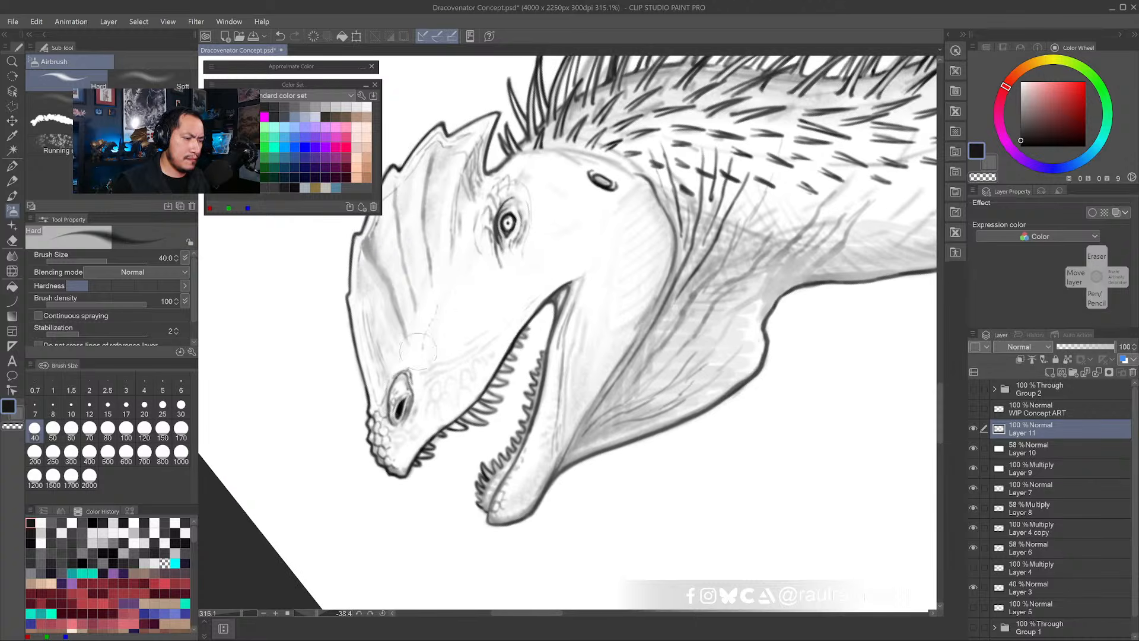
- Rotate the canvas back to 0 degrees and frame the head around the snout and jaws
{"action": "key", "text": "shift+space"}
{"action": "left_click_drag", "start_coordinate": [619, 337], "coordinate": [603, 371]}
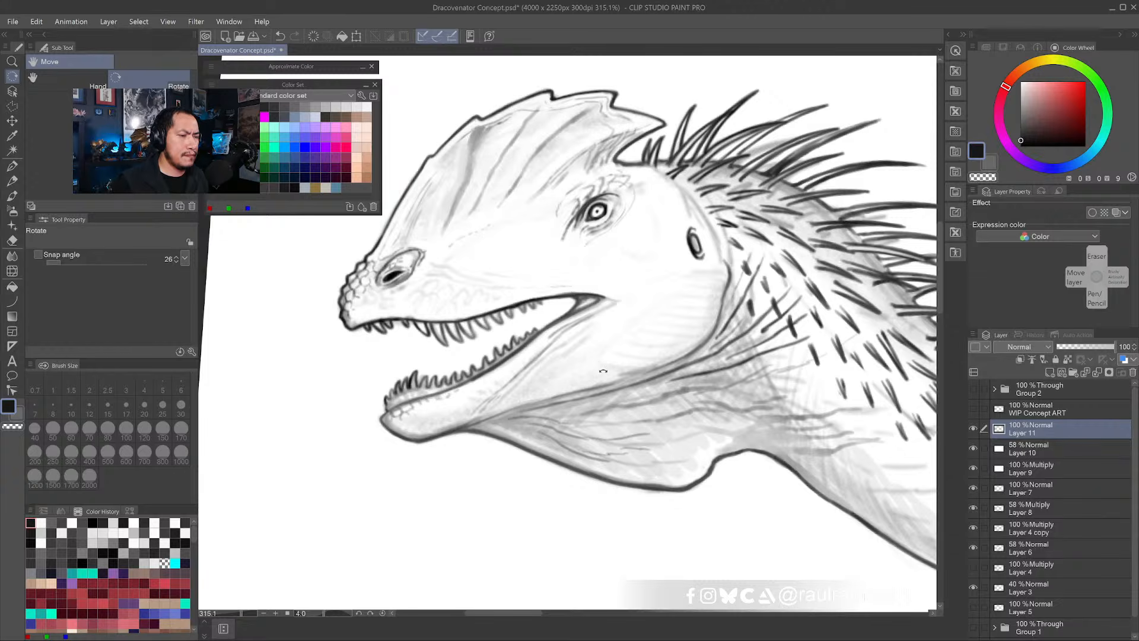
{"action": "scroll", "coordinate": [603, 372], "scroll_direction": "down", "scroll_amount": 2}
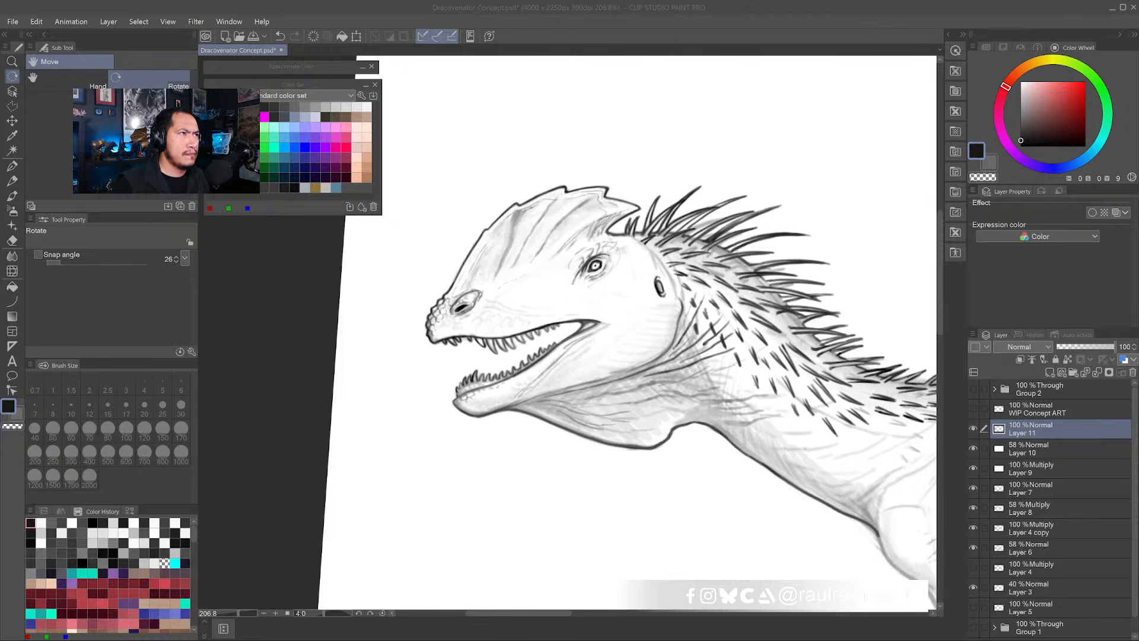
{"action": "left_click", "coordinate": [590, 298]}
{"action": "mouse_move", "coordinate": [594, 387]}
{"action": "left_mouse_down"}
{"action": "mouse_move", "coordinate": [609, 383]}
{"action": "mouse_move", "coordinate": [600, 386]}
{"action": "left_mouse_up"}
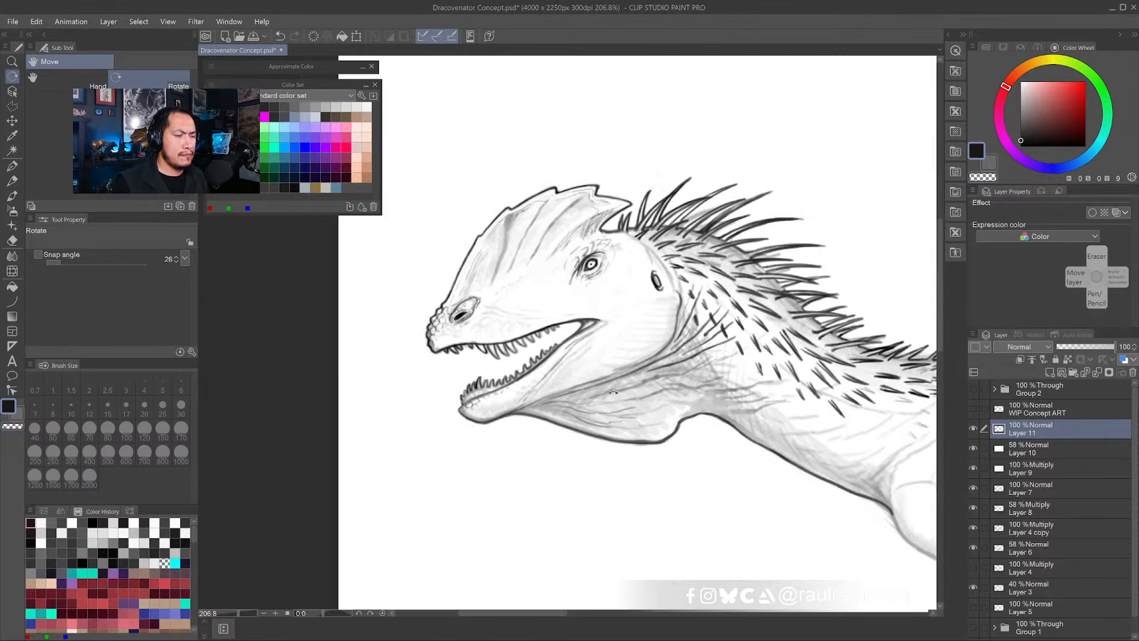
{"action": "scroll", "coordinate": [609, 356], "scroll_direction": "up", "scroll_amount": 4}
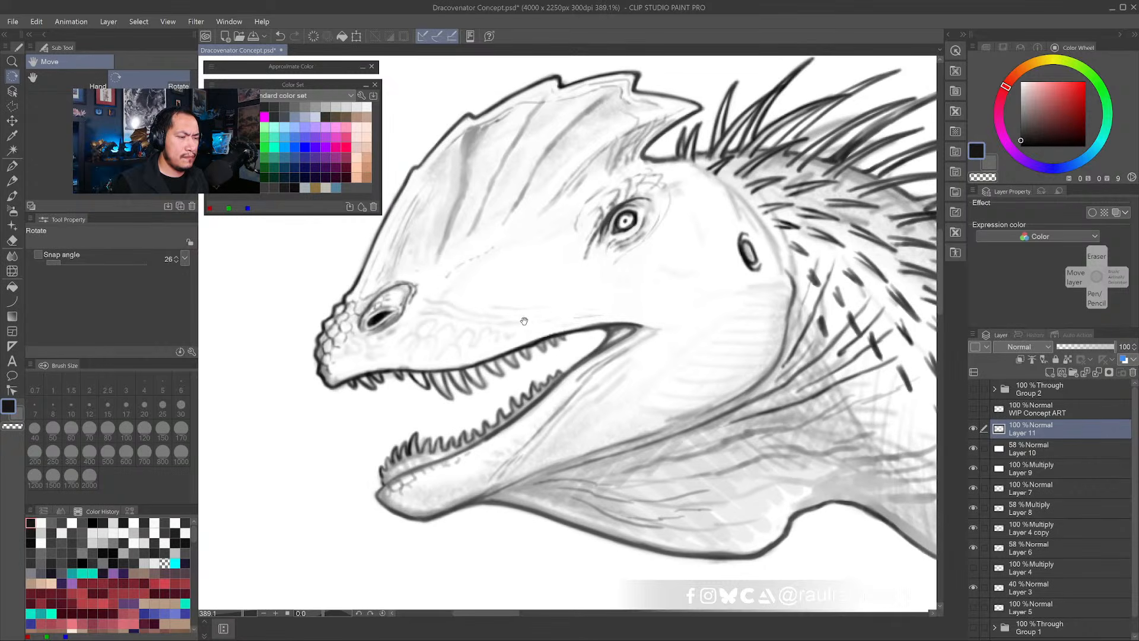
{"action": "left_click_drag", "start_coordinate": [524, 321], "coordinate": [501, 360]}
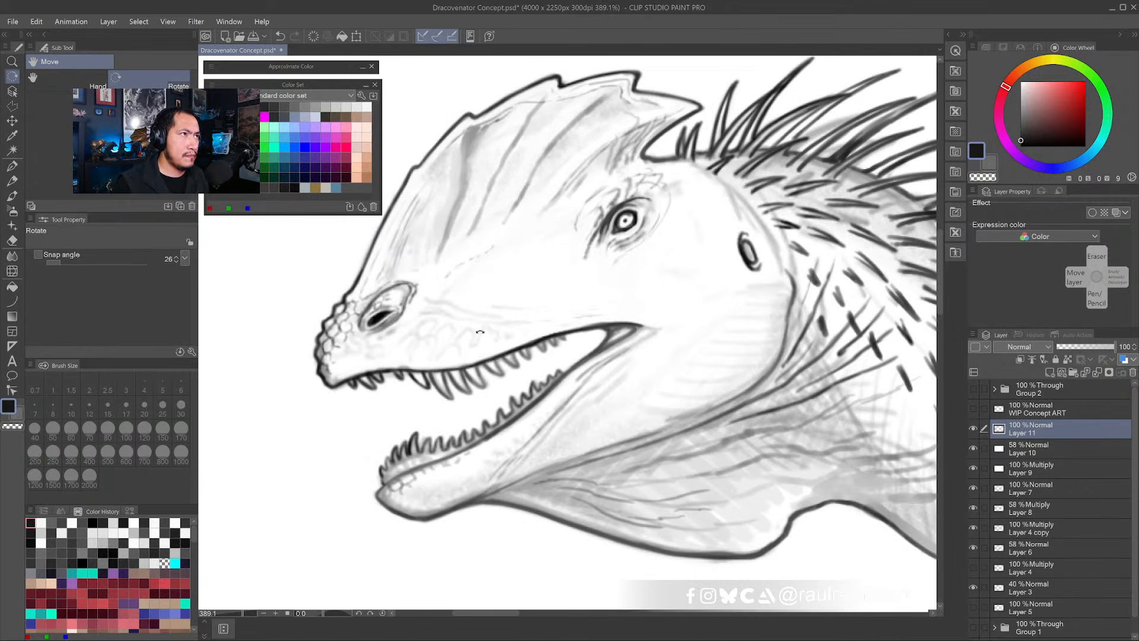
- Draw scales below the nostril with the Hard airbrush, undo the last stroke, and soften the area with sampled white
{"action": "key", "text": "b"}
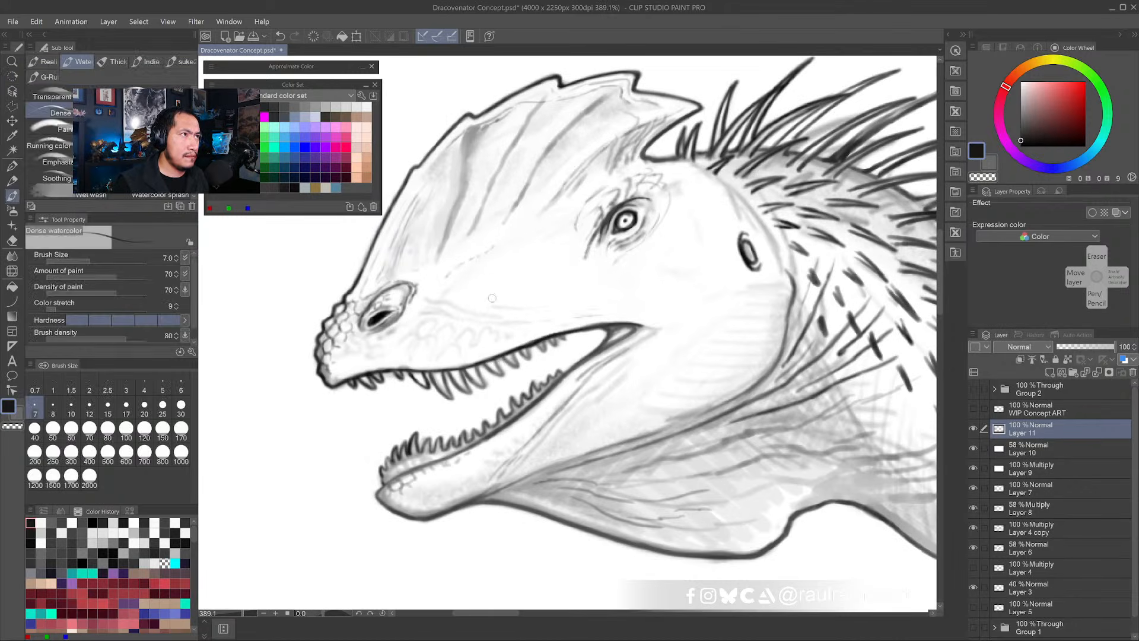
{"action": "left_click", "coordinate": [13, 212]}
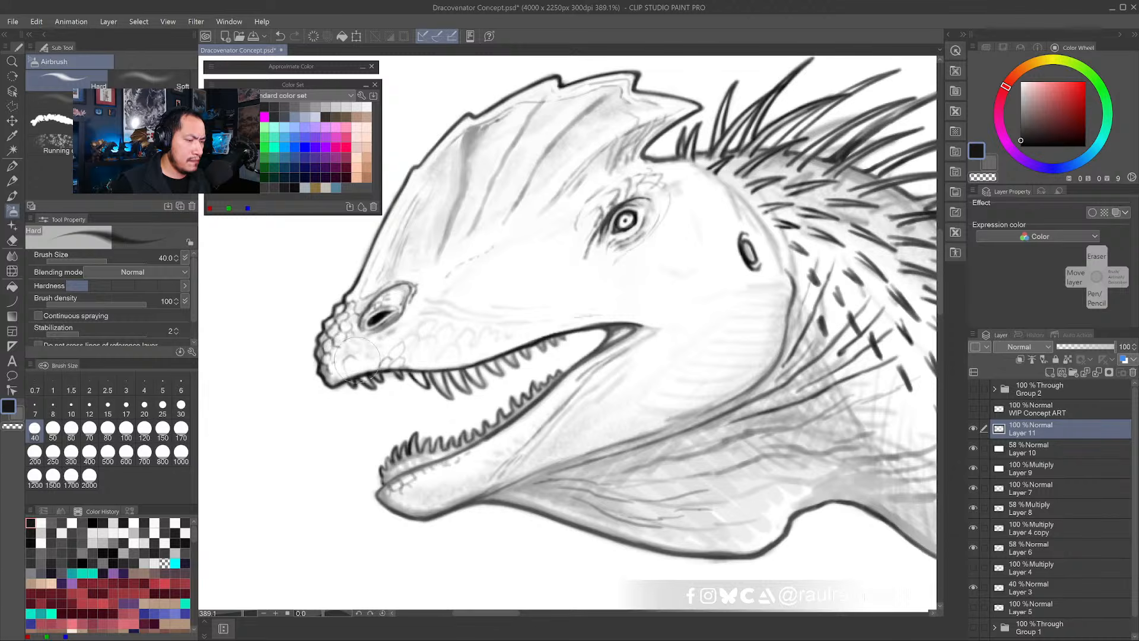
{"action": "key", "text": "ctrl+z"}
{"action": "left_click", "coordinate": [385, 353], "text": "alt"}
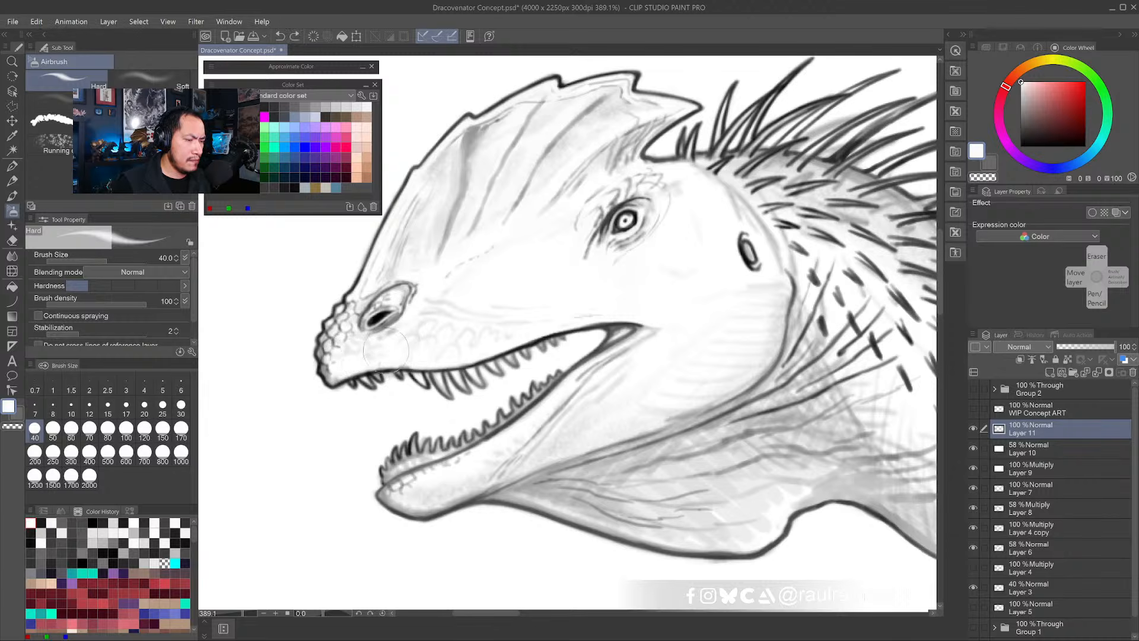
{"action": "mouse_move", "coordinate": [390, 337]}
{"action": "left_mouse_down"}
{"action": "mouse_move", "coordinate": [378, 343]}
{"action": "mouse_move", "coordinate": [385, 336]}
{"action": "left_mouse_up"}
{"action": "scroll", "coordinate": [388, 332], "scroll_direction": "down", "scroll_amount": 4}
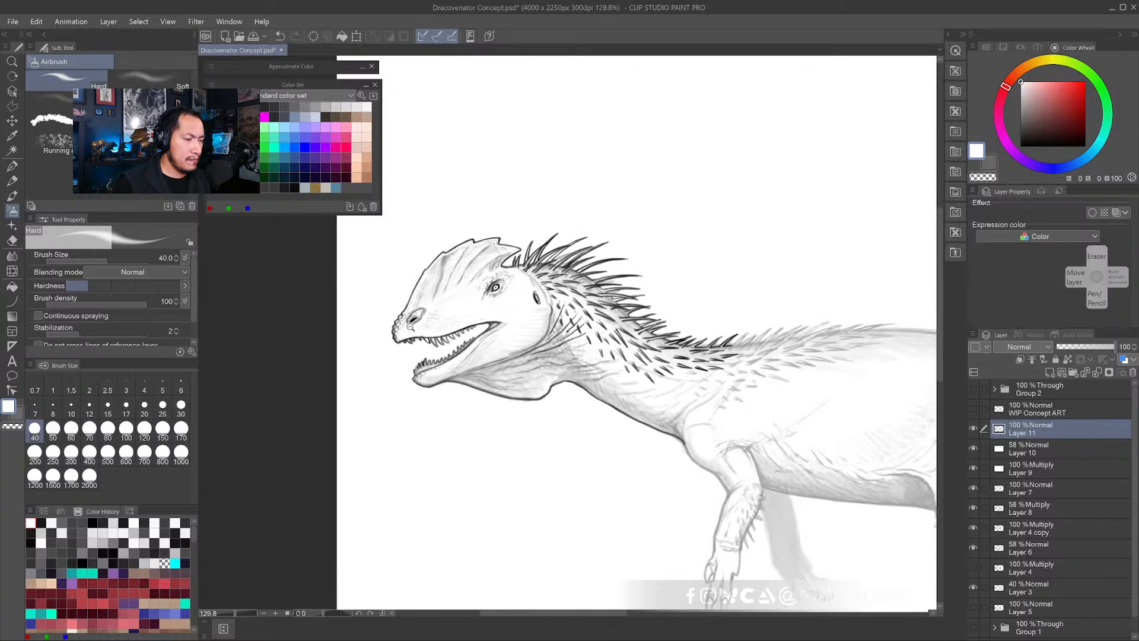
{"action": "scroll", "coordinate": [416, 368], "scroll_direction": "up", "scroll_amount": 2}
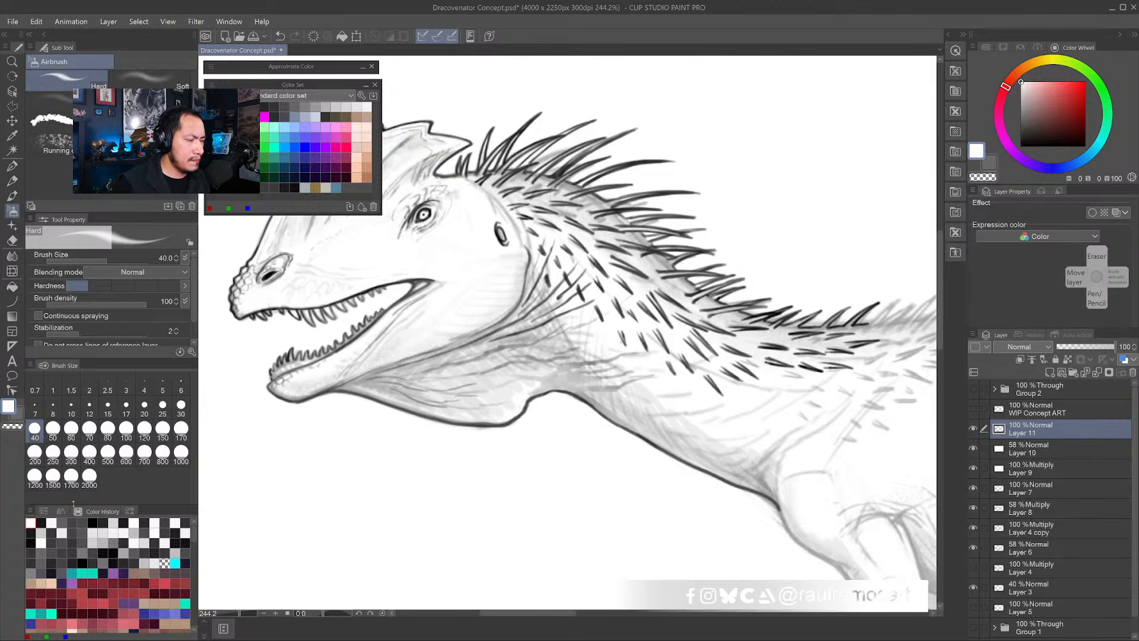
- Darken the skin folds from the back of the jaw across the throat in black with the Hard airbrush at size 60
{"action": "key", "text": "x"}
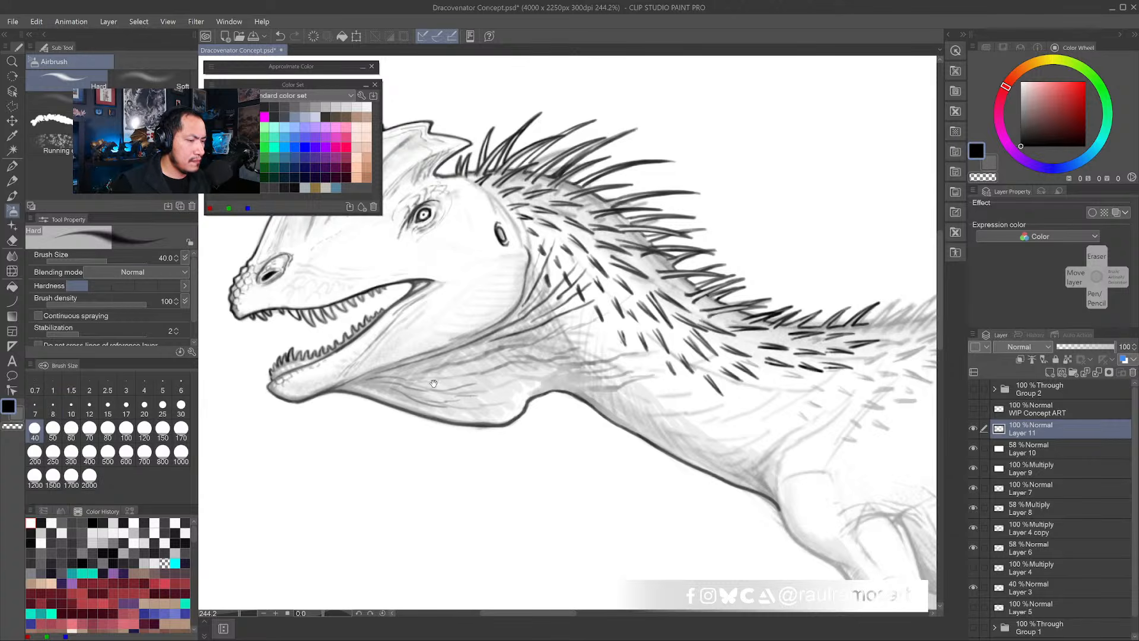
{"action": "left_click_drag", "start_coordinate": [430, 379], "coordinate": [413, 381]}
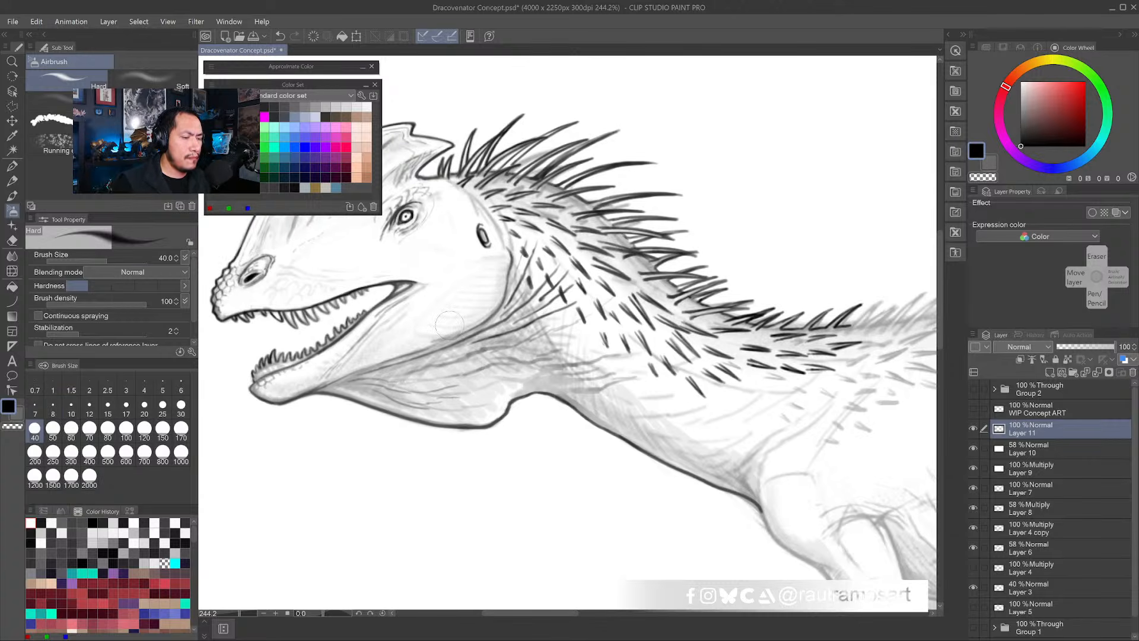
{"action": "key", "text": "bracketright"}
{"action": "key", "text": "bracketright"}
{"action": "mouse_move", "coordinate": [450, 326]}
{"action": "left_mouse_down"}
{"action": "mouse_move", "coordinate": [473, 371]}
{"action": "mouse_move", "coordinate": [560, 355]}
{"action": "left_mouse_up"}
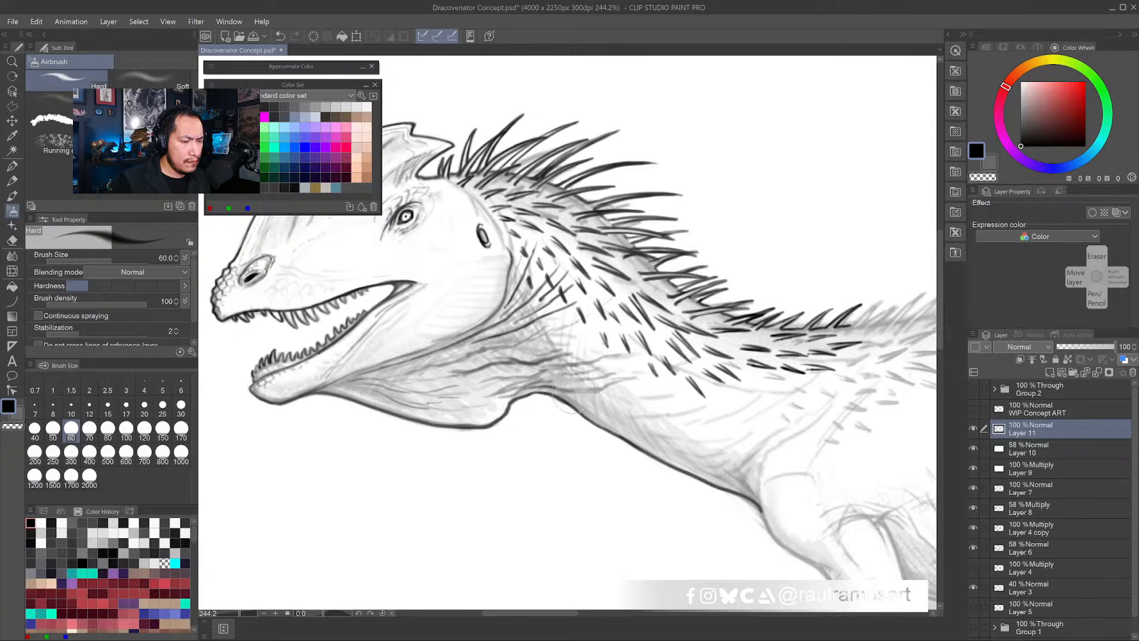
- Draw black skin folds along the underside of the neck and reinforce its contour down to the chest
{"action": "left_click_drag", "start_coordinate": [594, 382], "coordinate": [505, 400]}
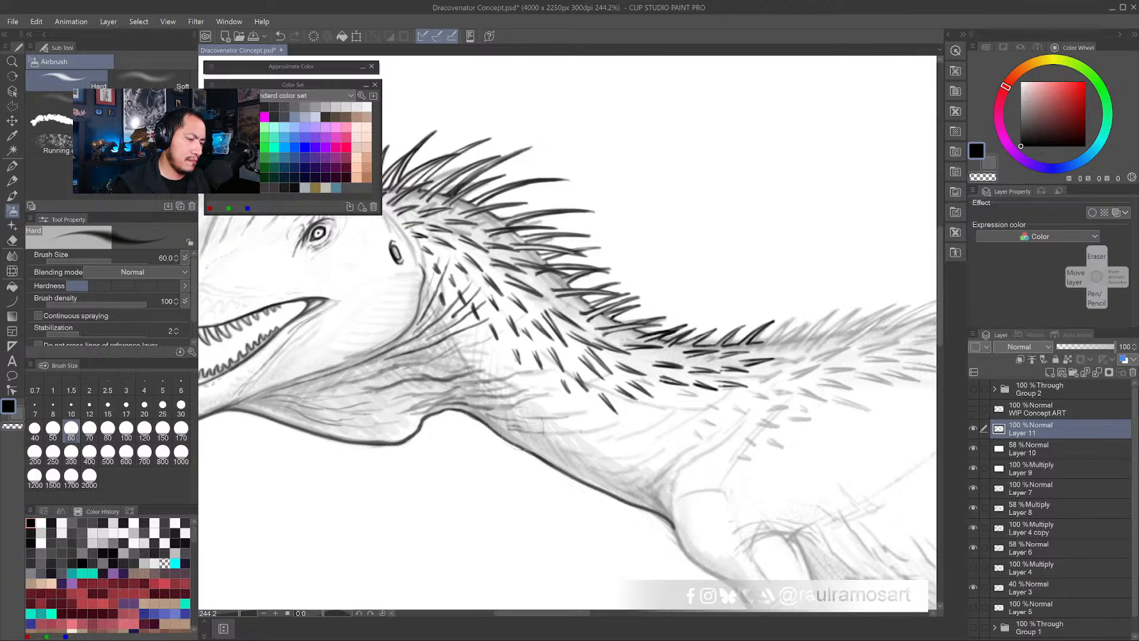
{"action": "left_click_drag", "start_coordinate": [537, 444], "coordinate": [552, 450]}
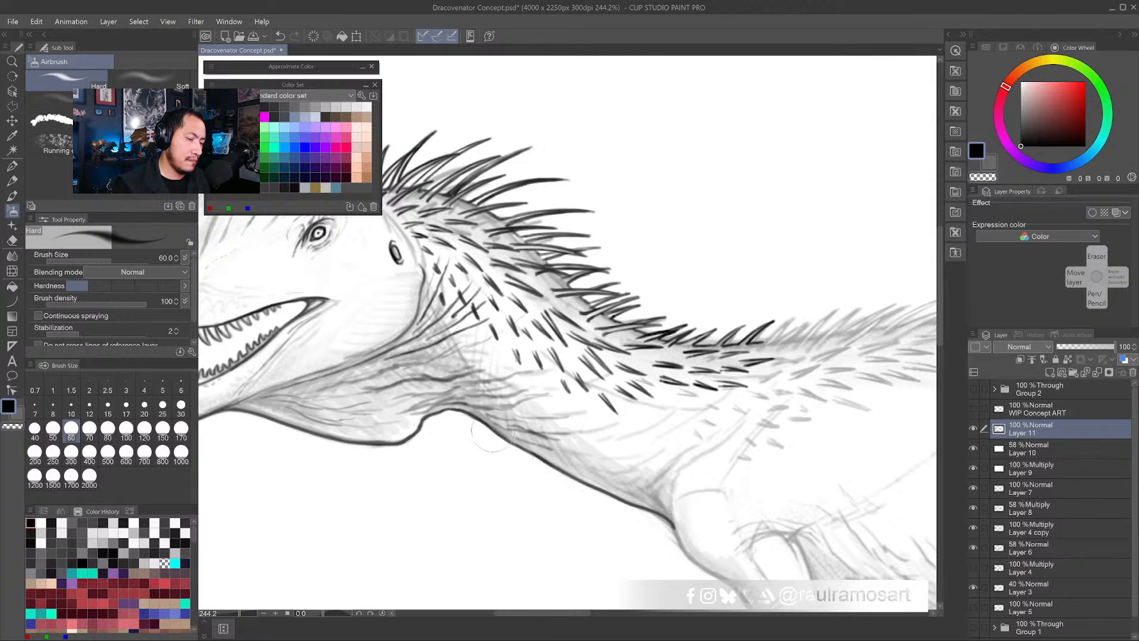
{"action": "mouse_move", "coordinate": [540, 428]}
{"action": "left_mouse_down"}
{"action": "mouse_move", "coordinate": [439, 403]}
{"action": "mouse_move", "coordinate": [492, 450]}
{"action": "left_mouse_up"}
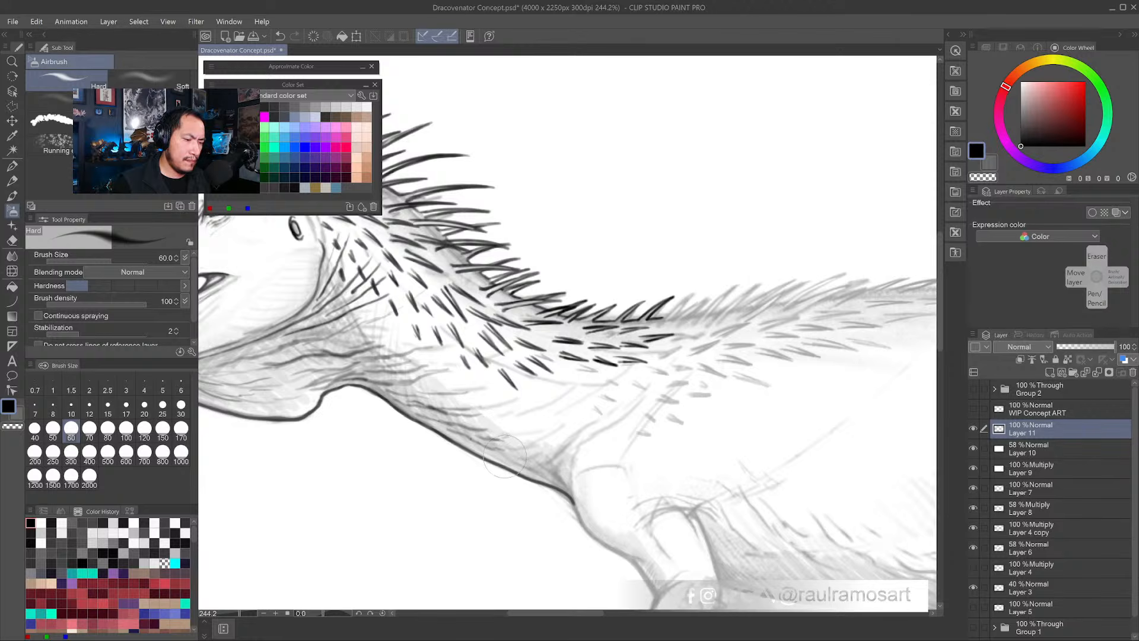
{"action": "mouse_move", "coordinate": [580, 454]}
{"action": "left_mouse_down"}
{"action": "mouse_move", "coordinate": [542, 404]}
{"action": "mouse_move", "coordinate": [520, 396]}
{"action": "left_mouse_up"}
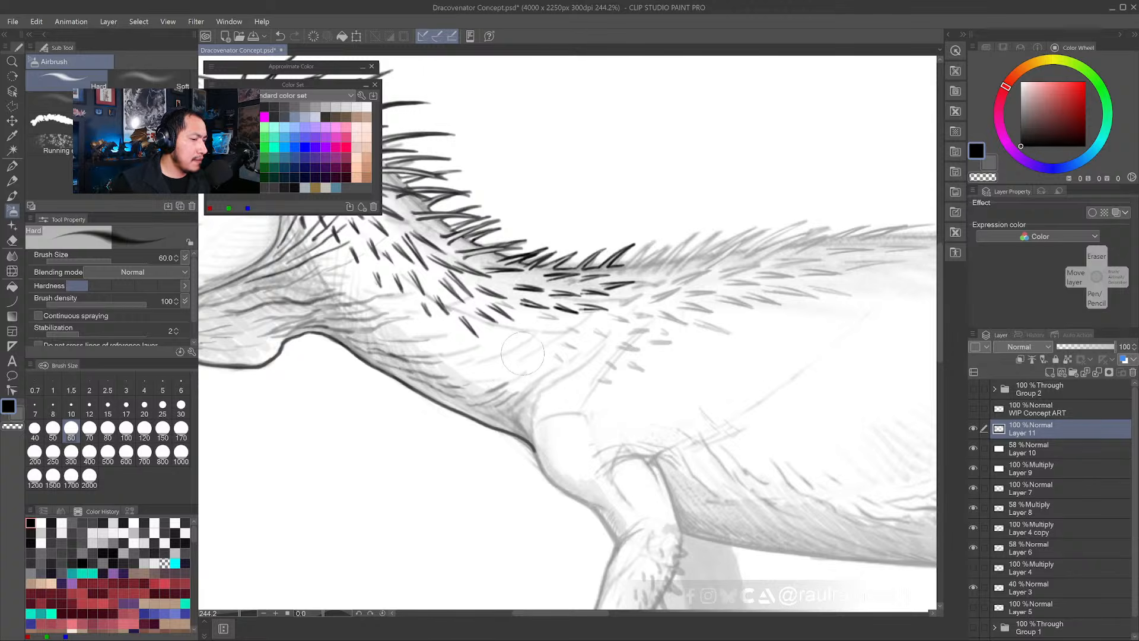
- Draw the crease from the chest up the front of the shoulder in sampled dark gray and clean its edges with white
{"action": "left_click", "coordinate": [510, 371], "text": "alt"}
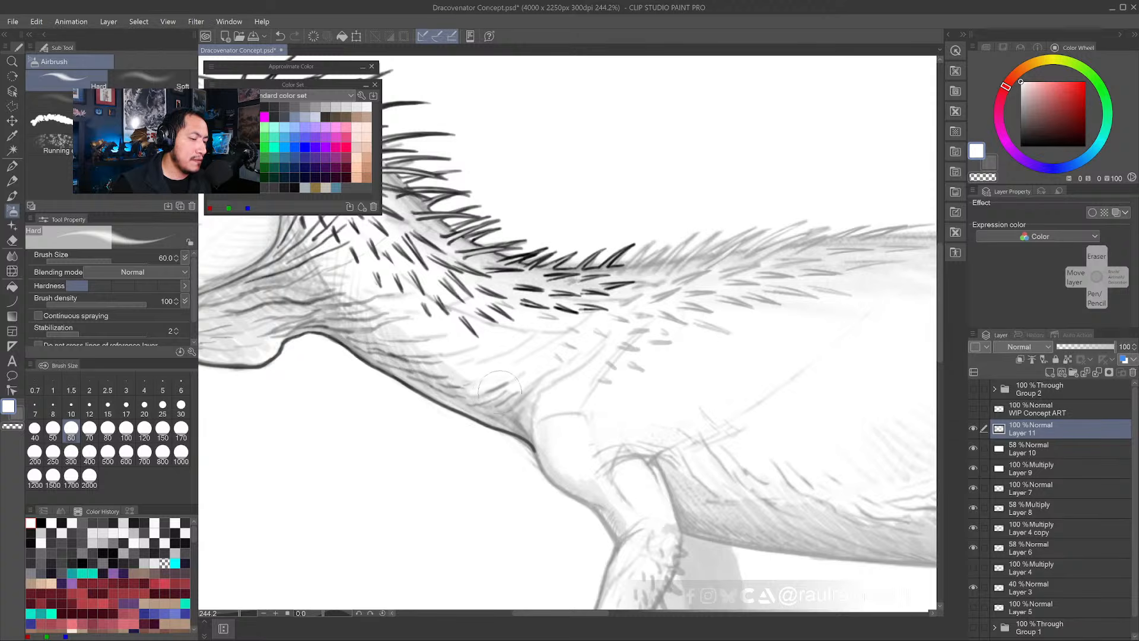
{"action": "left_click", "coordinate": [569, 307], "text": "alt"}
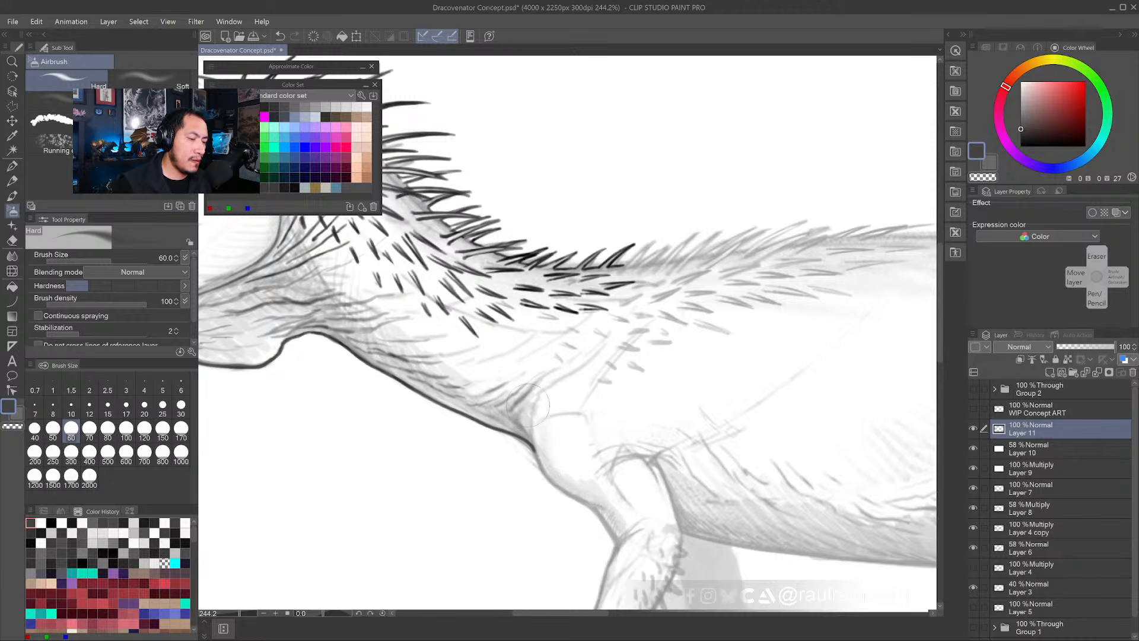
{"action": "left_click_drag", "start_coordinate": [531, 435], "coordinate": [564, 386]}
{"action": "mouse_move", "coordinate": [524, 422]}
{"action": "left_mouse_down"}
{"action": "mouse_move", "coordinate": [612, 346]}
{"action": "mouse_move", "coordinate": [536, 402]}
{"action": "mouse_move", "coordinate": [544, 388]}
{"action": "mouse_move", "coordinate": [616, 337]}
{"action": "mouse_move", "coordinate": [597, 356]}
{"action": "left_mouse_up"}
{"action": "key", "text": "x"}
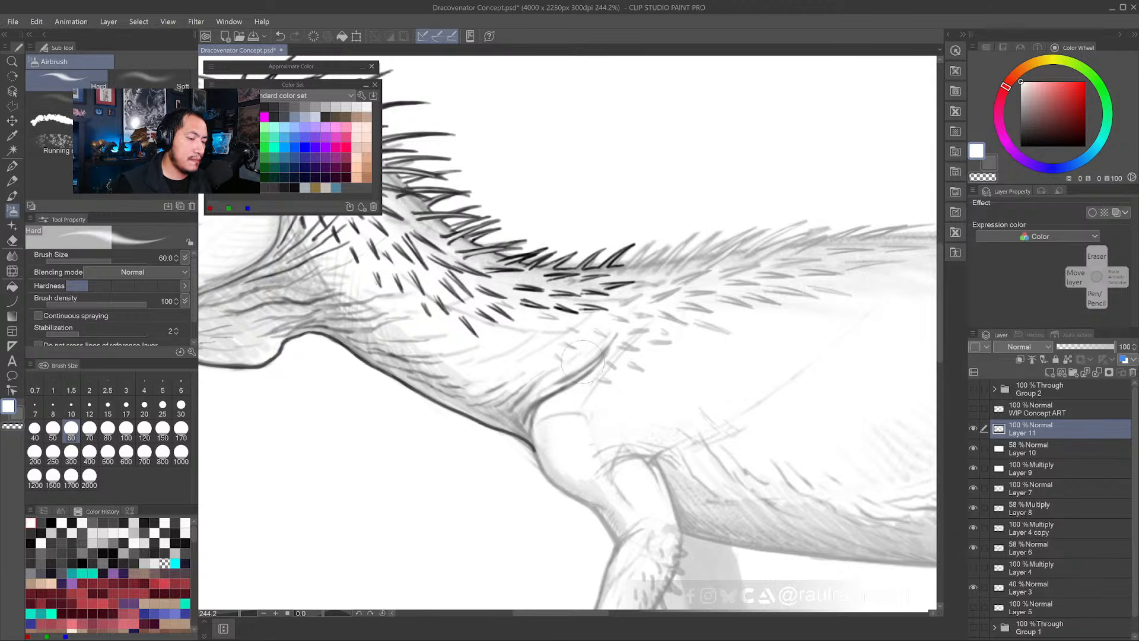
{"action": "mouse_move", "coordinate": [617, 334]}
{"action": "left_mouse_down"}
{"action": "mouse_move", "coordinate": [555, 386]}
{"action": "mouse_move", "coordinate": [555, 423]}
{"action": "left_mouse_up"}
{"action": "scroll", "coordinate": [554, 422], "scroll_direction": "down", "scroll_amount": 5}
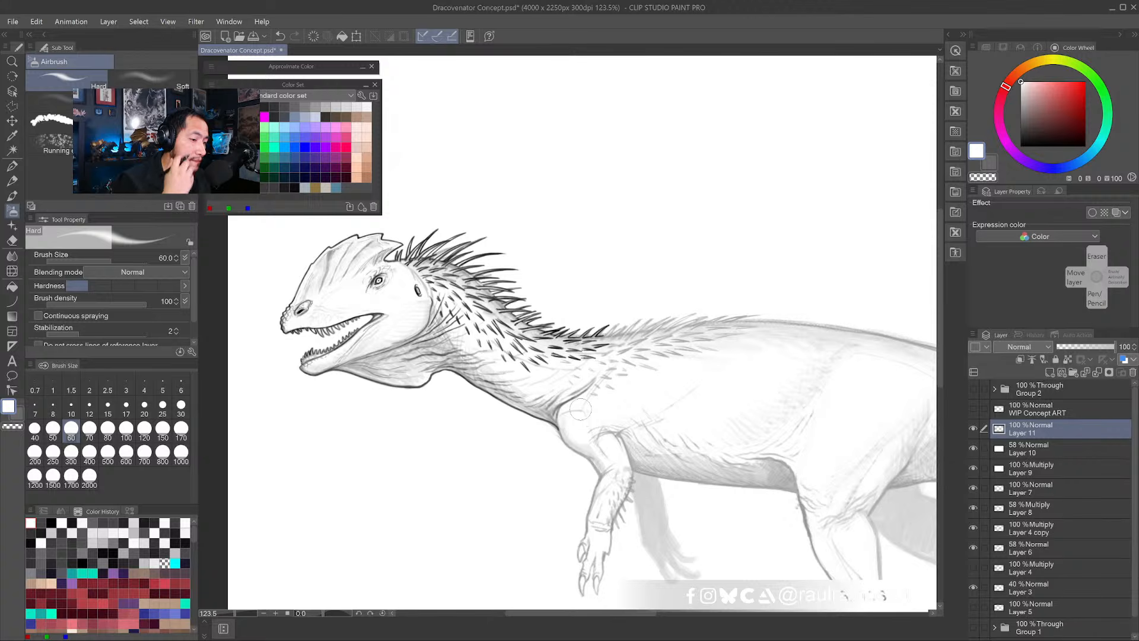
- Draw a black quill at the rear end of the neck crest with the Hard airbrush at size 20
{"action": "left_click_drag", "start_coordinate": [730, 386], "coordinate": [726, 346]}
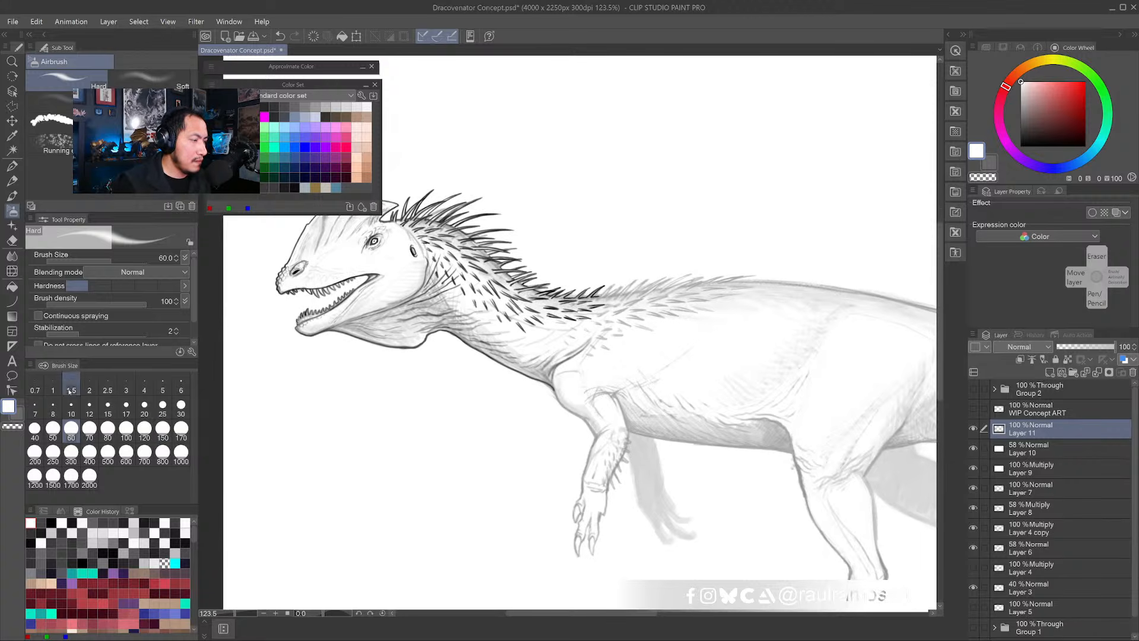
{"action": "left_click", "coordinate": [214, 107]}
{"action": "left_click_drag", "start_coordinate": [673, 386], "coordinate": [619, 395]}
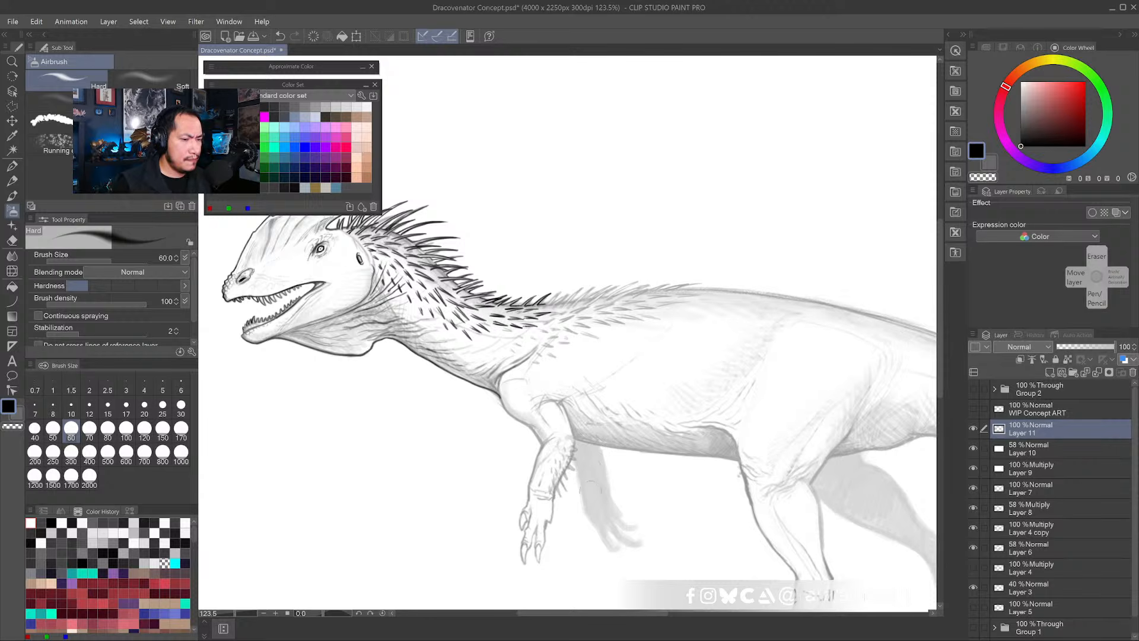
{"action": "left_click_drag", "start_coordinate": [582, 487], "coordinate": [650, 410]}
{"action": "scroll", "coordinate": [544, 312], "scroll_direction": "up", "scroll_amount": 5}
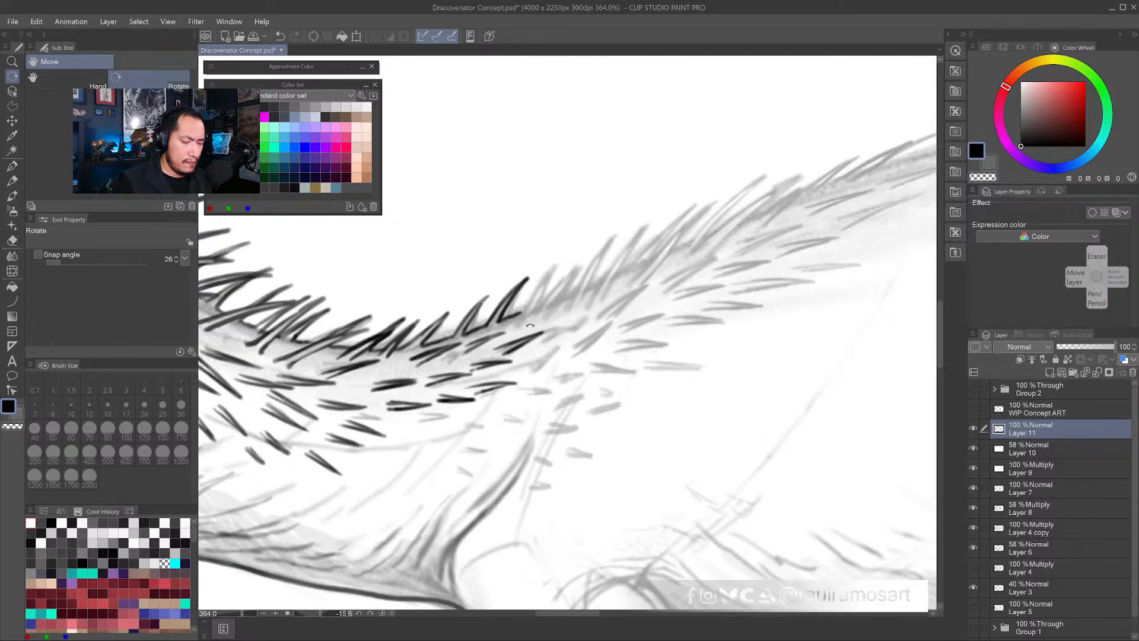
{"action": "left_click", "coordinate": [12, 210]}
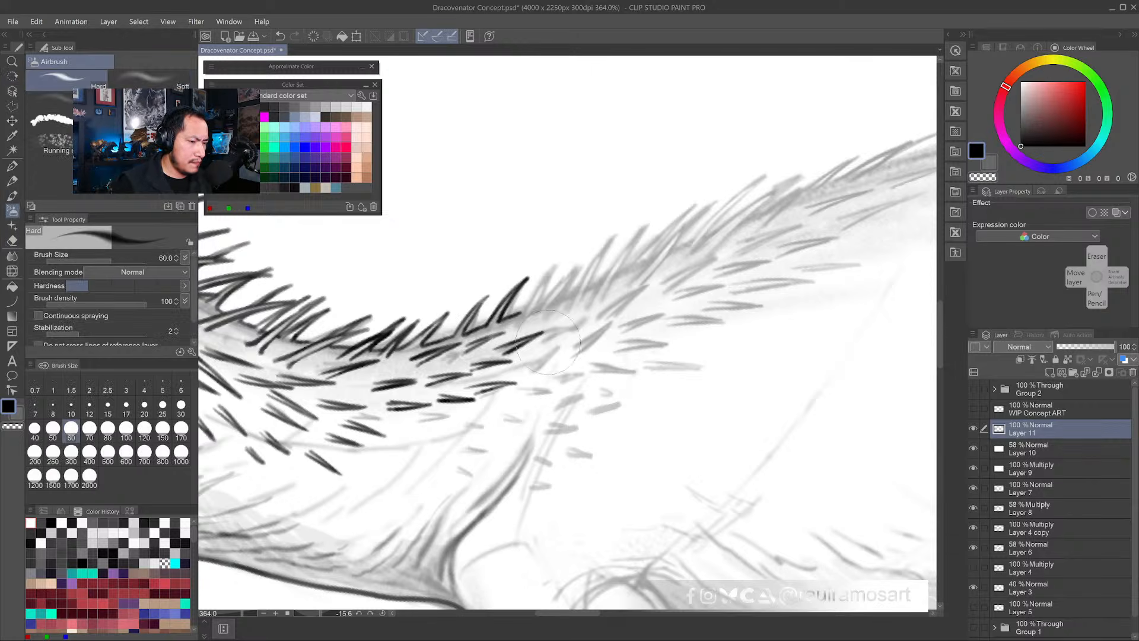
{"action": "key", "text": "bracketleft"}
{"action": "key", "text": "bracketleft"}
{"action": "key", "text": "bracketleft"}
{"action": "key", "text": "bracketleft"}
{"action": "key", "text": "bracketleft"}
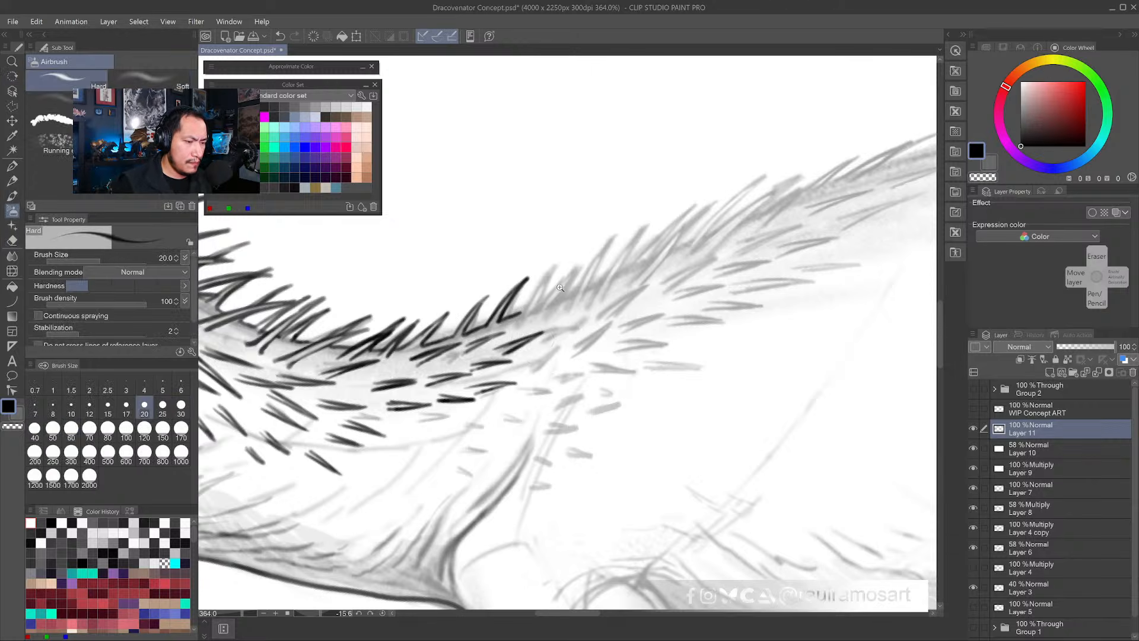
{"action": "scroll", "coordinate": [560, 288], "scroll_direction": "up", "scroll_amount": 1}
{"action": "left_click_drag", "start_coordinate": [517, 328], "coordinate": [554, 278]}
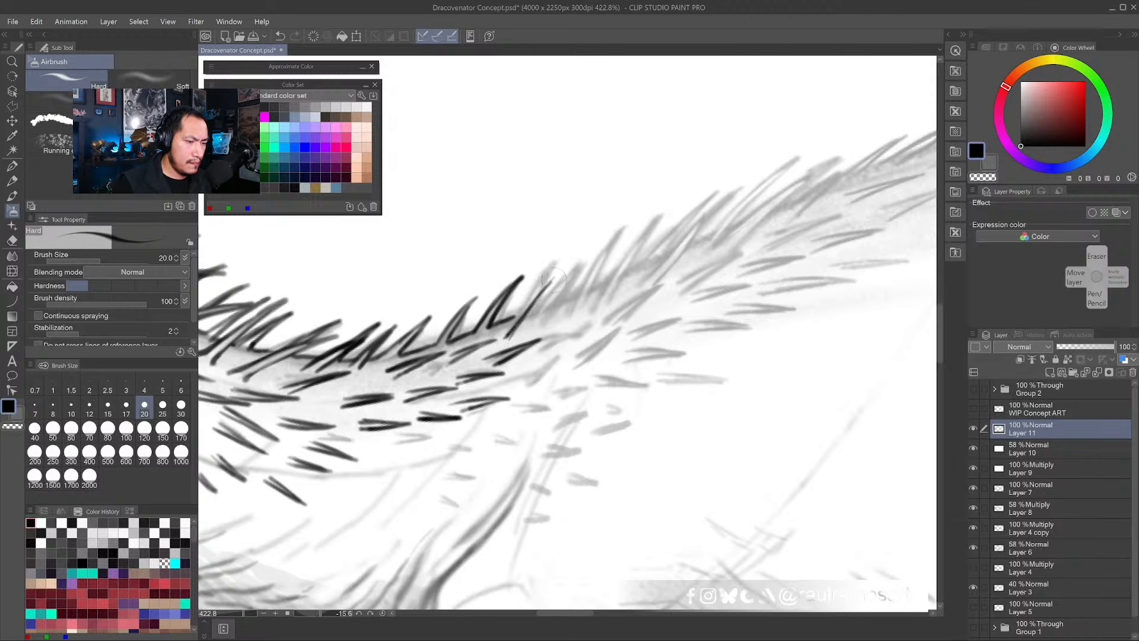
{"action": "left_click_drag", "start_coordinate": [530, 318], "coordinate": [563, 271]}
{"action": "left_click_drag", "start_coordinate": [520, 332], "coordinate": [557, 274]}
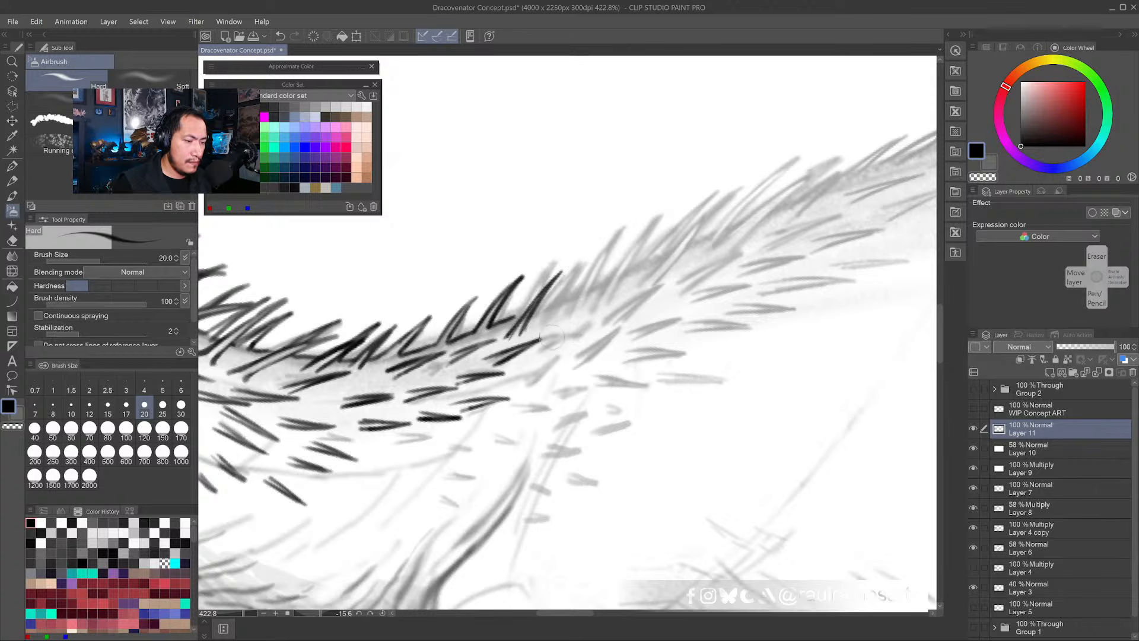
- Draw slanted black feather strokes just below the newest crest quill, where the neck meets the back
{"action": "mouse_move", "coordinate": [517, 374]}
{"action": "left_mouse_down"}
{"action": "mouse_move", "coordinate": [576, 336]}
{"action": "mouse_move", "coordinate": [527, 381]}
{"action": "mouse_move", "coordinate": [513, 375]}
{"action": "mouse_move", "coordinate": [555, 353]}
{"action": "mouse_move", "coordinate": [515, 386]}
{"action": "mouse_move", "coordinate": [563, 347]}
{"action": "mouse_move", "coordinate": [606, 287]}
{"action": "left_mouse_up"}
{"action": "left_click_drag", "start_coordinate": [562, 323], "coordinate": [614, 280]}
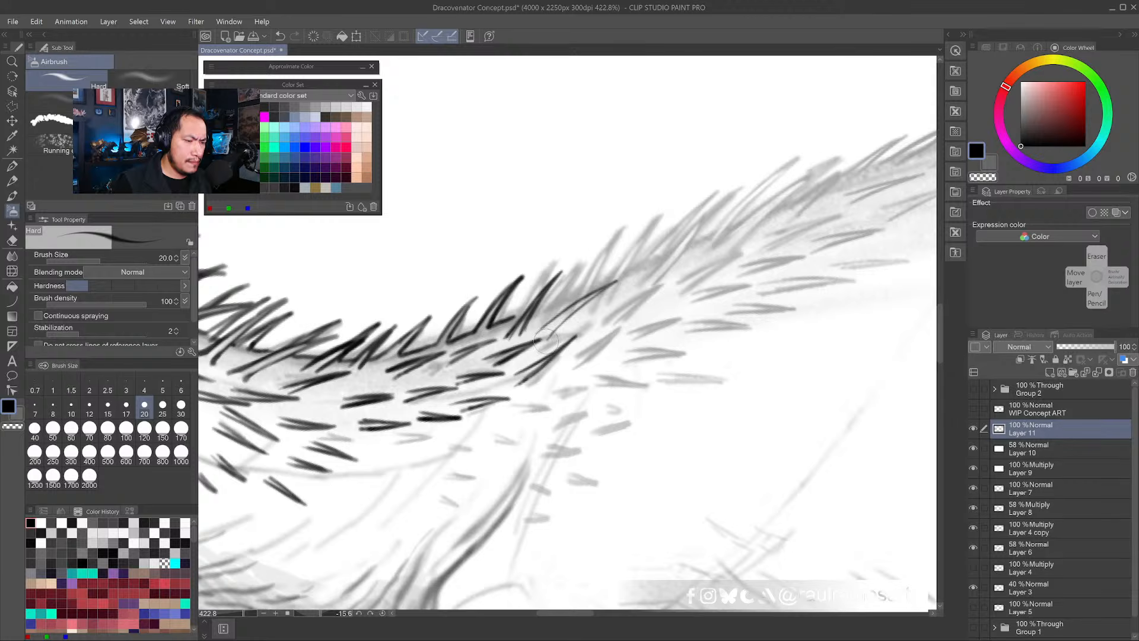
{"action": "mouse_move", "coordinate": [548, 339]}
{"action": "left_mouse_down"}
{"action": "mouse_move", "coordinate": [616, 281]}
{"action": "mouse_move", "coordinate": [535, 335]}
{"action": "mouse_move", "coordinate": [612, 283]}
{"action": "left_mouse_up"}
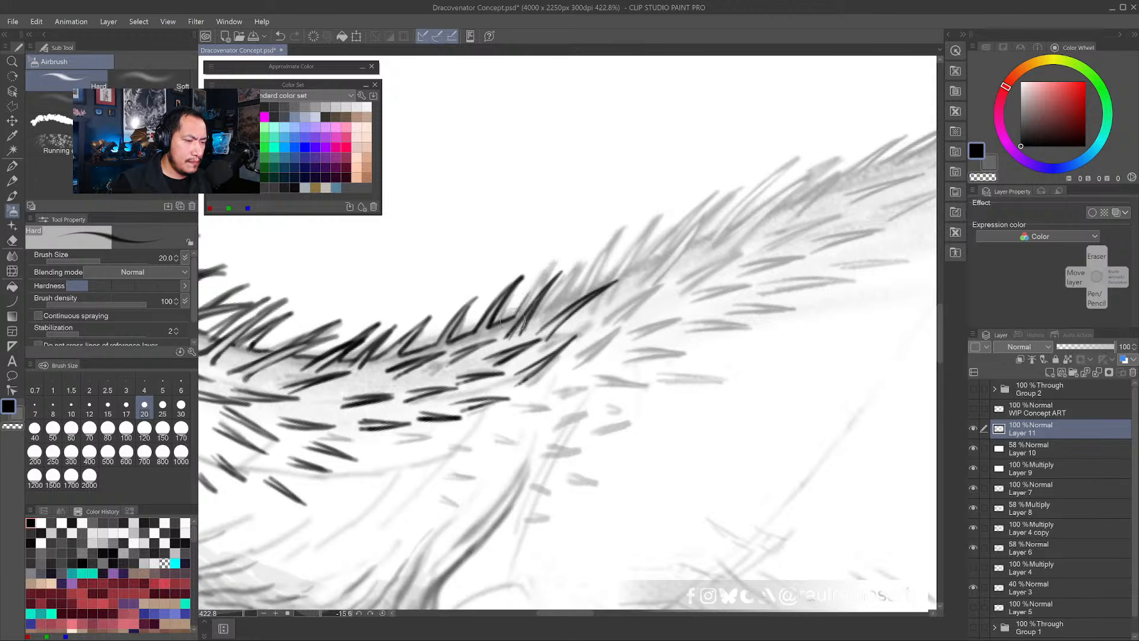
- Add a taller black quill behind the last one on the crest and thicken it with repeated strokes
{"action": "left_click_drag", "start_coordinate": [512, 315], "coordinate": [565, 254]}
{"action": "left_click_drag", "start_coordinate": [528, 289], "coordinate": [584, 228]}
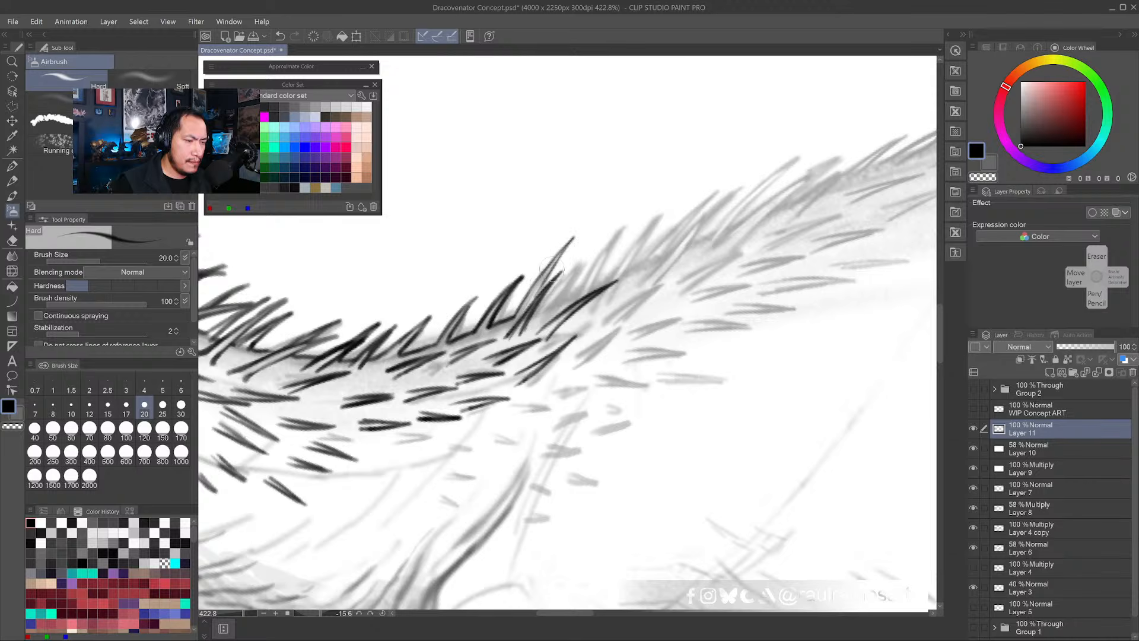
{"action": "left_click_drag", "start_coordinate": [523, 308], "coordinate": [562, 244]}
{"action": "left_click_drag", "start_coordinate": [529, 303], "coordinate": [569, 244]}
{"action": "left_click_drag", "start_coordinate": [537, 279], "coordinate": [575, 233]}
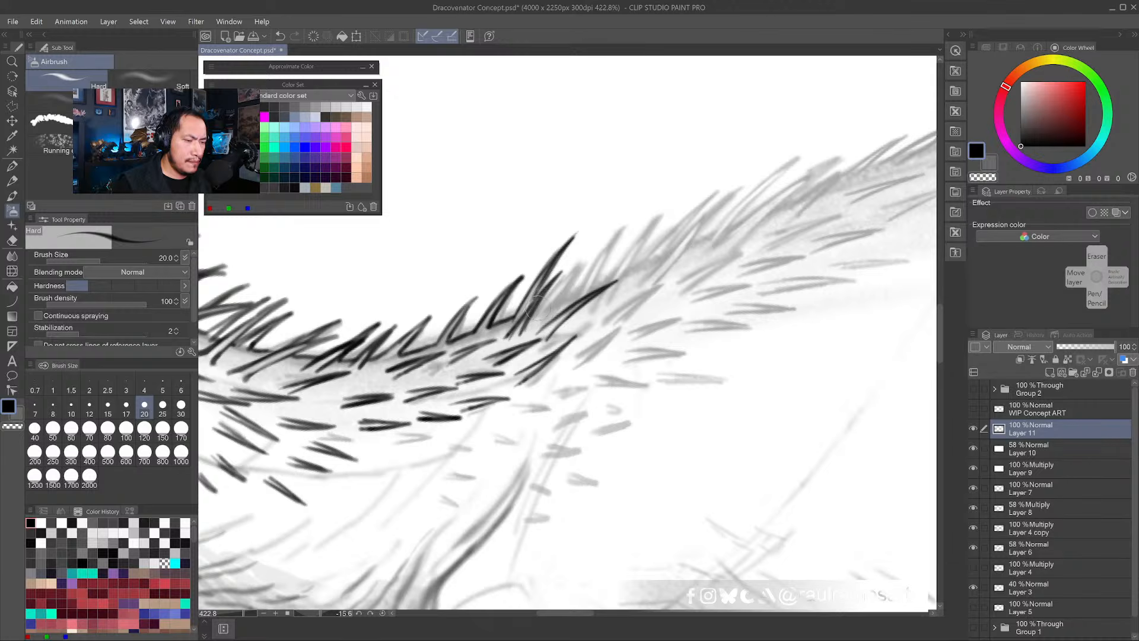
- Extend the crest onto the upper back with longer black quills and fill in their bases
{"action": "left_click_drag", "start_coordinate": [539, 309], "coordinate": [602, 228]}
{"action": "left_click_drag", "start_coordinate": [563, 276], "coordinate": [629, 208]}
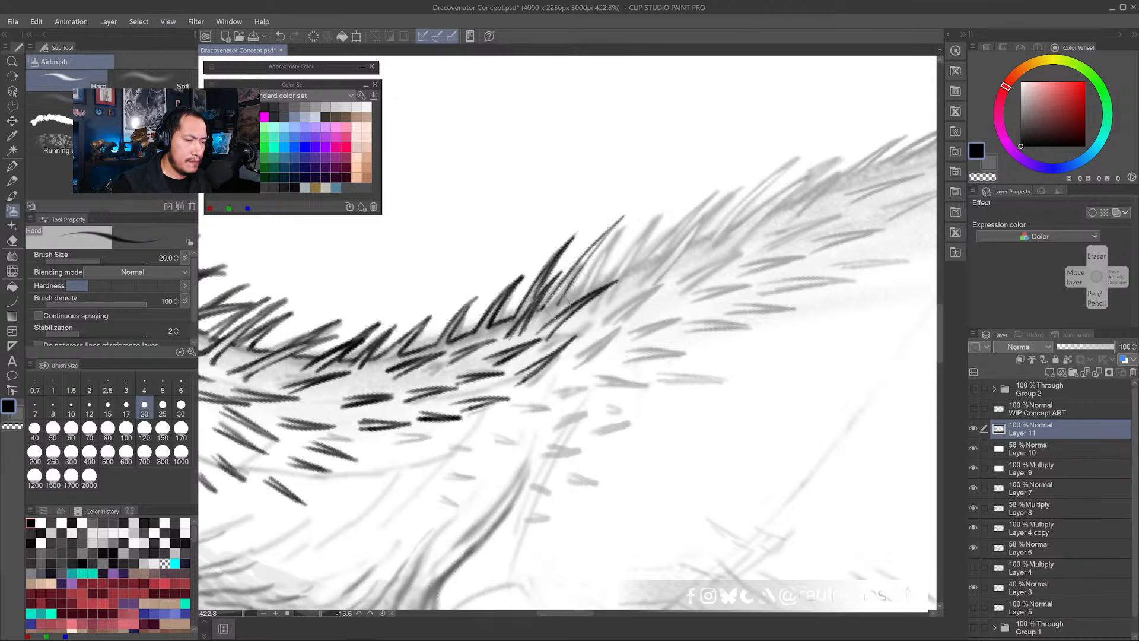
{"action": "left_click_drag", "start_coordinate": [577, 294], "coordinate": [651, 194]}
{"action": "left_click_drag", "start_coordinate": [605, 247], "coordinate": [657, 190]}
{"action": "left_click_drag", "start_coordinate": [602, 272], "coordinate": [644, 218]}
{"action": "left_click_drag", "start_coordinate": [598, 272], "coordinate": [655, 192]}
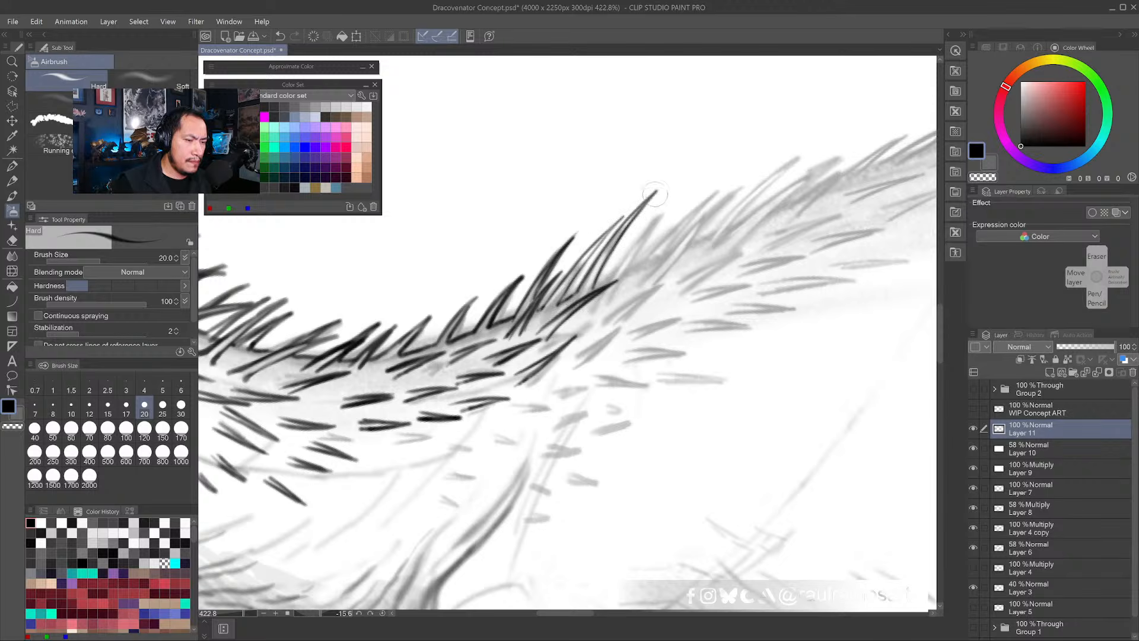
{"action": "mouse_move", "coordinate": [582, 266]}
{"action": "left_mouse_down"}
{"action": "mouse_move", "coordinate": [621, 216]}
{"action": "mouse_move", "coordinate": [567, 282]}
{"action": "mouse_move", "coordinate": [585, 255]}
{"action": "left_mouse_up"}
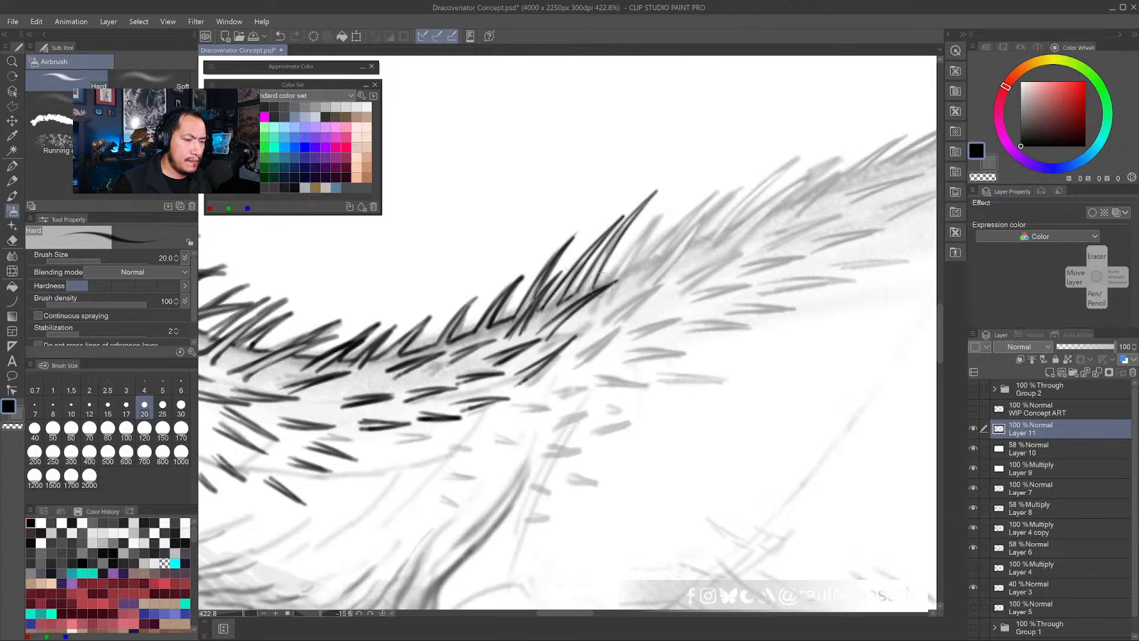
{"action": "mouse_move", "coordinate": [615, 274]}
{"action": "left_mouse_down"}
{"action": "mouse_move", "coordinate": [702, 166]}
{"action": "mouse_move", "coordinate": [612, 279]}
{"action": "left_mouse_up"}
- Draw black feather strokes over the gray sketch just beneath the rearmost crest quills, above the shoulder
{"action": "scroll", "coordinate": [632, 373], "scroll_direction": "down", "scroll_amount": 6}
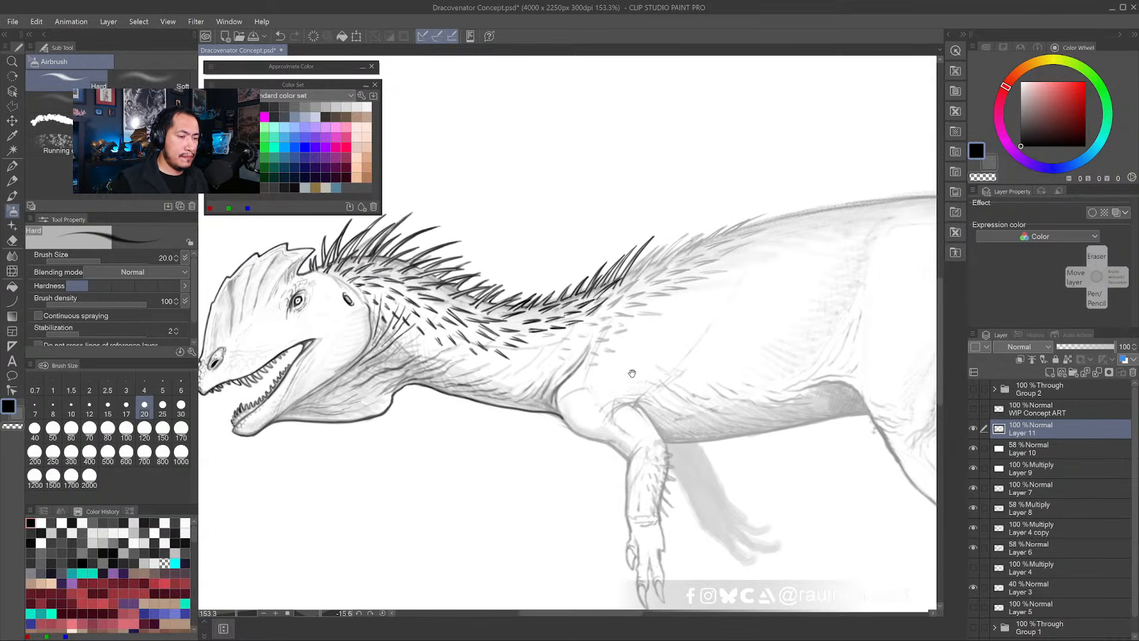
{"action": "left_click_drag", "start_coordinate": [632, 373], "coordinate": [570, 283]}
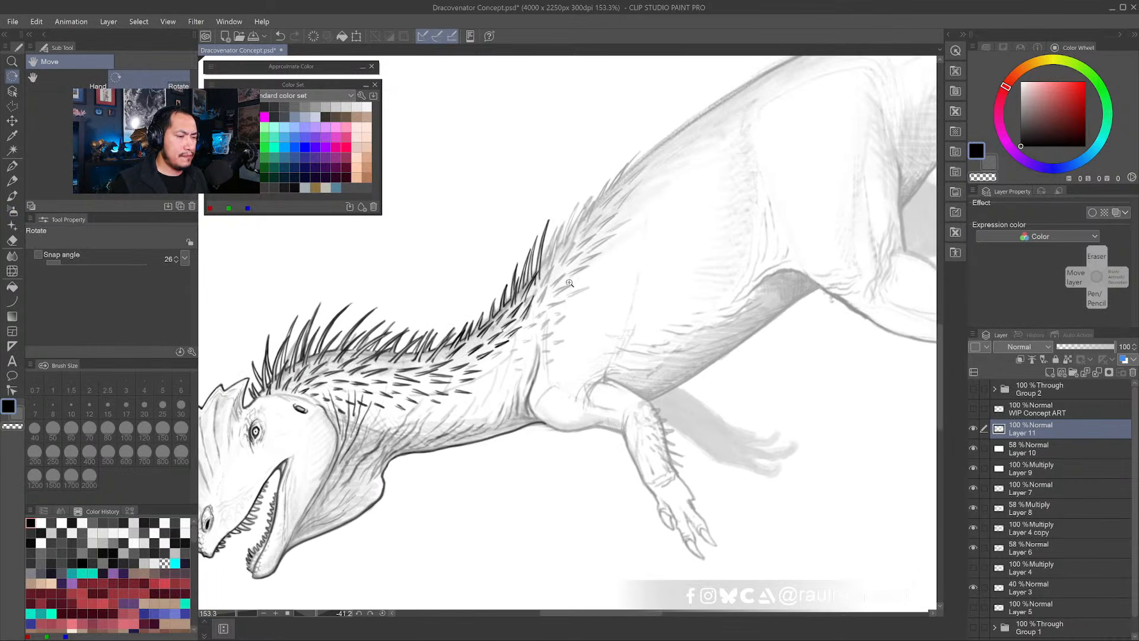
{"action": "scroll", "coordinate": [569, 283], "scroll_direction": "up", "scroll_amount": 5}
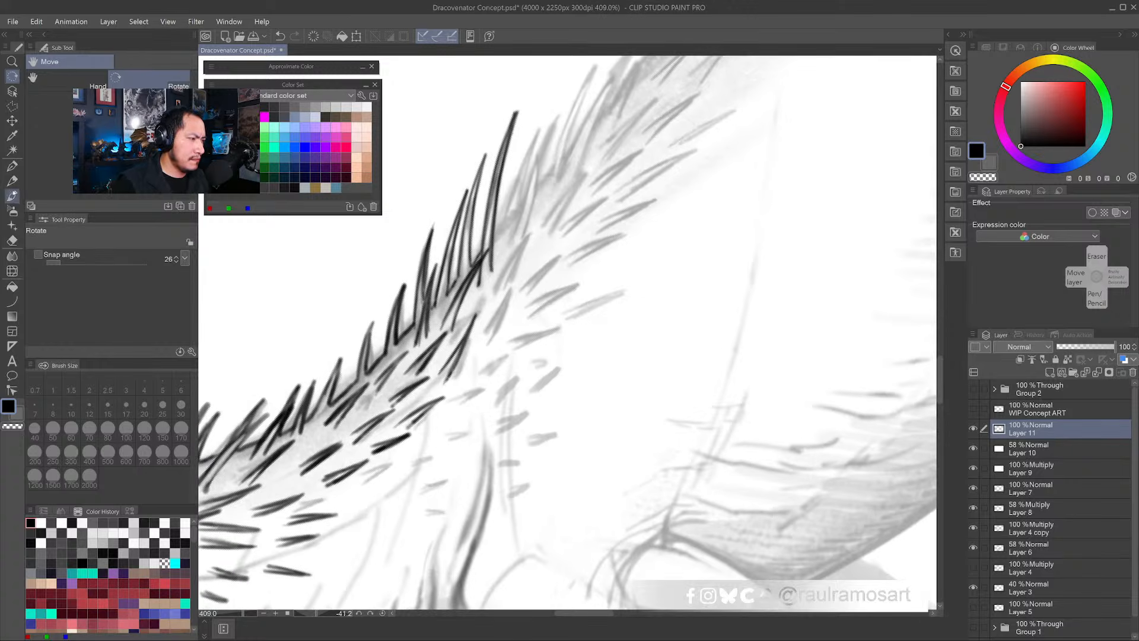
{"action": "key", "text": "b"}
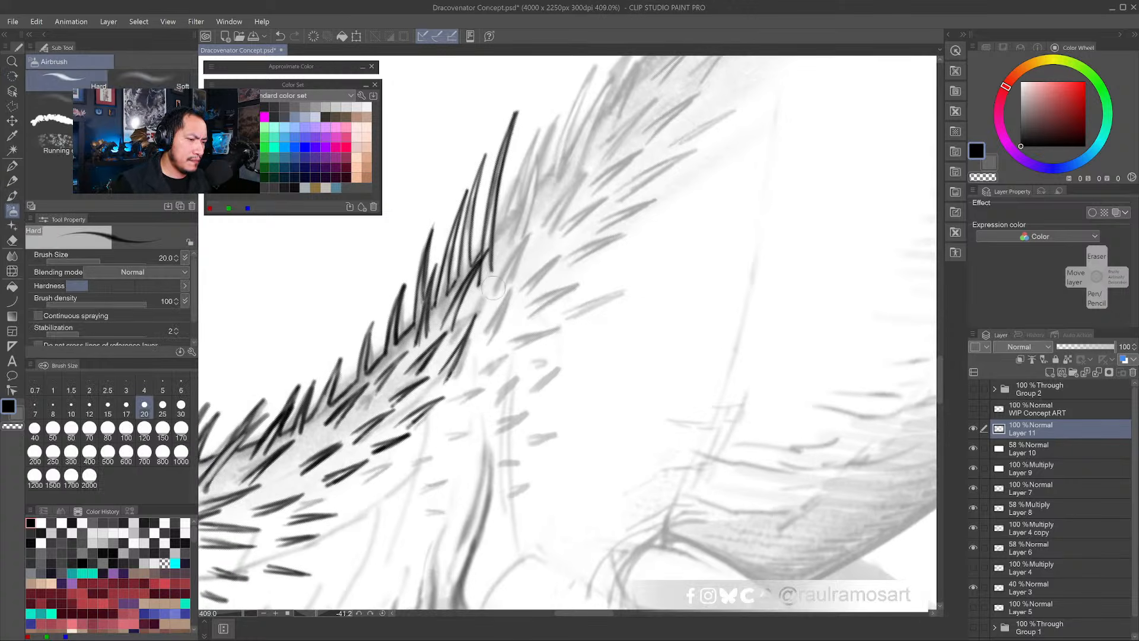
{"action": "left_click_drag", "start_coordinate": [494, 292], "coordinate": [558, 192]}
{"action": "left_click_drag", "start_coordinate": [502, 291], "coordinate": [550, 206]}
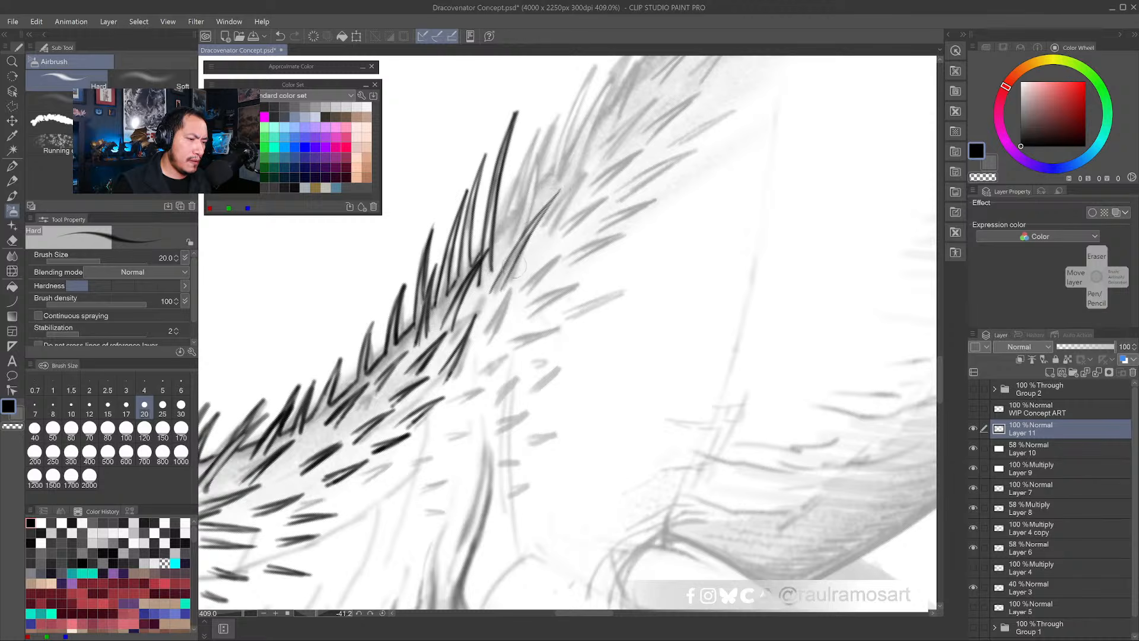
{"action": "left_click_drag", "start_coordinate": [514, 266], "coordinate": [560, 191]}
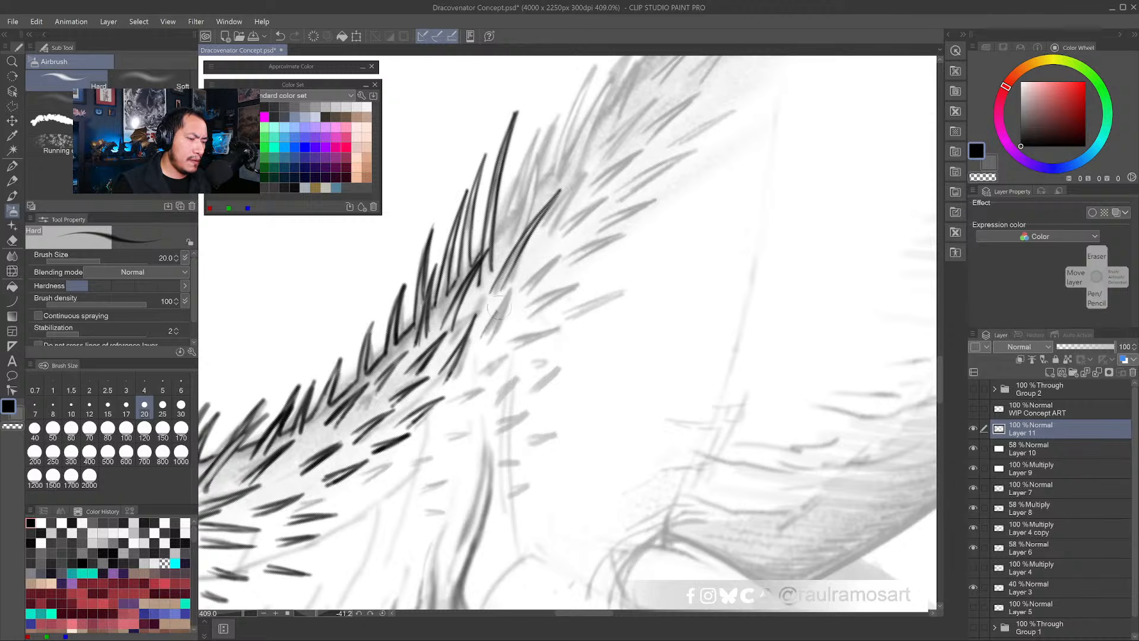
{"action": "left_click_drag", "start_coordinate": [484, 329], "coordinate": [543, 261]}
{"action": "left_click_drag", "start_coordinate": [504, 296], "coordinate": [549, 245]}
{"action": "left_click_drag", "start_coordinate": [498, 324], "coordinate": [549, 240]}
{"action": "left_click_drag", "start_coordinate": [490, 343], "coordinate": [530, 264]}
{"action": "mouse_move", "coordinate": [481, 337]}
{"action": "left_mouse_down"}
{"action": "mouse_move", "coordinate": [592, 240]}
{"action": "mouse_move", "coordinate": [535, 311]}
{"action": "mouse_move", "coordinate": [518, 291]}
{"action": "left_mouse_up"}
- Undo the stray mark and darken the long feather beneath the rearmost crest quills
{"action": "scroll", "coordinate": [529, 305], "scroll_direction": "up", "scroll_amount": 3}
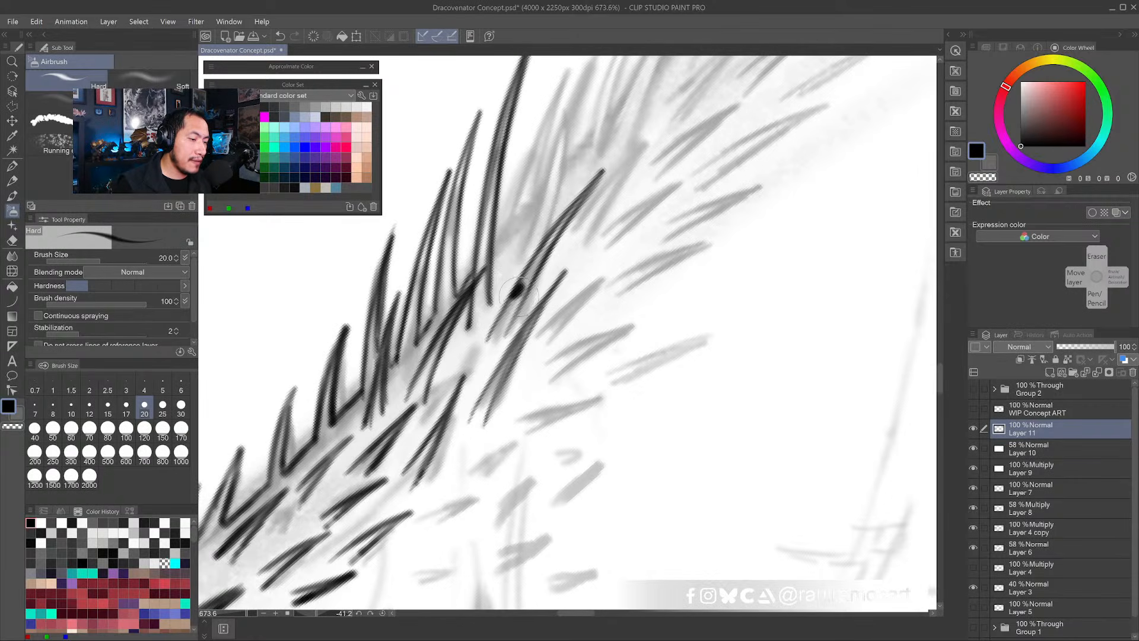
{"action": "left_click_drag", "start_coordinate": [549, 235], "coordinate": [545, 252]}
{"action": "key", "text": "ctrl+z"}
{"action": "mouse_move", "coordinate": [507, 341]}
{"action": "left_mouse_down"}
{"action": "mouse_move", "coordinate": [539, 265]}
{"action": "mouse_move", "coordinate": [611, 162]}
{"action": "left_mouse_up"}
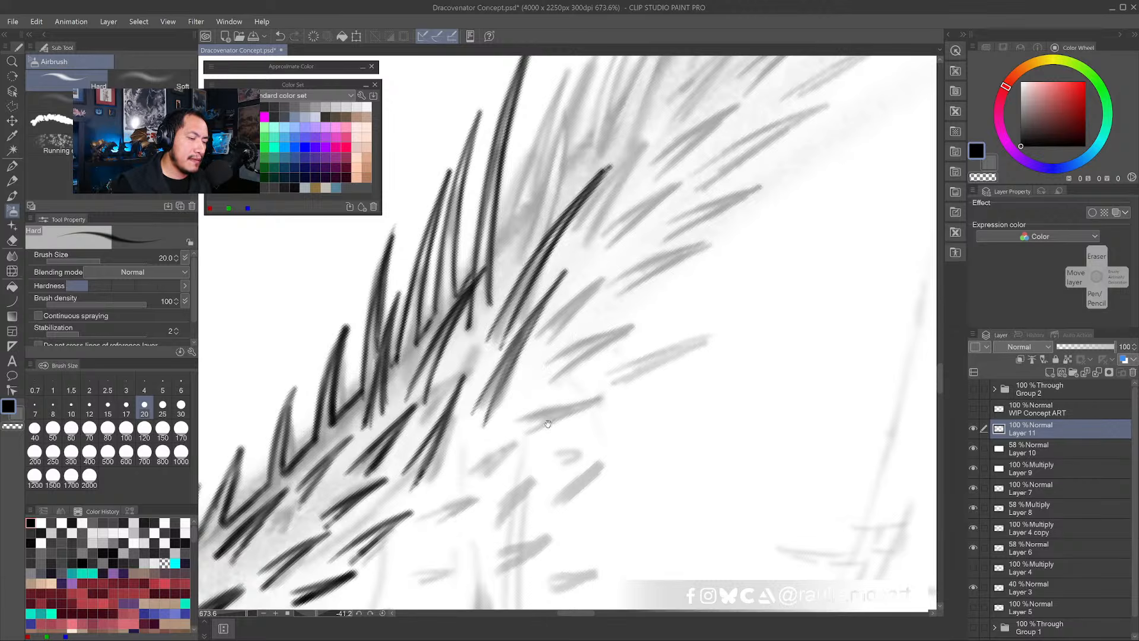
- Undo the last strokes and draw two slanted black feathers lower on the neck base, above the shoulder crease
{"action": "mouse_move", "coordinate": [547, 423]}
{"action": "left_mouse_down"}
{"action": "mouse_move", "coordinate": [512, 347]}
{"action": "mouse_move", "coordinate": [522, 319]}
{"action": "mouse_move", "coordinate": [586, 288]}
{"action": "left_mouse_up"}
{"action": "key", "text": "ctrl+z"}
{"action": "key", "text": "ctrl+z"}
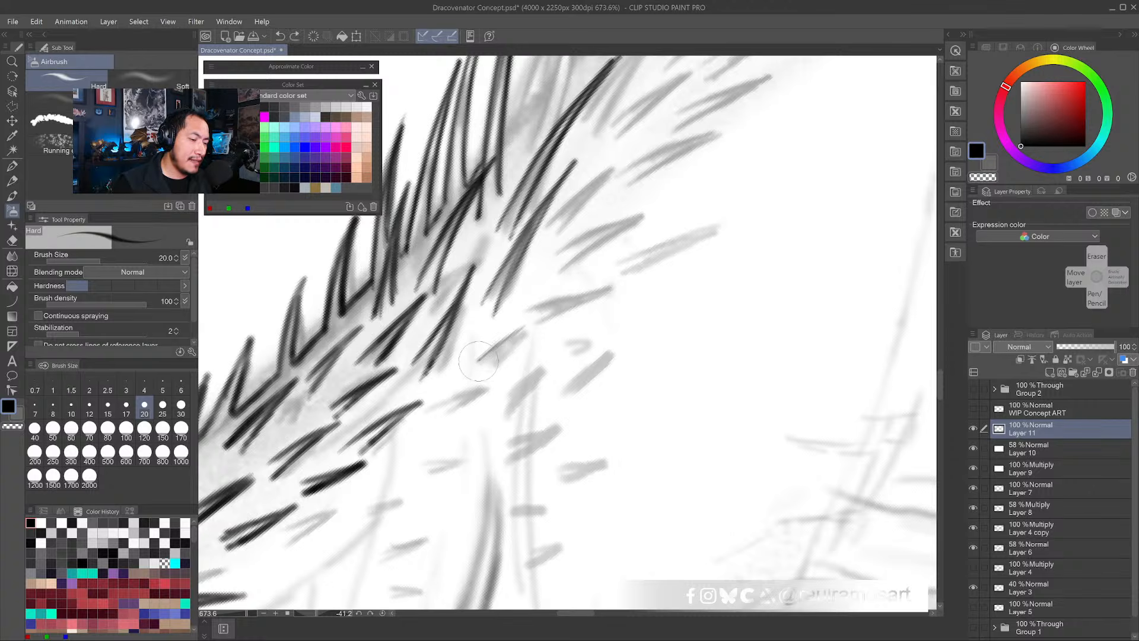
{"action": "left_click_drag", "start_coordinate": [478, 360], "coordinate": [591, 284]}
{"action": "left_click_drag", "start_coordinate": [591, 283], "coordinate": [515, 349]}
{"action": "mouse_move", "coordinate": [546, 313]}
{"action": "left_mouse_down"}
{"action": "mouse_move", "coordinate": [497, 366]}
{"action": "mouse_move", "coordinate": [589, 285]}
{"action": "left_mouse_up"}
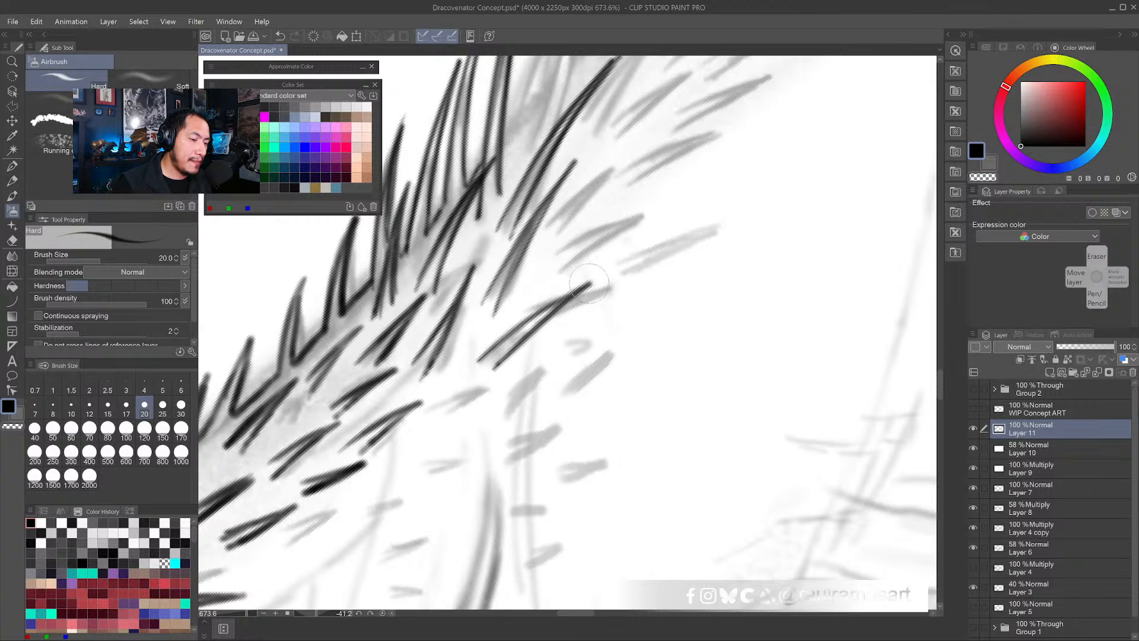
{"action": "mouse_move", "coordinate": [441, 401]}
{"action": "left_mouse_down"}
{"action": "mouse_move", "coordinate": [559, 317]}
{"action": "mouse_move", "coordinate": [647, 277]}
{"action": "left_mouse_up"}
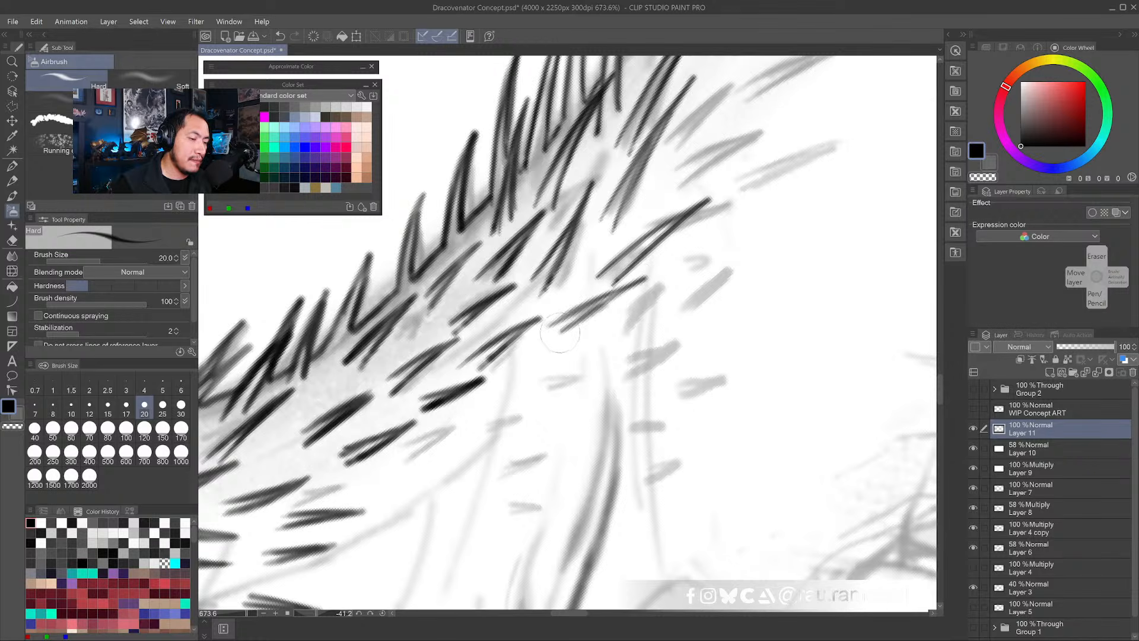
{"action": "mouse_move", "coordinate": [557, 339]}
{"action": "left_mouse_down"}
{"action": "mouse_move", "coordinate": [645, 279]}
{"action": "mouse_move", "coordinate": [614, 290]}
{"action": "left_mouse_up"}
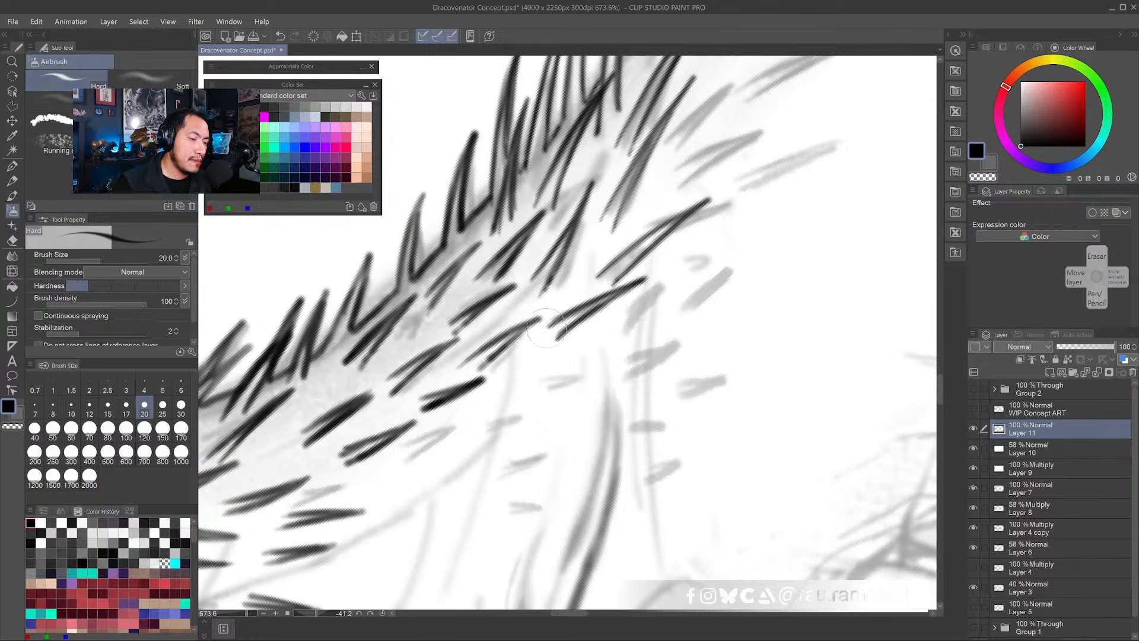
{"action": "left_click_drag", "start_coordinate": [544, 329], "coordinate": [604, 306]}
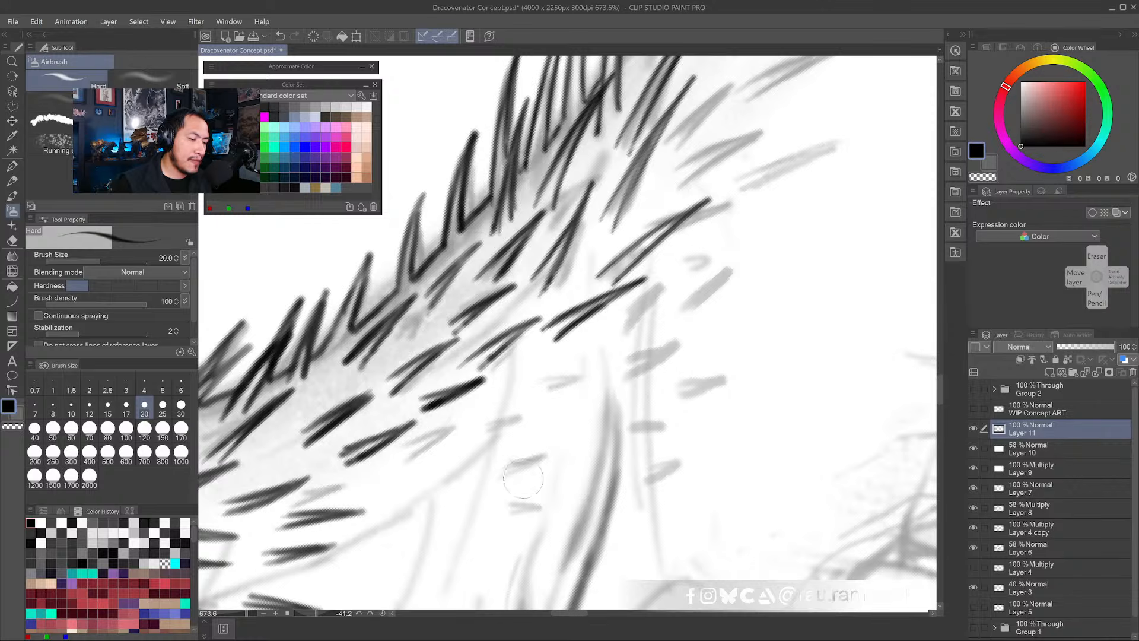
- Draw short black feathers down the side of the neck base beside the shoulder crease, undoing the unwanted strokes
{"action": "key", "text": "shift+space"}
{"action": "left_click_drag", "start_coordinate": [525, 479], "coordinate": [527, 385]}
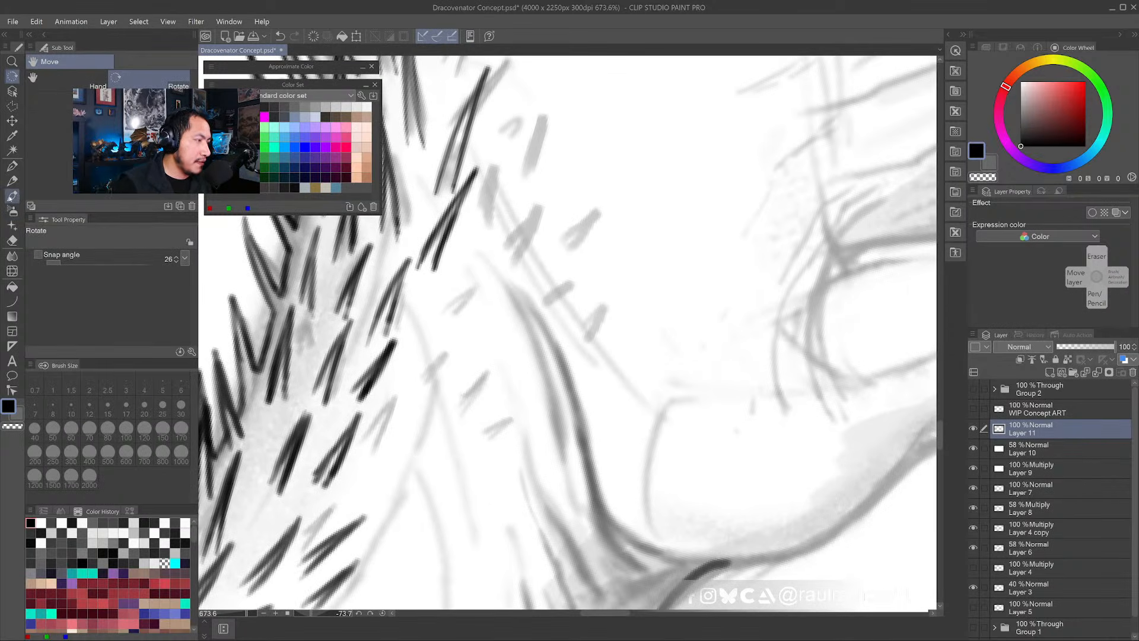
{"action": "left_click", "coordinate": [11, 211]}
{"action": "mouse_move", "coordinate": [509, 359]}
{"action": "left_mouse_down"}
{"action": "mouse_move", "coordinate": [487, 357]}
{"action": "mouse_move", "coordinate": [504, 275]}
{"action": "mouse_move", "coordinate": [478, 350]}
{"action": "mouse_move", "coordinate": [502, 276]}
{"action": "mouse_move", "coordinate": [466, 351]}
{"action": "left_mouse_up"}
{"action": "mouse_move", "coordinate": [443, 414]}
{"action": "left_mouse_down"}
{"action": "mouse_move", "coordinate": [476, 364]}
{"action": "mouse_move", "coordinate": [446, 426]}
{"action": "mouse_move", "coordinate": [399, 467]}
{"action": "mouse_move", "coordinate": [401, 488]}
{"action": "left_mouse_up"}
{"action": "mouse_move", "coordinate": [421, 438]}
{"action": "left_mouse_down"}
{"action": "mouse_move", "coordinate": [406, 475]}
{"action": "mouse_move", "coordinate": [385, 484]}
{"action": "mouse_move", "coordinate": [433, 403]}
{"action": "mouse_move", "coordinate": [401, 489]}
{"action": "left_mouse_up"}
{"action": "key", "text": "ctrl+z"}
{"action": "key", "text": "ctrl+z"}
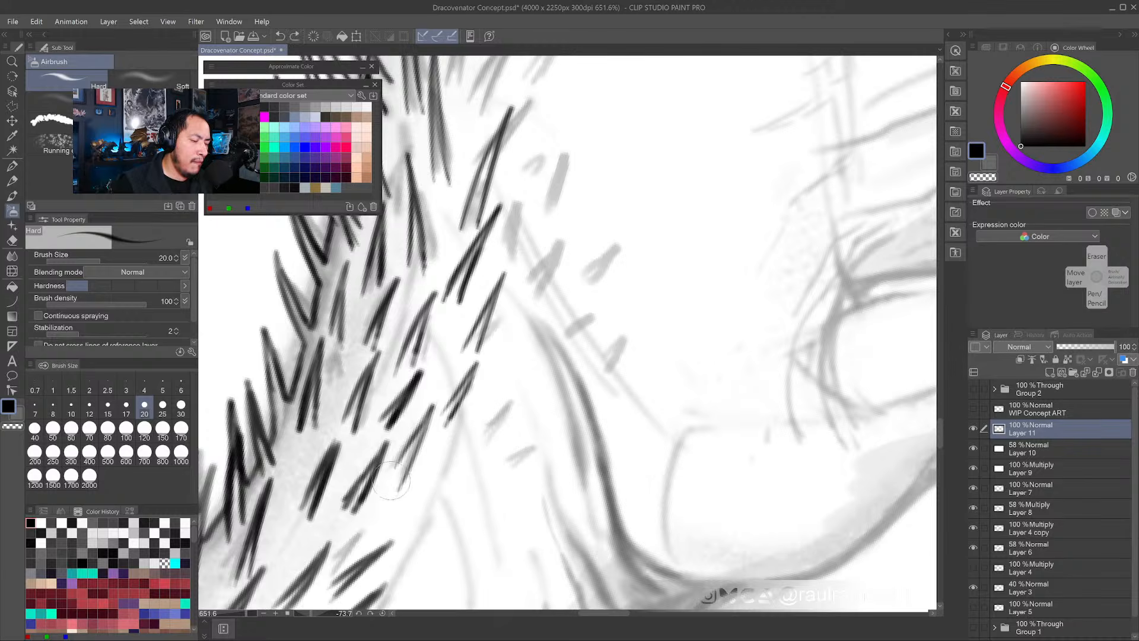
- Continue the outer row of short black feathers along the side of the neck toward the head
{"action": "mouse_move", "coordinate": [418, 427]}
{"action": "left_mouse_down"}
{"action": "mouse_move", "coordinate": [385, 489]}
{"action": "mouse_move", "coordinate": [432, 406]}
{"action": "left_mouse_up"}
{"action": "mouse_move", "coordinate": [429, 485]}
{"action": "left_mouse_down"}
{"action": "mouse_move", "coordinate": [435, 373]}
{"action": "mouse_move", "coordinate": [435, 384]}
{"action": "mouse_move", "coordinate": [454, 353]}
{"action": "left_mouse_up"}
{"action": "left_click_drag", "start_coordinate": [425, 404], "coordinate": [456, 362]}
{"action": "mouse_move", "coordinate": [400, 428]}
{"action": "left_mouse_down"}
{"action": "mouse_move", "coordinate": [443, 397]}
{"action": "mouse_move", "coordinate": [455, 364]}
{"action": "left_mouse_up"}
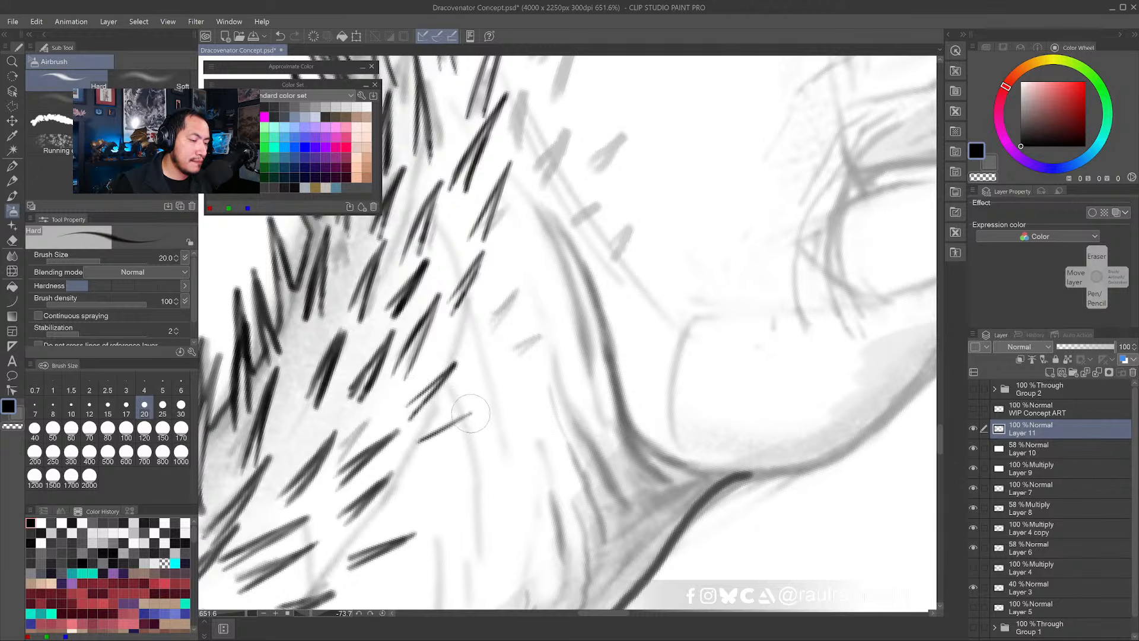
{"action": "mouse_move", "coordinate": [419, 442]}
{"action": "left_mouse_down"}
{"action": "mouse_move", "coordinate": [471, 413]}
{"action": "mouse_move", "coordinate": [417, 460]}
{"action": "left_mouse_up"}
- Add short tapered black feathers at the outer edge of the neck plumage, in front of the shoulder
{"action": "left_click_drag", "start_coordinate": [439, 504], "coordinate": [475, 404]}
{"action": "mouse_move", "coordinate": [498, 483]}
{"action": "left_mouse_down"}
{"action": "mouse_move", "coordinate": [529, 484]}
{"action": "mouse_move", "coordinate": [581, 431]}
{"action": "mouse_move", "coordinate": [545, 381]}
{"action": "left_mouse_up"}
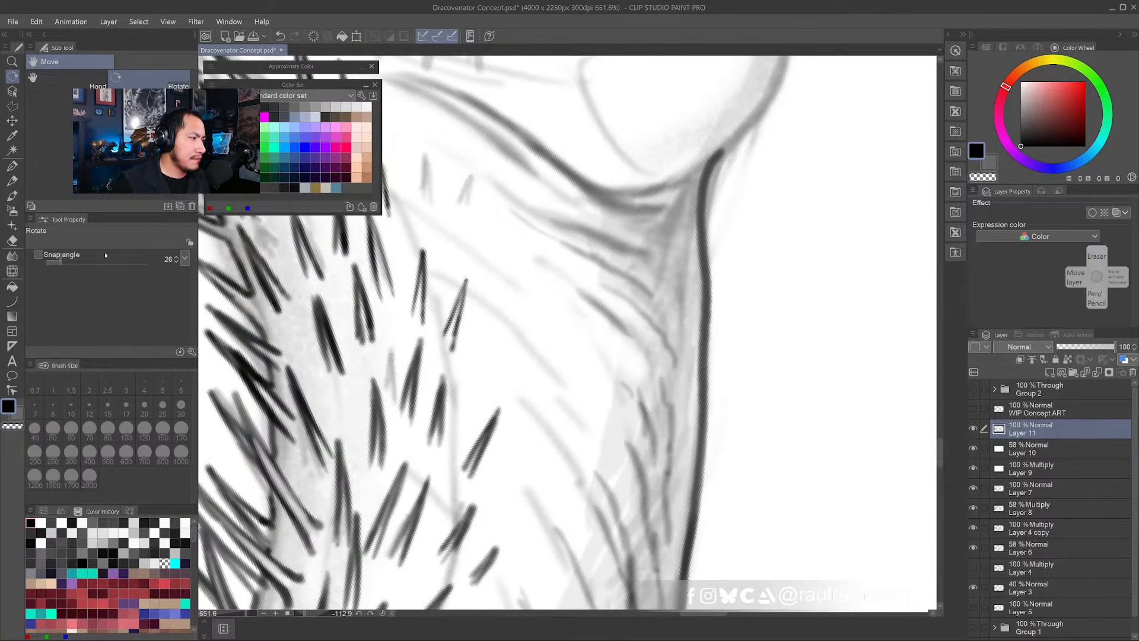
{"action": "left_click", "coordinate": [11, 211]}
{"action": "mouse_move", "coordinate": [458, 318]}
{"action": "left_mouse_down"}
{"action": "mouse_move", "coordinate": [452, 344]}
{"action": "mouse_move", "coordinate": [466, 280]}
{"action": "left_mouse_up"}
{"action": "mouse_move", "coordinate": [470, 359]}
{"action": "left_mouse_down"}
{"action": "mouse_move", "coordinate": [502, 311]}
{"action": "mouse_move", "coordinate": [480, 364]}
{"action": "mouse_move", "coordinate": [473, 356]}
{"action": "mouse_move", "coordinate": [510, 392]}
{"action": "mouse_move", "coordinate": [524, 357]}
{"action": "mouse_move", "coordinate": [508, 392]}
{"action": "mouse_move", "coordinate": [475, 368]}
{"action": "mouse_move", "coordinate": [502, 311]}
{"action": "mouse_move", "coordinate": [466, 372]}
{"action": "mouse_move", "coordinate": [505, 291]}
{"action": "mouse_move", "coordinate": [524, 361]}
{"action": "left_mouse_up"}
{"action": "left_click", "coordinate": [466, 373]}
{"action": "scroll", "coordinate": [455, 269], "scroll_direction": "up", "scroll_amount": 5}
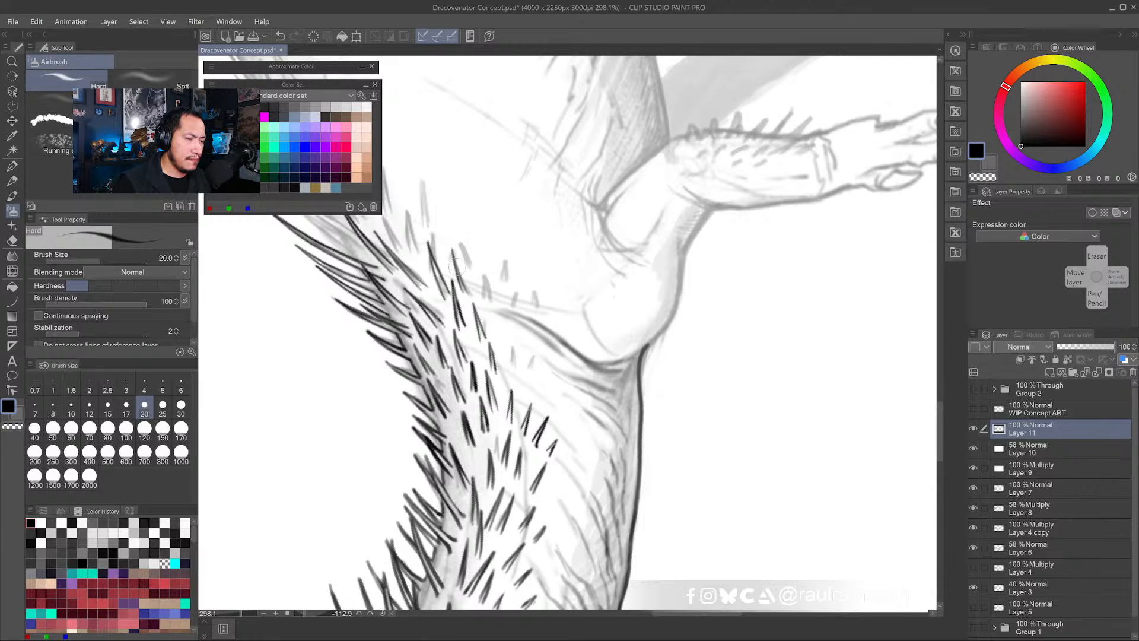
- Draw small black feathers over the shoulder behind the crease, undoing and redrawing the unsatisfactory strokes
{"action": "mouse_move", "coordinate": [484, 298]}
{"action": "left_mouse_down"}
{"action": "mouse_move", "coordinate": [488, 259]}
{"action": "mouse_move", "coordinate": [514, 294]}
{"action": "mouse_move", "coordinate": [518, 279]}
{"action": "mouse_move", "coordinate": [518, 305]}
{"action": "mouse_move", "coordinate": [505, 249]}
{"action": "mouse_move", "coordinate": [518, 298]}
{"action": "left_mouse_up"}
{"action": "key", "text": "ctrl+z"}
{"action": "key", "text": "ctrl+z"}
{"action": "key", "text": "ctrl+z"}
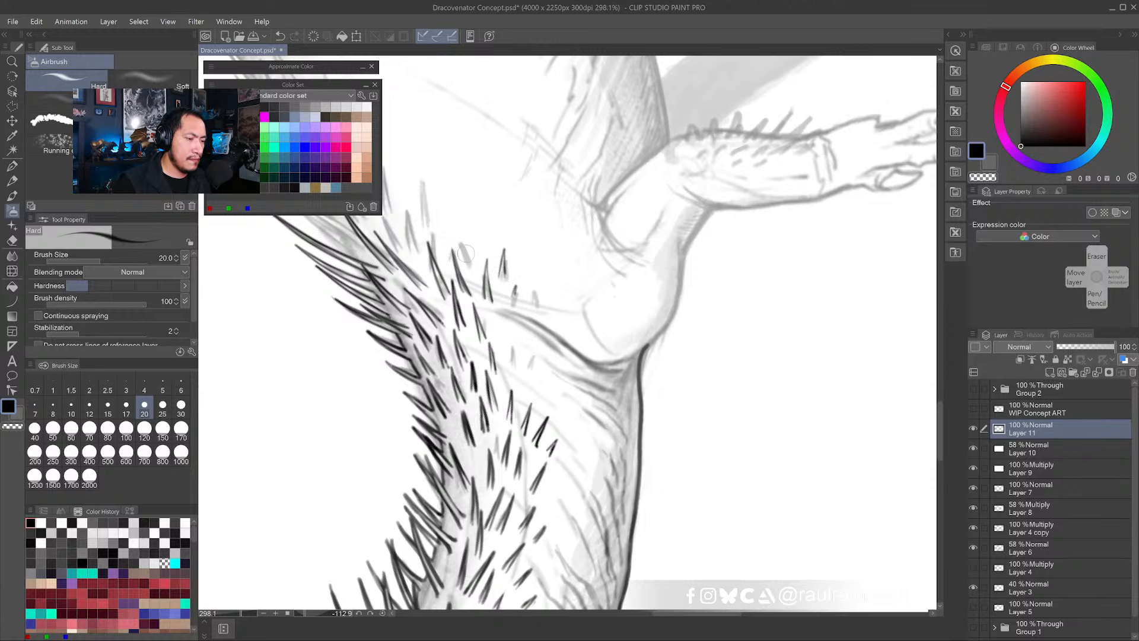
{"action": "mouse_move", "coordinate": [468, 265]}
{"action": "left_mouse_down"}
{"action": "mouse_move", "coordinate": [457, 218]}
{"action": "mouse_move", "coordinate": [475, 259]}
{"action": "left_mouse_up"}
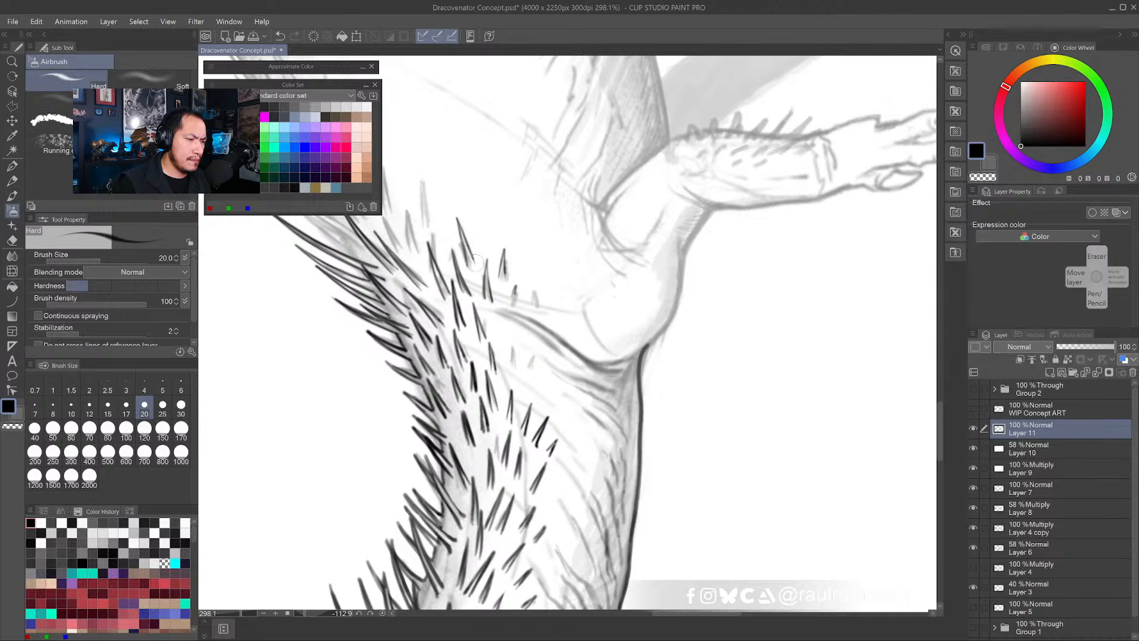
{"action": "mouse_move", "coordinate": [458, 219]}
{"action": "left_mouse_down"}
{"action": "mouse_move", "coordinate": [472, 254]}
{"action": "mouse_move", "coordinate": [483, 202]}
{"action": "mouse_move", "coordinate": [481, 236]}
{"action": "left_mouse_up"}
{"action": "scroll", "coordinate": [482, 236], "scroll_direction": "down", "scroll_amount": 3}
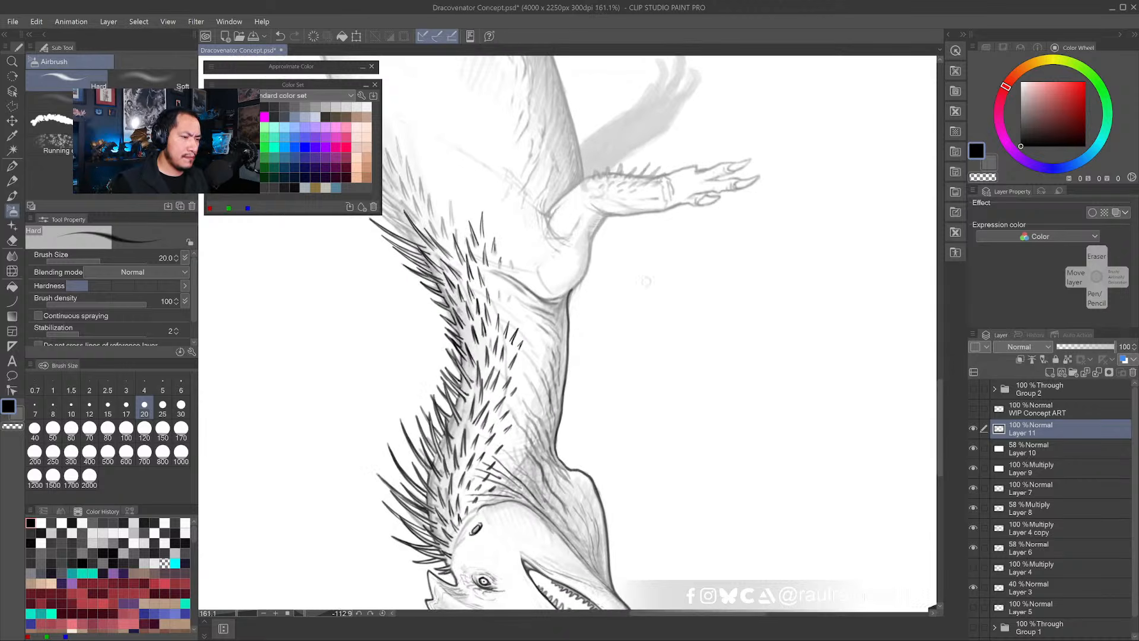
- Cover the pupil with white using the Hard airbrush at size 20, leaving an open iris inside the dark eye ring
{"action": "key", "text": "shift+space"}
{"action": "mouse_move", "coordinate": [600, 362]}
{"action": "left_mouse_down"}
{"action": "mouse_move", "coordinate": [569, 377]}
{"action": "mouse_move", "coordinate": [732, 386]}
{"action": "mouse_move", "coordinate": [727, 404]}
{"action": "mouse_move", "coordinate": [712, 369]}
{"action": "left_mouse_up"}
{"action": "scroll", "coordinate": [724, 399], "scroll_direction": "down", "scroll_amount": 6}
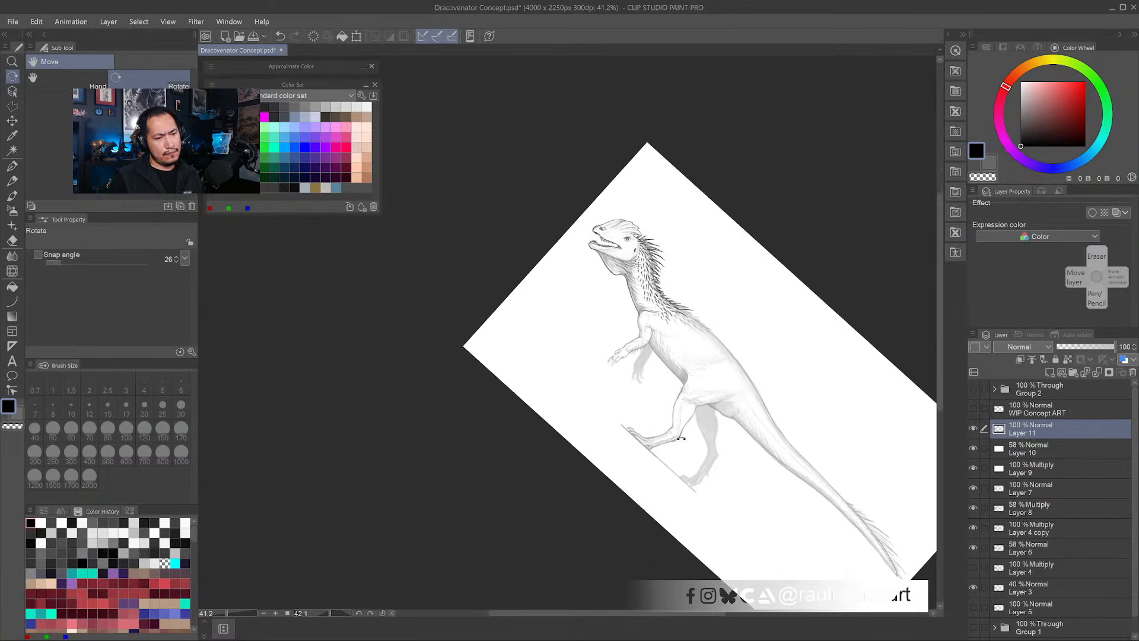
{"action": "left_click_drag", "start_coordinate": [682, 439], "coordinate": [744, 339]}
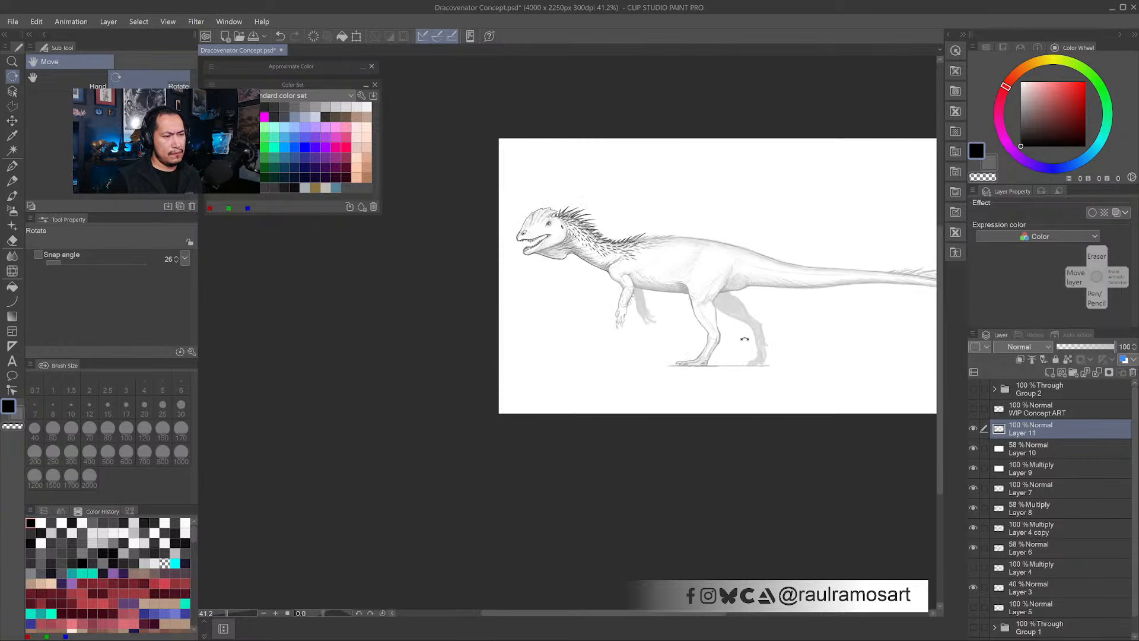
{"action": "scroll", "coordinate": [584, 267], "scroll_direction": "up", "scroll_amount": 8}
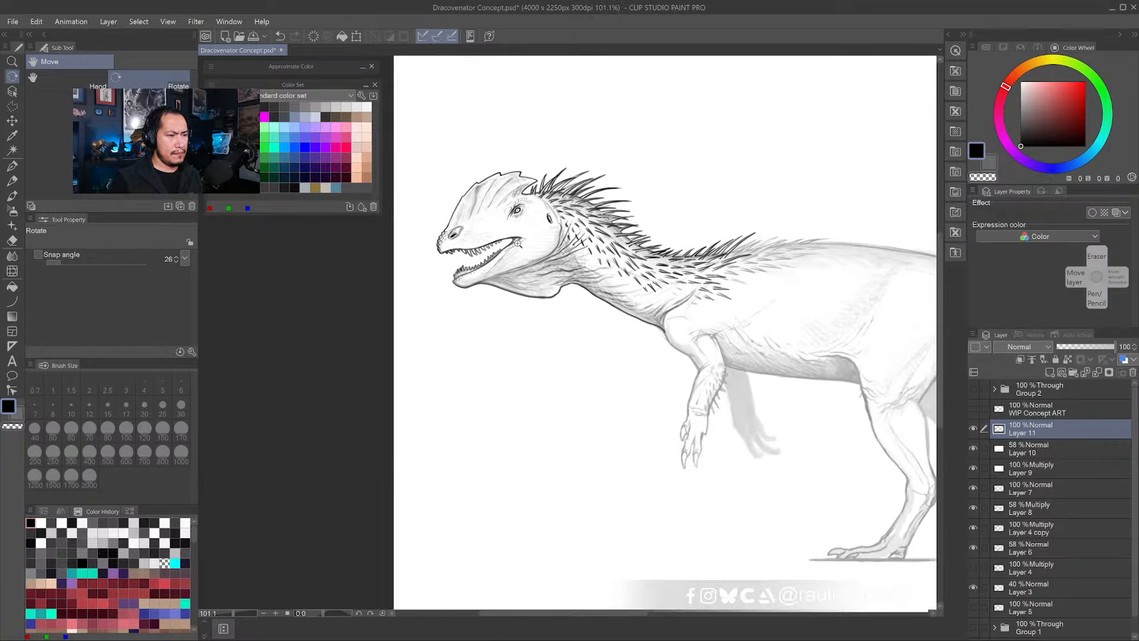
{"action": "scroll", "coordinate": [532, 245], "scroll_direction": "up", "scroll_amount": 1}
{"action": "left_click", "coordinate": [12, 196]}
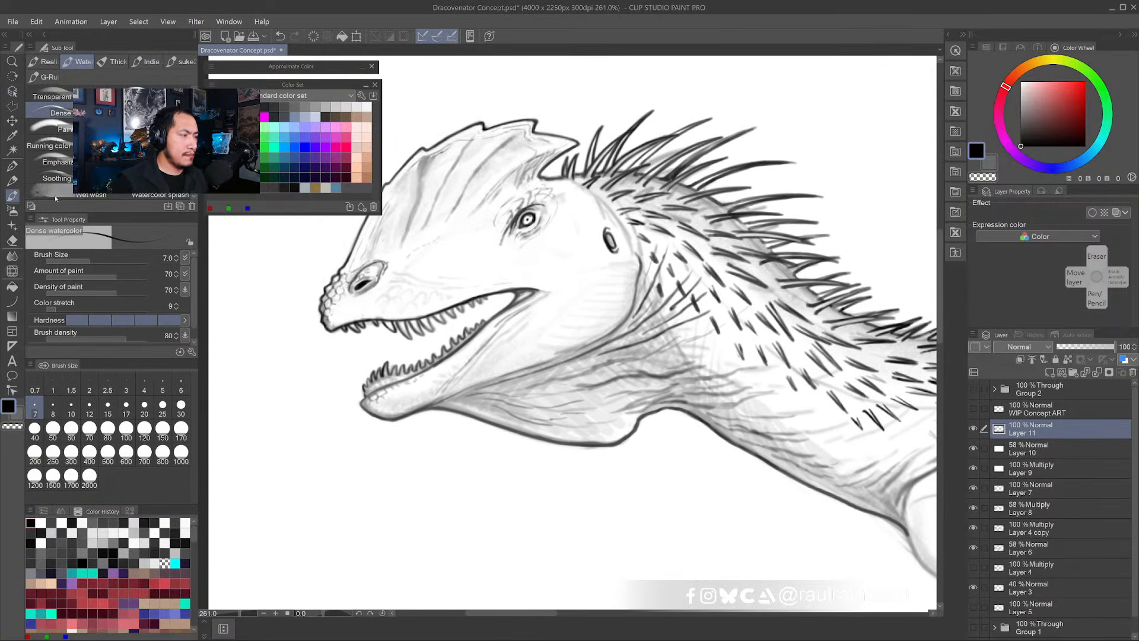
{"action": "left_click", "coordinate": [12, 210]}
{"action": "key", "text": "x"}
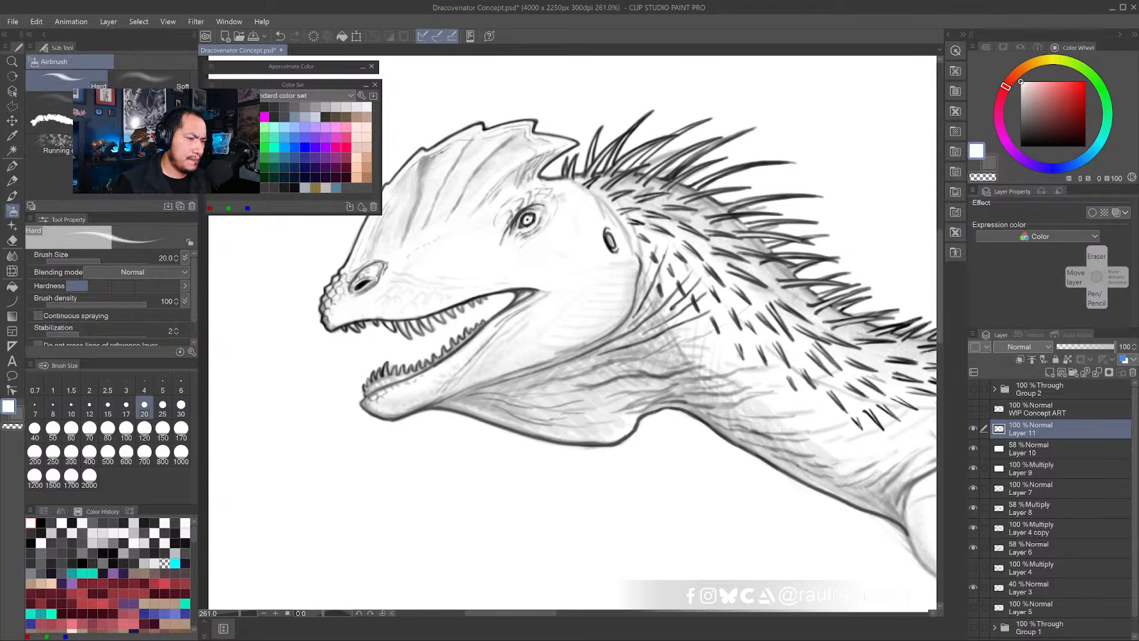
{"action": "left_click", "coordinate": [527, 219]}
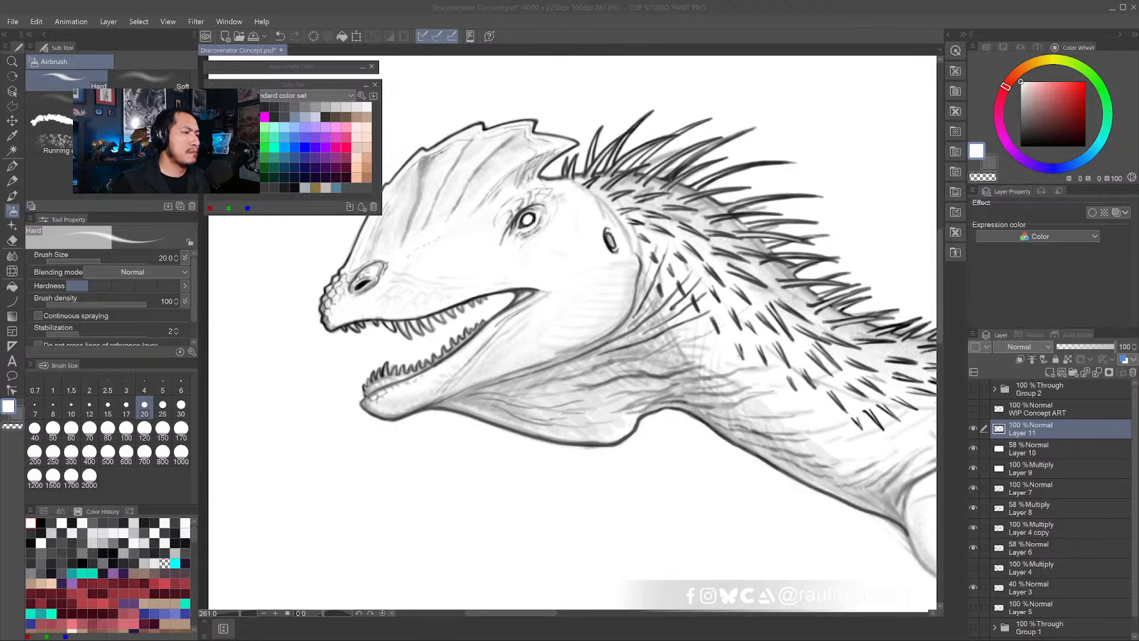
{"action": "left_click_drag", "start_coordinate": [533, 212], "coordinate": [546, 215]}
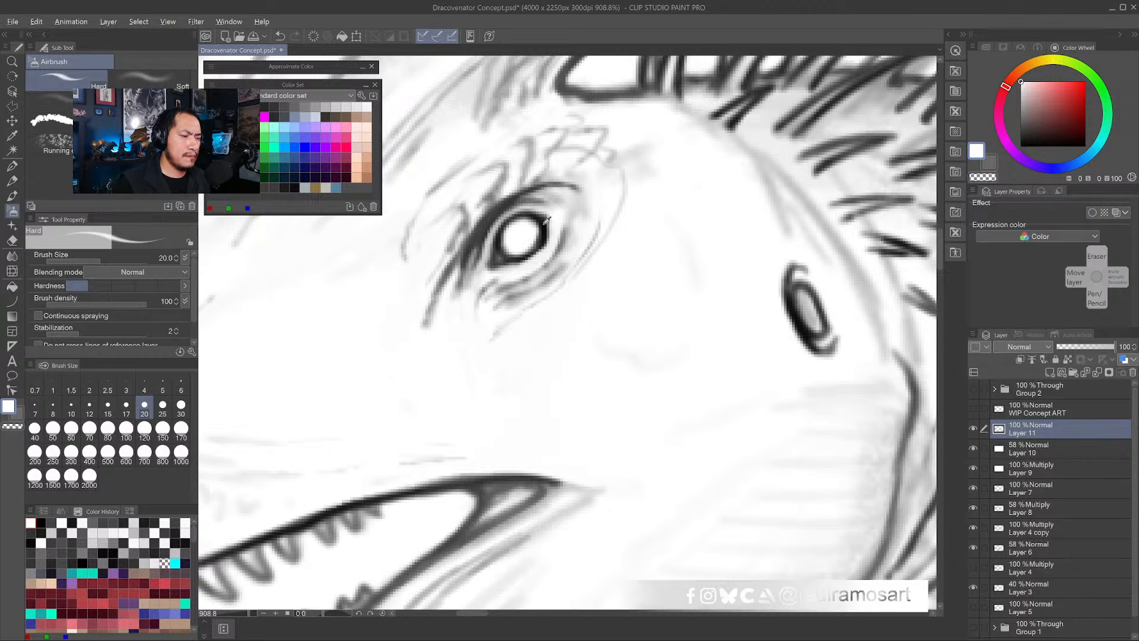
- Paint a small dark pupil and grey iris shading inside the eye with tones sampled from the eye's lines
{"action": "left_click", "coordinate": [520, 252], "text": "alt"}
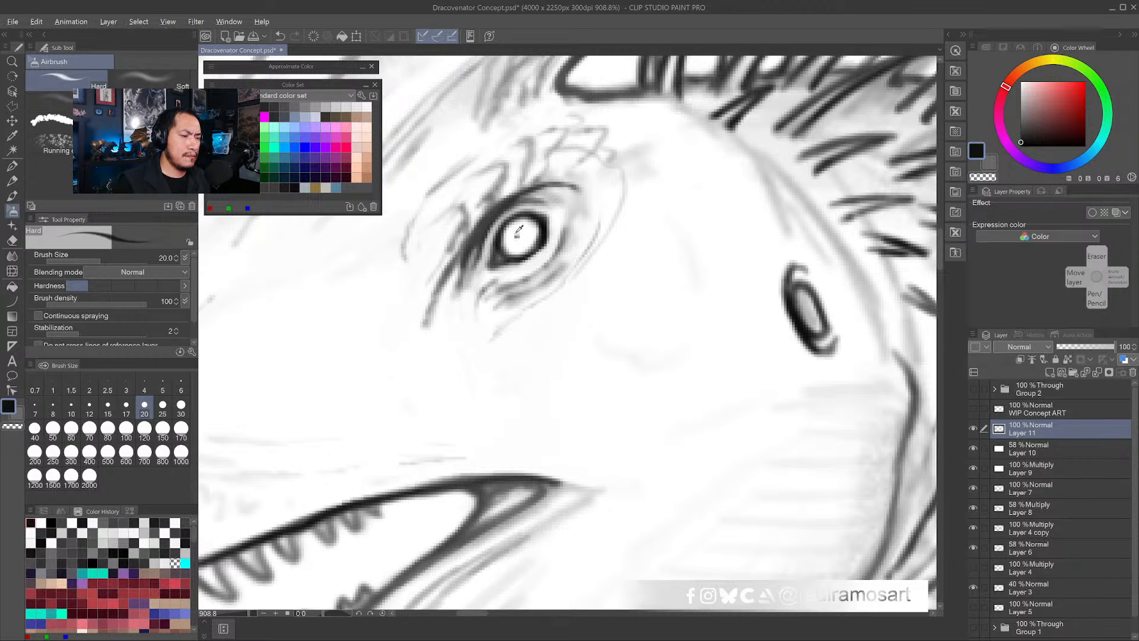
{"action": "left_click", "coordinate": [514, 223], "text": "alt"}
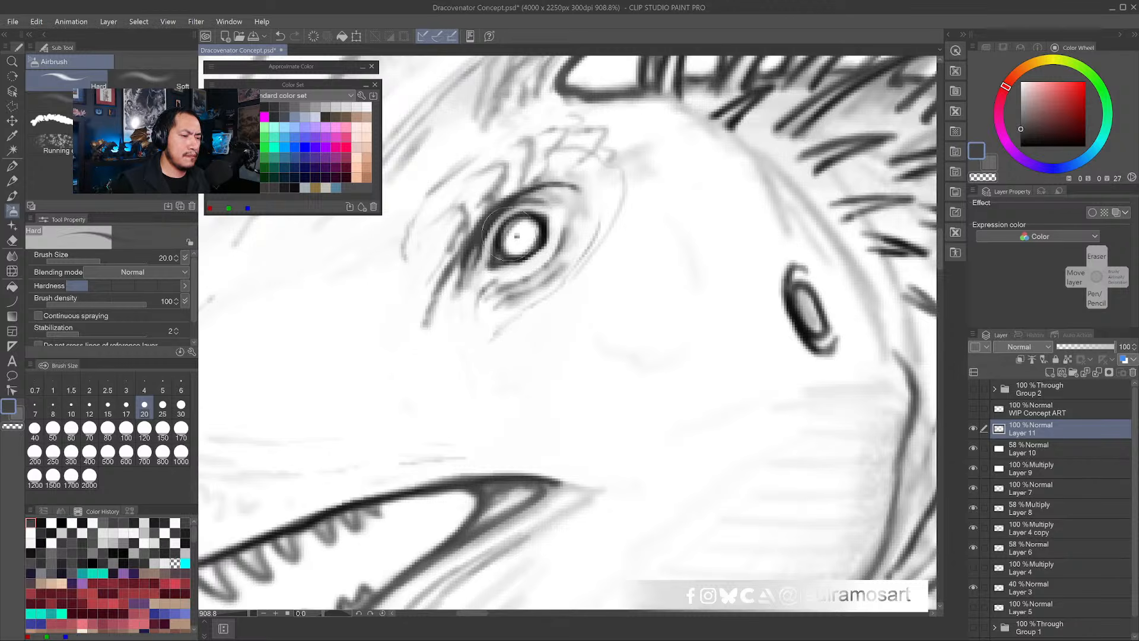
{"action": "left_click", "coordinate": [498, 243], "text": "alt"}
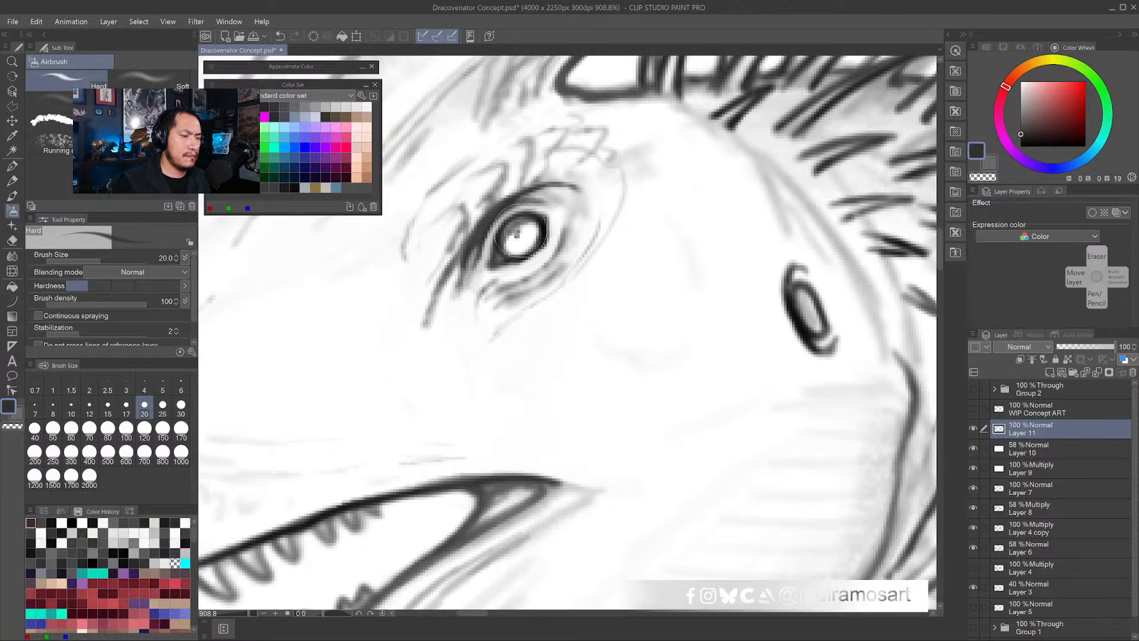
{"action": "left_click", "coordinate": [516, 223], "text": "alt"}
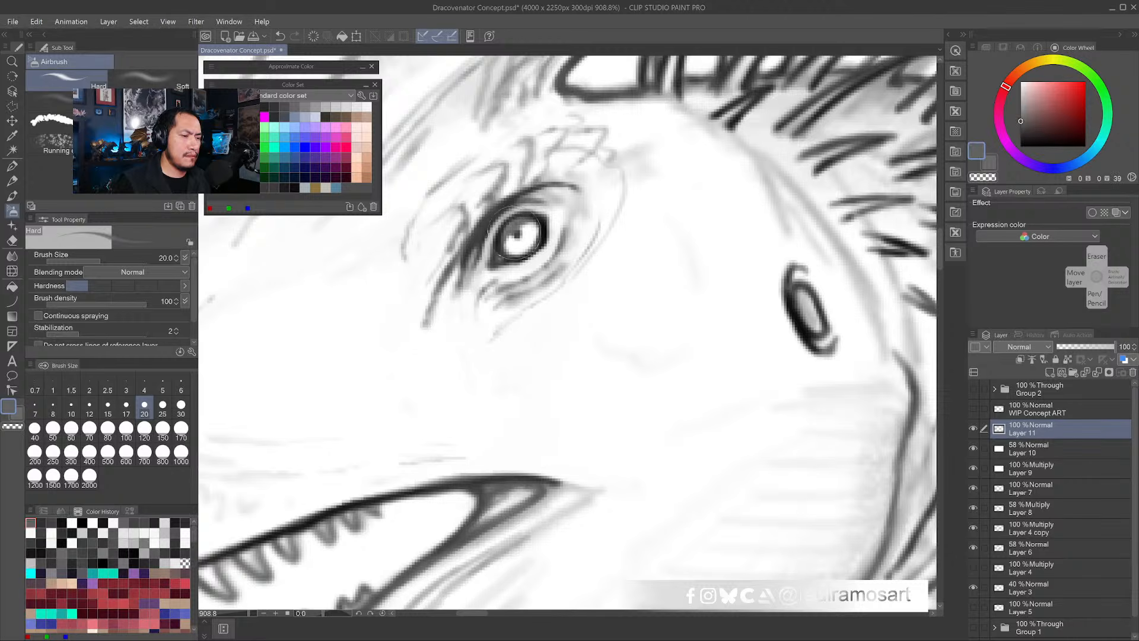
{"action": "left_click", "coordinate": [518, 236], "text": "alt"}
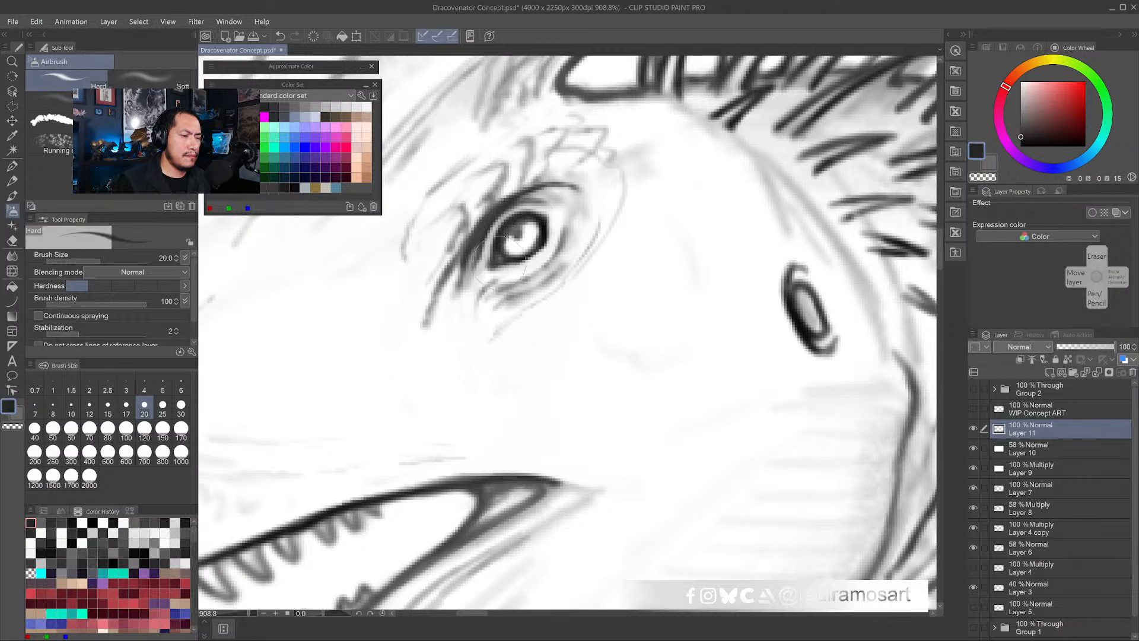
{"action": "scroll", "coordinate": [500, 262], "scroll_direction": "down", "scroll_amount": 8}
{"action": "scroll", "coordinate": [514, 261], "scroll_direction": "up", "scroll_amount": 6}
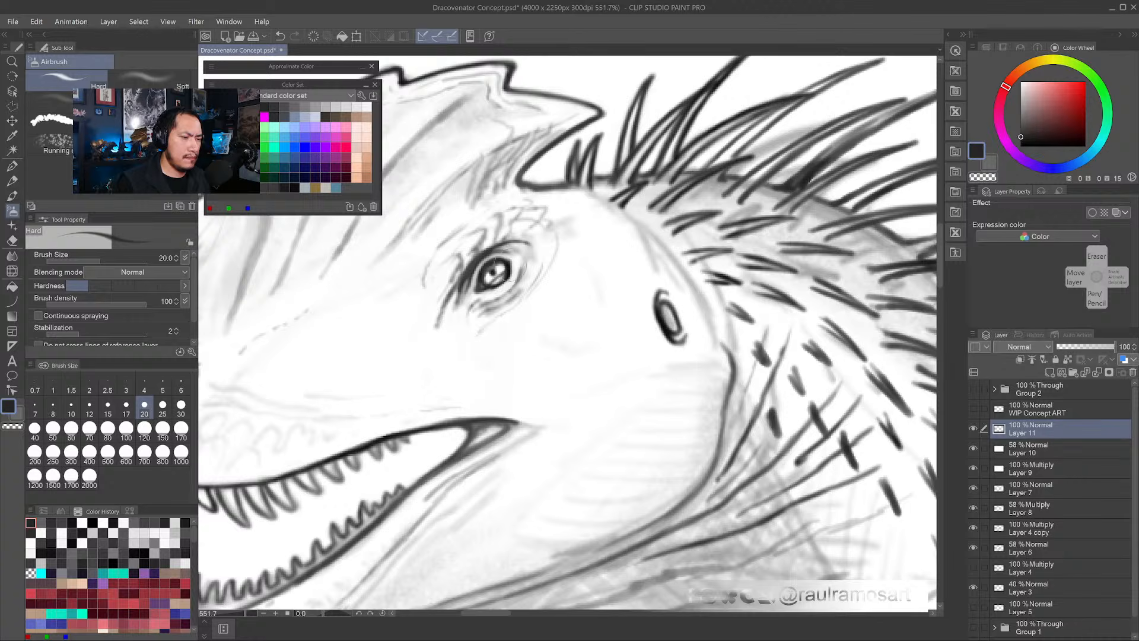
- Clean up the outer edge of the eye ring with sampled white
{"action": "left_click", "coordinate": [519, 268], "text": "alt"}
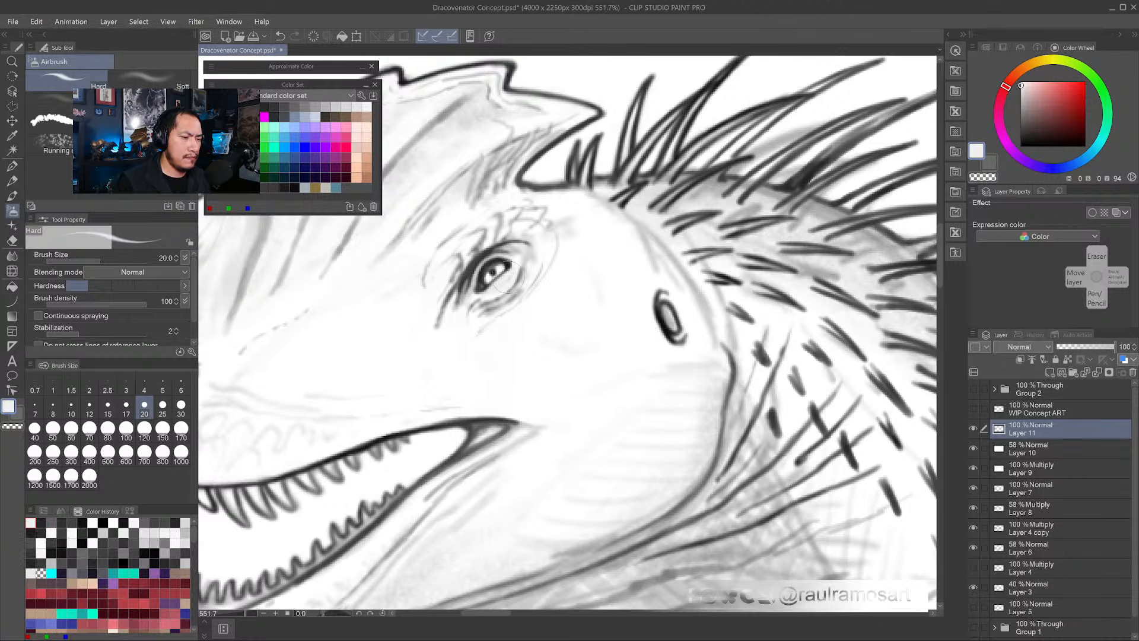
{"action": "scroll", "coordinate": [508, 279], "scroll_direction": "down", "scroll_amount": 5}
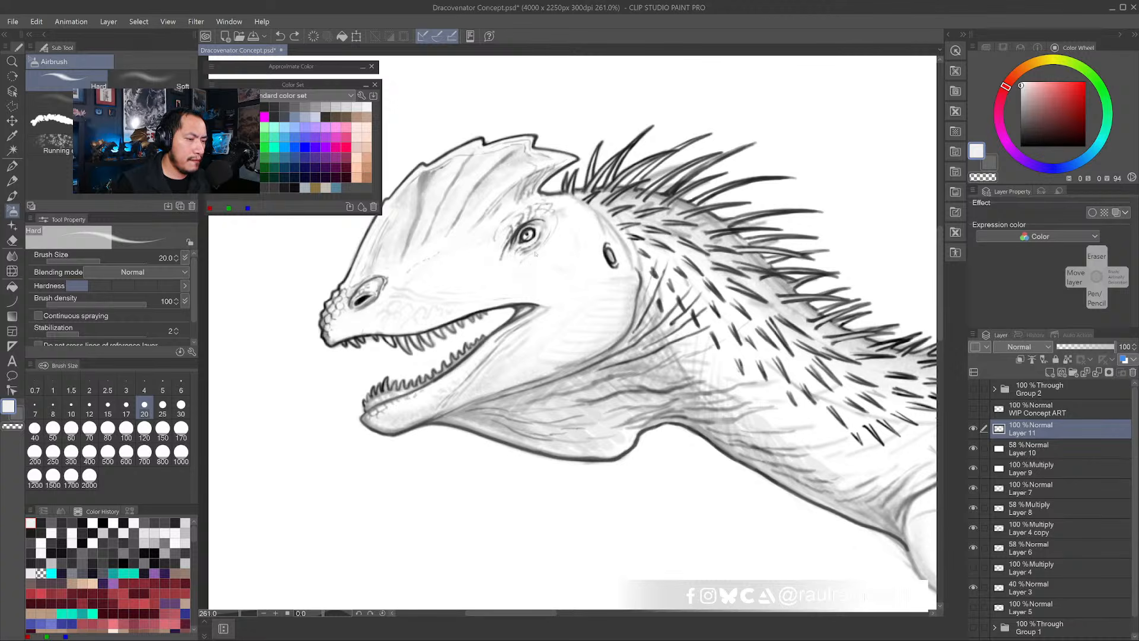
{"action": "scroll", "coordinate": [528, 241], "scroll_direction": "up", "scroll_amount": 6}
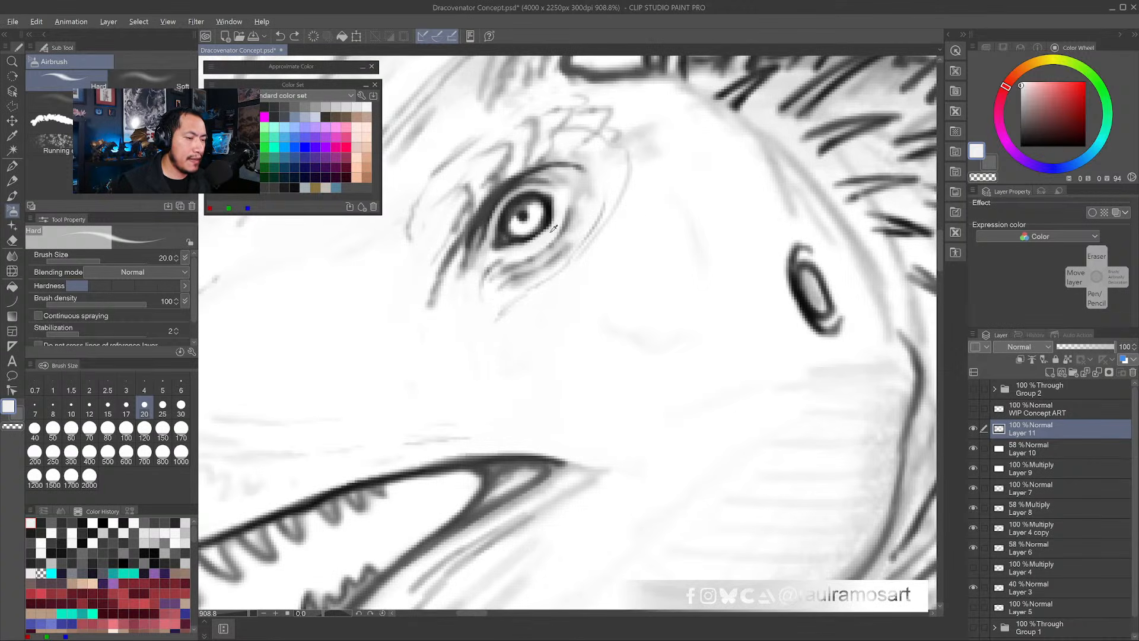
{"action": "left_click", "coordinate": [622, 207], "text": "alt"}
{"action": "left_click_drag", "start_coordinate": [546, 223], "coordinate": [518, 240]}
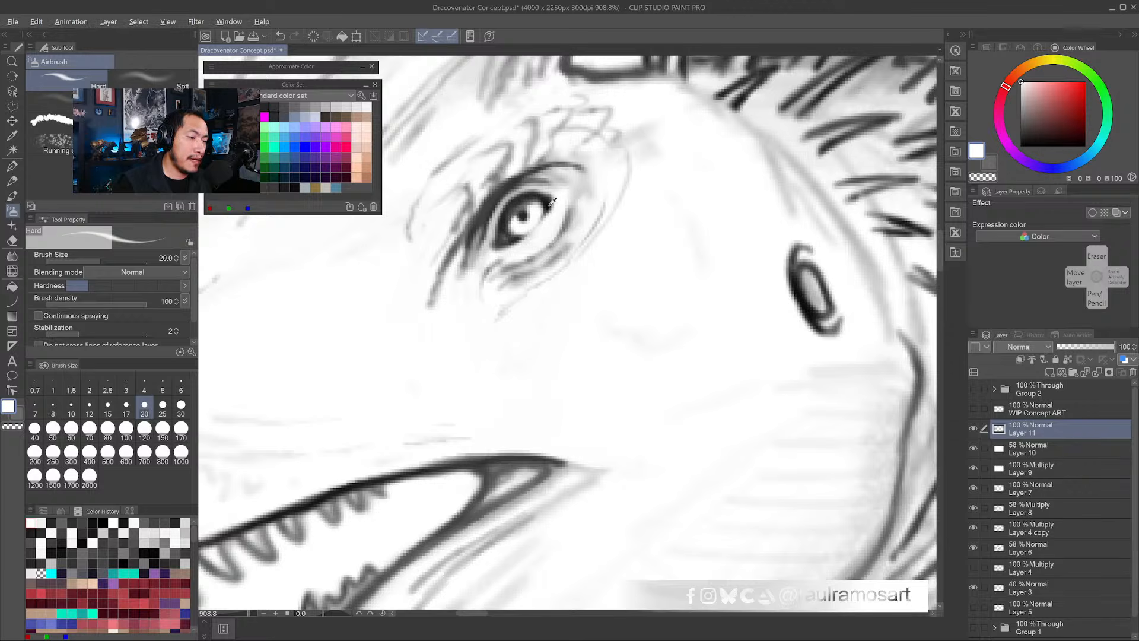
- Darken the iris and the lower eyelid crease with sampled black, and touch up the pupil highlight in white
{"action": "left_click", "coordinate": [533, 221], "text": "alt"}
{"action": "left_click_drag", "start_coordinate": [528, 229], "coordinate": [540, 220]}
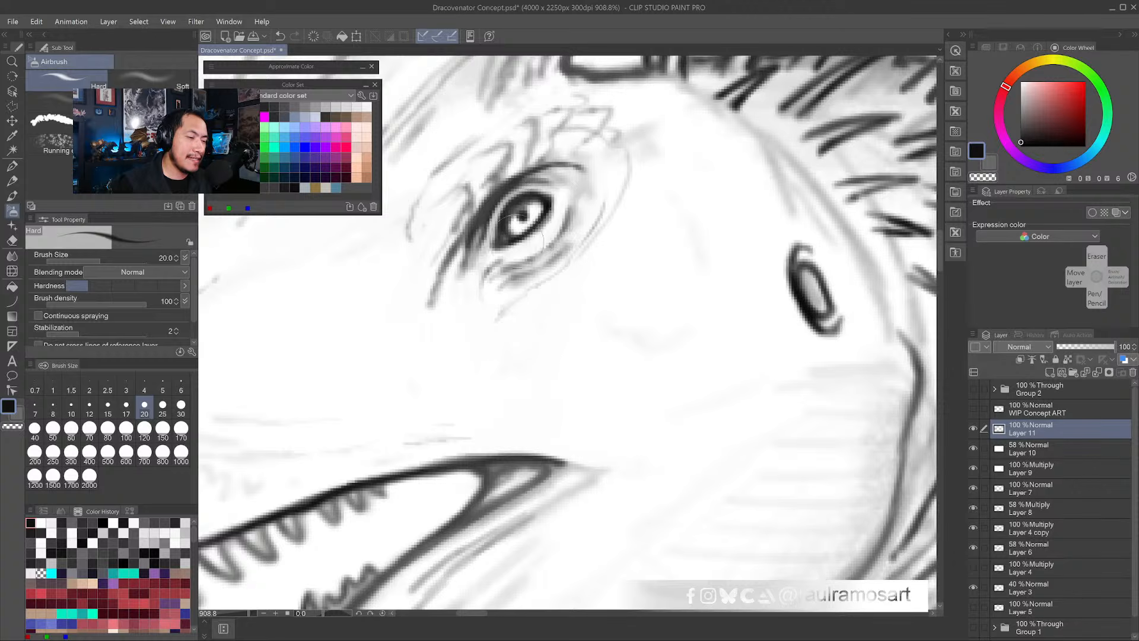
{"action": "left_click_drag", "start_coordinate": [570, 207], "coordinate": [577, 193]}
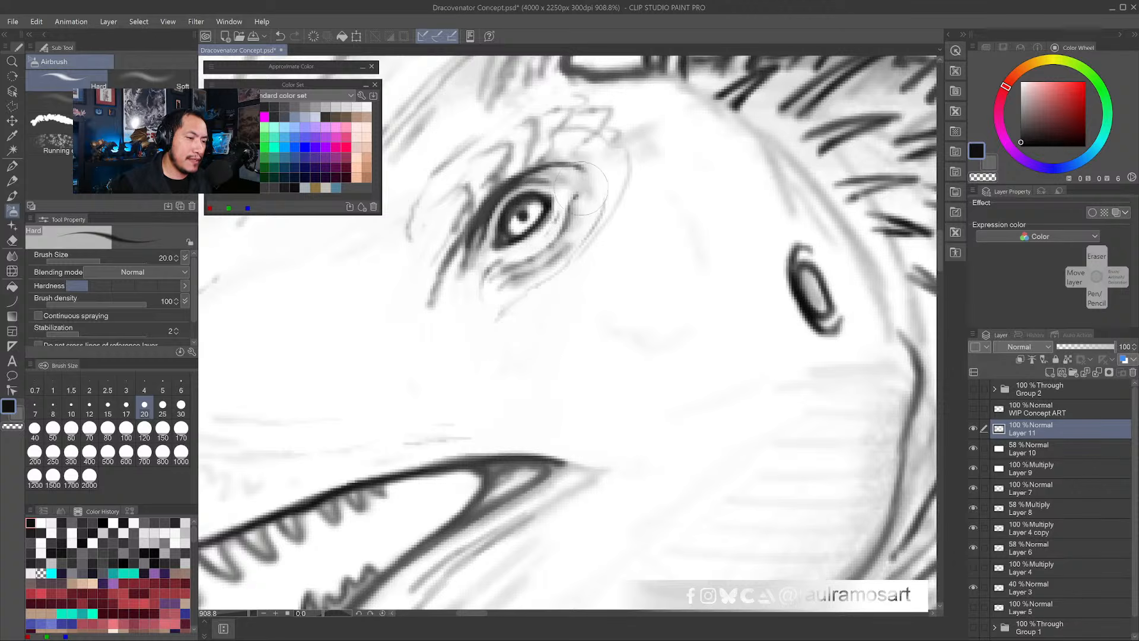
{"action": "left_click", "coordinate": [537, 211], "text": "alt"}
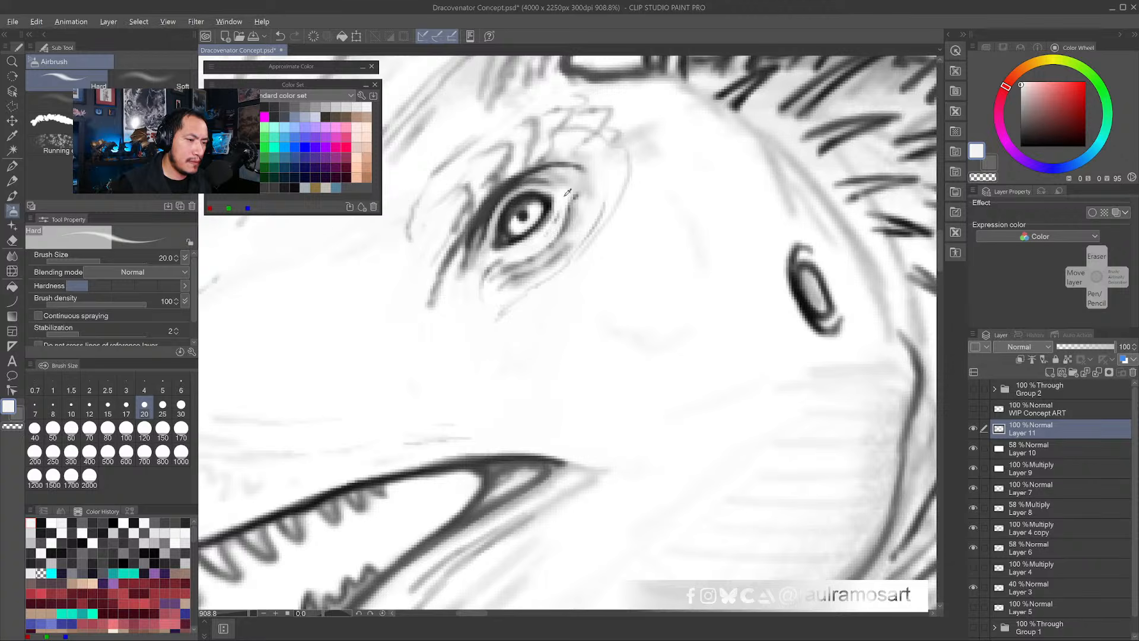
{"action": "left_click", "coordinate": [671, 208], "text": "alt"}
{"action": "left_click", "coordinate": [527, 210]}
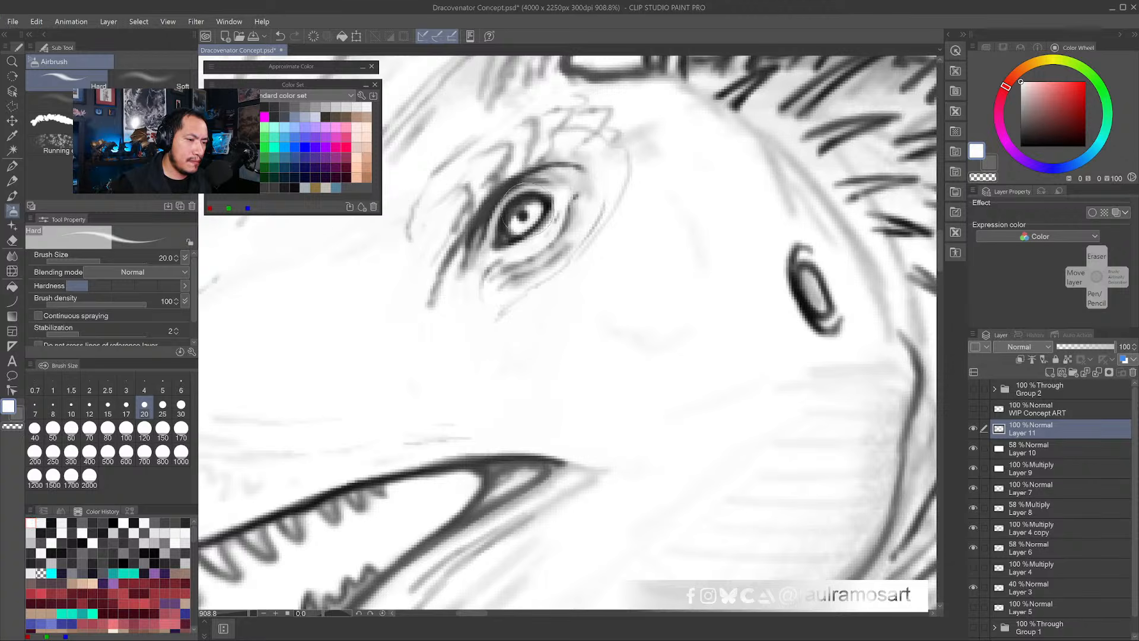
{"action": "scroll", "coordinate": [522, 205], "scroll_direction": "down", "scroll_amount": 6}
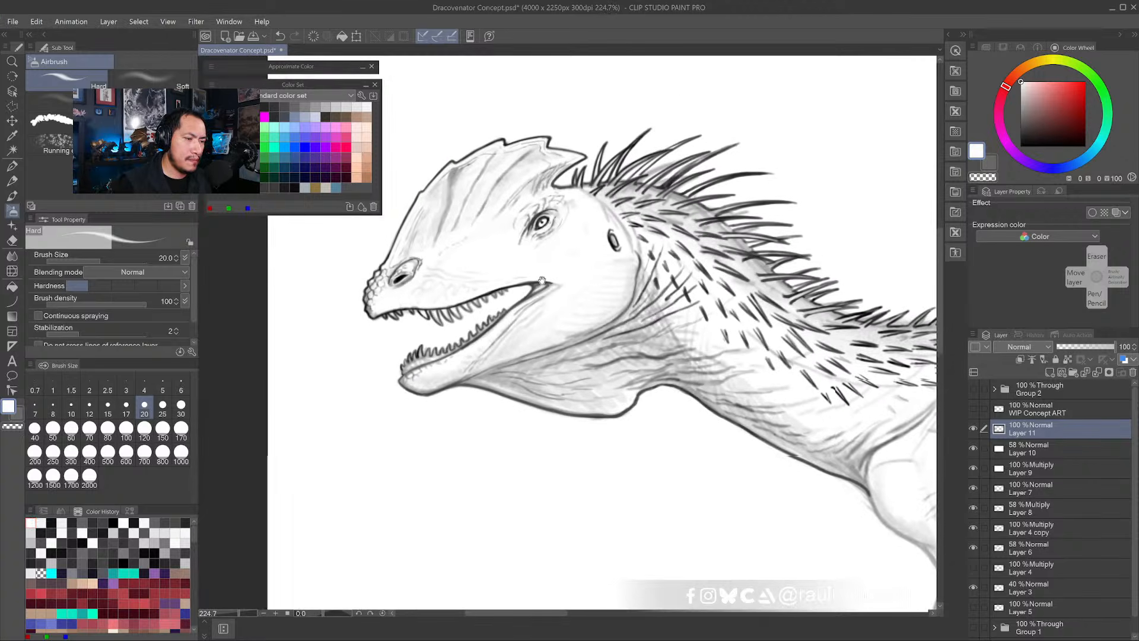
- Refine the eyelid folds and front corner of the eye with alternating sampled dark and white tones
{"action": "scroll", "coordinate": [543, 235], "scroll_direction": "up", "scroll_amount": 5}
{"action": "left_click", "coordinate": [549, 189], "text": "alt"}
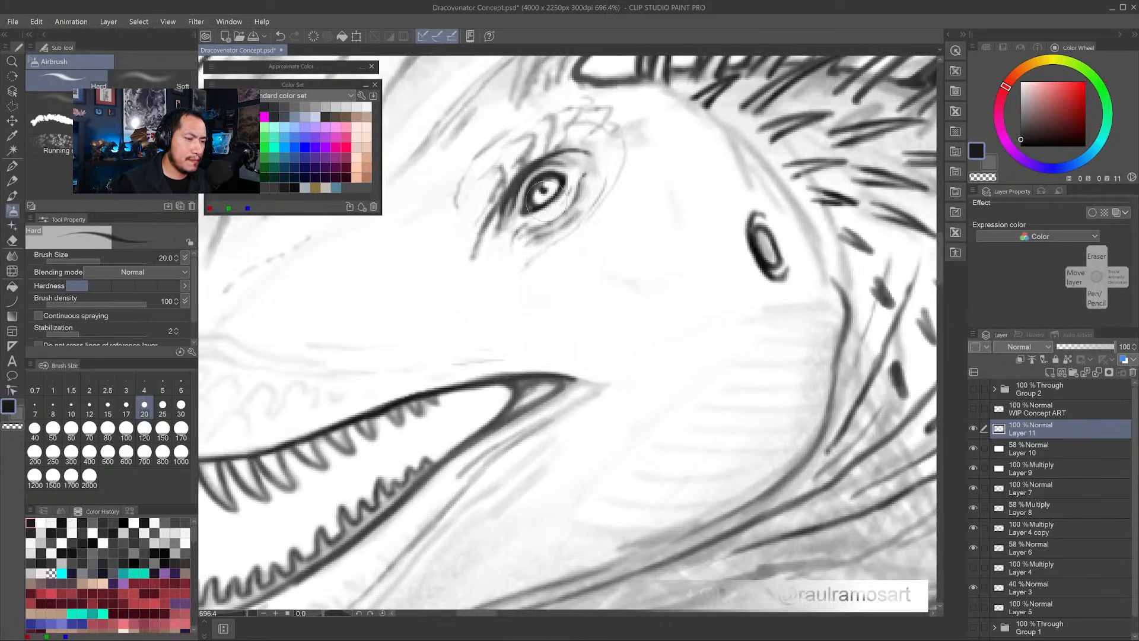
{"action": "left_click", "coordinate": [576, 176], "text": "alt"}
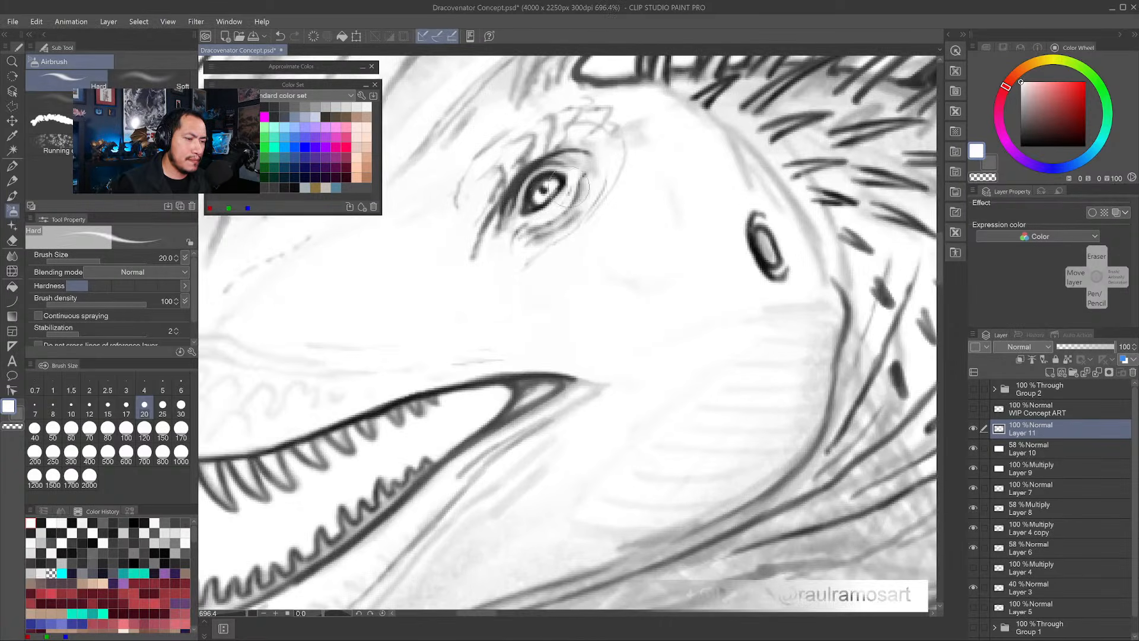
{"action": "left_click", "coordinate": [573, 184], "text": "alt"}
{"action": "mouse_move", "coordinate": [537, 221]}
{"action": "left_mouse_down"}
{"action": "mouse_move", "coordinate": [516, 250]}
{"action": "mouse_move", "coordinate": [499, 231]}
{"action": "mouse_move", "coordinate": [473, 259]}
{"action": "mouse_move", "coordinate": [482, 219]}
{"action": "left_mouse_up"}
{"action": "left_click", "coordinate": [526, 220], "text": "alt"}
{"action": "left_click", "coordinate": [506, 228], "text": "alt"}
{"action": "mouse_move", "coordinate": [470, 261]}
{"action": "left_mouse_down"}
{"action": "mouse_move", "coordinate": [501, 277]}
{"action": "mouse_move", "coordinate": [516, 322]}
{"action": "mouse_move", "coordinate": [577, 296]}
{"action": "left_mouse_up"}
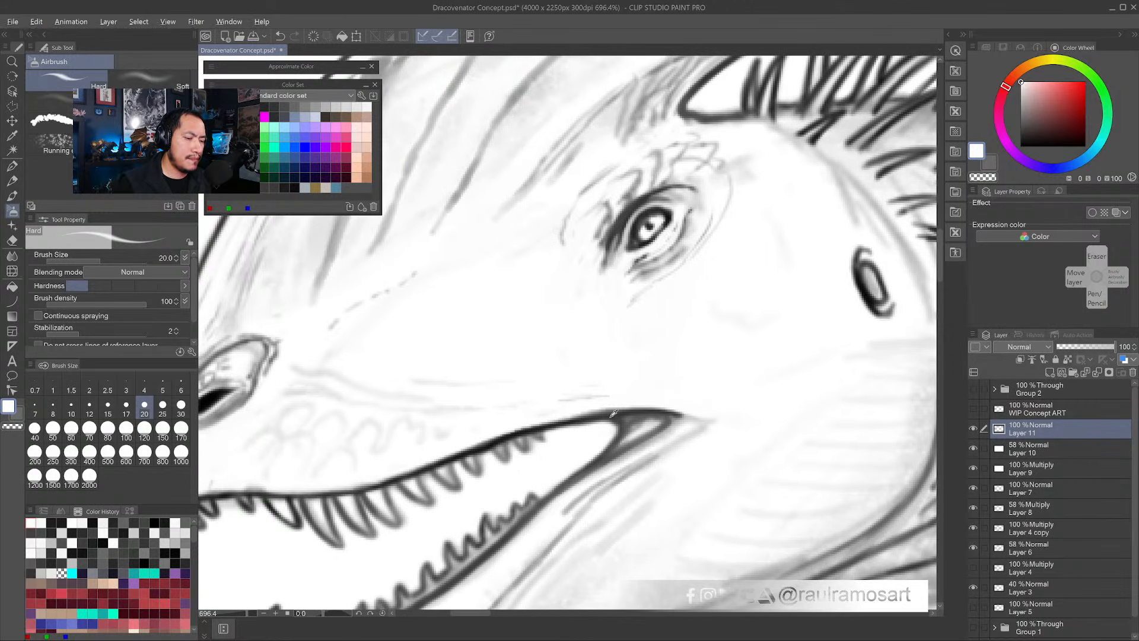
{"action": "left_click", "coordinate": [598, 380], "text": "alt"}
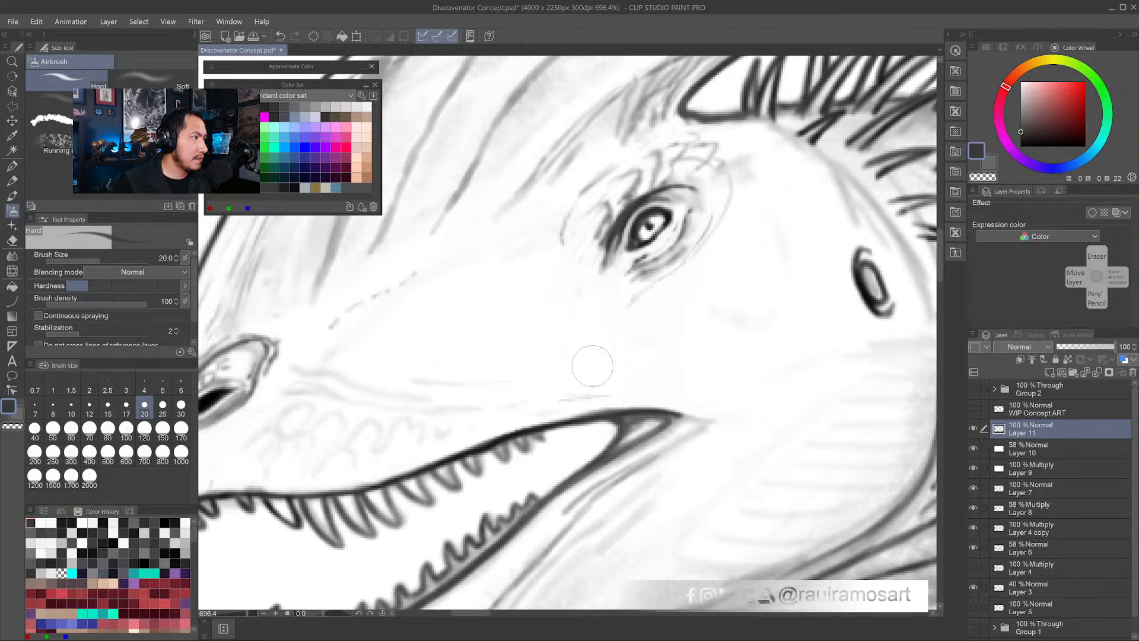
- Rotate the canvas so the neck lies nearly level and switch to the Dense watercolor brush at size 7
{"action": "scroll", "coordinate": [592, 365], "scroll_direction": "down", "scroll_amount": 6}
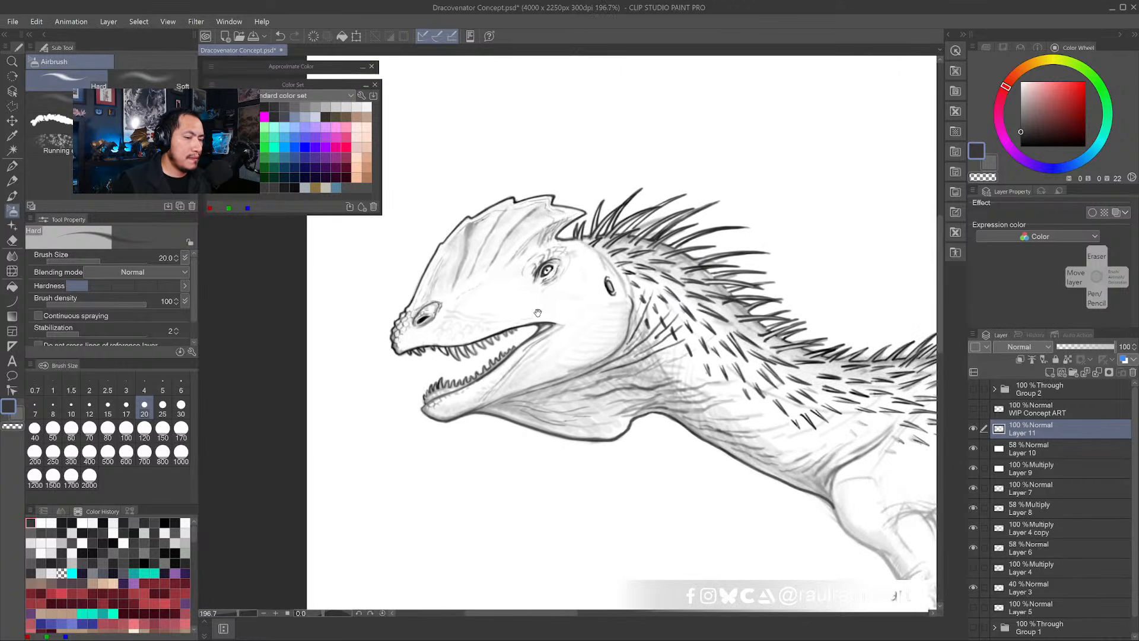
{"action": "key", "text": "shift+space"}
{"action": "left_click_drag", "start_coordinate": [577, 474], "coordinate": [685, 415]}
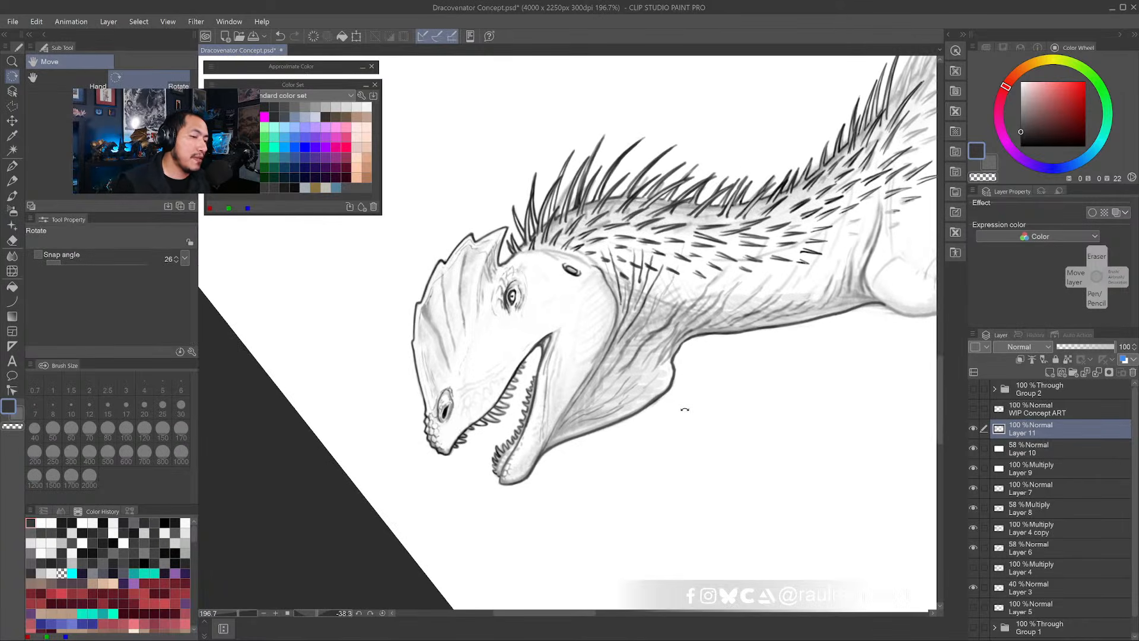
{"action": "left_click_drag", "start_coordinate": [683, 231], "coordinate": [565, 283]}
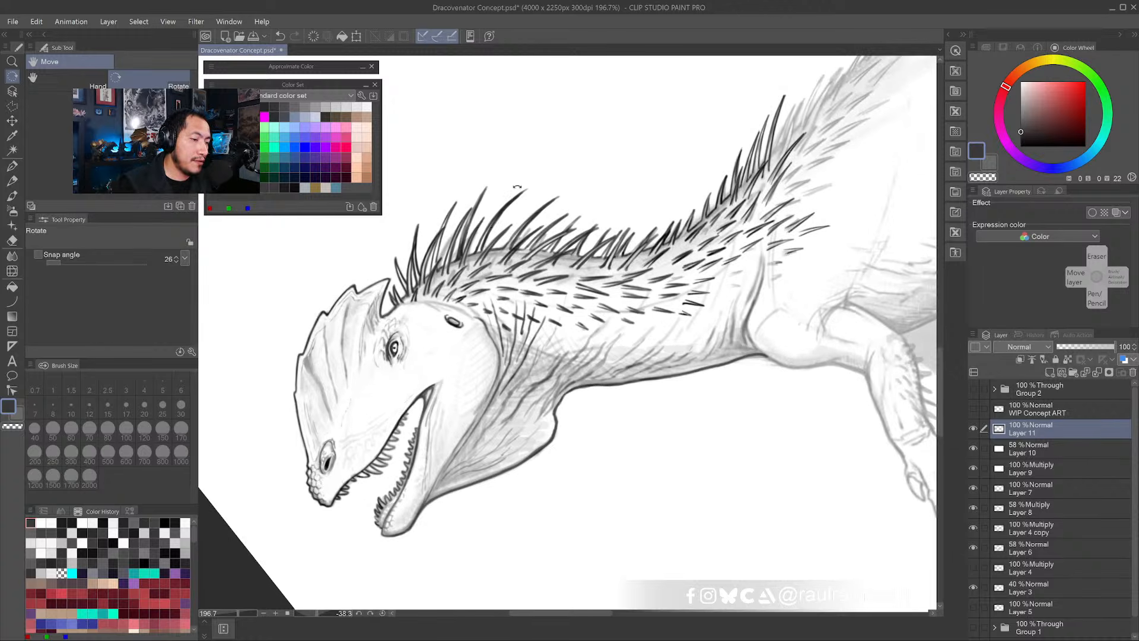
{"action": "left_click", "coordinate": [12, 180]}
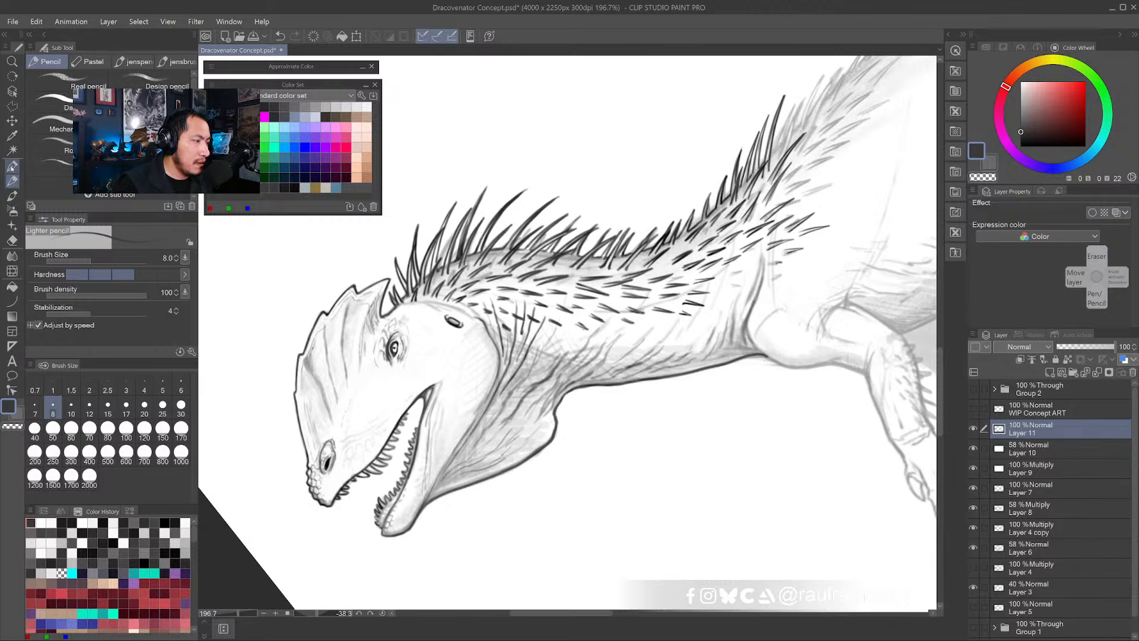
{"action": "left_click", "coordinate": [12, 197]}
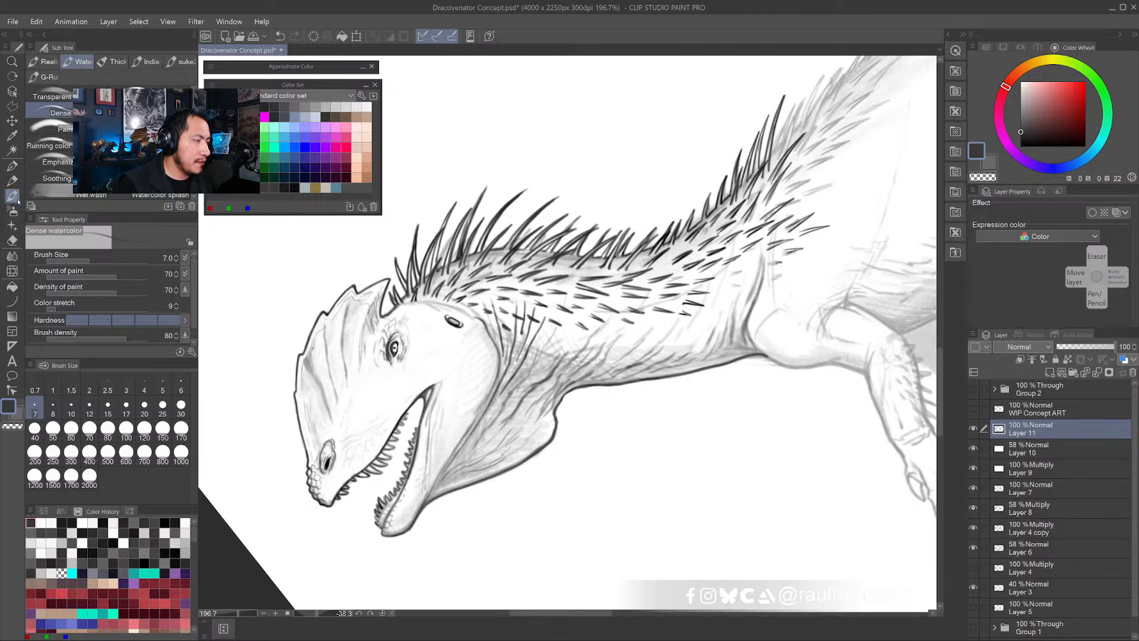
{"action": "left_click", "coordinate": [13, 181]}
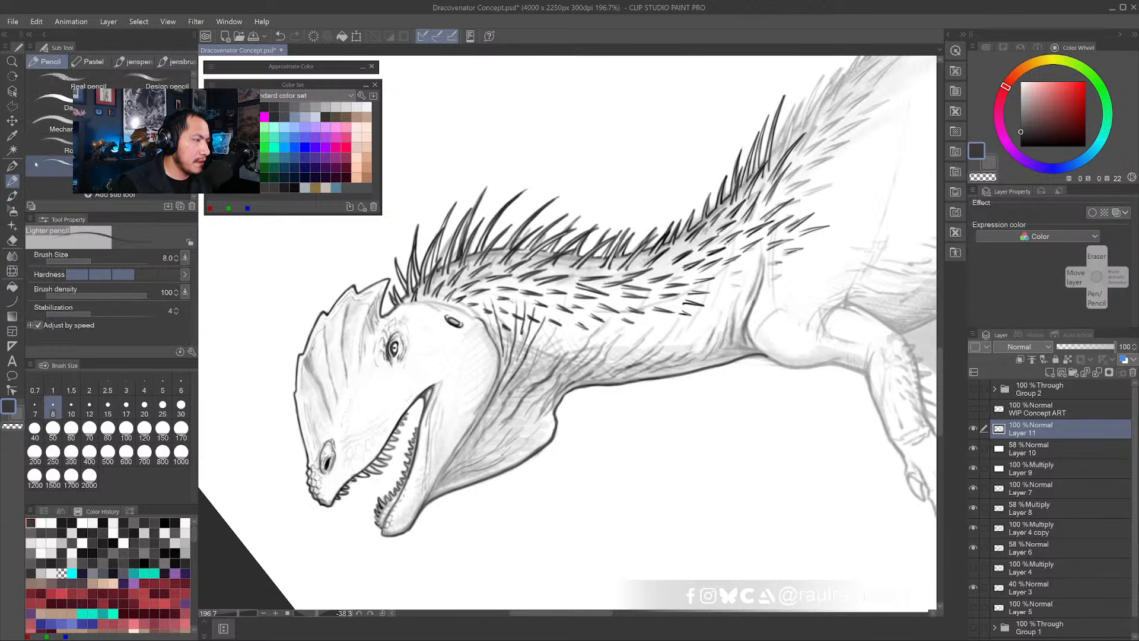
{"action": "left_click", "coordinate": [12, 197]}
{"action": "left_click_drag", "start_coordinate": [626, 311], "coordinate": [558, 325]}
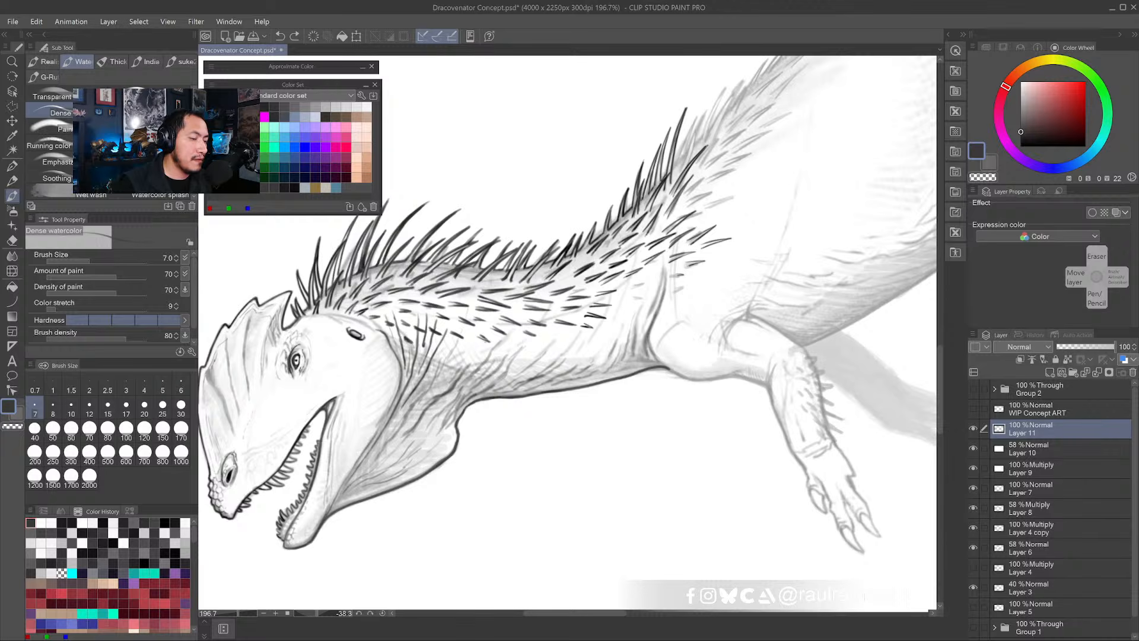
- Touch up the crest creases in front of the eye with sampled tones, undoing the unwanted strokes and finishing in white
{"action": "left_click_drag", "start_coordinate": [727, 324], "coordinate": [672, 317]}
{"action": "left_click_drag", "start_coordinate": [482, 353], "coordinate": [606, 293]}
{"action": "mouse_move", "coordinate": [353, 261]}
{"action": "left_mouse_down"}
{"action": "mouse_move", "coordinate": [445, 236]}
{"action": "mouse_move", "coordinate": [428, 255]}
{"action": "mouse_move", "coordinate": [445, 243]}
{"action": "mouse_move", "coordinate": [438, 257]}
{"action": "mouse_move", "coordinate": [424, 247]}
{"action": "mouse_move", "coordinate": [433, 264]}
{"action": "mouse_move", "coordinate": [421, 306]}
{"action": "left_mouse_up"}
{"action": "left_click", "coordinate": [442, 257], "text": "alt"}
{"action": "left_click", "coordinate": [428, 236], "text": "alt"}
{"action": "key", "text": "ctrl+z"}
{"action": "key", "text": "ctrl+z"}
{"action": "left_click", "coordinate": [504, 199], "text": "alt"}
{"action": "mouse_move", "coordinate": [438, 245]}
{"action": "left_mouse_down"}
{"action": "mouse_move", "coordinate": [422, 306]}
{"action": "mouse_move", "coordinate": [426, 368]}
{"action": "left_mouse_up"}
{"action": "left_click_drag", "start_coordinate": [421, 316], "coordinate": [429, 392]}
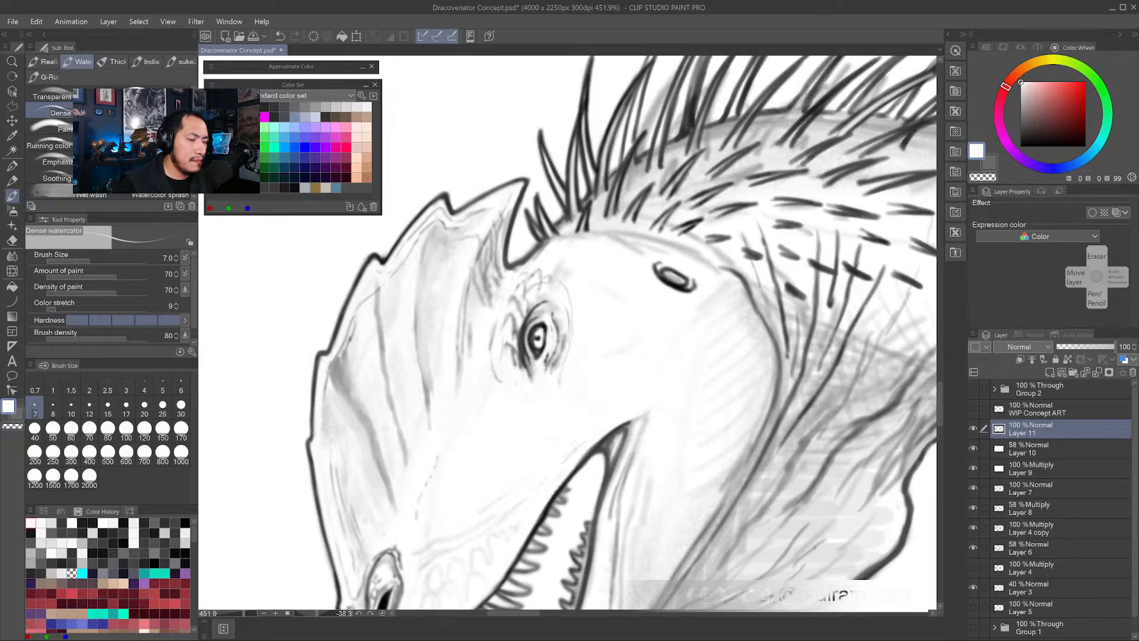
{"action": "left_click", "coordinate": [445, 414], "text": "alt"}
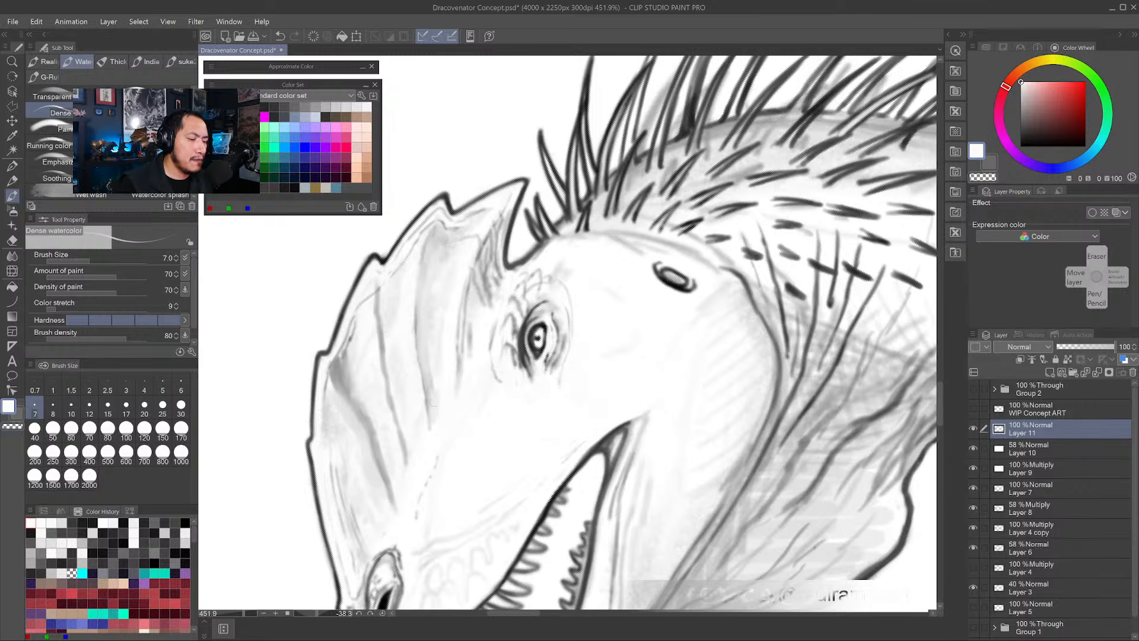
- Ink a long back quill beyond the last inked one toward the shoulder, using the Hard airbrush at size 20 in black
{"action": "left_click_drag", "start_coordinate": [462, 379], "coordinate": [435, 361]}
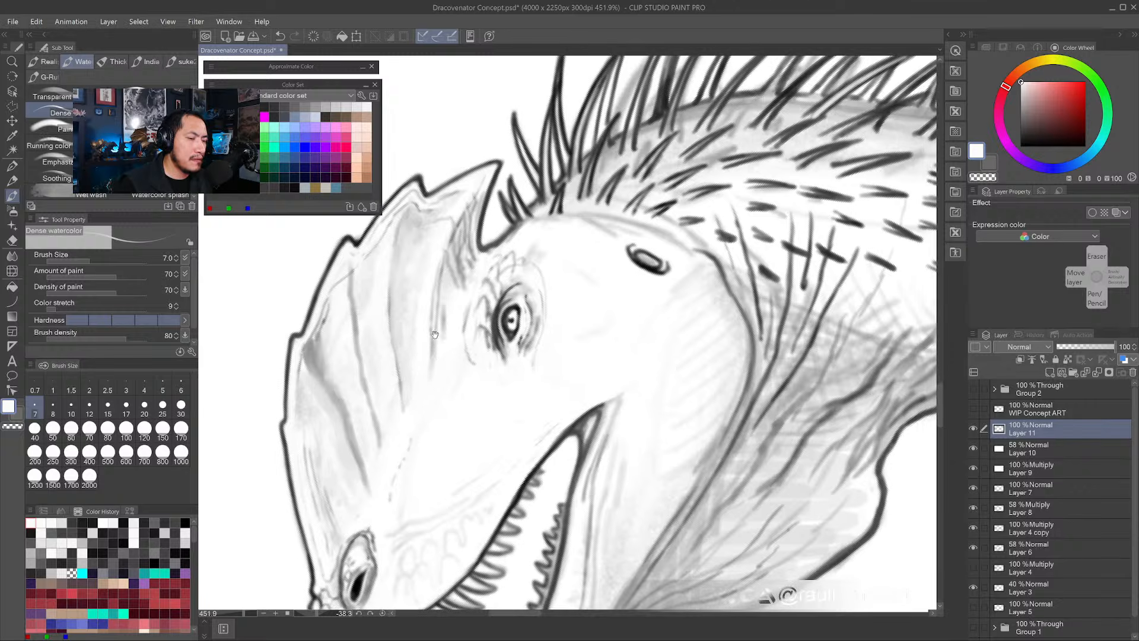
{"action": "left_click_drag", "start_coordinate": [654, 290], "coordinate": [594, 290]}
{"action": "mouse_move", "coordinate": [717, 250]}
{"action": "left_mouse_down"}
{"action": "mouse_move", "coordinate": [555, 244]}
{"action": "mouse_move", "coordinate": [525, 264]}
{"action": "left_mouse_up"}
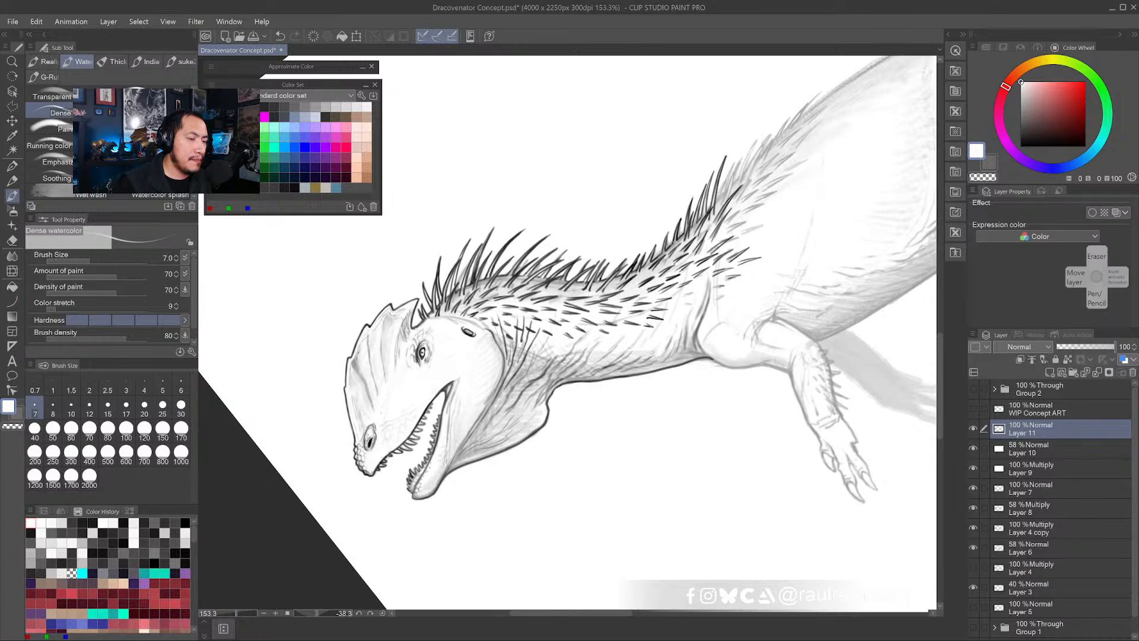
{"action": "left_click_drag", "start_coordinate": [719, 220], "coordinate": [585, 269]}
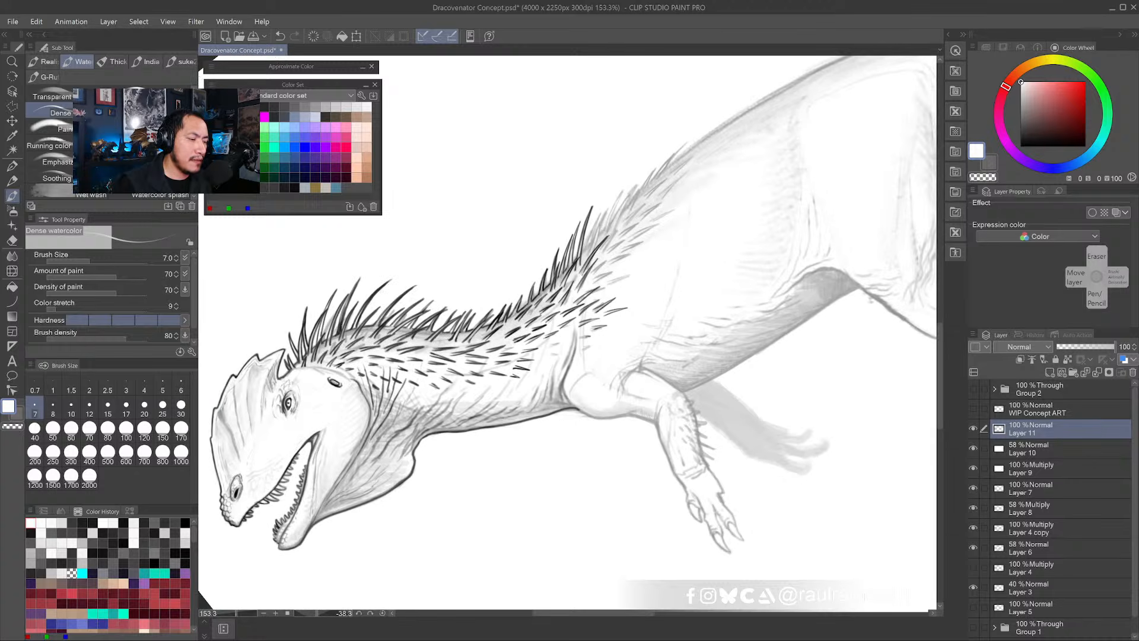
{"action": "left_click_drag", "start_coordinate": [623, 238], "coordinate": [510, 276]}
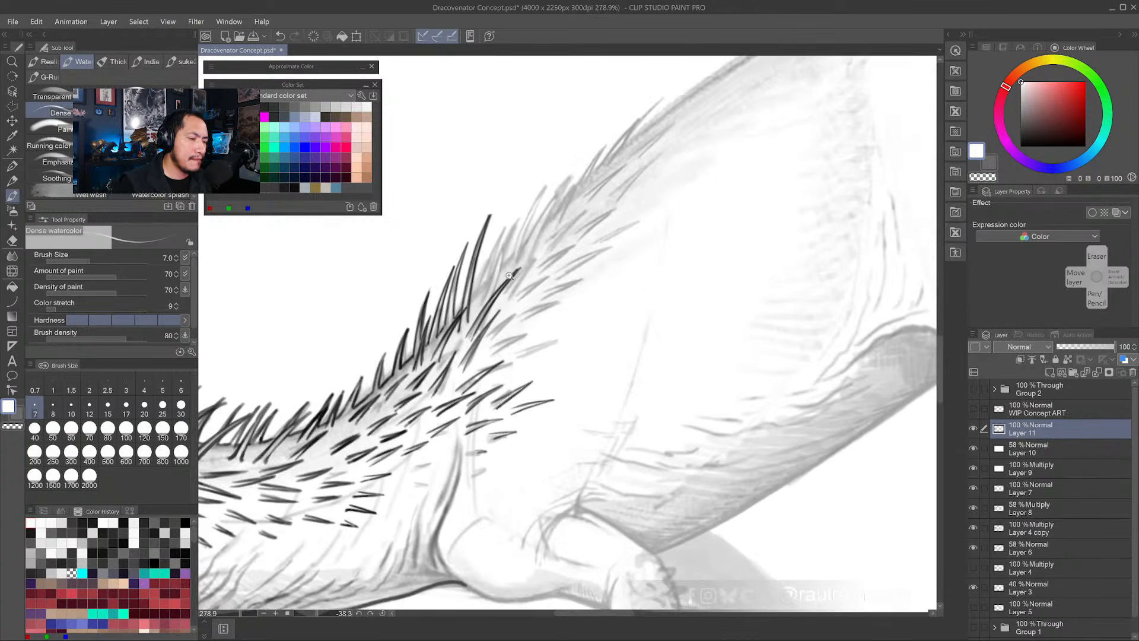
{"action": "left_click", "coordinate": [470, 314], "text": "alt"}
{"action": "left_click", "coordinate": [12, 181]}
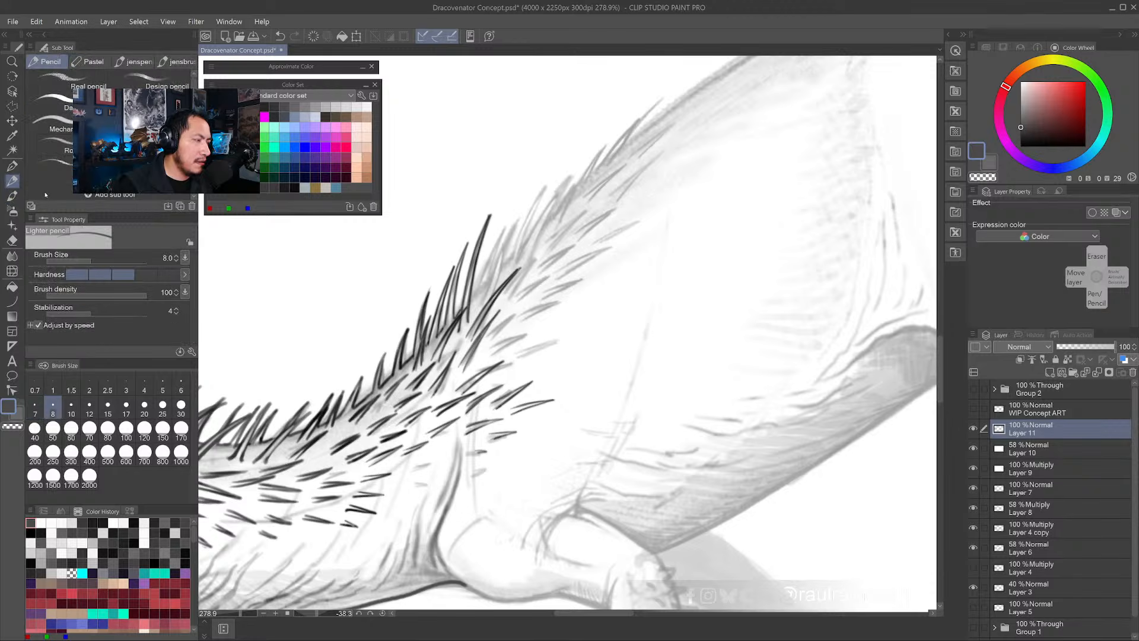
{"action": "left_click", "coordinate": [12, 210]}
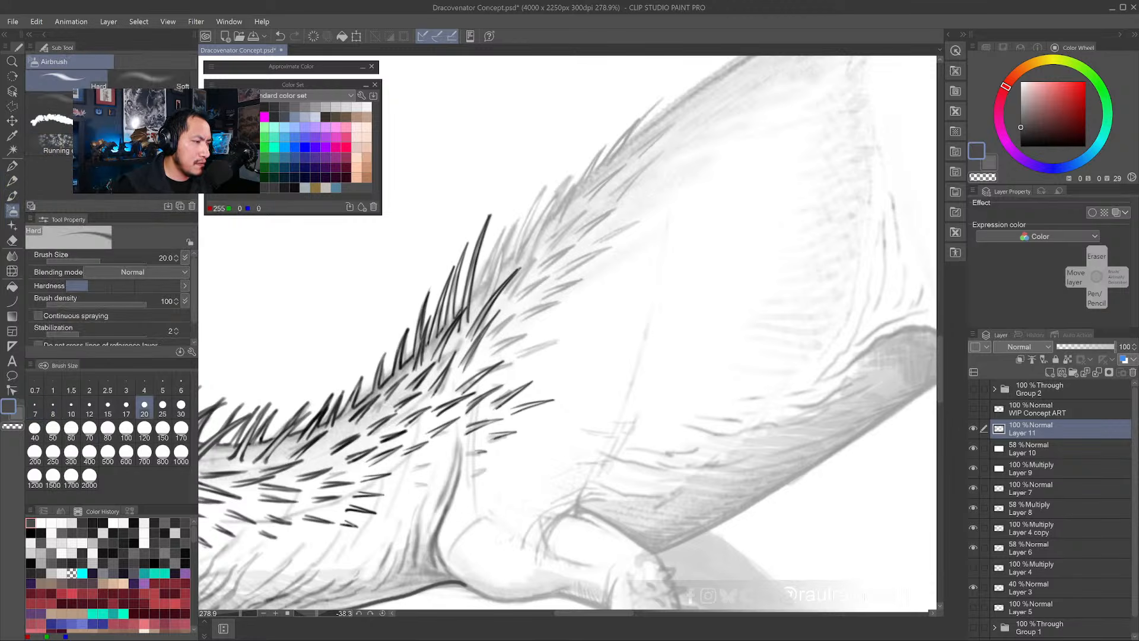
{"action": "left_click", "coordinate": [213, 107]}
{"action": "scroll", "coordinate": [474, 295], "scroll_direction": "up", "scroll_amount": 2}
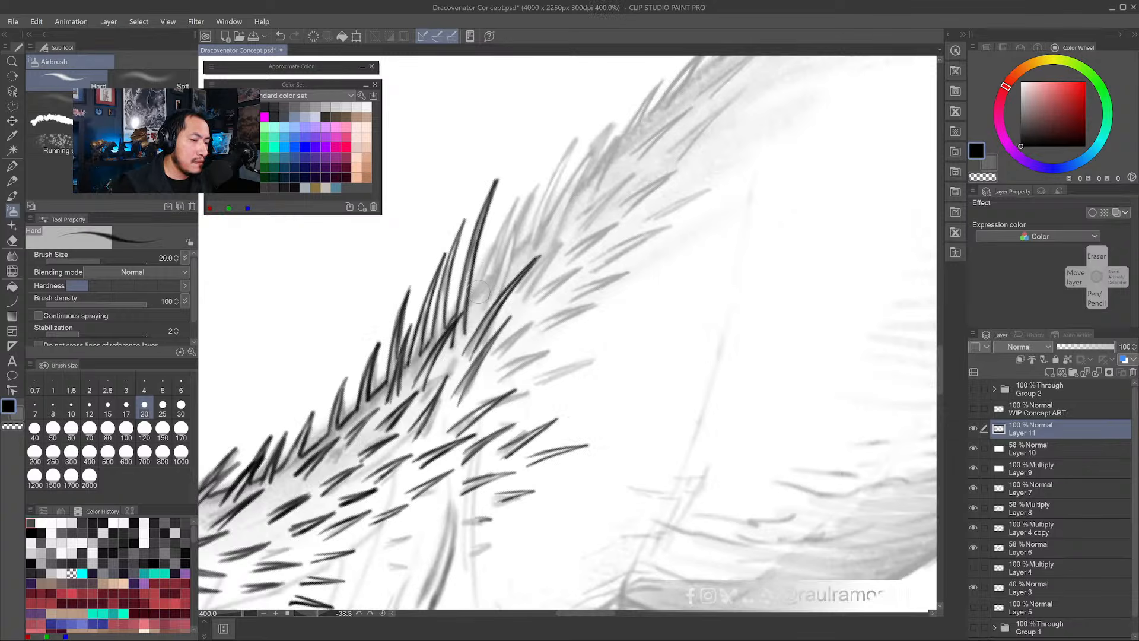
{"action": "mouse_move", "coordinate": [480, 277]}
{"action": "left_mouse_down"}
{"action": "mouse_move", "coordinate": [473, 297]}
{"action": "mouse_move", "coordinate": [496, 221]}
{"action": "mouse_move", "coordinate": [539, 150]}
{"action": "left_mouse_up"}
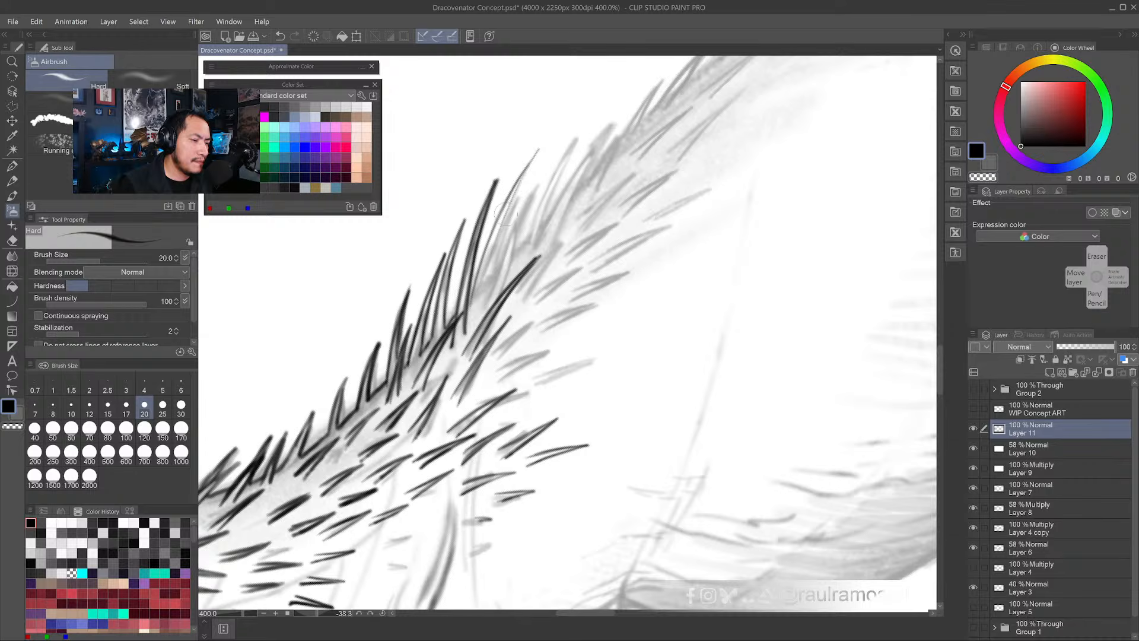
{"action": "left_click_drag", "start_coordinate": [506, 214], "coordinate": [481, 295]}
{"action": "left_click_drag", "start_coordinate": [533, 164], "coordinate": [480, 269]}
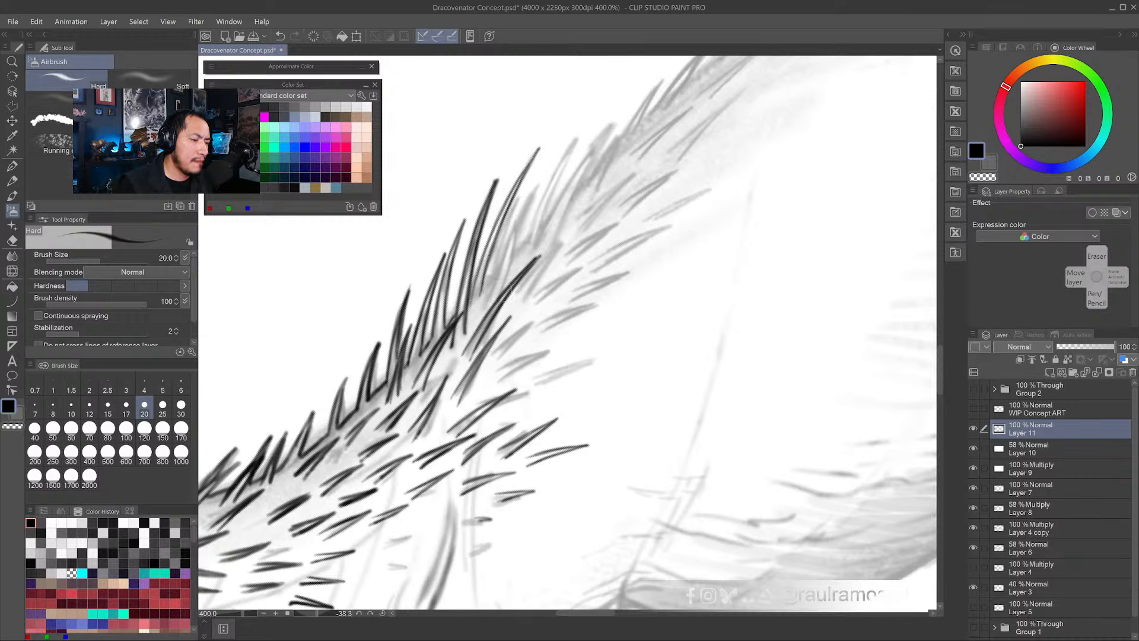
- Undo the last stroke attempts and ink a second long quill beside the new one, darkening its base
{"action": "mouse_move", "coordinate": [522, 211]}
{"action": "left_mouse_down"}
{"action": "mouse_move", "coordinate": [484, 308]}
{"action": "mouse_move", "coordinate": [496, 269]}
{"action": "left_mouse_up"}
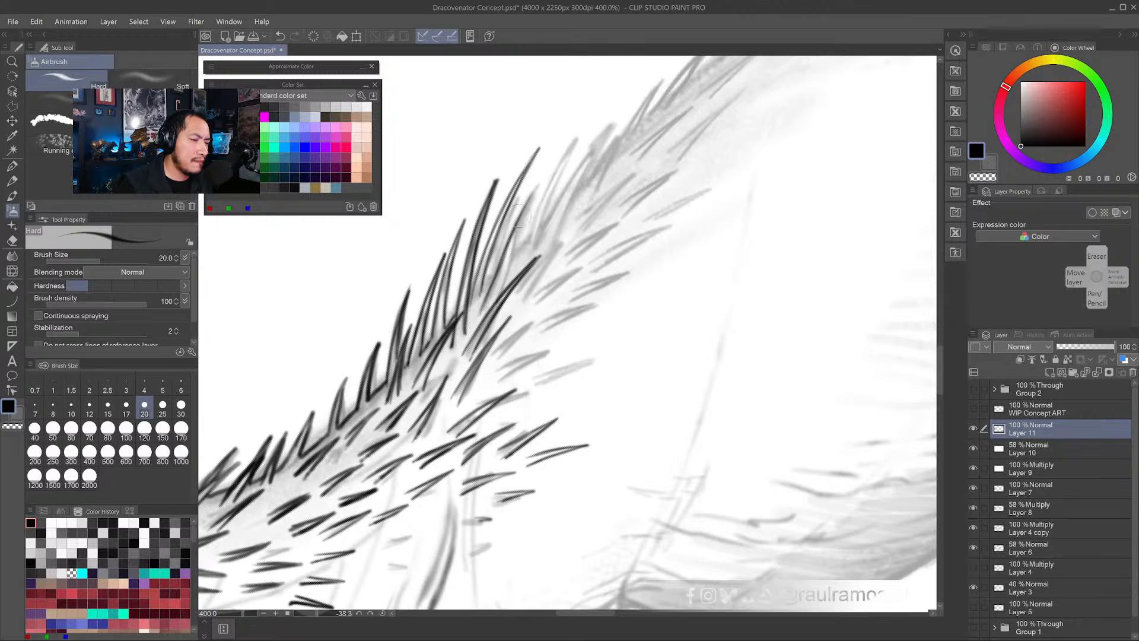
{"action": "key", "text": "ctrl+z"}
{"action": "key", "text": "ctrl+z"}
{"action": "left_click_drag", "start_coordinate": [483, 307], "coordinate": [549, 166]}
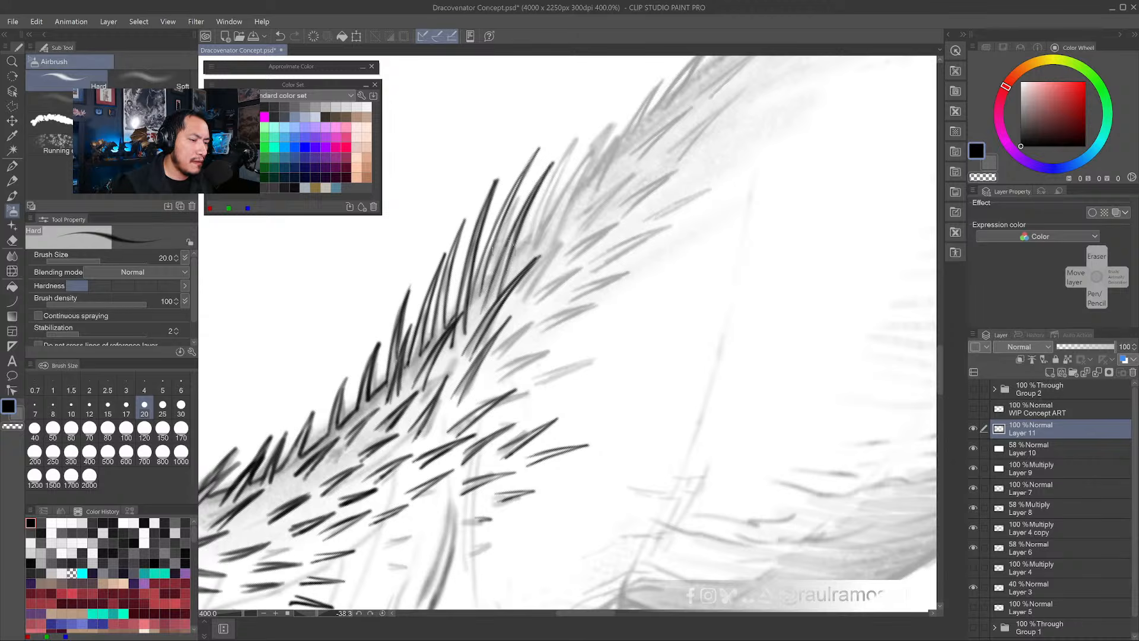
{"action": "mouse_move", "coordinate": [487, 279]}
{"action": "left_mouse_down"}
{"action": "mouse_move", "coordinate": [511, 185]}
{"action": "mouse_move", "coordinate": [518, 196]}
{"action": "mouse_move", "coordinate": [549, 139]}
{"action": "mouse_move", "coordinate": [503, 214]}
{"action": "mouse_move", "coordinate": [478, 293]}
{"action": "left_mouse_up"}
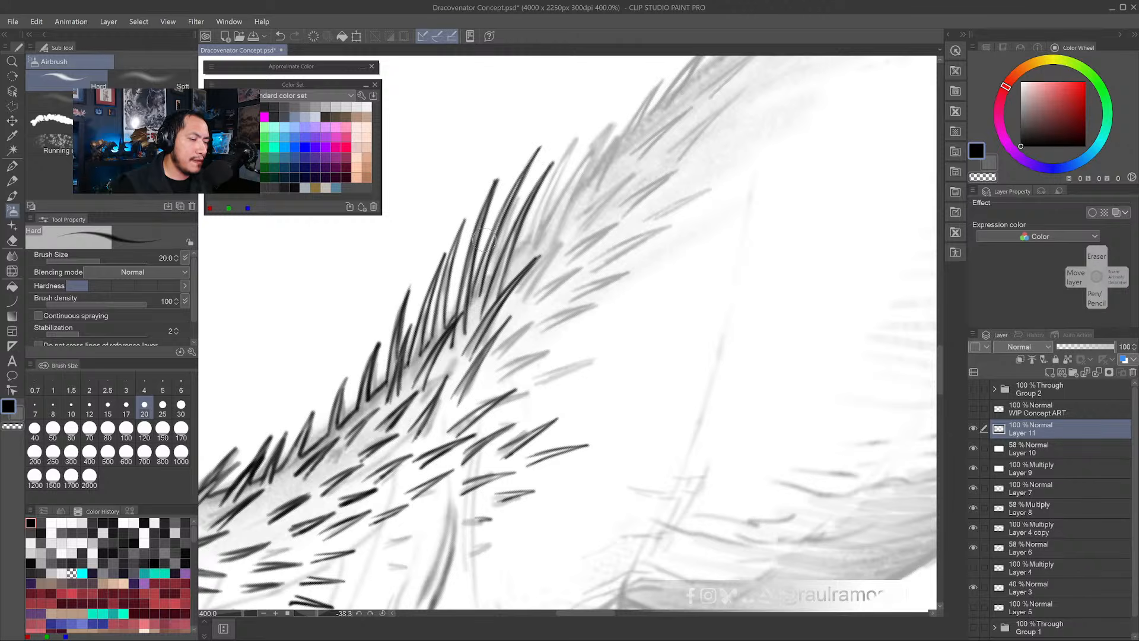
- Ink two shorter feathers over the grey sketch below the long quills on the upper shoulder
{"action": "left_click_drag", "start_coordinate": [496, 352], "coordinate": [558, 301]}
{"action": "left_click_drag", "start_coordinate": [494, 360], "coordinate": [560, 299]}
{"action": "left_click_drag", "start_coordinate": [509, 341], "coordinate": [569, 286]}
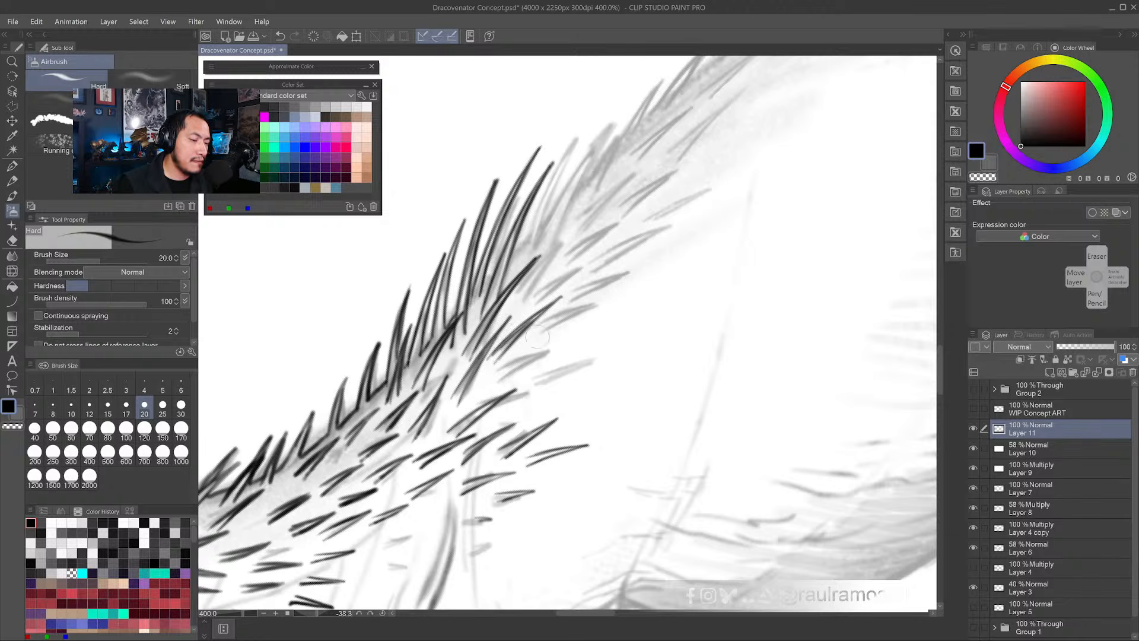
{"action": "left_click_drag", "start_coordinate": [560, 356], "coordinate": [557, 300]}
{"action": "mouse_move", "coordinate": [494, 326]}
{"action": "left_mouse_down"}
{"action": "mouse_move", "coordinate": [549, 281]}
{"action": "mouse_move", "coordinate": [580, 278]}
{"action": "mouse_move", "coordinate": [537, 292]}
{"action": "mouse_move", "coordinate": [549, 292]}
{"action": "left_mouse_up"}
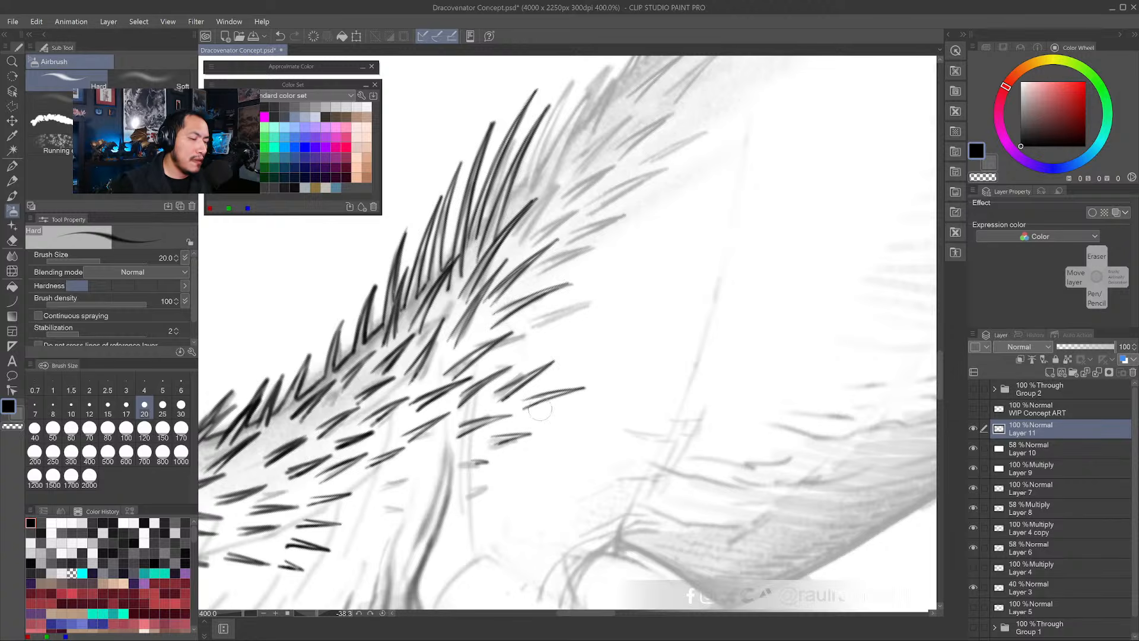
- Rotate the canvas so the neck runs upright and redraw the dark edge of the lower shoulder feather
{"action": "key", "text": "shift+space"}
{"action": "mouse_move", "coordinate": [595, 465]}
{"action": "left_mouse_down"}
{"action": "mouse_move", "coordinate": [669, 401]}
{"action": "mouse_move", "coordinate": [580, 390]}
{"action": "left_mouse_up"}
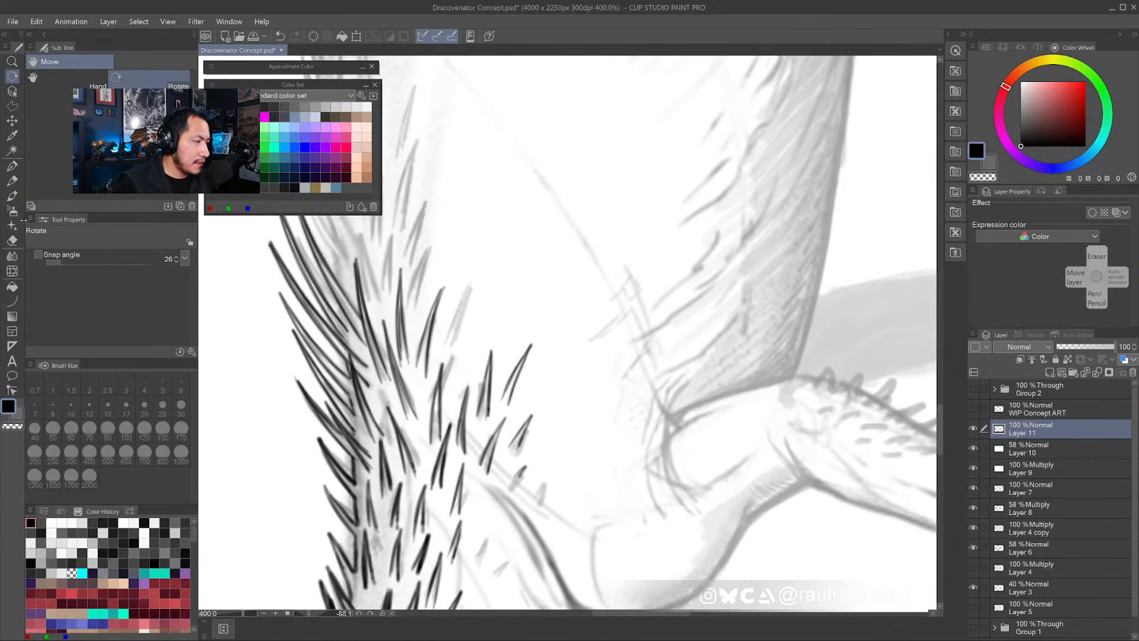
{"action": "left_click_drag", "start_coordinate": [416, 368], "coordinate": [436, 291]}
{"action": "key", "text": "ctrl+z"}
{"action": "key", "text": "ctrl+z"}
{"action": "left_click_drag", "start_coordinate": [417, 368], "coordinate": [441, 289]}
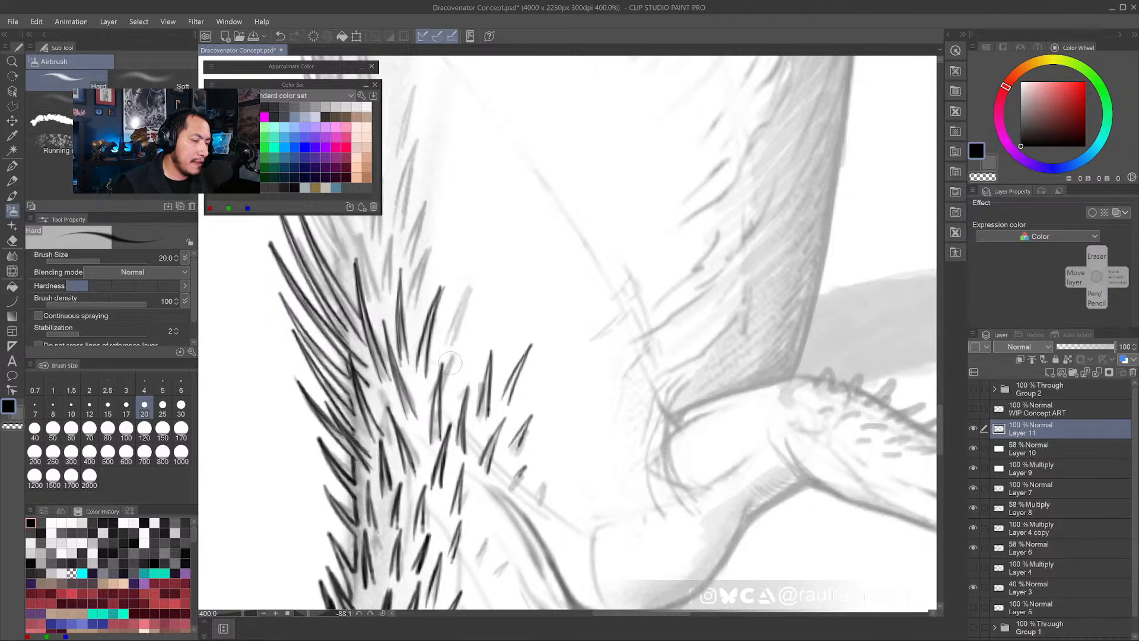
- Ink the remaining grey feather at the edge of the row in black and refine its shape with sampled white and dark tones
{"action": "left_click_drag", "start_coordinate": [444, 381], "coordinate": [479, 293]}
{"action": "mouse_move", "coordinate": [457, 347]}
{"action": "left_mouse_down"}
{"action": "mouse_move", "coordinate": [490, 283]}
{"action": "mouse_move", "coordinate": [475, 300]}
{"action": "left_mouse_up"}
{"action": "left_click_drag", "start_coordinate": [451, 384], "coordinate": [480, 294]}
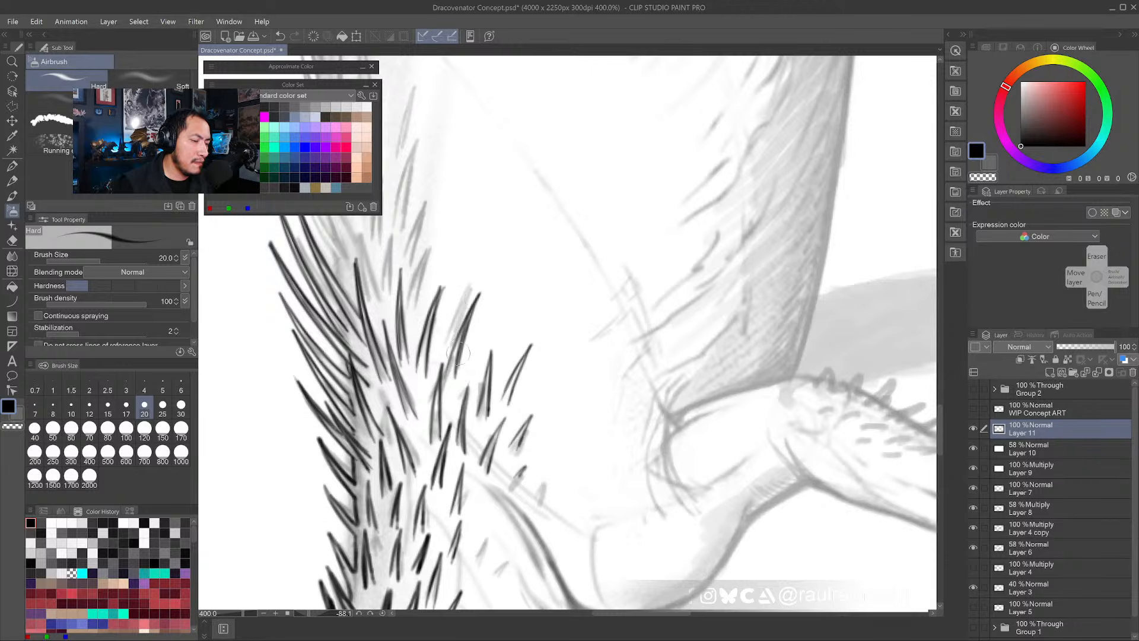
{"action": "mouse_move", "coordinate": [461, 350]}
{"action": "left_mouse_down"}
{"action": "mouse_move", "coordinate": [479, 297]}
{"action": "mouse_move", "coordinate": [460, 375]}
{"action": "left_mouse_up"}
{"action": "left_click", "coordinate": [477, 333], "text": "alt"}
{"action": "left_click_drag", "start_coordinate": [473, 324], "coordinate": [459, 374]}
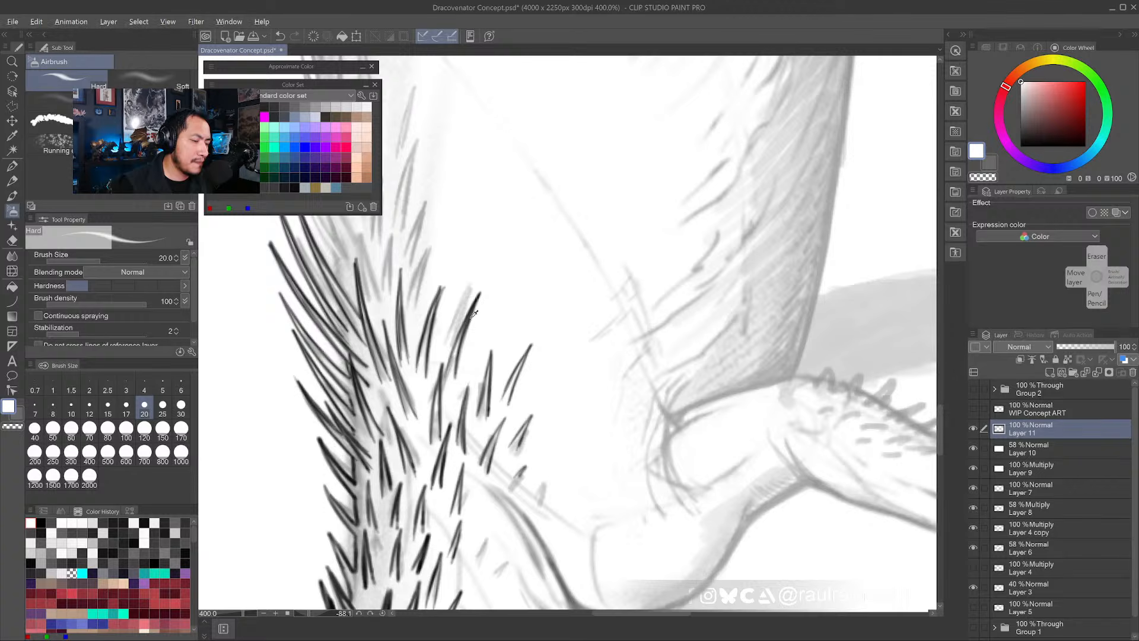
{"action": "left_click", "coordinate": [475, 306], "text": "alt"}
{"action": "left_click_drag", "start_coordinate": [478, 302], "coordinate": [455, 377]}
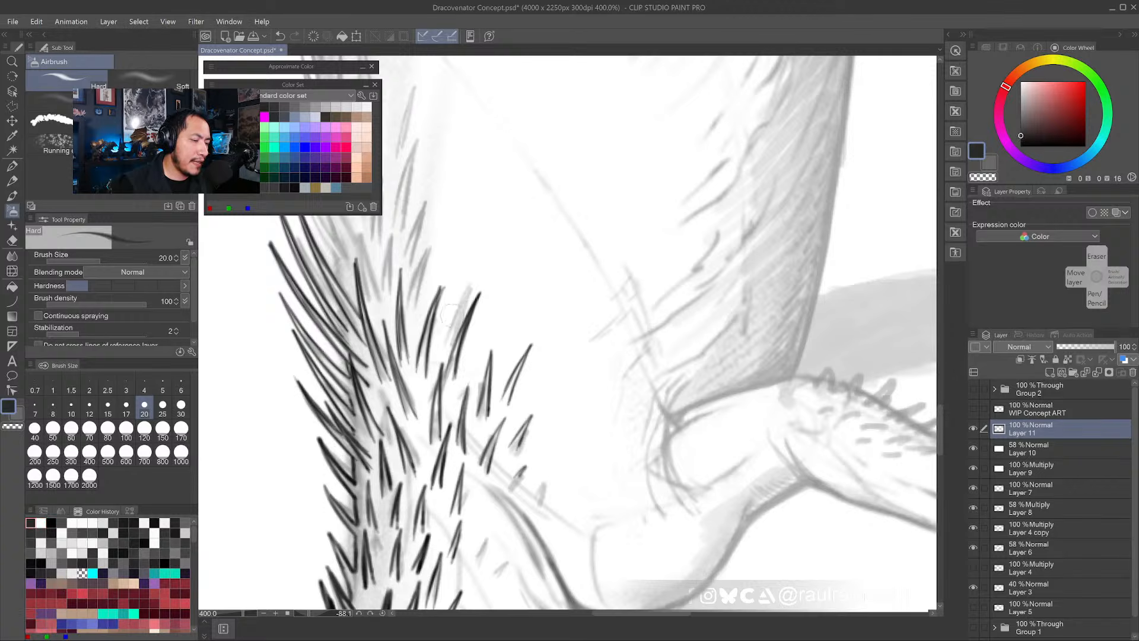
- Ink a longer feather just above it in sampled dark grey, and clean its edges and the surrounding gaps with sampled white
{"action": "left_click_drag", "start_coordinate": [443, 327], "coordinate": [467, 260]}
{"action": "mouse_move", "coordinate": [467, 261]}
{"action": "left_mouse_down"}
{"action": "mouse_move", "coordinate": [449, 332]}
{"action": "mouse_move", "coordinate": [467, 259]}
{"action": "left_mouse_up"}
{"action": "left_click_drag", "start_coordinate": [467, 261], "coordinate": [444, 330]}
{"action": "left_click", "coordinate": [477, 265], "text": "alt"}
{"action": "mouse_move", "coordinate": [466, 292]}
{"action": "left_mouse_down"}
{"action": "mouse_move", "coordinate": [458, 339]}
{"action": "mouse_move", "coordinate": [452, 305]}
{"action": "mouse_move", "coordinate": [467, 259]}
{"action": "left_mouse_up"}
{"action": "left_click", "coordinate": [470, 316], "text": "alt"}
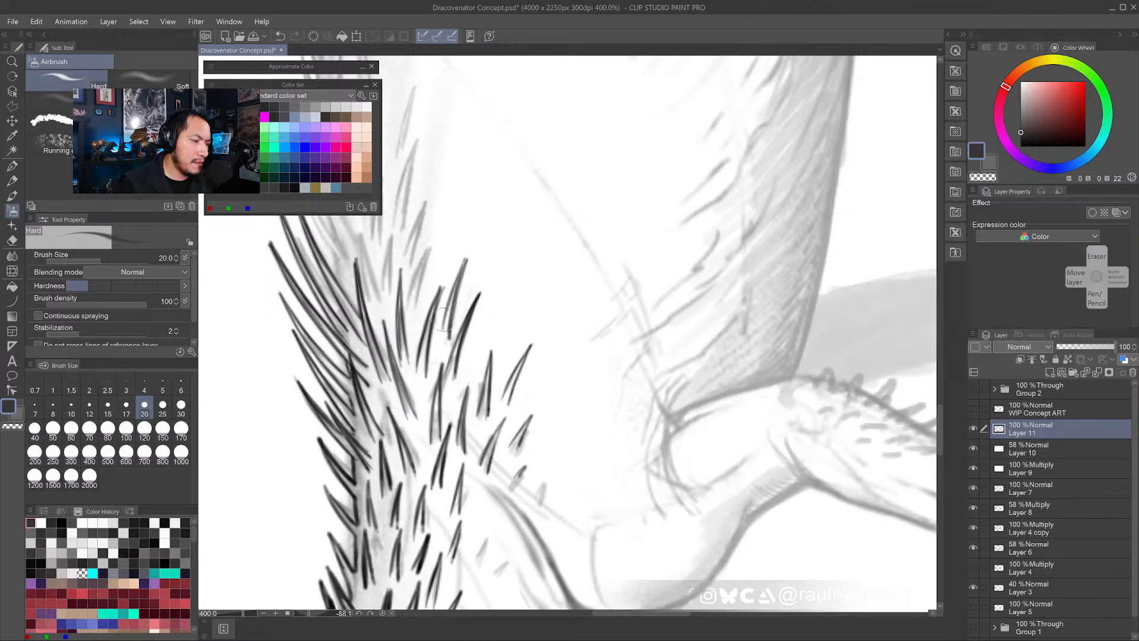
{"action": "left_click", "coordinate": [444, 337], "text": "alt"}
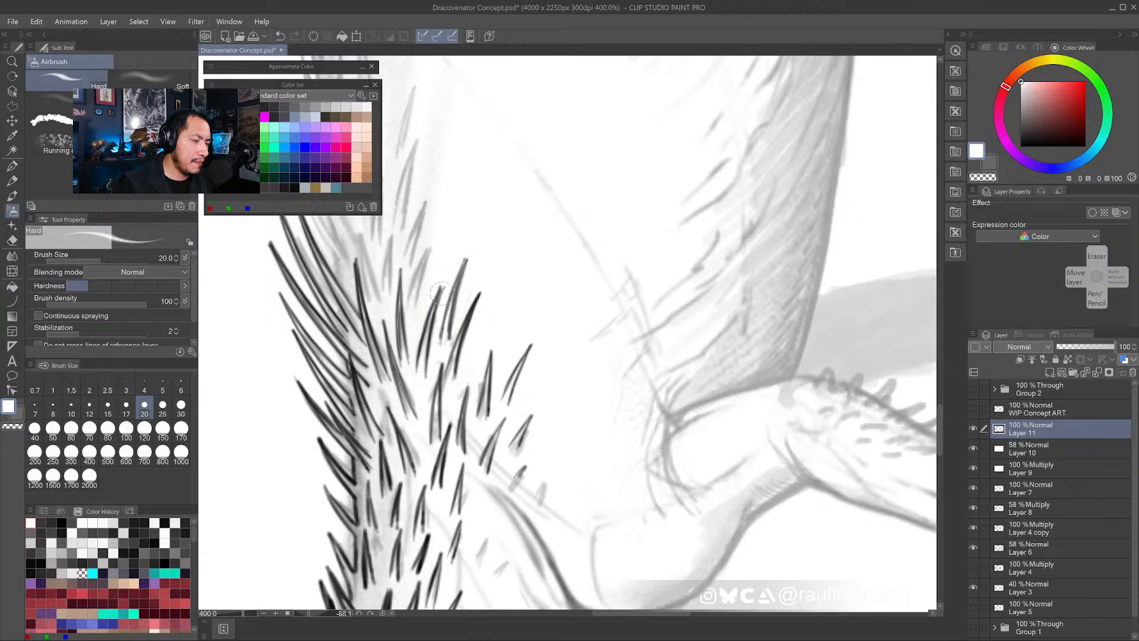
{"action": "left_click_drag", "start_coordinate": [435, 363], "coordinate": [429, 338]}
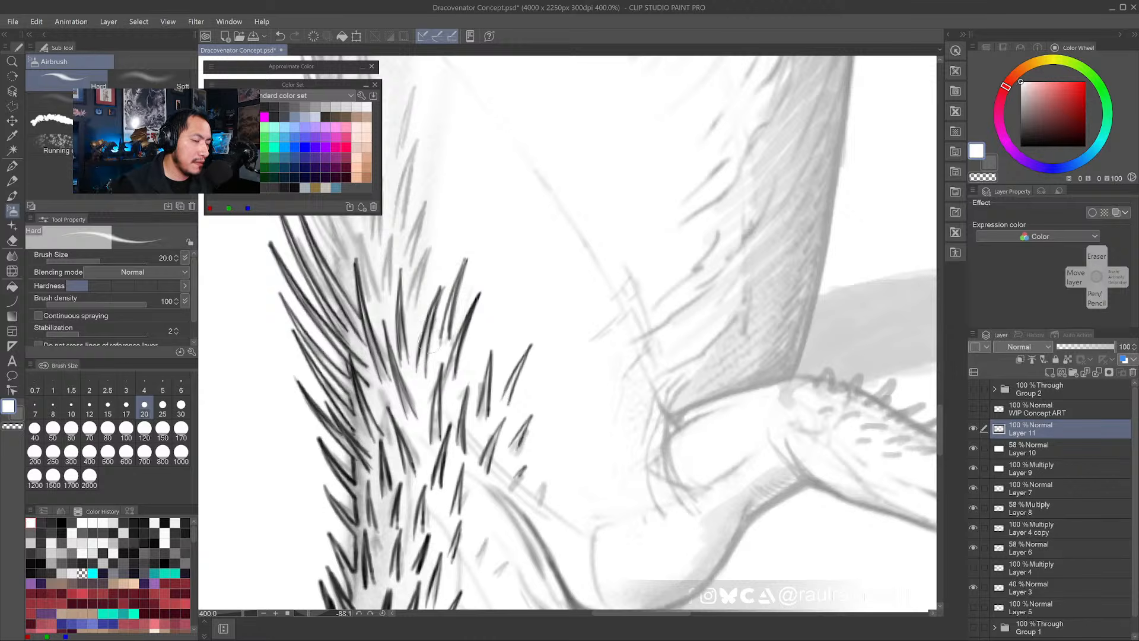
- Ink the next two feathers farther up the outer row, using a sampled dark tone and black
{"action": "left_click", "coordinate": [356, 370], "text": "alt"}
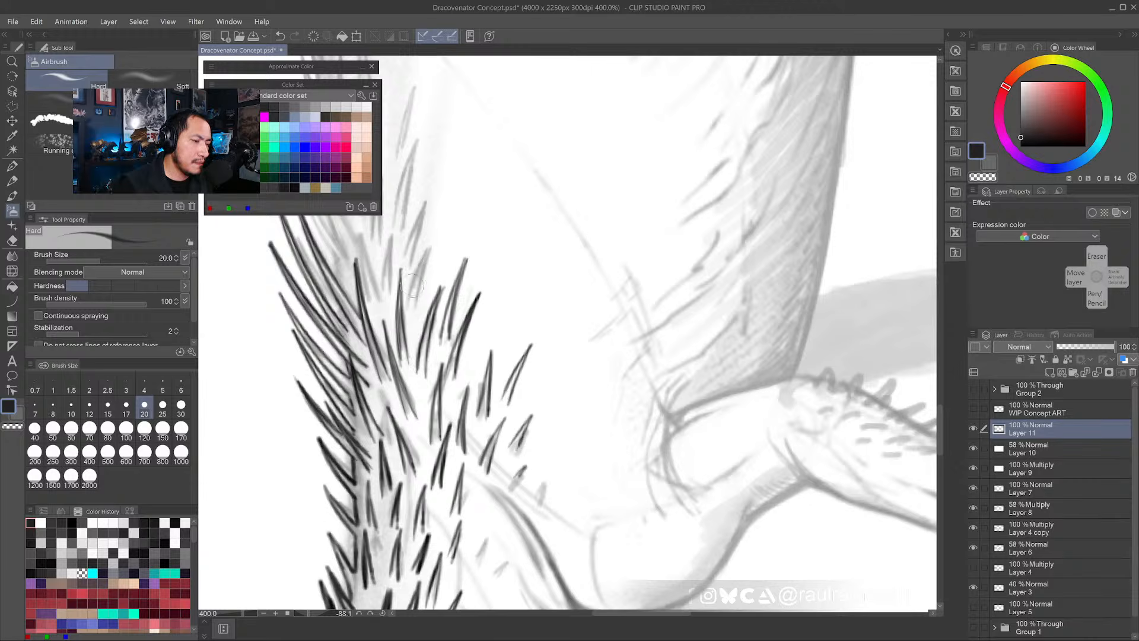
{"action": "mouse_move", "coordinate": [410, 297]}
{"action": "left_mouse_down"}
{"action": "mouse_move", "coordinate": [434, 233]}
{"action": "mouse_move", "coordinate": [414, 300]}
{"action": "left_mouse_up"}
{"action": "mouse_move", "coordinate": [429, 252]}
{"action": "left_mouse_down"}
{"action": "mouse_move", "coordinate": [416, 302]}
{"action": "mouse_move", "coordinate": [435, 235]}
{"action": "mouse_move", "coordinate": [492, 317]}
{"action": "left_mouse_up"}
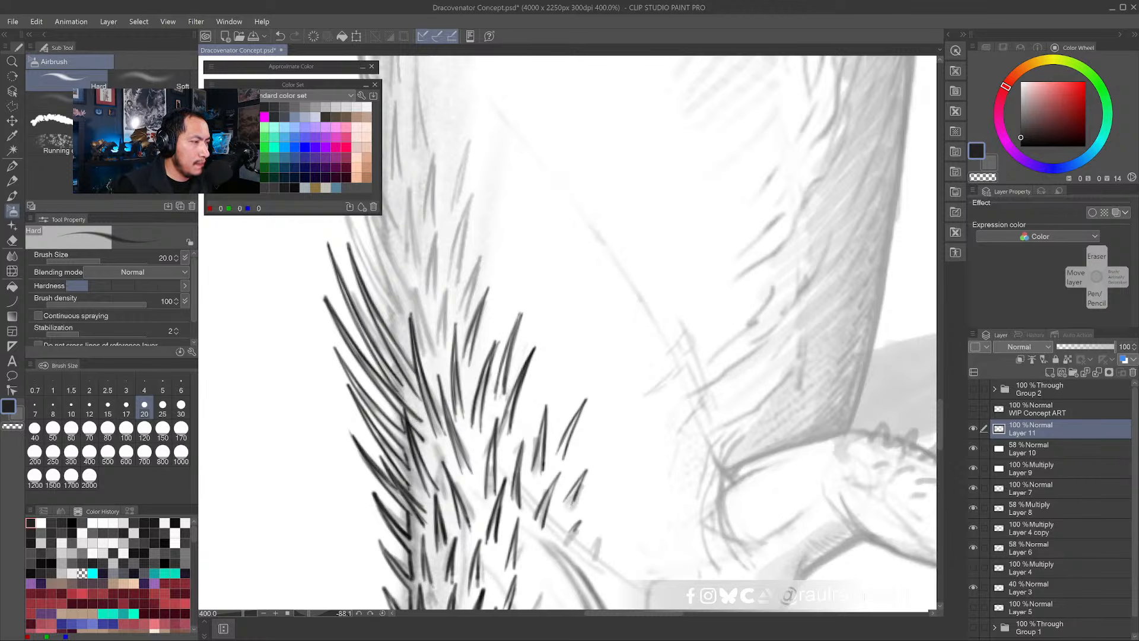
{"action": "left_click", "coordinate": [214, 107]}
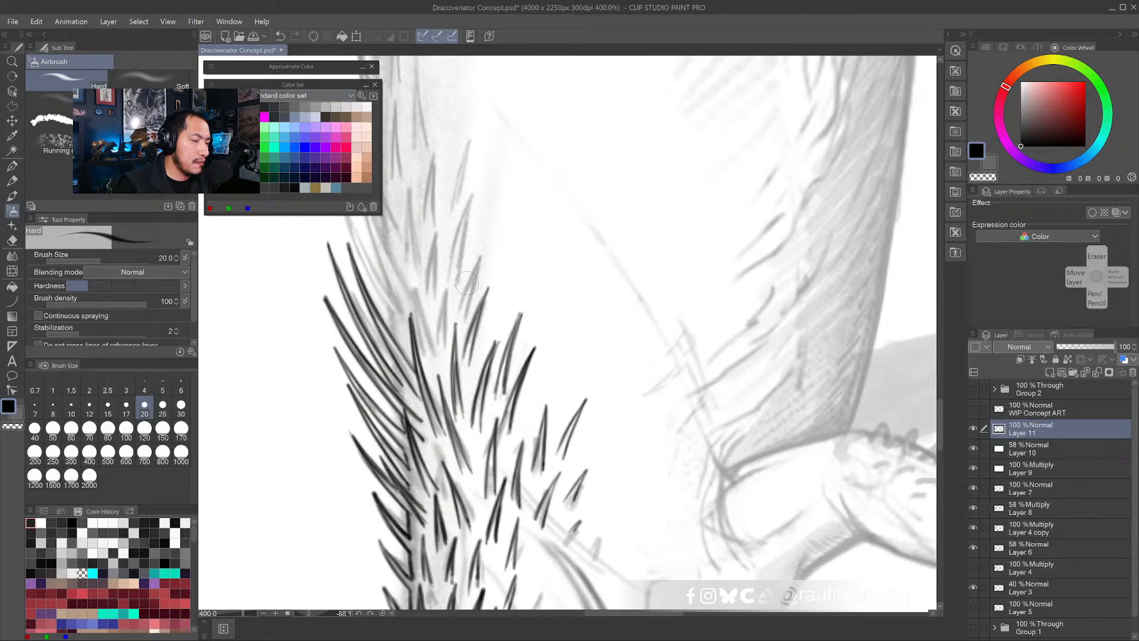
{"action": "left_click_drag", "start_coordinate": [461, 302], "coordinate": [486, 228]}
{"action": "left_click_drag", "start_coordinate": [475, 270], "coordinate": [486, 233]}
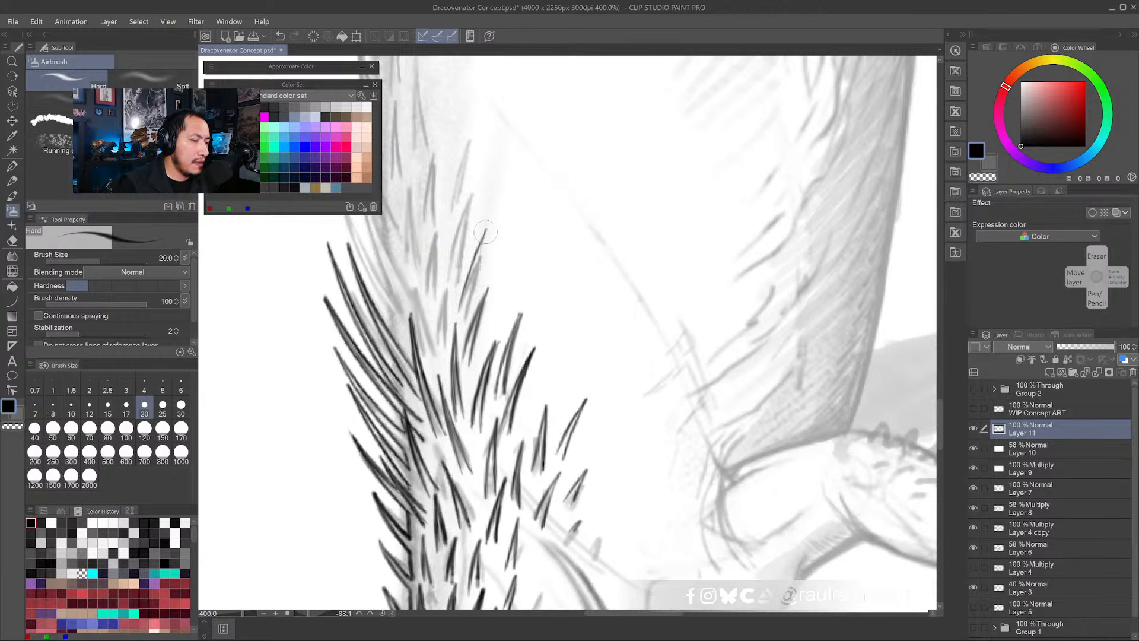
{"action": "left_click_drag", "start_coordinate": [471, 292], "coordinate": [482, 237]}
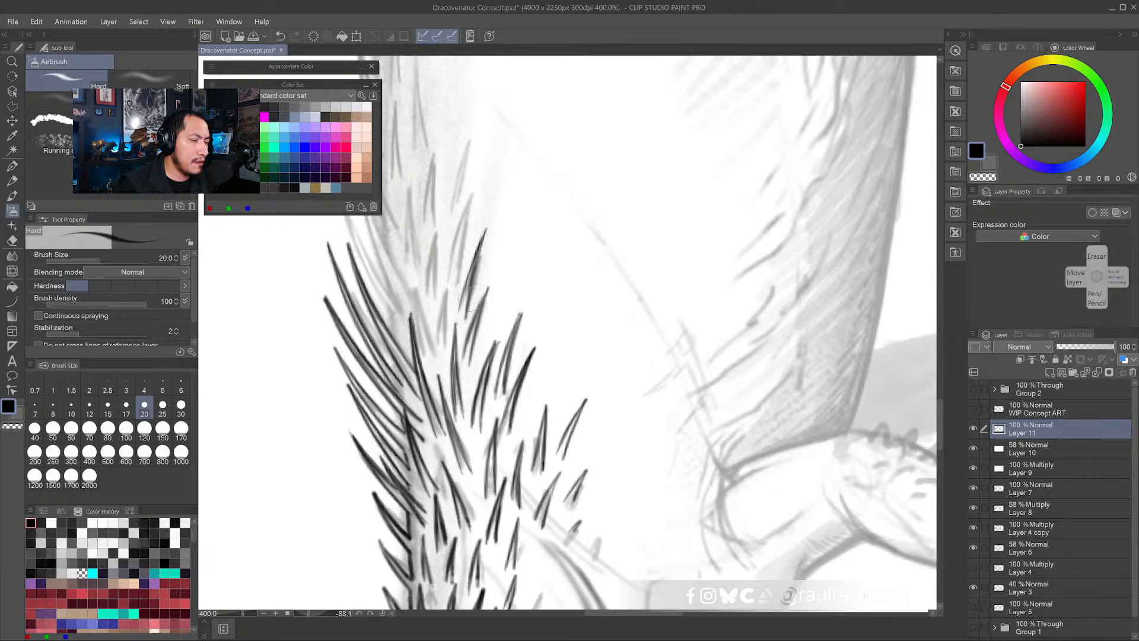
- Refine the tip and shaft of the uppermost inked feather with alternating sampled white and dark grey
{"action": "key", "text": "x"}
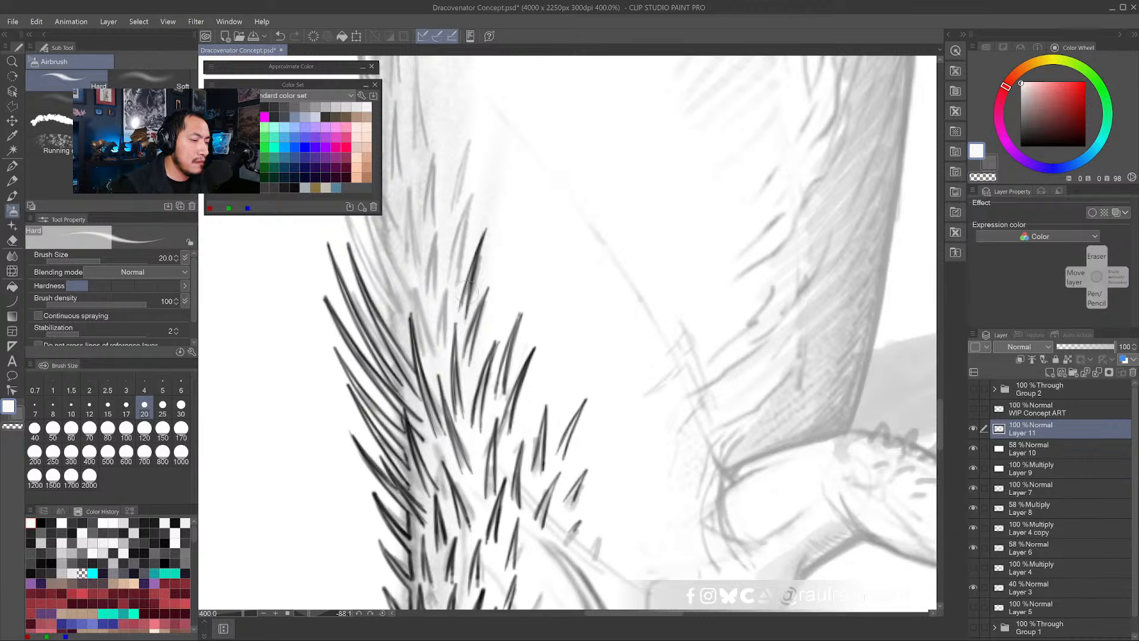
{"action": "key", "text": "c"}
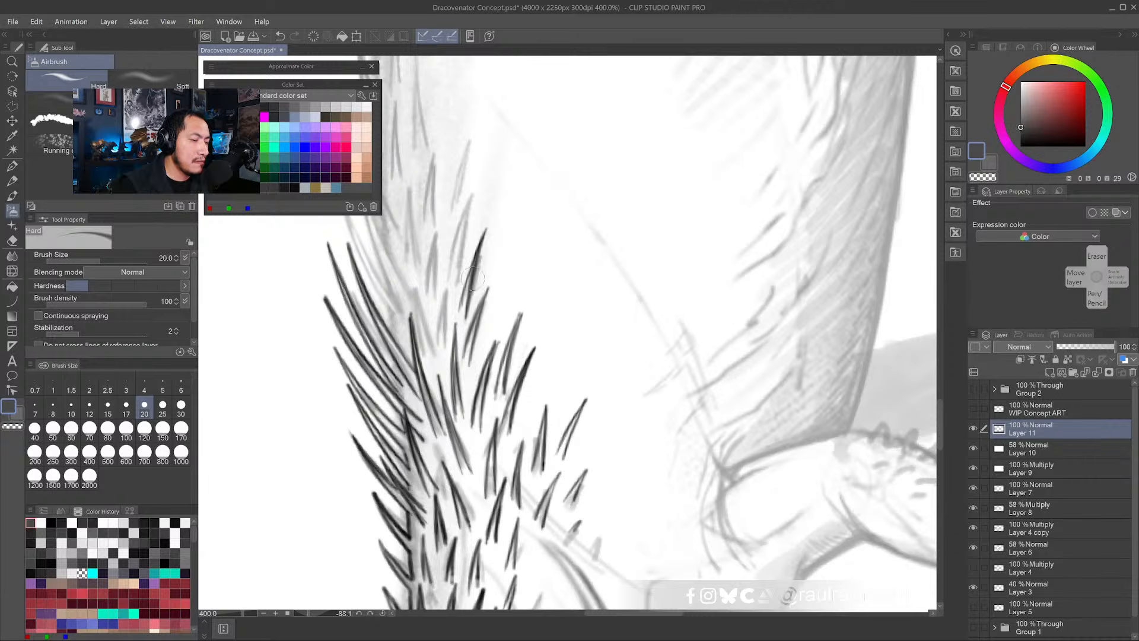
{"action": "key", "text": "c"}
{"action": "key", "text": "c"}
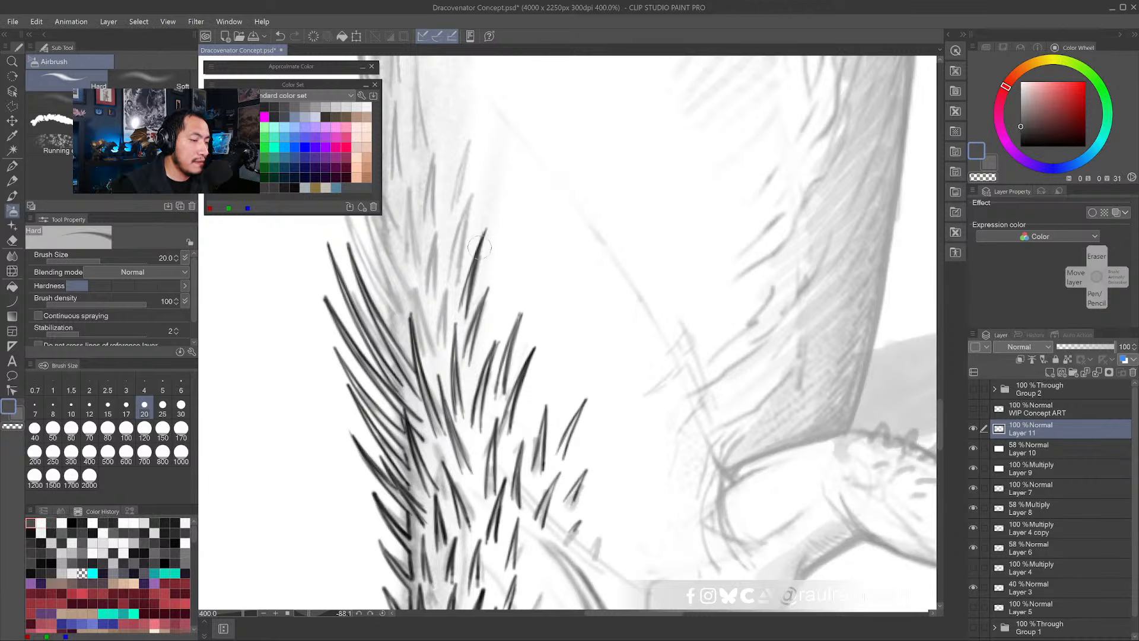
{"action": "key", "text": "c"}
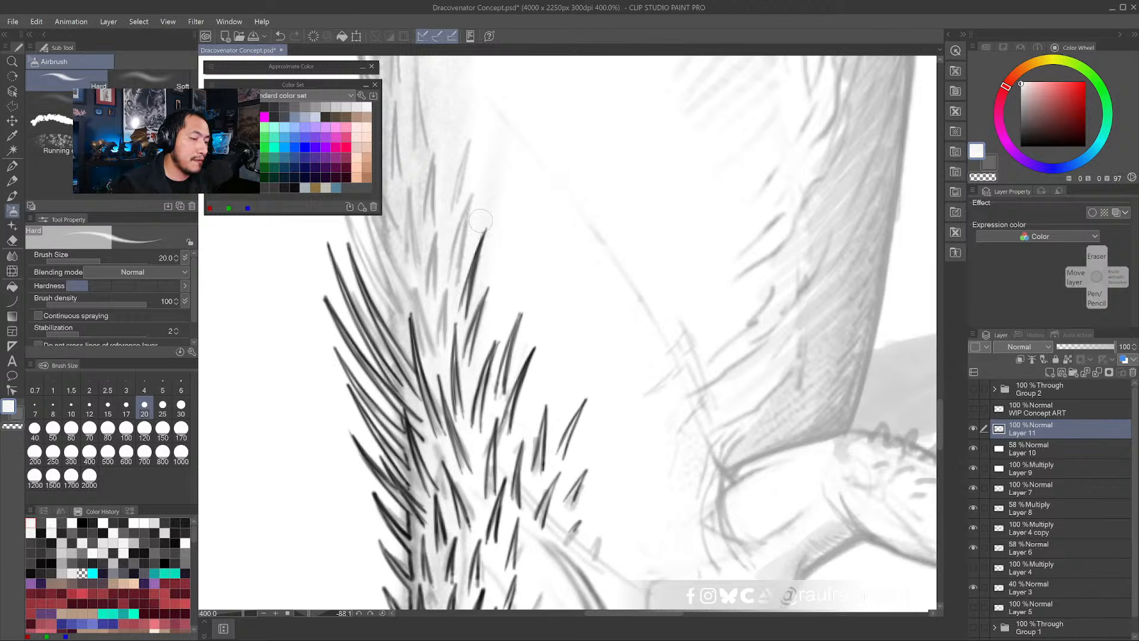
- Clean the gap beside the inked outer-row feathers with sampled white, and set the drawing colour to black
{"action": "left_click", "coordinate": [489, 336], "text": "alt"}
{"action": "left_click_drag", "start_coordinate": [493, 329], "coordinate": [483, 366]}
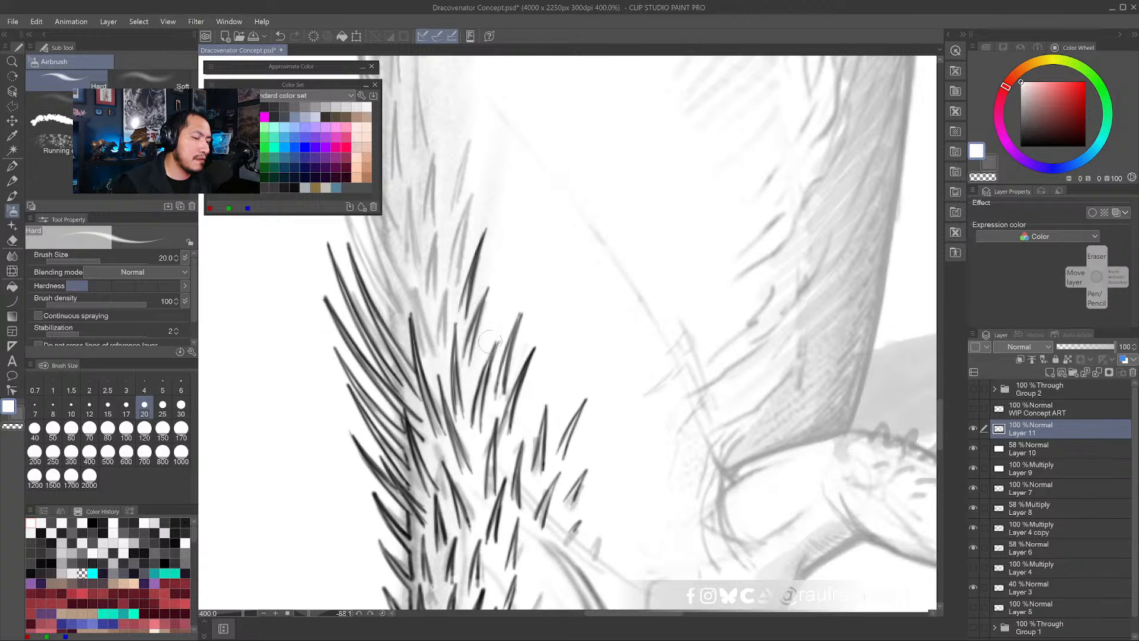
{"action": "left_click", "coordinate": [482, 350], "text": "alt"}
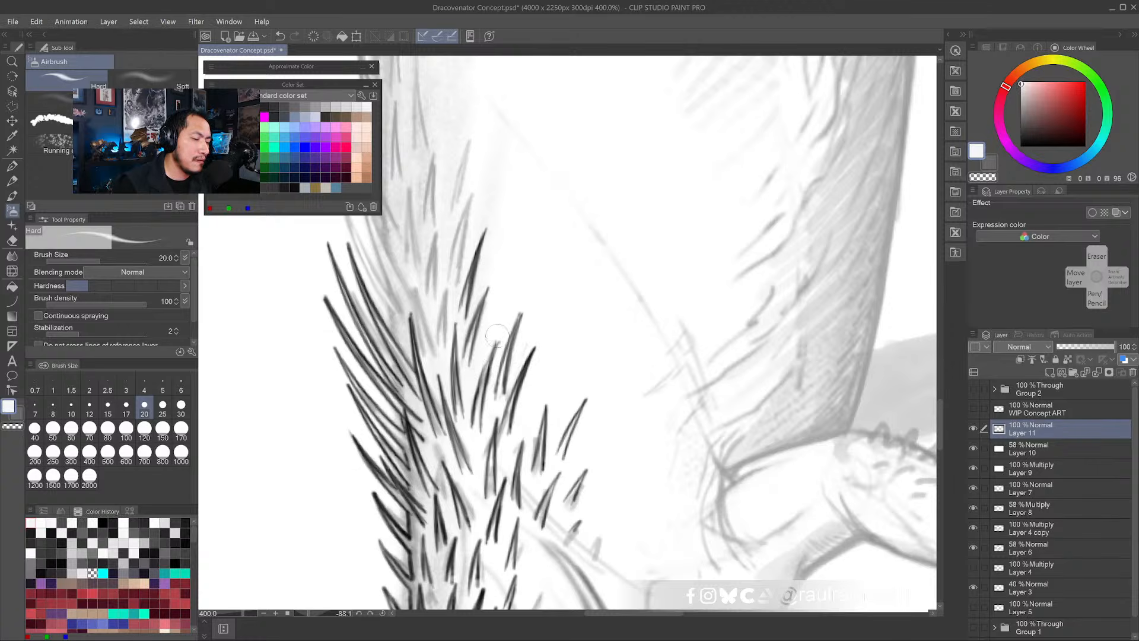
{"action": "left_click", "coordinate": [532, 356], "text": "alt"}
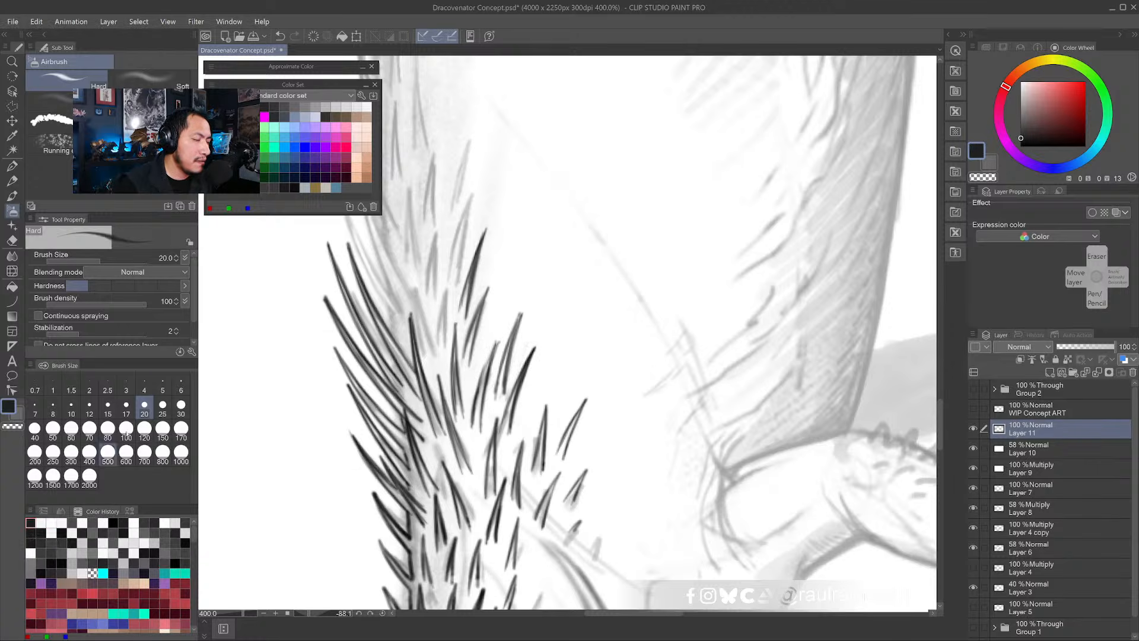
{"action": "left_click", "coordinate": [215, 107]}
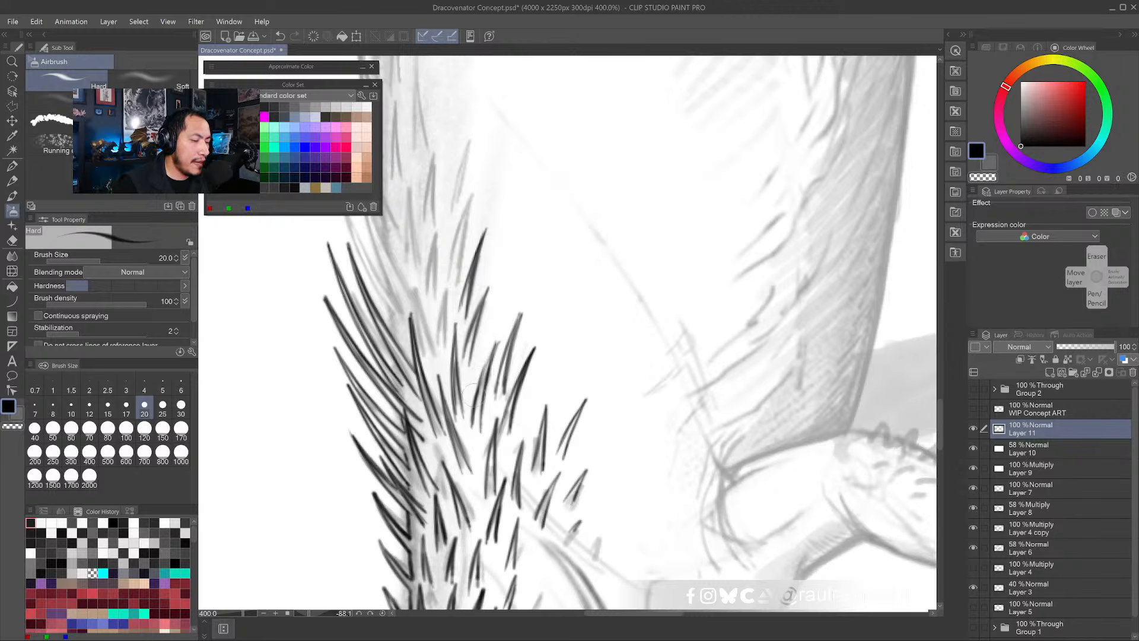
{"action": "left_click_drag", "start_coordinate": [473, 395], "coordinate": [491, 338]}
{"action": "left_click_drag", "start_coordinate": [479, 383], "coordinate": [497, 335]}
{"action": "key", "text": "ctrl+z"}
{"action": "key", "text": "ctrl+z"}
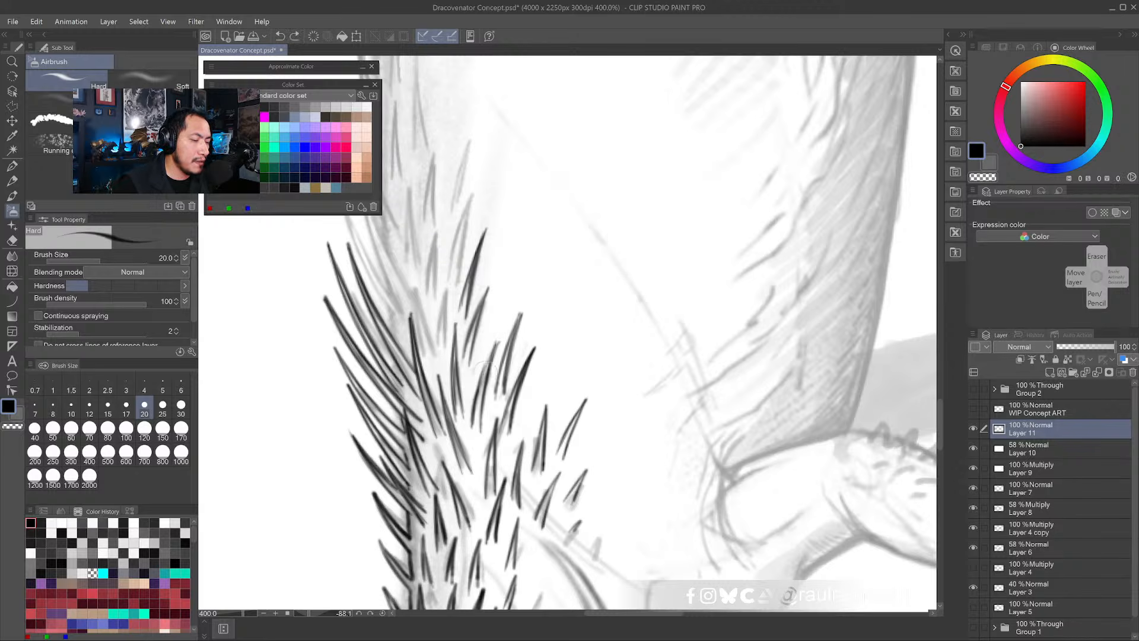
- Ink the short feather in the outer-row gap in black, plus another slim feather farther up between the inked rows
{"action": "left_click_drag", "start_coordinate": [473, 403], "coordinate": [496, 337]}
{"action": "left_click_drag", "start_coordinate": [483, 383], "coordinate": [497, 336]}
{"action": "left_click_drag", "start_coordinate": [501, 297], "coordinate": [533, 307]}
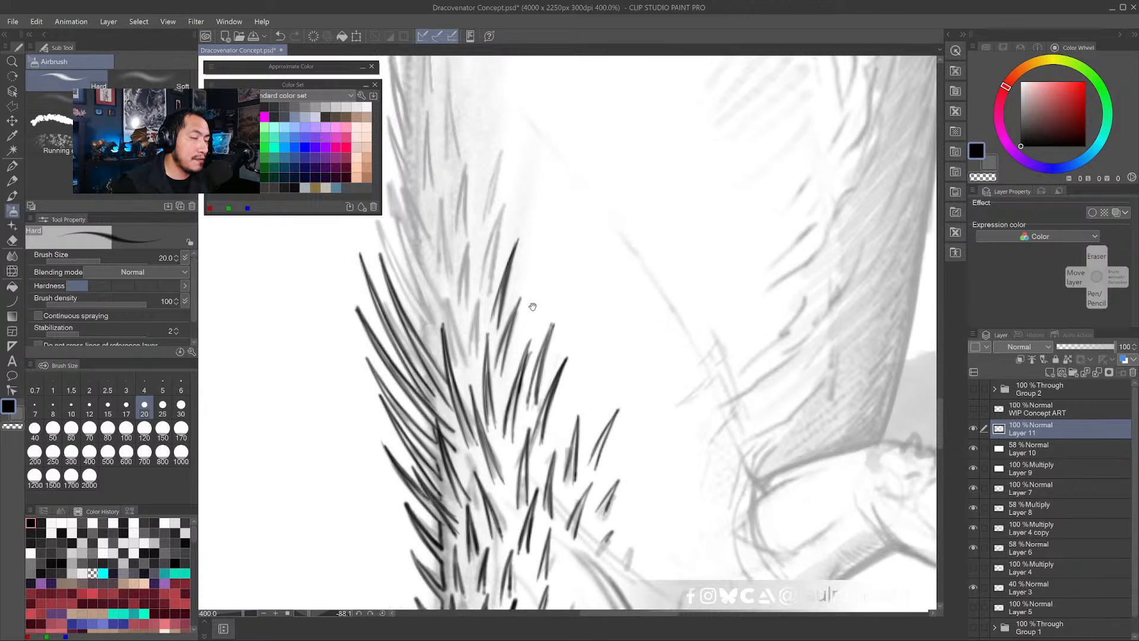
{"action": "mouse_move", "coordinate": [470, 354]}
{"action": "left_mouse_down"}
{"action": "mouse_move", "coordinate": [477, 279]}
{"action": "mouse_move", "coordinate": [476, 345]}
{"action": "mouse_move", "coordinate": [476, 291]}
{"action": "left_mouse_up"}
{"action": "mouse_move", "coordinate": [479, 331]}
{"action": "left_mouse_down"}
{"action": "mouse_move", "coordinate": [477, 278]}
{"action": "mouse_move", "coordinate": [491, 243]}
{"action": "left_mouse_up"}
{"action": "key", "text": "ctrl+z"}
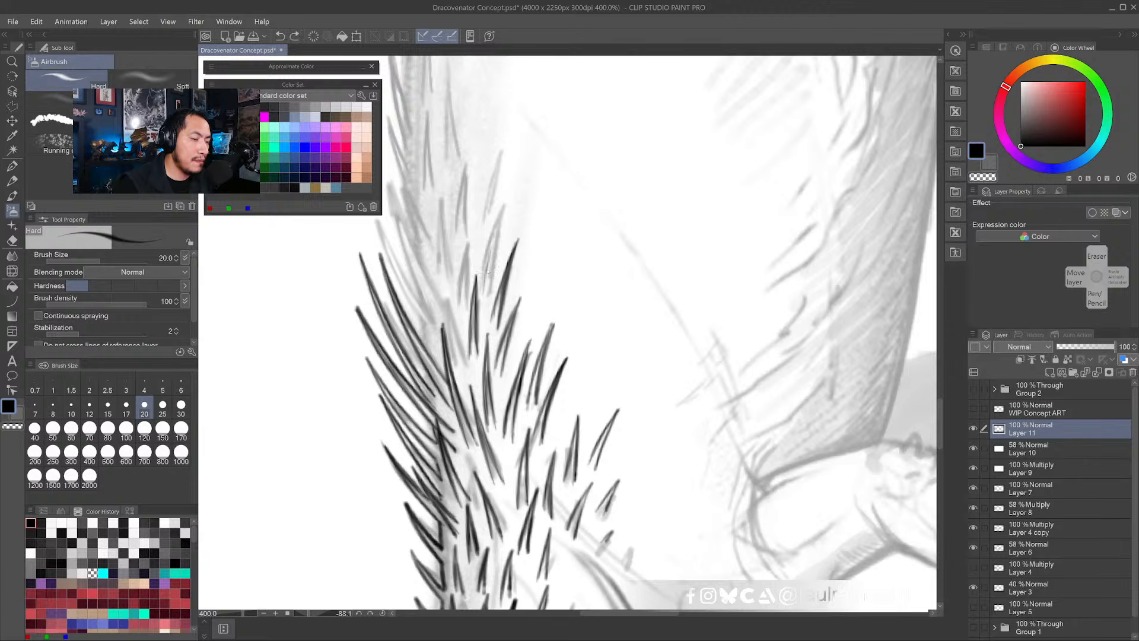
- Ink the next two grey feathers farther up the back in black, extending their pointed tips
{"action": "left_click_drag", "start_coordinate": [483, 289], "coordinate": [499, 215]}
{"action": "mouse_move", "coordinate": [488, 262]}
{"action": "left_mouse_down"}
{"action": "mouse_move", "coordinate": [503, 208]}
{"action": "mouse_move", "coordinate": [493, 264]}
{"action": "left_mouse_up"}
{"action": "mouse_move", "coordinate": [501, 221]}
{"action": "left_mouse_down"}
{"action": "mouse_move", "coordinate": [491, 293]}
{"action": "mouse_move", "coordinate": [503, 208]}
{"action": "mouse_move", "coordinate": [521, 253]}
{"action": "left_mouse_up"}
{"action": "mouse_move", "coordinate": [463, 332]}
{"action": "left_mouse_down"}
{"action": "mouse_move", "coordinate": [473, 255]}
{"action": "mouse_move", "coordinate": [475, 331]}
{"action": "mouse_move", "coordinate": [477, 256]}
{"action": "left_mouse_up"}
- Ink a long black feather upward beside the outer quills, reworking its strokes and the line below it
{"action": "key", "text": "x"}
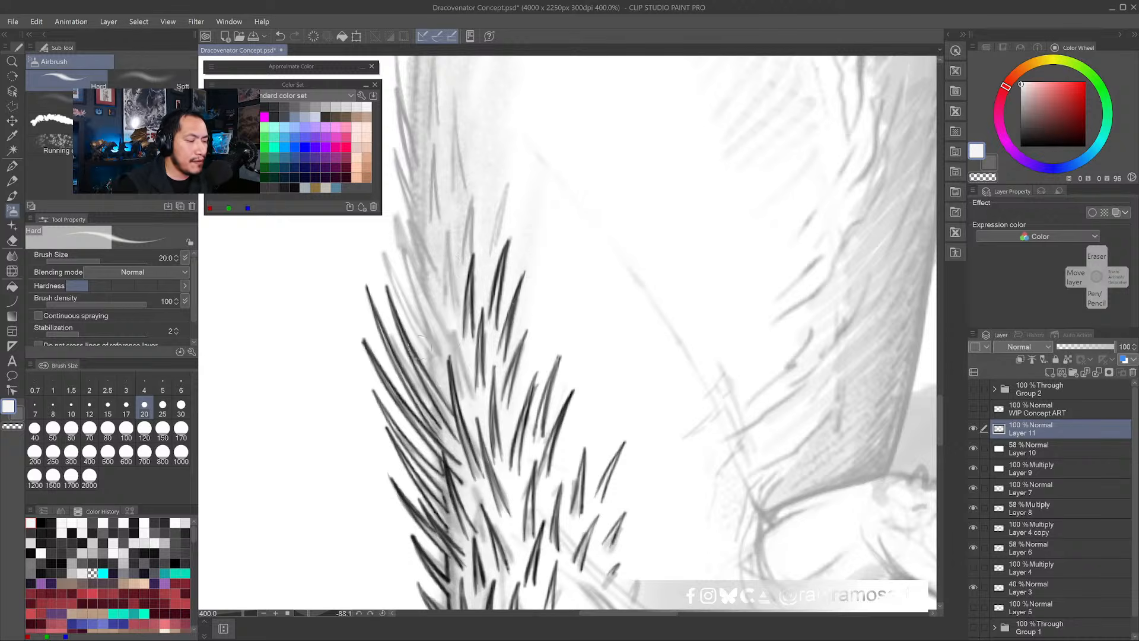
{"action": "key", "text": "x"}
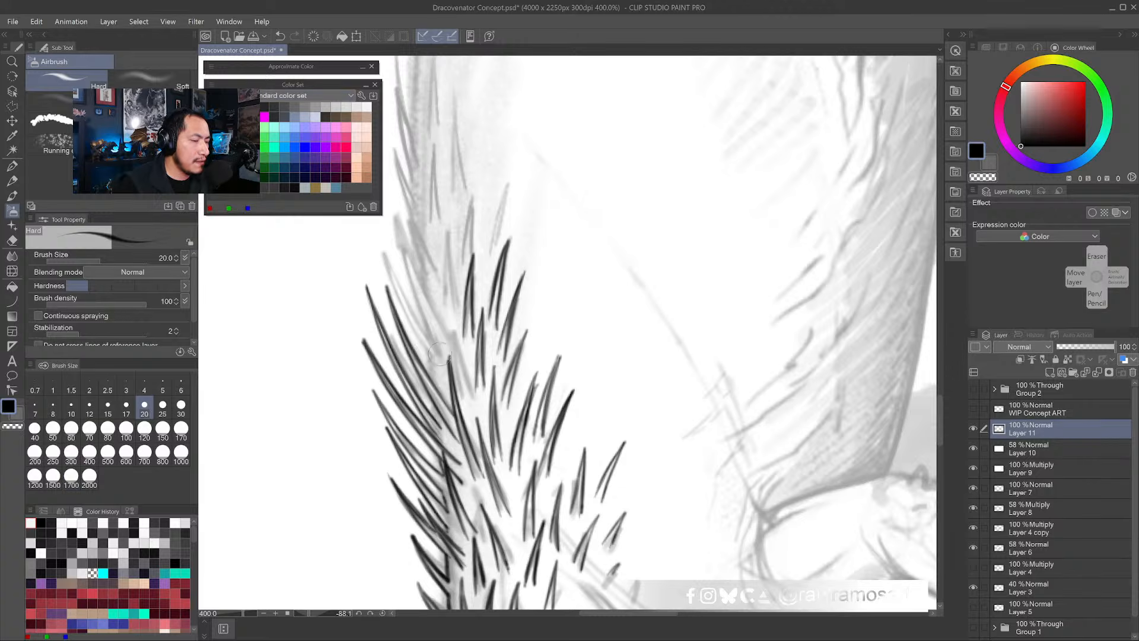
{"action": "mouse_move", "coordinate": [466, 401]}
{"action": "left_mouse_down"}
{"action": "mouse_move", "coordinate": [448, 305]}
{"action": "mouse_move", "coordinate": [472, 400]}
{"action": "mouse_move", "coordinate": [449, 306]}
{"action": "left_mouse_up"}
{"action": "key", "text": "ctrl+z"}
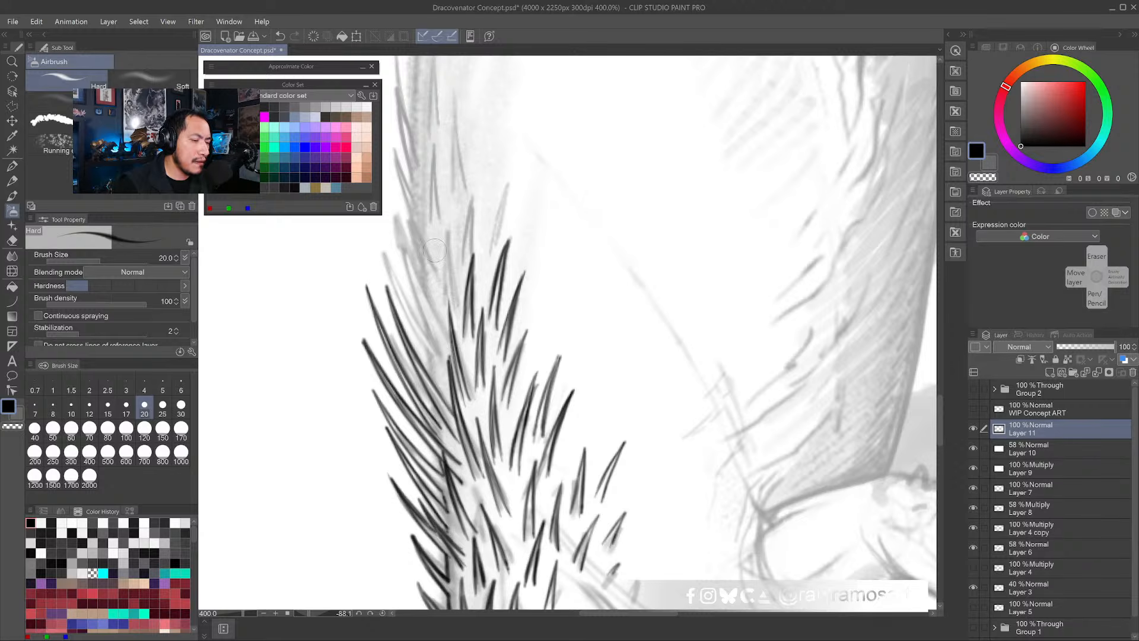
{"action": "key", "text": "ctrl+z"}
{"action": "key", "text": "ctrl+z"}
{"action": "key", "text": "ctrl+z"}
{"action": "key", "text": "ctrl+z"}
{"action": "key", "text": "ctrl+z"}
{"action": "key", "text": "ctrl+z"}
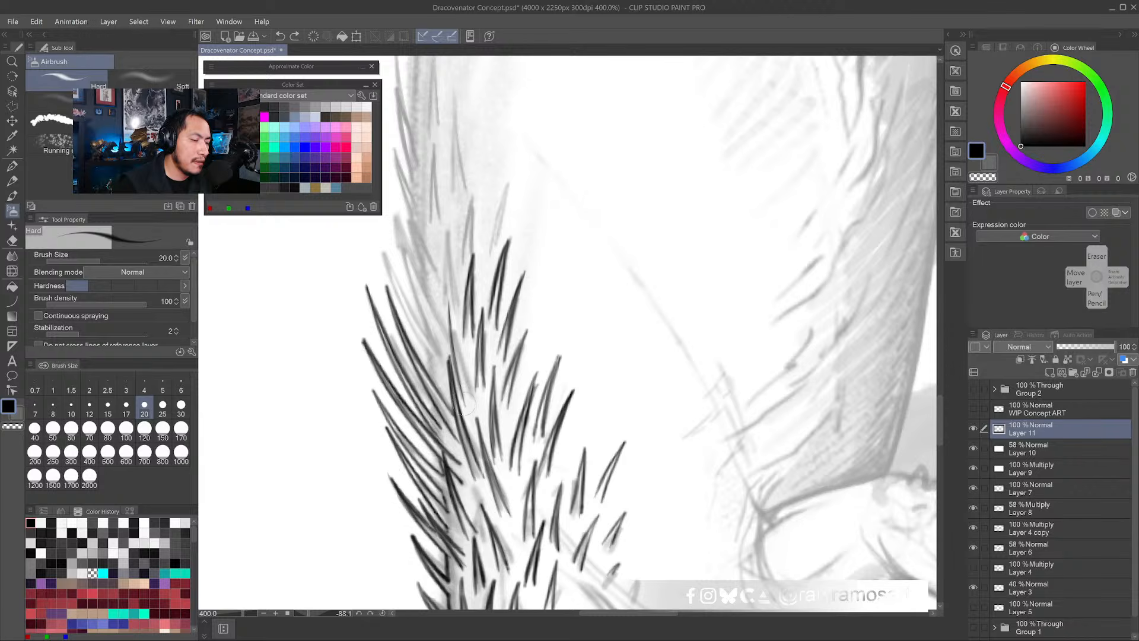
{"action": "mouse_move", "coordinate": [467, 404]}
{"action": "left_mouse_down"}
{"action": "mouse_move", "coordinate": [448, 289]}
{"action": "mouse_move", "coordinate": [468, 371]}
{"action": "left_mouse_up"}
- Ink the next feather above the inked cluster in black and trim its lower strokes with white
{"action": "left_click_drag", "start_coordinate": [480, 185], "coordinate": [468, 280]}
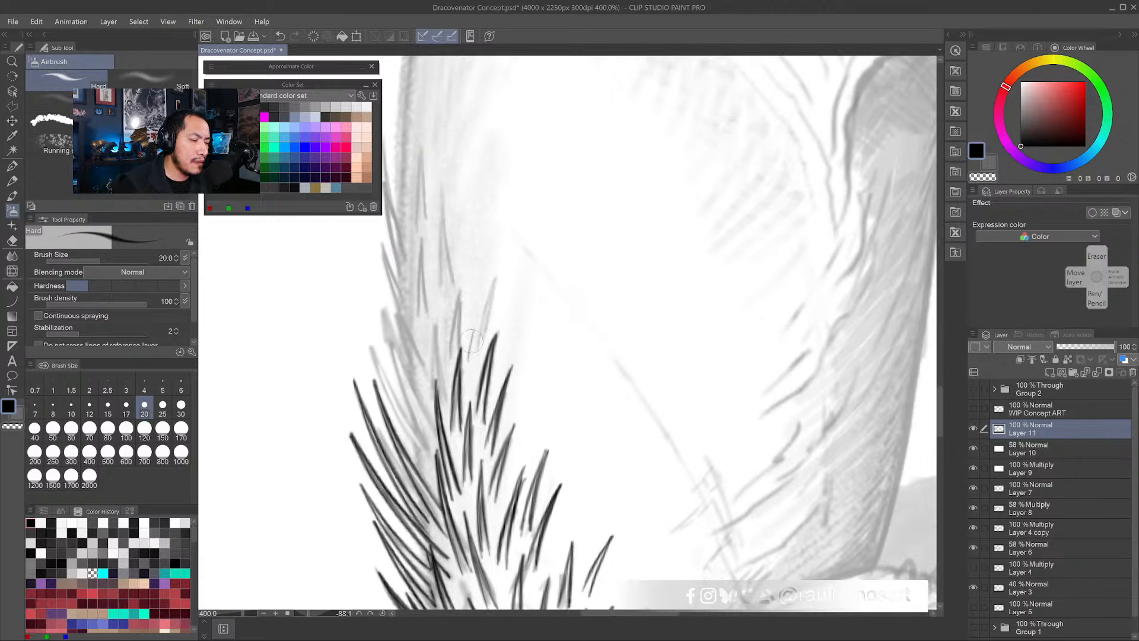
{"action": "mouse_move", "coordinate": [469, 347]}
{"action": "left_mouse_down"}
{"action": "mouse_move", "coordinate": [484, 267]}
{"action": "mouse_move", "coordinate": [467, 370]}
{"action": "mouse_move", "coordinate": [464, 337]}
{"action": "left_mouse_up"}
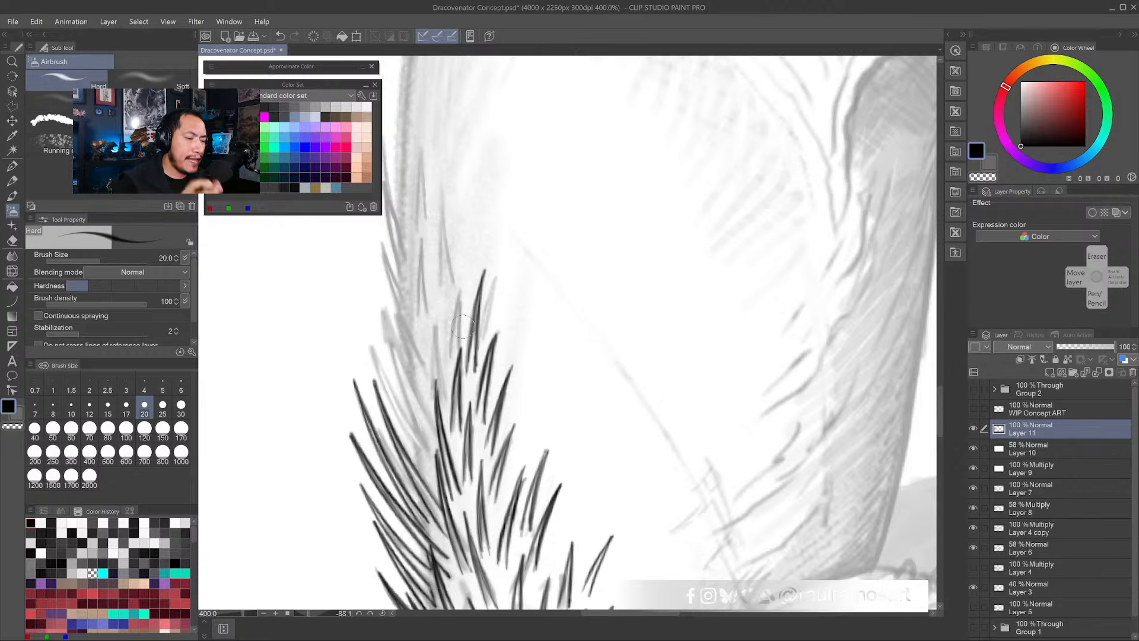
{"action": "left_click_drag", "start_coordinate": [473, 322], "coordinate": [479, 302]}
{"action": "key", "text": "x"}
{"action": "left_click_drag", "start_coordinate": [475, 368], "coordinate": [472, 326]}
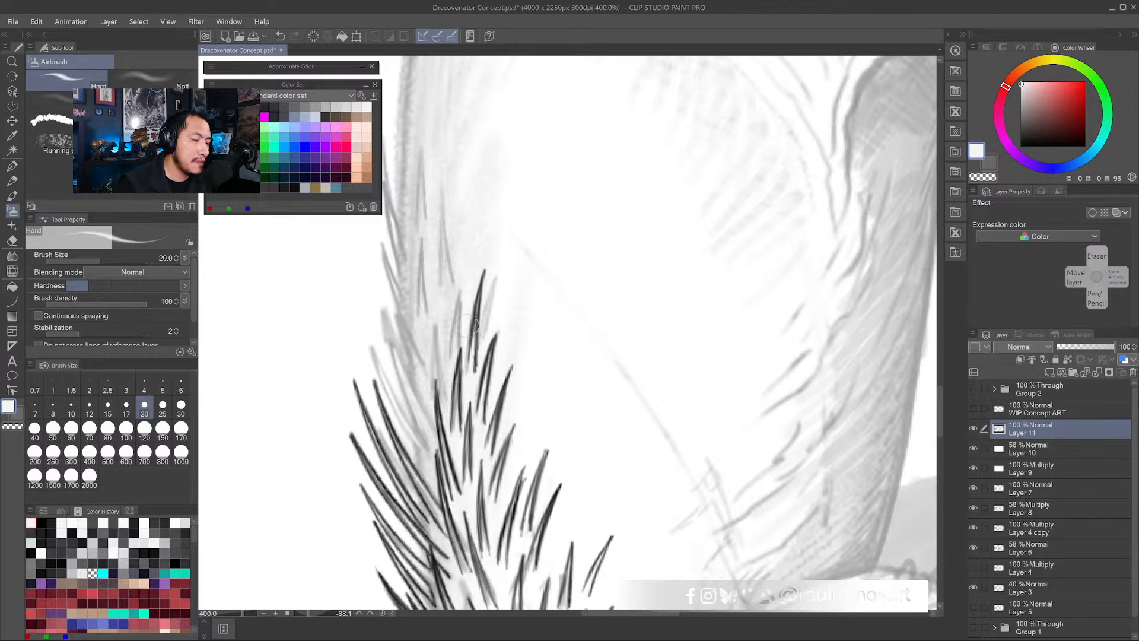
- Ink the next two long grey quills along the outer back edge in black, carrying their shafts down into the ridge
{"action": "scroll", "coordinate": [469, 326], "scroll_direction": "down", "scroll_amount": 3}
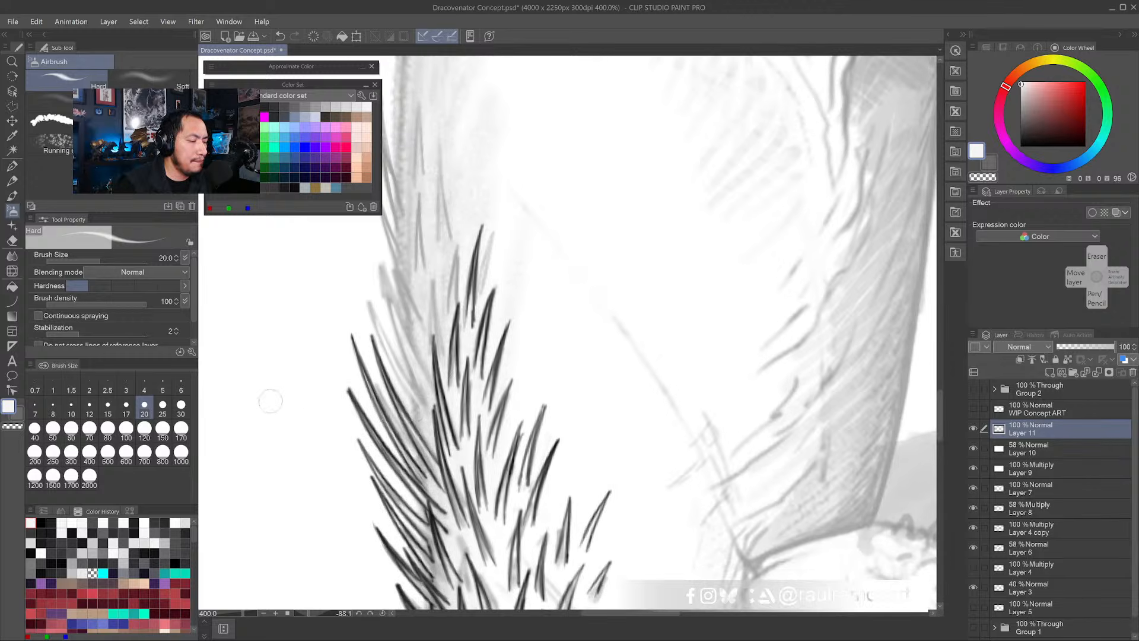
{"action": "key", "text": "x"}
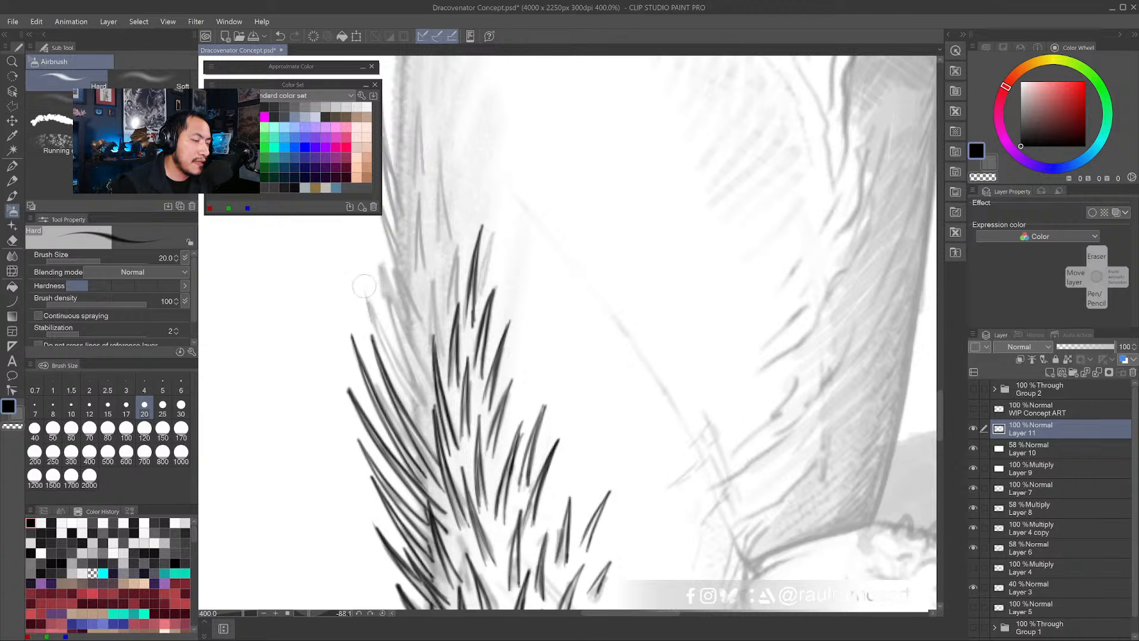
{"action": "left_click_drag", "start_coordinate": [364, 291], "coordinate": [421, 438]}
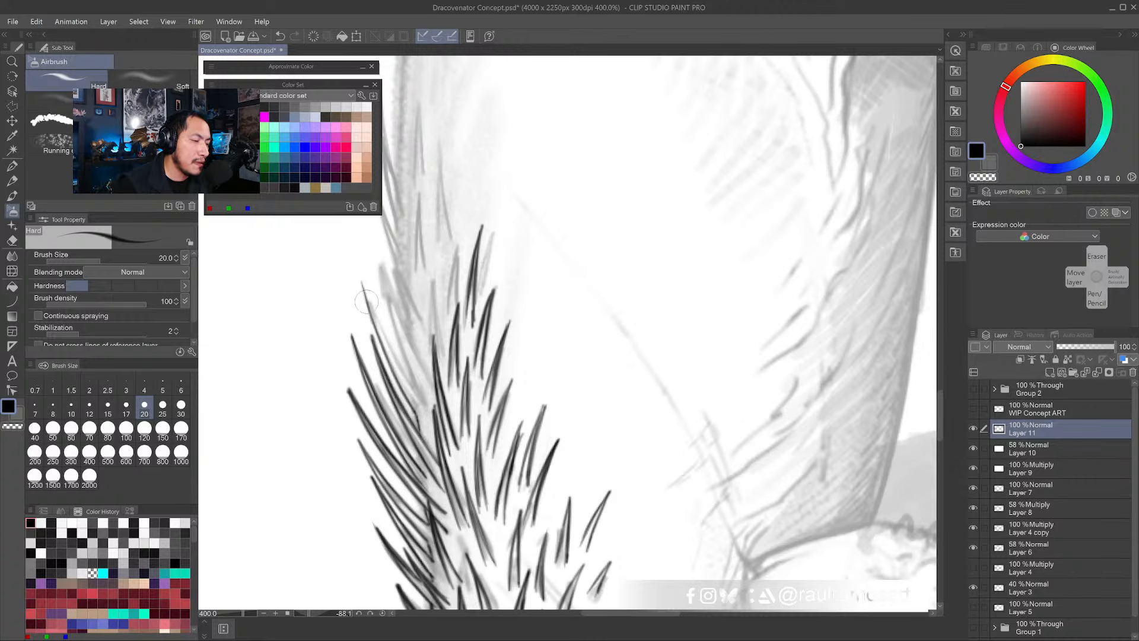
{"action": "left_click_drag", "start_coordinate": [360, 274], "coordinate": [409, 376]}
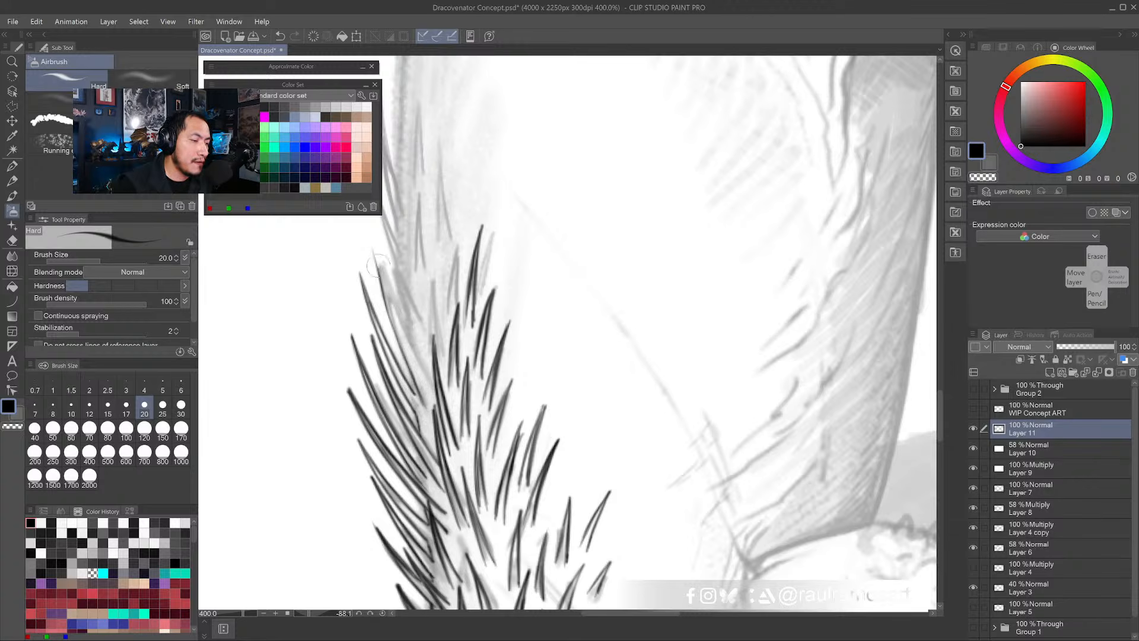
{"action": "key", "text": "ctrl+z"}
{"action": "left_click_drag", "start_coordinate": [373, 236], "coordinate": [391, 305]}
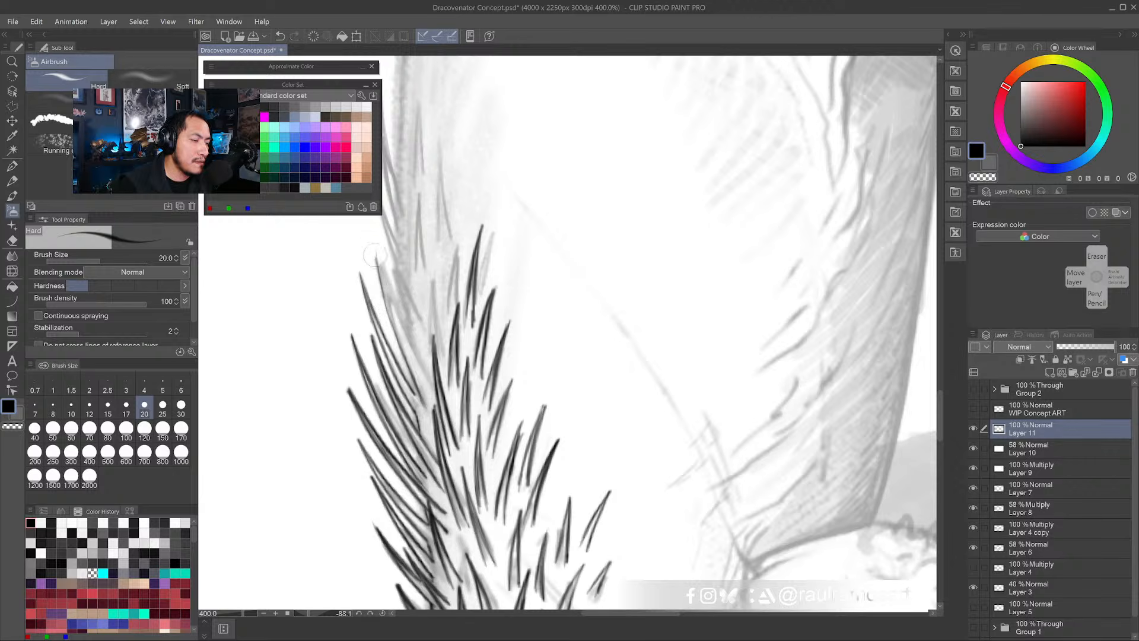
{"action": "left_click_drag", "start_coordinate": [372, 234], "coordinate": [415, 363]}
{"action": "mouse_move", "coordinate": [399, 323]}
{"action": "left_mouse_down"}
{"action": "mouse_move", "coordinate": [430, 392]}
{"action": "mouse_move", "coordinate": [371, 235]}
{"action": "mouse_move", "coordinate": [420, 395]}
{"action": "left_mouse_up"}
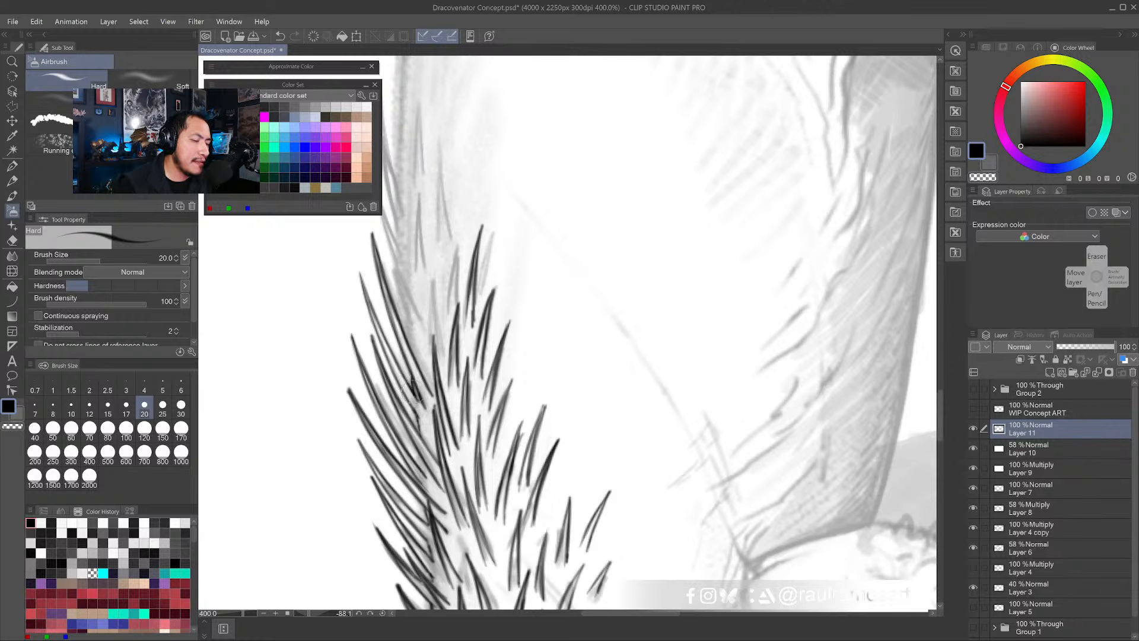
{"action": "left_click_drag", "start_coordinate": [448, 381], "coordinate": [429, 420]}
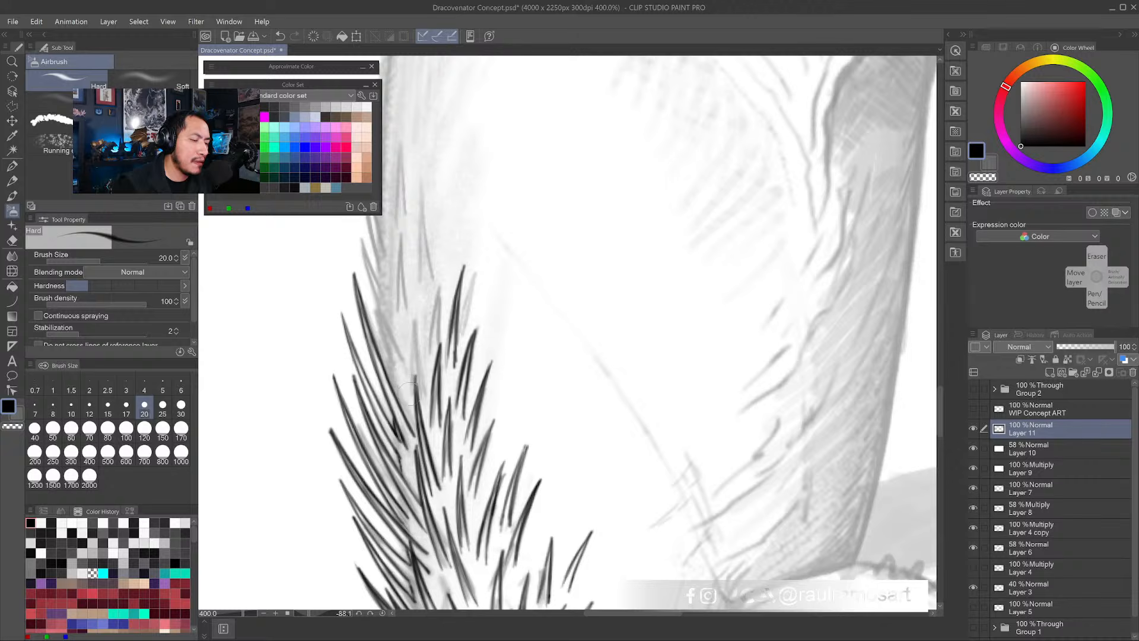
{"action": "left_click_drag", "start_coordinate": [410, 367], "coordinate": [409, 312]}
{"action": "key", "text": "ctrl+z"}
{"action": "key", "text": "ctrl+z"}
{"action": "left_click_drag", "start_coordinate": [411, 398], "coordinate": [404, 311]}
{"action": "key", "text": "ctrl+z"}
{"action": "key", "text": "ctrl+z"}
- Ink a tall central feather in black between the outer quills and the inner row, thickening its shaft and tip
{"action": "left_click_drag", "start_coordinate": [411, 396], "coordinate": [406, 279]}
{"action": "left_click_drag", "start_coordinate": [404, 336], "coordinate": [407, 262]}
{"action": "left_click_drag", "start_coordinate": [405, 315], "coordinate": [408, 241]}
{"action": "left_click_drag", "start_coordinate": [404, 311], "coordinate": [409, 245]}
{"action": "left_click_drag", "start_coordinate": [413, 337], "coordinate": [408, 257]}
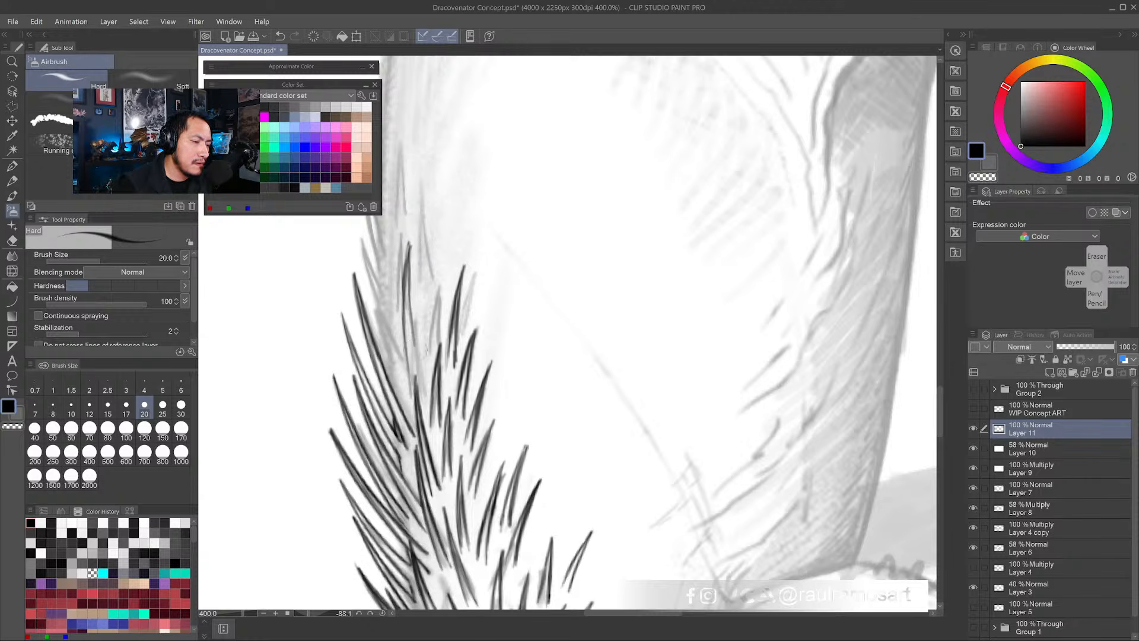
{"action": "left_click_drag", "start_coordinate": [420, 405], "coordinate": [415, 310]}
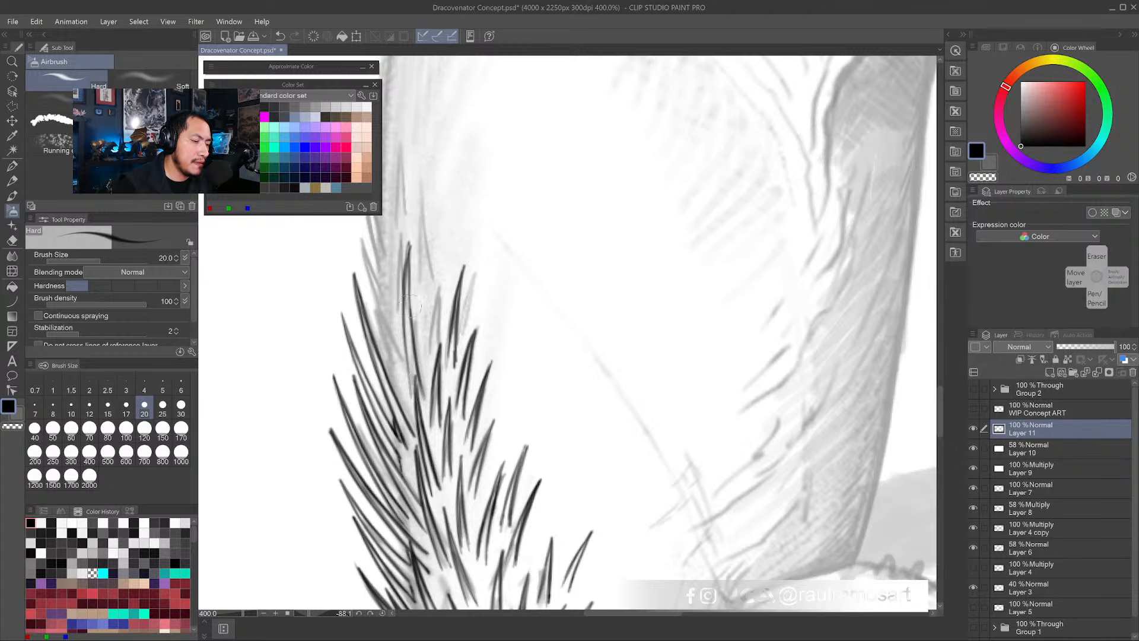
{"action": "left_click_drag", "start_coordinate": [410, 360], "coordinate": [409, 247]}
{"action": "left_click_drag", "start_coordinate": [408, 295], "coordinate": [409, 237]}
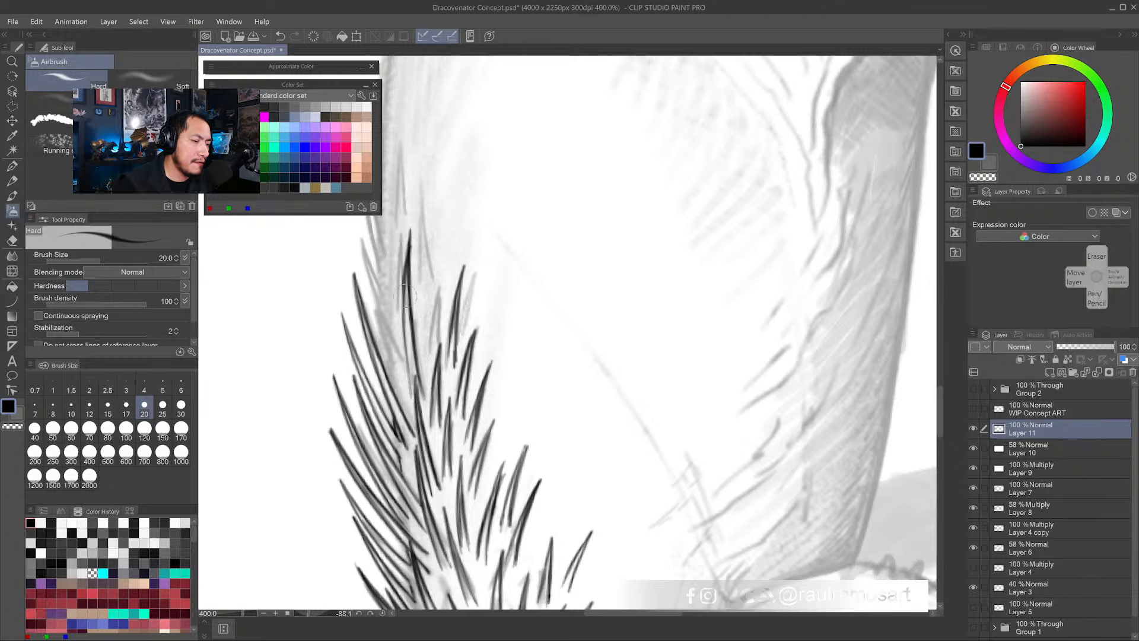
- Ink the tall feather beside the central one in black, building up both edges toward a pointed tip
{"action": "left_click_drag", "start_coordinate": [426, 360], "coordinate": [432, 261]}
{"action": "left_click_drag", "start_coordinate": [422, 325], "coordinate": [441, 235]}
{"action": "left_click_drag", "start_coordinate": [439, 286], "coordinate": [446, 220]}
{"action": "left_click_drag", "start_coordinate": [437, 306], "coordinate": [445, 237]}
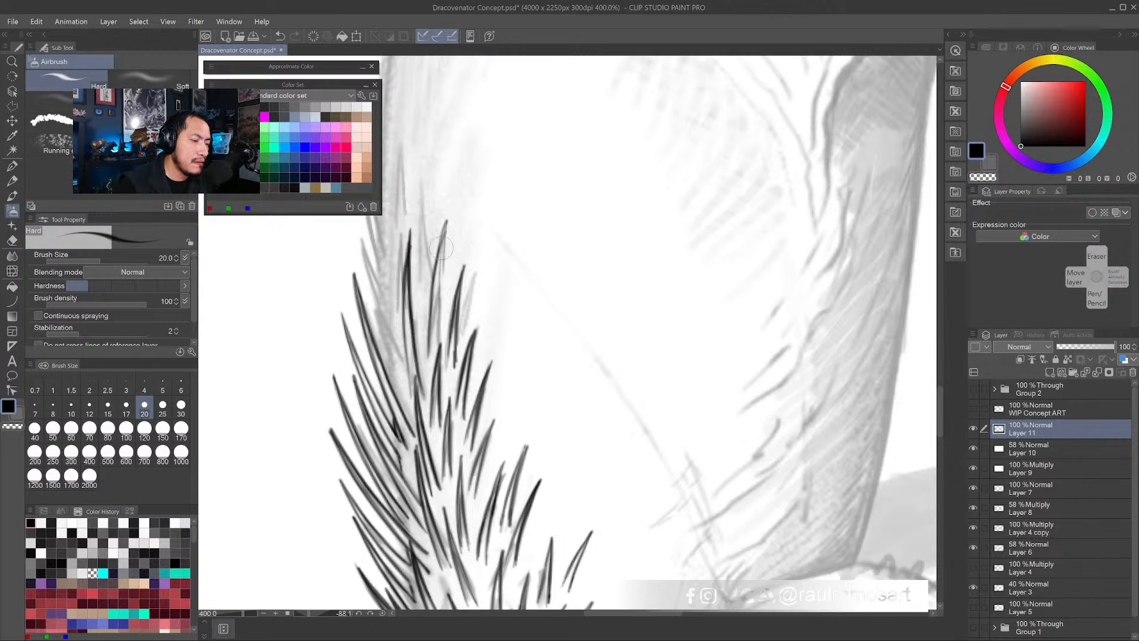
{"action": "left_click_drag", "start_coordinate": [439, 327], "coordinate": [448, 237]}
{"action": "left_click_drag", "start_coordinate": [436, 348], "coordinate": [443, 276]}
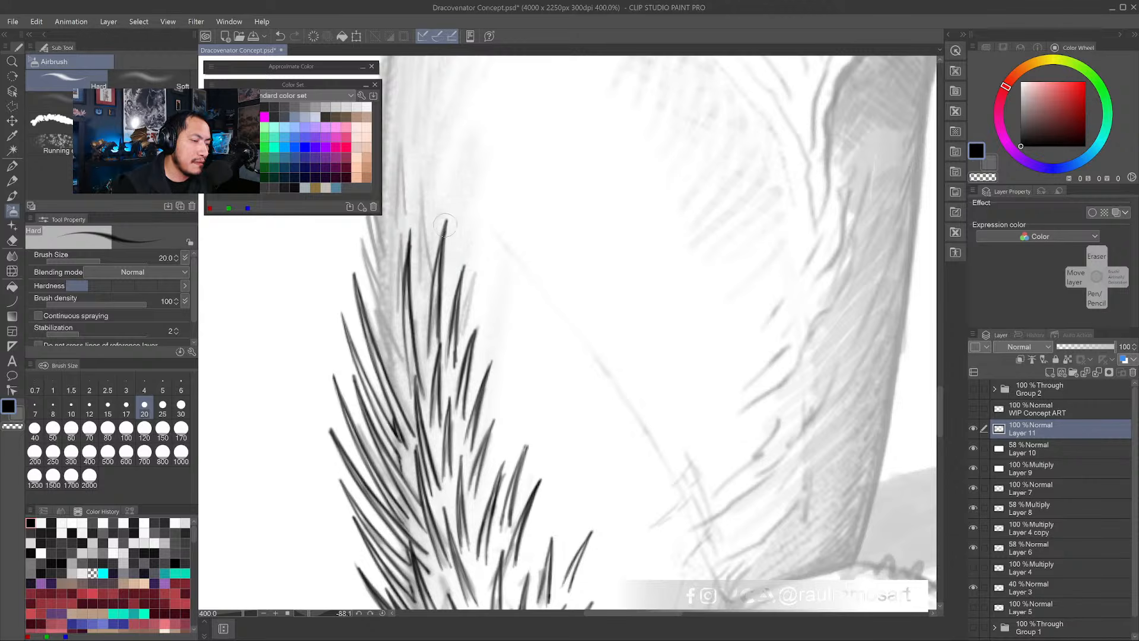
- Refine that feather's edge with sampled white and extend its tip with a sampled dark tone
{"action": "left_click", "coordinate": [450, 256], "text": "alt"}
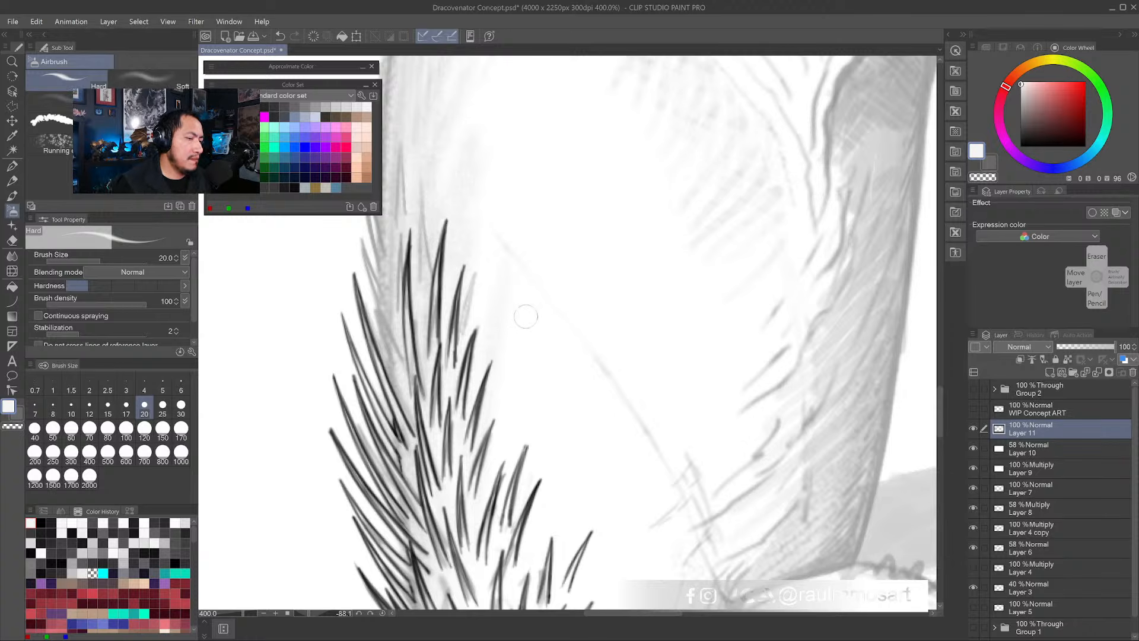
{"action": "left_click", "coordinate": [446, 276], "text": "alt"}
{"action": "left_click_drag", "start_coordinate": [447, 276], "coordinate": [447, 288]}
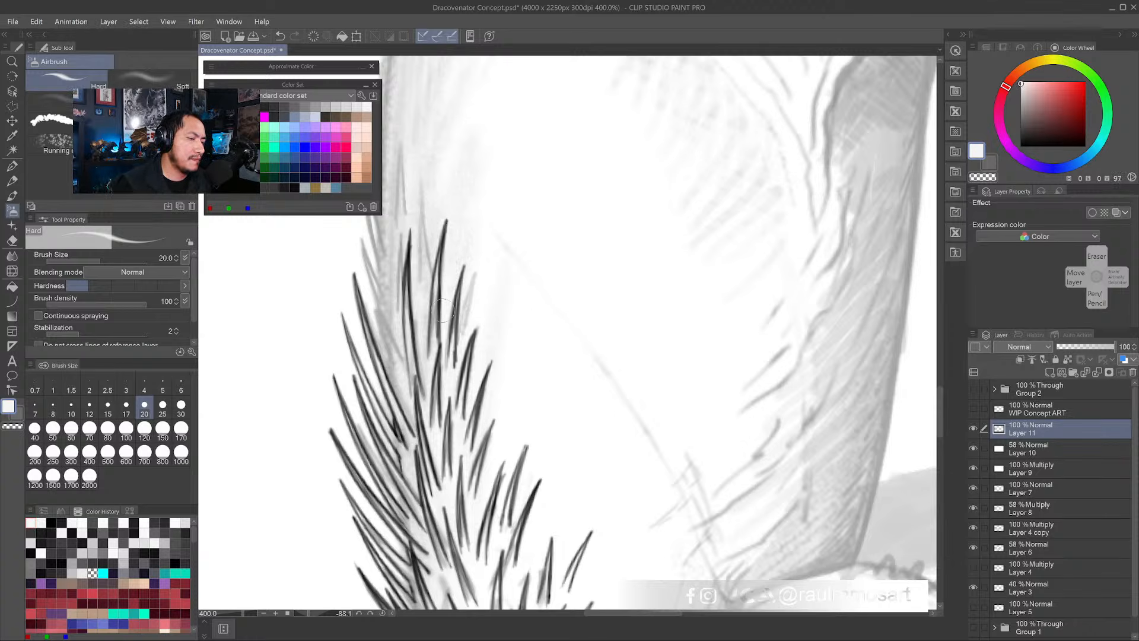
{"action": "left_click", "coordinate": [480, 232], "text": "alt"}
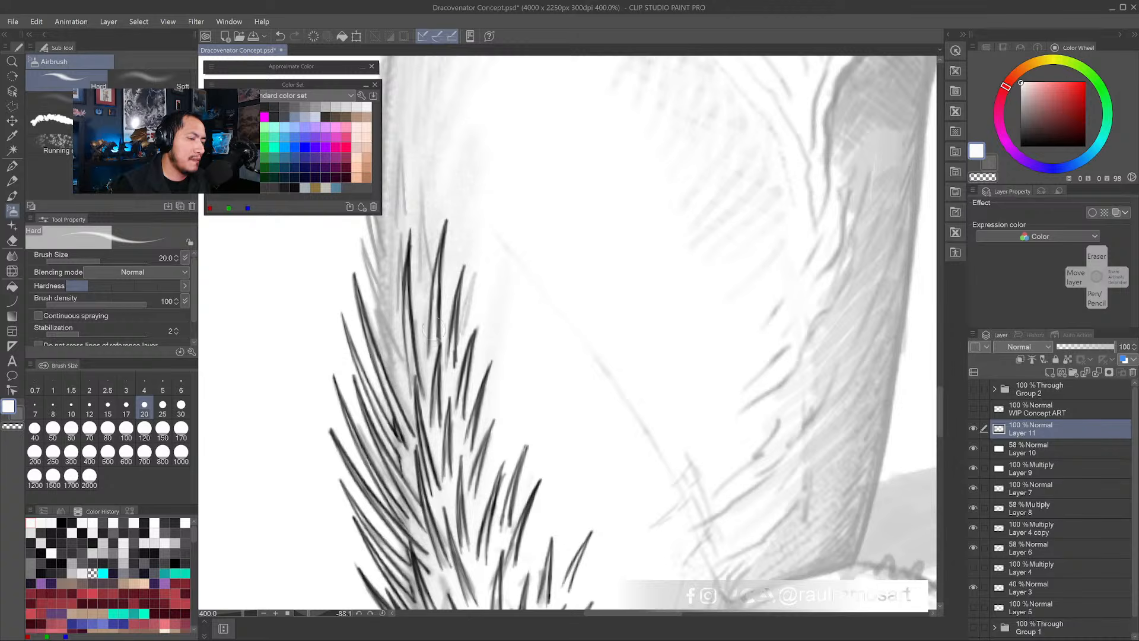
{"action": "left_click", "coordinate": [440, 306], "text": "alt"}
{"action": "left_click_drag", "start_coordinate": [440, 270], "coordinate": [450, 211]}
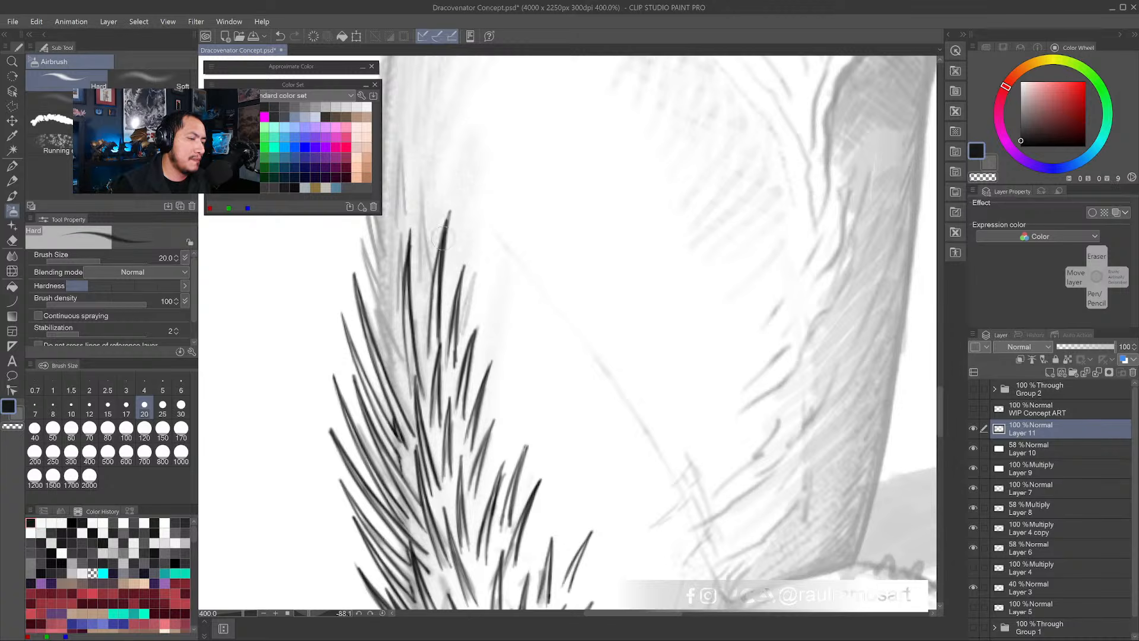
- Examine the feathering on the whole figure, and rotate and enlarge the view on the unfinished end of the back ridge
{"action": "left_click_drag", "start_coordinate": [437, 278], "coordinate": [373, 278]}
{"action": "key", "text": "r"}
{"action": "left_click_drag", "start_coordinate": [653, 356], "coordinate": [619, 457]}
{"action": "scroll", "coordinate": [619, 457], "scroll_direction": "down", "scroll_amount": 4}
{"action": "scroll", "coordinate": [628, 439], "scroll_direction": "up", "scroll_amount": 2}
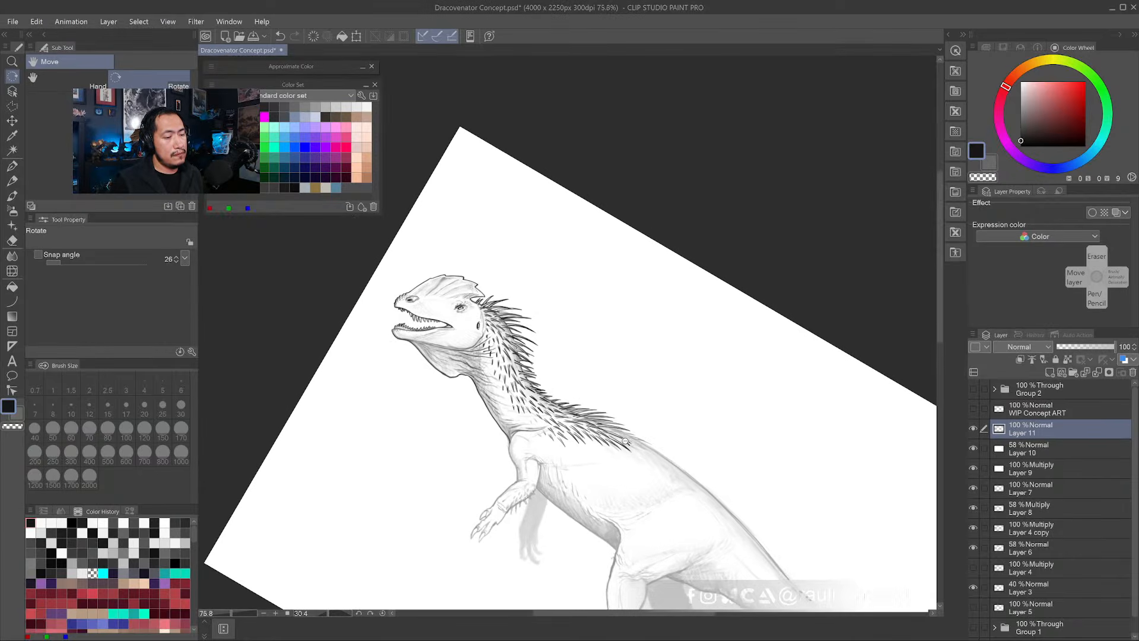
{"action": "scroll", "coordinate": [629, 439], "scroll_direction": "up", "scroll_amount": 2}
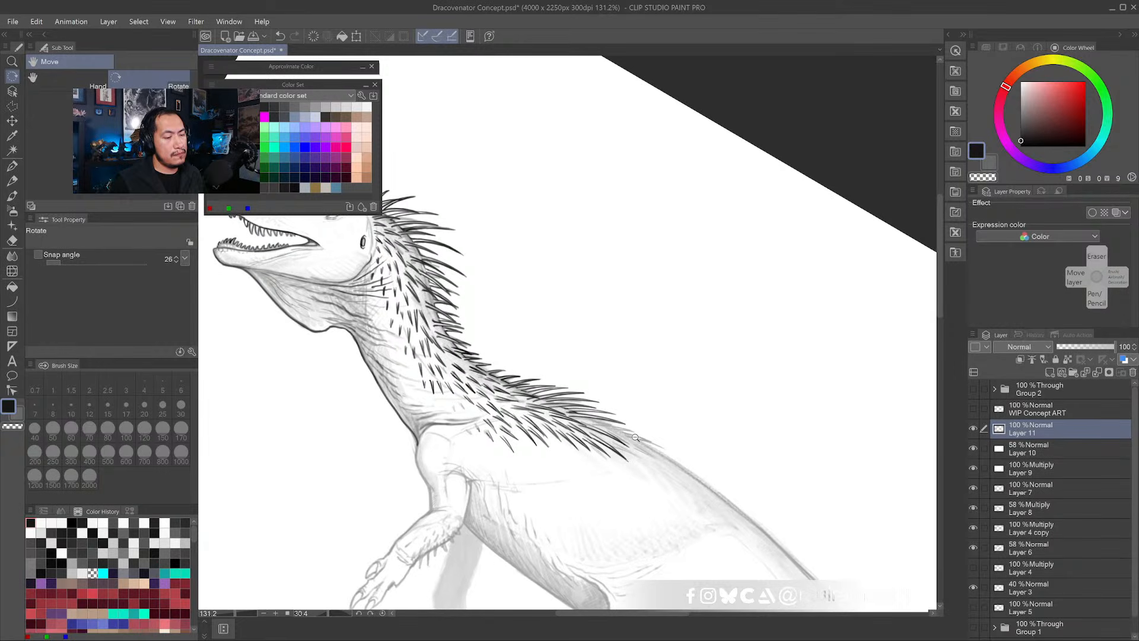
{"action": "left_click_drag", "start_coordinate": [588, 485], "coordinate": [656, 342]}
{"action": "left_click_drag", "start_coordinate": [585, 350], "coordinate": [622, 300]}
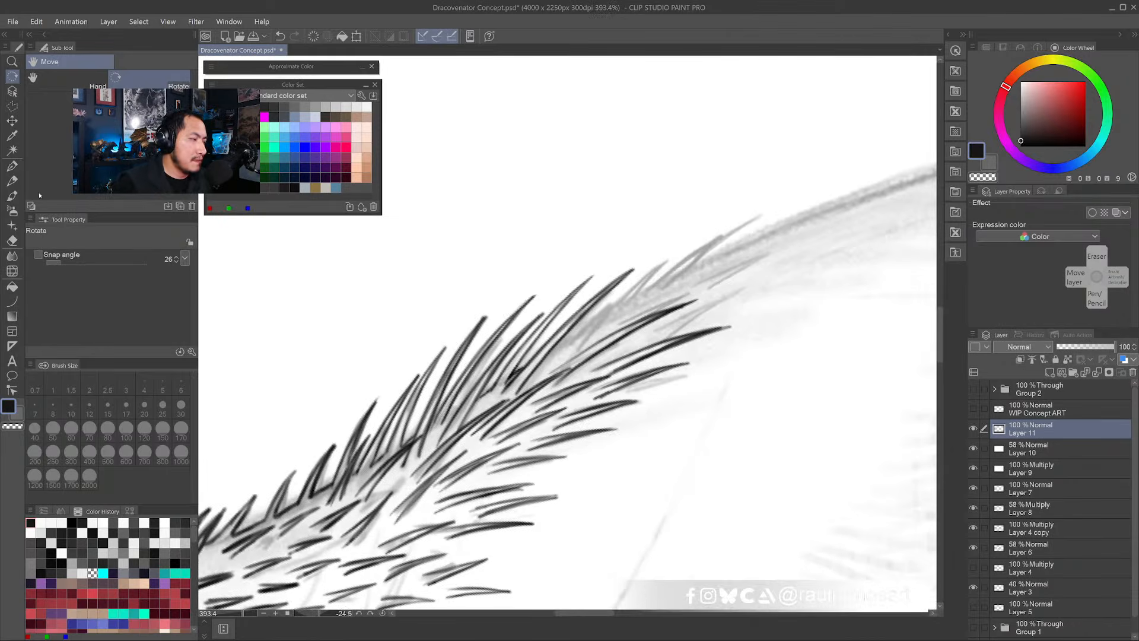
- Return to the Hard airbrush and sample white beside the ridge quills for cleaning the gaps between them
{"action": "left_click", "coordinate": [12, 212]}
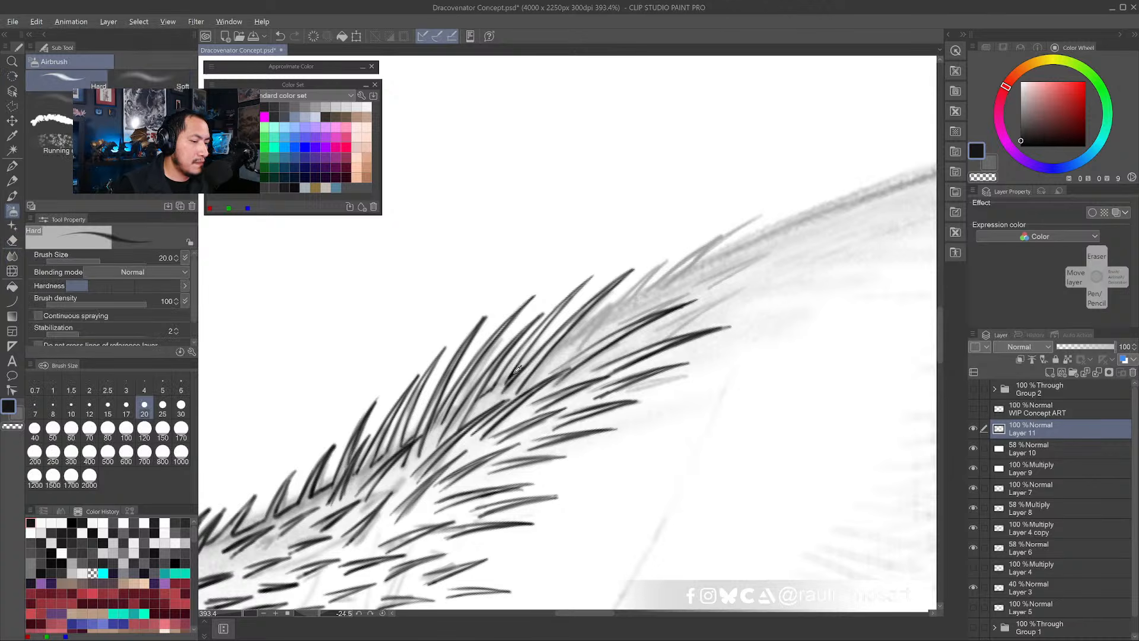
{"action": "left_click", "coordinate": [527, 355], "text": "alt"}
{"action": "left_click", "coordinate": [526, 325], "text": "alt"}
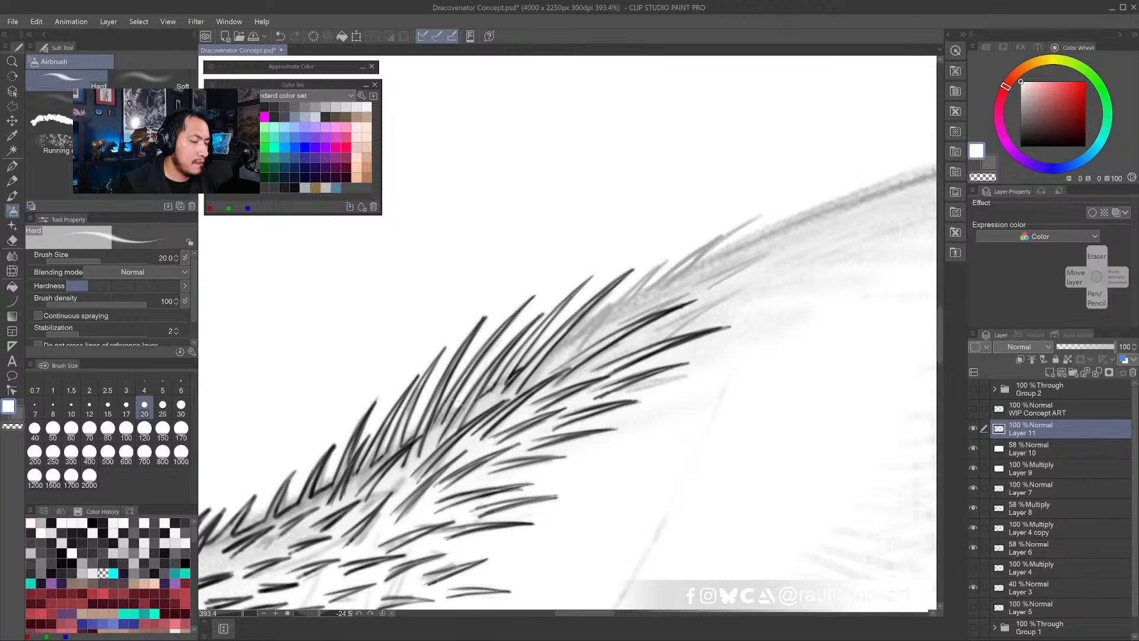
- Sample dark and light tones from the drawing and refine the long quills along the dinosaur's upper back on Layer 11
{"action": "left_click", "coordinate": [403, 452], "text": "alt"}
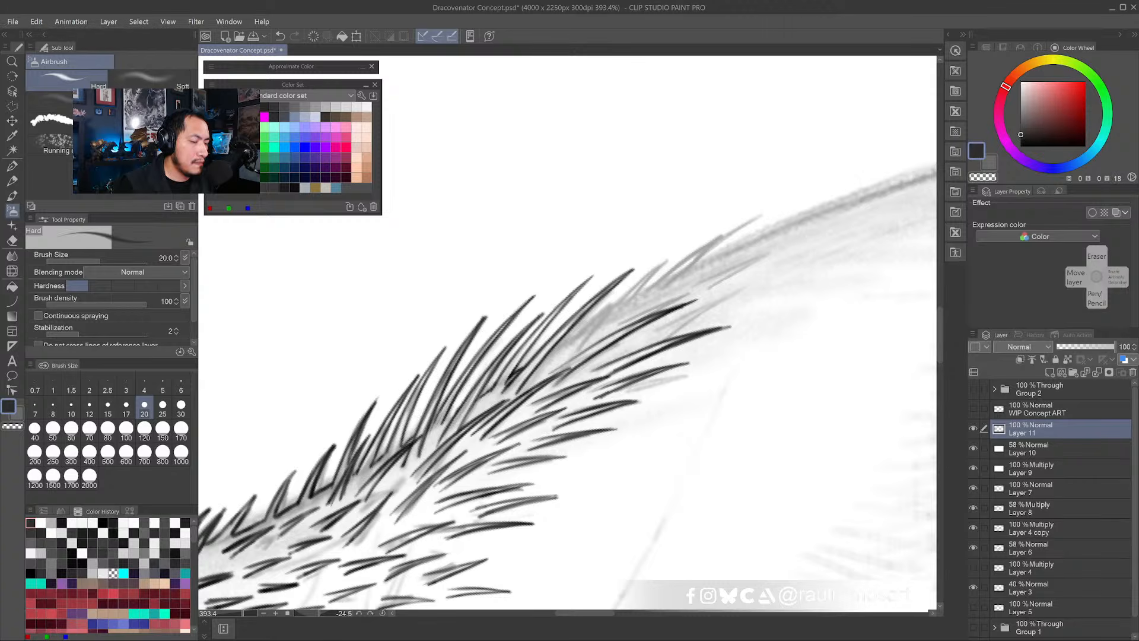
{"action": "left_click_drag", "start_coordinate": [484, 319], "coordinate": [500, 295]}
{"action": "left_click", "coordinate": [486, 334], "text": "alt"}
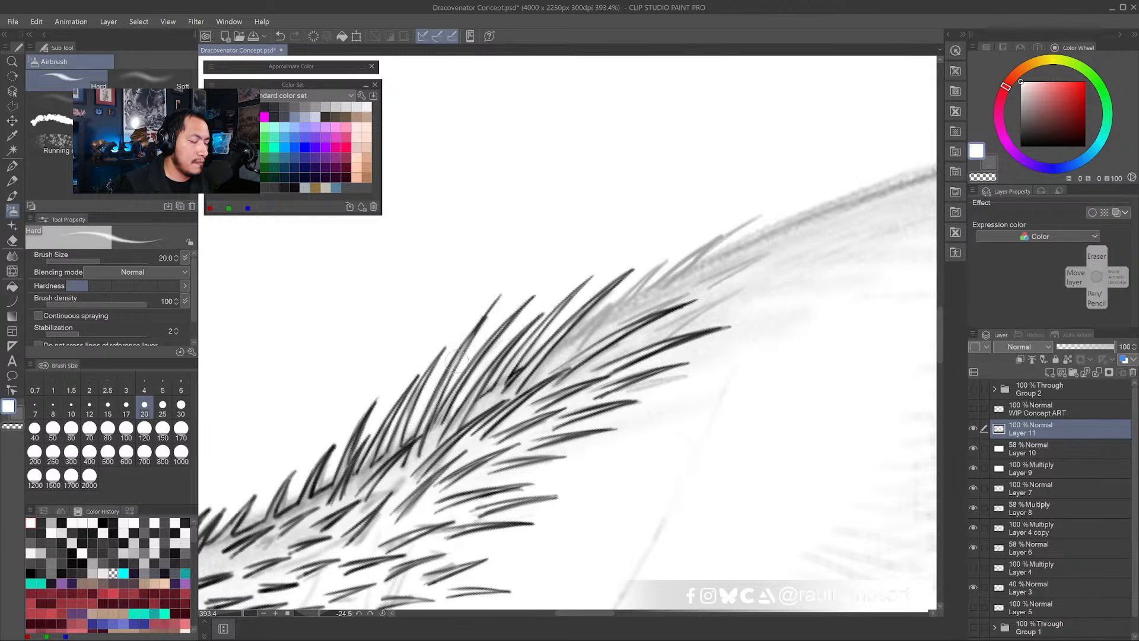
{"action": "left_click", "coordinate": [412, 445], "text": "alt"}
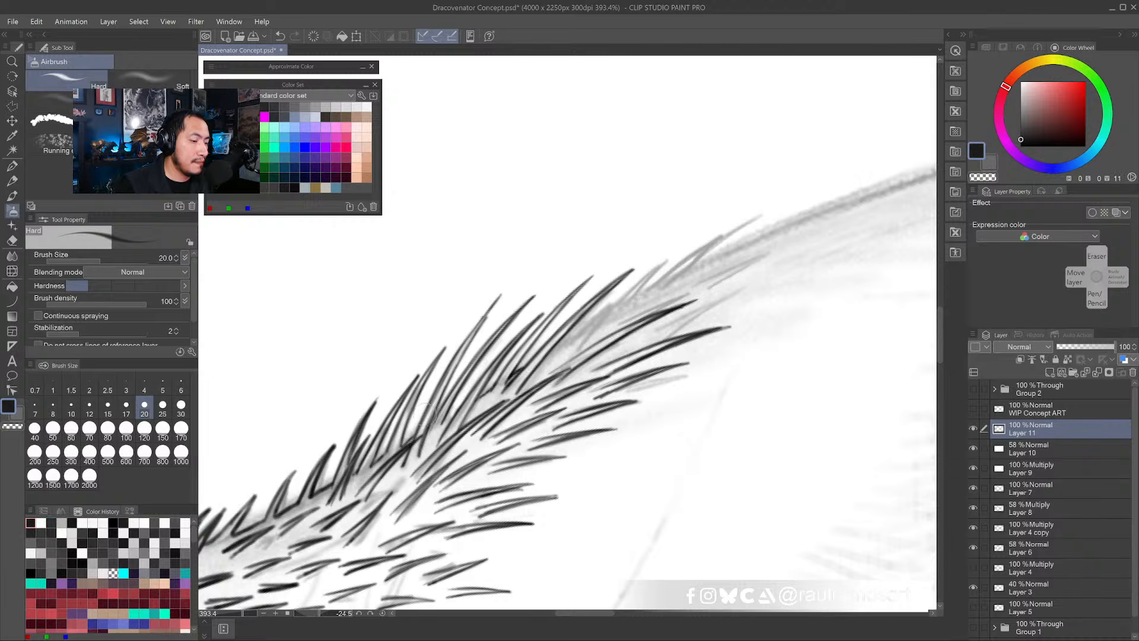
{"action": "mouse_move", "coordinate": [423, 420]}
{"action": "left_mouse_down"}
{"action": "mouse_move", "coordinate": [501, 291]}
{"action": "mouse_move", "coordinate": [471, 353]}
{"action": "left_mouse_up"}
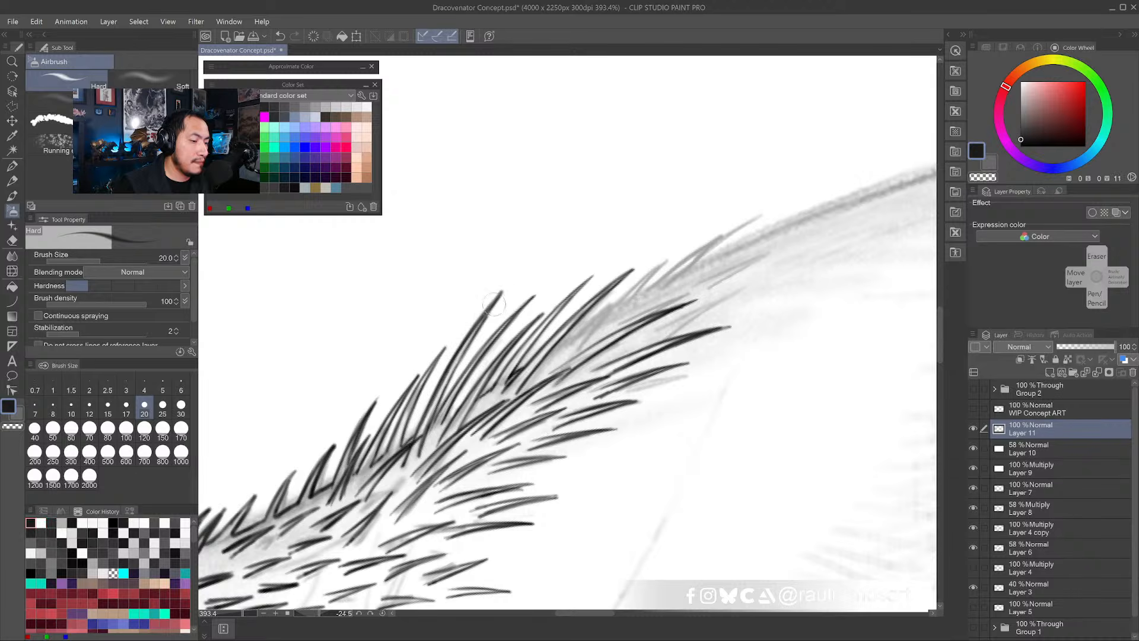
{"action": "mouse_move", "coordinate": [492, 316]}
{"action": "left_mouse_down"}
{"action": "mouse_move", "coordinate": [424, 456]}
{"action": "mouse_move", "coordinate": [424, 446]}
{"action": "left_mouse_up"}
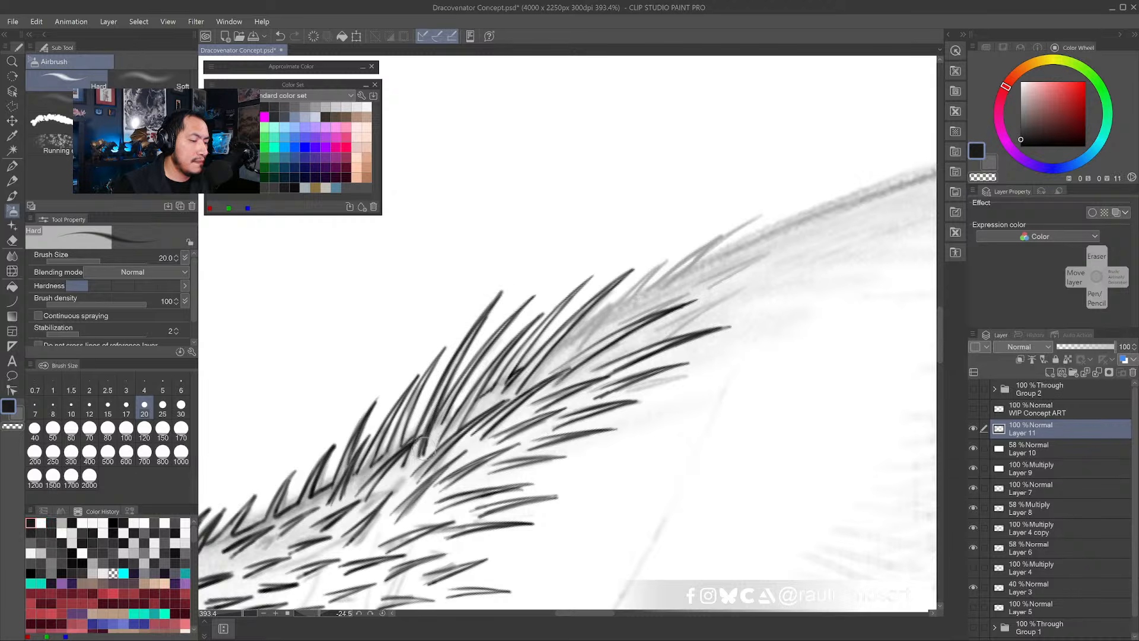
{"action": "left_click", "coordinate": [419, 454], "text": "alt"}
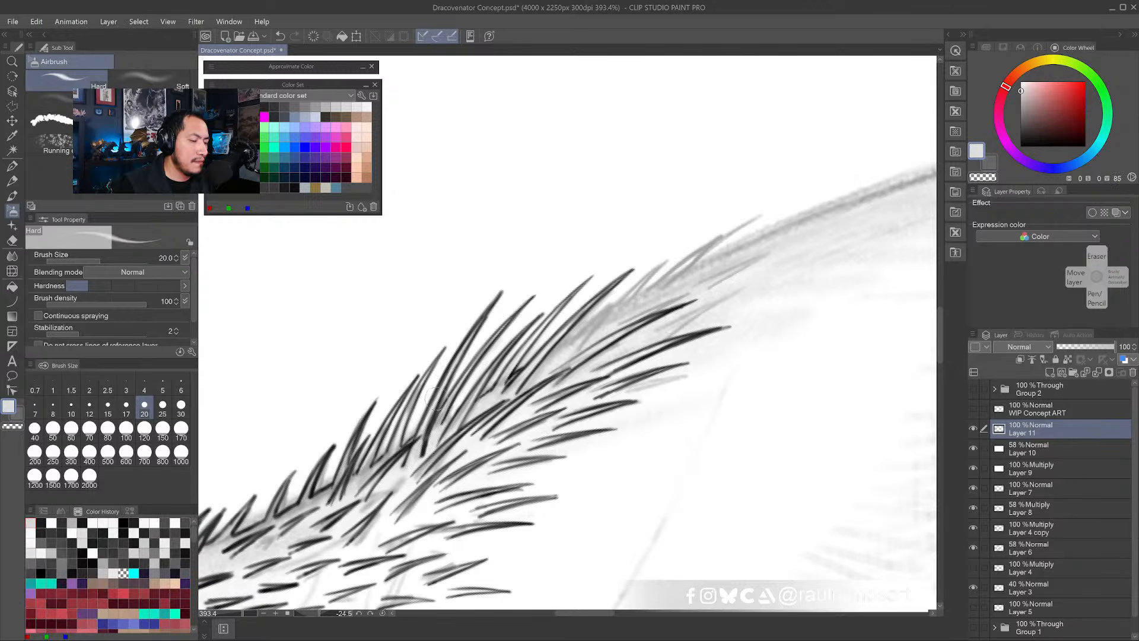
{"action": "left_click", "coordinate": [433, 445], "text": "alt"}
- Switch to black and darken the bases of the quills in the middle of the back crest
{"action": "scroll", "coordinate": [444, 412], "scroll_direction": "down", "scroll_amount": 5}
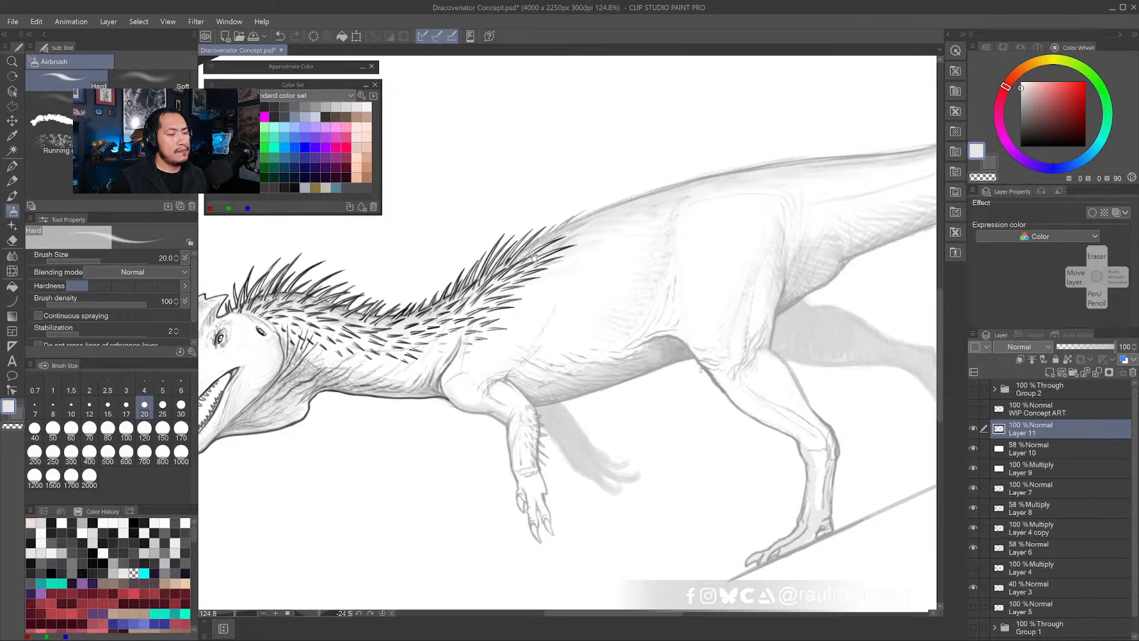
{"action": "left_click_drag", "start_coordinate": [479, 348], "coordinate": [543, 341]}
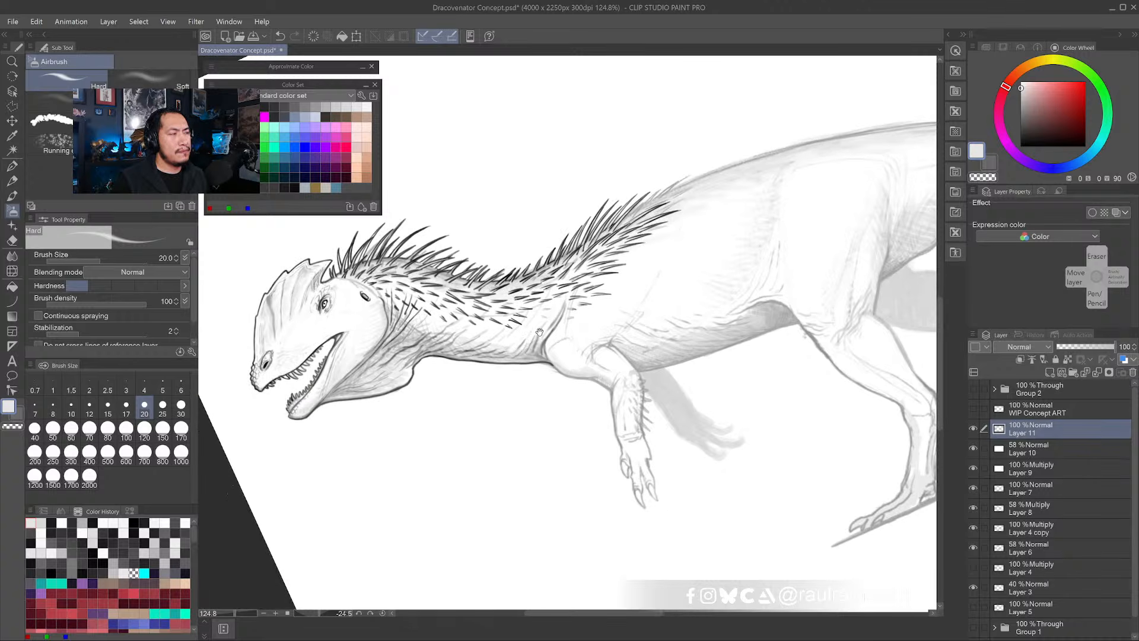
{"action": "left_click_drag", "start_coordinate": [540, 332], "coordinate": [516, 327]}
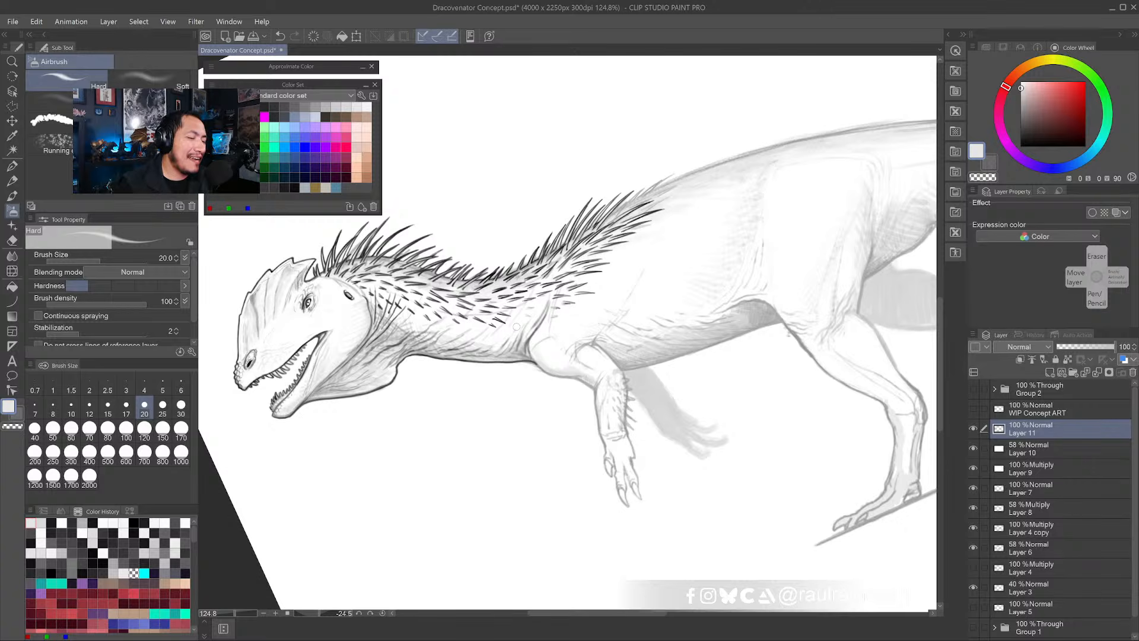
{"action": "scroll", "coordinate": [604, 236], "scroll_direction": "up", "scroll_amount": 5}
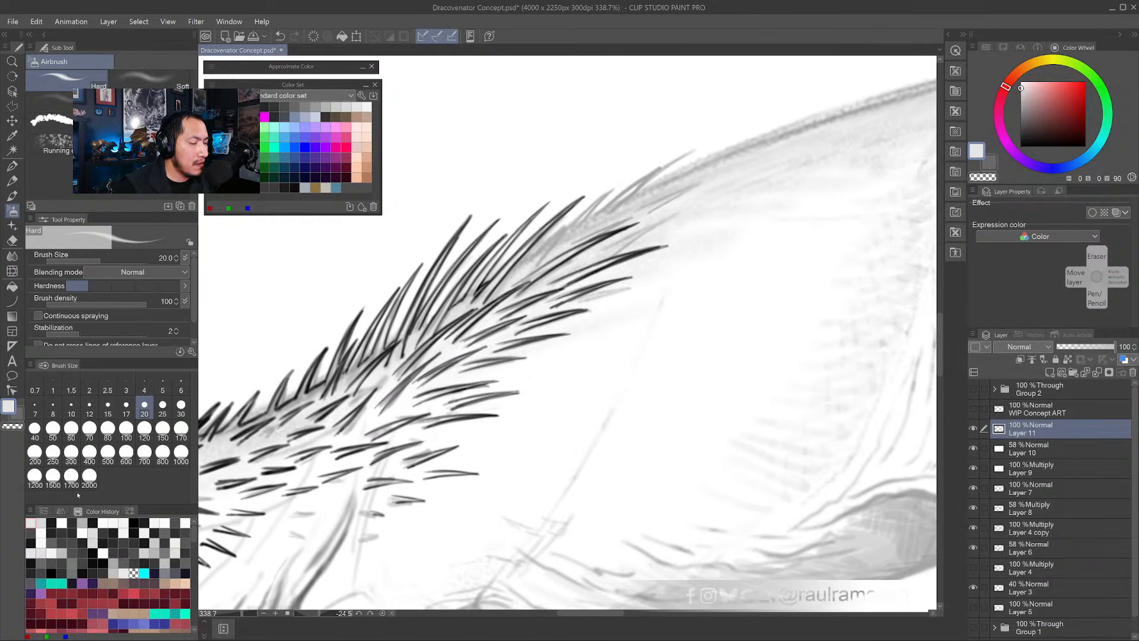
{"action": "left_click", "coordinate": [214, 106]}
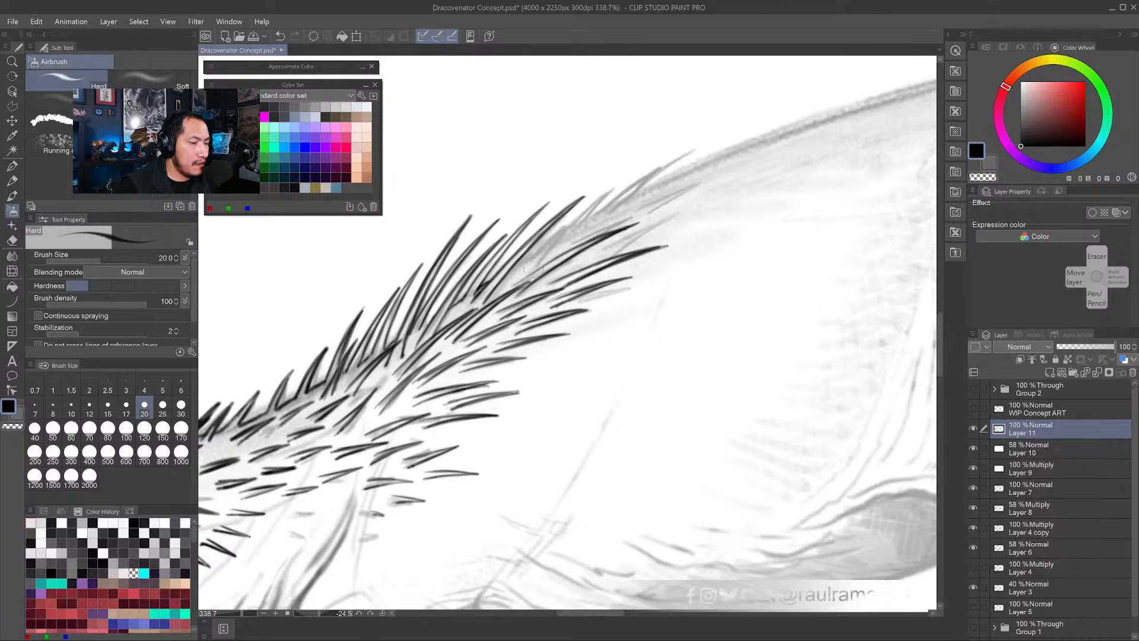
{"action": "left_click_drag", "start_coordinate": [474, 293], "coordinate": [481, 289]}
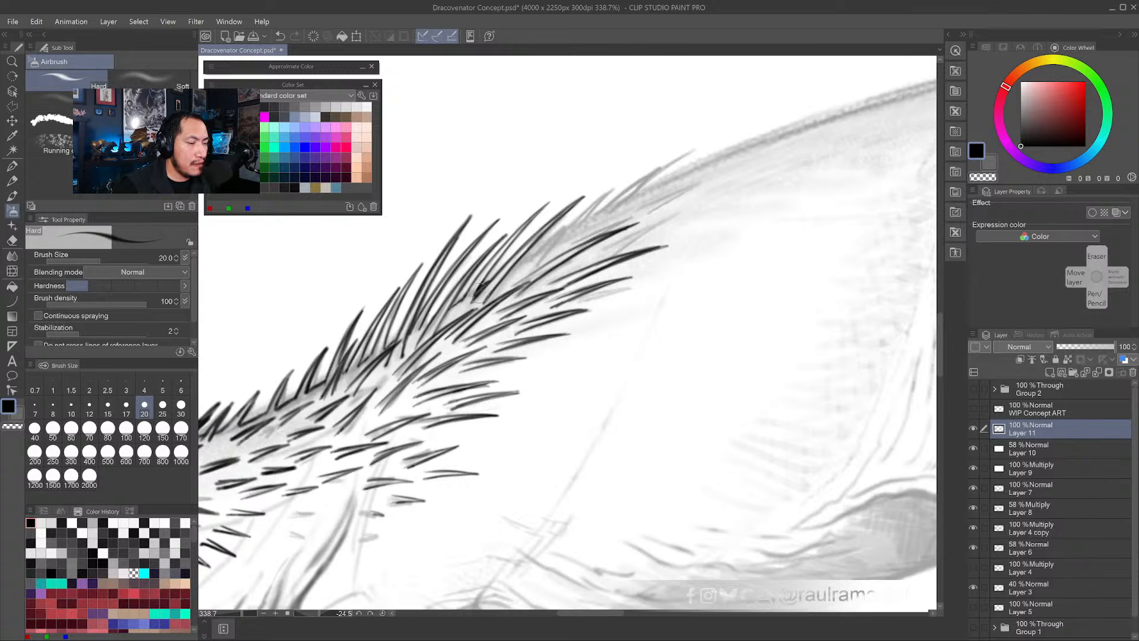
{"action": "left_click_drag", "start_coordinate": [557, 267], "coordinate": [534, 272]}
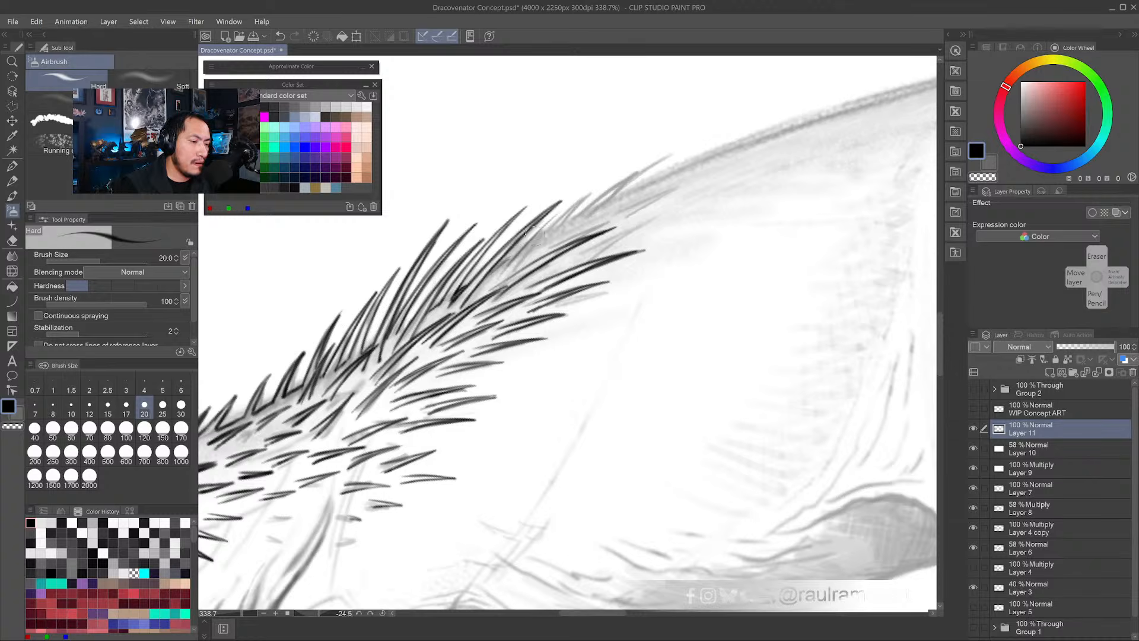
- Draw longer upswept black quills along the top edge at the rear end of the back crest
{"action": "left_click_drag", "start_coordinate": [523, 248], "coordinate": [590, 182]}
{"action": "left_click_drag", "start_coordinate": [549, 217], "coordinate": [606, 172]}
{"action": "left_click_drag", "start_coordinate": [514, 270], "coordinate": [573, 208]}
{"action": "left_click_drag", "start_coordinate": [528, 252], "coordinate": [611, 169]}
{"action": "left_click_drag", "start_coordinate": [543, 228], "coordinate": [610, 169]}
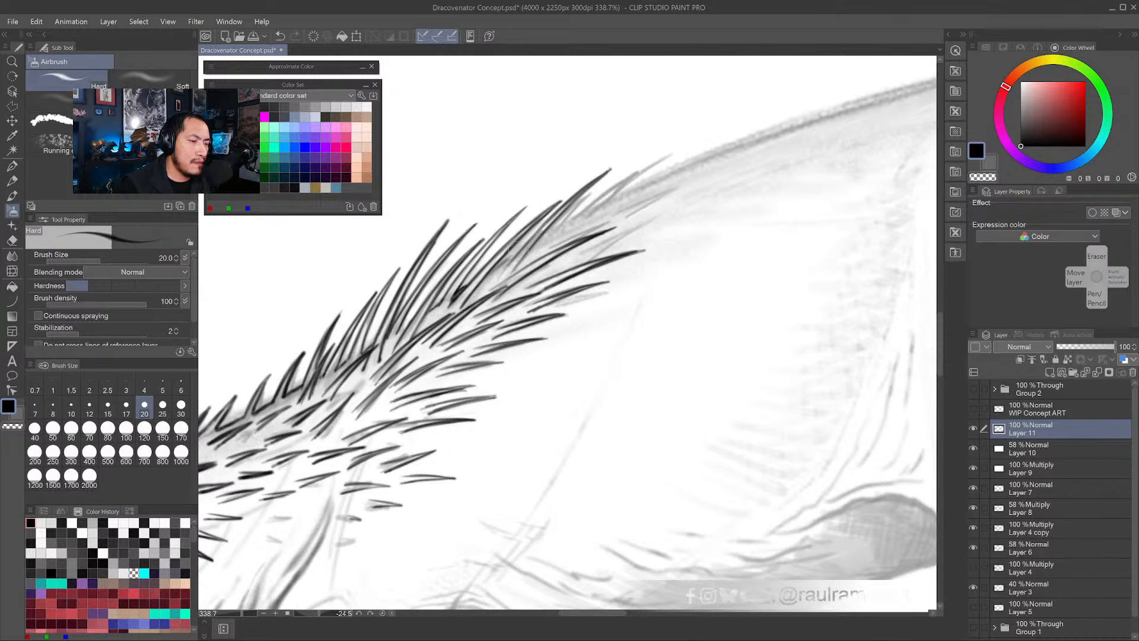
{"action": "left_click_drag", "start_coordinate": [510, 269], "coordinate": [600, 173]}
- Extend the lower row of quills at the rear end of the crest with black strokes along the back
{"action": "mouse_move", "coordinate": [609, 231]}
{"action": "left_mouse_down"}
{"action": "mouse_move", "coordinate": [581, 240]}
{"action": "mouse_move", "coordinate": [610, 232]}
{"action": "left_mouse_up"}
{"action": "left_click_drag", "start_coordinate": [571, 250], "coordinate": [635, 224]}
{"action": "left_click_drag", "start_coordinate": [540, 270], "coordinate": [628, 225]}
{"action": "left_click_drag", "start_coordinate": [553, 363], "coordinate": [616, 284]}
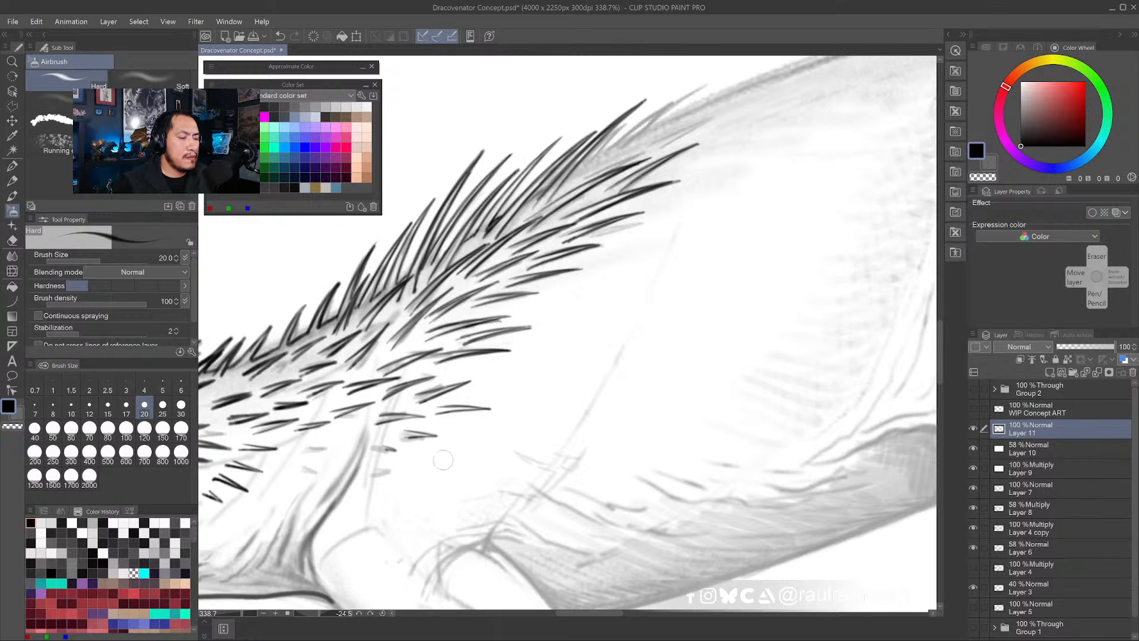
- Darken the crease where the neck meets the shoulder, sampling white to clean up beside the line
{"action": "left_click_drag", "start_coordinate": [374, 475], "coordinate": [454, 413]}
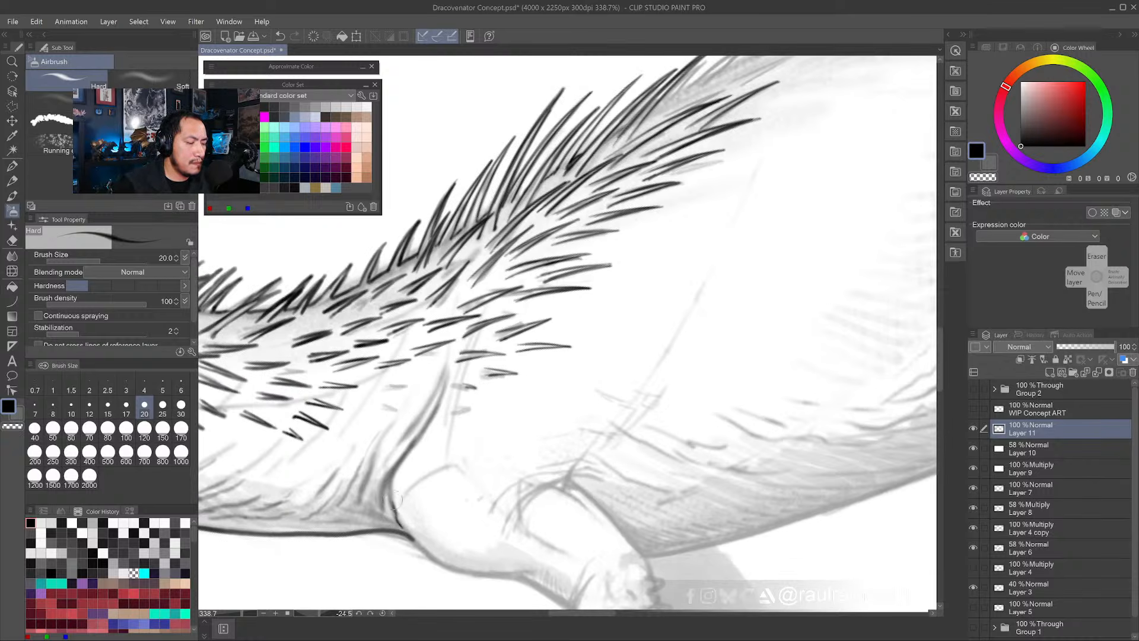
{"action": "mouse_move", "coordinate": [394, 492]}
{"action": "left_mouse_down"}
{"action": "mouse_move", "coordinate": [400, 469]}
{"action": "mouse_move", "coordinate": [386, 486]}
{"action": "mouse_move", "coordinate": [422, 420]}
{"action": "left_mouse_up"}
{"action": "left_click", "coordinate": [405, 437], "text": "alt"}
{"action": "mouse_move", "coordinate": [393, 456]}
{"action": "left_mouse_down"}
{"action": "mouse_move", "coordinate": [443, 368]}
{"action": "mouse_move", "coordinate": [401, 469]}
{"action": "left_mouse_up"}
- Using the hard airbrush in black at size 30, ink the front contour of the shoulder and upper arm
{"action": "scroll", "coordinate": [401, 469], "scroll_direction": "down", "scroll_amount": 6}
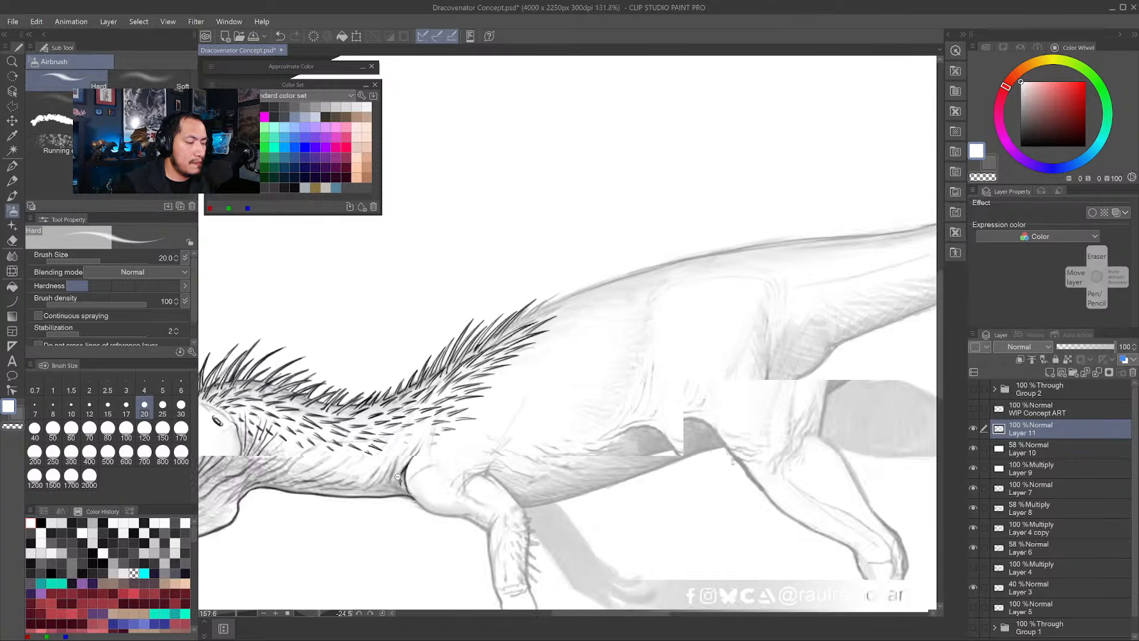
{"action": "left_click_drag", "start_coordinate": [599, 480], "coordinate": [420, 377]}
{"action": "left_click_drag", "start_coordinate": [575, 345], "coordinate": [605, 445]}
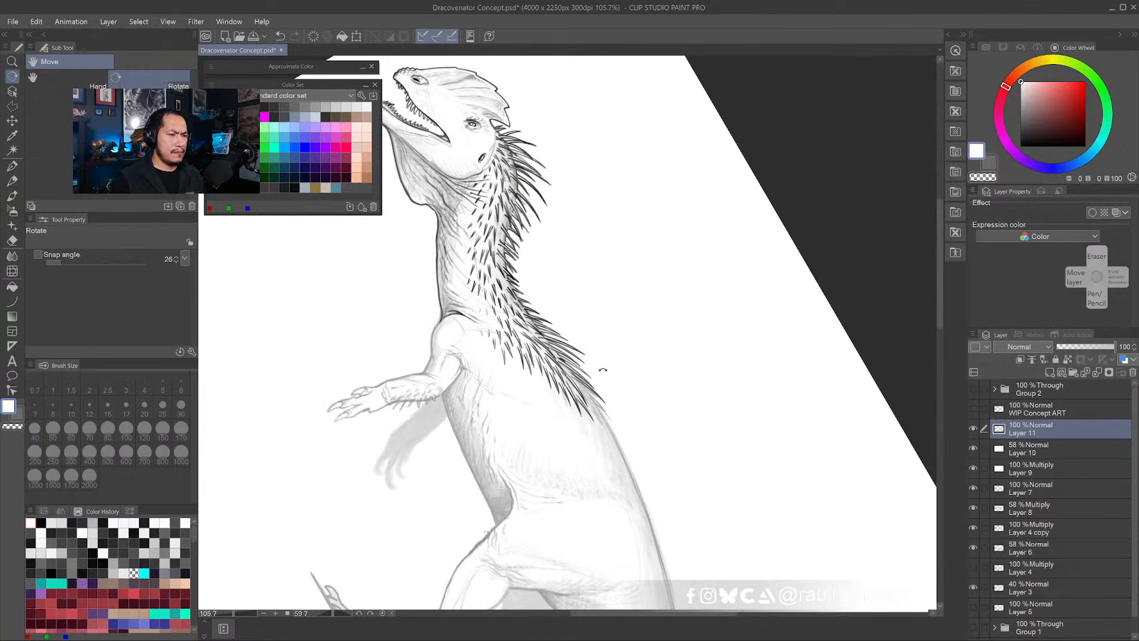
{"action": "left_click_drag", "start_coordinate": [603, 372], "coordinate": [600, 249]}
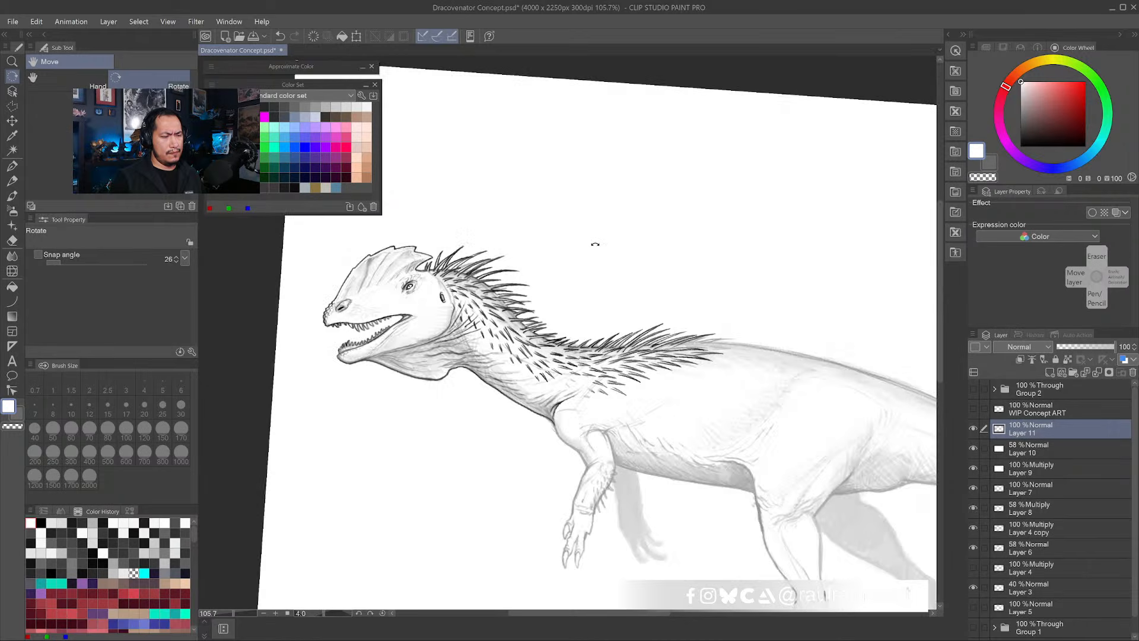
{"action": "left_click_drag", "start_coordinate": [536, 475], "coordinate": [548, 505]}
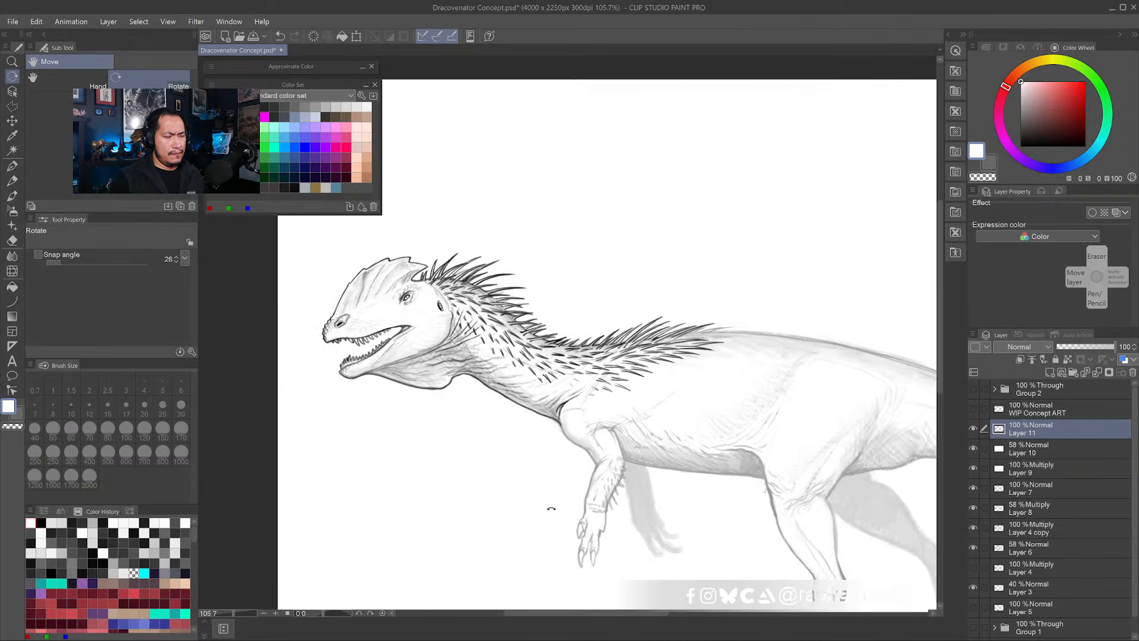
{"action": "mouse_move", "coordinate": [594, 457]}
{"action": "left_mouse_down"}
{"action": "mouse_move", "coordinate": [562, 392]}
{"action": "mouse_move", "coordinate": [583, 453]}
{"action": "mouse_move", "coordinate": [560, 401]}
{"action": "mouse_move", "coordinate": [594, 399]}
{"action": "mouse_move", "coordinate": [575, 414]}
{"action": "left_mouse_up"}
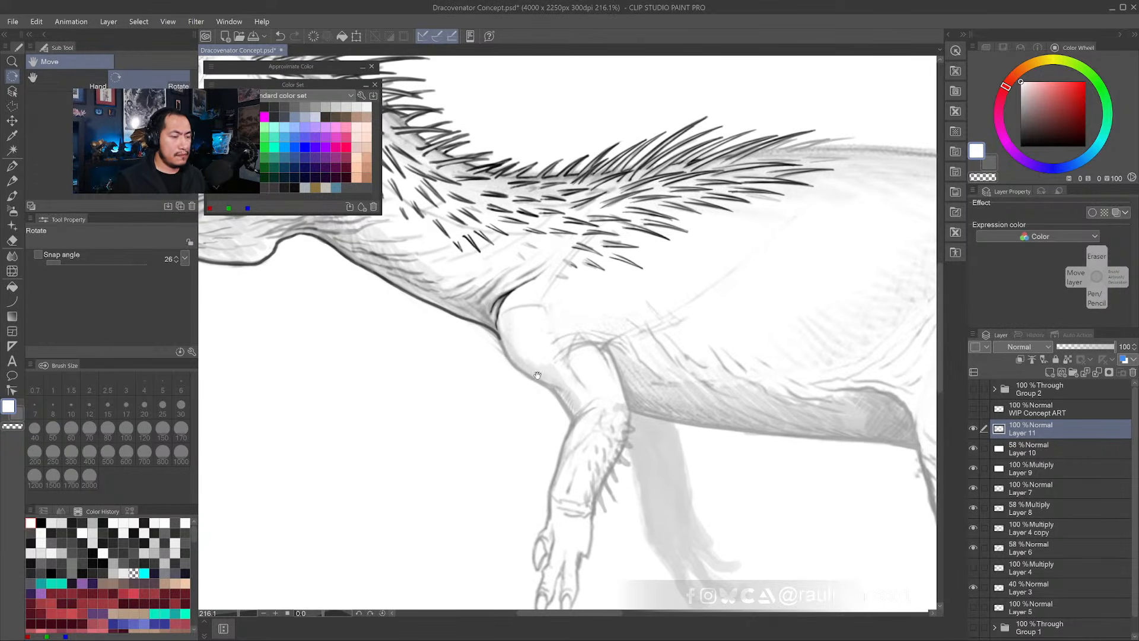
{"action": "left_click", "coordinate": [12, 211]}
{"action": "left_click", "coordinate": [41, 522]}
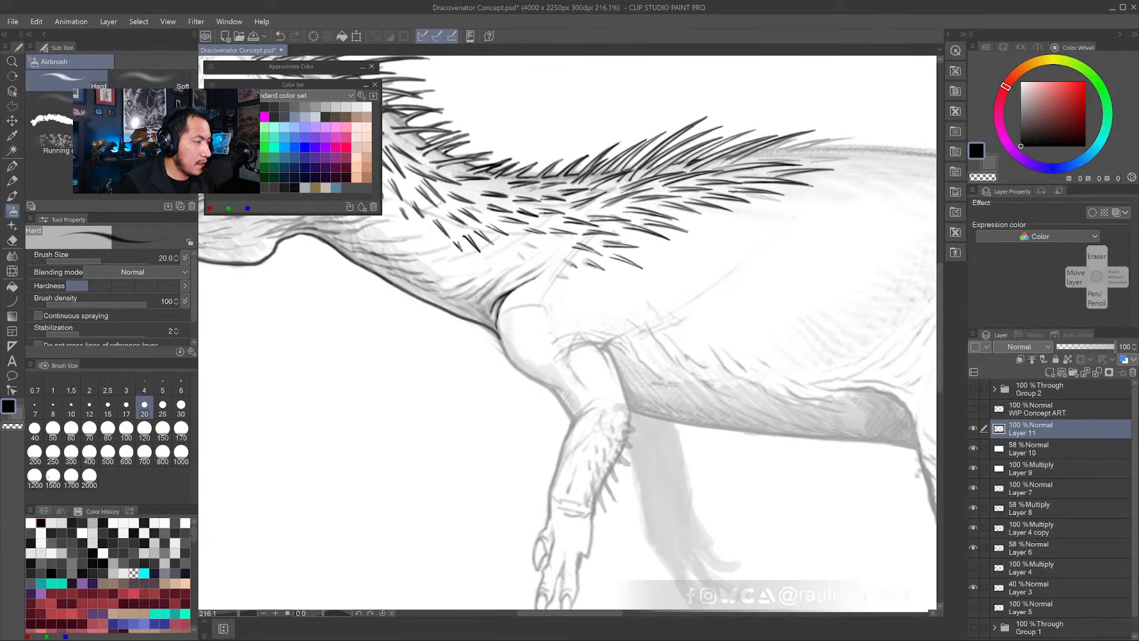
{"action": "key", "text": "bracketright"}
{"action": "key", "text": "bracketright"}
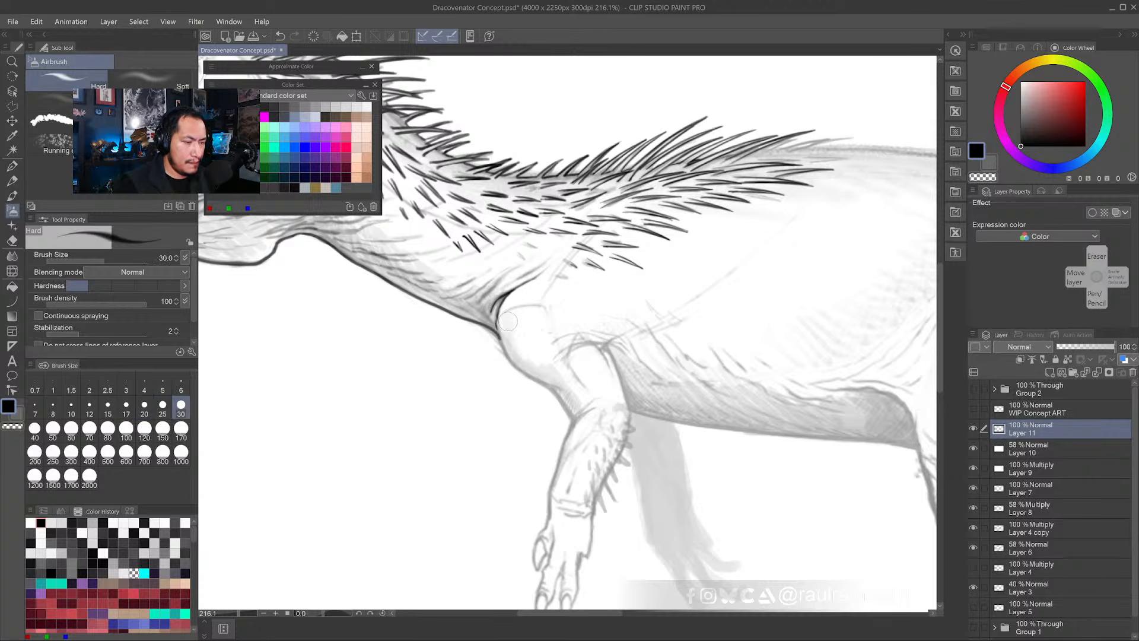
{"action": "mouse_move", "coordinate": [502, 327]}
{"action": "left_mouse_down"}
{"action": "mouse_move", "coordinate": [510, 359]}
{"action": "mouse_move", "coordinate": [562, 404]}
{"action": "mouse_move", "coordinate": [520, 371]}
{"action": "mouse_move", "coordinate": [495, 325]}
{"action": "left_mouse_up"}
- Set the brush size to 50 and darken the armpit fold and the rear edge of the upper arm
{"action": "left_click_drag", "start_coordinate": [653, 360], "coordinate": [592, 346]}
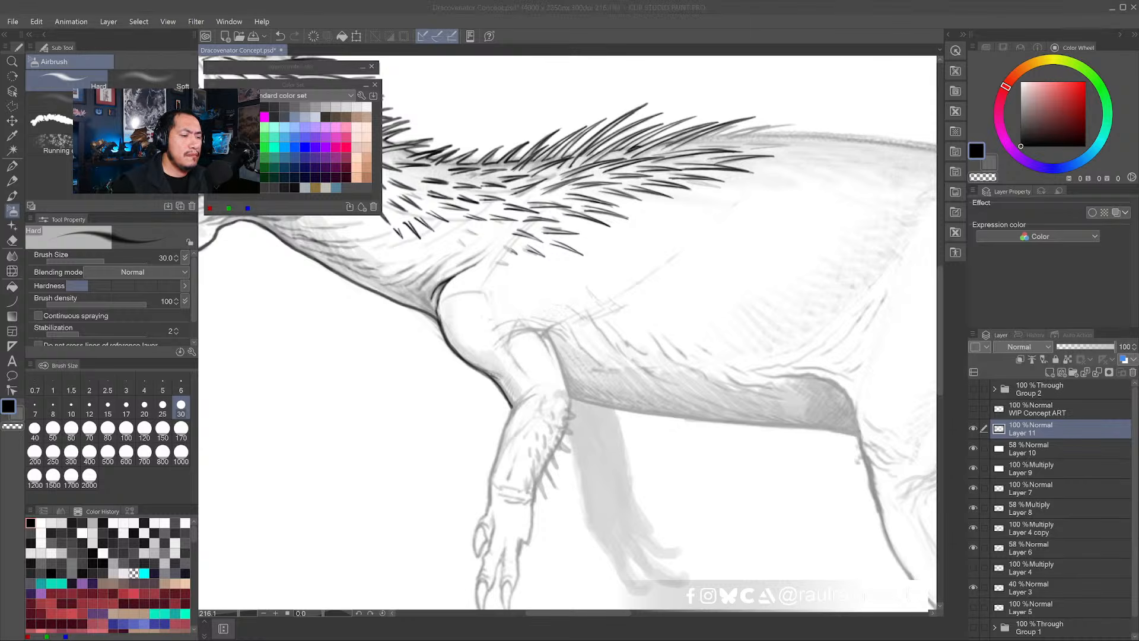
{"action": "left_click", "coordinate": [495, 322]}
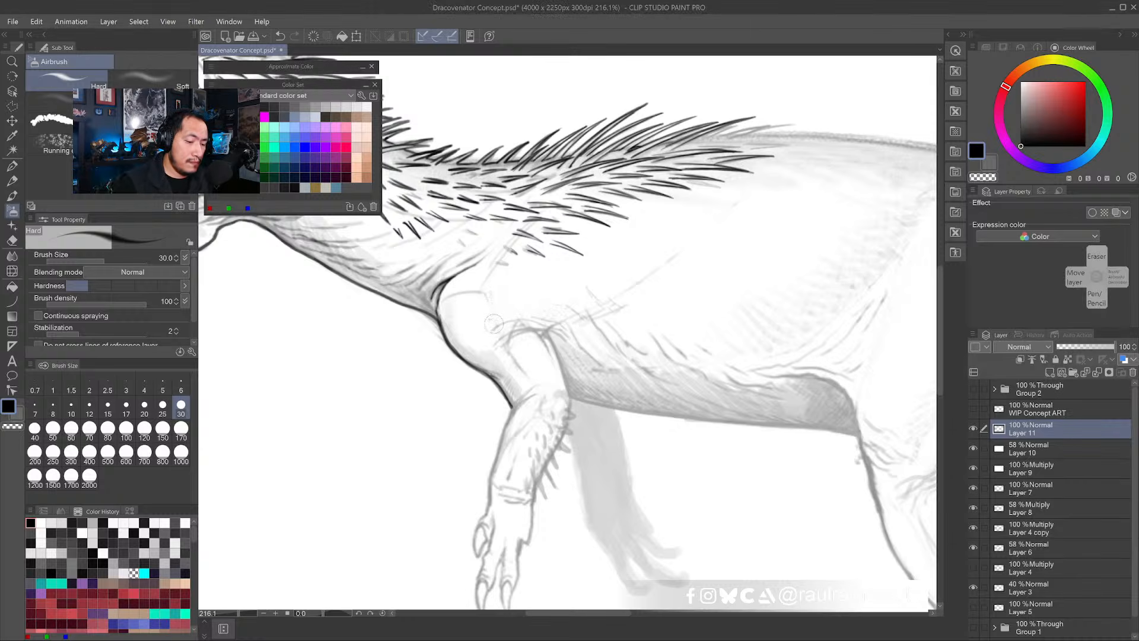
{"action": "key", "text": "bracketright"}
{"action": "key", "text": "bracketright"}
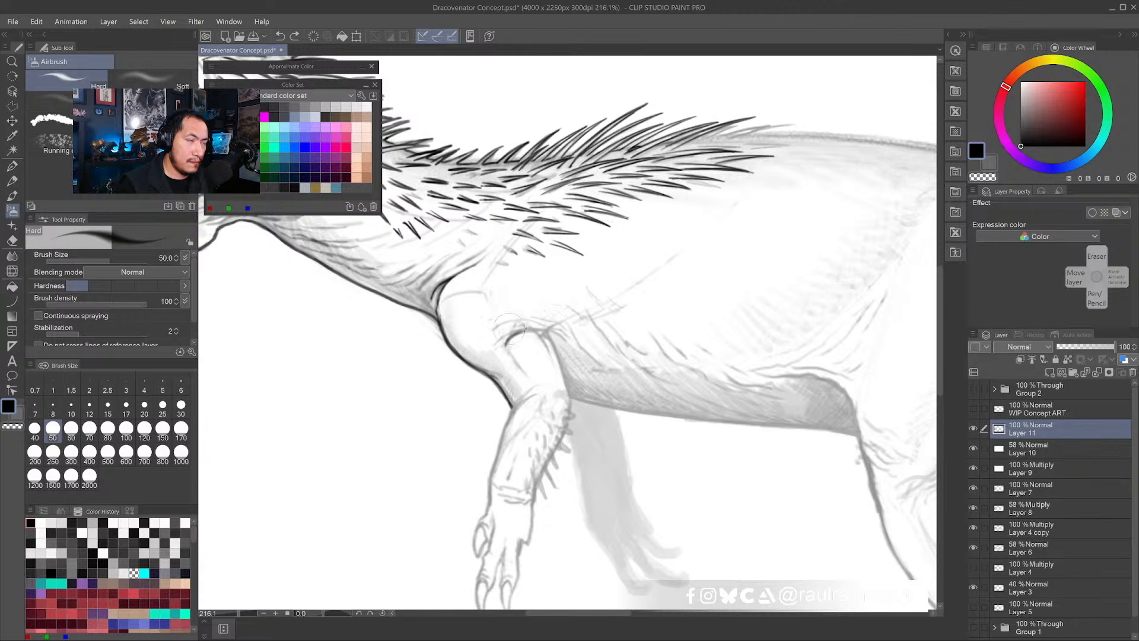
{"action": "left_click_drag", "start_coordinate": [509, 335], "coordinate": [503, 346]}
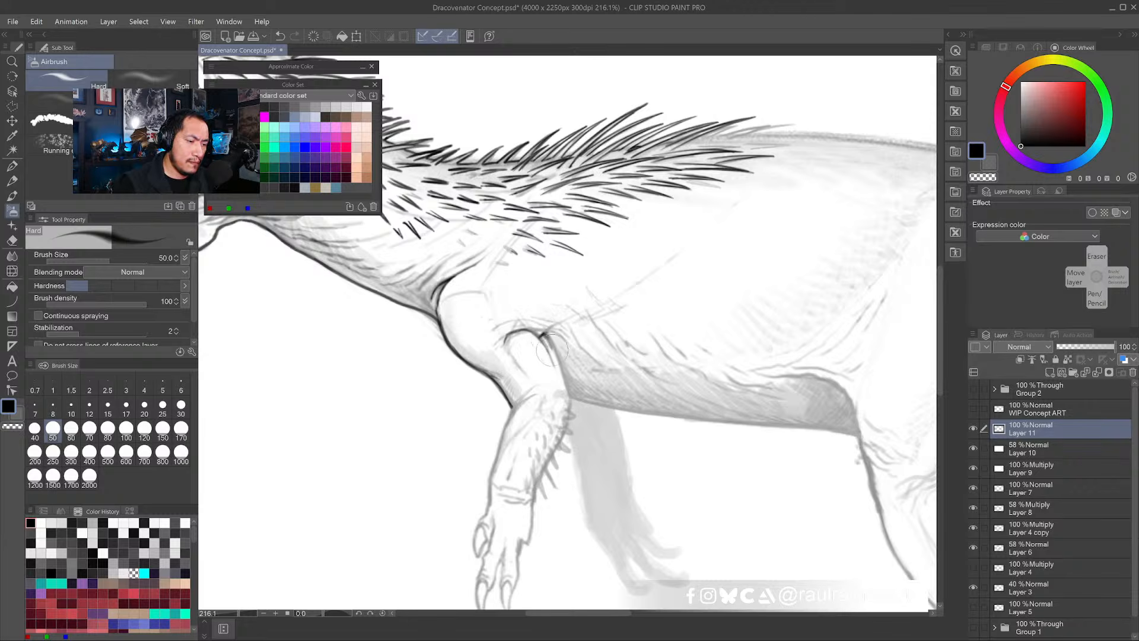
{"action": "mouse_move", "coordinate": [562, 380]}
{"action": "left_mouse_down"}
{"action": "mouse_move", "coordinate": [570, 397]}
{"action": "mouse_move", "coordinate": [599, 368]}
{"action": "left_mouse_up"}
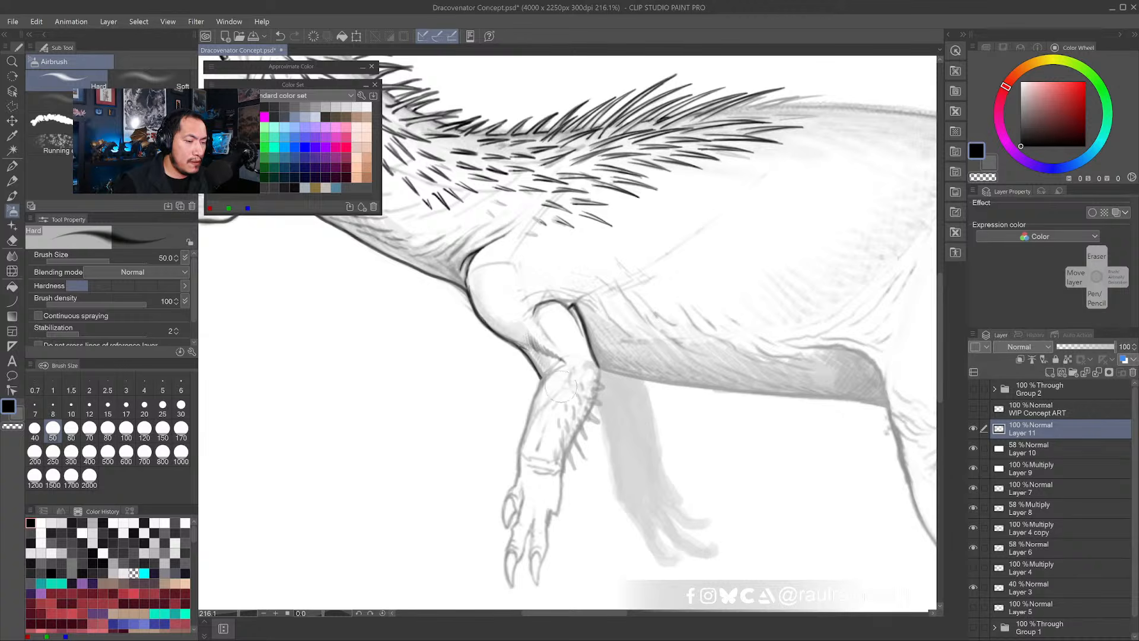
- Sample a dark grey, ink the elbow and both edges of the forearm down to the wrist, and save the file
{"action": "scroll", "coordinate": [552, 365], "scroll_direction": "up", "scroll_amount": 1}
{"action": "key", "text": "x"}
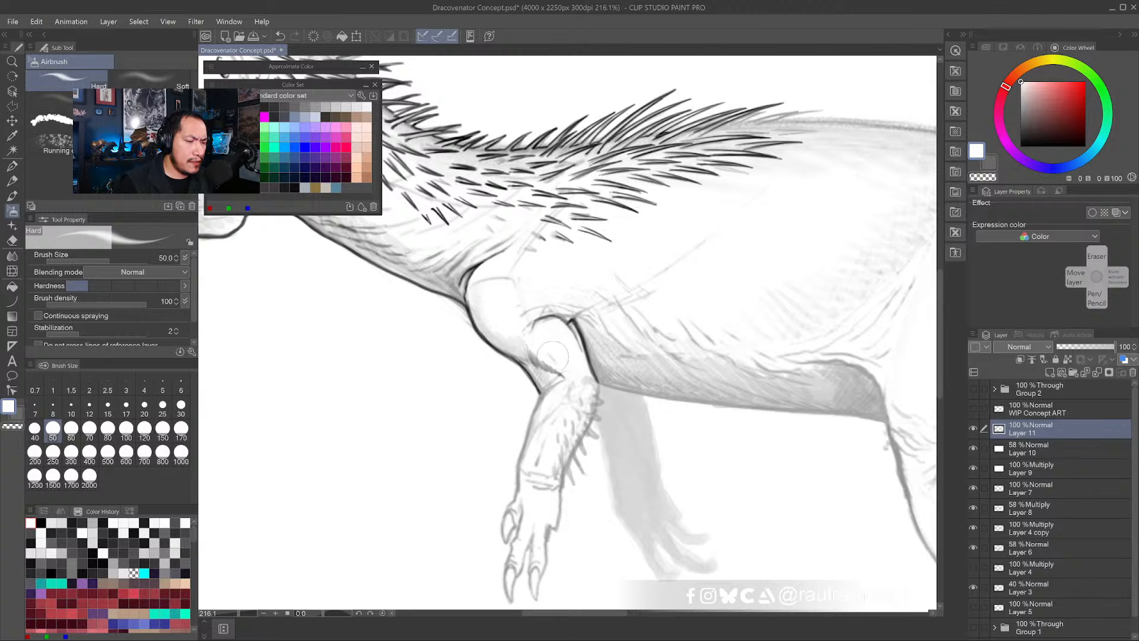
{"action": "left_click_drag", "start_coordinate": [605, 370], "coordinate": [649, 457]}
{"action": "left_click", "coordinate": [622, 408], "text": "alt"}
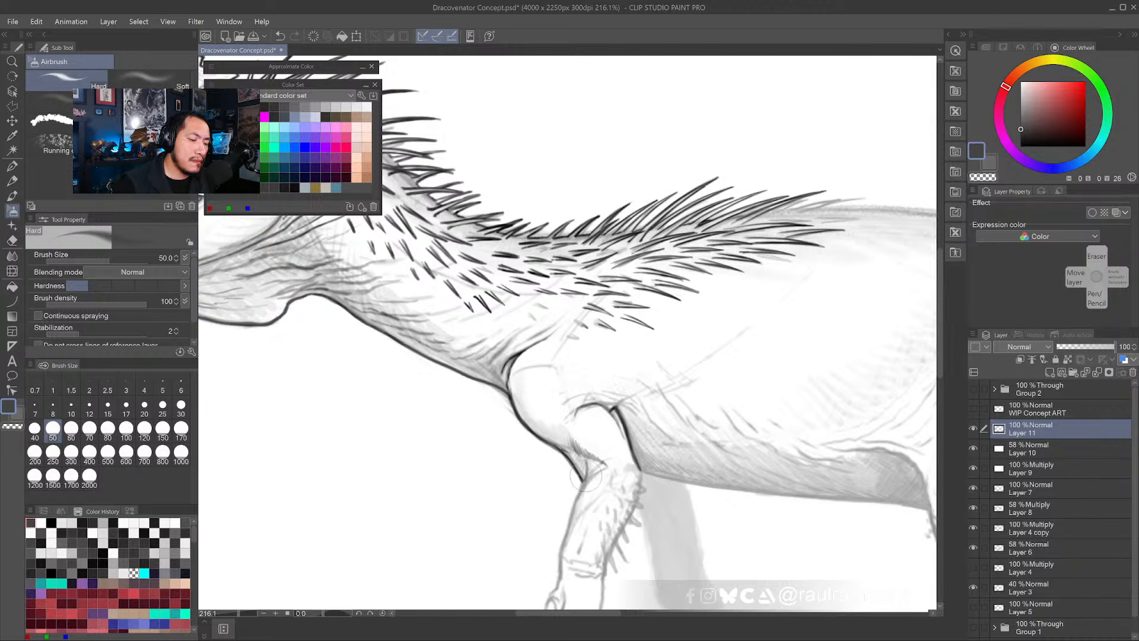
{"action": "mouse_move", "coordinate": [582, 468]}
{"action": "left_mouse_down"}
{"action": "mouse_move", "coordinate": [567, 378]}
{"action": "mouse_move", "coordinate": [561, 464]}
{"action": "mouse_move", "coordinate": [565, 444]}
{"action": "mouse_move", "coordinate": [525, 406]}
{"action": "left_mouse_up"}
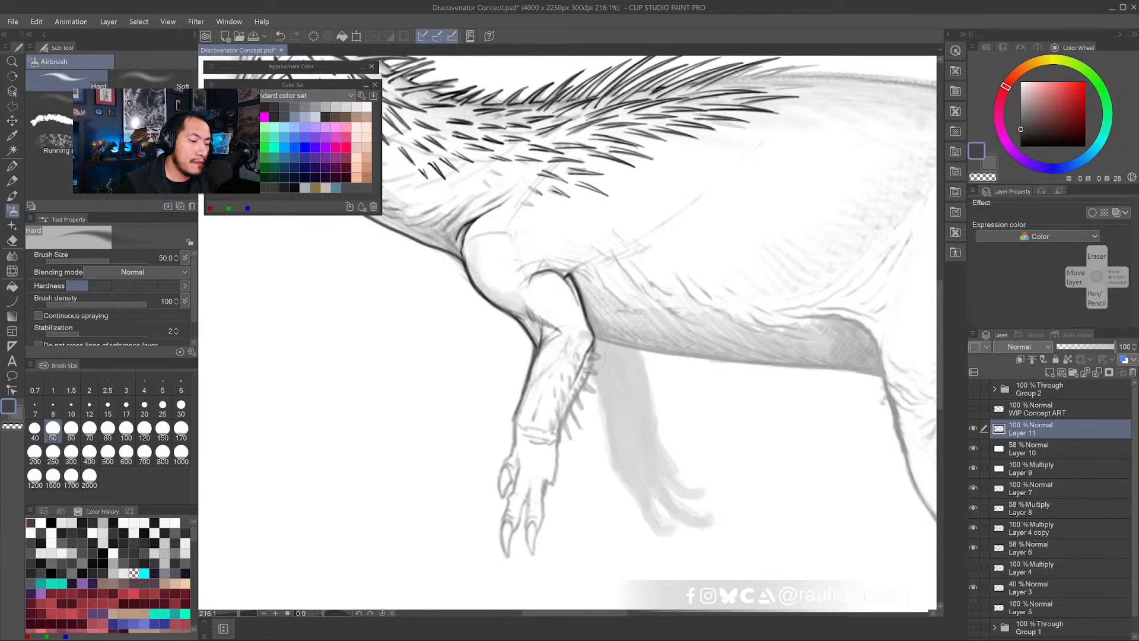
{"action": "left_click_drag", "start_coordinate": [574, 394], "coordinate": [559, 433]}
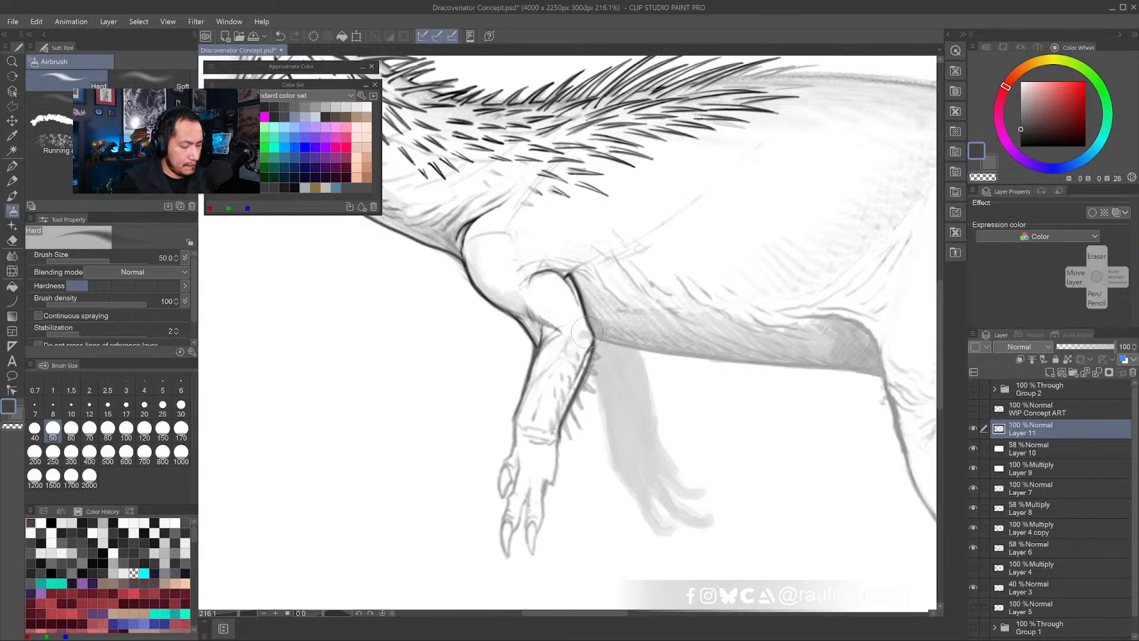
{"action": "key", "text": "ctrl+s"}
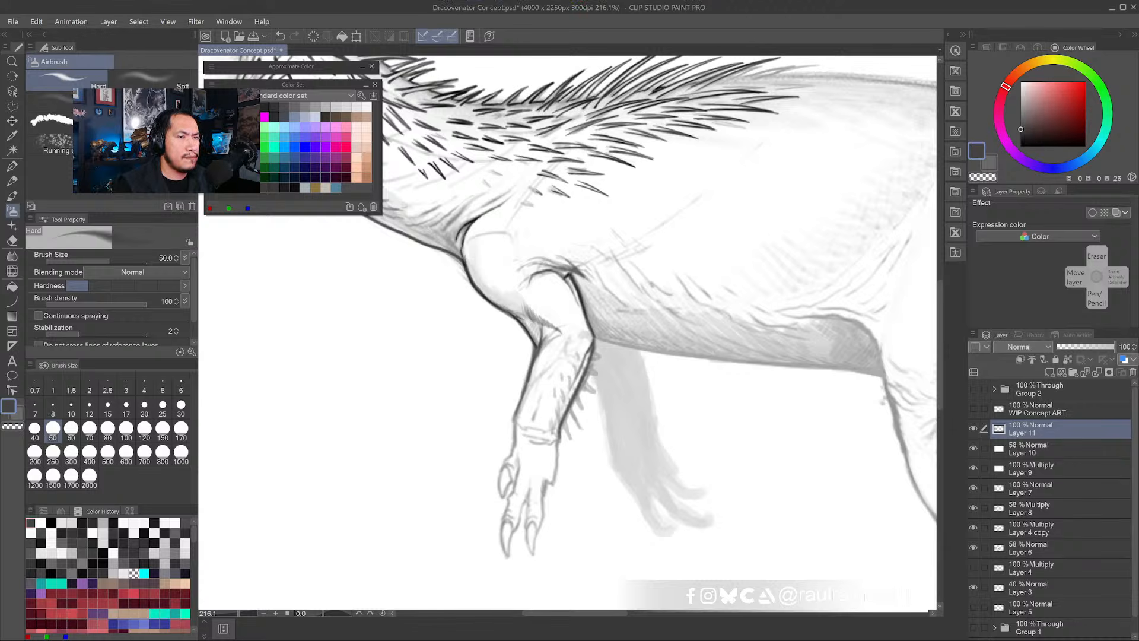
{"action": "key", "text": "super+d"}
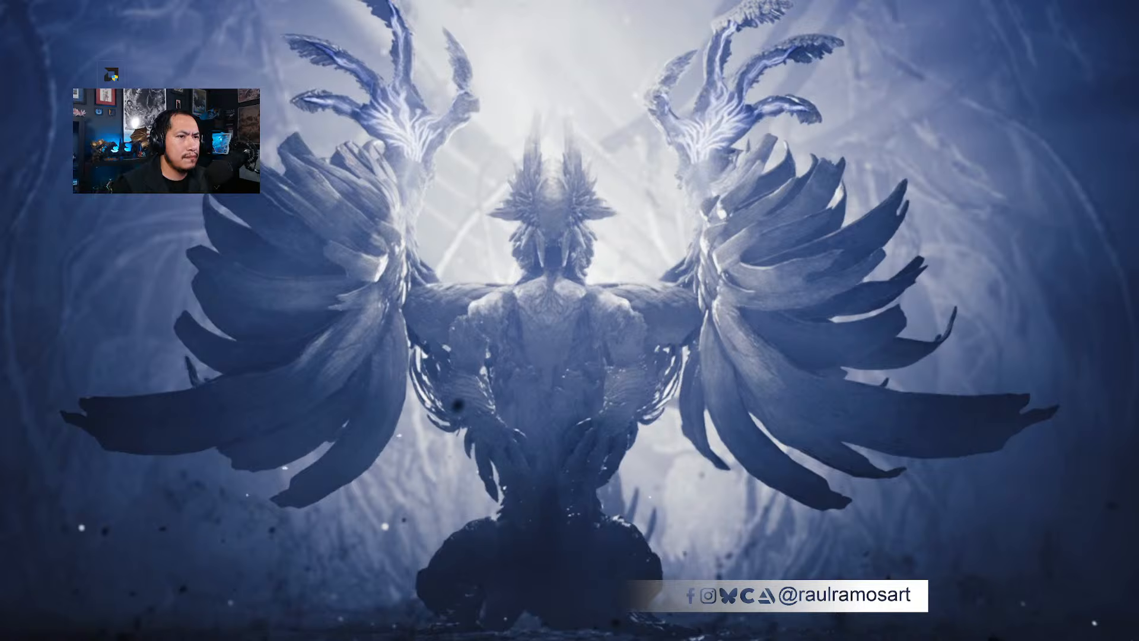
{"action": "key", "text": "super+d"}
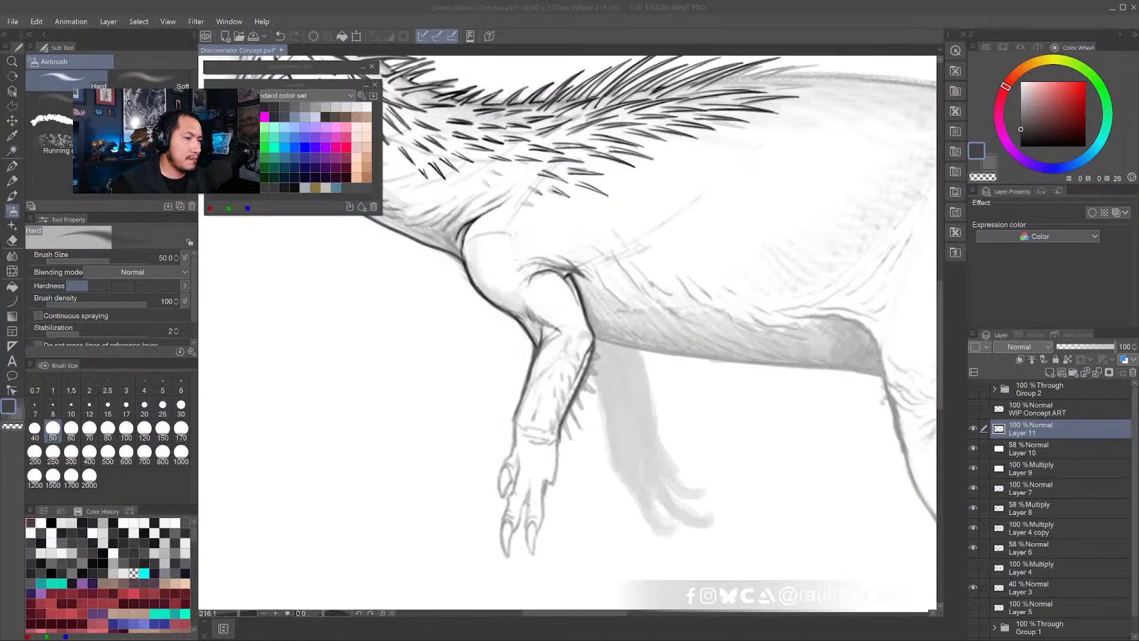
- Extend the front contour at the wrist, and sample white to clean up beside the rear upper arm before resampling dark grey
{"action": "left_click", "coordinate": [530, 377]}
{"action": "left_click_drag", "start_coordinate": [529, 377], "coordinate": [511, 349]}
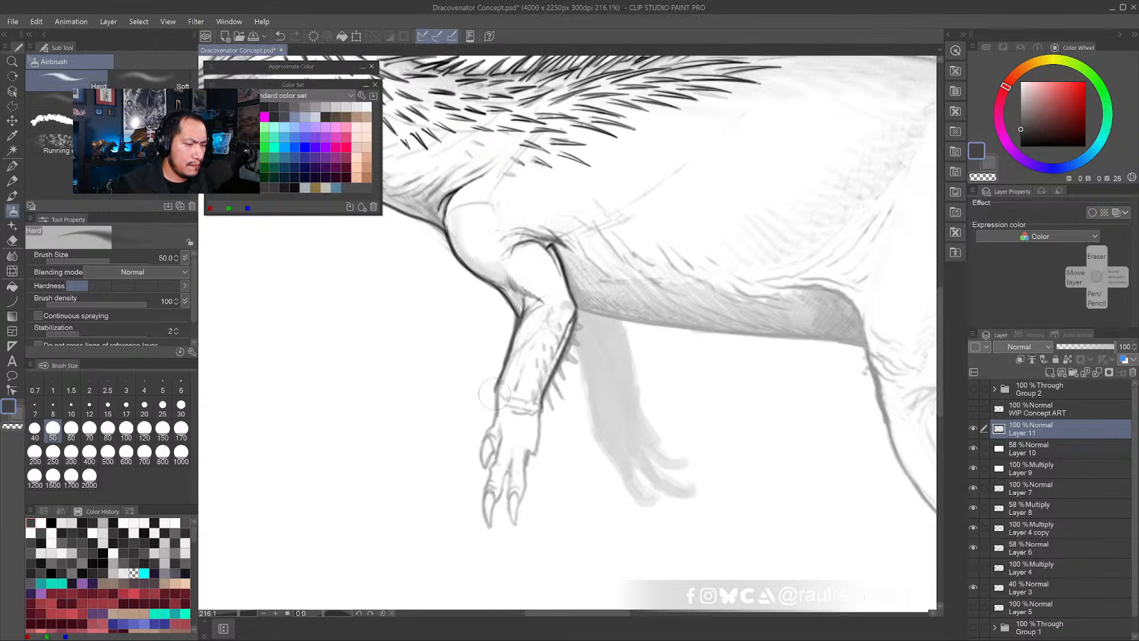
{"action": "left_click_drag", "start_coordinate": [495, 399], "coordinate": [494, 419]}
{"action": "mouse_move", "coordinate": [591, 285]}
{"action": "left_mouse_down"}
{"action": "mouse_move", "coordinate": [566, 324]}
{"action": "mouse_move", "coordinate": [532, 284]}
{"action": "mouse_move", "coordinate": [589, 317]}
{"action": "mouse_move", "coordinate": [551, 285]}
{"action": "mouse_move", "coordinate": [581, 306]}
{"action": "mouse_move", "coordinate": [542, 302]}
{"action": "mouse_move", "coordinate": [562, 318]}
{"action": "mouse_move", "coordinate": [529, 286]}
{"action": "mouse_move", "coordinate": [568, 315]}
{"action": "mouse_move", "coordinate": [547, 353]}
{"action": "left_mouse_up"}
{"action": "left_click", "coordinate": [532, 309], "text": "alt"}
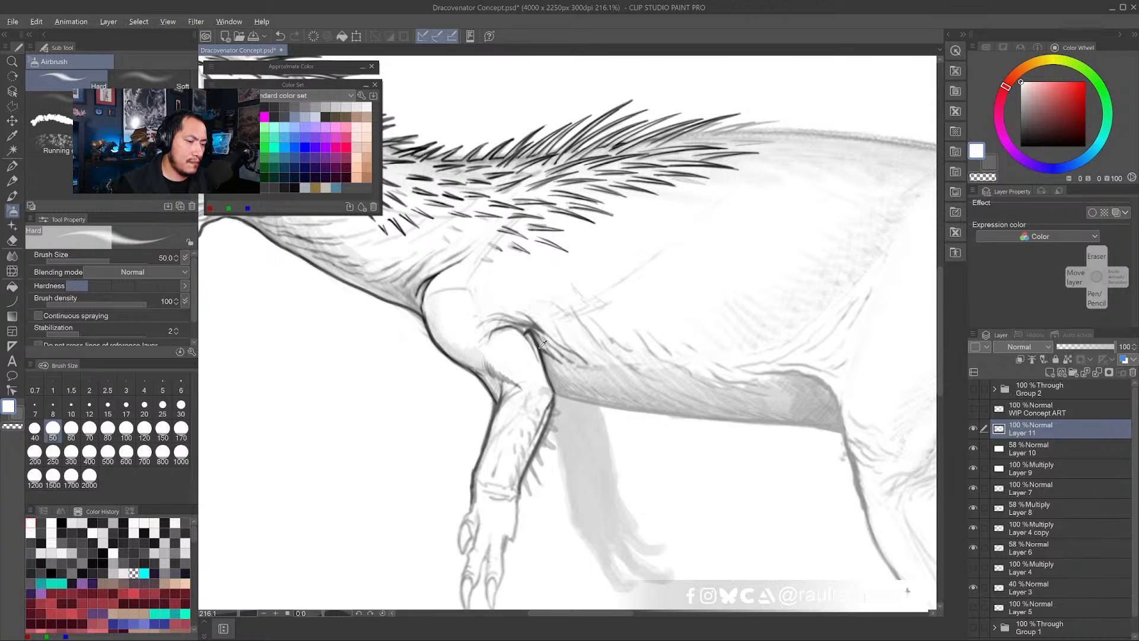
{"action": "left_click", "coordinate": [541, 346], "text": "alt"}
- Rotate the canvas so the belly edge runs nearly upright, and activate the Curve tool
{"action": "key", "text": "r"}
{"action": "mouse_move", "coordinate": [600, 437]}
{"action": "left_mouse_down"}
{"action": "mouse_move", "coordinate": [585, 442]}
{"action": "mouse_move", "coordinate": [508, 390]}
{"action": "mouse_move", "coordinate": [541, 409]}
{"action": "left_mouse_up"}
{"action": "key", "text": "u"}
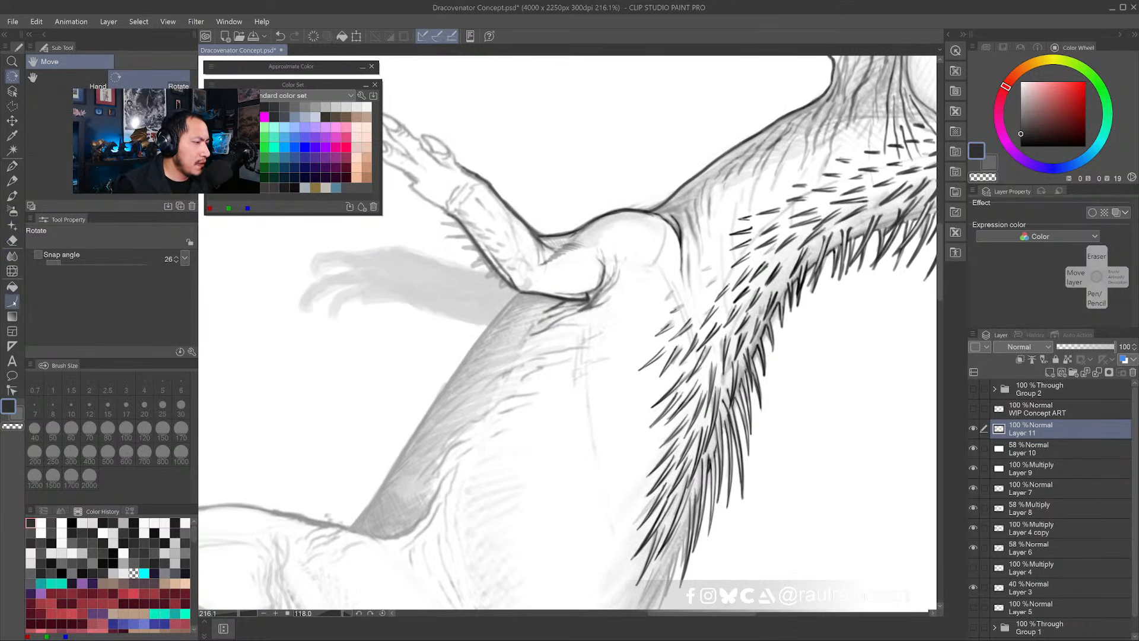
{"action": "left_click_drag", "start_coordinate": [387, 347], "coordinate": [454, 264]}
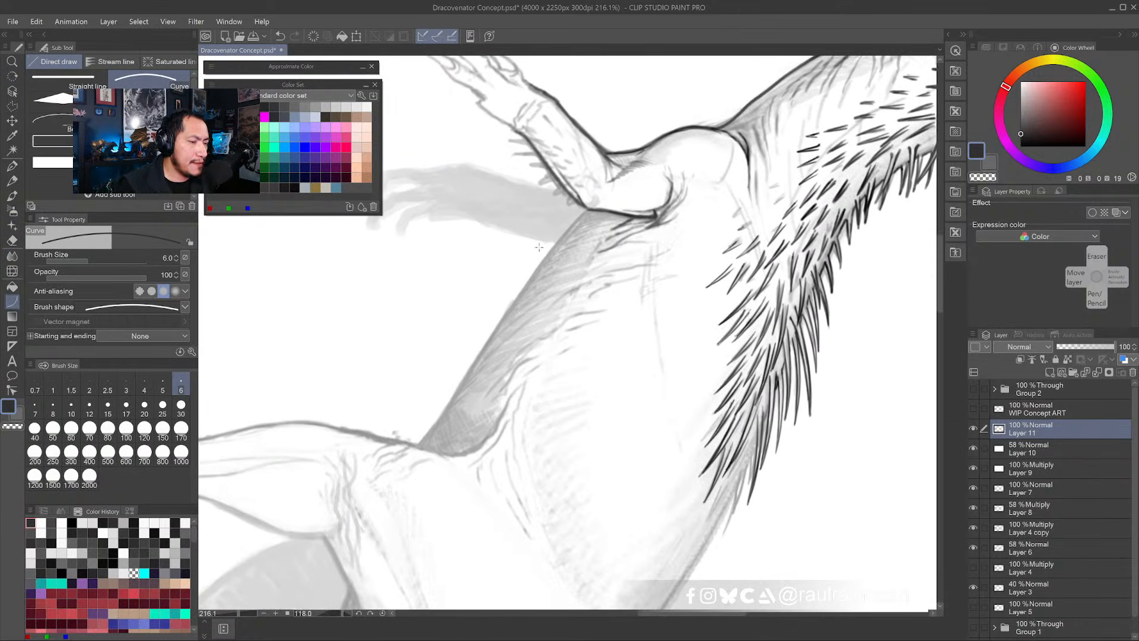
{"action": "key", "text": "r"}
{"action": "left_click_drag", "start_coordinate": [479, 379], "coordinate": [540, 456]}
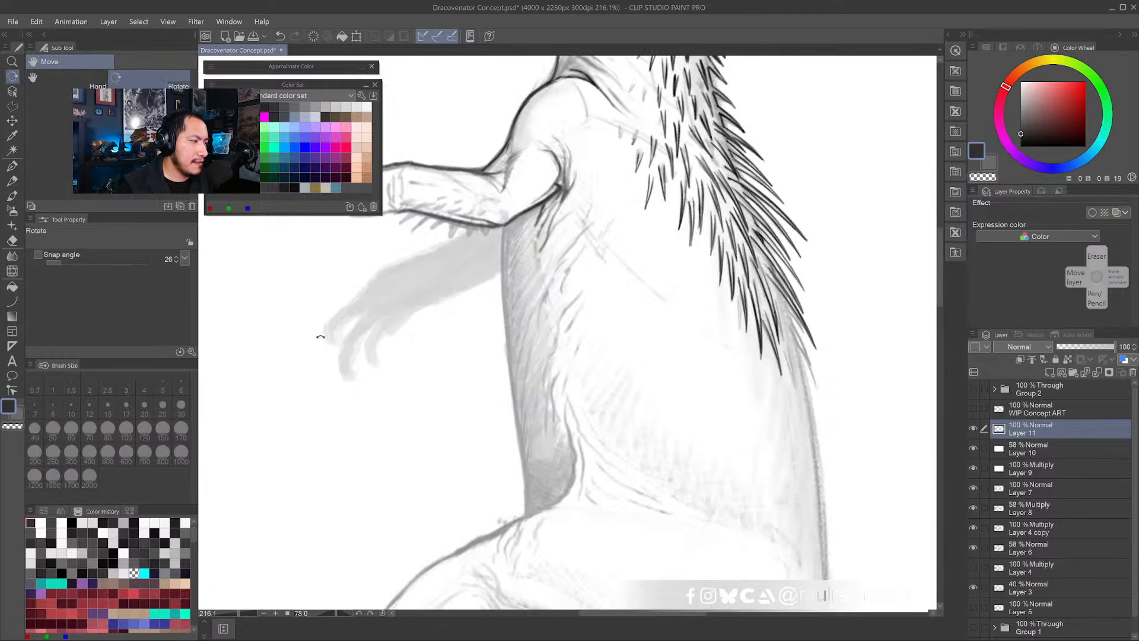
{"action": "key", "text": "u"}
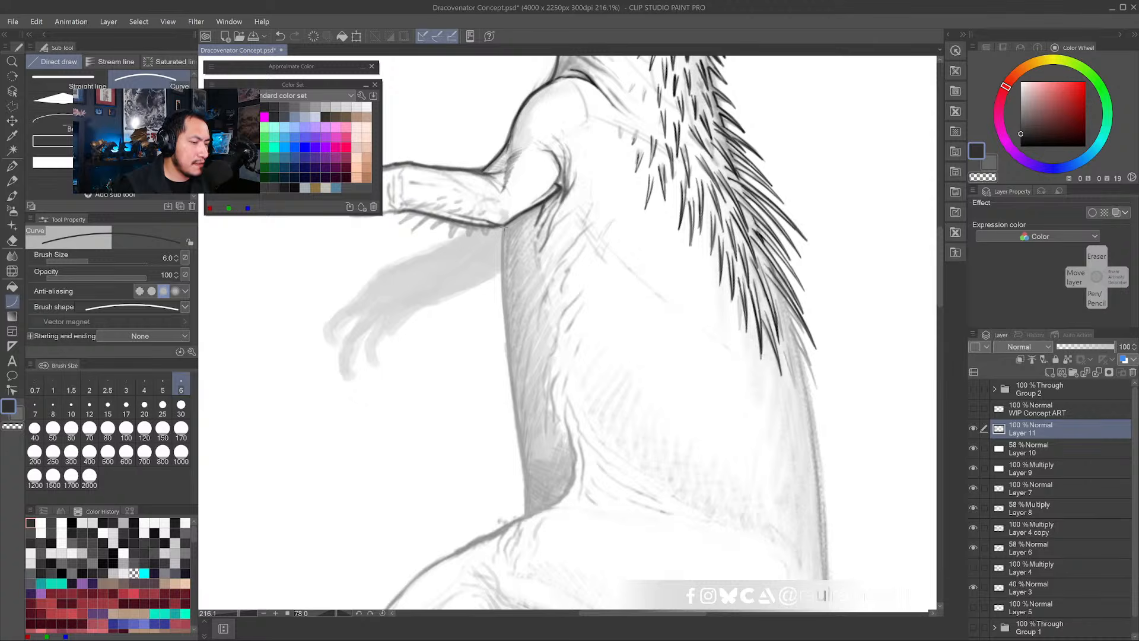
{"action": "left_click_drag", "start_coordinate": [501, 228], "coordinate": [526, 482]}
{"action": "left_click", "coordinate": [496, 300]}
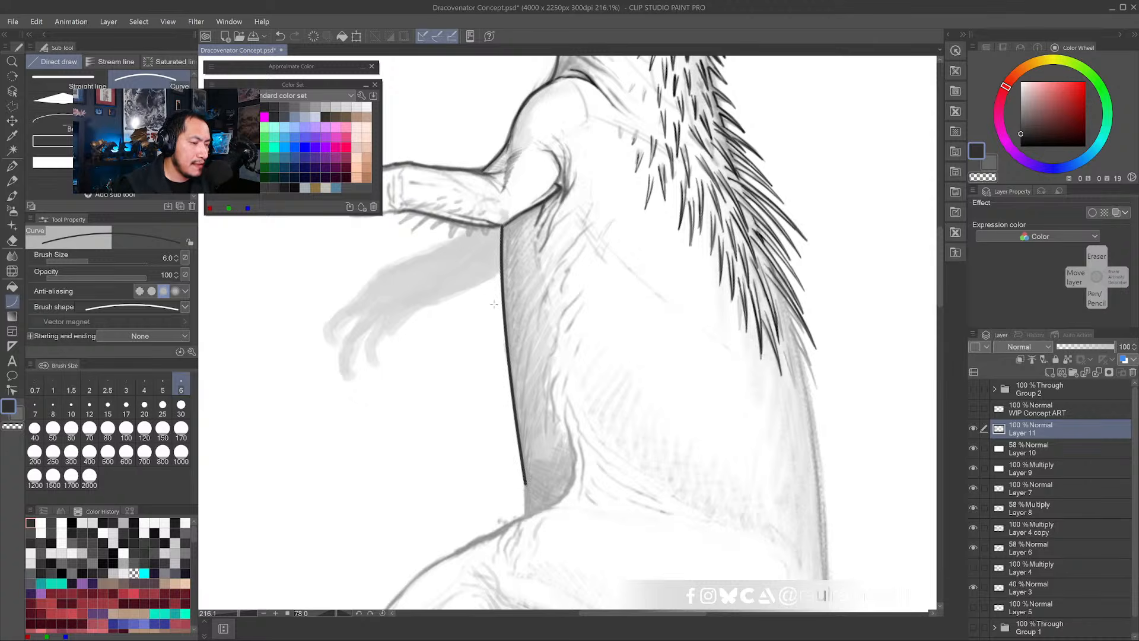
{"action": "key", "text": "ctrl+z"}
- Set the Curve tool's brush size to 4 and draw the belly contour from the elbow to the thigh in two connected curves
{"action": "key", "text": "bracketleft"}
{"action": "key", "text": "bracketleft"}
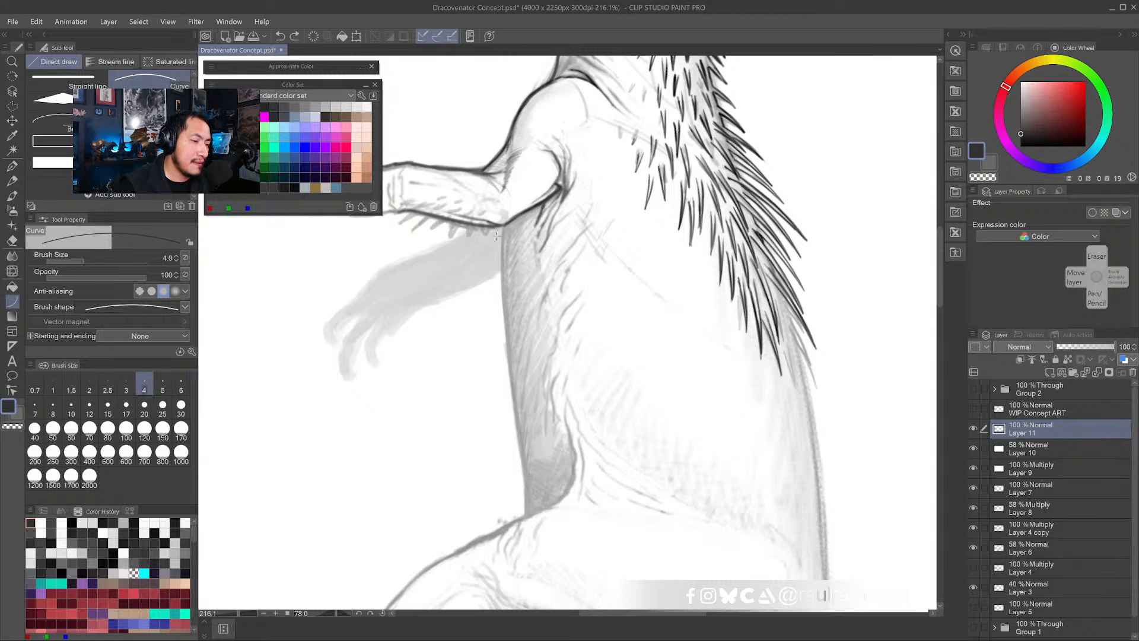
{"action": "left_click_drag", "start_coordinate": [503, 223], "coordinate": [525, 474]}
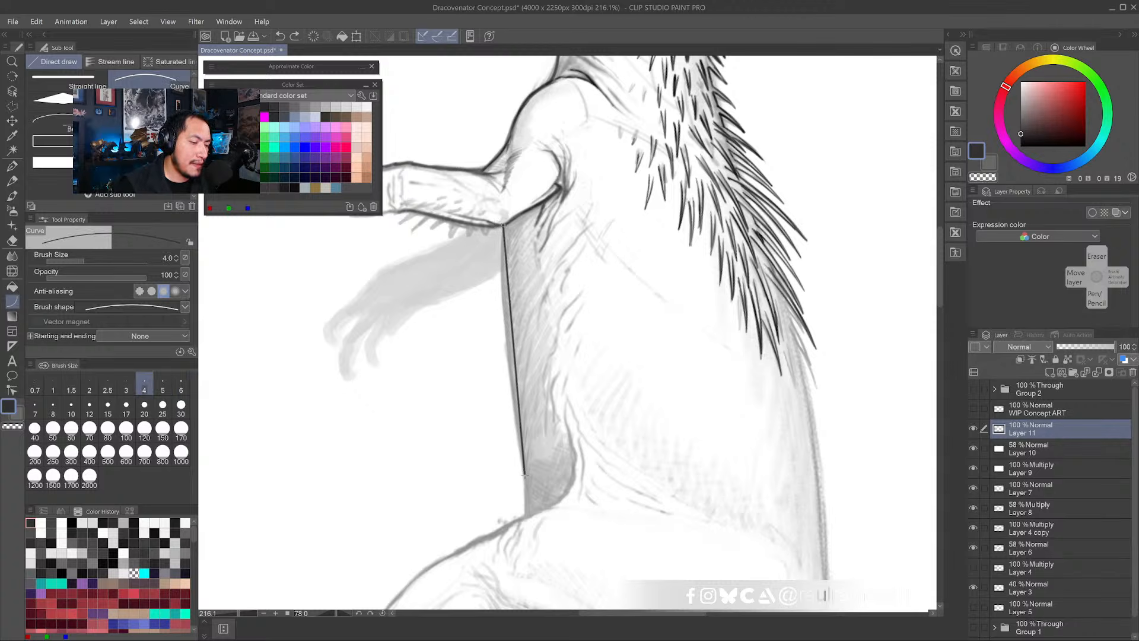
{"action": "left_click", "coordinate": [497, 316]}
{"action": "left_click_drag", "start_coordinate": [530, 477], "coordinate": [501, 448]}
{"action": "scroll", "coordinate": [512, 360], "scroll_direction": "up", "scroll_amount": 4}
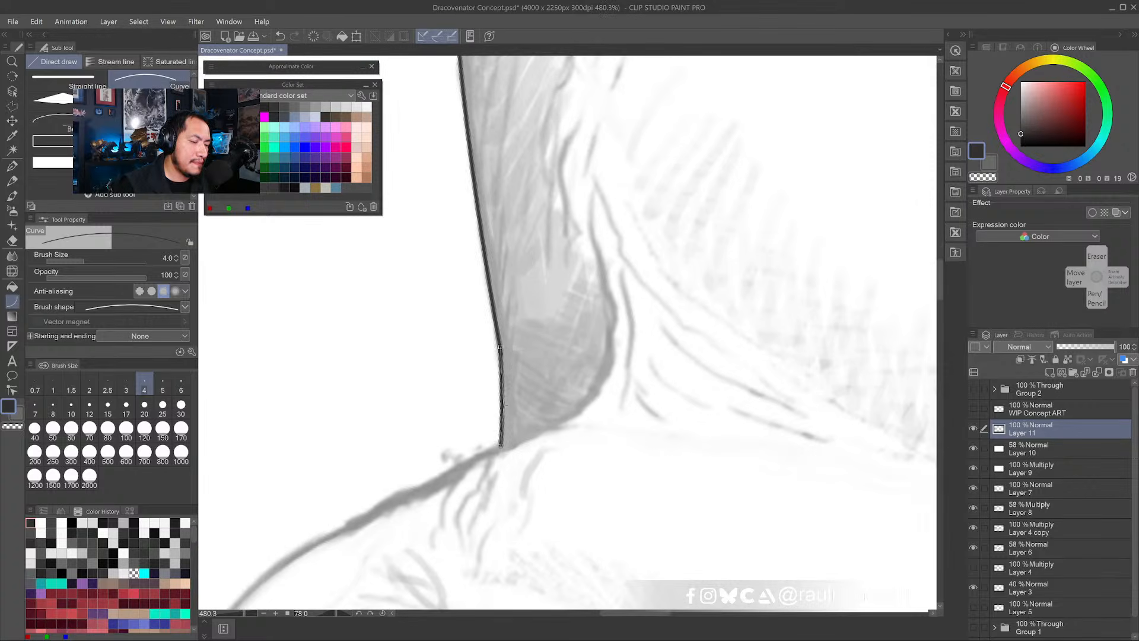
{"action": "left_click", "coordinate": [507, 392]}
{"action": "scroll", "coordinate": [527, 370], "scroll_direction": "down", "scroll_amount": 6}
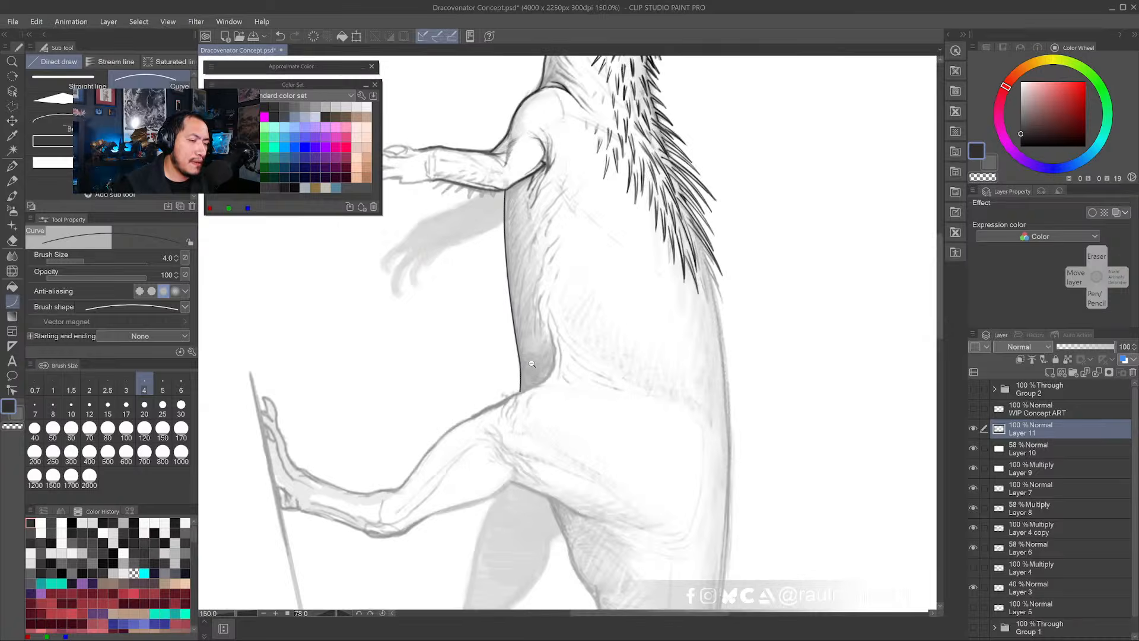
- Return the canvas rotation to 0 degrees and frame the forearm and hand up close
{"action": "key", "text": "r"}
{"action": "mouse_move", "coordinate": [561, 458]}
{"action": "left_mouse_down"}
{"action": "mouse_move", "coordinate": [639, 435]}
{"action": "mouse_move", "coordinate": [530, 383]}
{"action": "left_mouse_up"}
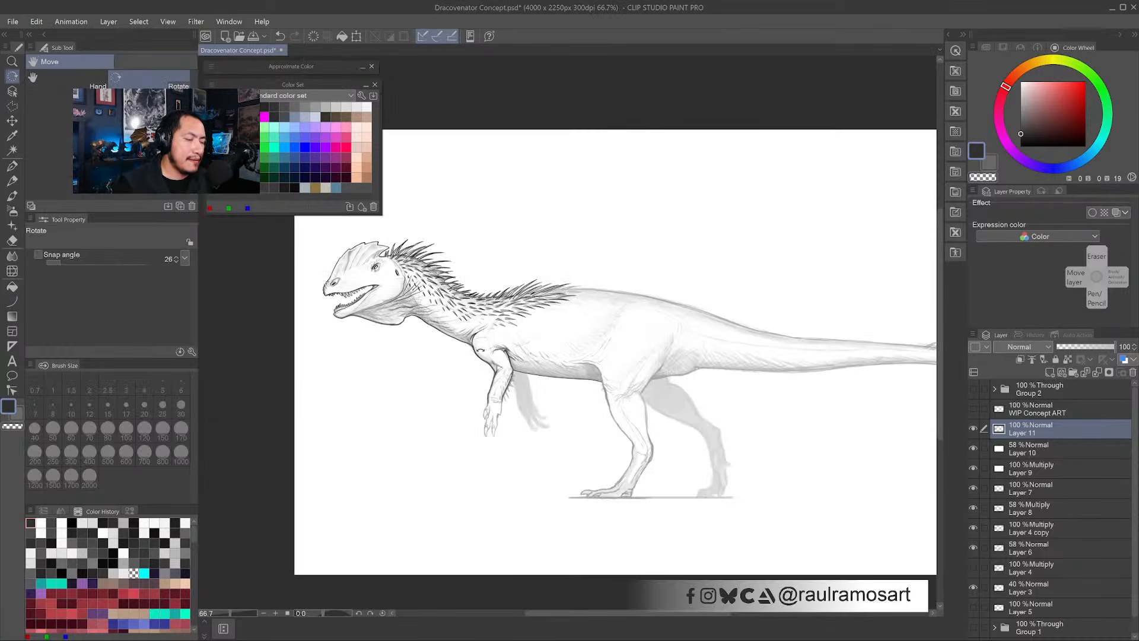
{"action": "mouse_move", "coordinate": [482, 350]}
{"action": "left_mouse_down"}
{"action": "mouse_move", "coordinate": [596, 412]}
{"action": "mouse_move", "coordinate": [611, 379]}
{"action": "mouse_move", "coordinate": [627, 389]}
{"action": "mouse_move", "coordinate": [613, 430]}
{"action": "mouse_move", "coordinate": [590, 450]}
{"action": "mouse_move", "coordinate": [606, 438]}
{"action": "mouse_move", "coordinate": [557, 404]}
{"action": "left_mouse_up"}
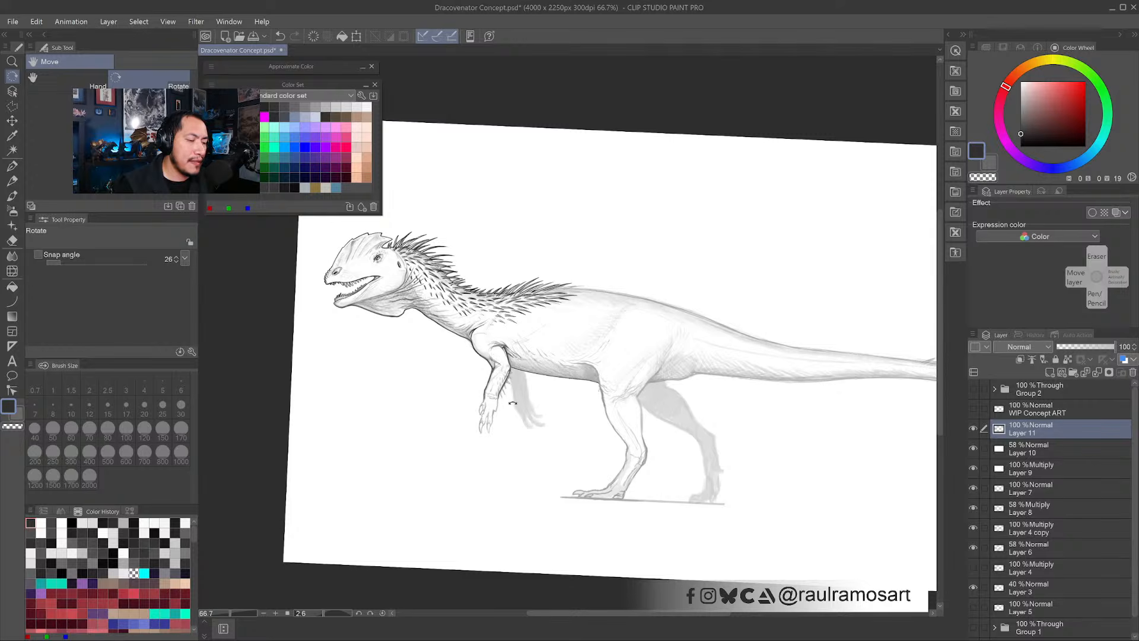
{"action": "key", "text": "p"}
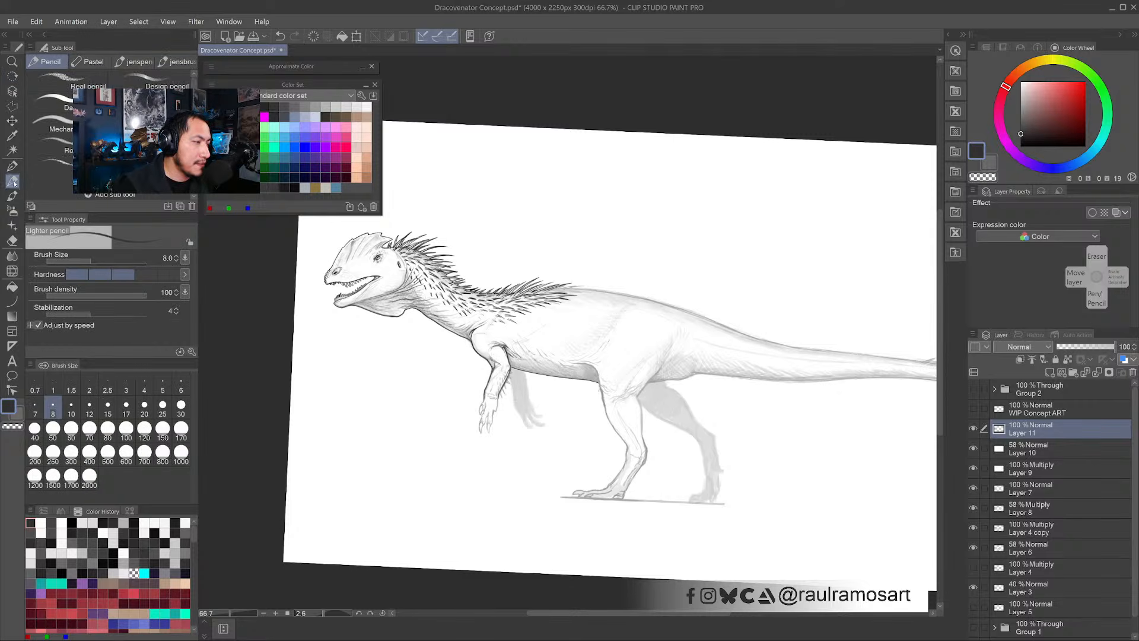
{"action": "left_click_drag", "start_coordinate": [497, 386], "coordinate": [552, 388]}
{"action": "left_click_drag", "start_coordinate": [509, 443], "coordinate": [531, 407]}
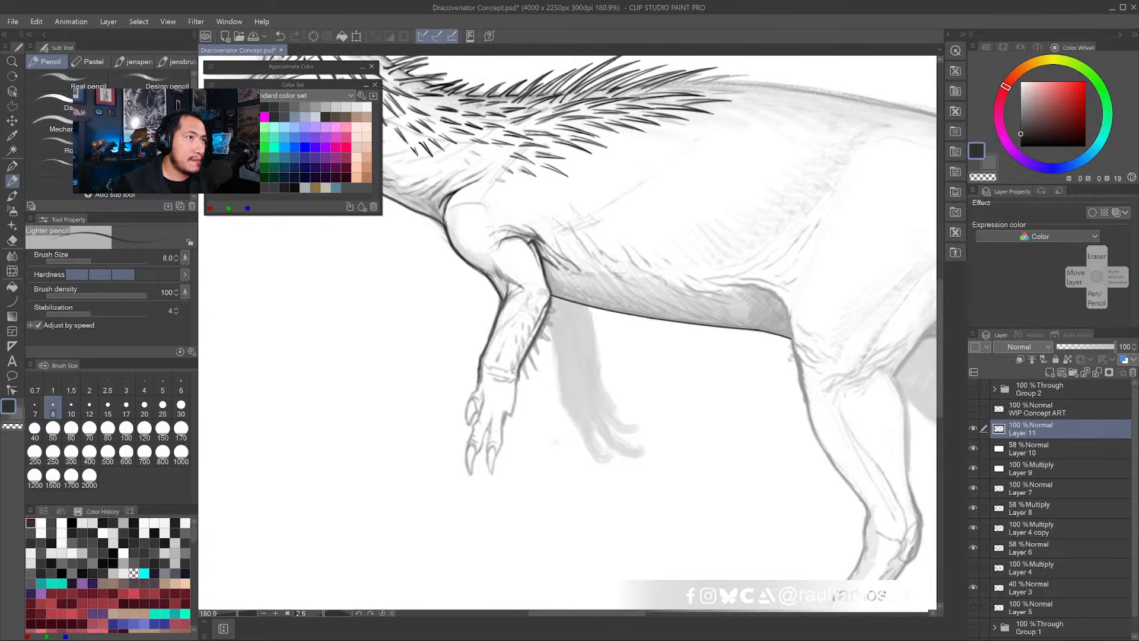
{"action": "key", "text": "r"}
{"action": "left_click_drag", "start_coordinate": [558, 450], "coordinate": [570, 450]}
{"action": "double_click", "coordinate": [571, 449]}
{"action": "left_click_drag", "start_coordinate": [486, 388], "coordinate": [507, 388]}
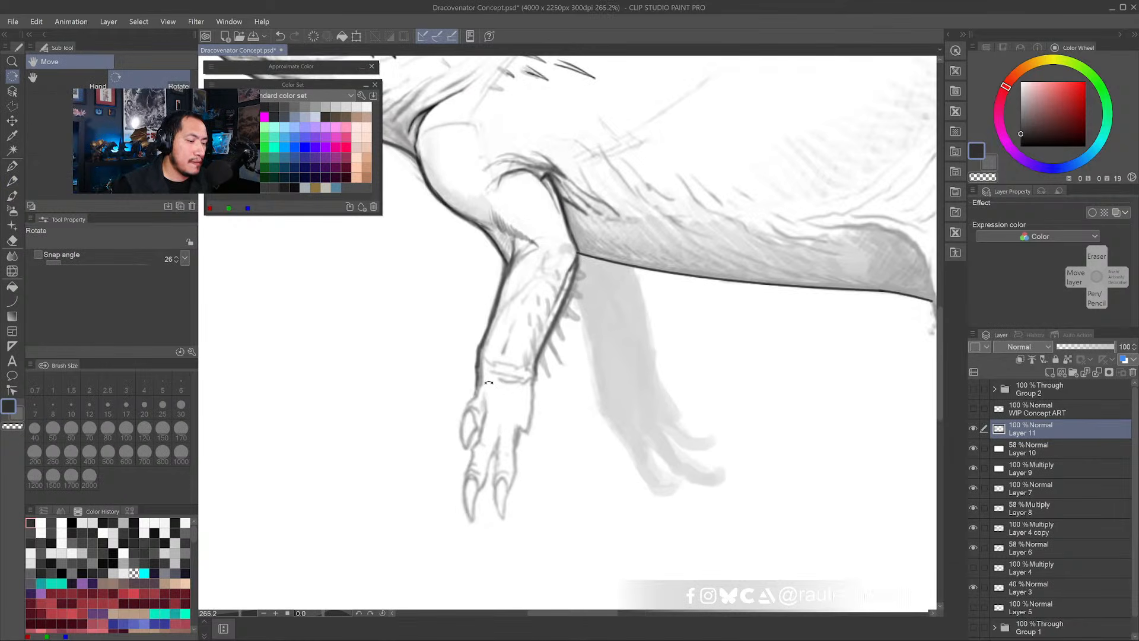
- Using the Dense watercolor brush at size 7, ink the outline and base of the thumb claw in dark grey
{"action": "left_click", "coordinate": [11, 196]}
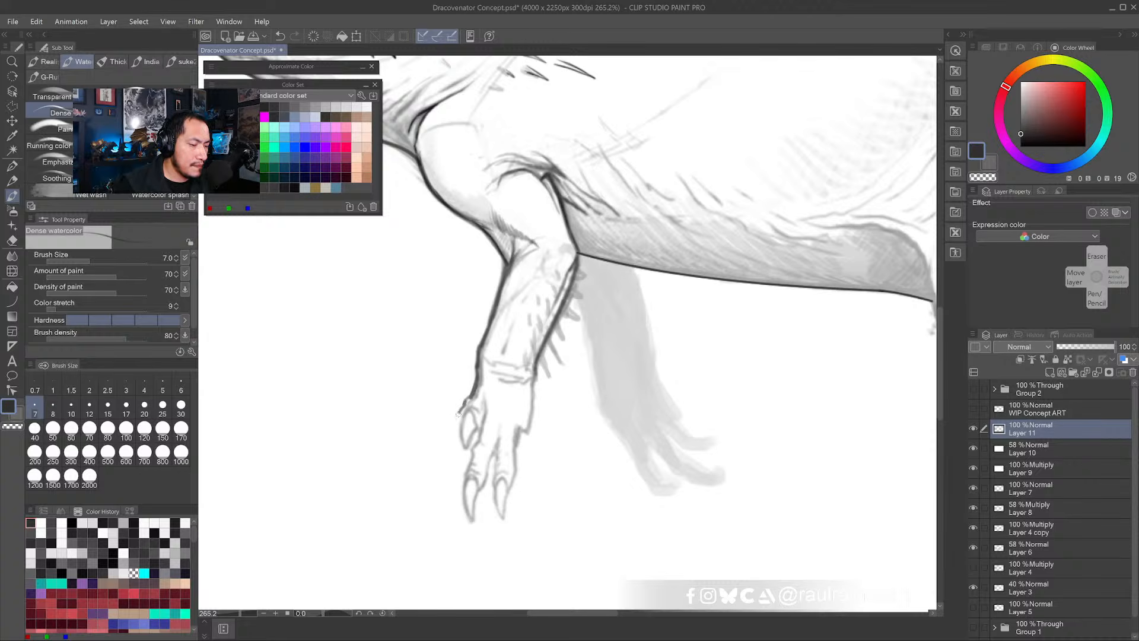
{"action": "left_click_drag", "start_coordinate": [458, 413], "coordinate": [452, 462]}
{"action": "left_click_drag", "start_coordinate": [465, 415], "coordinate": [452, 464]}
{"action": "left_click_drag", "start_coordinate": [469, 430], "coordinate": [460, 459]}
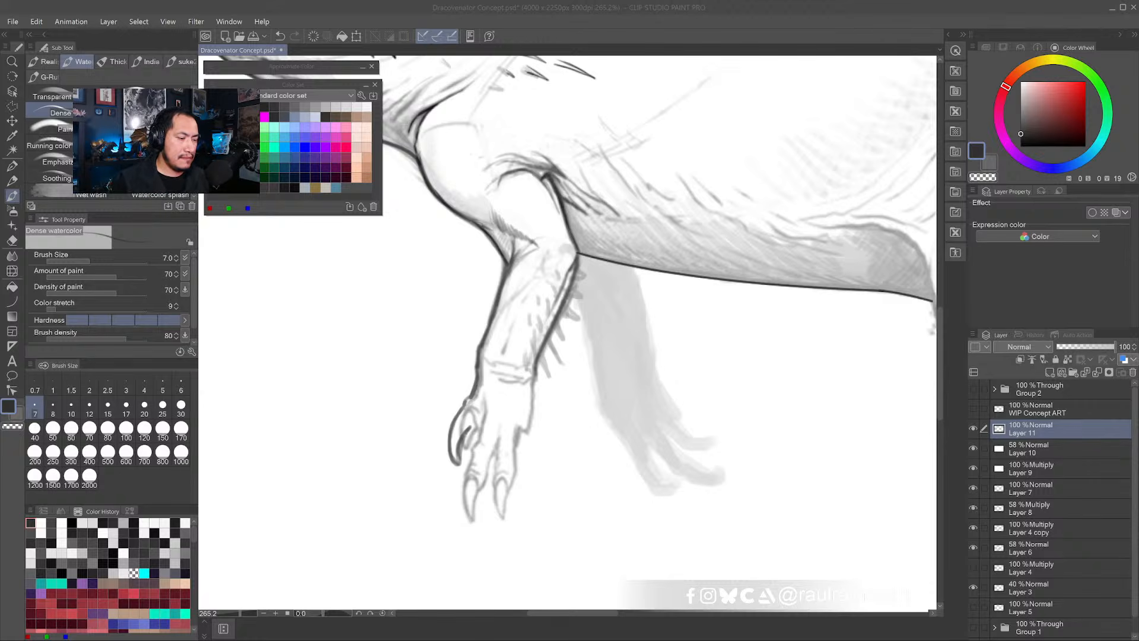
{"action": "left_click", "coordinate": [480, 351]}
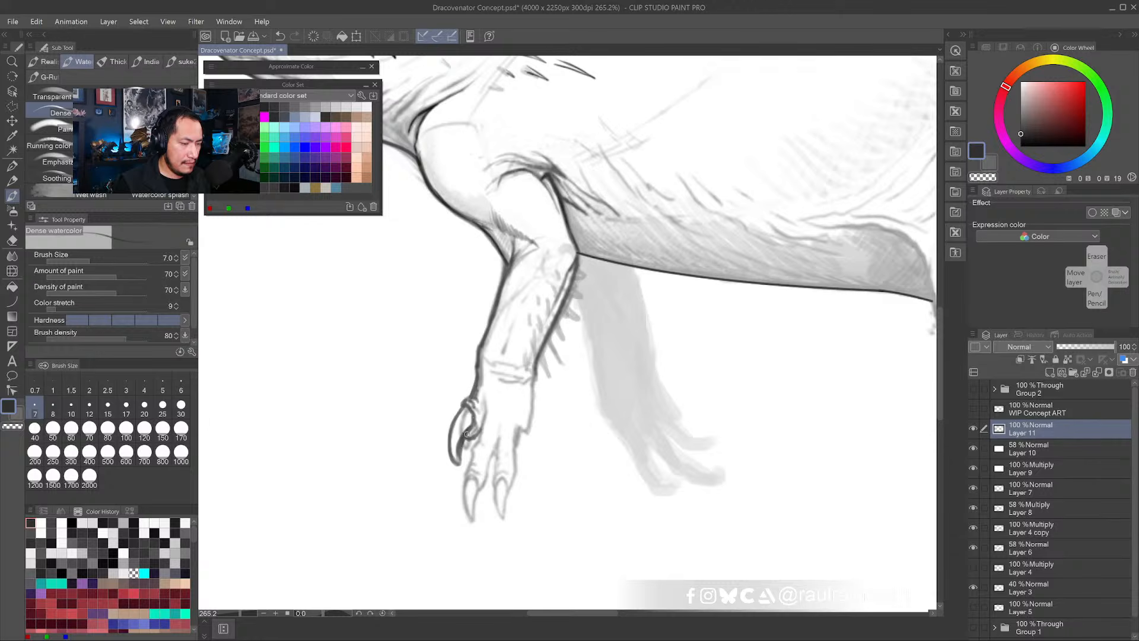
- Switch to white, clean up the inside of the thumb claw, and check the hand against the whole body
{"action": "key", "text": "x"}
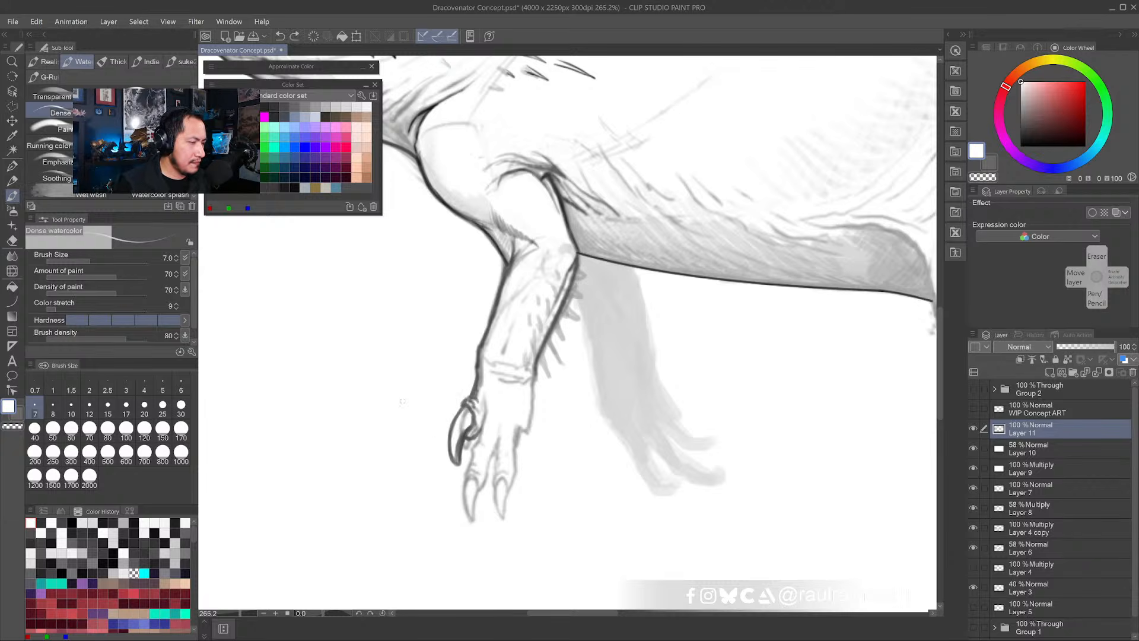
{"action": "left_click_drag", "start_coordinate": [465, 423], "coordinate": [456, 451]}
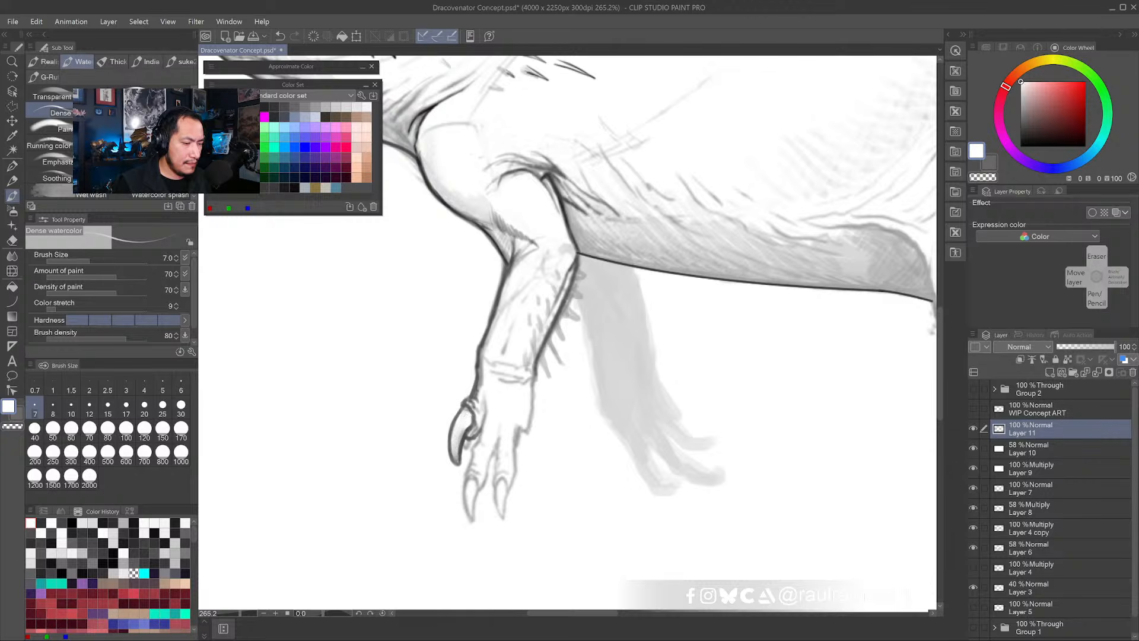
{"action": "left_click_drag", "start_coordinate": [455, 441], "coordinate": [399, 441]}
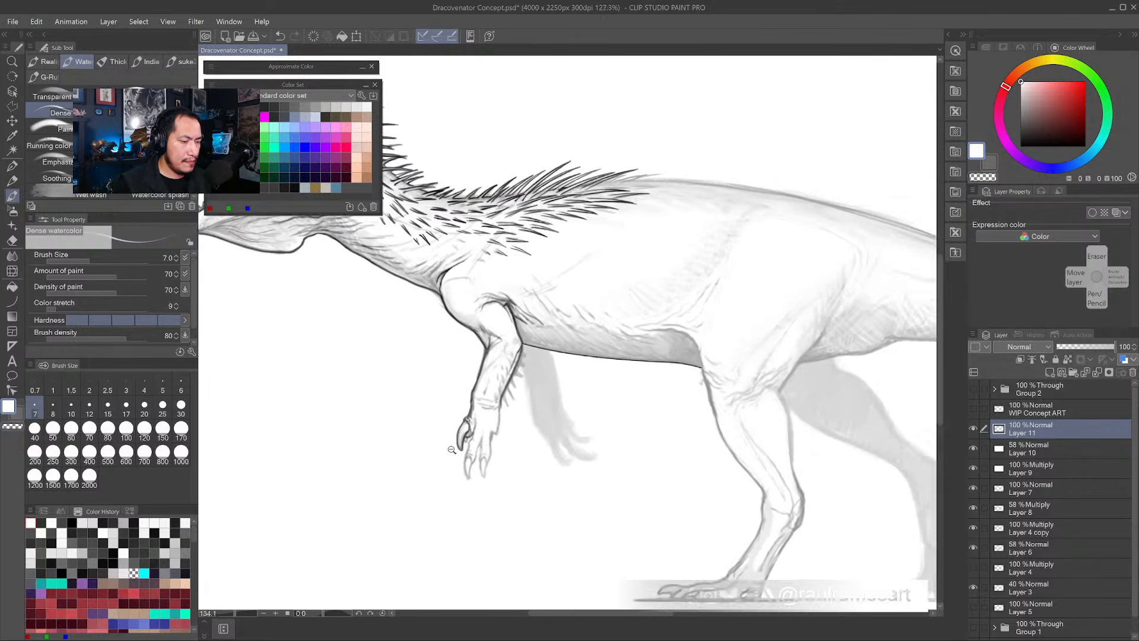
{"action": "mouse_move", "coordinate": [522, 426]}
{"action": "left_mouse_down"}
{"action": "mouse_move", "coordinate": [544, 446]}
{"action": "mouse_move", "coordinate": [533, 425]}
{"action": "mouse_move", "coordinate": [527, 440]}
{"action": "left_mouse_up"}
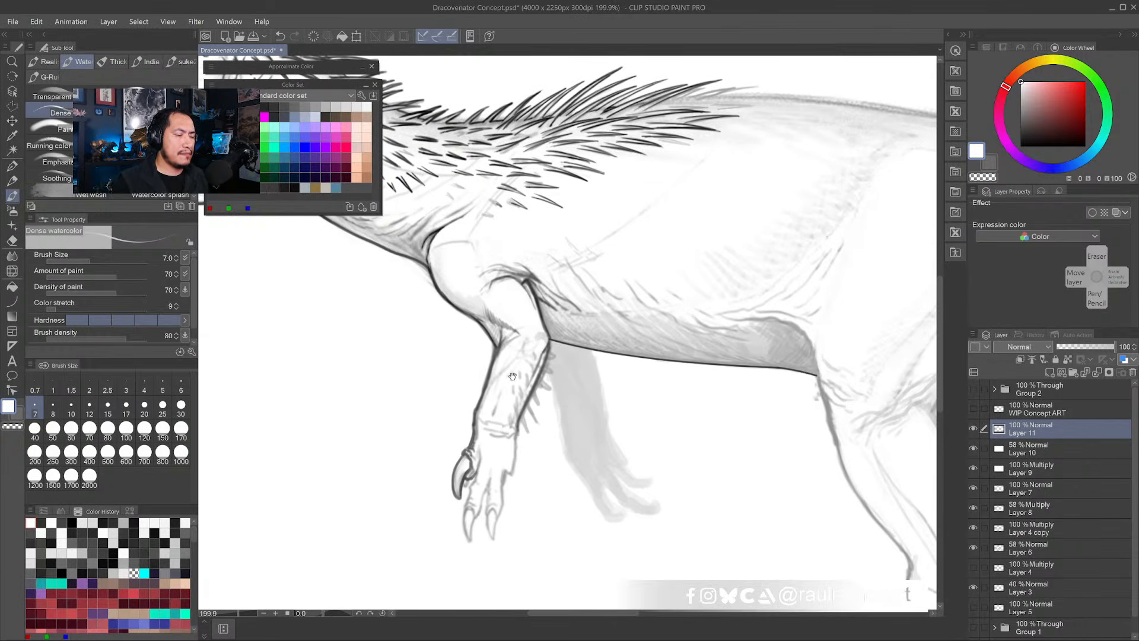
- Choose black to touch up the shoulder and upper arm lines, and sample white for cleanup beside them
{"action": "left_click", "coordinate": [526, 280], "text": "alt"}
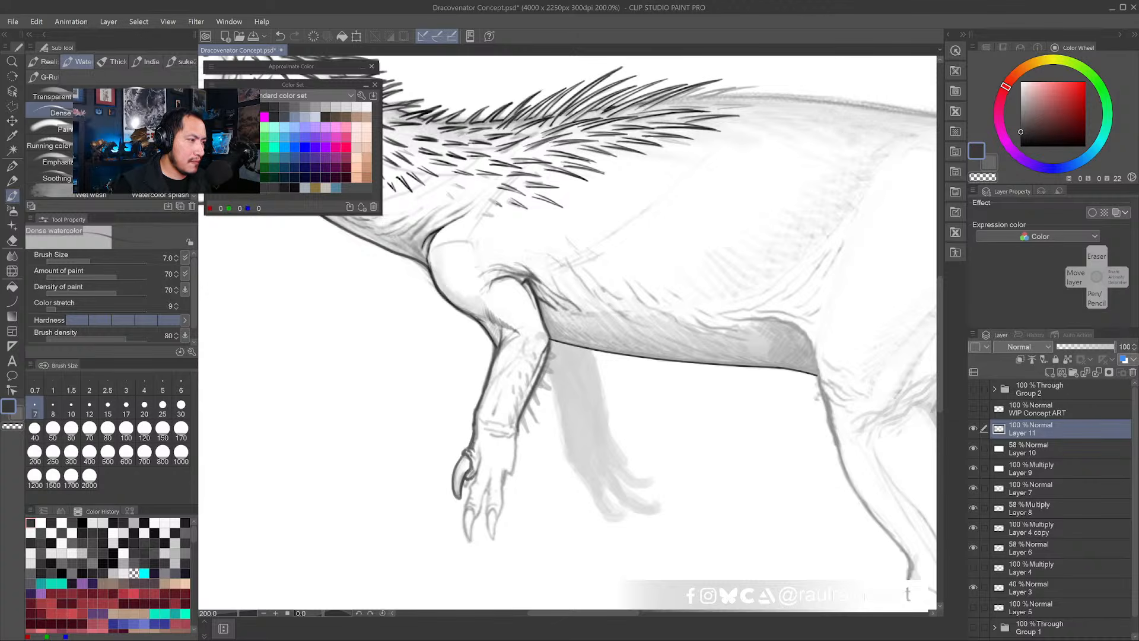
{"action": "left_click", "coordinate": [214, 107]}
{"action": "left_click_drag", "start_coordinate": [463, 334], "coordinate": [474, 294]}
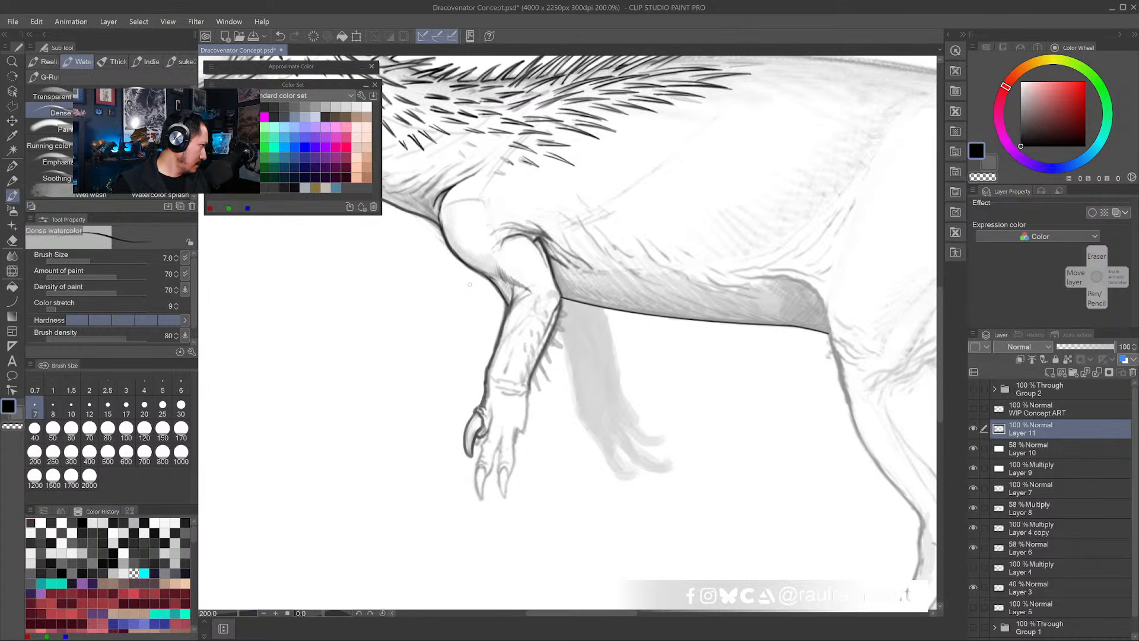
{"action": "scroll", "coordinate": [496, 283], "scroll_direction": "up", "scroll_amount": 1}
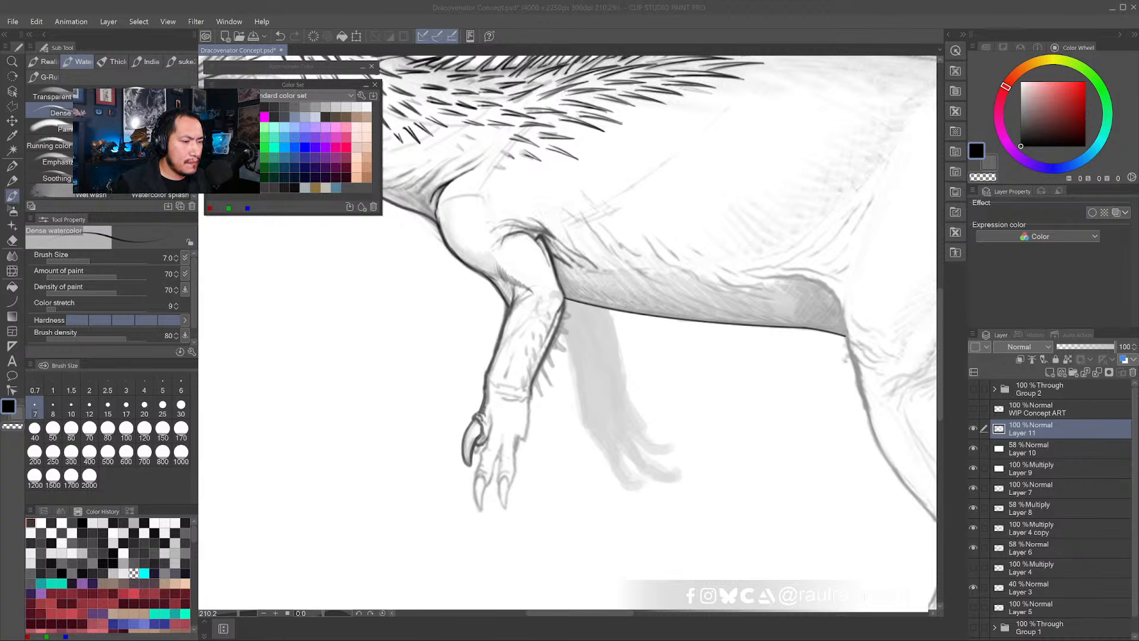
{"action": "mouse_move", "coordinate": [517, 257]}
{"action": "left_mouse_down"}
{"action": "mouse_move", "coordinate": [481, 257]}
{"action": "mouse_move", "coordinate": [468, 240]}
{"action": "left_mouse_up"}
{"action": "left_click", "coordinate": [461, 262], "text": "ctrl"}
{"action": "left_click_drag", "start_coordinate": [458, 265], "coordinate": [462, 240]}
{"action": "left_click", "coordinate": [478, 249], "text": "alt"}
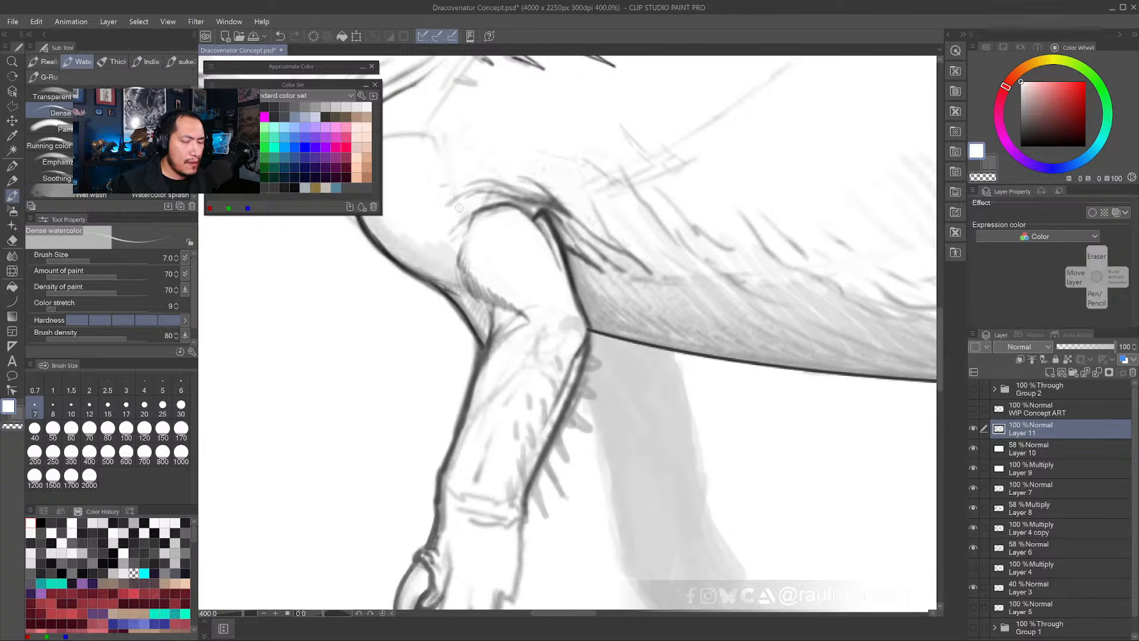
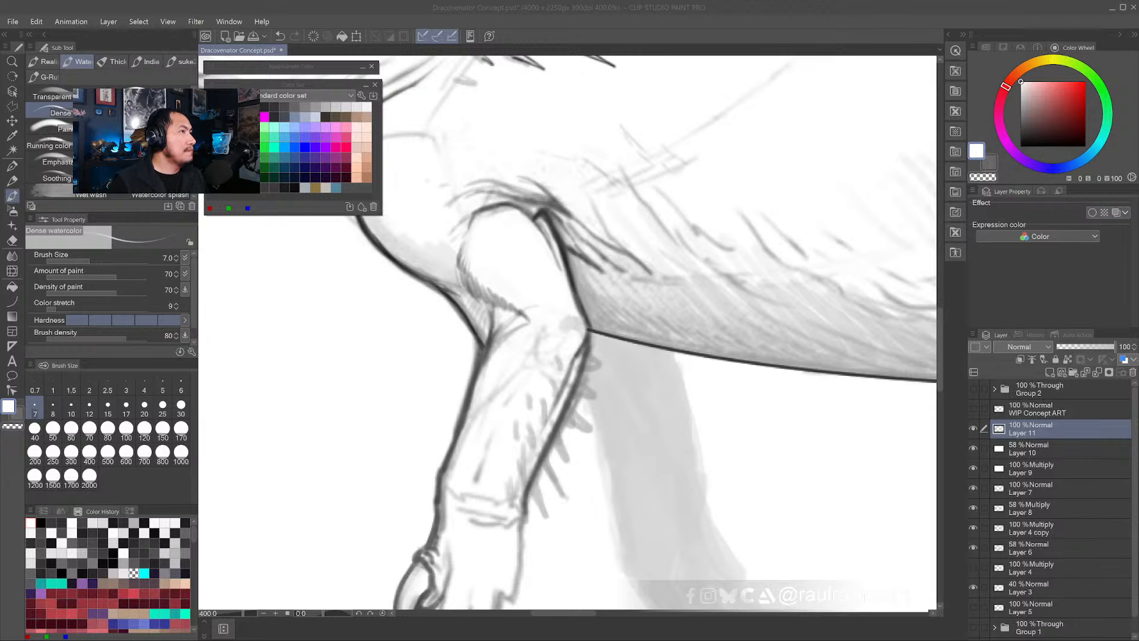
- Using the Lighter pencil at size 8, refine the armpit corner and the rear upper arm line with sampled white and dark tones
{"action": "left_click", "coordinate": [566, 241]}
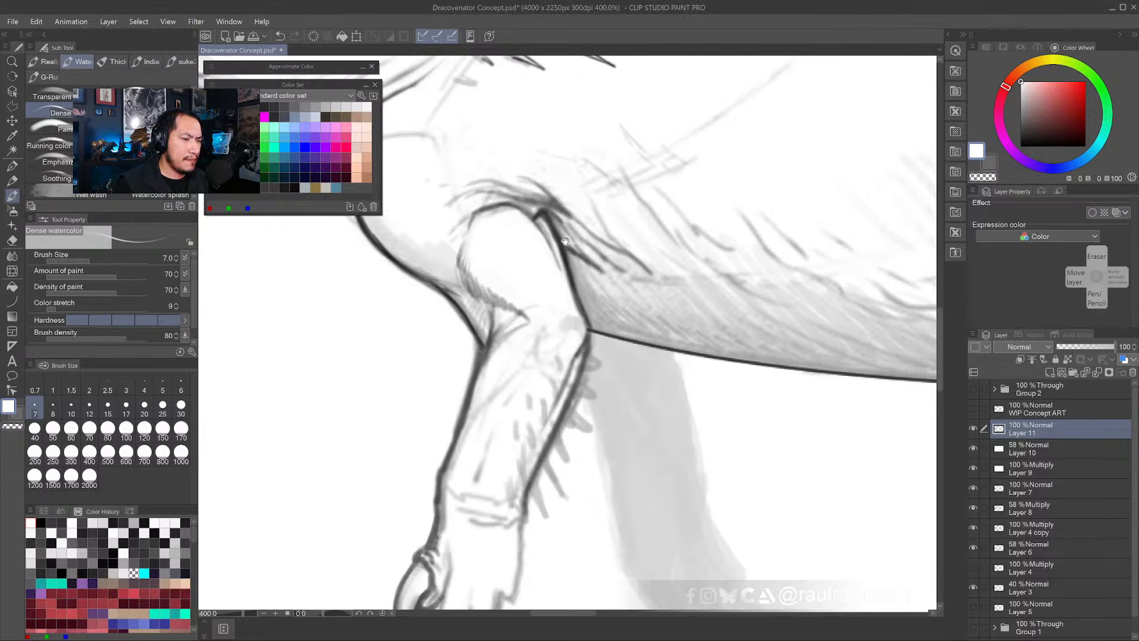
{"action": "left_click_drag", "start_coordinate": [566, 241], "coordinate": [532, 261]}
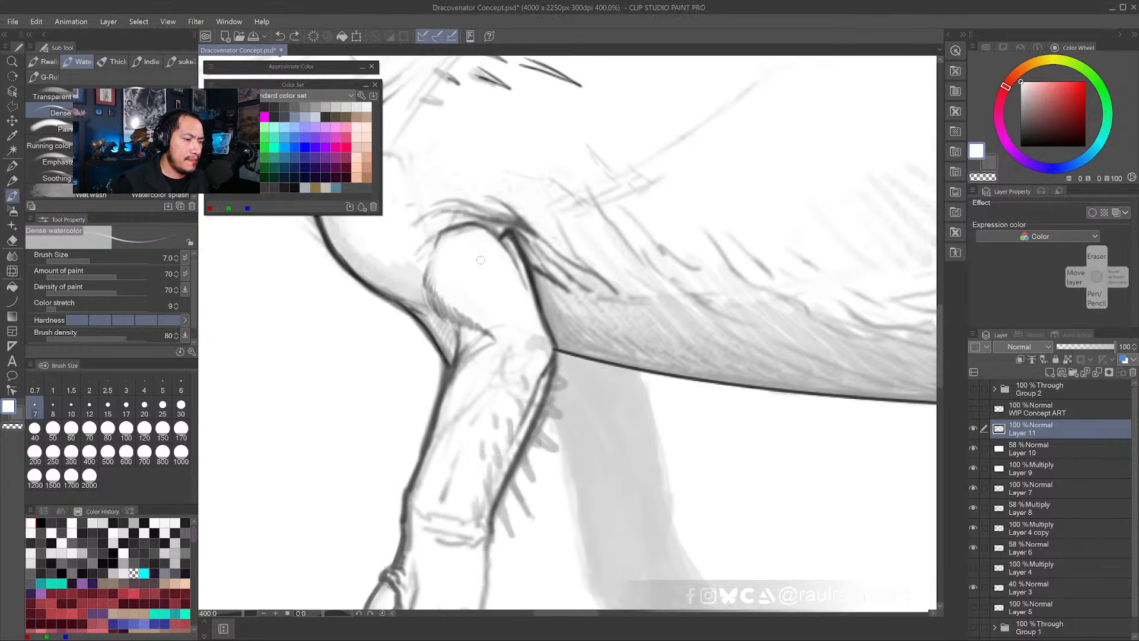
{"action": "key", "text": "p"}
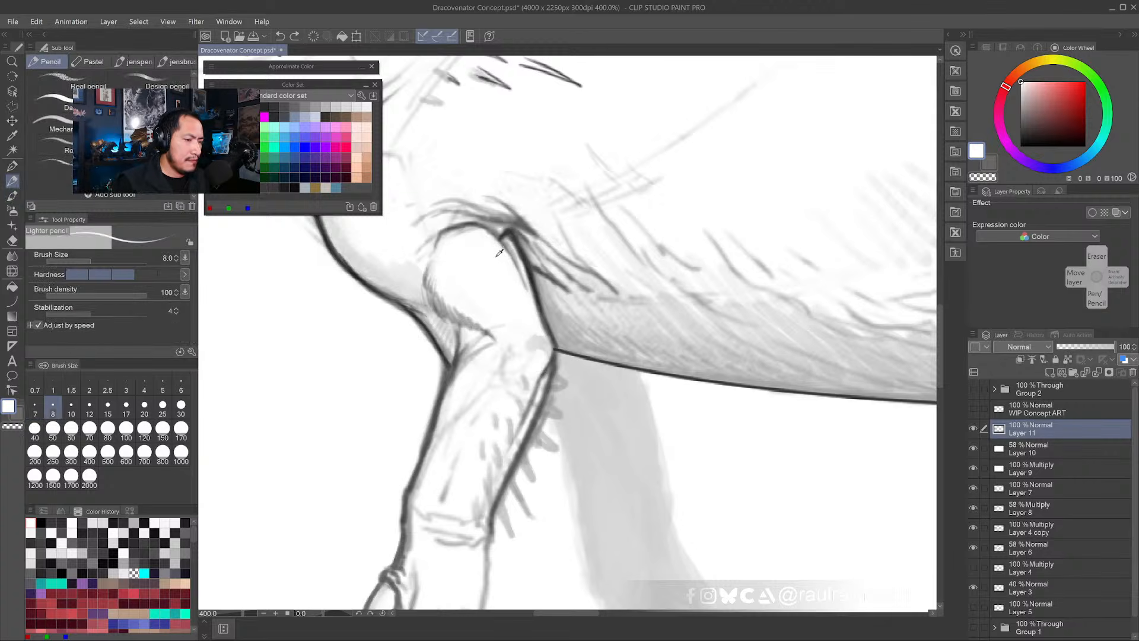
{"action": "left_click_drag", "start_coordinate": [502, 239], "coordinate": [526, 291]}
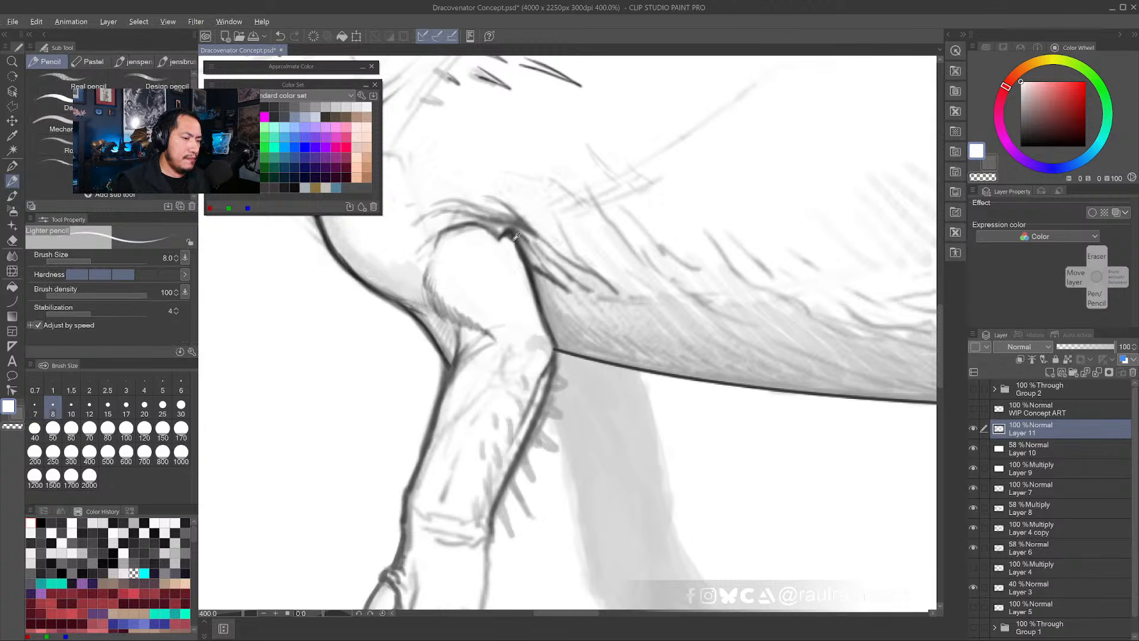
{"action": "left_click", "coordinate": [513, 240], "text": "alt"}
{"action": "mouse_move", "coordinate": [499, 237]}
{"action": "left_mouse_down"}
{"action": "mouse_move", "coordinate": [515, 272]}
{"action": "mouse_move", "coordinate": [499, 256]}
{"action": "mouse_move", "coordinate": [505, 239]}
{"action": "mouse_move", "coordinate": [517, 274]}
{"action": "mouse_move", "coordinate": [511, 234]}
{"action": "mouse_move", "coordinate": [530, 335]}
{"action": "mouse_move", "coordinate": [515, 333]}
{"action": "mouse_move", "coordinate": [508, 372]}
{"action": "left_mouse_up"}
{"action": "left_click", "coordinate": [508, 264], "text": "alt"}
{"action": "left_click", "coordinate": [505, 237], "text": "alt"}
{"action": "left_click", "coordinate": [506, 237], "text": "alt"}
{"action": "left_click", "coordinate": [510, 236], "text": "alt"}
{"action": "left_click", "coordinate": [509, 256], "text": "alt"}
{"action": "left_click", "coordinate": [524, 271], "text": "alt"}
- Check the arm against the whole body, then sample dark grey from the sketch to darken the thumb claw and lengthen its tip
{"action": "left_click_drag", "start_coordinate": [582, 404], "coordinate": [591, 379]}
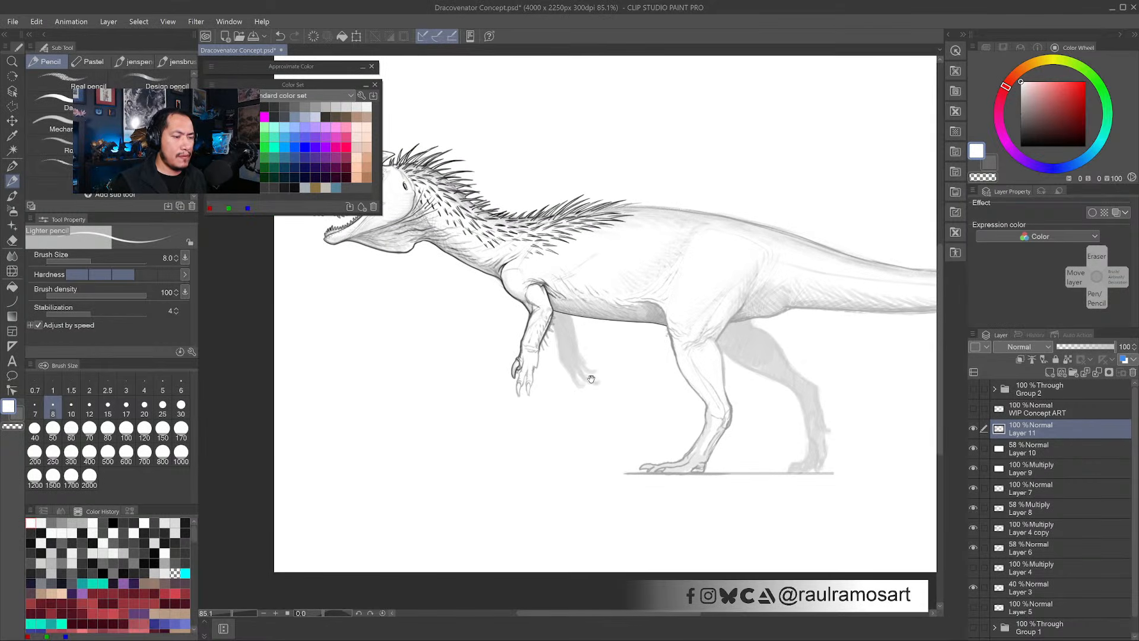
{"action": "scroll", "coordinate": [547, 344], "scroll_direction": "up", "scroll_amount": 5}
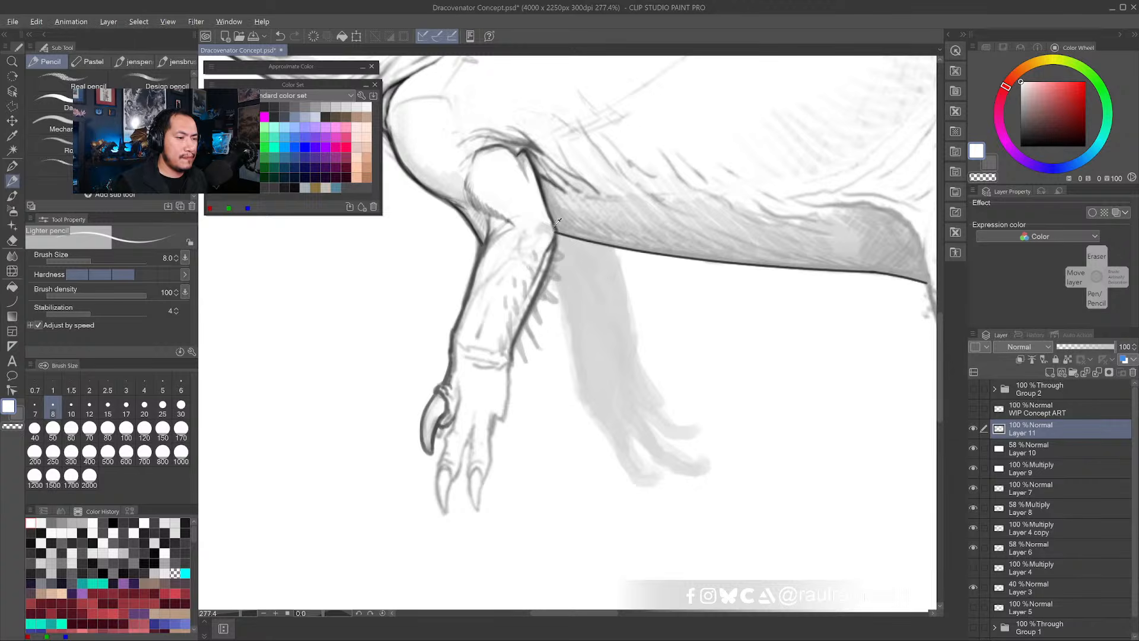
{"action": "left_click", "coordinate": [555, 219], "text": "alt"}
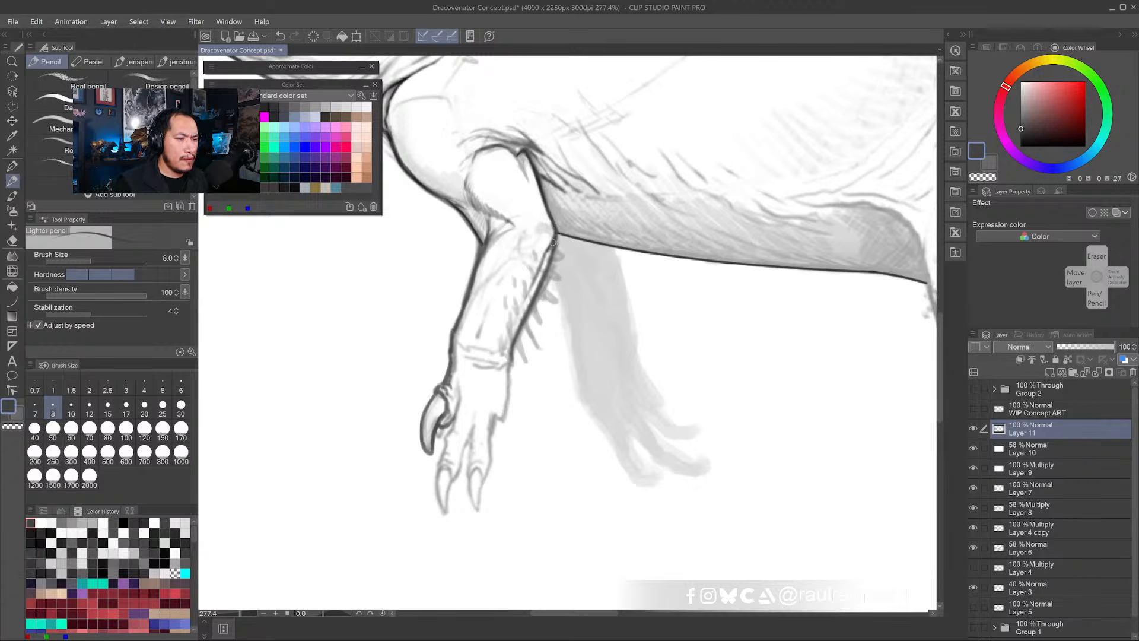
{"action": "left_click_drag", "start_coordinate": [553, 314], "coordinate": [553, 317]}
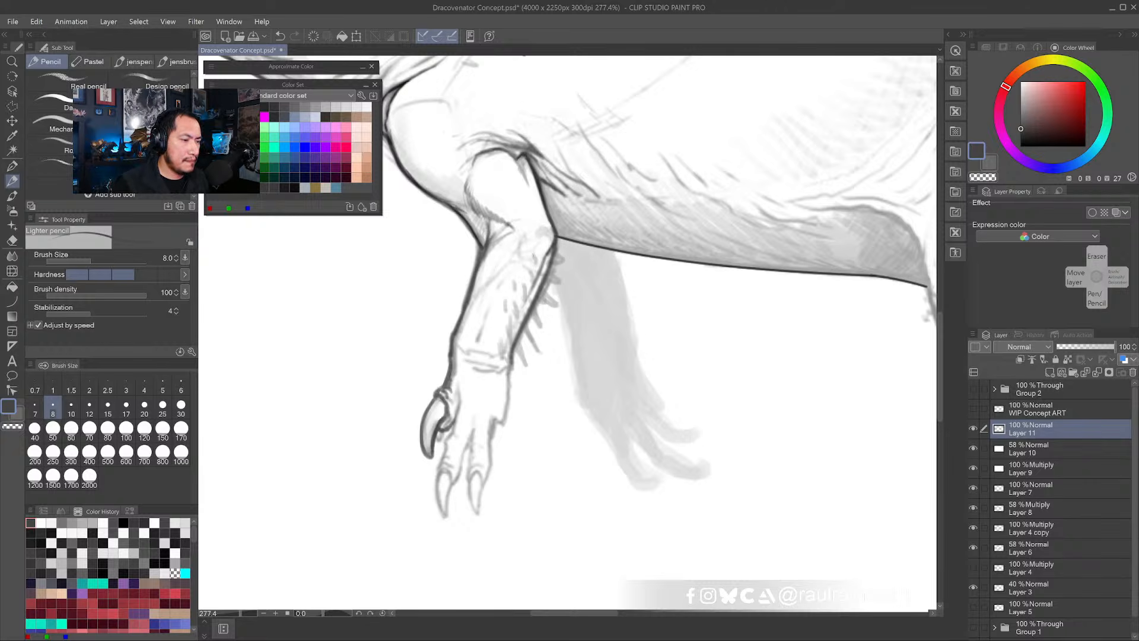
{"action": "left_click", "coordinate": [534, 164], "text": "alt"}
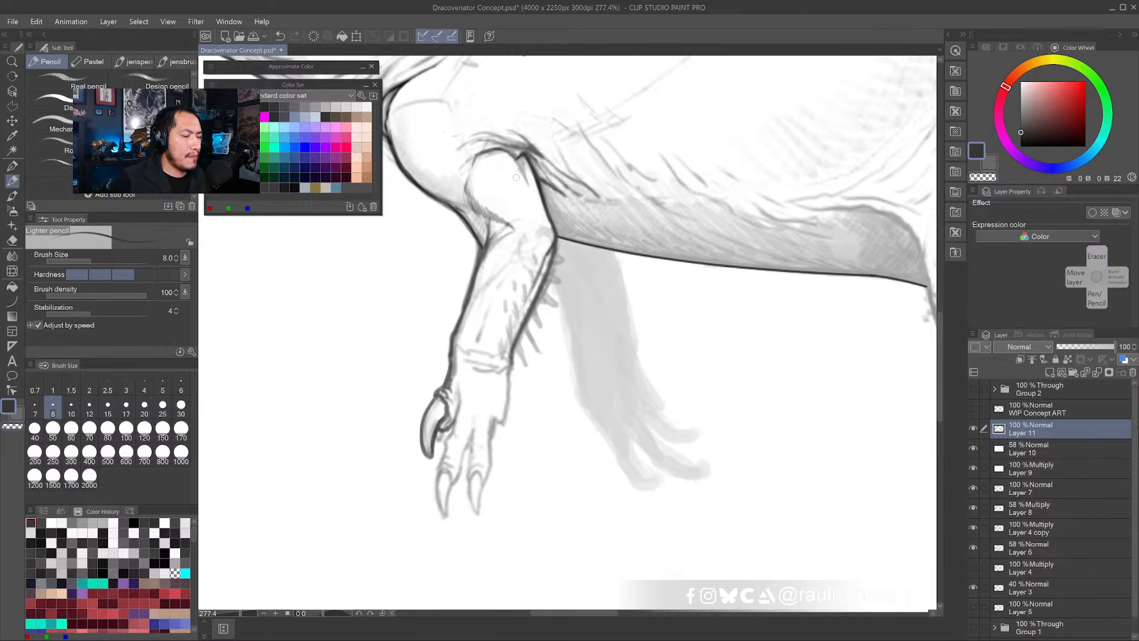
{"action": "scroll", "coordinate": [439, 445], "scroll_direction": "up", "scroll_amount": 2}
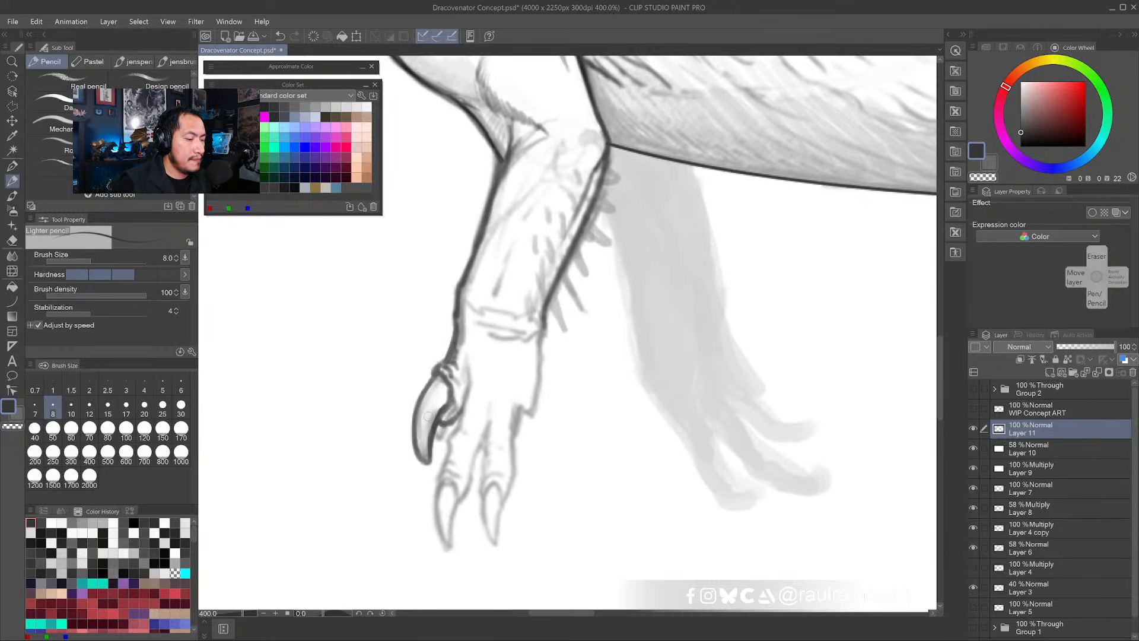
{"action": "left_click", "coordinate": [435, 429], "text": "alt"}
{"action": "mouse_move", "coordinate": [438, 414]}
{"action": "left_mouse_down"}
{"action": "mouse_move", "coordinate": [429, 473]}
{"action": "mouse_move", "coordinate": [413, 432]}
{"action": "left_mouse_up"}
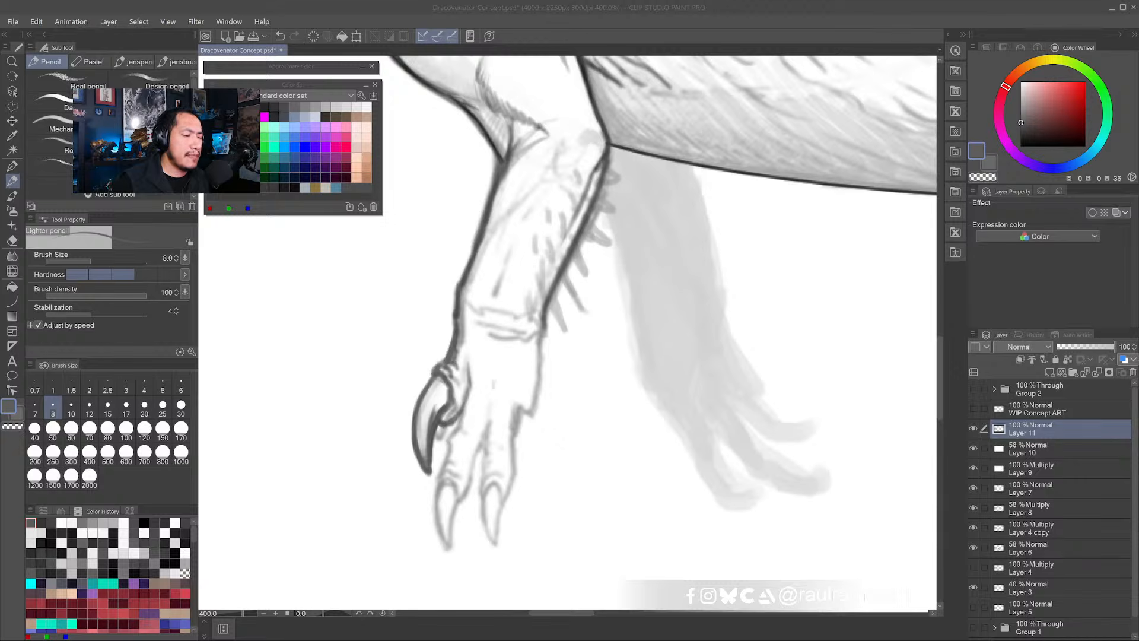
- Draw dark grey crease lines behind the base of the thumb claw and strengthen the claw's inner edge with sampled tones
{"action": "left_click", "coordinate": [461, 410]}
{"action": "mouse_move", "coordinate": [462, 409]}
{"action": "left_mouse_down"}
{"action": "mouse_move", "coordinate": [469, 345]}
{"action": "mouse_move", "coordinate": [481, 386]}
{"action": "mouse_move", "coordinate": [469, 363]}
{"action": "mouse_move", "coordinate": [469, 394]}
{"action": "mouse_move", "coordinate": [480, 389]}
{"action": "mouse_move", "coordinate": [490, 411]}
{"action": "mouse_move", "coordinate": [473, 391]}
{"action": "mouse_move", "coordinate": [469, 442]}
{"action": "left_mouse_up"}
{"action": "left_click_drag", "start_coordinate": [469, 374], "coordinate": [465, 391]}
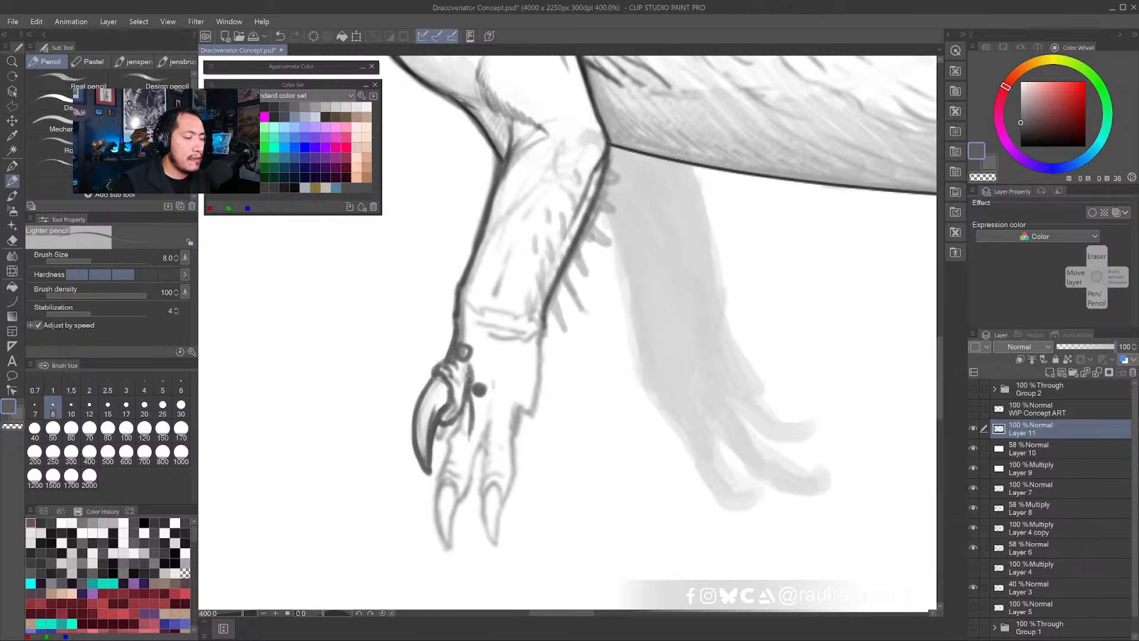
{"action": "left_click", "coordinate": [441, 440], "text": "alt"}
{"action": "left_click_drag", "start_coordinate": [444, 433], "coordinate": [434, 453]}
{"action": "left_click", "coordinate": [440, 417], "text": "alt"}
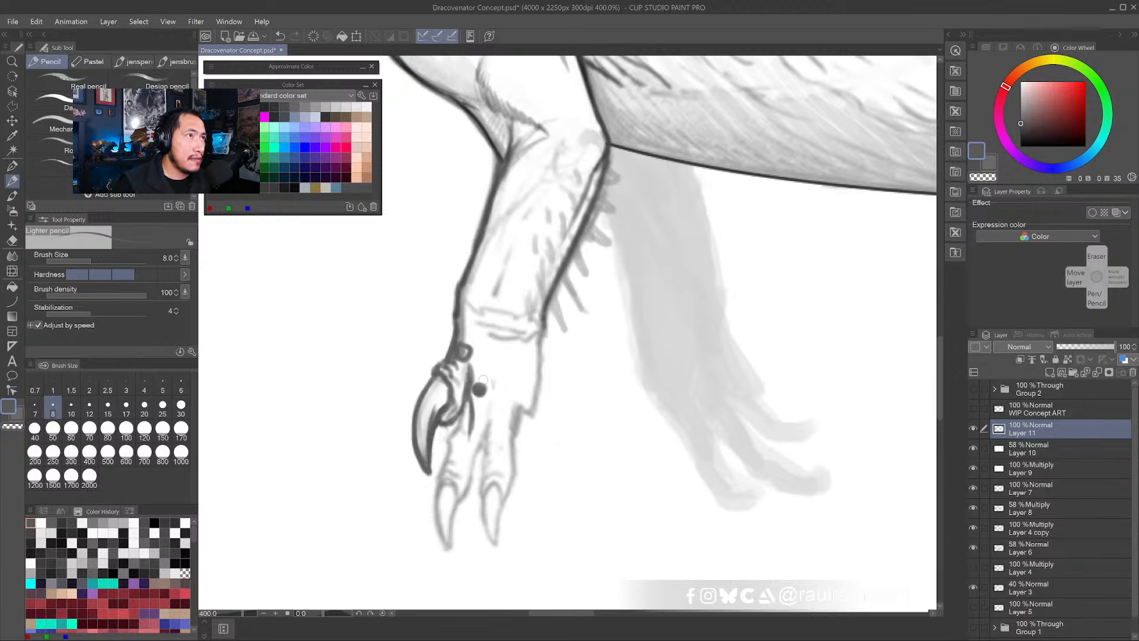
- Sample white and paint out the stray dark spots beside the thumb and at the wrist
{"action": "left_click", "coordinate": [488, 375], "text": "alt"}
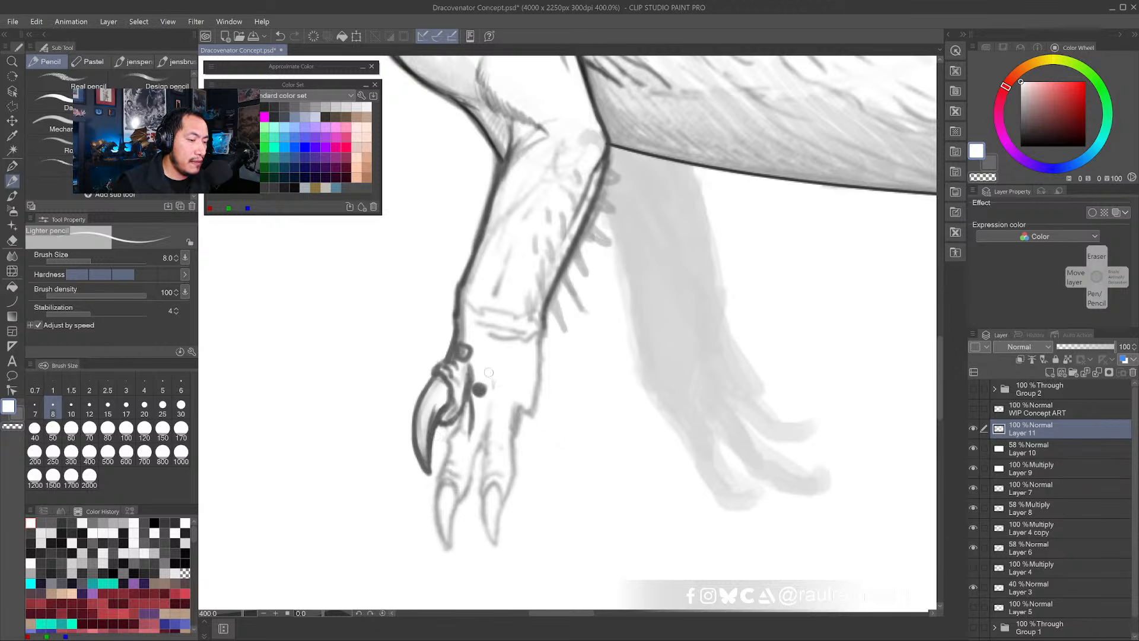
{"action": "left_click_drag", "start_coordinate": [480, 384], "coordinate": [482, 389]}
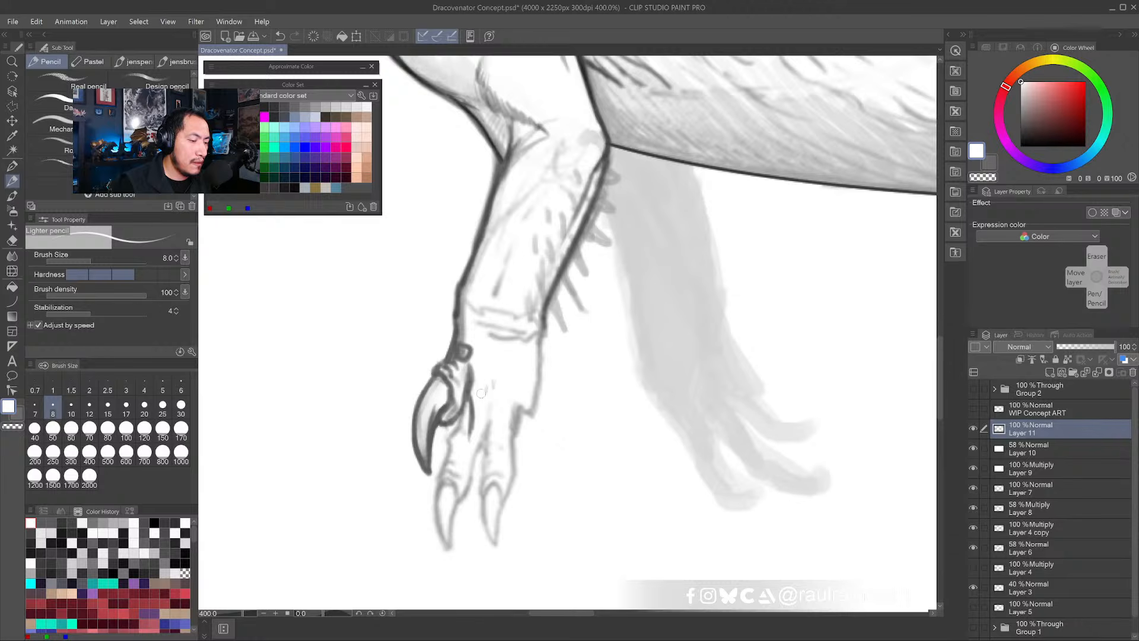
{"action": "mouse_move", "coordinate": [479, 344]}
{"action": "left_mouse_down"}
{"action": "mouse_move", "coordinate": [464, 363]}
{"action": "mouse_move", "coordinate": [470, 339]}
{"action": "mouse_move", "coordinate": [469, 397]}
{"action": "left_mouse_up"}
- Choose black and reinforce the front wrist line, the thumb's base and the outer contour of the thumb claw
{"action": "left_click", "coordinate": [471, 376], "text": "alt"}
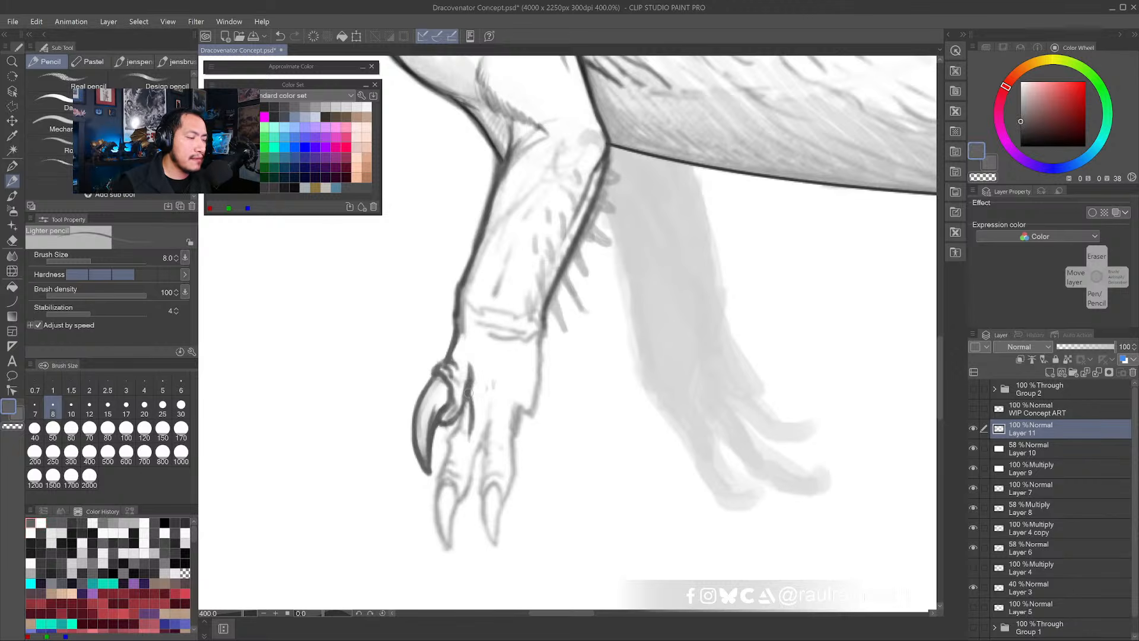
{"action": "left_click", "coordinate": [215, 107]}
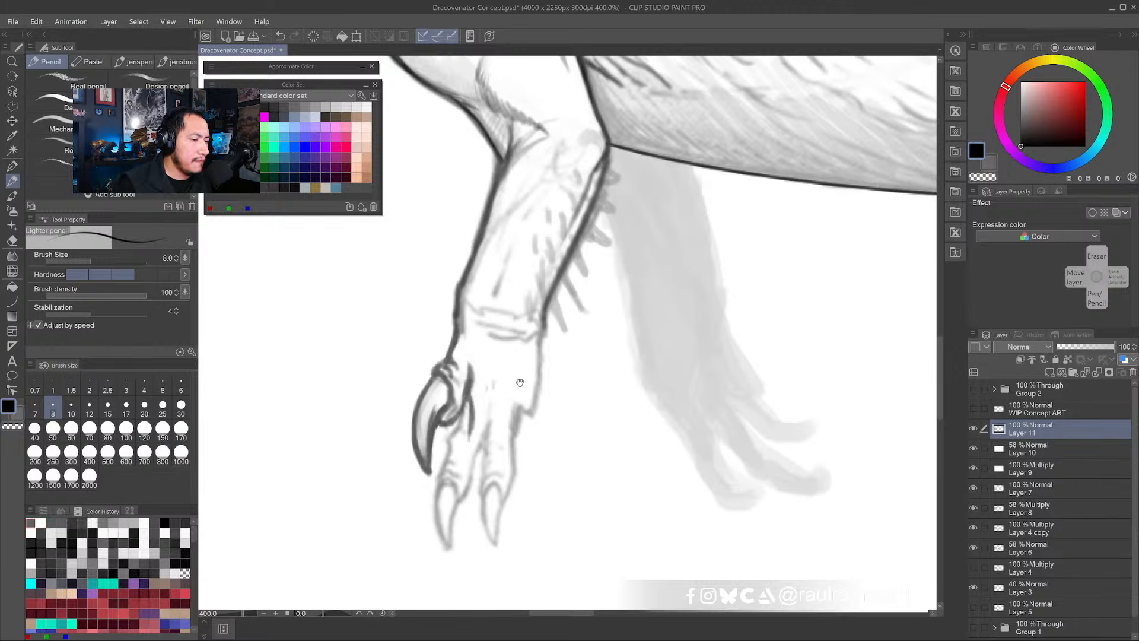
{"action": "left_click_drag", "start_coordinate": [519, 383], "coordinate": [486, 349]}
{"action": "mouse_move", "coordinate": [407, 336]}
{"action": "left_mouse_down"}
{"action": "mouse_move", "coordinate": [393, 359]}
{"action": "mouse_move", "coordinate": [407, 355]}
{"action": "mouse_move", "coordinate": [393, 360]}
{"action": "mouse_move", "coordinate": [418, 311]}
{"action": "left_mouse_up"}
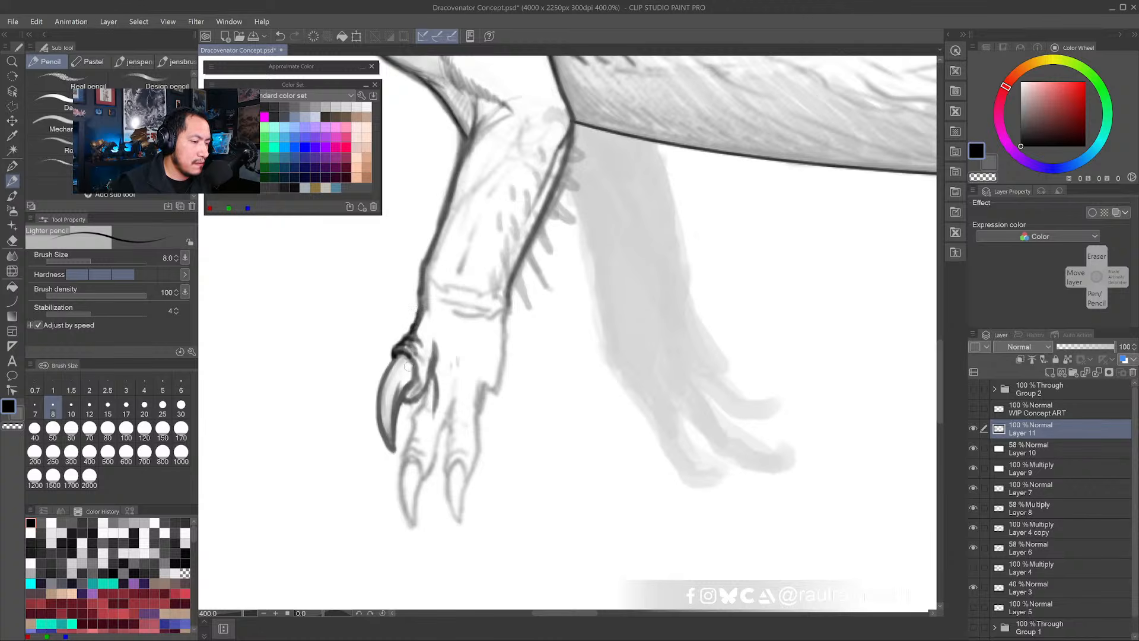
{"action": "mouse_move", "coordinate": [406, 356]}
{"action": "left_mouse_down"}
{"action": "mouse_move", "coordinate": [414, 380]}
{"action": "mouse_move", "coordinate": [388, 372]}
{"action": "mouse_move", "coordinate": [380, 393]}
{"action": "mouse_move", "coordinate": [378, 433]}
{"action": "mouse_move", "coordinate": [392, 447]}
{"action": "left_mouse_up"}
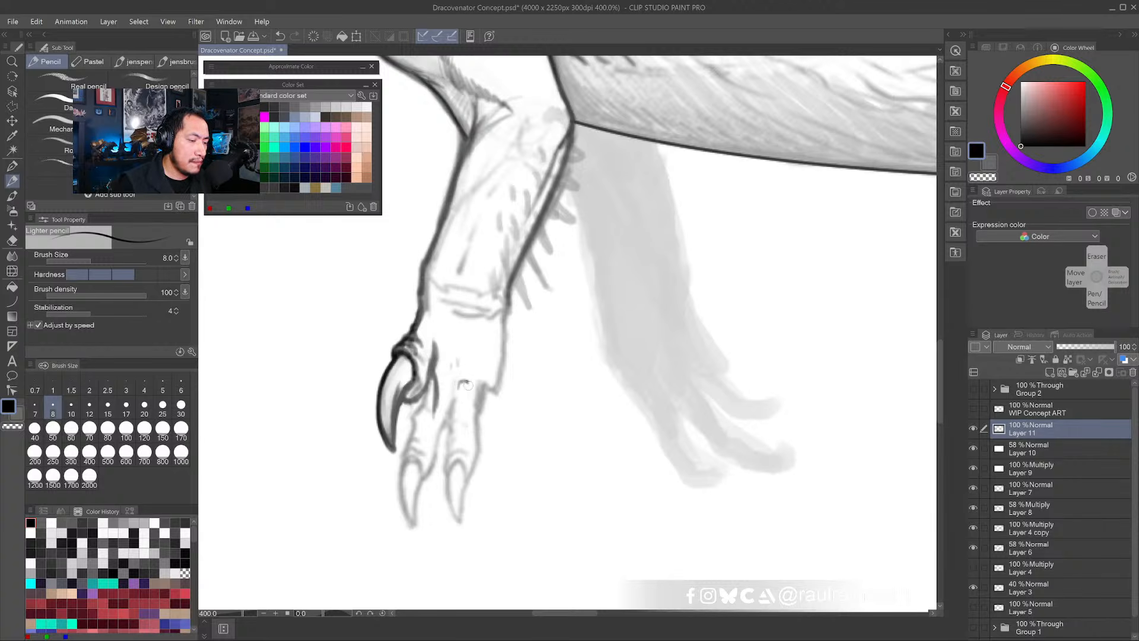
- Ink a notch between the finger bases and the rear edge of the hand in black
{"action": "left_click_drag", "start_coordinate": [467, 383], "coordinate": [473, 409]}
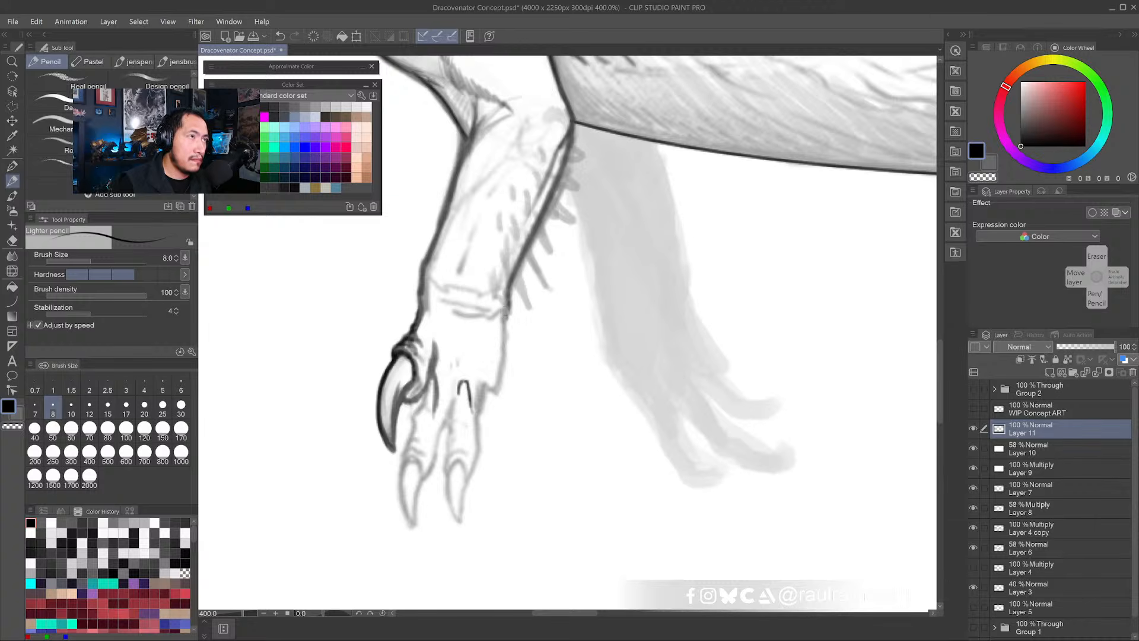
{"action": "left_click_drag", "start_coordinate": [507, 300], "coordinate": [509, 369]}
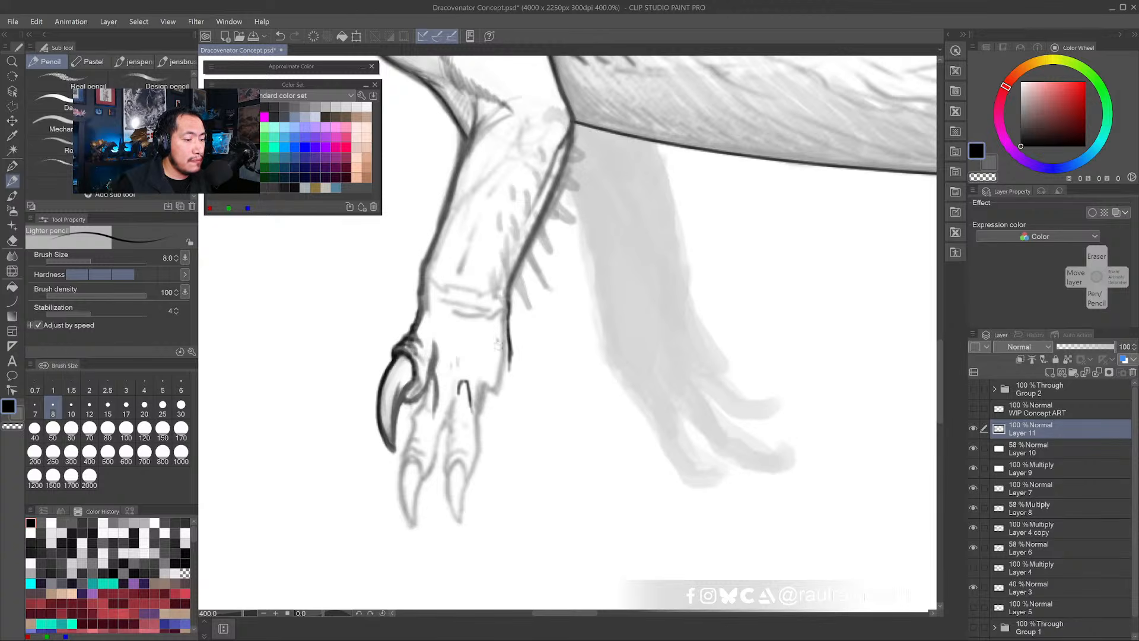
{"action": "mouse_move", "coordinate": [496, 337]}
{"action": "left_mouse_down"}
{"action": "mouse_move", "coordinate": [493, 361]}
{"action": "mouse_move", "coordinate": [498, 370]}
{"action": "mouse_move", "coordinate": [494, 346]}
{"action": "mouse_move", "coordinate": [505, 373]}
{"action": "mouse_move", "coordinate": [509, 309]}
{"action": "left_mouse_up"}
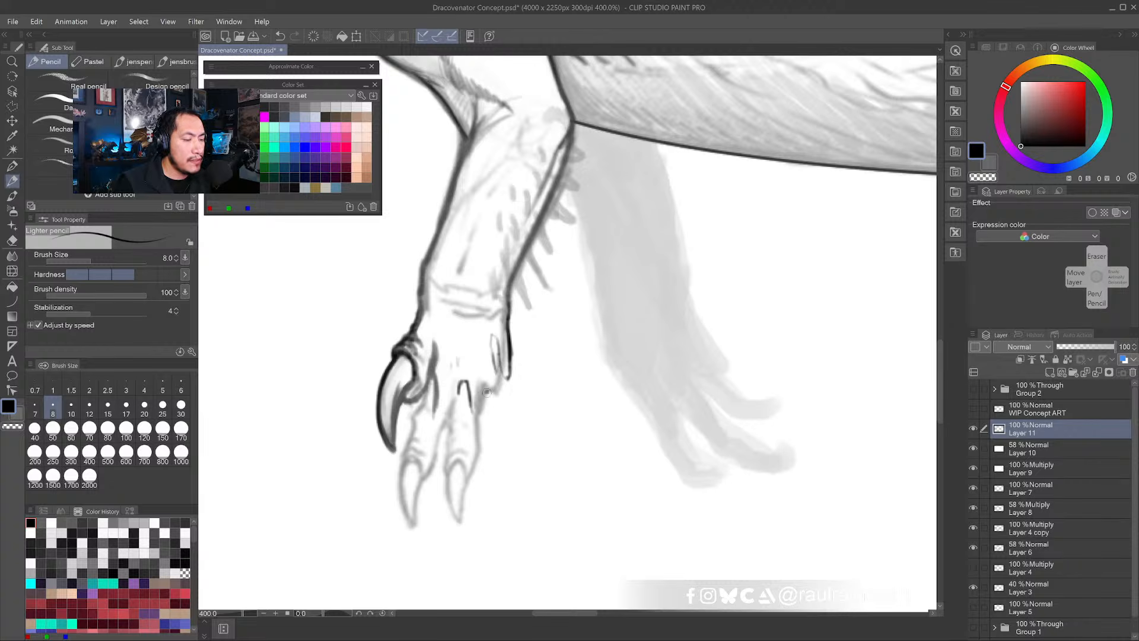
{"action": "left_click", "coordinate": [405, 368]}
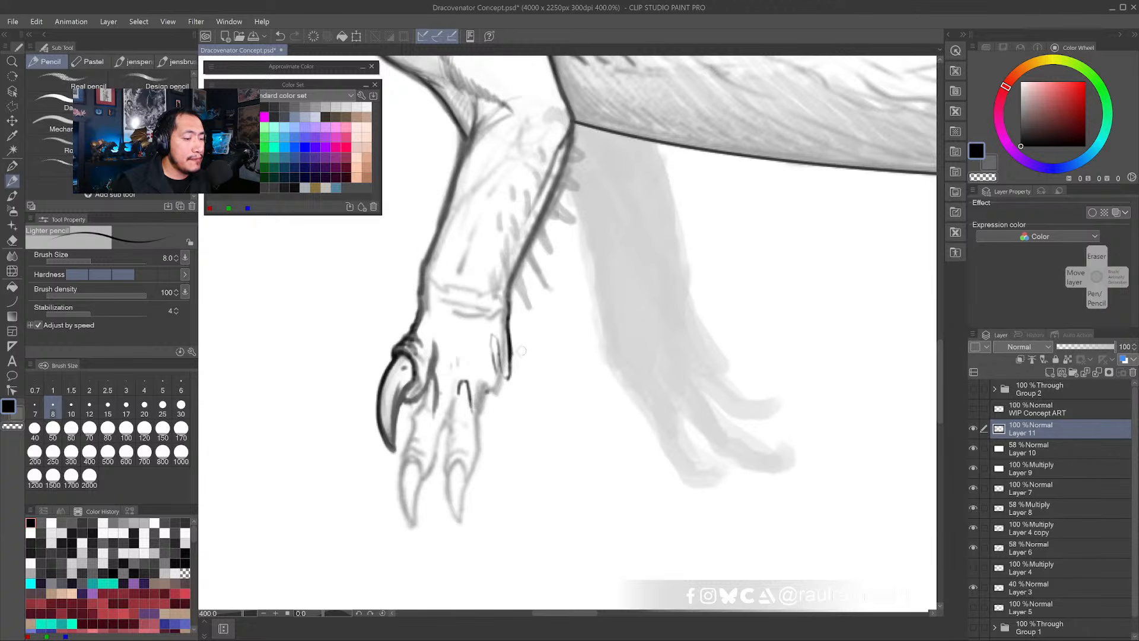
{"action": "key", "text": "ctrl+z"}
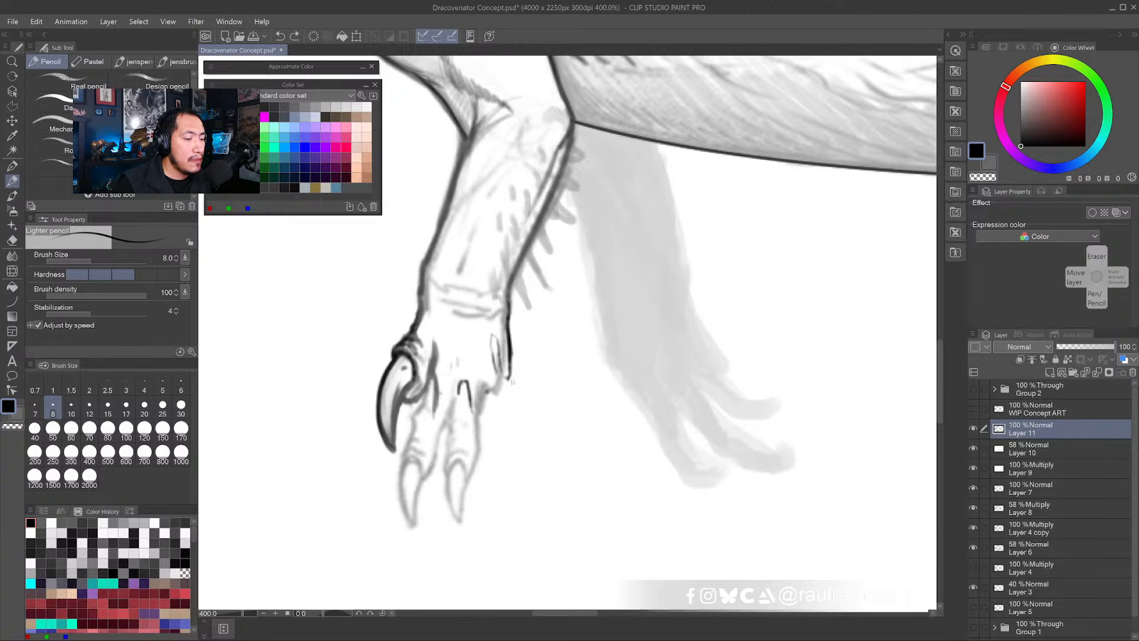
- Thicken the notch between the fingers, undo the flared stroke at the hand's rear edge, and redraw that edge as a straighter line
{"action": "mouse_move", "coordinate": [509, 366]}
{"action": "left_mouse_down"}
{"action": "mouse_move", "coordinate": [501, 397]}
{"action": "mouse_move", "coordinate": [463, 404]}
{"action": "mouse_move", "coordinate": [471, 383]}
{"action": "mouse_move", "coordinate": [485, 403]}
{"action": "left_mouse_up"}
{"action": "mouse_move", "coordinate": [508, 331]}
{"action": "left_mouse_down"}
{"action": "mouse_move", "coordinate": [519, 378]}
{"action": "mouse_move", "coordinate": [504, 379]}
{"action": "mouse_move", "coordinate": [514, 380]}
{"action": "left_mouse_up"}
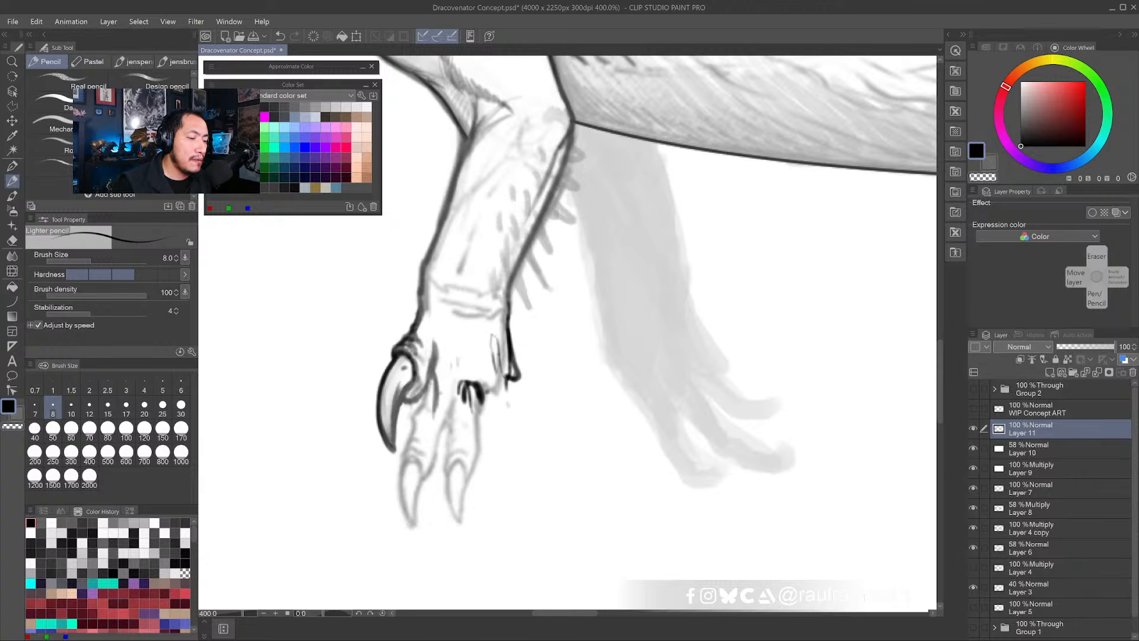
{"action": "key", "text": "ctrl+z"}
{"action": "key", "text": "ctrl+z"}
{"action": "key", "text": "ctrl+z"}
{"action": "left_click_drag", "start_coordinate": [508, 321], "coordinate": [508, 394]}
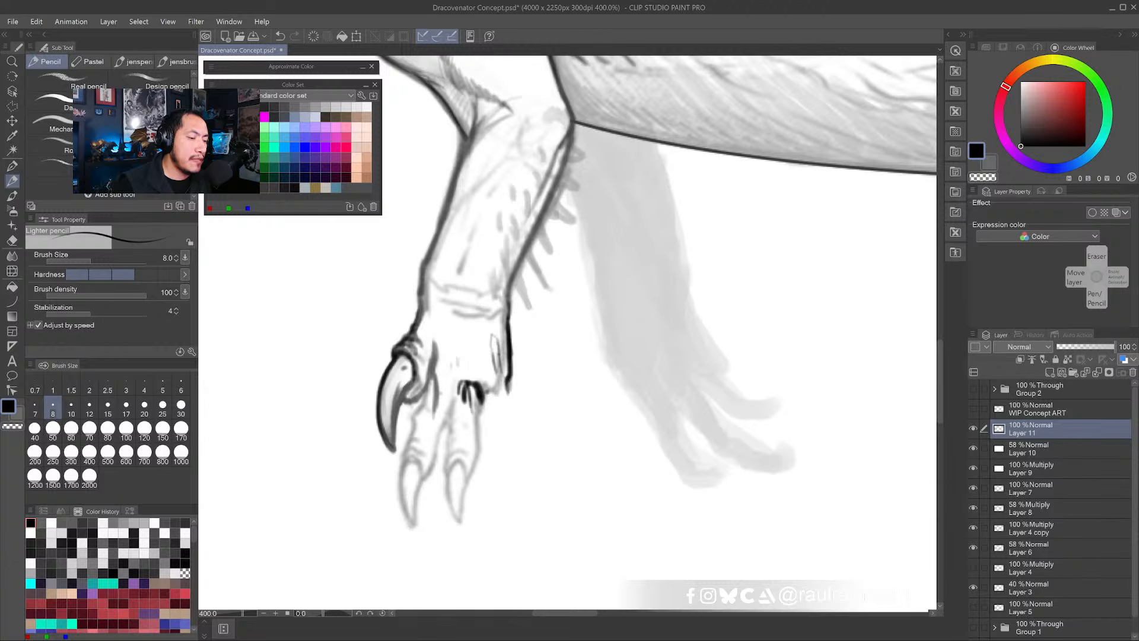
- Switch to white and clean the sketch marks inside the hand's rear edge and around the finger notch
{"action": "key", "text": "x"}
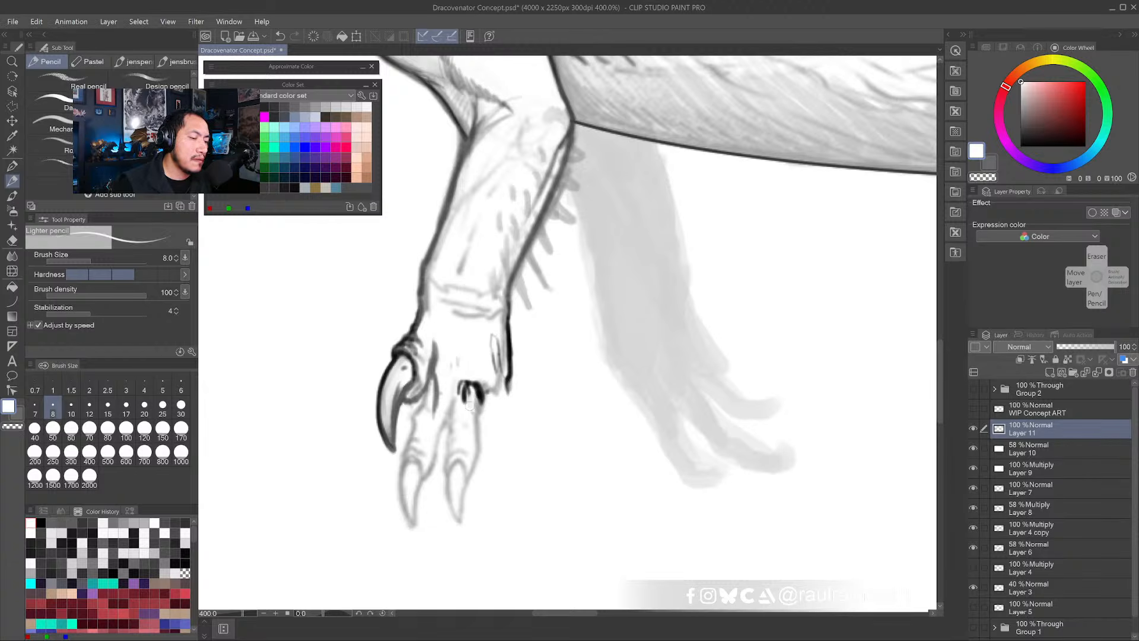
{"action": "mouse_move", "coordinate": [492, 327]}
{"action": "left_mouse_down"}
{"action": "mouse_move", "coordinate": [495, 359]}
{"action": "mouse_move", "coordinate": [499, 328]}
{"action": "mouse_move", "coordinate": [500, 376]}
{"action": "mouse_move", "coordinate": [503, 335]}
{"action": "mouse_move", "coordinate": [505, 354]}
{"action": "mouse_move", "coordinate": [459, 395]}
{"action": "left_mouse_up"}
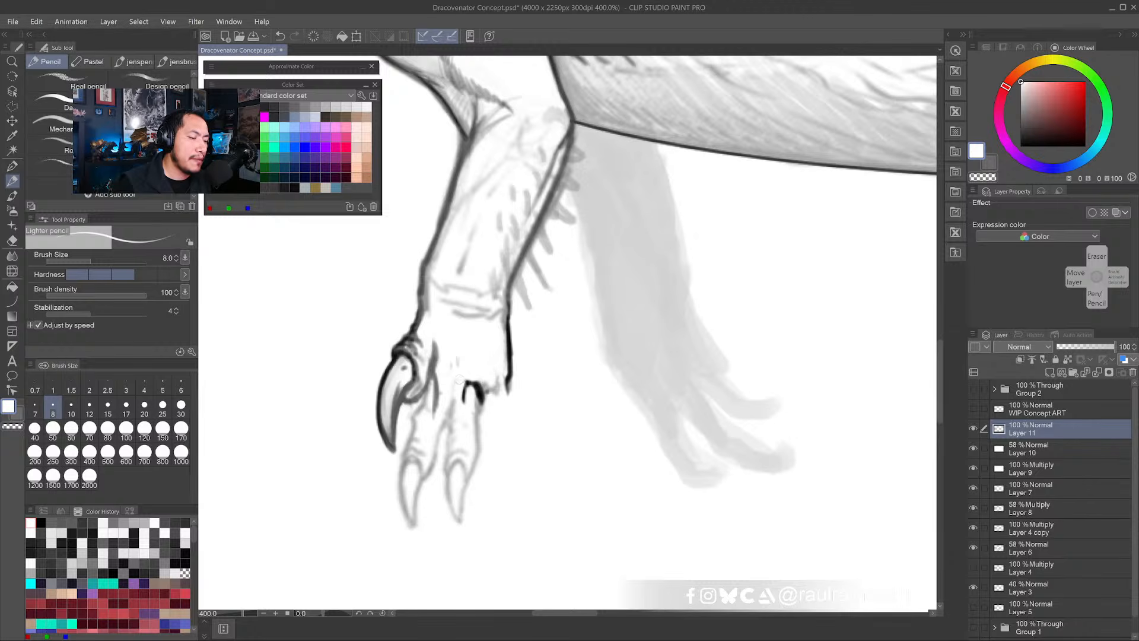
{"action": "left_click", "coordinate": [440, 387], "text": "alt"}
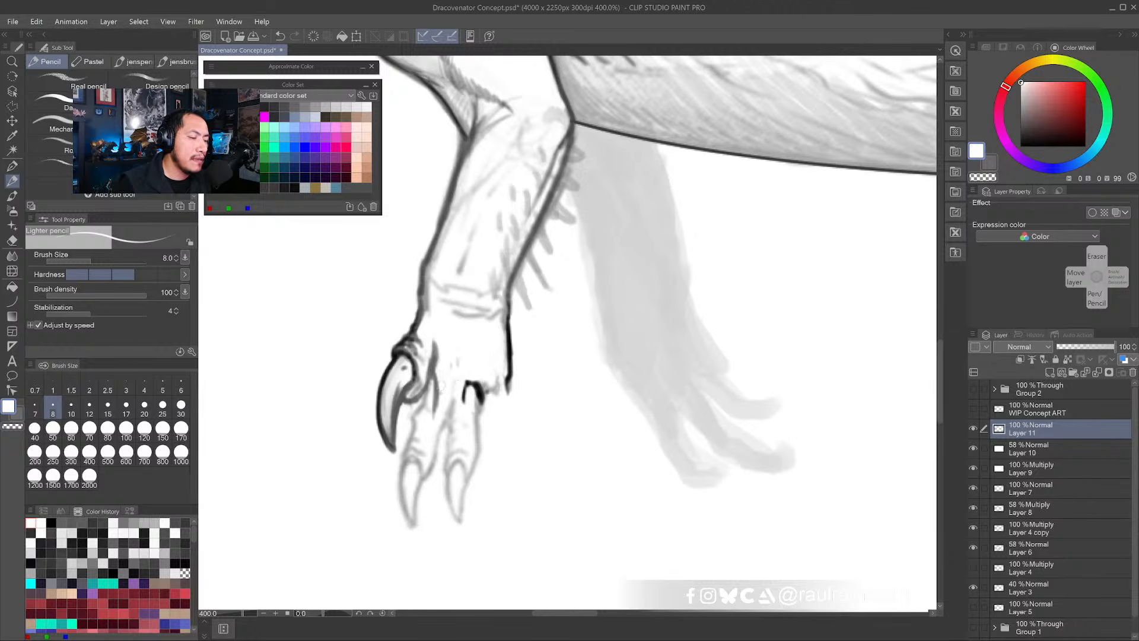
- Sample dark grey to refine the finger notch and shade the inner side of the hand's rear edge, then sample white beside it
{"action": "left_click", "coordinate": [474, 383], "text": "alt"}
{"action": "left_click_drag", "start_coordinate": [465, 392], "coordinate": [466, 384]}
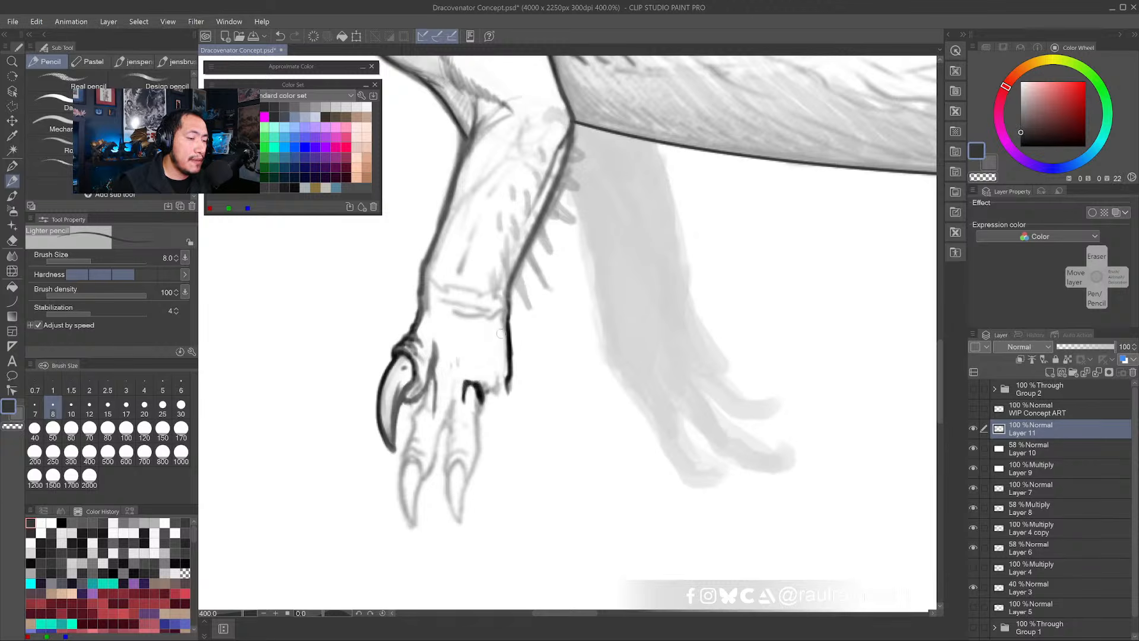
{"action": "left_click_drag", "start_coordinate": [503, 320], "coordinate": [508, 378]}
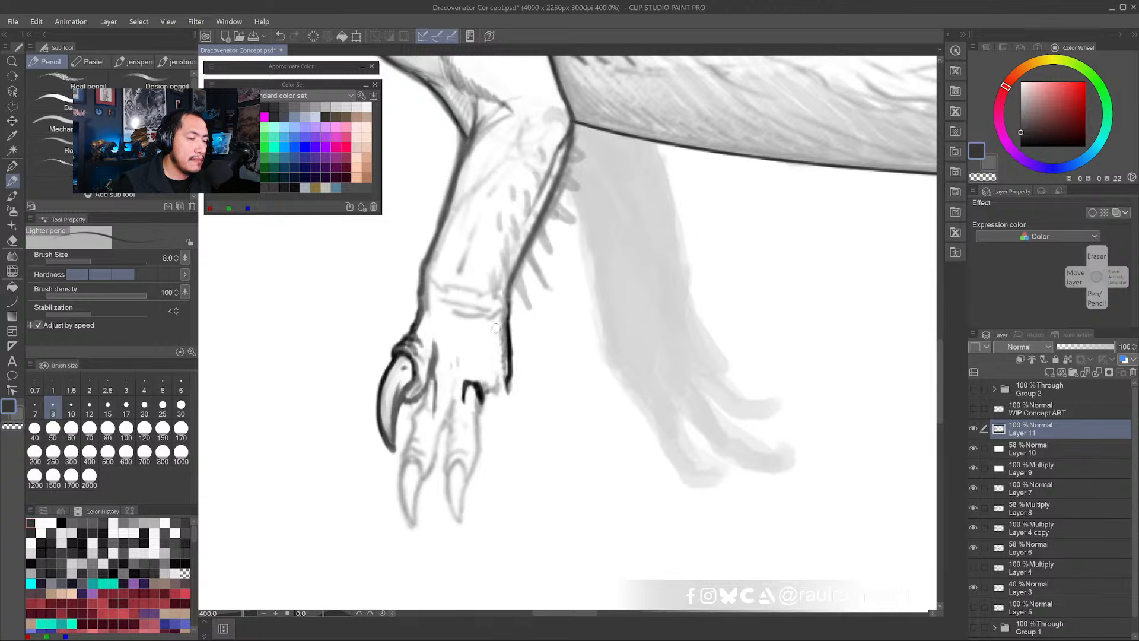
{"action": "mouse_move", "coordinate": [495, 328]}
{"action": "left_mouse_down"}
{"action": "mouse_move", "coordinate": [505, 367]}
{"action": "mouse_move", "coordinate": [510, 290]}
{"action": "left_mouse_up"}
{"action": "left_click", "coordinate": [522, 379], "text": "alt"}
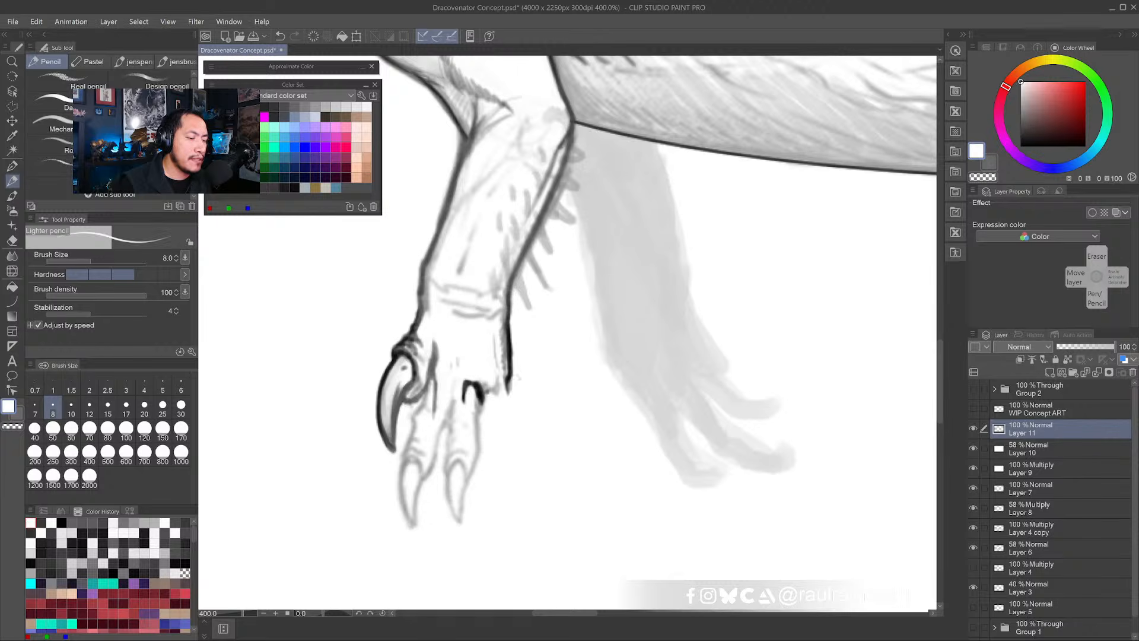
- Sample dark grey, deepen and lengthen the tapered crease behind the thumb, and extend the finger notch downward
{"action": "left_click_drag", "start_coordinate": [521, 424], "coordinate": [540, 432]}
{"action": "left_click", "coordinate": [455, 373], "text": "alt"}
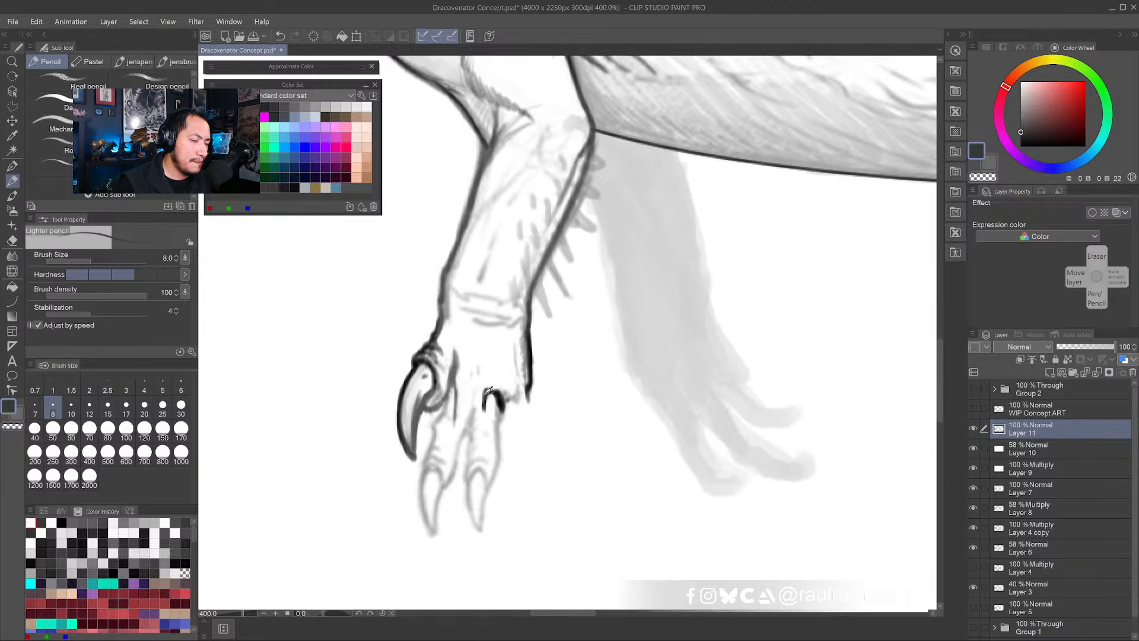
{"action": "mouse_move", "coordinate": [457, 373]}
{"action": "left_mouse_down"}
{"action": "mouse_move", "coordinate": [463, 400]}
{"action": "mouse_move", "coordinate": [462, 389]}
{"action": "left_mouse_up"}
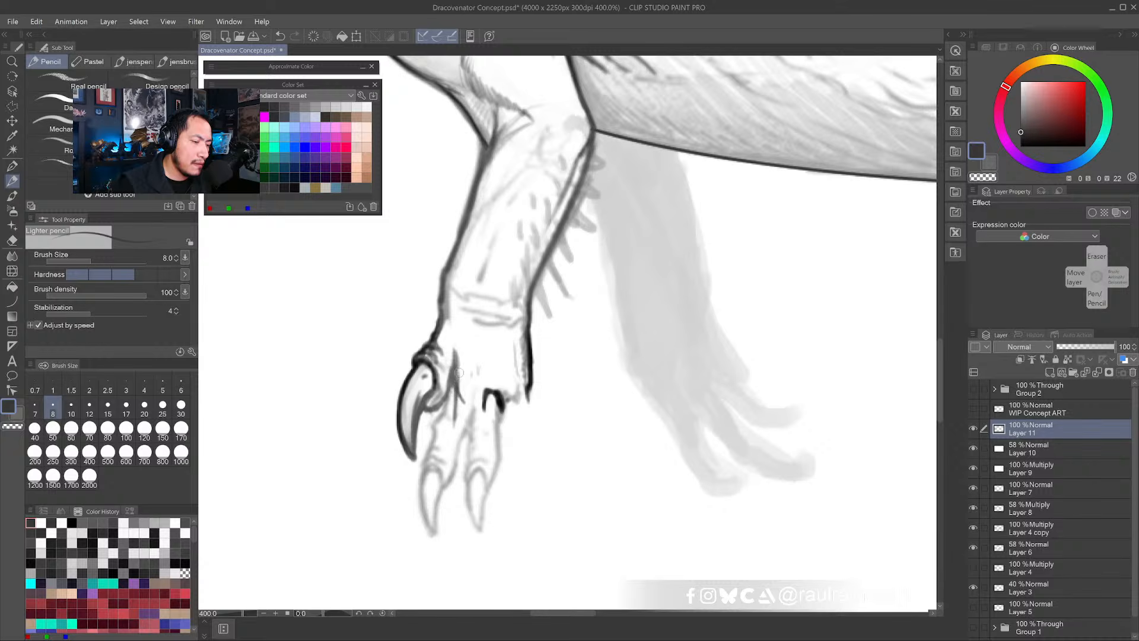
{"action": "left_click_drag", "start_coordinate": [458, 350], "coordinate": [460, 433]}
{"action": "left_click_drag", "start_coordinate": [454, 383], "coordinate": [459, 439]}
{"action": "left_click_drag", "start_coordinate": [484, 398], "coordinate": [480, 424]}
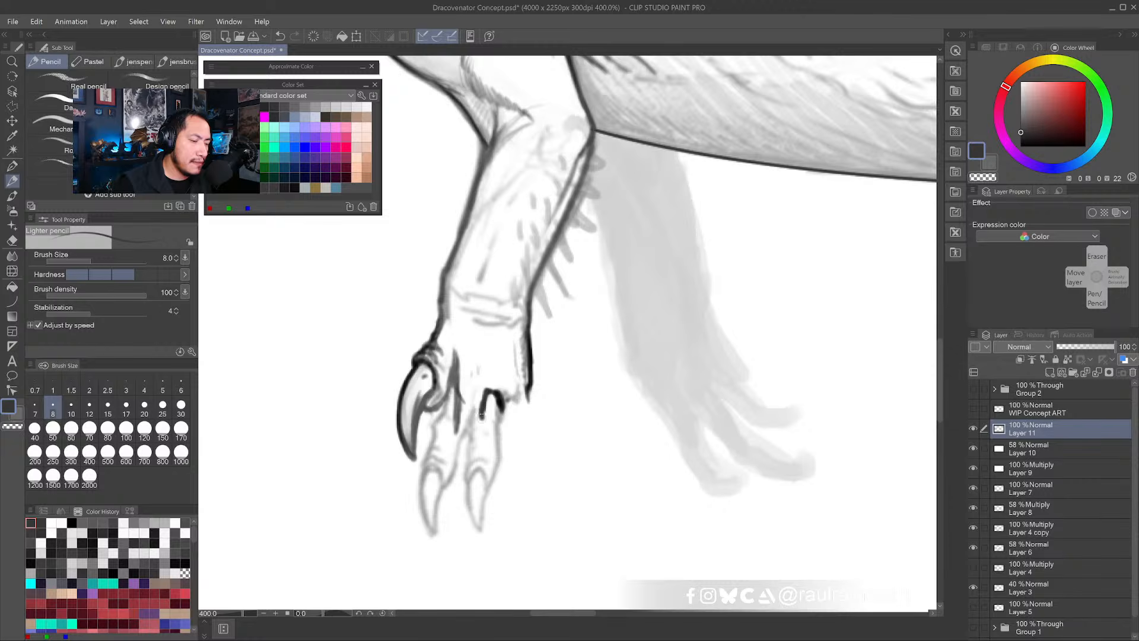
{"action": "left_click_drag", "start_coordinate": [481, 378], "coordinate": [469, 410]}
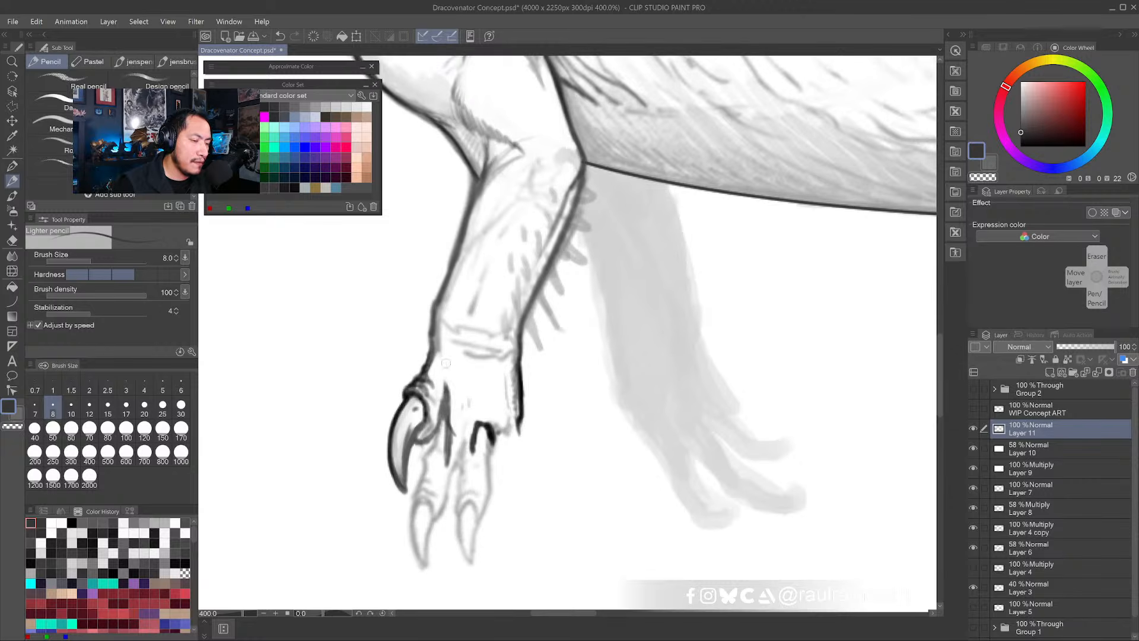
{"action": "left_click_drag", "start_coordinate": [495, 392], "coordinate": [487, 403]}
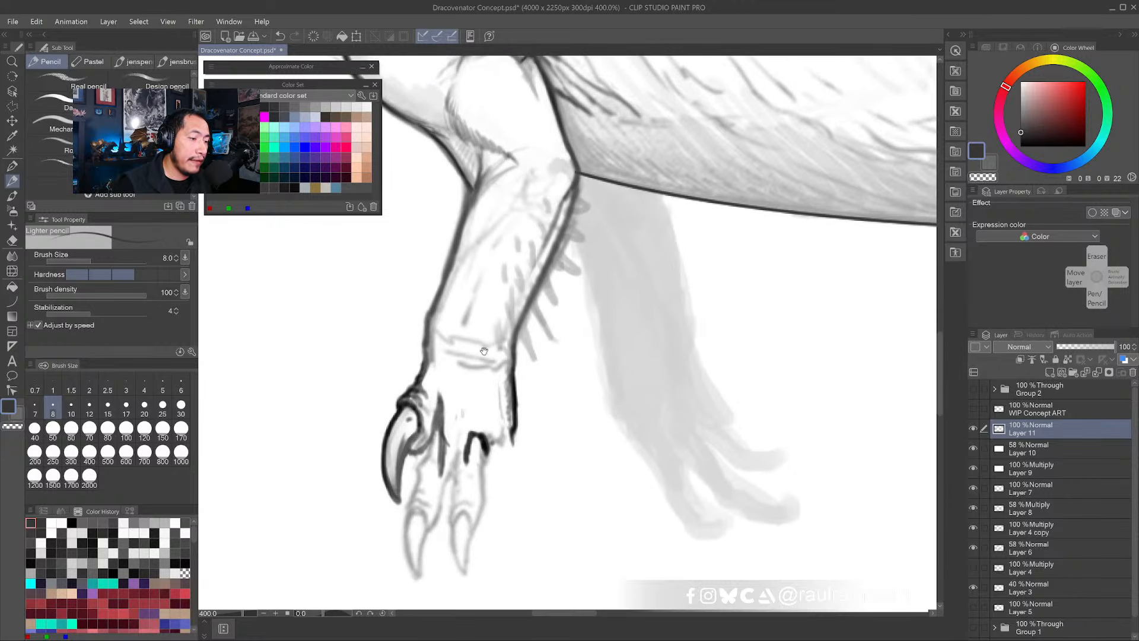
{"action": "left_click_drag", "start_coordinate": [534, 343], "coordinate": [504, 376]}
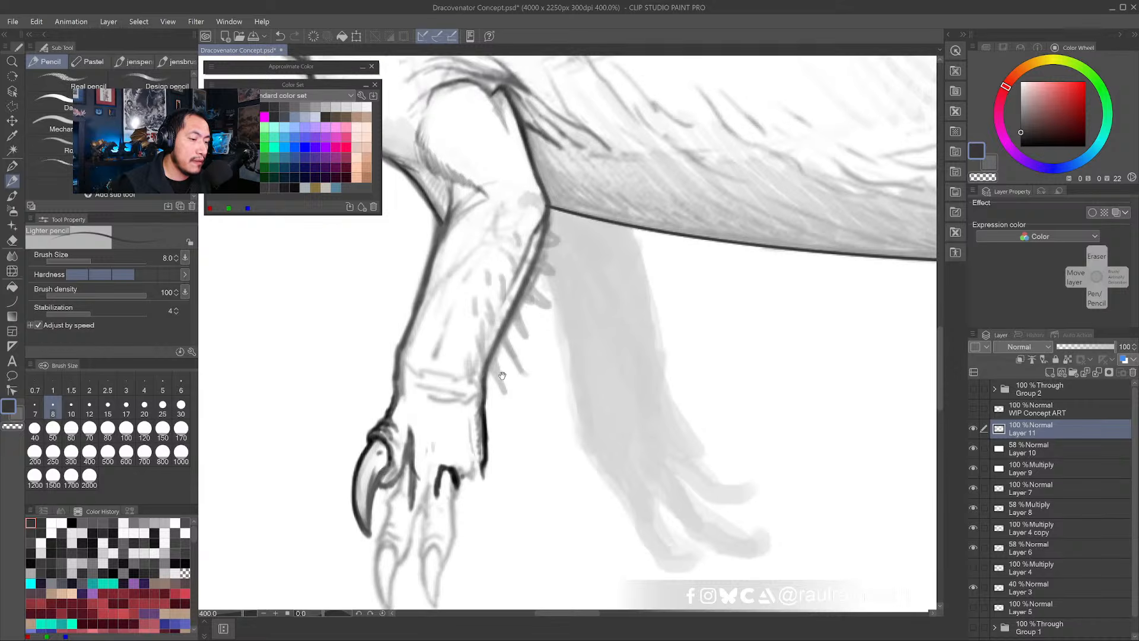
{"action": "left_click_drag", "start_coordinate": [531, 258], "coordinate": [517, 289]}
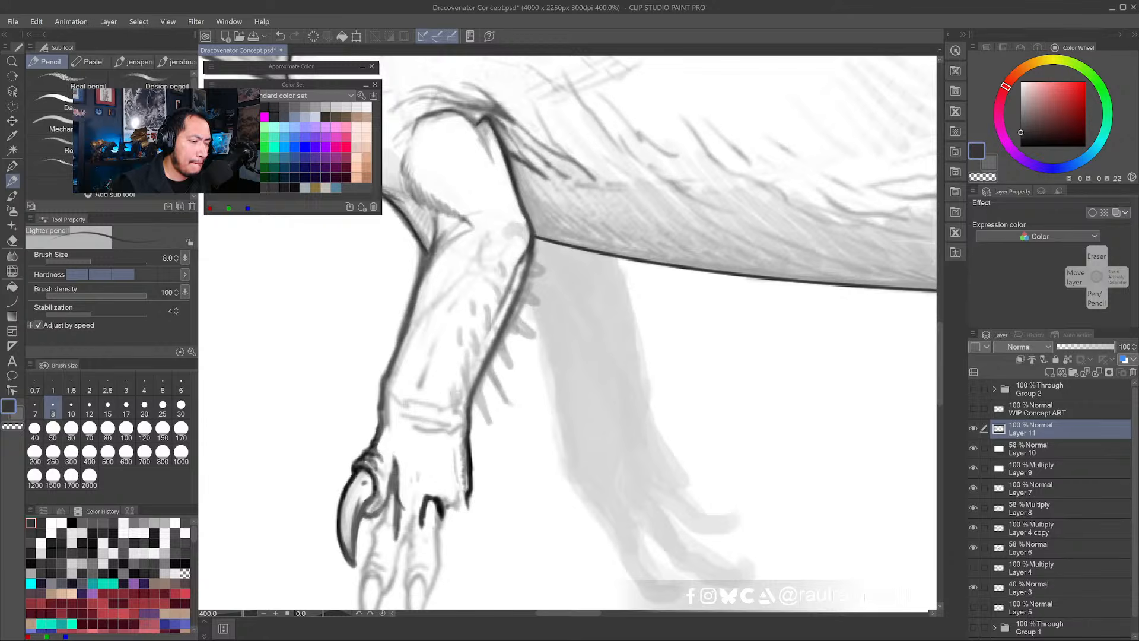
- Ink short quill dashes on the lower forearm and longer tapered quills projecting from its rear edge above the wrist
{"action": "left_click_drag", "start_coordinate": [451, 387], "coordinate": [455, 415]}
{"action": "left_click_drag", "start_coordinate": [448, 367], "coordinate": [501, 442]}
{"action": "mouse_move", "coordinate": [475, 383]}
{"action": "left_mouse_down"}
{"action": "mouse_move", "coordinate": [498, 439]}
{"action": "mouse_move", "coordinate": [489, 403]}
{"action": "mouse_move", "coordinate": [473, 405]}
{"action": "left_mouse_up"}
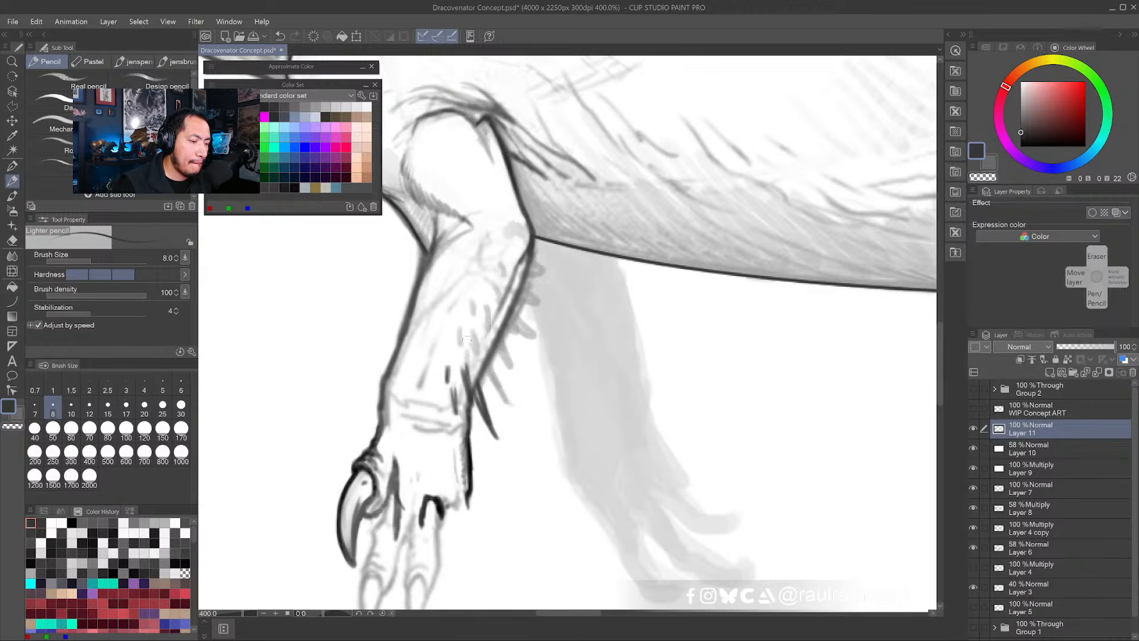
{"action": "left_click_drag", "start_coordinate": [474, 343], "coordinate": [489, 377]}
{"action": "left_click_drag", "start_coordinate": [470, 323], "coordinate": [510, 410]}
{"action": "mouse_move", "coordinate": [488, 374]}
{"action": "left_mouse_down"}
{"action": "mouse_move", "coordinate": [517, 414]}
{"action": "mouse_move", "coordinate": [503, 387]}
{"action": "mouse_move", "coordinate": [510, 393]}
{"action": "left_mouse_up"}
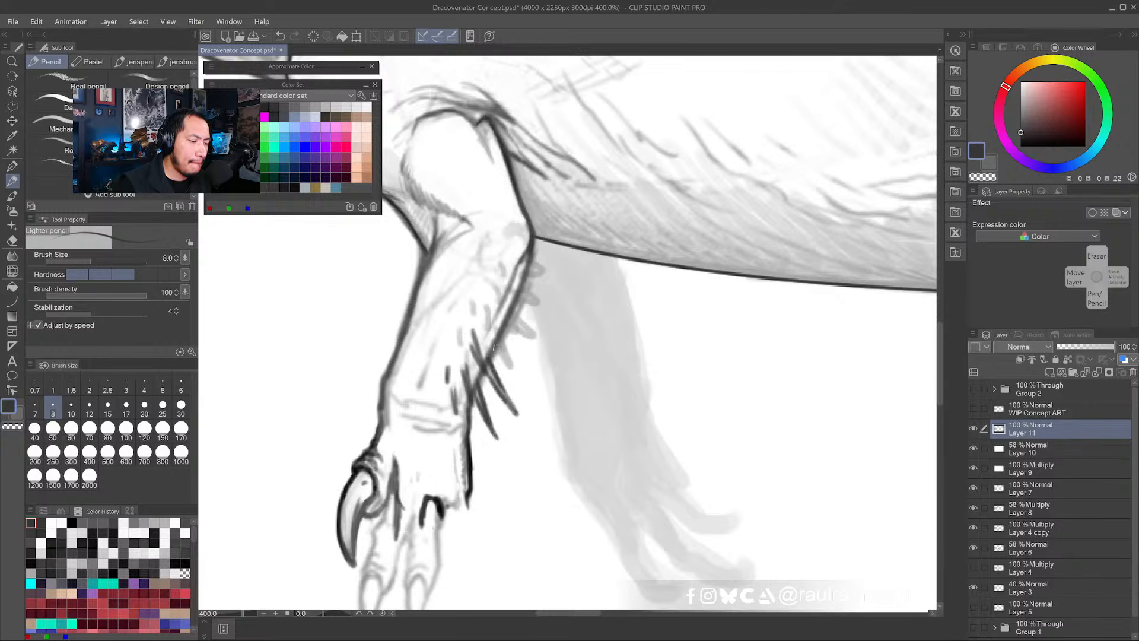
{"action": "left_click_drag", "start_coordinate": [498, 350], "coordinate": [508, 392]}
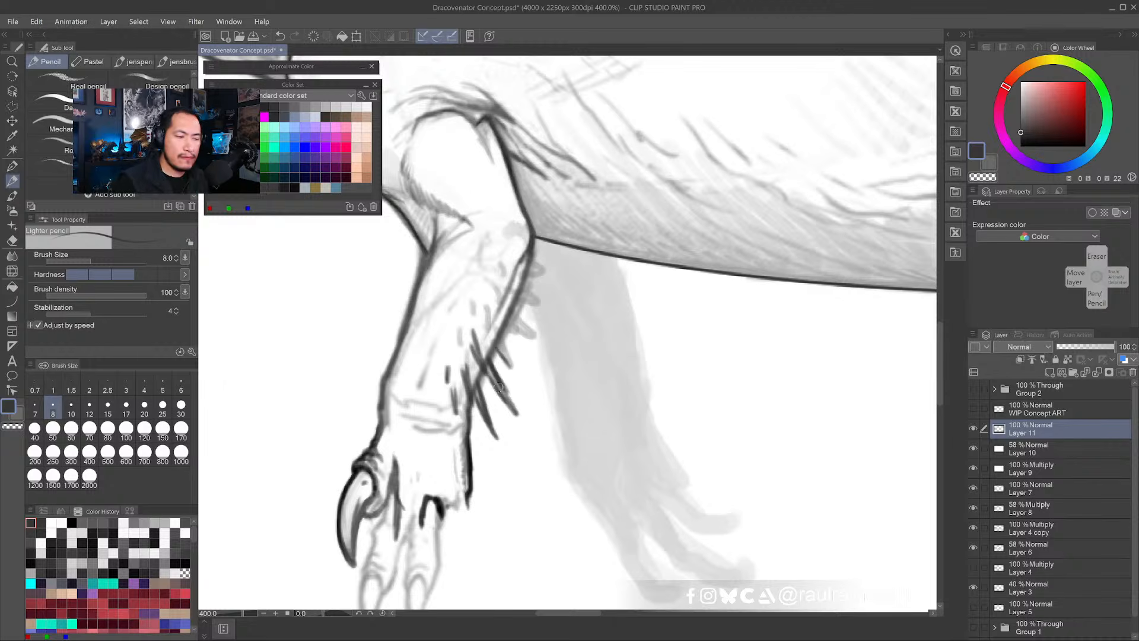
- Undo the last quill strokes, redraw them along the middle of the forearm's rear edge, and scatter short dashes across the forearm
{"action": "left_click_drag", "start_coordinate": [483, 325], "coordinate": [530, 377]}
{"action": "key", "text": "ctrl+z"}
{"action": "key", "text": "ctrl+z"}
{"action": "mouse_move", "coordinate": [499, 337]}
{"action": "left_mouse_down"}
{"action": "mouse_move", "coordinate": [535, 382]}
{"action": "mouse_move", "coordinate": [488, 302]}
{"action": "mouse_move", "coordinate": [458, 331]}
{"action": "left_mouse_up"}
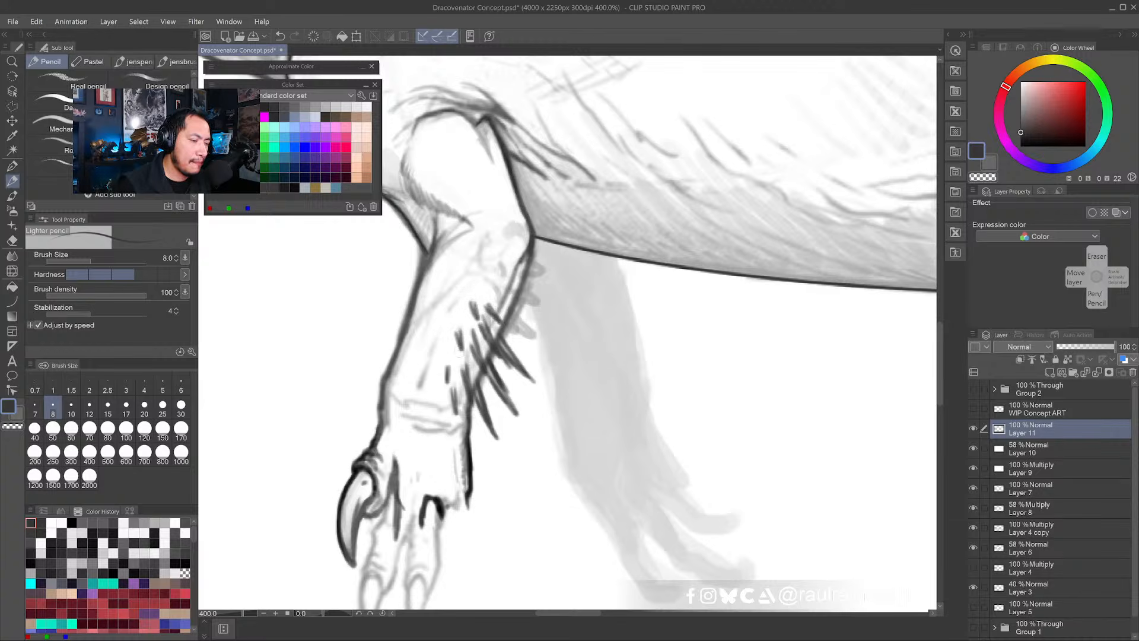
{"action": "left_click_drag", "start_coordinate": [451, 381], "coordinate": [441, 336]}
{"action": "mouse_move", "coordinate": [432, 397]}
{"action": "left_mouse_down"}
{"action": "mouse_move", "coordinate": [433, 383]}
{"action": "mouse_move", "coordinate": [445, 420]}
{"action": "mouse_move", "coordinate": [420, 397]}
{"action": "mouse_move", "coordinate": [426, 363]}
{"action": "left_mouse_up"}
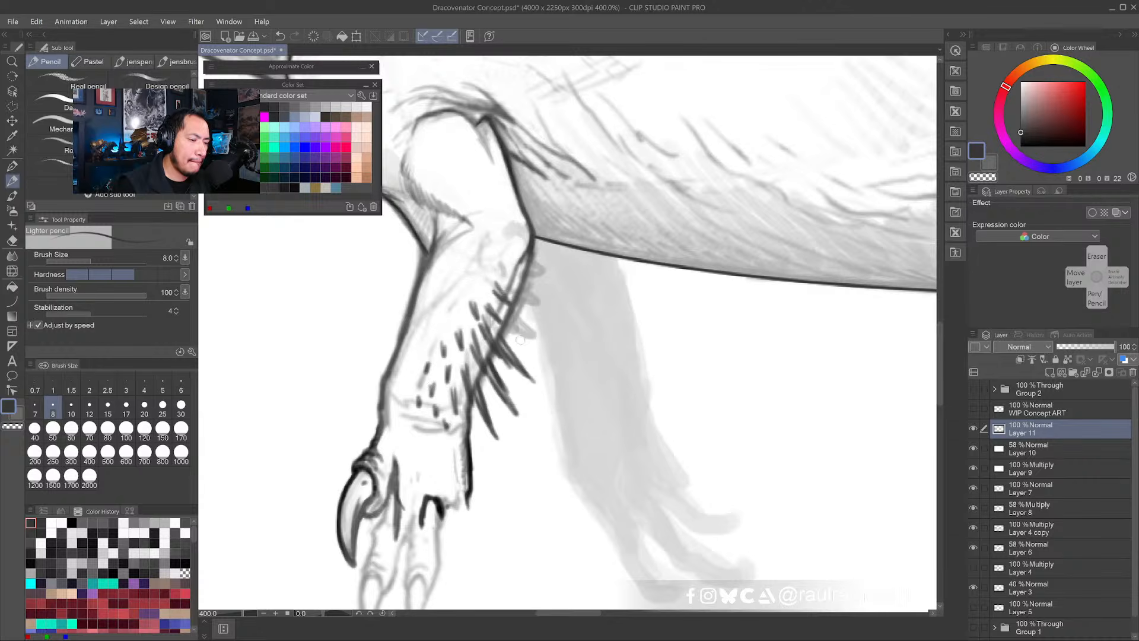
{"action": "left_click_drag", "start_coordinate": [500, 335], "coordinate": [521, 363]}
- Switch to white to trim around the mid-forearm quills, sampling dark grey and white between strokes to sharpen their tapered shapes
{"action": "key", "text": "x"}
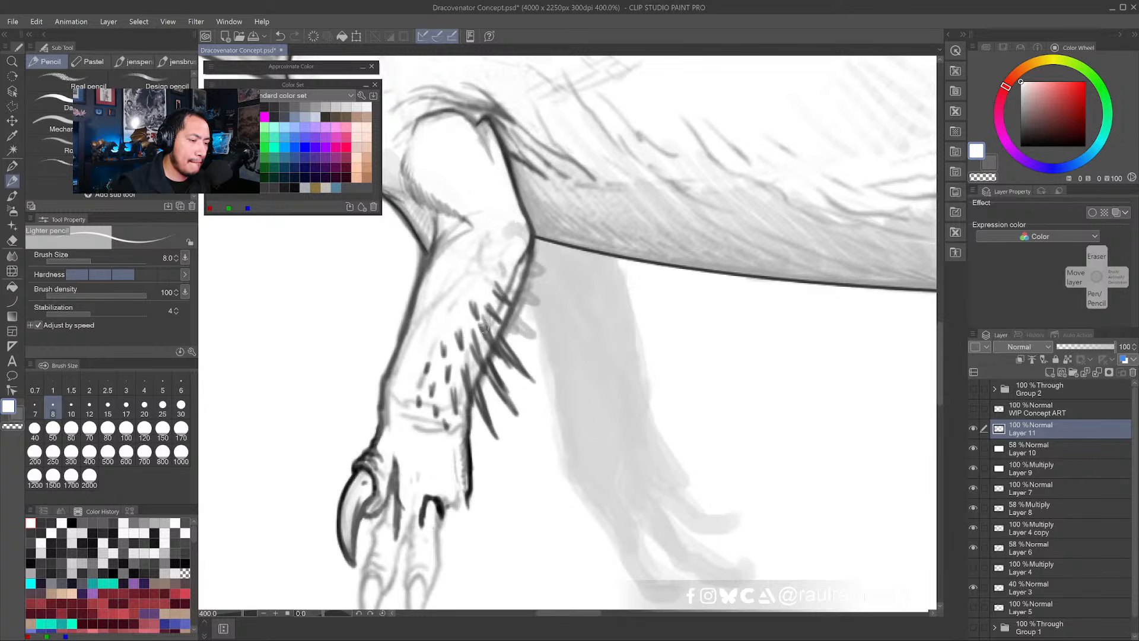
{"action": "left_click_drag", "start_coordinate": [482, 325], "coordinate": [517, 361]}
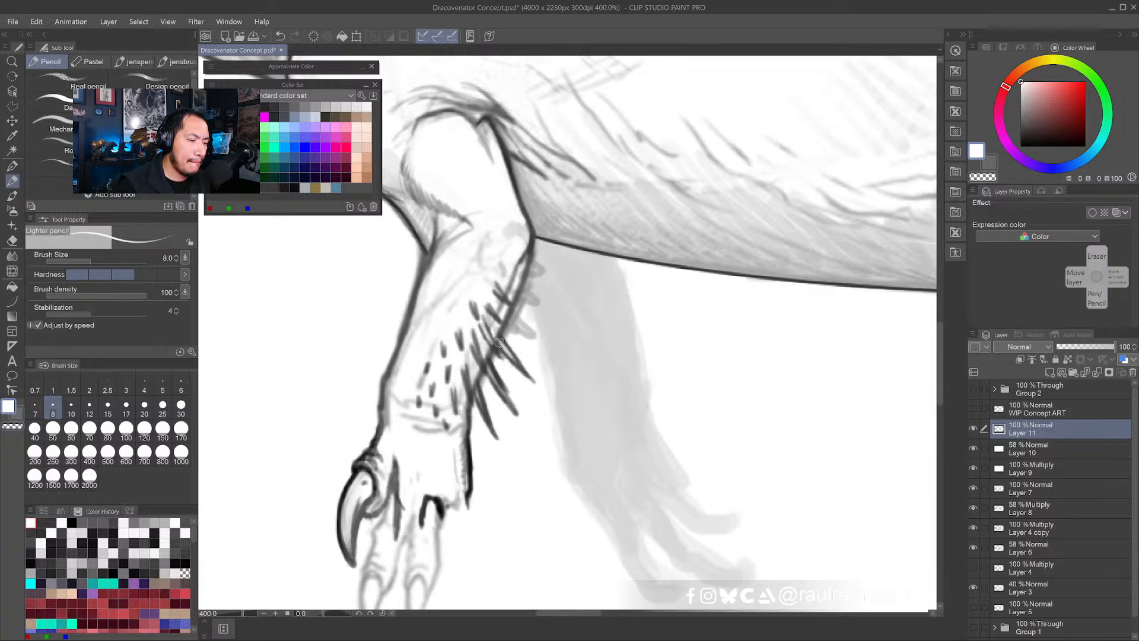
{"action": "mouse_move", "coordinate": [500, 342]}
{"action": "left_mouse_down"}
{"action": "mouse_move", "coordinate": [540, 386]}
{"action": "mouse_move", "coordinate": [509, 394]}
{"action": "mouse_move", "coordinate": [517, 414]}
{"action": "left_mouse_up"}
{"action": "key", "text": "c"}
{"action": "left_click", "coordinate": [506, 388], "text": "alt"}
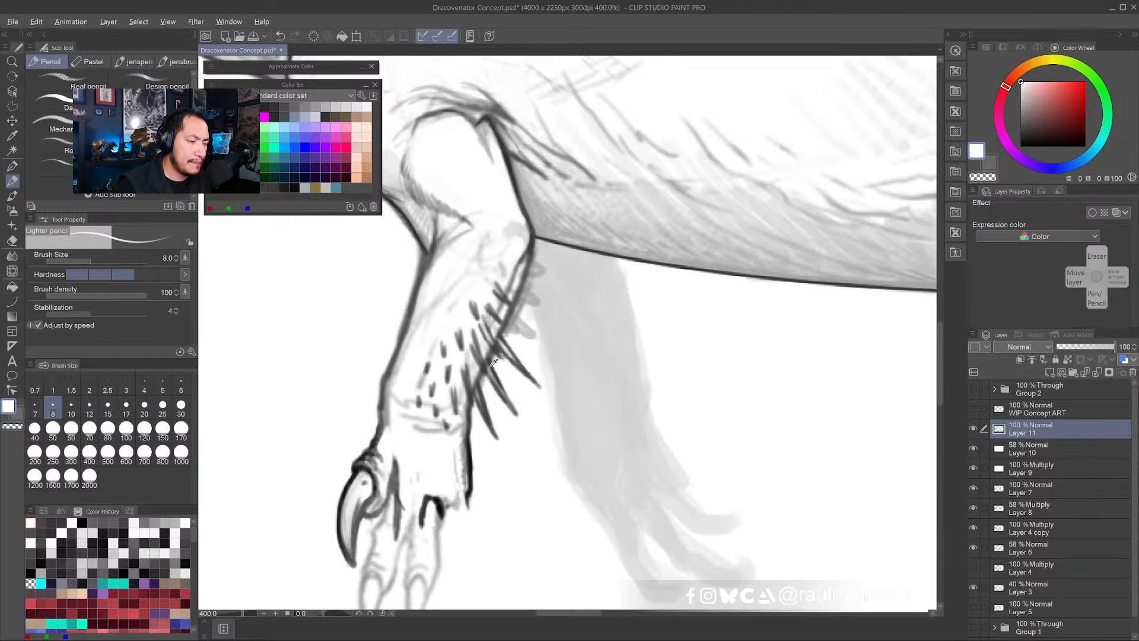
{"action": "left_click", "coordinate": [494, 363], "text": "alt"}
{"action": "left_click_drag", "start_coordinate": [490, 362], "coordinate": [514, 410]}
{"action": "left_click", "coordinate": [475, 333], "text": "alt"}
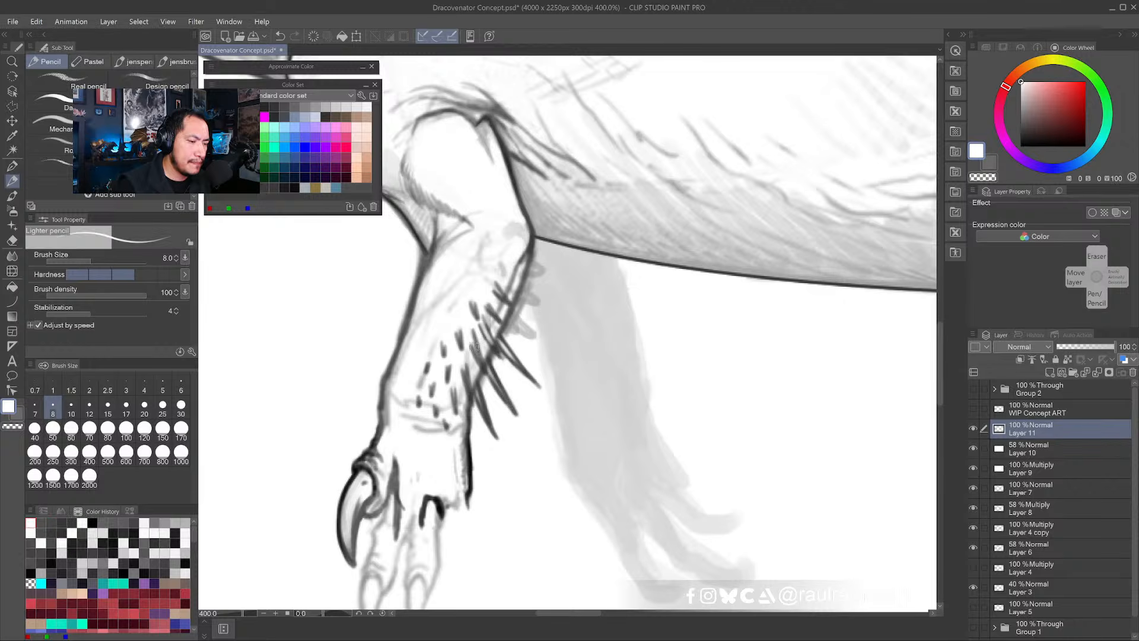
{"action": "left_click", "coordinate": [491, 369], "text": "alt"}
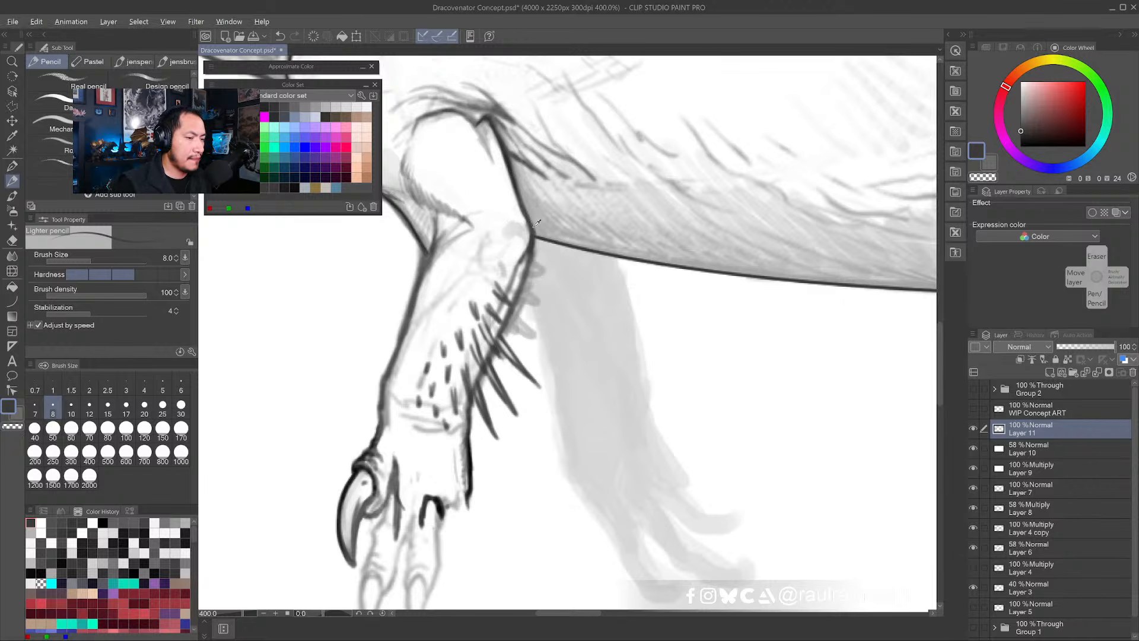
- Add more small dark grey quill dashes across the upper forearm toward the elbow, resampling dark grey and white as needed
{"action": "left_click", "coordinate": [511, 255], "text": "alt"}
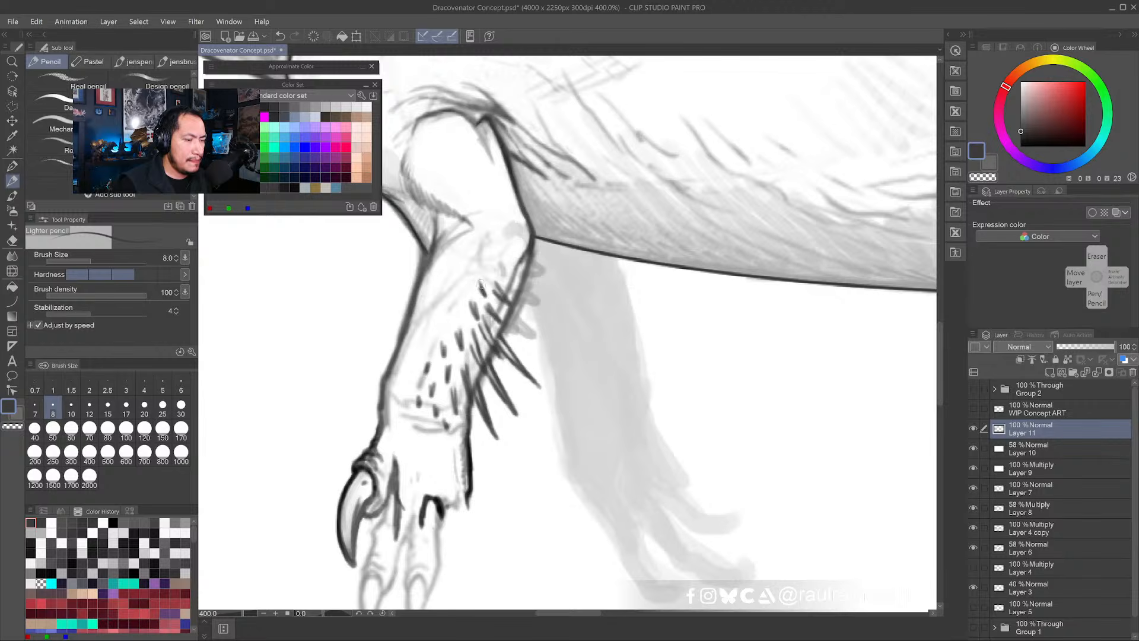
{"action": "mouse_move", "coordinate": [458, 321]}
{"action": "left_mouse_down"}
{"action": "mouse_move", "coordinate": [458, 308]}
{"action": "mouse_move", "coordinate": [444, 310]}
{"action": "left_mouse_up"}
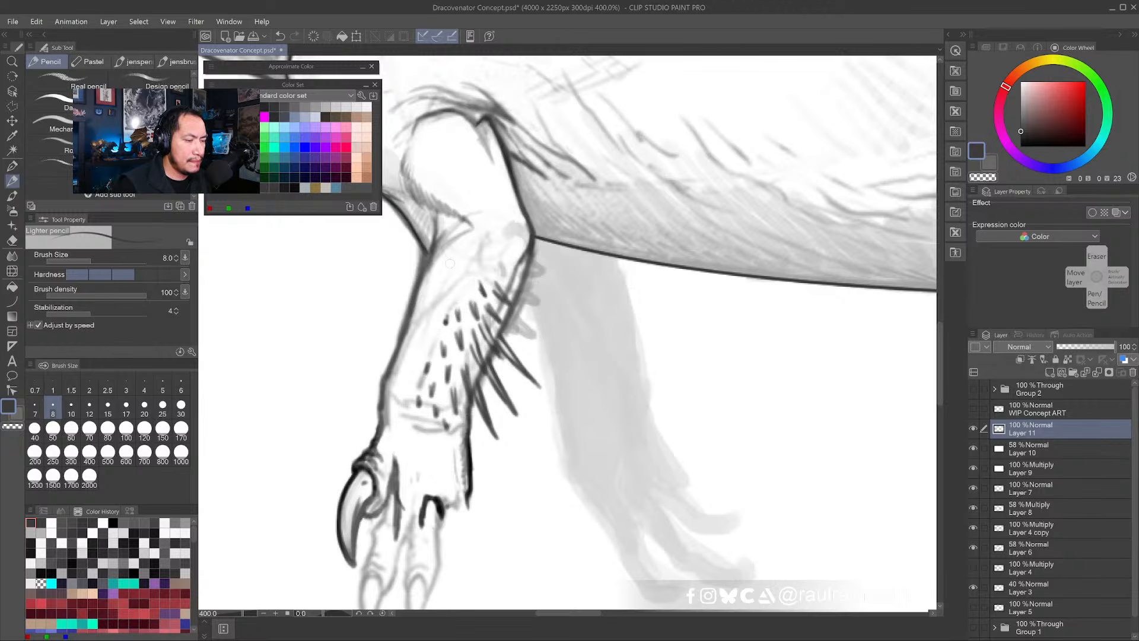
{"action": "left_click", "coordinate": [448, 323], "text": "alt"}
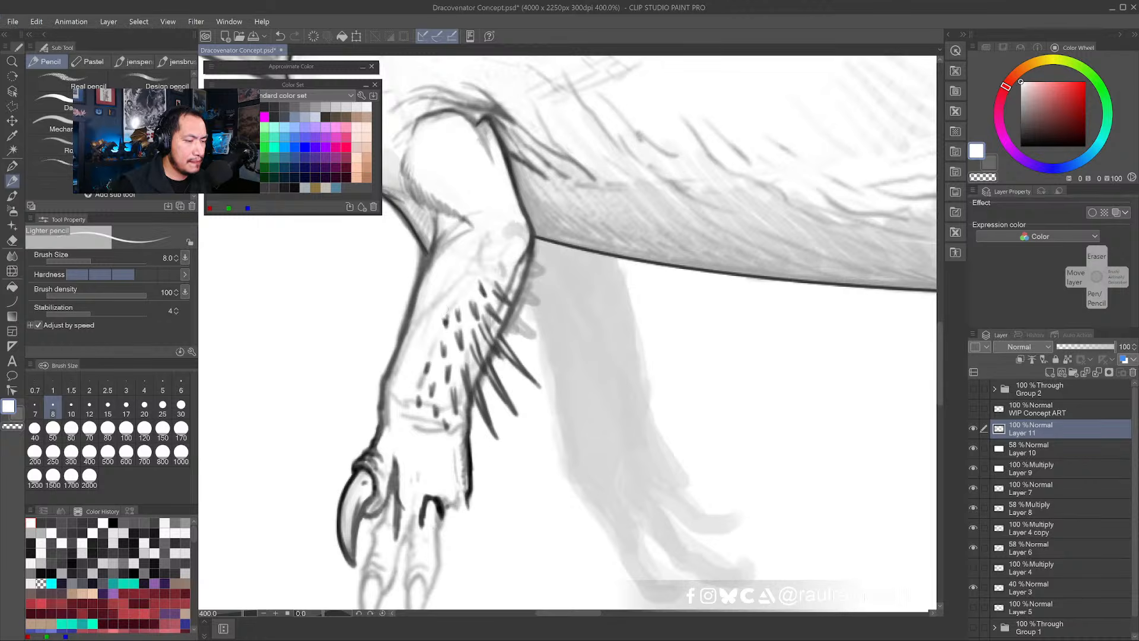
{"action": "left_click", "coordinate": [497, 339], "text": "alt"}
{"action": "left_click_drag", "start_coordinate": [495, 347], "coordinate": [484, 317]}
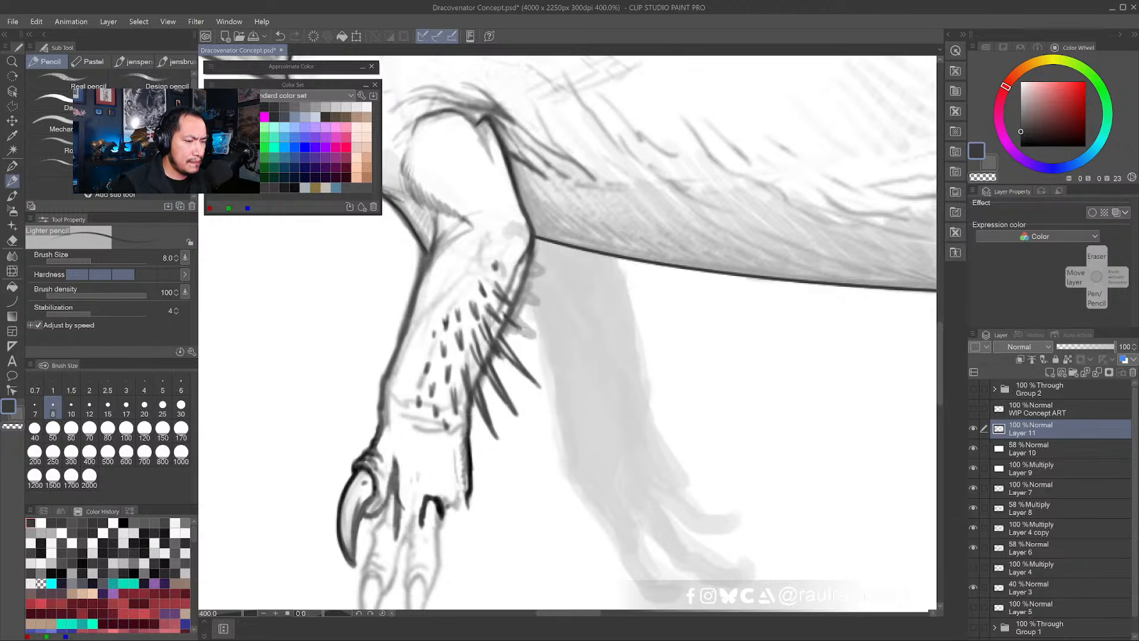
- Ink long tapered quills projecting from the forearm's rear edge up to the elbow, lengthening the one below them
{"action": "left_click_drag", "start_coordinate": [510, 316], "coordinate": [568, 353]}
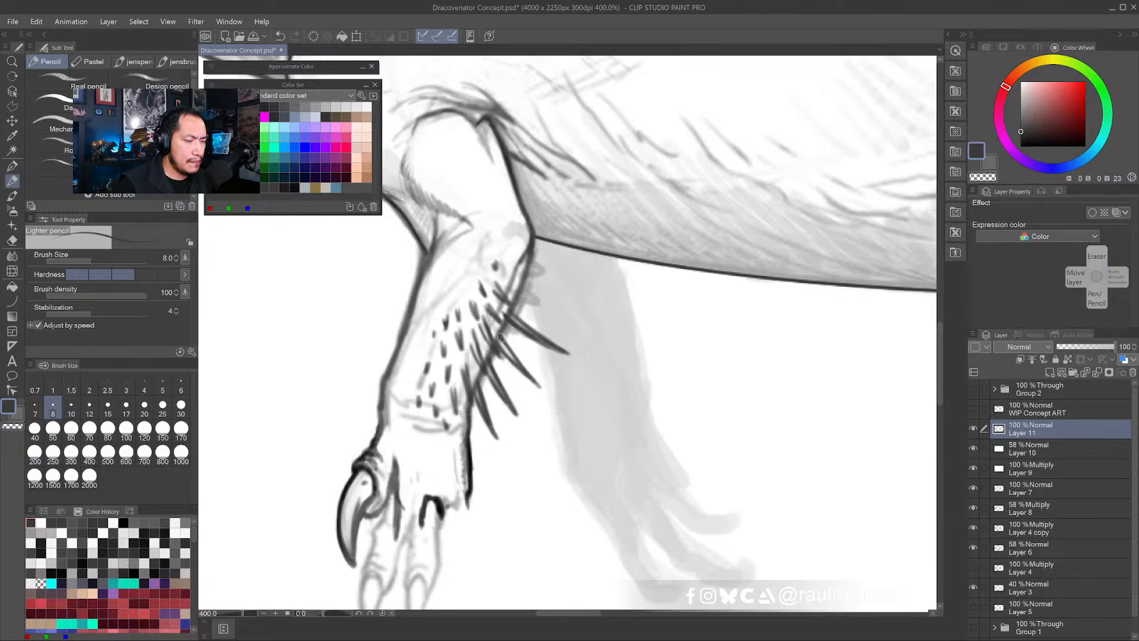
{"action": "left_click_drag", "start_coordinate": [501, 337], "coordinate": [546, 395]}
{"action": "left_click_drag", "start_coordinate": [511, 359], "coordinate": [545, 395]}
{"action": "mouse_move", "coordinate": [526, 296]}
{"action": "left_mouse_down"}
{"action": "mouse_move", "coordinate": [569, 316]}
{"action": "mouse_move", "coordinate": [512, 280]}
{"action": "mouse_move", "coordinate": [549, 275]}
{"action": "left_mouse_up"}
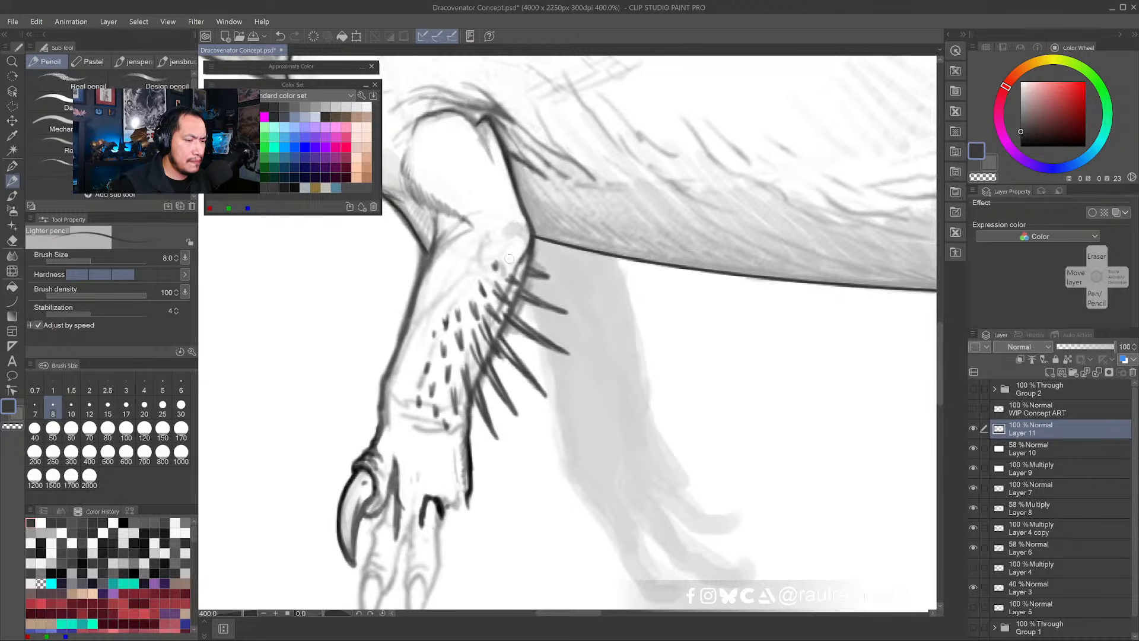
- Check the arm against the whole body, then sample white and clean the inside of the forearm's front contour above the wrist
{"action": "scroll", "coordinate": [508, 261], "scroll_direction": "down", "scroll_amount": 5}
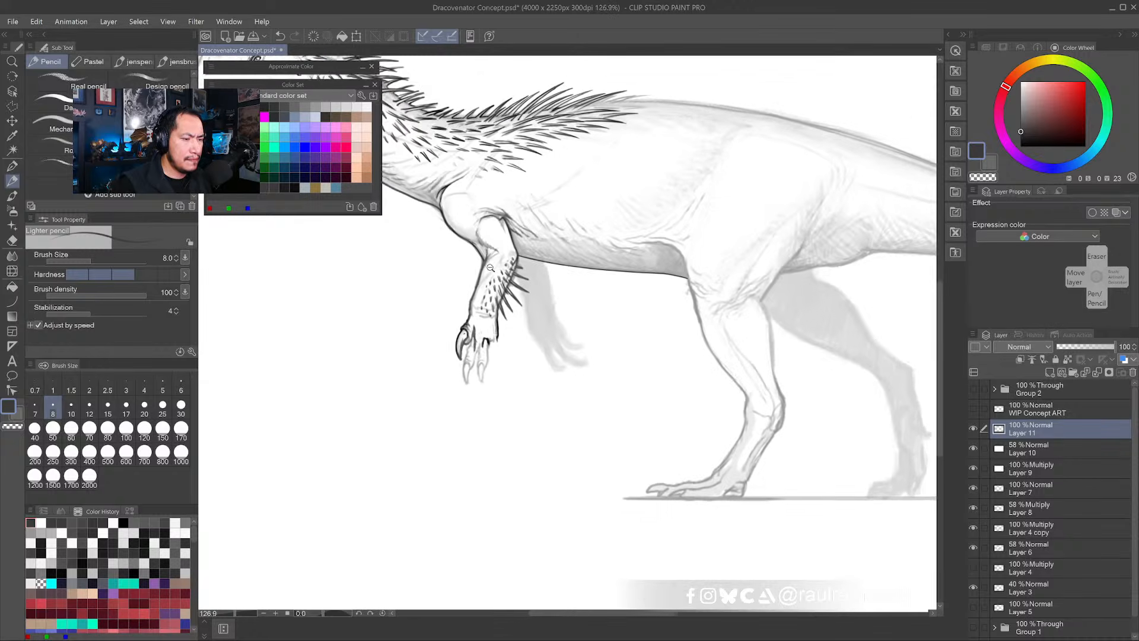
{"action": "scroll", "coordinate": [491, 268], "scroll_direction": "down", "scroll_amount": 1}
{"action": "scroll", "coordinate": [522, 280], "scroll_direction": "up", "scroll_amount": 4}
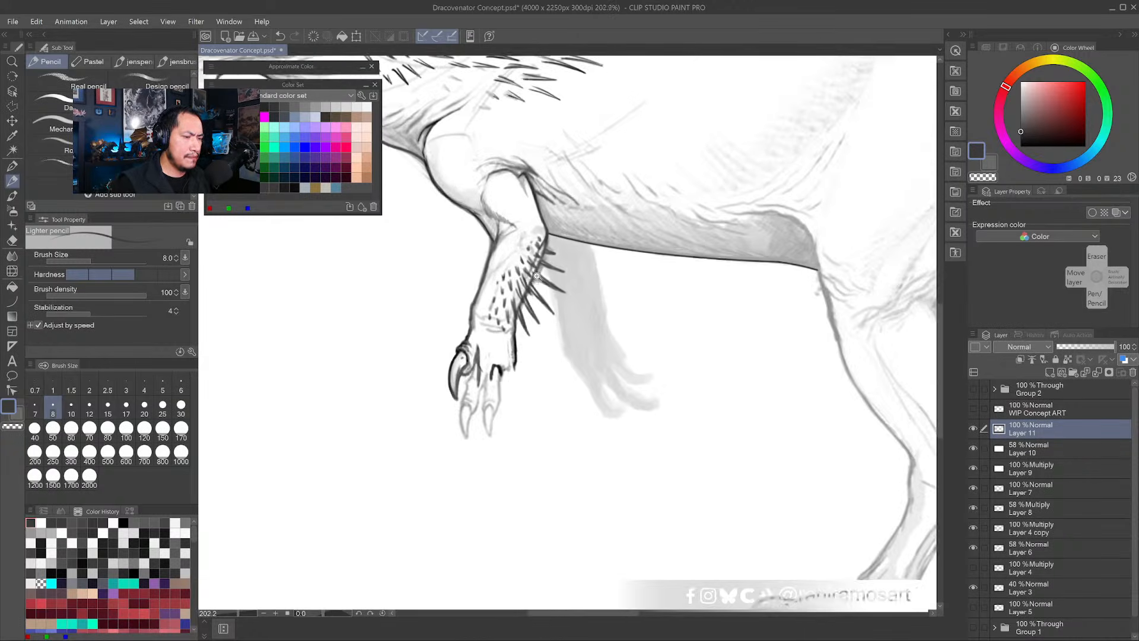
{"action": "scroll", "coordinate": [537, 276], "scroll_direction": "up", "scroll_amount": 4}
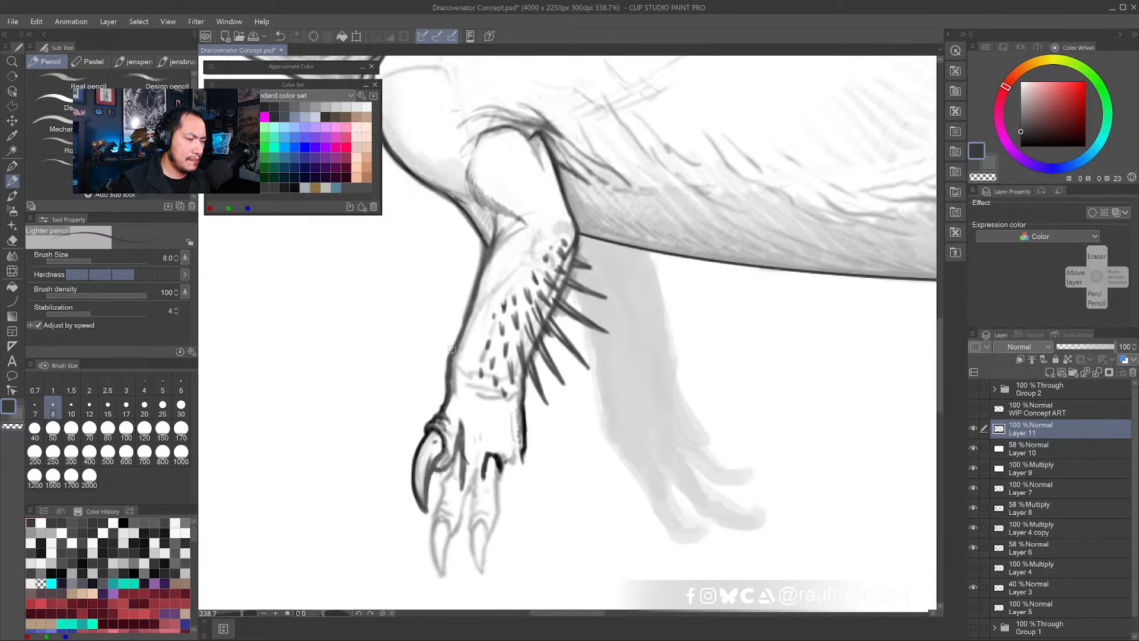
{"action": "left_click", "coordinate": [463, 383], "text": "alt"}
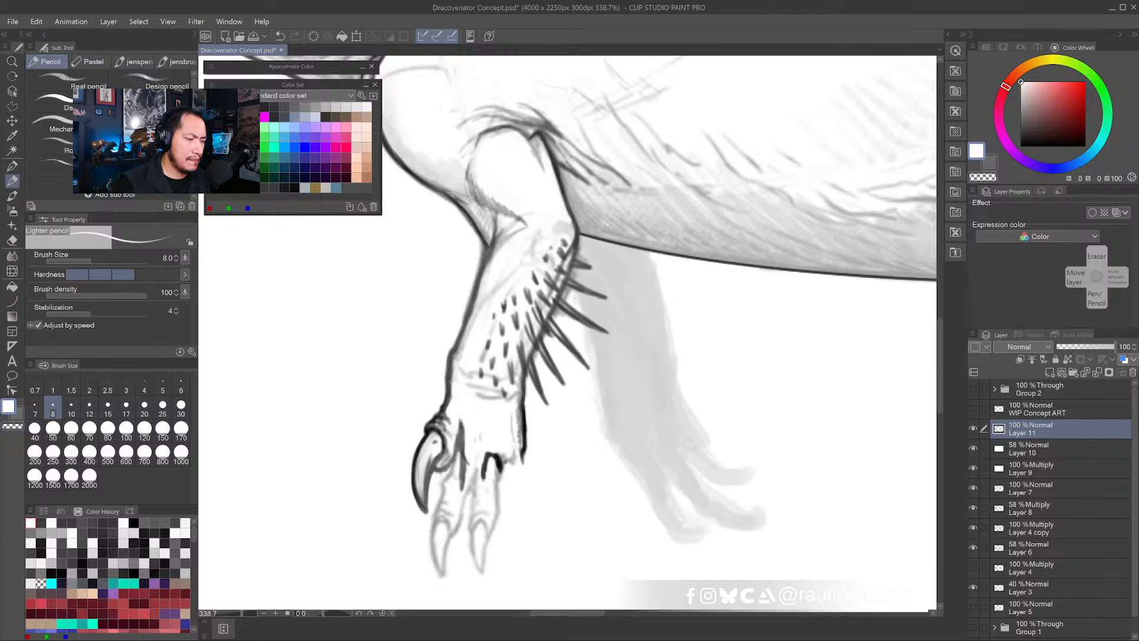
{"action": "left_click_drag", "start_coordinate": [457, 356], "coordinate": [466, 340]}
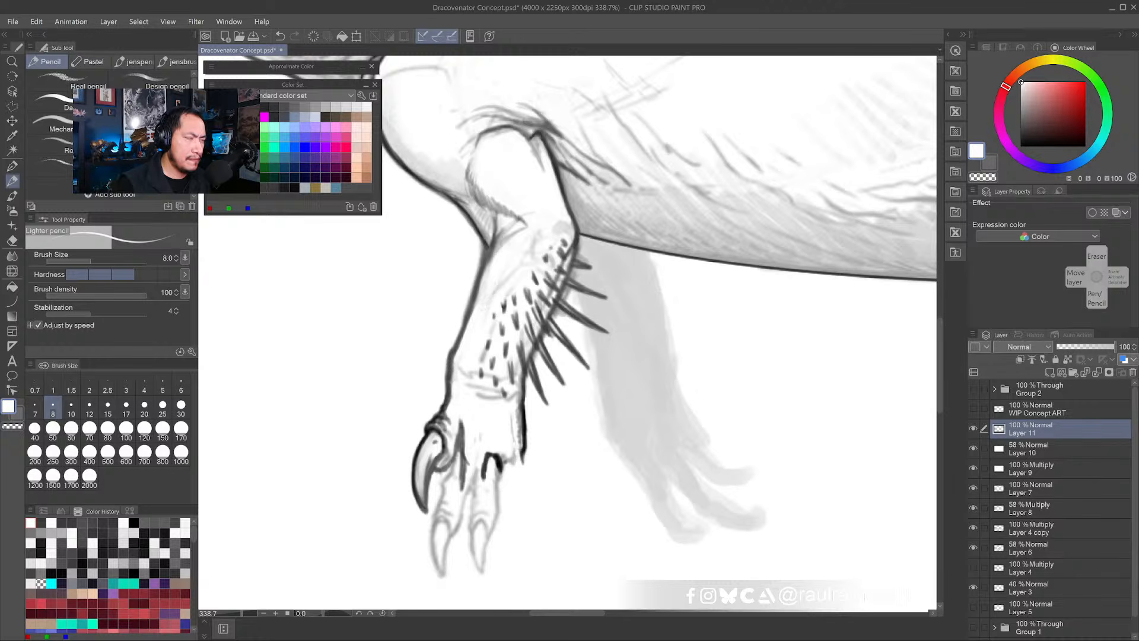
{"action": "scroll", "coordinate": [489, 285], "scroll_direction": "up", "scroll_amount": 1}
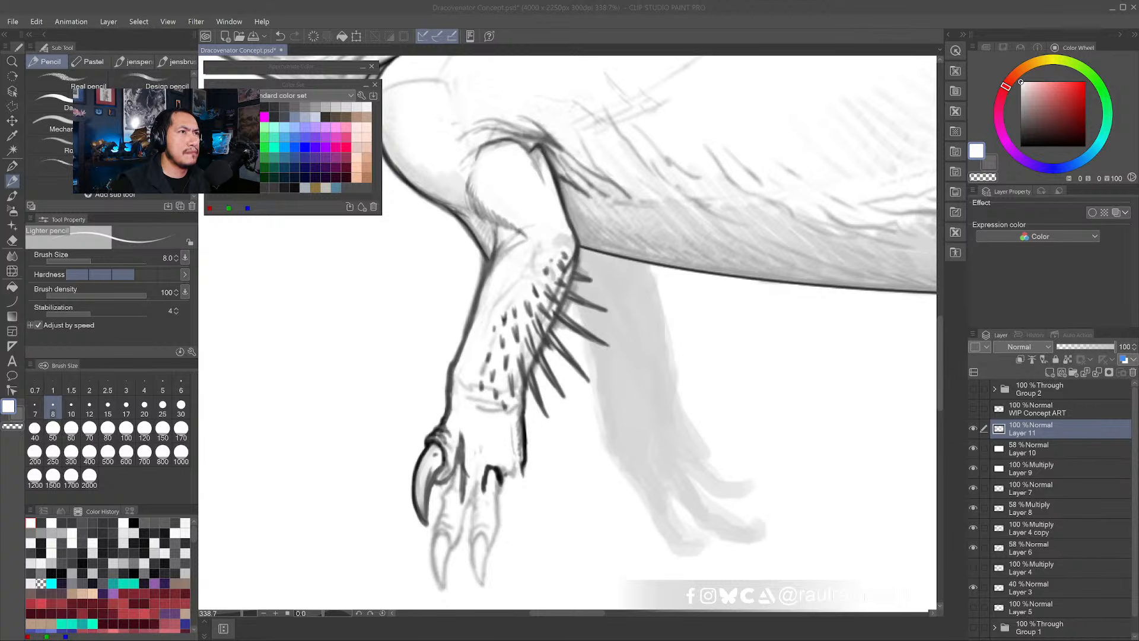
- Sample dark grey and retouch the fold at the top of the upper arm, undo the stray stroke, and touch up the elbow
{"action": "left_click", "coordinate": [595, 286]}
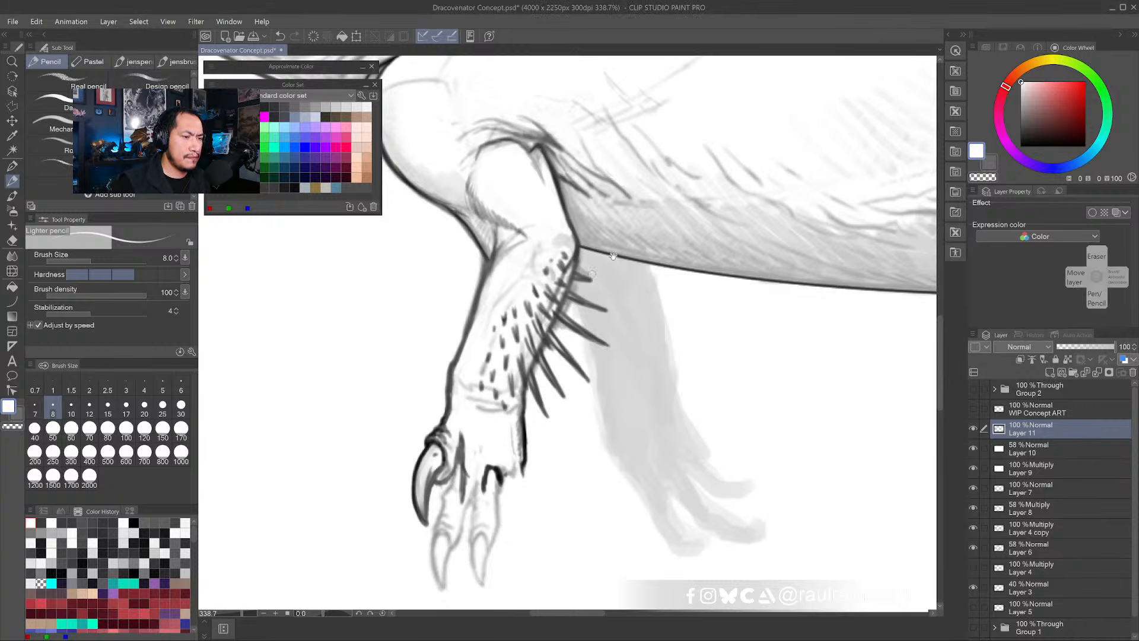
{"action": "left_click_drag", "start_coordinate": [611, 255], "coordinate": [555, 338]}
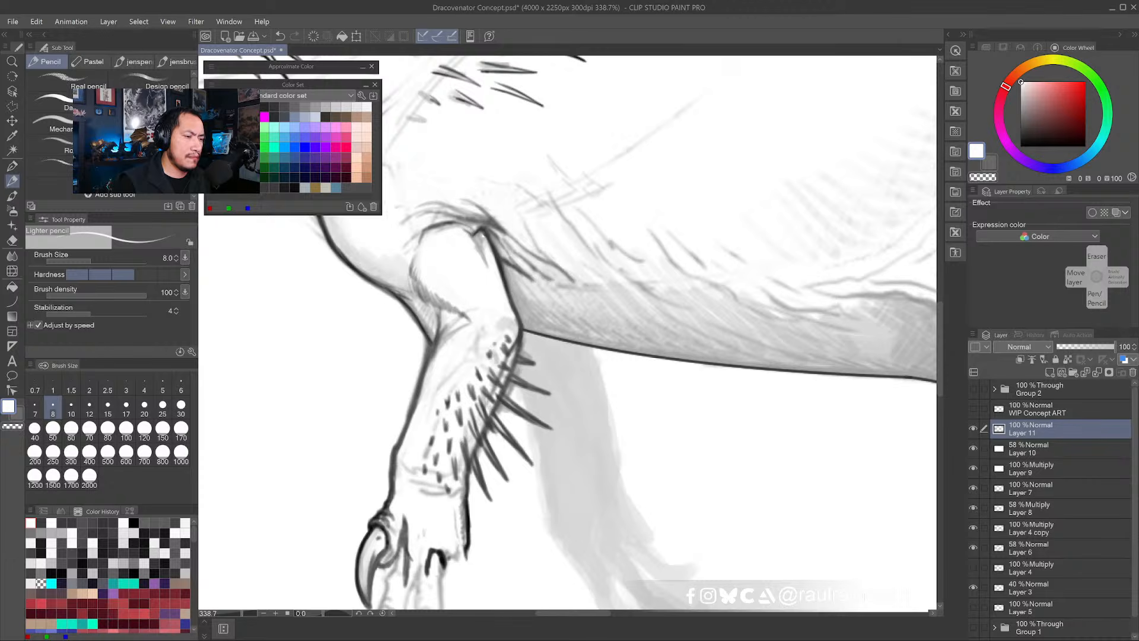
{"action": "left_click", "coordinate": [468, 229], "text": "alt"}
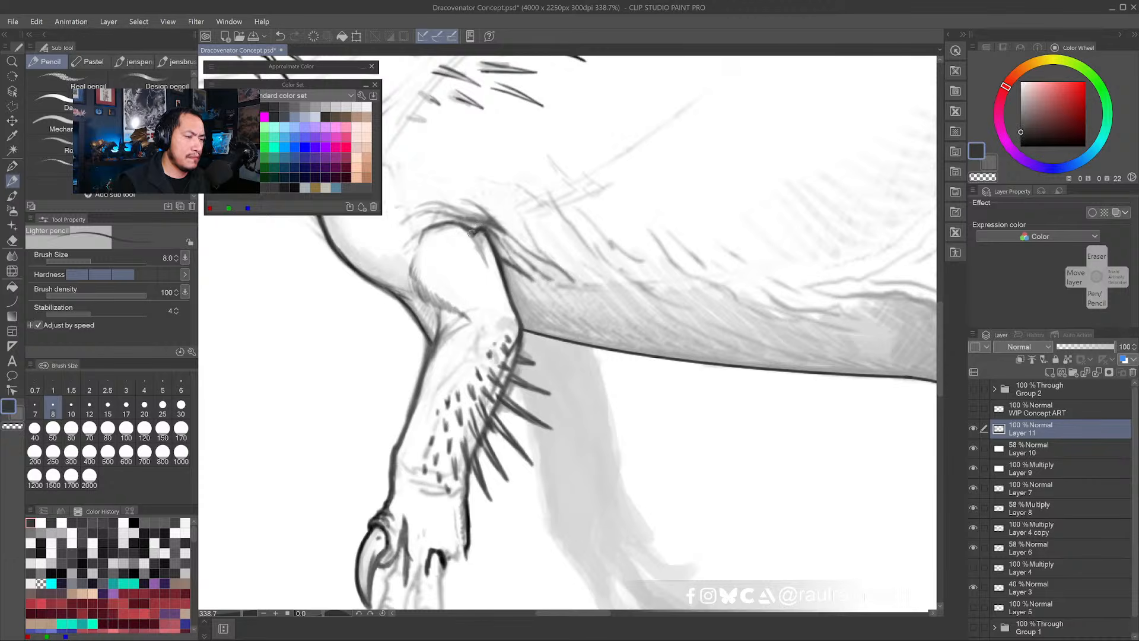
{"action": "mouse_move", "coordinate": [474, 235]}
{"action": "left_mouse_down"}
{"action": "mouse_move", "coordinate": [492, 240]}
{"action": "mouse_move", "coordinate": [455, 231]}
{"action": "mouse_move", "coordinate": [441, 213]}
{"action": "mouse_move", "coordinate": [478, 214]}
{"action": "left_mouse_up"}
{"action": "key", "text": "ctrl+z"}
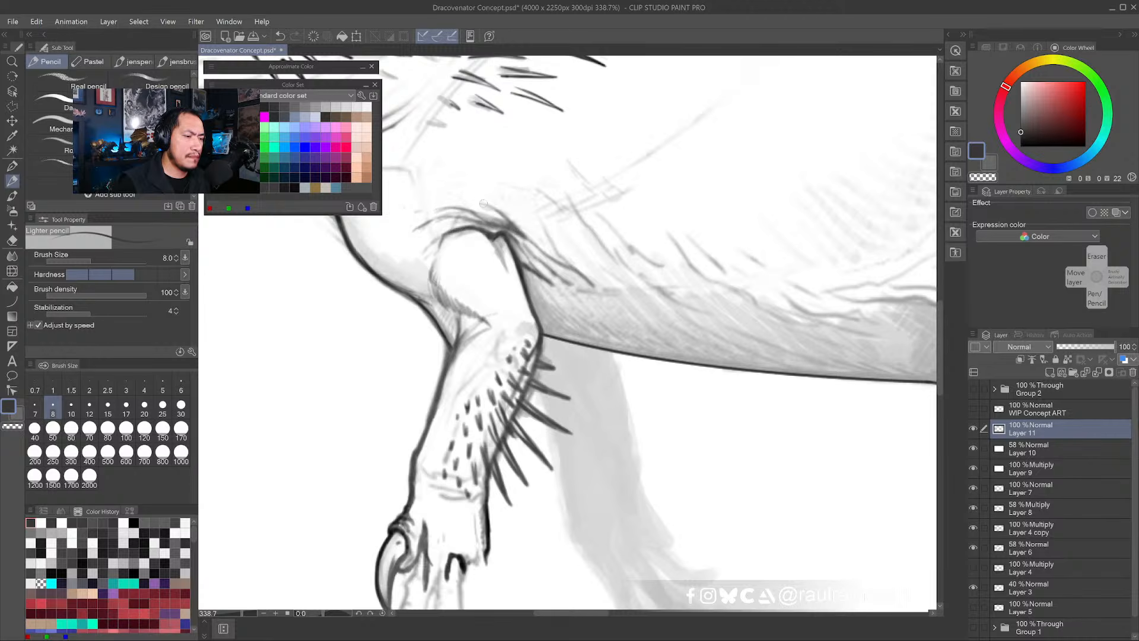
{"action": "left_click_drag", "start_coordinate": [469, 165], "coordinate": [484, 179]}
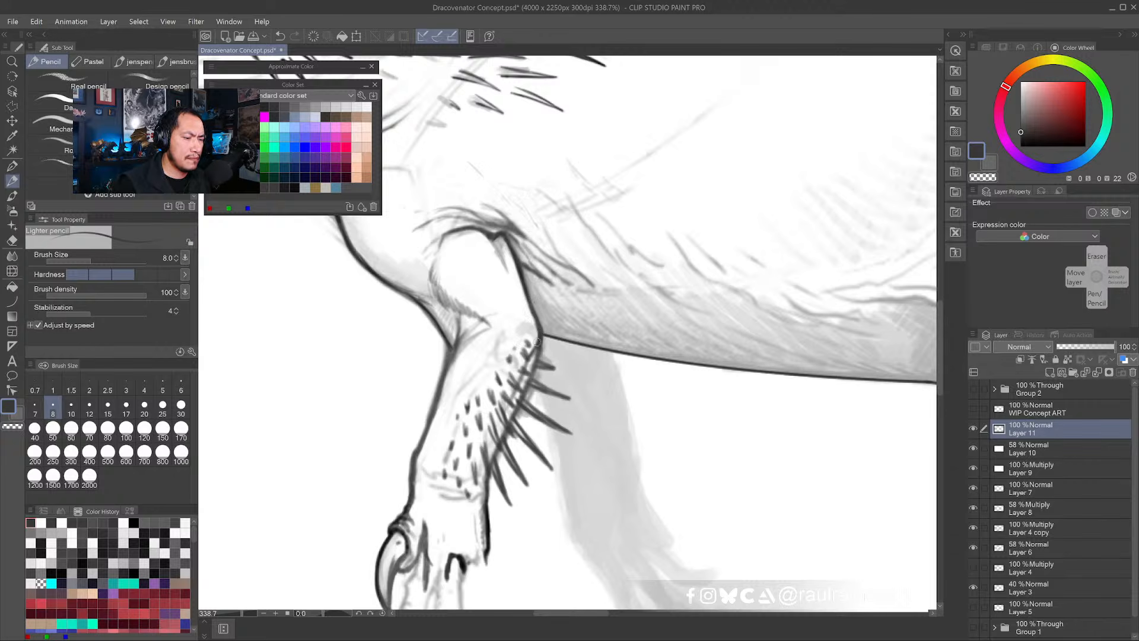
{"action": "mouse_move", "coordinate": [515, 318]}
{"action": "left_mouse_down"}
{"action": "mouse_move", "coordinate": [522, 295]}
{"action": "mouse_move", "coordinate": [487, 301]}
{"action": "mouse_move", "coordinate": [509, 284]}
{"action": "mouse_move", "coordinate": [486, 290]}
{"action": "mouse_move", "coordinate": [517, 281]}
{"action": "mouse_move", "coordinate": [515, 260]}
{"action": "mouse_move", "coordinate": [534, 312]}
{"action": "left_mouse_up"}
{"action": "mouse_move", "coordinate": [544, 353]}
{"action": "left_mouse_down"}
{"action": "mouse_move", "coordinate": [542, 465]}
{"action": "mouse_move", "coordinate": [532, 356]}
{"action": "left_mouse_up"}
- Sample dark grey at the hand, extend the thumb crease into the middle finger's front edge, and outline that finger's rear side and pad
{"action": "left_click", "coordinate": [493, 266], "text": "alt"}
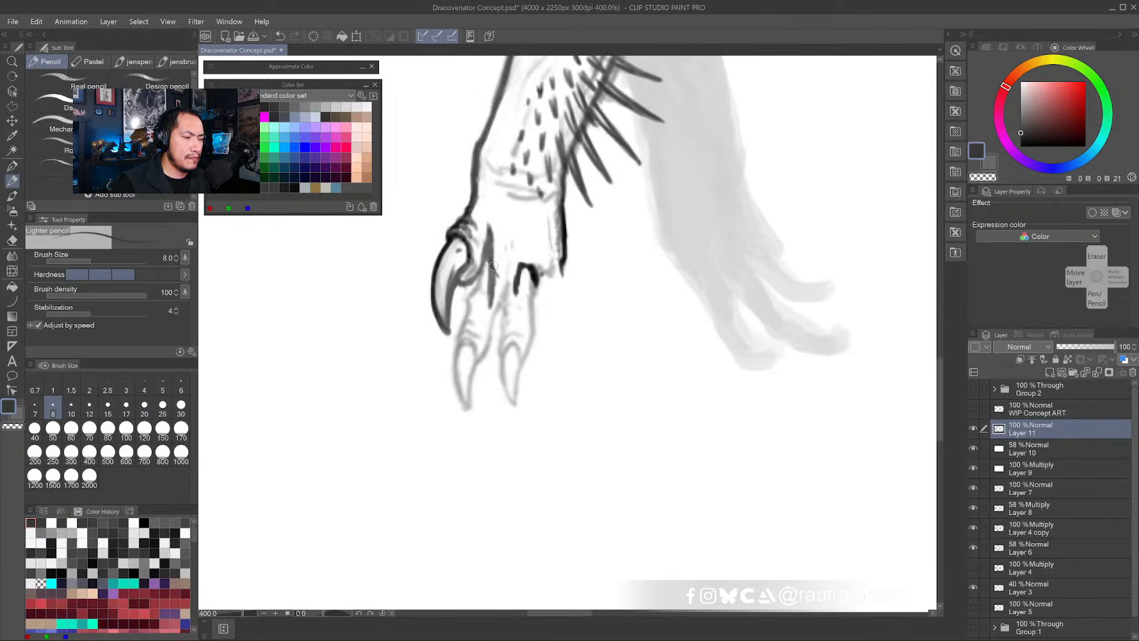
{"action": "left_click_drag", "start_coordinate": [489, 262], "coordinate": [493, 336]}
{"action": "mouse_move", "coordinate": [514, 293]}
{"action": "left_mouse_down"}
{"action": "mouse_move", "coordinate": [516, 316]}
{"action": "mouse_move", "coordinate": [492, 320]}
{"action": "mouse_move", "coordinate": [492, 336]}
{"action": "mouse_move", "coordinate": [494, 321]}
{"action": "mouse_move", "coordinate": [505, 326]}
{"action": "left_mouse_up"}
{"action": "left_click_drag", "start_coordinate": [513, 300], "coordinate": [514, 317]}
{"action": "mouse_move", "coordinate": [515, 274]}
{"action": "left_mouse_down"}
{"action": "mouse_move", "coordinate": [514, 317]}
{"action": "mouse_move", "coordinate": [497, 311]}
{"action": "left_mouse_up"}
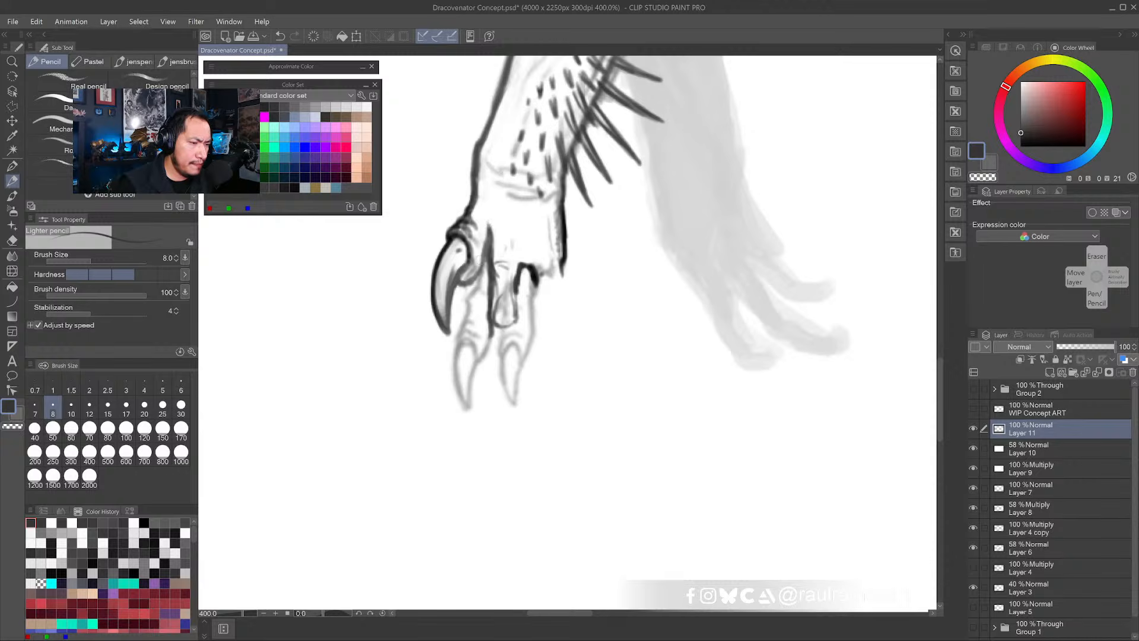
- Ink the curved skin fold joining the thumb claw's base to the finger crease, and clean around the claw with white
{"action": "mouse_move", "coordinate": [491, 241]}
{"action": "left_mouse_down"}
{"action": "mouse_move", "coordinate": [454, 286]}
{"action": "mouse_move", "coordinate": [459, 272]}
{"action": "mouse_move", "coordinate": [446, 336]}
{"action": "left_mouse_up"}
{"action": "key", "text": "x"}
{"action": "left_click_drag", "start_coordinate": [462, 282], "coordinate": [450, 343]}
{"action": "key", "text": "x"}
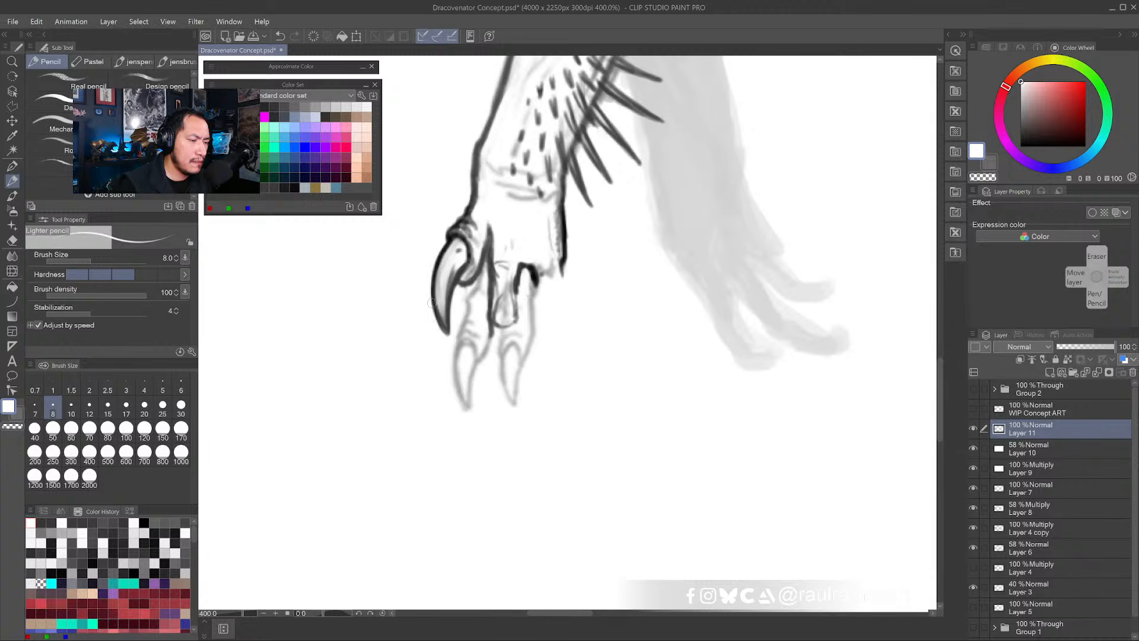
- Ink the middle finger's lower sides down to a curved, pointed claw
{"action": "scroll", "coordinate": [444, 332], "scroll_direction": "down", "scroll_amount": 2}
{"action": "scroll", "coordinate": [485, 328], "scroll_direction": "up", "scroll_amount": 2}
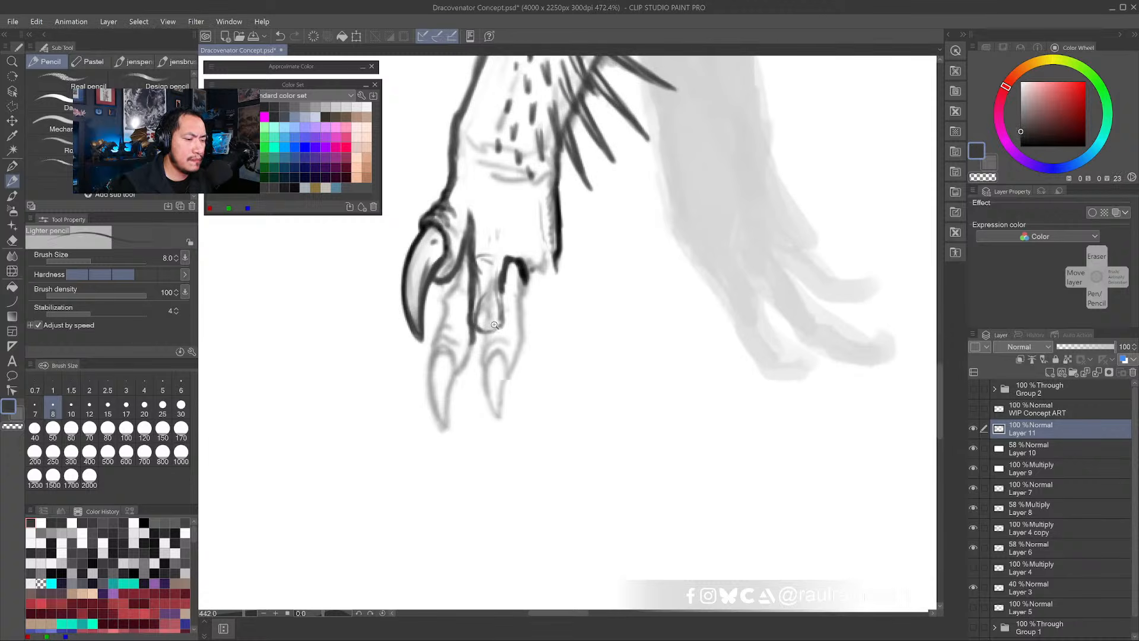
{"action": "mouse_move", "coordinate": [469, 310]}
{"action": "left_mouse_down"}
{"action": "mouse_move", "coordinate": [467, 359]}
{"action": "mouse_move", "coordinate": [498, 355]}
{"action": "mouse_move", "coordinate": [508, 291]}
{"action": "mouse_move", "coordinate": [498, 353]}
{"action": "mouse_move", "coordinate": [469, 362]}
{"action": "mouse_move", "coordinate": [468, 335]}
{"action": "mouse_move", "coordinate": [457, 438]}
{"action": "mouse_move", "coordinate": [478, 355]}
{"action": "mouse_move", "coordinate": [492, 351]}
{"action": "mouse_move", "coordinate": [494, 366]}
{"action": "mouse_move", "coordinate": [475, 368]}
{"action": "mouse_move", "coordinate": [458, 439]}
{"action": "mouse_move", "coordinate": [500, 363]}
{"action": "mouse_move", "coordinate": [509, 262]}
{"action": "mouse_move", "coordinate": [501, 300]}
{"action": "mouse_move", "coordinate": [522, 321]}
{"action": "mouse_move", "coordinate": [537, 284]}
{"action": "left_mouse_up"}
{"action": "scroll", "coordinate": [501, 300], "scroll_direction": "down", "scroll_amount": 2}
{"action": "scroll", "coordinate": [507, 297], "scroll_direction": "up", "scroll_amount": 5}
- Ink both sides of the rear finger from the notch and the hand's rear edge, and finish it with a hooked claw
{"action": "left_click_drag", "start_coordinate": [514, 304], "coordinate": [520, 335]}
{"action": "mouse_move", "coordinate": [536, 305]}
{"action": "left_mouse_down"}
{"action": "mouse_move", "coordinate": [546, 327]}
{"action": "mouse_move", "coordinate": [516, 359]}
{"action": "mouse_move", "coordinate": [528, 427]}
{"action": "left_mouse_up"}
{"action": "left_click_drag", "start_coordinate": [546, 389], "coordinate": [529, 426]}
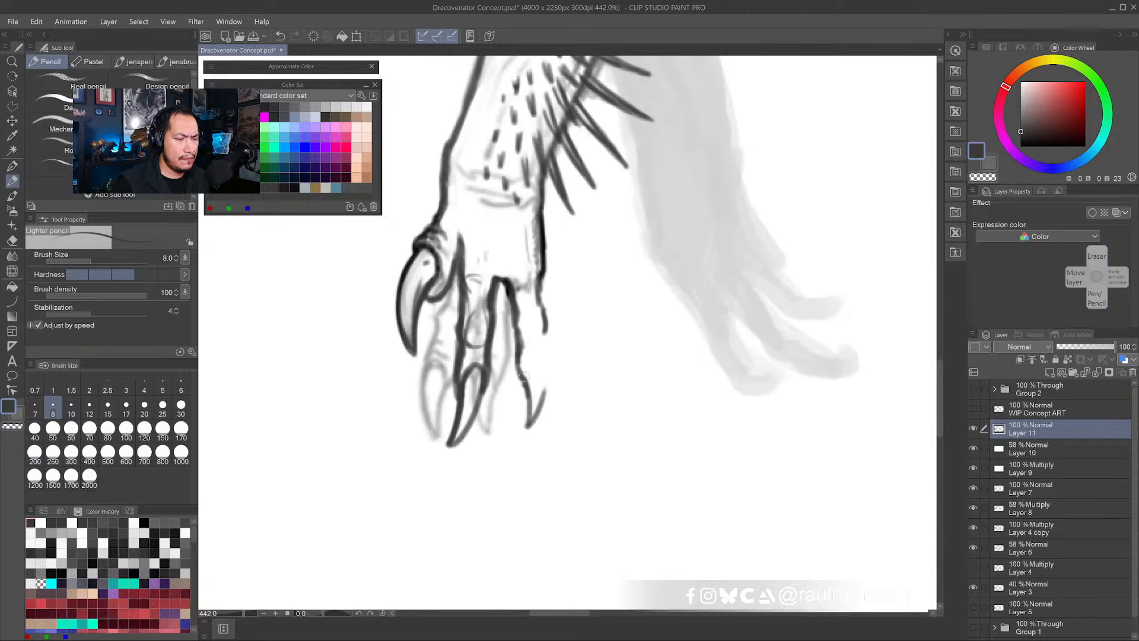
{"action": "left_click_drag", "start_coordinate": [524, 376], "coordinate": [526, 428]}
{"action": "mouse_move", "coordinate": [527, 427]}
{"action": "left_mouse_down"}
{"action": "mouse_move", "coordinate": [547, 382]}
{"action": "mouse_move", "coordinate": [535, 380]}
{"action": "mouse_move", "coordinate": [520, 435]}
{"action": "mouse_move", "coordinate": [547, 376]}
{"action": "mouse_move", "coordinate": [533, 367]}
{"action": "mouse_move", "coordinate": [548, 363]}
{"action": "mouse_move", "coordinate": [537, 279]}
{"action": "mouse_move", "coordinate": [545, 304]}
{"action": "mouse_move", "coordinate": [541, 288]}
{"action": "mouse_move", "coordinate": [531, 350]}
{"action": "left_mouse_up"}
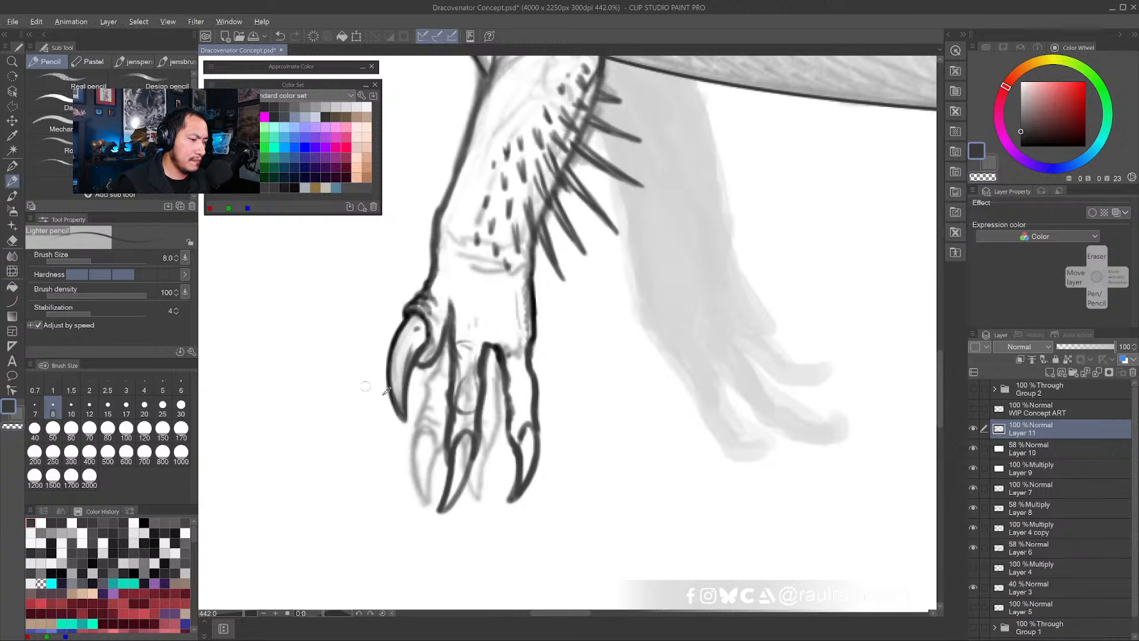
- Switch to white and paint over the old sketched finger and claw between the thumb claw and the middle finger
{"action": "key", "text": "x"}
{"action": "mouse_move", "coordinate": [421, 375]}
{"action": "left_mouse_down"}
{"action": "mouse_move", "coordinate": [443, 353]}
{"action": "mouse_move", "coordinate": [422, 410]}
{"action": "mouse_move", "coordinate": [419, 474]}
{"action": "mouse_move", "coordinate": [438, 426]}
{"action": "mouse_move", "coordinate": [440, 454]}
{"action": "left_mouse_up"}
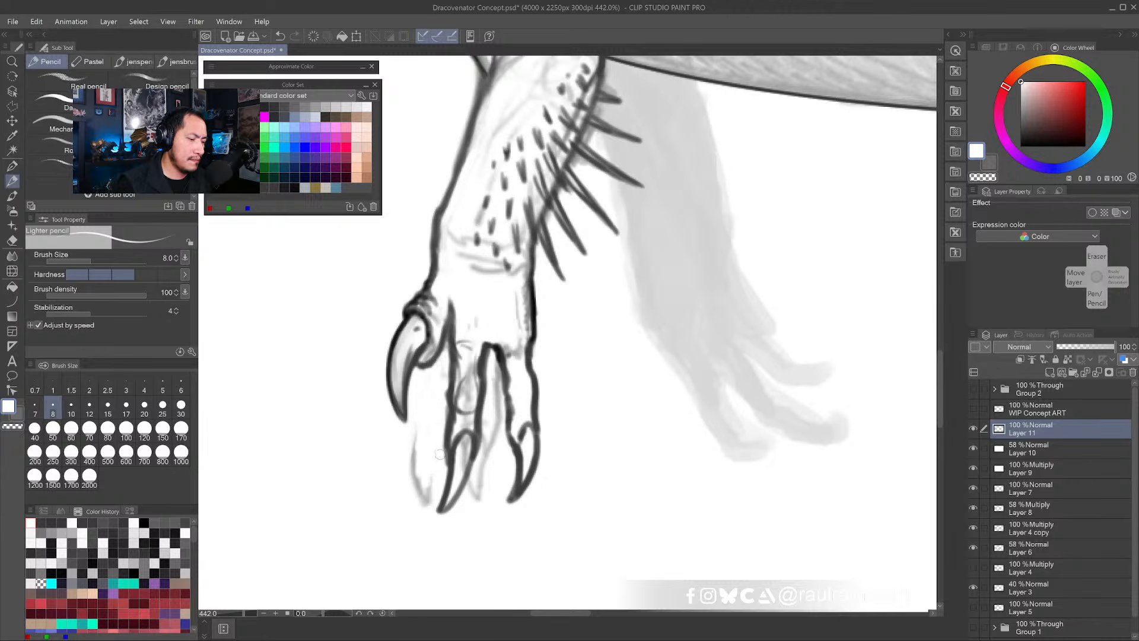
{"action": "left_click_drag", "start_coordinate": [432, 505], "coordinate": [416, 449]}
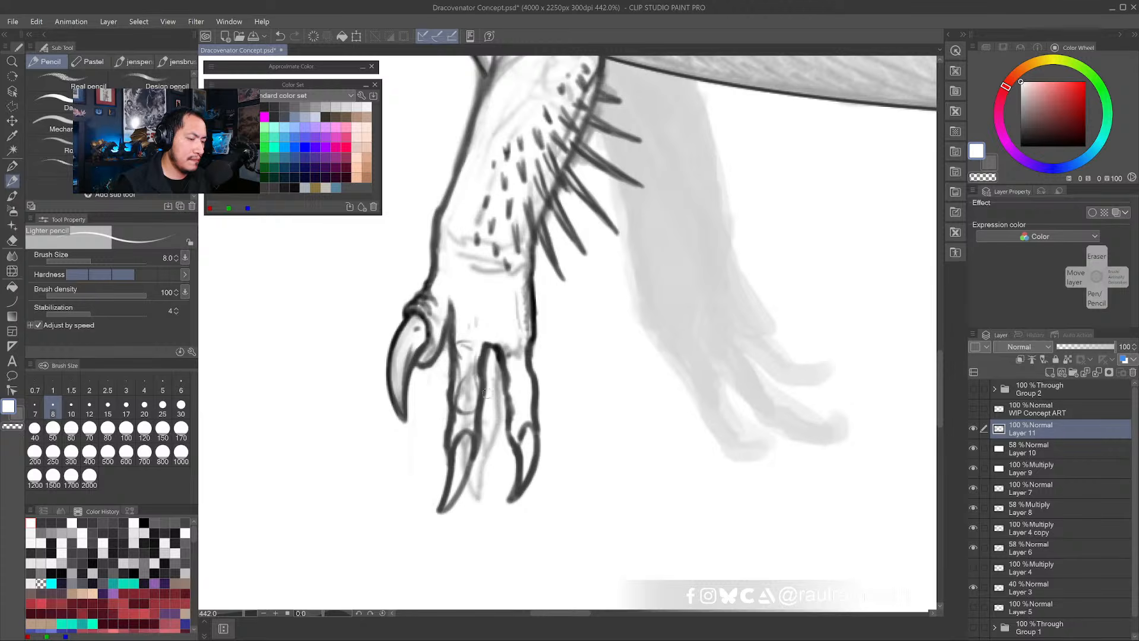
- Paint out the remaining old sketch lines between the middle and rear fingers and at their notch with white
{"action": "mouse_move", "coordinate": [485, 394]}
{"action": "left_mouse_down"}
{"action": "mouse_move", "coordinate": [492, 439]}
{"action": "mouse_move", "coordinate": [476, 483]}
{"action": "mouse_move", "coordinate": [497, 424]}
{"action": "mouse_move", "coordinate": [493, 354]}
{"action": "mouse_move", "coordinate": [490, 430]}
{"action": "left_mouse_up"}
{"action": "mouse_move", "coordinate": [476, 343]}
{"action": "left_mouse_down"}
{"action": "mouse_move", "coordinate": [474, 425]}
{"action": "mouse_move", "coordinate": [465, 409]}
{"action": "mouse_move", "coordinate": [475, 435]}
{"action": "mouse_move", "coordinate": [481, 344]}
{"action": "left_mouse_up"}
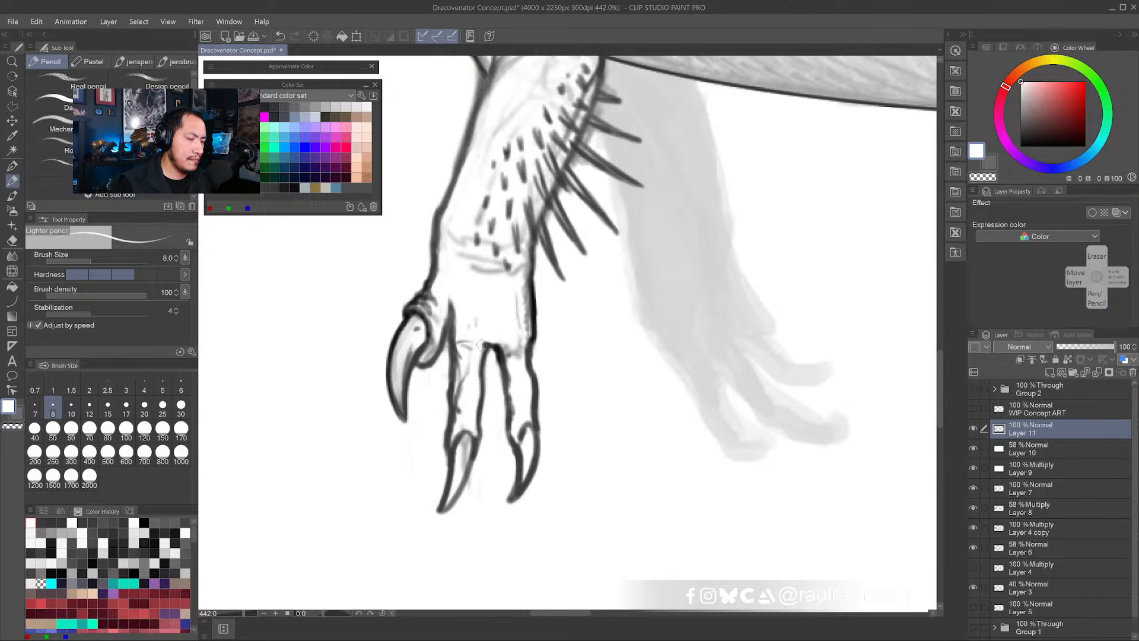
- Turn the canvas roughly upside down and trim the rear finger's outer edge using tones sampled from the drawing
{"action": "scroll", "coordinate": [489, 335], "scroll_direction": "down", "scroll_amount": 5}
{"action": "key", "text": "r"}
{"action": "mouse_move", "coordinate": [488, 489]}
{"action": "left_mouse_down"}
{"action": "mouse_move", "coordinate": [750, 231]}
{"action": "mouse_move", "coordinate": [707, 313]}
{"action": "mouse_move", "coordinate": [605, 323]}
{"action": "left_mouse_up"}
{"action": "scroll", "coordinate": [707, 312], "scroll_direction": "up", "scroll_amount": 5}
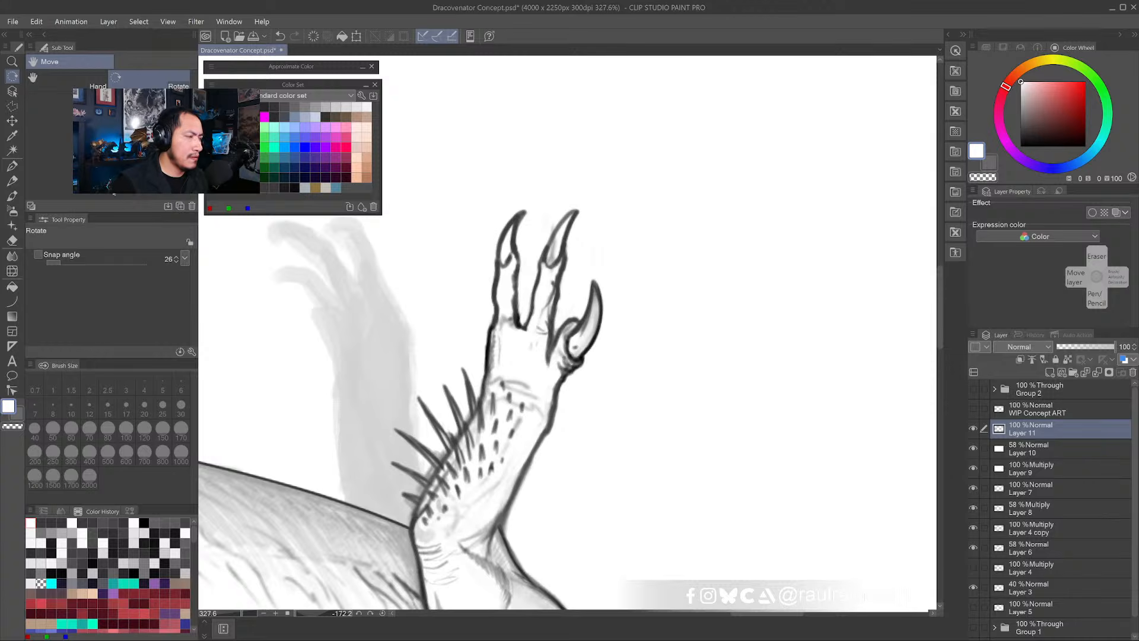
{"action": "left_click", "coordinate": [12, 180]}
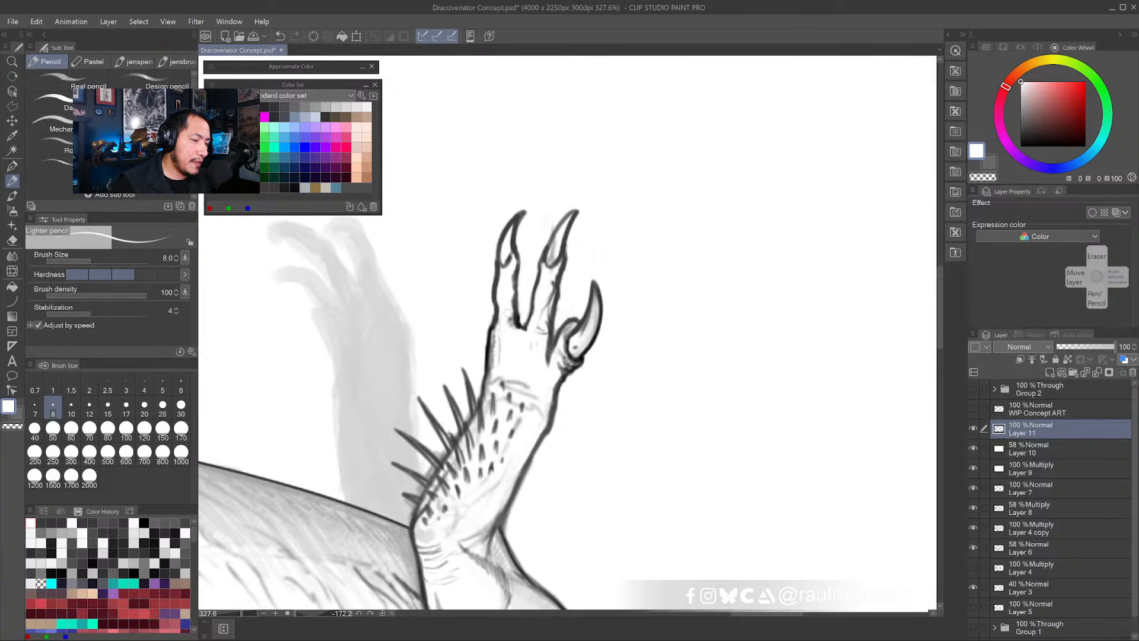
{"action": "left_click", "coordinate": [502, 272], "text": "alt"}
{"action": "left_click", "coordinate": [491, 267], "text": "alt"}
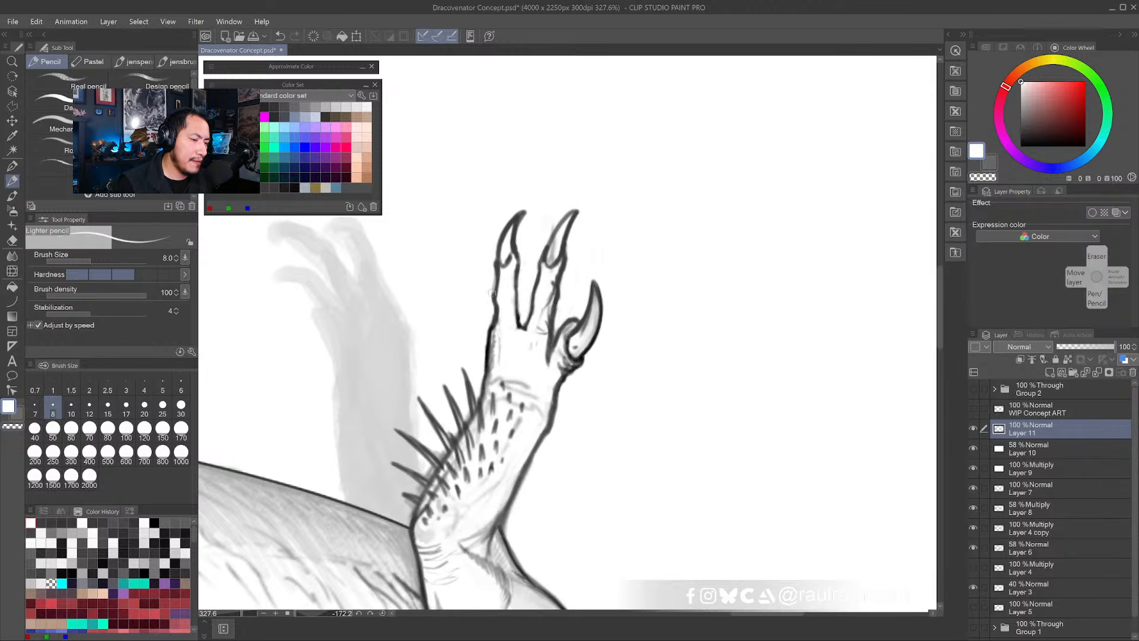
{"action": "left_click", "coordinate": [496, 287], "text": "alt"}
{"action": "left_click_drag", "start_coordinate": [496, 288], "coordinate": [499, 335]}
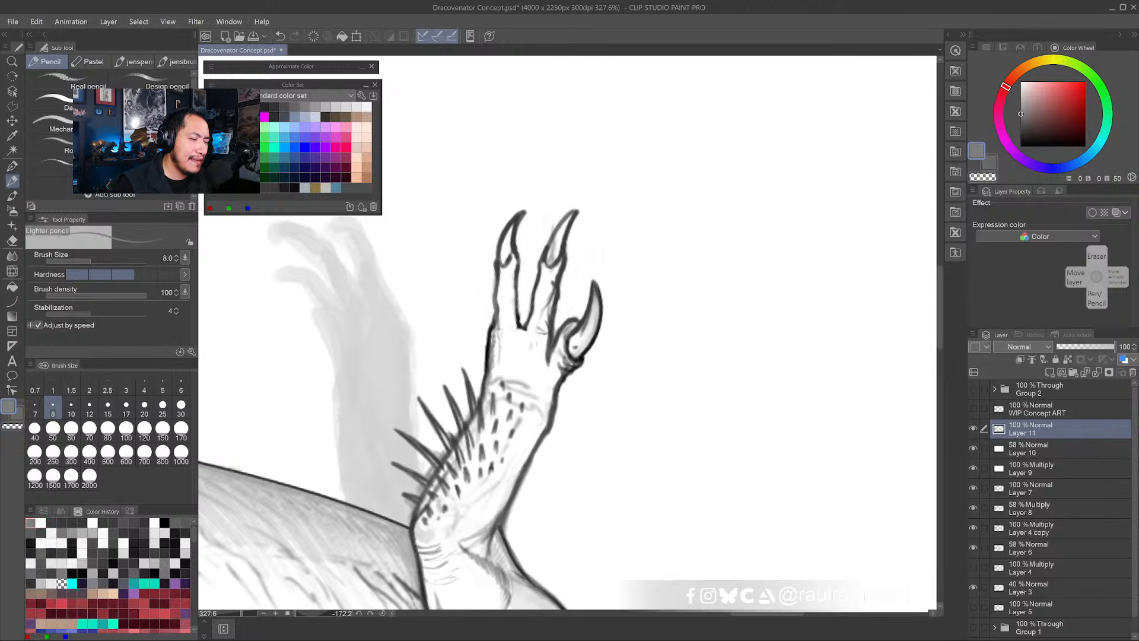
- Darken the rear finger's outer outline up to the claw tip with a sampled dark grey, and touch up the hand below the fingers
{"action": "left_click", "coordinate": [482, 338], "text": "alt"}
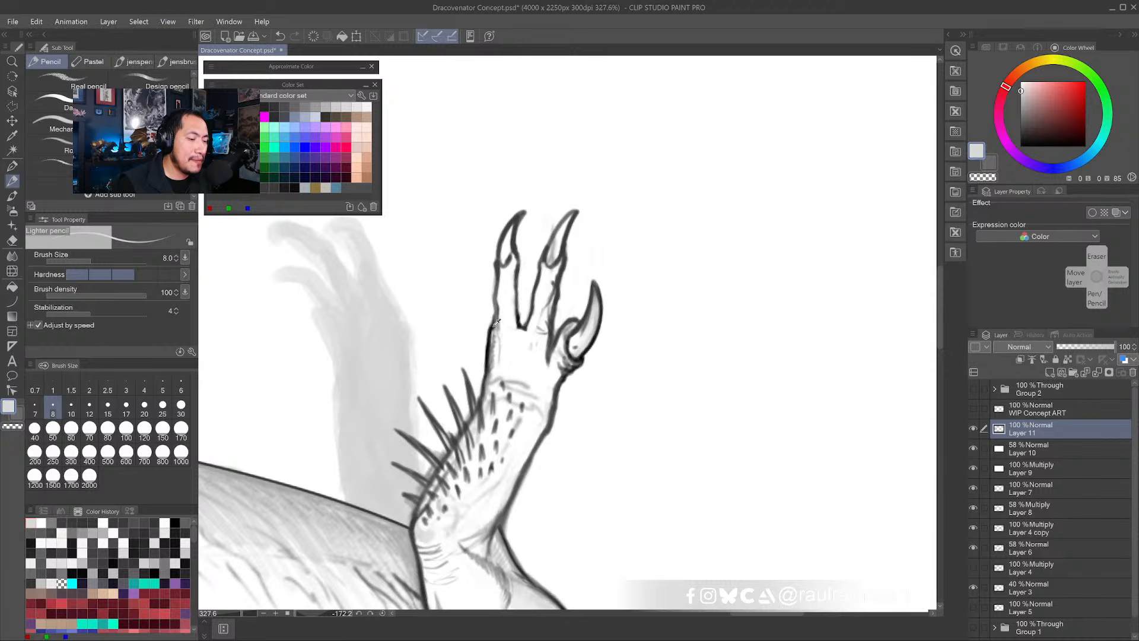
{"action": "left_click", "coordinate": [494, 320], "text": "alt"}
{"action": "left_click_drag", "start_coordinate": [494, 281], "coordinate": [518, 217]}
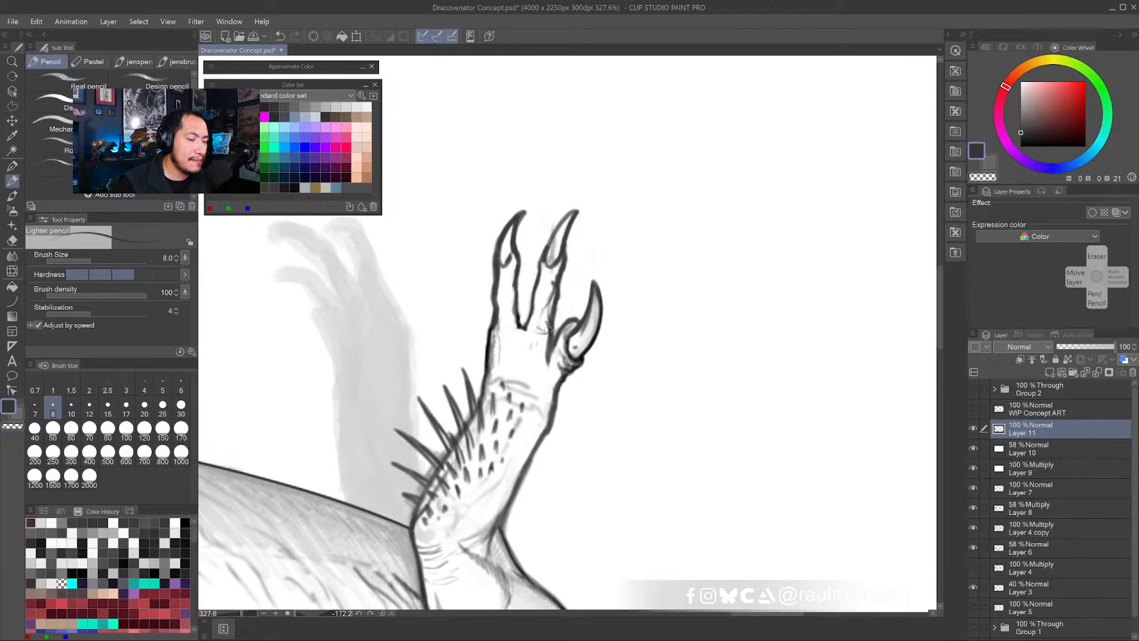
{"action": "mouse_move", "coordinate": [555, 305]}
{"action": "left_mouse_down"}
{"action": "mouse_move", "coordinate": [552, 334]}
{"action": "mouse_move", "coordinate": [494, 349]}
{"action": "left_mouse_up"}
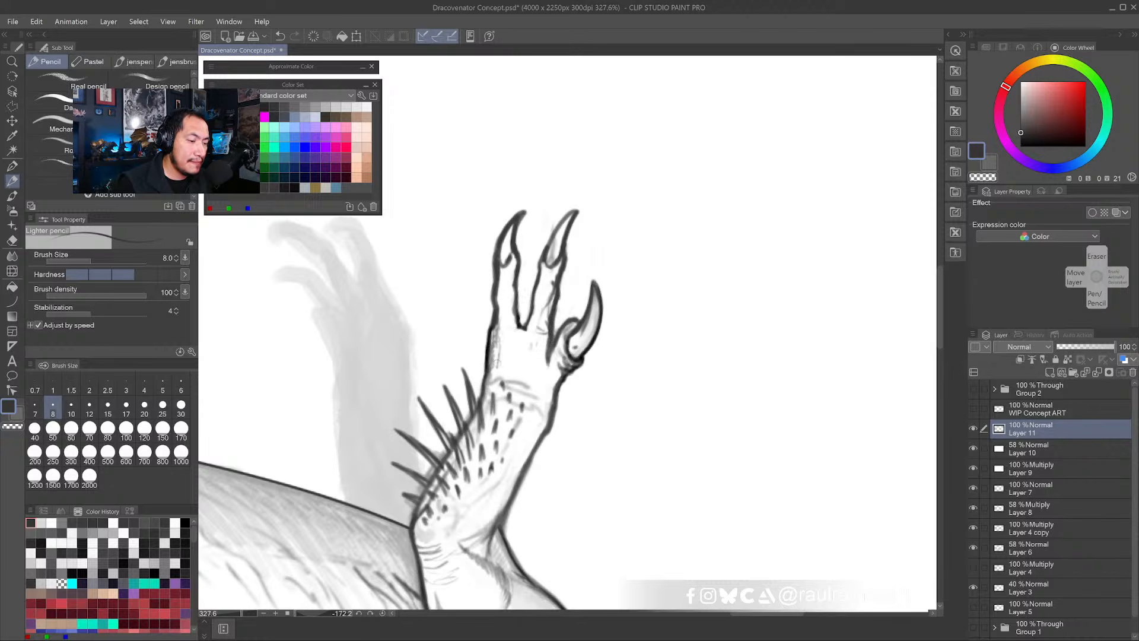
- Touch up the long quills along the forearm's rear edge with dark greys sampled from the drawing
{"action": "left_click_drag", "start_coordinate": [470, 408], "coordinate": [472, 420]}
{"action": "mouse_move", "coordinate": [461, 361]}
{"action": "left_mouse_down"}
{"action": "mouse_move", "coordinate": [469, 401]}
{"action": "mouse_move", "coordinate": [451, 402]}
{"action": "mouse_move", "coordinate": [459, 424]}
{"action": "mouse_move", "coordinate": [445, 443]}
{"action": "left_mouse_up"}
{"action": "left_click", "coordinate": [457, 381], "text": "alt"}
{"action": "left_click", "coordinate": [424, 403], "text": "alt"}
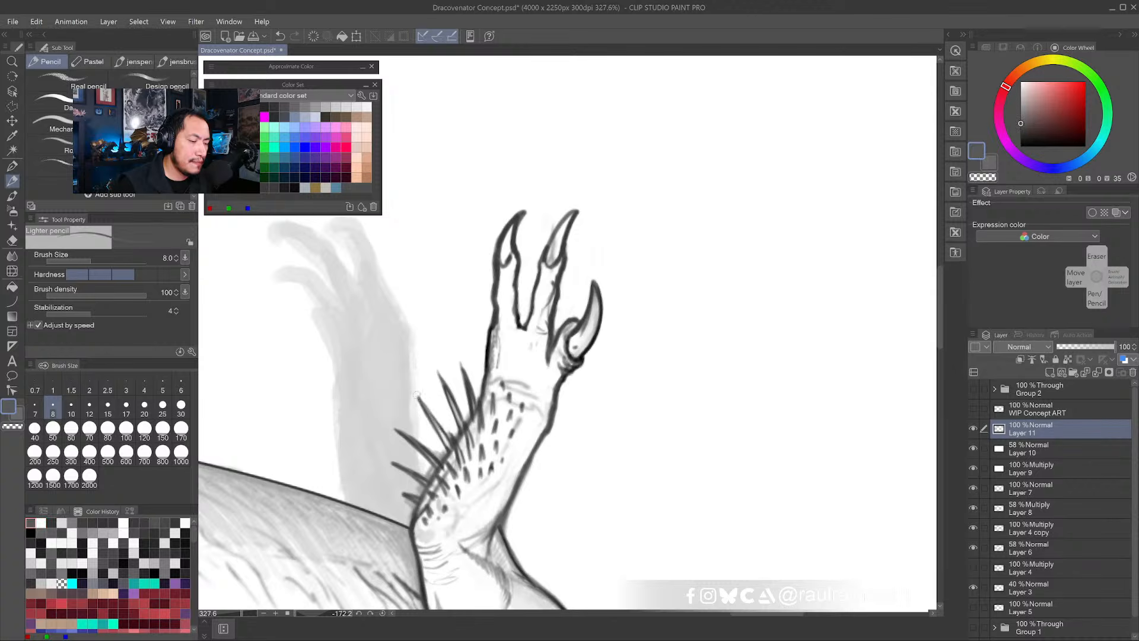
{"action": "left_click_drag", "start_coordinate": [416, 394], "coordinate": [440, 425]}
- Darken the outline at the elbow's inner bend and clean along its outer side with white
{"action": "scroll", "coordinate": [434, 492], "scroll_direction": "down", "scroll_amount": 3}
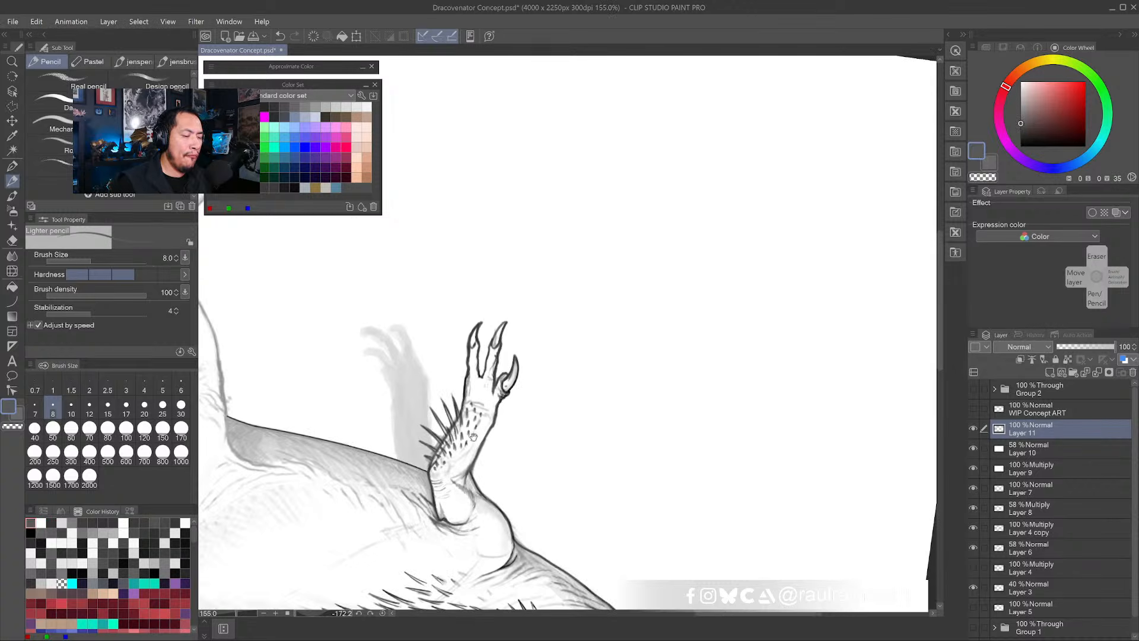
{"action": "left_click_drag", "start_coordinate": [475, 468], "coordinate": [501, 297]}
{"action": "scroll", "coordinate": [498, 296], "scroll_direction": "up", "scroll_amount": 5}
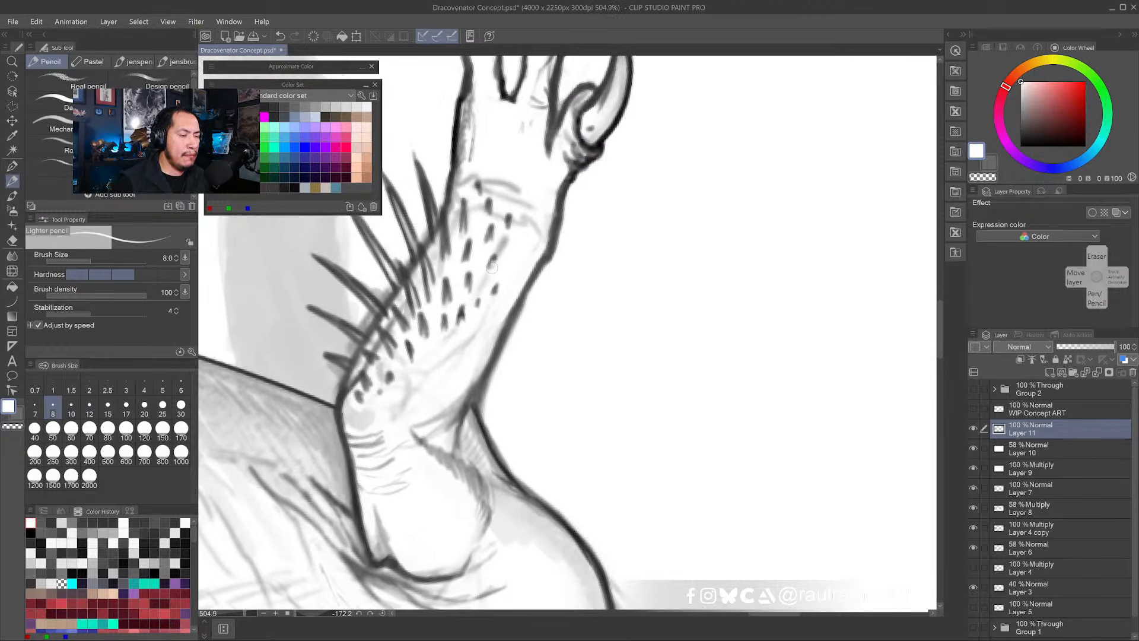
{"action": "left_click", "coordinate": [492, 263], "text": "alt"}
{"action": "left_click", "coordinate": [501, 269], "text": "alt"}
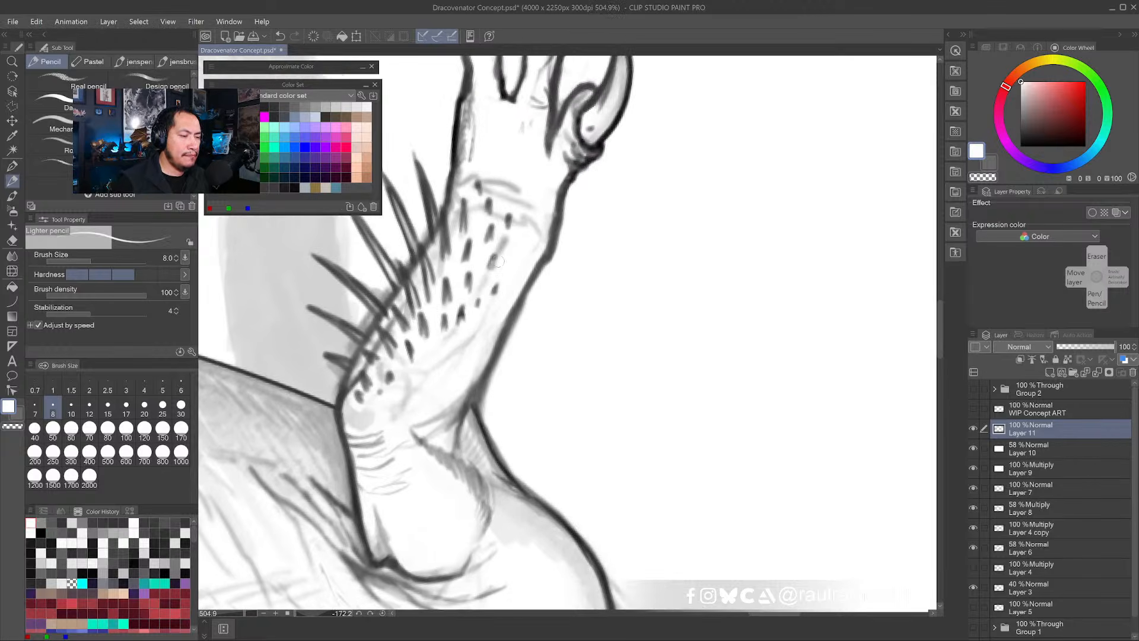
{"action": "left_click", "coordinate": [483, 416], "text": "alt"}
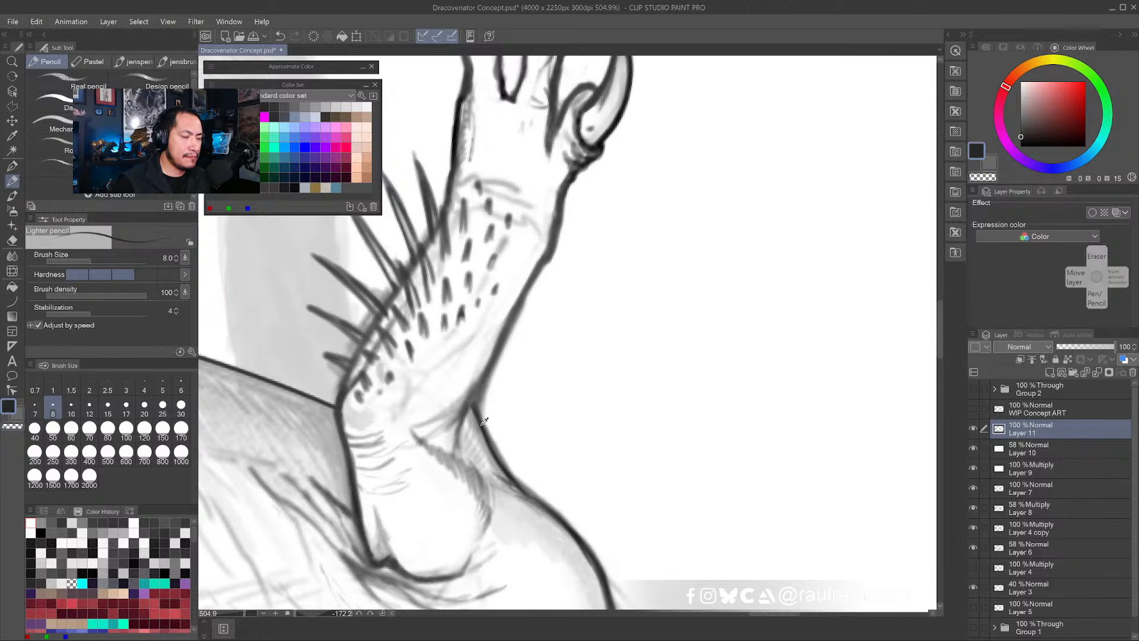
{"action": "left_click_drag", "start_coordinate": [479, 417], "coordinate": [513, 318]}
{"action": "left_click", "coordinate": [498, 369], "text": "alt"}
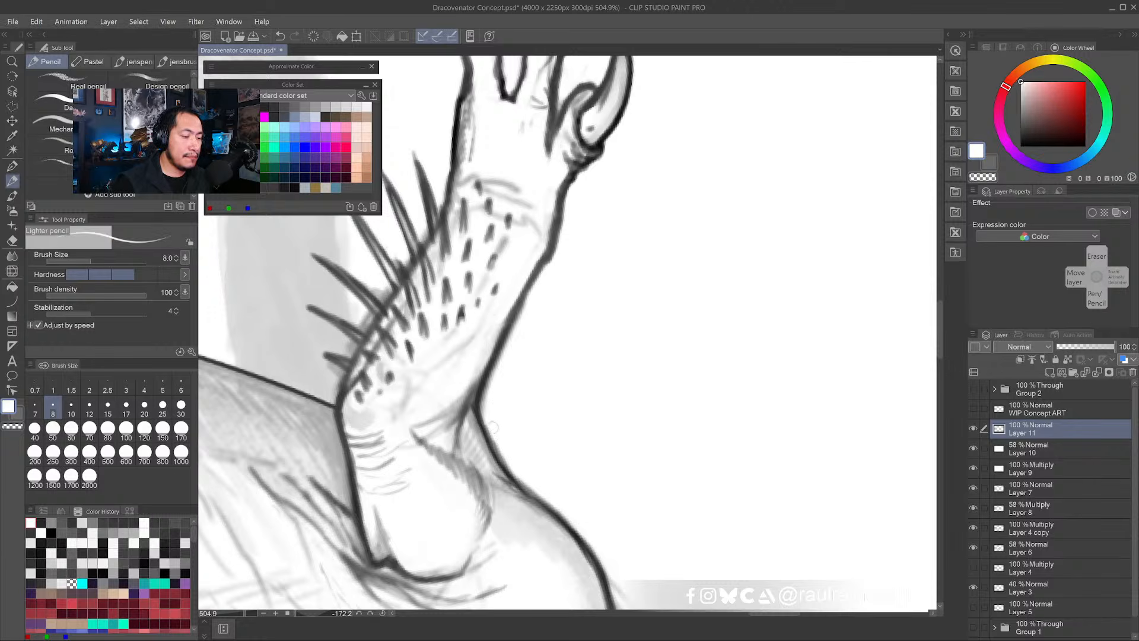
{"action": "mouse_move", "coordinate": [490, 385]}
{"action": "left_mouse_down"}
{"action": "mouse_move", "coordinate": [486, 404]}
{"action": "mouse_move", "coordinate": [514, 470]}
{"action": "left_mouse_up"}
{"action": "mouse_move", "coordinate": [487, 414]}
{"action": "left_mouse_down"}
{"action": "mouse_move", "coordinate": [526, 308]}
{"action": "mouse_move", "coordinate": [512, 333]}
{"action": "mouse_move", "coordinate": [554, 264]}
{"action": "mouse_move", "coordinate": [544, 279]}
{"action": "mouse_move", "coordinate": [572, 191]}
{"action": "mouse_move", "coordinate": [540, 181]}
{"action": "mouse_move", "coordinate": [541, 211]}
{"action": "mouse_move", "coordinate": [541, 183]}
{"action": "left_mouse_up"}
- Clean the outside of the forearm and the thumb claw's outer edge with white
{"action": "scroll", "coordinate": [613, 177], "scroll_direction": "down", "scroll_amount": 4}
{"action": "scroll", "coordinate": [558, 276], "scroll_direction": "up", "scroll_amount": 4}
{"action": "left_click", "coordinate": [518, 273], "text": "alt"}
{"action": "mouse_move", "coordinate": [537, 238]}
{"action": "left_mouse_down"}
{"action": "mouse_move", "coordinate": [541, 182]}
{"action": "mouse_move", "coordinate": [561, 238]}
{"action": "left_mouse_up"}
{"action": "left_click", "coordinate": [573, 219], "text": "alt"}
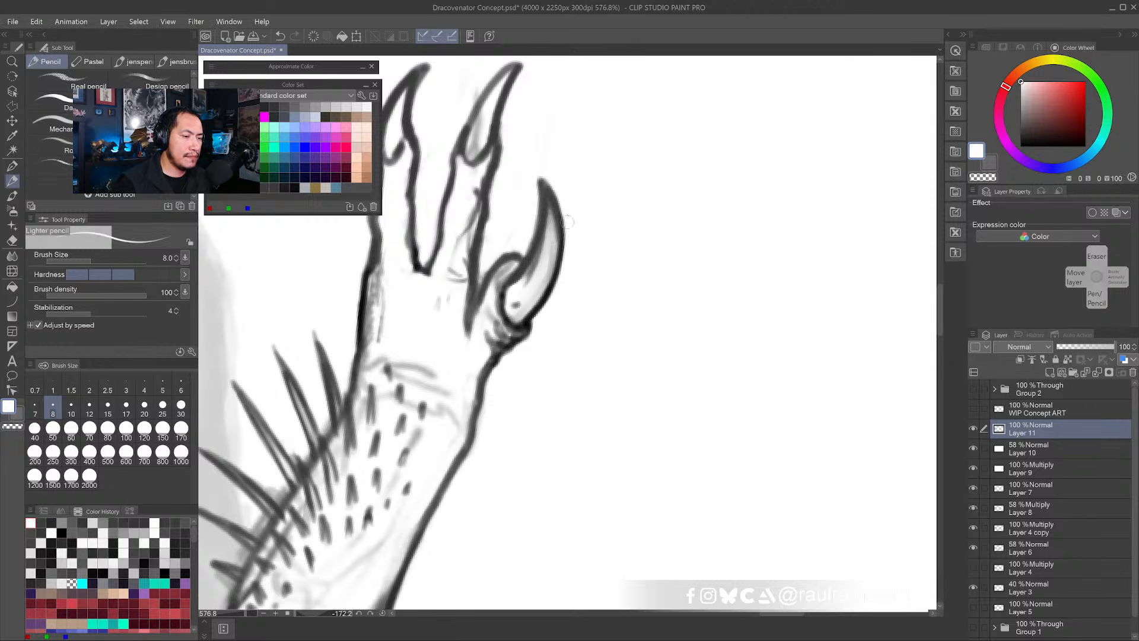
{"action": "mouse_move", "coordinate": [555, 196]}
{"action": "left_mouse_down"}
{"action": "mouse_move", "coordinate": [565, 272]}
{"action": "mouse_move", "coordinate": [537, 296]}
{"action": "left_mouse_up"}
- Set the rotation snap angle to 15 and rotate the canvas back to 0°
{"action": "left_click_drag", "start_coordinate": [461, 496], "coordinate": [664, 160]}
{"action": "left_click_drag", "start_coordinate": [696, 326], "coordinate": [661, 410]}
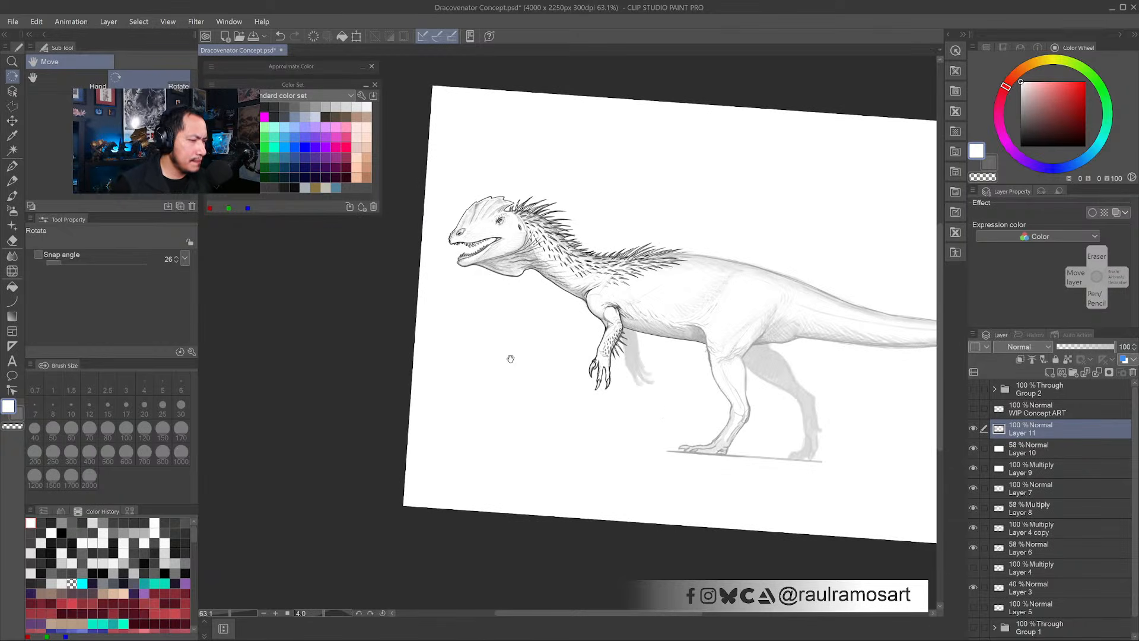
{"action": "left_click_drag", "start_coordinate": [511, 358], "coordinate": [433, 351]}
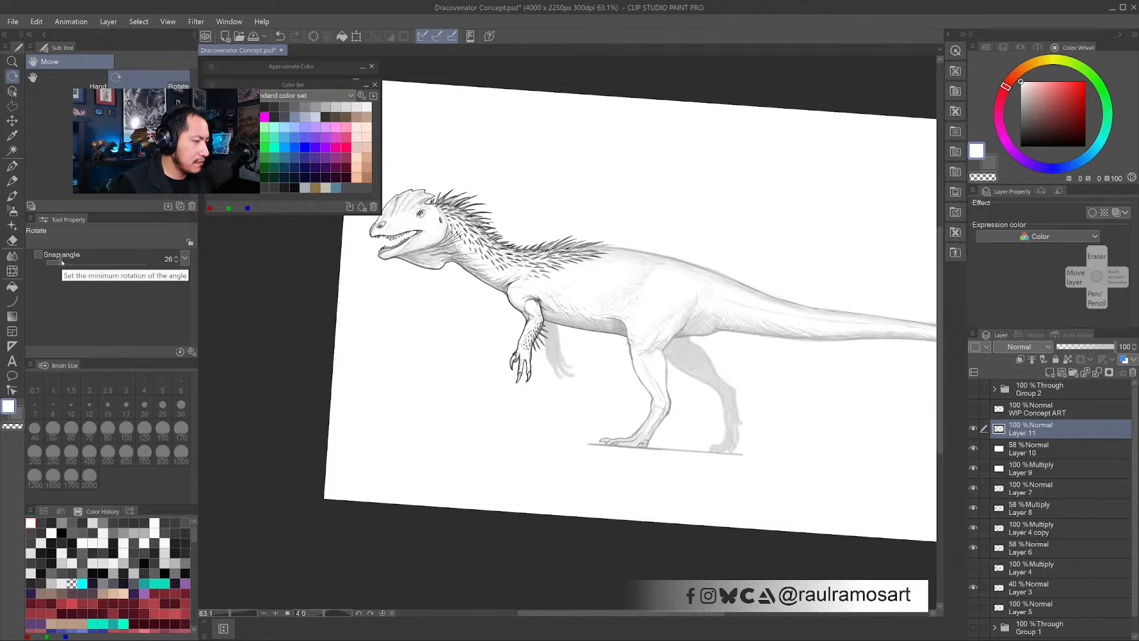
{"action": "left_click_drag", "start_coordinate": [62, 261], "coordinate": [66, 262]}
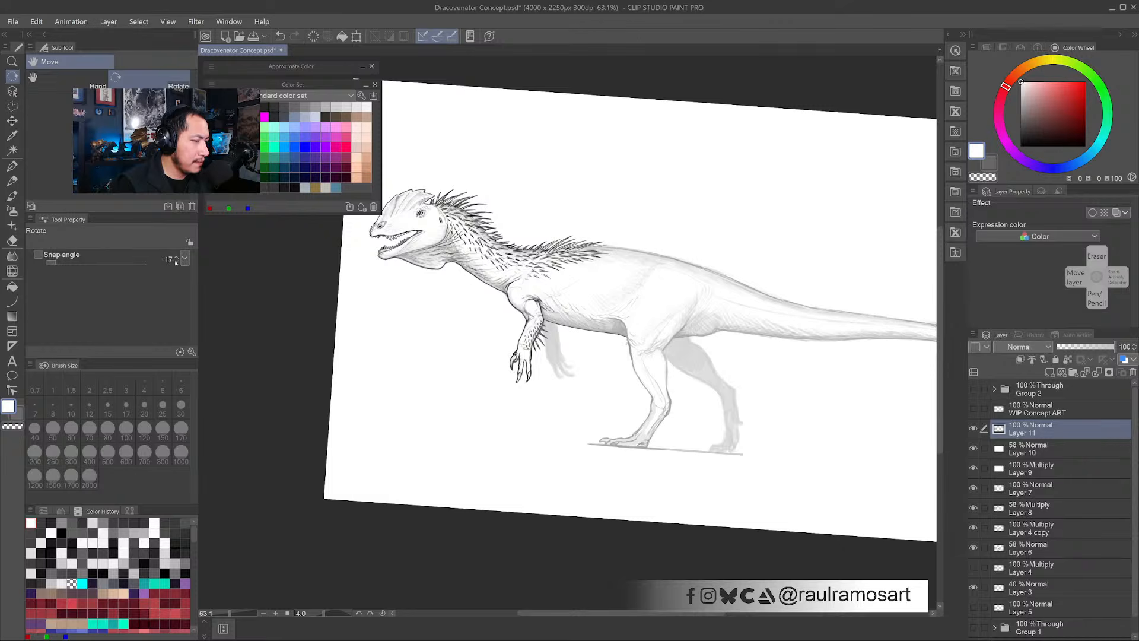
{"action": "left_click_drag", "start_coordinate": [302, 378], "coordinate": [297, 405]}
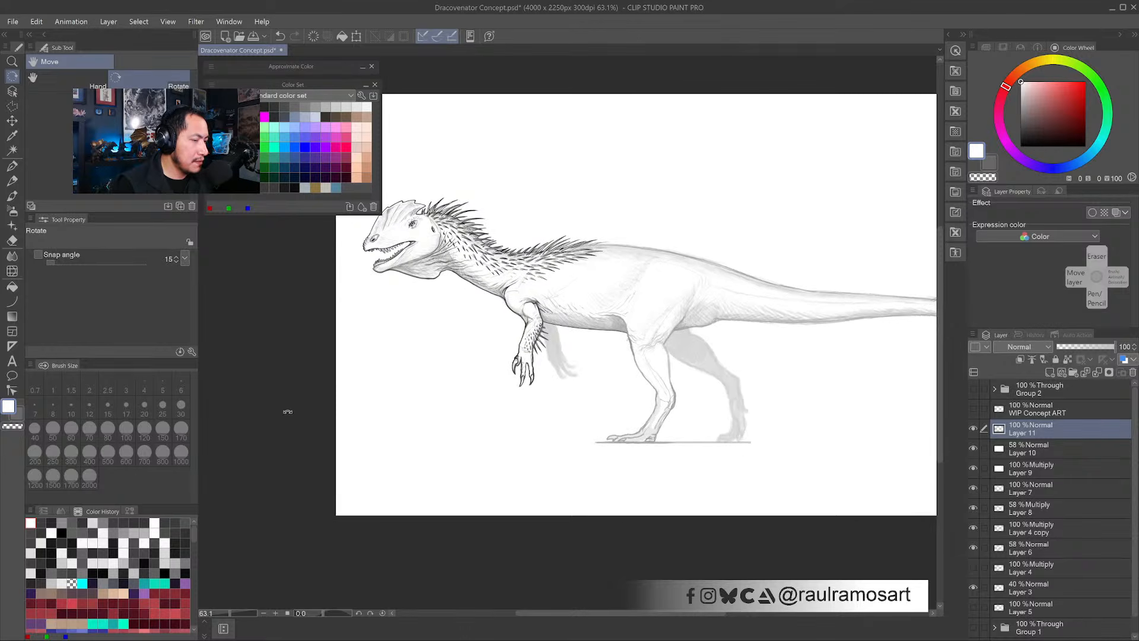
{"action": "mouse_move", "coordinate": [350, 380]}
{"action": "left_mouse_down"}
{"action": "mouse_move", "coordinate": [358, 295]}
{"action": "mouse_move", "coordinate": [352, 409]}
{"action": "mouse_move", "coordinate": [339, 384]}
{"action": "left_mouse_up"}
{"action": "left_click_drag", "start_coordinate": [402, 286], "coordinate": [518, 266]}
{"action": "key", "text": "b"}
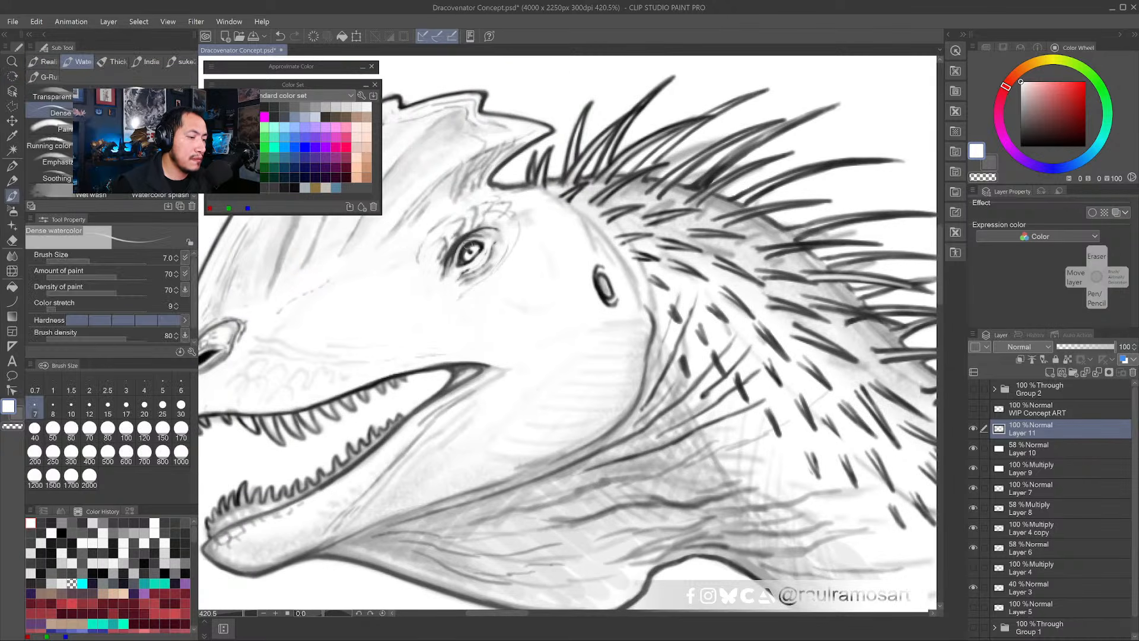
{"action": "left_click_drag", "start_coordinate": [371, 319], "coordinate": [467, 294]}
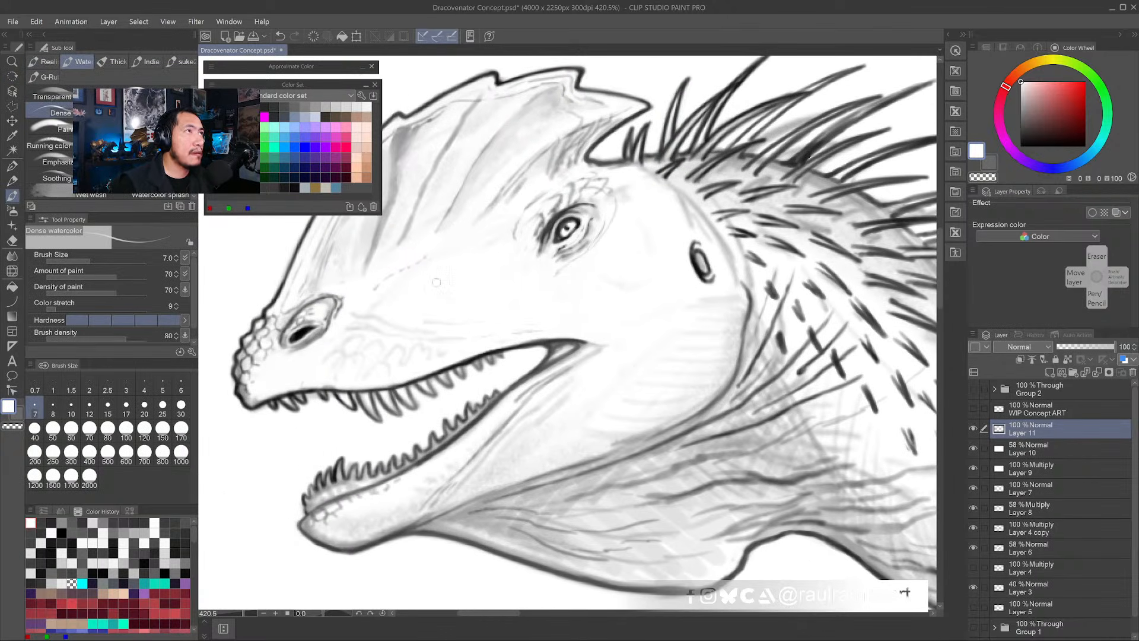
{"action": "left_click", "coordinate": [553, 243], "text": "alt"}
{"action": "key", "text": "ctrl+z"}
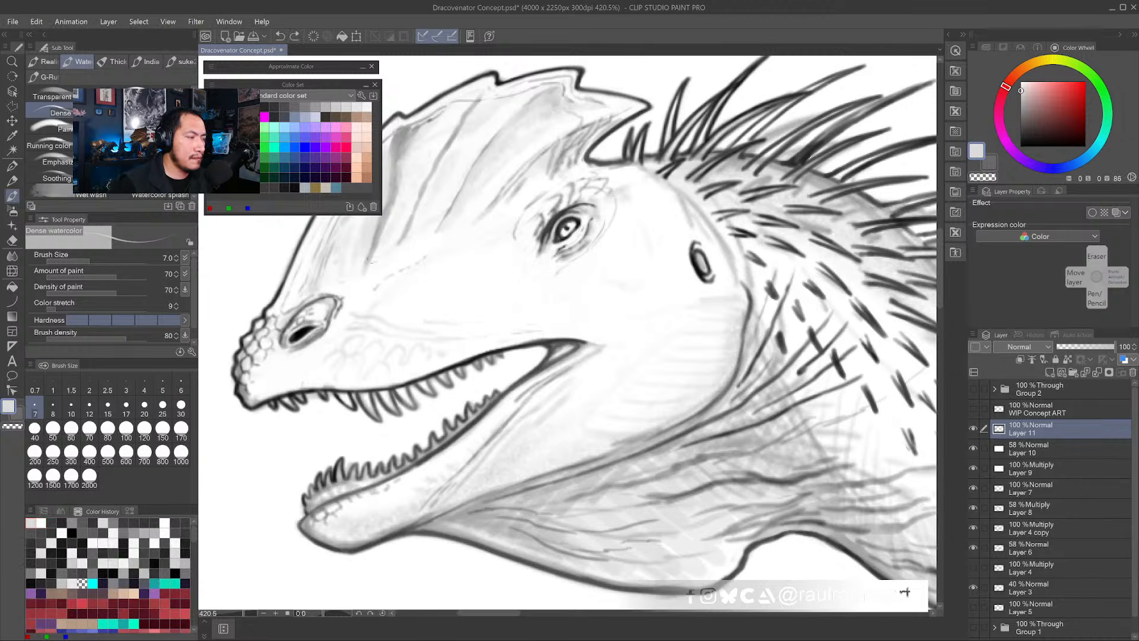
- Return to the Lighter pencil and clean up the faint sketch lines around the eye with a sampled near-white
{"action": "key", "text": "p"}
{"action": "left_click", "coordinate": [547, 264], "text": "alt"}
{"action": "left_click_drag", "start_coordinate": [548, 263], "coordinate": [541, 257]}
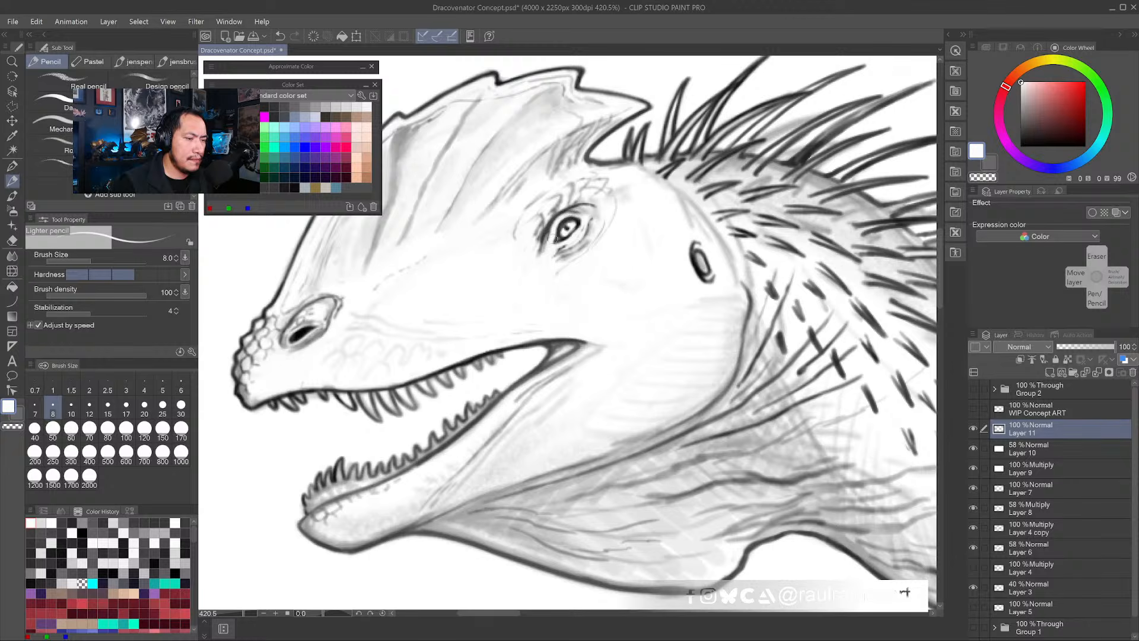
{"action": "left_click_drag", "start_coordinate": [571, 215], "coordinate": [542, 233]}
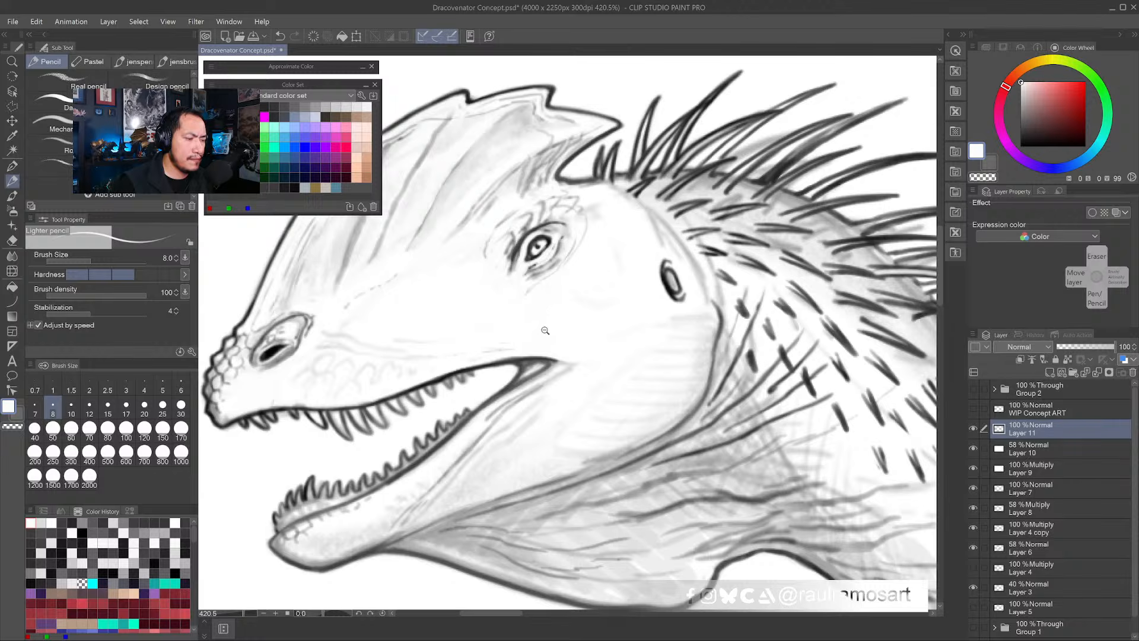
{"action": "scroll", "coordinate": [545, 330], "scroll_direction": "down", "scroll_amount": 6}
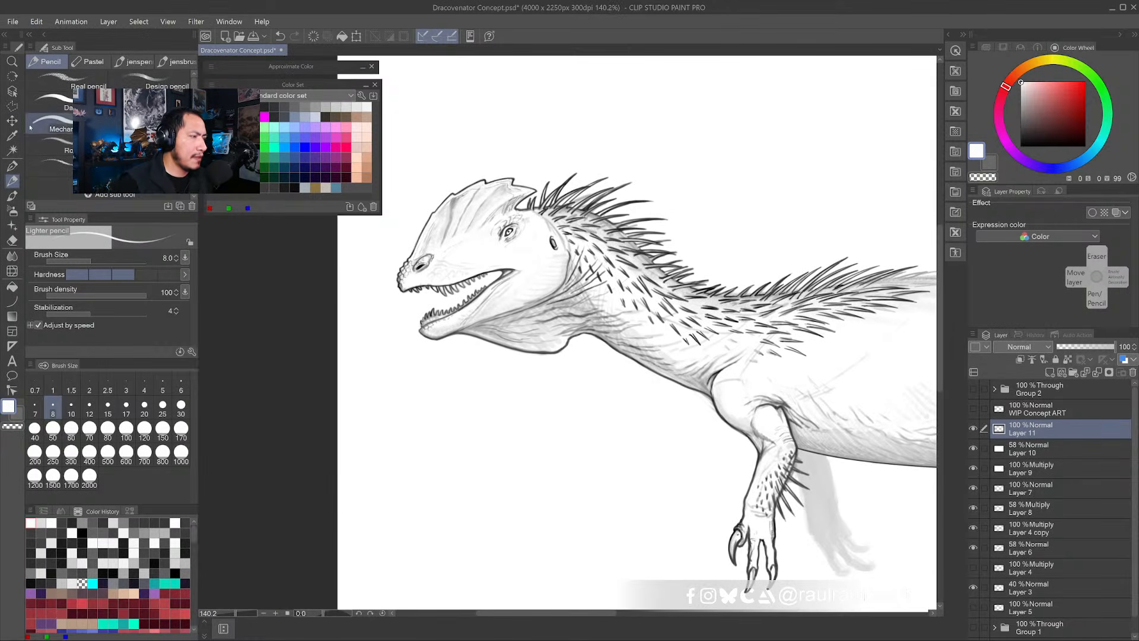
{"action": "key", "text": "m"}
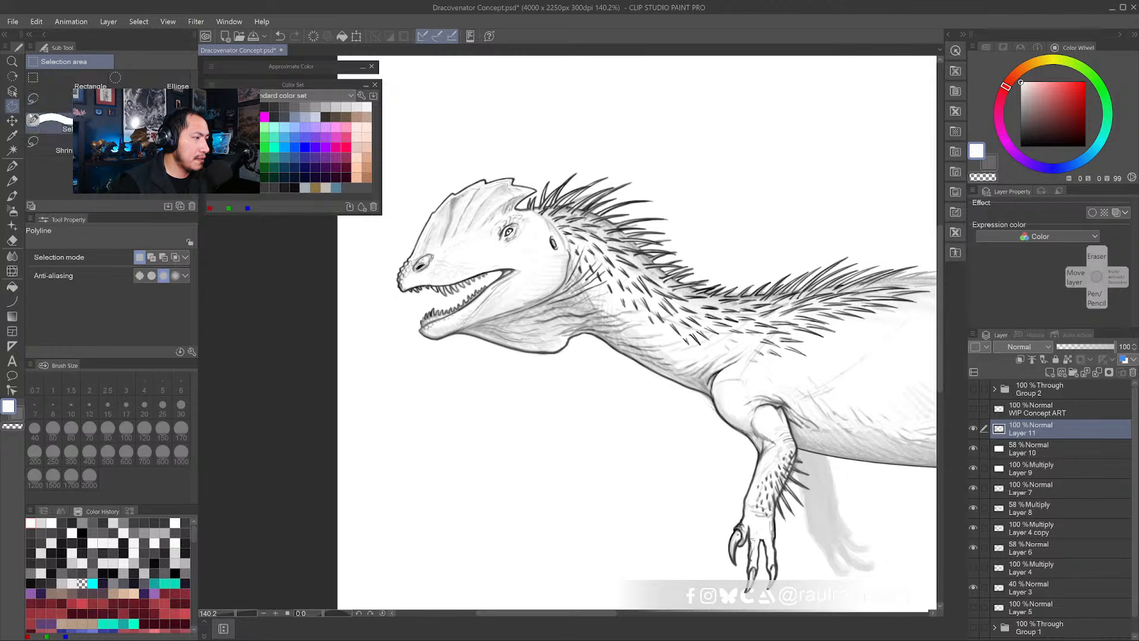
{"action": "left_click", "coordinate": [35, 99]}
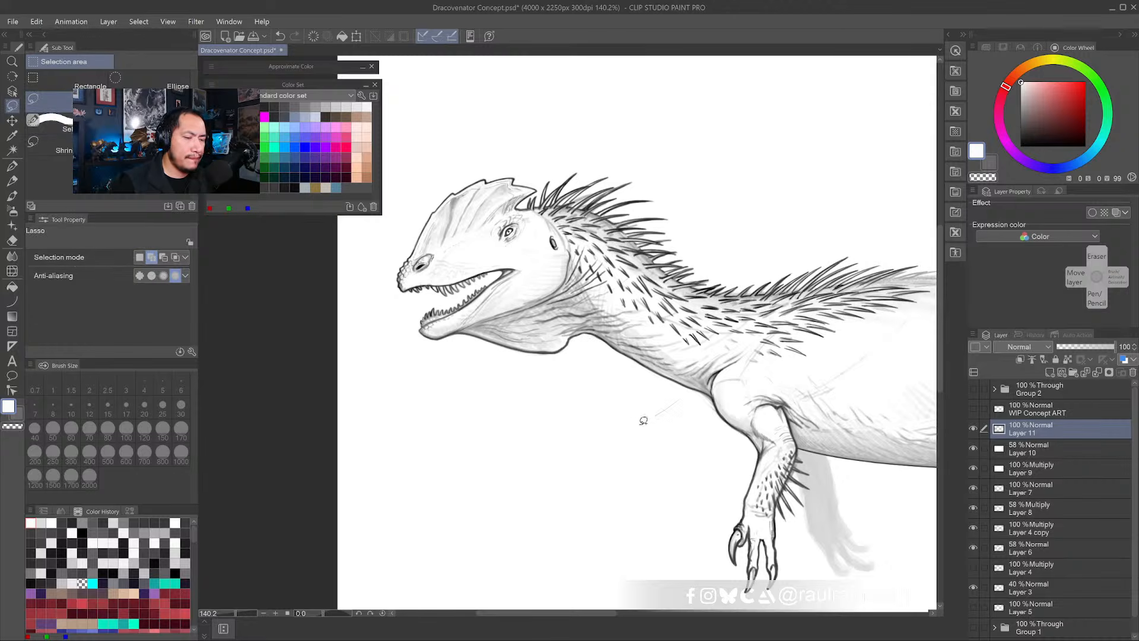
{"action": "mouse_move", "coordinate": [644, 420]}
{"action": "left_mouse_down"}
{"action": "mouse_move", "coordinate": [357, 228]}
{"action": "mouse_move", "coordinate": [531, 99]}
{"action": "mouse_move", "coordinate": [701, 150]}
{"action": "mouse_move", "coordinate": [737, 264]}
{"action": "mouse_move", "coordinate": [736, 331]}
{"action": "mouse_move", "coordinate": [683, 401]}
{"action": "left_mouse_up"}
{"action": "scroll", "coordinate": [667, 397], "scroll_direction": "down", "scroll_amount": 2}
{"action": "key", "text": "ctrl+d"}
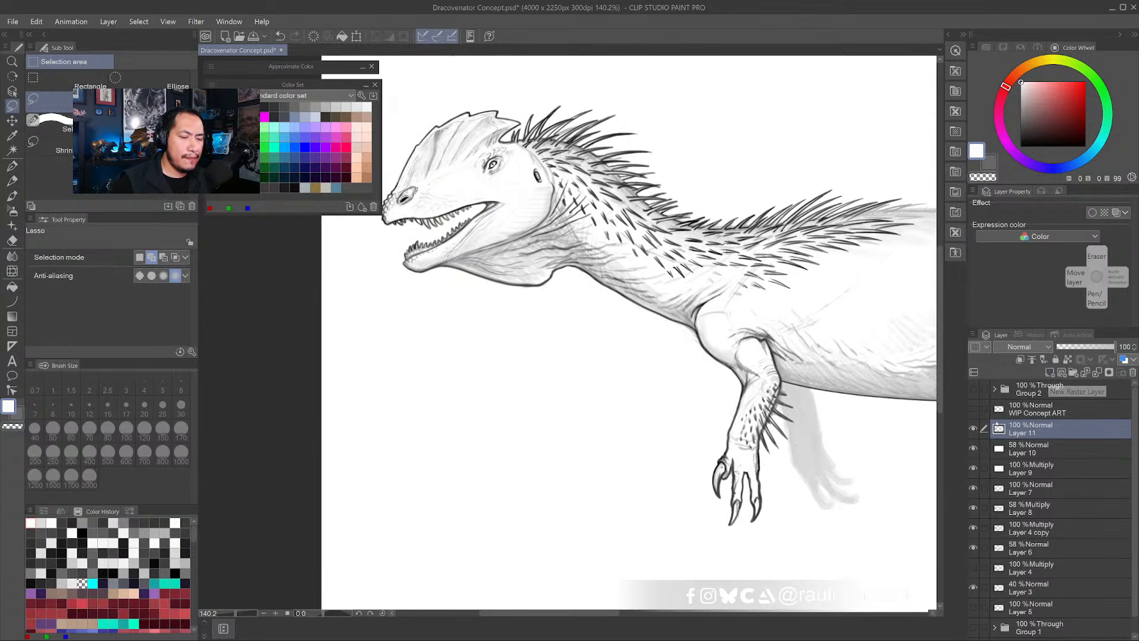
- Merge the visible layers into a new layer and delete everything on it outside a lasso selection around the head and neck
{"action": "right_click", "coordinate": [1021, 426]}
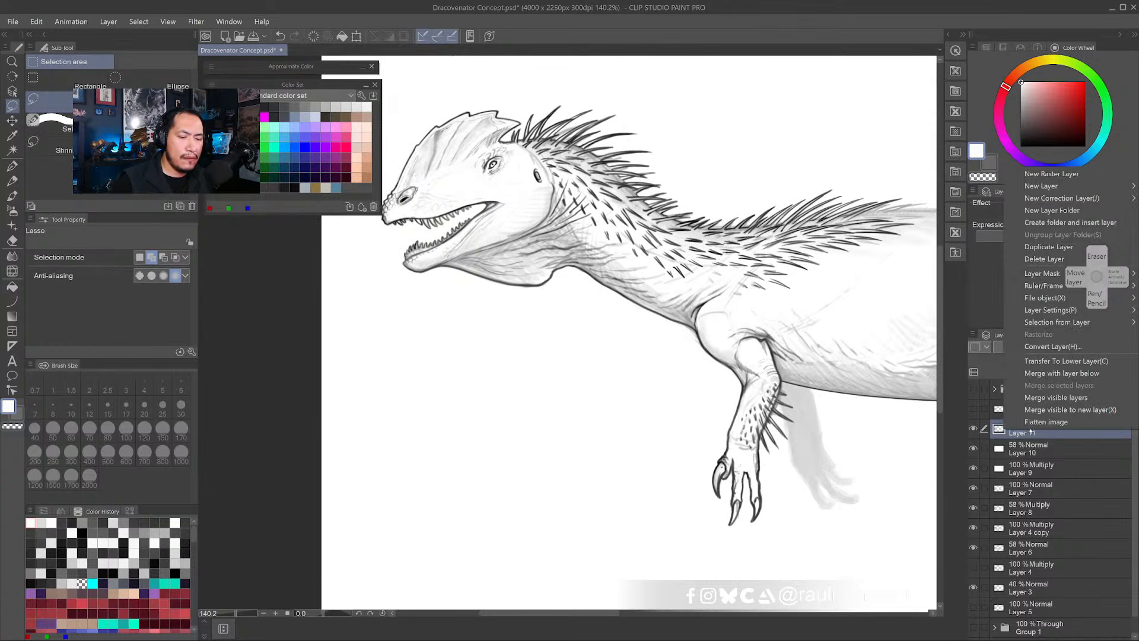
{"action": "left_click", "coordinate": [1058, 409]}
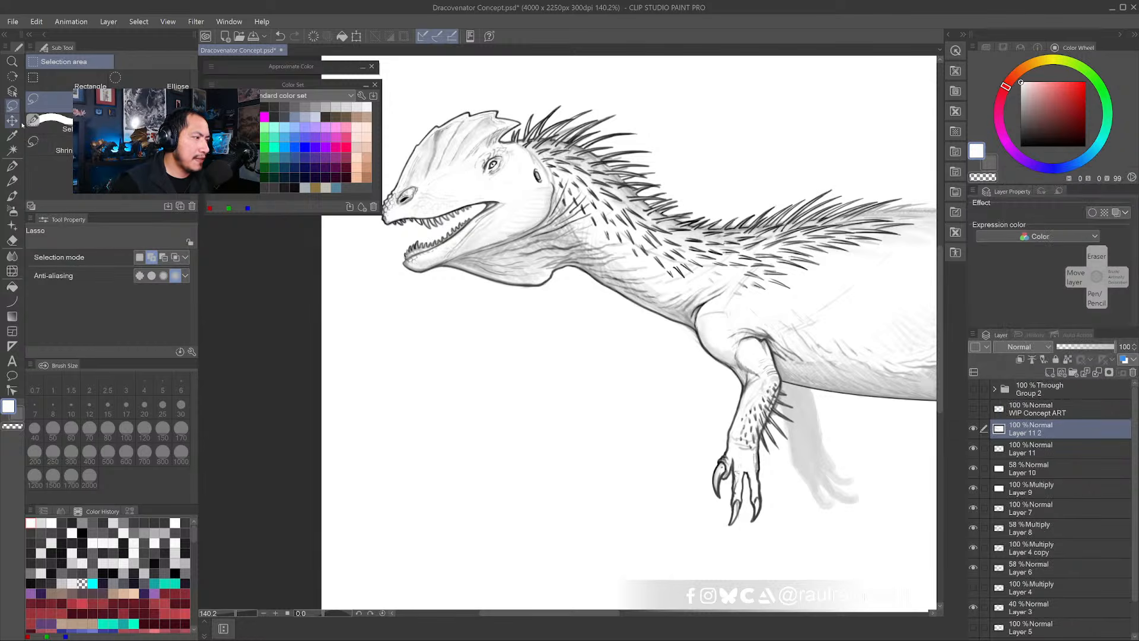
{"action": "mouse_move", "coordinate": [575, 319]}
{"action": "left_mouse_down"}
{"action": "mouse_move", "coordinate": [566, 346]}
{"action": "mouse_move", "coordinate": [447, 322]}
{"action": "mouse_move", "coordinate": [637, 199]}
{"action": "mouse_move", "coordinate": [643, 289]}
{"action": "mouse_move", "coordinate": [594, 367]}
{"action": "left_mouse_up"}
{"action": "scroll", "coordinate": [567, 345], "scroll_direction": "down", "scroll_amount": 2}
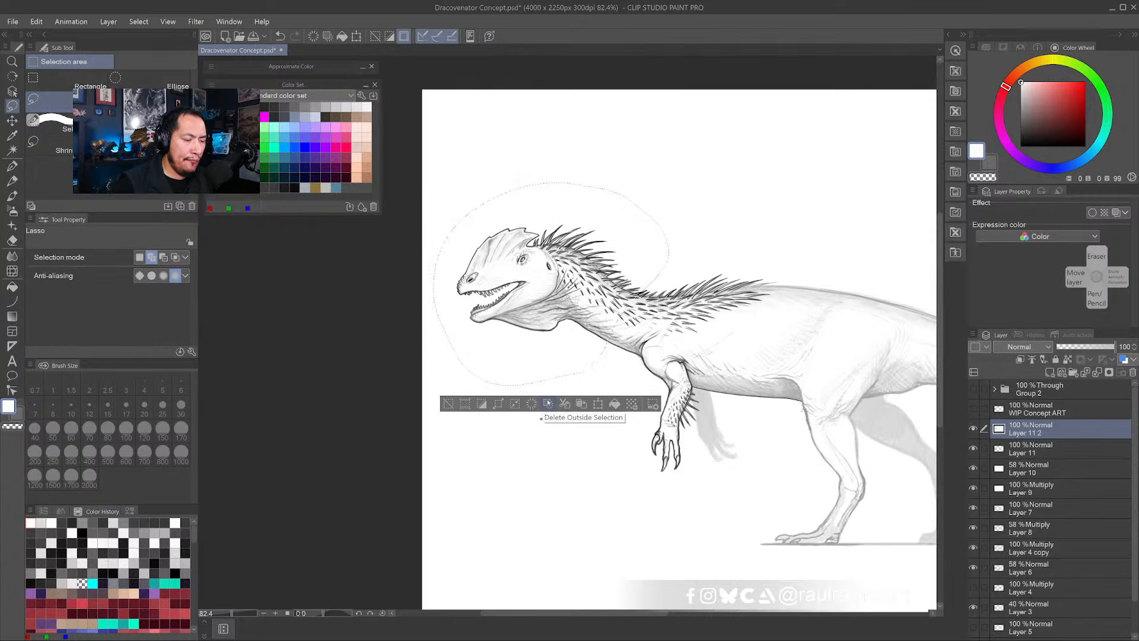
{"action": "left_click", "coordinate": [547, 403]}
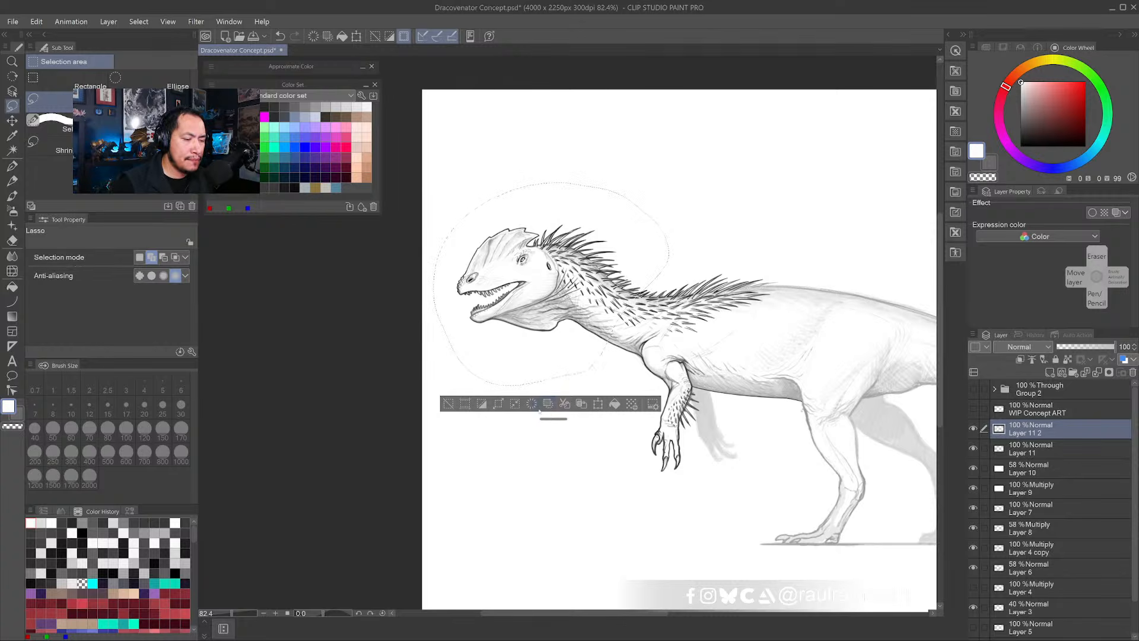
{"action": "key", "text": "ctrl+d"}
- Move the head copy into the empty space above the dinosaur's back and set its layer's blending mode to Multiply
{"action": "key", "text": "k"}
{"action": "mouse_move", "coordinate": [544, 290]}
{"action": "left_mouse_down"}
{"action": "mouse_move", "coordinate": [605, 214]}
{"action": "mouse_move", "coordinate": [669, 168]}
{"action": "mouse_move", "coordinate": [704, 159]}
{"action": "mouse_move", "coordinate": [565, 437]}
{"action": "mouse_move", "coordinate": [532, 445]}
{"action": "mouse_move", "coordinate": [489, 377]}
{"action": "mouse_move", "coordinate": [674, 150]}
{"action": "left_mouse_up"}
{"action": "left_click", "coordinate": [1041, 350]}
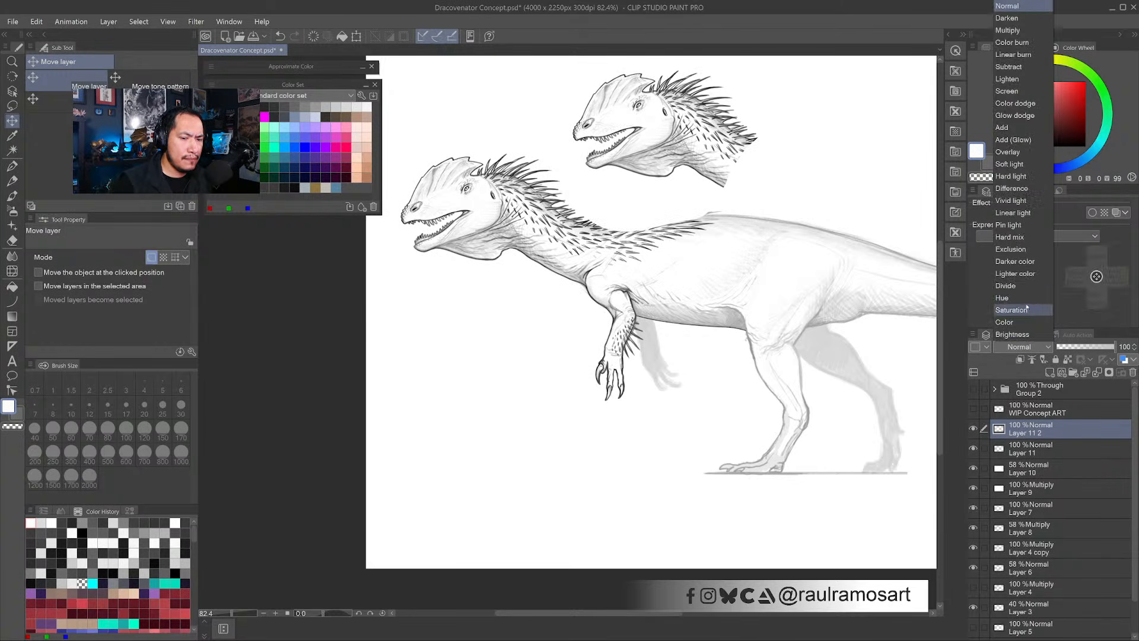
{"action": "left_click", "coordinate": [1007, 30]}
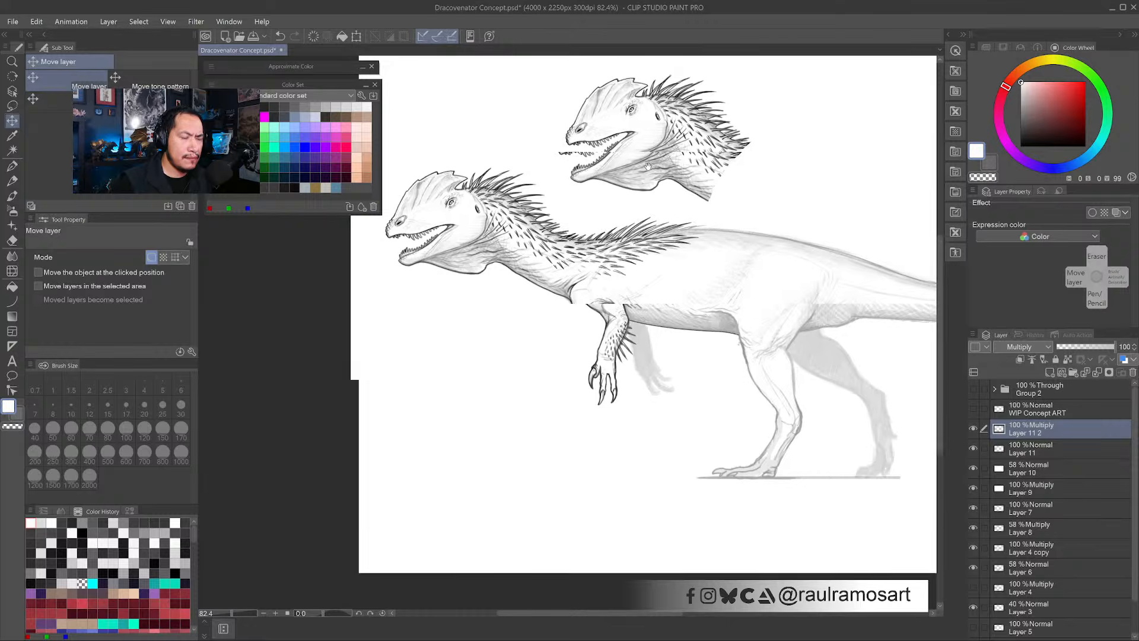
{"action": "scroll", "coordinate": [691, 125], "scroll_direction": "up", "scroll_amount": 3}
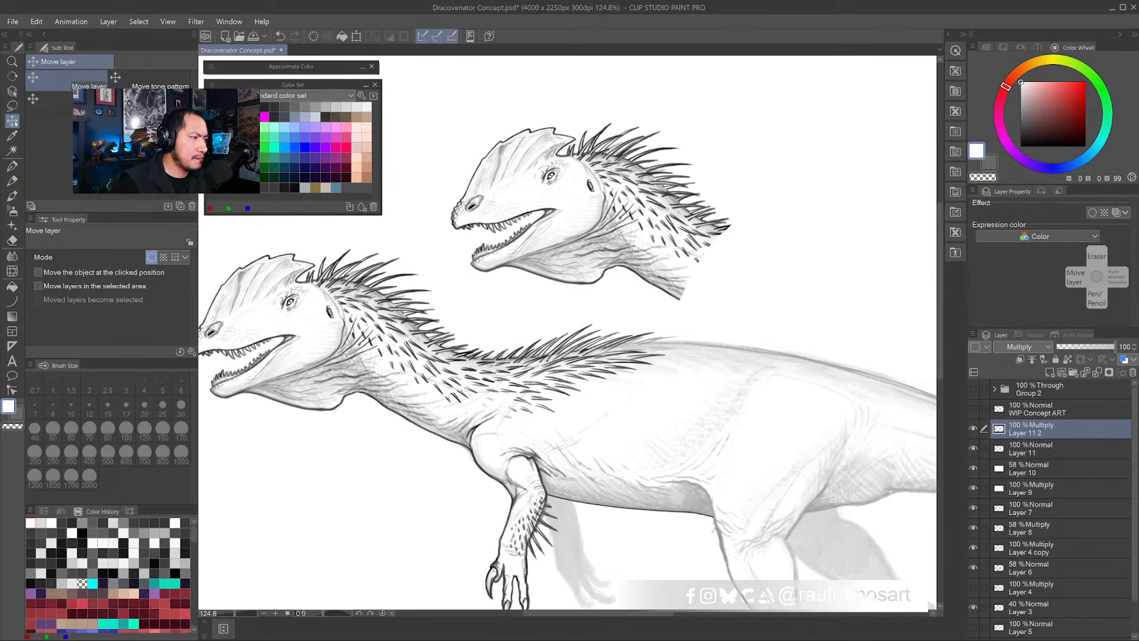
- Move the head copy slightly higher and lasso its lower jaw and throat
{"action": "left_click_drag", "start_coordinate": [665, 227], "coordinate": [657, 194]}
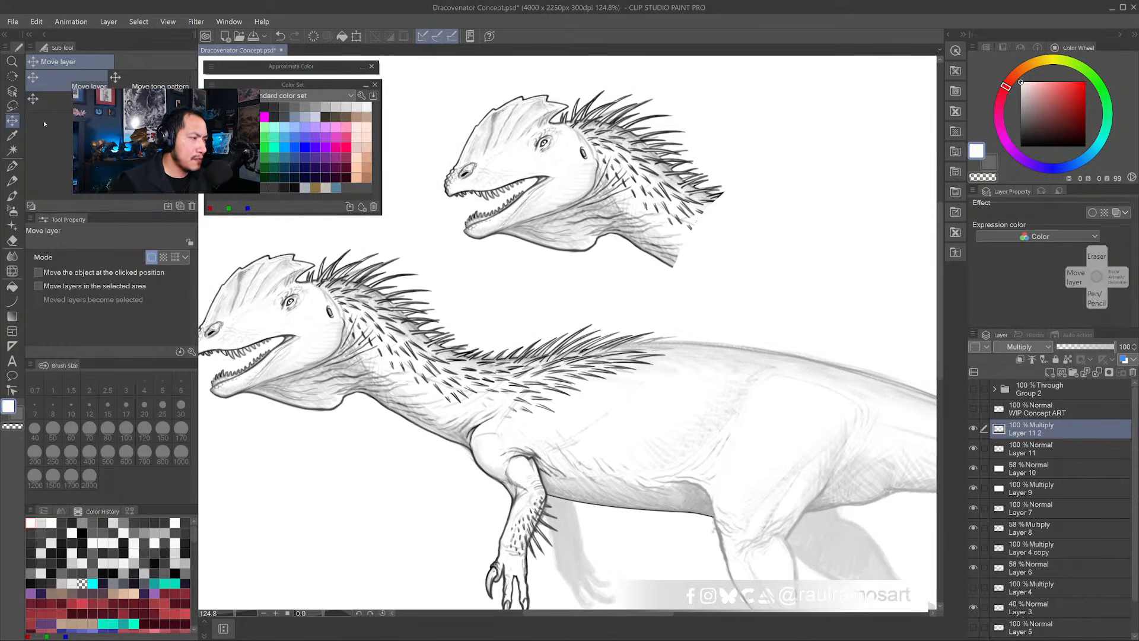
{"action": "left_click", "coordinate": [12, 105]}
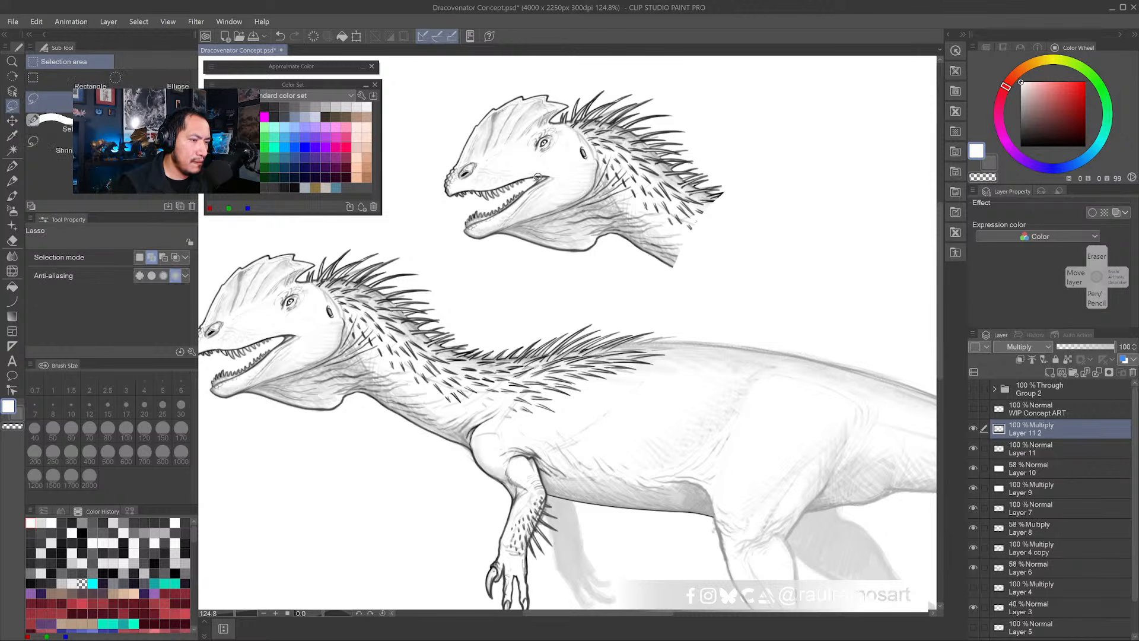
{"action": "left_click_drag", "start_coordinate": [543, 176], "coordinate": [568, 173]}
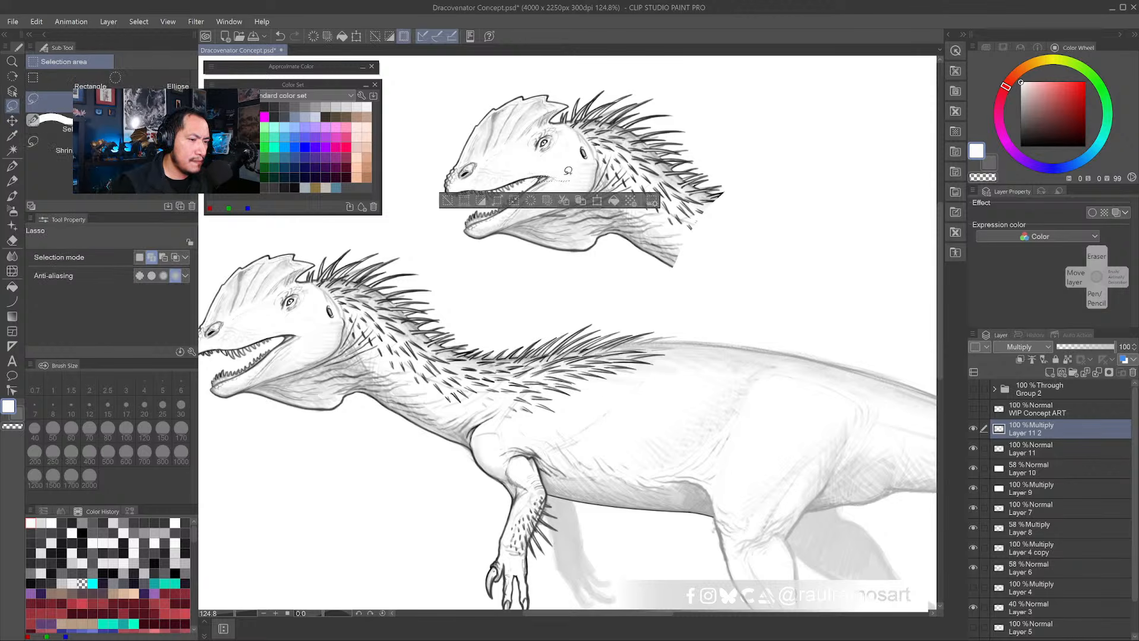
{"action": "left_click", "coordinate": [561, 174]}
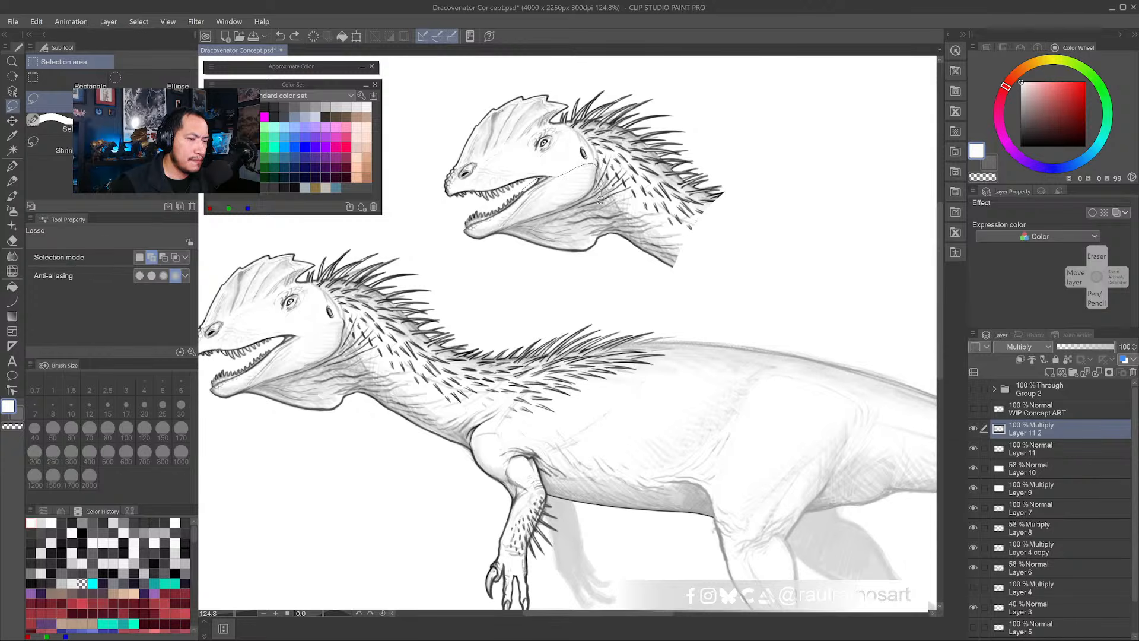
{"action": "mouse_move", "coordinate": [613, 224]}
{"action": "left_mouse_down"}
{"action": "mouse_move", "coordinate": [553, 267]}
{"action": "mouse_move", "coordinate": [467, 251]}
{"action": "mouse_move", "coordinate": [475, 210]}
{"action": "mouse_move", "coordinate": [522, 185]}
{"action": "left_mouse_up"}
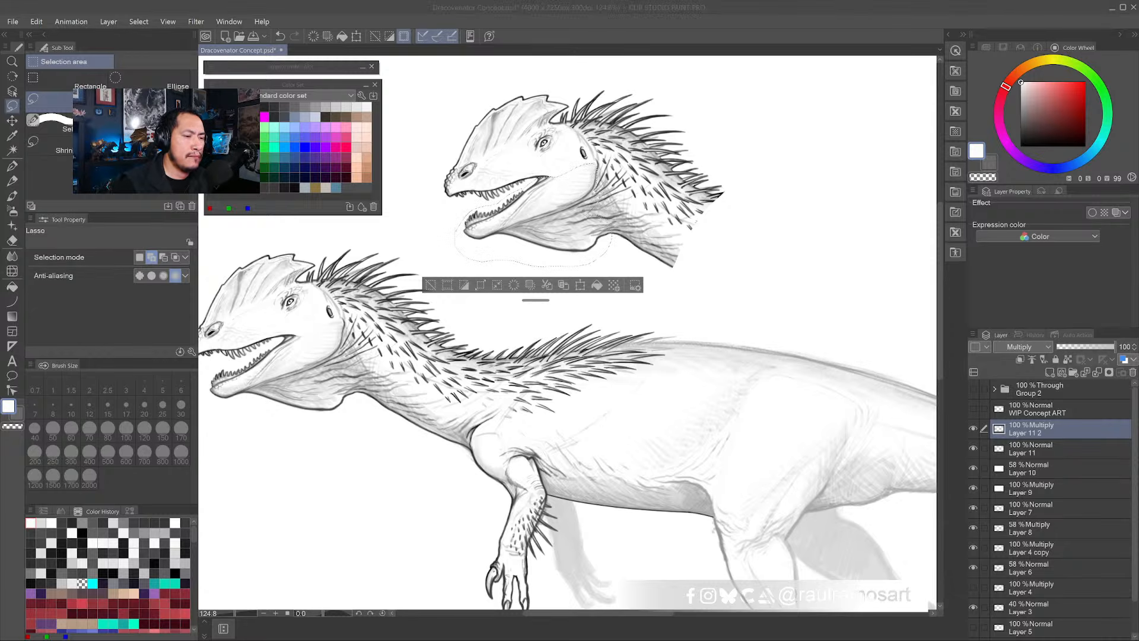
- Cut the selected lower jaw from the head copy and paste it onto its own layer
{"action": "left_click", "coordinate": [12, 121]}
{"action": "key", "text": "ctrl+t"}
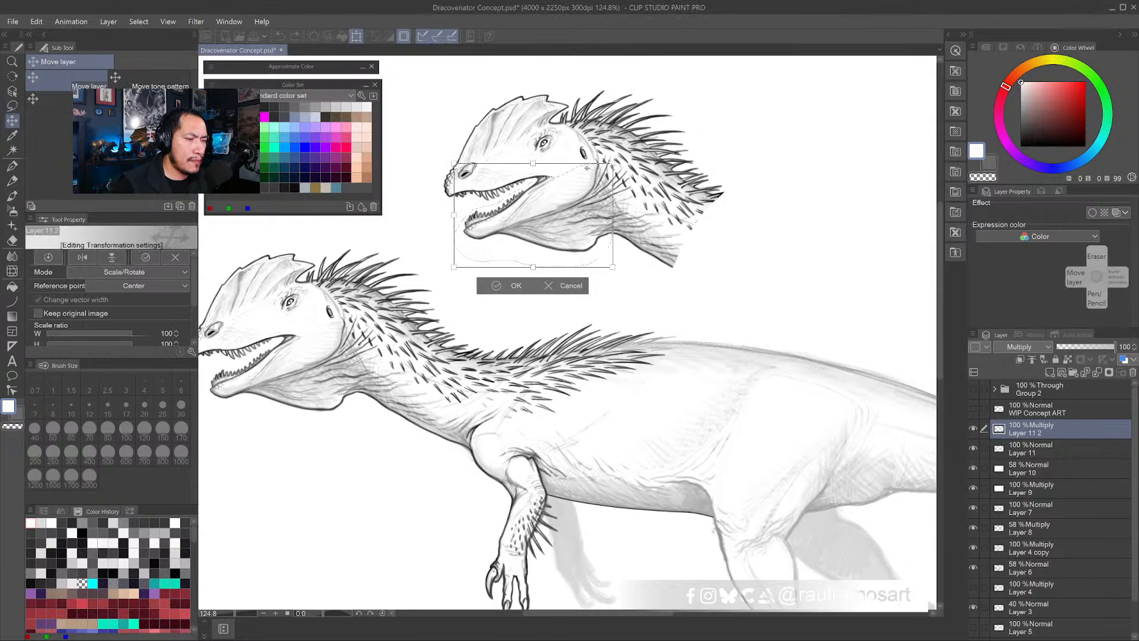
{"action": "left_click", "coordinate": [548, 285]}
{"action": "left_click", "coordinate": [547, 285]}
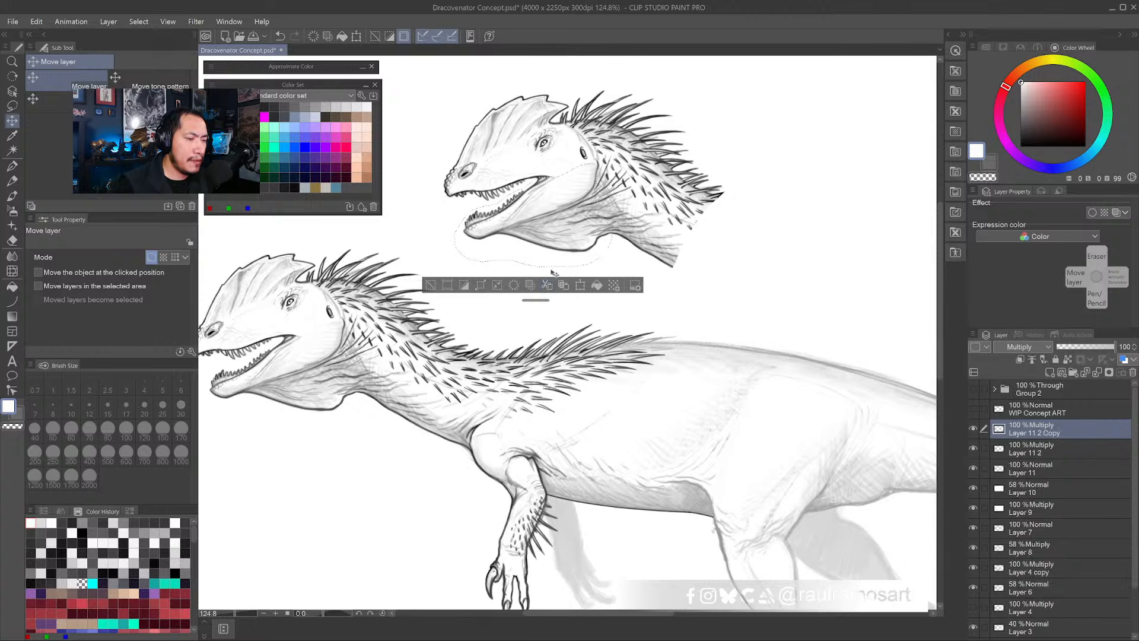
{"action": "key", "text": "ctrl+z"}
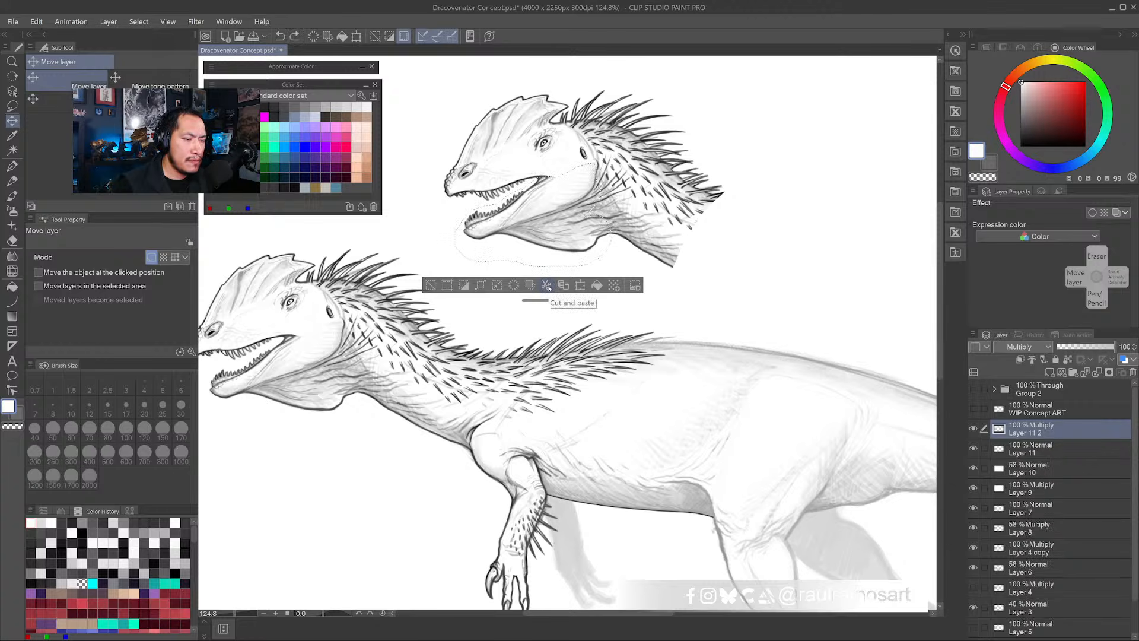
{"action": "left_click", "coordinate": [546, 285]}
- Rotate the jaw layer downward around the jaw hinge so the head copy's mouth gapes wide open
{"action": "key", "text": "ctrl+t"}
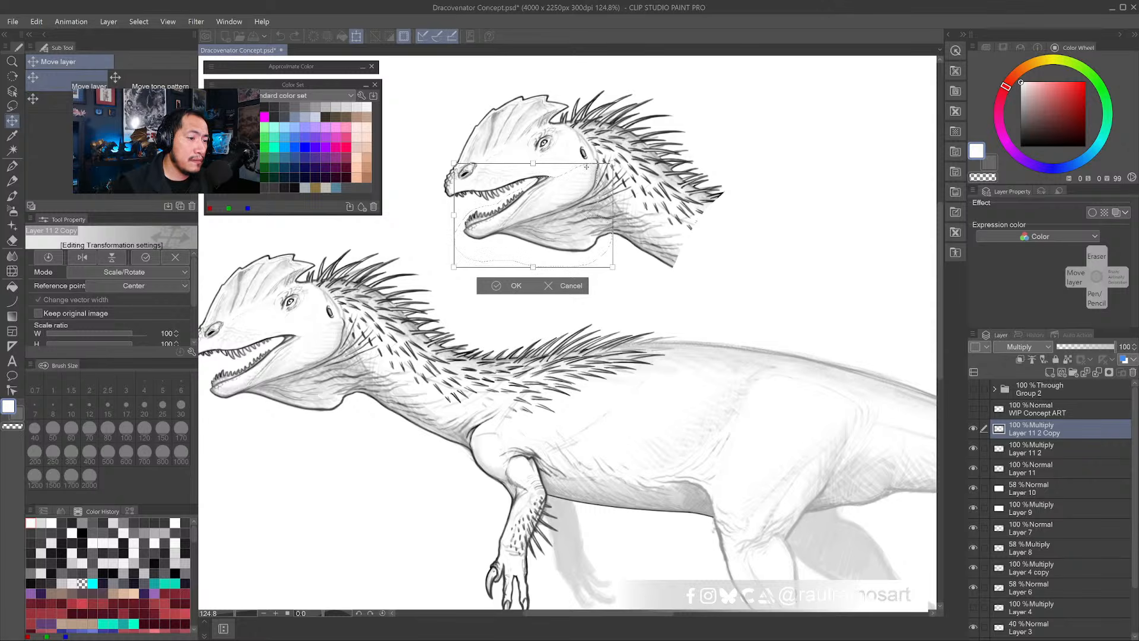
{"action": "left_click_drag", "start_coordinate": [585, 167], "coordinate": [625, 150]}
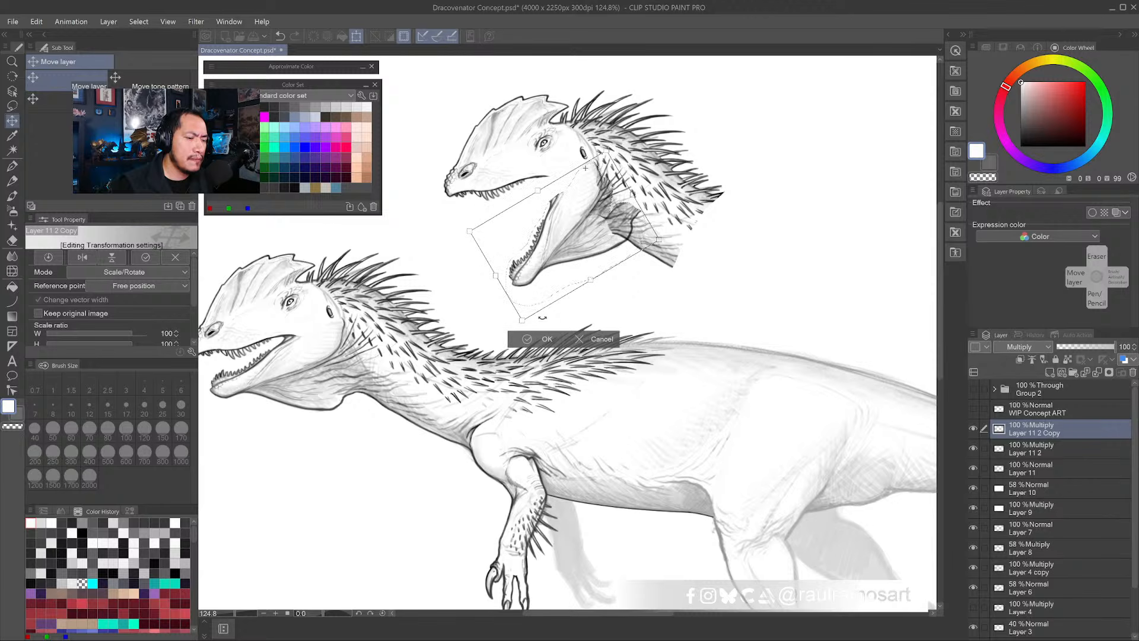
{"action": "left_click", "coordinate": [526, 338]}
- Adjust the jaw layer's throat edge where it overlaps the neck using Liquify at brush size 150
{"action": "key", "text": "b"}
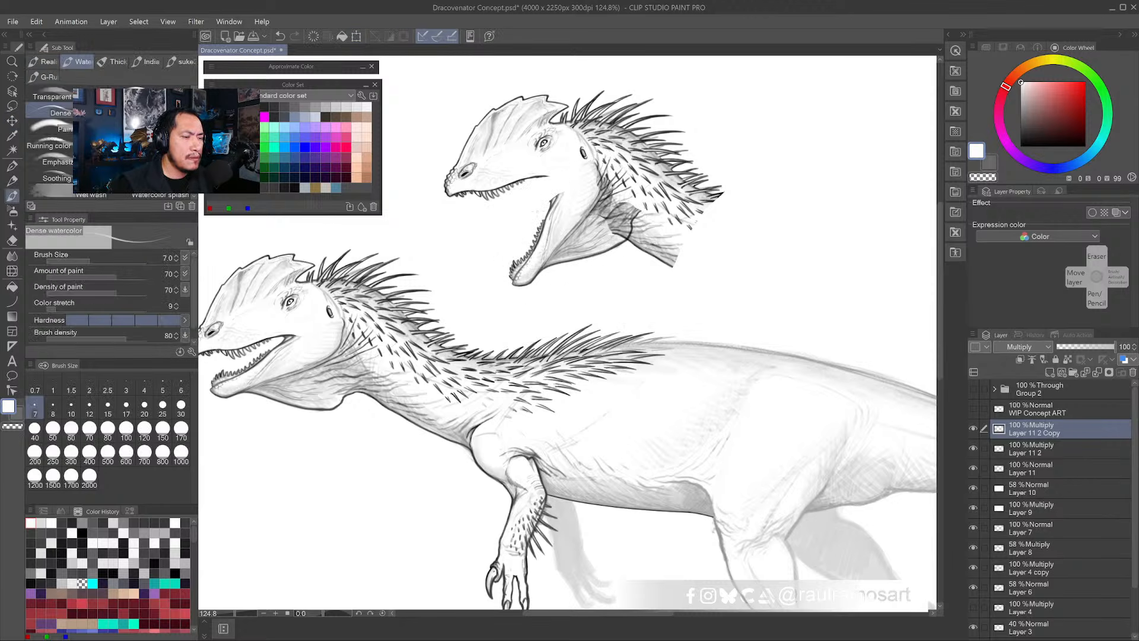
{"action": "left_click", "coordinate": [12, 241]}
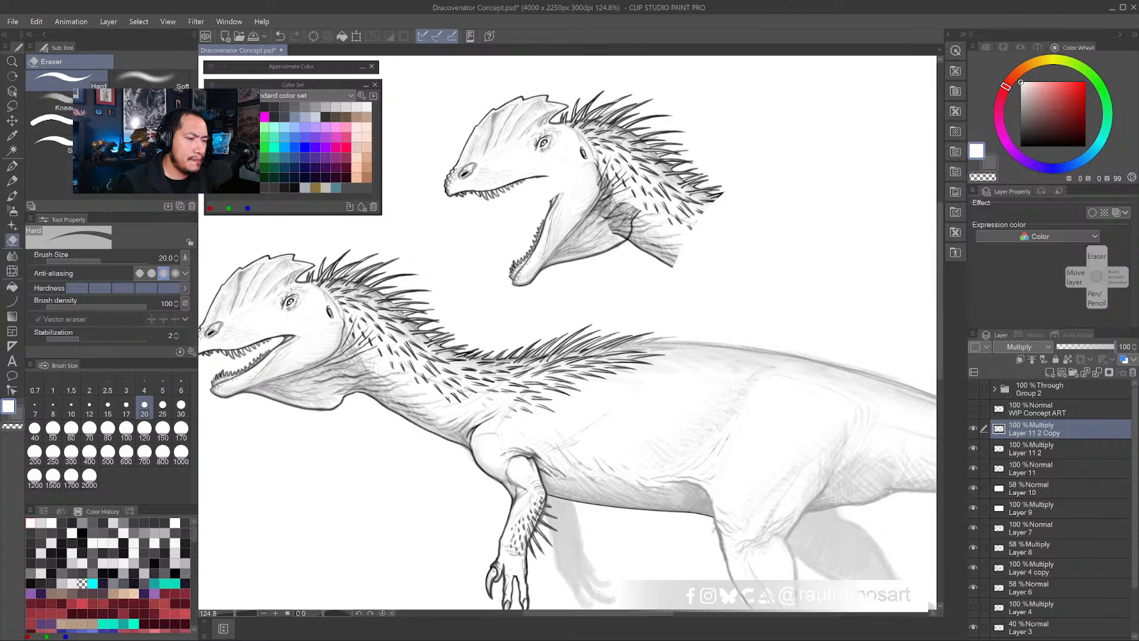
{"action": "left_click", "coordinate": [12, 271]}
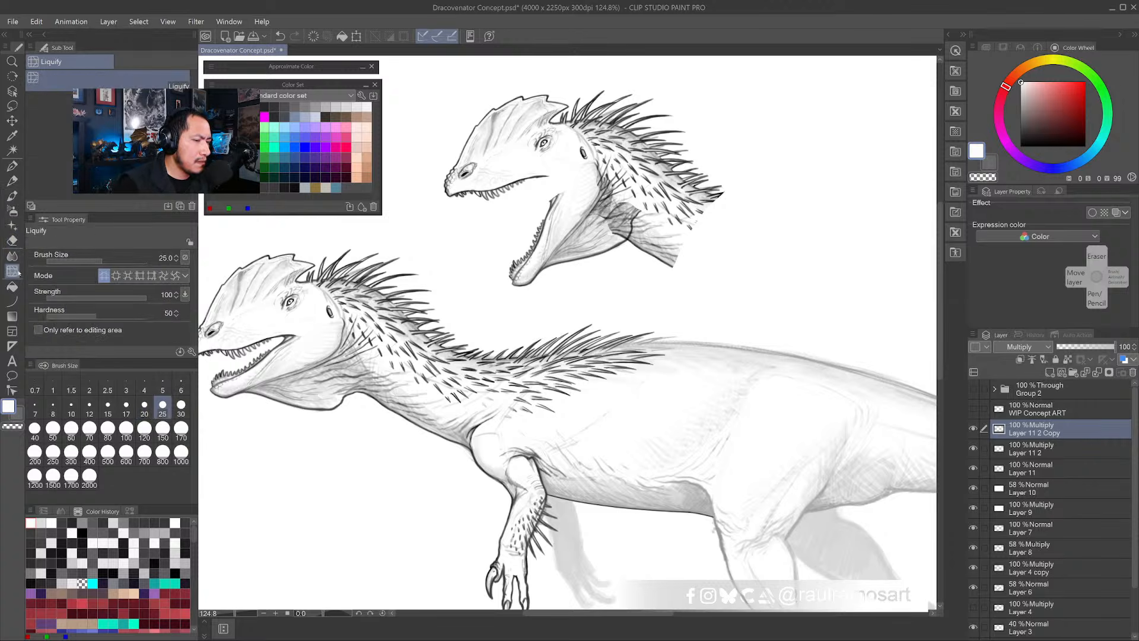
{"action": "key", "text": "bracketright"}
{"action": "key", "text": "bracketright"}
{"action": "key", "text": "bracketright"}
{"action": "key", "text": "bracketright"}
{"action": "key", "text": "bracketright"}
{"action": "key", "text": "bracketright"}
{"action": "key", "text": "bracketright"}
{"action": "key", "text": "bracketright"}
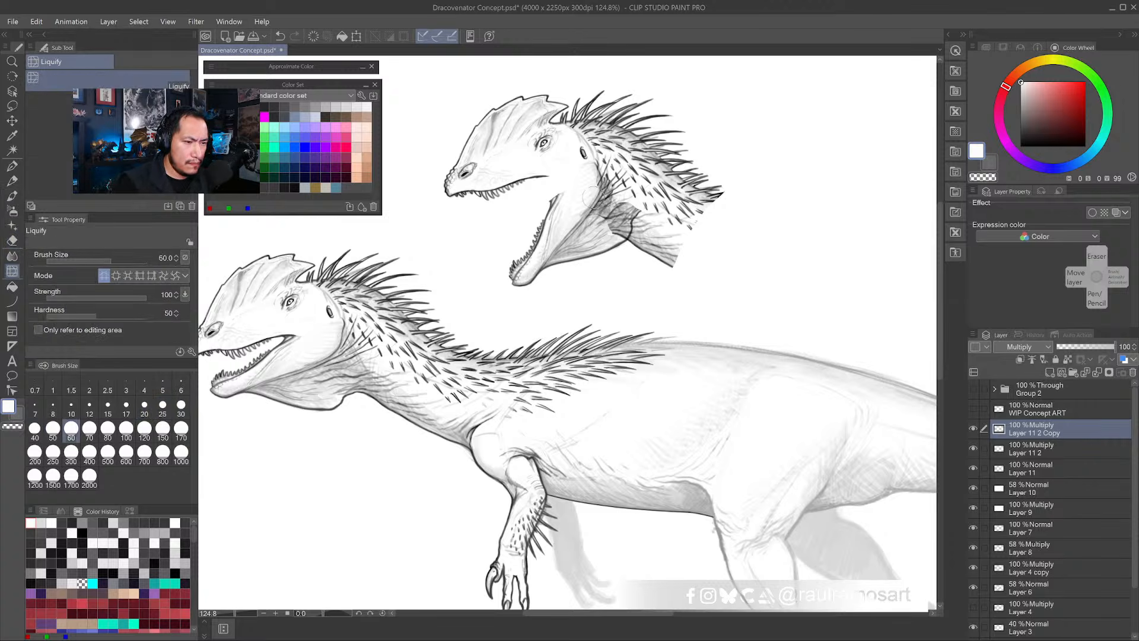
{"action": "key", "text": "bracketright"}
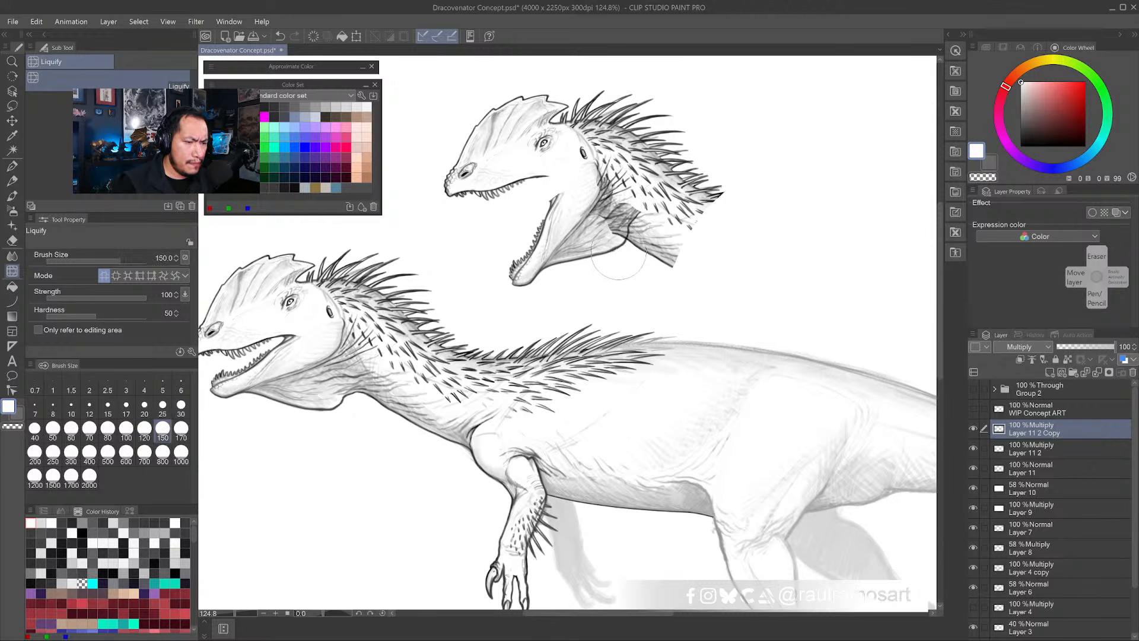
{"action": "key", "text": "ctrl+z"}
{"action": "key", "text": "ctrl+d"}
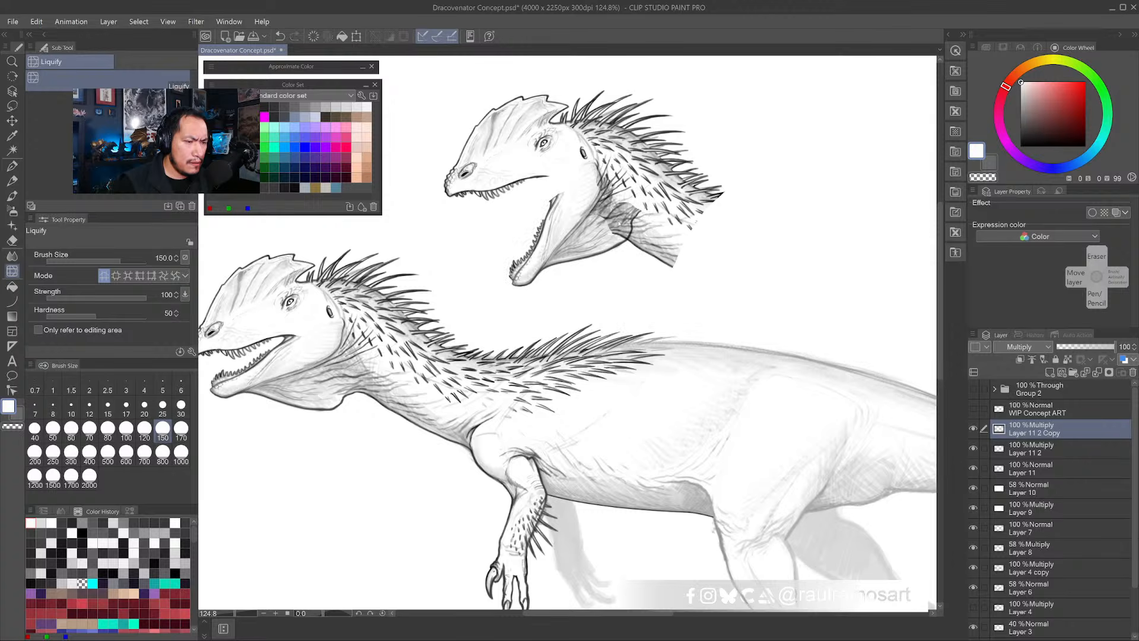
{"action": "mouse_move", "coordinate": [627, 227]}
{"action": "left_mouse_down"}
{"action": "mouse_move", "coordinate": [614, 258]}
{"action": "mouse_move", "coordinate": [617, 184]}
{"action": "mouse_move", "coordinate": [624, 238]}
{"action": "mouse_move", "coordinate": [605, 190]}
{"action": "mouse_move", "coordinate": [627, 225]}
{"action": "left_mouse_up"}
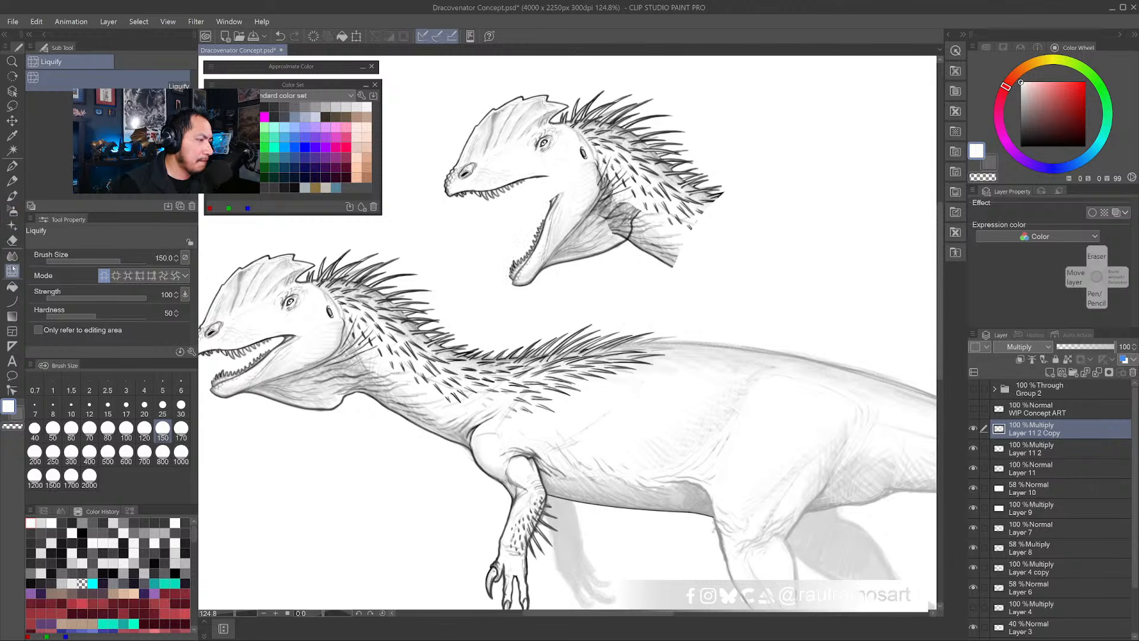
- Erase the jaw layer's overlapping dark lines along the neck with the Kneaded eraser at size 60
{"action": "left_click", "coordinate": [12, 240]}
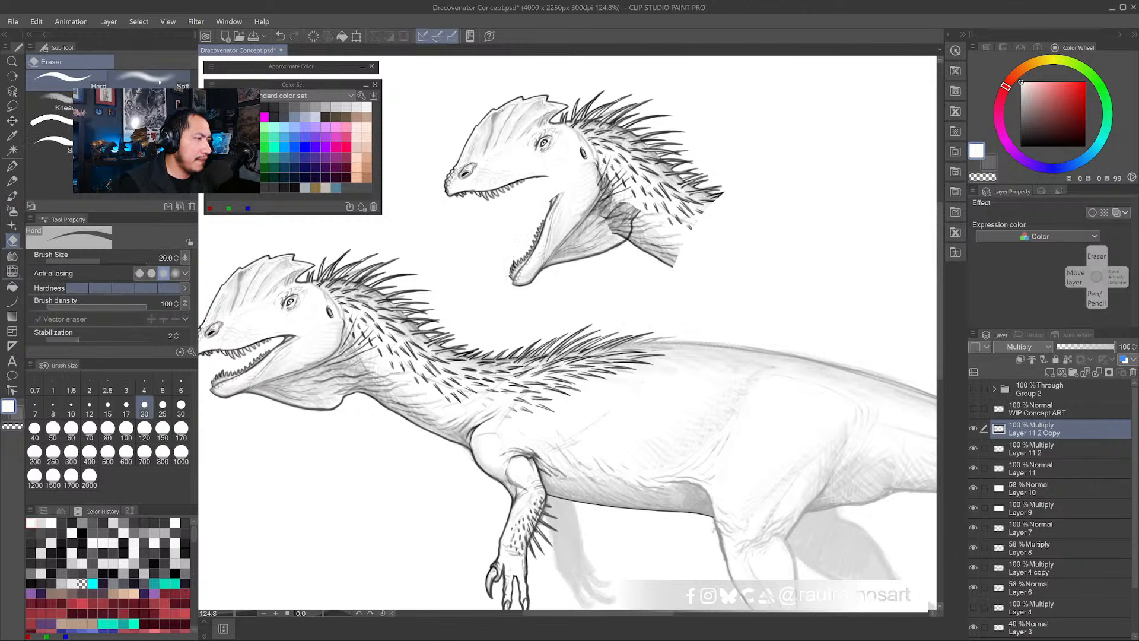
{"action": "left_click", "coordinate": [51, 106]}
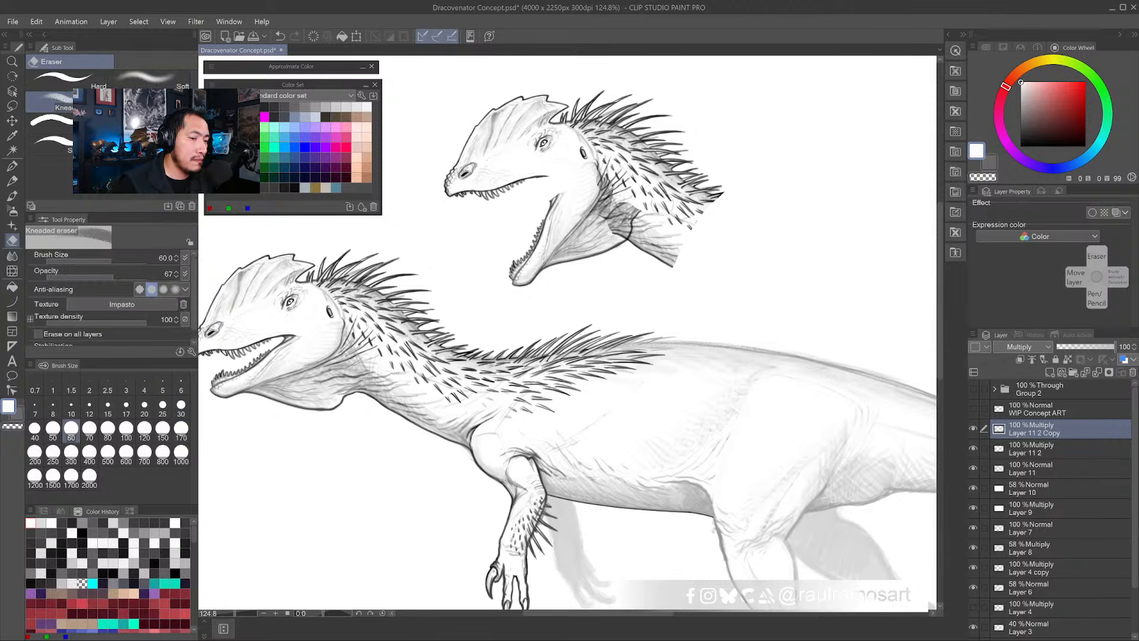
{"action": "mouse_move", "coordinate": [605, 177]}
{"action": "left_mouse_down"}
{"action": "mouse_move", "coordinate": [600, 220]}
{"action": "mouse_move", "coordinate": [617, 178]}
{"action": "mouse_move", "coordinate": [614, 242]}
{"action": "left_mouse_up"}
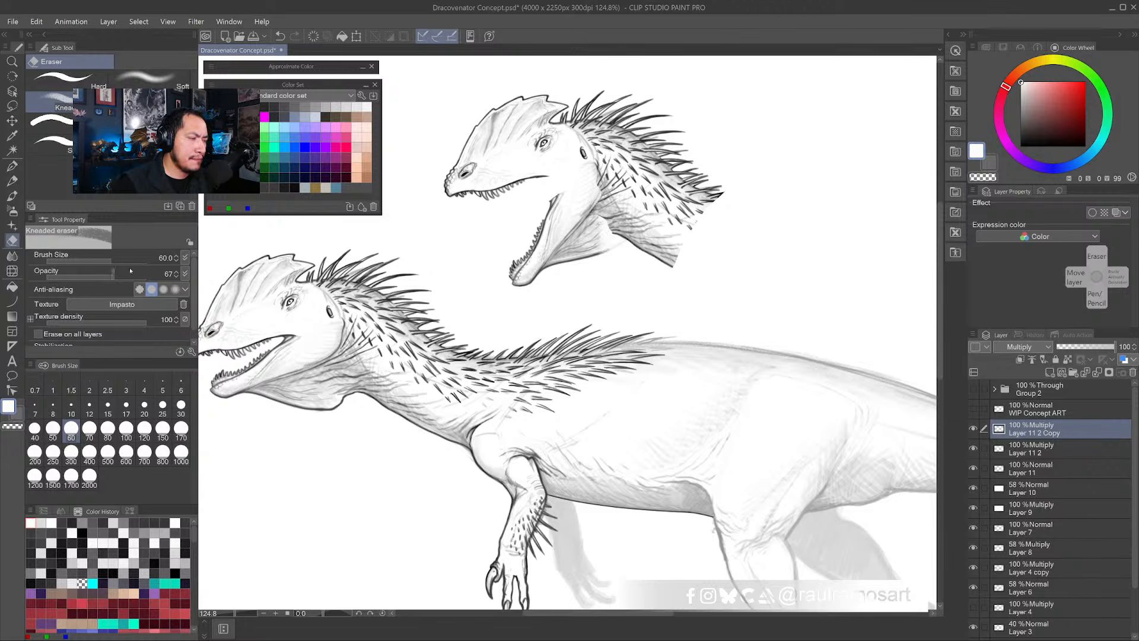
- Draw the missing mouth-corner lines connecting the upper and lower jaws in black with the Lighter pencil at size 8
{"action": "left_click", "coordinate": [12, 180]}
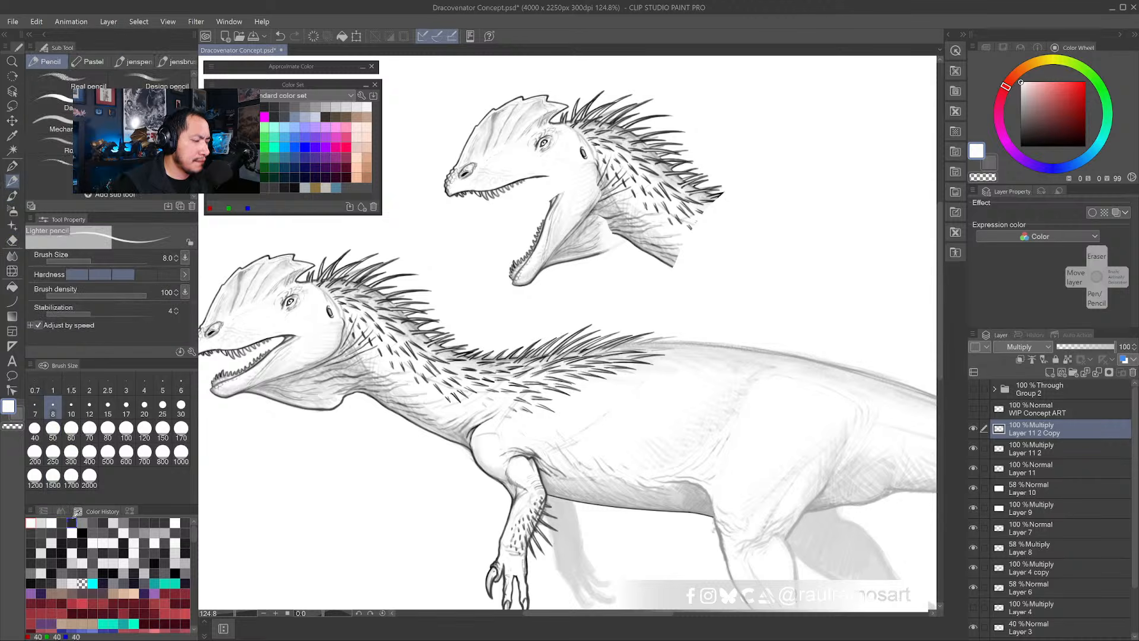
{"action": "left_click", "coordinate": [284, 188]}
{"action": "scroll", "coordinate": [566, 198], "scroll_direction": "up", "scroll_amount": 1}
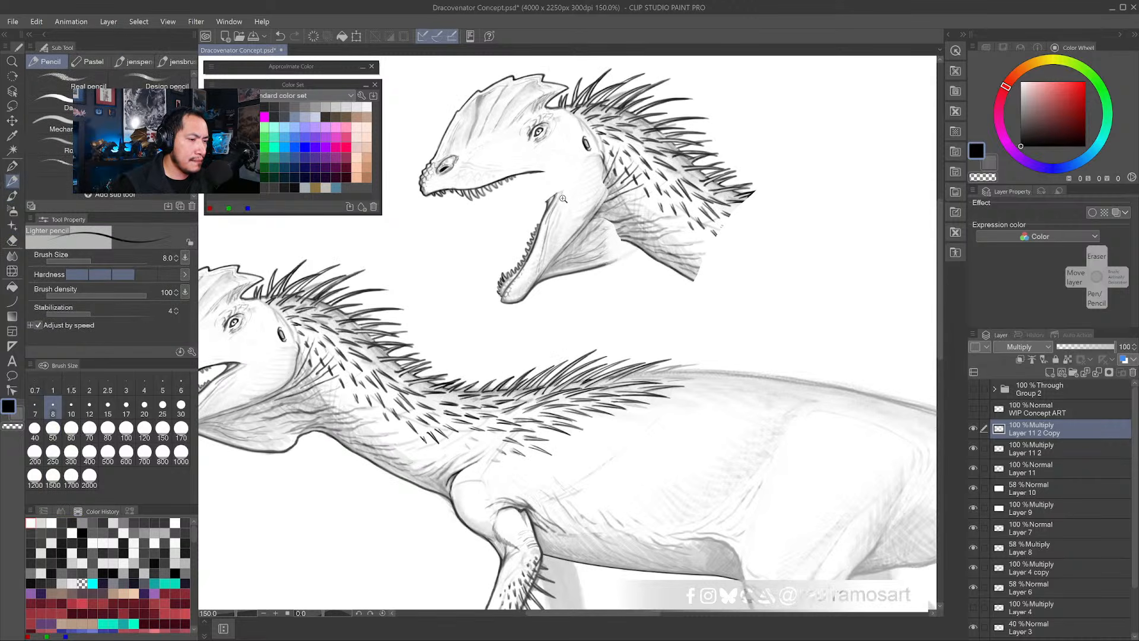
{"action": "left_click_drag", "start_coordinate": [544, 172], "coordinate": [549, 173]}
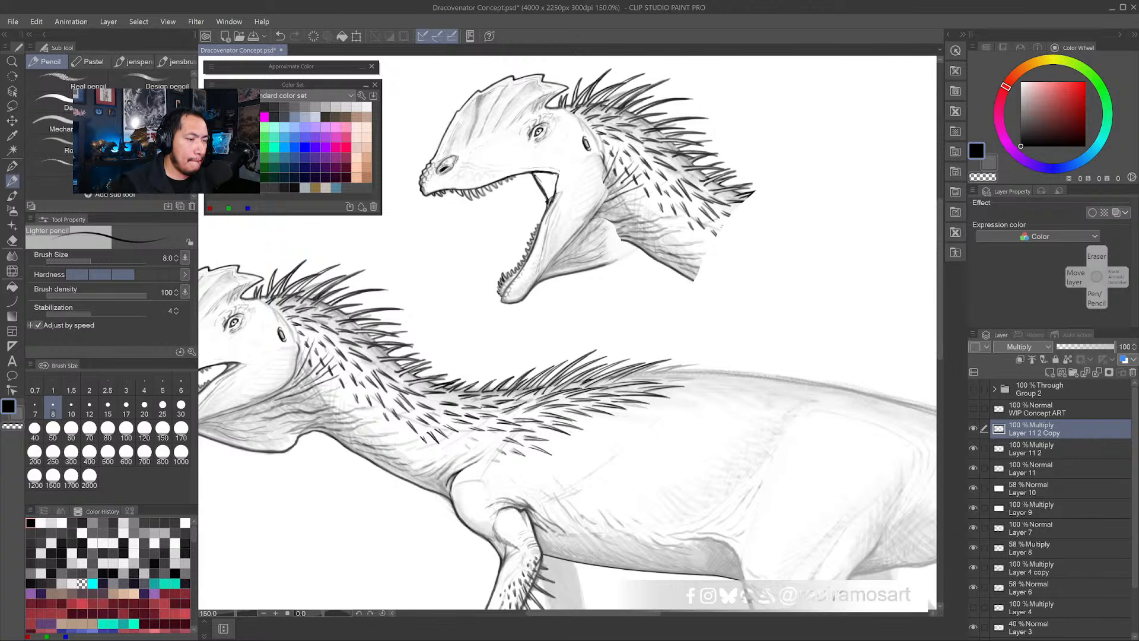
{"action": "mouse_move", "coordinate": [549, 204]}
{"action": "left_mouse_down"}
{"action": "mouse_move", "coordinate": [655, 233]}
{"action": "mouse_move", "coordinate": [651, 195]}
{"action": "mouse_move", "coordinate": [653, 226]}
{"action": "mouse_move", "coordinate": [646, 208]}
{"action": "mouse_move", "coordinate": [641, 224]}
{"action": "left_mouse_up"}
{"action": "scroll", "coordinate": [653, 206], "scroll_direction": "up", "scroll_amount": 3}
- Clean up the heavy dark strokes inside the mouth corner using the Lighter pencil with a sampled near-white
{"action": "key", "text": "e"}
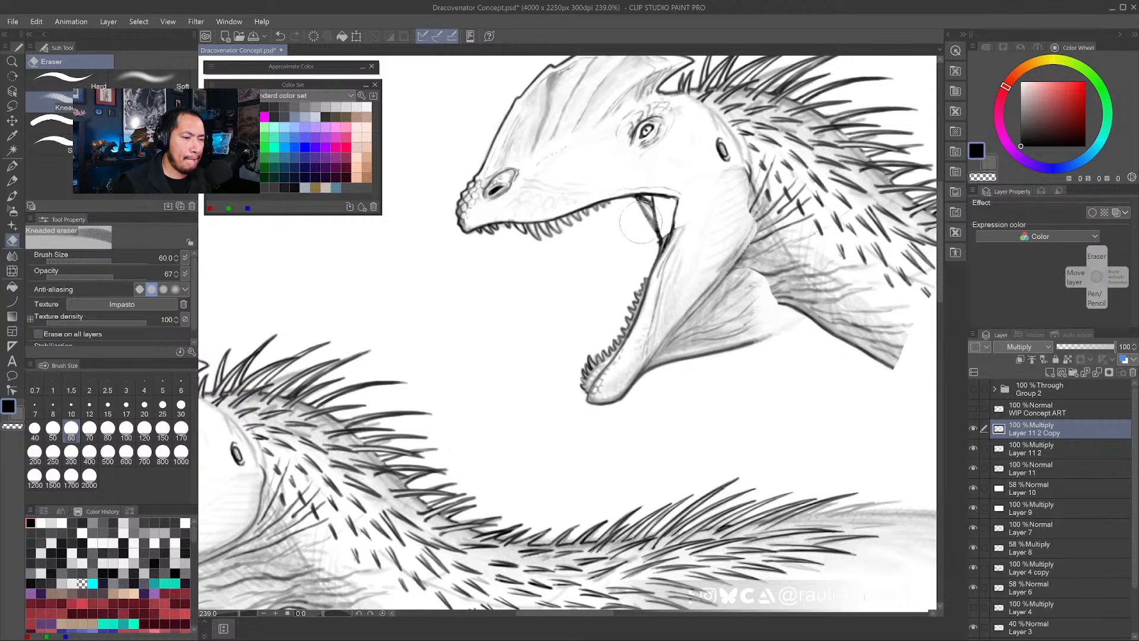
{"action": "key", "text": "ctrl+z"}
{"action": "left_click", "coordinate": [12, 181]}
{"action": "left_click", "coordinate": [628, 205], "text": "alt"}
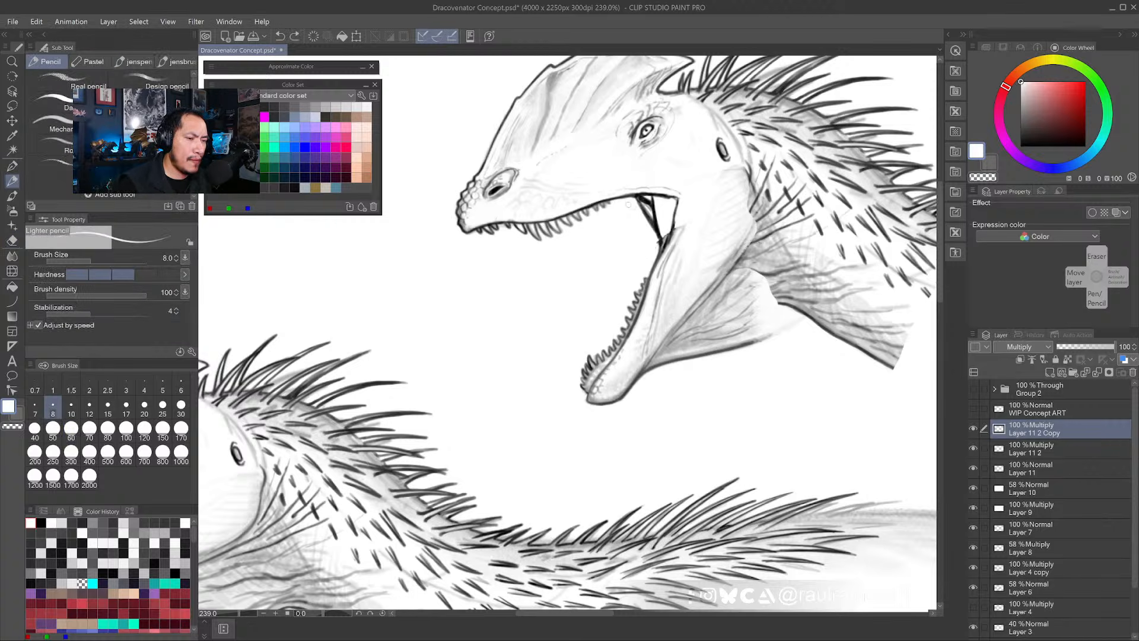
{"action": "mouse_move", "coordinate": [648, 208]}
{"action": "left_mouse_down"}
{"action": "mouse_move", "coordinate": [658, 239]}
{"action": "mouse_move", "coordinate": [640, 205]}
{"action": "left_mouse_up"}
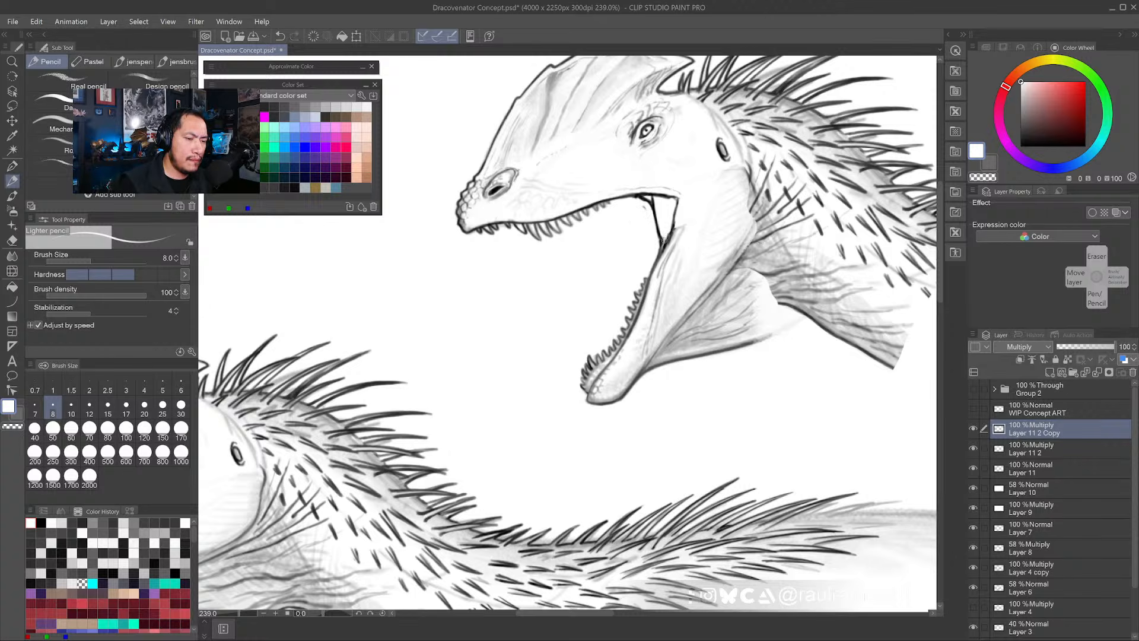
- Refine the inner mouth-corner lines with the Lighter pencil in sampled dark tones
{"action": "left_click", "coordinate": [667, 241], "text": "alt"}
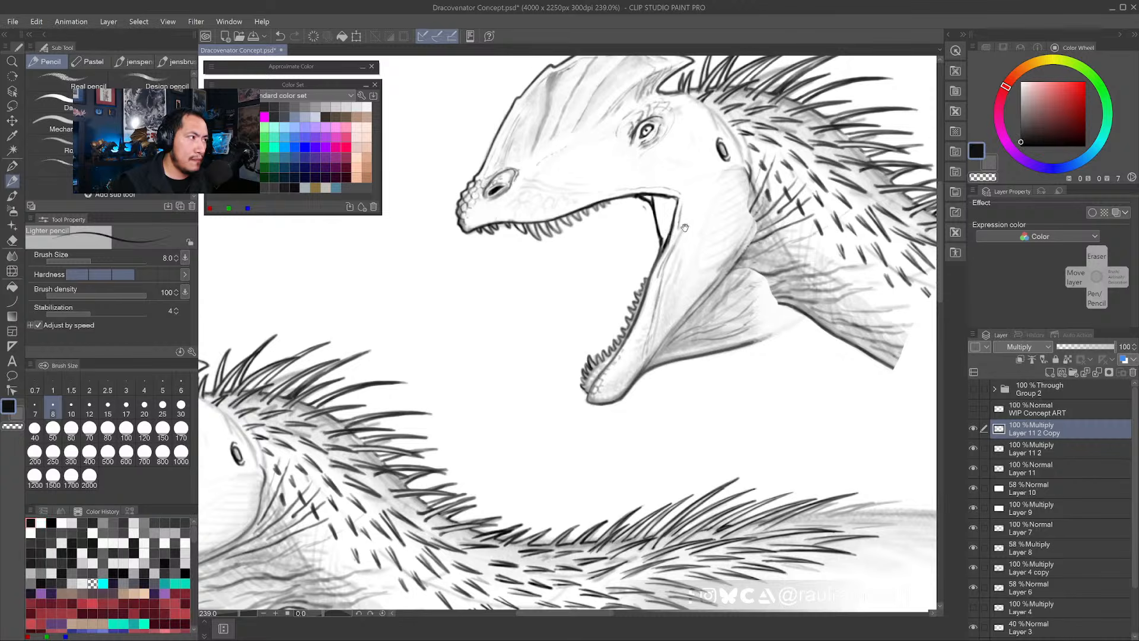
{"action": "left_click_drag", "start_coordinate": [683, 226], "coordinate": [613, 250]}
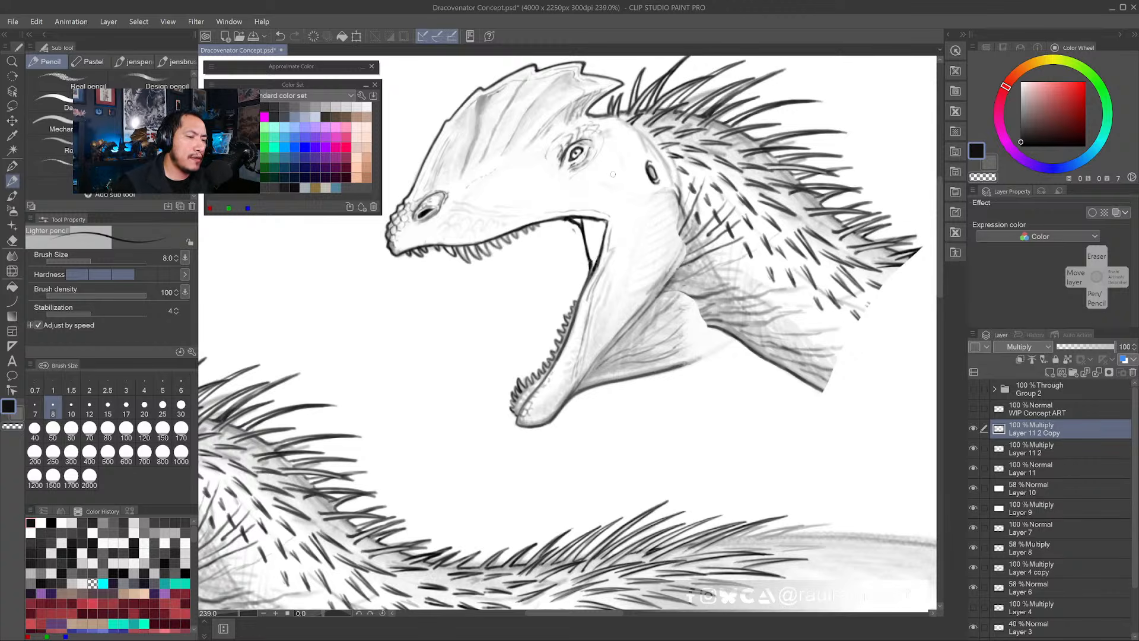
{"action": "key", "text": "x"}
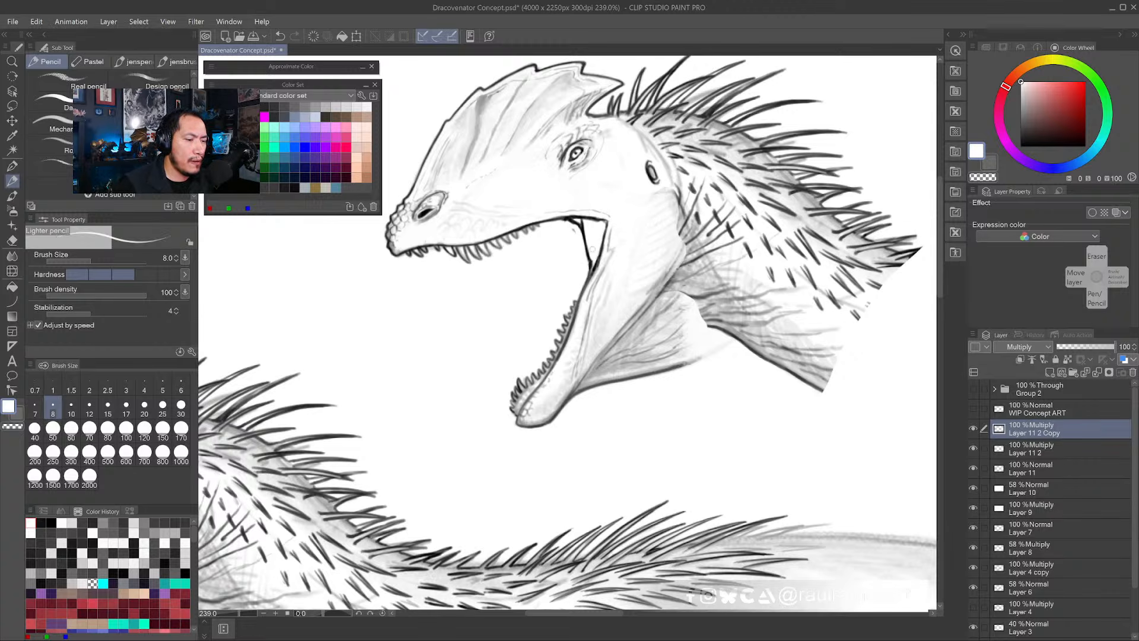
{"action": "key", "text": "x"}
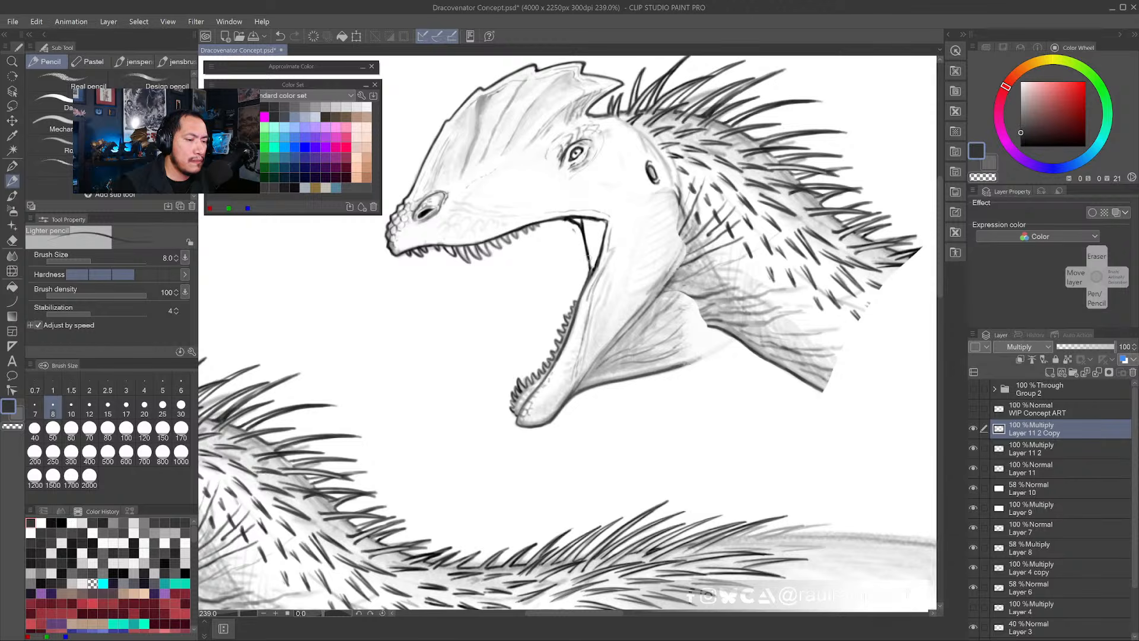
{"action": "left_click_drag", "start_coordinate": [592, 270], "coordinate": [601, 241]}
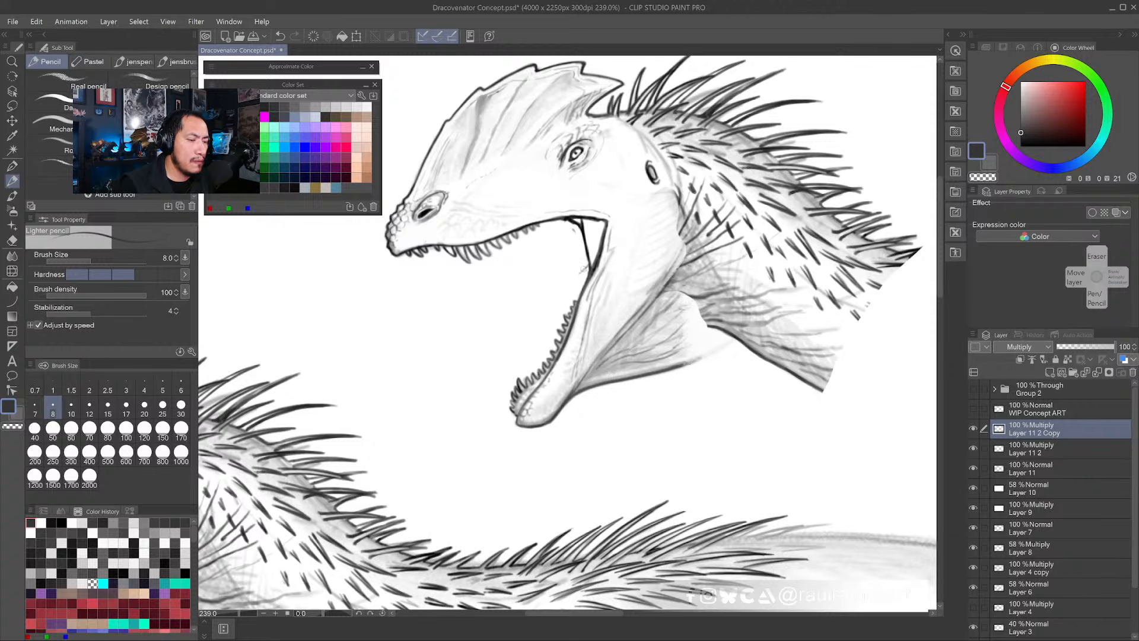
- Draw a curved, pointed tongue from the mouth corner to above the lower teeth, building up its outline with dark grey strokes
{"action": "left_click_drag", "start_coordinate": [582, 268], "coordinate": [519, 347]}
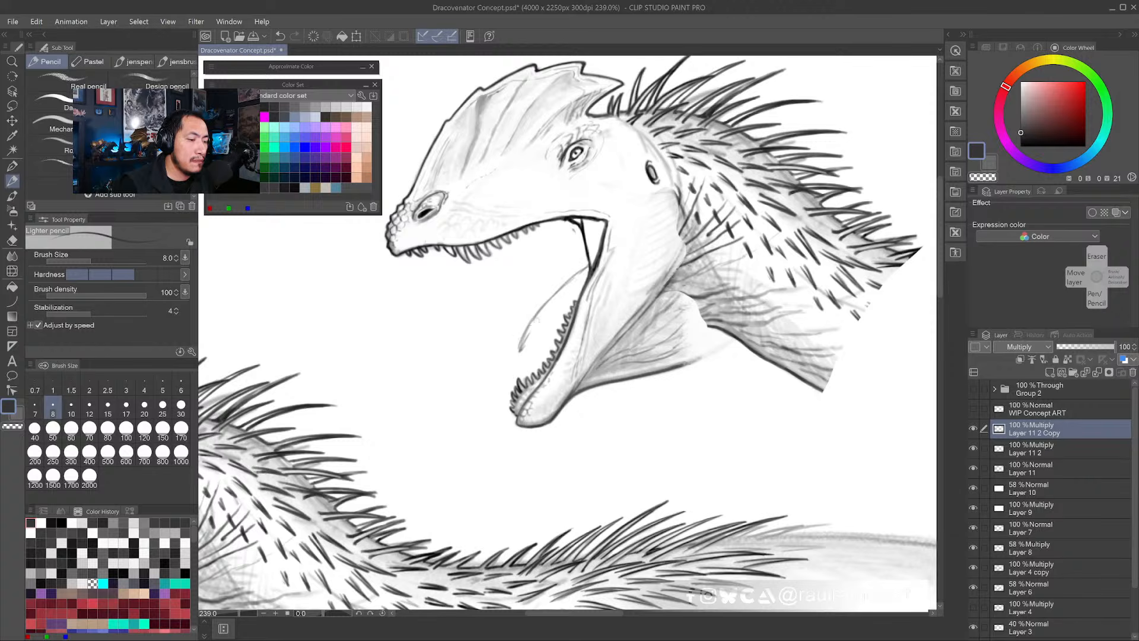
{"action": "left_click_drag", "start_coordinate": [558, 288], "coordinate": [521, 350]}
{"action": "mouse_move", "coordinate": [578, 271]}
{"action": "left_mouse_down"}
{"action": "mouse_move", "coordinate": [520, 352]}
{"action": "mouse_move", "coordinate": [561, 314]}
{"action": "mouse_move", "coordinate": [523, 349]}
{"action": "left_mouse_up"}
{"action": "mouse_move", "coordinate": [530, 341]}
{"action": "left_mouse_down"}
{"action": "mouse_move", "coordinate": [583, 286]}
{"action": "mouse_move", "coordinate": [525, 347]}
{"action": "left_mouse_up"}
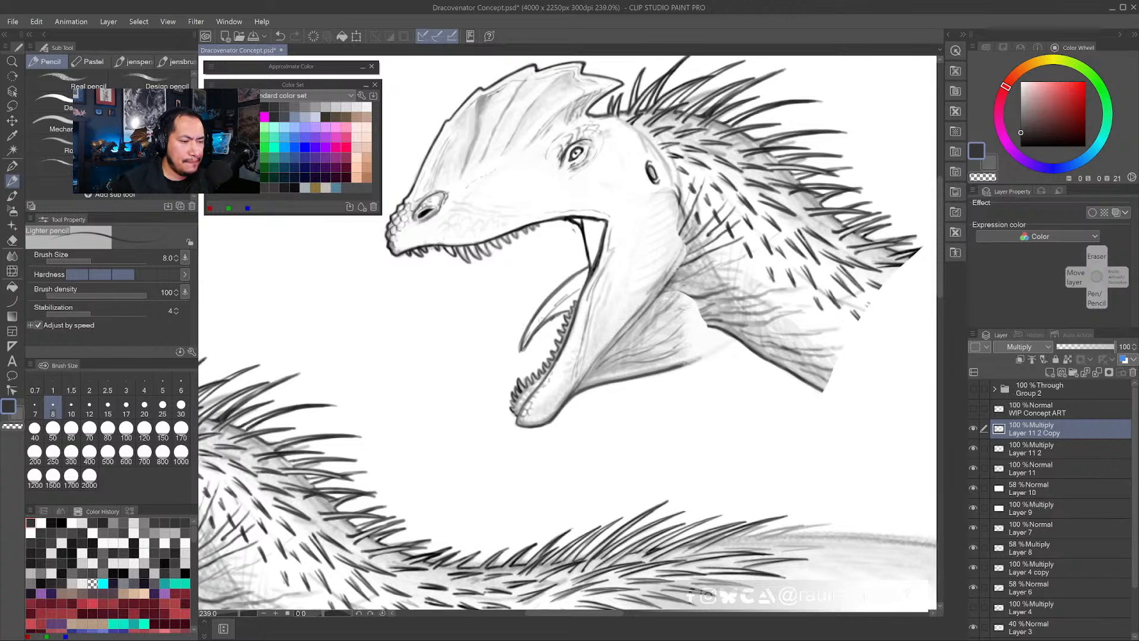
{"action": "mouse_move", "coordinate": [523, 345]}
{"action": "left_mouse_down"}
{"action": "mouse_move", "coordinate": [542, 308]}
{"action": "mouse_move", "coordinate": [586, 268]}
{"action": "left_mouse_up"}
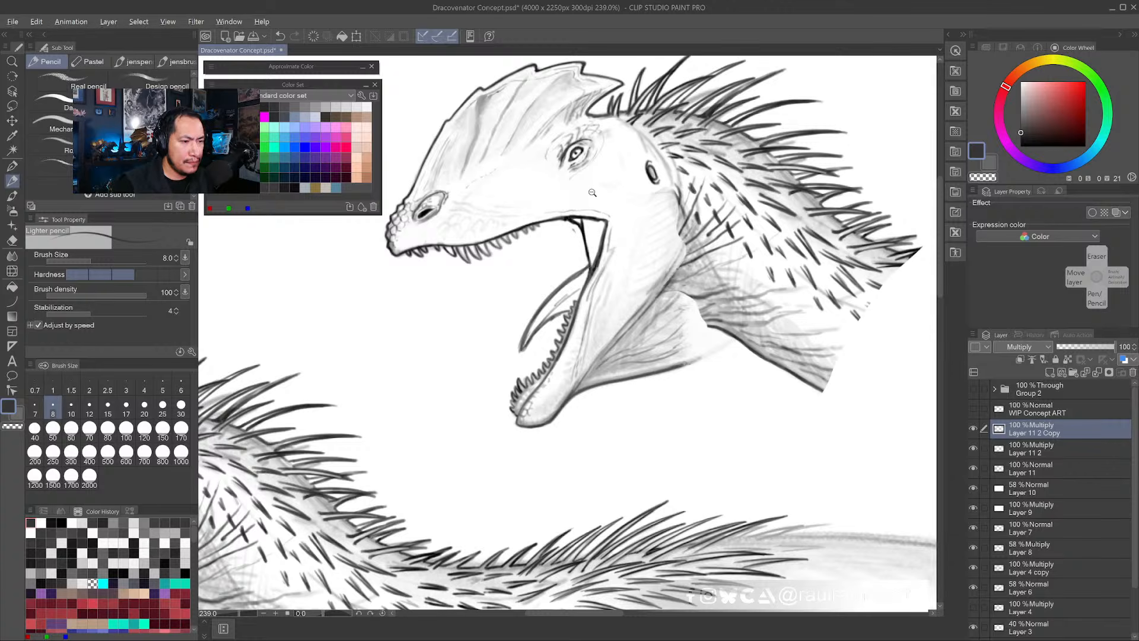
{"action": "left_click_drag", "start_coordinate": [592, 192], "coordinate": [517, 193]}
{"action": "left_click_drag", "start_coordinate": [619, 226], "coordinate": [674, 226]}
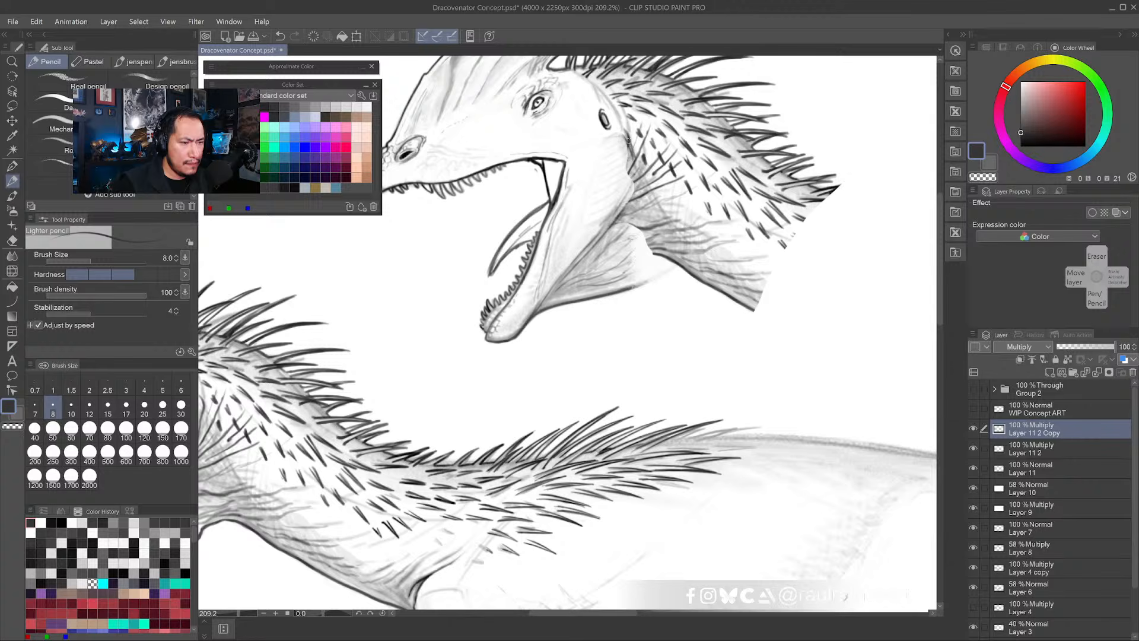
- Merge the Layer 11 2 Copy layer down and soften the leftover edge behind the lower jaw with the kneaded eraser at size 60
{"action": "mouse_move", "coordinate": [629, 140]}
{"action": "left_mouse_down"}
{"action": "mouse_move", "coordinate": [632, 177]}
{"action": "mouse_move", "coordinate": [665, 214]}
{"action": "mouse_move", "coordinate": [722, 214]}
{"action": "left_mouse_up"}
{"action": "mouse_move", "coordinate": [727, 137]}
{"action": "left_mouse_down"}
{"action": "mouse_move", "coordinate": [729, 205]}
{"action": "mouse_move", "coordinate": [618, 283]}
{"action": "left_mouse_up"}
{"action": "key", "text": "e"}
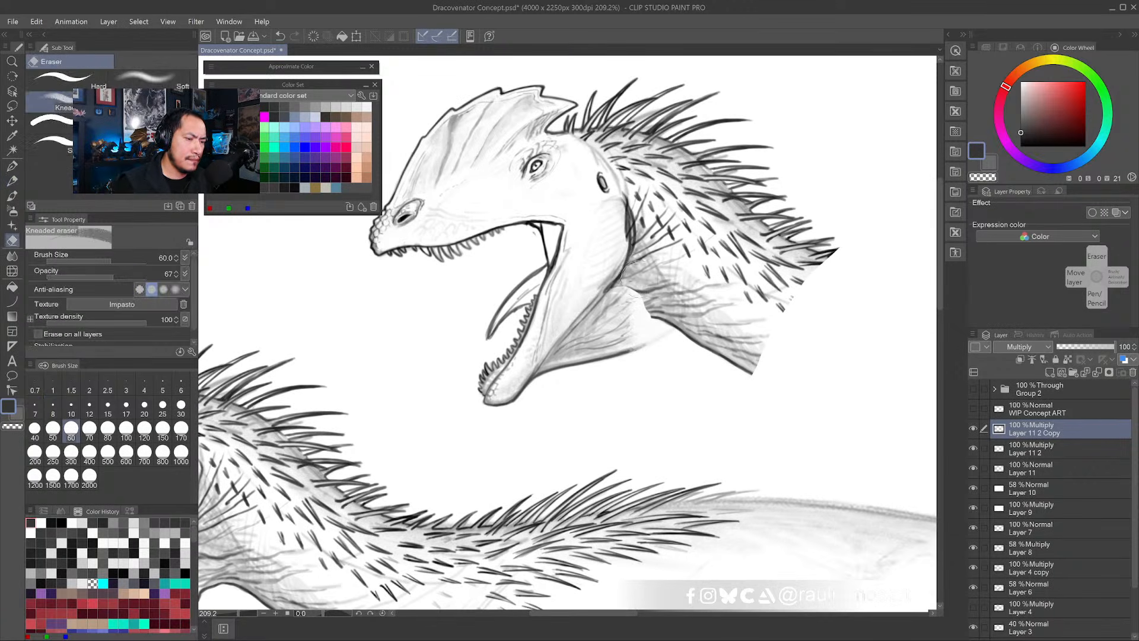
{"action": "key", "text": "ctrl+e"}
{"action": "mouse_move", "coordinate": [623, 296]}
{"action": "left_mouse_down"}
{"action": "mouse_move", "coordinate": [649, 241]}
{"action": "mouse_move", "coordinate": [654, 276]}
{"action": "mouse_move", "coordinate": [633, 321]}
{"action": "mouse_move", "coordinate": [650, 309]}
{"action": "mouse_move", "coordinate": [648, 273]}
{"action": "mouse_move", "coordinate": [620, 310]}
{"action": "mouse_move", "coordinate": [608, 288]}
{"action": "left_mouse_up"}
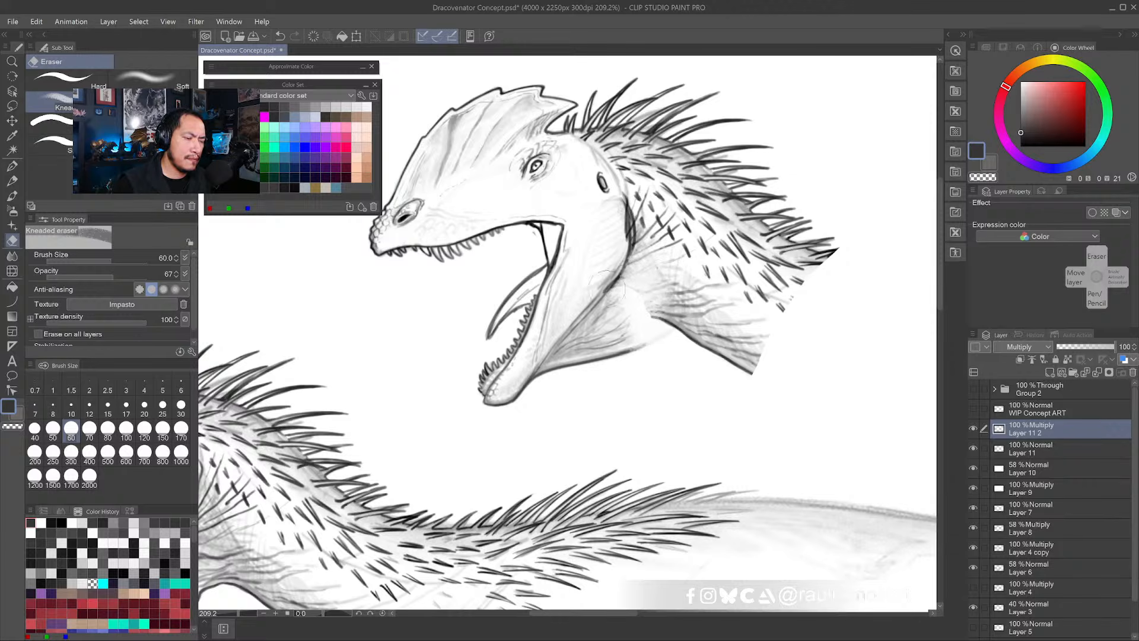
- Sketch a sagging throat line under the open lower jaw and curved neck folds behind it with the Lighter pencil at size 8
{"action": "left_click", "coordinate": [11, 196]}
{"action": "left_click", "coordinate": [12, 181]}
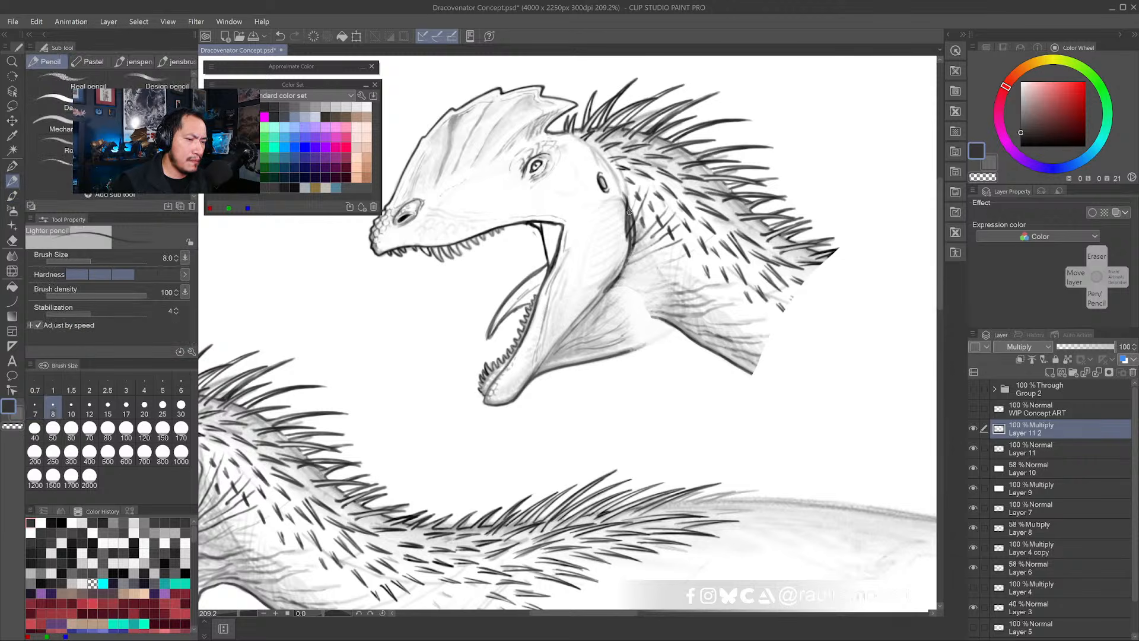
{"action": "left_click_drag", "start_coordinate": [599, 296], "coordinate": [573, 327]}
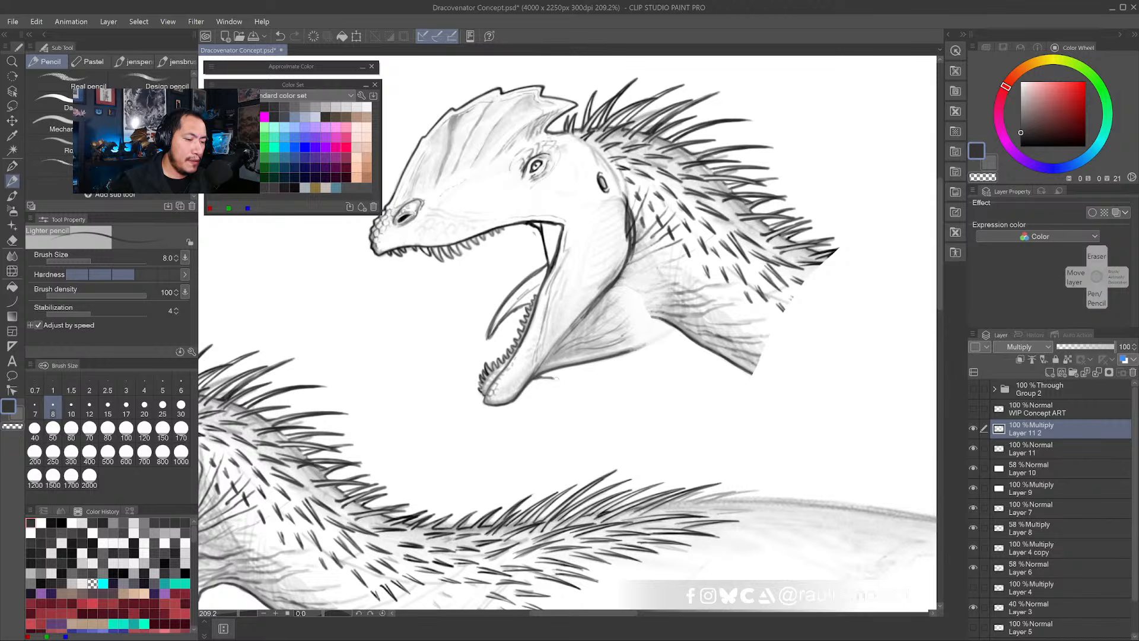
{"action": "key", "text": "ctrl+z"}
{"action": "left_click_drag", "start_coordinate": [538, 376], "coordinate": [602, 382]}
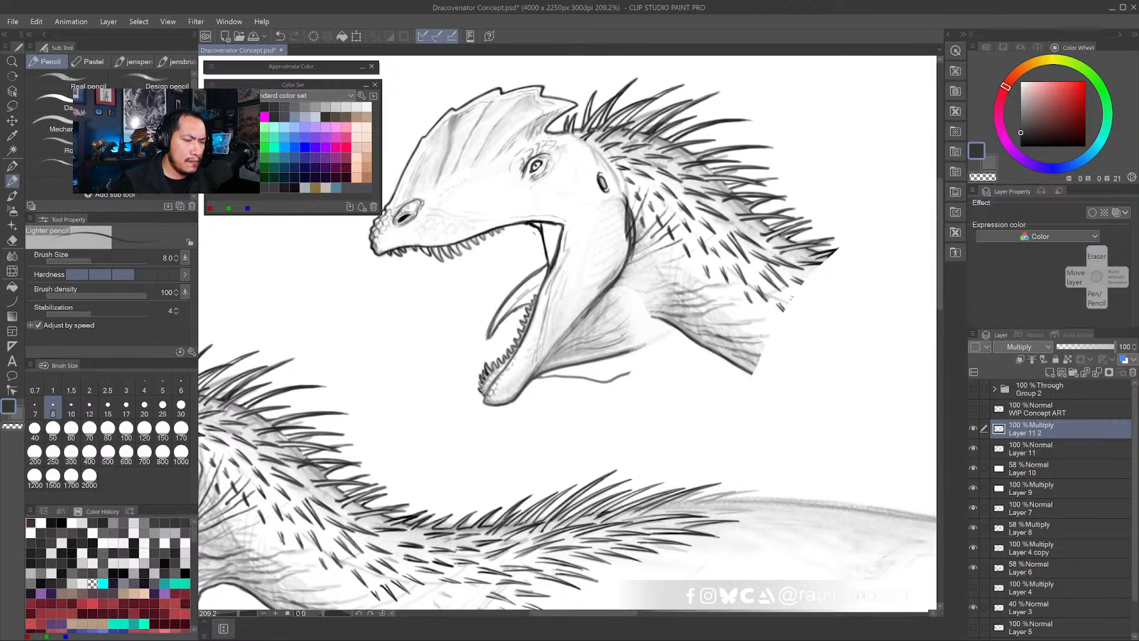
{"action": "mouse_move", "coordinate": [644, 248]}
{"action": "left_mouse_down"}
{"action": "mouse_move", "coordinate": [636, 305]}
{"action": "mouse_move", "coordinate": [626, 305]}
{"action": "mouse_move", "coordinate": [644, 293]}
{"action": "mouse_move", "coordinate": [644, 313]}
{"action": "left_mouse_up"}
{"action": "left_click_drag", "start_coordinate": [655, 280], "coordinate": [589, 324]}
{"action": "left_click_drag", "start_coordinate": [623, 293], "coordinate": [612, 316]}
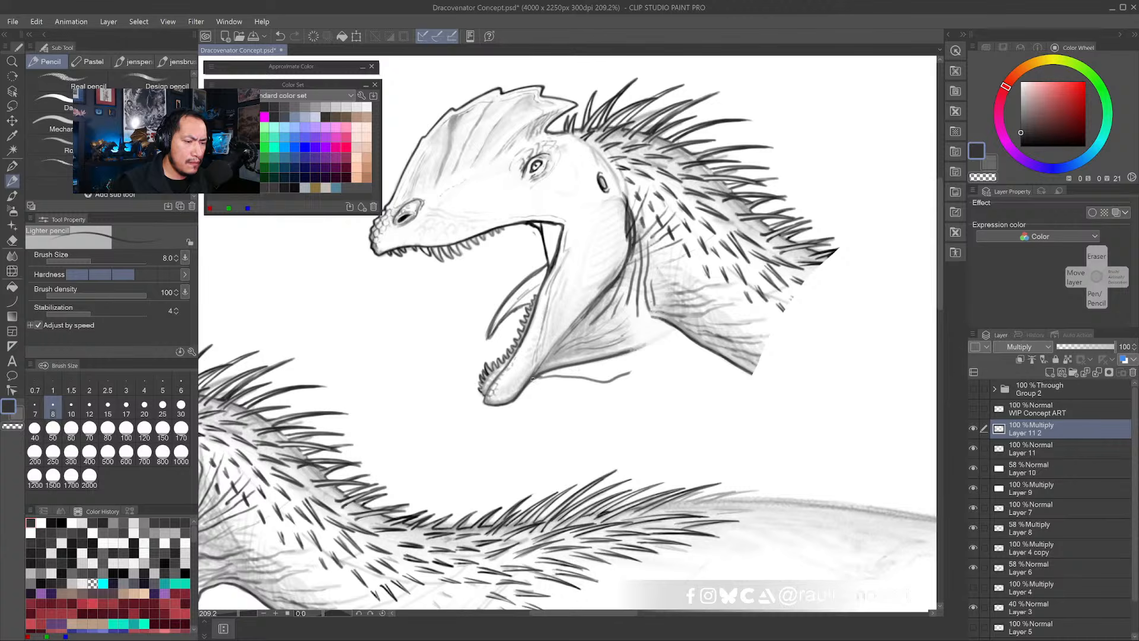
{"action": "mouse_move", "coordinate": [532, 378]}
{"action": "left_mouse_down"}
{"action": "mouse_move", "coordinate": [637, 364]}
{"action": "mouse_move", "coordinate": [660, 350]}
{"action": "mouse_move", "coordinate": [652, 301]}
{"action": "mouse_move", "coordinate": [643, 337]}
{"action": "left_mouse_up"}
- Strengthen the throat pouch outline from the neck to the lower jaw with the Dense watercolor brush at size 7
{"action": "scroll", "coordinate": [649, 349], "scroll_direction": "down", "scroll_amount": 3}
{"action": "key", "text": "shift+space"}
{"action": "left_click_drag", "start_coordinate": [606, 374], "coordinate": [613, 307]}
{"action": "scroll", "coordinate": [611, 256], "scroll_direction": "up", "scroll_amount": 5}
{"action": "key", "text": "b"}
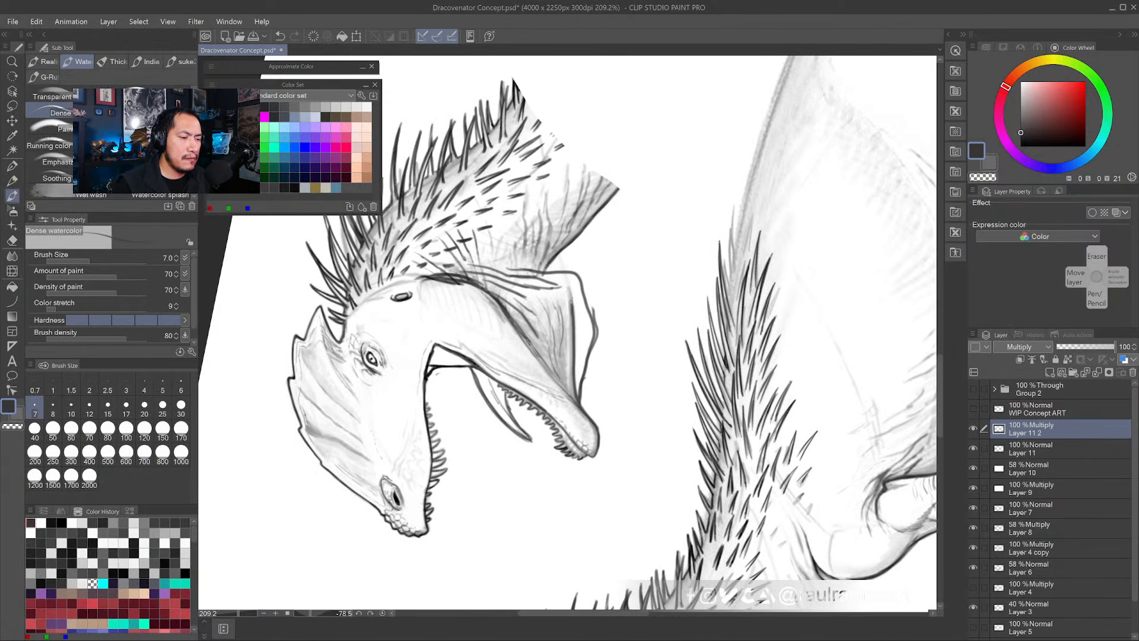
{"action": "mouse_move", "coordinate": [538, 276]}
{"action": "left_mouse_down"}
{"action": "mouse_move", "coordinate": [557, 273]}
{"action": "mouse_move", "coordinate": [586, 310]}
{"action": "mouse_move", "coordinate": [589, 372]}
{"action": "left_mouse_up"}
- Erase the doubled outer contour of the throat pouch with the kneaded eraser and redraw its edge as one dark line
{"action": "key", "text": "e"}
{"action": "mouse_move", "coordinate": [599, 291]}
{"action": "left_mouse_down"}
{"action": "mouse_move", "coordinate": [595, 319]}
{"action": "mouse_move", "coordinate": [570, 292]}
{"action": "mouse_move", "coordinate": [584, 373]}
{"action": "mouse_move", "coordinate": [592, 330]}
{"action": "left_mouse_up"}
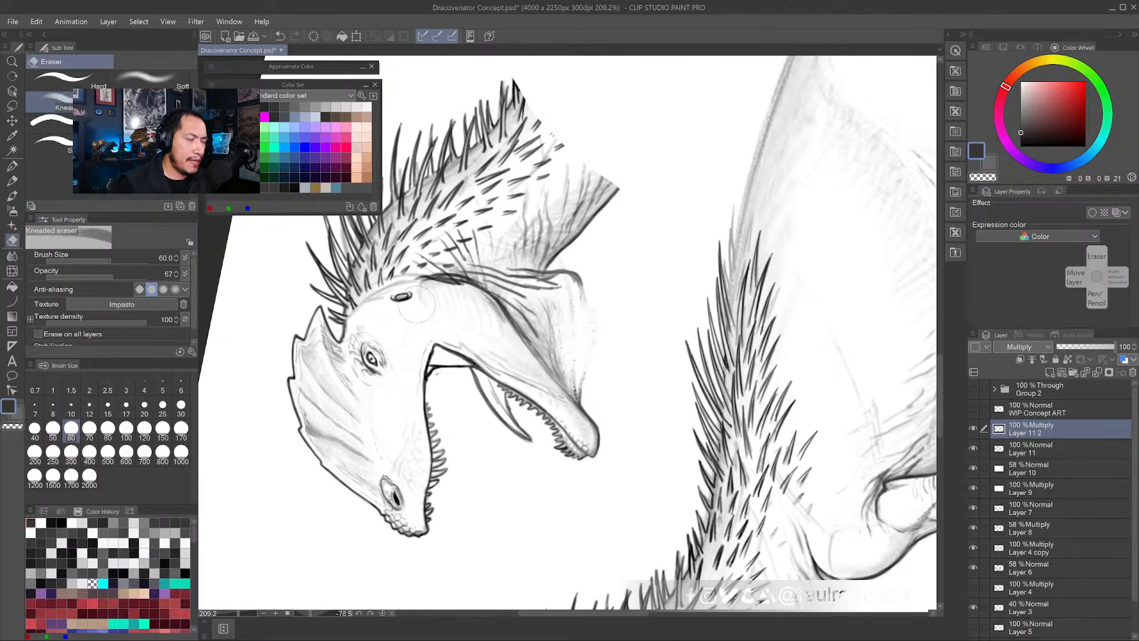
{"action": "key", "text": "p"}
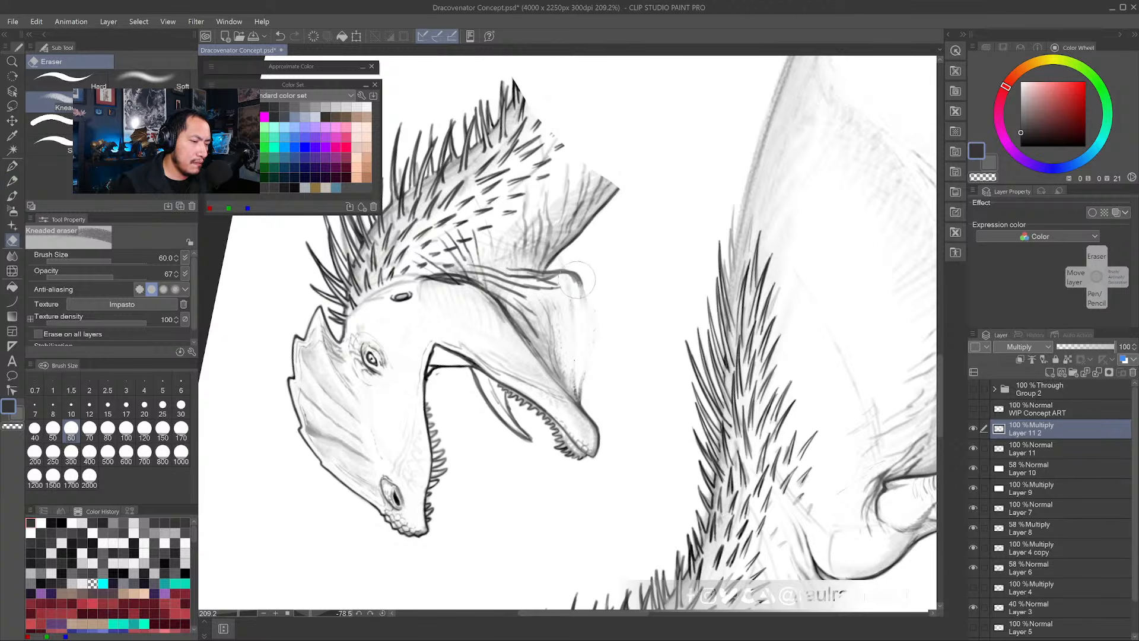
{"action": "key", "text": "b"}
{"action": "mouse_move", "coordinate": [579, 285]}
{"action": "left_mouse_down"}
{"action": "mouse_move", "coordinate": [579, 399]}
{"action": "mouse_move", "coordinate": [577, 375]}
{"action": "mouse_move", "coordinate": [569, 392]}
{"action": "mouse_move", "coordinate": [582, 399]}
{"action": "mouse_move", "coordinate": [591, 339]}
{"action": "mouse_move", "coordinate": [580, 280]}
{"action": "mouse_move", "coordinate": [505, 270]}
{"action": "mouse_move", "coordinate": [564, 315]}
{"action": "mouse_move", "coordinate": [549, 285]}
{"action": "mouse_move", "coordinate": [520, 273]}
{"action": "mouse_move", "coordinate": [573, 332]}
{"action": "left_mouse_up"}
- Lighten the folds inside the throat pouch with the hard airbrush in white at size 50
{"action": "key", "text": "x"}
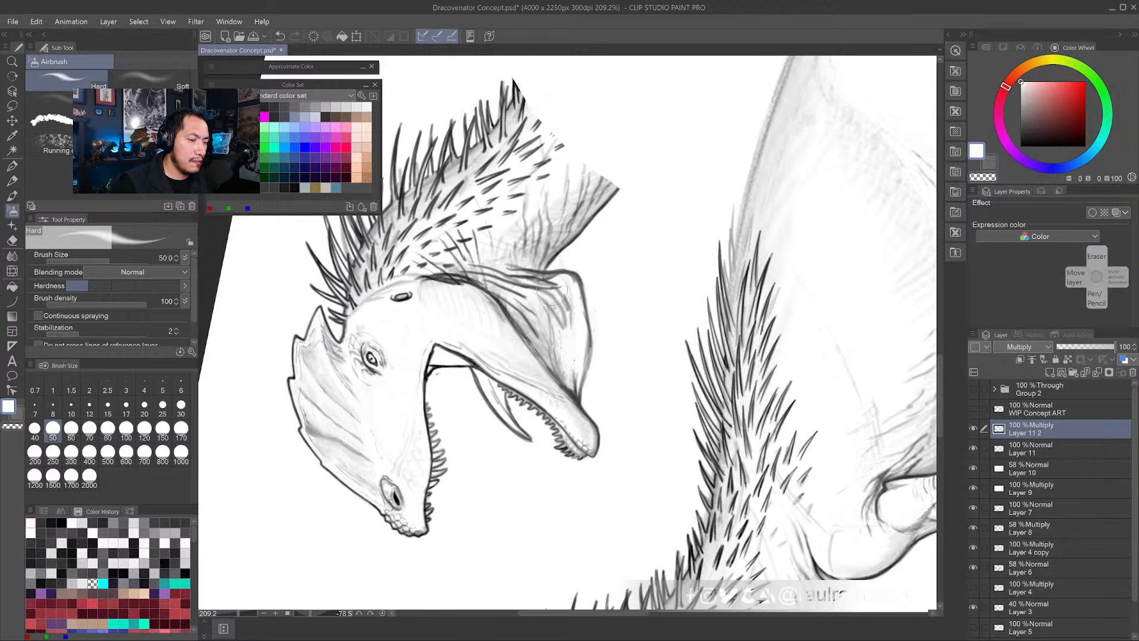
{"action": "mouse_move", "coordinate": [546, 297]}
{"action": "left_mouse_down"}
{"action": "mouse_move", "coordinate": [555, 300]}
{"action": "mouse_move", "coordinate": [531, 282]}
{"action": "left_mouse_up"}
{"action": "mouse_move", "coordinate": [555, 278]}
{"action": "left_mouse_down"}
{"action": "mouse_move", "coordinate": [569, 297]}
{"action": "mouse_move", "coordinate": [549, 323]}
{"action": "left_mouse_up"}
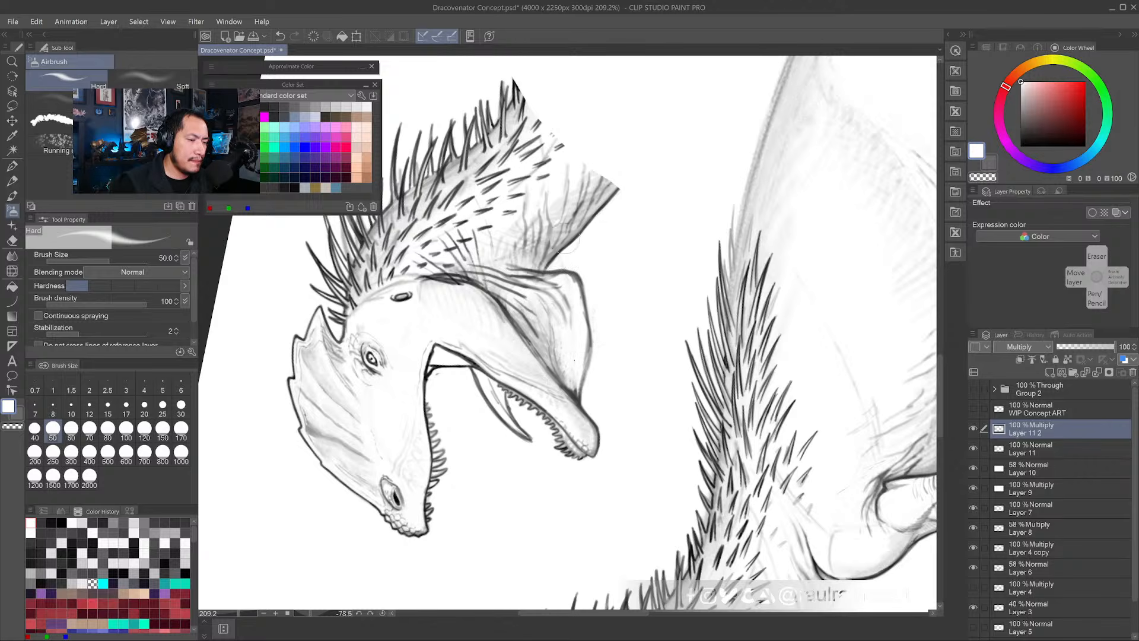
- Examine the open-mouthed head variant and its throat pouch beside the main figure from several zoom levels and angles
{"action": "left_click_drag", "start_coordinate": [533, 336], "coordinate": [463, 336]}
{"action": "left_click_drag", "start_coordinate": [699, 388], "coordinate": [604, 382]}
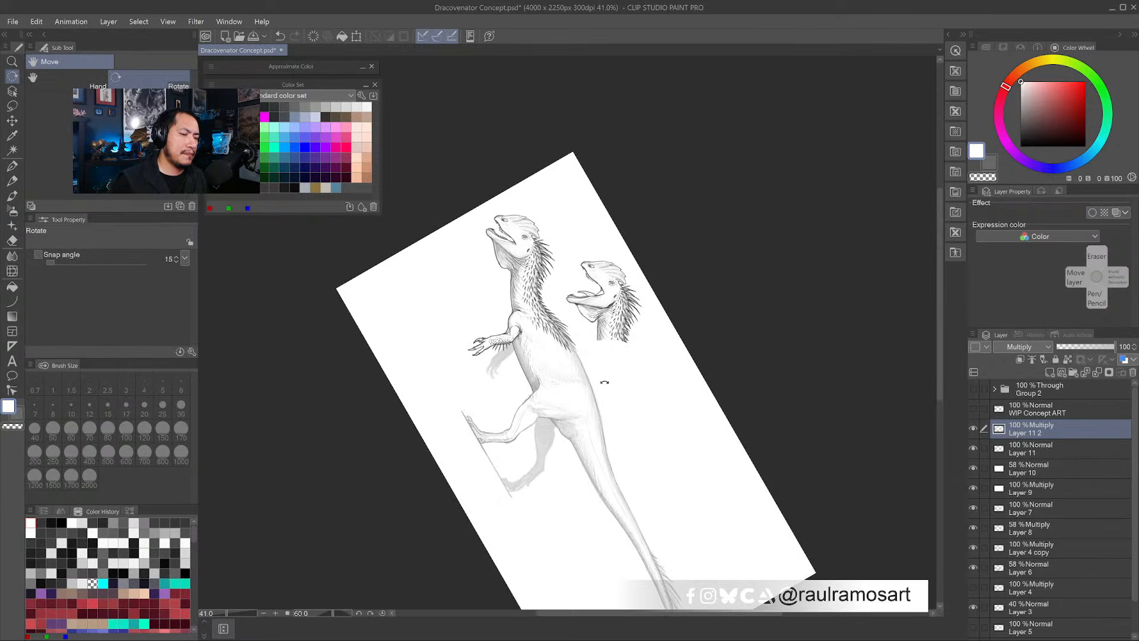
{"action": "mouse_move", "coordinate": [600, 319]}
{"action": "left_mouse_down"}
{"action": "mouse_move", "coordinate": [656, 322]}
{"action": "mouse_move", "coordinate": [639, 382]}
{"action": "left_mouse_up"}
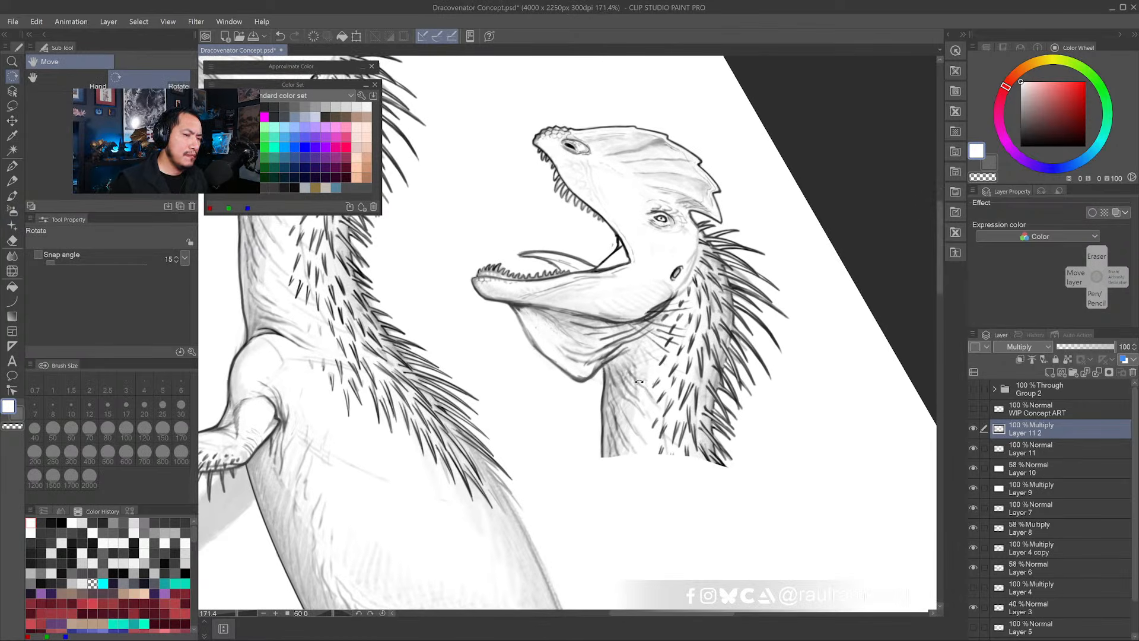
{"action": "left_click", "coordinate": [12, 181]}
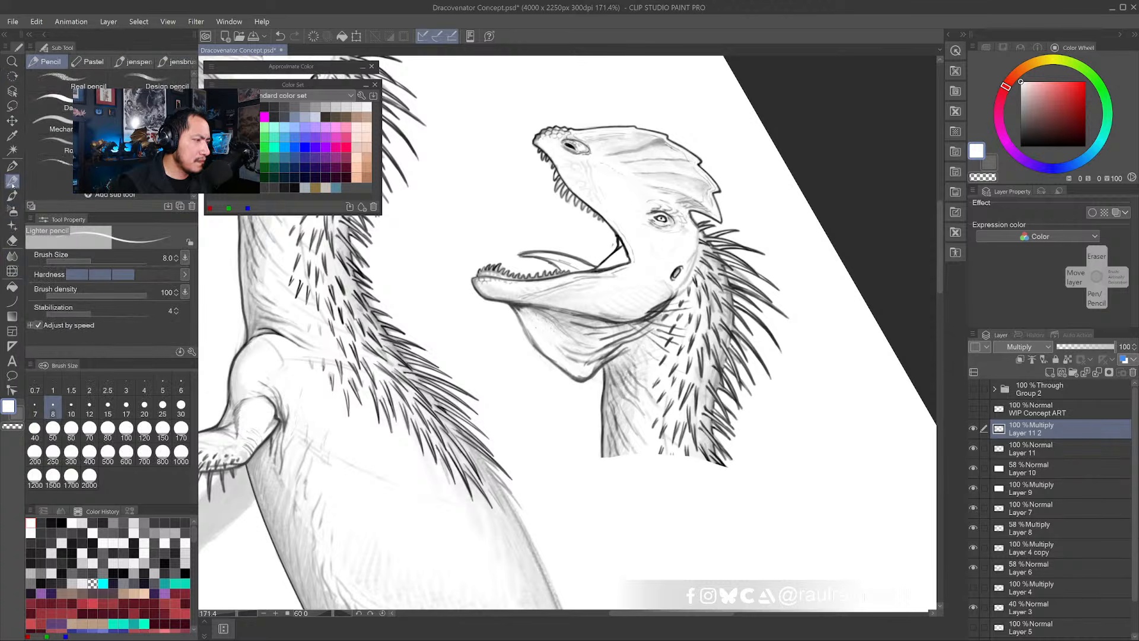
{"action": "mouse_move", "coordinate": [559, 246]}
{"action": "left_mouse_down"}
{"action": "mouse_move", "coordinate": [638, 315]}
{"action": "mouse_move", "coordinate": [674, 323]}
{"action": "left_mouse_up"}
{"action": "key", "text": "r"}
{"action": "left_click_drag", "start_coordinate": [526, 453], "coordinate": [672, 407]}
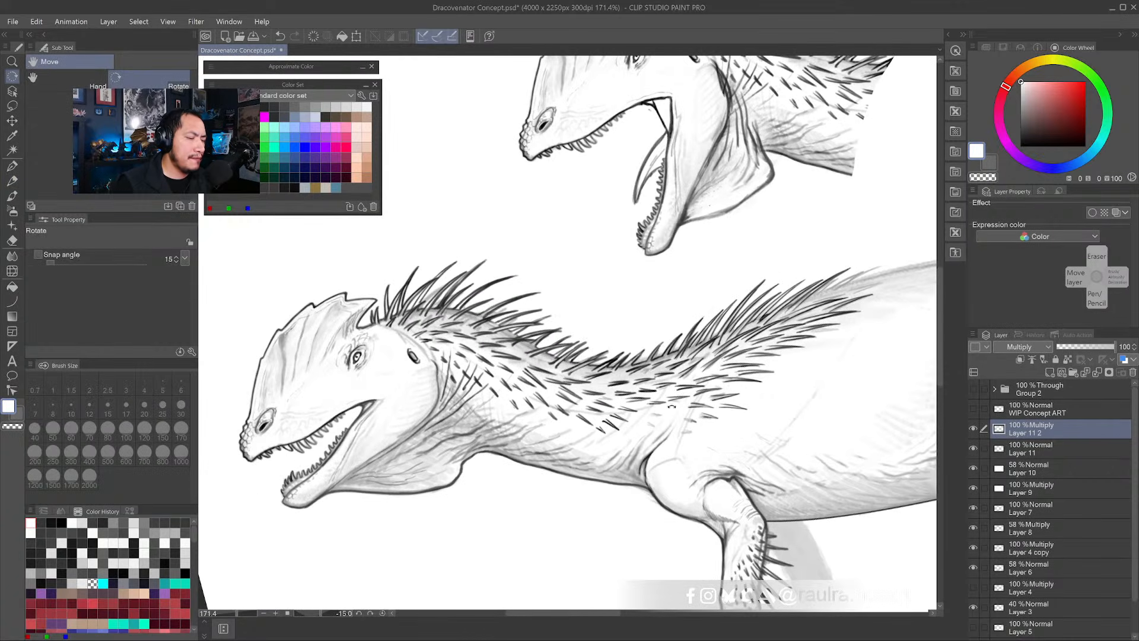
{"action": "double_click", "coordinate": [671, 407]}
{"action": "left_click_drag", "start_coordinate": [785, 285], "coordinate": [687, 348]}
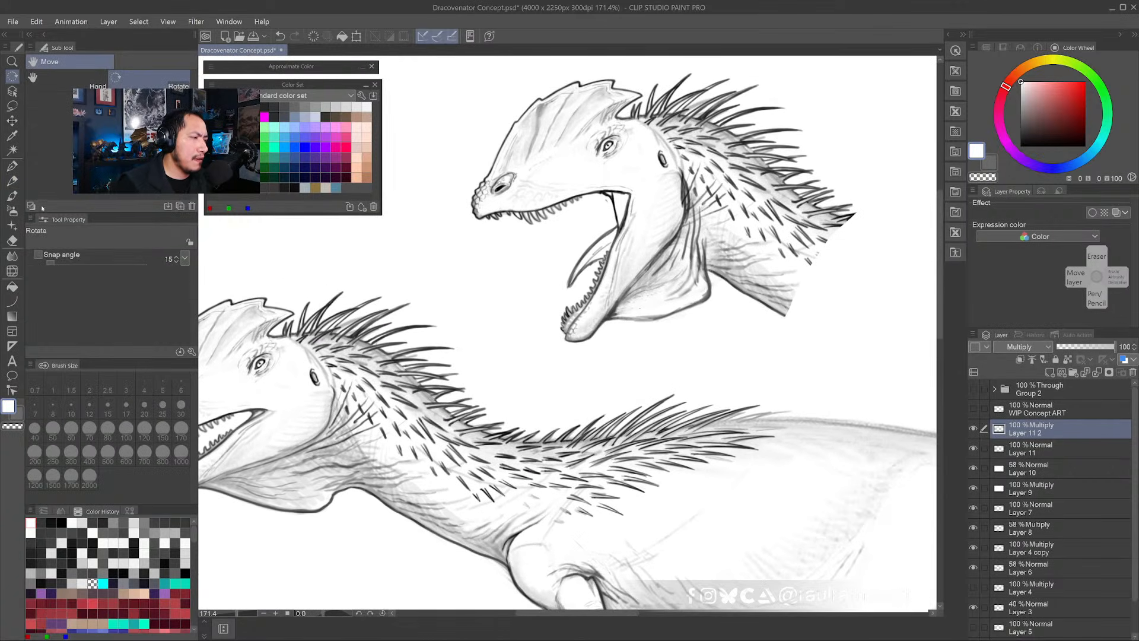
- Refine the throat pouch's lower contour with the Lighter pencil at size 8, using a dark grey sampled from the drawing
{"action": "left_click", "coordinate": [11, 181]}
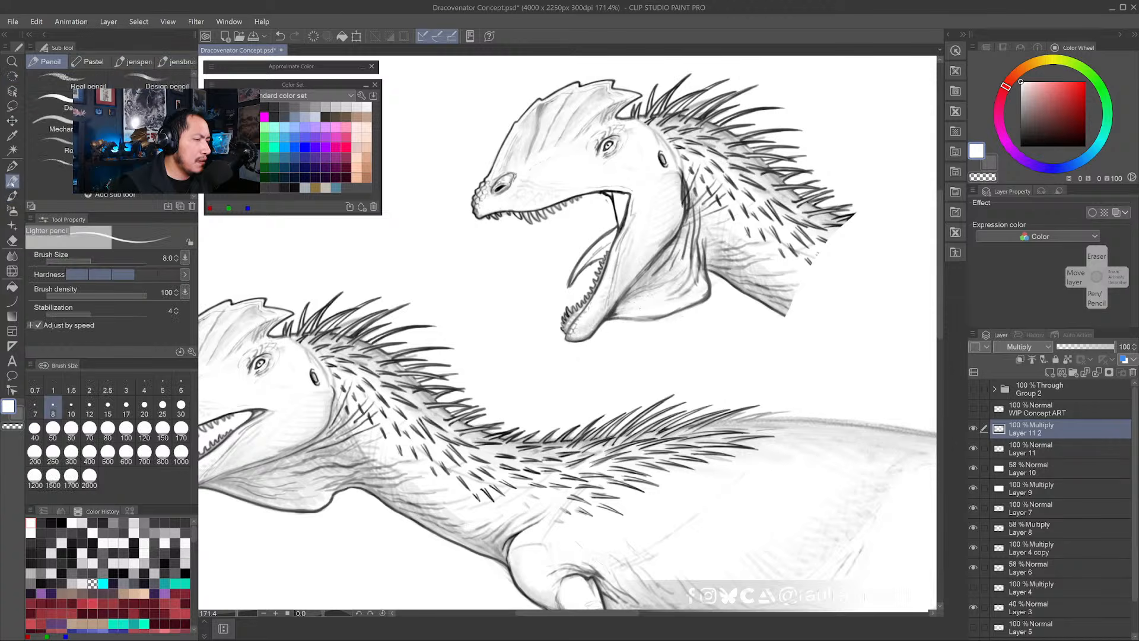
{"action": "mouse_move", "coordinate": [595, 234]}
{"action": "left_mouse_down"}
{"action": "mouse_move", "coordinate": [638, 231]}
{"action": "mouse_move", "coordinate": [608, 243]}
{"action": "left_mouse_up"}
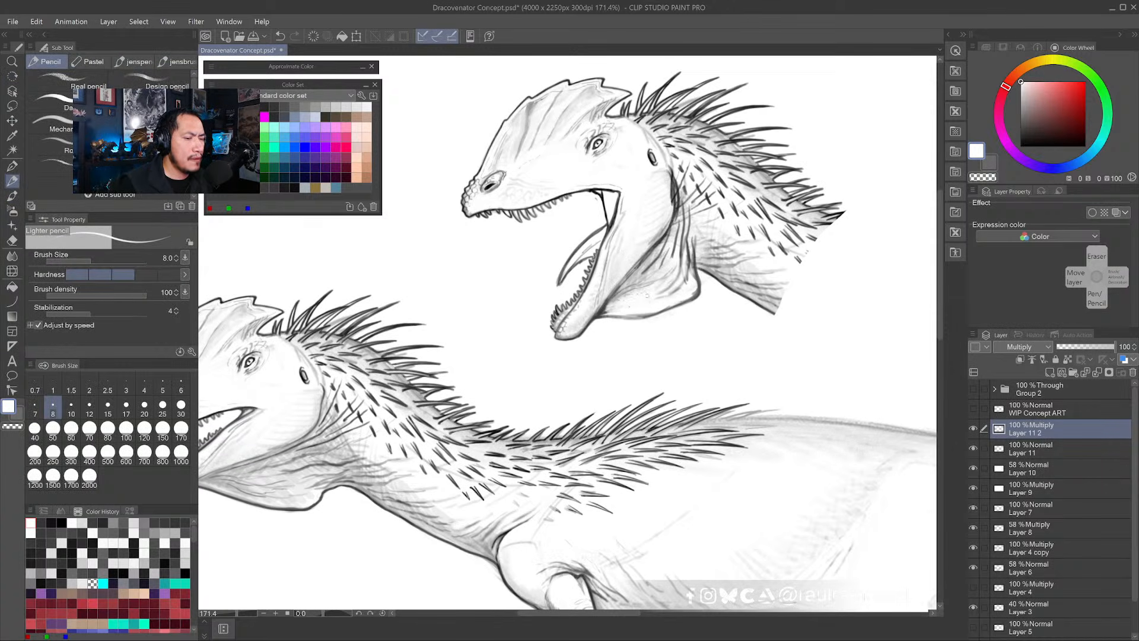
{"action": "left_click", "coordinate": [605, 306], "text": "alt"}
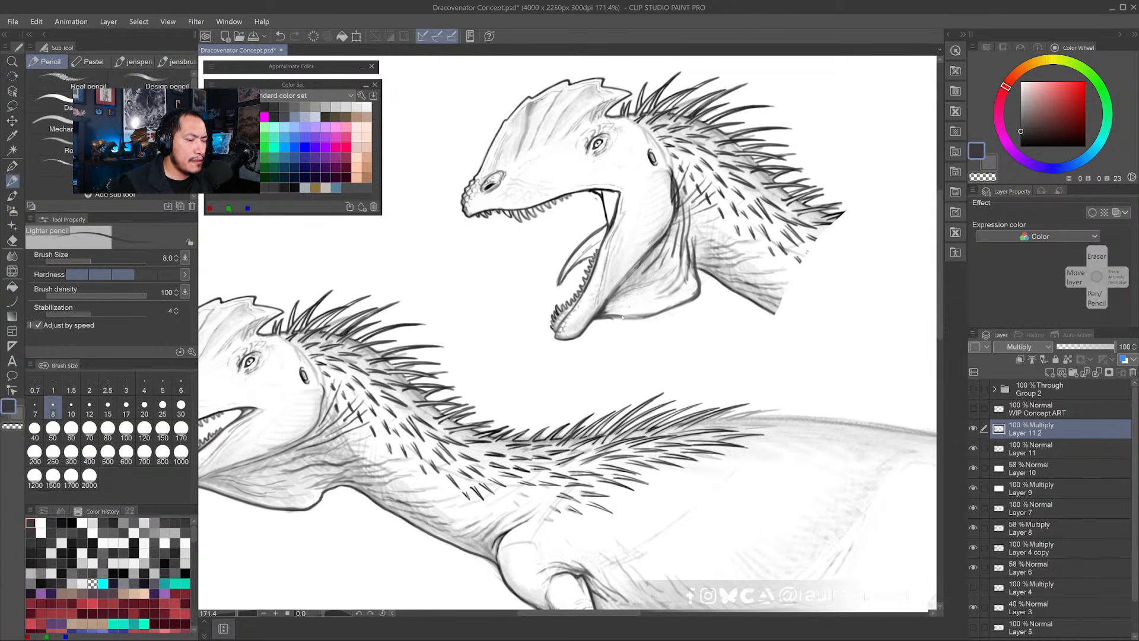
{"action": "mouse_move", "coordinate": [591, 322]}
{"action": "left_mouse_down"}
{"action": "mouse_move", "coordinate": [637, 317]}
{"action": "mouse_move", "coordinate": [697, 262]}
{"action": "left_mouse_up"}
{"action": "left_click_drag", "start_coordinate": [467, 384], "coordinate": [695, 267]}
{"action": "mouse_move", "coordinate": [567, 367]}
{"action": "left_mouse_down"}
{"action": "mouse_move", "coordinate": [581, 388]}
{"action": "mouse_move", "coordinate": [430, 373]}
{"action": "mouse_move", "coordinate": [588, 353]}
{"action": "left_mouse_up"}
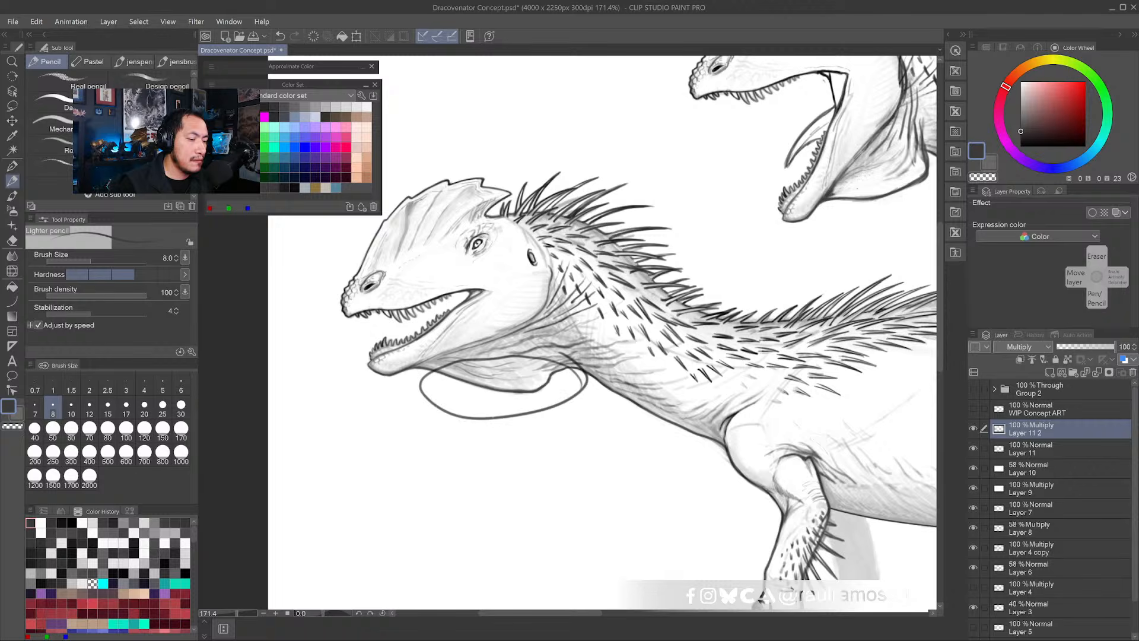
{"action": "key", "text": "ctrl+z"}
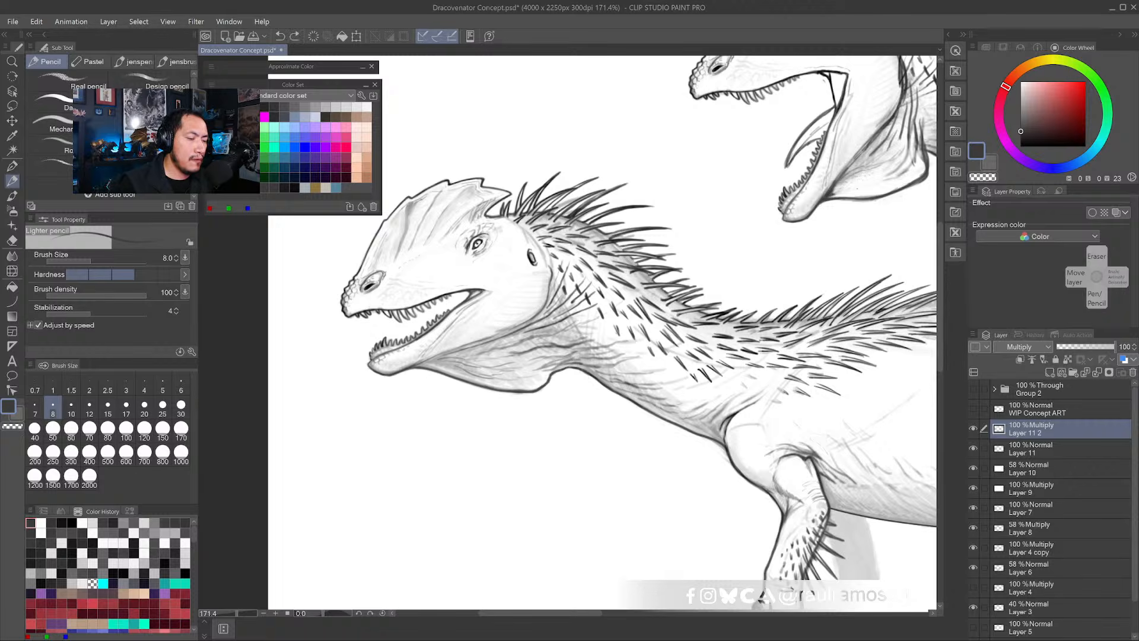
{"action": "left_click_drag", "start_coordinate": [420, 363], "coordinate": [575, 371]}
{"action": "key", "text": "ctrl+z"}
- Toggle the visibility of Layer 11 2 and Layer 11 to identify their contents, and make Layer 11 the active layer
{"action": "left_click", "coordinate": [973, 430]}
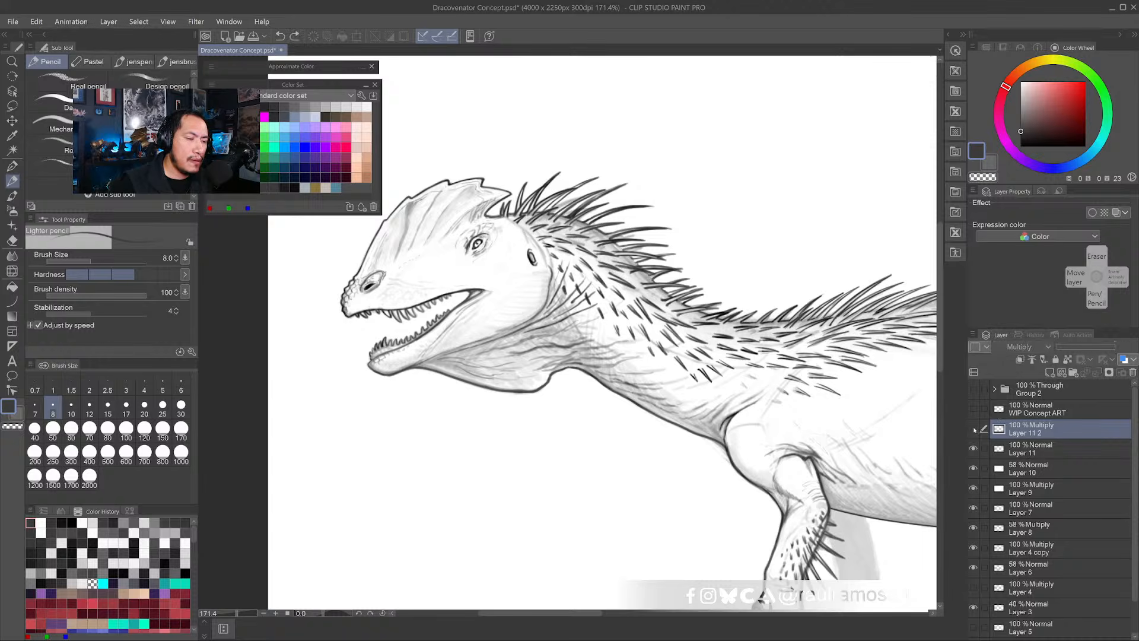
{"action": "left_click", "coordinate": [974, 429]}
{"action": "left_click", "coordinate": [974, 449]}
{"action": "left_click", "coordinate": [973, 449]}
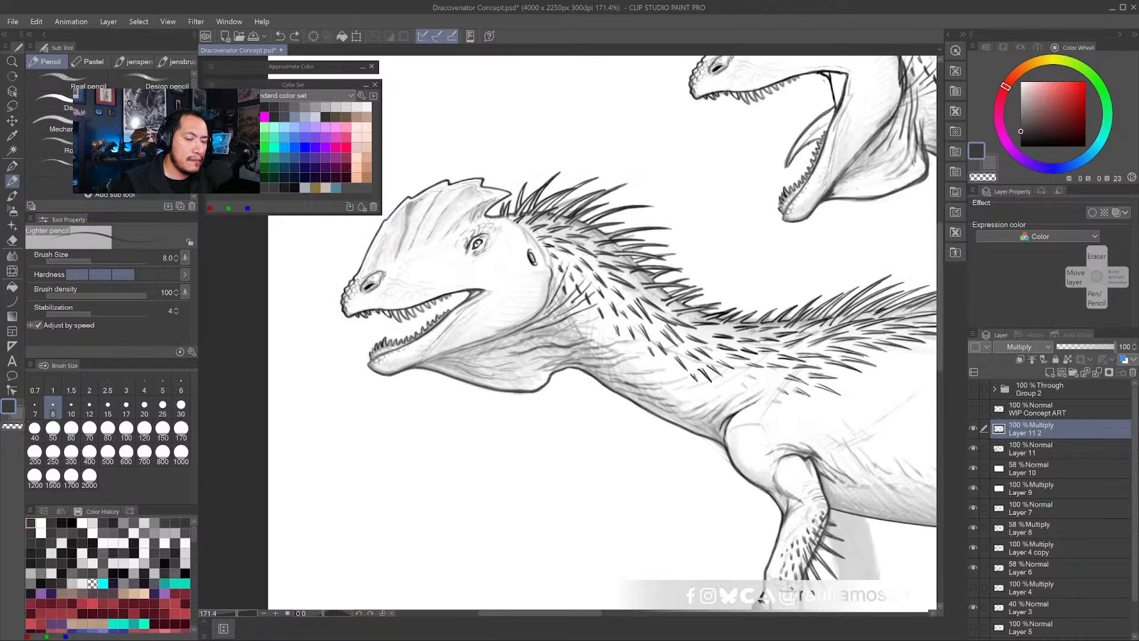
{"action": "left_click", "coordinate": [991, 449]}
{"action": "left_click_drag", "start_coordinate": [622, 352], "coordinate": [591, 377]}
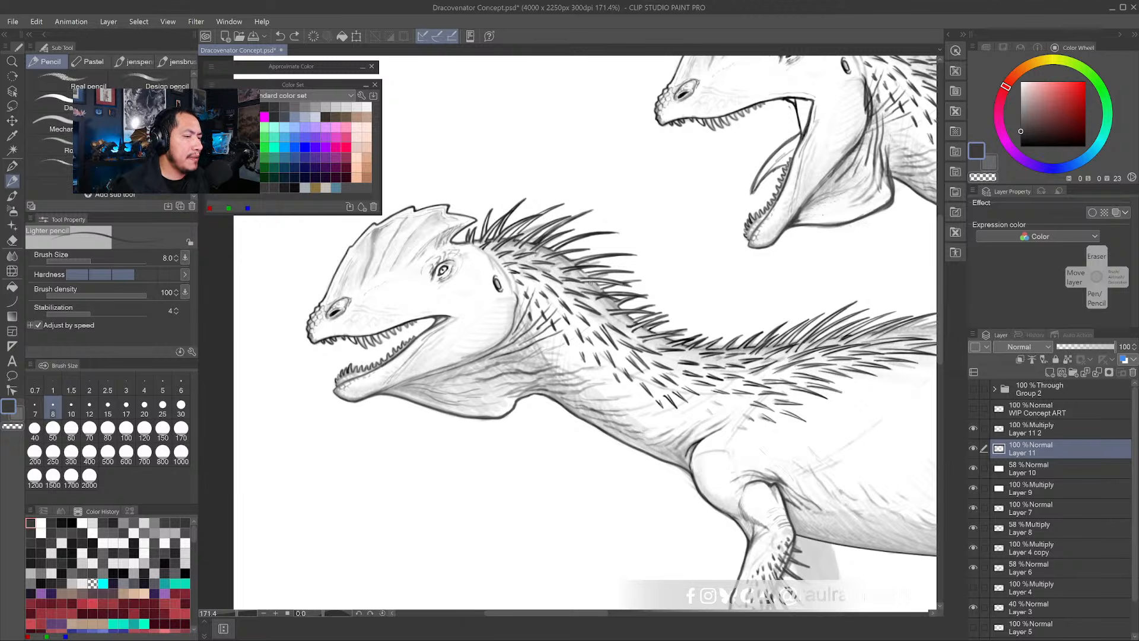
- Clean up the inside edge of the main head's crest with white Lighter pencil strokes at size 8
{"action": "left_click_drag", "start_coordinate": [363, 250], "coordinate": [432, 244]}
{"action": "scroll", "coordinate": [432, 244], "scroll_direction": "up", "scroll_amount": 3}
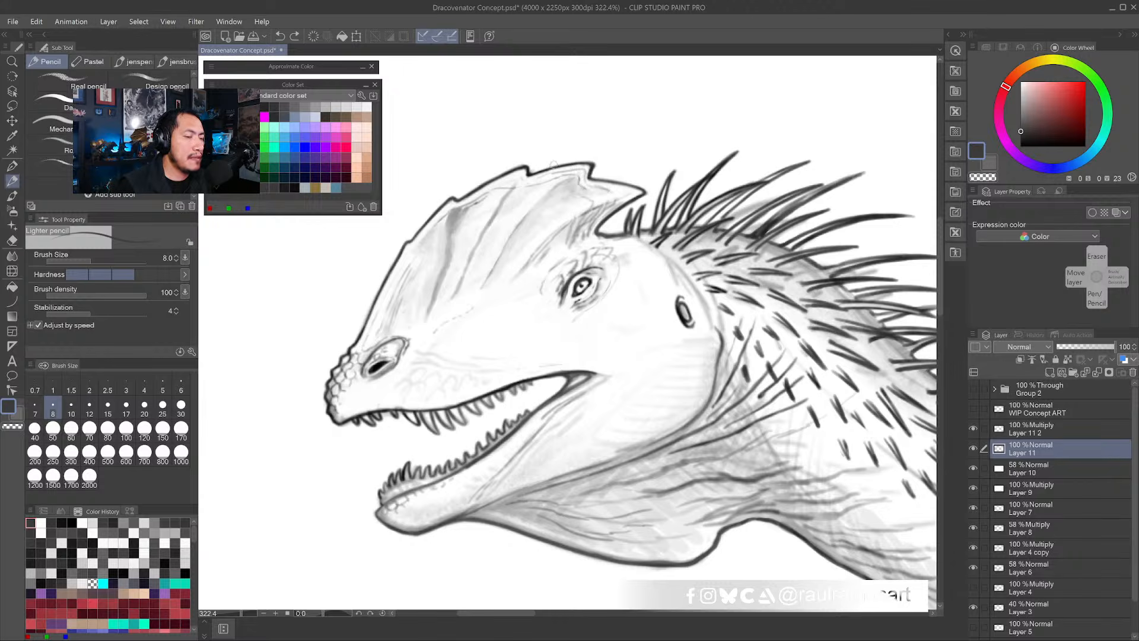
{"action": "key", "text": "x"}
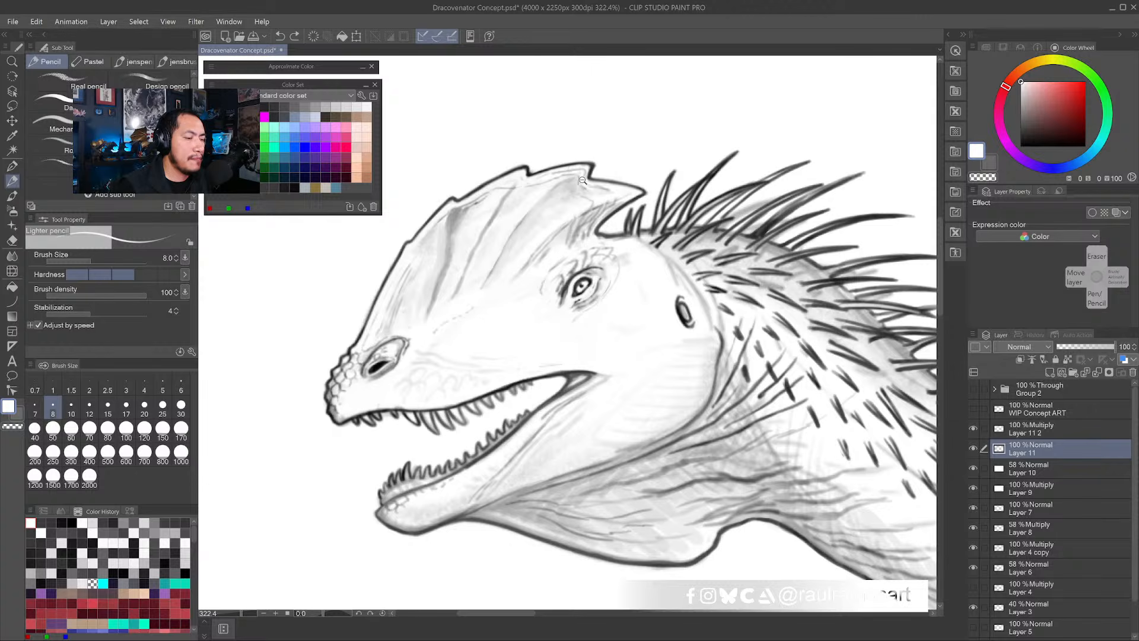
{"action": "left_click_drag", "start_coordinate": [583, 181], "coordinate": [504, 180]}
- Draw a long tapered black quill at the rear end of the back mane with the Lighter pencil at size 8
{"action": "left_click_drag", "start_coordinate": [663, 231], "coordinate": [440, 273]}
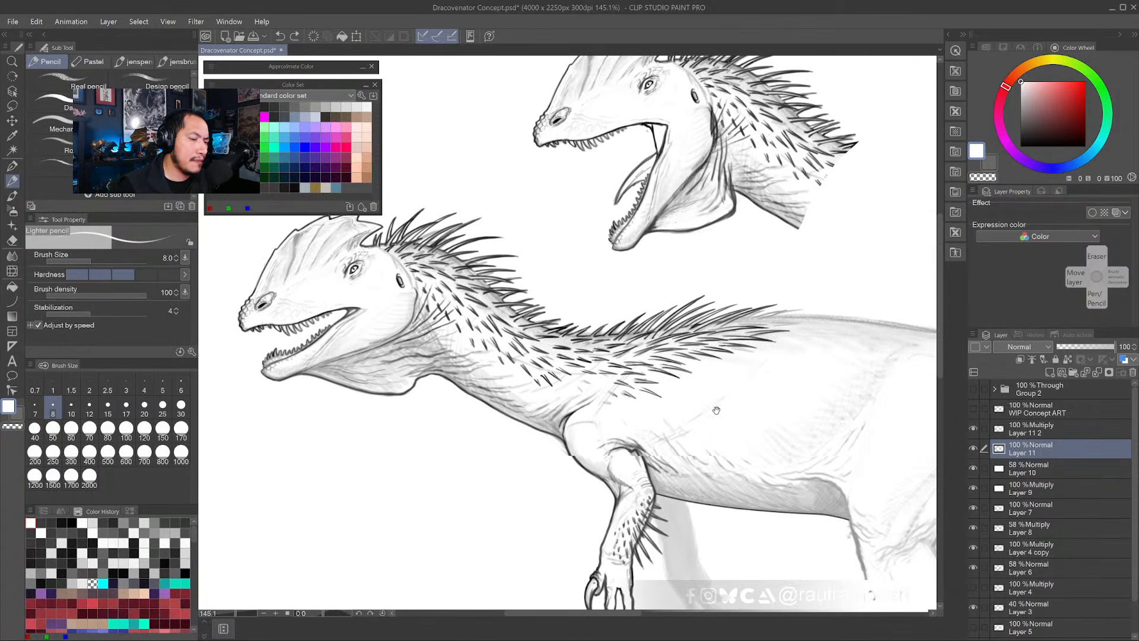
{"action": "left_click_drag", "start_coordinate": [716, 410], "coordinate": [542, 391]}
{"action": "key", "text": "r"}
{"action": "mouse_move", "coordinate": [498, 494]}
{"action": "left_mouse_down"}
{"action": "mouse_move", "coordinate": [566, 498]}
{"action": "mouse_move", "coordinate": [614, 475]}
{"action": "mouse_move", "coordinate": [591, 432]}
{"action": "left_mouse_up"}
{"action": "left_click", "coordinate": [12, 181]}
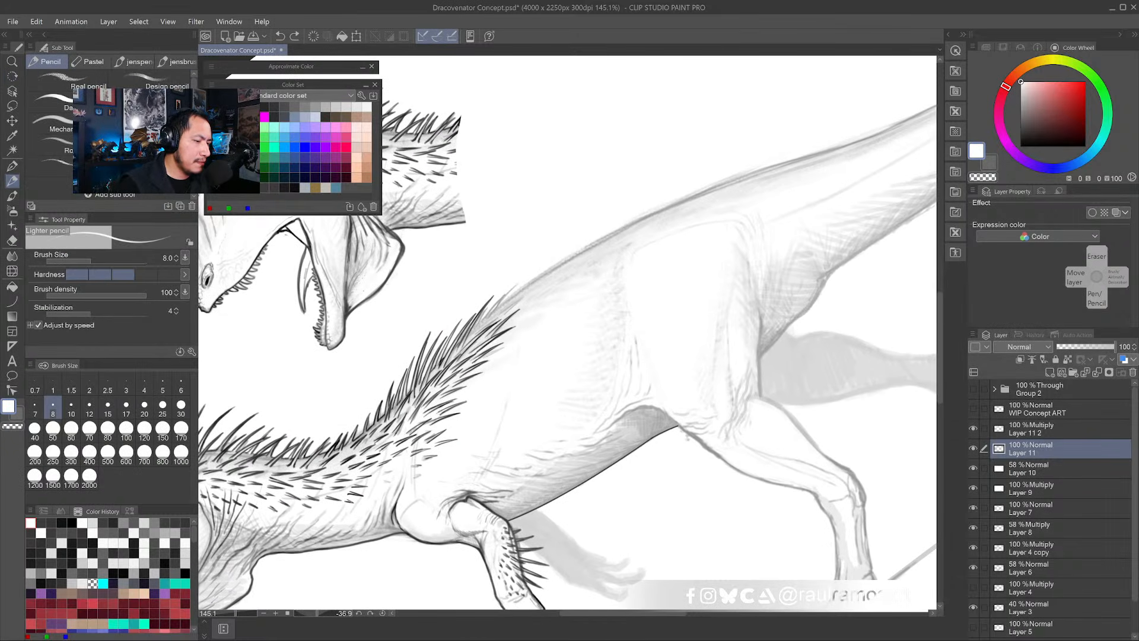
{"action": "left_click", "coordinate": [213, 107]}
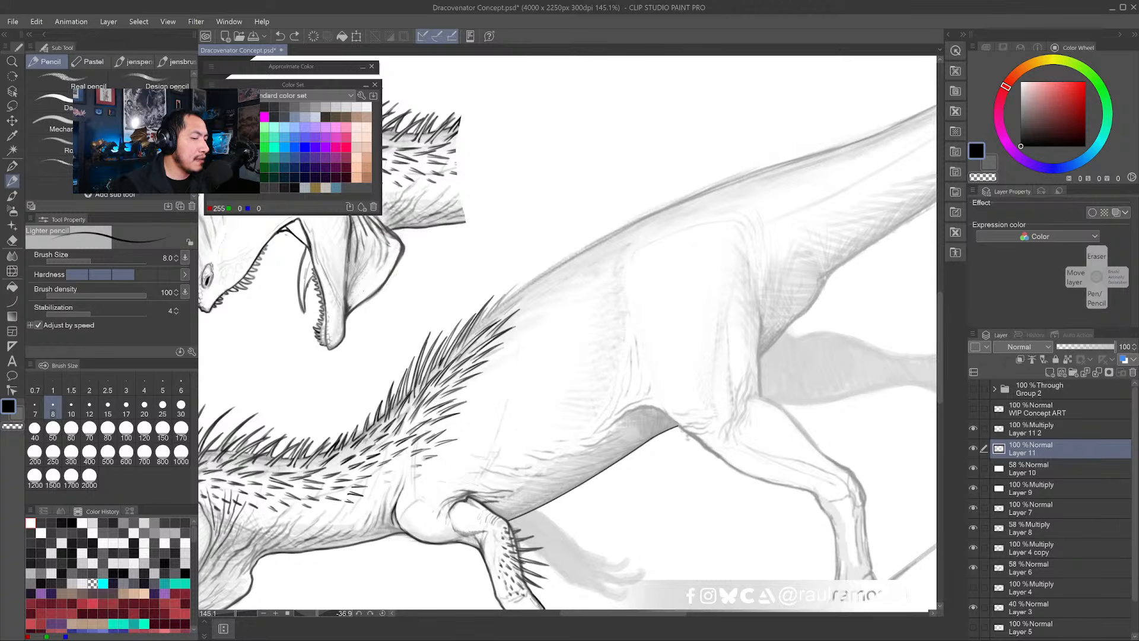
{"action": "scroll", "coordinate": [497, 302], "scroll_direction": "up", "scroll_amount": 4}
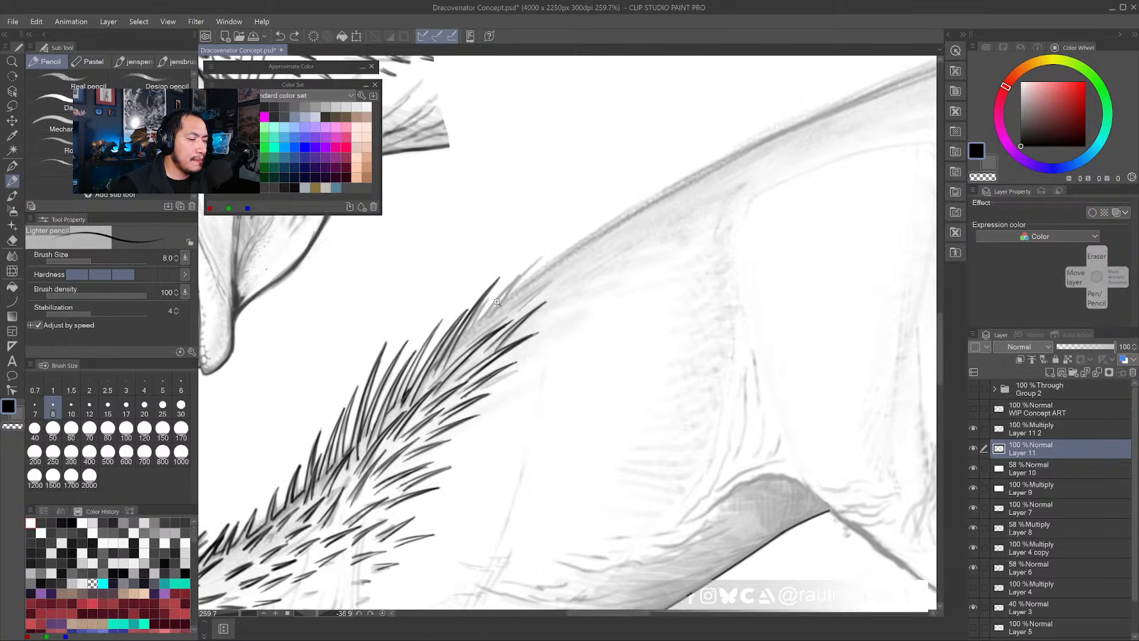
{"action": "scroll", "coordinate": [478, 334], "scroll_direction": "up", "scroll_amount": 2}
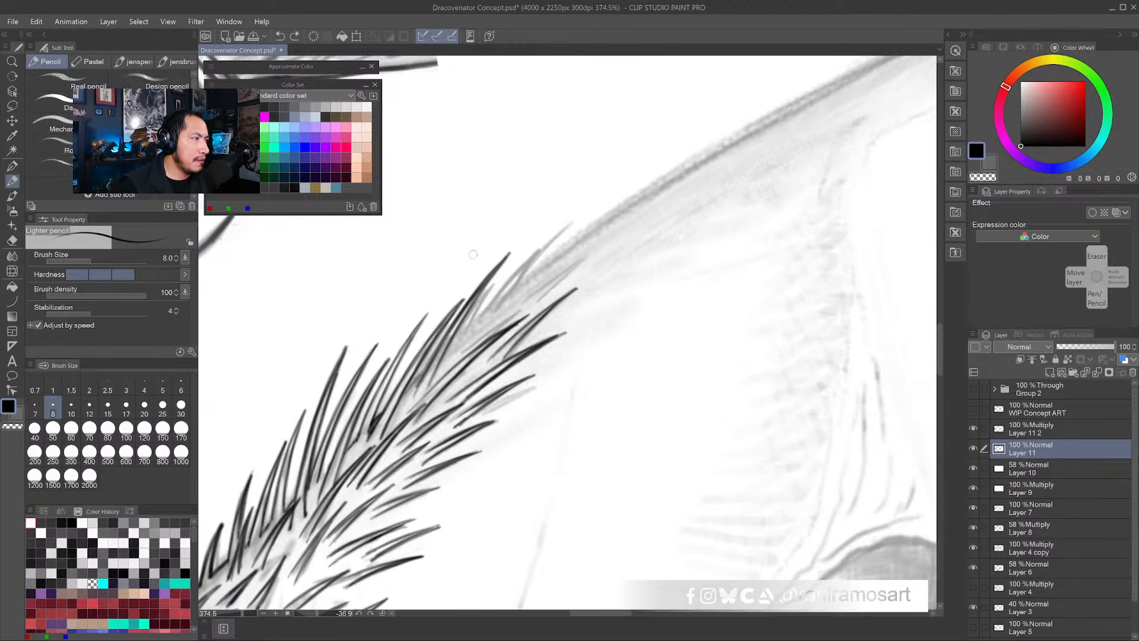
{"action": "mouse_move", "coordinate": [458, 337]}
{"action": "left_mouse_down"}
{"action": "mouse_move", "coordinate": [451, 347]}
{"action": "mouse_move", "coordinate": [587, 203]}
{"action": "mouse_move", "coordinate": [522, 277]}
{"action": "left_mouse_up"}
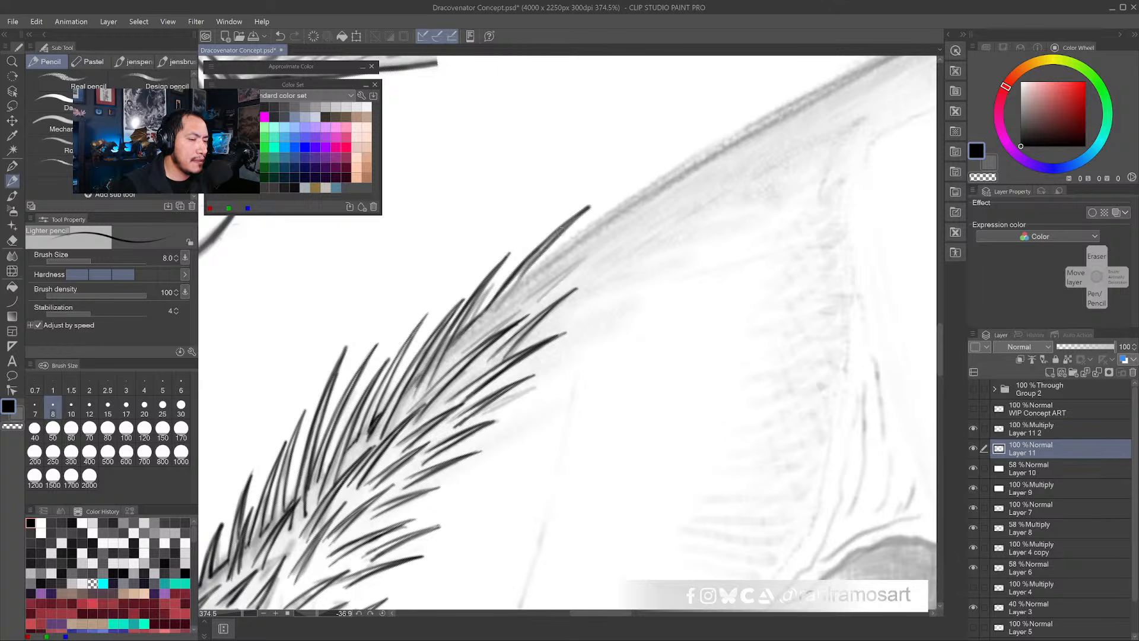
{"action": "left_click_drag", "start_coordinate": [556, 236], "coordinate": [514, 290]}
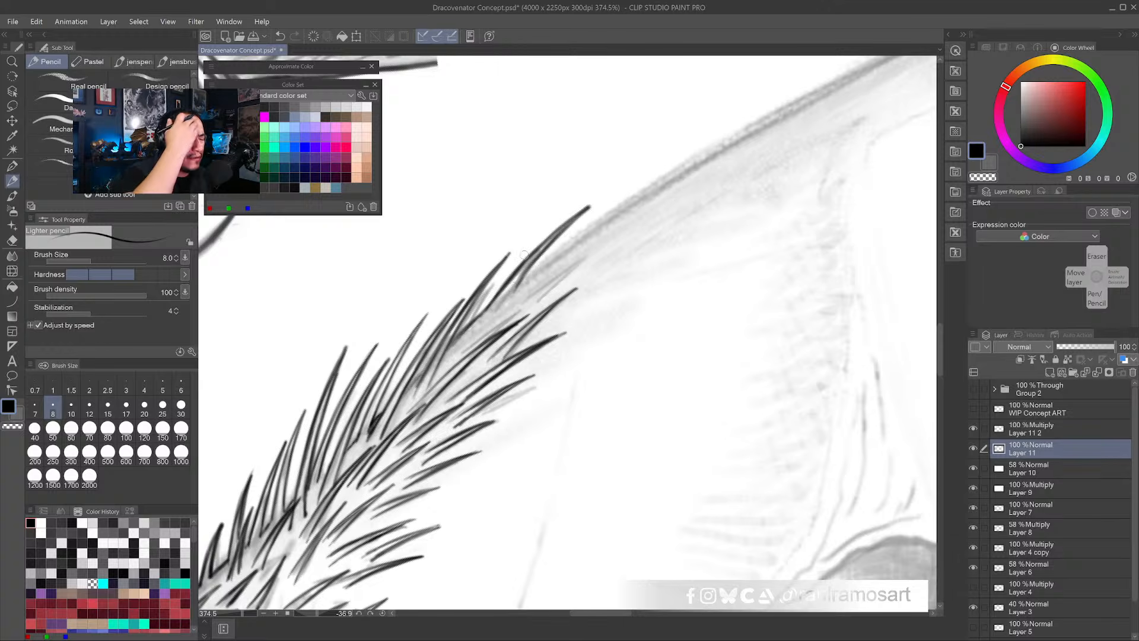
{"action": "left_click_drag", "start_coordinate": [515, 291], "coordinate": [559, 238]}
{"action": "left_click_drag", "start_coordinate": [526, 274], "coordinate": [571, 227]}
{"action": "key", "text": "ctrl+z"}
{"action": "key", "text": "ctrl+z"}
- Add a second black quill just below the rearmost one on the back and thicken it with overlapping strokes
{"action": "mouse_move", "coordinate": [512, 296]}
{"action": "left_mouse_down"}
{"action": "mouse_move", "coordinate": [594, 201]}
{"action": "mouse_move", "coordinate": [499, 297]}
{"action": "mouse_move", "coordinate": [614, 231]}
{"action": "left_mouse_up"}
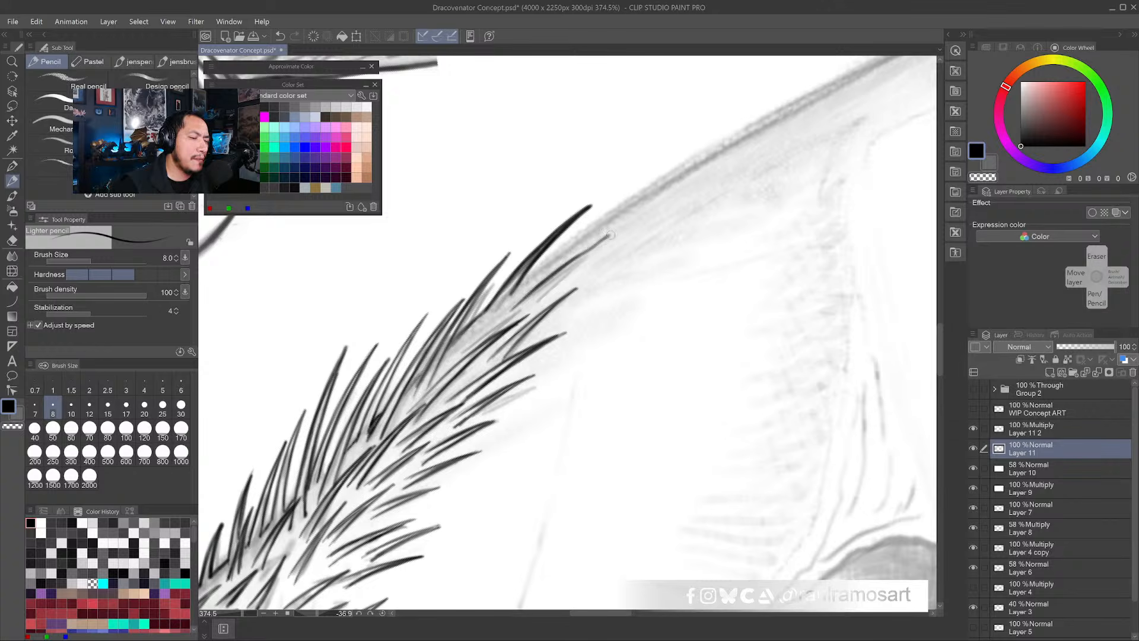
{"action": "left_click_drag", "start_coordinate": [574, 266], "coordinate": [612, 235]}
{"action": "left_click_drag", "start_coordinate": [541, 296], "coordinate": [590, 253]}
{"action": "left_click_drag", "start_coordinate": [523, 313], "coordinate": [610, 231]}
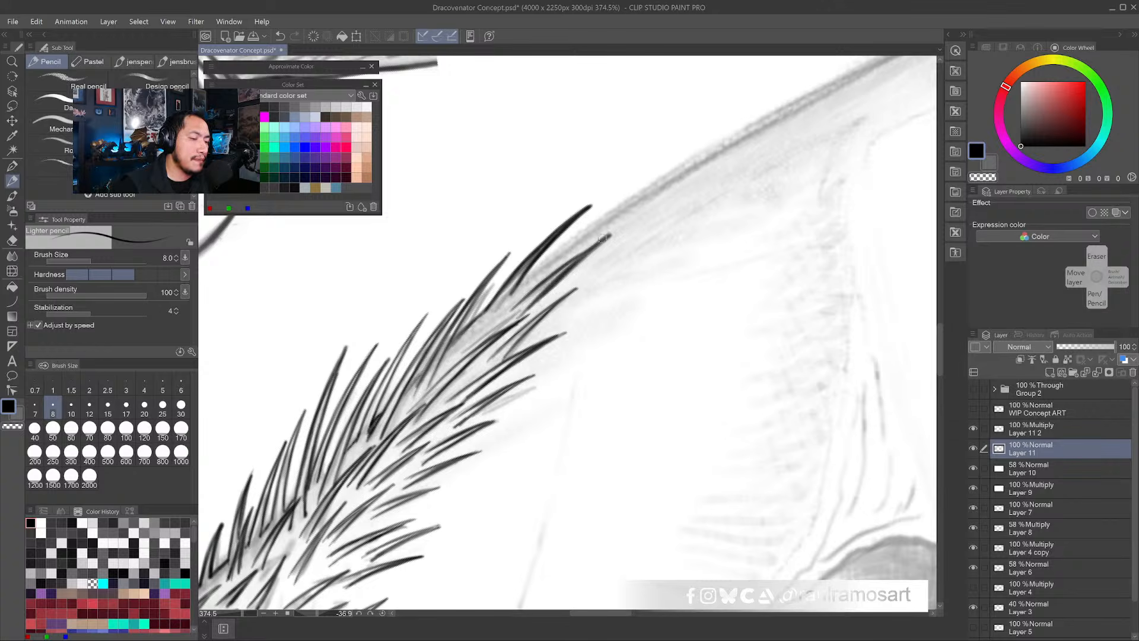
- Extend the lower black quill at the back mane's rear end and clean up the neighbouring quills with sampled white strokes
{"action": "left_click_drag", "start_coordinate": [532, 293], "coordinate": [617, 230]}
{"action": "left_click_drag", "start_coordinate": [517, 303], "coordinate": [532, 295]}
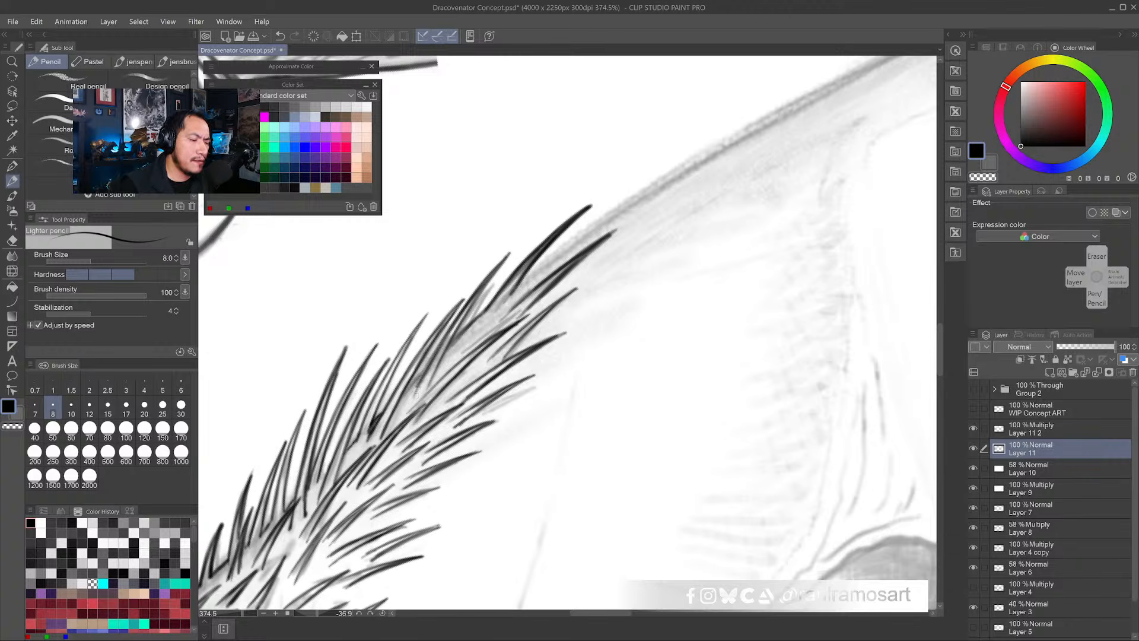
{"action": "left_click_drag", "start_coordinate": [416, 393], "coordinate": [471, 305]}
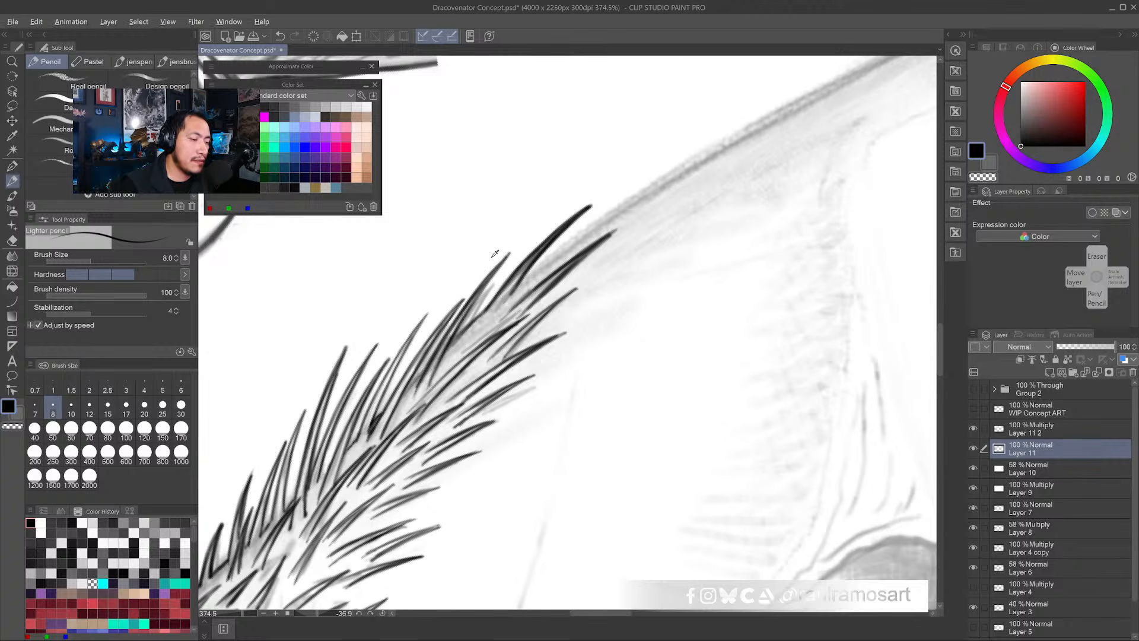
{"action": "left_click", "coordinate": [492, 257], "text": "alt"}
{"action": "left_click_drag", "start_coordinate": [429, 375], "coordinate": [475, 295]}
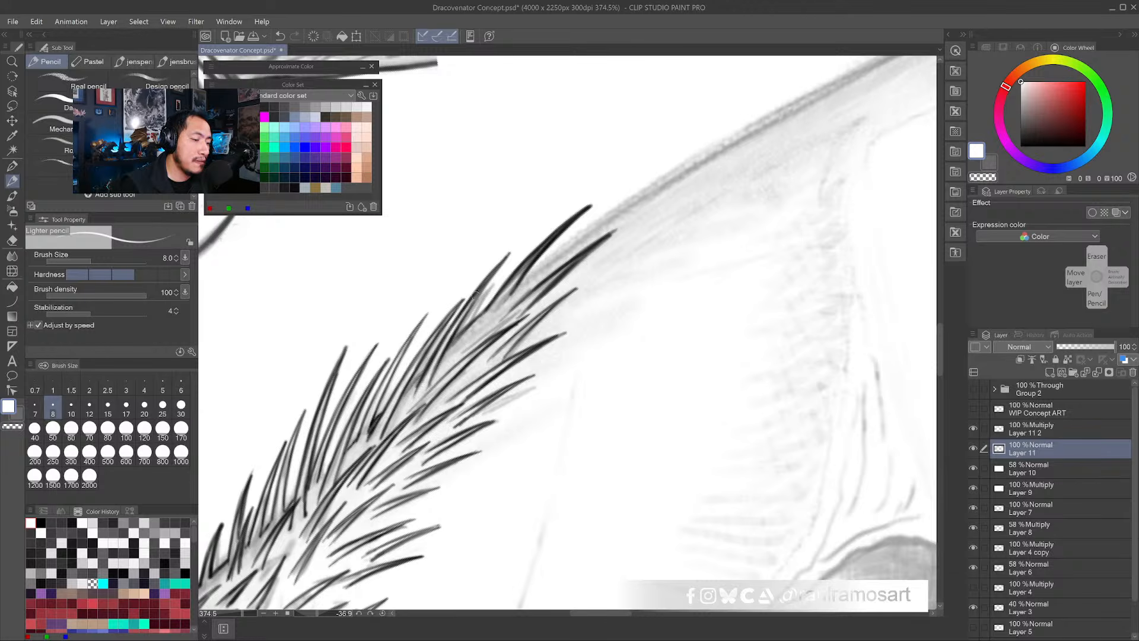
{"action": "left_click_drag", "start_coordinate": [426, 395], "coordinate": [460, 357]}
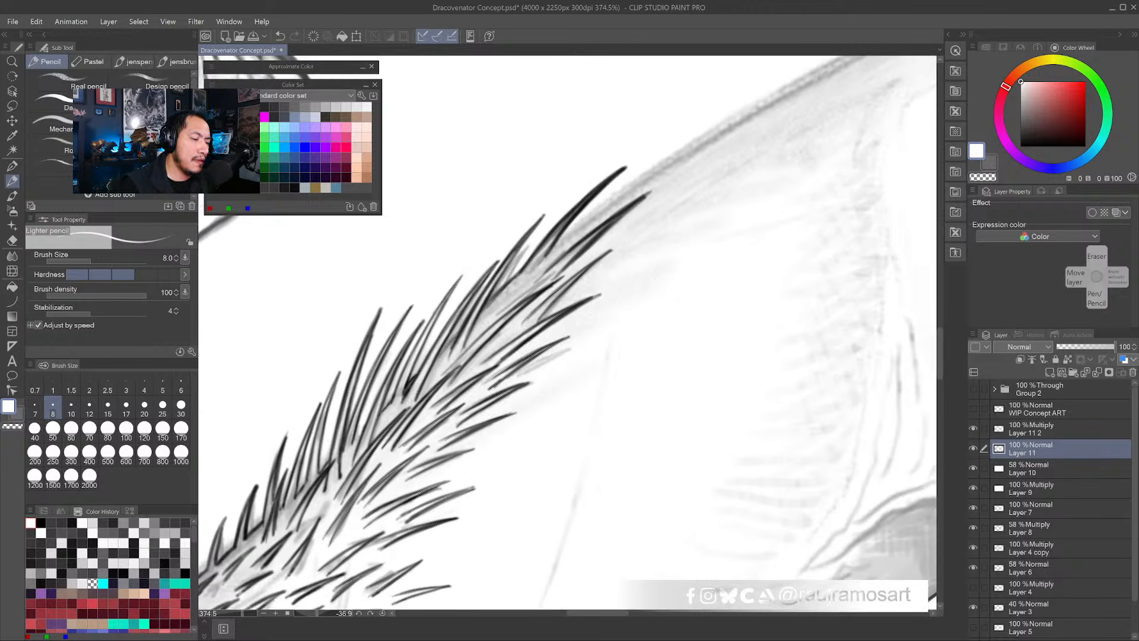
- Refine the quills at the rear of the back mane with sampled dark grey Lighter pencil strokes at size 8
{"action": "left_click", "coordinate": [460, 336], "text": "alt"}
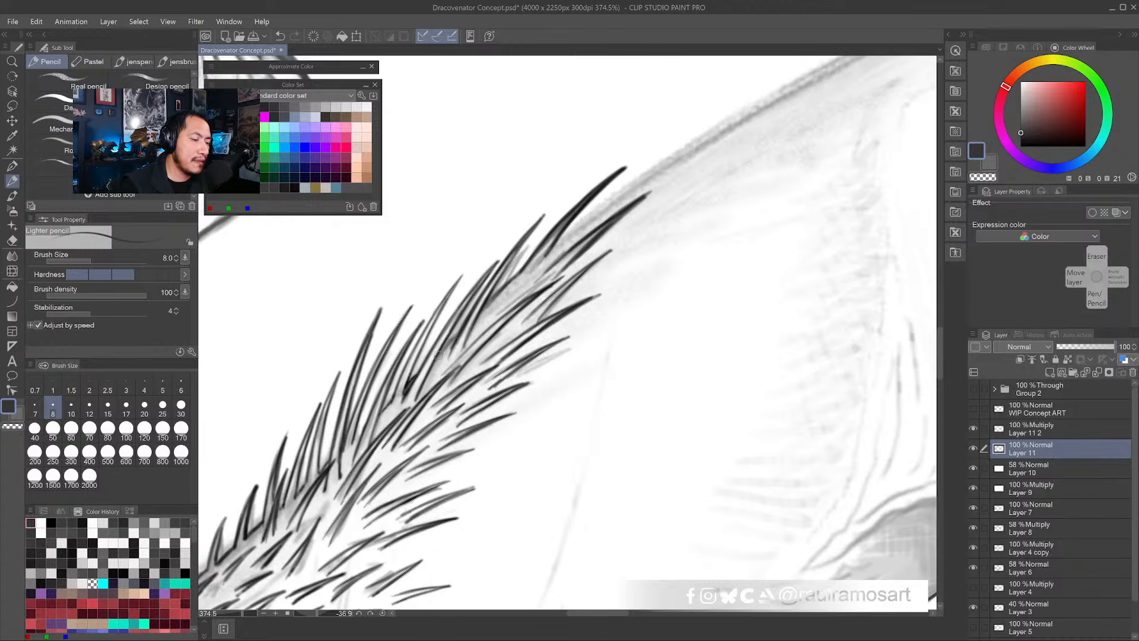
{"action": "left_click", "coordinate": [506, 245], "text": "alt"}
{"action": "mouse_move", "coordinate": [514, 267]}
{"action": "left_mouse_down"}
{"action": "mouse_move", "coordinate": [566, 219]}
{"action": "mouse_move", "coordinate": [531, 265]}
{"action": "mouse_move", "coordinate": [592, 193]}
{"action": "mouse_move", "coordinate": [547, 254]}
{"action": "mouse_move", "coordinate": [634, 160]}
{"action": "mouse_move", "coordinate": [516, 273]}
{"action": "mouse_move", "coordinate": [466, 276]}
{"action": "left_mouse_up"}
{"action": "left_click", "coordinate": [548, 226], "text": "alt"}
{"action": "left_click", "coordinate": [569, 224], "text": "alt"}
{"action": "left_click_drag", "start_coordinate": [536, 319], "coordinate": [521, 300]}
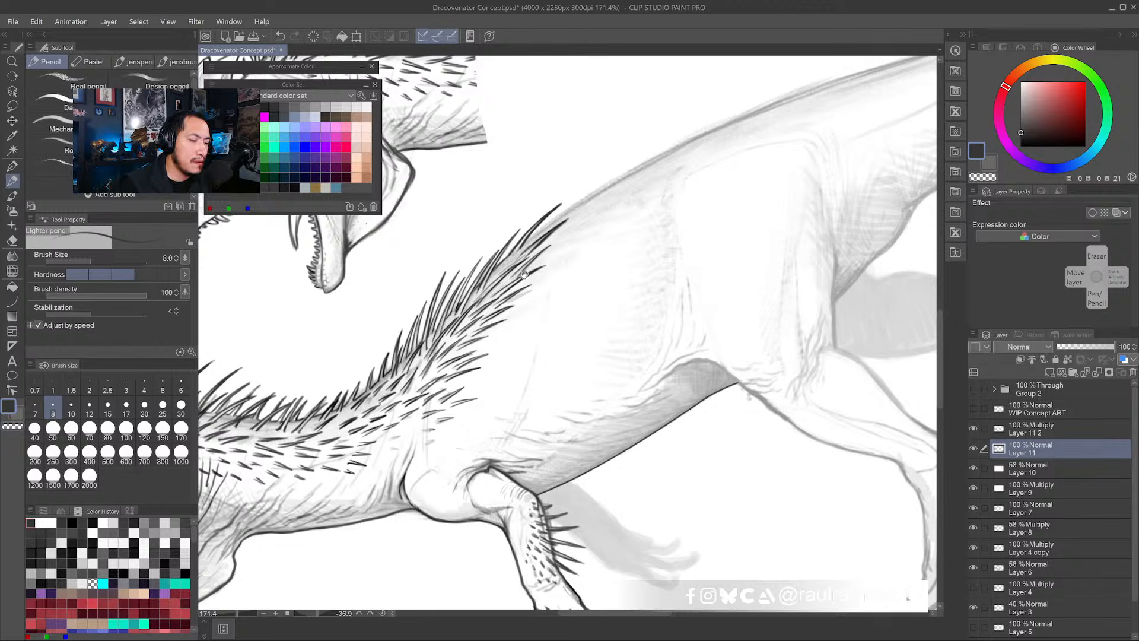
- Draw a column of short dark grey quills over the faint marks at the mane's lower edge in front of the shoulder
{"action": "left_click_drag", "start_coordinate": [439, 405], "coordinate": [499, 347]}
{"action": "left_click_drag", "start_coordinate": [453, 385], "coordinate": [468, 373]}
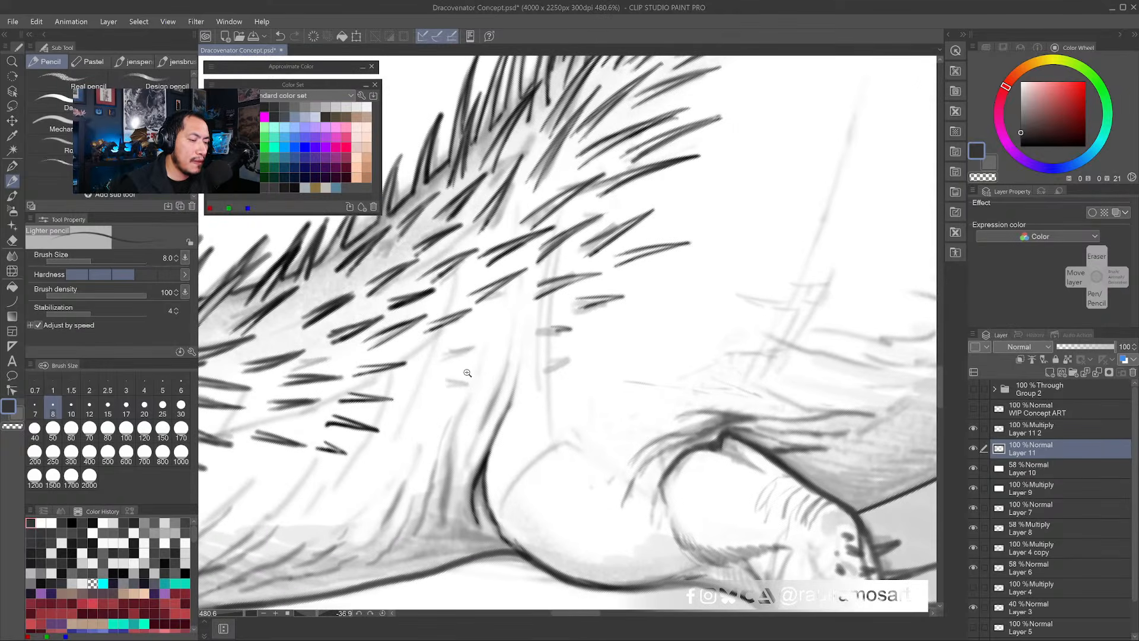
{"action": "left_click_drag", "start_coordinate": [432, 459], "coordinate": [492, 440]}
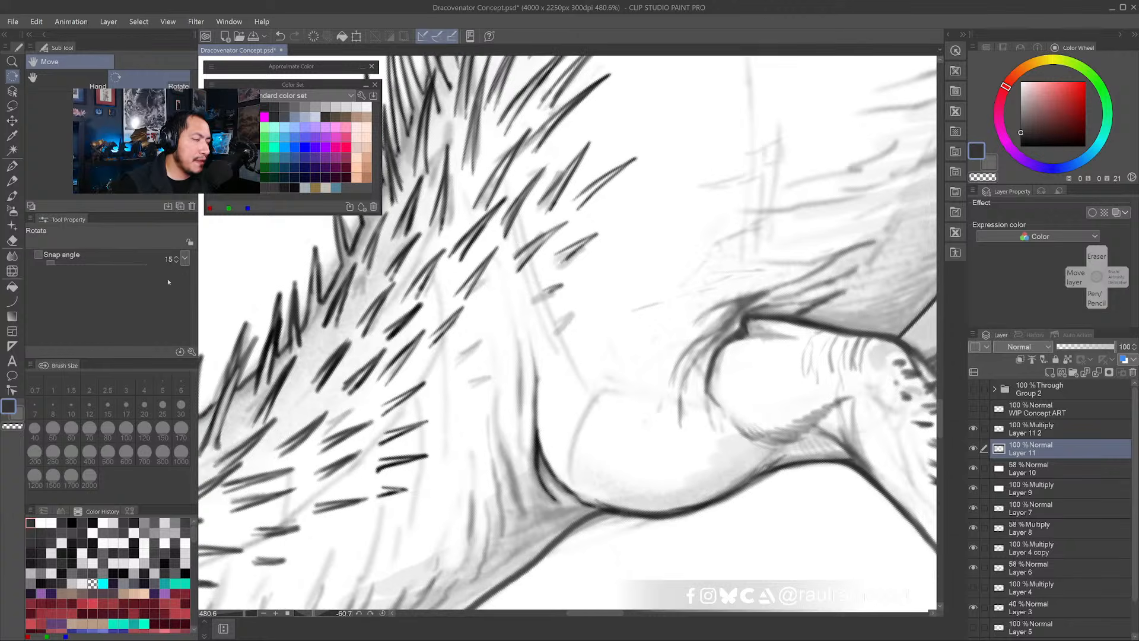
{"action": "key", "text": "p"}
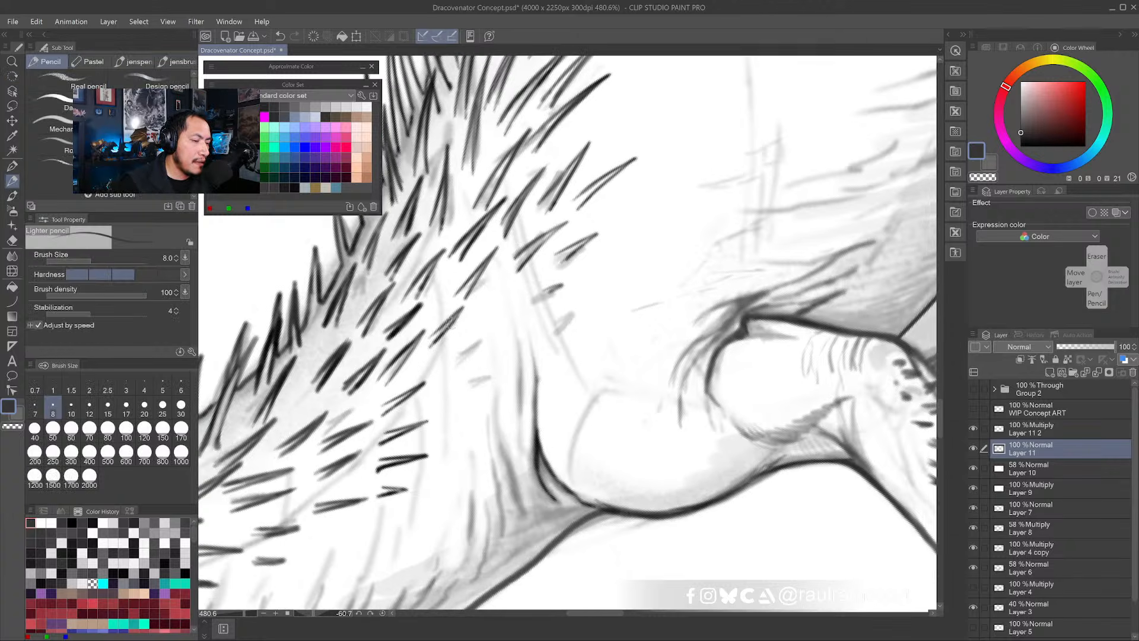
{"action": "mouse_move", "coordinate": [468, 302]}
{"action": "left_mouse_down"}
{"action": "mouse_move", "coordinate": [433, 333]}
{"action": "mouse_move", "coordinate": [450, 361]}
{"action": "left_mouse_up"}
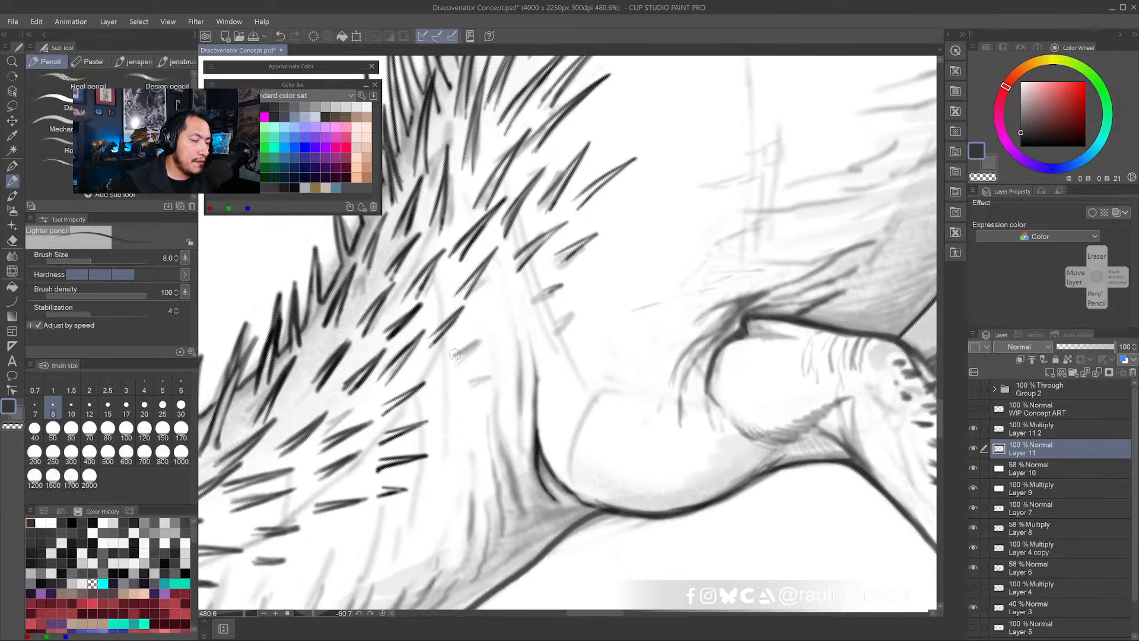
{"action": "left_click_drag", "start_coordinate": [491, 327], "coordinate": [450, 365]}
{"action": "mouse_move", "coordinate": [492, 333]}
{"action": "left_mouse_down"}
{"action": "mouse_move", "coordinate": [484, 377]}
{"action": "mouse_move", "coordinate": [497, 374]}
{"action": "mouse_move", "coordinate": [458, 387]}
{"action": "left_mouse_up"}
{"action": "mouse_move", "coordinate": [492, 363]}
{"action": "left_mouse_down"}
{"action": "mouse_move", "coordinate": [456, 406]}
{"action": "mouse_move", "coordinate": [476, 407]}
{"action": "mouse_move", "coordinate": [442, 412]}
{"action": "mouse_move", "coordinate": [472, 406]}
{"action": "left_mouse_up"}
{"action": "left_click_drag", "start_coordinate": [443, 412], "coordinate": [518, 405]}
- Darken the small quills above the shoulder and add short quills in the gaps at the base of the neck
{"action": "mouse_move", "coordinate": [591, 259]}
{"action": "left_mouse_down"}
{"action": "mouse_move", "coordinate": [575, 268]}
{"action": "mouse_move", "coordinate": [605, 287]}
{"action": "mouse_move", "coordinate": [591, 305]}
{"action": "left_mouse_up"}
{"action": "left_click_drag", "start_coordinate": [533, 268], "coordinate": [515, 286]}
{"action": "left_click_drag", "start_coordinate": [562, 252], "coordinate": [511, 291]}
{"action": "left_click_drag", "start_coordinate": [562, 253], "coordinate": [514, 288]}
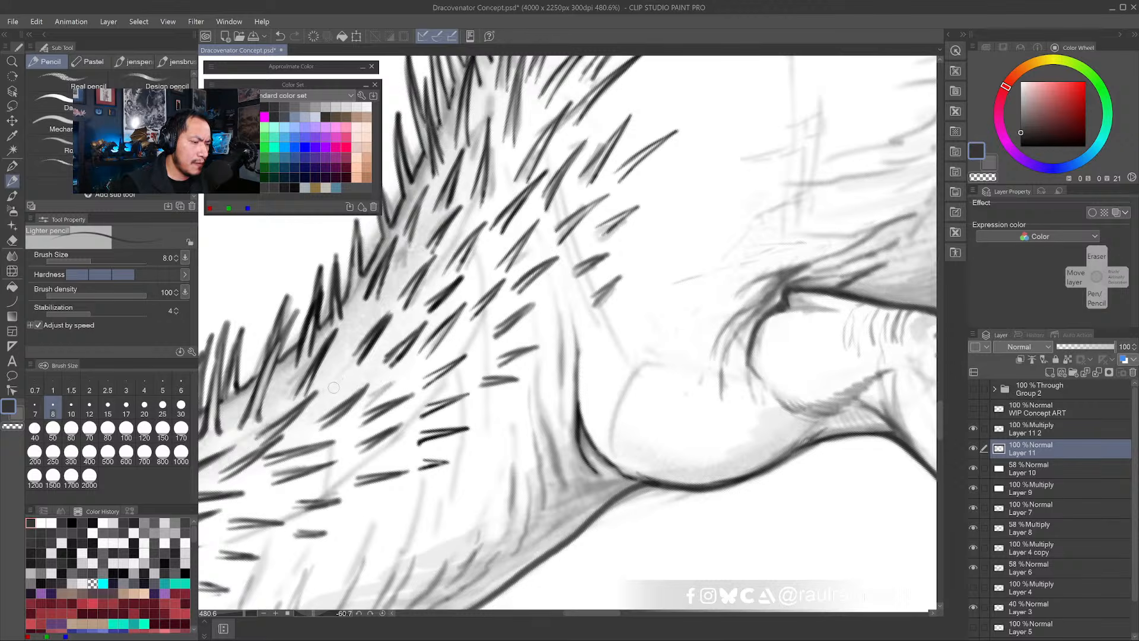
{"action": "mouse_move", "coordinate": [361, 366]}
{"action": "left_mouse_down"}
{"action": "mouse_move", "coordinate": [331, 404]}
{"action": "mouse_move", "coordinate": [330, 392]}
{"action": "left_mouse_up"}
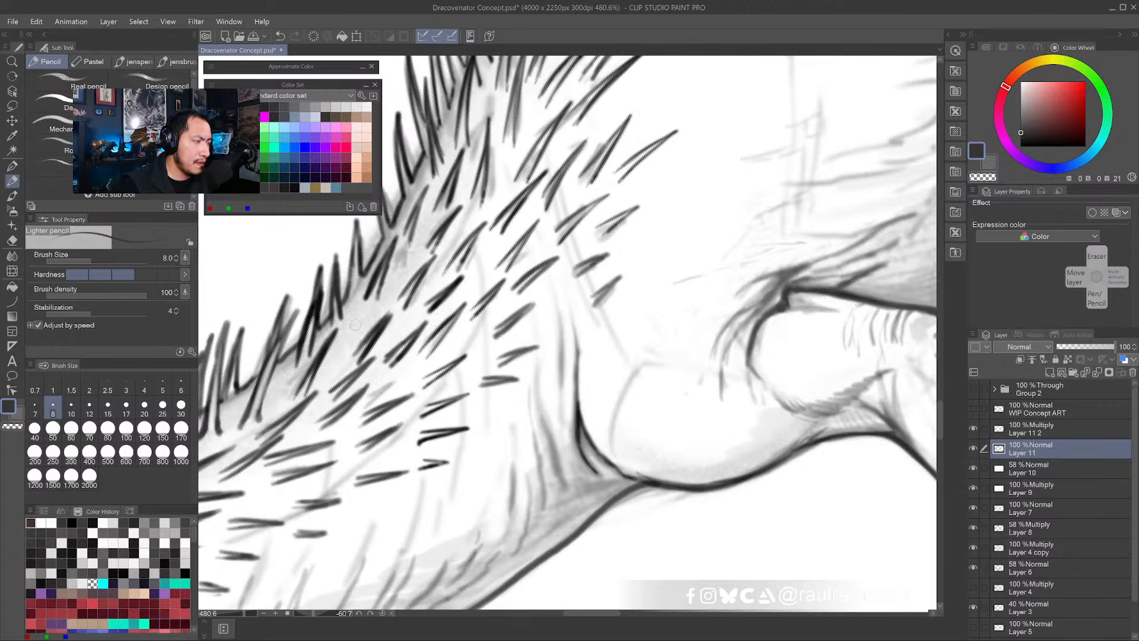
{"action": "left_click_drag", "start_coordinate": [367, 291], "coordinate": [373, 310]}
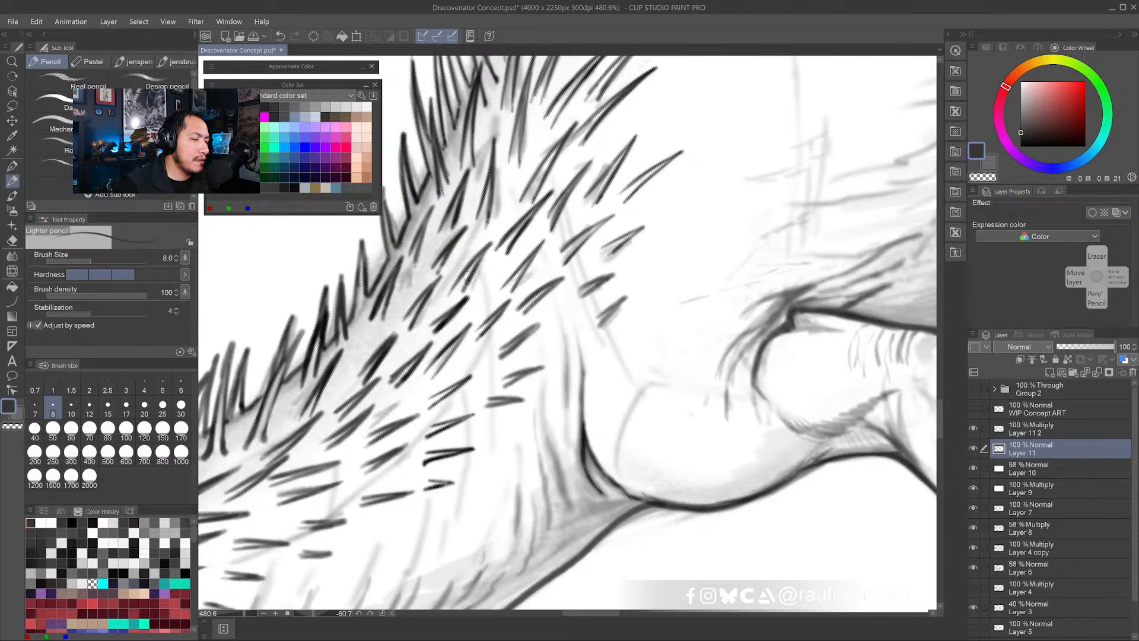
- Touch up the mane quills above the shoulder with further strokes, sampling light tones from the surrounding skin
{"action": "mouse_move", "coordinate": [465, 269]}
{"action": "left_mouse_down"}
{"action": "mouse_move", "coordinate": [449, 290]}
{"action": "mouse_move", "coordinate": [421, 280]}
{"action": "mouse_move", "coordinate": [435, 208]}
{"action": "left_mouse_up"}
{"action": "left_click", "coordinate": [439, 226], "text": "alt"}
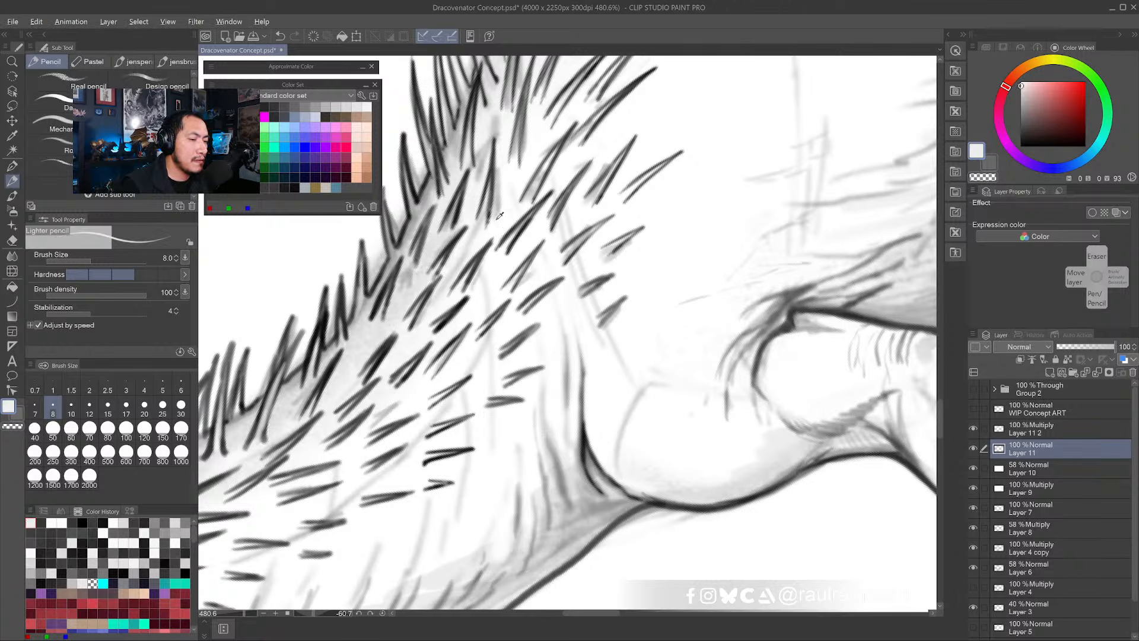
{"action": "left_click", "coordinate": [500, 216], "text": "alt"}
{"action": "left_click_drag", "start_coordinate": [426, 256], "coordinate": [440, 229]}
{"action": "mouse_move", "coordinate": [429, 254]}
{"action": "left_mouse_down"}
{"action": "mouse_move", "coordinate": [443, 234]}
{"action": "mouse_move", "coordinate": [438, 248]}
{"action": "left_mouse_up"}
{"action": "left_click_drag", "start_coordinate": [443, 231], "coordinate": [460, 203]}
{"action": "key", "text": "alt"}
{"action": "left_click_drag", "start_coordinate": [413, 267], "coordinate": [425, 224]}
{"action": "mouse_move", "coordinate": [420, 244]}
{"action": "left_mouse_down"}
{"action": "mouse_move", "coordinate": [429, 219]}
{"action": "mouse_move", "coordinate": [403, 265]}
{"action": "left_mouse_up"}
- Toggle Layer 11's visibility to compare the whole figure with and without the detailed line work
{"action": "key", "text": "ctrl+space"}
{"action": "key", "text": "shift+space"}
{"action": "left_click_drag", "start_coordinate": [727, 393], "coordinate": [613, 445]}
{"action": "left_click_drag", "start_coordinate": [683, 446], "coordinate": [622, 375]}
{"action": "left_click_drag", "start_coordinate": [618, 415], "coordinate": [691, 490]}
{"action": "mouse_move", "coordinate": [556, 439]}
{"action": "left_mouse_down"}
{"action": "mouse_move", "coordinate": [595, 432]}
{"action": "mouse_move", "coordinate": [572, 465]}
{"action": "mouse_move", "coordinate": [617, 472]}
{"action": "left_mouse_up"}
{"action": "left_click", "coordinate": [972, 448]}
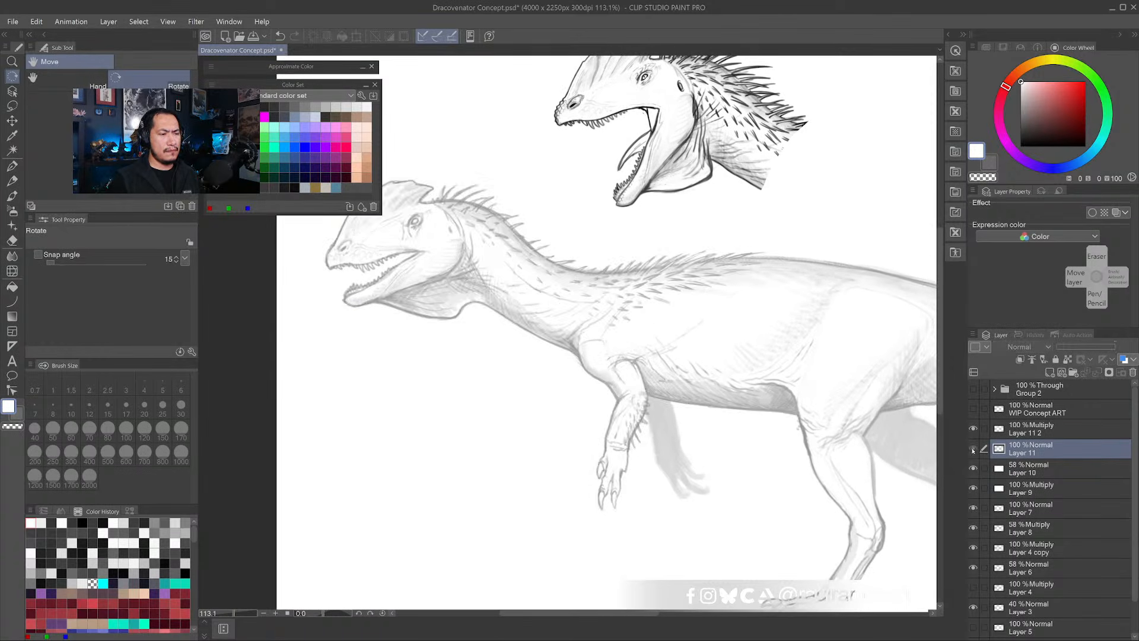
{"action": "left_click", "coordinate": [973, 448]}
{"action": "left_click", "coordinate": [973, 449]}
{"action": "left_click", "coordinate": [973, 448]}
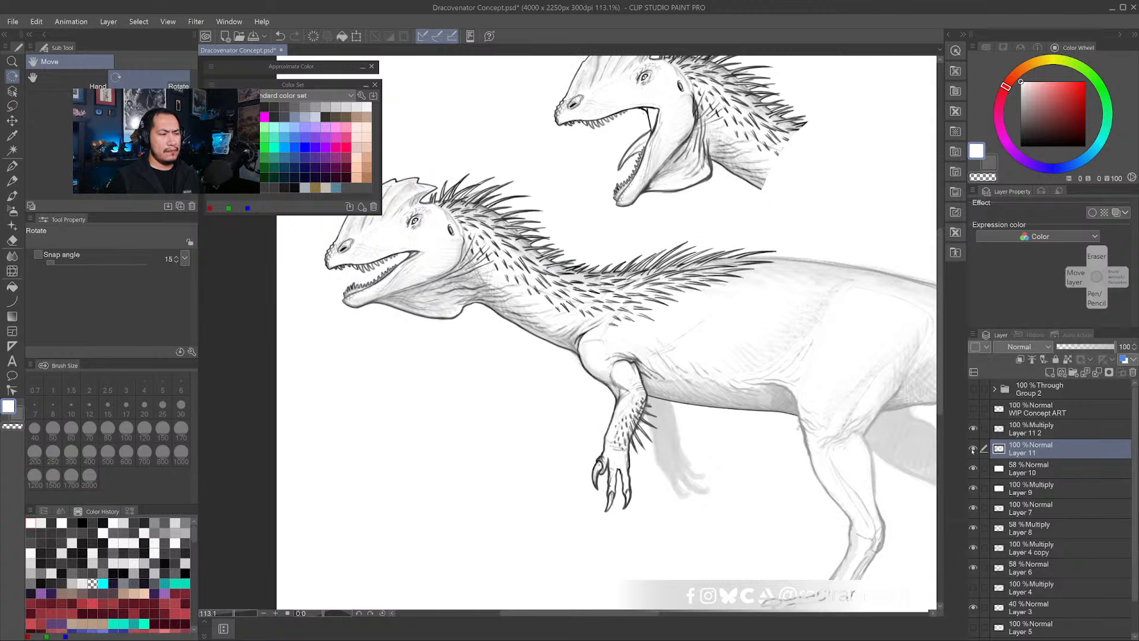
{"action": "left_click", "coordinate": [973, 449]}
{"action": "left_click", "coordinate": [974, 448]}
{"action": "left_click", "coordinate": [973, 448]}
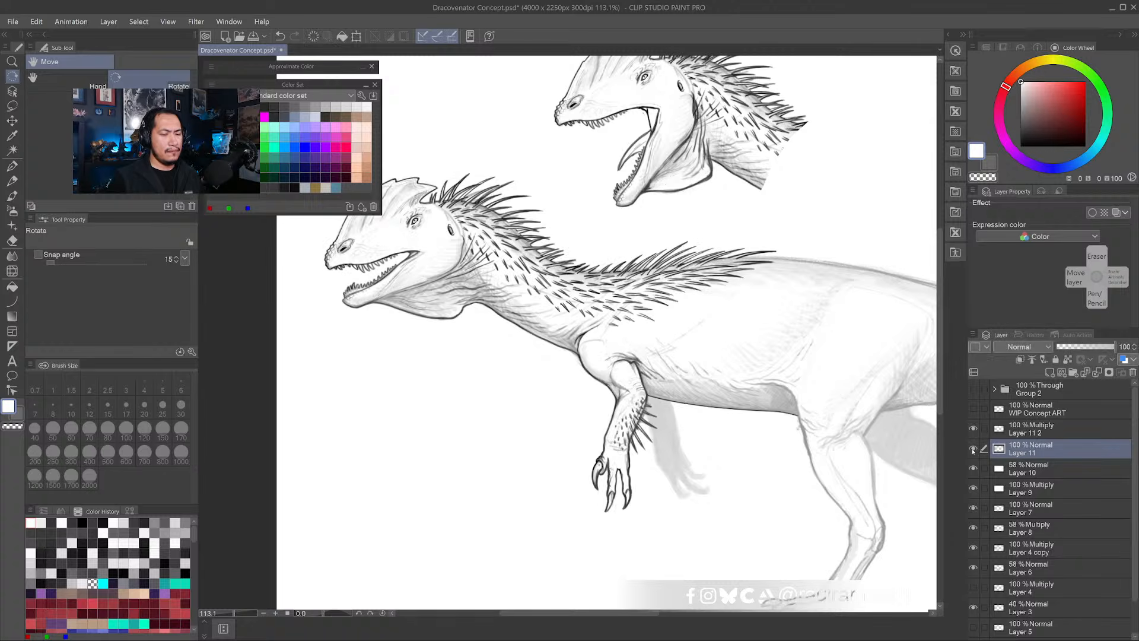
- Compare the main head close up with Layer 11 hidden and shown
{"action": "left_click", "coordinate": [974, 448]}
{"action": "mouse_move", "coordinate": [449, 244]}
{"action": "left_mouse_down"}
{"action": "mouse_move", "coordinate": [475, 264]}
{"action": "mouse_move", "coordinate": [427, 250]}
{"action": "left_mouse_up"}
{"action": "left_click_drag", "start_coordinate": [374, 195], "coordinate": [513, 258]}
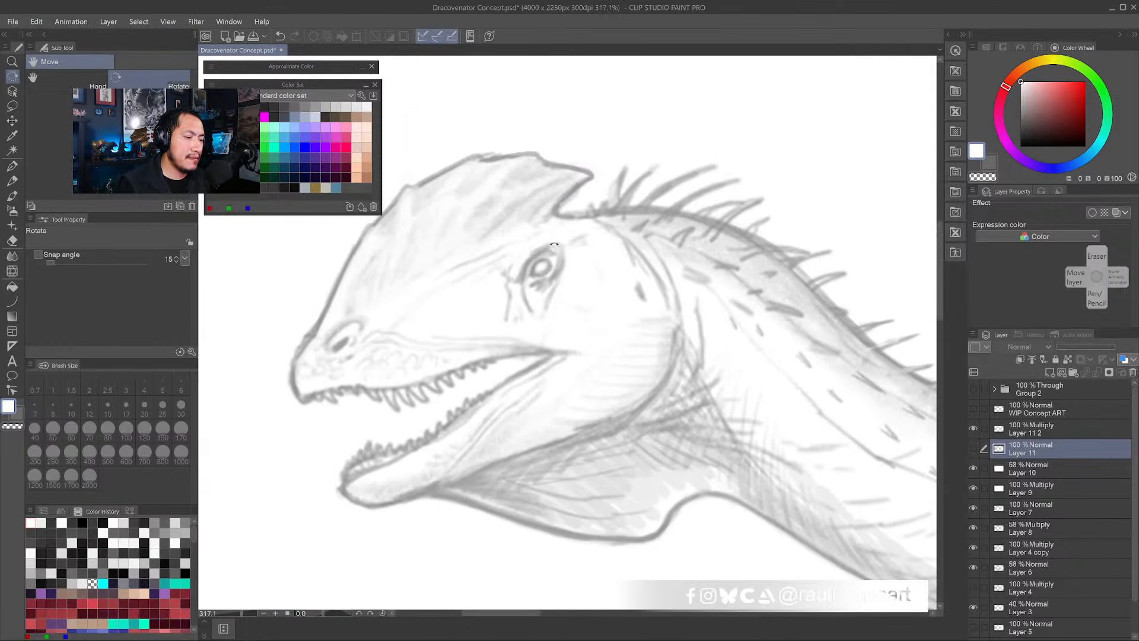
{"action": "left_click", "coordinate": [974, 448]}
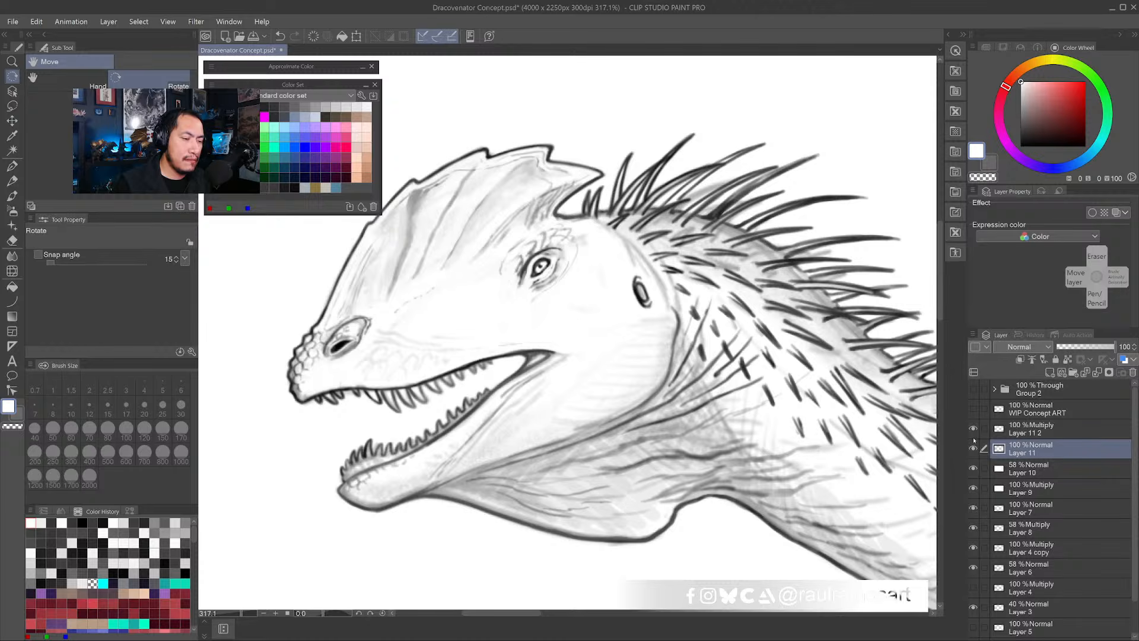
{"action": "left_click", "coordinate": [974, 449]}
{"action": "left_click", "coordinate": [973, 449]}
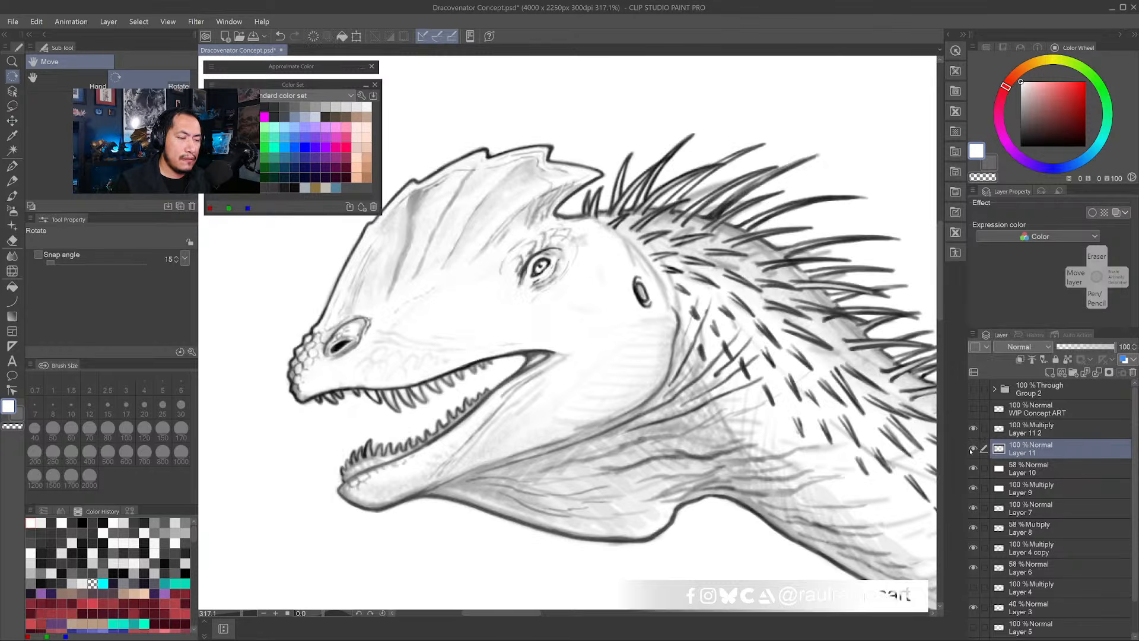
{"action": "left_click", "coordinate": [973, 451]}
{"action": "left_click", "coordinate": [973, 450]}
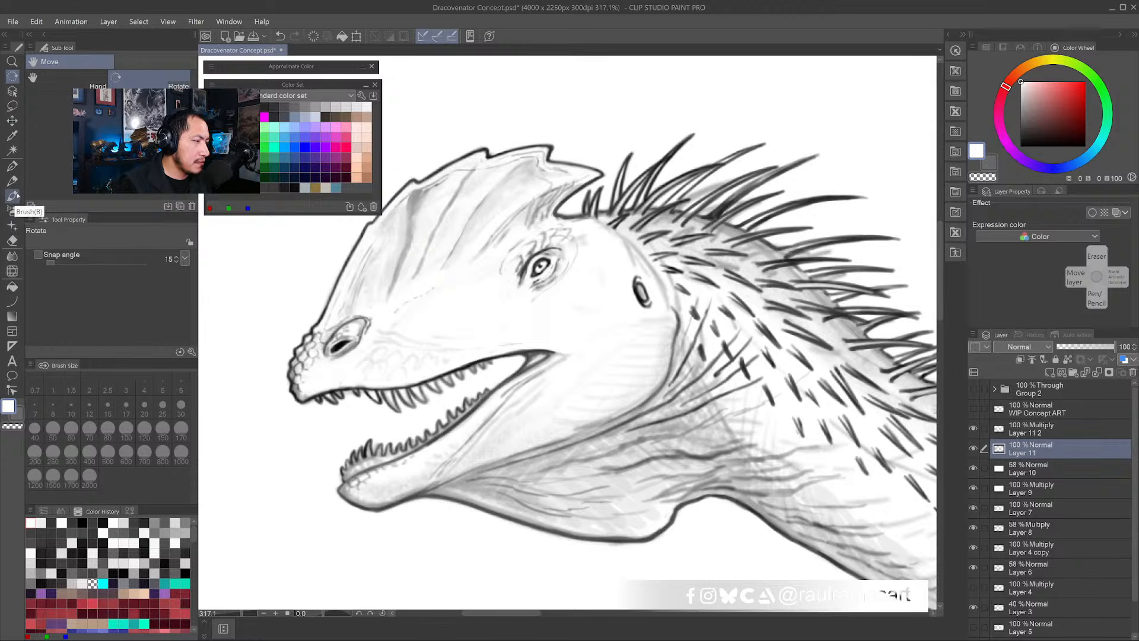
- Erase the detailed eye line work of the main head from Layer 11 and return to the Lighter pencil
{"action": "left_click", "coordinate": [12, 239]}
{"action": "mouse_move", "coordinate": [534, 264]}
{"action": "left_mouse_down"}
{"action": "mouse_move", "coordinate": [554, 258]}
{"action": "mouse_move", "coordinate": [526, 282]}
{"action": "mouse_move", "coordinate": [554, 252]}
{"action": "mouse_move", "coordinate": [533, 261]}
{"action": "mouse_move", "coordinate": [528, 306]}
{"action": "mouse_move", "coordinate": [569, 272]}
{"action": "left_mouse_up"}
{"action": "key", "text": "p"}
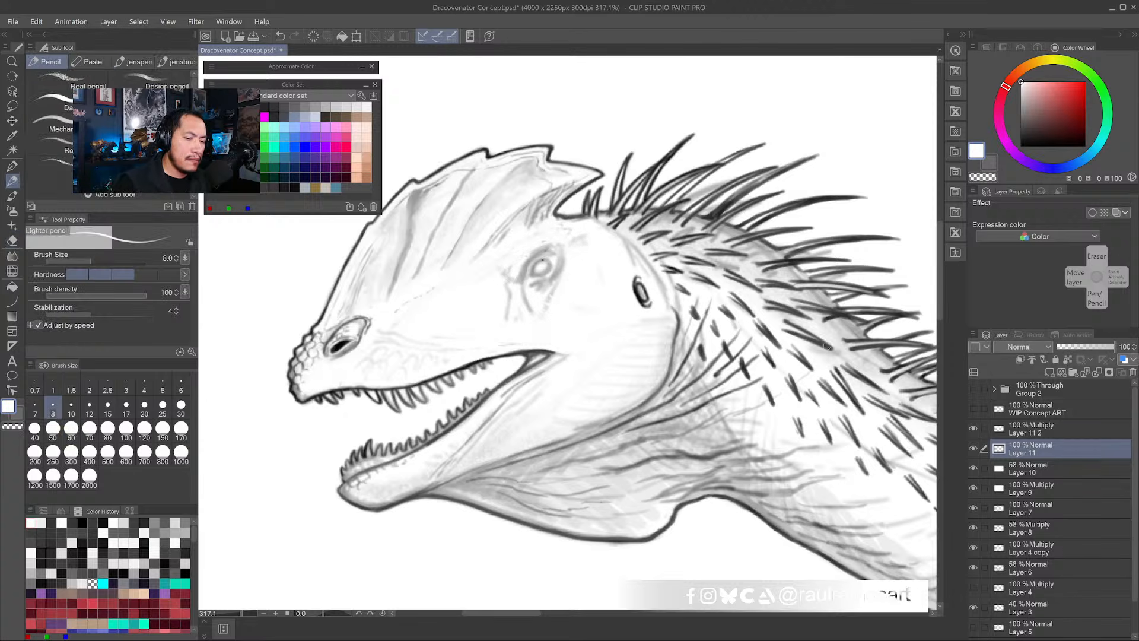
- Create a new layer above Layer 11 and draw a round black eye outline on the main head at brush size 8
{"action": "left_click", "coordinate": [1050, 373]}
{"action": "scroll", "coordinate": [535, 251], "scroll_direction": "up", "scroll_amount": 4}
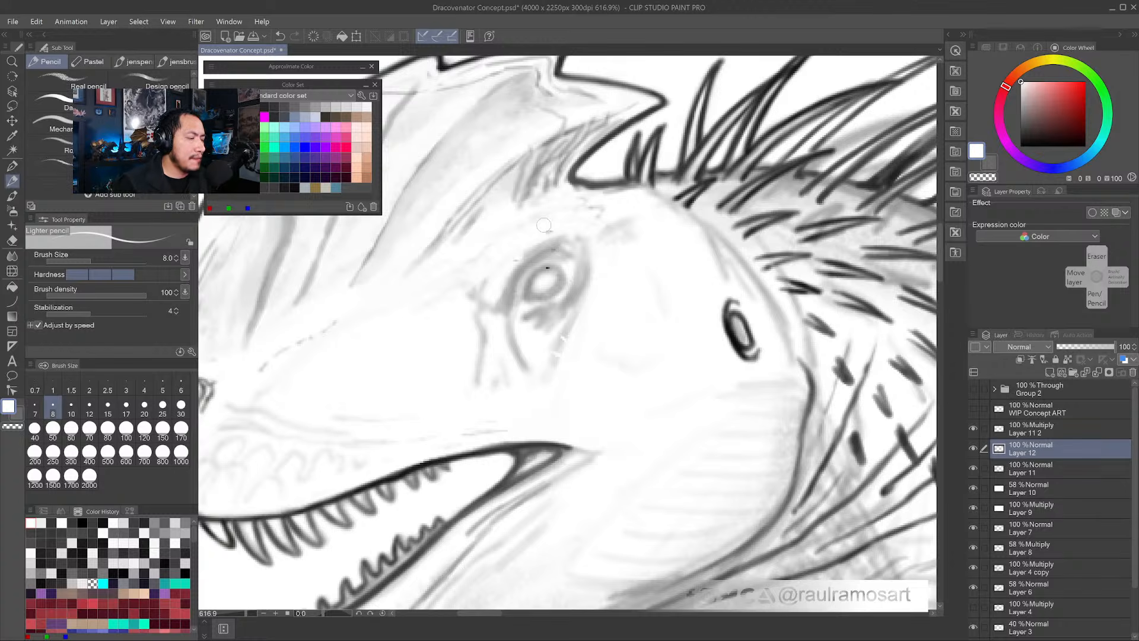
{"action": "key", "text": "x"}
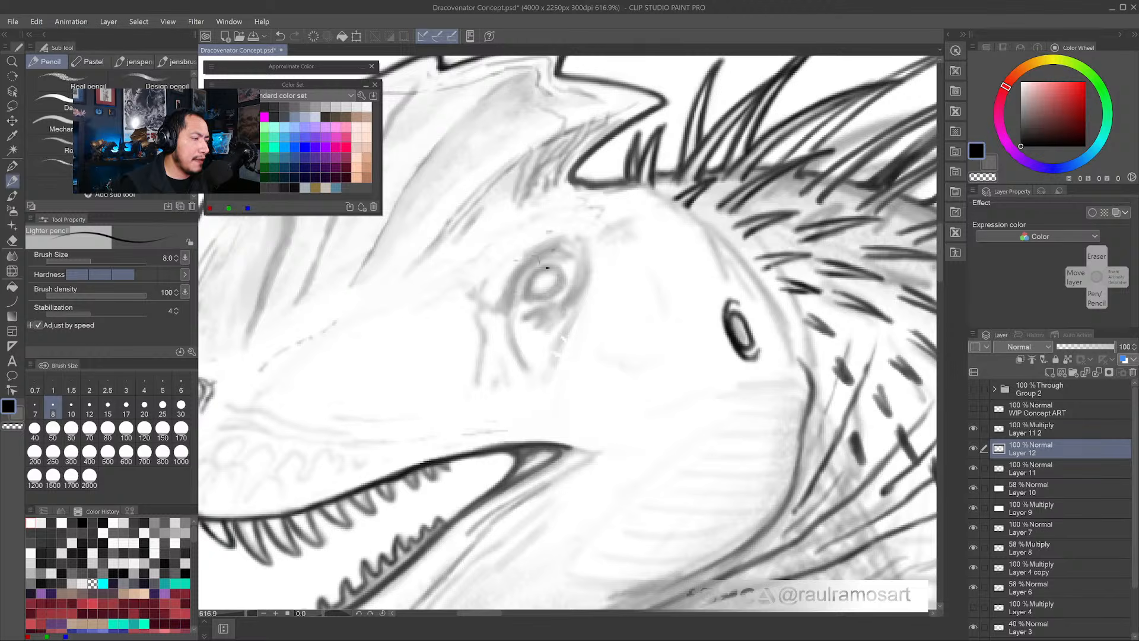
{"action": "mouse_move", "coordinate": [537, 283]}
{"action": "left_mouse_down"}
{"action": "mouse_move", "coordinate": [529, 297]}
{"action": "mouse_move", "coordinate": [531, 273]}
{"action": "mouse_move", "coordinate": [561, 271]}
{"action": "mouse_move", "coordinate": [563, 295]}
{"action": "mouse_move", "coordinate": [526, 286]}
{"action": "mouse_move", "coordinate": [537, 299]}
{"action": "mouse_move", "coordinate": [548, 290]}
{"action": "left_mouse_up"}
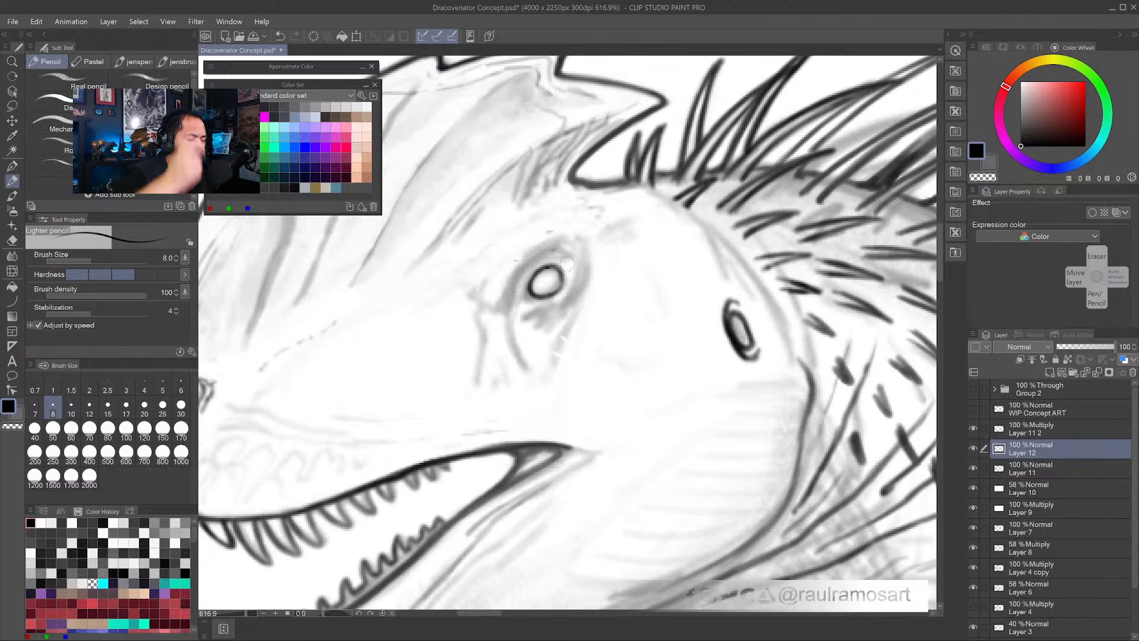
{"action": "mouse_move", "coordinate": [530, 285]}
{"action": "left_mouse_down"}
{"action": "mouse_move", "coordinate": [549, 265]}
{"action": "mouse_move", "coordinate": [567, 285]}
{"action": "mouse_move", "coordinate": [558, 296]}
{"action": "mouse_move", "coordinate": [534, 278]}
{"action": "mouse_move", "coordinate": [554, 272]}
{"action": "mouse_move", "coordinate": [549, 291]}
{"action": "mouse_move", "coordinate": [541, 274]}
{"action": "mouse_move", "coordinate": [560, 279]}
{"action": "mouse_move", "coordinate": [550, 272]}
{"action": "left_mouse_up"}
{"action": "key", "text": "x"}
{"action": "key", "text": "x"}
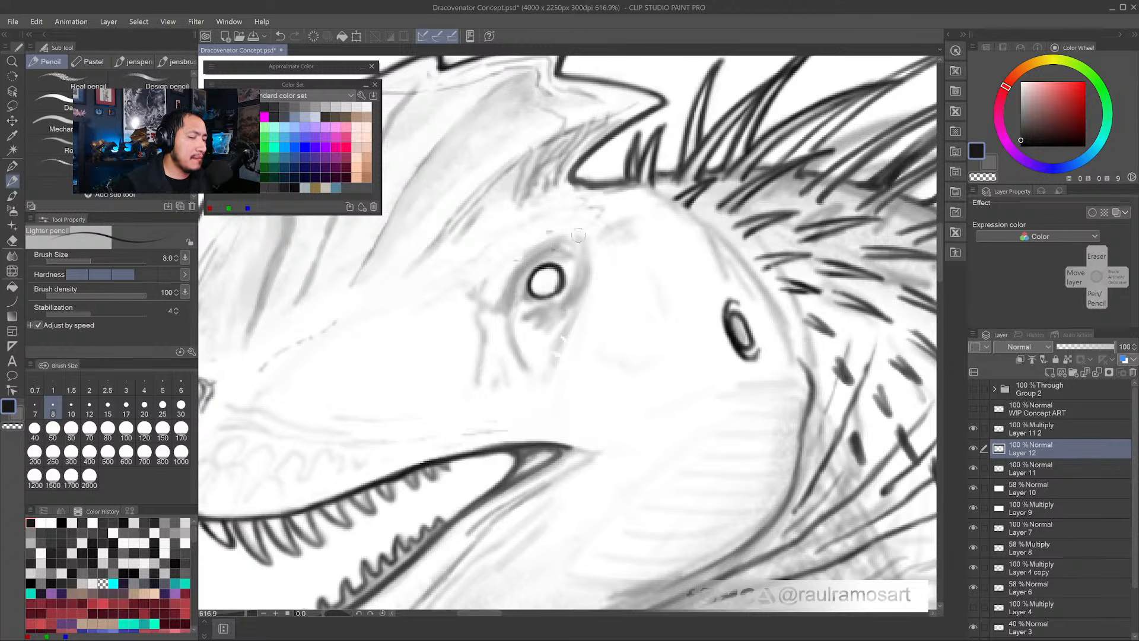
- Clean up the eye ring's inner and outer edges with alternating sampled white and dark strokes
{"action": "left_click", "coordinate": [550, 279], "text": "alt"}
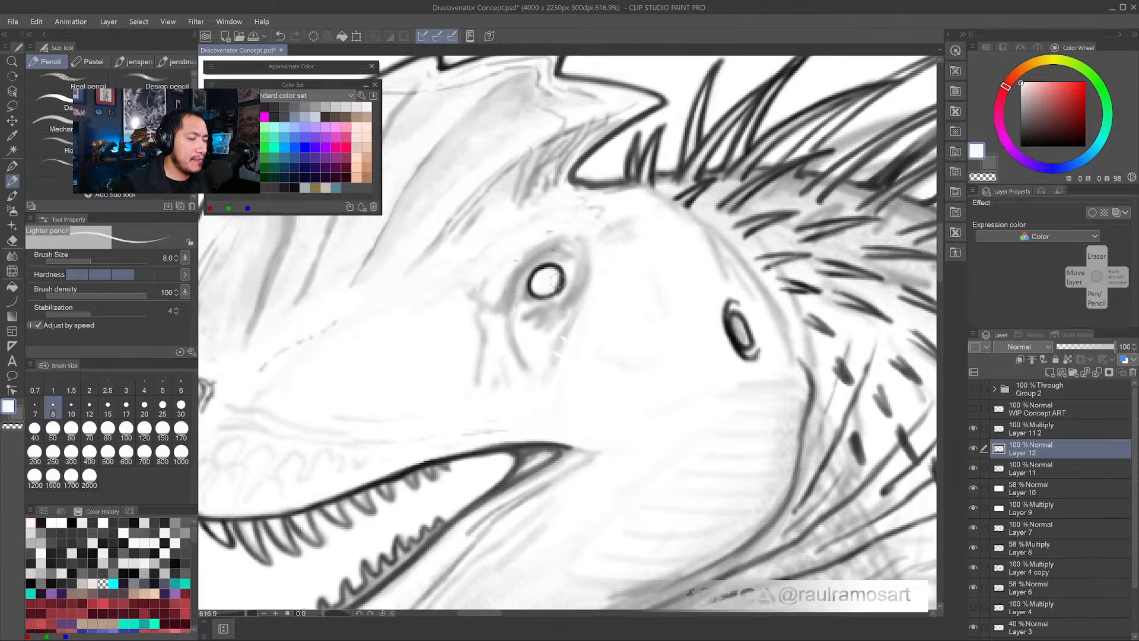
{"action": "left_click", "coordinate": [567, 280], "text": "alt"}
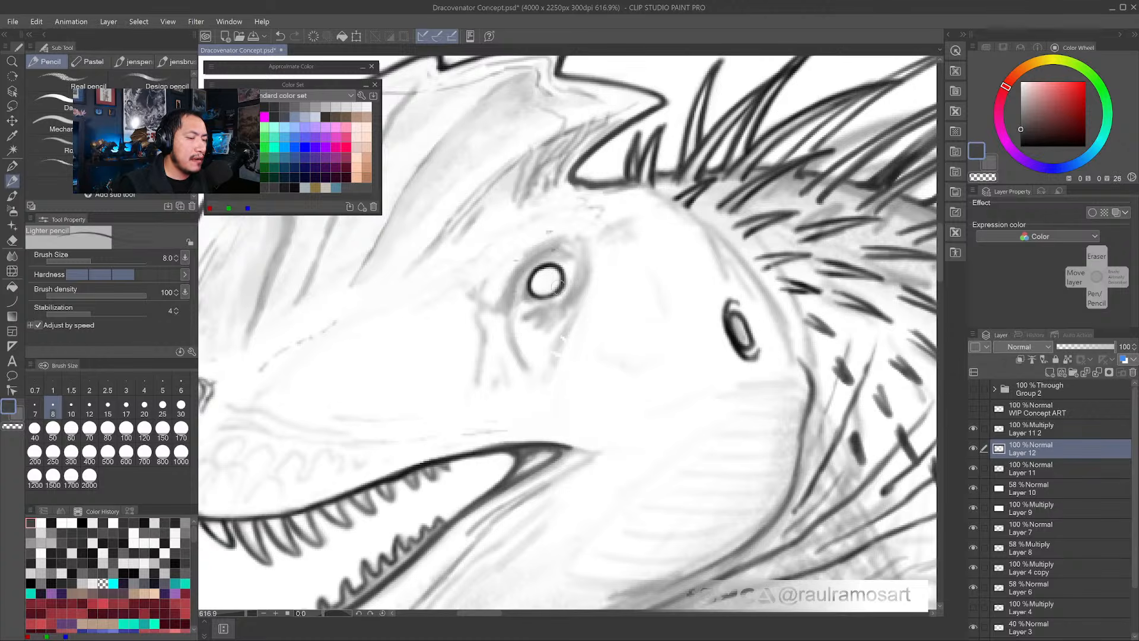
{"action": "left_click", "coordinate": [597, 241], "text": "alt"}
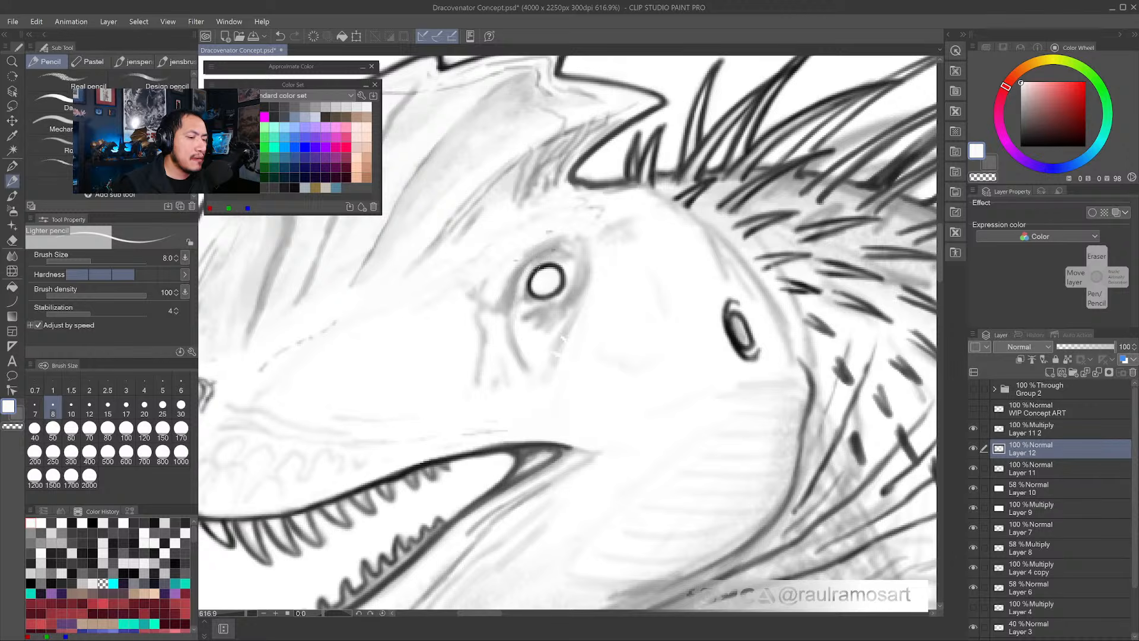
{"action": "left_click", "coordinate": [530, 282], "text": "alt"}
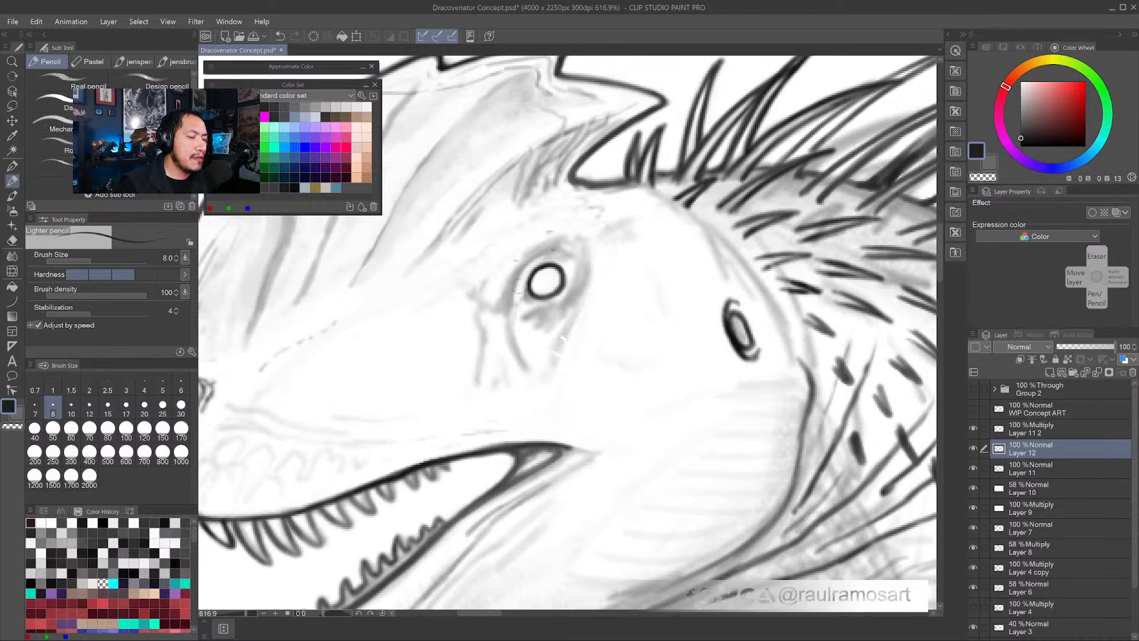
{"action": "left_click", "coordinate": [603, 247], "text": "alt"}
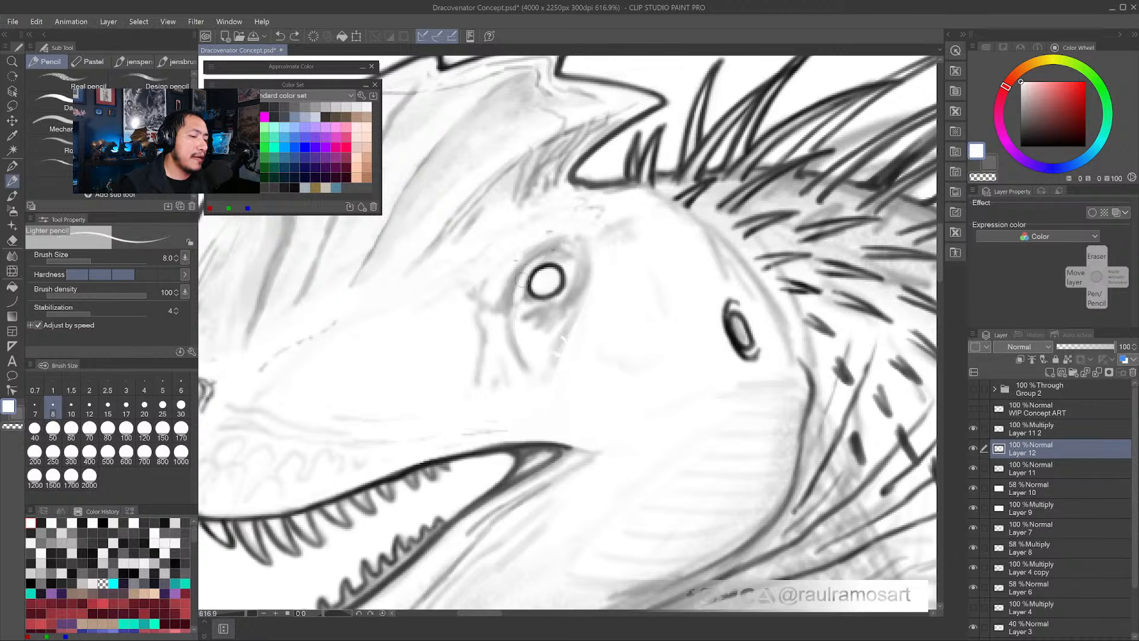
{"action": "mouse_move", "coordinate": [527, 302]}
{"action": "left_mouse_down"}
{"action": "mouse_move", "coordinate": [528, 291]}
{"action": "mouse_move", "coordinate": [542, 303]}
{"action": "mouse_move", "coordinate": [564, 288]}
{"action": "mouse_move", "coordinate": [543, 281]}
{"action": "left_mouse_up"}
- Place a small dark grey pupil dot in the centre of the eye, undoing unwanted strokes
{"action": "left_click", "coordinate": [546, 291], "text": "alt"}
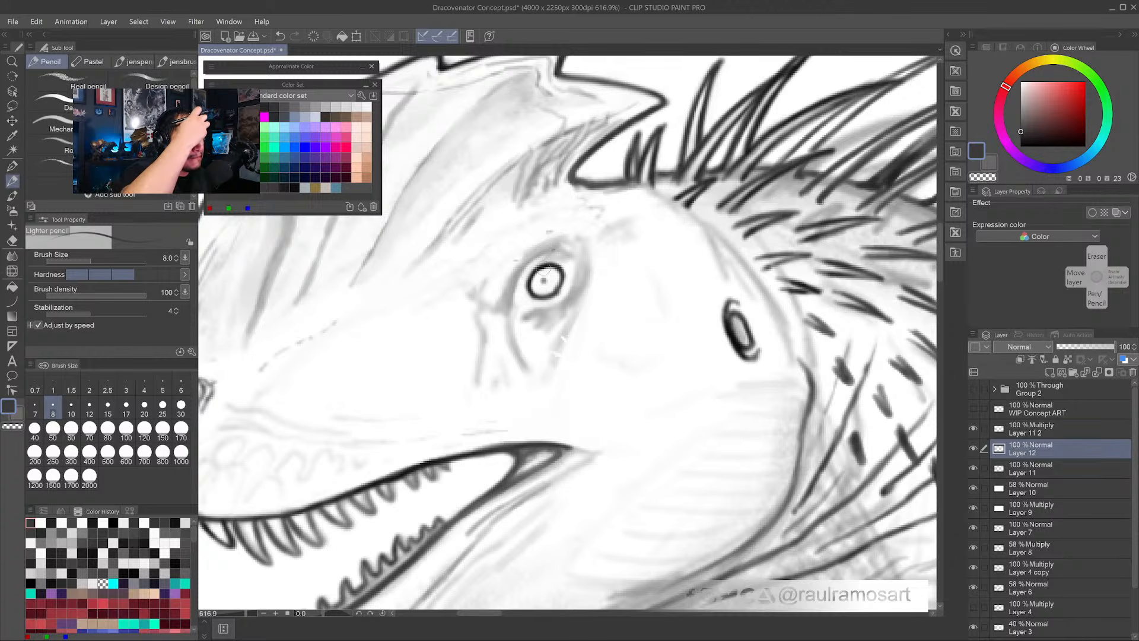
{"action": "left_click_drag", "start_coordinate": [543, 280], "coordinate": [544, 281]}
{"action": "key", "text": "ctrl+z"}
{"action": "key", "text": "ctrl+z"}
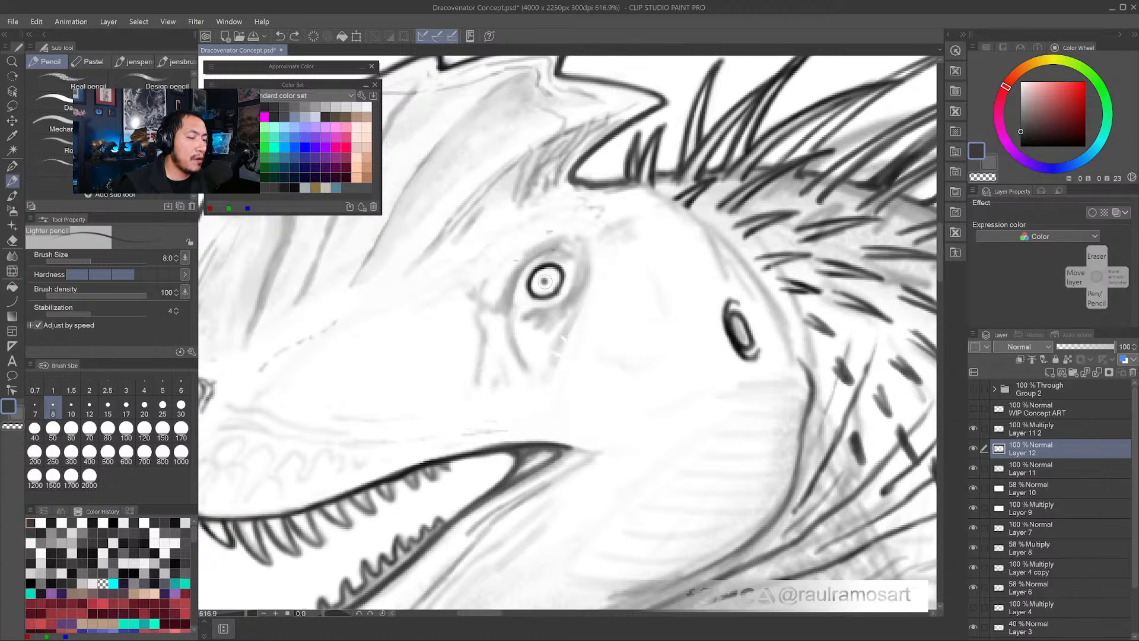
{"action": "scroll", "coordinate": [544, 280], "scroll_direction": "down", "scroll_amount": 3}
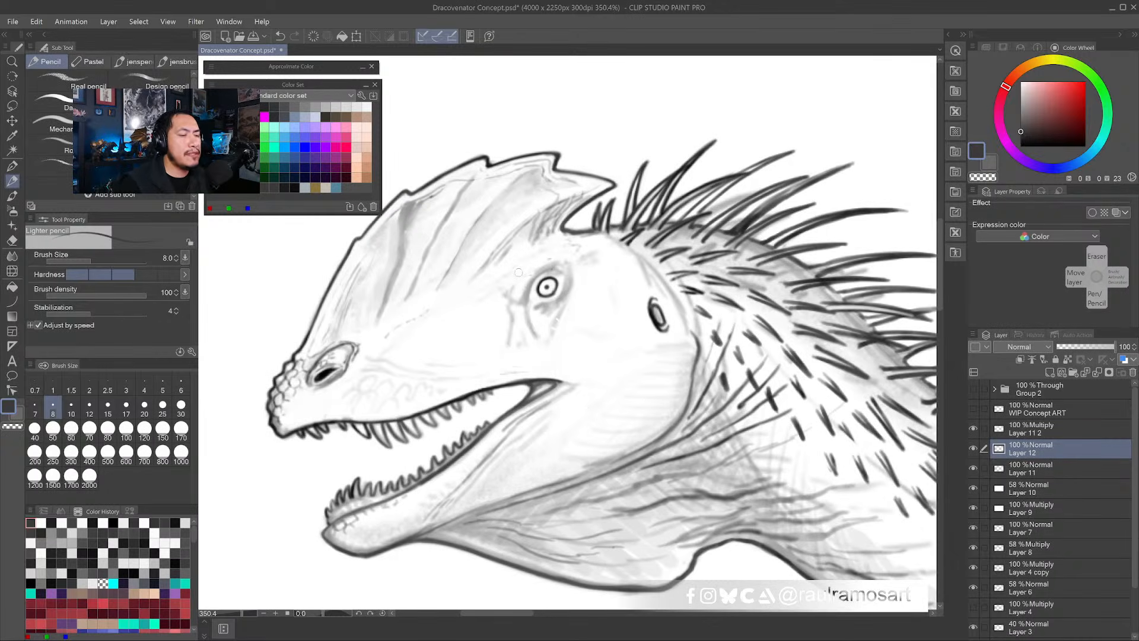
{"action": "scroll", "coordinate": [669, 220], "scroll_direction": "down", "scroll_amount": 3}
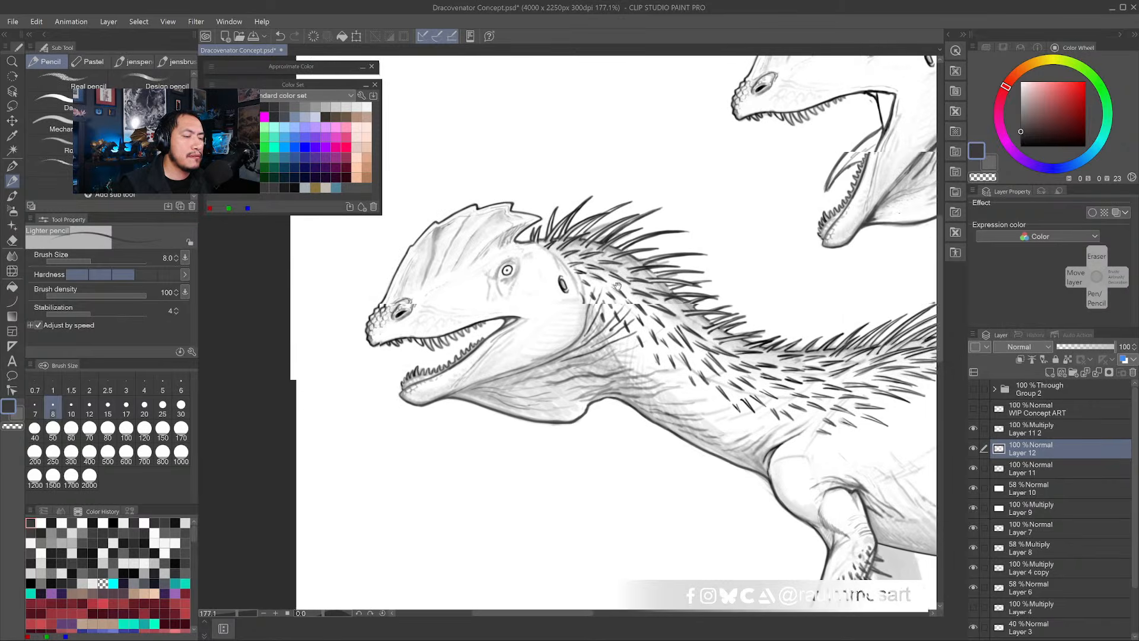
- Touch up the lower and upper rims of the main head's eye ring and its white interior with sampled dark and white
{"action": "scroll", "coordinate": [493, 279], "scroll_direction": "up", "scroll_amount": 5}
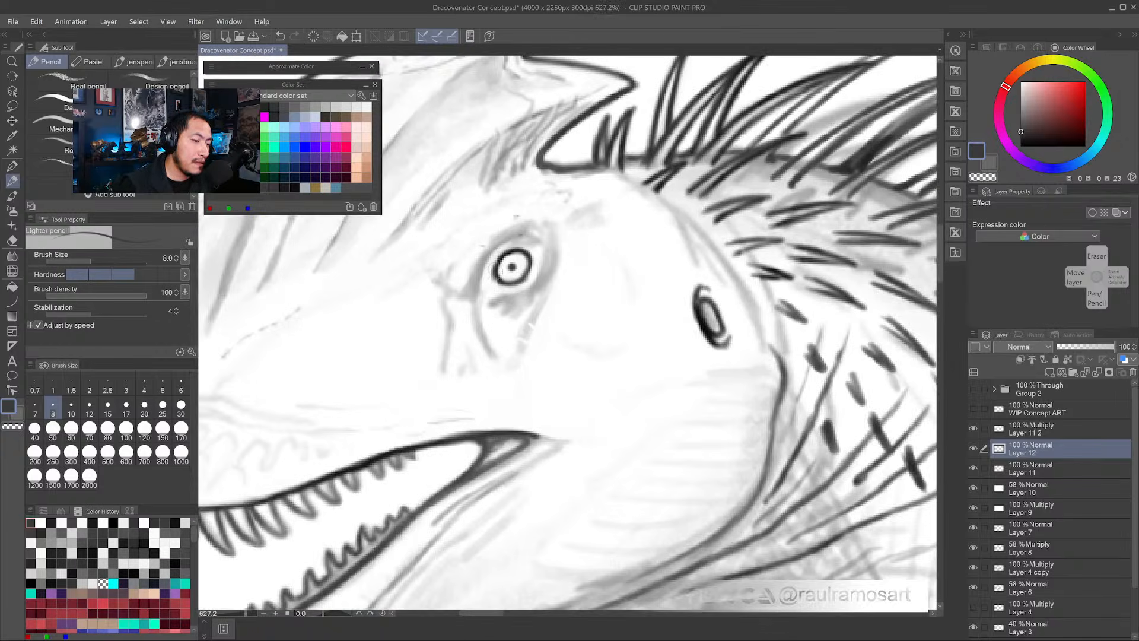
{"action": "left_click", "coordinate": [493, 283], "text": "alt"}
{"action": "mouse_move", "coordinate": [492, 279]}
{"action": "left_mouse_down"}
{"action": "mouse_move", "coordinate": [493, 265]}
{"action": "mouse_move", "coordinate": [497, 284]}
{"action": "left_mouse_up"}
{"action": "left_click", "coordinate": [497, 274], "text": "alt"}
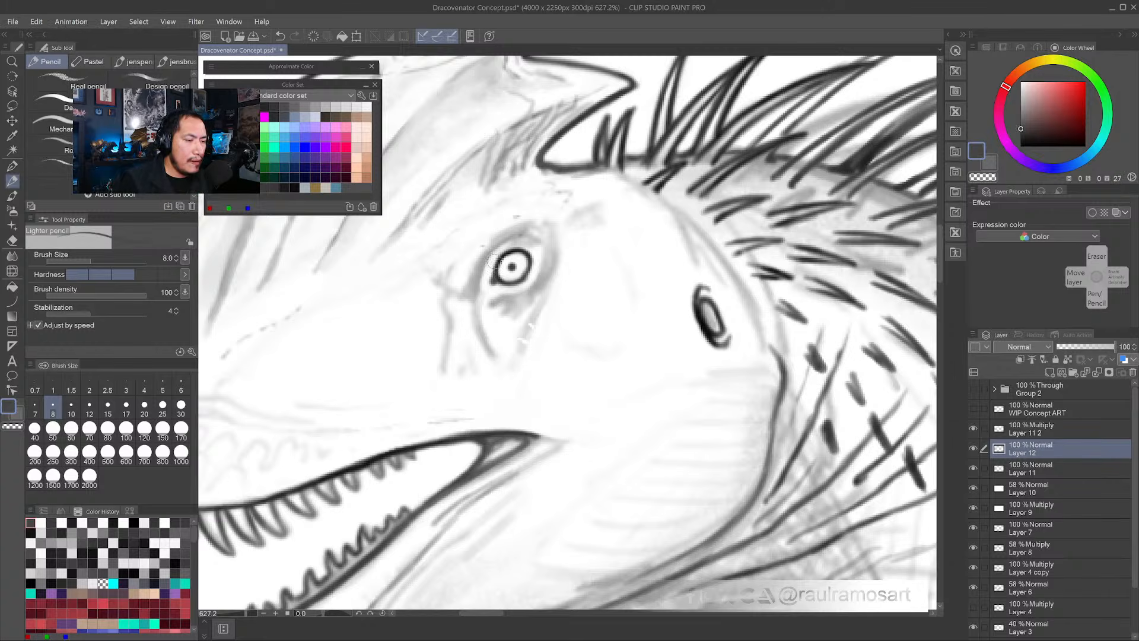
{"action": "left_click", "coordinate": [520, 269], "text": "alt"}
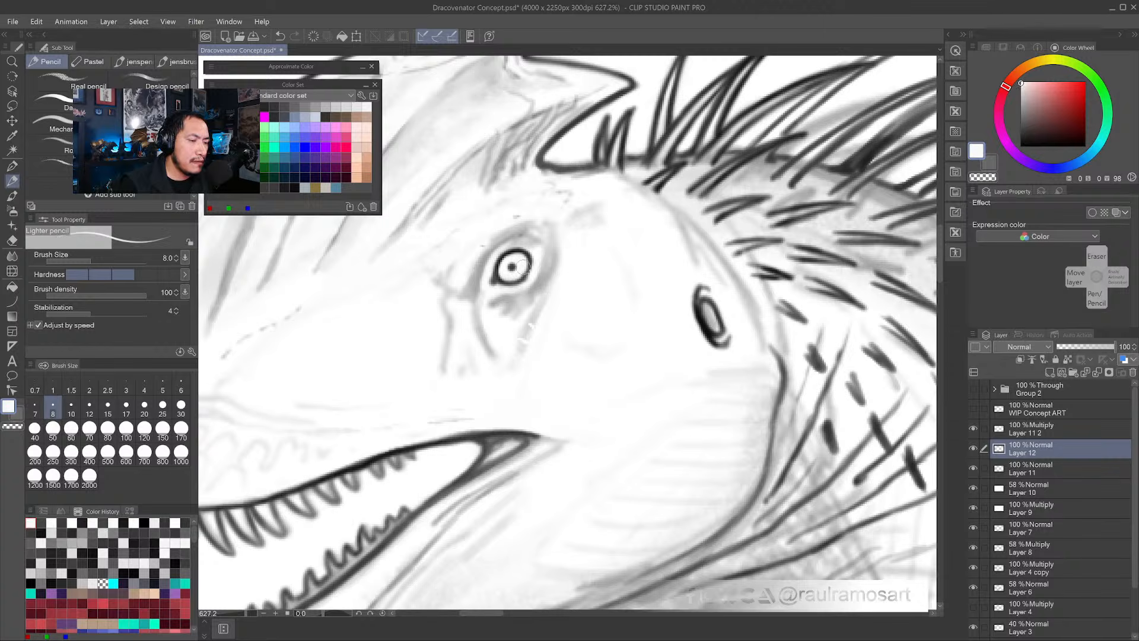
{"action": "left_click_drag", "start_coordinate": [520, 264], "coordinate": [512, 260]}
{"action": "left_click", "coordinate": [515, 247], "text": "alt"}
{"action": "mouse_move", "coordinate": [511, 248]}
{"action": "left_mouse_down"}
{"action": "mouse_move", "coordinate": [484, 269]}
{"action": "mouse_move", "coordinate": [518, 241]}
{"action": "left_mouse_up"}
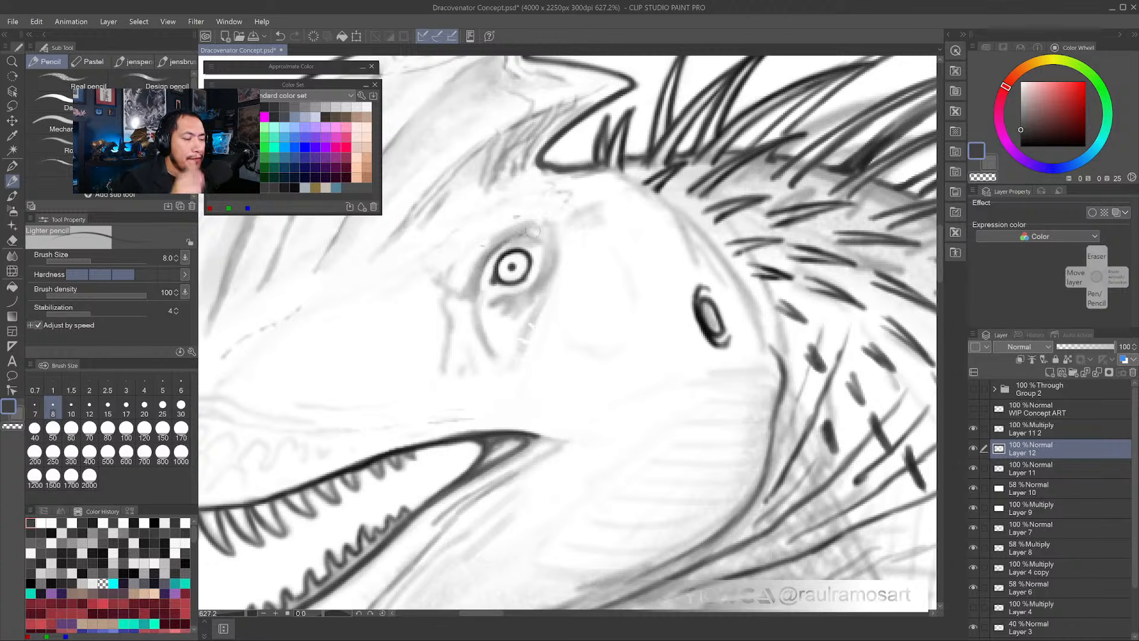
- Compare the main head with and without the redrawn eye by toggling Layer 12's visibility
{"action": "scroll", "coordinate": [593, 313], "scroll_direction": "down", "scroll_amount": 8}
{"action": "left_click_drag", "start_coordinate": [653, 371], "coordinate": [552, 276]}
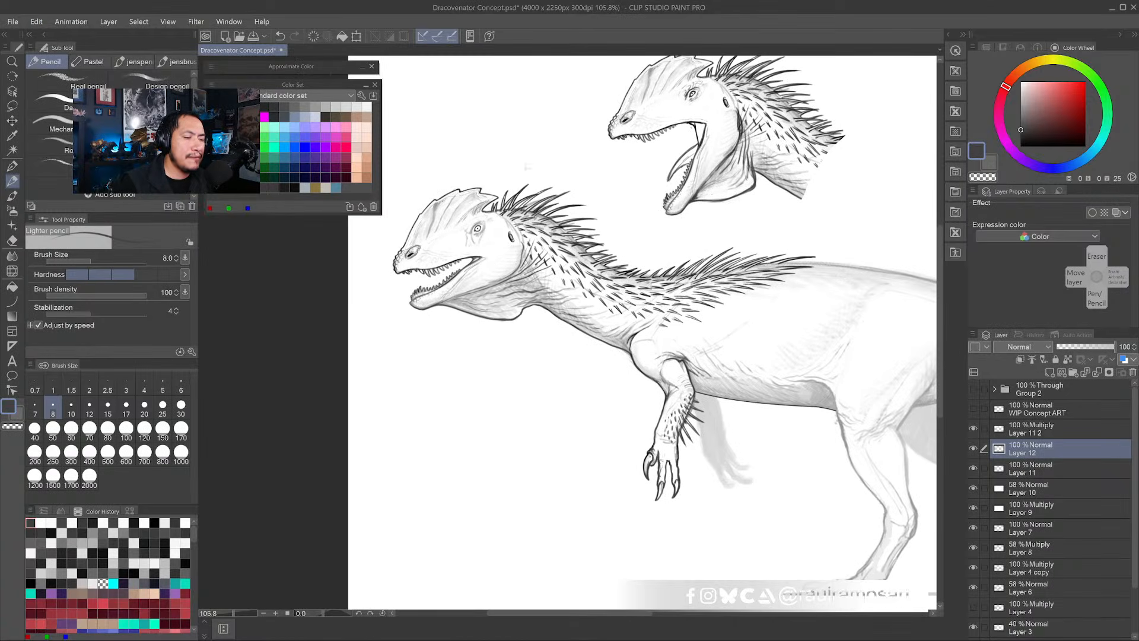
{"action": "left_click", "coordinate": [974, 450]}
{"action": "left_click", "coordinate": [974, 450]}
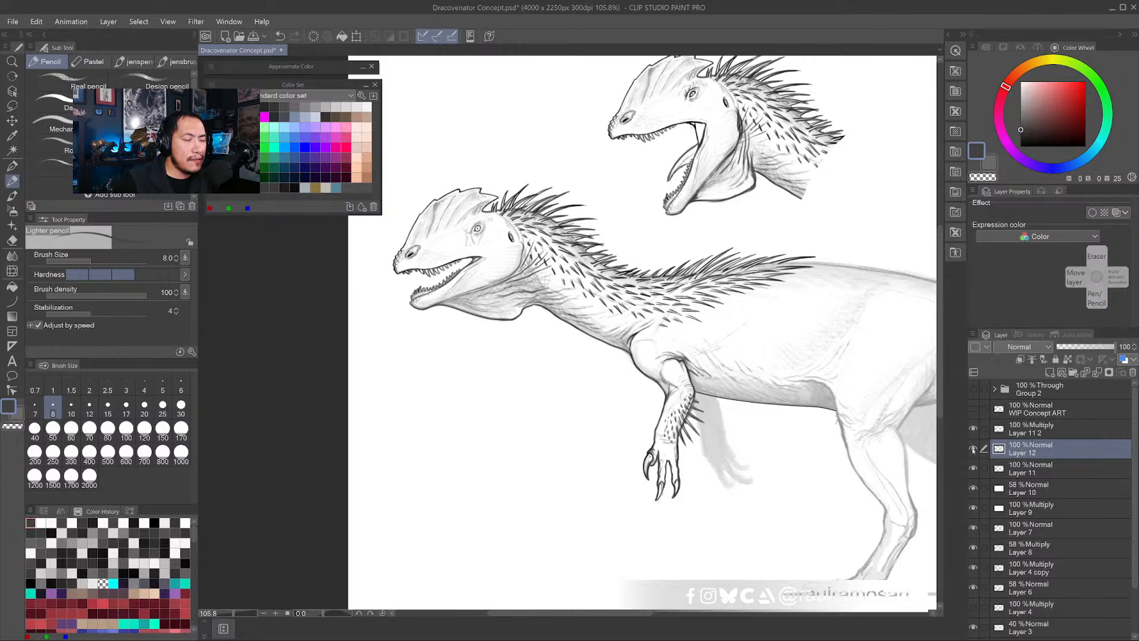
{"action": "left_click", "coordinate": [974, 450]}
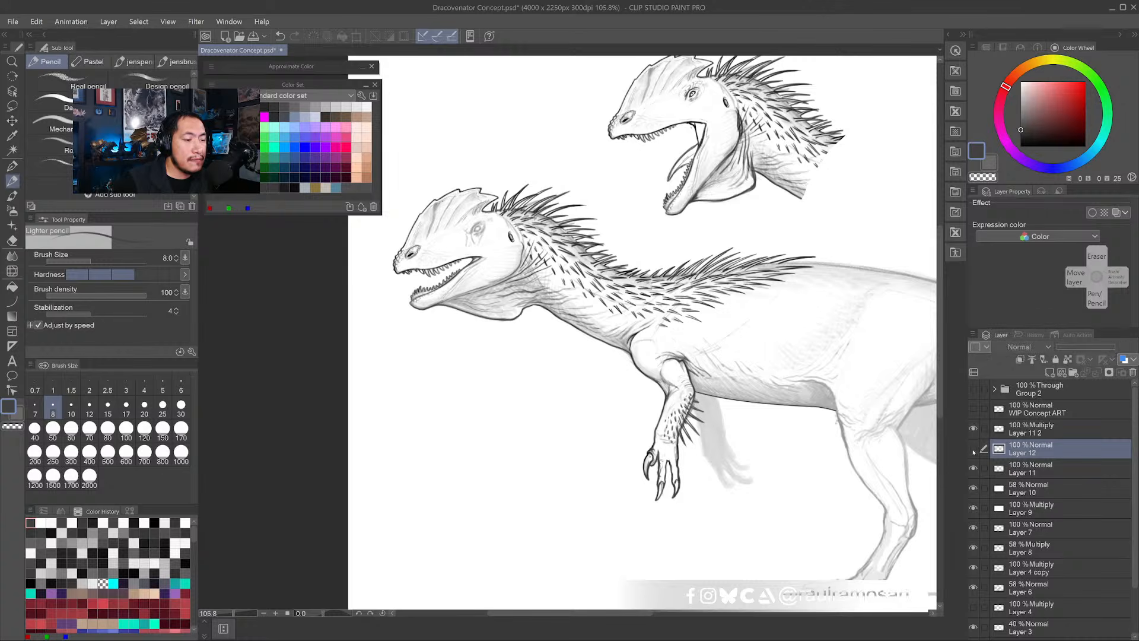
{"action": "left_click", "coordinate": [974, 451]}
- Retouch the eye's round outline with sampled tones and place a dark pupil dot in its centre
{"action": "mouse_move", "coordinate": [480, 229]}
{"action": "left_mouse_down"}
{"action": "mouse_move", "coordinate": [508, 238]}
{"action": "mouse_move", "coordinate": [455, 224]}
{"action": "mouse_move", "coordinate": [482, 259]}
{"action": "left_mouse_up"}
{"action": "left_click", "coordinate": [459, 223], "text": "alt"}
{"action": "key", "text": "ctrl+z"}
{"action": "left_click", "coordinate": [545, 221], "text": "alt"}
{"action": "left_click", "coordinate": [488, 249], "text": "alt"}
{"action": "left_click", "coordinate": [475, 261]}
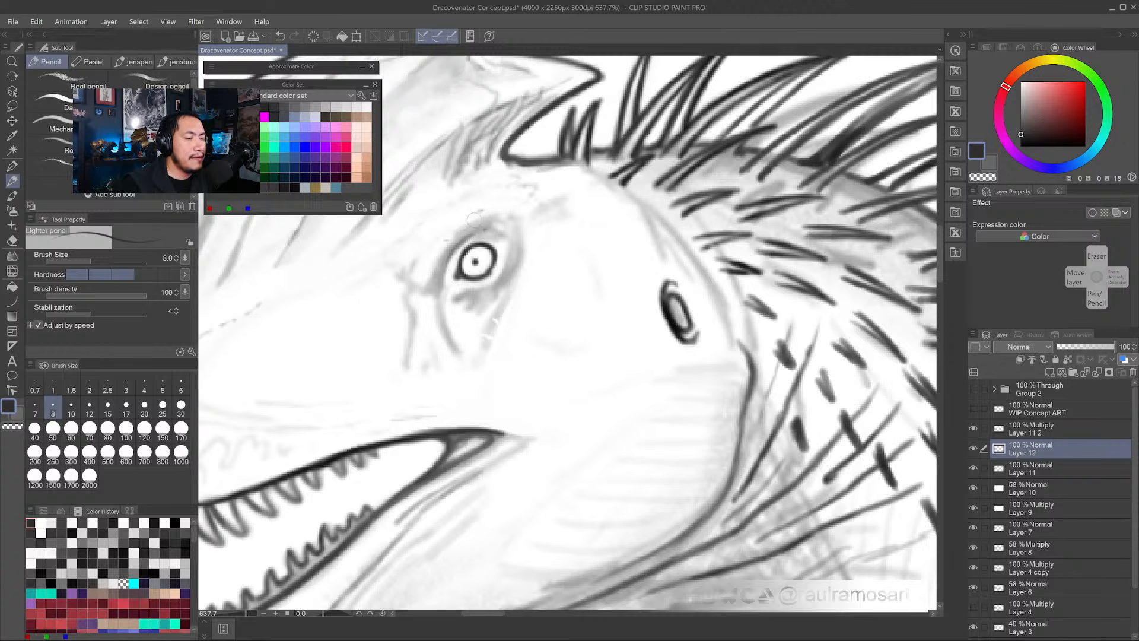
- Draw dark curved eyelid folds beneath and beside the eye, softening them with sampled light and dark tones
{"action": "mouse_move", "coordinate": [455, 298]}
{"action": "left_mouse_down"}
{"action": "mouse_move", "coordinate": [498, 274]}
{"action": "mouse_move", "coordinate": [503, 249]}
{"action": "left_mouse_up"}
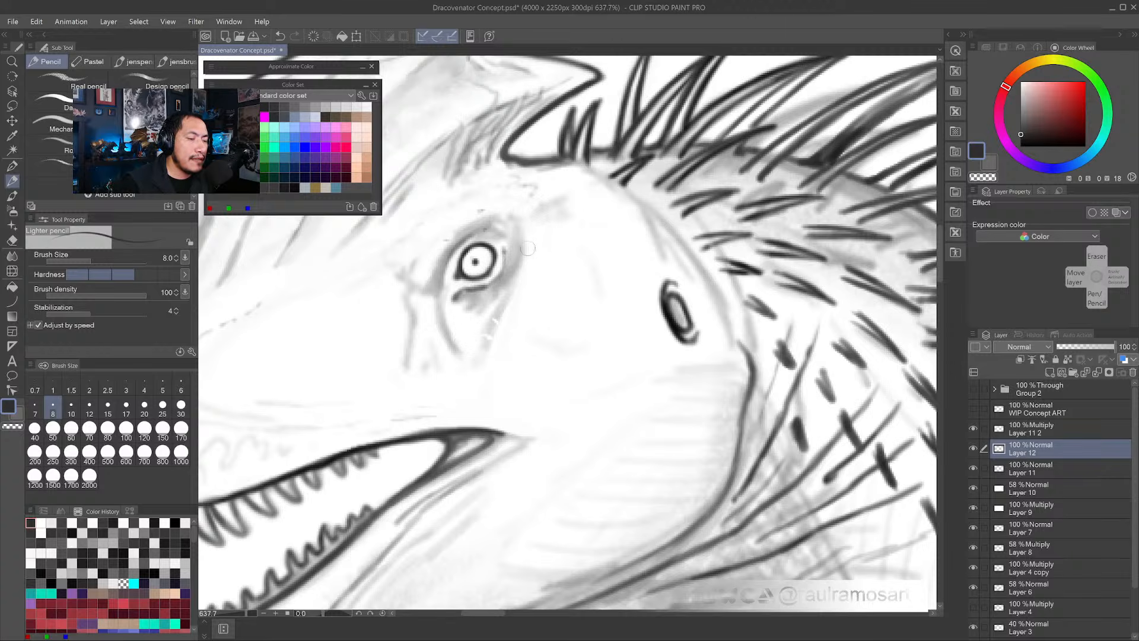
{"action": "mouse_move", "coordinate": [470, 299]}
{"action": "left_mouse_down"}
{"action": "mouse_move", "coordinate": [462, 316]}
{"action": "mouse_move", "coordinate": [467, 304]}
{"action": "mouse_move", "coordinate": [453, 300]}
{"action": "mouse_move", "coordinate": [497, 291]}
{"action": "mouse_move", "coordinate": [476, 291]}
{"action": "mouse_move", "coordinate": [492, 287]}
{"action": "mouse_move", "coordinate": [483, 282]}
{"action": "mouse_move", "coordinate": [445, 294]}
{"action": "mouse_move", "coordinate": [464, 250]}
{"action": "left_mouse_up"}
{"action": "left_click", "coordinate": [460, 308], "text": "alt"}
{"action": "left_click", "coordinate": [463, 277], "text": "alt"}
{"action": "left_click", "coordinate": [512, 276], "text": "alt"}
{"action": "left_click", "coordinate": [494, 274], "text": "alt"}
{"action": "left_click", "coordinate": [462, 290], "text": "alt"}
{"action": "left_click", "coordinate": [454, 283], "text": "alt"}
{"action": "left_click", "coordinate": [459, 267], "text": "alt"}
{"action": "scroll", "coordinate": [478, 259], "scroll_direction": "down", "scroll_amount": 2}
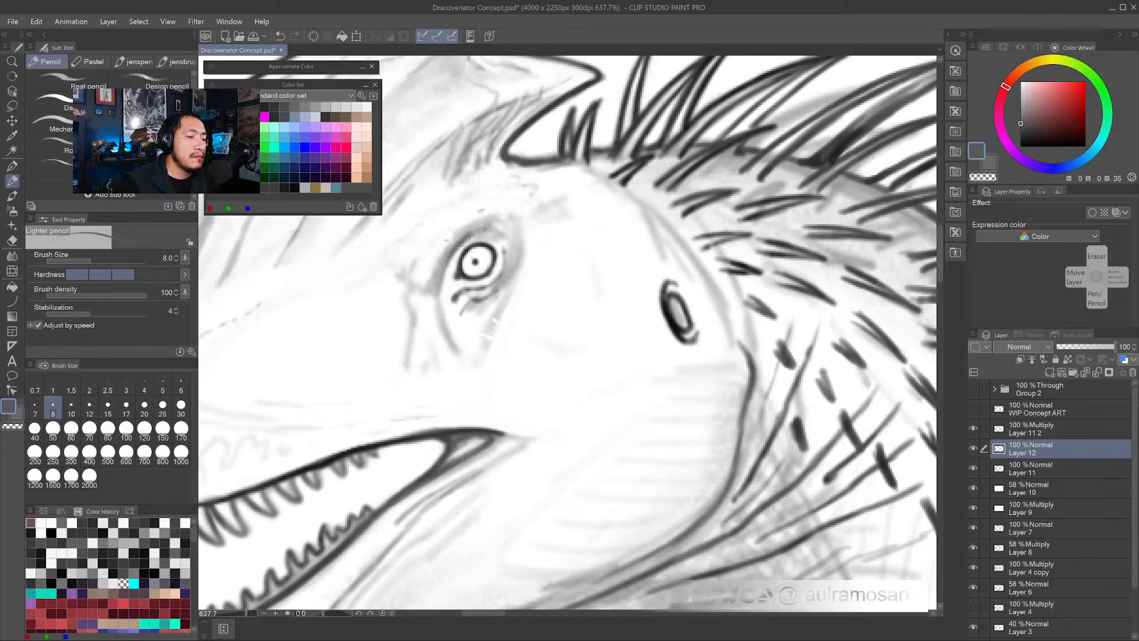
{"action": "scroll", "coordinate": [492, 246], "scroll_direction": "down", "scroll_amount": 3}
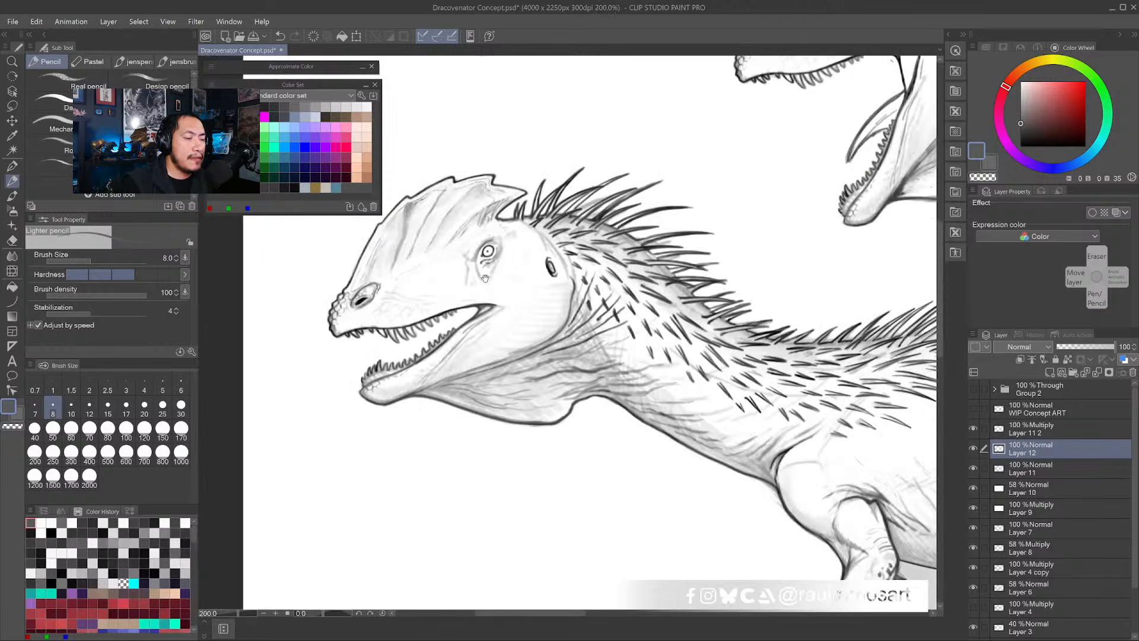
- Strengthen the dark outline and pupil of the main head's eye
{"action": "scroll", "coordinate": [500, 234], "scroll_direction": "up", "scroll_amount": 4}
{"action": "scroll", "coordinate": [500, 234], "scroll_direction": "up", "scroll_amount": 2}
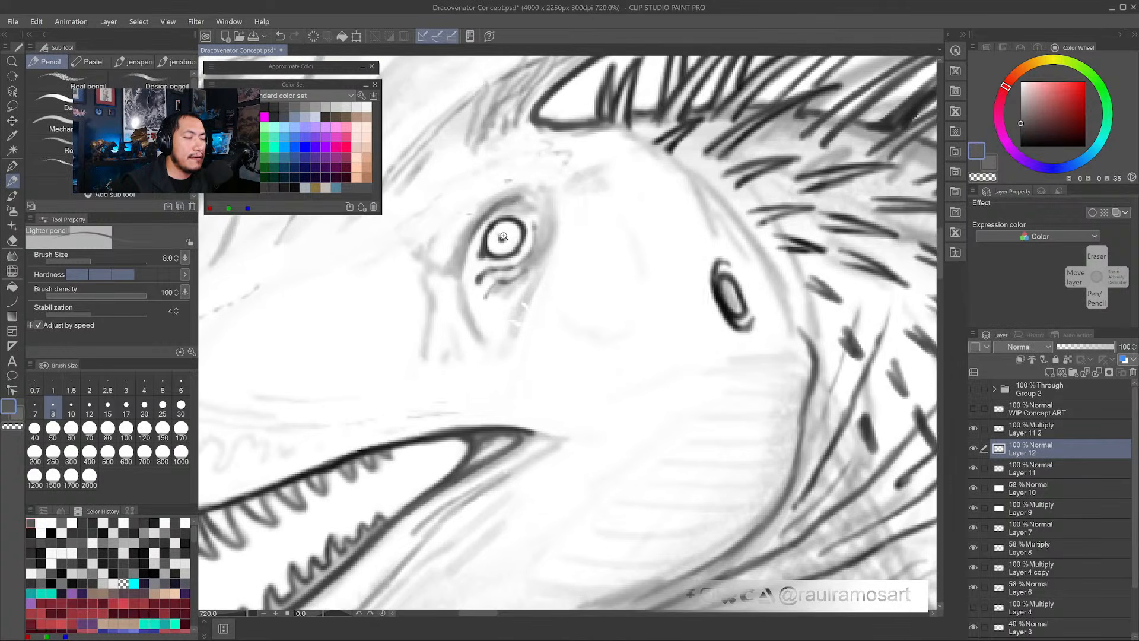
{"action": "mouse_move", "coordinate": [491, 250]}
{"action": "left_mouse_down"}
{"action": "mouse_move", "coordinate": [503, 259]}
{"action": "mouse_move", "coordinate": [516, 248]}
{"action": "mouse_move", "coordinate": [525, 232]}
{"action": "mouse_move", "coordinate": [509, 222]}
{"action": "left_mouse_up"}
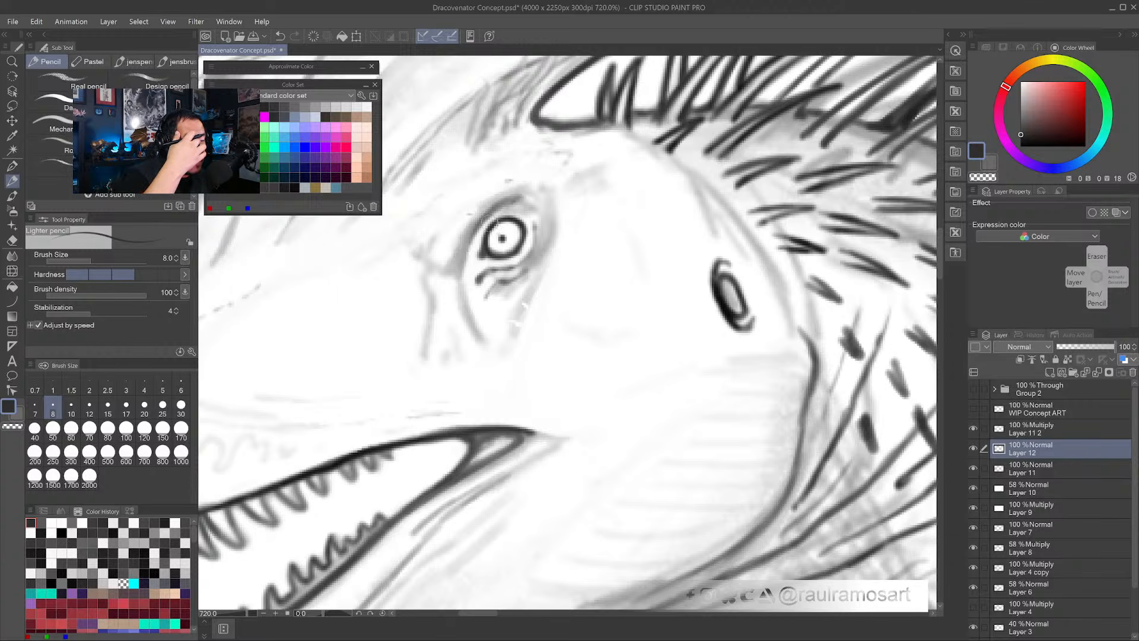
- Sample white and clean up the edge of the notch behind the main head's crest and the area around the eye
{"action": "left_click_drag", "start_coordinate": [611, 211], "coordinate": [583, 316]}
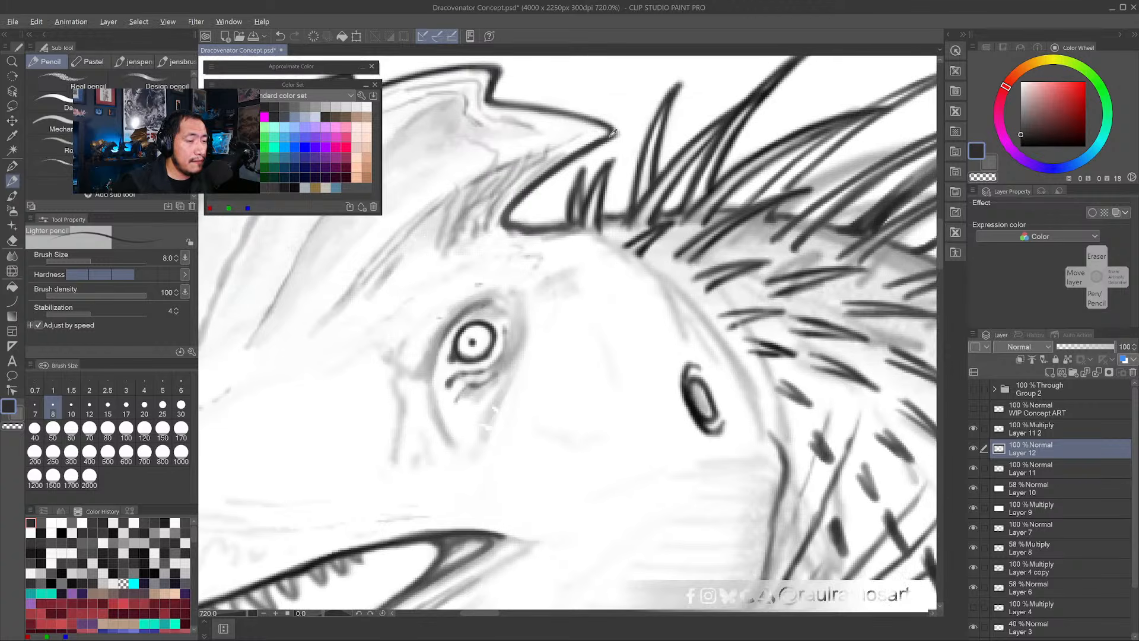
{"action": "left_click", "coordinate": [629, 136], "text": "alt"}
{"action": "mouse_move", "coordinate": [530, 201]}
{"action": "left_mouse_down"}
{"action": "mouse_move", "coordinate": [510, 218]}
{"action": "mouse_move", "coordinate": [531, 225]}
{"action": "left_mouse_up"}
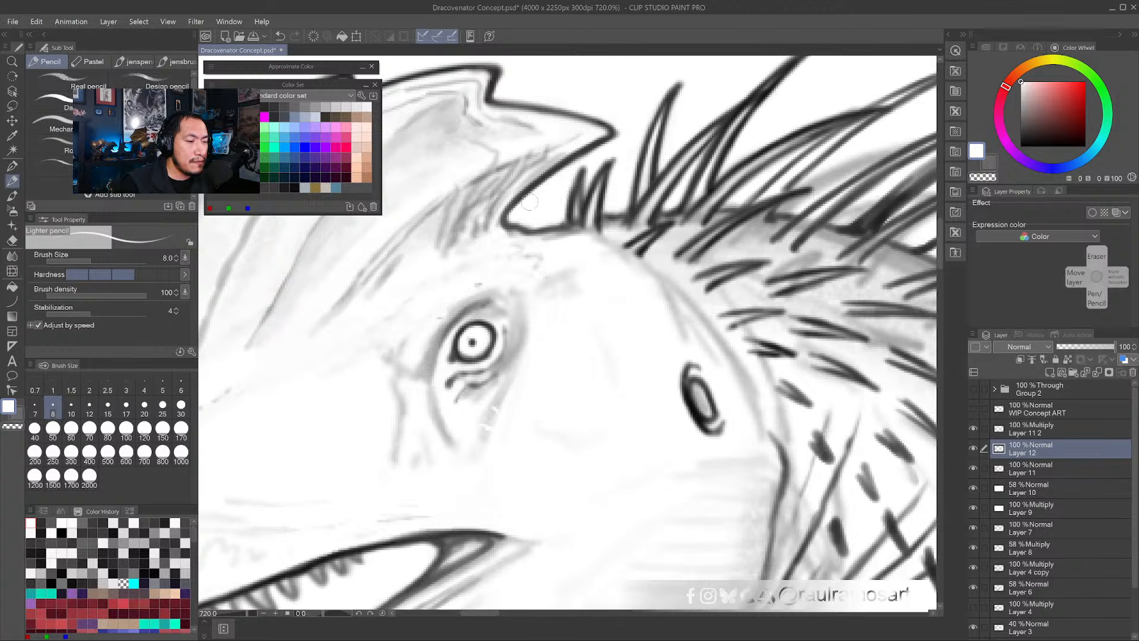
{"action": "scroll", "coordinate": [598, 151], "scroll_direction": "down", "scroll_amount": 3}
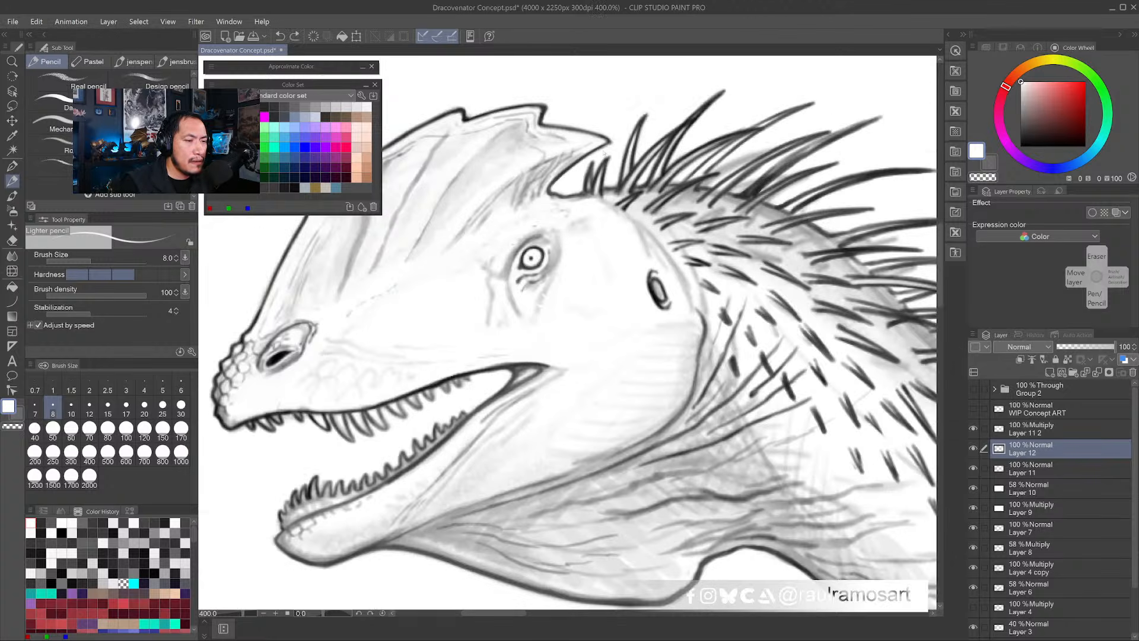
{"action": "left_click_drag", "start_coordinate": [566, 187], "coordinate": [551, 181]}
{"action": "left_click_drag", "start_coordinate": [543, 237], "coordinate": [556, 211]}
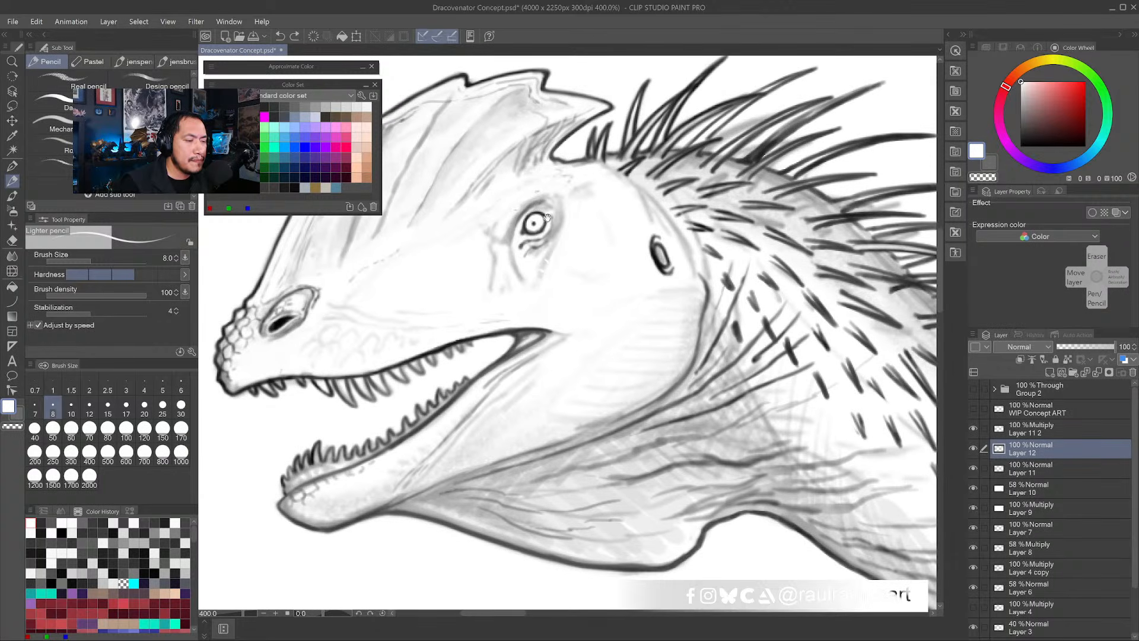
{"action": "mouse_move", "coordinate": [538, 266]}
{"action": "left_mouse_down"}
{"action": "mouse_move", "coordinate": [557, 257]}
{"action": "mouse_move", "coordinate": [527, 240]}
{"action": "mouse_move", "coordinate": [538, 210]}
{"action": "mouse_move", "coordinate": [527, 237]}
{"action": "left_mouse_up"}
- Refine the eye ring with sampled tones and paint out the small stray mark above the front of the eye in white
{"action": "scroll", "coordinate": [549, 208], "scroll_direction": "up", "scroll_amount": 4}
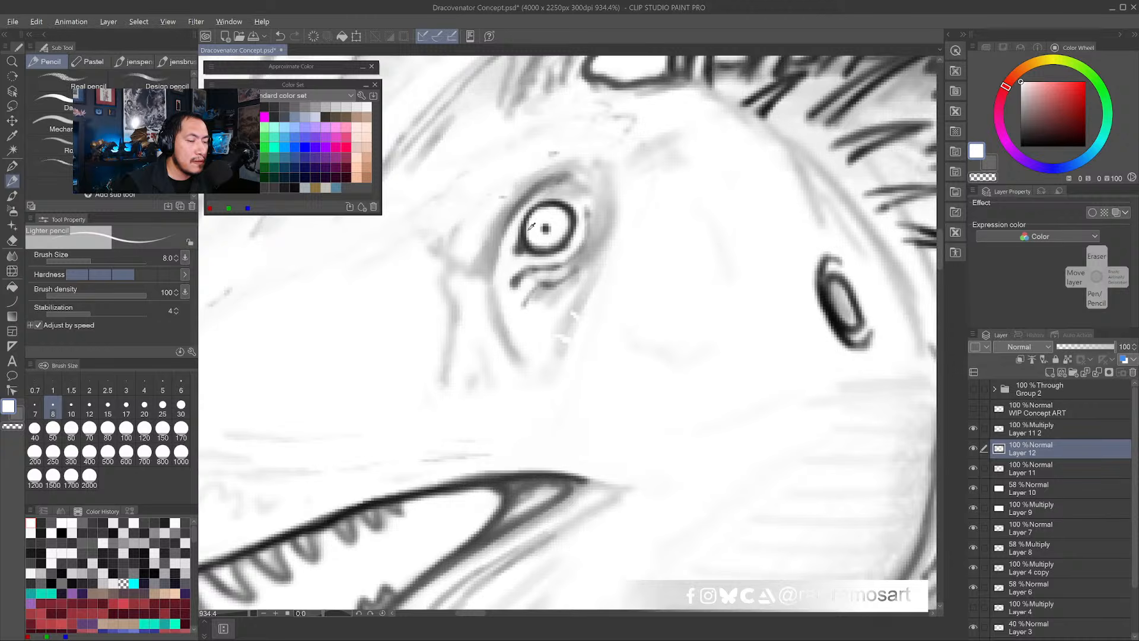
{"action": "left_click", "coordinate": [528, 230], "text": "alt"}
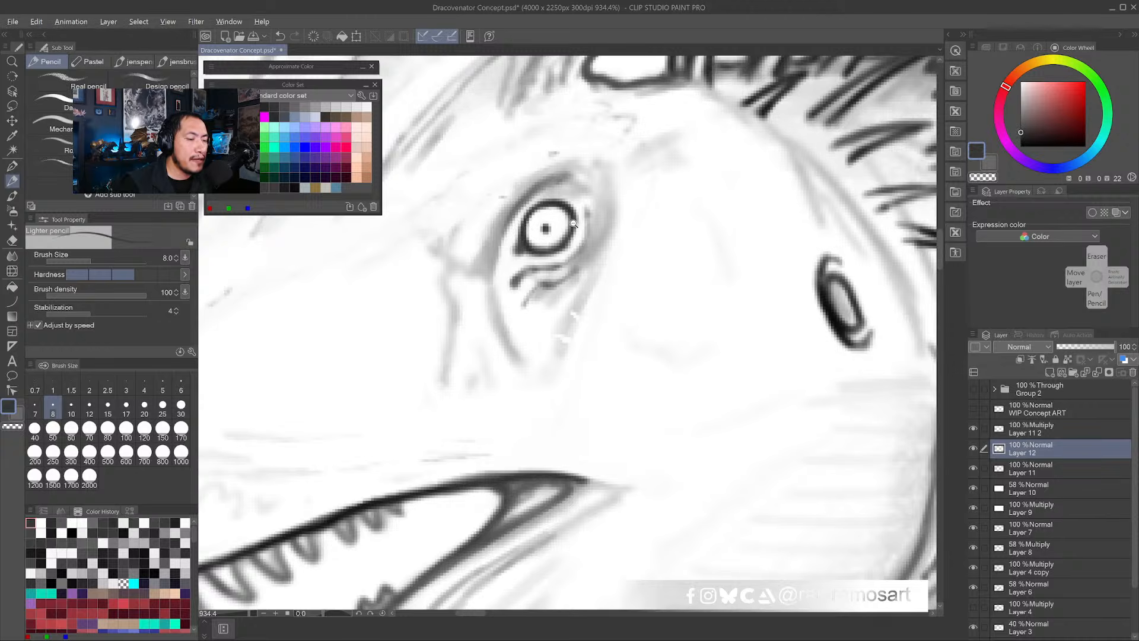
{"action": "scroll", "coordinate": [573, 223], "scroll_direction": "down", "scroll_amount": 3}
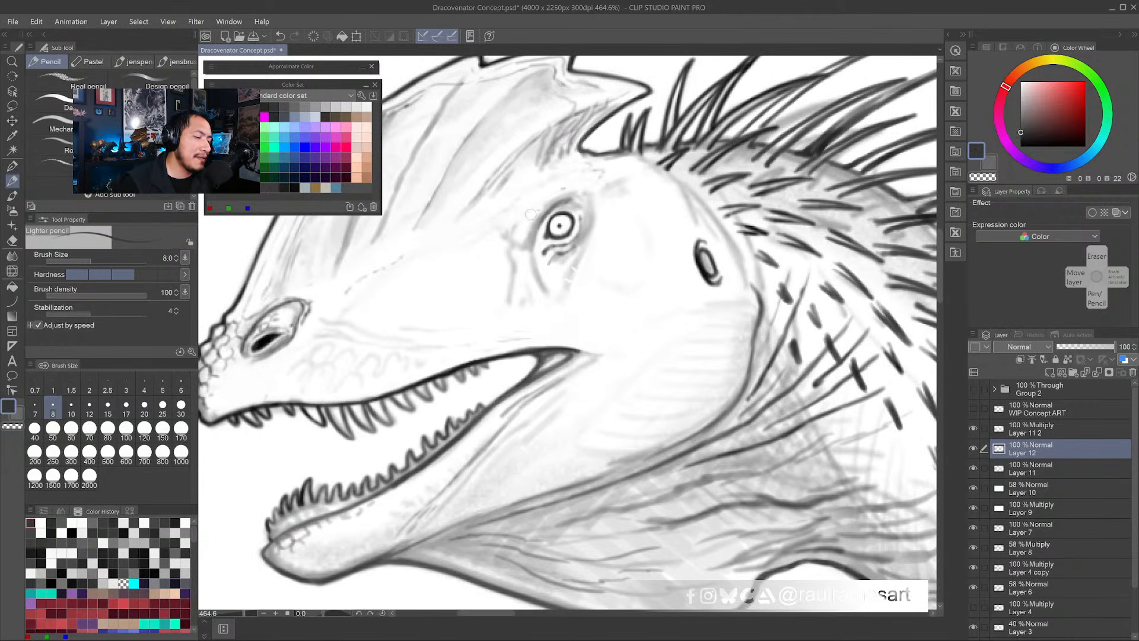
{"action": "left_click_drag", "start_coordinate": [542, 308], "coordinate": [566, 257]}
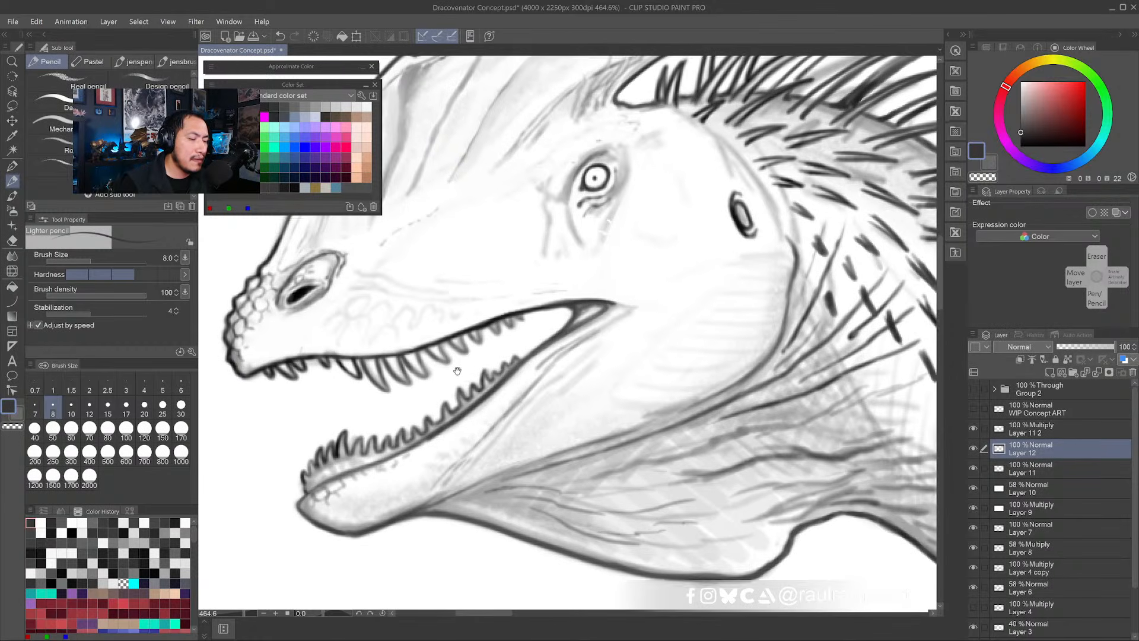
{"action": "mouse_move", "coordinate": [610, 198]}
{"action": "left_mouse_down"}
{"action": "mouse_move", "coordinate": [569, 245]}
{"action": "mouse_move", "coordinate": [551, 222]}
{"action": "mouse_move", "coordinate": [551, 236]}
{"action": "left_mouse_up"}
{"action": "scroll", "coordinate": [556, 221], "scroll_direction": "up", "scroll_amount": 4}
{"action": "left_click", "coordinate": [565, 223], "text": "alt"}
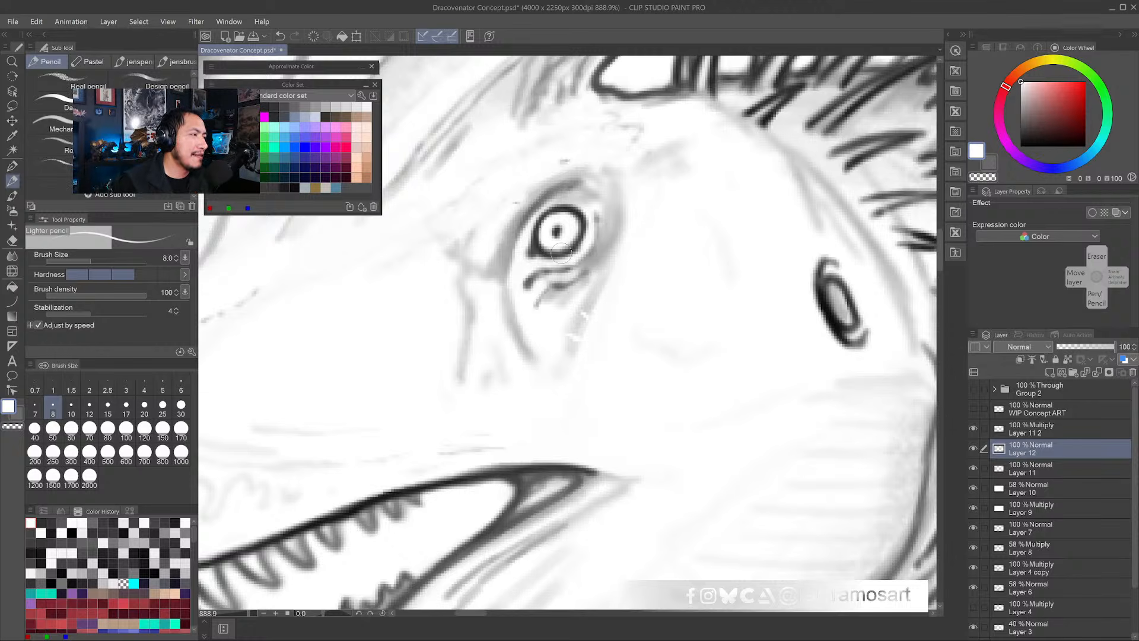
{"action": "left_click", "coordinate": [499, 221], "text": "alt"}
{"action": "left_click_drag", "start_coordinate": [504, 217], "coordinate": [512, 199]}
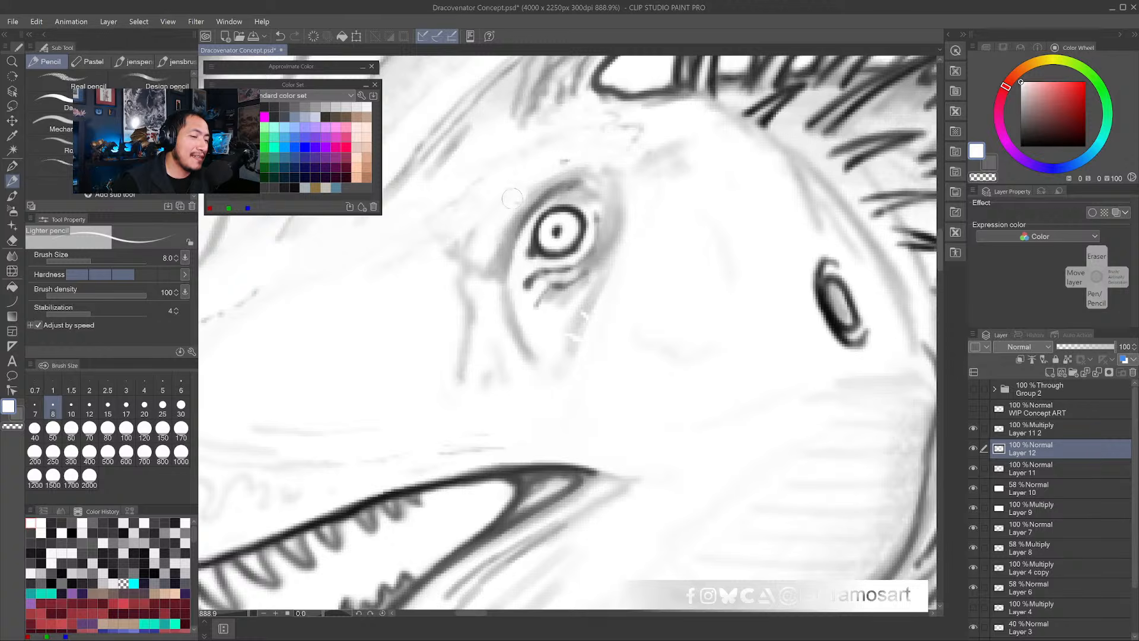
- Lighten the dark streaks on the front of the main head's crest with sampled near-white Lighter pencil strokes, and sample a light grey there
{"action": "scroll", "coordinate": [530, 219], "scroll_direction": "down", "scroll_amount": 4}
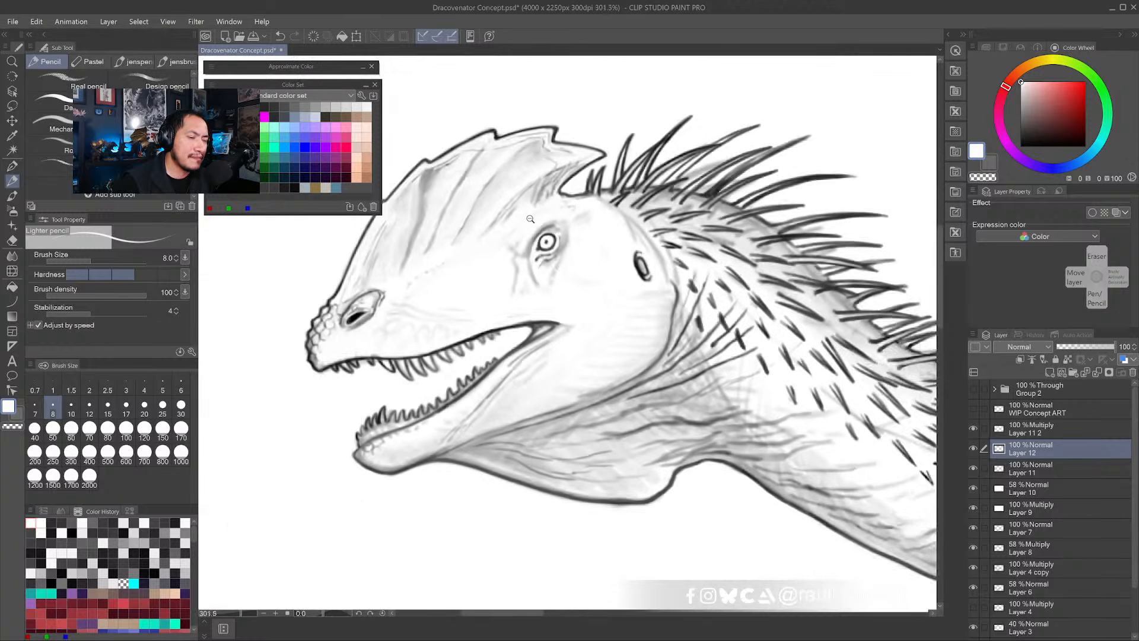
{"action": "scroll", "coordinate": [530, 219], "scroll_direction": "down", "scroll_amount": 3}
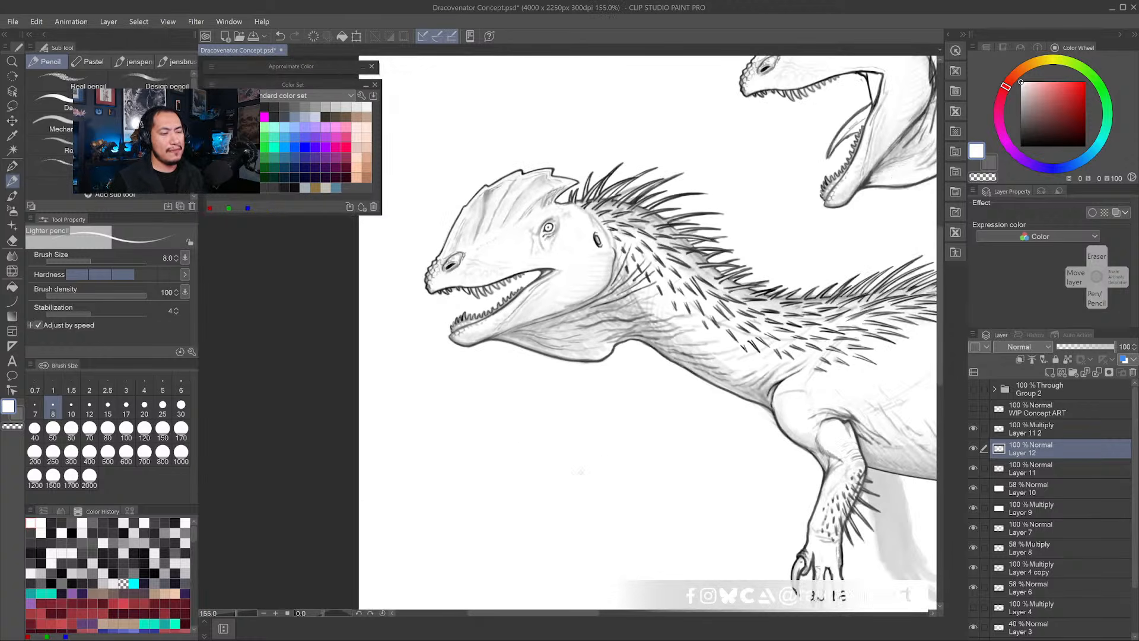
{"action": "key", "text": "r"}
{"action": "left_click_drag", "start_coordinate": [600, 469], "coordinate": [635, 447]}
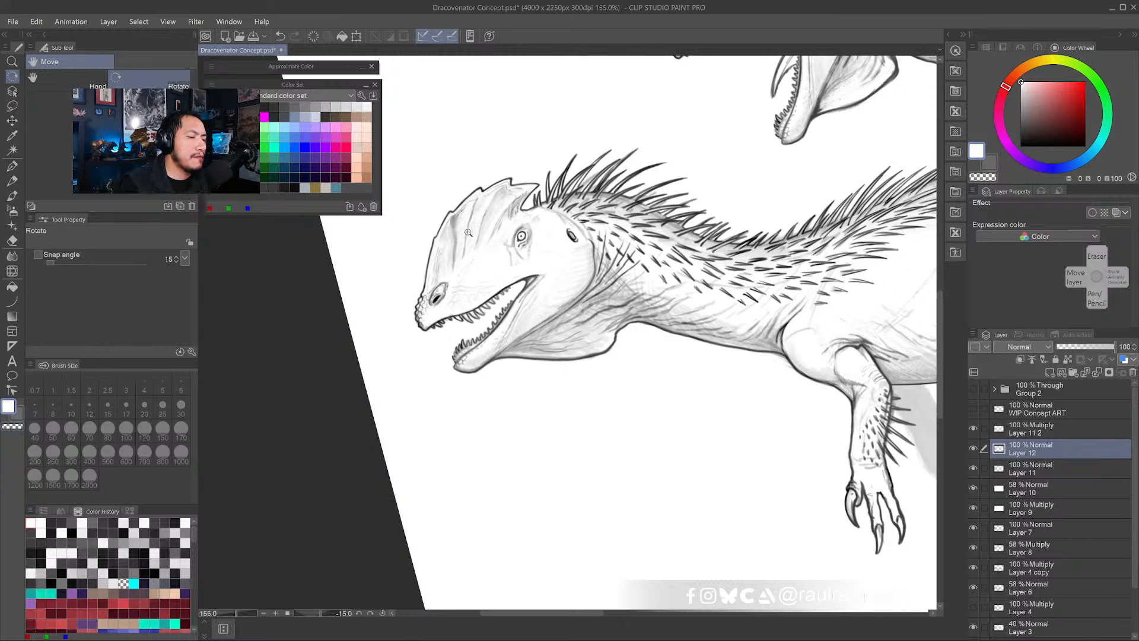
{"action": "scroll", "coordinate": [453, 219], "scroll_direction": "up", "scroll_amount": 8}
{"action": "key", "text": "b"}
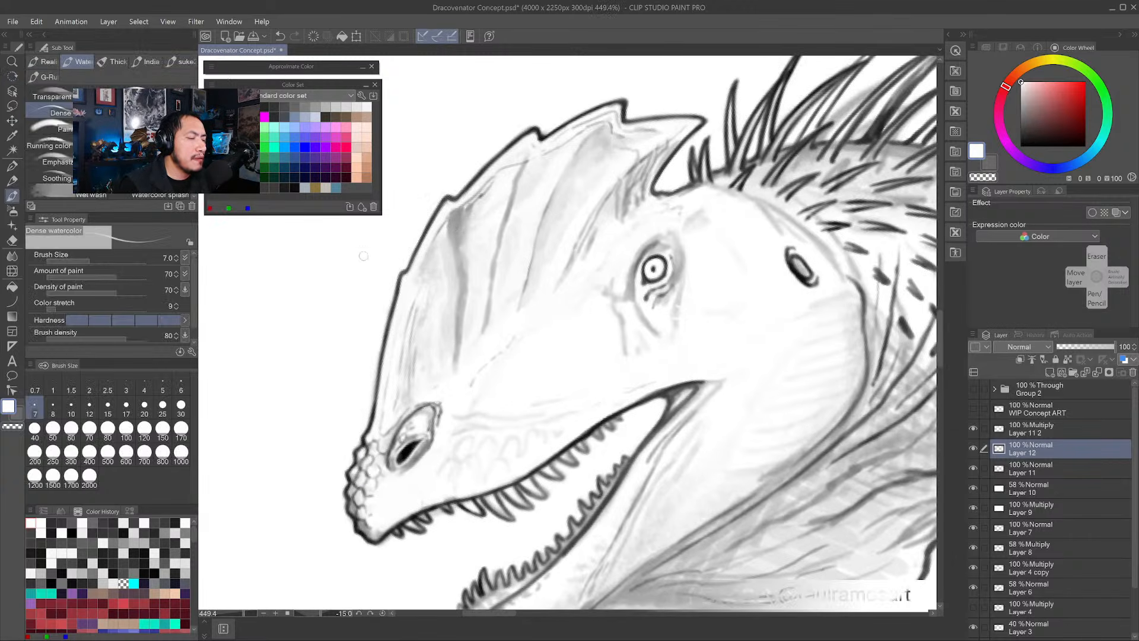
{"action": "key", "text": "p"}
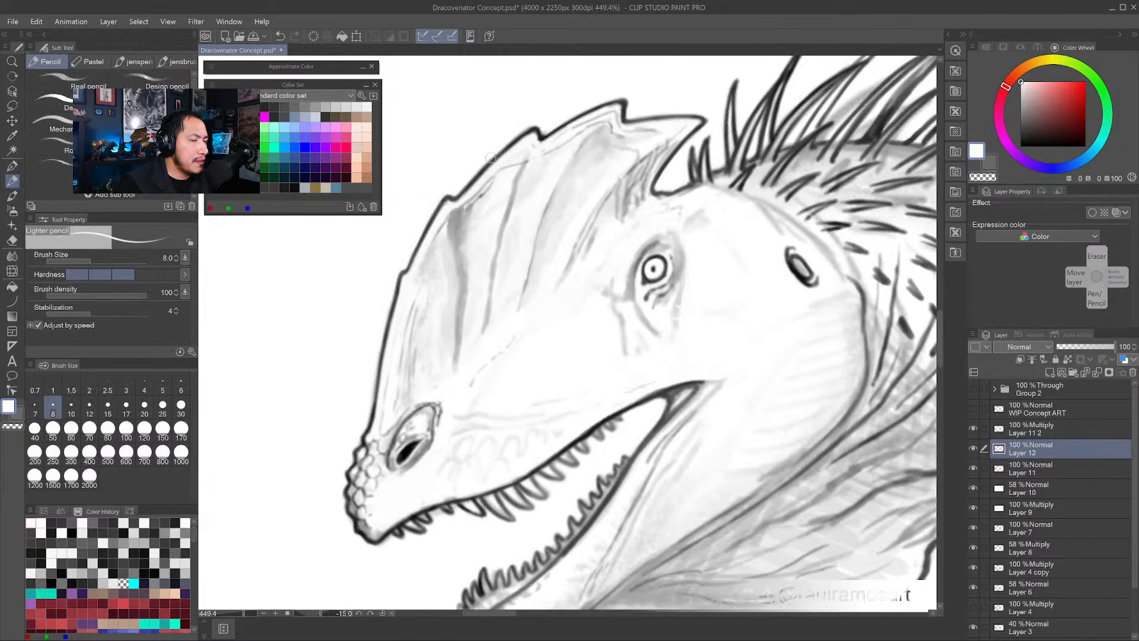
{"action": "left_click", "coordinate": [552, 179], "text": "alt"}
{"action": "mouse_move", "coordinate": [453, 220]}
{"action": "left_mouse_down"}
{"action": "mouse_move", "coordinate": [440, 238]}
{"action": "mouse_move", "coordinate": [462, 212]}
{"action": "mouse_move", "coordinate": [439, 232]}
{"action": "mouse_move", "coordinate": [449, 233]}
{"action": "mouse_move", "coordinate": [440, 252]}
{"action": "mouse_move", "coordinate": [468, 222]}
{"action": "mouse_move", "coordinate": [452, 219]}
{"action": "mouse_move", "coordinate": [478, 214]}
{"action": "mouse_move", "coordinate": [432, 244]}
{"action": "left_mouse_up"}
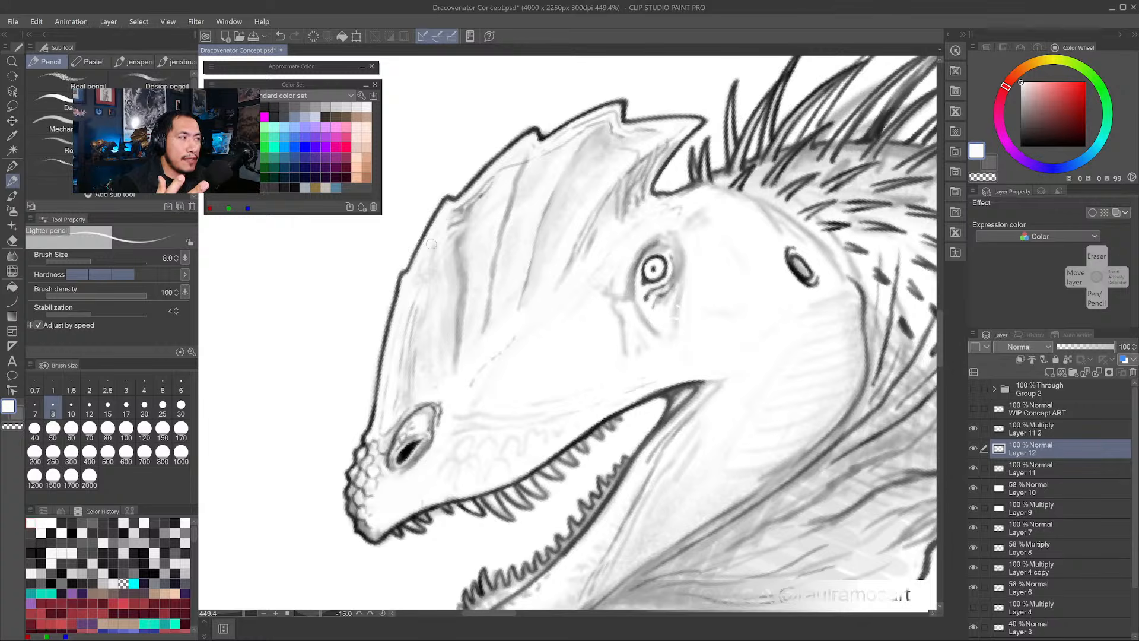
{"action": "left_click", "coordinate": [463, 218], "text": "alt"}
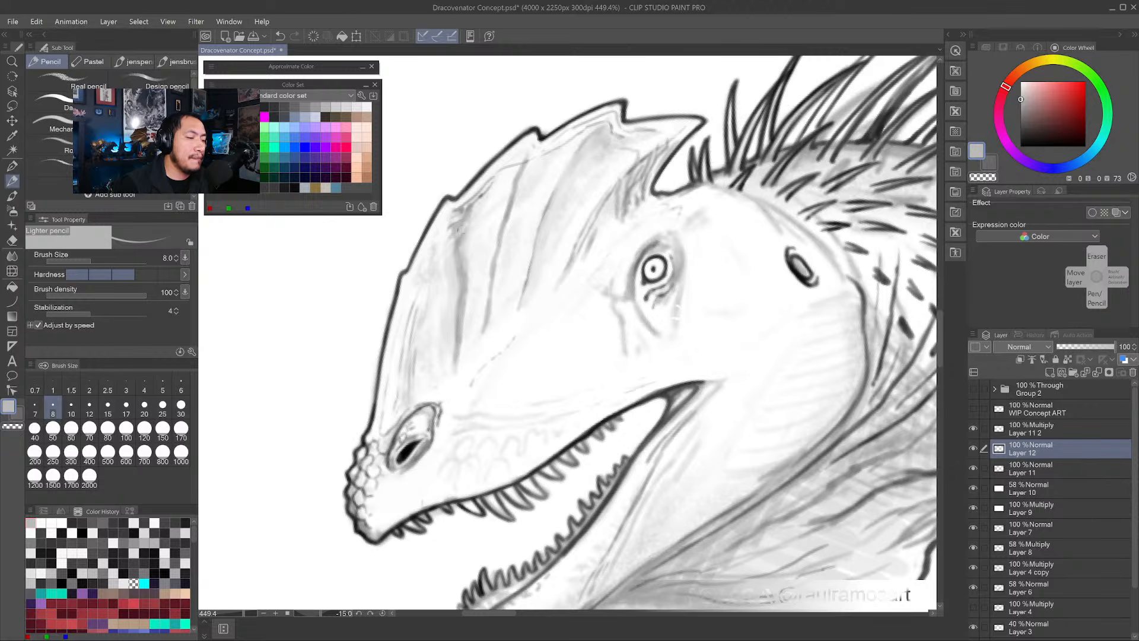
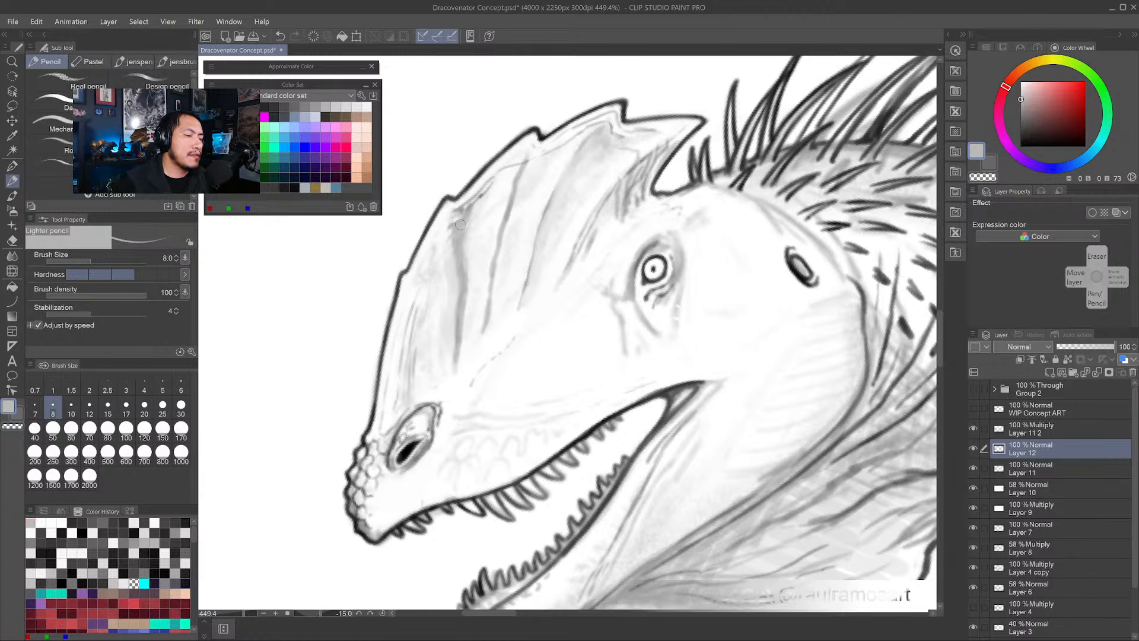
- Refine the crest's front stripe and the area beneath its upper edge with light tones sampled from the crest
{"action": "left_click", "coordinate": [423, 247], "text": "alt"}
{"action": "left_click_drag", "start_coordinate": [434, 227], "coordinate": [420, 288]}
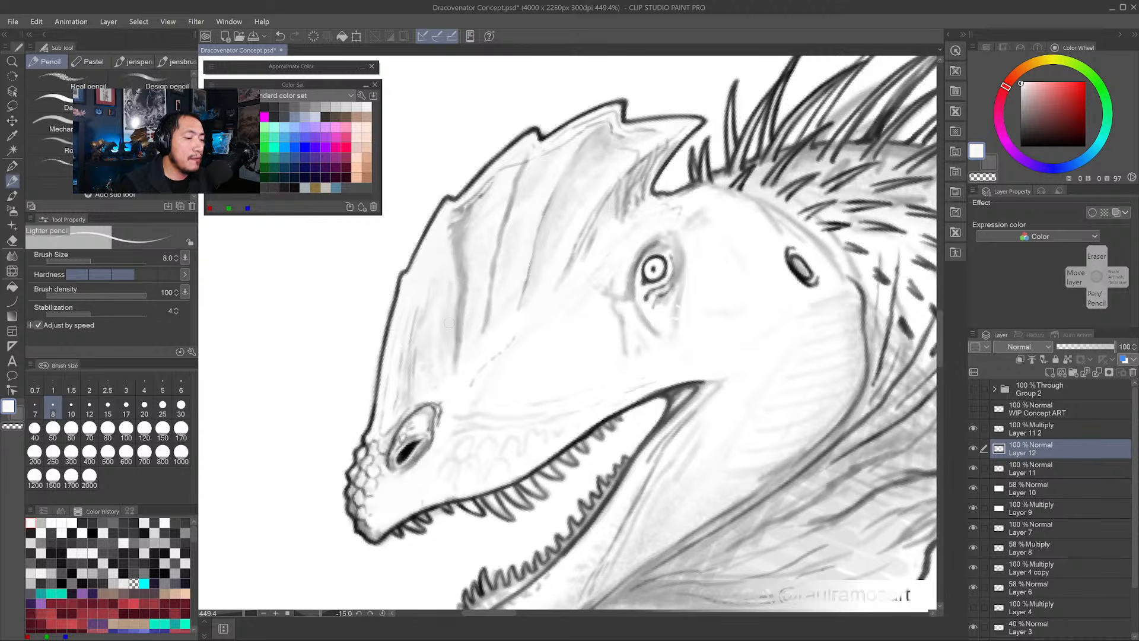
{"action": "left_click", "coordinate": [429, 273], "text": "alt"}
{"action": "mouse_move", "coordinate": [452, 203]}
{"action": "left_mouse_down"}
{"action": "mouse_move", "coordinate": [441, 218]}
{"action": "mouse_move", "coordinate": [493, 166]}
{"action": "left_mouse_up"}
{"action": "left_click_drag", "start_coordinate": [507, 157], "coordinate": [471, 208]}
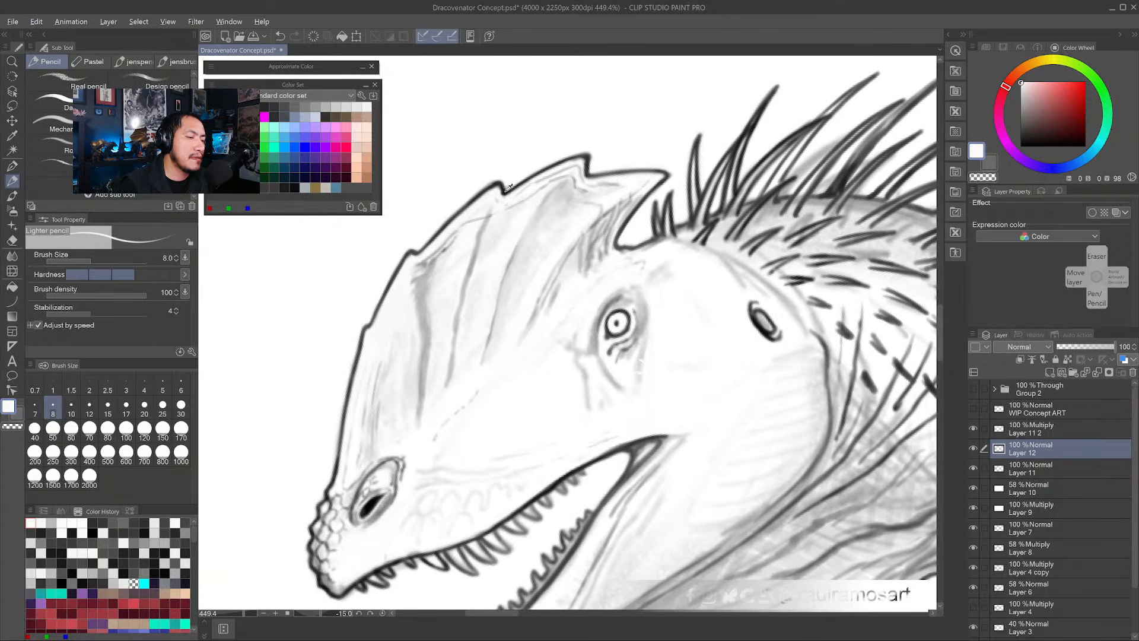
- Touch up the crest's upper outline and notches with dark and near-white tones sampled from the drawing
{"action": "left_click", "coordinate": [507, 189], "text": "alt"}
{"action": "mouse_move", "coordinate": [418, 254]}
{"action": "left_mouse_down"}
{"action": "mouse_move", "coordinate": [478, 198]}
{"action": "mouse_move", "coordinate": [556, 158]}
{"action": "left_mouse_up"}
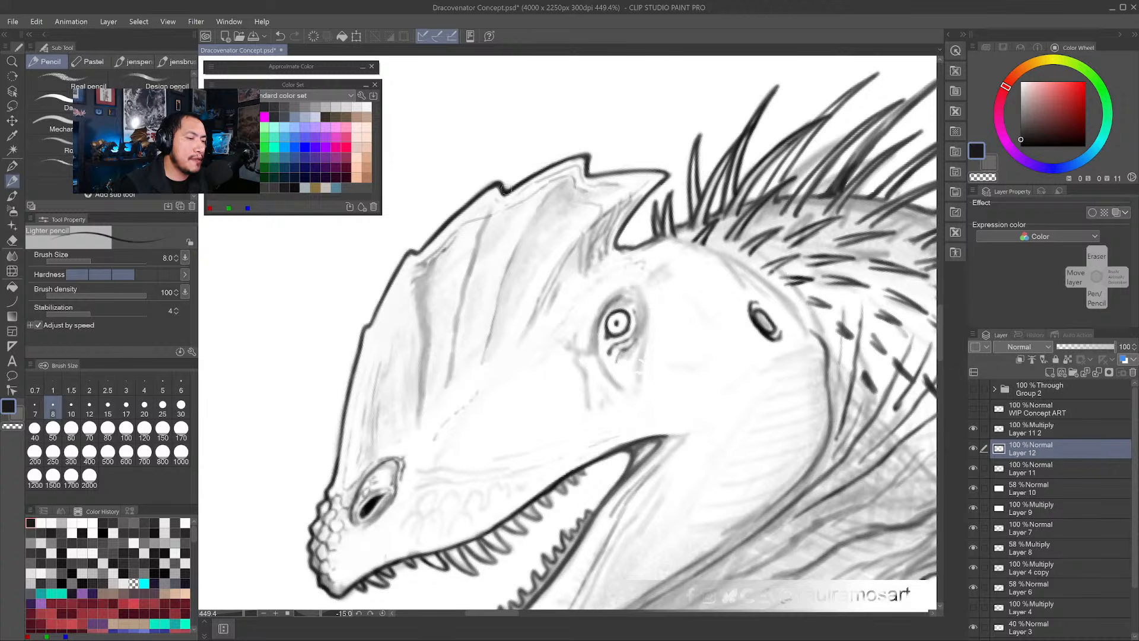
{"action": "left_click", "coordinate": [486, 194], "text": "alt"}
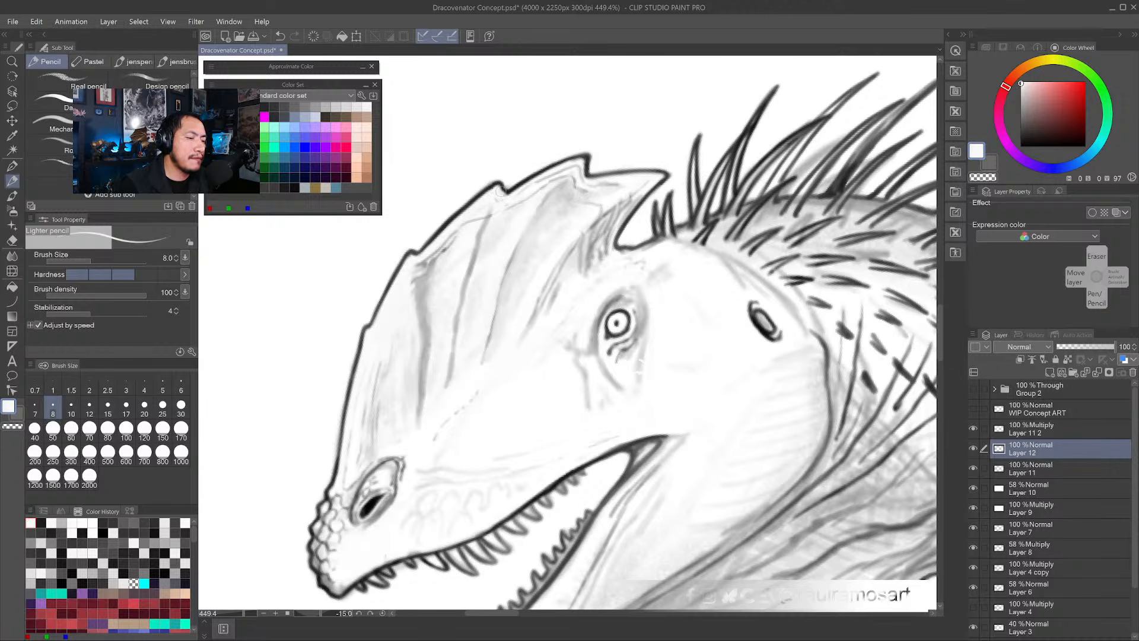
{"action": "mouse_move", "coordinate": [501, 190]}
{"action": "left_mouse_down"}
{"action": "mouse_move", "coordinate": [584, 158]}
{"action": "mouse_move", "coordinate": [588, 175]}
{"action": "left_mouse_up"}
{"action": "left_click", "coordinate": [591, 157], "text": "alt"}
- Extend the fine hatching down the crest's rear base in front of the eye, alternating sampled grays and white
{"action": "left_click_drag", "start_coordinate": [641, 261], "coordinate": [635, 225]}
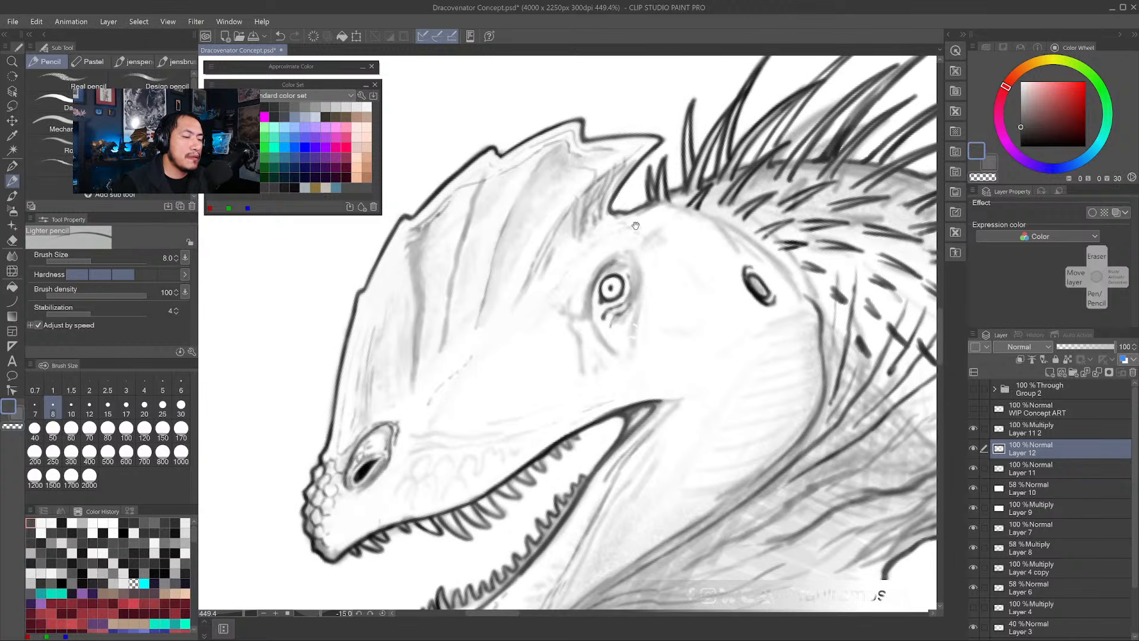
{"action": "mouse_move", "coordinate": [564, 213]}
{"action": "left_mouse_down"}
{"action": "mouse_move", "coordinate": [565, 247]}
{"action": "mouse_move", "coordinate": [558, 233]}
{"action": "mouse_move", "coordinate": [548, 241]}
{"action": "mouse_move", "coordinate": [551, 257]}
{"action": "mouse_move", "coordinate": [559, 243]}
{"action": "mouse_move", "coordinate": [540, 263]}
{"action": "mouse_move", "coordinate": [546, 272]}
{"action": "mouse_move", "coordinate": [552, 243]}
{"action": "left_mouse_up"}
{"action": "left_click", "coordinate": [541, 274], "text": "alt"}
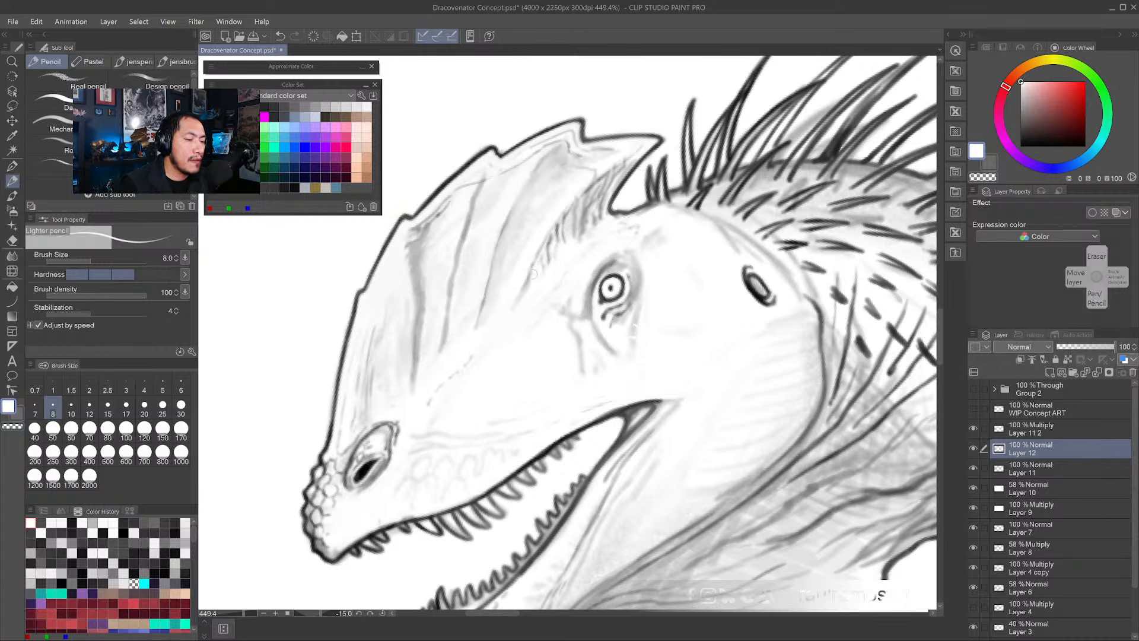
{"action": "left_click_drag", "start_coordinate": [524, 307], "coordinate": [530, 288]}
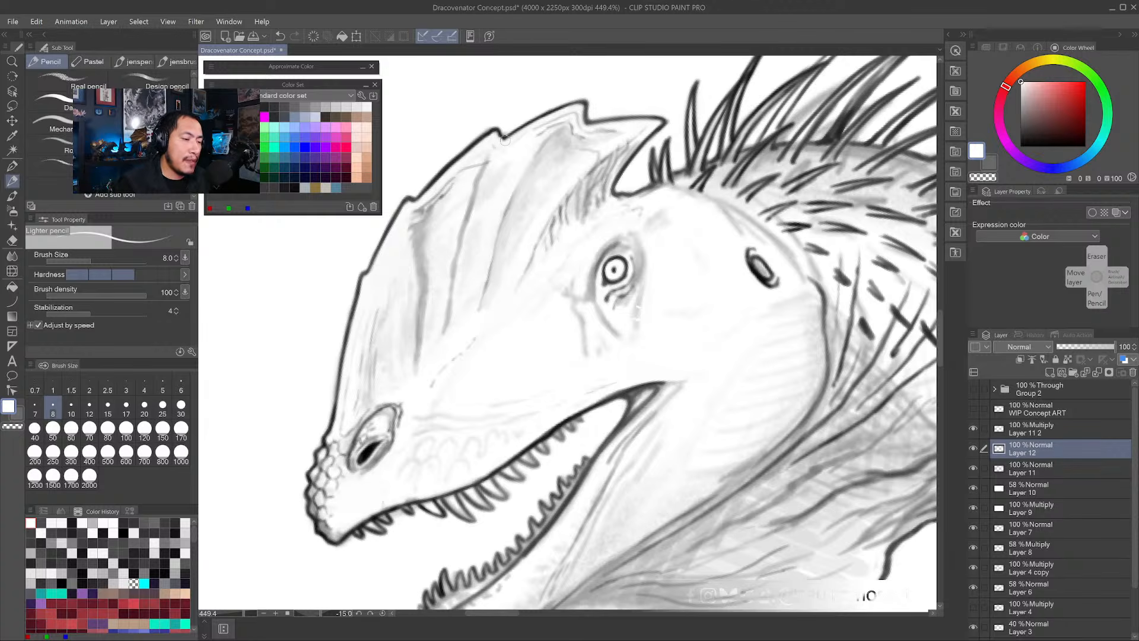
{"action": "left_click", "coordinate": [563, 217], "text": "alt"}
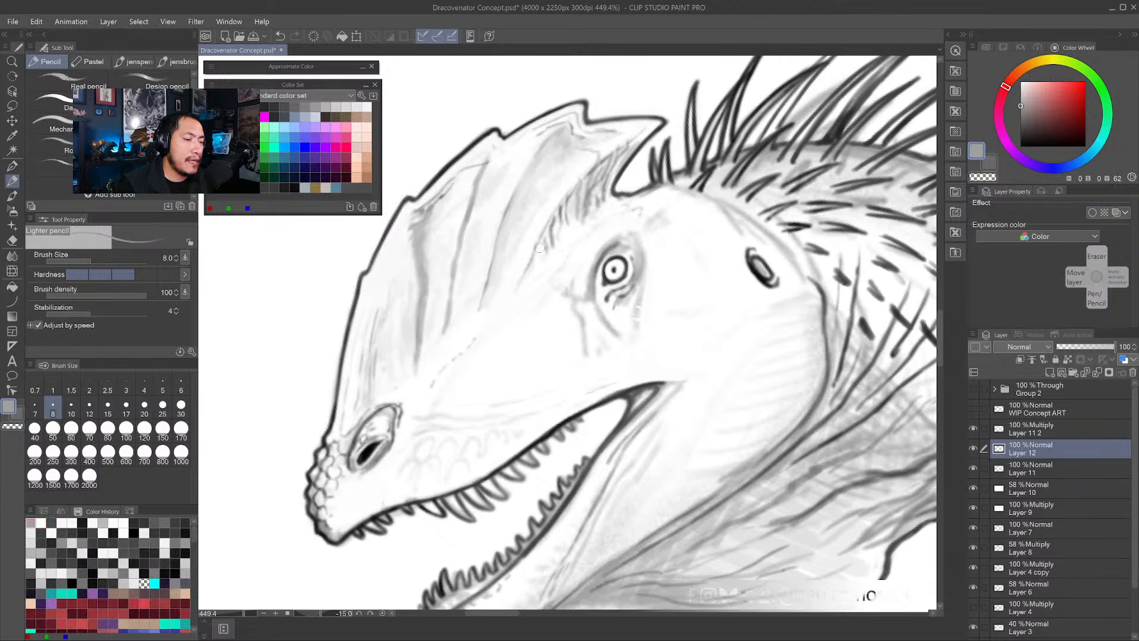
{"action": "left_click", "coordinate": [531, 270], "text": "alt"}
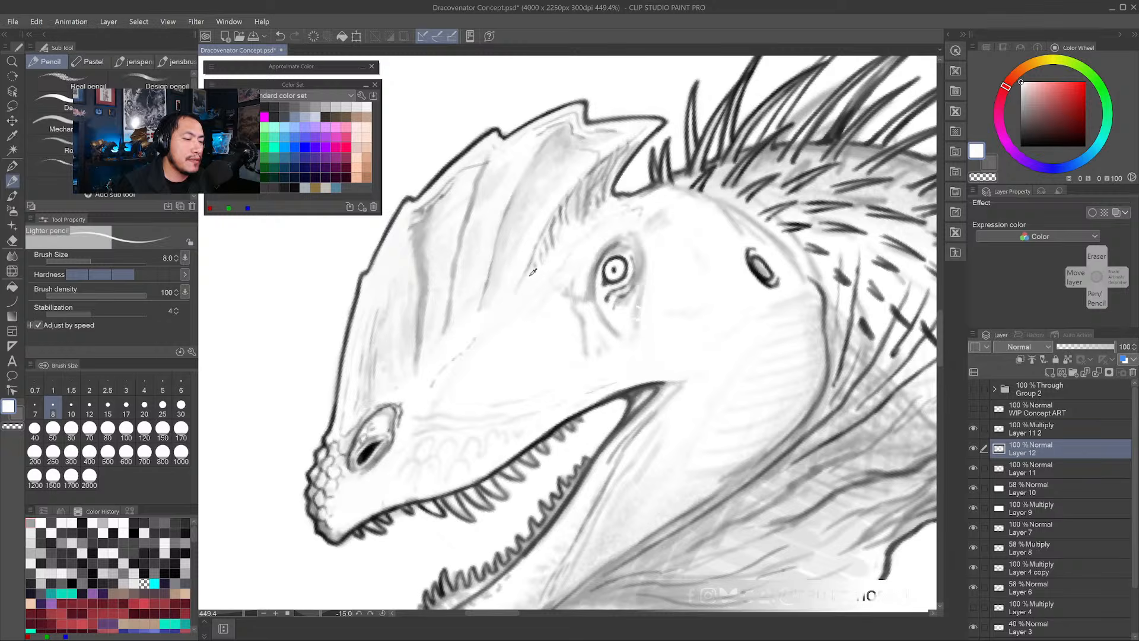
{"action": "left_click", "coordinate": [547, 245], "text": "alt"}
{"action": "left_click", "coordinate": [546, 240], "text": "alt"}
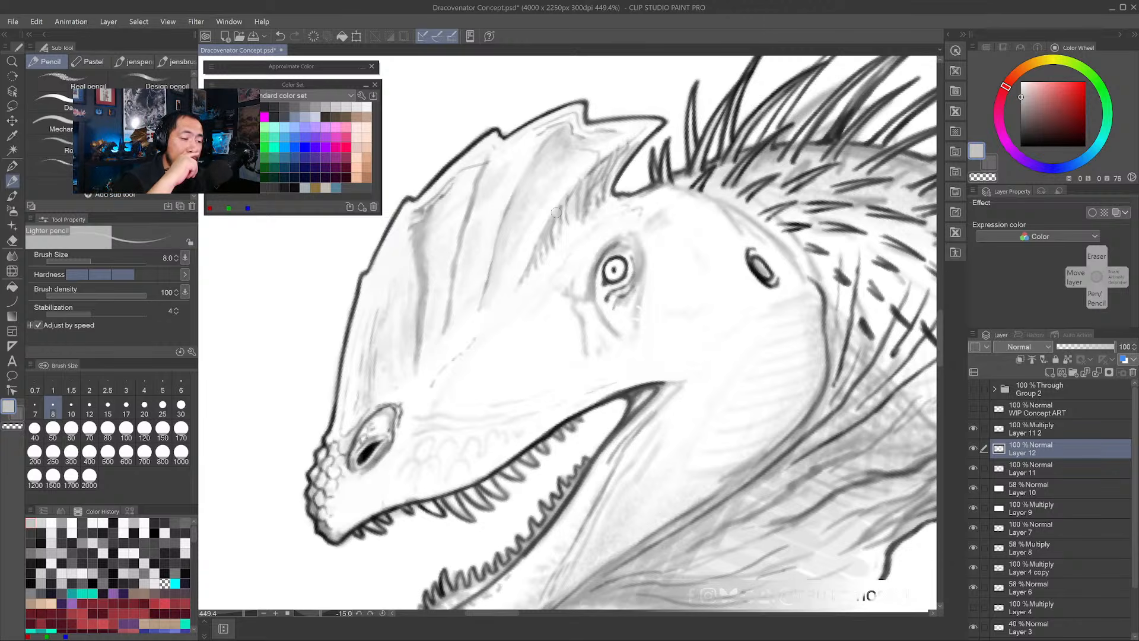
- Paint over the stray marks beneath the crest's upper edge, at the tops of the stripes, with a sampled near-white
{"action": "left_click_drag", "start_coordinate": [578, 241], "coordinate": [525, 304]}
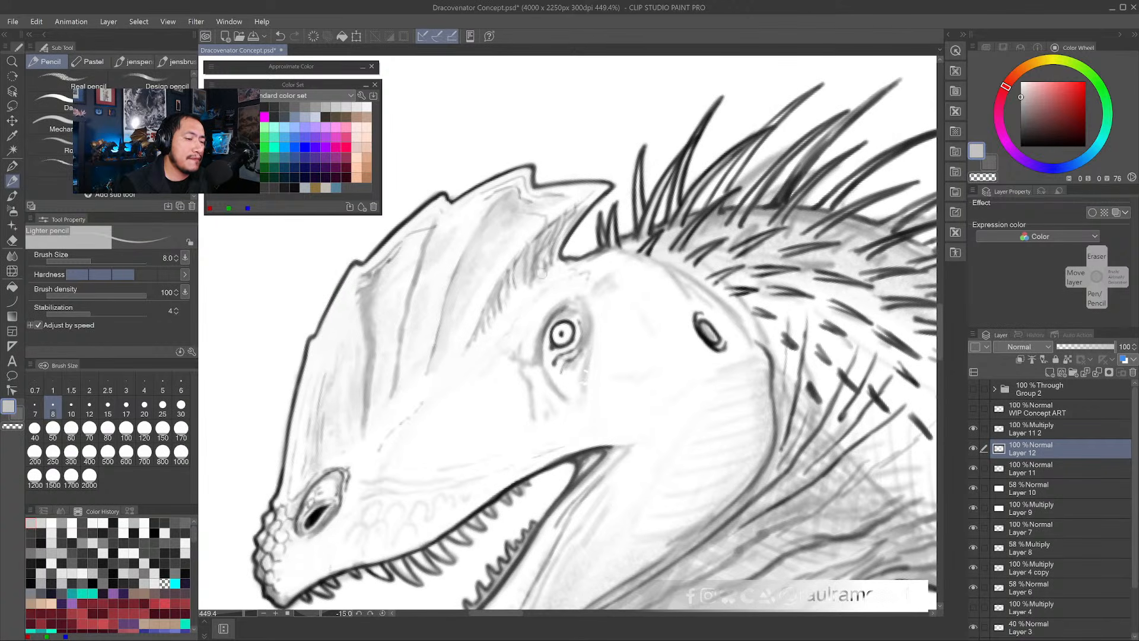
{"action": "left_click", "coordinate": [528, 291], "text": "alt"}
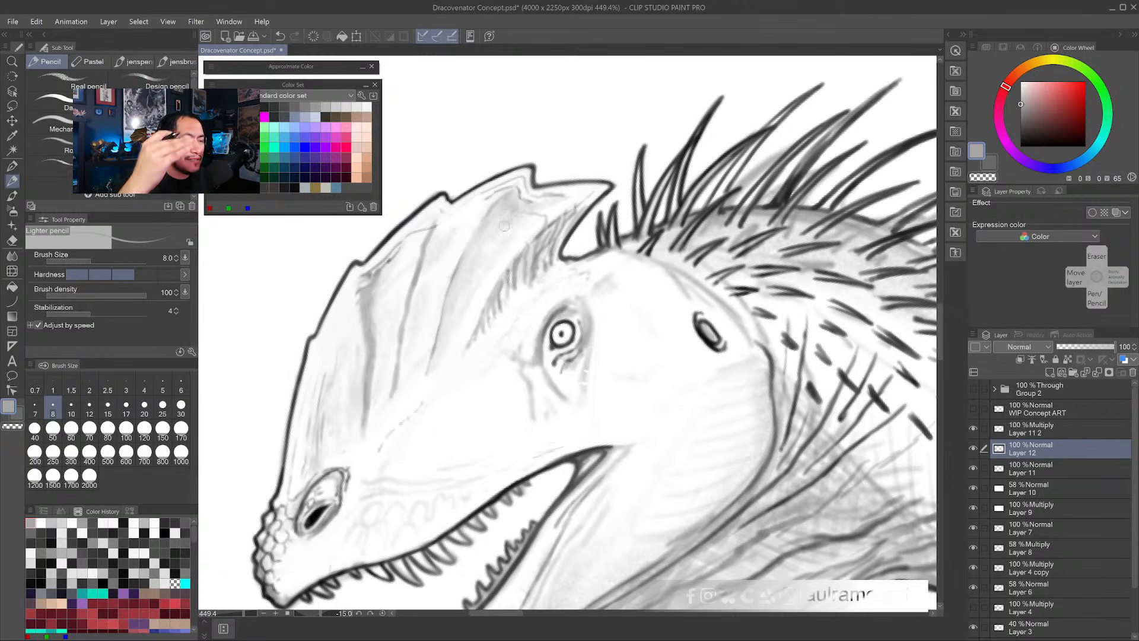
{"action": "left_click", "coordinate": [409, 236], "text": "alt"}
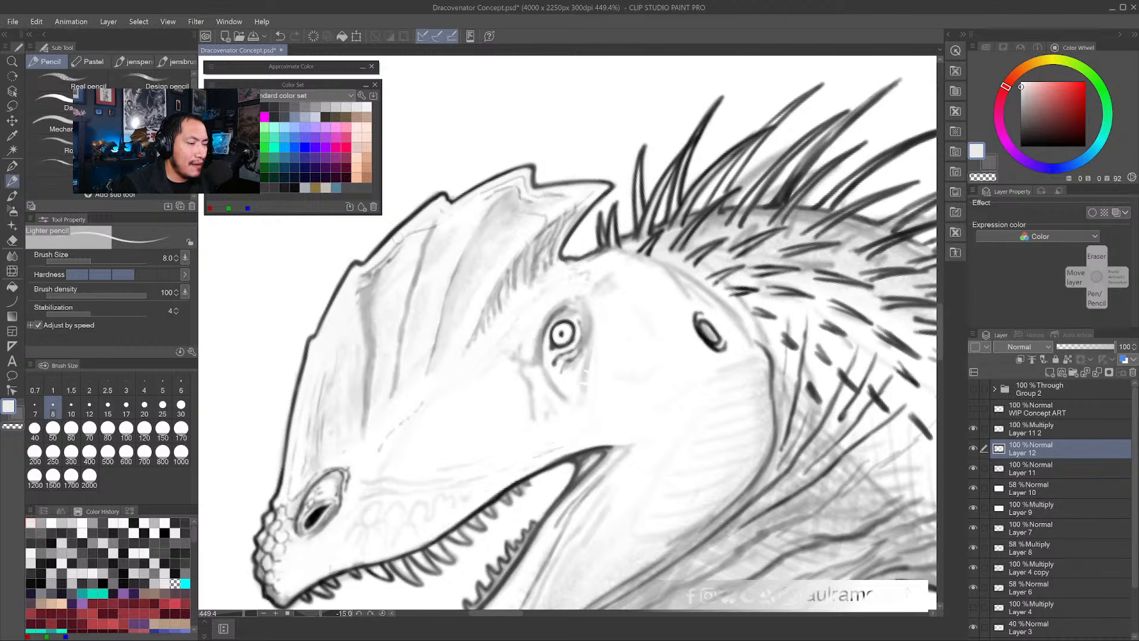
{"action": "left_click_drag", "start_coordinate": [404, 237], "coordinate": [375, 257]}
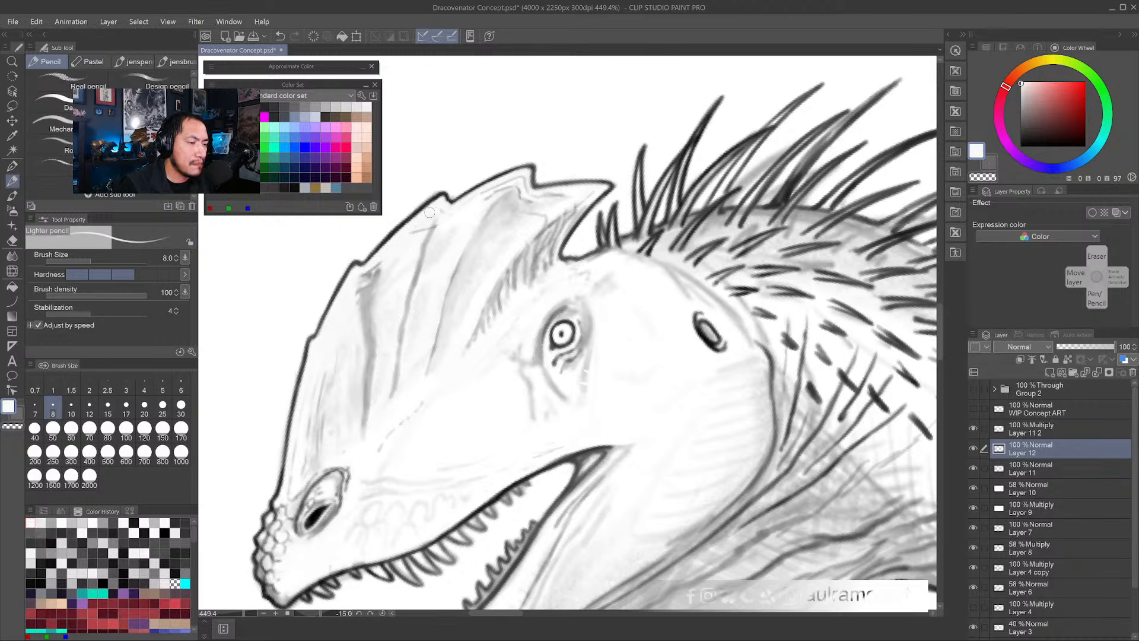
{"action": "left_click_drag", "start_coordinate": [438, 214], "coordinate": [426, 230]}
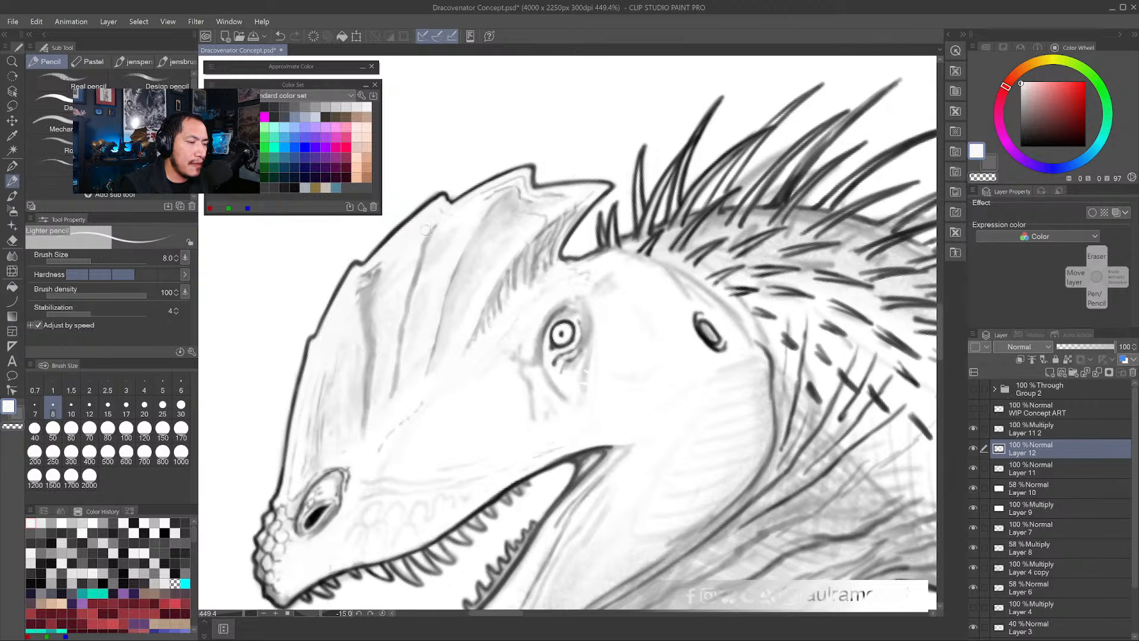
- Strengthen the crest's front stripe down toward the nostril with sampled gray and clean its edges with sampled white
{"action": "left_click", "coordinate": [386, 289], "text": "alt"}
{"action": "left_click_drag", "start_coordinate": [373, 308], "coordinate": [373, 389]}
{"action": "left_click", "coordinate": [370, 366], "text": "alt"}
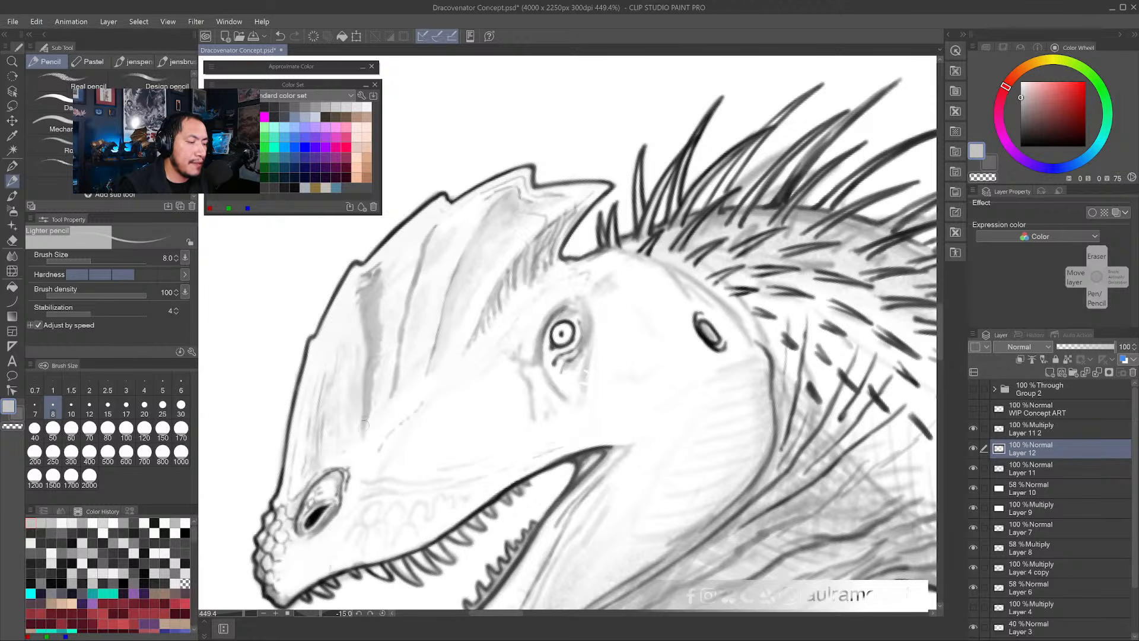
{"action": "left_click", "coordinate": [371, 434], "text": "alt"}
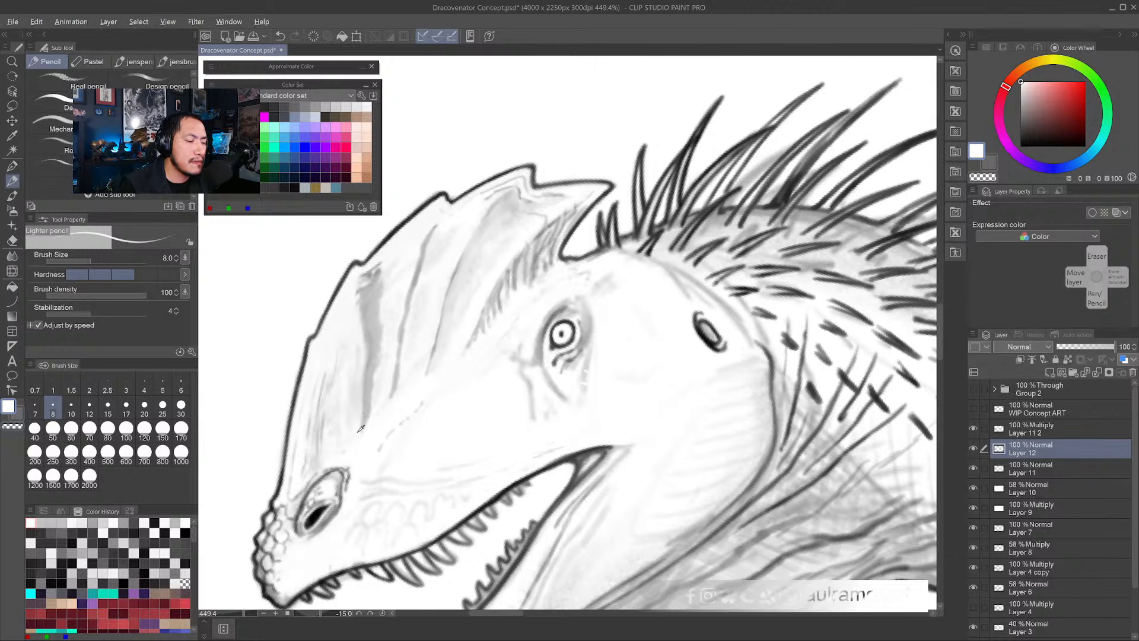
{"action": "left_click", "coordinate": [362, 426], "text": "alt"}
- Sample a near-white tone beside the nostril and touch up the ridge between the eye and the snout
{"action": "scroll", "coordinate": [369, 423], "scroll_direction": "down", "scroll_amount": 2}
{"action": "scroll", "coordinate": [387, 433], "scroll_direction": "up", "scroll_amount": 3}
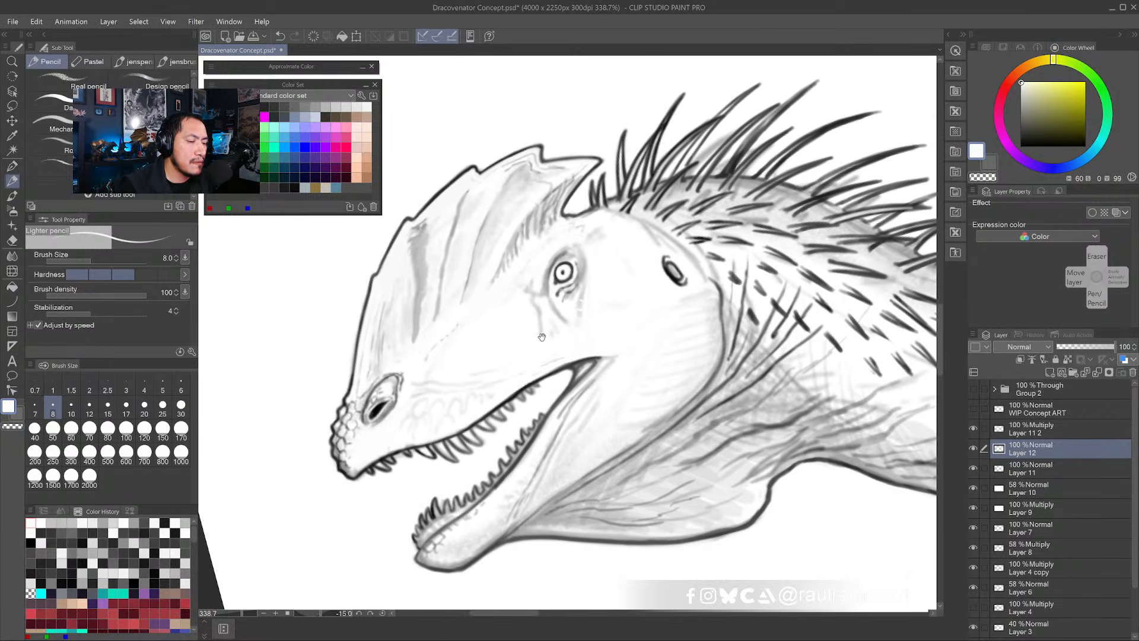
{"action": "left_click", "coordinate": [391, 371], "text": "alt"}
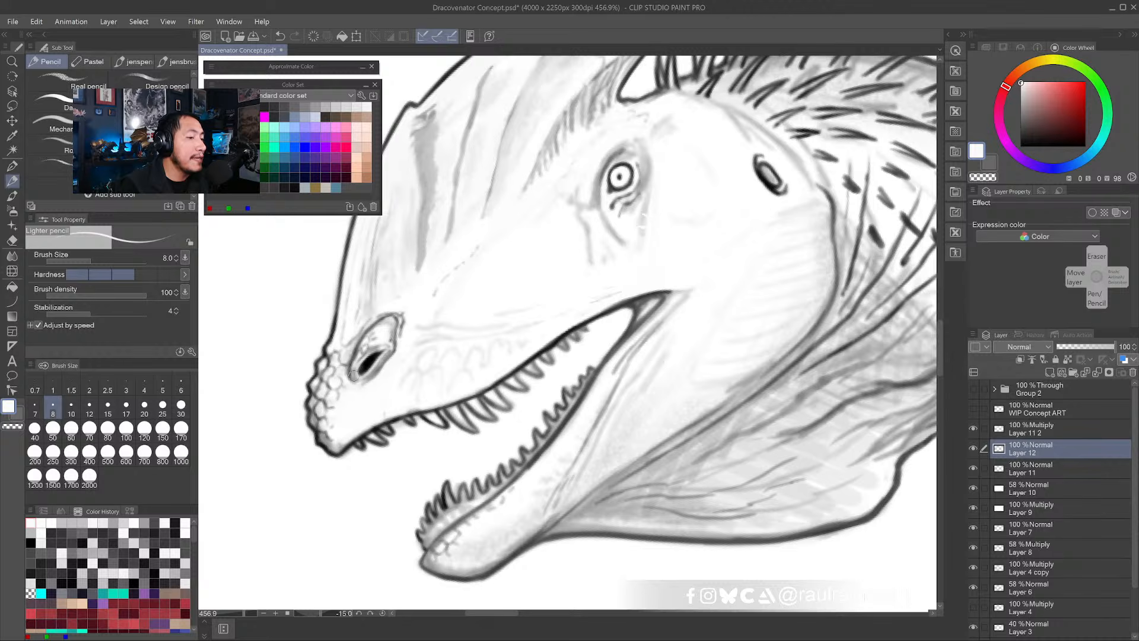
{"action": "left_click_drag", "start_coordinate": [529, 267], "coordinate": [470, 297]}
- Straighten the canvas rotation, add a new layer above Layer 12, and choose black with the Lighter pencil
{"action": "key", "text": "shift+space"}
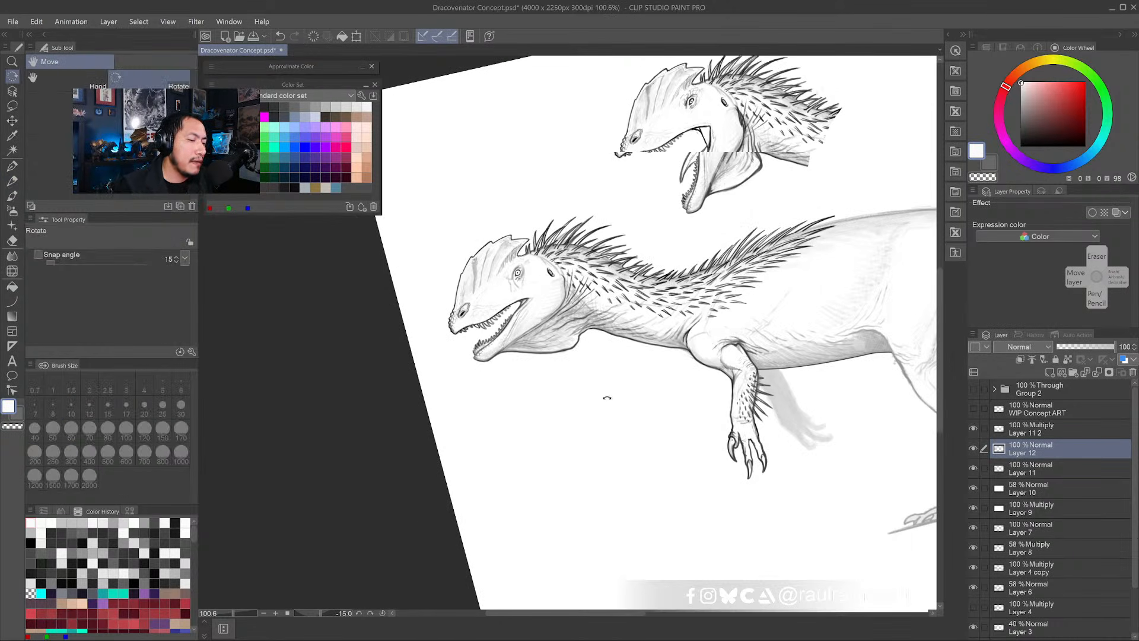
{"action": "left_click_drag", "start_coordinate": [608, 396], "coordinate": [456, 373]}
{"action": "left_click_drag", "start_coordinate": [639, 409], "coordinate": [624, 429]}
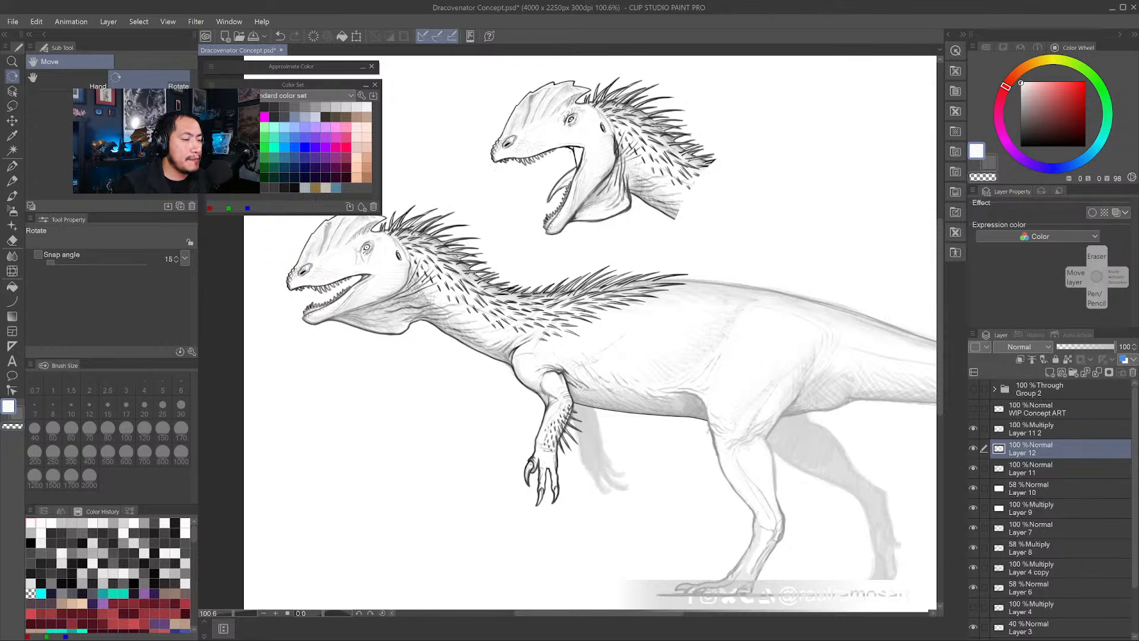
{"action": "scroll", "coordinate": [407, 271], "scroll_direction": "up", "scroll_amount": 3}
{"action": "left_click_drag", "start_coordinate": [386, 264], "coordinate": [457, 314]}
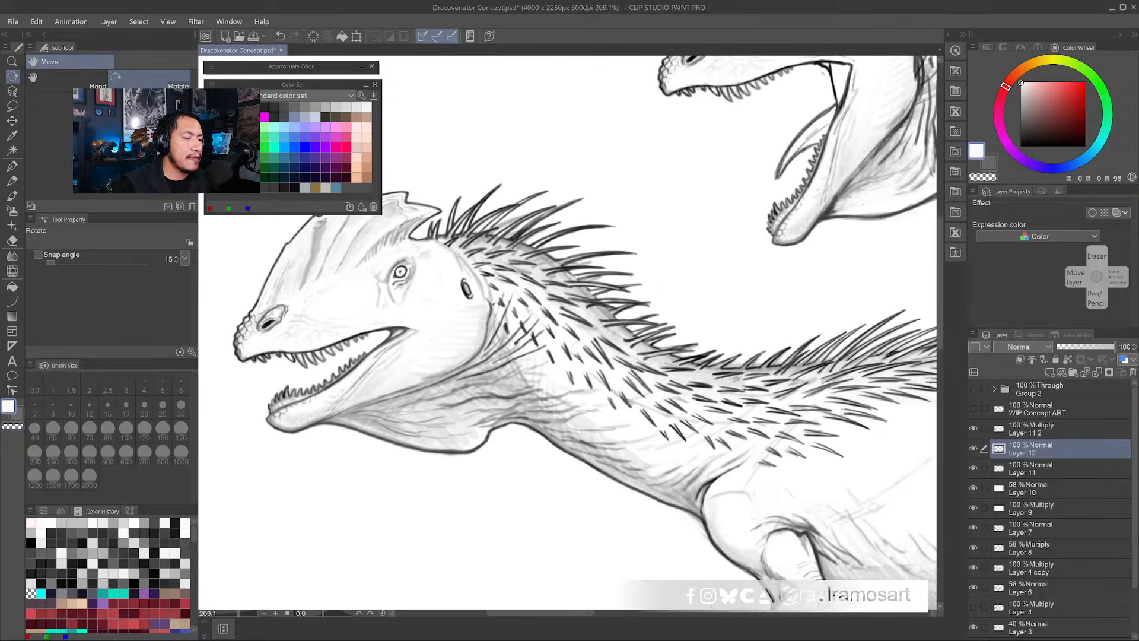
{"action": "key", "text": "b"}
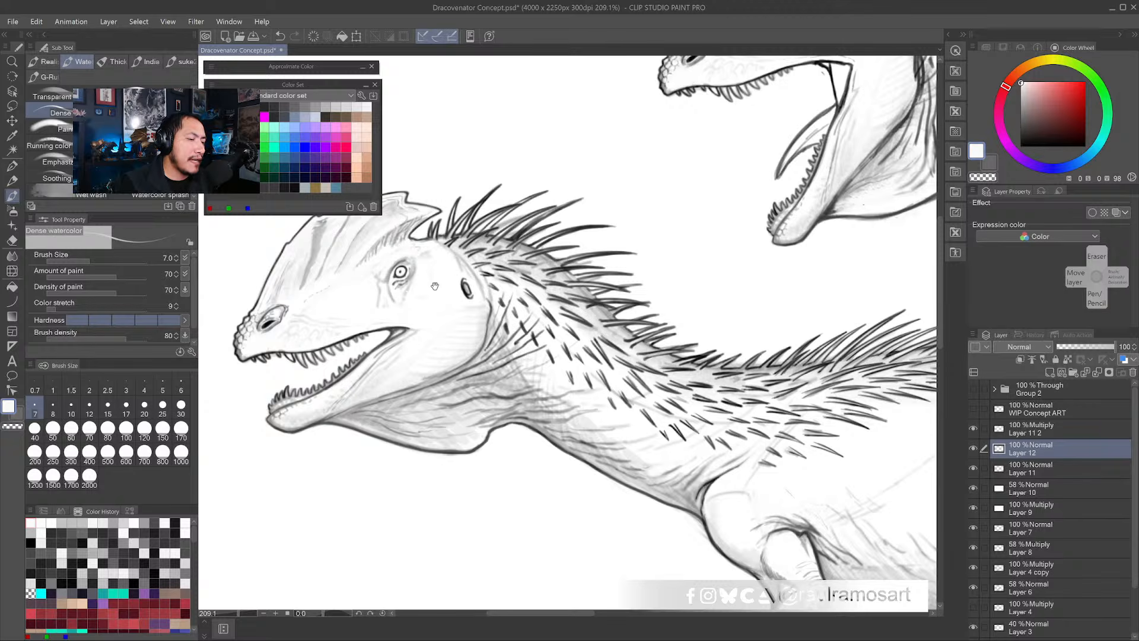
{"action": "left_click_drag", "start_coordinate": [359, 226], "coordinate": [400, 255]}
{"action": "left_click_drag", "start_coordinate": [357, 301], "coordinate": [362, 314]}
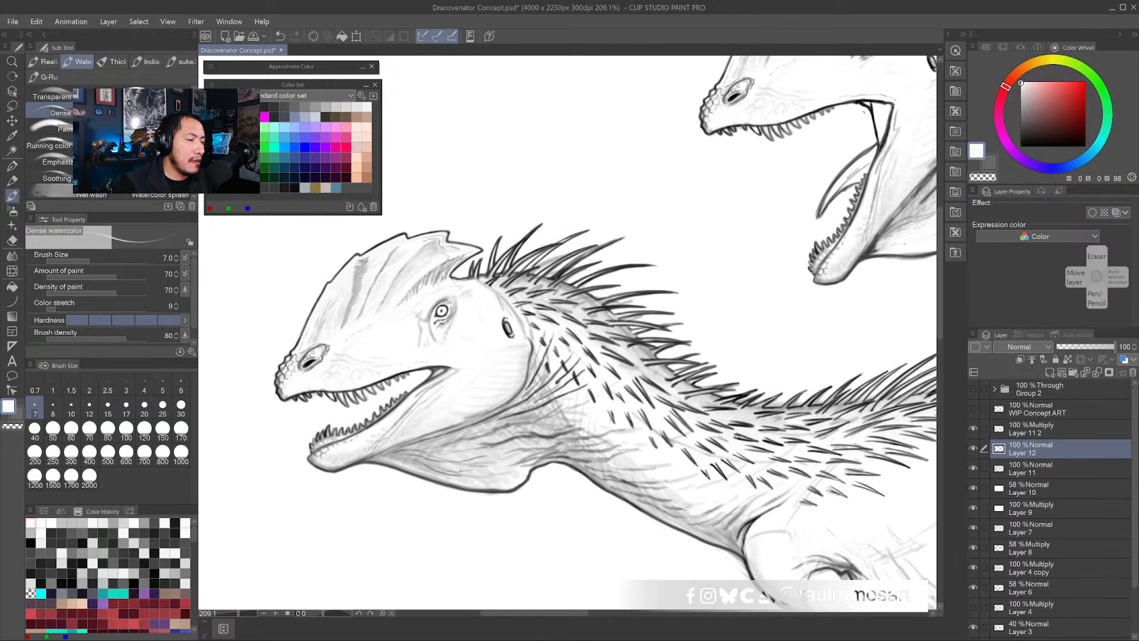
{"action": "left_click", "coordinate": [1050, 372]}
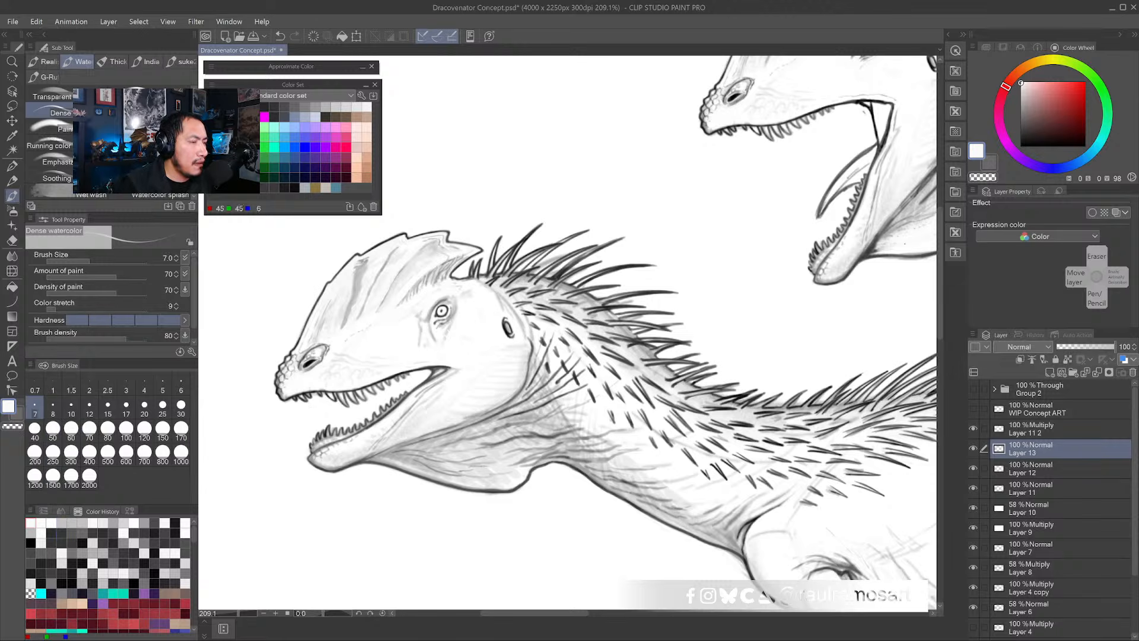
{"action": "left_click", "coordinate": [215, 107]}
{"action": "key", "text": "p"}
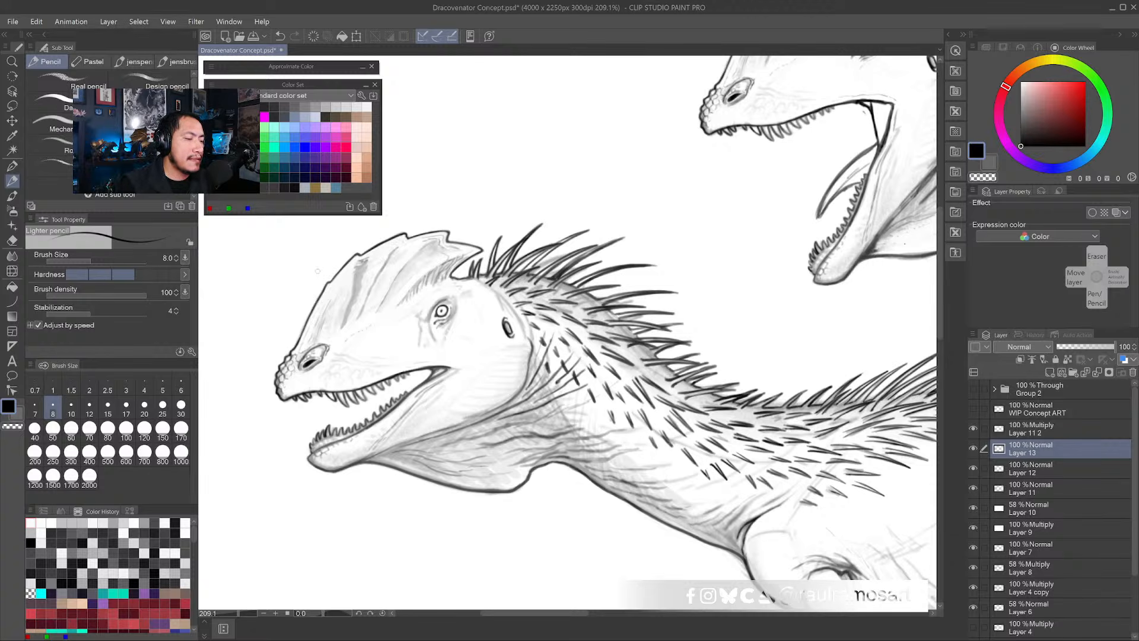
- Try sketching black pencil strokes over the front and upper outline of the crest
{"action": "mouse_move", "coordinate": [306, 287]}
{"action": "left_mouse_down"}
{"action": "mouse_move", "coordinate": [399, 229]}
{"action": "mouse_move", "coordinate": [440, 225]}
{"action": "left_mouse_up"}
{"action": "key", "text": "ctrl+z"}
{"action": "key", "text": "ctrl+z"}
{"action": "key", "text": "ctrl+z"}
{"action": "key", "text": "ctrl+z"}
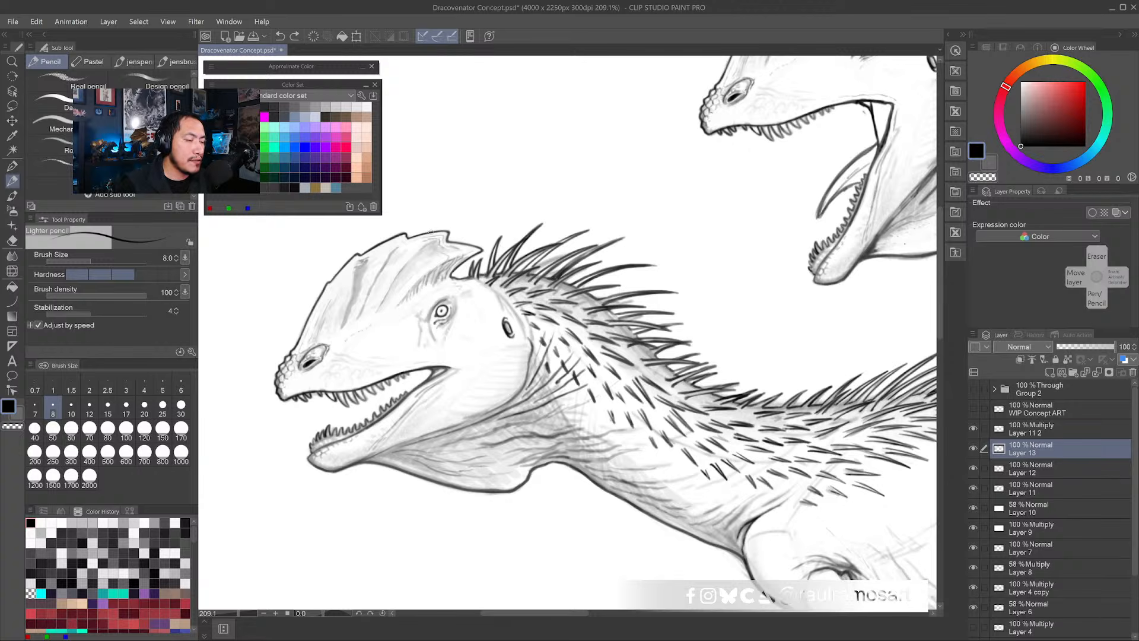
{"action": "mouse_move", "coordinate": [302, 339]}
{"action": "left_mouse_down"}
{"action": "mouse_move", "coordinate": [372, 260]}
{"action": "mouse_move", "coordinate": [425, 243]}
{"action": "mouse_move", "coordinate": [460, 254]}
{"action": "mouse_move", "coordinate": [452, 271]}
{"action": "mouse_move", "coordinate": [457, 251]}
{"action": "mouse_move", "coordinate": [421, 247]}
{"action": "left_mouse_up"}
{"action": "key", "text": "ctrl+z"}
- Draw black Lighter pencil strokes on Layer 13 into the upper-edge quills above the shoulder, near the rear end of the quill strip
{"action": "left_click_drag", "start_coordinate": [514, 300], "coordinate": [391, 308]}
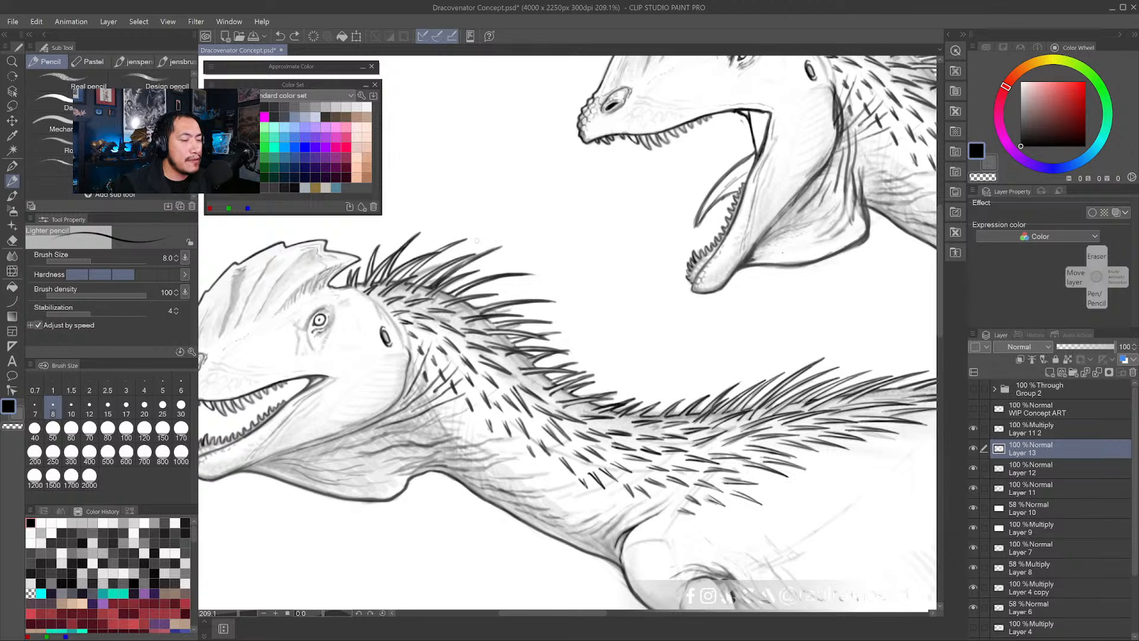
{"action": "left_click_drag", "start_coordinate": [432, 285], "coordinate": [505, 266]}
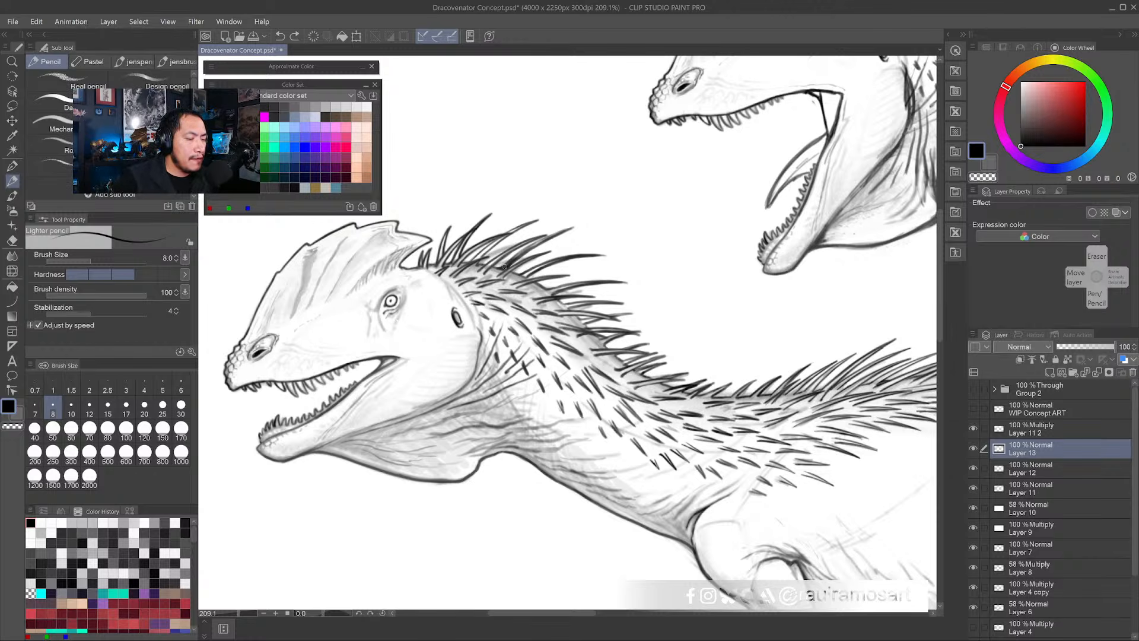
{"action": "key", "text": "r"}
{"action": "mouse_move", "coordinate": [534, 522]}
{"action": "left_mouse_down"}
{"action": "mouse_move", "coordinate": [549, 526]}
{"action": "mouse_move", "coordinate": [526, 461]}
{"action": "mouse_move", "coordinate": [552, 501]}
{"action": "mouse_move", "coordinate": [530, 514]}
{"action": "mouse_move", "coordinate": [504, 503]}
{"action": "mouse_move", "coordinate": [564, 511]}
{"action": "mouse_move", "coordinate": [508, 439]}
{"action": "mouse_move", "coordinate": [536, 462]}
{"action": "left_mouse_up"}
{"action": "left_click_drag", "start_coordinate": [529, 461], "coordinate": [539, 438]}
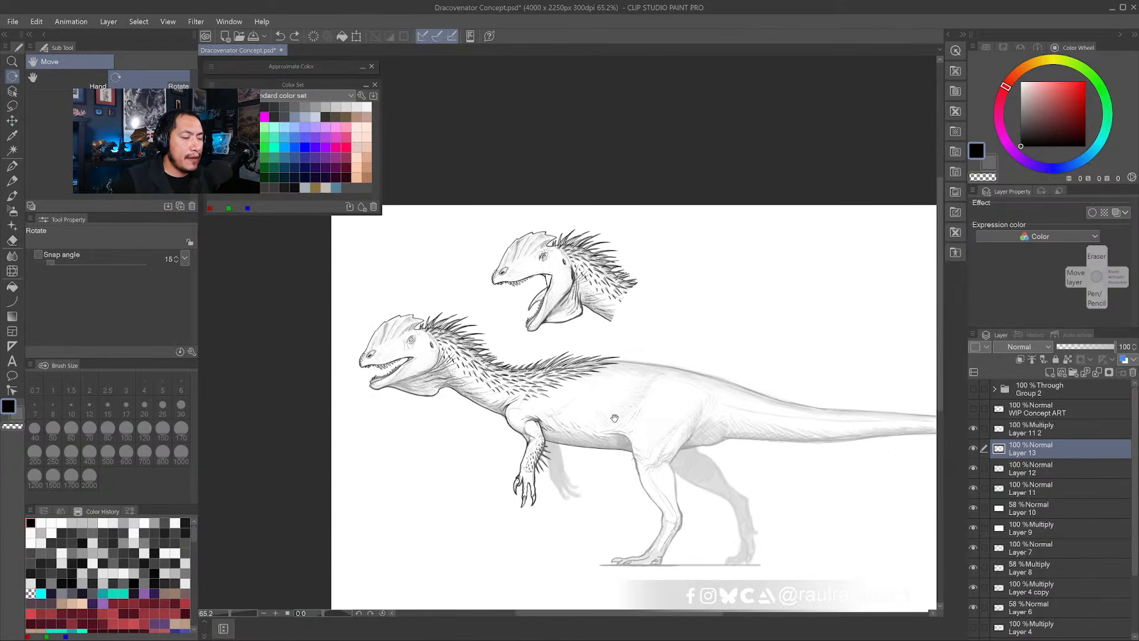
{"action": "left_click_drag", "start_coordinate": [615, 419], "coordinate": [572, 397]}
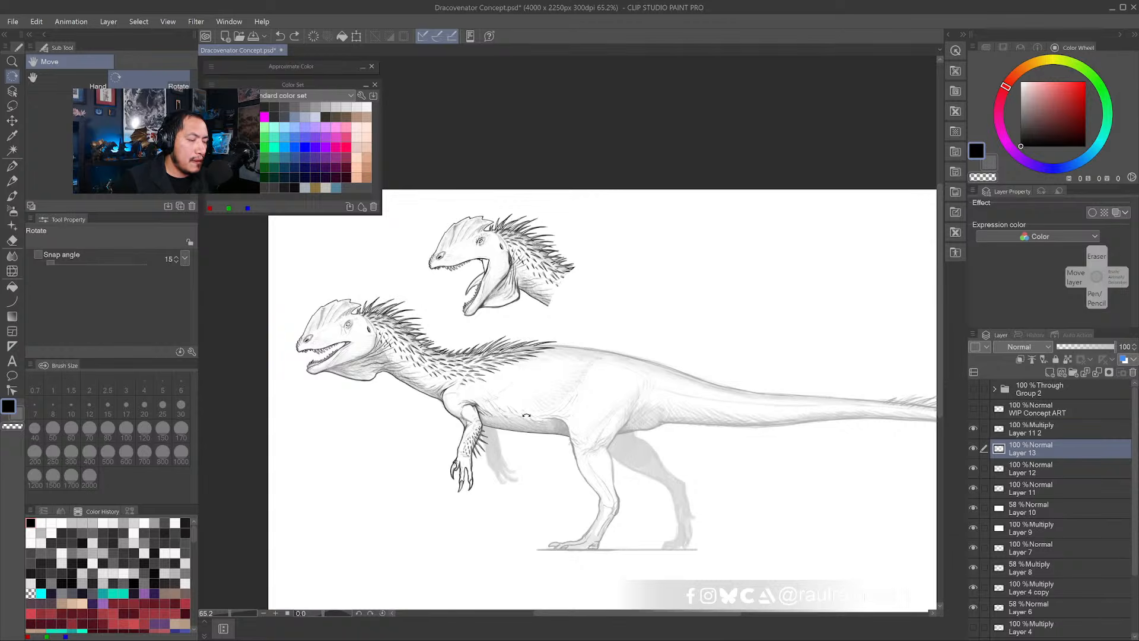
{"action": "left_click_drag", "start_coordinate": [526, 416], "coordinate": [532, 385]}
{"action": "scroll", "coordinate": [531, 386], "scroll_direction": "up", "scroll_amount": 5}
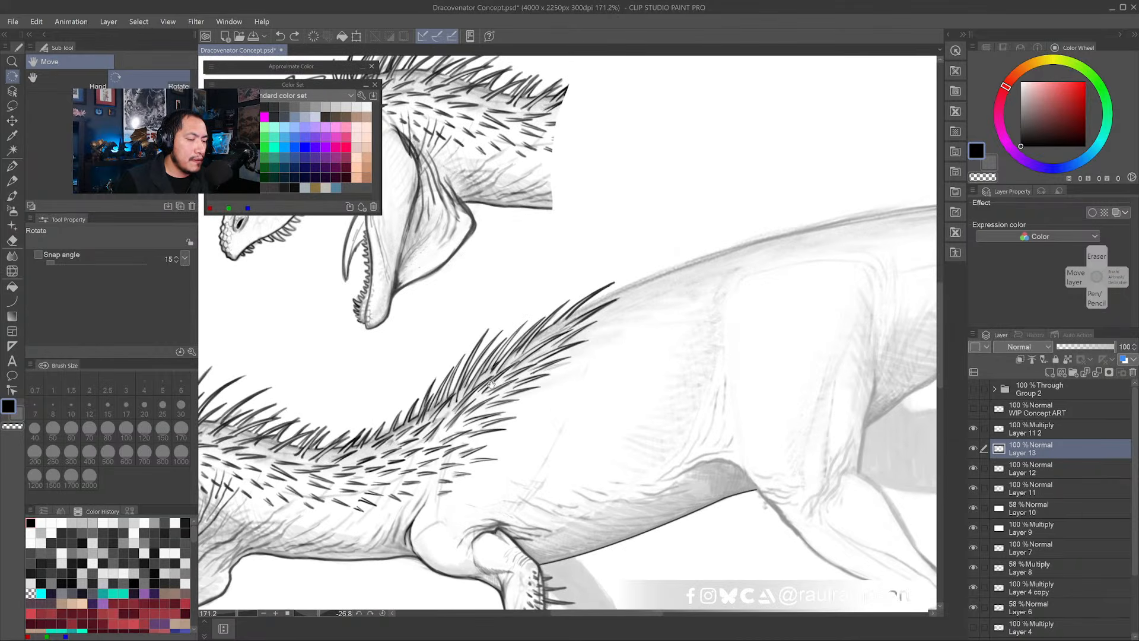
{"action": "scroll", "coordinate": [491, 385], "scroll_direction": "up", "scroll_amount": 4}
{"action": "left_click", "coordinate": [13, 182]}
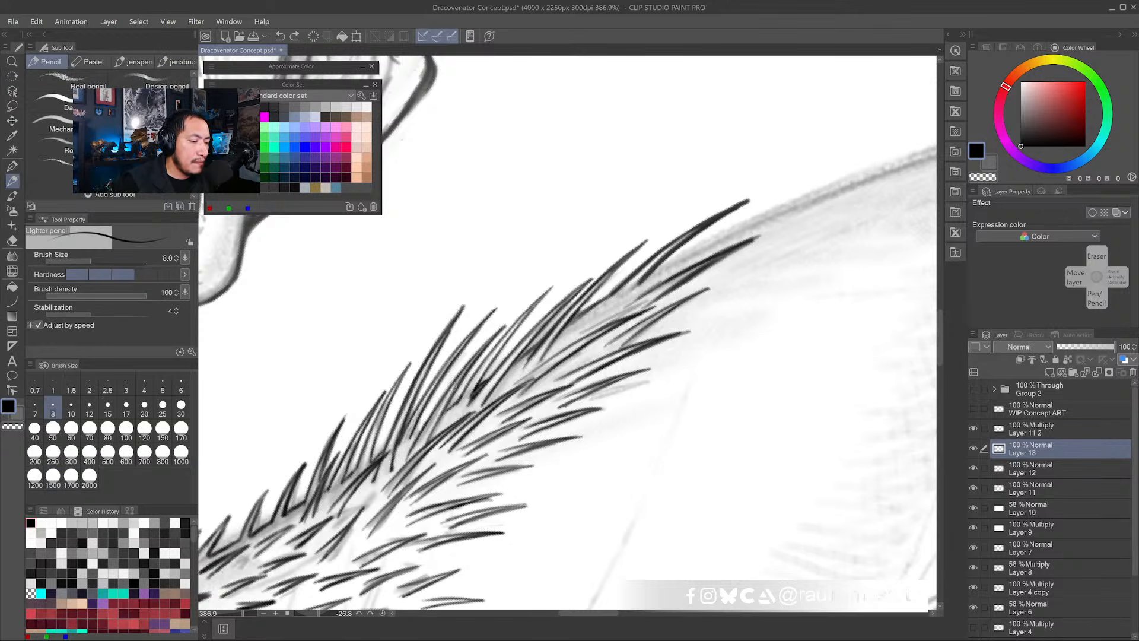
{"action": "left_click_drag", "start_coordinate": [460, 380], "coordinate": [508, 318]}
{"action": "left_click_drag", "start_coordinate": [475, 359], "coordinate": [510, 320]}
{"action": "left_click_drag", "start_coordinate": [491, 338], "coordinate": [516, 314]}
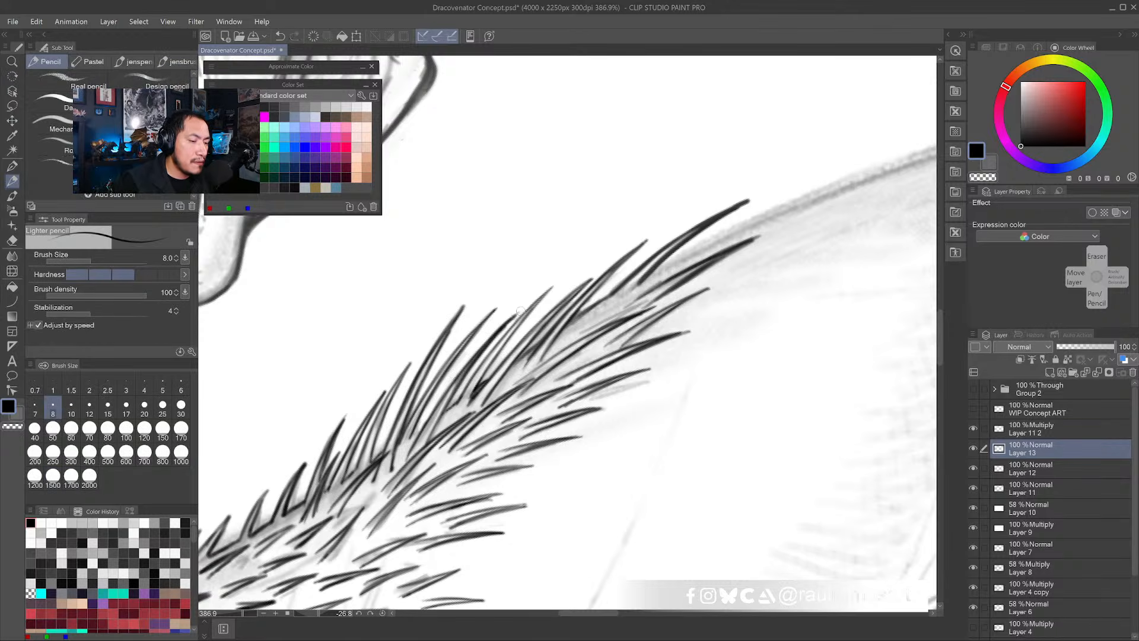
- Darken the neighbouring upper-edge quills toward the neck and their bases with more black pencil strokes
{"action": "left_click_drag", "start_coordinate": [439, 405], "coordinate": [494, 335]}
{"action": "left_click_drag", "start_coordinate": [429, 419], "coordinate": [472, 363]}
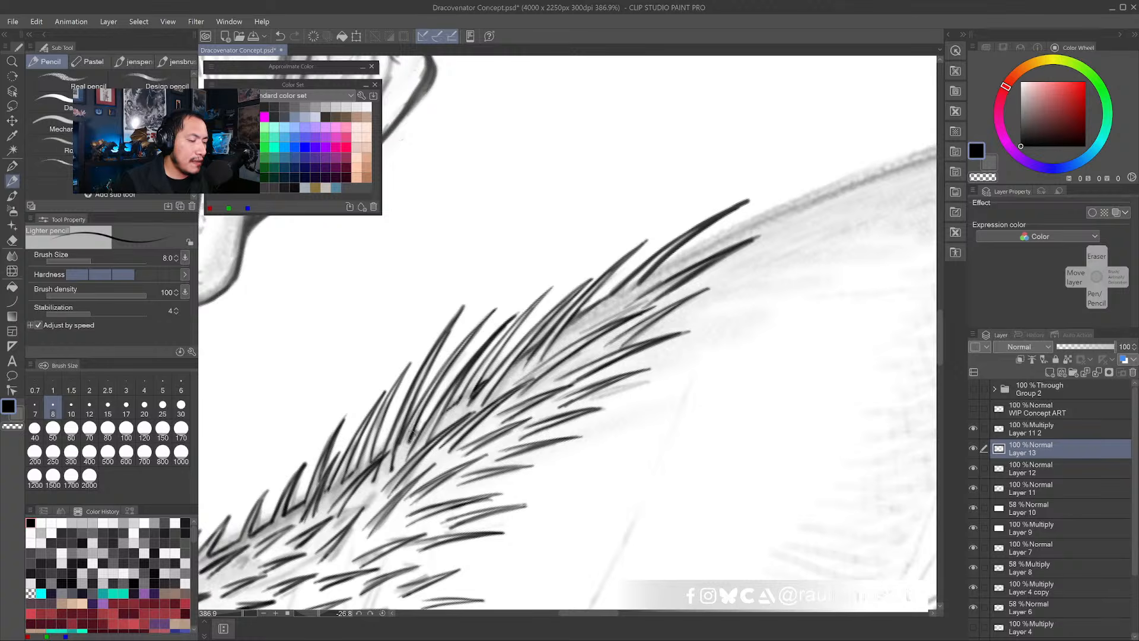
{"action": "left_click_drag", "start_coordinate": [446, 414], "coordinate": [430, 437]}
{"action": "left_click_drag", "start_coordinate": [376, 509], "coordinate": [478, 405]}
- Switch to white, sample the background, and clean the gaps between the darkened quills above the shoulder
{"action": "key", "text": "x"}
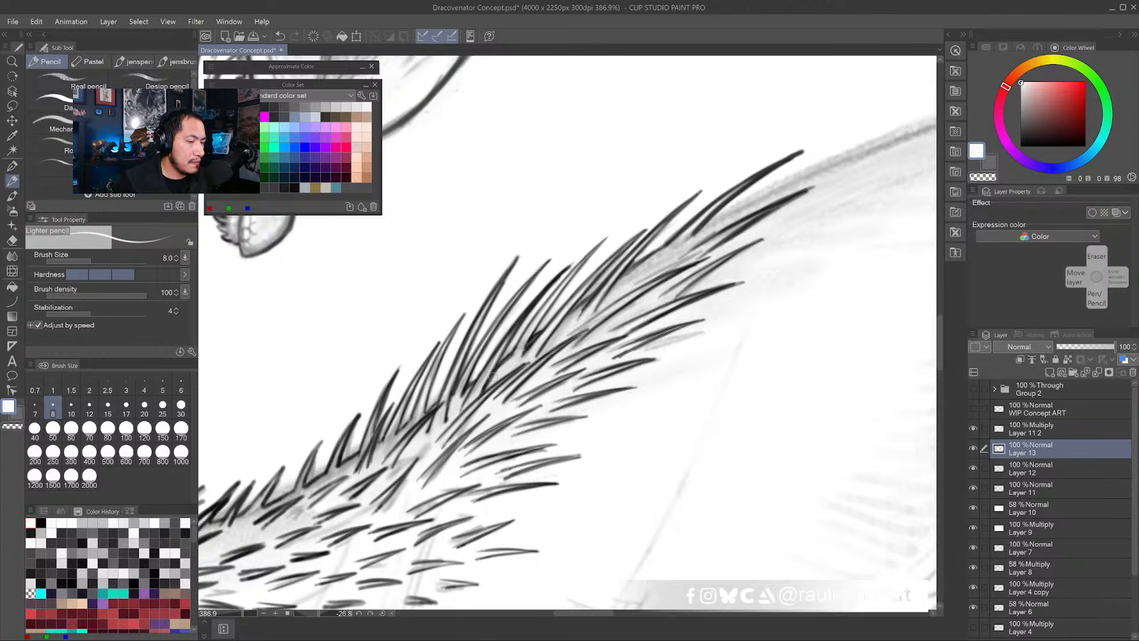
{"action": "left_click", "coordinate": [572, 256], "text": "alt"}
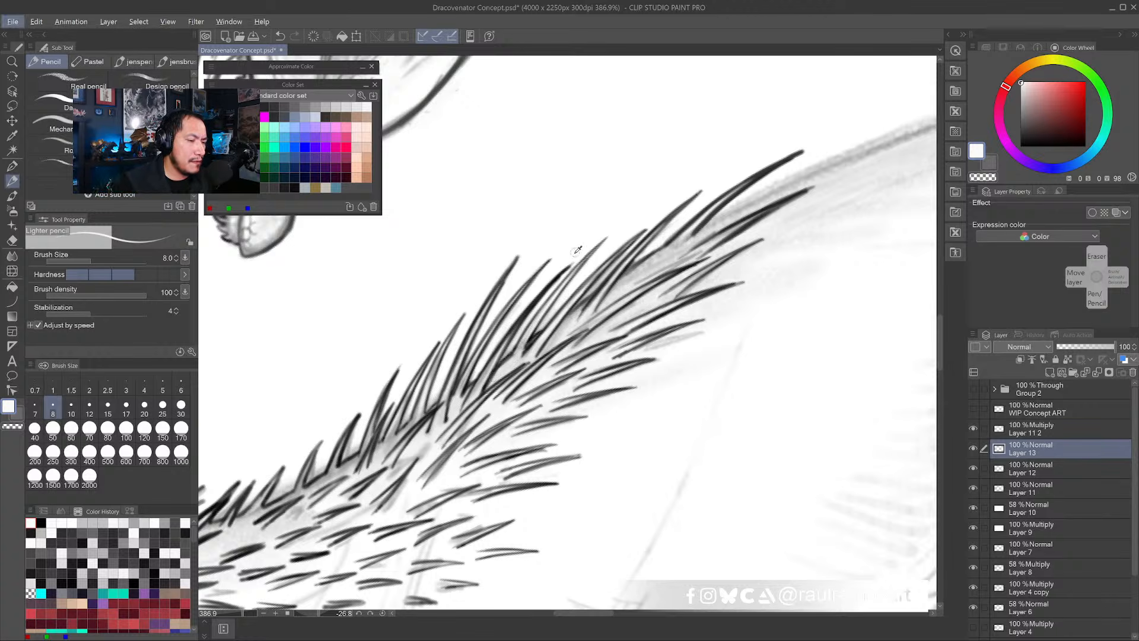
{"action": "left_click", "coordinate": [535, 324]}
{"action": "left_click_drag", "start_coordinate": [535, 324], "coordinate": [504, 397]}
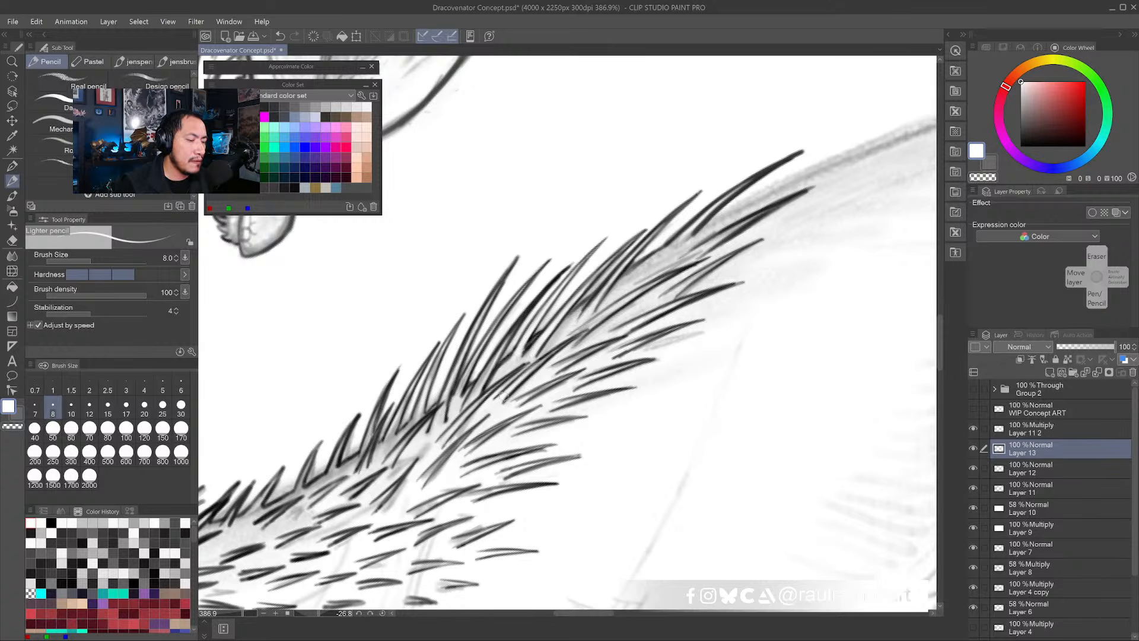
{"action": "left_click_drag", "start_coordinate": [554, 355], "coordinate": [525, 376]}
{"action": "mouse_move", "coordinate": [401, 479]}
{"action": "left_mouse_down"}
{"action": "mouse_move", "coordinate": [508, 408]}
{"action": "mouse_move", "coordinate": [487, 413]}
{"action": "mouse_move", "coordinate": [515, 391]}
{"action": "left_mouse_up"}
- Touch up the short quills leading down from the shoulder toward the neck with short strokes in sampled tones
{"action": "left_click", "coordinate": [500, 399], "text": "alt"}
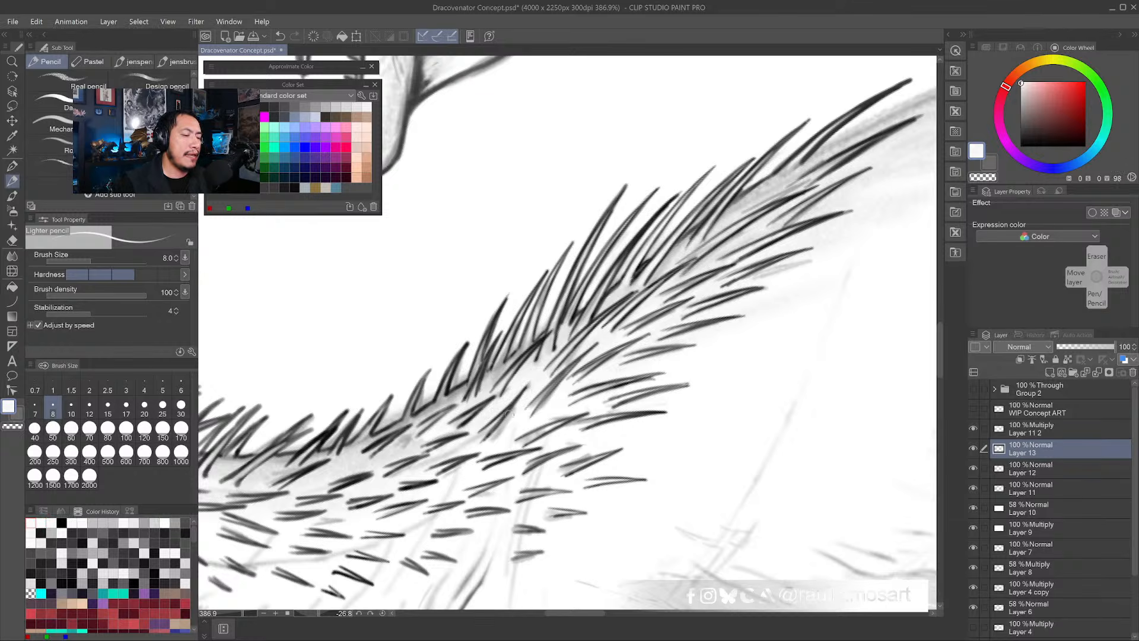
{"action": "left_click", "coordinate": [513, 428], "text": "alt"}
{"action": "left_click_drag", "start_coordinate": [475, 438], "coordinate": [525, 387]}
{"action": "mouse_move", "coordinate": [527, 385]}
{"action": "left_mouse_down"}
{"action": "mouse_move", "coordinate": [497, 423]}
{"action": "mouse_move", "coordinate": [511, 403]}
{"action": "left_mouse_up"}
{"action": "left_click", "coordinate": [495, 426], "text": "alt"}
{"action": "left_click_drag", "start_coordinate": [495, 417], "coordinate": [533, 376]}
{"action": "mouse_move", "coordinate": [514, 392]}
{"action": "left_mouse_down"}
{"action": "mouse_move", "coordinate": [530, 376]}
{"action": "mouse_move", "coordinate": [502, 409]}
{"action": "left_mouse_up"}
- Sample white from the background and clean the outer edge of the small quills descending toward the neck dip
{"action": "left_click", "coordinate": [484, 422], "text": "alt"}
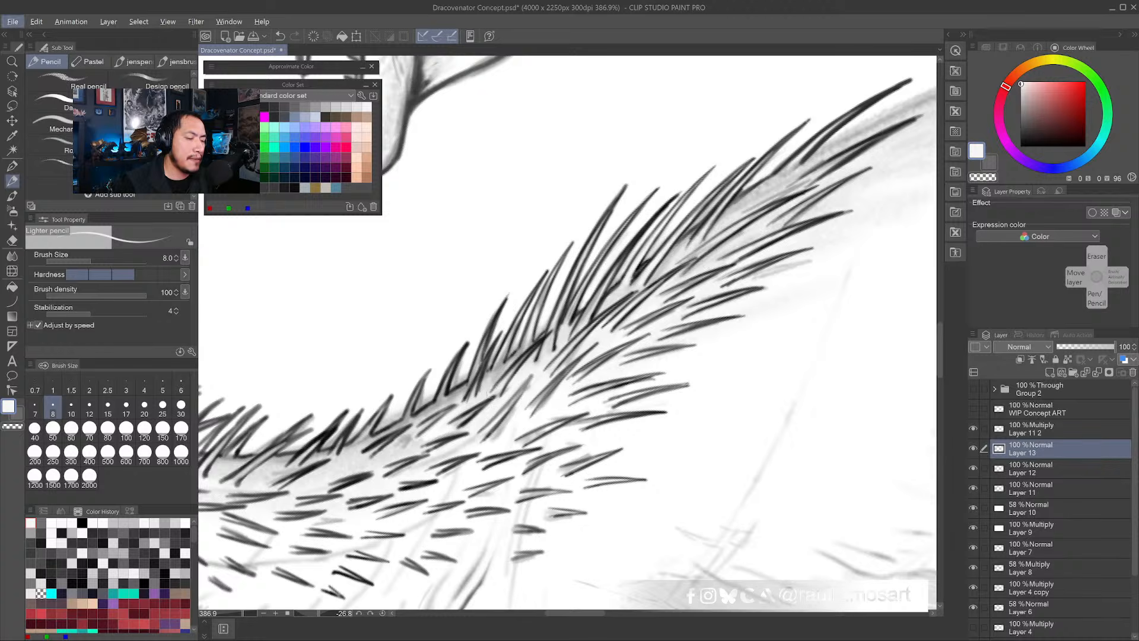
{"action": "left_click", "coordinate": [483, 326], "text": "alt"}
{"action": "mouse_move", "coordinate": [485, 326]}
{"action": "left_mouse_down"}
{"action": "mouse_move", "coordinate": [455, 380]}
{"action": "mouse_move", "coordinate": [464, 377]}
{"action": "mouse_move", "coordinate": [442, 385]}
{"action": "mouse_move", "coordinate": [455, 362]}
{"action": "mouse_move", "coordinate": [446, 390]}
{"action": "mouse_move", "coordinate": [443, 365]}
{"action": "mouse_move", "coordinate": [422, 403]}
{"action": "mouse_move", "coordinate": [432, 398]}
{"action": "left_mouse_up"}
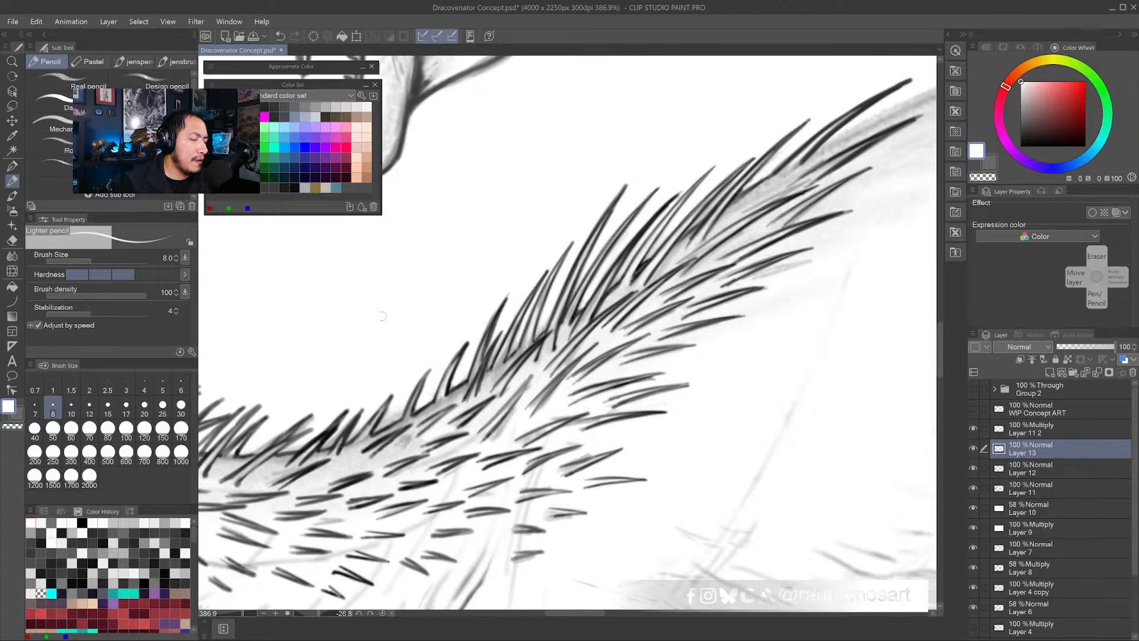
- Refine the crowded quills at the lowest dip of the neck, alternating sampled near-black and background white
{"action": "left_click_drag", "start_coordinate": [415, 351], "coordinate": [470, 320]}
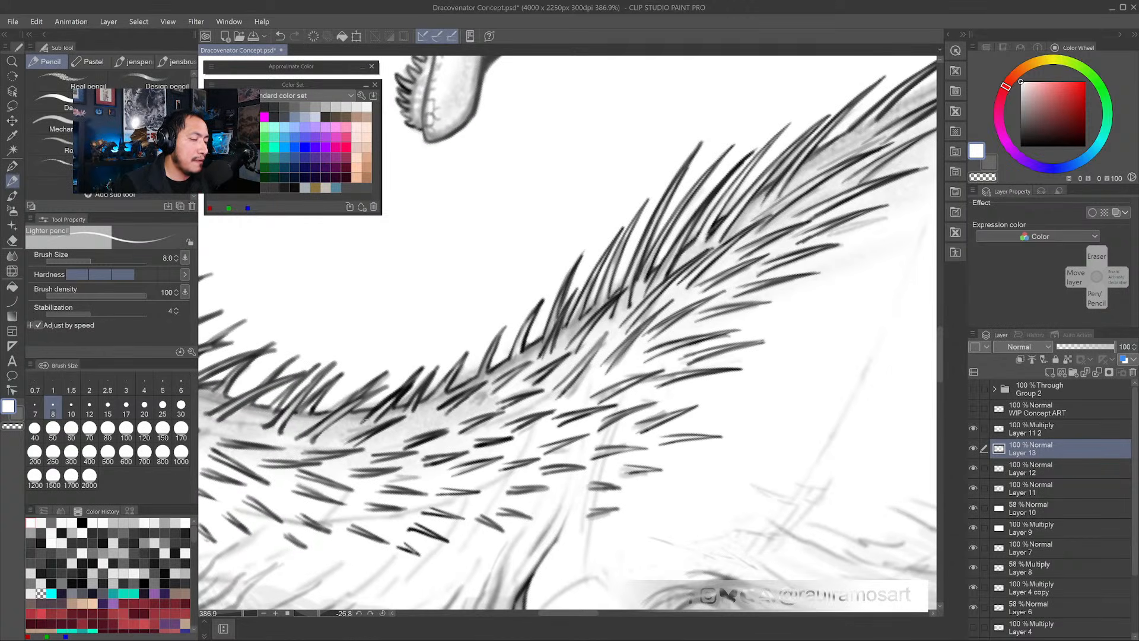
{"action": "left_click_drag", "start_coordinate": [391, 396], "coordinate": [435, 381]}
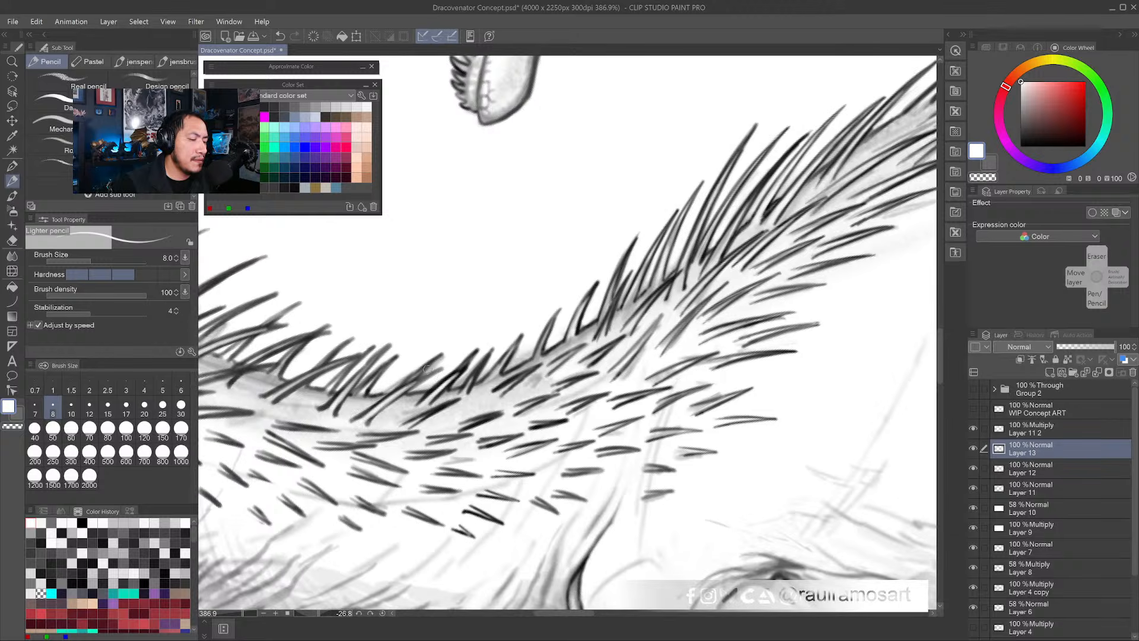
{"action": "left_click", "coordinate": [433, 389], "text": "alt"}
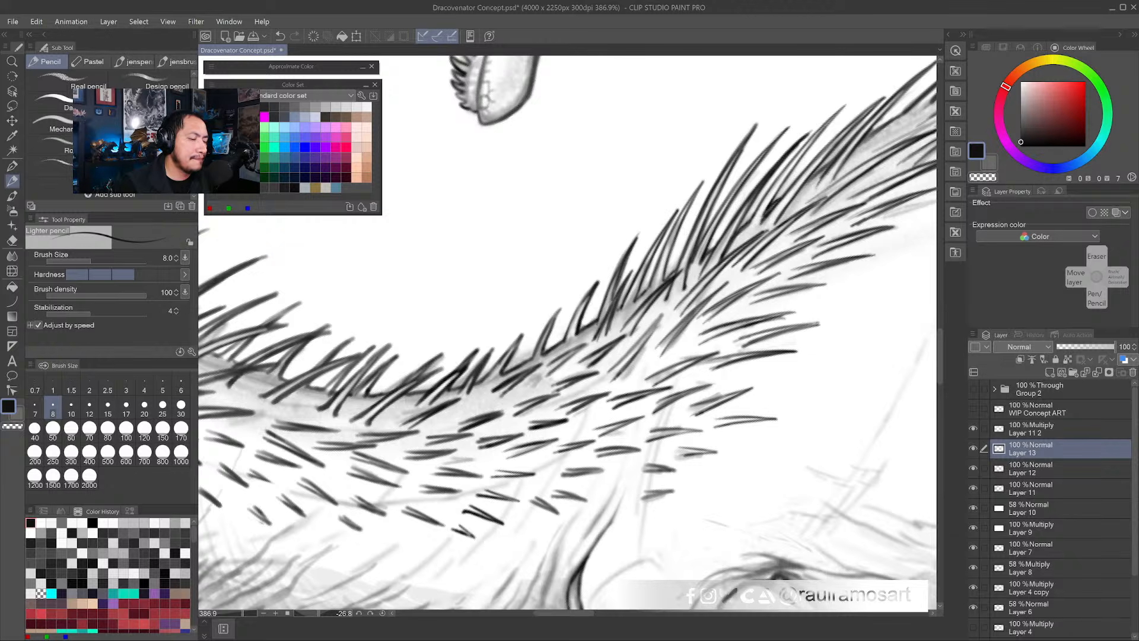
{"action": "left_click", "coordinate": [452, 351], "text": "alt"}
{"action": "left_click_drag", "start_coordinate": [431, 367], "coordinate": [454, 356]}
{"action": "left_click", "coordinate": [415, 376], "text": "alt"}
{"action": "left_click", "coordinate": [456, 354], "text": "alt"}
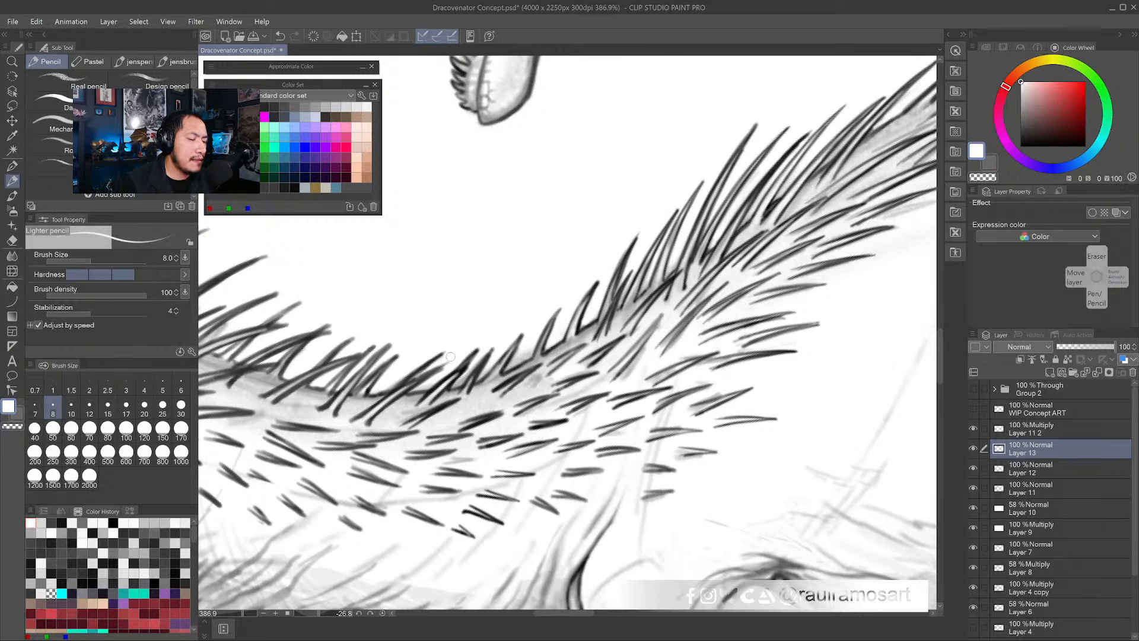
{"action": "left_click_drag", "start_coordinate": [407, 381], "coordinate": [455, 358]}
- Resample tones around the neck dip and rework the tips and bases of its overlapping quills
{"action": "left_click", "coordinate": [441, 355], "text": "alt"}
{"action": "mouse_move", "coordinate": [402, 401]}
{"action": "left_mouse_down"}
{"action": "mouse_move", "coordinate": [480, 411]}
{"action": "mouse_move", "coordinate": [434, 394]}
{"action": "mouse_move", "coordinate": [459, 374]}
{"action": "mouse_move", "coordinate": [439, 405]}
{"action": "mouse_move", "coordinate": [468, 368]}
{"action": "left_mouse_up"}
{"action": "left_click", "coordinate": [442, 355], "text": "alt"}
{"action": "left_click", "coordinate": [440, 402], "text": "alt"}
{"action": "mouse_move", "coordinate": [441, 394]}
{"action": "left_mouse_down"}
{"action": "mouse_move", "coordinate": [477, 362]}
{"action": "mouse_move", "coordinate": [461, 378]}
{"action": "left_mouse_up"}
{"action": "left_click_drag", "start_coordinate": [439, 403], "coordinate": [457, 383]}
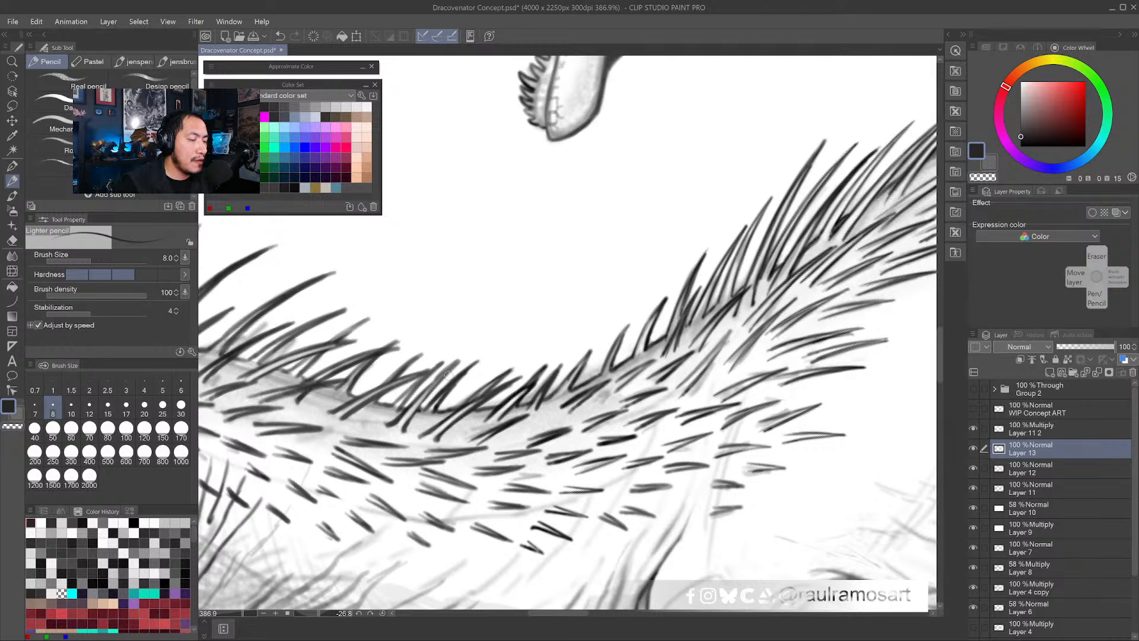
- Rotate the canvas to about -69 degrees and rework the mid-neck quills with Lighter pencil strokes in sampled tones
{"action": "key", "text": "r"}
{"action": "mouse_move", "coordinate": [481, 494]}
{"action": "left_mouse_down"}
{"action": "mouse_move", "coordinate": [541, 399]}
{"action": "mouse_move", "coordinate": [541, 436]}
{"action": "left_mouse_up"}
{"action": "mouse_move", "coordinate": [563, 490]}
{"action": "left_mouse_down"}
{"action": "mouse_move", "coordinate": [541, 432]}
{"action": "mouse_move", "coordinate": [593, 394]}
{"action": "left_mouse_up"}
{"action": "left_click", "coordinate": [12, 181]}
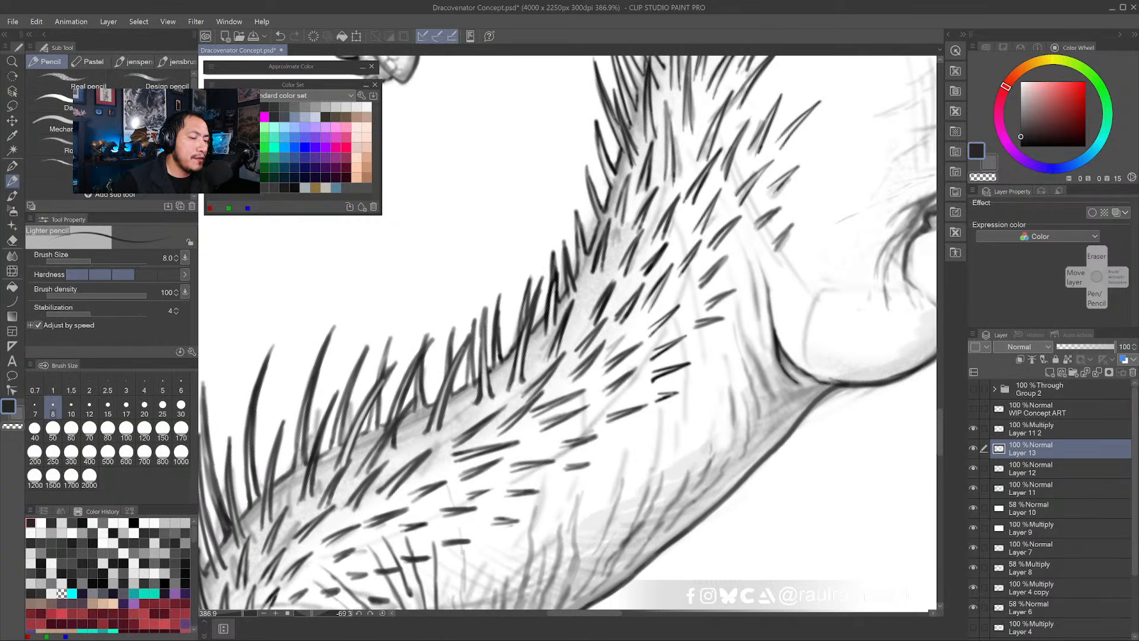
{"action": "key", "text": "x"}
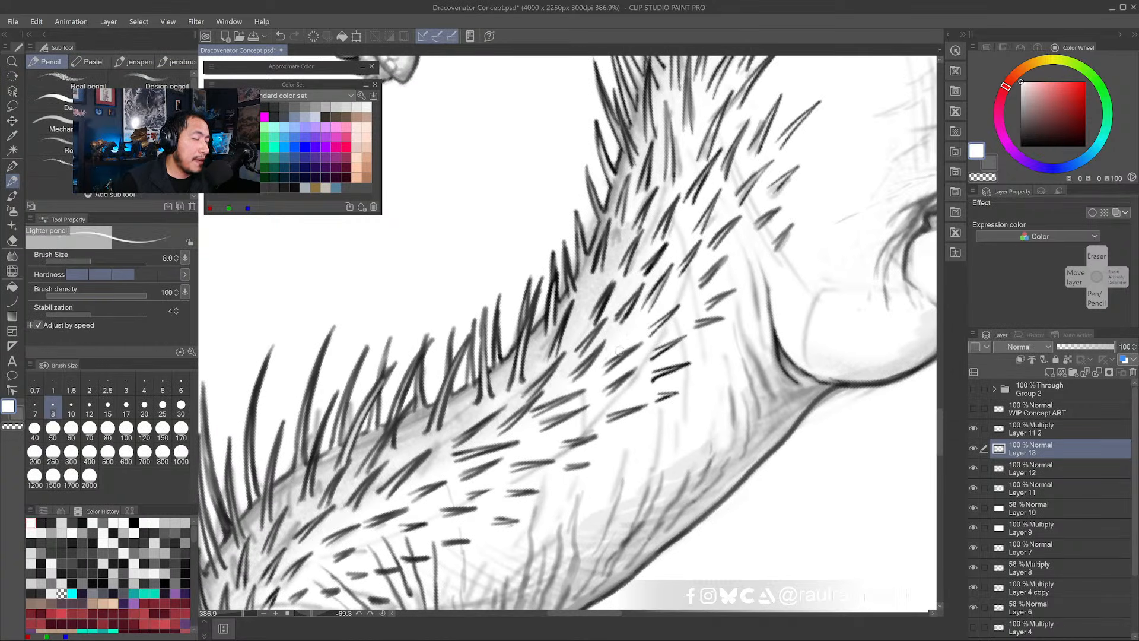
{"action": "left_click", "coordinate": [470, 433], "text": "alt"}
{"action": "left_click", "coordinate": [442, 454], "text": "alt"}
{"action": "mouse_move", "coordinate": [454, 442]}
{"action": "left_mouse_down"}
{"action": "mouse_move", "coordinate": [487, 419]}
{"action": "mouse_move", "coordinate": [448, 441]}
{"action": "mouse_move", "coordinate": [501, 411]}
{"action": "left_mouse_up"}
{"action": "left_click", "coordinate": [454, 443], "text": "alt"}
{"action": "left_click_drag", "start_coordinate": [478, 424], "coordinate": [515, 398]}
{"action": "left_click_drag", "start_coordinate": [457, 446], "coordinate": [487, 423]}
{"action": "left_click_drag", "start_coordinate": [455, 446], "coordinate": [525, 397]}
- Sample background white and trim the sides of the long quill on the upper neck from base to tip
{"action": "left_click", "coordinate": [420, 357], "text": "alt"}
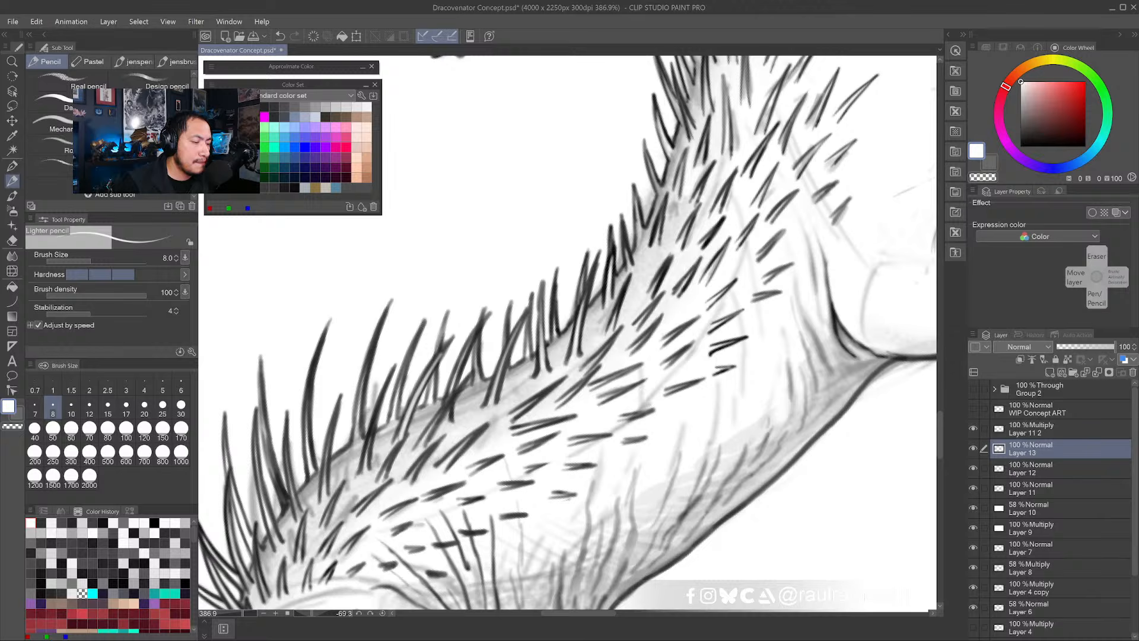
{"action": "left_click_drag", "start_coordinate": [372, 406], "coordinate": [379, 372]}
{"action": "left_click_drag", "start_coordinate": [365, 418], "coordinate": [374, 371]}
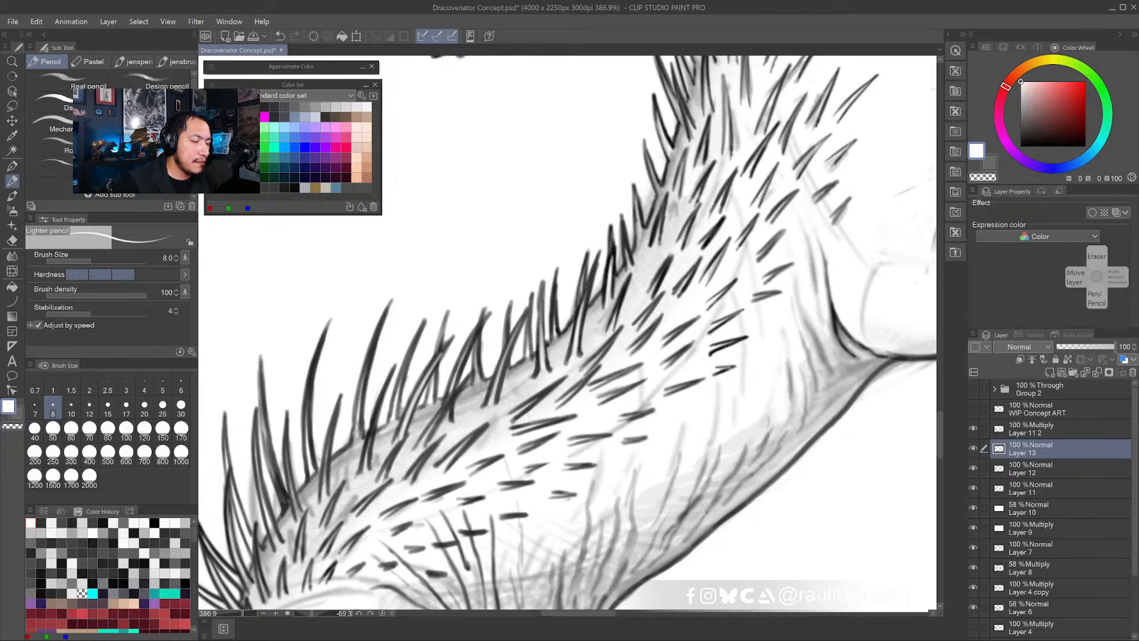
{"action": "left_click_drag", "start_coordinate": [358, 437], "coordinate": [372, 347]}
{"action": "left_click_drag", "start_coordinate": [363, 389], "coordinate": [383, 322]}
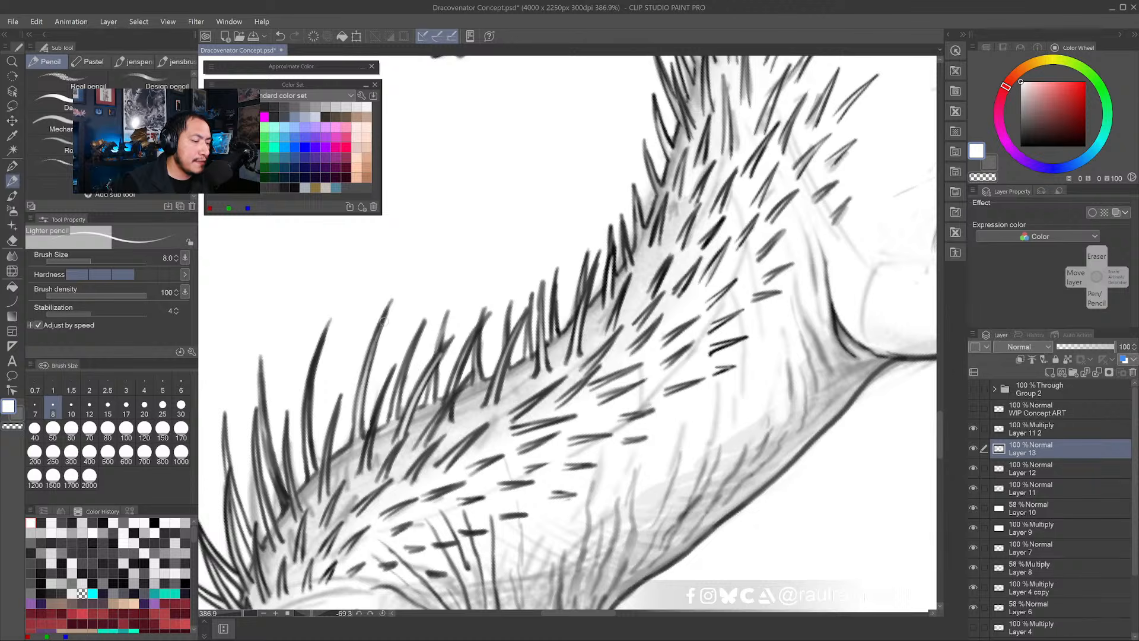
- Sample a near-black tone at the long quill's base and redraw it along with the short quills beside it
{"action": "left_click", "coordinate": [363, 426], "text": "alt"}
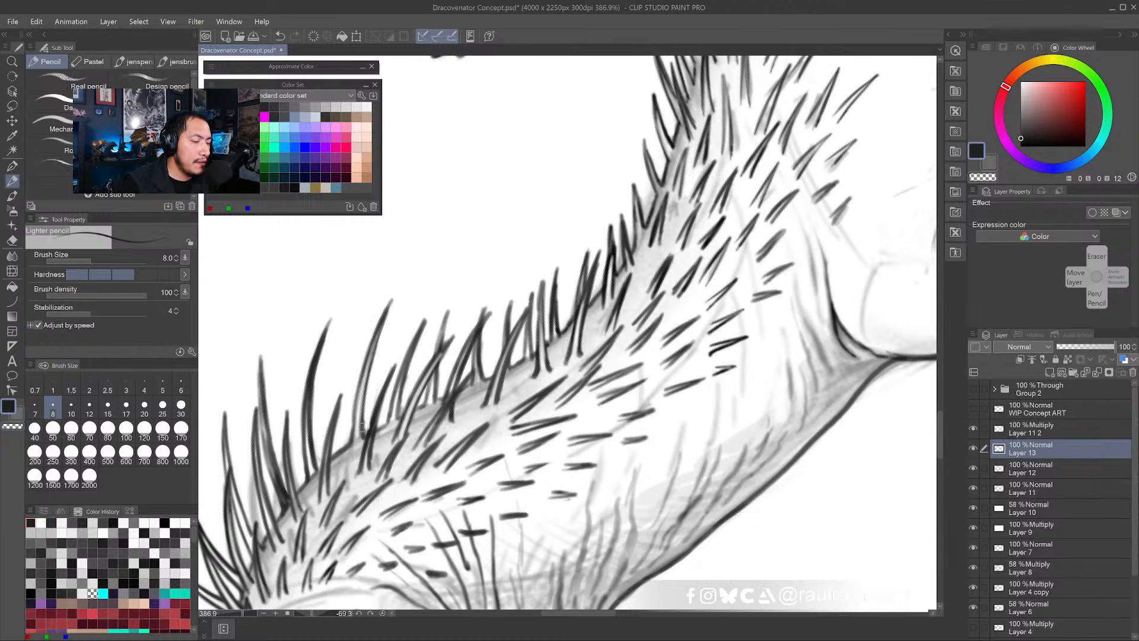
{"action": "left_click_drag", "start_coordinate": [362, 431], "coordinate": [391, 300]}
{"action": "left_click_drag", "start_coordinate": [358, 398], "coordinate": [367, 358]}
{"action": "left_click_drag", "start_coordinate": [351, 429], "coordinate": [358, 381]}
{"action": "mouse_move", "coordinate": [350, 440]}
{"action": "left_mouse_down"}
{"action": "mouse_move", "coordinate": [356, 392]}
{"action": "mouse_move", "coordinate": [399, 407]}
{"action": "mouse_move", "coordinate": [511, 344]}
{"action": "left_mouse_up"}
- Sample background white and thin the tall quill behind the head along its length
{"action": "left_click", "coordinate": [413, 301], "text": "alt"}
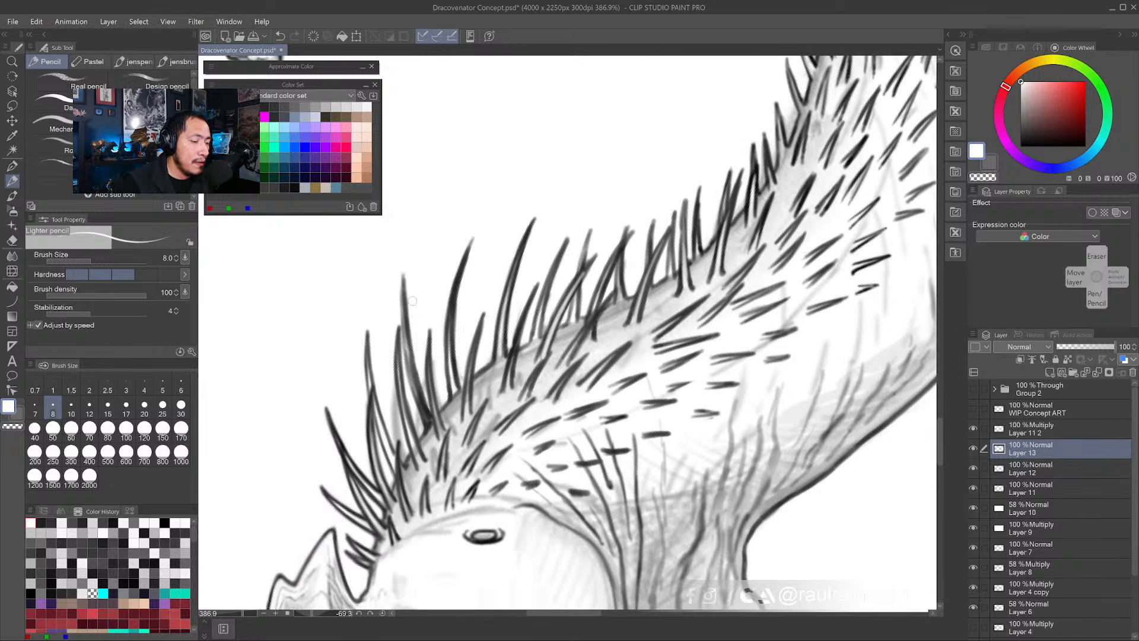
{"action": "left_click_drag", "start_coordinate": [407, 279], "coordinate": [425, 392]}
{"action": "left_click_drag", "start_coordinate": [411, 329], "coordinate": [435, 415]}
- Refine the short quill beside the tall one behind the head, alternating sampled dark gray and background white
{"action": "left_click", "coordinate": [432, 362], "text": "alt"}
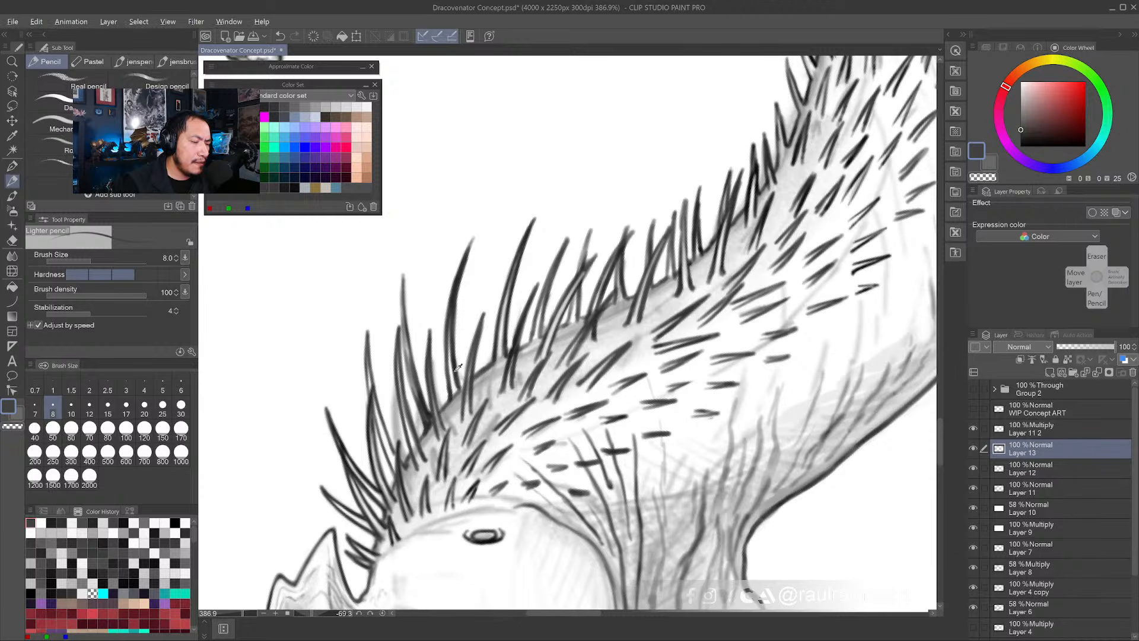
{"action": "key", "text": "alt"}
{"action": "left_click", "coordinate": [438, 361], "text": "alt"}
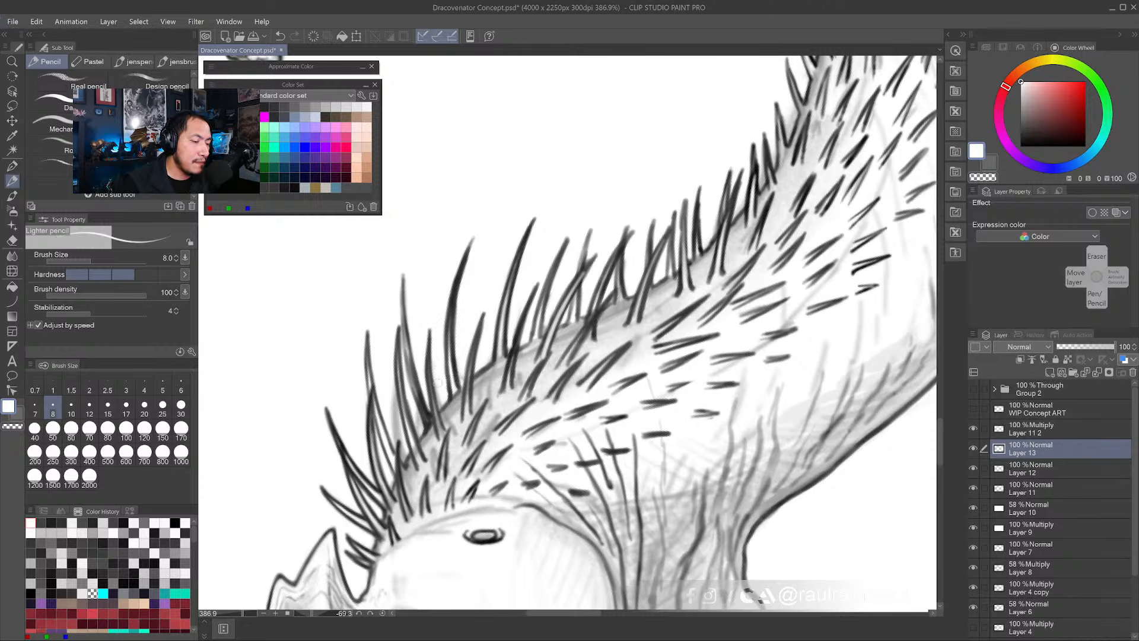
{"action": "left_click_drag", "start_coordinate": [426, 369], "coordinate": [429, 405]}
{"action": "left_click", "coordinate": [432, 347], "text": "alt"}
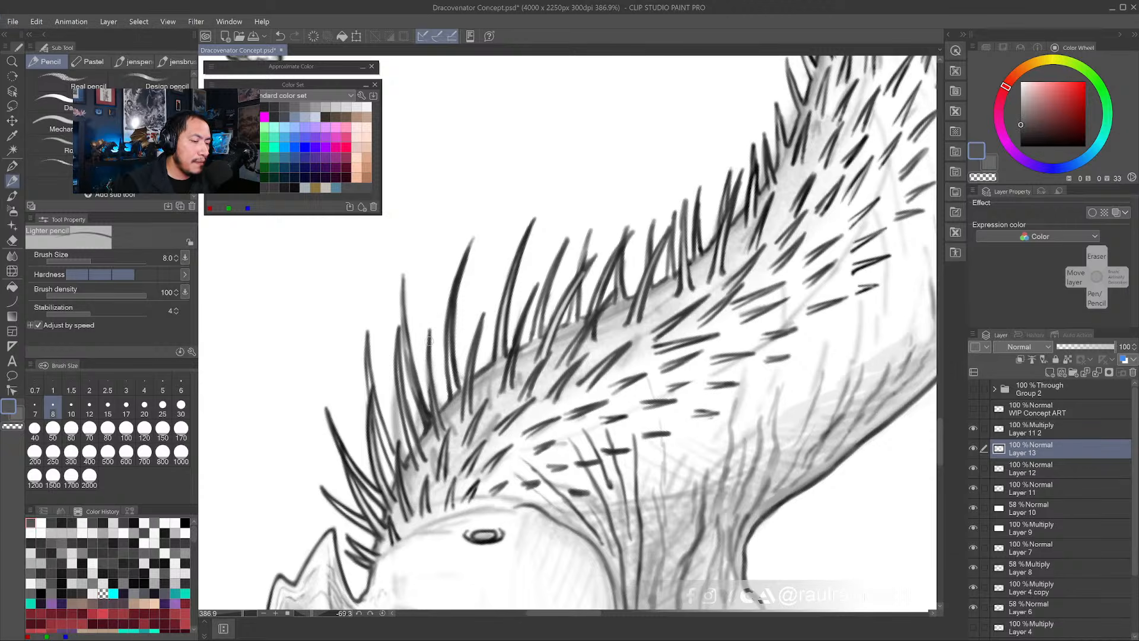
{"action": "mouse_move", "coordinate": [429, 363]}
{"action": "left_mouse_down"}
{"action": "mouse_move", "coordinate": [438, 422]}
{"action": "mouse_move", "coordinate": [394, 430]}
{"action": "mouse_move", "coordinate": [404, 456]}
{"action": "mouse_move", "coordinate": [396, 387]}
{"action": "mouse_move", "coordinate": [407, 419]}
{"action": "left_mouse_up"}
{"action": "left_click", "coordinate": [394, 395], "text": "alt"}
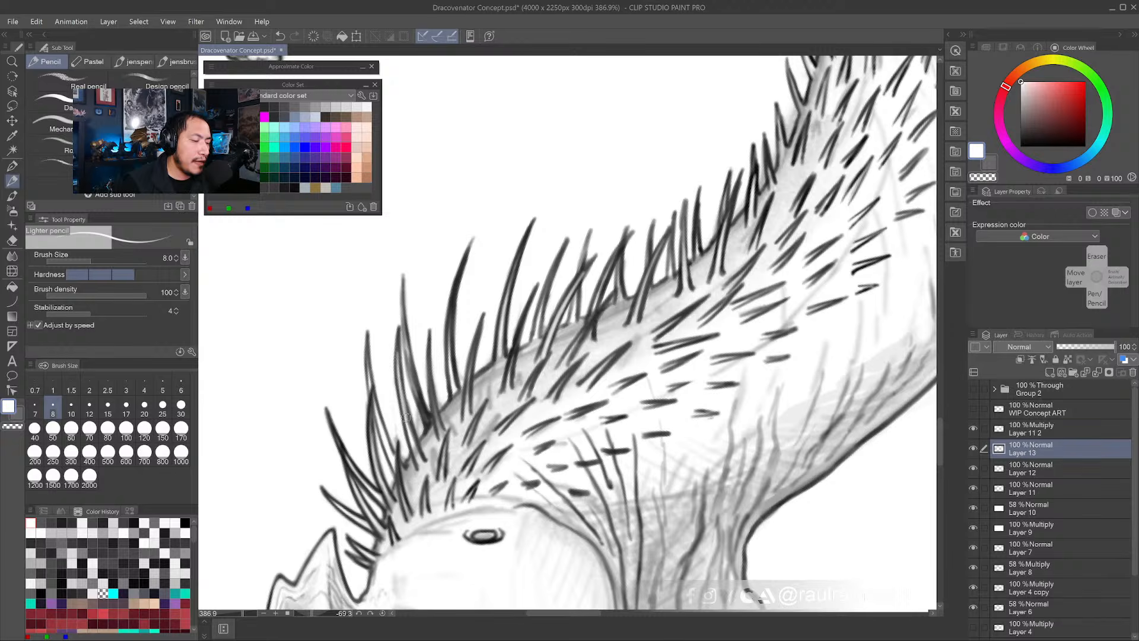
{"action": "left_click_drag", "start_coordinate": [400, 374], "coordinate": [412, 441]}
{"action": "key", "text": "ctrl+z"}
{"action": "key", "text": "ctrl+z"}
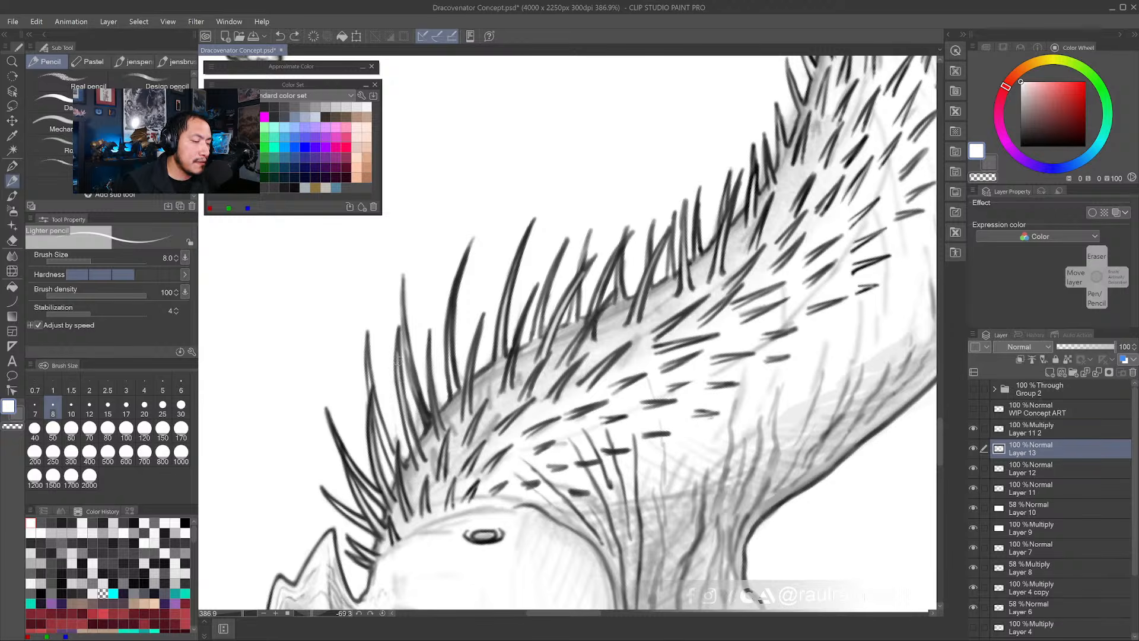
- Paint white strokes along the tall quill behind the head to separate it from its neighbours
{"action": "left_click_drag", "start_coordinate": [398, 360], "coordinate": [416, 462]}
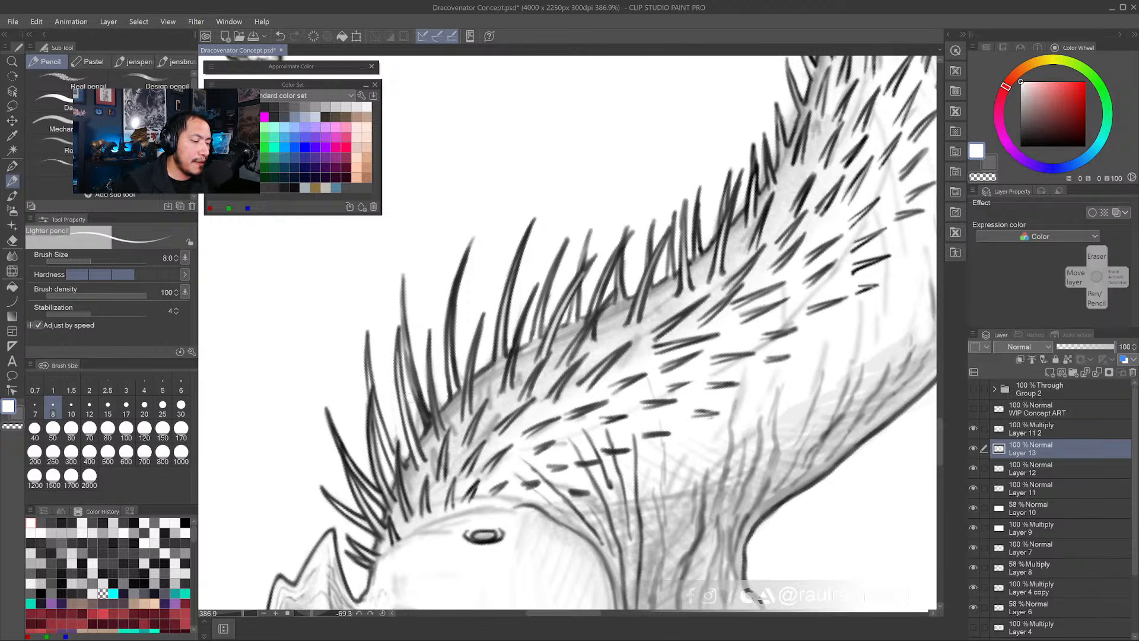
{"action": "mouse_move", "coordinate": [414, 414]}
{"action": "left_mouse_down"}
{"action": "mouse_move", "coordinate": [423, 437]}
{"action": "mouse_move", "coordinate": [423, 426]}
{"action": "left_mouse_up"}
{"action": "mouse_move", "coordinate": [402, 331]}
{"action": "left_mouse_down"}
{"action": "mouse_move", "coordinate": [430, 434]}
{"action": "mouse_move", "coordinate": [432, 422]}
{"action": "mouse_move", "coordinate": [426, 437]}
{"action": "left_mouse_up"}
- Sample tones at the base of the tall quill behind the head and restroke its length down to the neck
{"action": "left_click", "coordinate": [433, 411], "text": "alt"}
{"action": "left_click", "coordinate": [428, 426], "text": "alt"}
{"action": "left_click", "coordinate": [433, 414], "text": "alt"}
{"action": "left_click_drag", "start_coordinate": [413, 374], "coordinate": [423, 423]}
{"action": "left_click_drag", "start_coordinate": [404, 342], "coordinate": [430, 432]}
{"action": "mouse_move", "coordinate": [427, 426]}
{"action": "left_mouse_down"}
{"action": "mouse_move", "coordinate": [581, 405]}
{"action": "mouse_move", "coordinate": [516, 406]}
{"action": "left_mouse_up"}
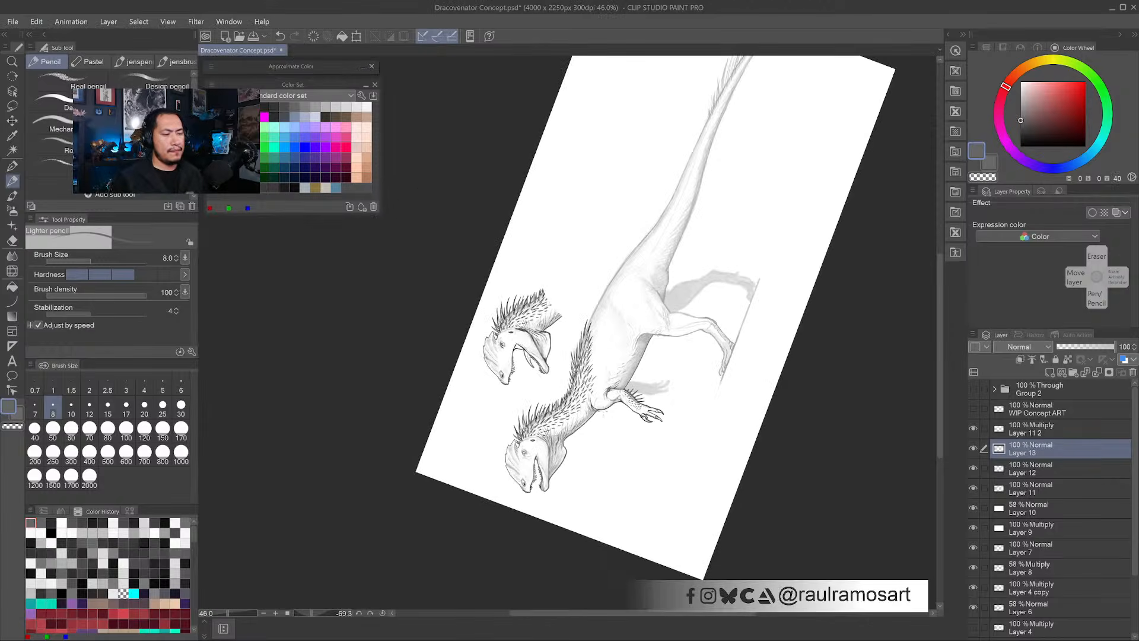
- Hide the multiply layer Layer 11 2
{"action": "key", "text": "r"}
{"action": "left_click_drag", "start_coordinate": [638, 478], "coordinate": [469, 350]}
{"action": "left_click_drag", "start_coordinate": [560, 407], "coordinate": [530, 397]}
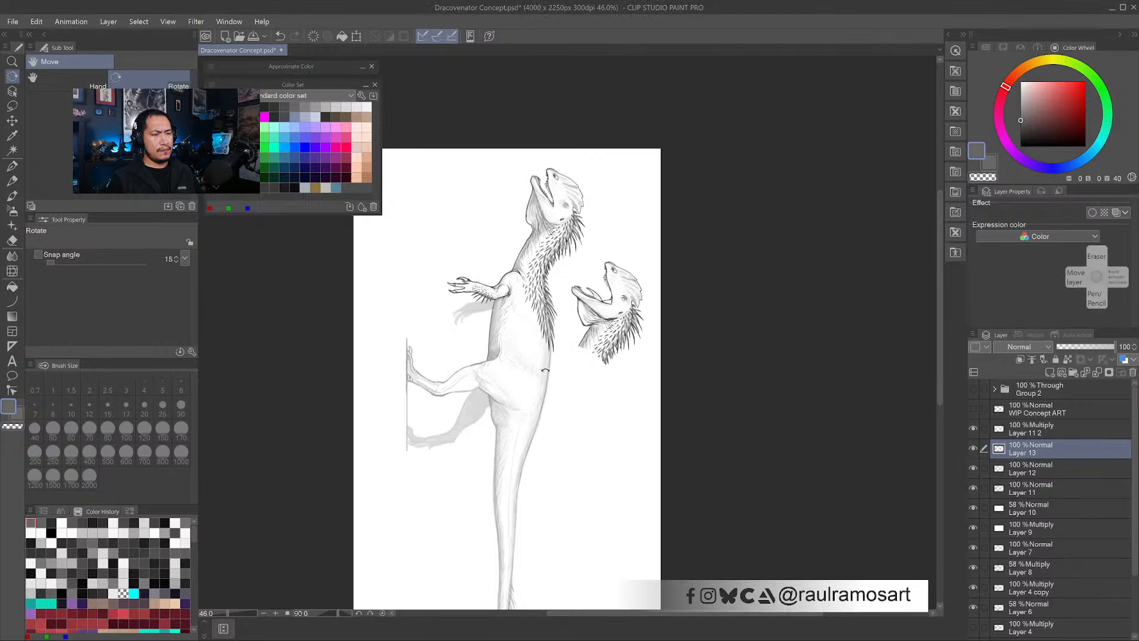
{"action": "mouse_move", "coordinate": [551, 326]}
{"action": "left_mouse_down"}
{"action": "mouse_move", "coordinate": [565, 323]}
{"action": "mouse_move", "coordinate": [563, 343]}
{"action": "left_mouse_up"}
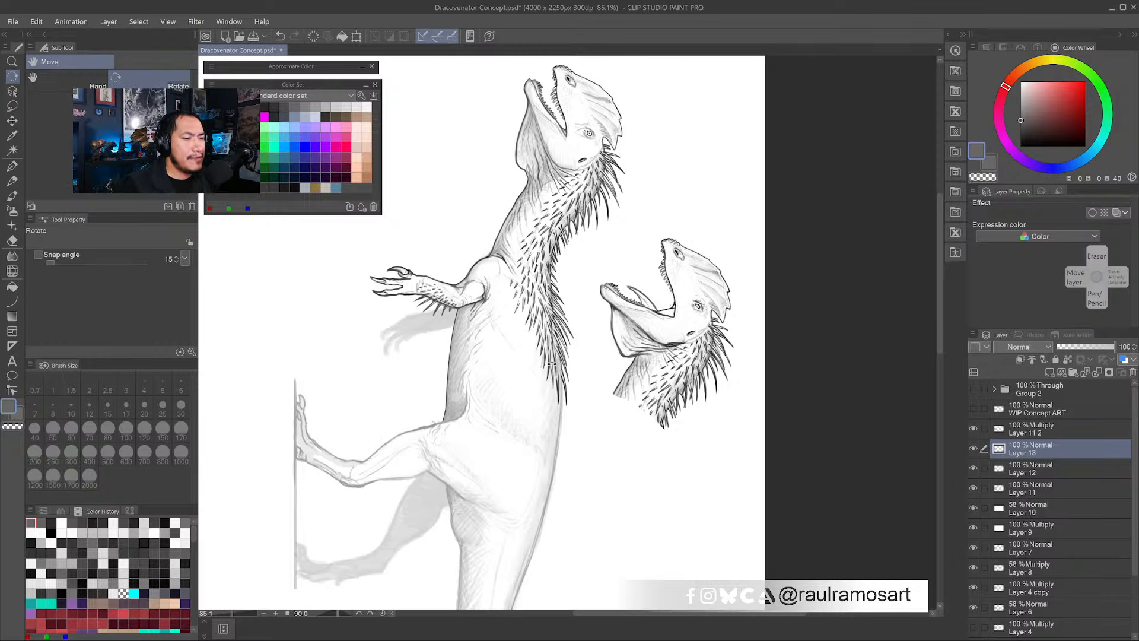
{"action": "left_click_drag", "start_coordinate": [507, 420], "coordinate": [648, 420]}
{"action": "left_click", "coordinate": [973, 429]}
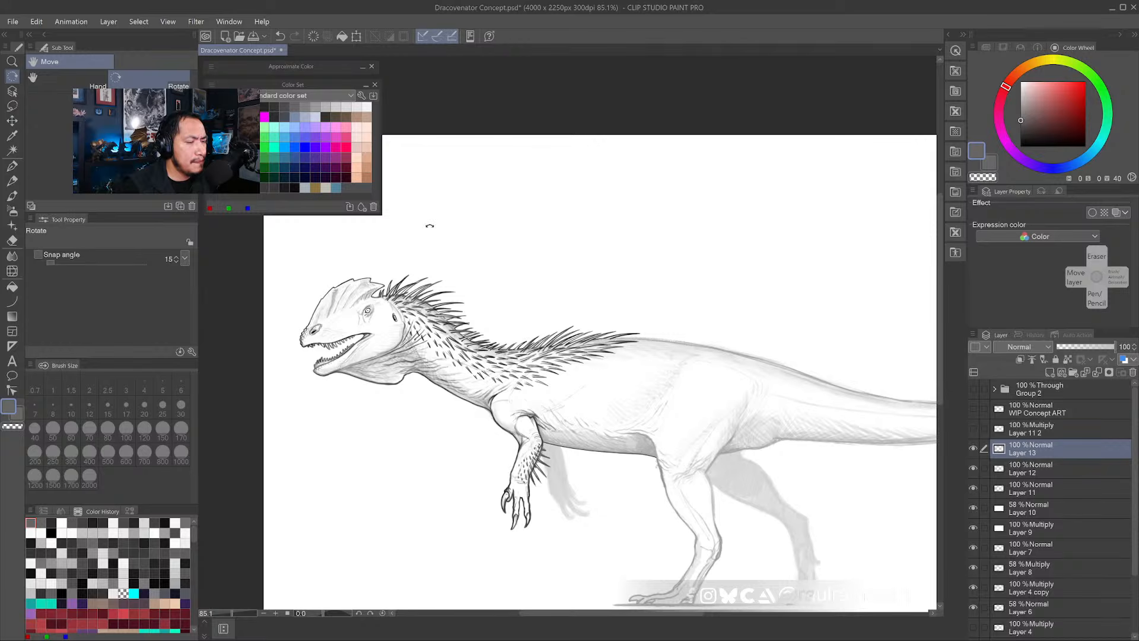
- Choose black for the Lighter pencil at size 8 and restroke a quill near the rear end of the back's quill row
{"action": "left_click_drag", "start_coordinate": [443, 446], "coordinate": [581, 440]}
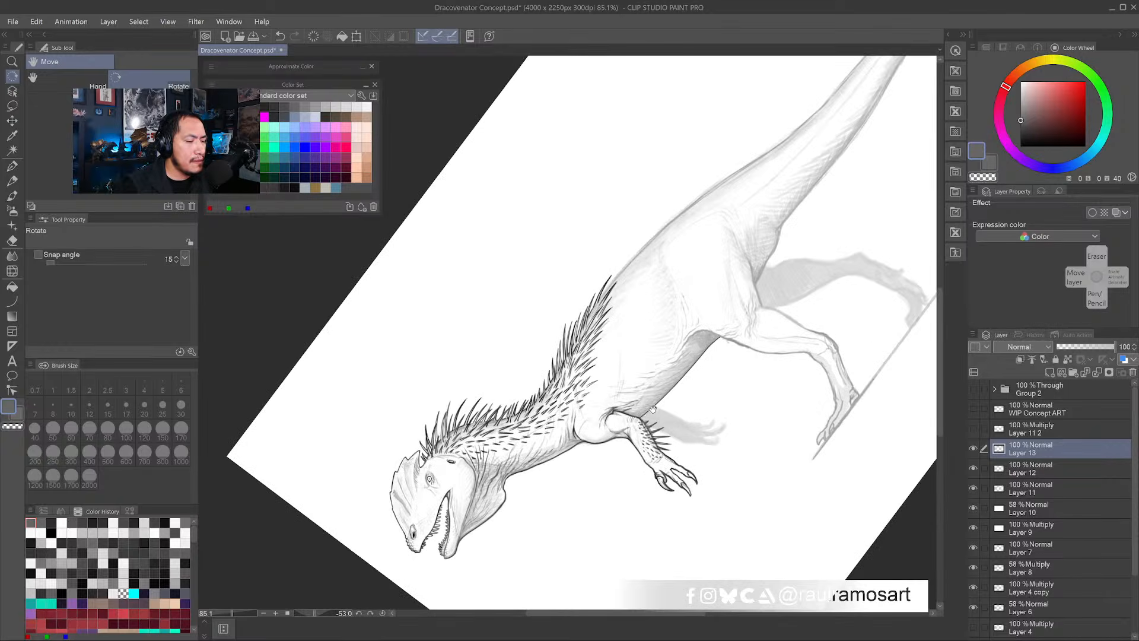
{"action": "left_click_drag", "start_coordinate": [653, 410], "coordinate": [589, 344]}
{"action": "left_click_drag", "start_coordinate": [557, 298], "coordinate": [582, 306]}
{"action": "left_click_drag", "start_coordinate": [585, 294], "coordinate": [579, 346]}
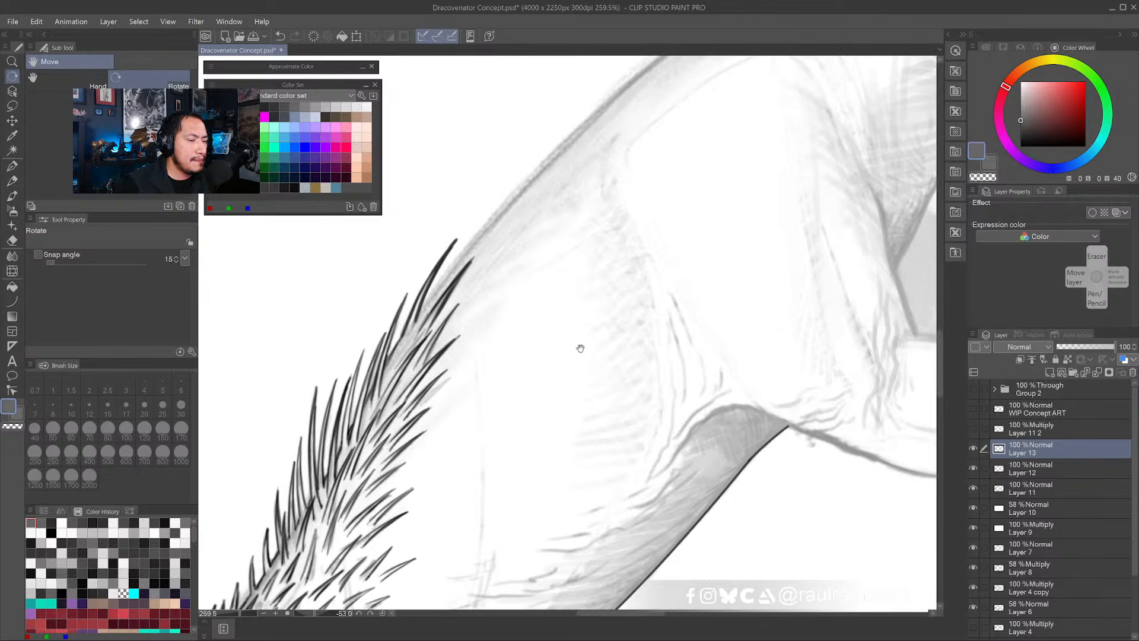
{"action": "left_click", "coordinate": [13, 181]}
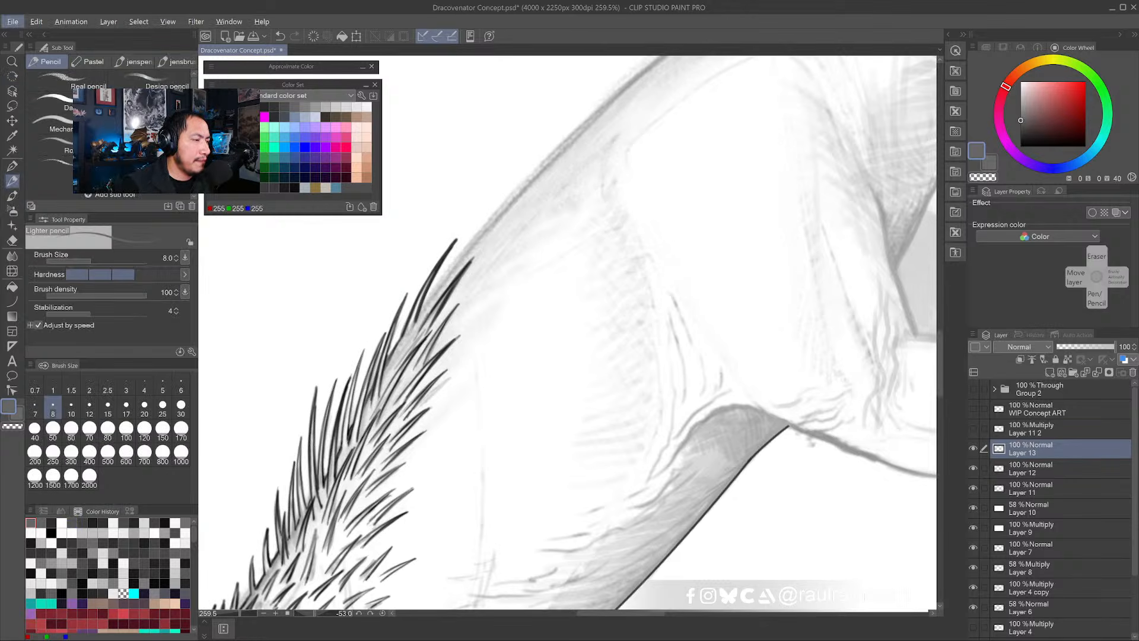
{"action": "left_click", "coordinate": [215, 107]}
{"action": "left_click_drag", "start_coordinate": [415, 321], "coordinate": [432, 295]}
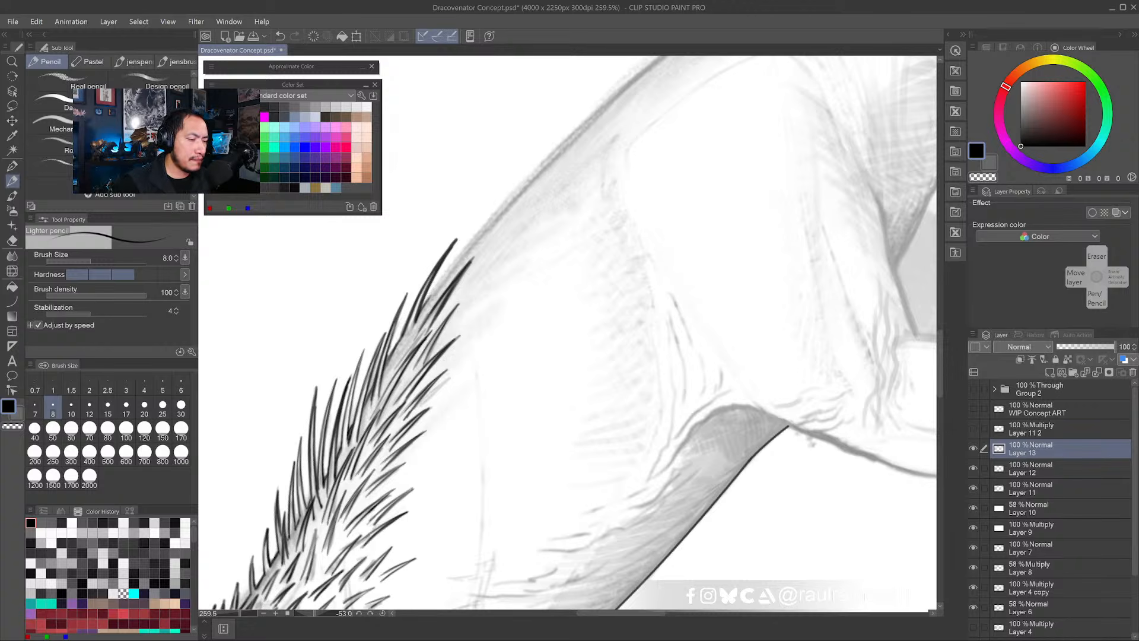
{"action": "left_click_drag", "start_coordinate": [420, 312], "coordinate": [465, 235]}
{"action": "left_click_drag", "start_coordinate": [443, 273], "coordinate": [479, 214]}
{"action": "key", "text": "ctrl+z"}
{"action": "key", "text": "ctrl+z"}
- Draw tapered black quills along the back's outline, extending the row toward the hips
{"action": "left_click_drag", "start_coordinate": [434, 284], "coordinate": [478, 217]}
{"action": "left_click_drag", "start_coordinate": [449, 264], "coordinate": [493, 201]}
{"action": "left_click_drag", "start_coordinate": [457, 259], "coordinate": [529, 170]}
{"action": "mouse_move", "coordinate": [496, 218]}
{"action": "left_mouse_down"}
{"action": "mouse_move", "coordinate": [526, 172]}
{"action": "mouse_move", "coordinate": [518, 182]}
{"action": "left_mouse_up"}
{"action": "left_click_drag", "start_coordinate": [458, 255], "coordinate": [490, 203]}
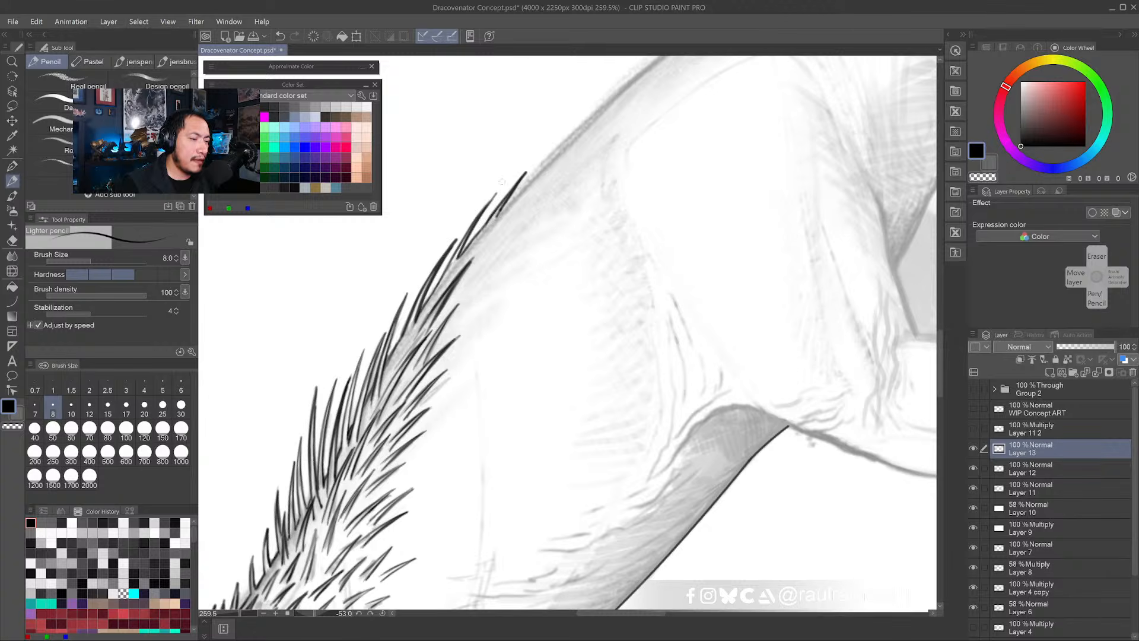
- Add shorter black quills beneath the extended row, along the flank-side edge of the back quills
{"action": "left_click_drag", "start_coordinate": [460, 294], "coordinate": [498, 224]}
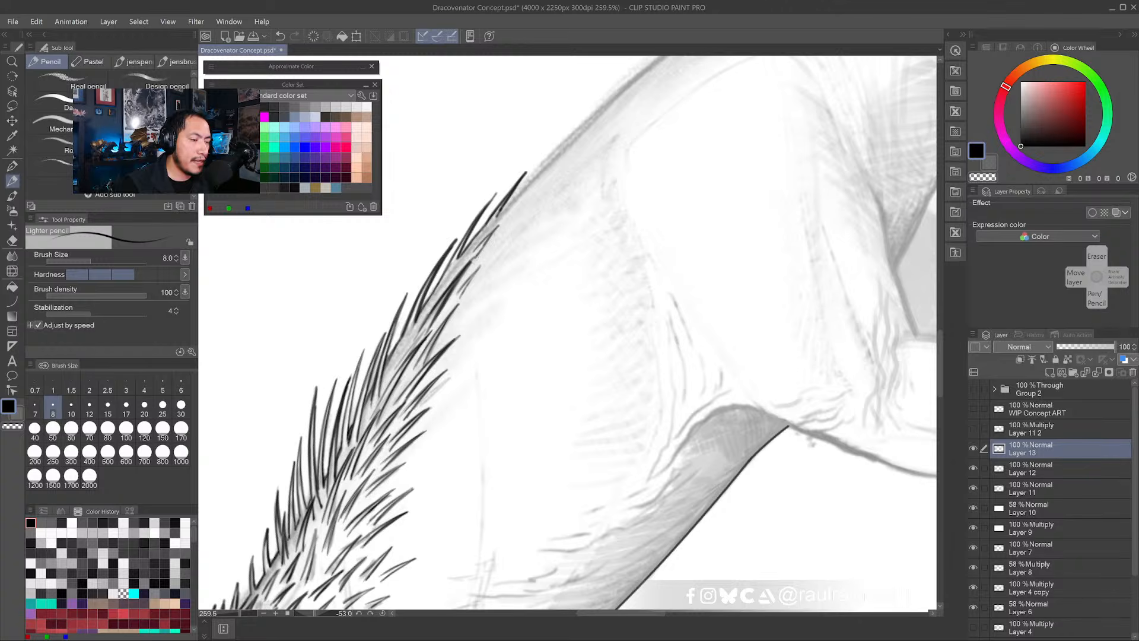
{"action": "left_click_drag", "start_coordinate": [471, 264], "coordinate": [493, 229]}
{"action": "left_click_drag", "start_coordinate": [480, 360], "coordinate": [496, 234]}
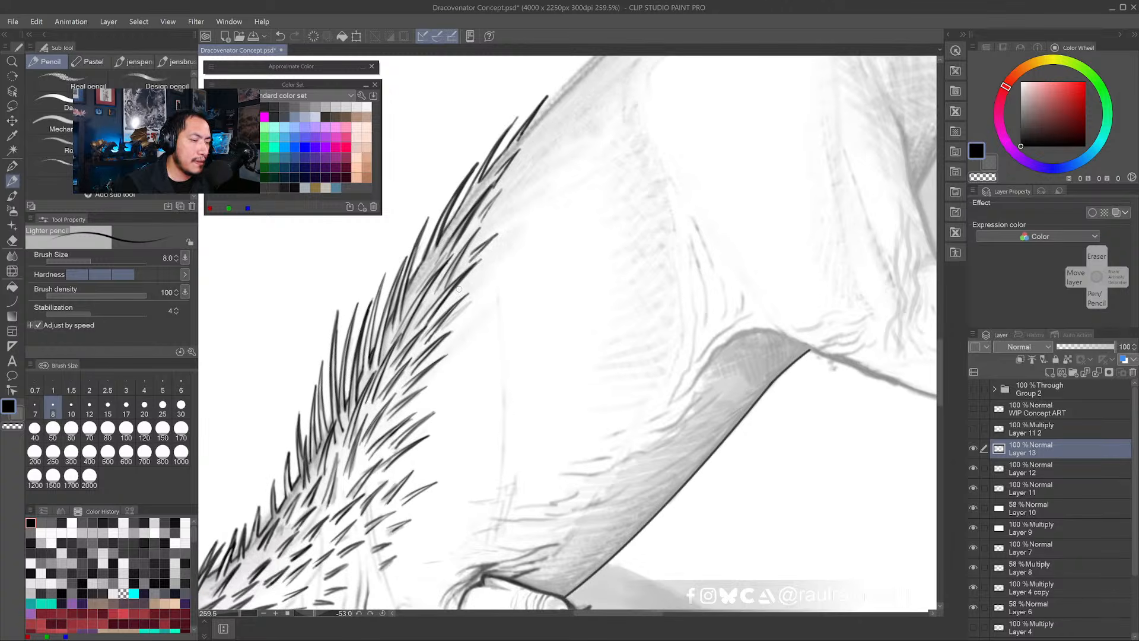
{"action": "left_click_drag", "start_coordinate": [458, 292], "coordinate": [484, 273]}
{"action": "left_click_drag", "start_coordinate": [453, 323], "coordinate": [485, 298]}
{"action": "left_click_drag", "start_coordinate": [443, 349], "coordinate": [484, 313]}
{"action": "left_click_drag", "start_coordinate": [431, 378], "coordinate": [453, 362]}
{"action": "key", "text": "ctrl+z"}
{"action": "key", "text": "ctrl+z"}
- Draw short black quills along the lower edge of the quill patch, down the flank toward the shoulder
{"action": "left_click_drag", "start_coordinate": [423, 404], "coordinate": [456, 380]}
{"action": "left_click_drag", "start_coordinate": [427, 401], "coordinate": [474, 358]}
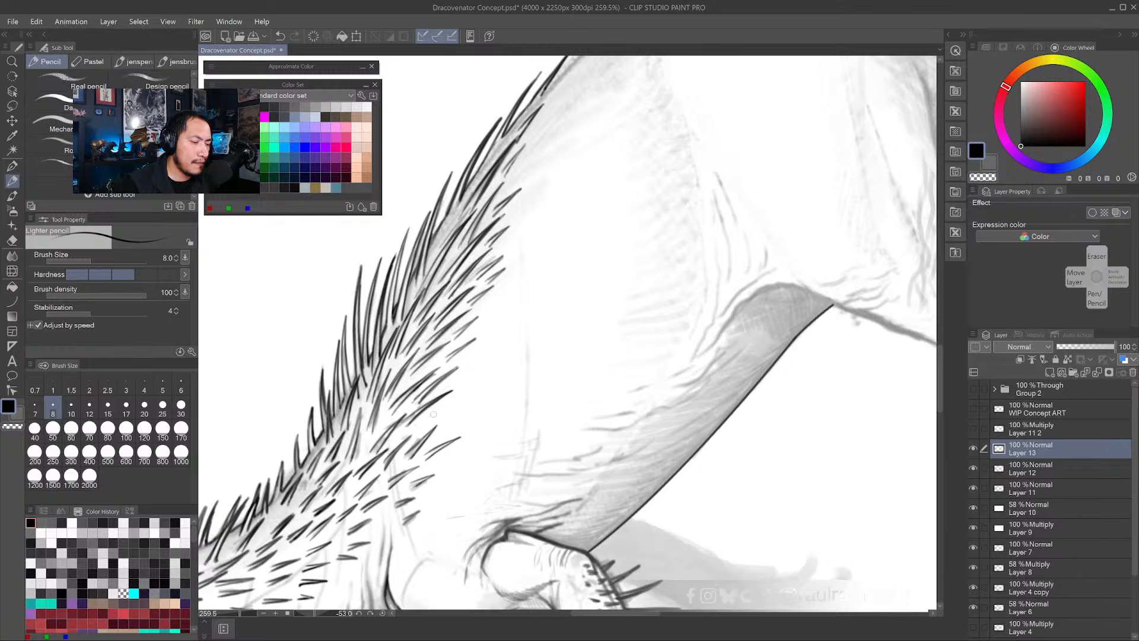
{"action": "left_click_drag", "start_coordinate": [430, 417], "coordinate": [449, 402]}
{"action": "left_click_drag", "start_coordinate": [438, 412], "coordinate": [461, 393]}
{"action": "mouse_move", "coordinate": [440, 415]}
{"action": "left_mouse_down"}
{"action": "mouse_move", "coordinate": [462, 387]}
{"action": "mouse_move", "coordinate": [449, 400]}
{"action": "mouse_move", "coordinate": [463, 418]}
{"action": "left_mouse_up"}
{"action": "left_click_drag", "start_coordinate": [436, 463], "coordinate": [451, 452]}
- Darken the crease line above the shoulder with the Lighter pencil in black
{"action": "left_click", "coordinate": [444, 462], "text": "alt"}
{"action": "left_click", "coordinate": [444, 462], "text": "alt"}
{"action": "left_click", "coordinate": [444, 462], "text": "alt"}
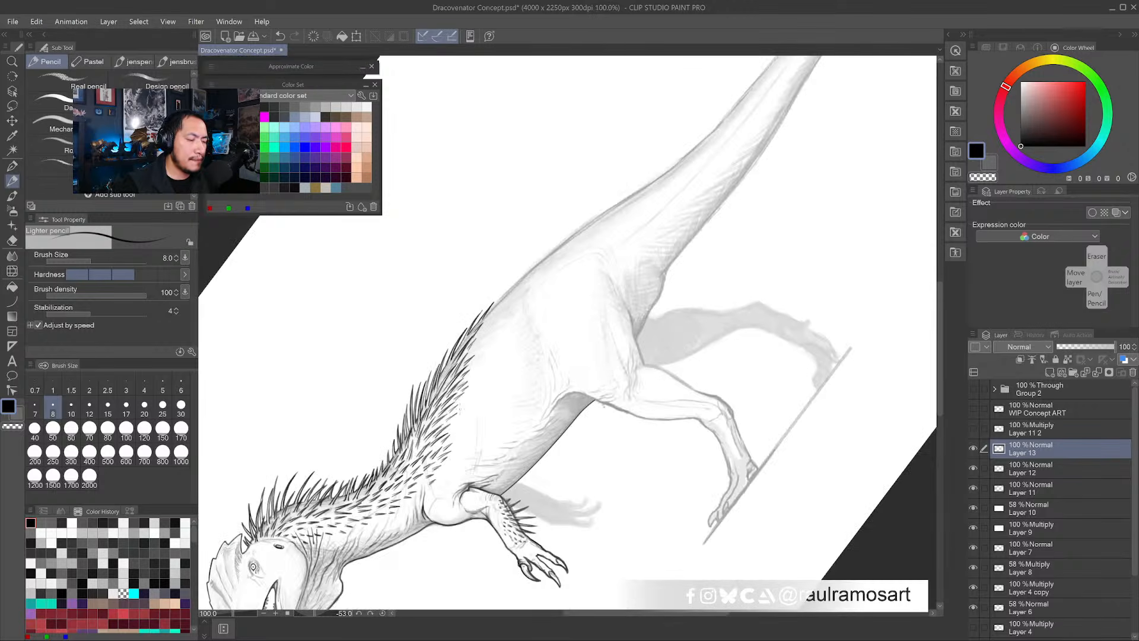
{"action": "key", "text": "shift+space"}
{"action": "left_click_drag", "start_coordinate": [641, 452], "coordinate": [539, 334]}
{"action": "left_click_drag", "start_coordinate": [538, 271], "coordinate": [536, 388]}
{"action": "key", "text": "ctrl+space"}
{"action": "left_click_drag", "start_coordinate": [482, 286], "coordinate": [510, 285]}
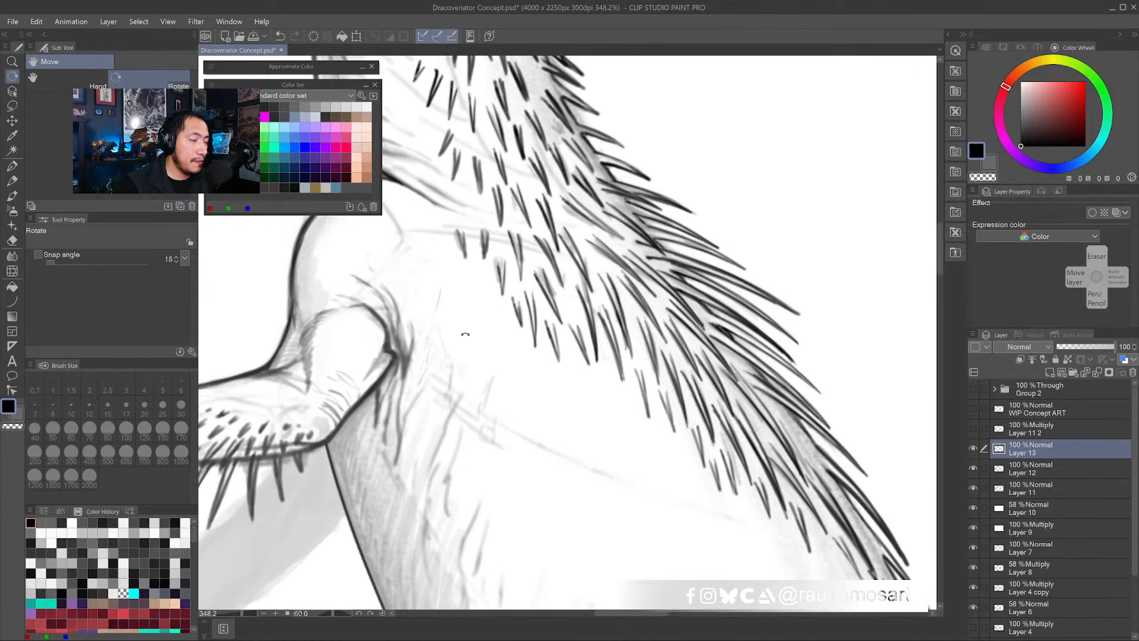
{"action": "key", "text": "p"}
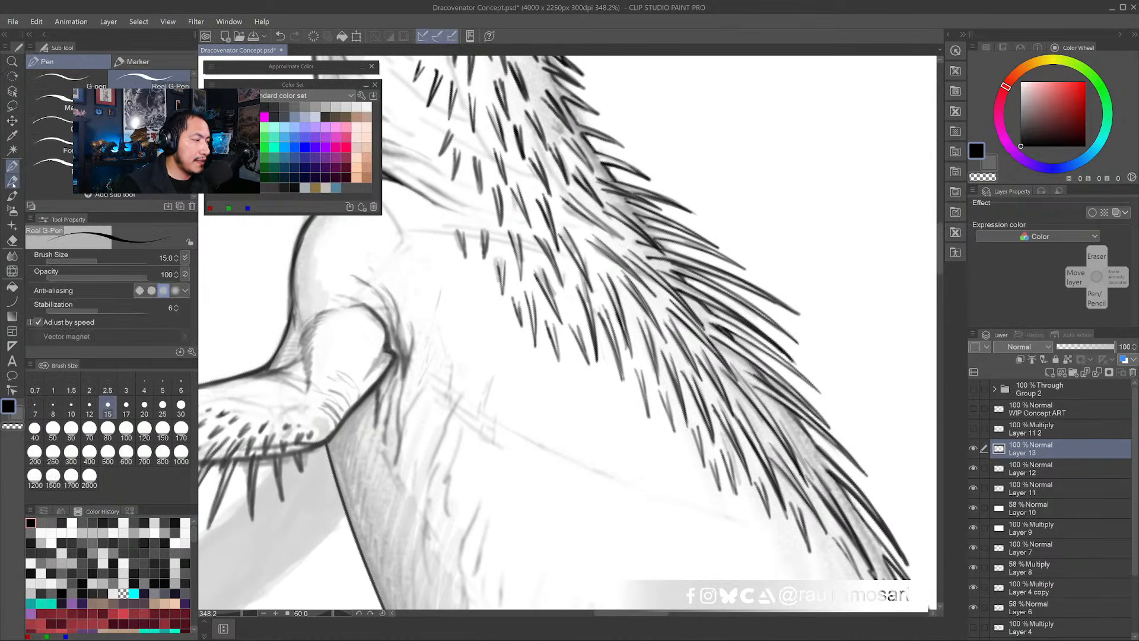
{"action": "key", "text": "p"}
{"action": "left_click_drag", "start_coordinate": [451, 175], "coordinate": [489, 252]}
{"action": "left_click_drag", "start_coordinate": [416, 252], "coordinate": [491, 292]}
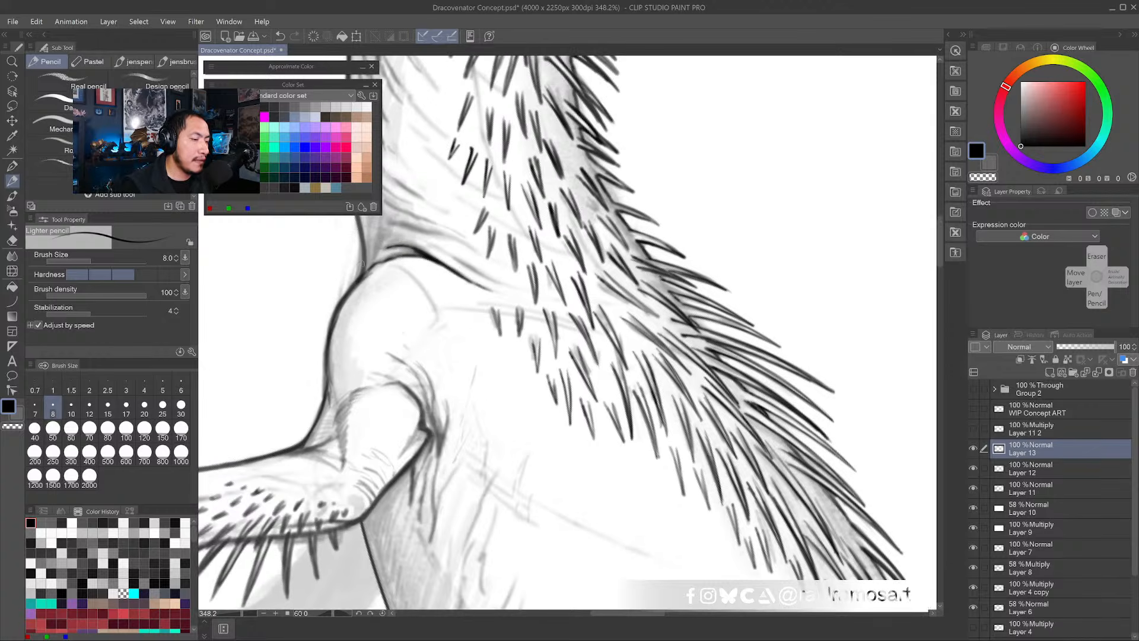
- Clean the outside of the shoulder's front contour with white and restroke it in dark gray sampled from the outline
{"action": "key", "text": "x"}
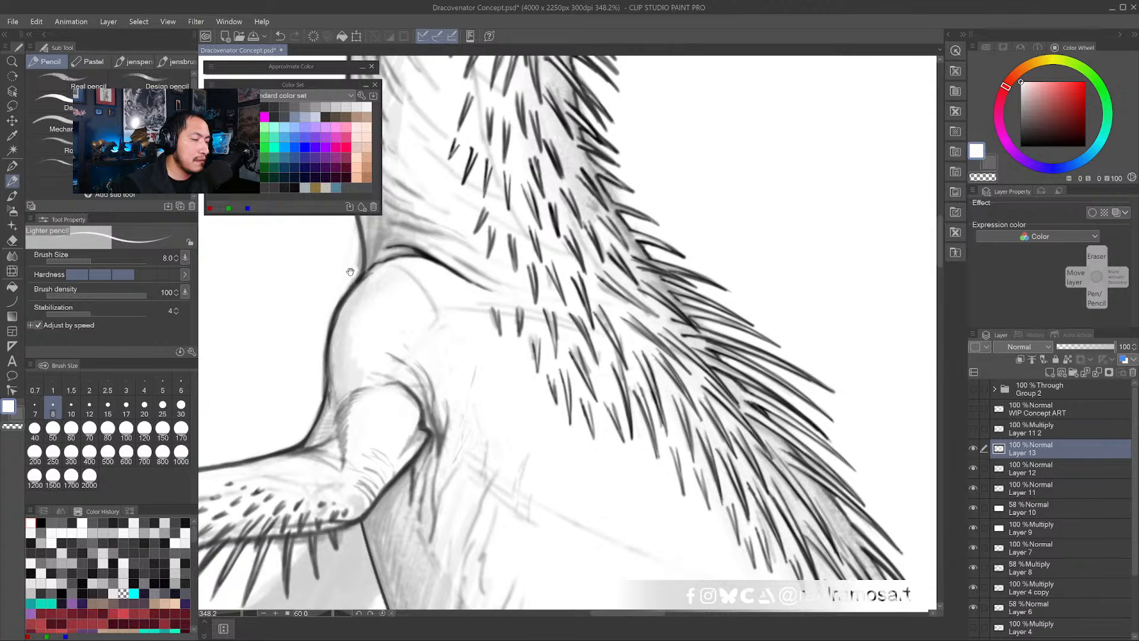
{"action": "mouse_move", "coordinate": [352, 274]}
{"action": "left_mouse_down"}
{"action": "mouse_move", "coordinate": [351, 306]}
{"action": "mouse_move", "coordinate": [372, 284]}
{"action": "mouse_move", "coordinate": [374, 296]}
{"action": "mouse_move", "coordinate": [337, 413]}
{"action": "left_mouse_up"}
{"action": "left_click", "coordinate": [351, 289], "text": "alt"}
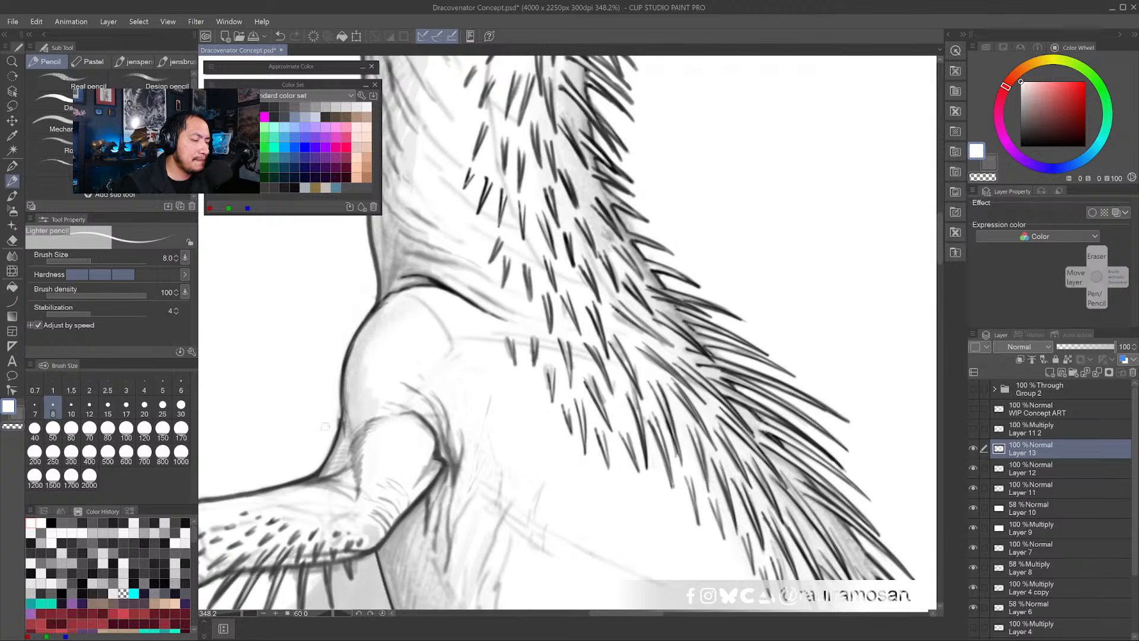
{"action": "left_click", "coordinate": [350, 355], "text": "alt"}
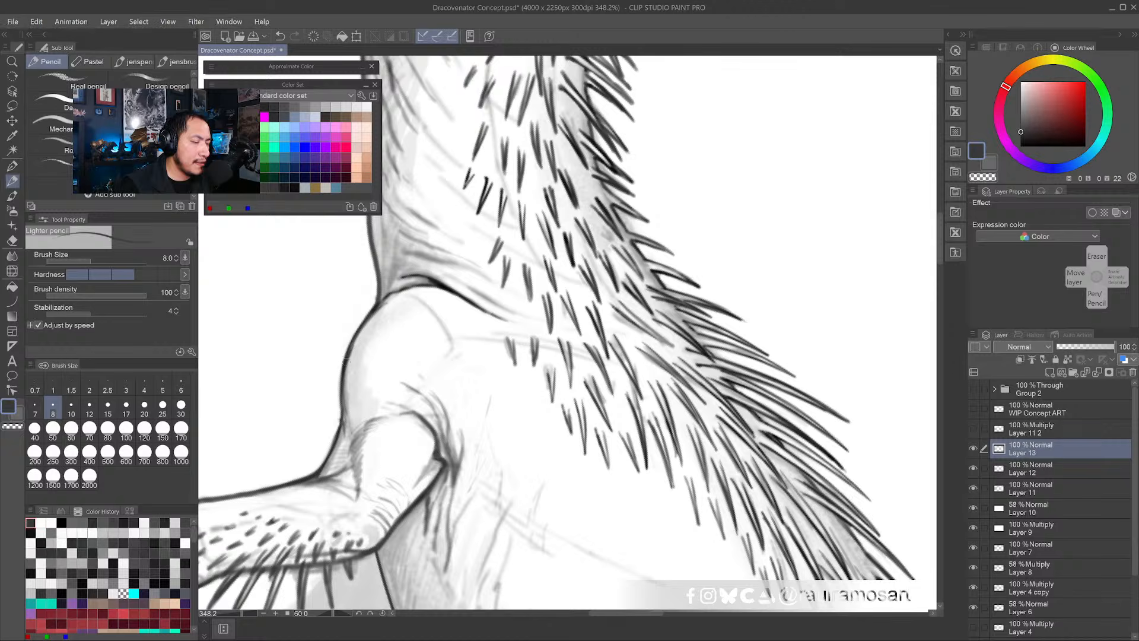
{"action": "left_click_drag", "start_coordinate": [349, 359], "coordinate": [340, 426]}
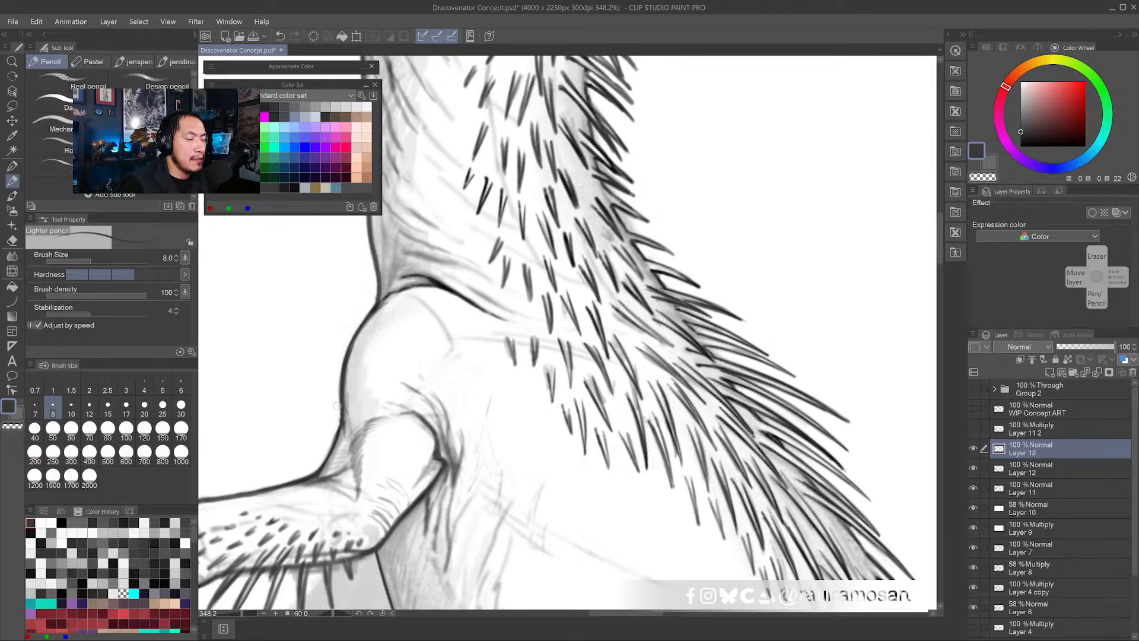
- Draw dark gray skin folds at the base of the neck above the shoulder and lighten the area between them with sampled white
{"action": "left_click_drag", "start_coordinate": [391, 142], "coordinate": [462, 216]}
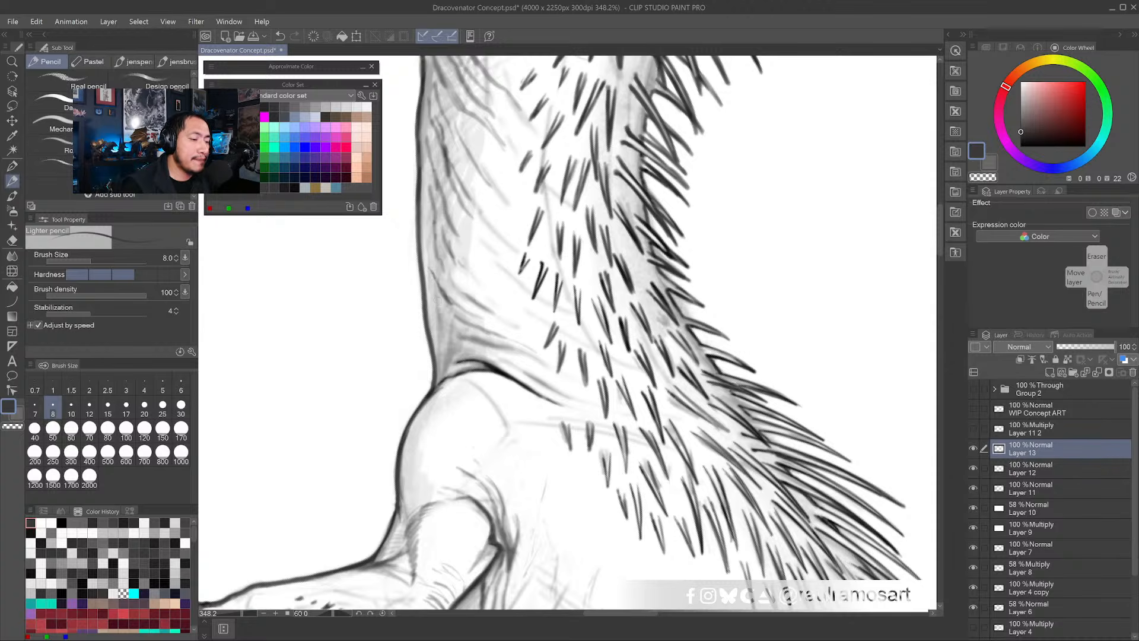
{"action": "left_click_drag", "start_coordinate": [435, 298], "coordinate": [451, 313]}
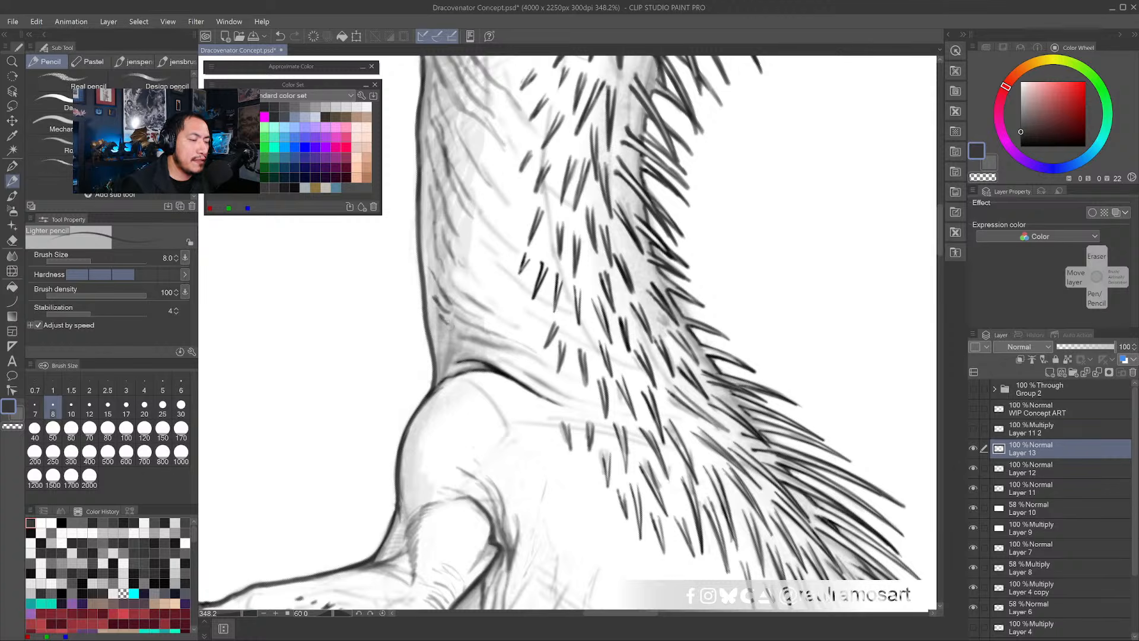
{"action": "mouse_move", "coordinate": [439, 330]}
{"action": "left_mouse_down"}
{"action": "mouse_move", "coordinate": [506, 367]}
{"action": "mouse_move", "coordinate": [499, 351]}
{"action": "mouse_move", "coordinate": [525, 355]}
{"action": "left_mouse_up"}
{"action": "left_click", "coordinate": [499, 319], "text": "alt"}
{"action": "mouse_move", "coordinate": [457, 322]}
{"action": "left_mouse_down"}
{"action": "mouse_move", "coordinate": [491, 338]}
{"action": "mouse_move", "coordinate": [451, 291]}
{"action": "mouse_move", "coordinate": [468, 262]}
{"action": "mouse_move", "coordinate": [486, 289]}
{"action": "mouse_move", "coordinate": [488, 333]}
{"action": "left_mouse_up"}
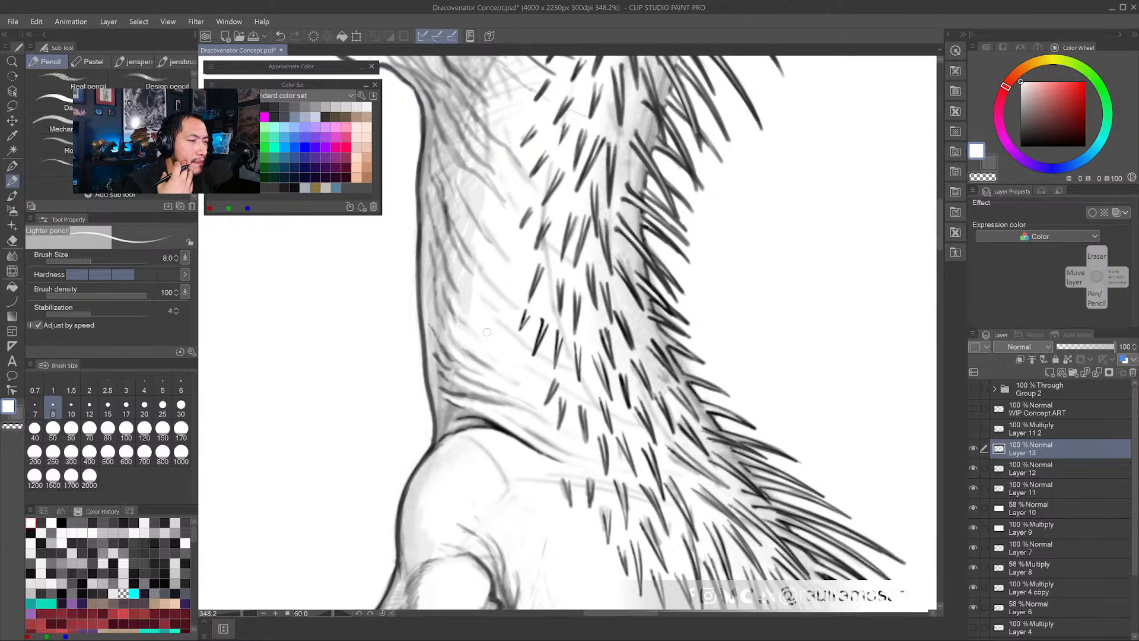
- Sample dark gray from the neck and restroke its front contour from the throat down to the shoulder
{"action": "mouse_move", "coordinate": [451, 140]}
{"action": "left_mouse_down"}
{"action": "mouse_move", "coordinate": [481, 241]}
{"action": "mouse_move", "coordinate": [453, 231]}
{"action": "left_mouse_up"}
{"action": "left_click", "coordinate": [448, 200], "text": "alt"}
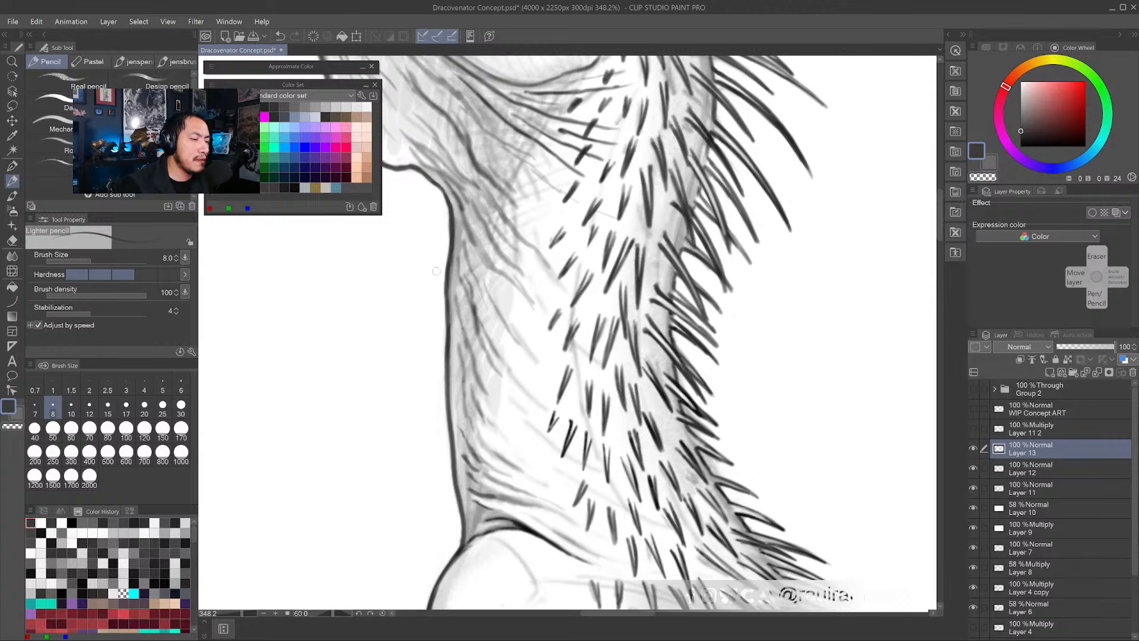
{"action": "left_click_drag", "start_coordinate": [446, 274], "coordinate": [460, 545]}
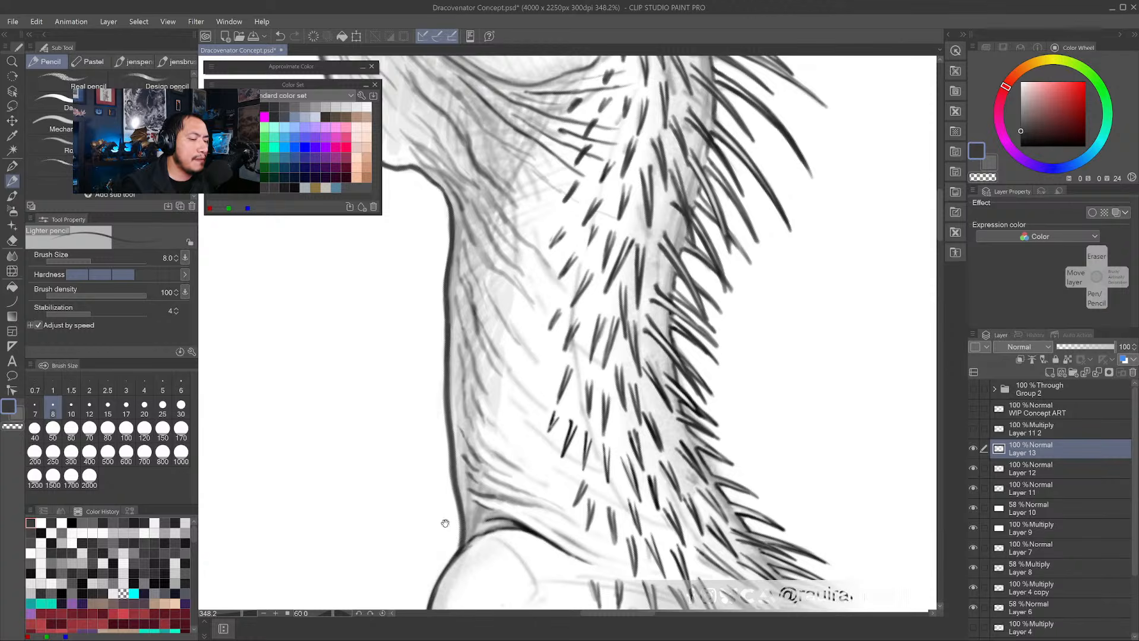
- Refine the throat pouch's outline where it meets the neck, then sample its tones for white cleanup
{"action": "left_click_drag", "start_coordinate": [454, 229], "coordinate": [481, 370]}
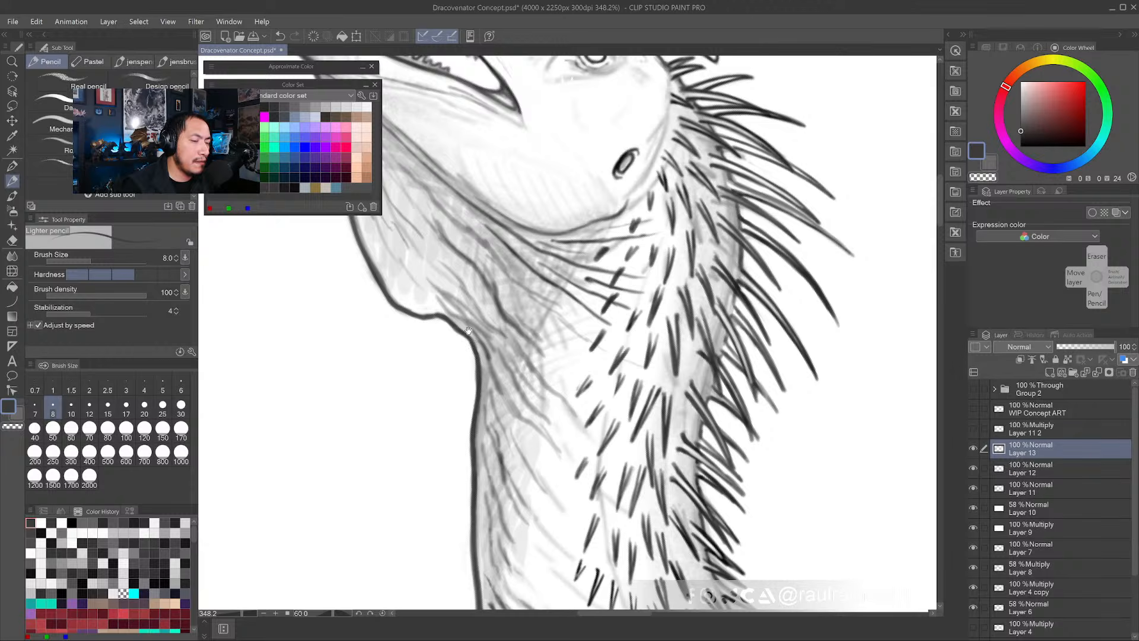
{"action": "mouse_move", "coordinate": [452, 314]}
{"action": "left_mouse_down"}
{"action": "mouse_move", "coordinate": [463, 334]}
{"action": "mouse_move", "coordinate": [412, 332]}
{"action": "mouse_move", "coordinate": [432, 333]}
{"action": "left_mouse_up"}
{"action": "left_click_drag", "start_coordinate": [402, 292], "coordinate": [428, 312]}
{"action": "left_click", "coordinate": [425, 311], "text": "alt"}
{"action": "left_click", "coordinate": [428, 308], "text": "alt"}
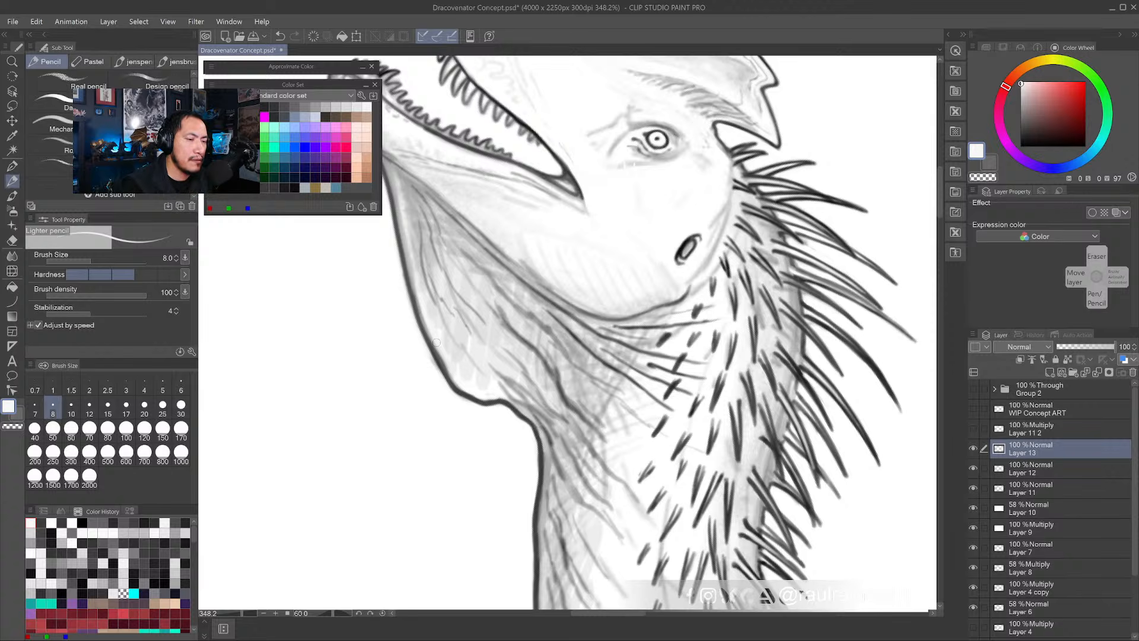
- Examine the linework of the jaws, head, neck and back for areas that still need refining
{"action": "left_click_drag", "start_coordinate": [542, 265], "coordinate": [553, 363]}
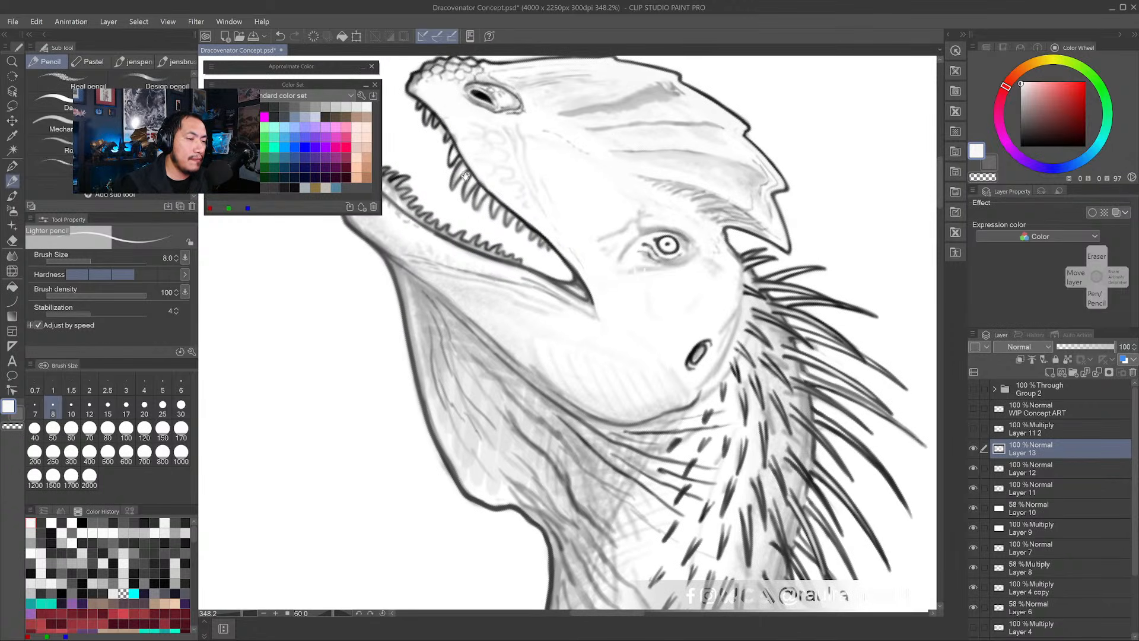
{"action": "mouse_move", "coordinate": [468, 176]}
{"action": "left_mouse_down"}
{"action": "mouse_move", "coordinate": [482, 176]}
{"action": "mouse_move", "coordinate": [473, 171]}
{"action": "left_mouse_up"}
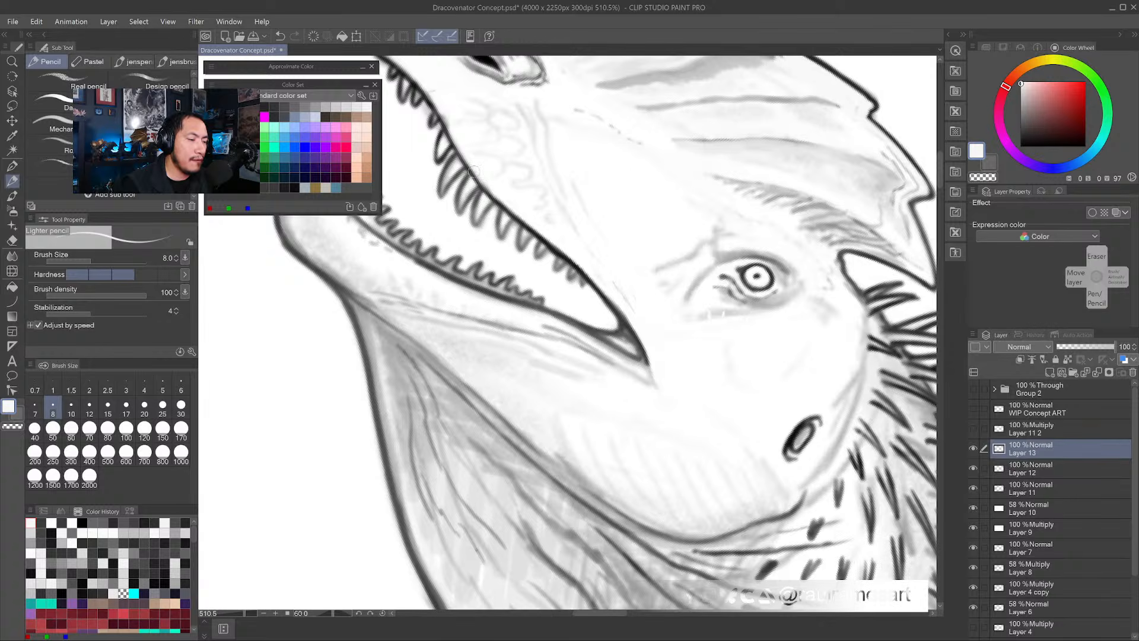
{"action": "left_click_drag", "start_coordinate": [503, 271], "coordinate": [510, 265]}
{"action": "left_click_drag", "start_coordinate": [534, 311], "coordinate": [483, 310]}
{"action": "left_click_drag", "start_coordinate": [554, 442], "coordinate": [478, 384]}
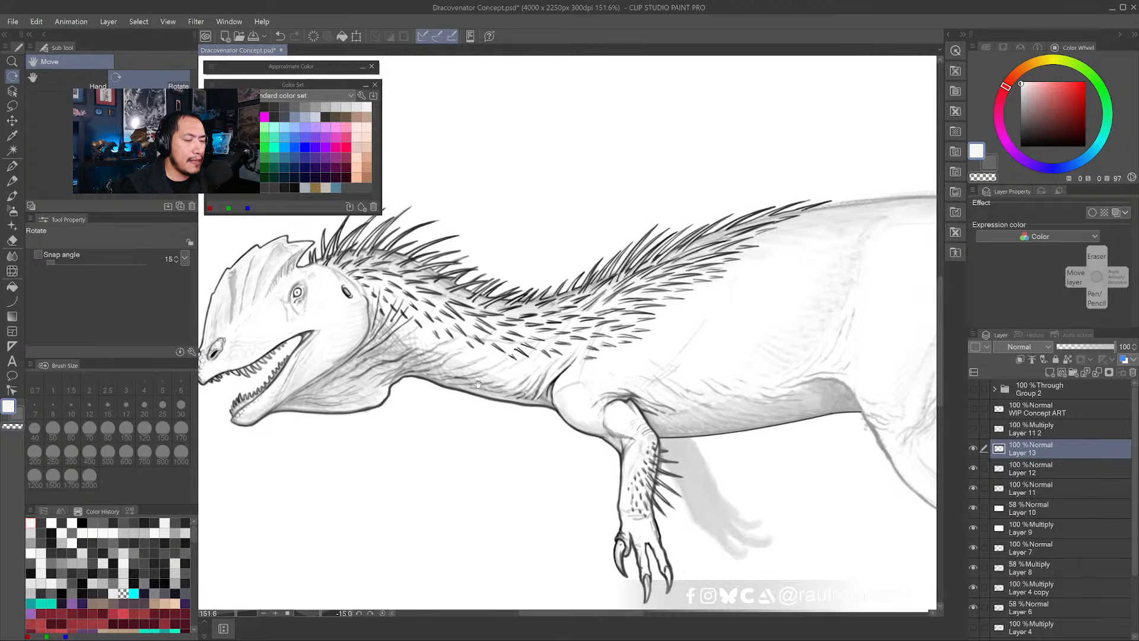
{"action": "left_click_drag", "start_coordinate": [683, 361], "coordinate": [482, 358]}
{"action": "left_click_drag", "start_coordinate": [566, 363], "coordinate": [707, 326]}
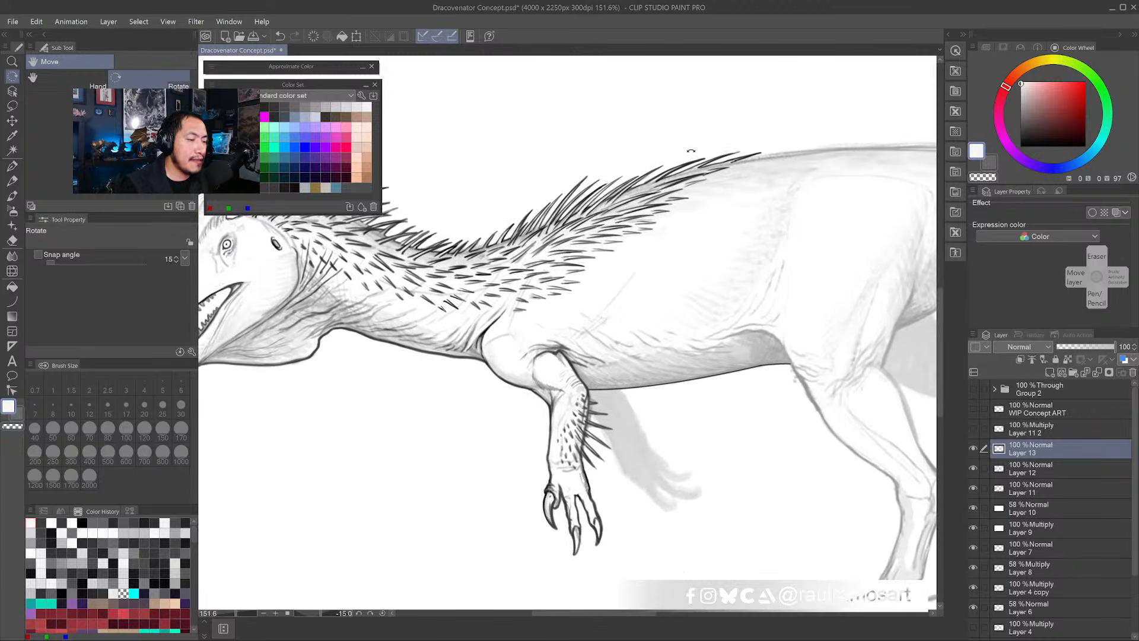
- Switch to the Dense watercolor brush at size 7 for work on the head crest
{"action": "key", "text": "b"}
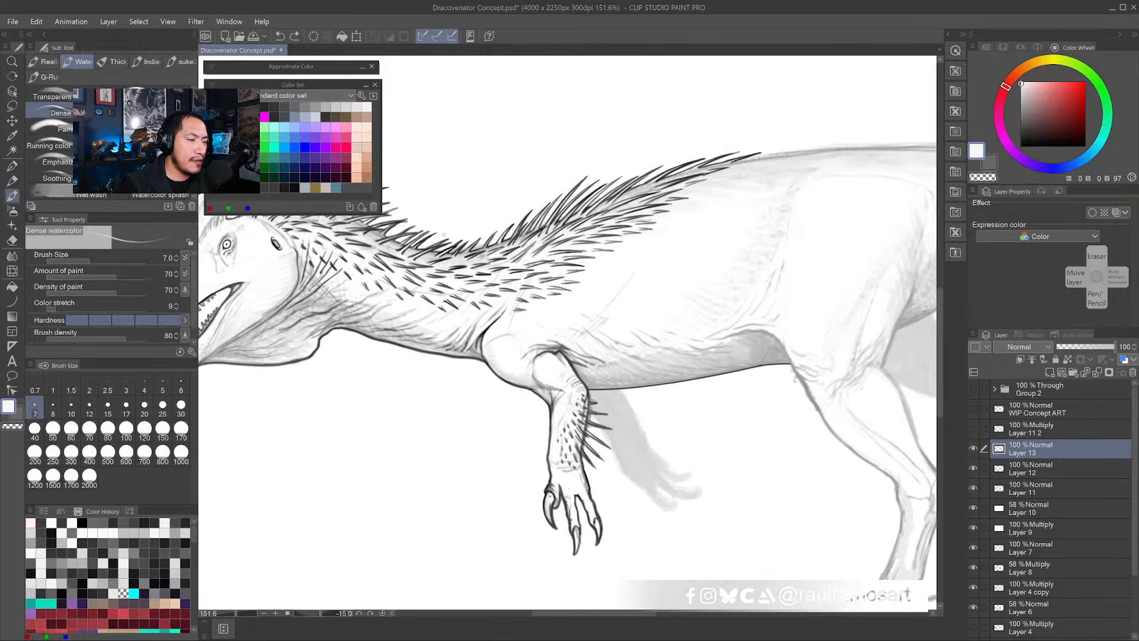
{"action": "left_click_drag", "start_coordinate": [444, 234], "coordinate": [659, 237]}
{"action": "scroll", "coordinate": [371, 241], "scroll_direction": "up", "scroll_amount": 5}
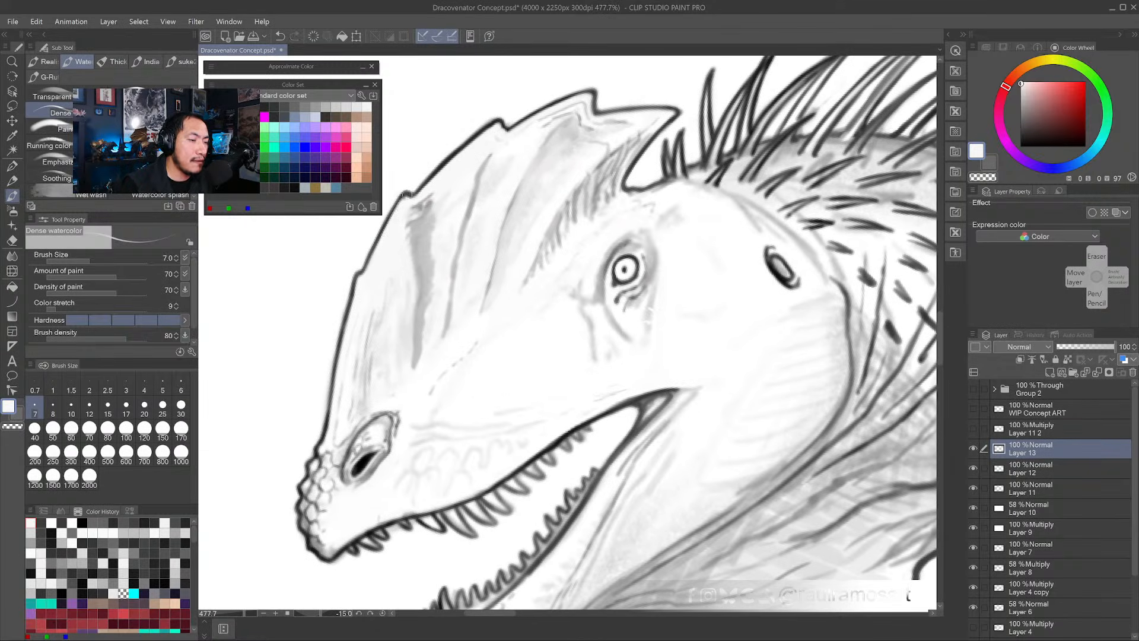
{"action": "left_click", "coordinate": [405, 194], "text": "alt"}
{"action": "left_click_drag", "start_coordinate": [402, 196], "coordinate": [368, 266]}
{"action": "key", "text": "ctrl+z"}
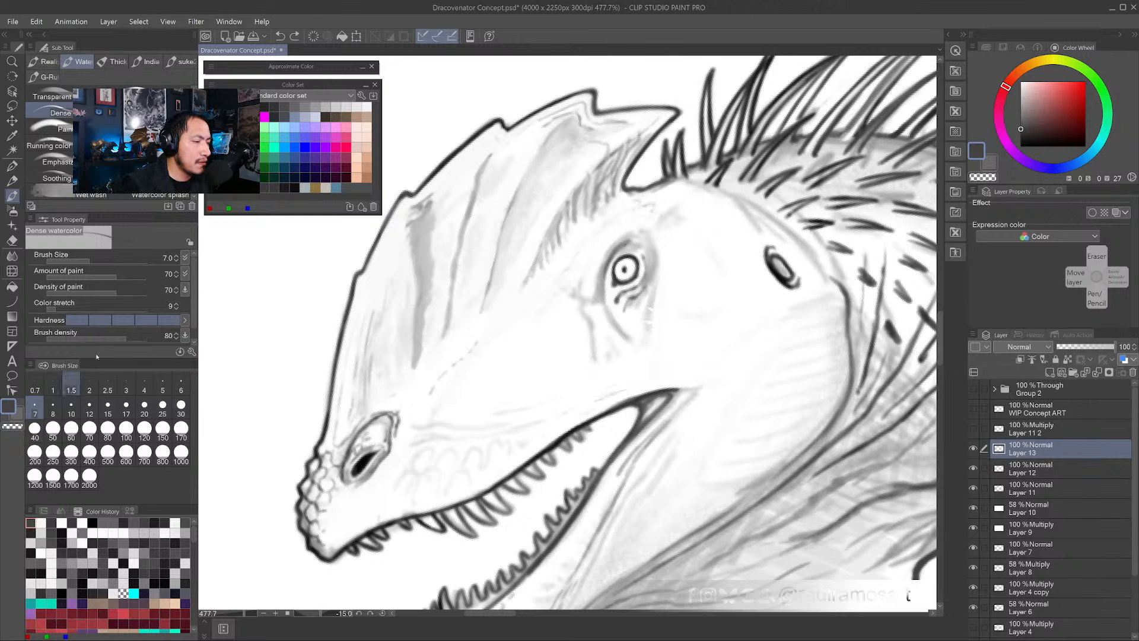
- Sample white from the lower crest and clean up the crest's base just above the nostril
{"action": "left_click", "coordinate": [213, 107]}
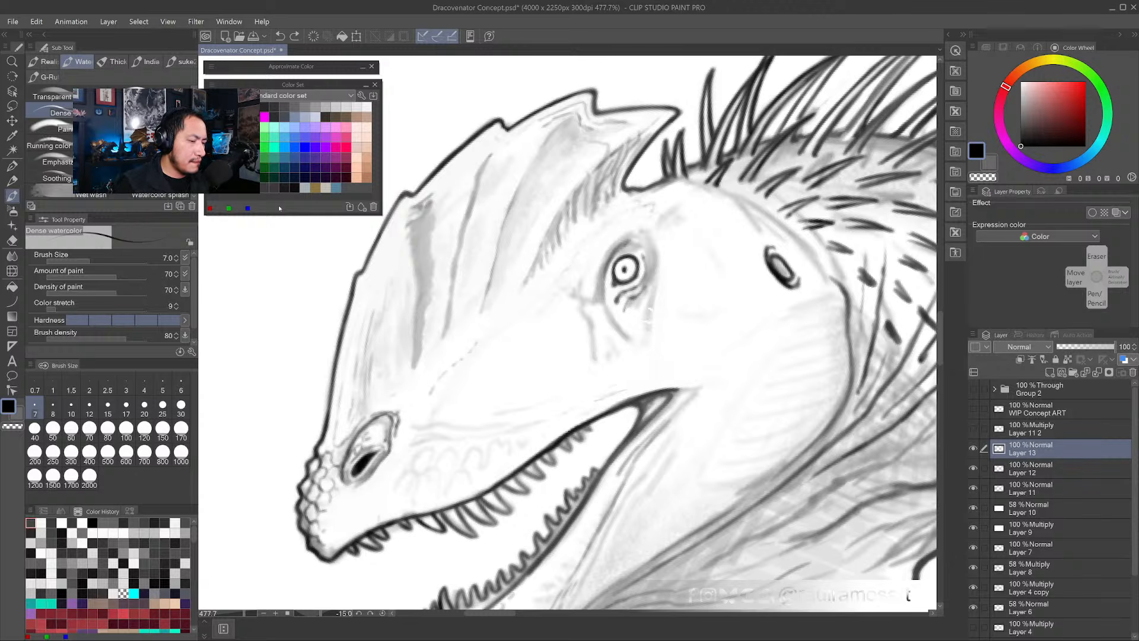
{"action": "left_click", "coordinate": [432, 341], "text": "alt"}
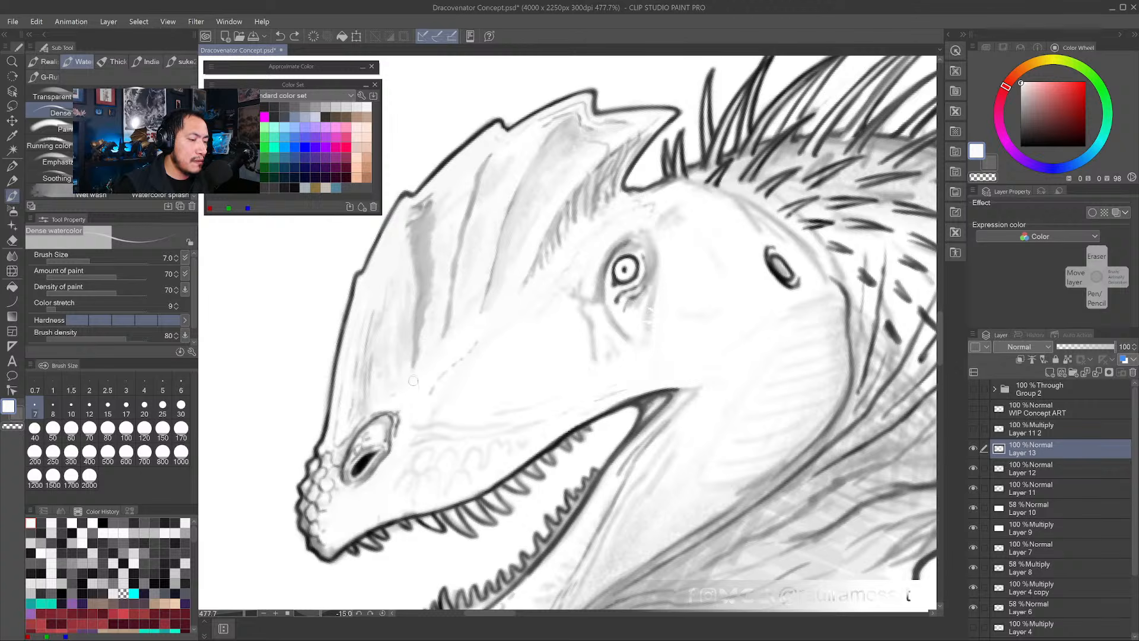
{"action": "left_click_drag", "start_coordinate": [383, 386], "coordinate": [385, 367]}
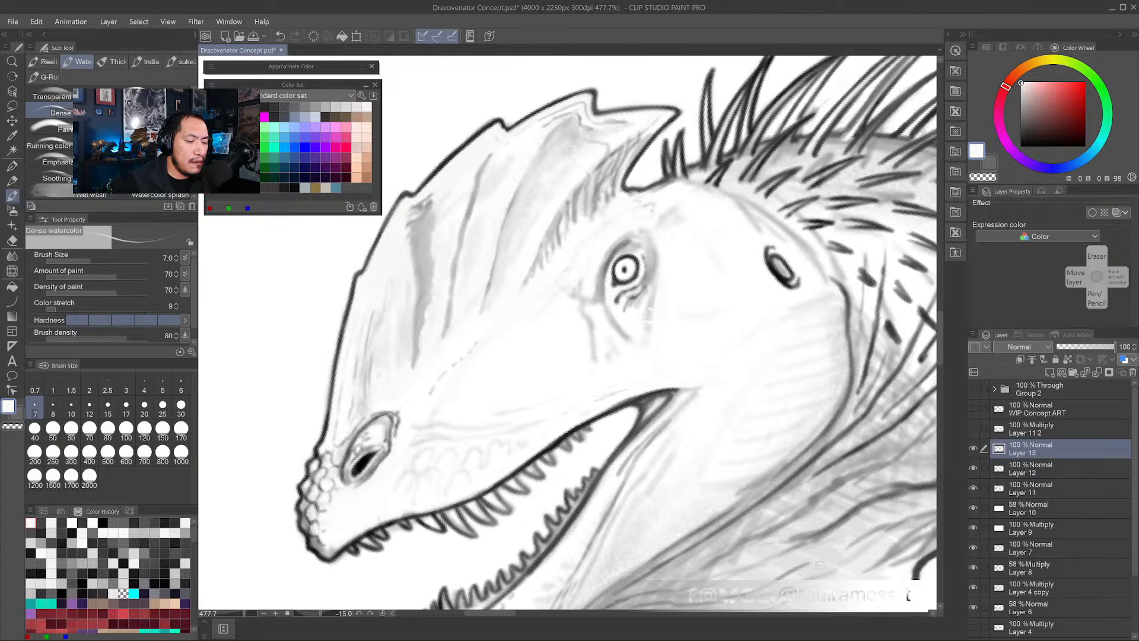
{"action": "mouse_move", "coordinate": [796, 639]}
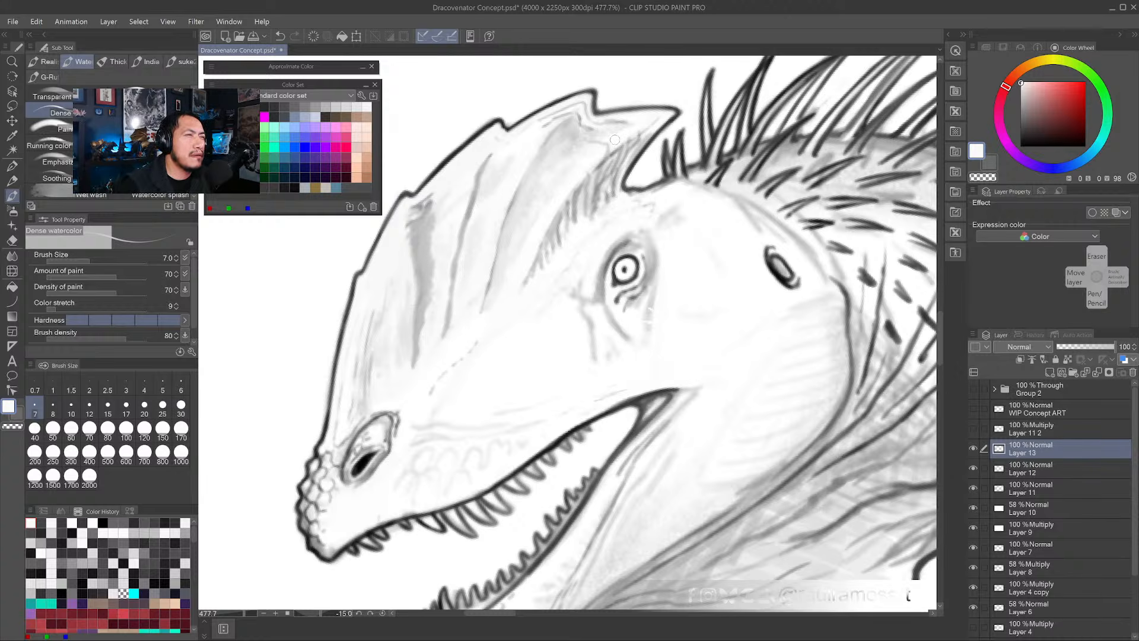
- Sample dark and mid grays to shade the notch where the crest's rear edge meets the head
{"action": "left_click", "coordinate": [624, 195], "text": "alt"}
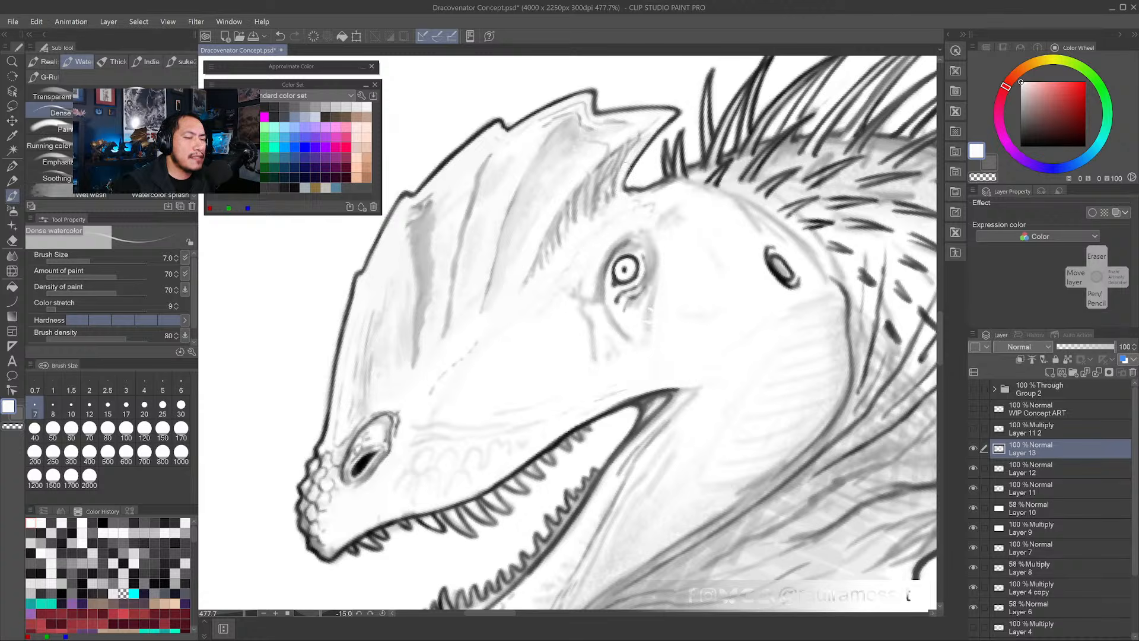
{"action": "left_click", "coordinate": [667, 124], "text": "alt"}
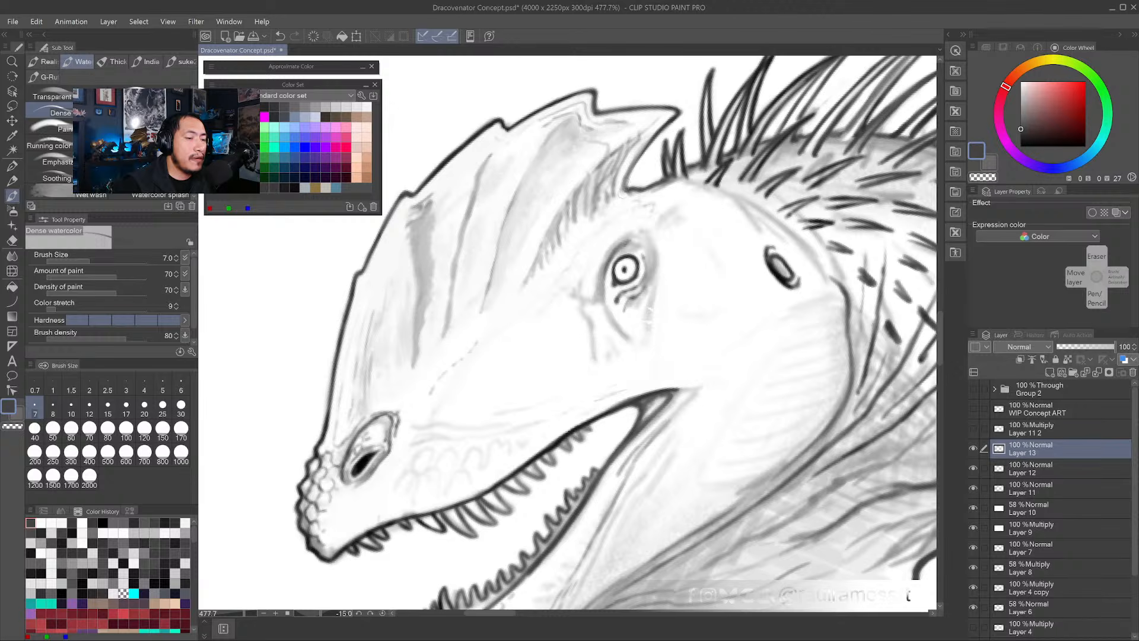
{"action": "left_click", "coordinate": [621, 178], "text": "alt"}
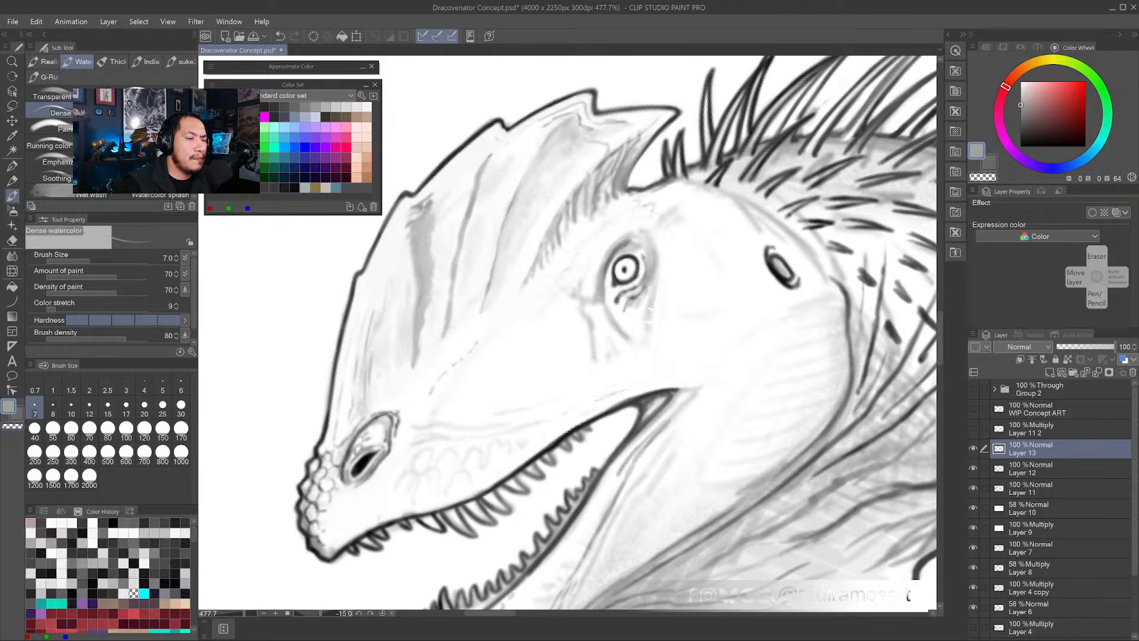
{"action": "left_click", "coordinate": [624, 190], "text": "alt"}
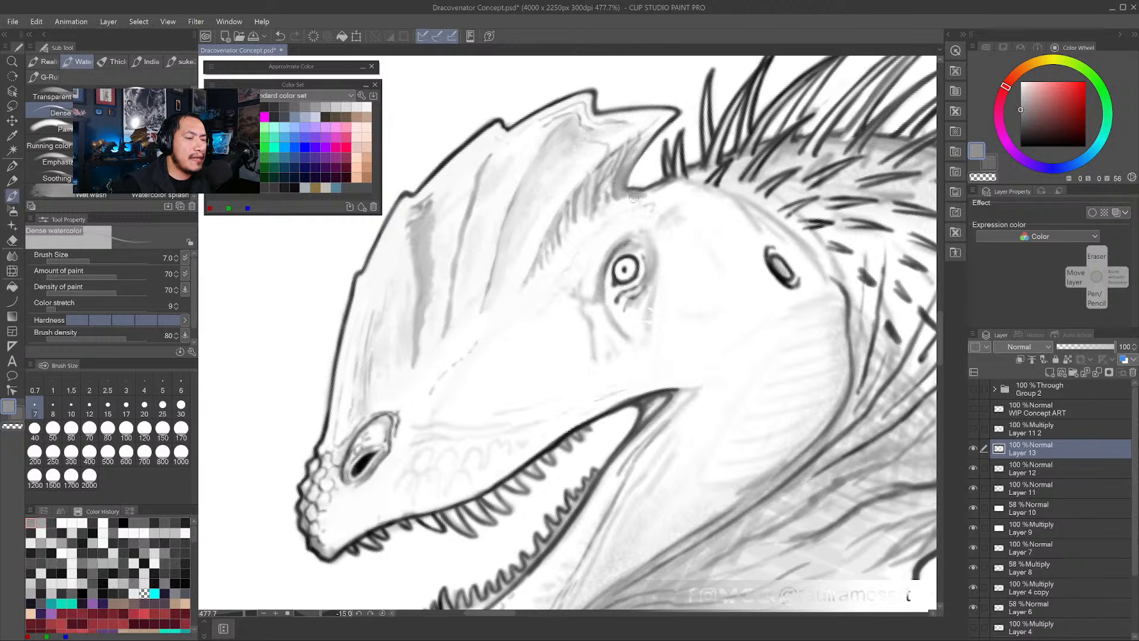
{"action": "left_click", "coordinate": [632, 201], "text": "alt"}
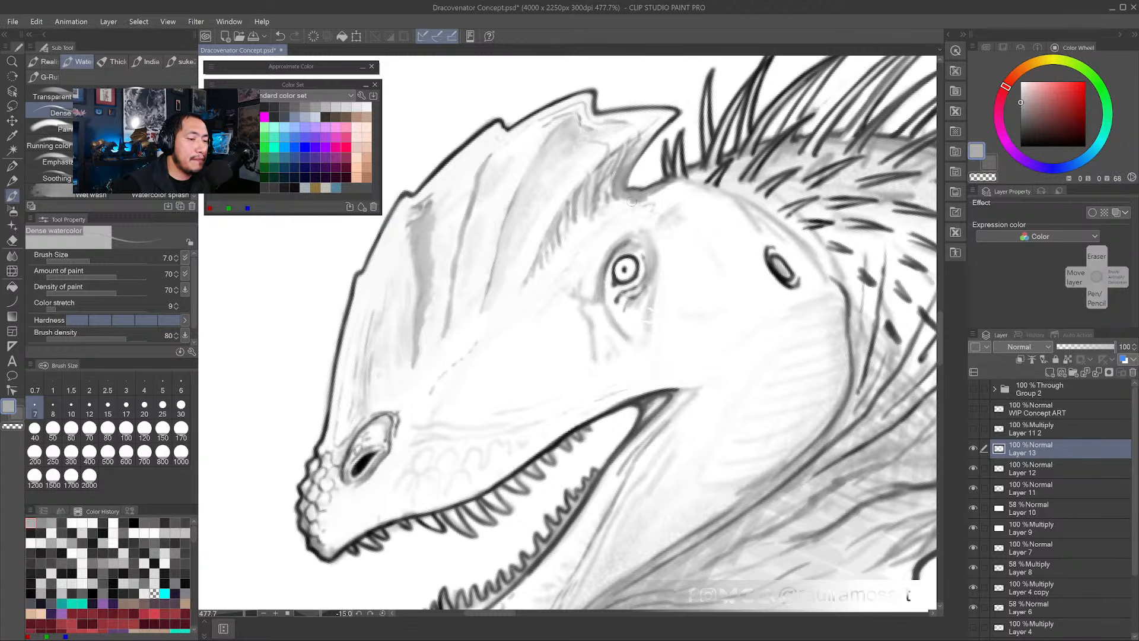
{"action": "left_click", "coordinate": [617, 204], "text": "alt"}
- Add a new layer and darken the front and upper rim of the eye with sampled dark gray
{"action": "left_click_drag", "start_coordinate": [630, 305], "coordinate": [573, 284]}
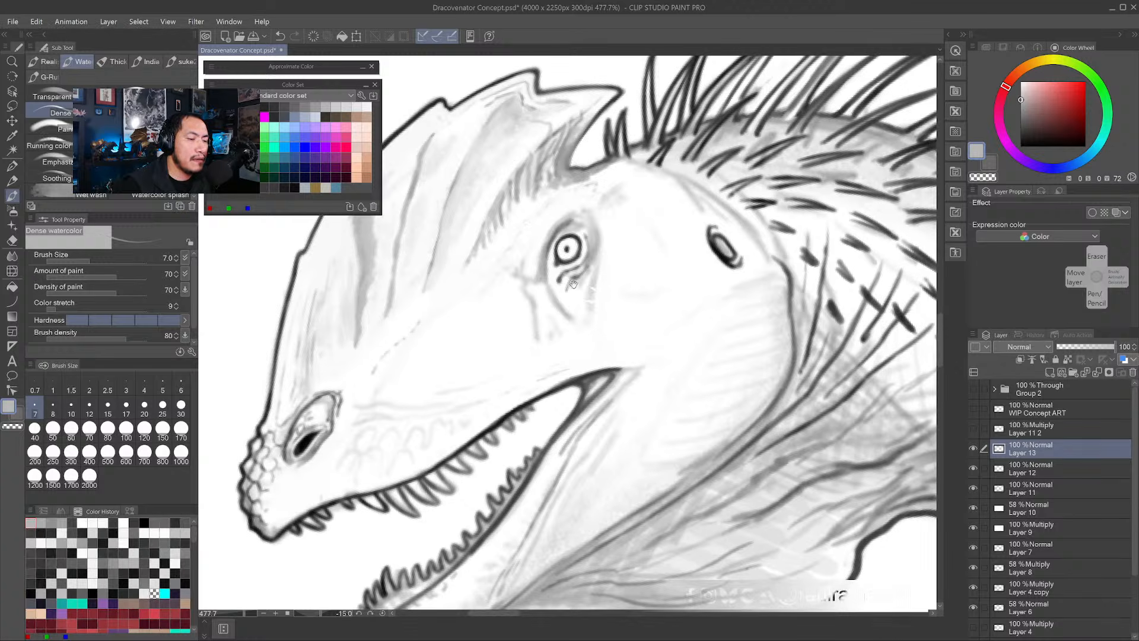
{"action": "left_click", "coordinate": [557, 252], "text": "alt"}
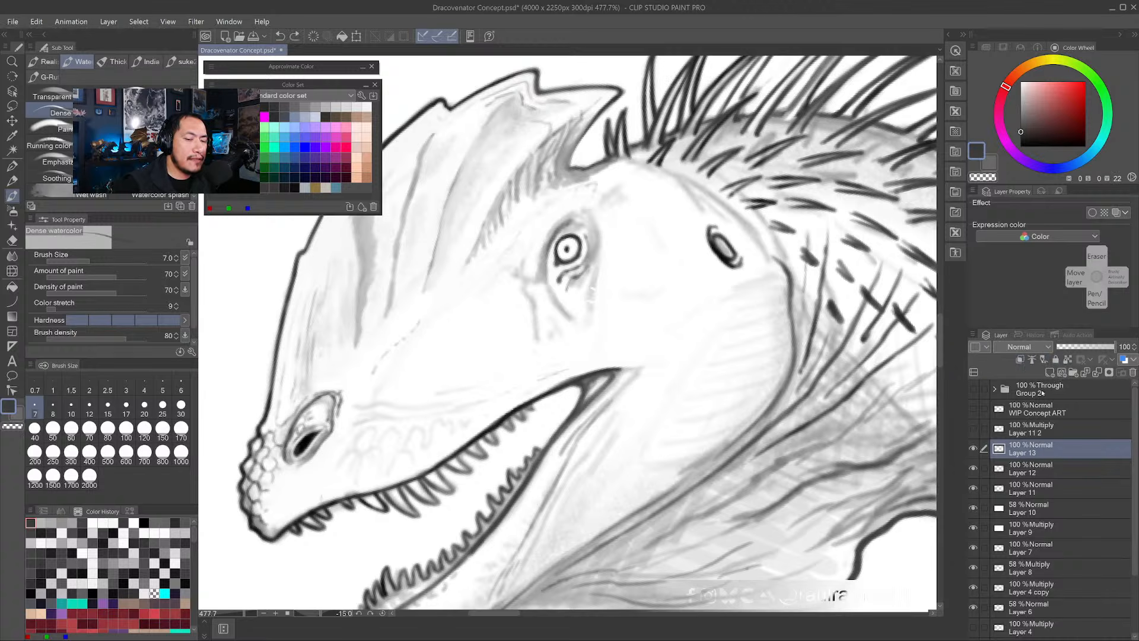
{"action": "left_click", "coordinate": [1050, 372]}
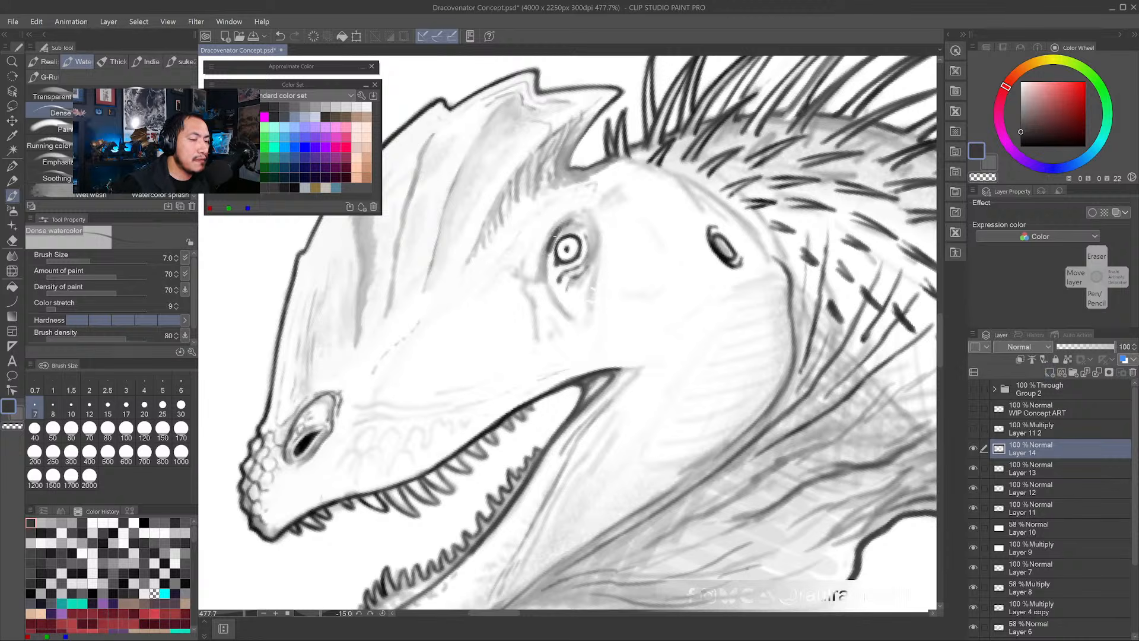
{"action": "left_click_drag", "start_coordinate": [555, 240], "coordinate": [548, 274]}
{"action": "mouse_move", "coordinate": [537, 255]}
{"action": "left_mouse_down"}
{"action": "mouse_move", "coordinate": [539, 288]}
{"action": "mouse_move", "coordinate": [541, 270]}
{"action": "left_mouse_up"}
{"action": "mouse_move", "coordinate": [556, 224]}
{"action": "left_mouse_down"}
{"action": "mouse_move", "coordinate": [540, 260]}
{"action": "mouse_move", "coordinate": [566, 221]}
{"action": "mouse_move", "coordinate": [584, 222]}
{"action": "left_mouse_up"}
{"action": "left_click", "coordinate": [553, 248], "text": "alt"}
{"action": "left_click", "coordinate": [563, 211], "text": "alt"}
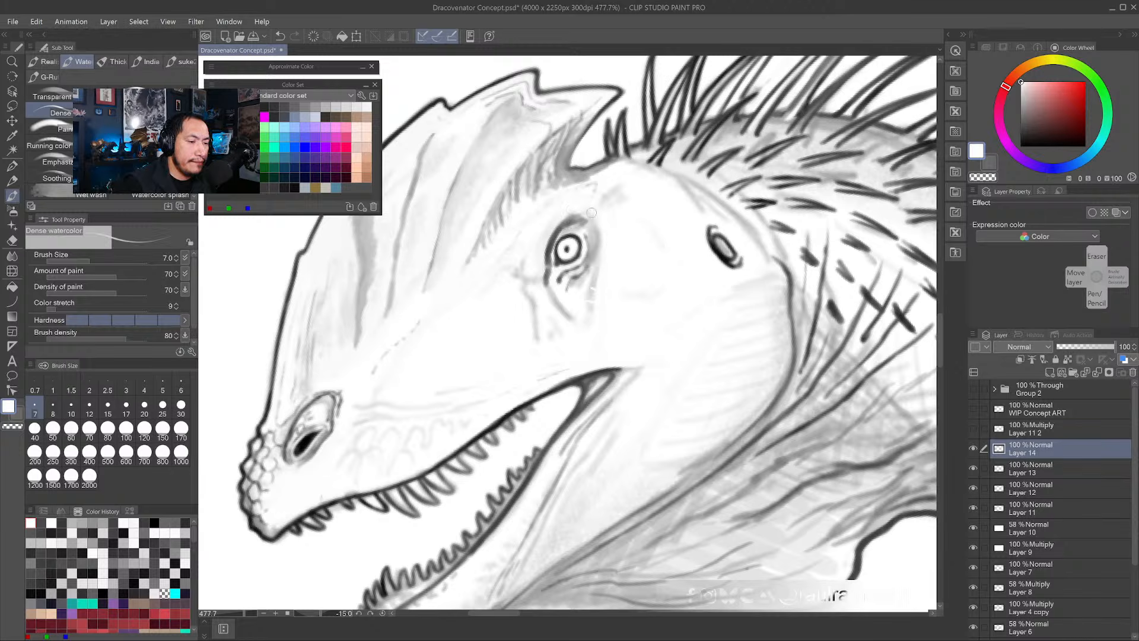
- Soften the creases in front of and below the eye with sampled white, and touch up the brow in light gray
{"action": "scroll", "coordinate": [598, 215], "scroll_direction": "down", "scroll_amount": 1}
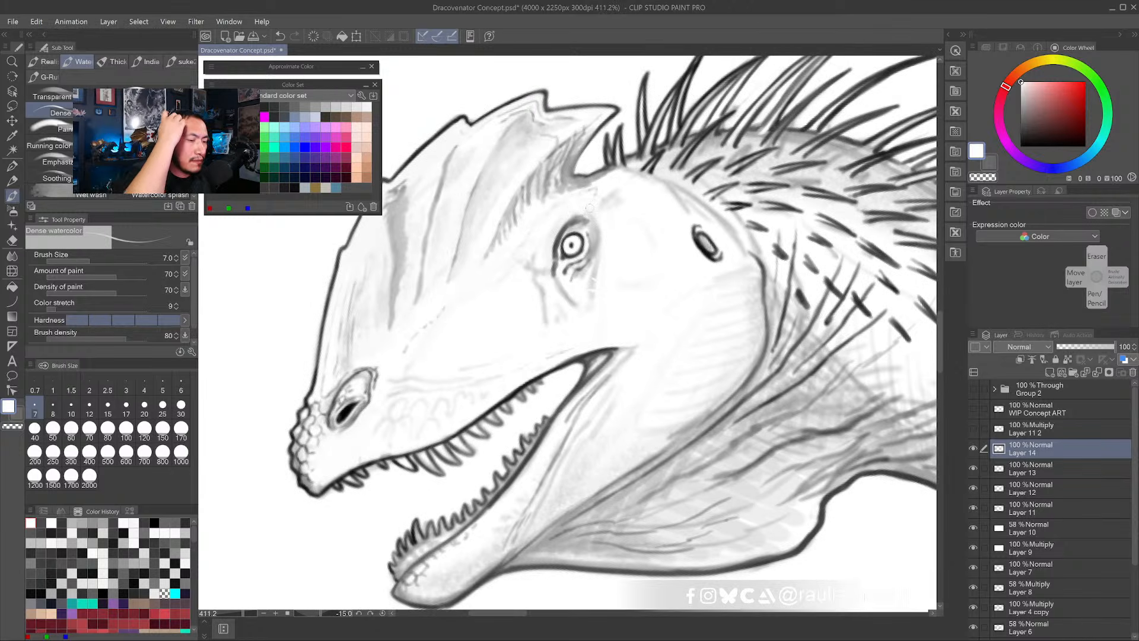
{"action": "left_click", "coordinate": [536, 238], "text": "alt"}
{"action": "left_click_drag", "start_coordinate": [537, 244], "coordinate": [546, 276]}
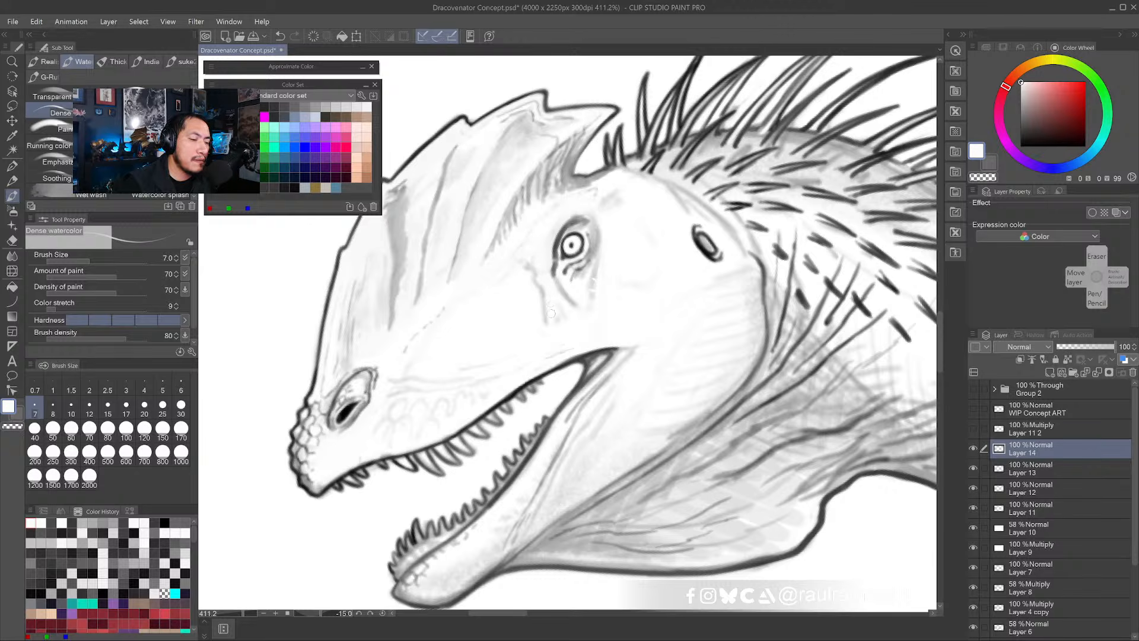
{"action": "left_click", "coordinate": [555, 291], "text": "alt"}
{"action": "left_click", "coordinate": [550, 298], "text": "alt"}
{"action": "mouse_move", "coordinate": [560, 320]}
{"action": "left_mouse_down"}
{"action": "mouse_move", "coordinate": [560, 278]}
{"action": "mouse_move", "coordinate": [568, 297]}
{"action": "left_mouse_up"}
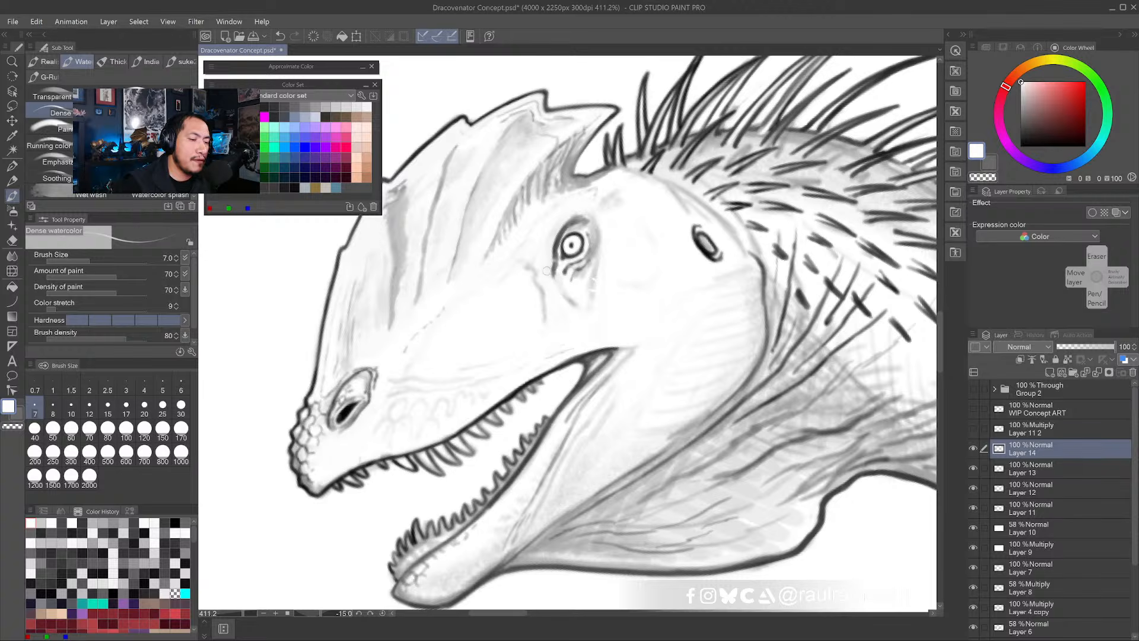
{"action": "left_click", "coordinate": [543, 215], "text": "alt"}
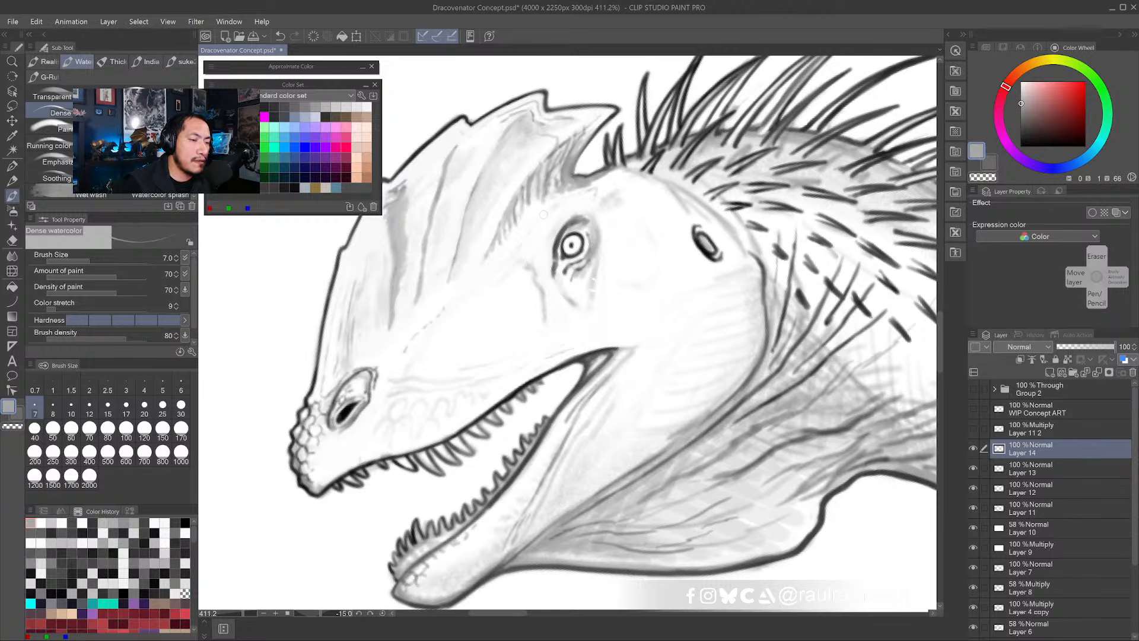
{"action": "left_click_drag", "start_coordinate": [543, 215], "coordinate": [524, 213]}
{"action": "left_click", "coordinate": [543, 240], "text": "alt"}
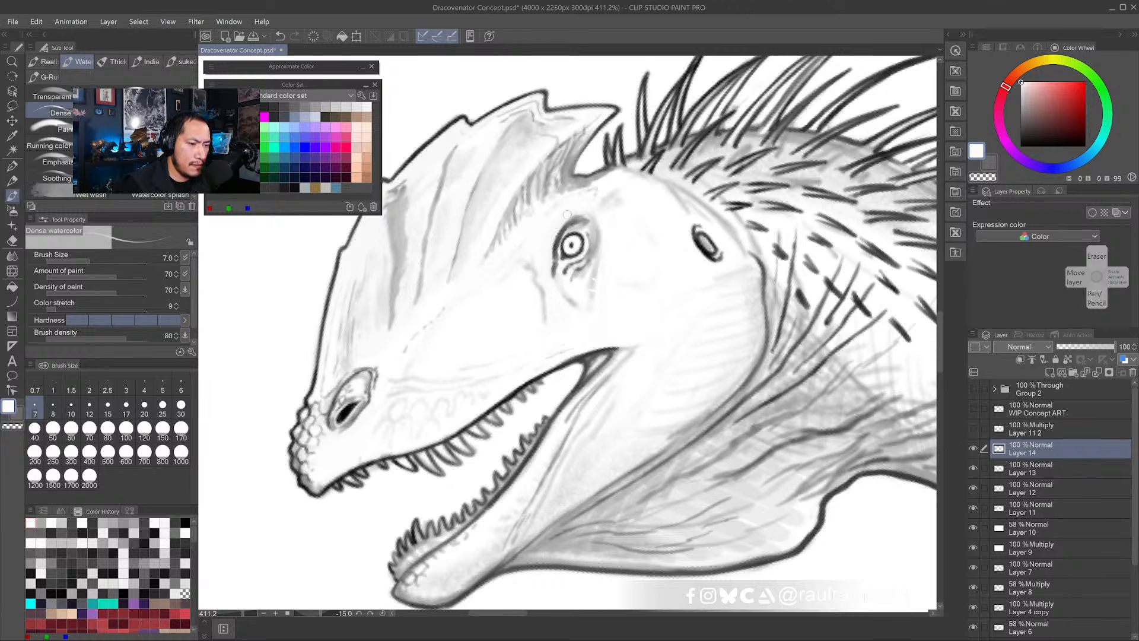
- Strengthen the eye's upper rim with sampled dark gray and add a darker, larger pupil
{"action": "scroll", "coordinate": [579, 220], "scroll_direction": "down", "scroll_amount": 3}
{"action": "key", "text": "r"}
{"action": "mouse_move", "coordinate": [724, 379]}
{"action": "left_mouse_down"}
{"action": "mouse_move", "coordinate": [647, 395]}
{"action": "mouse_move", "coordinate": [624, 417]}
{"action": "left_mouse_up"}
{"action": "scroll", "coordinate": [674, 385], "scroll_direction": "up", "scroll_amount": 5}
{"action": "key", "text": "b"}
{"action": "left_click", "coordinate": [626, 313], "text": "alt"}
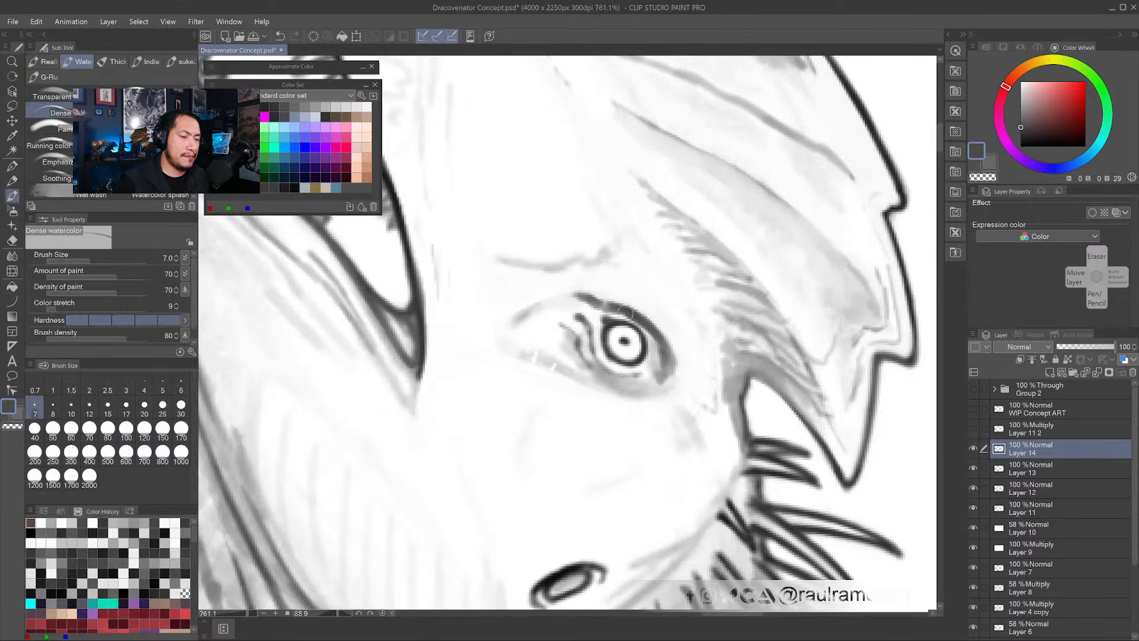
{"action": "mouse_move", "coordinate": [626, 313]}
{"action": "left_mouse_down"}
{"action": "mouse_move", "coordinate": [658, 339]}
{"action": "mouse_move", "coordinate": [655, 369]}
{"action": "left_mouse_up"}
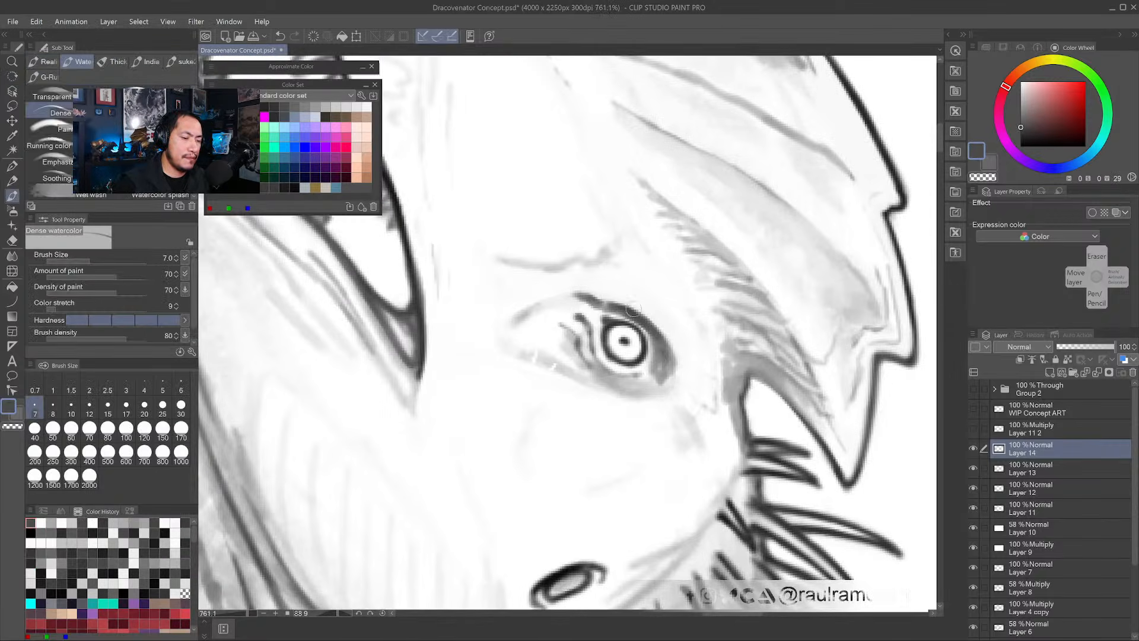
{"action": "left_click", "coordinate": [610, 337], "text": "alt"}
{"action": "left_click", "coordinate": [624, 342]}
{"action": "left_click", "coordinate": [614, 332], "text": "alt"}
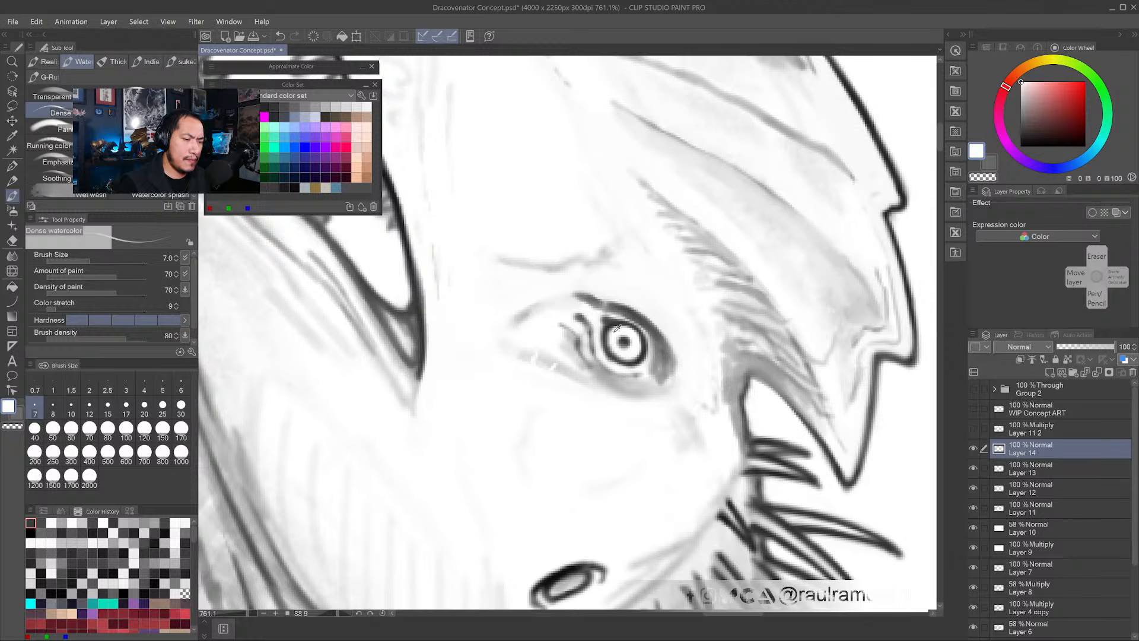
- Paint out the curved crease below the eye using tones sampled around it
{"action": "scroll", "coordinate": [604, 365], "scroll_direction": "down", "scroll_amount": 6}
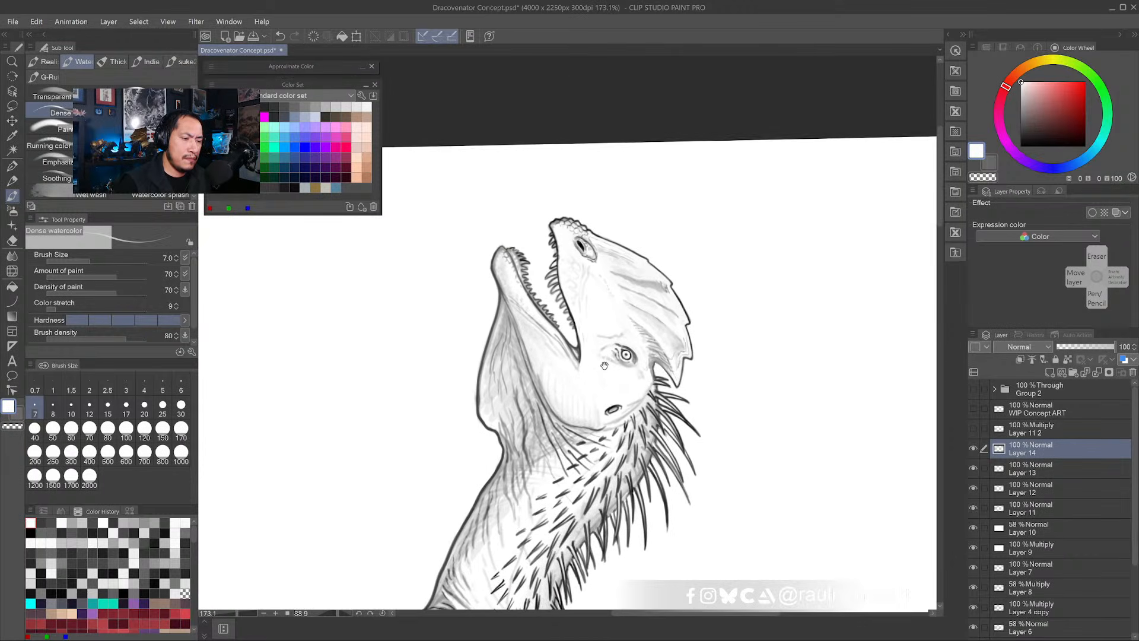
{"action": "left_click_drag", "start_coordinate": [604, 365], "coordinate": [594, 312]}
{"action": "scroll", "coordinate": [610, 296], "scroll_direction": "up", "scroll_amount": 6}
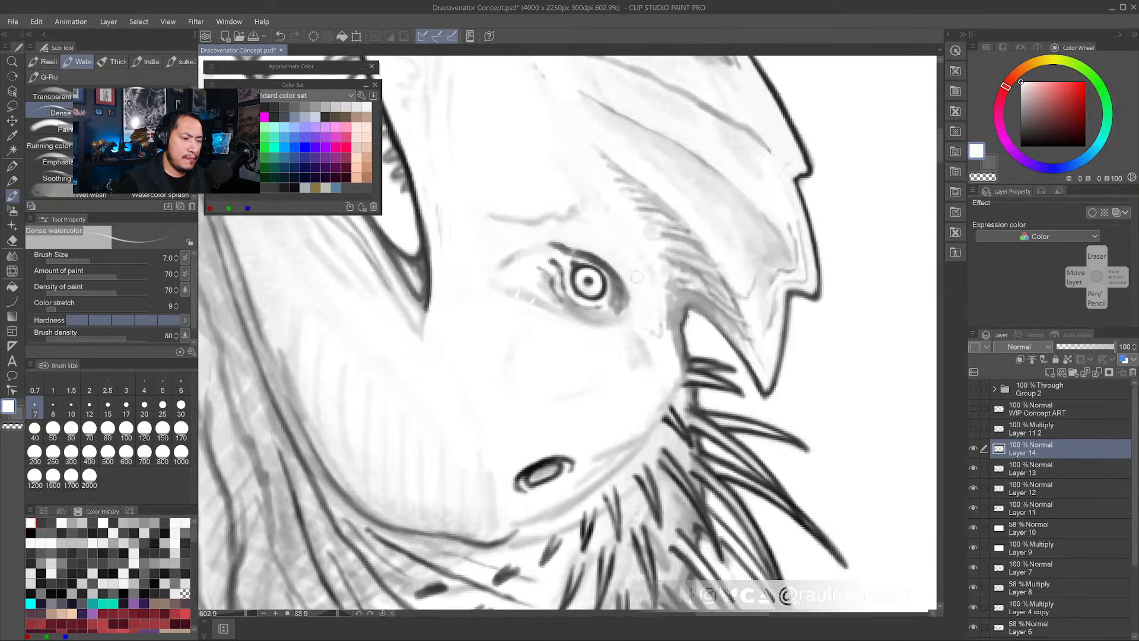
{"action": "left_click", "coordinate": [590, 257], "text": "alt"}
{"action": "mouse_move", "coordinate": [587, 256]}
{"action": "left_mouse_down"}
{"action": "mouse_move", "coordinate": [539, 247]}
{"action": "mouse_move", "coordinate": [510, 257]}
{"action": "mouse_move", "coordinate": [502, 274]}
{"action": "left_mouse_up"}
{"action": "left_click", "coordinate": [512, 271], "text": "alt"}
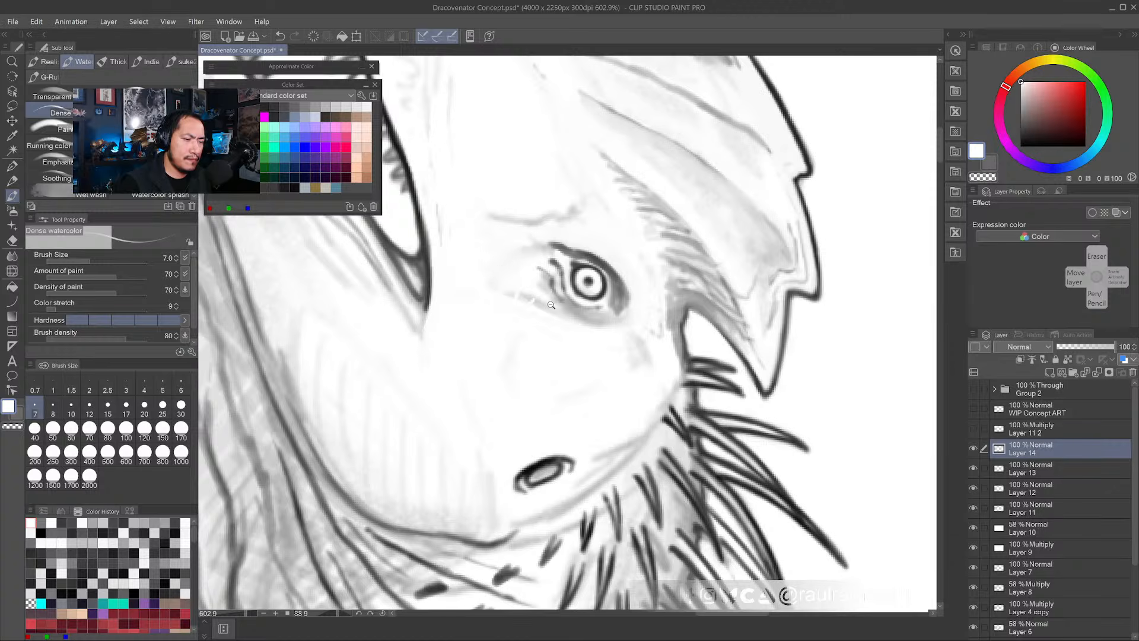
- Sample dark gray from the corner of the mouth and strengthen the folds running down the throat pouch
{"action": "left_click_drag", "start_coordinate": [552, 305], "coordinate": [515, 278]}
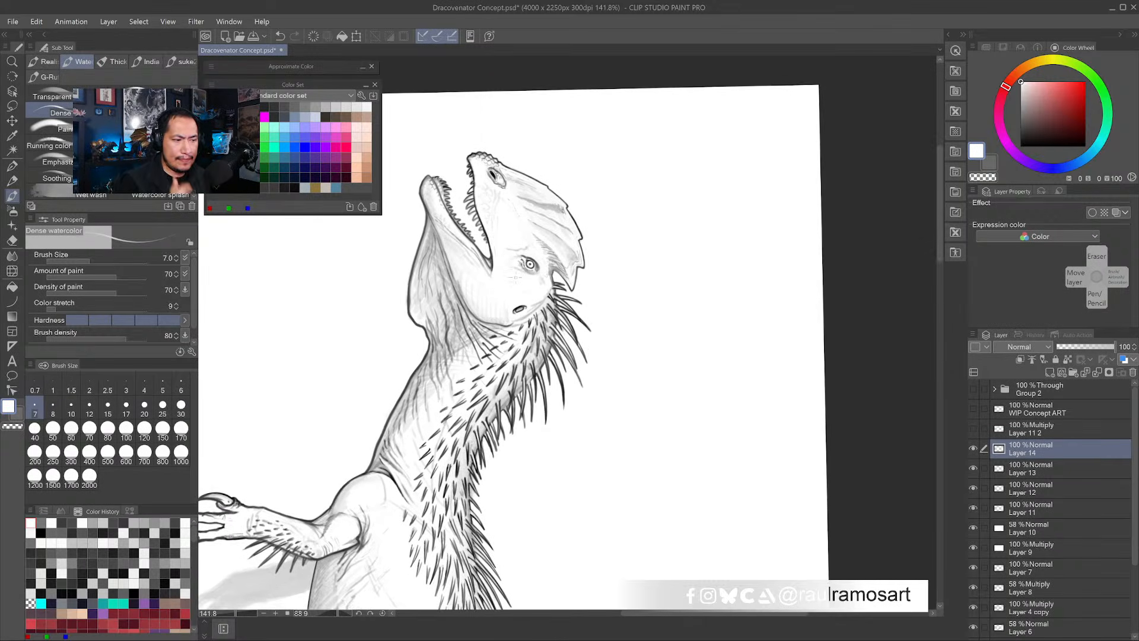
{"action": "left_click_drag", "start_coordinate": [519, 318], "coordinate": [550, 318]}
{"action": "left_click_drag", "start_coordinate": [472, 176], "coordinate": [615, 207]}
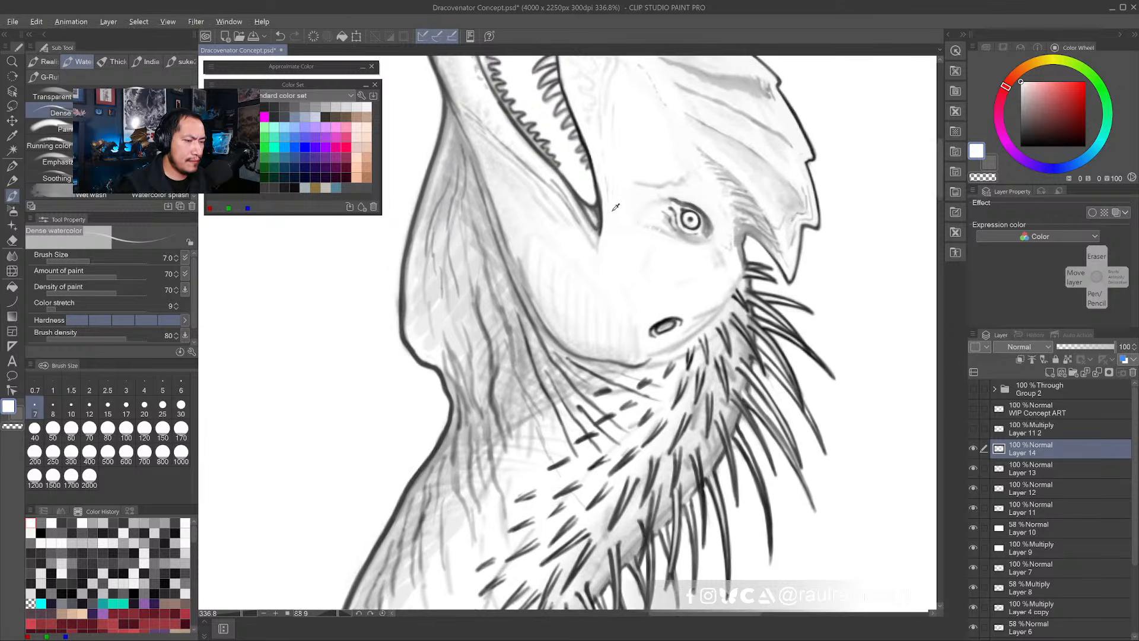
{"action": "left_click", "coordinate": [603, 199], "text": "alt"}
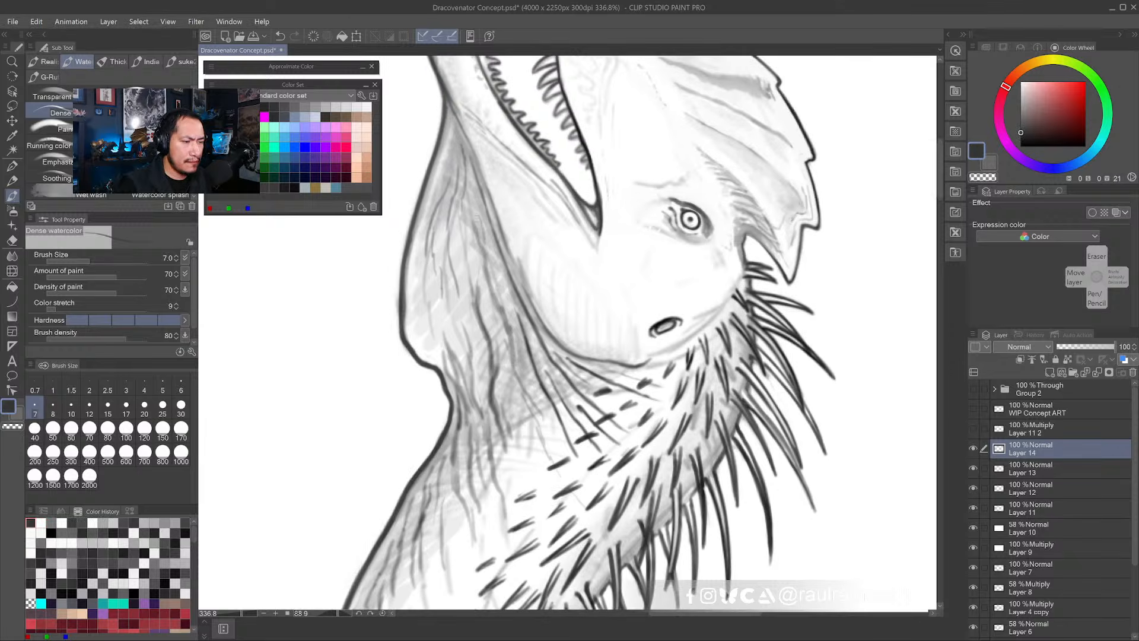
{"action": "left_click_drag", "start_coordinate": [477, 218], "coordinate": [511, 341]}
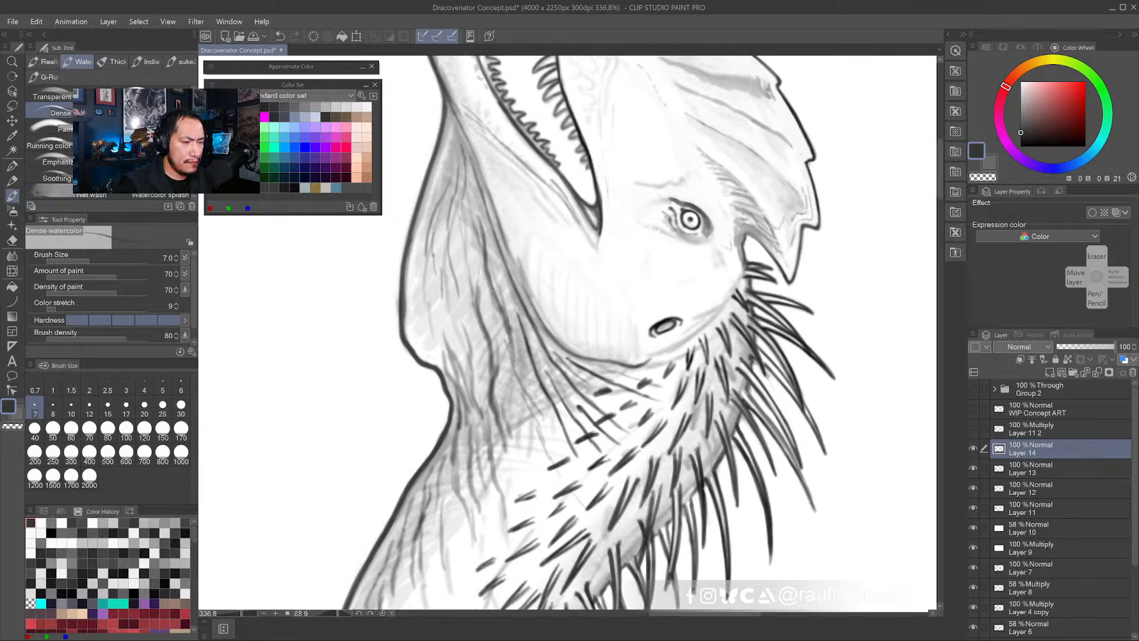
{"action": "left_click_drag", "start_coordinate": [499, 304], "coordinate": [514, 359]}
{"action": "left_click_drag", "start_coordinate": [477, 299], "coordinate": [474, 279]}
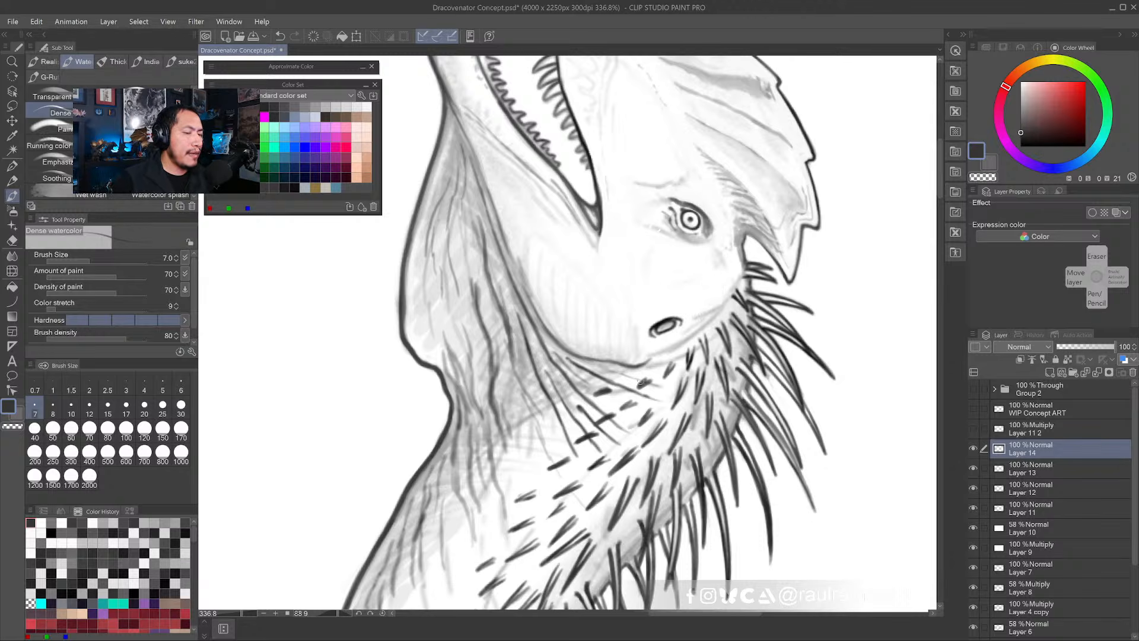
- Undo the last stroke and switch to the Oil paint brush at size 50 on a new layer
{"action": "key", "text": "r"}
{"action": "mouse_move", "coordinate": [531, 446]}
{"action": "left_mouse_down"}
{"action": "mouse_move", "coordinate": [634, 432]}
{"action": "mouse_move", "coordinate": [680, 372]}
{"action": "mouse_move", "coordinate": [548, 319]}
{"action": "left_mouse_up"}
{"action": "key", "text": "b"}
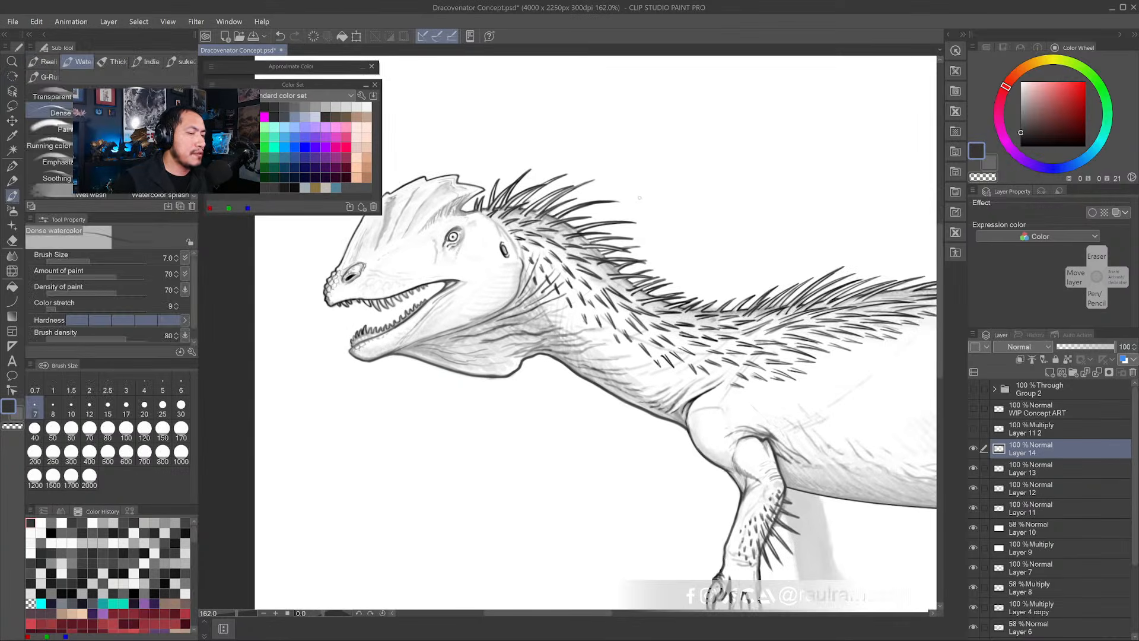
{"action": "key", "text": "ctrl+z"}
{"action": "left_click", "coordinate": [111, 61]}
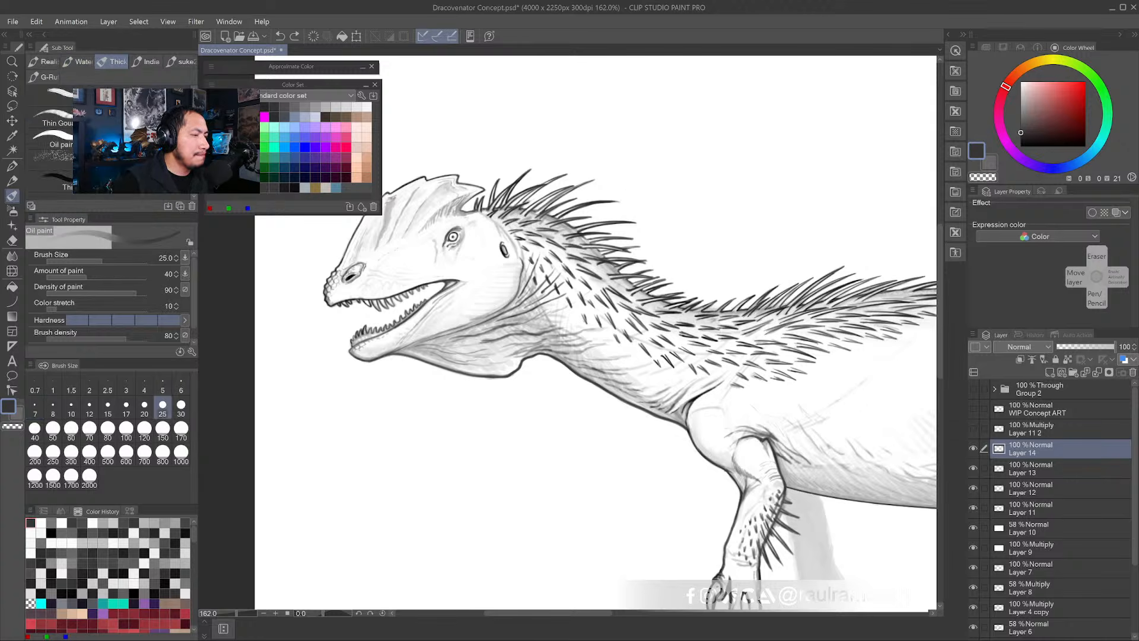
{"action": "left_click", "coordinate": [1050, 372]}
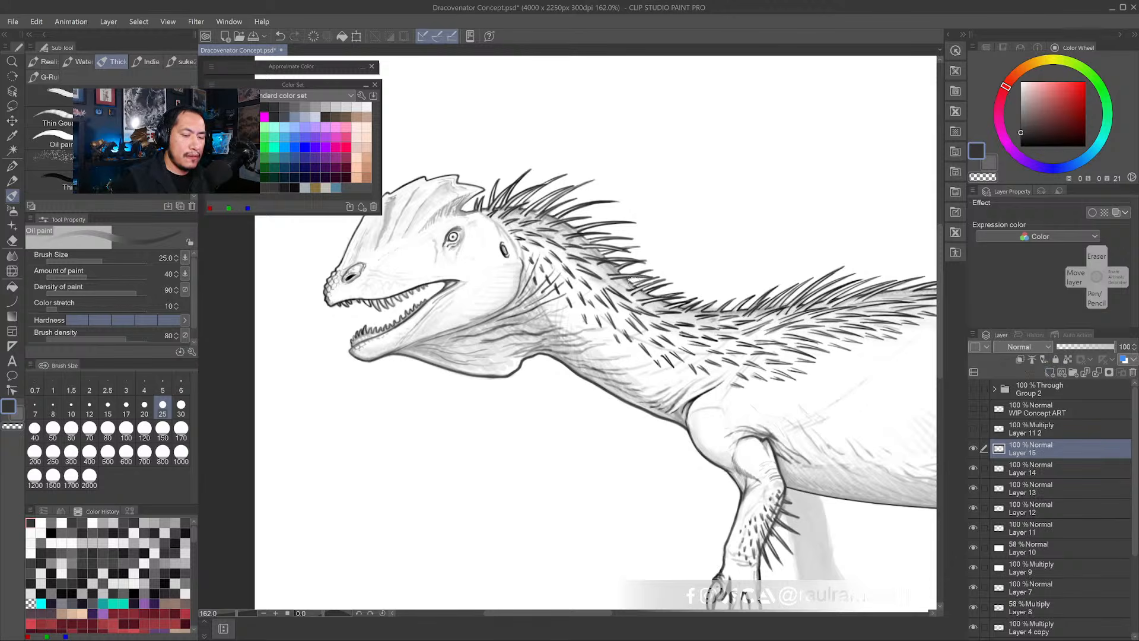
{"action": "key", "text": "]"}
{"action": "key", "text": "]"}
{"action": "key", "text": "]"}
{"action": "key", "text": "]"}
{"action": "key", "text": "]"}
{"action": "key", "text": "]"}
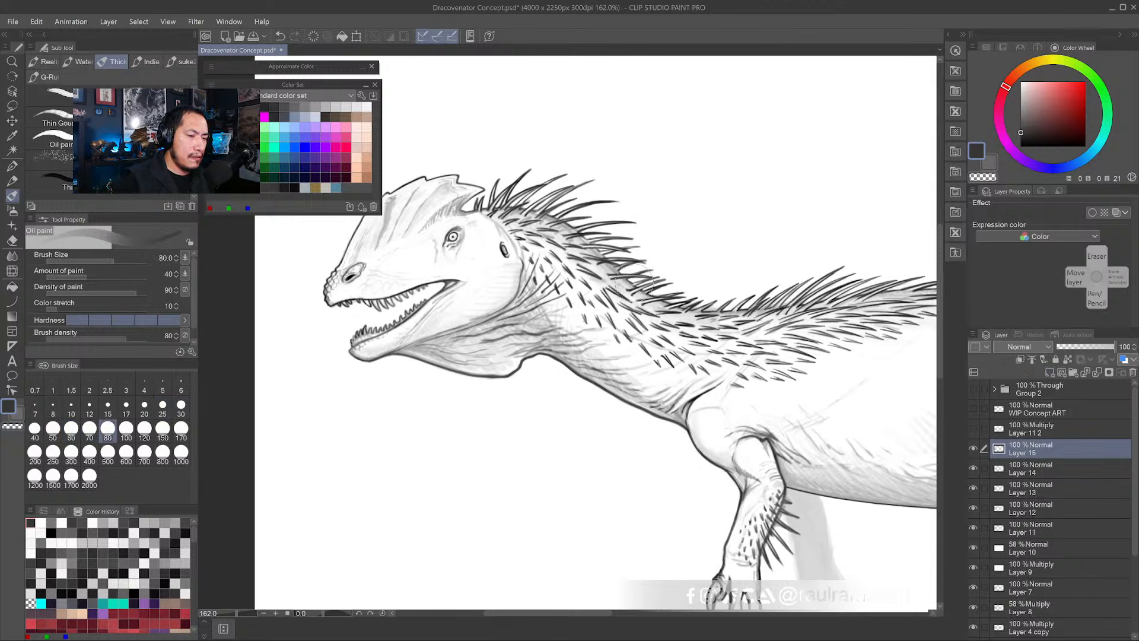
{"action": "key", "text": "["}
{"action": "key", "text": "["}
{"action": "key", "text": "["}
- Paint a dark gray test swatch in the blank area above the back and blend crimson over it
{"action": "left_click_drag", "start_coordinate": [634, 283], "coordinate": [521, 329]}
{"action": "mouse_move", "coordinate": [609, 197]}
{"action": "left_mouse_down"}
{"action": "mouse_move", "coordinate": [725, 137]}
{"action": "mouse_move", "coordinate": [622, 222]}
{"action": "mouse_move", "coordinate": [680, 122]}
{"action": "left_mouse_up"}
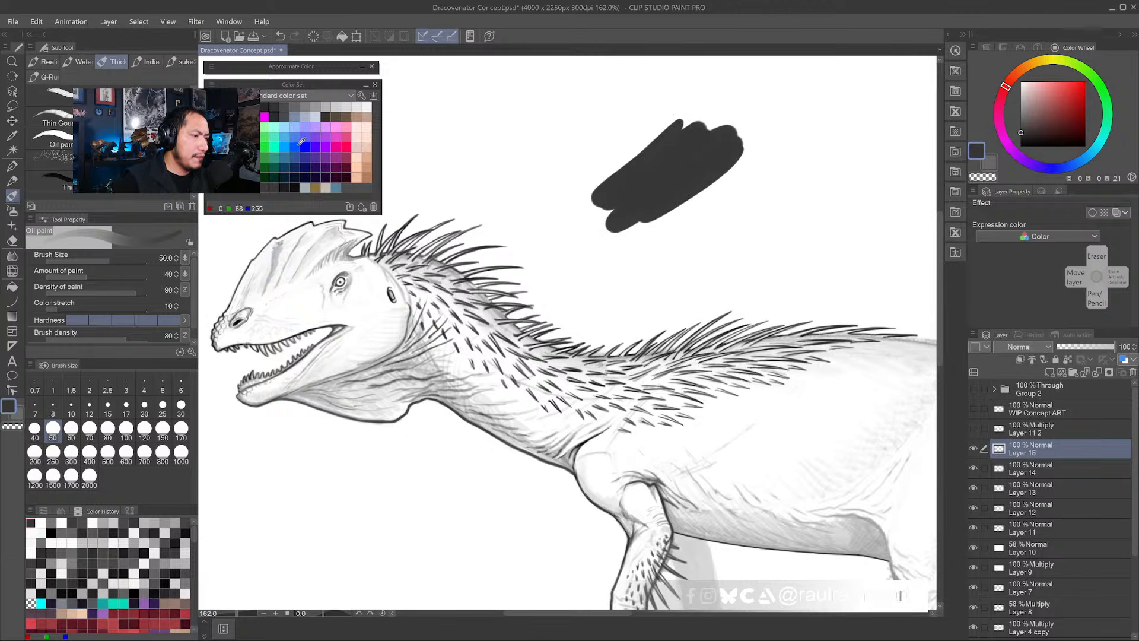
{"action": "left_click", "coordinate": [305, 147]}
{"action": "mouse_move", "coordinate": [728, 169]}
{"action": "left_mouse_down"}
{"action": "mouse_move", "coordinate": [697, 185]}
{"action": "mouse_move", "coordinate": [728, 149]}
{"action": "mouse_move", "coordinate": [680, 167]}
{"action": "mouse_move", "coordinate": [611, 219]}
{"action": "mouse_move", "coordinate": [677, 198]}
{"action": "mouse_move", "coordinate": [726, 151]}
{"action": "mouse_move", "coordinate": [623, 184]}
{"action": "mouse_move", "coordinate": [646, 174]}
{"action": "mouse_move", "coordinate": [631, 213]}
{"action": "mouse_move", "coordinate": [666, 226]}
{"action": "mouse_move", "coordinate": [627, 182]}
{"action": "mouse_move", "coordinate": [616, 226]}
{"action": "mouse_move", "coordinate": [645, 156]}
{"action": "mouse_move", "coordinate": [656, 169]}
{"action": "mouse_move", "coordinate": [685, 147]}
{"action": "mouse_move", "coordinate": [663, 151]}
{"action": "mouse_move", "coordinate": [676, 138]}
{"action": "mouse_move", "coordinate": [671, 186]}
{"action": "mouse_move", "coordinate": [665, 152]}
{"action": "mouse_move", "coordinate": [699, 158]}
{"action": "mouse_move", "coordinate": [677, 147]}
{"action": "mouse_move", "coordinate": [652, 182]}
{"action": "left_mouse_up"}
{"action": "key", "text": "ctrl+z"}
{"action": "left_click", "coordinate": [346, 147]}
{"action": "left_click", "coordinate": [677, 128], "text": "alt"}
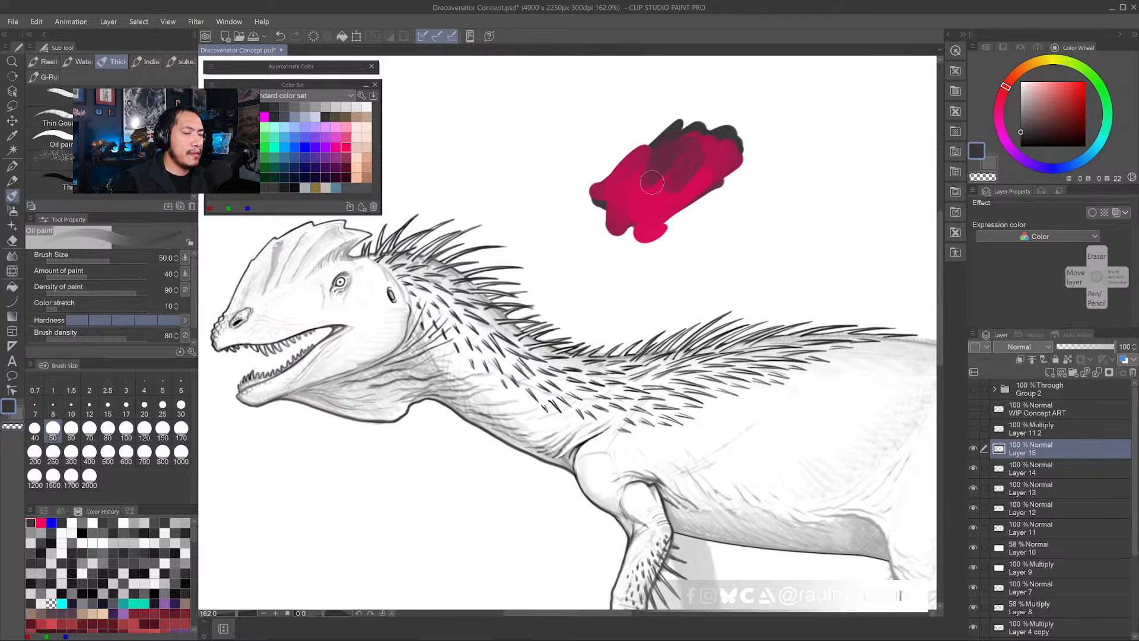
- Blend gray and crimson on the test swatch with Oil paint, sampling intermediate tones and extending the swatch in dark burgundy
{"action": "left_click", "coordinate": [694, 127], "text": "alt"}
{"action": "left_click_drag", "start_coordinate": [695, 127], "coordinate": [649, 178]}
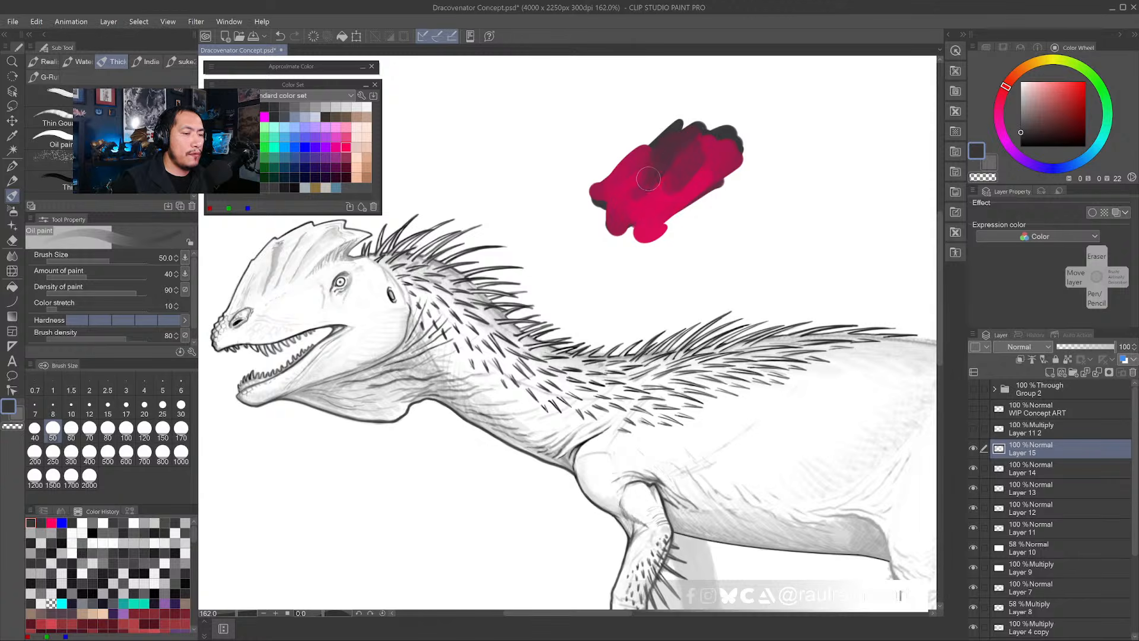
{"action": "left_click", "coordinate": [694, 164], "text": "alt"}
{"action": "left_click", "coordinate": [721, 146], "text": "alt"}
{"action": "left_click", "coordinate": [676, 144], "text": "alt"}
{"action": "mouse_move", "coordinate": [721, 146]}
{"action": "left_mouse_down"}
{"action": "mouse_move", "coordinate": [656, 180]}
{"action": "mouse_move", "coordinate": [637, 158]}
{"action": "mouse_move", "coordinate": [670, 115]}
{"action": "mouse_move", "coordinate": [645, 174]}
{"action": "mouse_move", "coordinate": [649, 118]}
{"action": "left_mouse_up"}
{"action": "left_click", "coordinate": [669, 143], "text": "alt"}
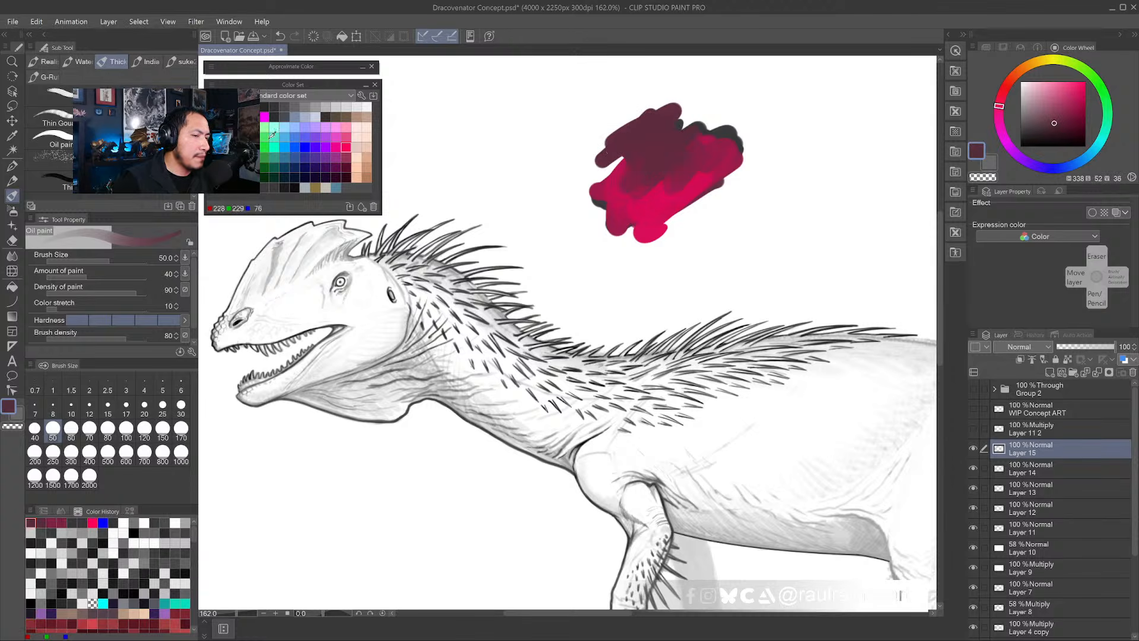
{"action": "mouse_move", "coordinate": [647, 161]}
{"action": "left_mouse_down"}
{"action": "mouse_move", "coordinate": [622, 160]}
{"action": "mouse_move", "coordinate": [621, 172]}
{"action": "left_mouse_up"}
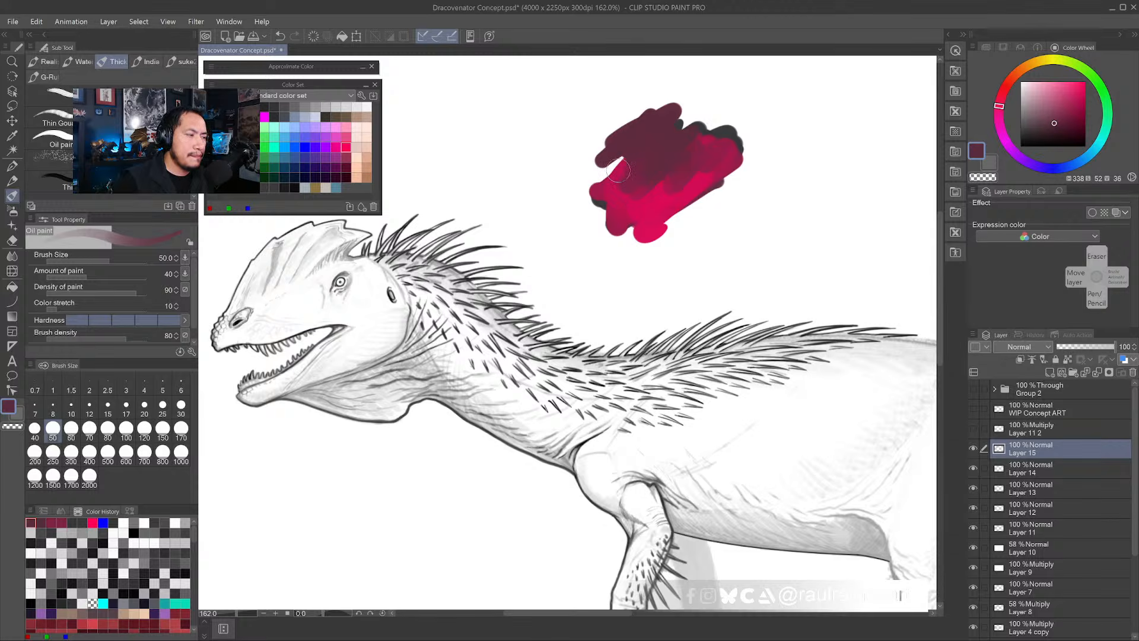
- Switch to the Dense watercolor brush at size 30 and paint a burgundy test swatch beside the oil paint one
{"action": "left_click", "coordinate": [78, 62]}
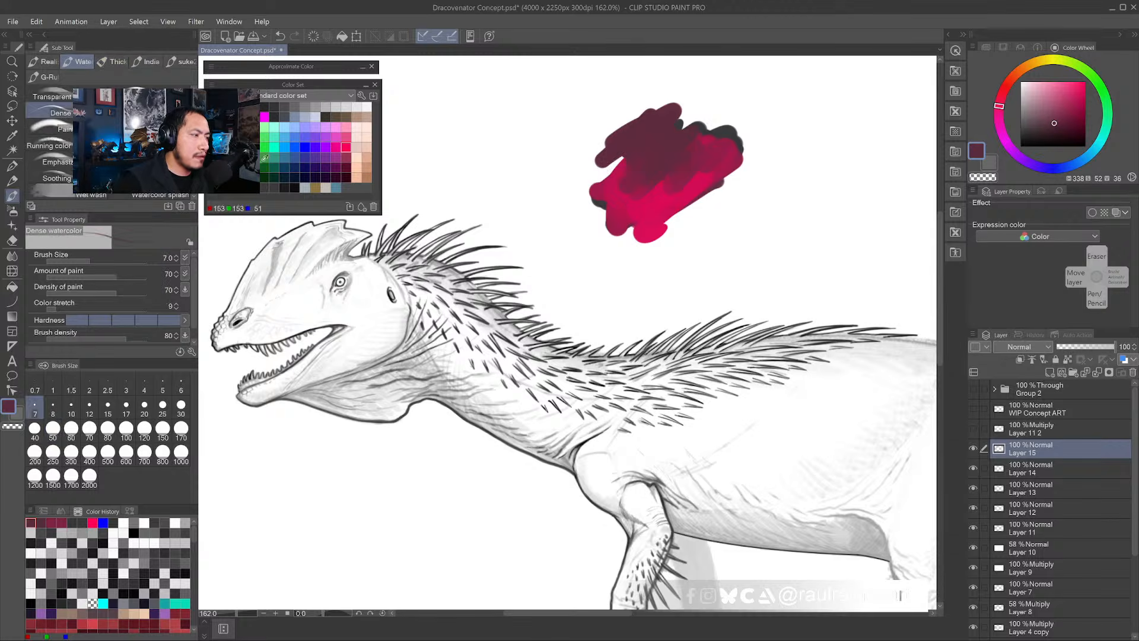
{"action": "key", "text": "bracketright"}
{"action": "key", "text": "bracketright"}
{"action": "key", "text": "bracketright"}
{"action": "key", "text": "bracketright"}
{"action": "key", "text": "bracketright"}
{"action": "key", "text": "bracketright"}
{"action": "key", "text": "bracketright"}
{"action": "key", "text": "bracketright"}
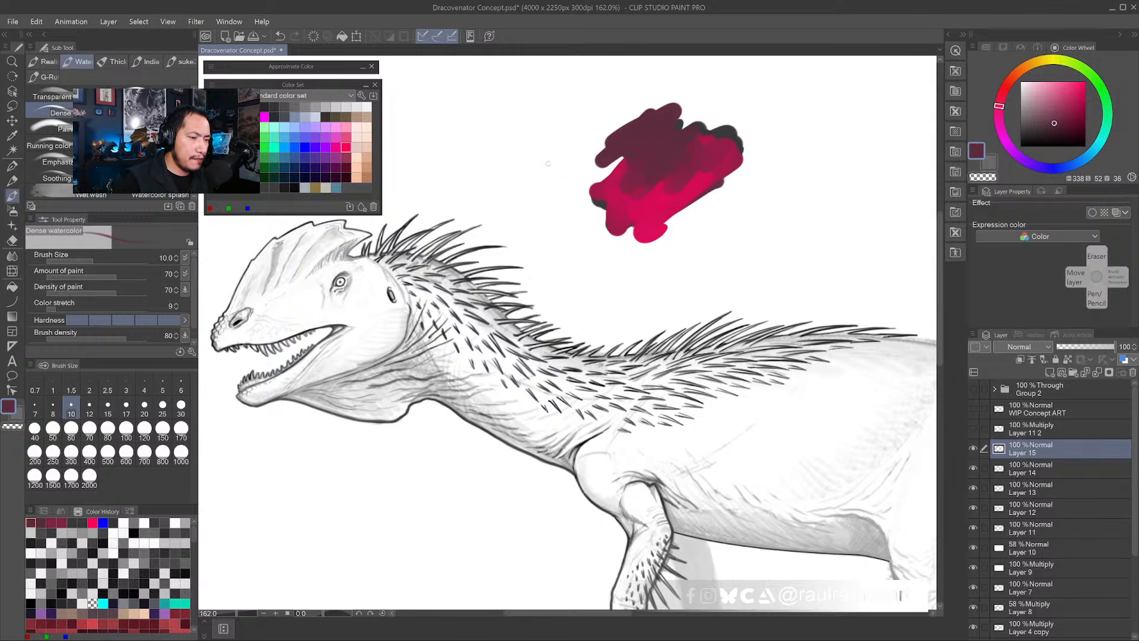
{"action": "mouse_move", "coordinate": [801, 181]}
{"action": "left_mouse_down"}
{"action": "mouse_move", "coordinate": [763, 201]}
{"action": "mouse_move", "coordinate": [750, 236]}
{"action": "mouse_move", "coordinate": [820, 196]}
{"action": "mouse_move", "coordinate": [744, 217]}
{"action": "mouse_move", "coordinate": [724, 264]}
{"action": "left_mouse_up"}
{"action": "key", "text": "ctrl+z"}
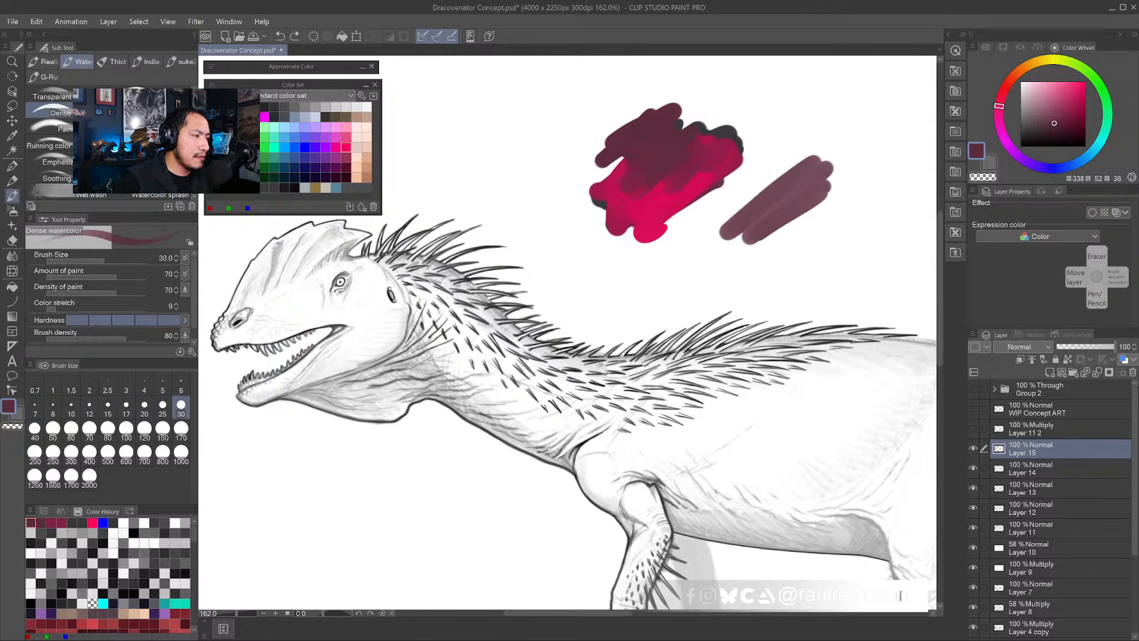
- Test the Wet wash brush at size 120 by layering overlapping burgundy washes over the watercolor swatch
{"action": "left_click", "coordinate": [51, 190]}
{"action": "mouse_move", "coordinate": [809, 132]}
{"action": "left_mouse_down"}
{"action": "mouse_move", "coordinate": [819, 142]}
{"action": "mouse_move", "coordinate": [793, 175]}
{"action": "left_mouse_up"}
{"action": "left_click_drag", "start_coordinate": [837, 217], "coordinate": [854, 228]}
{"action": "left_click_drag", "start_coordinate": [853, 220], "coordinate": [734, 214]}
{"action": "mouse_move", "coordinate": [777, 136]}
{"action": "left_mouse_down"}
{"action": "mouse_move", "coordinate": [755, 155]}
{"action": "mouse_move", "coordinate": [801, 196]}
{"action": "mouse_move", "coordinate": [736, 155]}
{"action": "mouse_move", "coordinate": [826, 237]}
{"action": "left_mouse_up"}
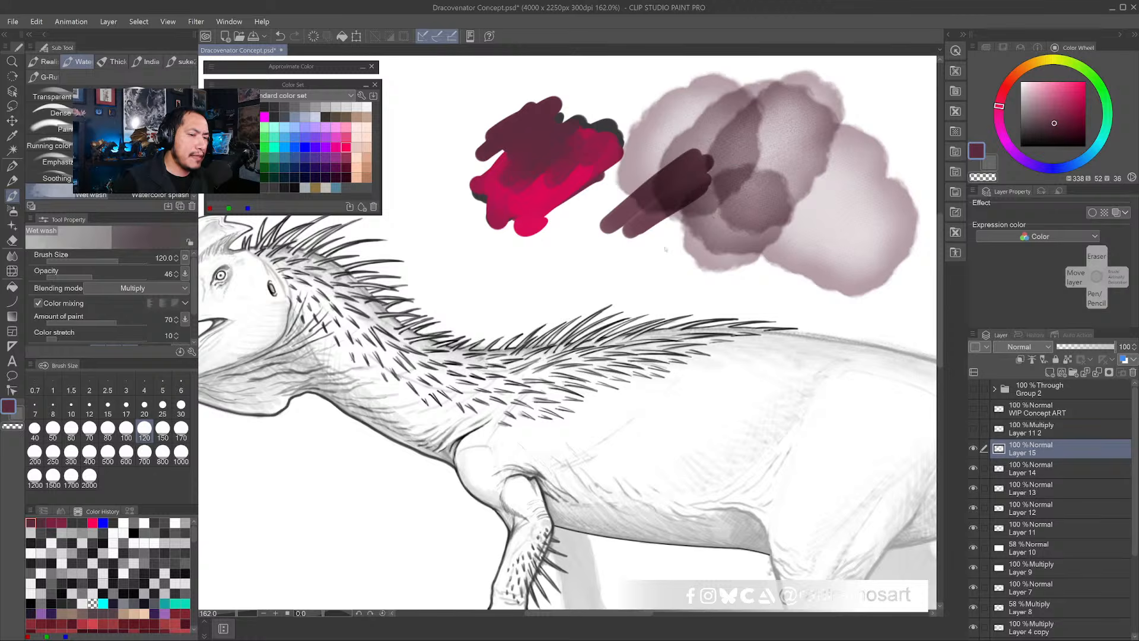
- Undo the watercolor and wash test strokes and delete the test layer, Layer 15
{"action": "key", "text": "ctrl+z"}
{"action": "key", "text": "ctrl+z"}
{"action": "key", "text": "ctrl+z"}
{"action": "key", "text": "ctrl+z"}
{"action": "key", "text": "ctrl+z"}
{"action": "key", "text": "ctrl+z"}
{"action": "key", "text": "ctrl+z"}
{"action": "key", "text": "ctrl+z"}
{"action": "key", "text": "ctrl+z"}
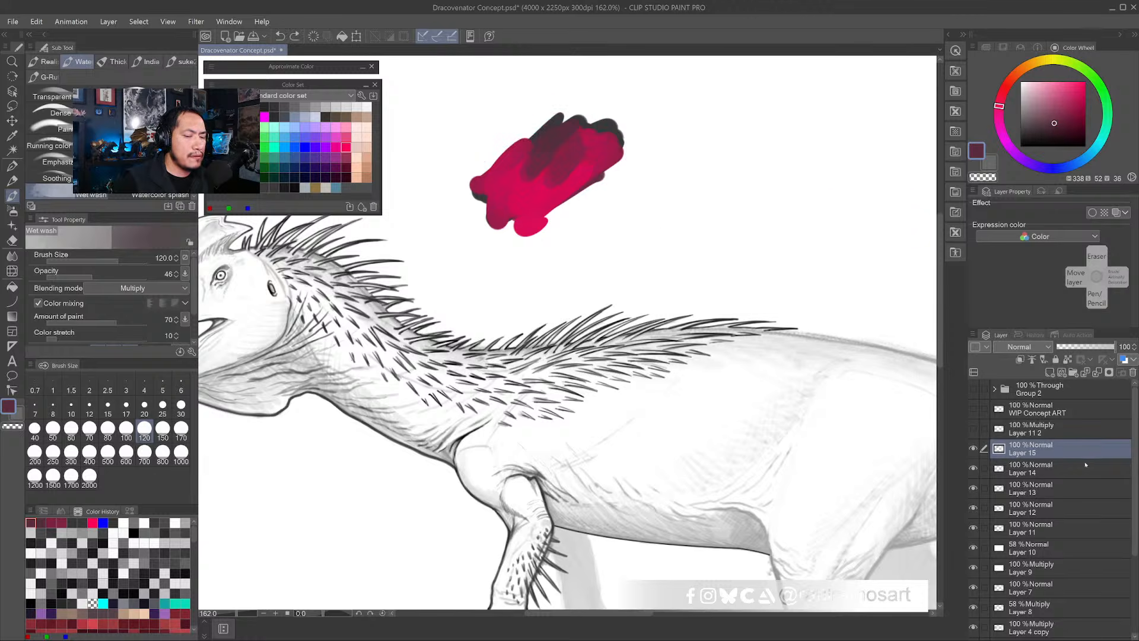
{"action": "left_click_drag", "start_coordinate": [1033, 449], "coordinate": [1133, 374]}
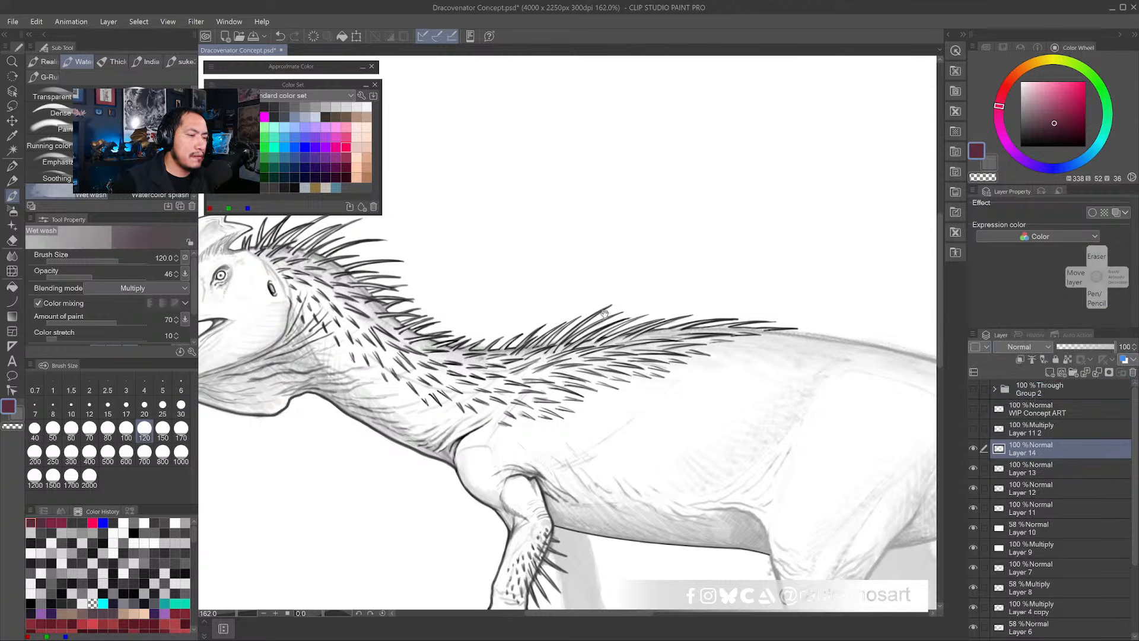
- On Layer 14, darken and sharpen the spines at the rear end of the mane with the Lighter pencil at size 8 in black
{"action": "left_click_drag", "start_coordinate": [604, 313], "coordinate": [690, 292]}
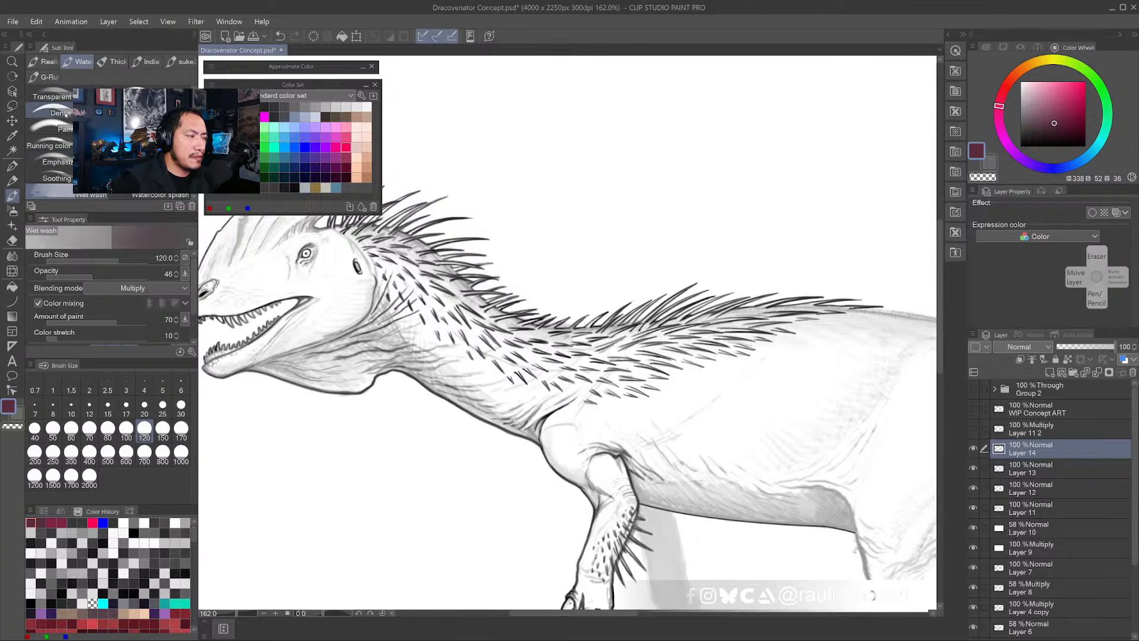
{"action": "left_click", "coordinate": [12, 181]}
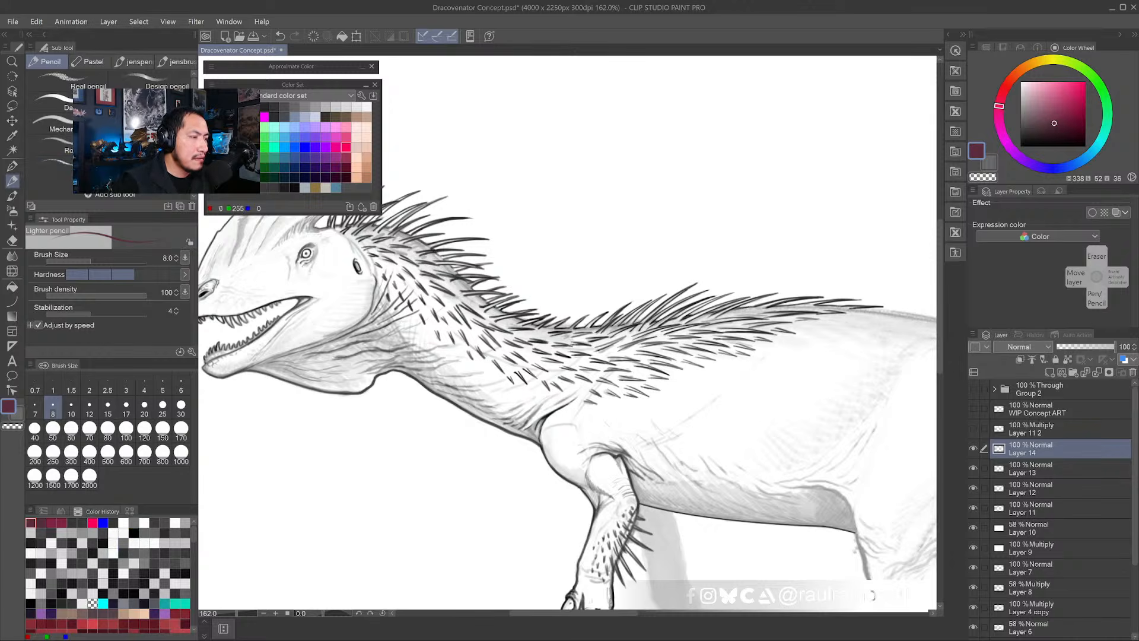
{"action": "left_click", "coordinate": [216, 106]}
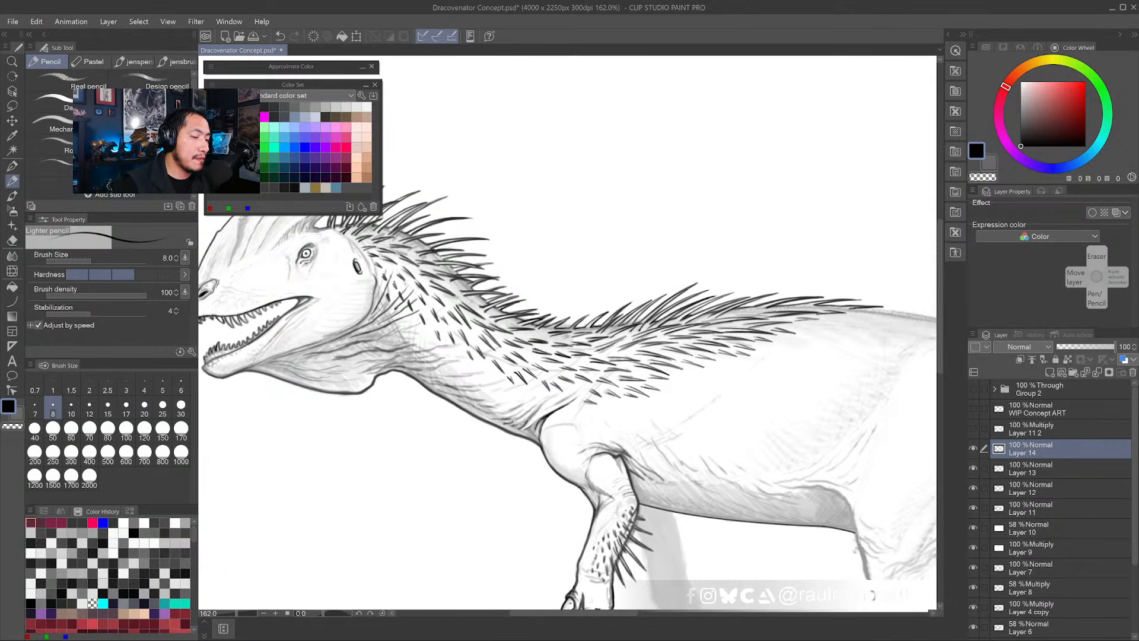
{"action": "left_click_drag", "start_coordinate": [698, 317], "coordinate": [515, 299]}
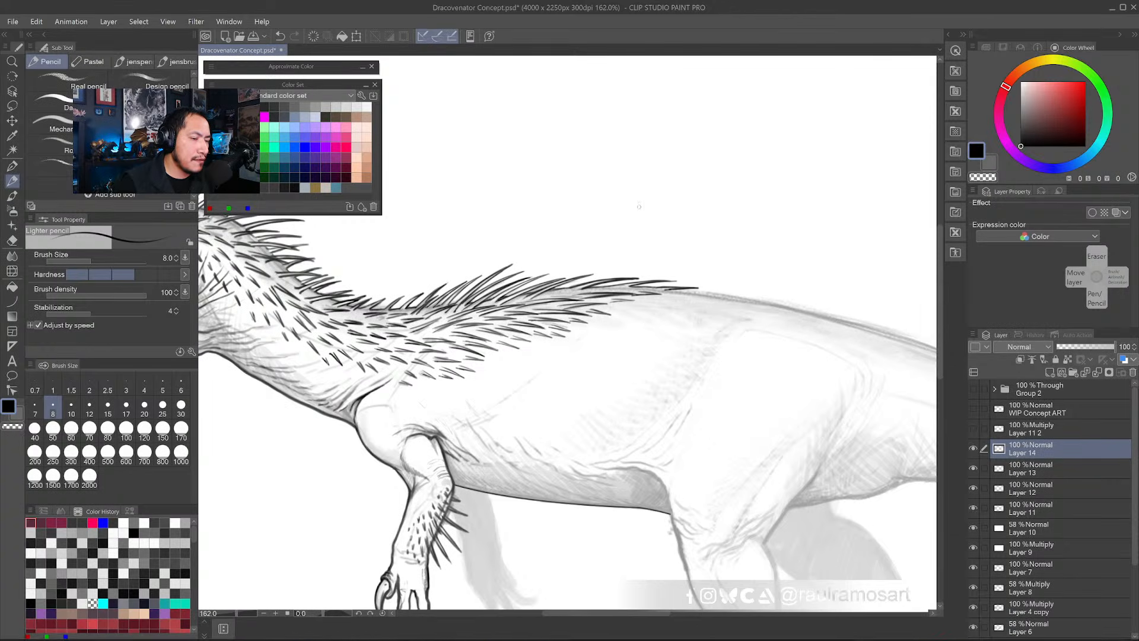
{"action": "left_click_drag", "start_coordinate": [605, 418], "coordinate": [643, 366]}
{"action": "left_click_drag", "start_coordinate": [606, 274], "coordinate": [623, 252]}
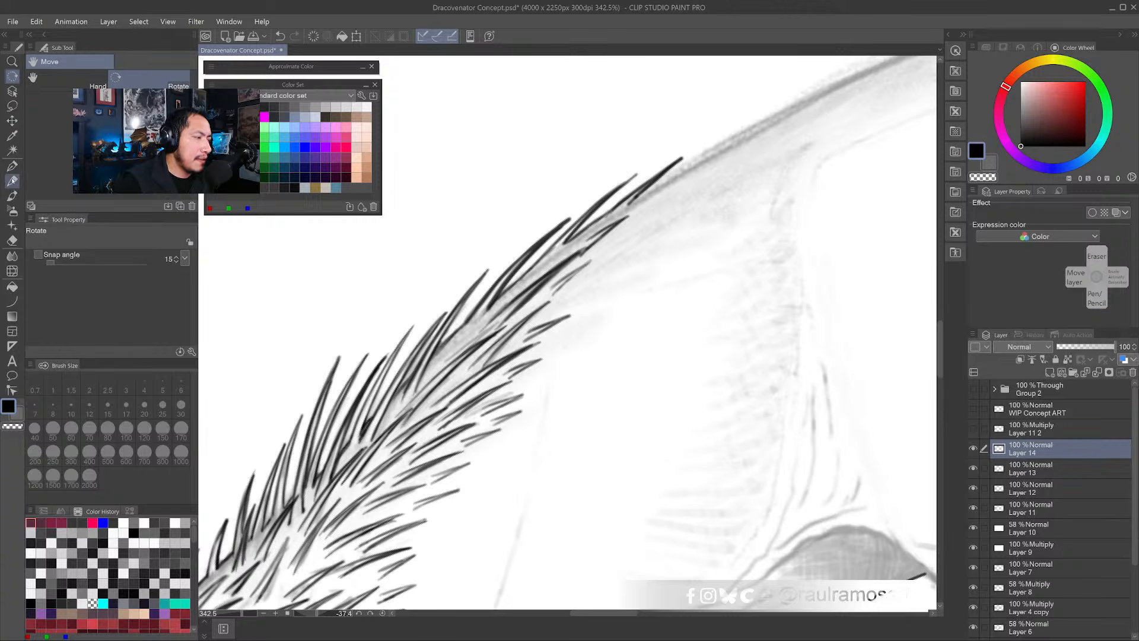
{"action": "key", "text": "p"}
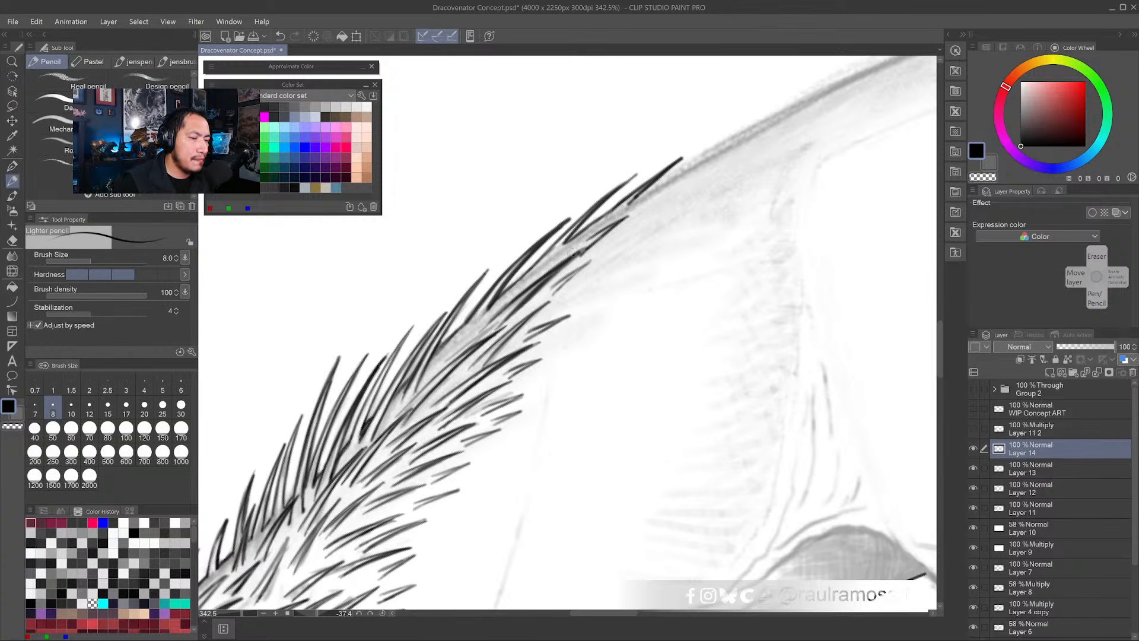
{"action": "left_click_drag", "start_coordinate": [573, 254], "coordinate": [632, 211]}
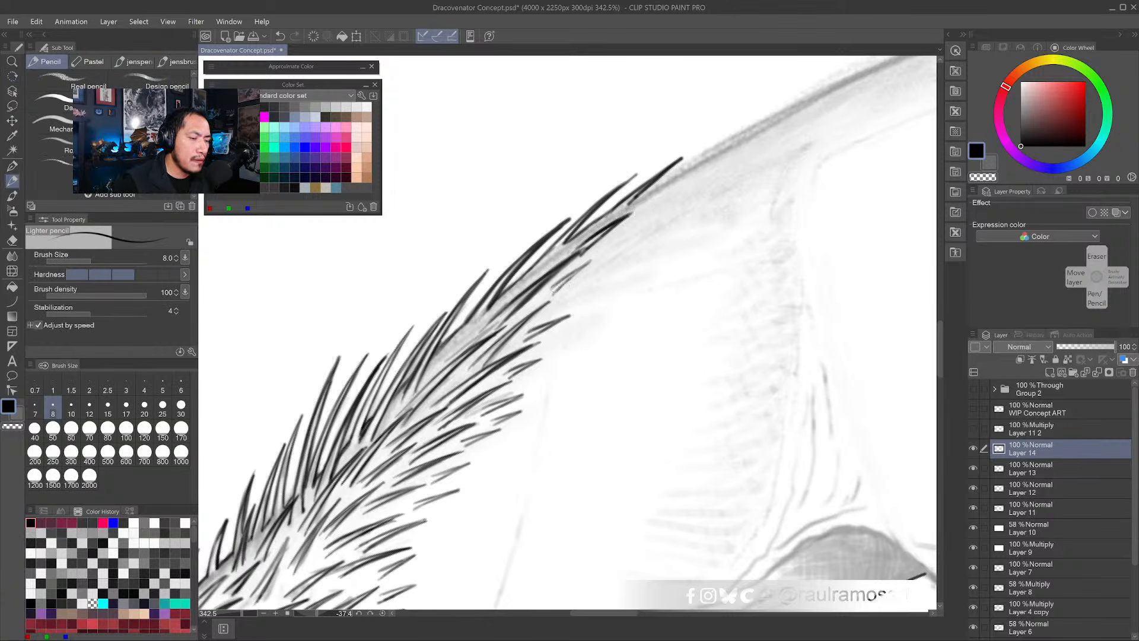
{"action": "left_click_drag", "start_coordinate": [534, 305], "coordinate": [588, 261]}
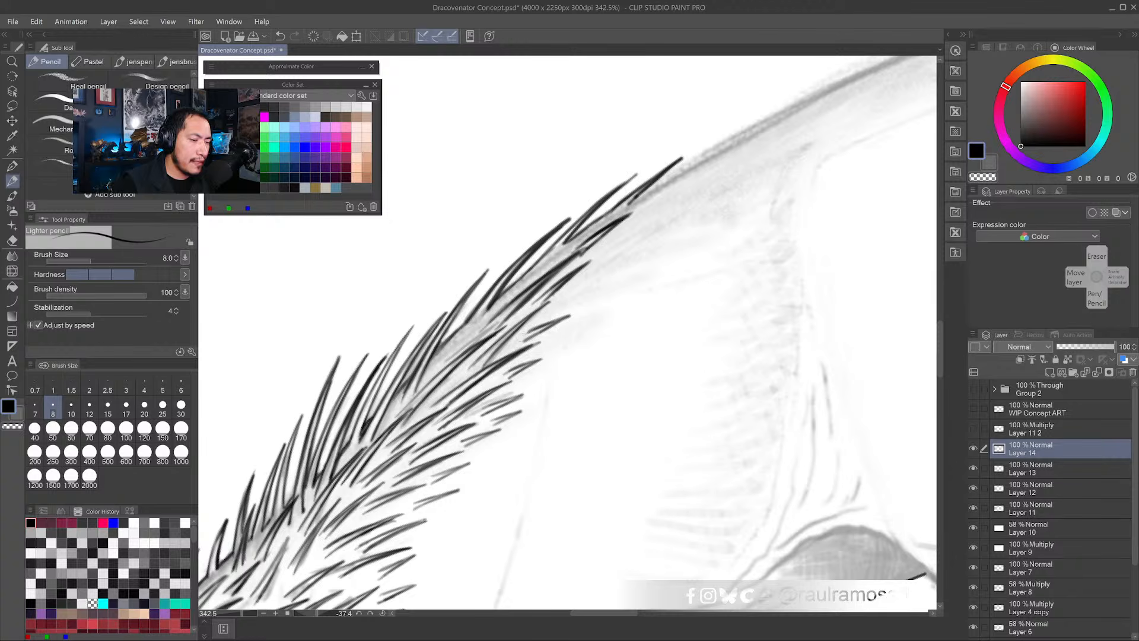
{"action": "left_click_drag", "start_coordinate": [510, 344], "coordinate": [570, 317]}
{"action": "key", "text": "ctrl+z"}
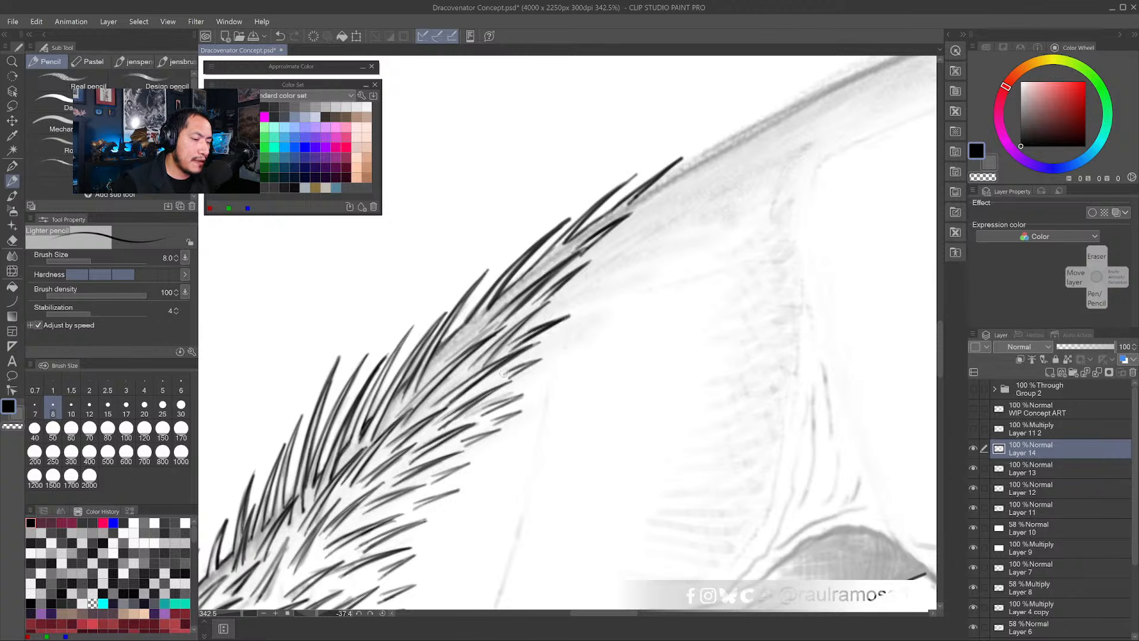
{"action": "left_click_drag", "start_coordinate": [489, 385], "coordinate": [547, 356]}
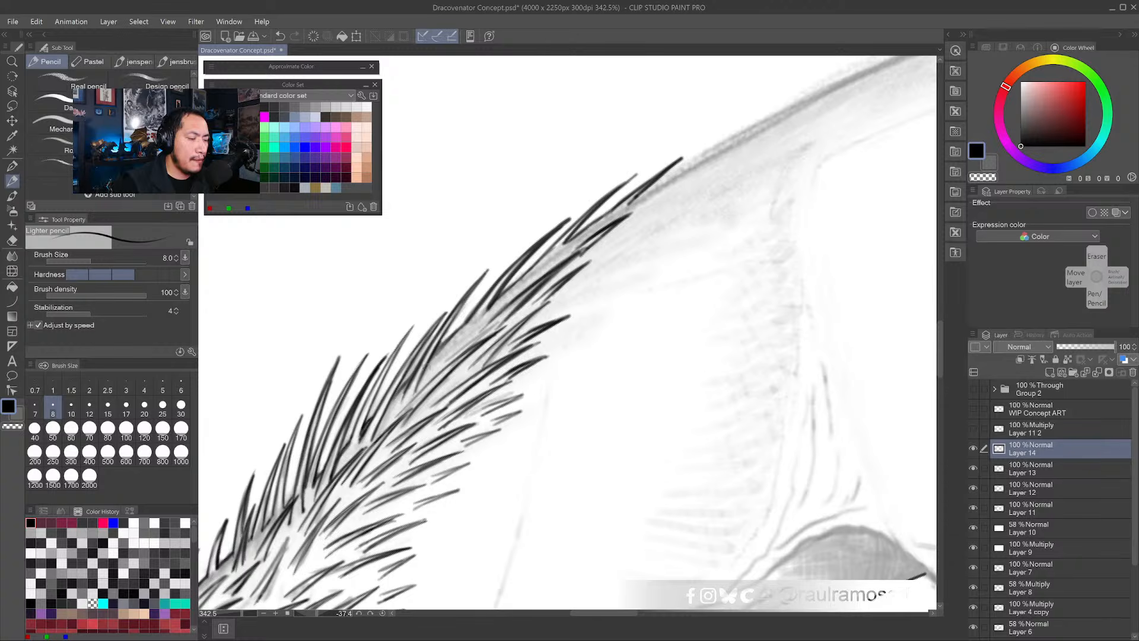
- Sample white and light gray tones and draw thin highlights between the dark spines along the upper back
{"action": "left_click", "coordinate": [421, 350], "text": "alt"}
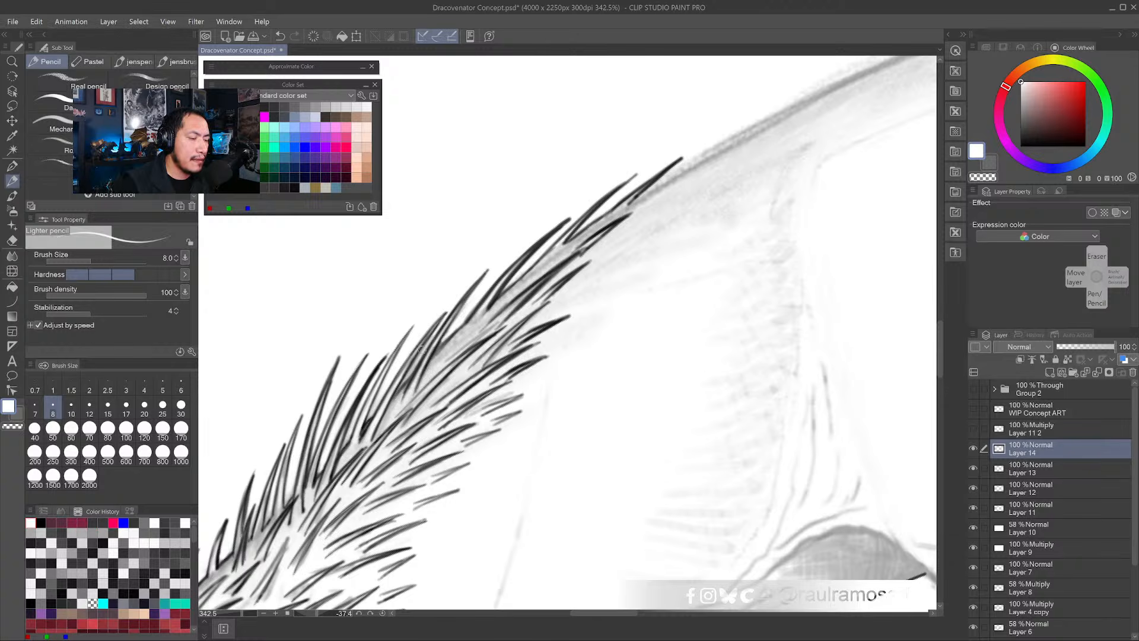
{"action": "left_click_drag", "start_coordinate": [408, 376], "coordinate": [440, 323]}
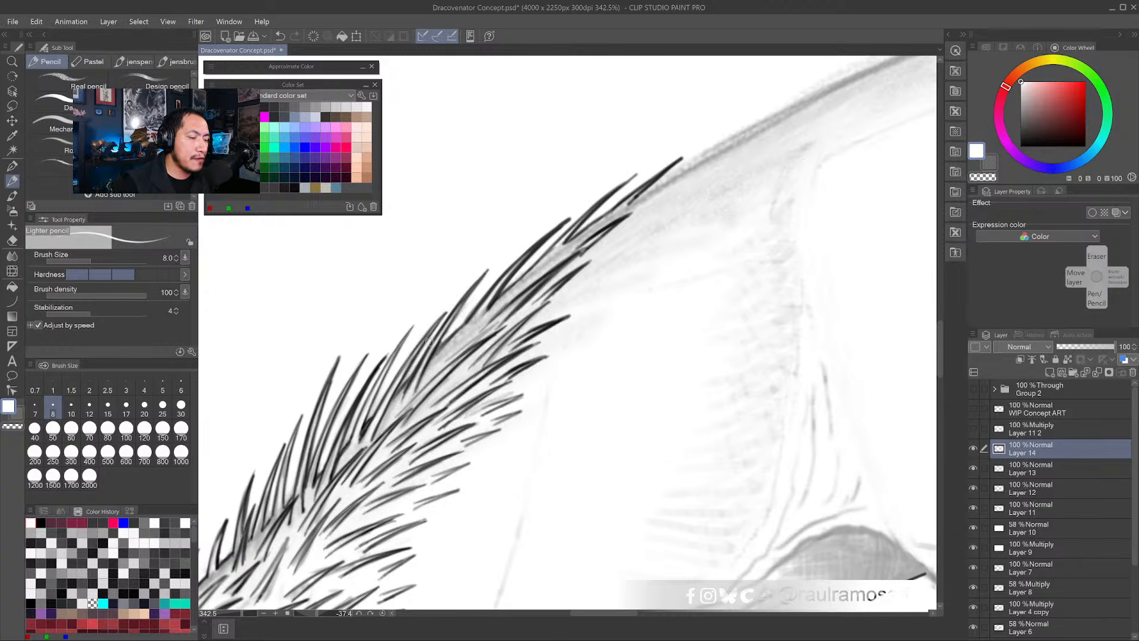
{"action": "left_click_drag", "start_coordinate": [407, 375], "coordinate": [412, 365]}
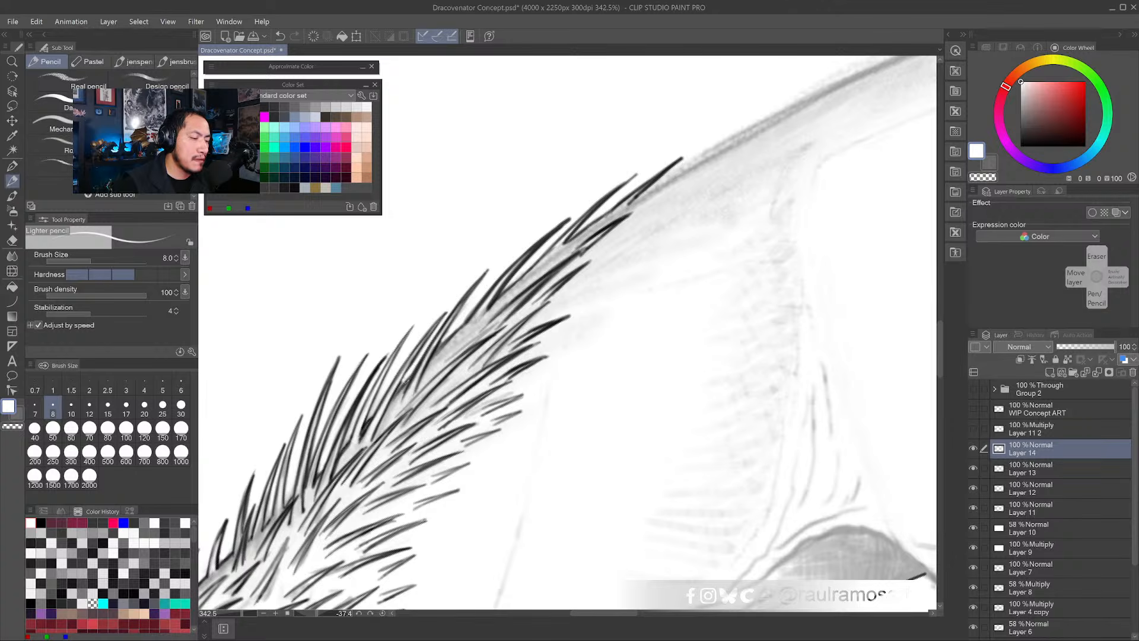
{"action": "left_click", "coordinate": [366, 419], "text": "alt"}
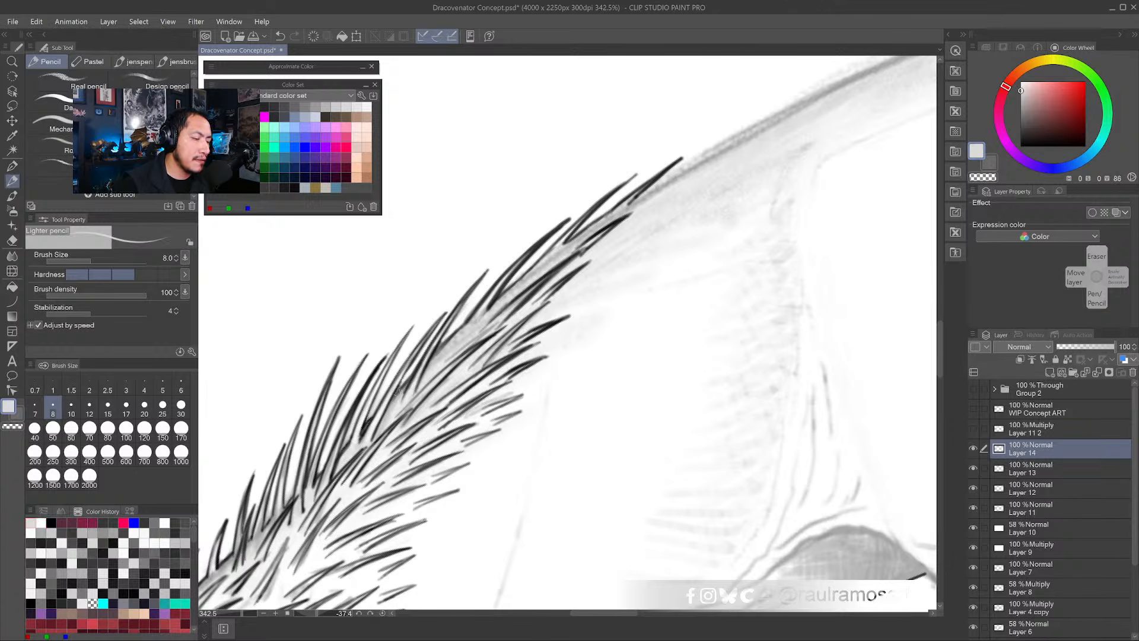
{"action": "left_click_drag", "start_coordinate": [397, 393], "coordinate": [417, 356]}
{"action": "key", "text": "ctrl+z"}
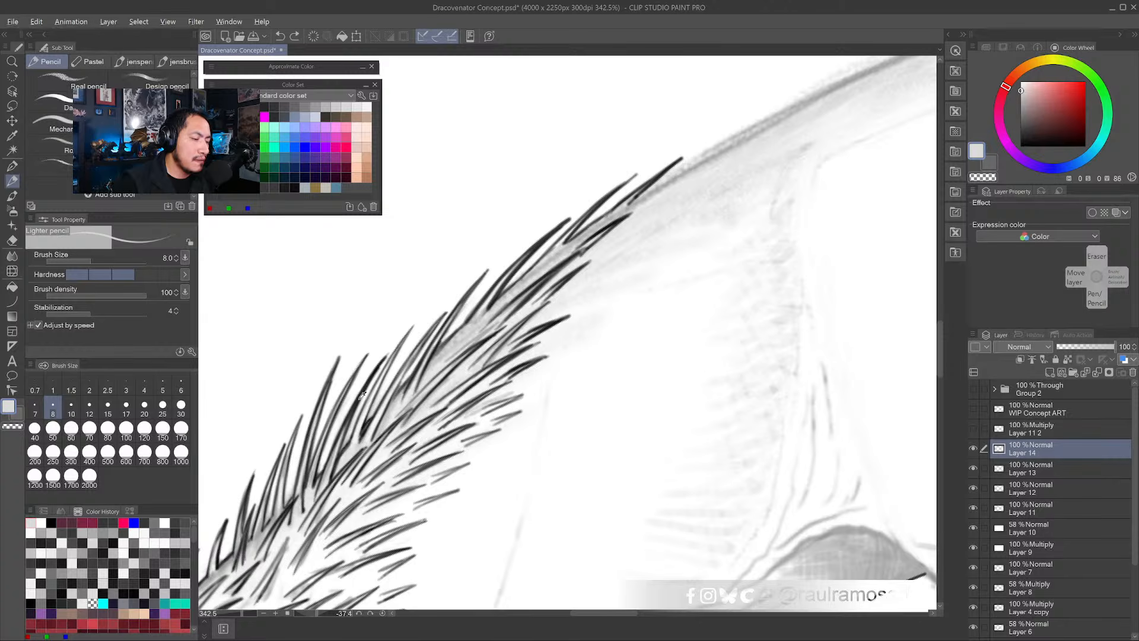
{"action": "left_click", "coordinate": [363, 396], "text": "alt"}
{"action": "mouse_move", "coordinate": [386, 410]}
{"action": "left_mouse_down"}
{"action": "mouse_move", "coordinate": [415, 359]}
{"action": "mouse_move", "coordinate": [400, 380]}
{"action": "left_mouse_up"}
{"action": "mouse_move", "coordinate": [400, 379]}
{"action": "left_mouse_down"}
{"action": "mouse_move", "coordinate": [446, 314]}
{"action": "mouse_move", "coordinate": [439, 320]}
{"action": "left_mouse_up"}
{"action": "left_click", "coordinate": [415, 339], "text": "alt"}
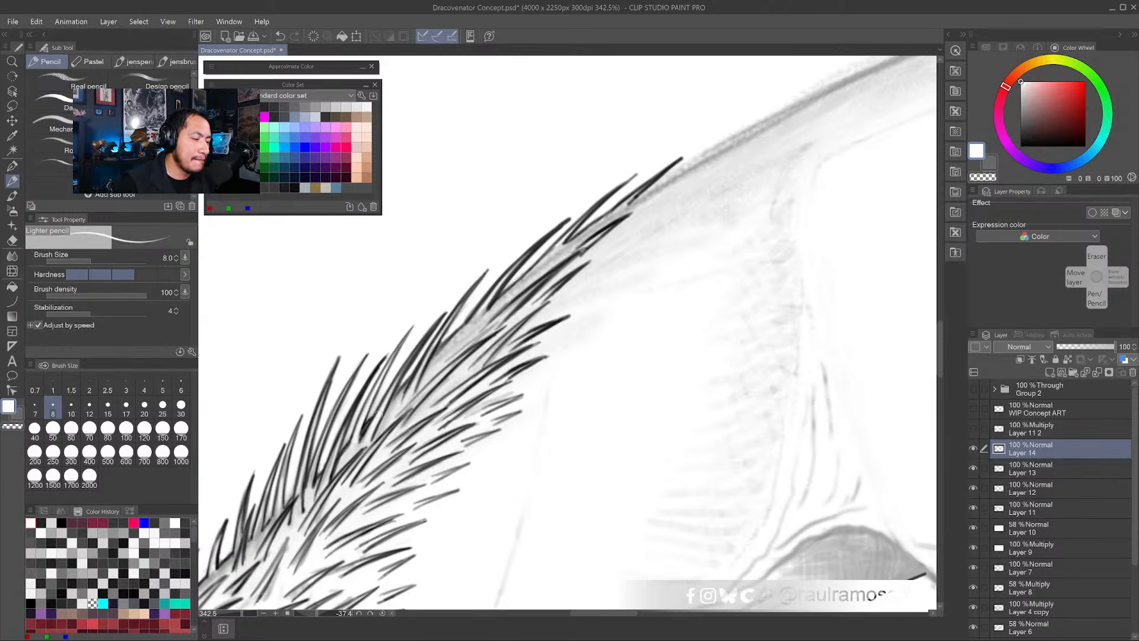
{"action": "left_click_drag", "start_coordinate": [394, 389], "coordinate": [414, 353]}
{"action": "left_click_drag", "start_coordinate": [400, 376], "coordinate": [434, 326]}
- Refine the spines above the shoulder with Lighter pencil strokes, alternating between sampled dark gray and near-white
{"action": "left_click_drag", "start_coordinate": [438, 436], "coordinate": [492, 267]}
{"action": "left_click", "coordinate": [498, 259], "text": "alt"}
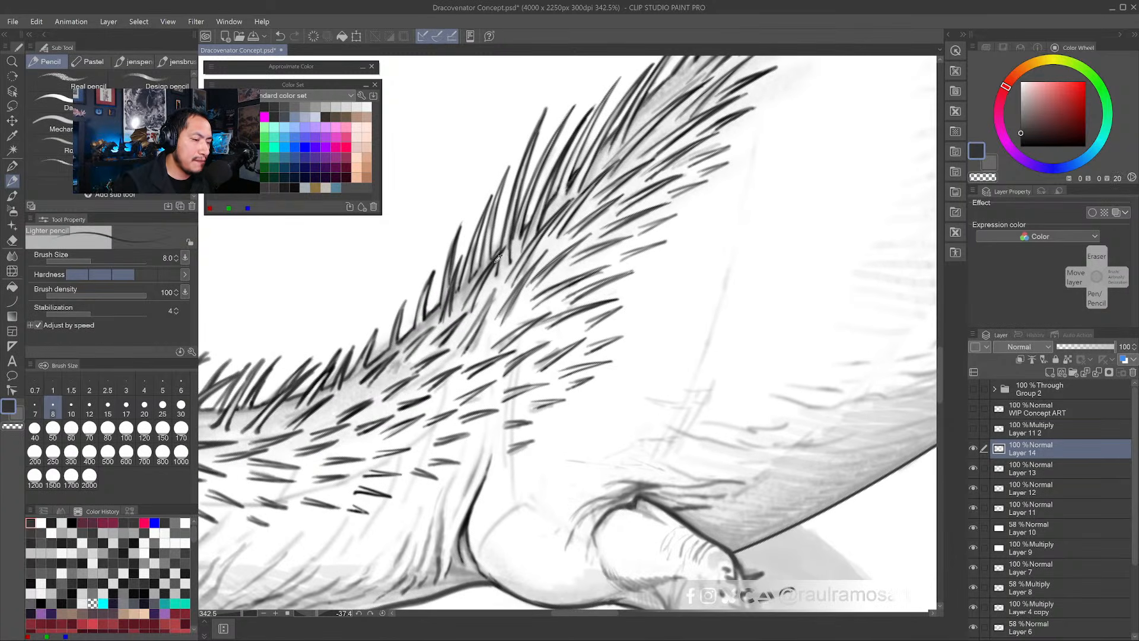
{"action": "mouse_move", "coordinate": [463, 340]}
{"action": "left_mouse_down"}
{"action": "mouse_move", "coordinate": [500, 290]}
{"action": "mouse_move", "coordinate": [478, 312]}
{"action": "mouse_move", "coordinate": [488, 296]}
{"action": "left_mouse_up"}
{"action": "left_click", "coordinate": [497, 308], "text": "alt"}
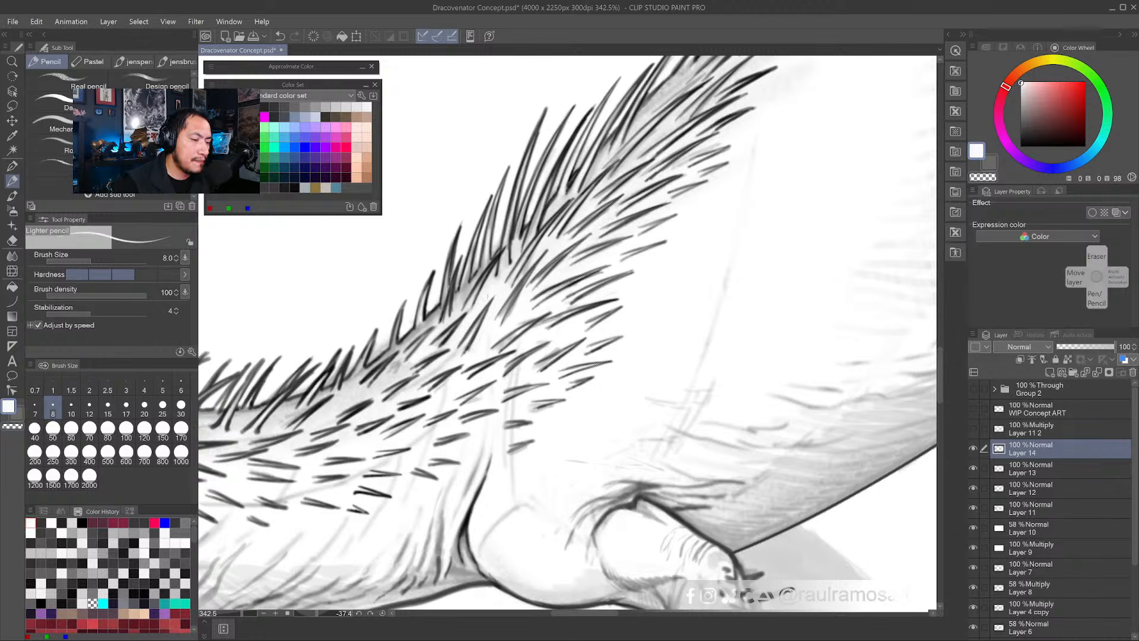
{"action": "mouse_move", "coordinate": [445, 346]}
{"action": "left_mouse_down"}
{"action": "mouse_move", "coordinate": [469, 322]}
{"action": "mouse_move", "coordinate": [447, 310]}
{"action": "mouse_move", "coordinate": [452, 295]}
{"action": "left_mouse_up"}
{"action": "left_click", "coordinate": [448, 320], "text": "alt"}
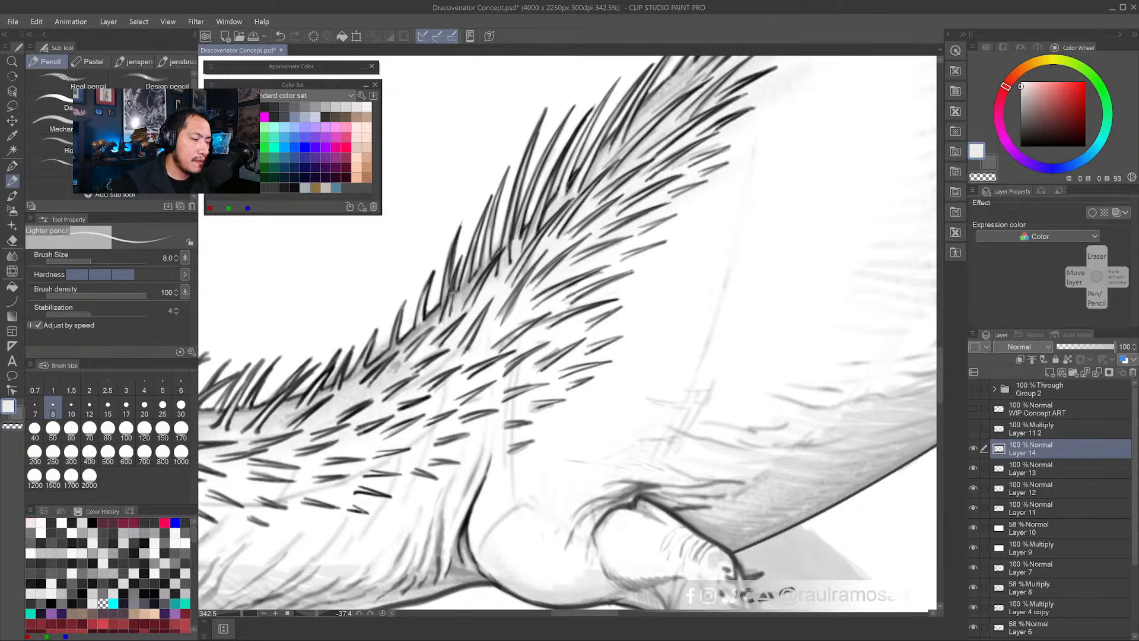
{"action": "left_click", "coordinate": [457, 283], "text": "alt"}
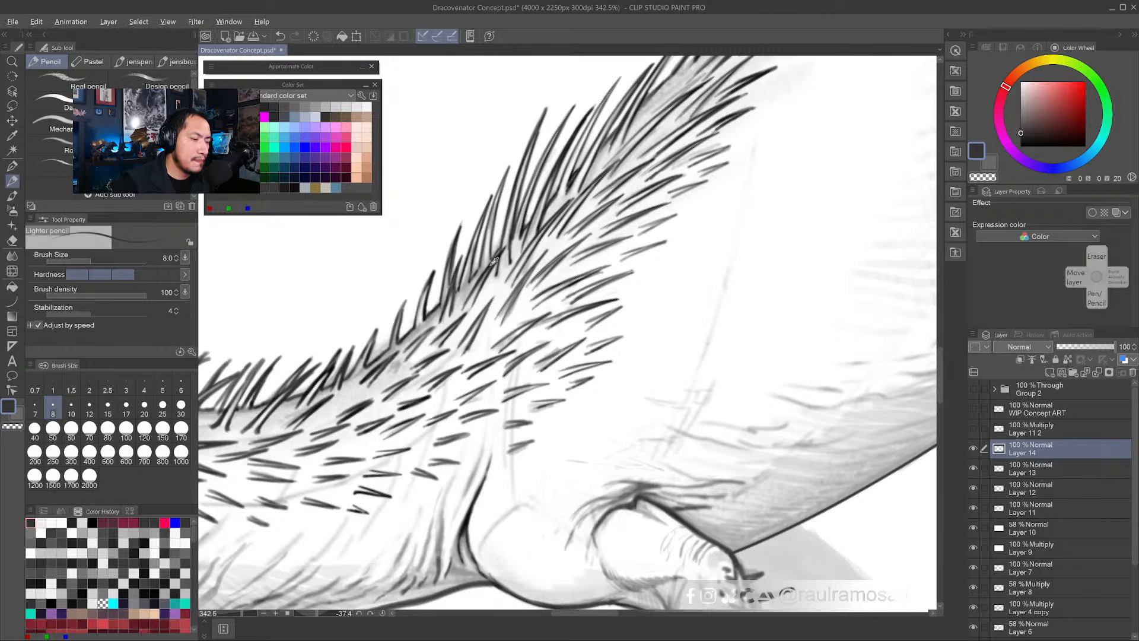
{"action": "left_click_drag", "start_coordinate": [455, 280], "coordinate": [434, 325]}
- Toggle Layer 14's visibility to check the spine work and add a new layer above it
{"action": "left_click_drag", "start_coordinate": [686, 382], "coordinate": [537, 453]}
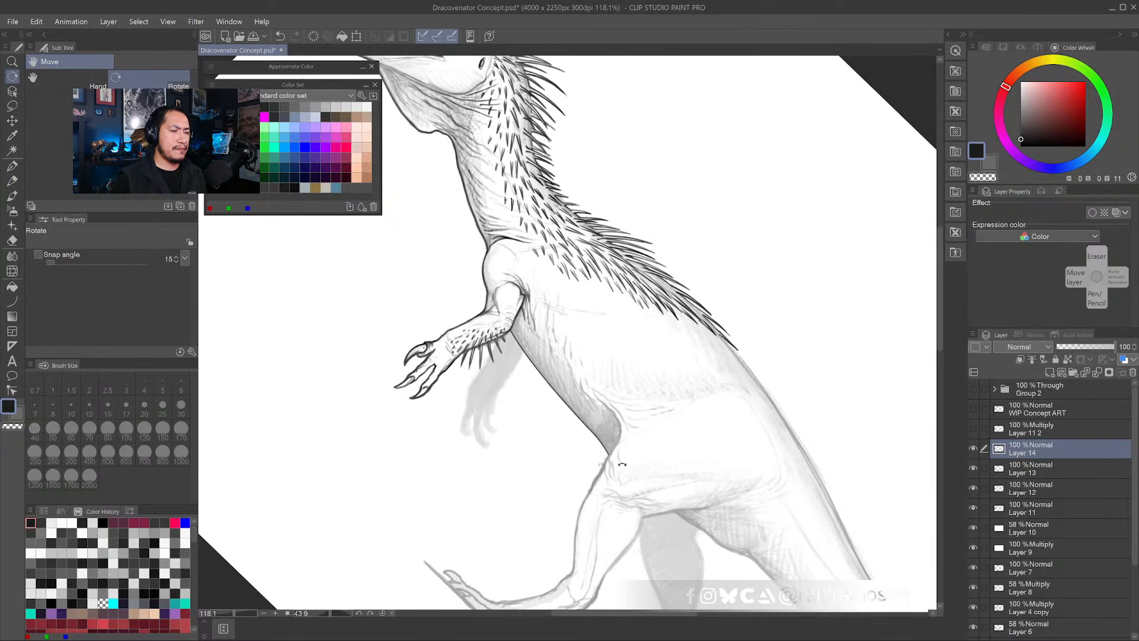
{"action": "left_click_drag", "start_coordinate": [620, 463], "coordinate": [589, 421]}
{"action": "scroll", "coordinate": [444, 301], "scroll_direction": "up", "scroll_amount": 5}
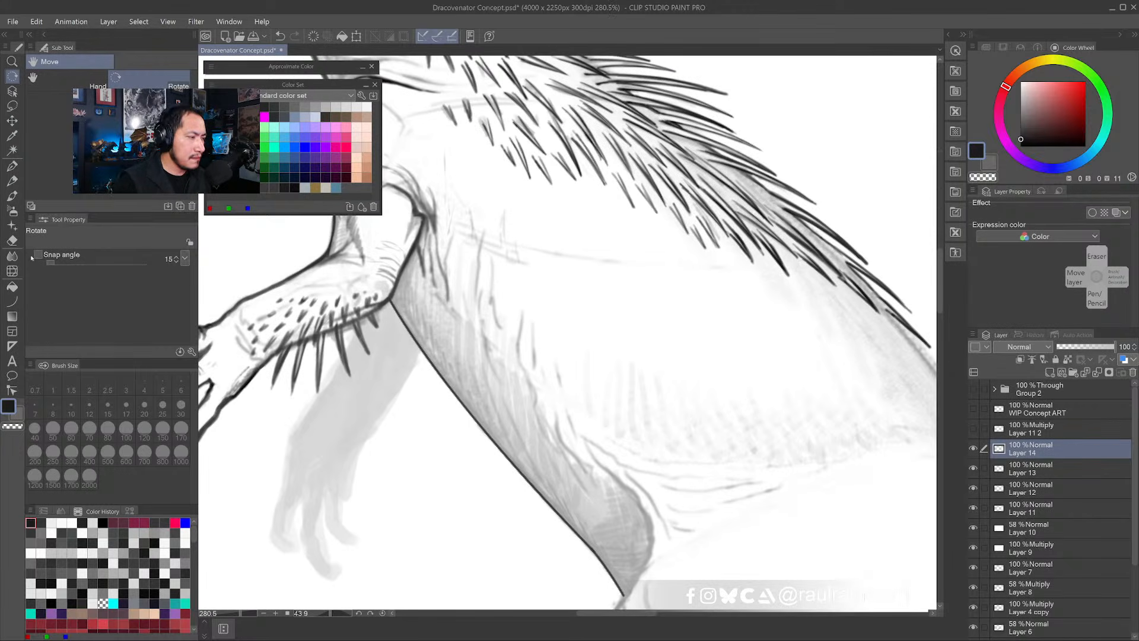
{"action": "key", "text": "b"}
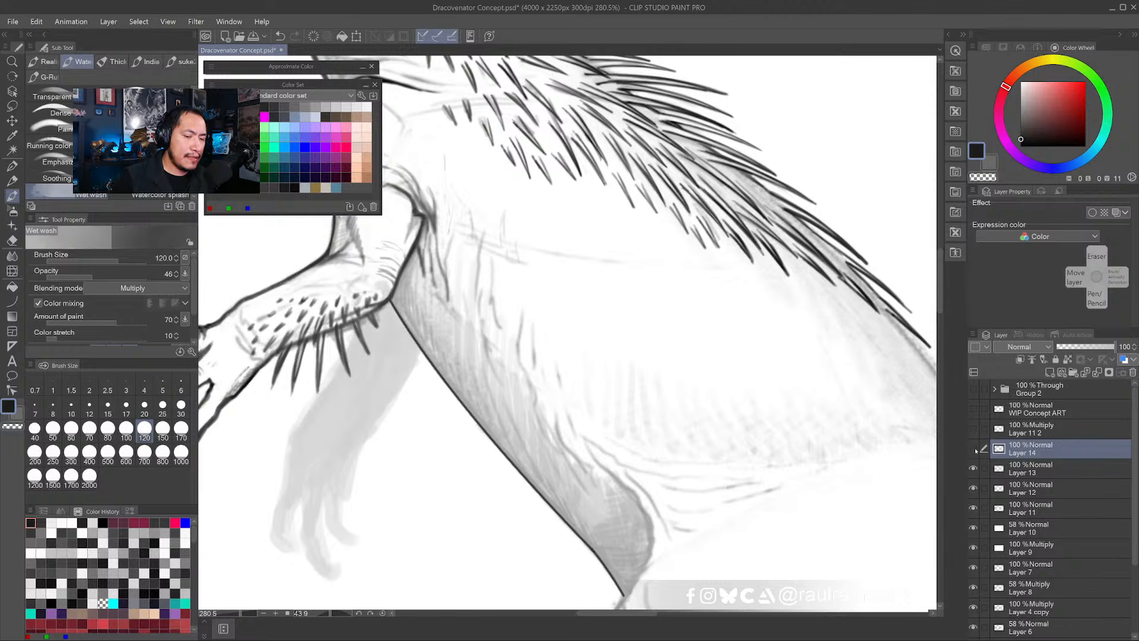
{"action": "left_click", "coordinate": [974, 449]}
{"action": "left_click", "coordinate": [1050, 372]}
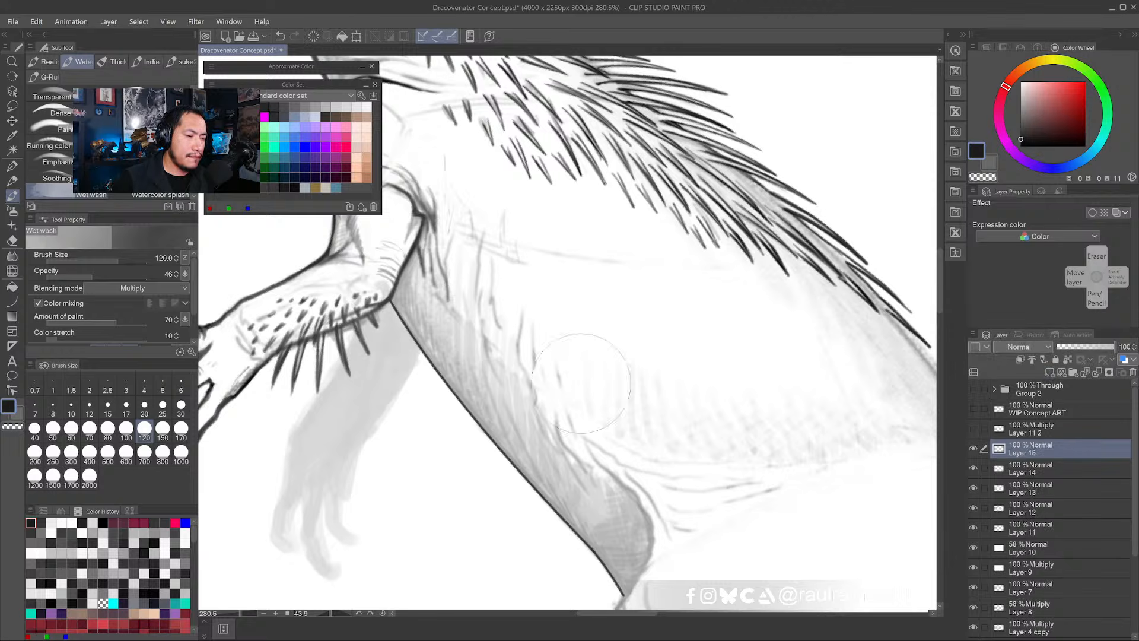
- Choose the Dense watercolor brush and reduce its size to 10
{"action": "left_click", "coordinate": [56, 113]}
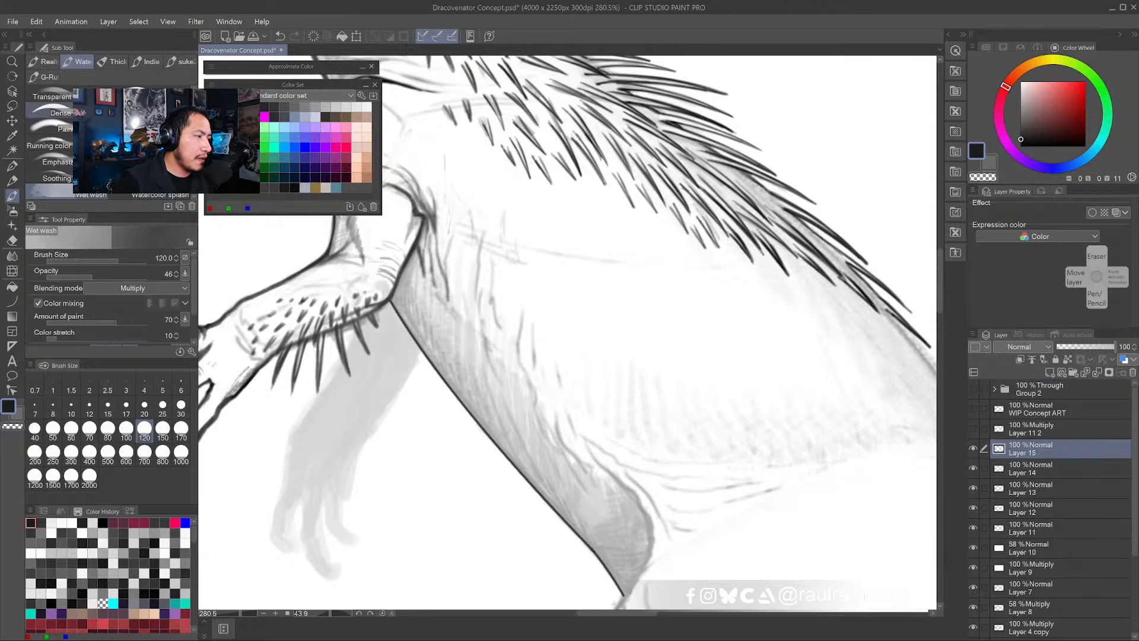
{"action": "key", "text": "bracketleft"}
{"action": "key", "text": "bracketleft"}
{"action": "key", "text": "bracketleft"}
{"action": "key", "text": "bracketleft"}
{"action": "key", "text": "bracketleft"}
{"action": "key", "text": "bracketleft"}
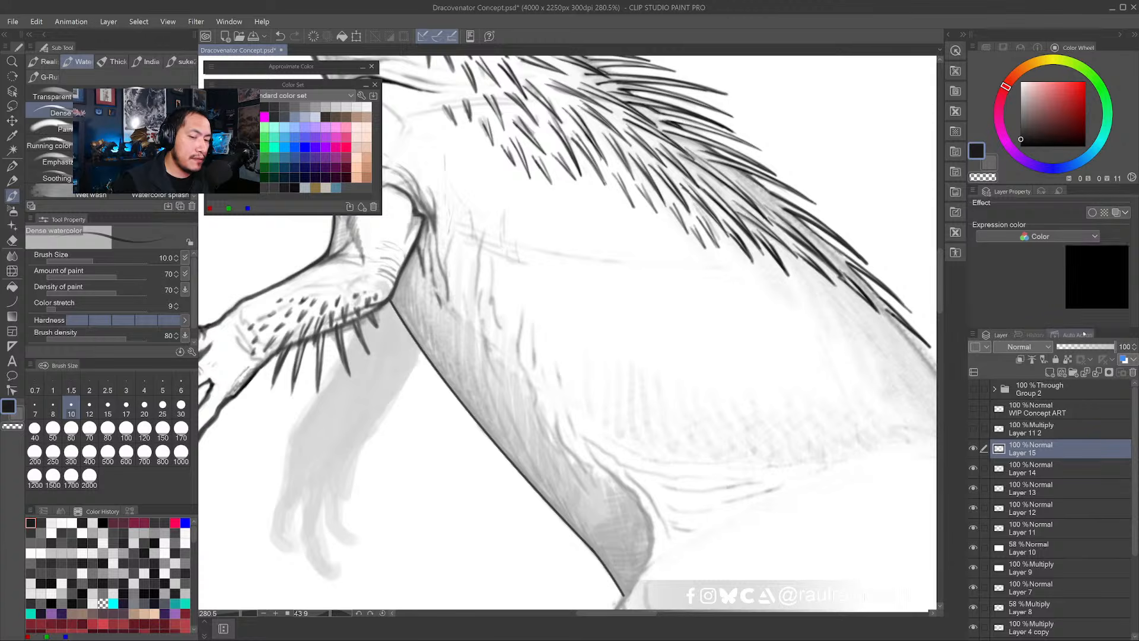
- Lower Layer 15's opacity to 66% and paint dark skin folds along the flank behind the forearm
{"action": "left_click_drag", "start_coordinate": [1113, 347], "coordinate": [1096, 347]}
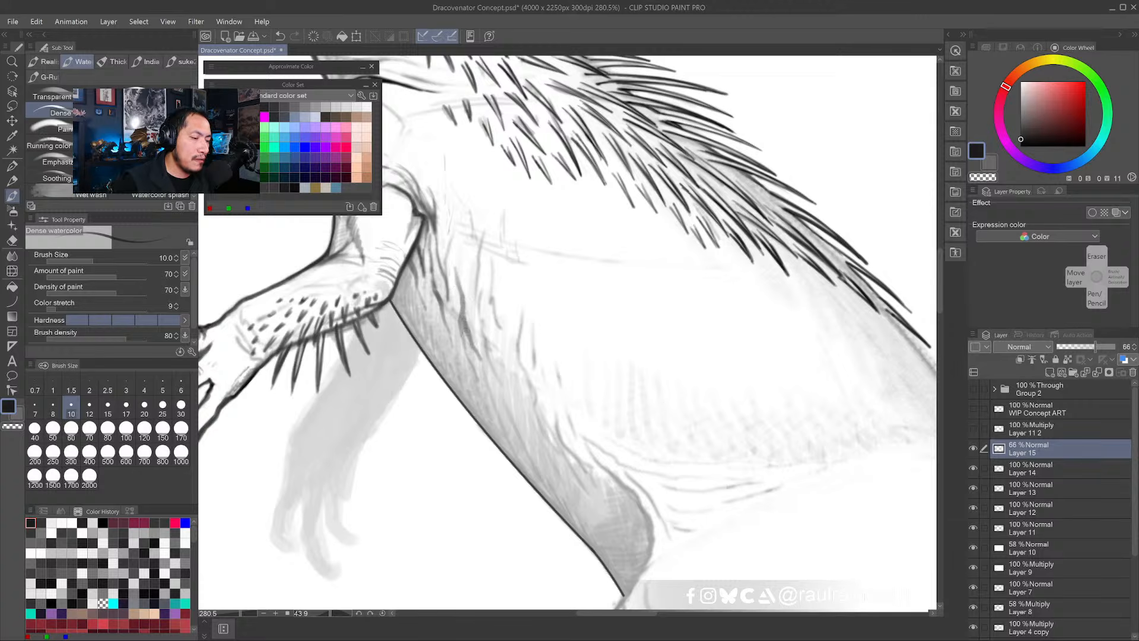
{"action": "mouse_move", "coordinate": [483, 361]}
{"action": "left_mouse_down"}
{"action": "mouse_move", "coordinate": [504, 406]}
{"action": "mouse_move", "coordinate": [485, 349]}
{"action": "mouse_move", "coordinate": [521, 433]}
{"action": "left_mouse_up"}
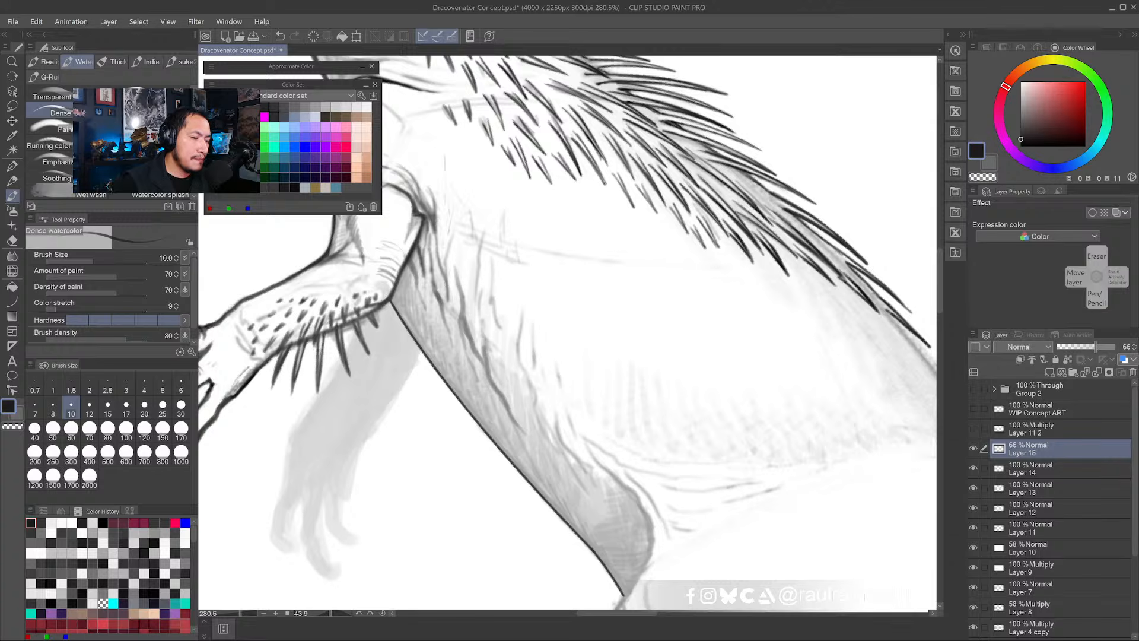
{"action": "left_click_drag", "start_coordinate": [462, 332], "coordinate": [479, 386]}
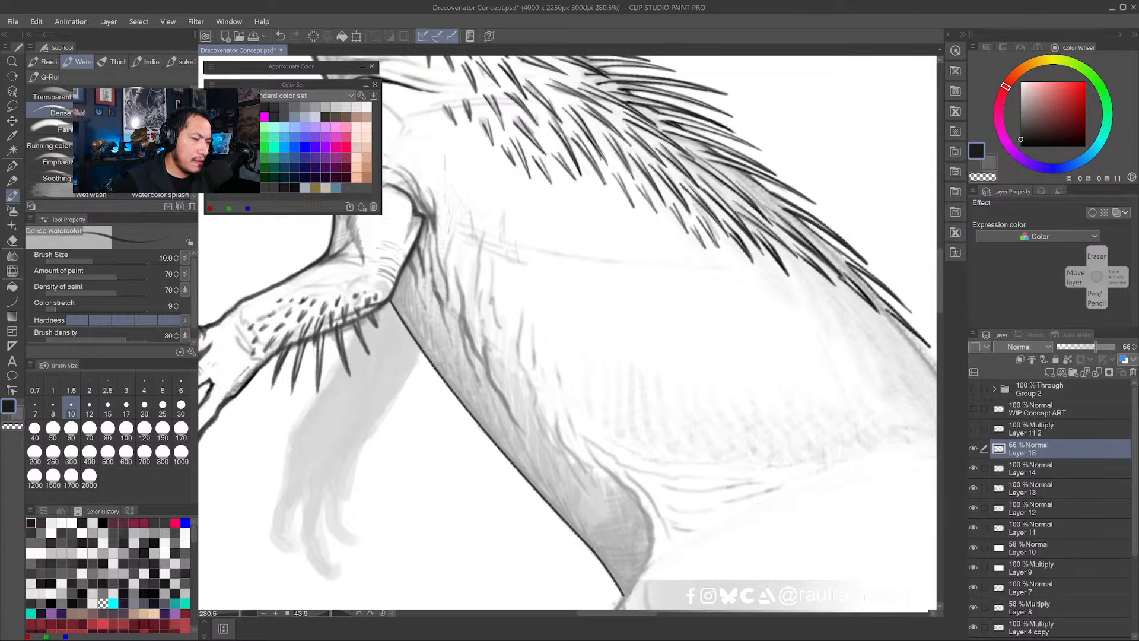
{"action": "mouse_move", "coordinate": [440, 304]}
{"action": "left_mouse_down"}
{"action": "mouse_move", "coordinate": [452, 344]}
{"action": "mouse_move", "coordinate": [487, 349]}
{"action": "left_mouse_up"}
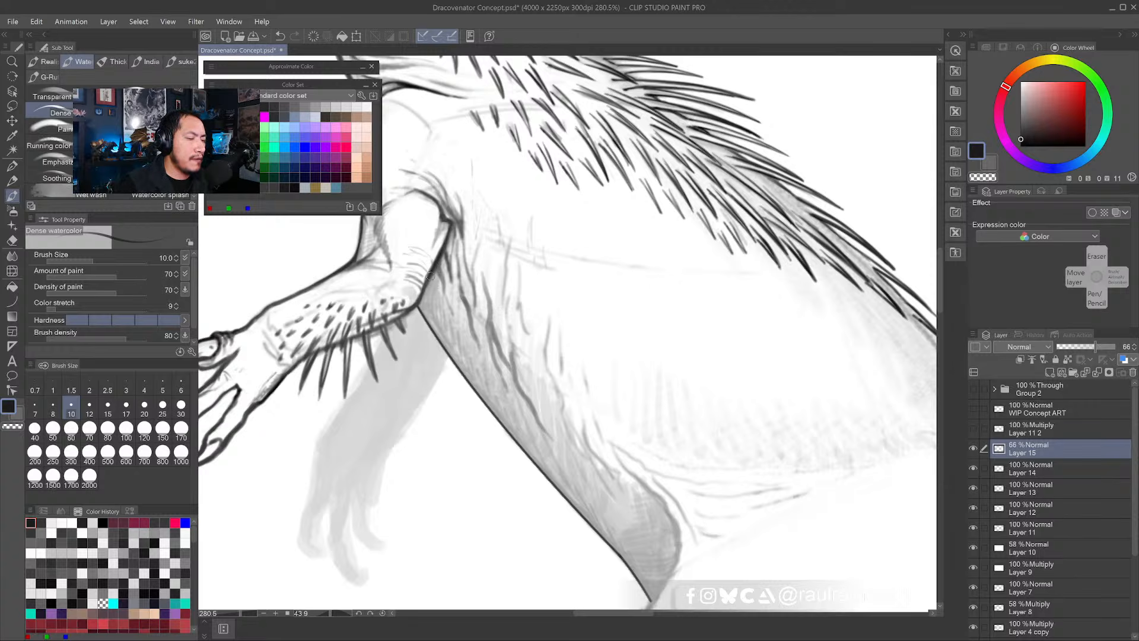
{"action": "left_click_drag", "start_coordinate": [418, 305], "coordinate": [457, 360]}
{"action": "scroll", "coordinate": [460, 351], "scroll_direction": "down", "scroll_amount": 2}
{"action": "left_click_drag", "start_coordinate": [476, 312], "coordinate": [478, 373]}
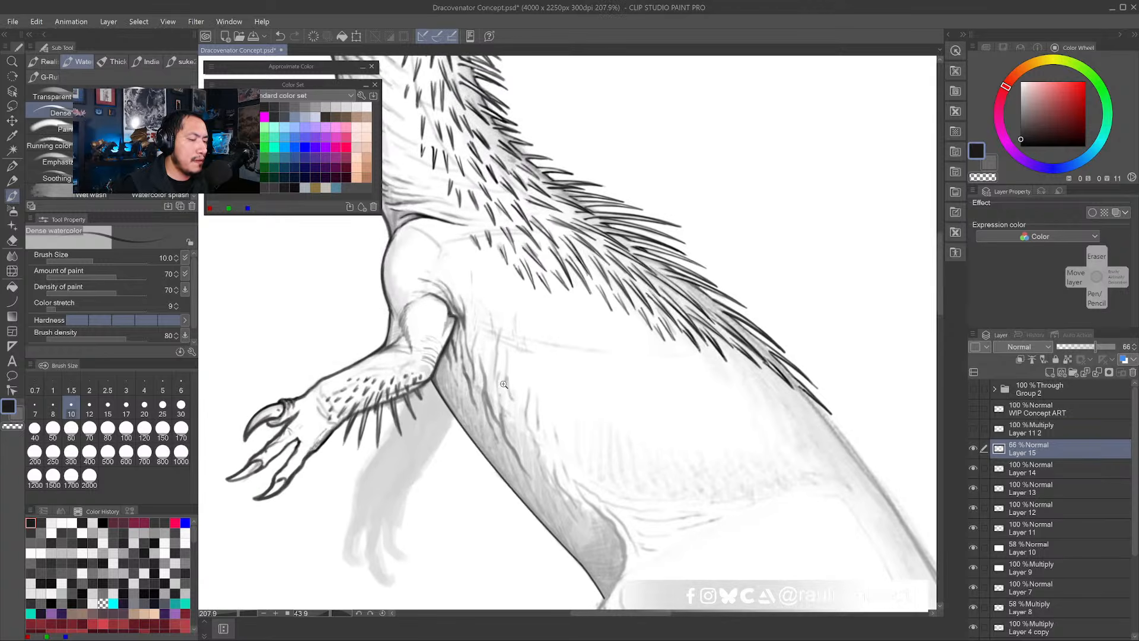
{"action": "scroll", "coordinate": [505, 385], "scroll_direction": "up", "scroll_amount": 2}
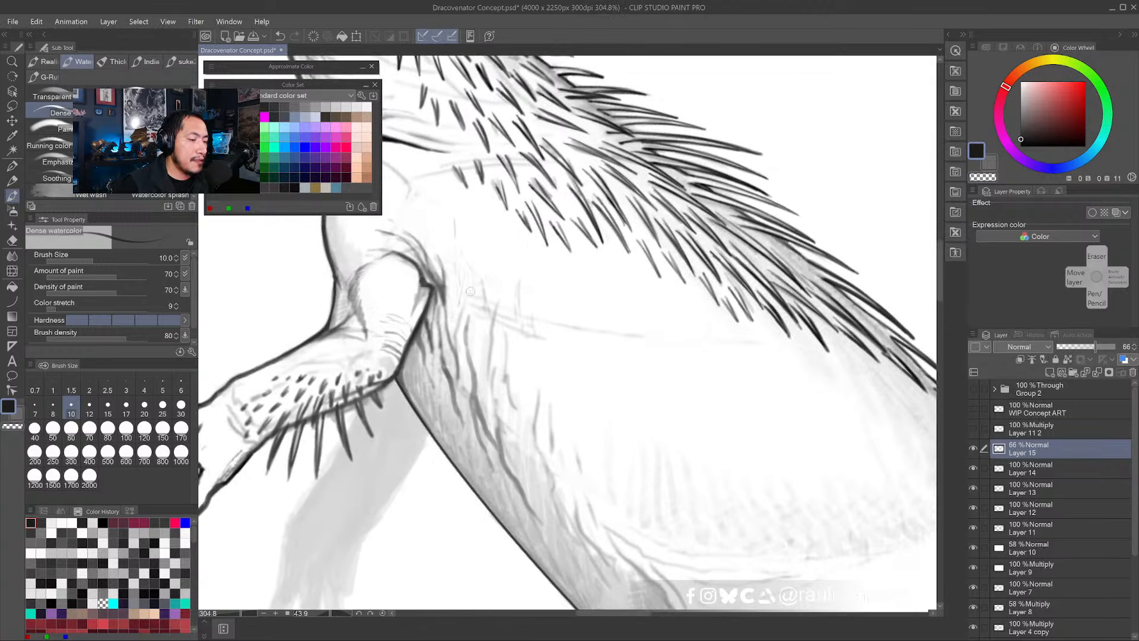
- Sample white and mid-gray tones and refine the flank folds behind the forearm toward the belly
{"action": "left_click_drag", "start_coordinate": [463, 288], "coordinate": [461, 332]}
{"action": "left_click", "coordinate": [472, 245], "text": "alt"}
{"action": "key", "text": "ctrl+z"}
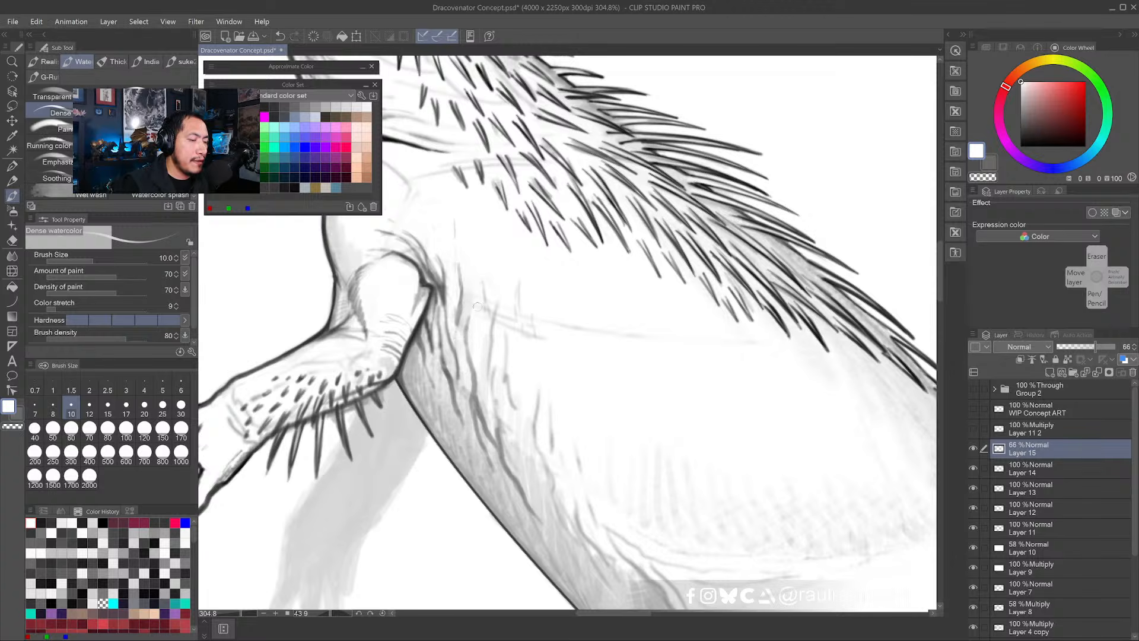
{"action": "left_click", "coordinate": [475, 408], "text": "alt"}
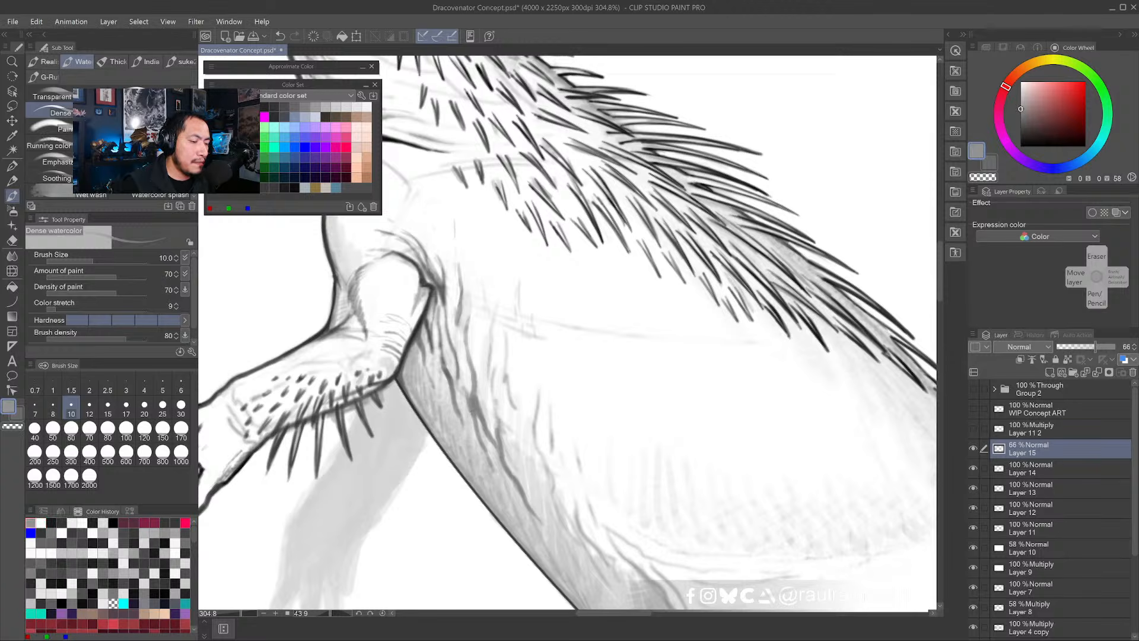
{"action": "left_click_drag", "start_coordinate": [474, 415], "coordinate": [496, 479]}
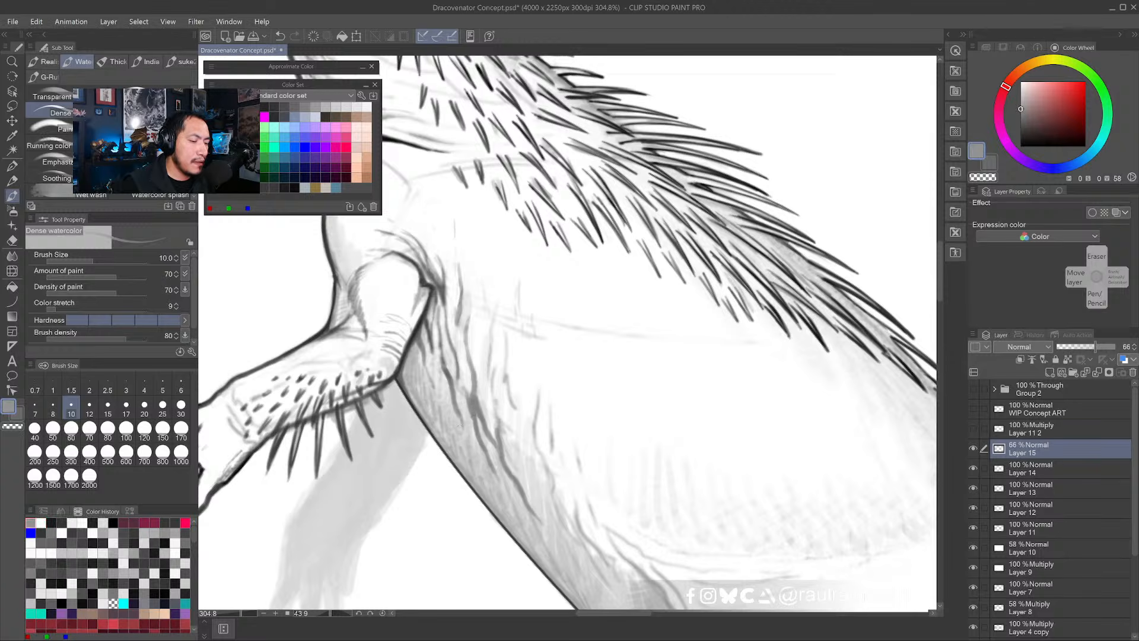
{"action": "left_click_drag", "start_coordinate": [461, 425], "coordinate": [419, 325]}
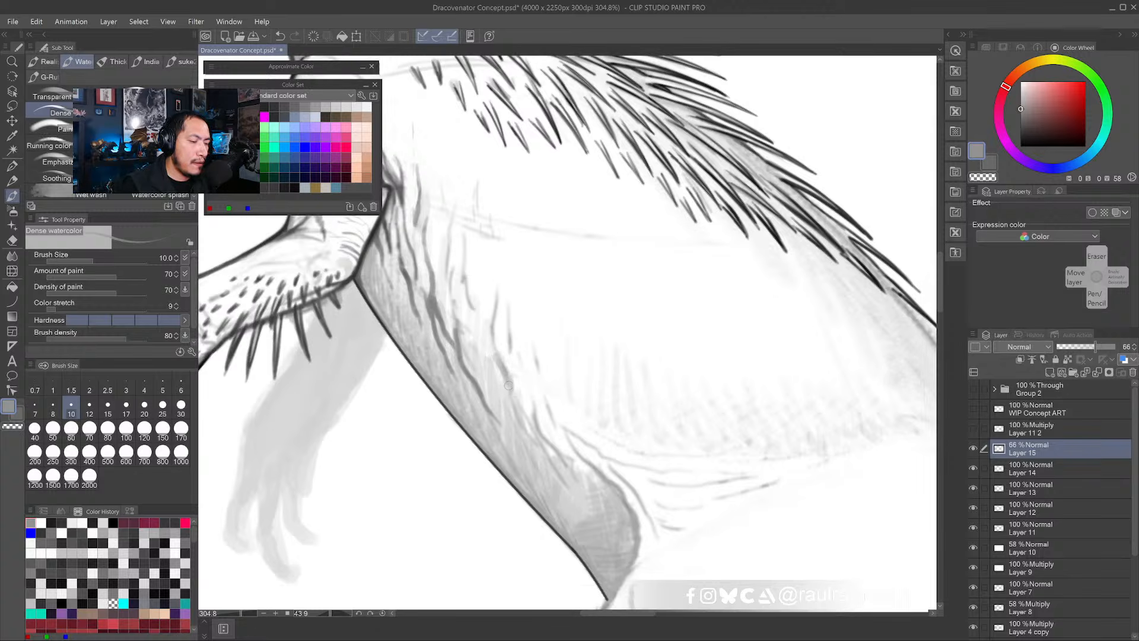
{"action": "left_click_drag", "start_coordinate": [509, 386], "coordinate": [514, 404]}
{"action": "mouse_move", "coordinate": [501, 366]}
{"action": "left_mouse_down"}
{"action": "mouse_move", "coordinate": [488, 326]}
{"action": "mouse_move", "coordinate": [496, 288]}
{"action": "left_mouse_up"}
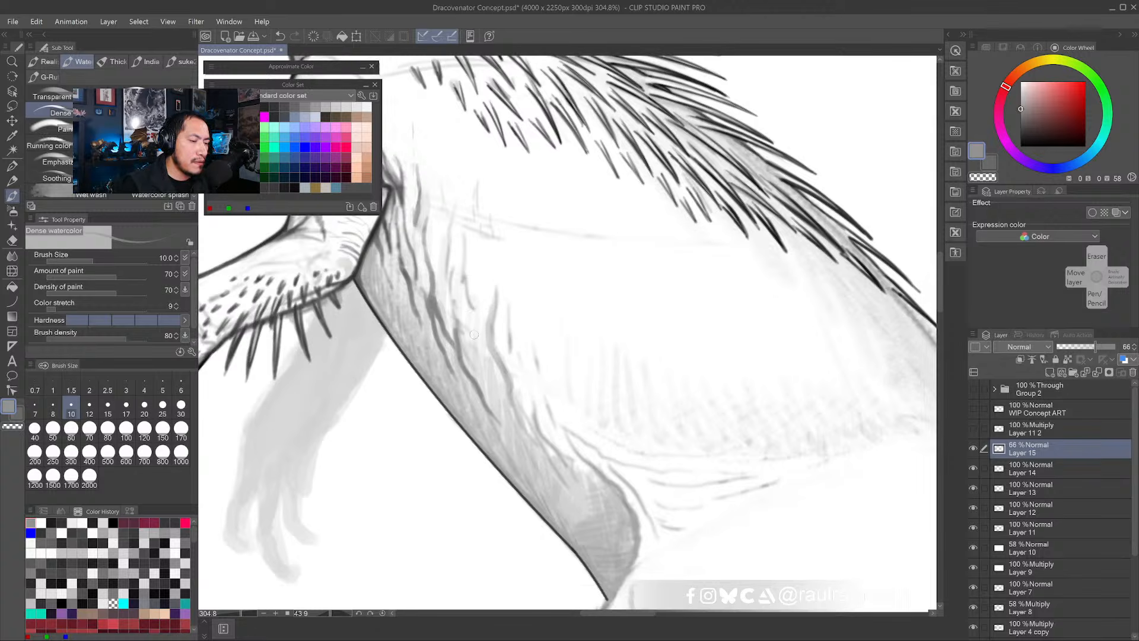
{"action": "mouse_move", "coordinate": [474, 334]}
{"action": "left_mouse_down"}
{"action": "mouse_move", "coordinate": [522, 430]}
{"action": "mouse_move", "coordinate": [578, 503]}
{"action": "mouse_move", "coordinate": [540, 438]}
{"action": "mouse_move", "coordinate": [524, 358]}
{"action": "left_mouse_up"}
- Switch to black and darken the skin fold where the belly meets the front of the thigh
{"action": "mouse_move", "coordinate": [528, 408]}
{"action": "left_mouse_down"}
{"action": "mouse_move", "coordinate": [539, 433]}
{"action": "mouse_move", "coordinate": [511, 409]}
{"action": "mouse_move", "coordinate": [580, 500]}
{"action": "mouse_move", "coordinate": [544, 493]}
{"action": "mouse_move", "coordinate": [695, 462]}
{"action": "mouse_move", "coordinate": [775, 296]}
{"action": "left_mouse_up"}
{"action": "left_click_drag", "start_coordinate": [717, 287], "coordinate": [606, 376]}
{"action": "scroll", "coordinate": [622, 303], "scroll_direction": "up", "scroll_amount": 2}
{"action": "scroll", "coordinate": [572, 347], "scroll_direction": "up", "scroll_amount": 1}
{"action": "scroll", "coordinate": [619, 351], "scroll_direction": "down", "scroll_amount": 2}
{"action": "left_click", "coordinate": [12, 196]}
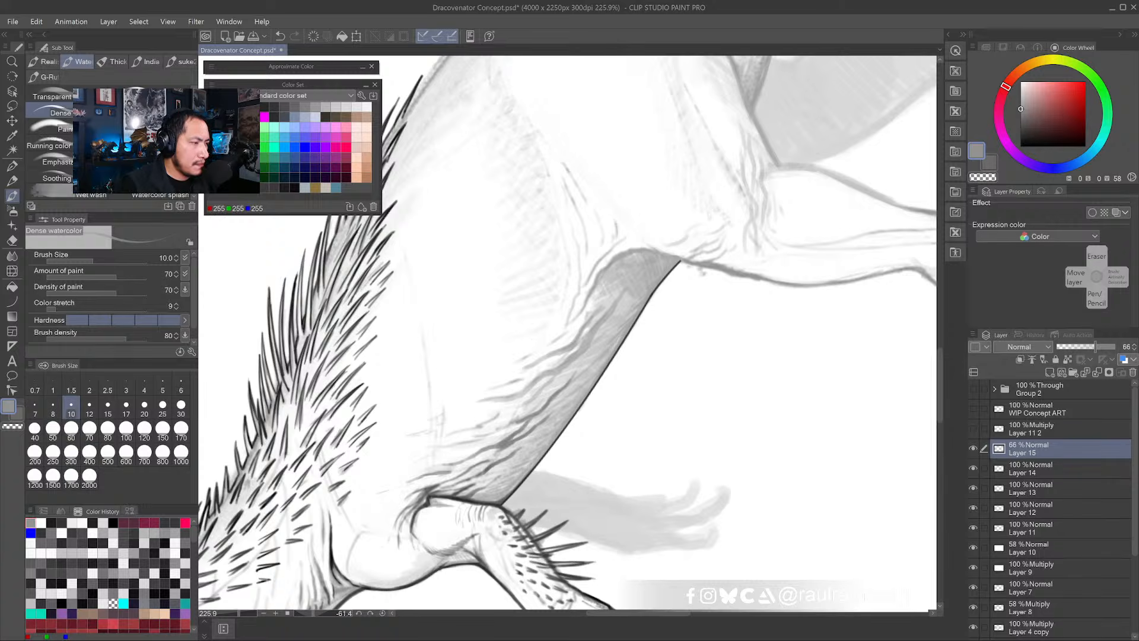
{"action": "left_click", "coordinate": [214, 106]}
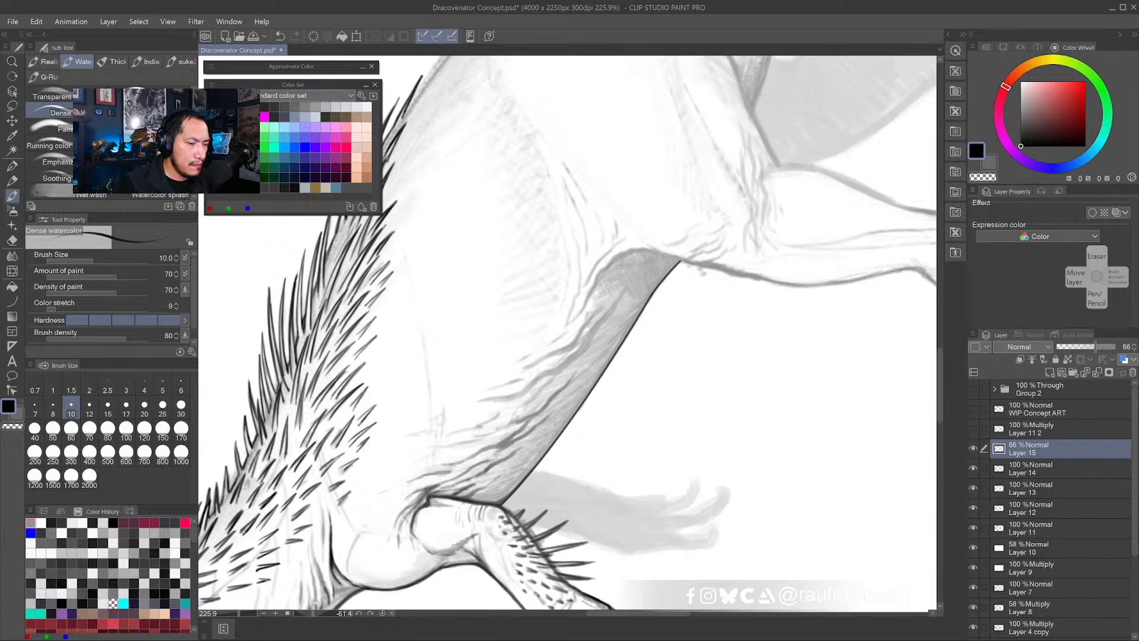
{"action": "mouse_move", "coordinate": [601, 287]}
{"action": "left_mouse_down"}
{"action": "mouse_move", "coordinate": [639, 251]}
{"action": "mouse_move", "coordinate": [679, 259]}
{"action": "mouse_move", "coordinate": [648, 304]}
{"action": "left_mouse_up"}
- Straighten the canvas and examine the whole drawing, from the head to the hind leg
{"action": "scroll", "coordinate": [650, 302], "scroll_direction": "down", "scroll_amount": 5}
{"action": "key", "text": "r"}
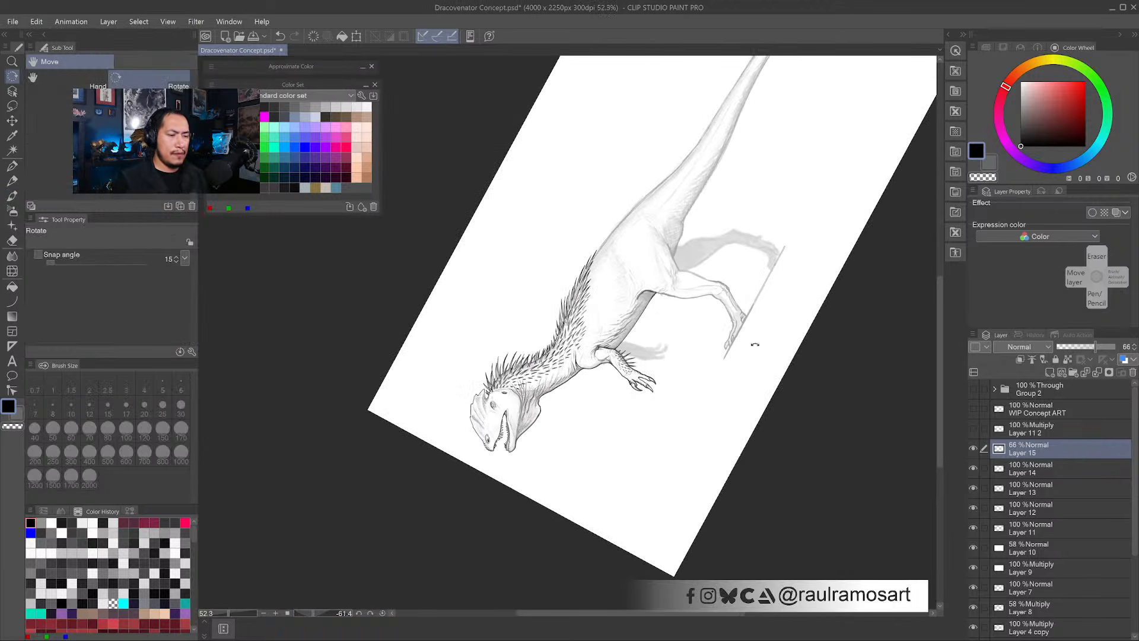
{"action": "left_click_drag", "start_coordinate": [755, 344], "coordinate": [695, 460]}
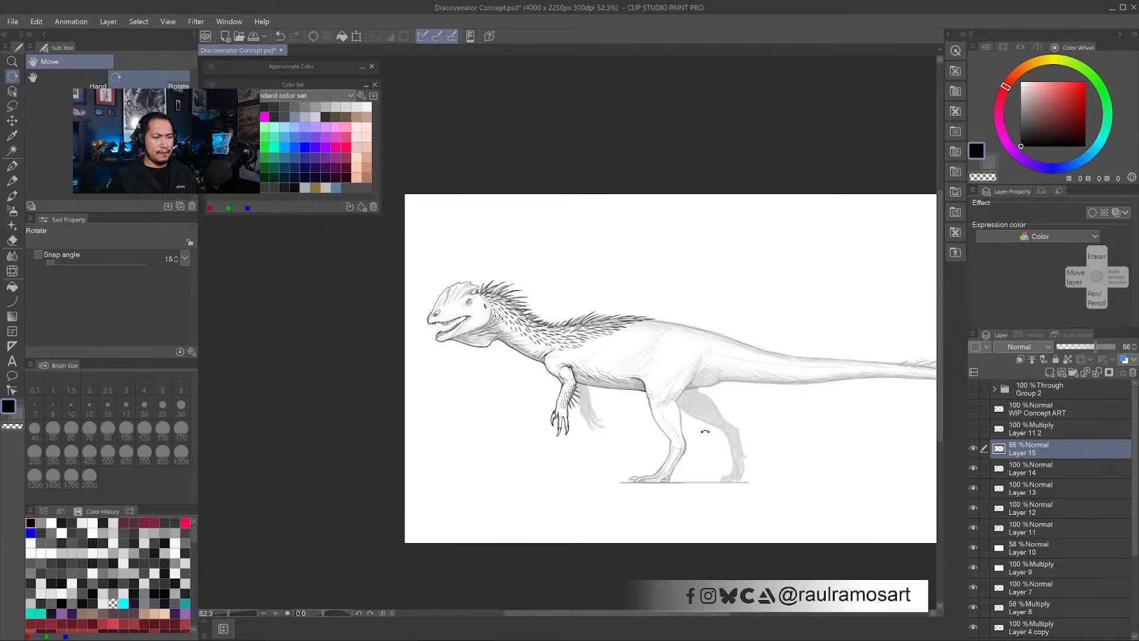
{"action": "left_click_drag", "start_coordinate": [705, 432], "coordinate": [653, 348]}
{"action": "scroll", "coordinate": [558, 275], "scroll_direction": "up", "scroll_amount": 5}
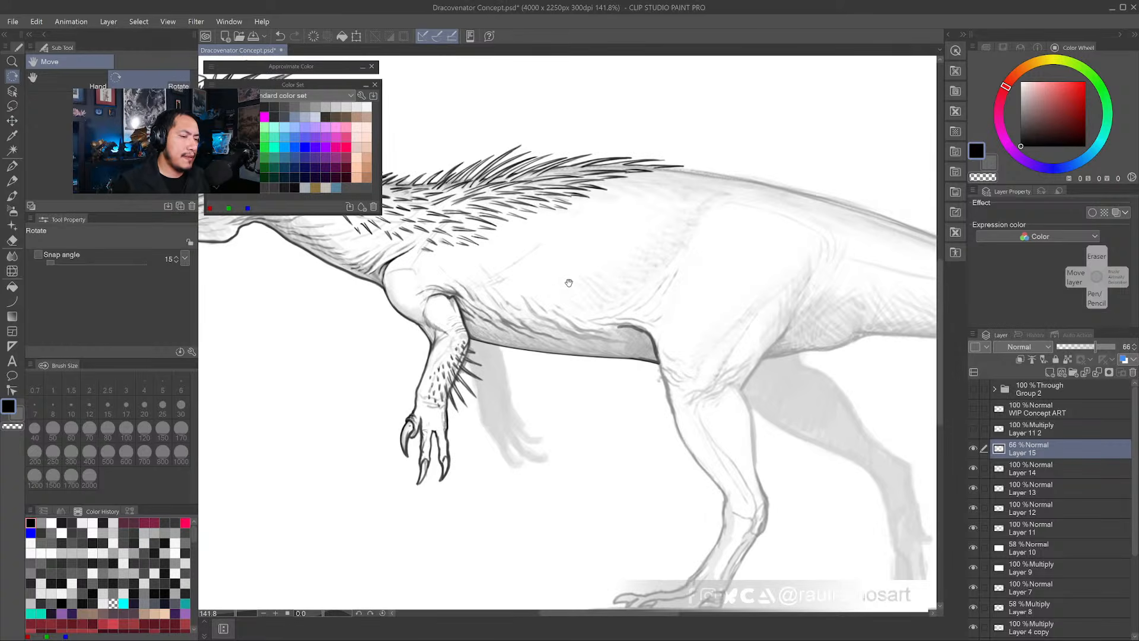
{"action": "left_click", "coordinate": [12, 196]}
{"action": "left_click_drag", "start_coordinate": [510, 277], "coordinate": [783, 384]}
{"action": "scroll", "coordinate": [469, 256], "scroll_direction": "down", "scroll_amount": 3}
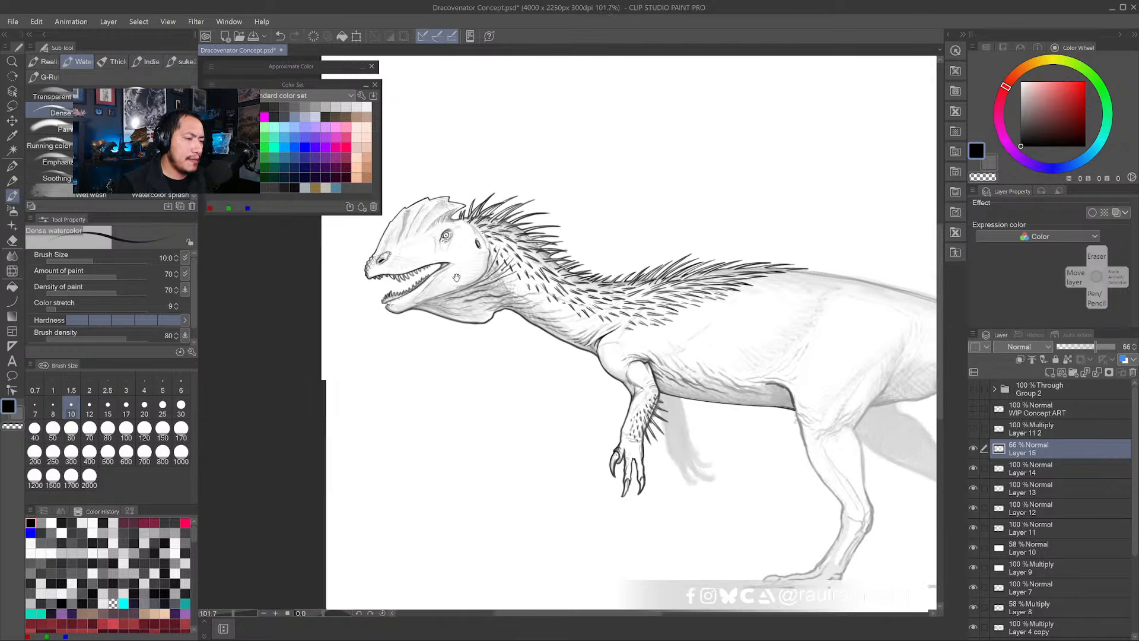
{"action": "left_click", "coordinate": [12, 181]}
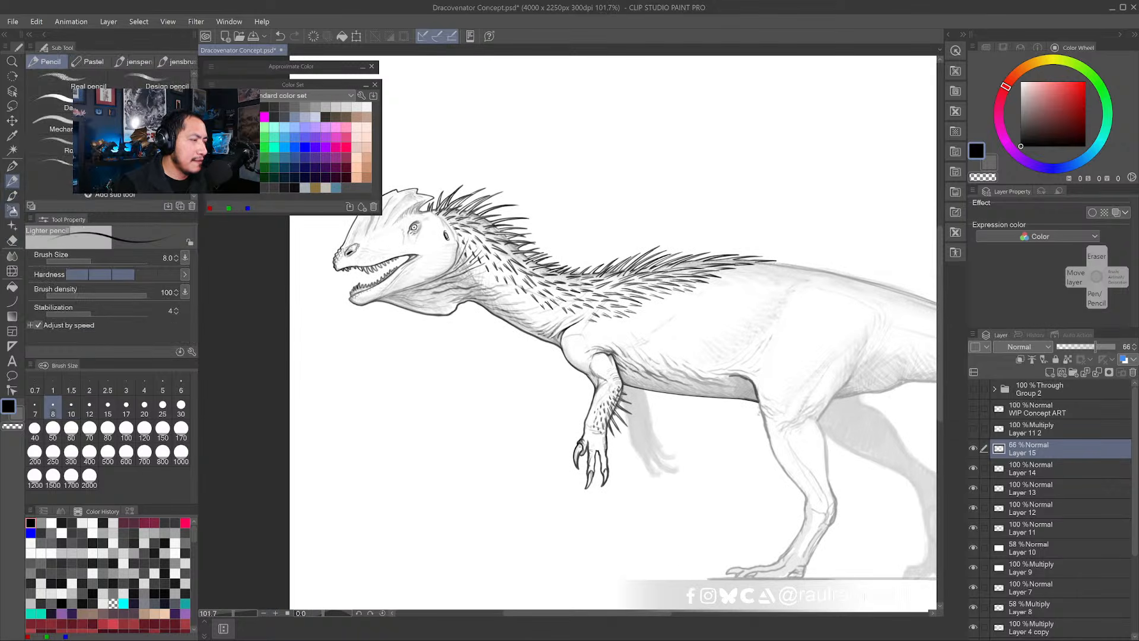
{"action": "left_click", "coordinate": [12, 196]}
{"action": "left_click_drag", "start_coordinate": [762, 353], "coordinate": [741, 349]}
{"action": "scroll", "coordinate": [638, 336], "scroll_direction": "up", "scroll_amount": 3}
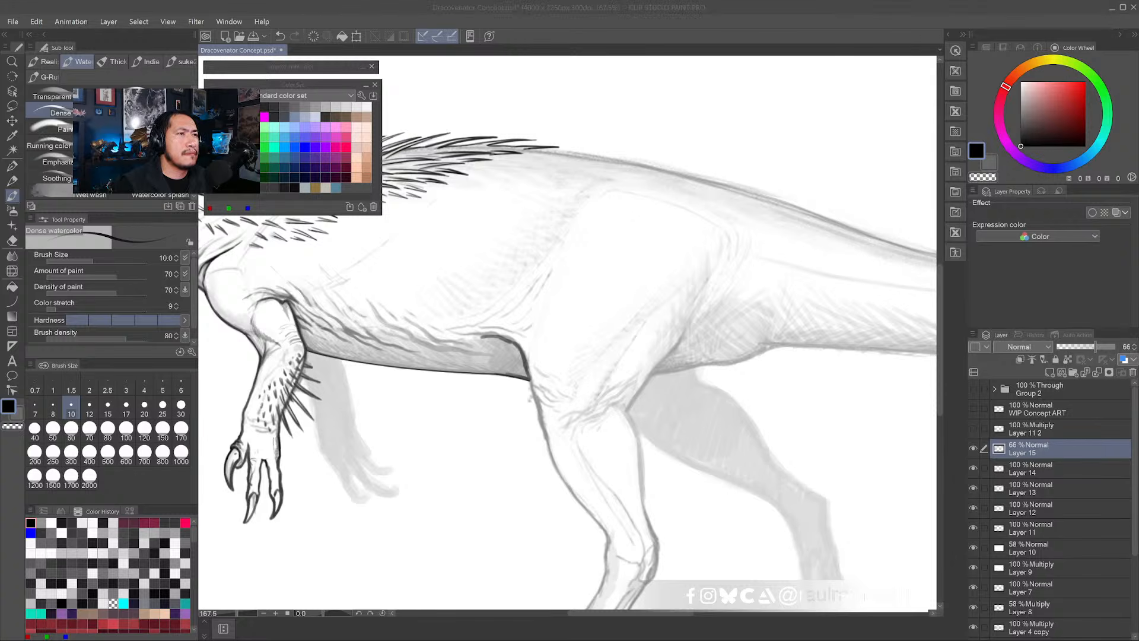
- Draw short fold strokes at the top of the hip and define the front contour of the thigh
{"action": "left_click", "coordinate": [608, 231]}
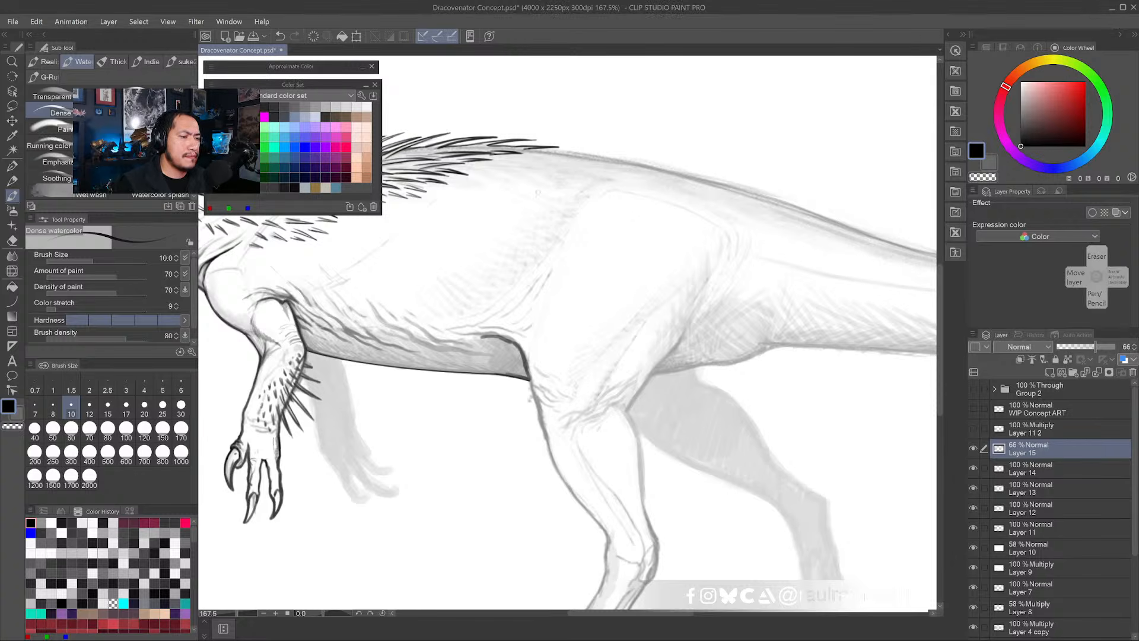
{"action": "left_click_drag", "start_coordinate": [523, 168], "coordinate": [567, 197]}
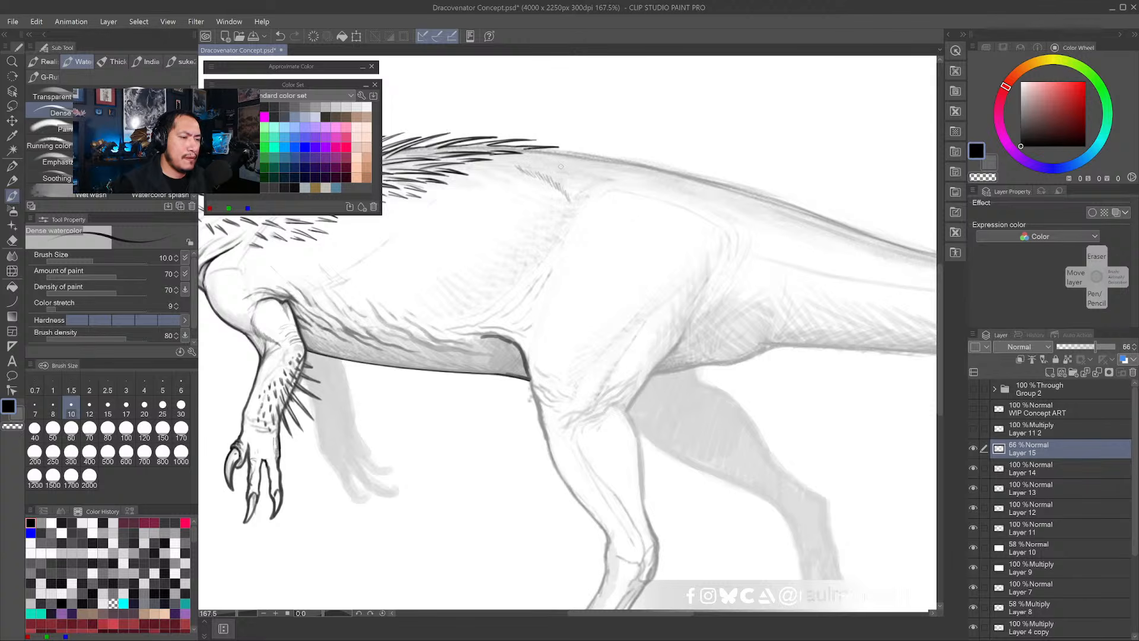
{"action": "left_click_drag", "start_coordinate": [520, 160], "coordinate": [605, 174]}
{"action": "key", "text": "ctrl+z"}
{"action": "key", "text": "ctrl+z"}
{"action": "left_click_drag", "start_coordinate": [648, 302], "coordinate": [688, 258]}
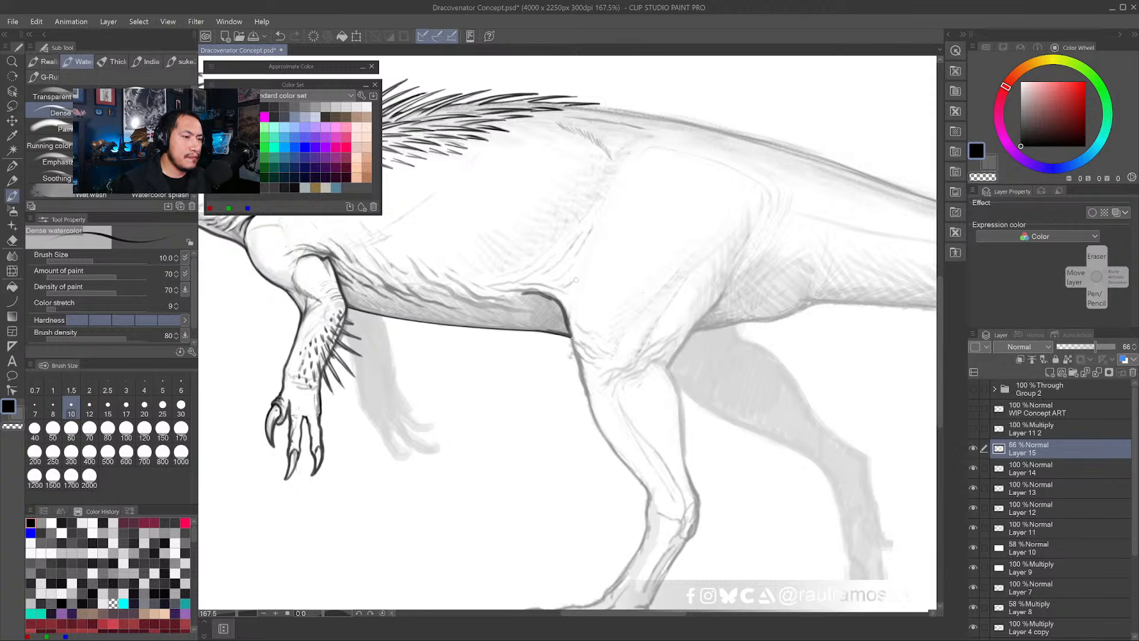
{"action": "mouse_move", "coordinate": [574, 295]}
{"action": "left_mouse_down"}
{"action": "mouse_move", "coordinate": [583, 241]}
{"action": "mouse_move", "coordinate": [620, 169]}
{"action": "mouse_move", "coordinate": [574, 304]}
{"action": "mouse_move", "coordinate": [580, 255]}
{"action": "mouse_move", "coordinate": [613, 189]}
{"action": "left_mouse_up"}
{"action": "mouse_move", "coordinate": [747, 225]}
{"action": "left_mouse_down"}
{"action": "mouse_move", "coordinate": [686, 224]}
{"action": "mouse_move", "coordinate": [711, 197]}
{"action": "left_mouse_up"}
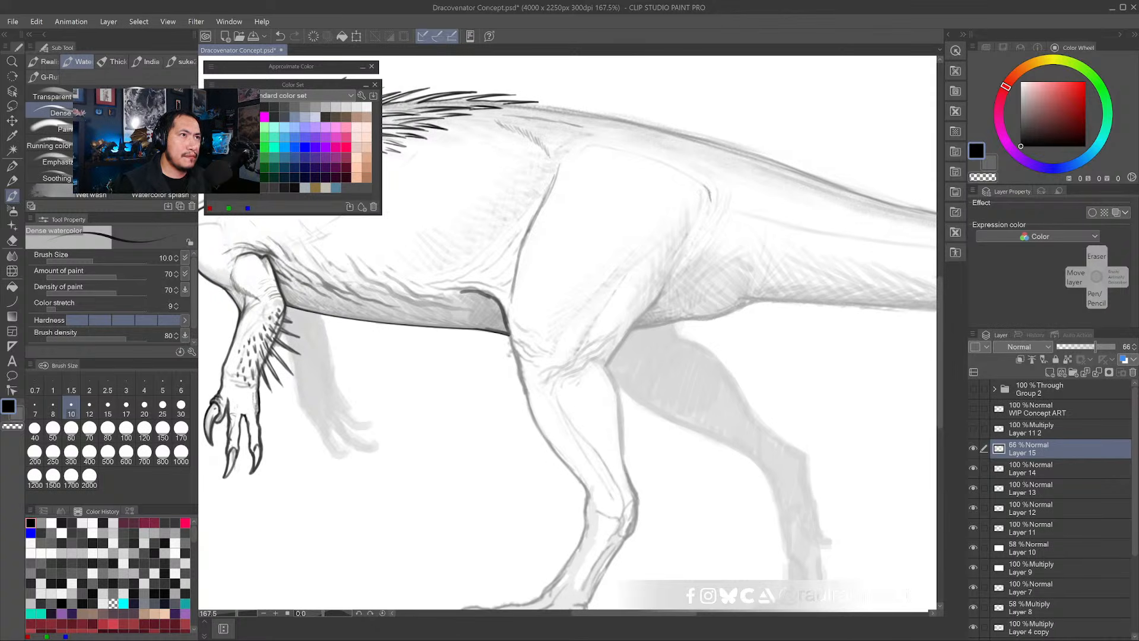
- Draw the muscle lines across the back of the thigh and darken its rear contour down to the knee
{"action": "mouse_move", "coordinate": [688, 183]}
{"action": "left_mouse_down"}
{"action": "mouse_move", "coordinate": [681, 219]}
{"action": "mouse_move", "coordinate": [673, 228]}
{"action": "mouse_move", "coordinate": [665, 213]}
{"action": "mouse_move", "coordinate": [653, 256]}
{"action": "mouse_move", "coordinate": [555, 352]}
{"action": "left_mouse_up"}
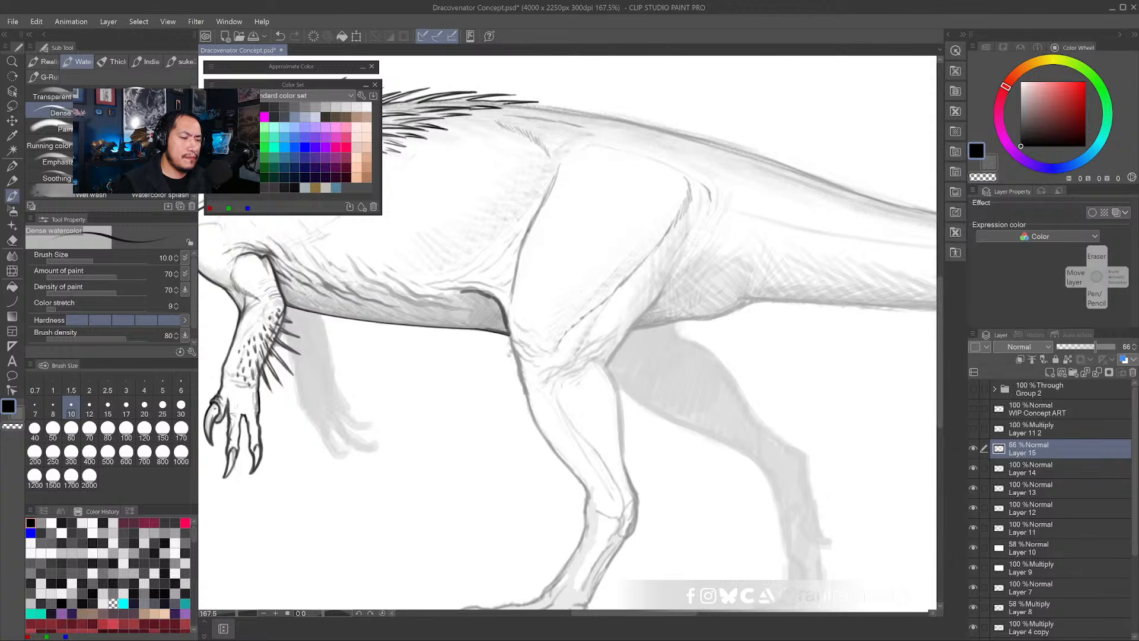
{"action": "left_click_drag", "start_coordinate": [614, 288], "coordinate": [559, 340]}
{"action": "left_click_drag", "start_coordinate": [577, 365], "coordinate": [617, 298]}
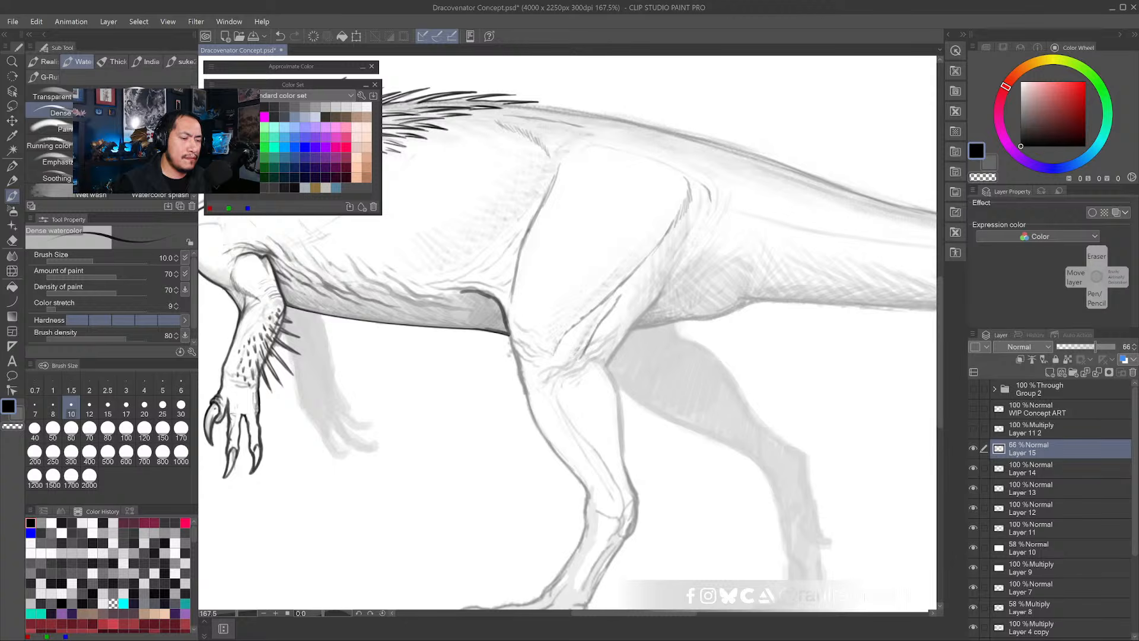
{"action": "mouse_move", "coordinate": [609, 371]}
{"action": "left_mouse_down"}
{"action": "mouse_move", "coordinate": [665, 300]}
{"action": "mouse_move", "coordinate": [606, 365]}
{"action": "mouse_move", "coordinate": [657, 302]}
{"action": "mouse_move", "coordinate": [611, 360]}
{"action": "left_mouse_up"}
{"action": "key", "text": "ctrl+z"}
{"action": "key", "text": "ctrl+z"}
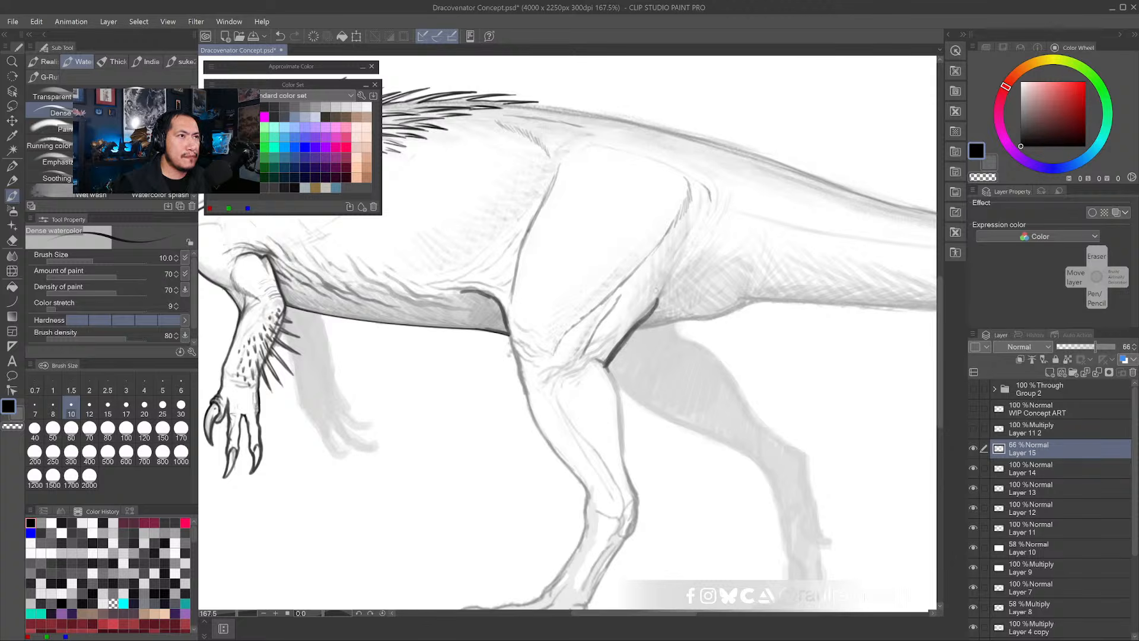
{"action": "left_click_drag", "start_coordinate": [682, 247], "coordinate": [612, 337]}
{"action": "left_click_drag", "start_coordinate": [656, 291], "coordinate": [702, 203]}
{"action": "left_click_drag", "start_coordinate": [673, 261], "coordinate": [652, 283]}
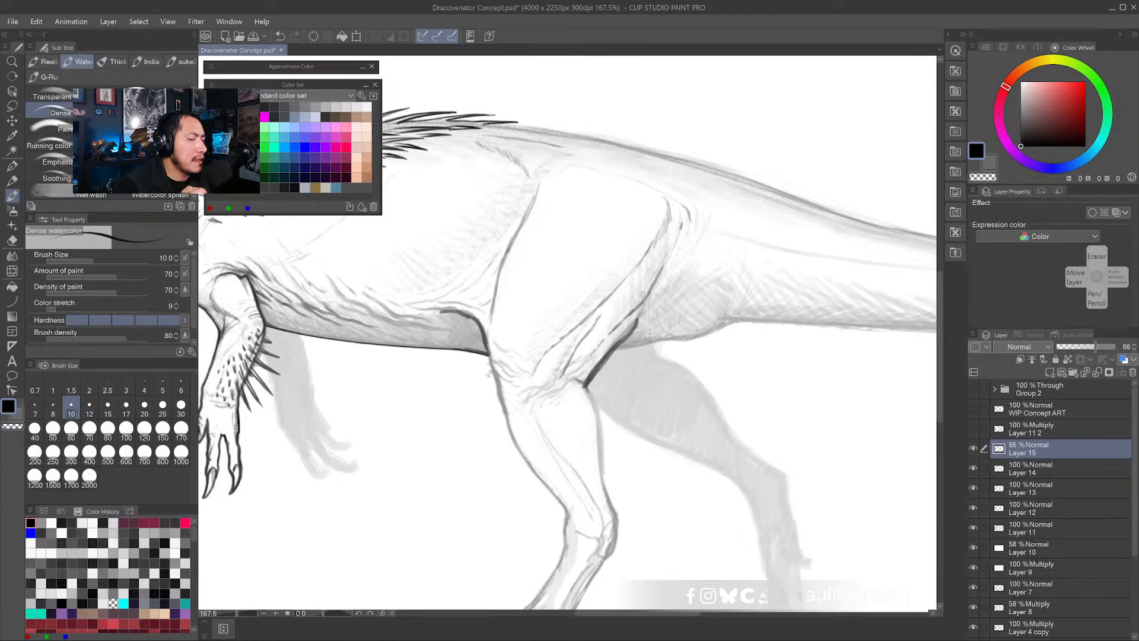
- Lighten the thigh's rear contour with the Kneaded eraser and restate it with the Lighter pencil in black
{"action": "left_click", "coordinate": [599, 335], "text": "alt"}
{"action": "key", "text": "e"}
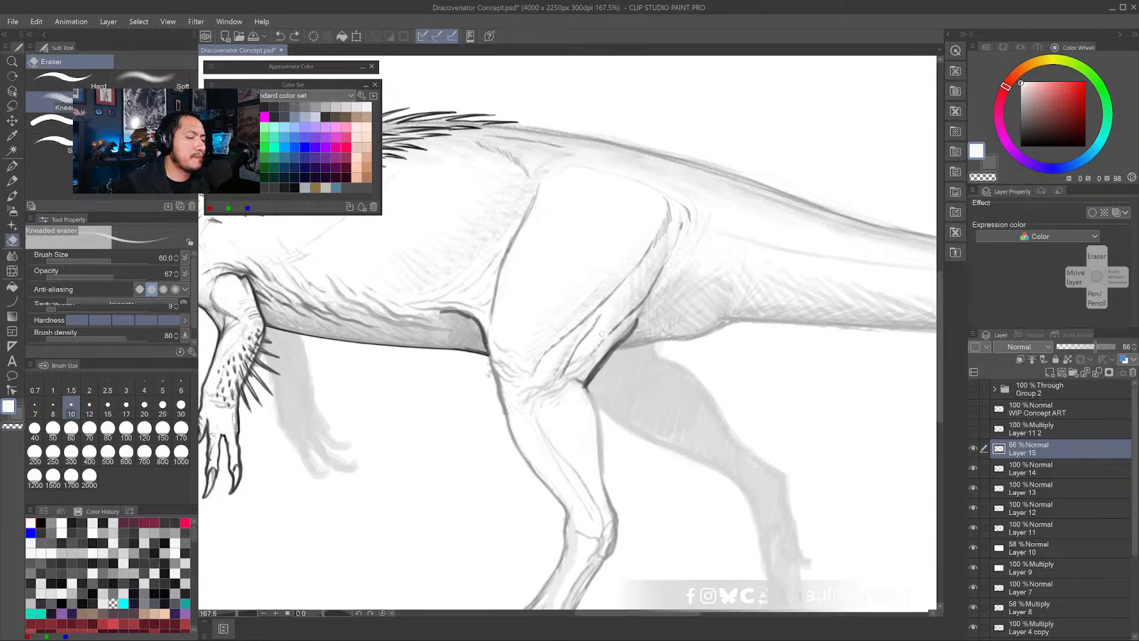
{"action": "mouse_move", "coordinate": [598, 349]}
{"action": "left_mouse_down"}
{"action": "mouse_move", "coordinate": [632, 293]}
{"action": "mouse_move", "coordinate": [589, 371]}
{"action": "left_mouse_up"}
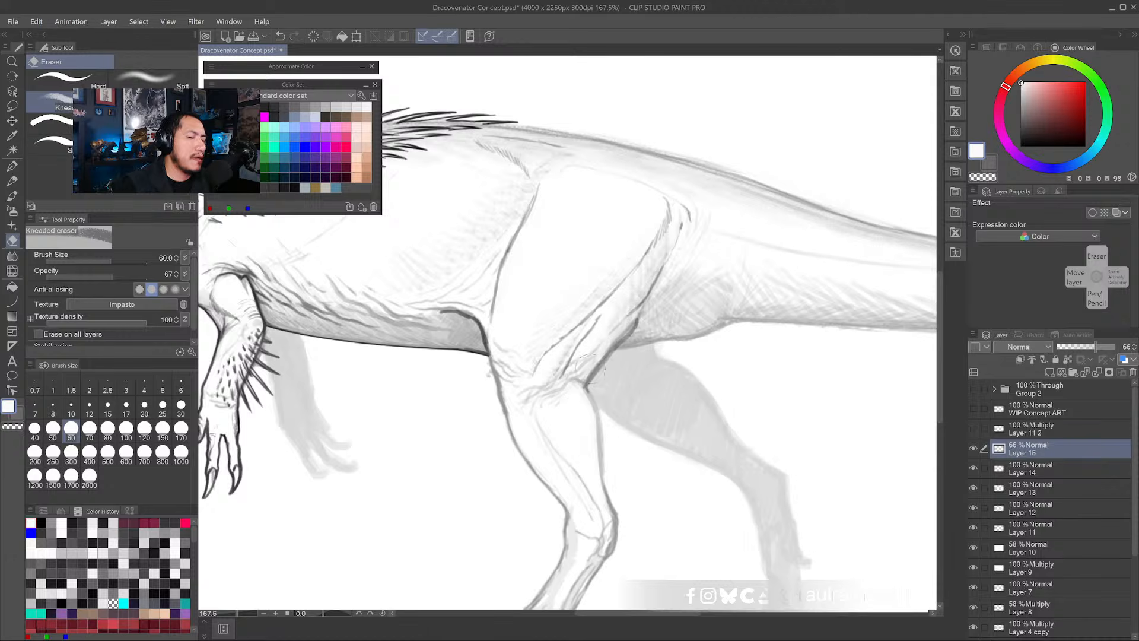
{"action": "left_click", "coordinate": [12, 181]}
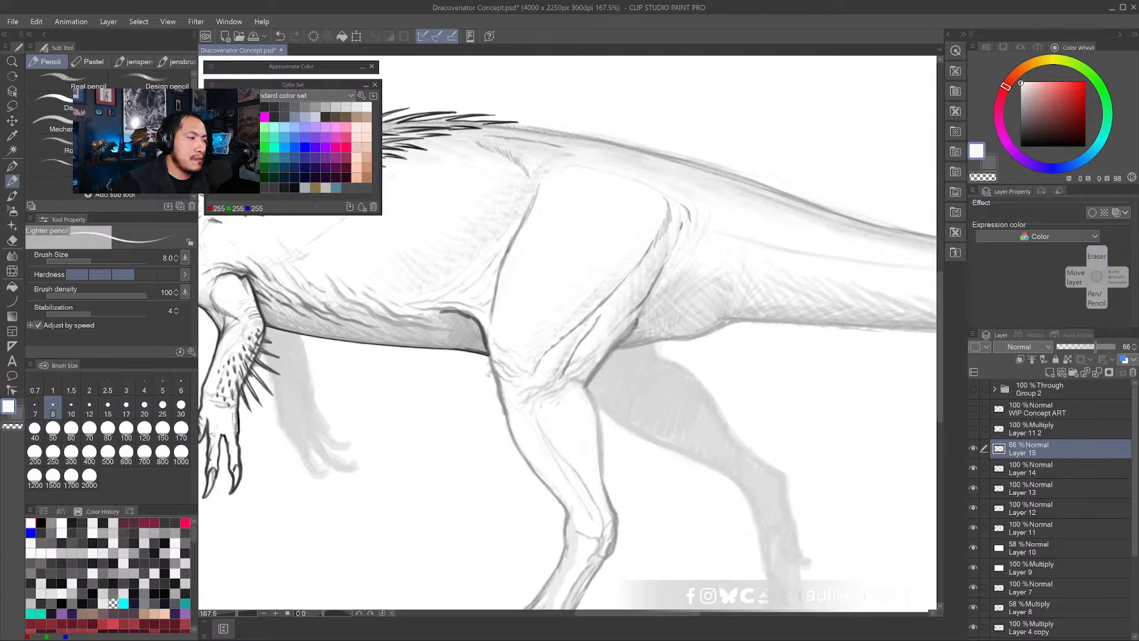
{"action": "left_click", "coordinate": [215, 107]}
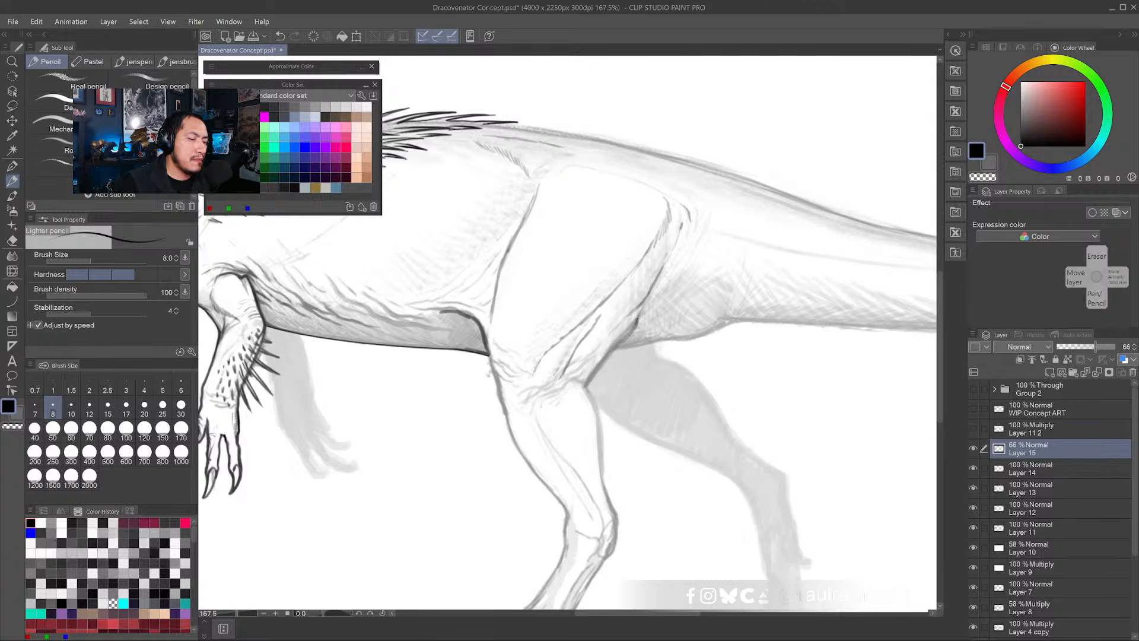
{"action": "mouse_move", "coordinate": [636, 325]}
{"action": "left_mouse_down"}
{"action": "mouse_move", "coordinate": [587, 384]}
{"action": "mouse_move", "coordinate": [617, 344]}
{"action": "left_mouse_up"}
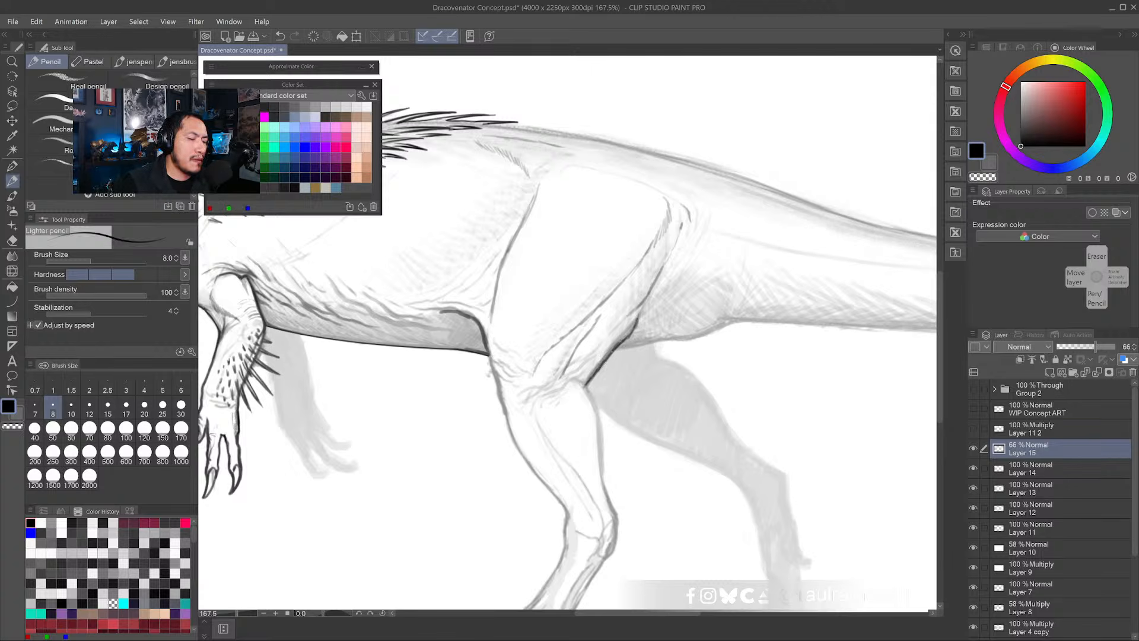
- Darken the lower contour from the back of the thigh toward the tail base with the Dense watercolor brush
{"action": "left_click", "coordinate": [11, 196]}
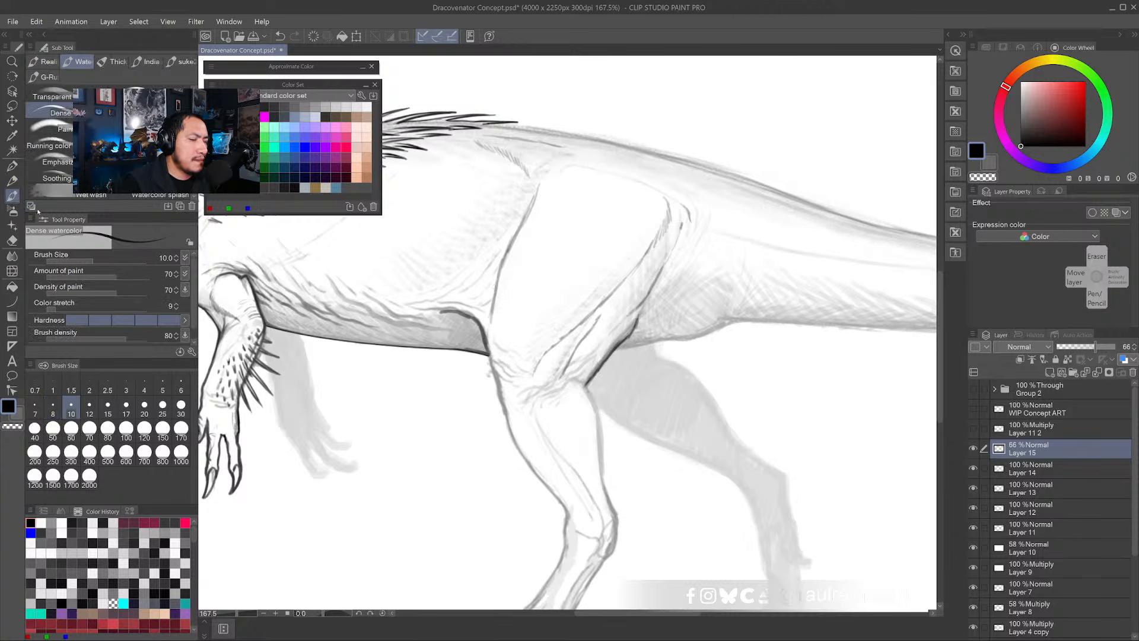
{"action": "left_click_drag", "start_coordinate": [614, 349], "coordinate": [660, 340]}
{"action": "left_click_drag", "start_coordinate": [720, 375], "coordinate": [784, 356]}
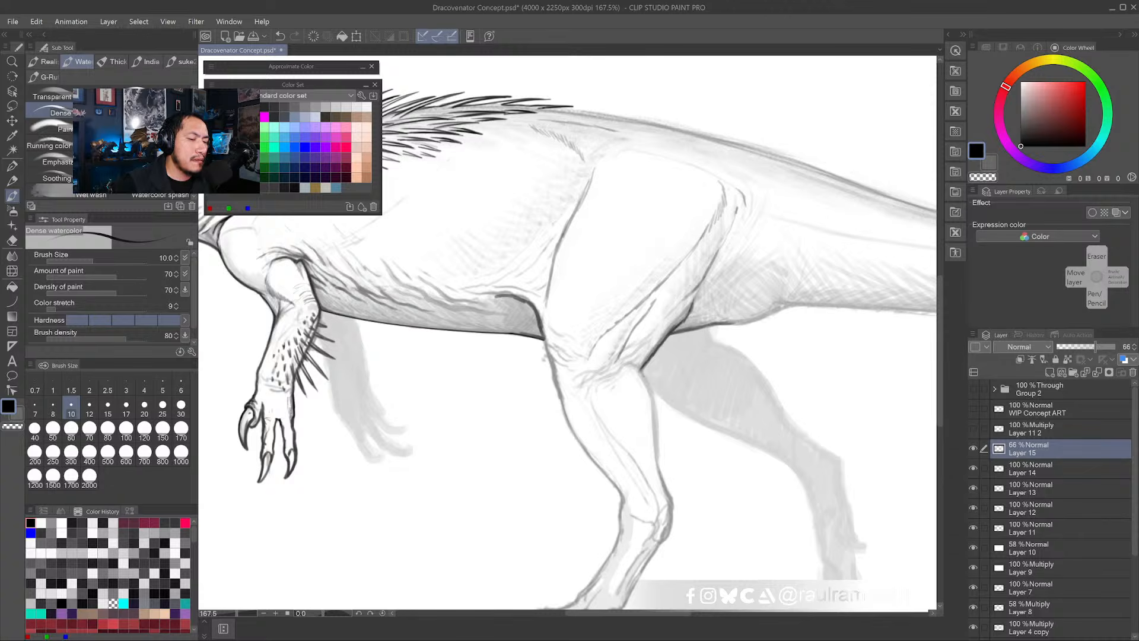
{"action": "left_click_drag", "start_coordinate": [519, 432], "coordinate": [632, 423]}
{"action": "scroll", "coordinate": [641, 424], "scroll_direction": "down", "scroll_amount": 4}
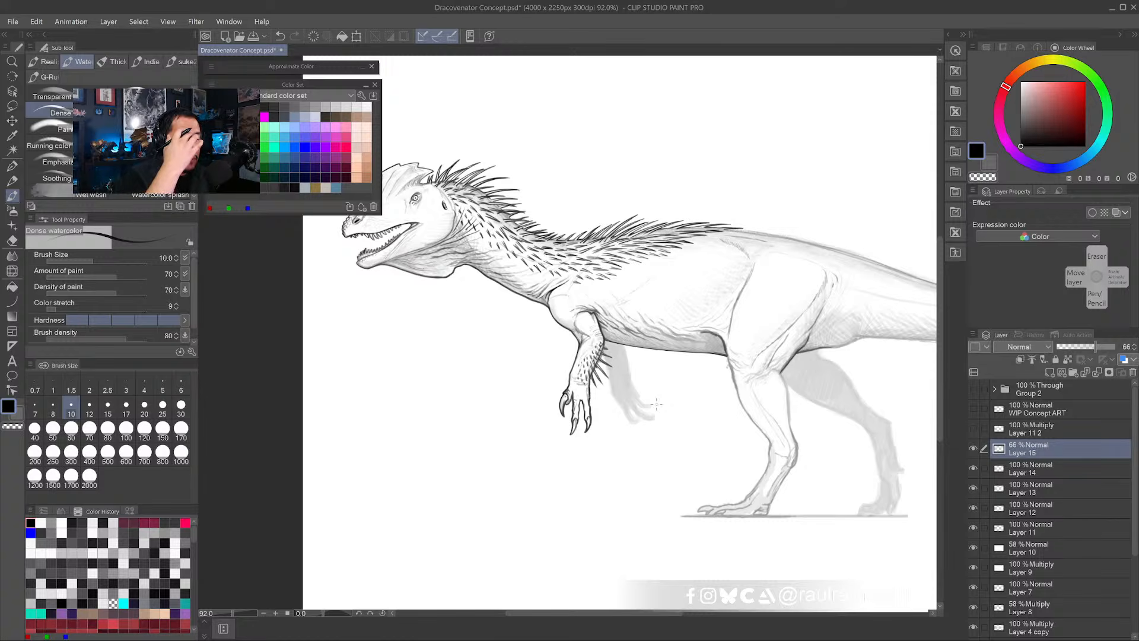
- Add a new layer and sketch a stick-figure upper arm, elbow joint and forearm in the empty space below the dinosaur's neck
{"action": "left_click_drag", "start_coordinate": [537, 487], "coordinate": [573, 457]}
{"action": "left_click_drag", "start_coordinate": [538, 418], "coordinate": [569, 448]}
{"action": "left_click", "coordinate": [1049, 372]}
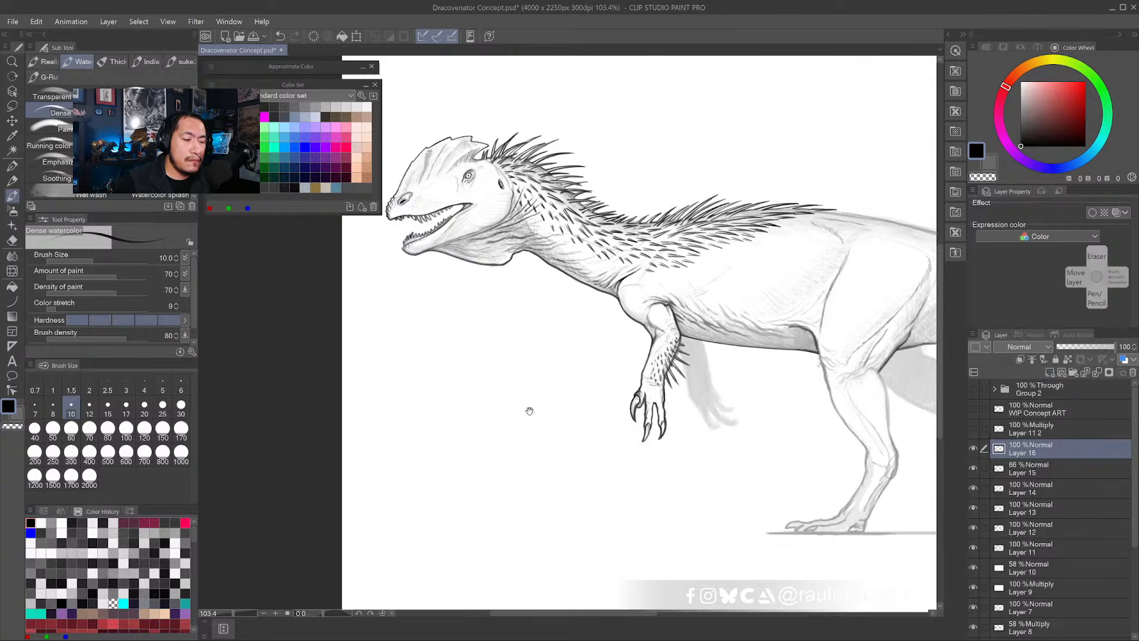
{"action": "left_click_drag", "start_coordinate": [529, 409], "coordinate": [483, 381]}
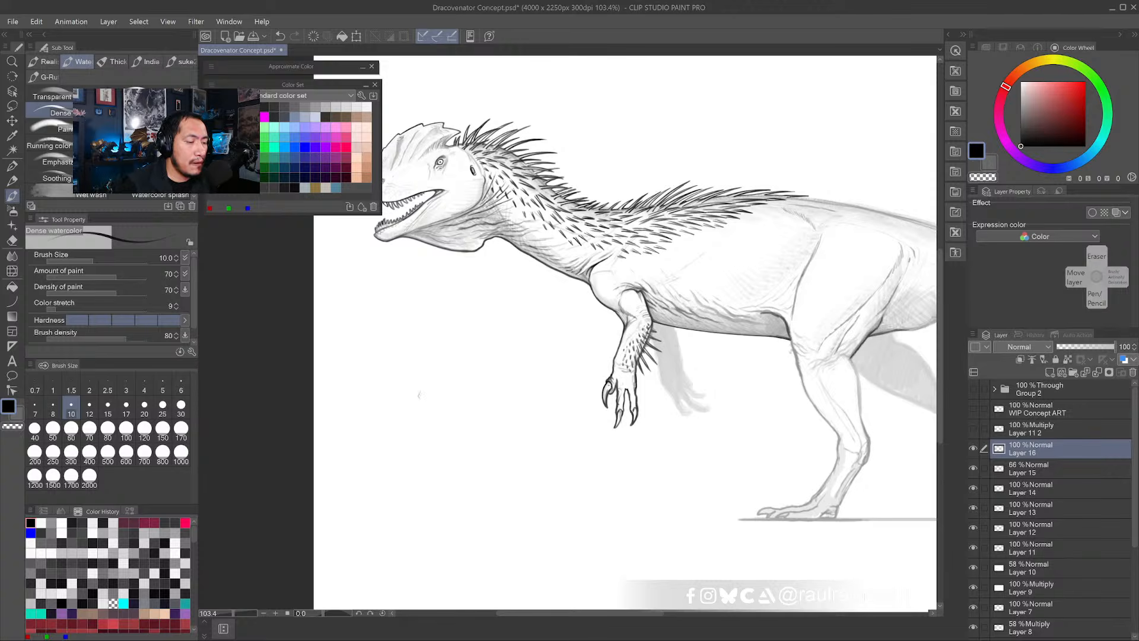
{"action": "key", "text": "ctrl+z"}
{"action": "mouse_move", "coordinate": [422, 393]}
{"action": "left_mouse_down"}
{"action": "mouse_move", "coordinate": [460, 424]}
{"action": "mouse_move", "coordinate": [449, 472]}
{"action": "left_mouse_up"}
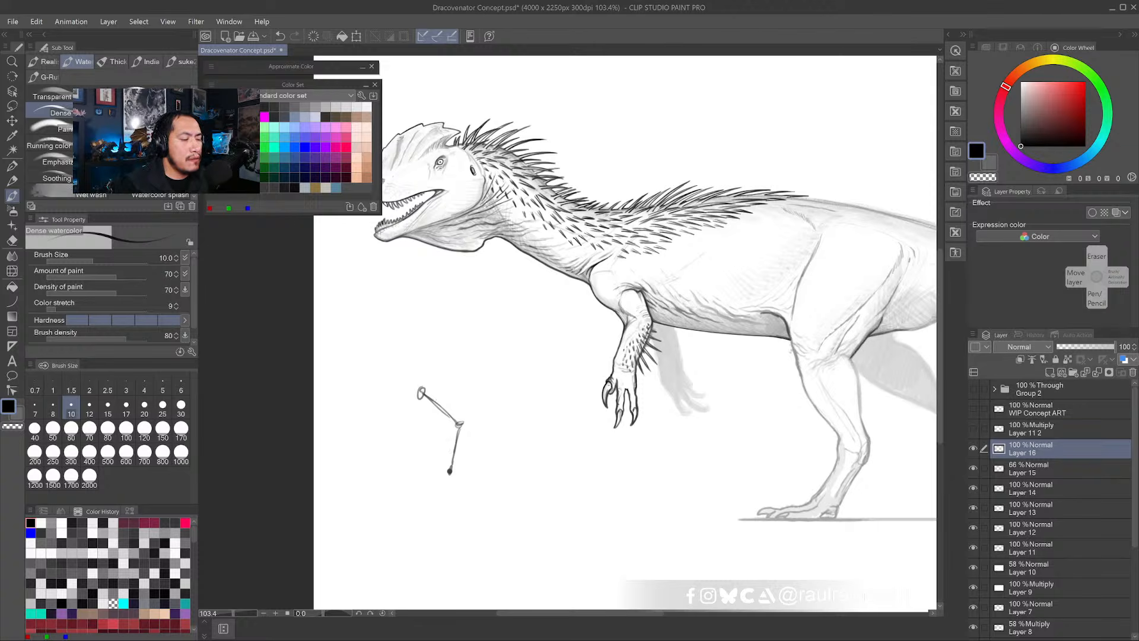
- Draw the finger lines fanning down from the wrist of the stick-figure arm
{"action": "scroll", "coordinate": [440, 396], "scroll_direction": "up", "scroll_amount": 5}
{"action": "mouse_move", "coordinate": [447, 394]}
{"action": "left_mouse_down"}
{"action": "mouse_move", "coordinate": [489, 351]}
{"action": "mouse_move", "coordinate": [527, 409]}
{"action": "mouse_move", "coordinate": [505, 505]}
{"action": "mouse_move", "coordinate": [511, 424]}
{"action": "mouse_move", "coordinate": [526, 542]}
{"action": "left_mouse_up"}
{"action": "mouse_move", "coordinate": [513, 423]}
{"action": "left_mouse_down"}
{"action": "mouse_move", "coordinate": [537, 508]}
{"action": "mouse_move", "coordinate": [563, 530]}
{"action": "left_mouse_up"}
{"action": "mouse_move", "coordinate": [511, 422]}
{"action": "left_mouse_down"}
{"action": "mouse_move", "coordinate": [508, 463]}
{"action": "mouse_move", "coordinate": [480, 516]}
{"action": "left_mouse_up"}
{"action": "key", "text": "ctrl+z"}
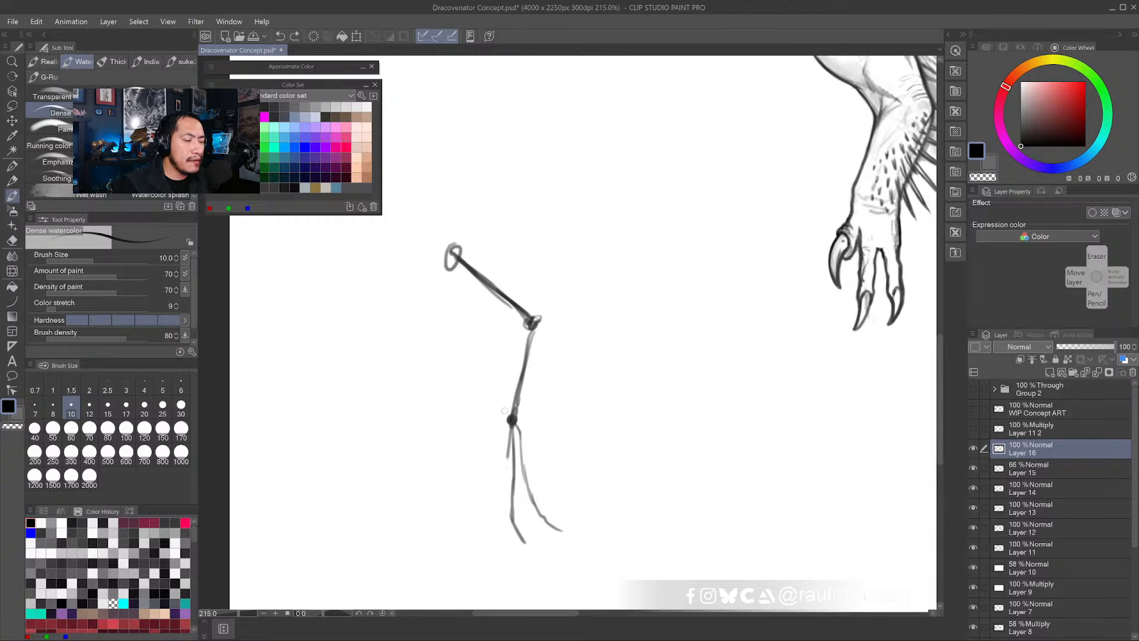
{"action": "left_click_drag", "start_coordinate": [510, 421], "coordinate": [501, 442]}
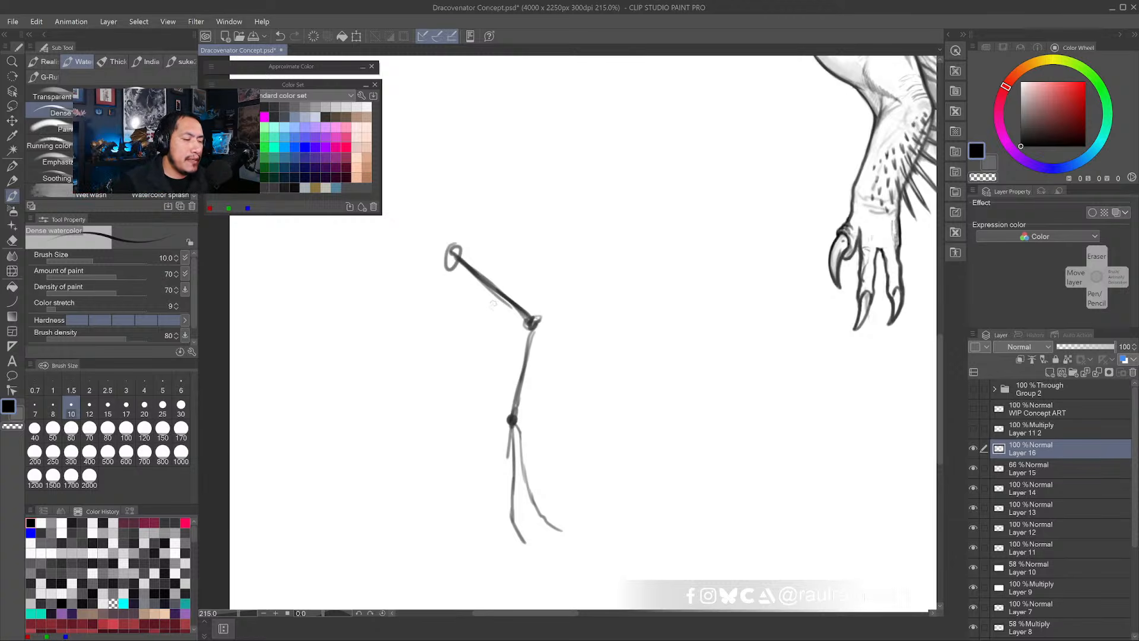
{"action": "left_click_drag", "start_coordinate": [508, 309], "coordinate": [522, 328]}
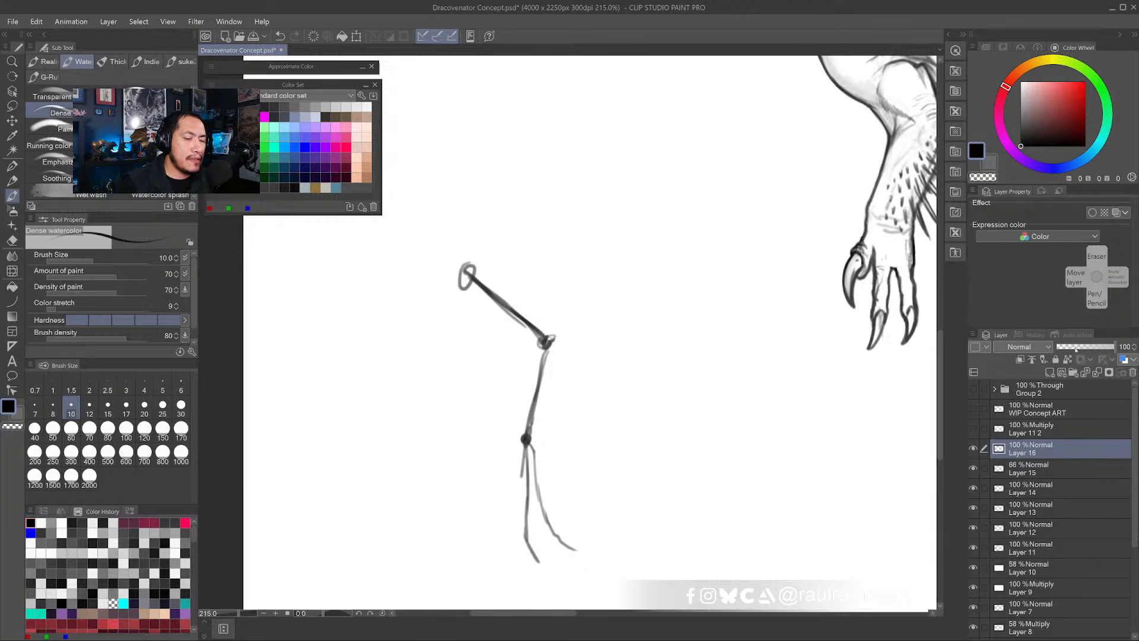
- Lower Layer 16's opacity to 28% and add a new layer above it
{"action": "left_click_drag", "start_coordinate": [1075, 350], "coordinate": [1073, 348]}
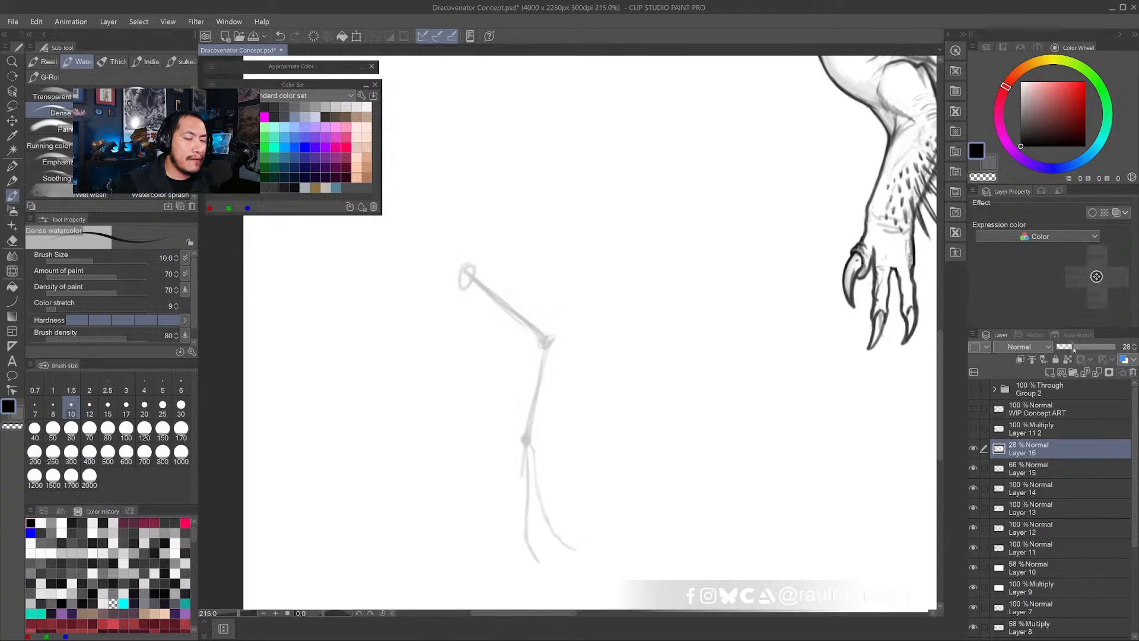
{"action": "left_click", "coordinate": [1048, 372]}
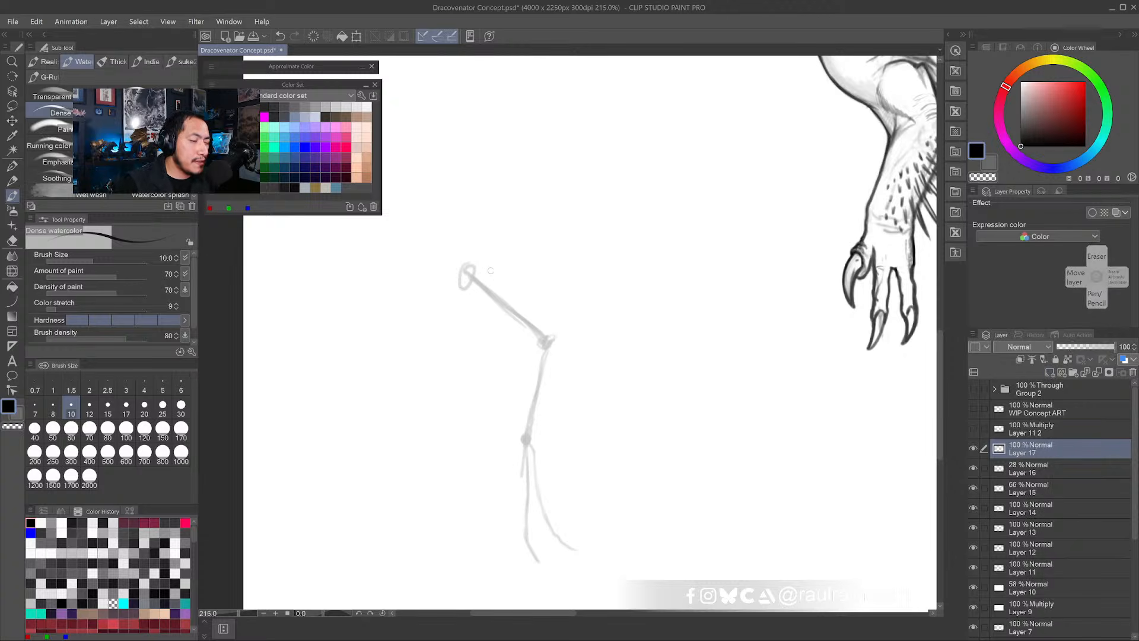
{"action": "left_click_drag", "start_coordinate": [494, 274], "coordinate": [489, 289]}
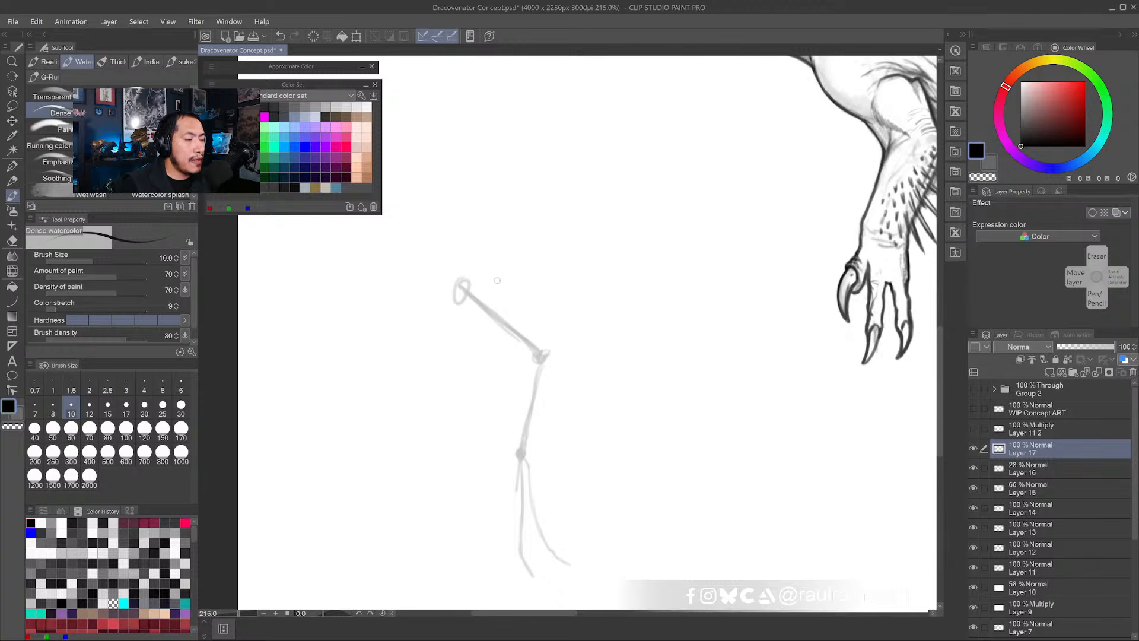
{"action": "scroll", "coordinate": [469, 296], "scroll_direction": "down", "scroll_amount": 2}
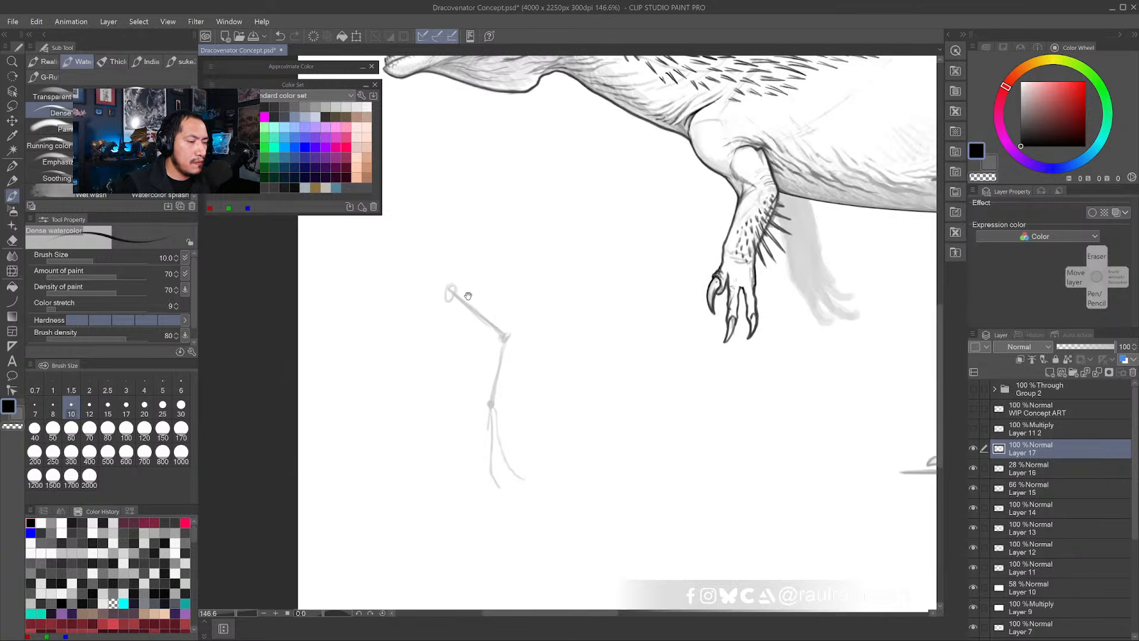
{"action": "scroll", "coordinate": [468, 295], "scroll_direction": "up", "scroll_amount": 2}
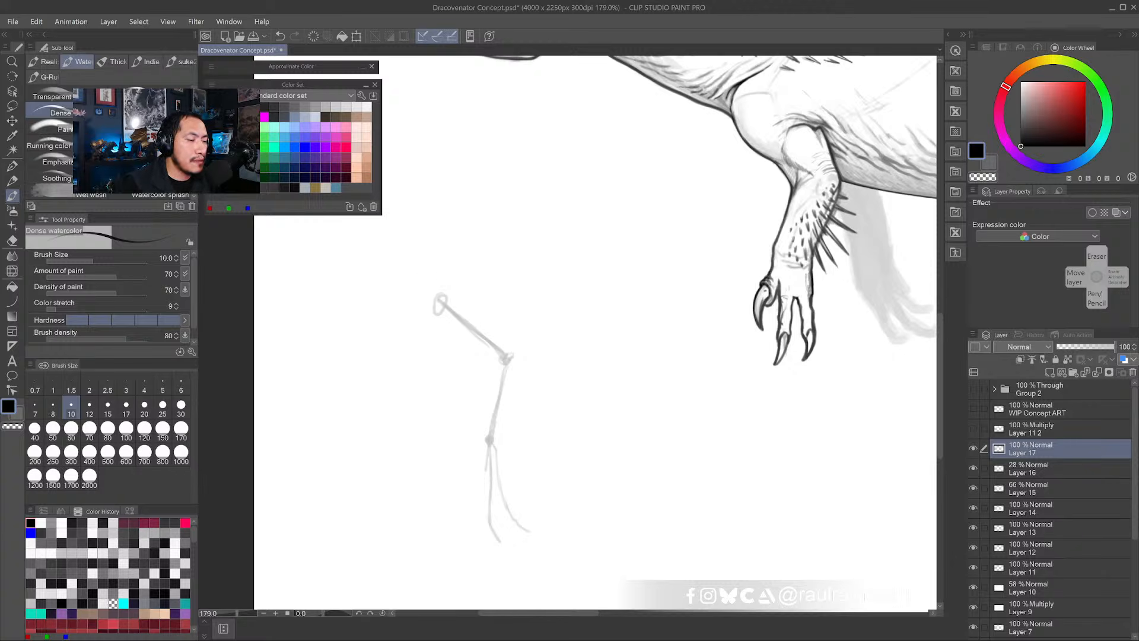
{"action": "mouse_move", "coordinate": [439, 254]}
{"action": "left_mouse_down"}
{"action": "mouse_move", "coordinate": [411, 284]}
{"action": "mouse_move", "coordinate": [427, 320]}
{"action": "left_mouse_up"}
{"action": "left_click_drag", "start_coordinate": [409, 303], "coordinate": [461, 328]}
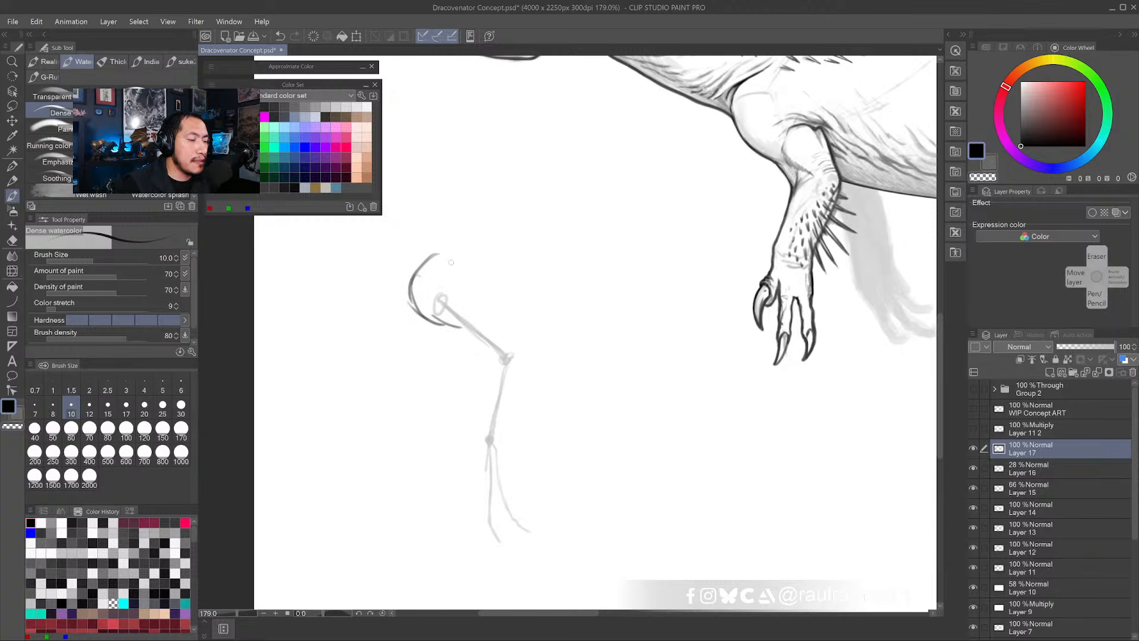
{"action": "left_click_drag", "start_coordinate": [450, 259], "coordinate": [465, 328]}
{"action": "key", "text": "ctrl+z"}
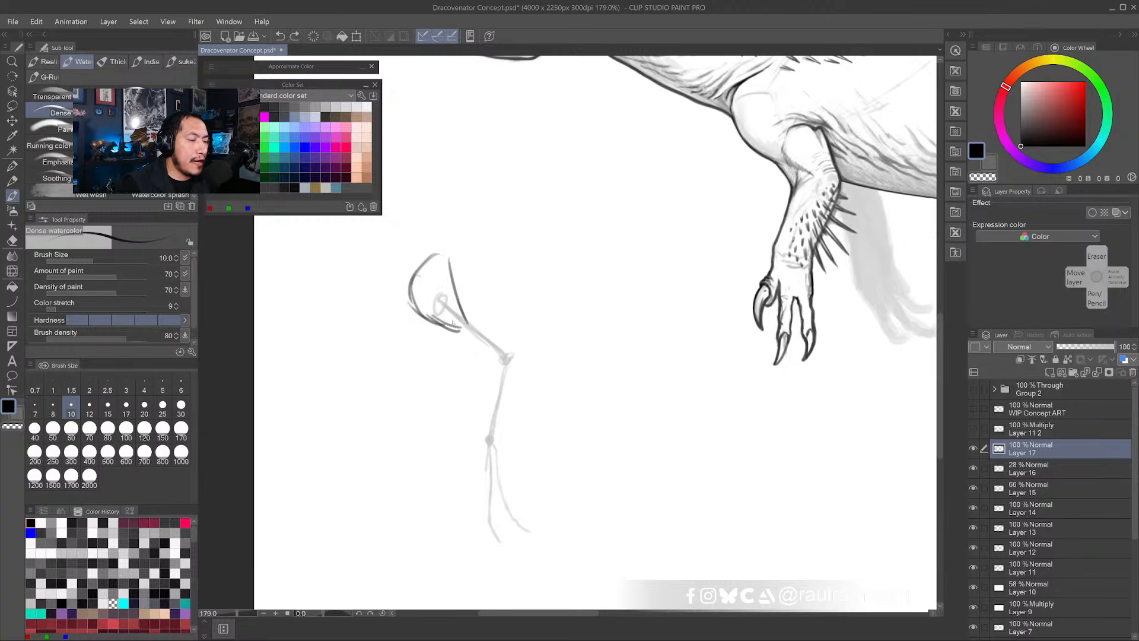
{"action": "key", "text": "ctrl+z"}
{"action": "key", "text": "ctrl+z"}
{"action": "key", "text": "ctrl+z"}
{"action": "key", "text": "ctrl+z"}
{"action": "key", "text": "ctrl+z"}
{"action": "key", "text": "ctrl+z"}
{"action": "key", "text": "ctrl+z"}
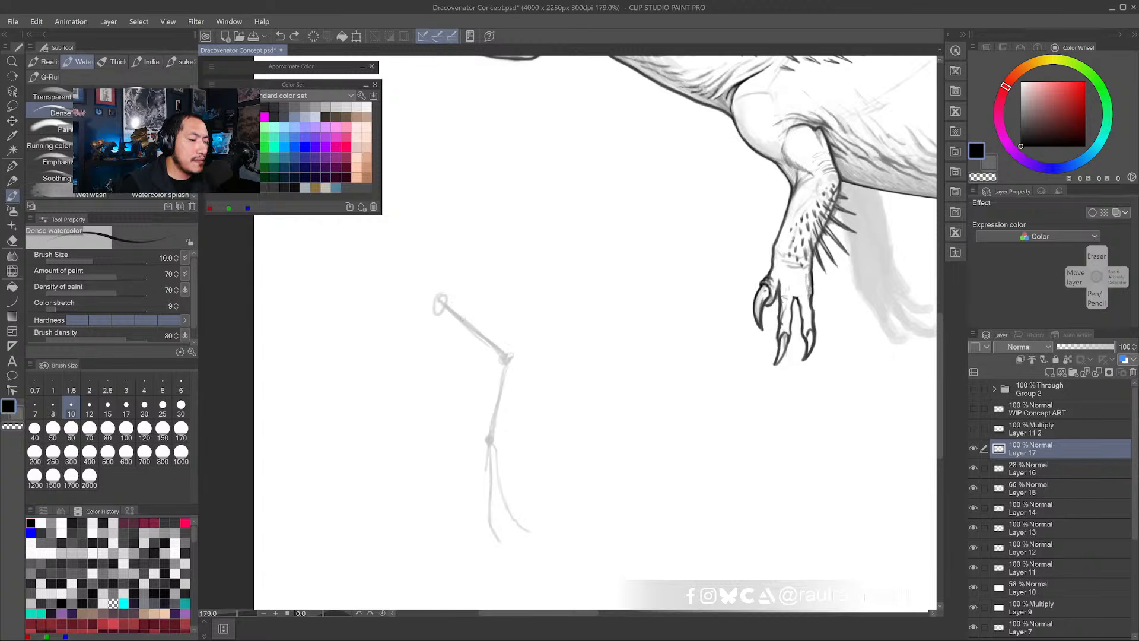
{"action": "mouse_move", "coordinate": [442, 295]}
{"action": "left_mouse_down"}
{"action": "mouse_move", "coordinate": [432, 312]}
{"action": "mouse_move", "coordinate": [475, 337]}
{"action": "left_mouse_up"}
{"action": "key", "text": "ctrl+z"}
{"action": "key", "text": "ctrl+z"}
{"action": "key", "text": "ctrl+z"}
- Draw small arrows pointing at the upper arm and forearm, and restate the fingers with darker lines including a curved thumb
{"action": "left_click_drag", "start_coordinate": [495, 307], "coordinate": [483, 323]}
{"action": "left_click_drag", "start_coordinate": [517, 382], "coordinate": [518, 395]}
{"action": "mouse_move", "coordinate": [487, 442]}
{"action": "left_mouse_down"}
{"action": "mouse_move", "coordinate": [500, 480]}
{"action": "mouse_move", "coordinate": [487, 521]}
{"action": "left_mouse_up"}
{"action": "mouse_move", "coordinate": [483, 473]}
{"action": "left_mouse_down"}
{"action": "mouse_move", "coordinate": [467, 507]}
{"action": "mouse_move", "coordinate": [476, 514]}
{"action": "mouse_move", "coordinate": [519, 523]}
{"action": "left_mouse_up"}
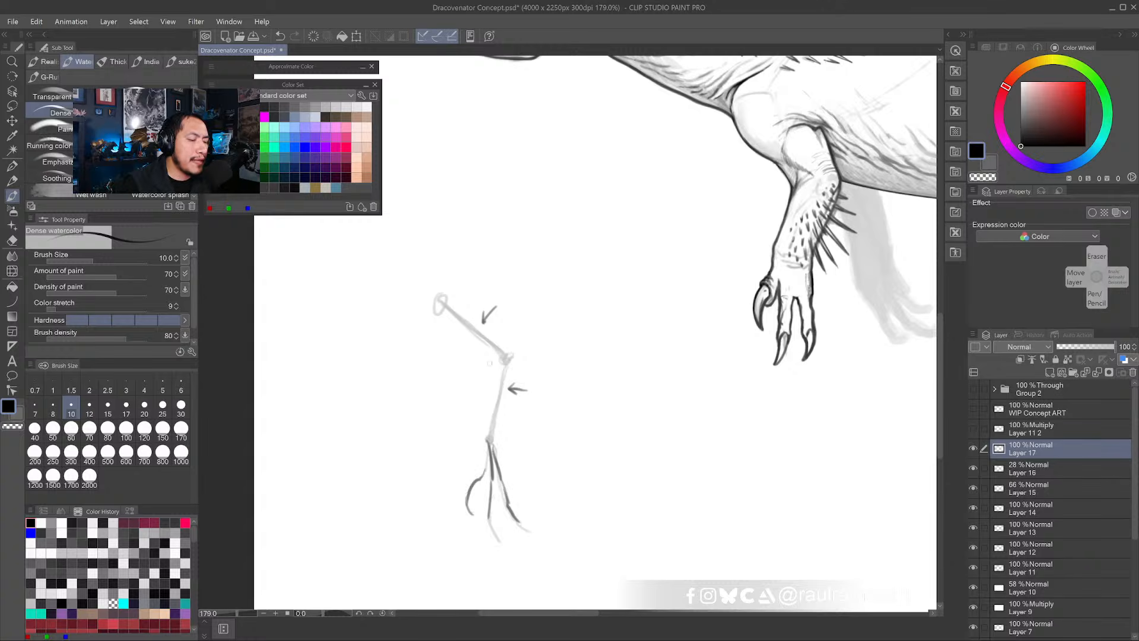
- Sketch the shoulder blade with its rounded lower end and socket around the shoulder joint, and darken its front edge
{"action": "left_click_drag", "start_coordinate": [473, 279], "coordinate": [480, 301]}
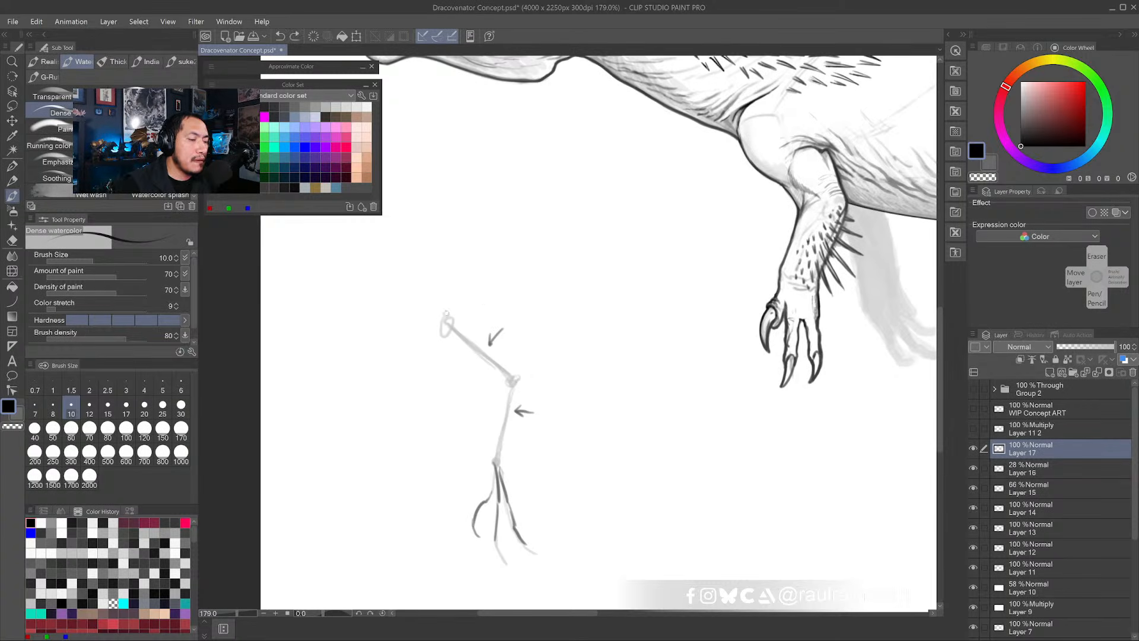
{"action": "mouse_move", "coordinate": [450, 307]}
{"action": "left_mouse_down"}
{"action": "mouse_move", "coordinate": [439, 349]}
{"action": "mouse_move", "coordinate": [527, 221]}
{"action": "mouse_move", "coordinate": [526, 188]}
{"action": "mouse_move", "coordinate": [454, 274]}
{"action": "mouse_move", "coordinate": [415, 293]}
{"action": "mouse_move", "coordinate": [412, 354]}
{"action": "mouse_move", "coordinate": [442, 368]}
{"action": "mouse_move", "coordinate": [438, 313]}
{"action": "left_mouse_up"}
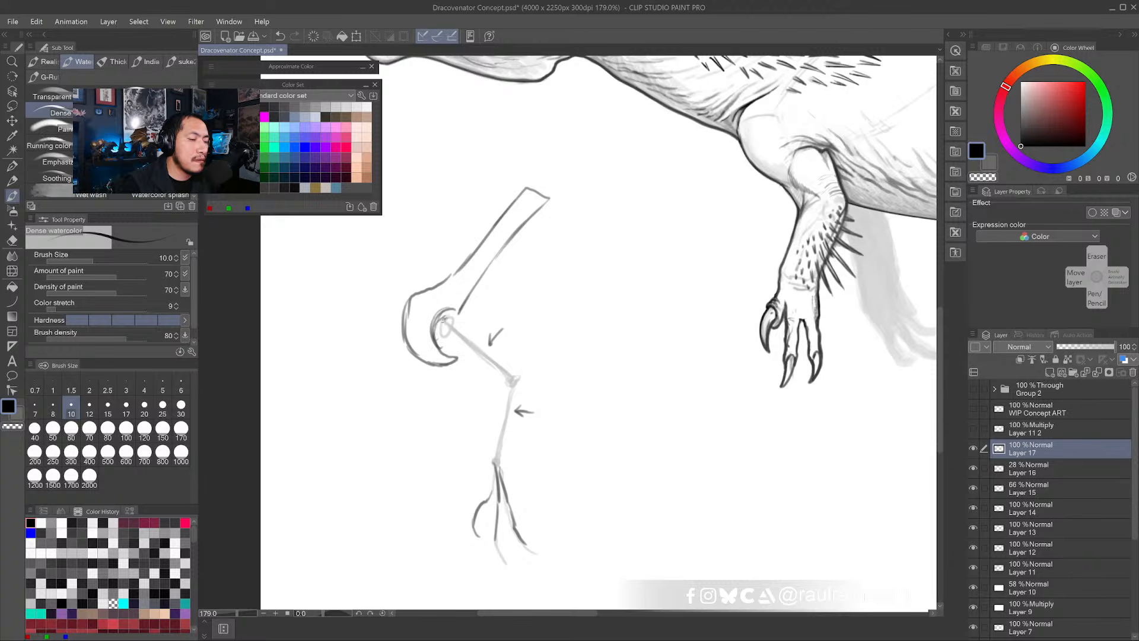
{"action": "key", "text": "ctrl+z"}
{"action": "key", "text": "ctrl+z"}
{"action": "key", "text": "ctrl+z"}
{"action": "key", "text": "ctrl+z"}
{"action": "mouse_move", "coordinate": [414, 351]}
{"action": "left_mouse_down"}
{"action": "mouse_move", "coordinate": [411, 343]}
{"action": "mouse_move", "coordinate": [413, 295]}
{"action": "mouse_move", "coordinate": [413, 332]}
{"action": "mouse_move", "coordinate": [432, 359]}
{"action": "left_mouse_up"}
{"action": "left_click_drag", "start_coordinate": [421, 294], "coordinate": [466, 263]}
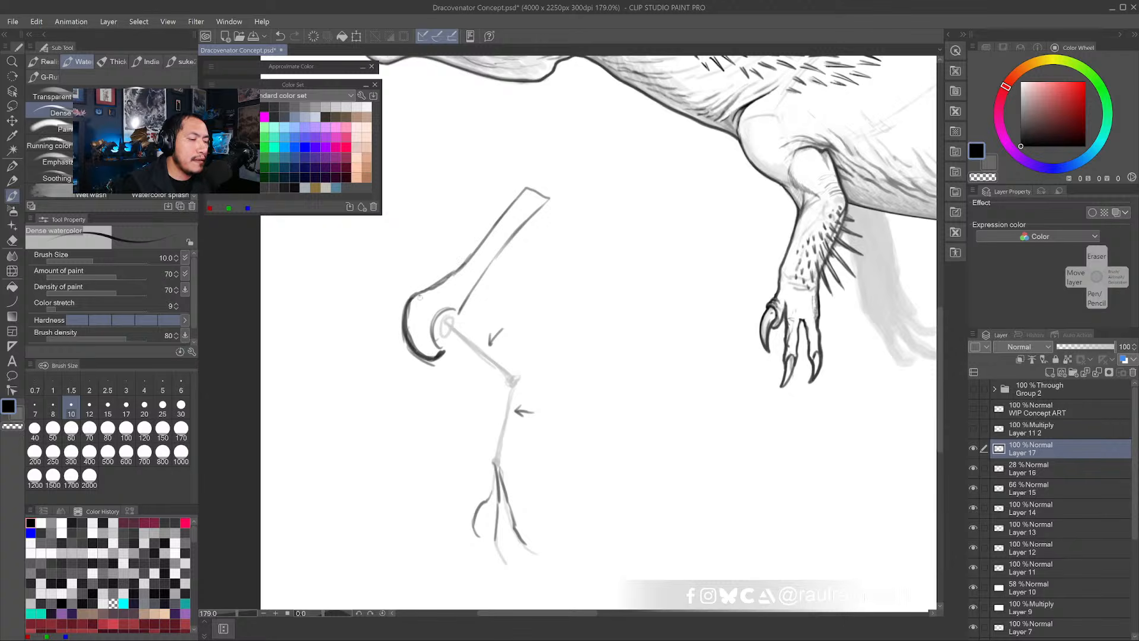
- Draw the dividing line inside the rounded shoulder end and add arrows pointing at the shoulder blade and its lower bone
{"action": "left_click_drag", "start_coordinate": [420, 297], "coordinate": [430, 325]}
{"action": "left_click_drag", "start_coordinate": [470, 204], "coordinate": [481, 230]}
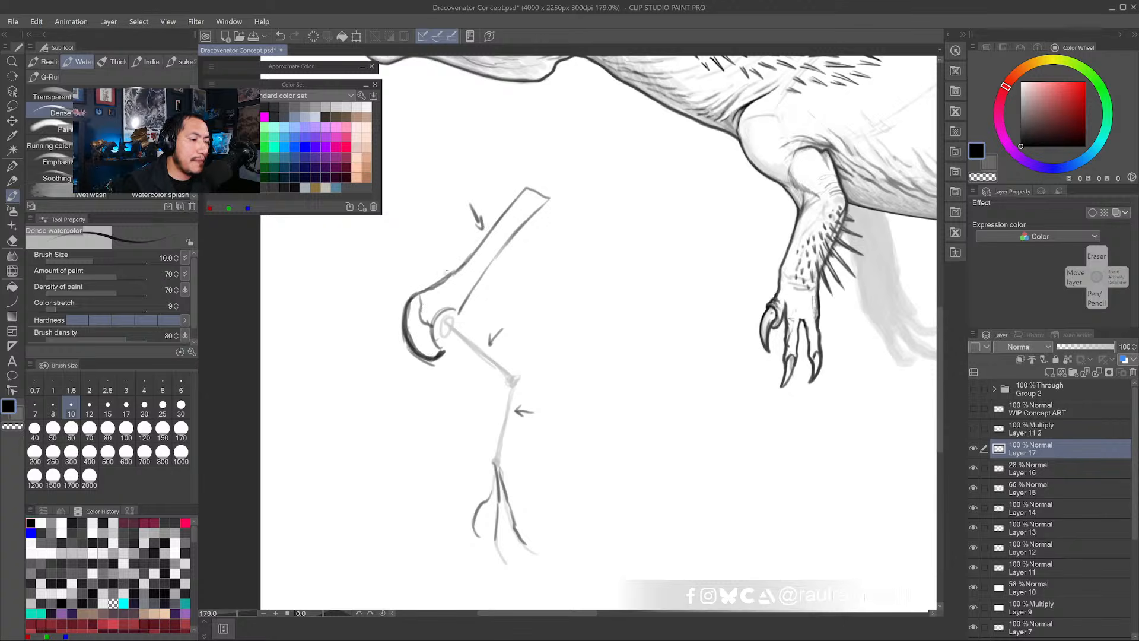
{"action": "mouse_move", "coordinate": [376, 302]}
{"action": "left_mouse_down"}
{"action": "mouse_move", "coordinate": [401, 316]}
{"action": "mouse_move", "coordinate": [414, 352]}
{"action": "left_mouse_up"}
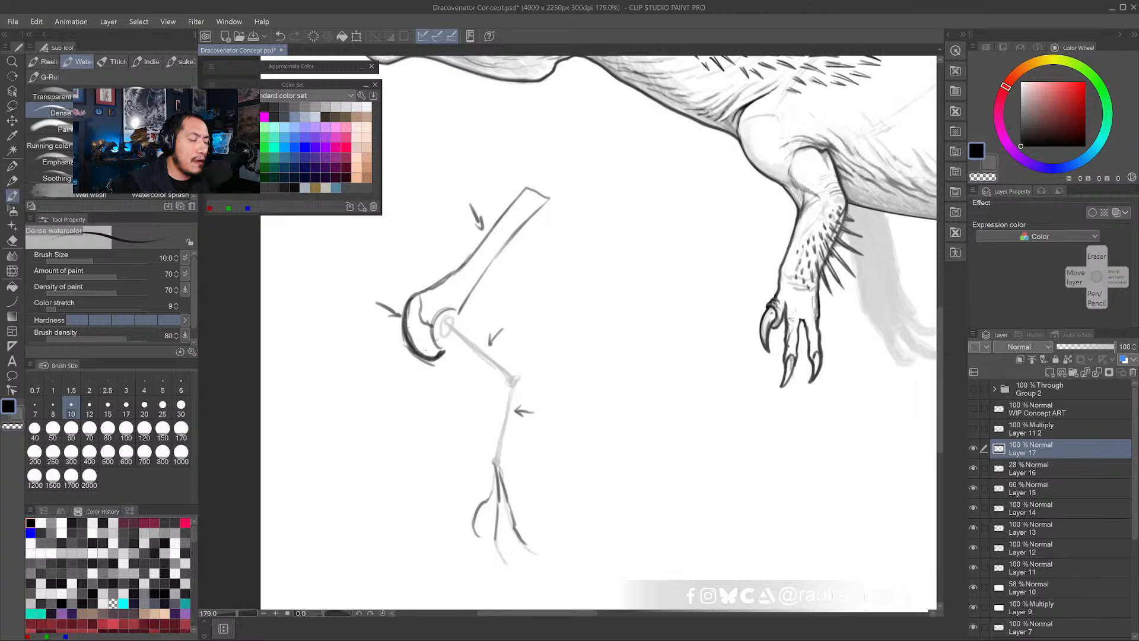
- Lower Layer 17's opacity to 33% and add a new layer above it
{"action": "left_click_drag", "start_coordinate": [535, 335], "coordinate": [530, 333]}
{"action": "left_click_drag", "start_coordinate": [1115, 347], "coordinate": [1077, 347]}
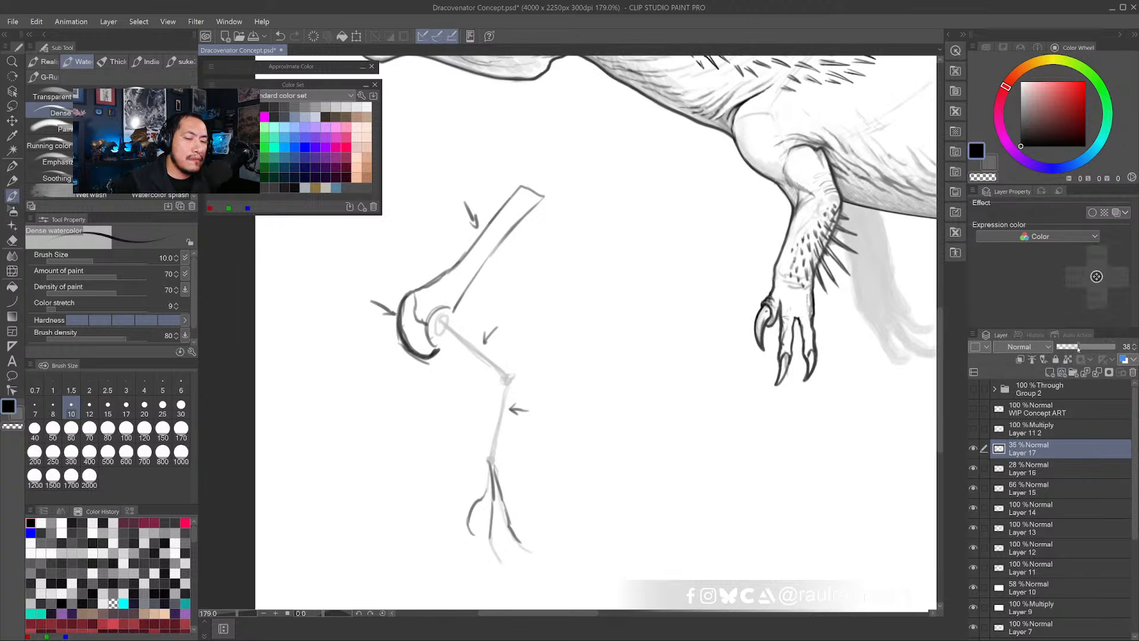
{"action": "left_click", "coordinate": [1050, 372]}
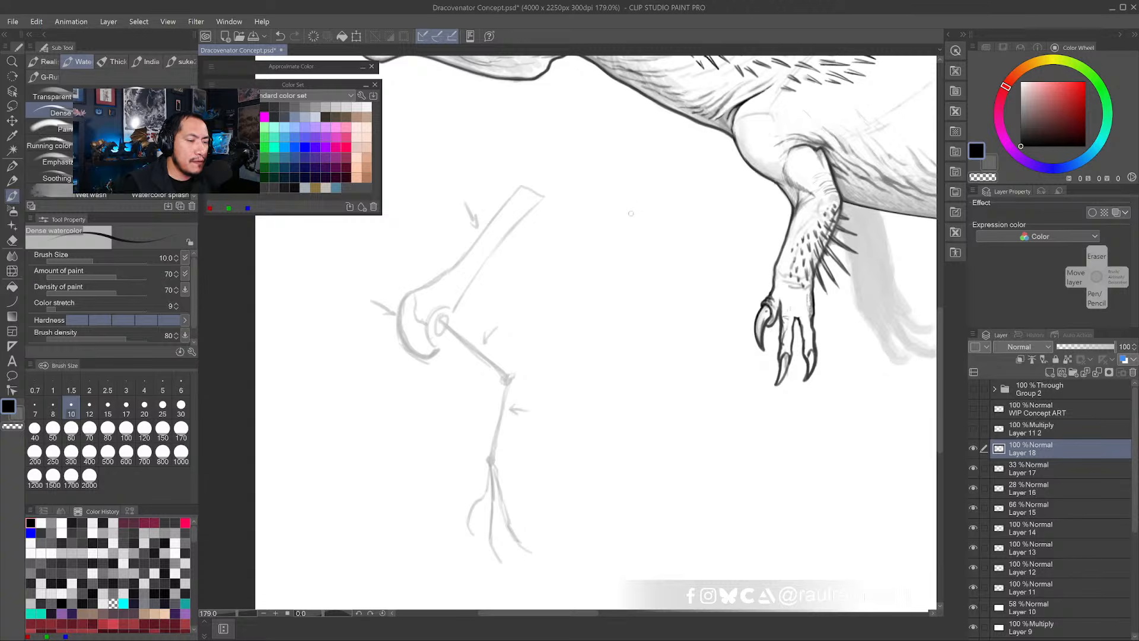
- Draw an upright oval for the front view of the rib cage, beside the shoulder blade sketch
{"action": "mouse_move", "coordinate": [634, 202]}
{"action": "left_mouse_down"}
{"action": "mouse_move", "coordinate": [594, 312]}
{"action": "mouse_move", "coordinate": [635, 202]}
{"action": "mouse_move", "coordinate": [579, 243]}
{"action": "mouse_move", "coordinate": [636, 203]}
{"action": "mouse_move", "coordinate": [683, 265]}
{"action": "mouse_move", "coordinate": [617, 316]}
{"action": "mouse_move", "coordinate": [592, 296]}
{"action": "left_mouse_up"}
{"action": "key", "text": "ctrl+z"}
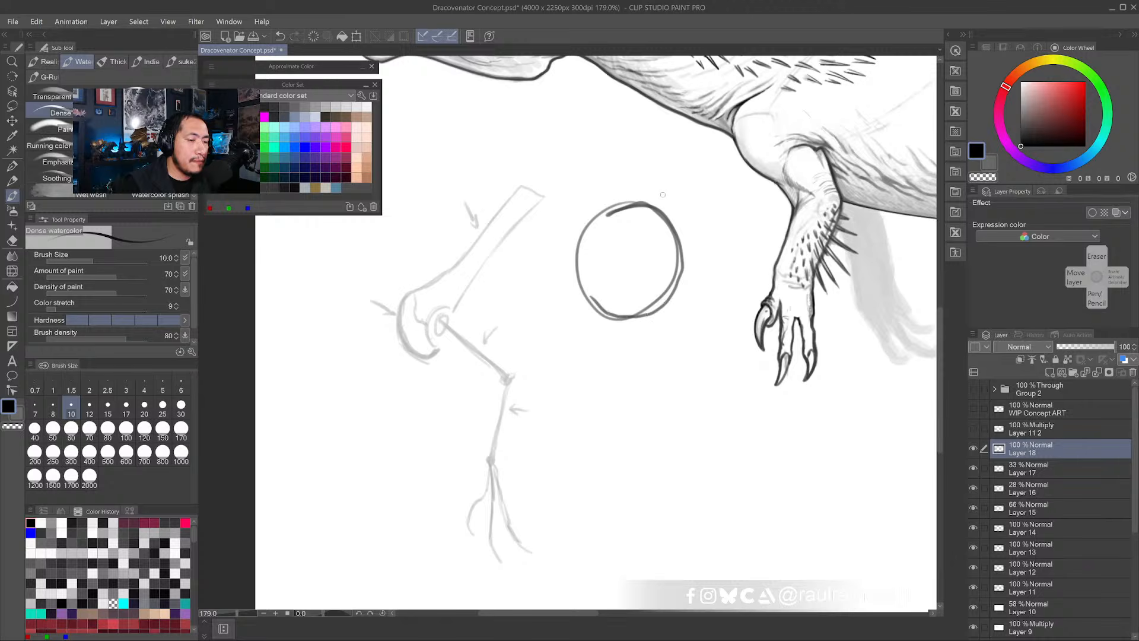
{"action": "mouse_move", "coordinate": [653, 193]}
{"action": "left_mouse_down"}
{"action": "mouse_move", "coordinate": [692, 200]}
{"action": "mouse_move", "coordinate": [566, 205]}
{"action": "mouse_move", "coordinate": [596, 200]}
{"action": "left_mouse_up"}
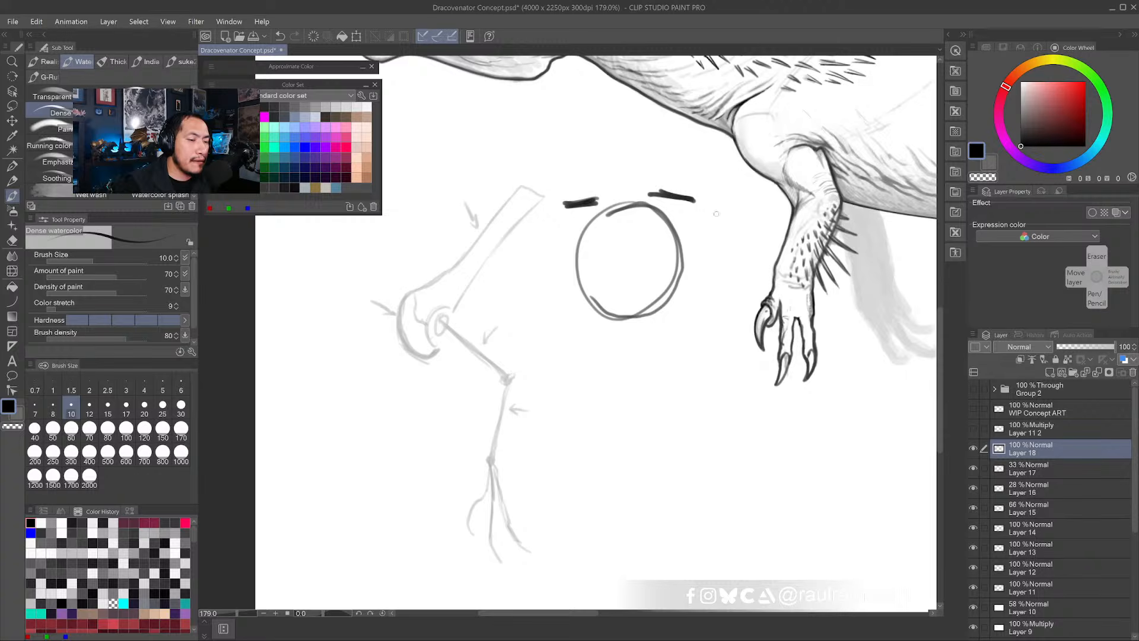
{"action": "left_click_drag", "start_coordinate": [692, 241], "coordinate": [723, 272]}
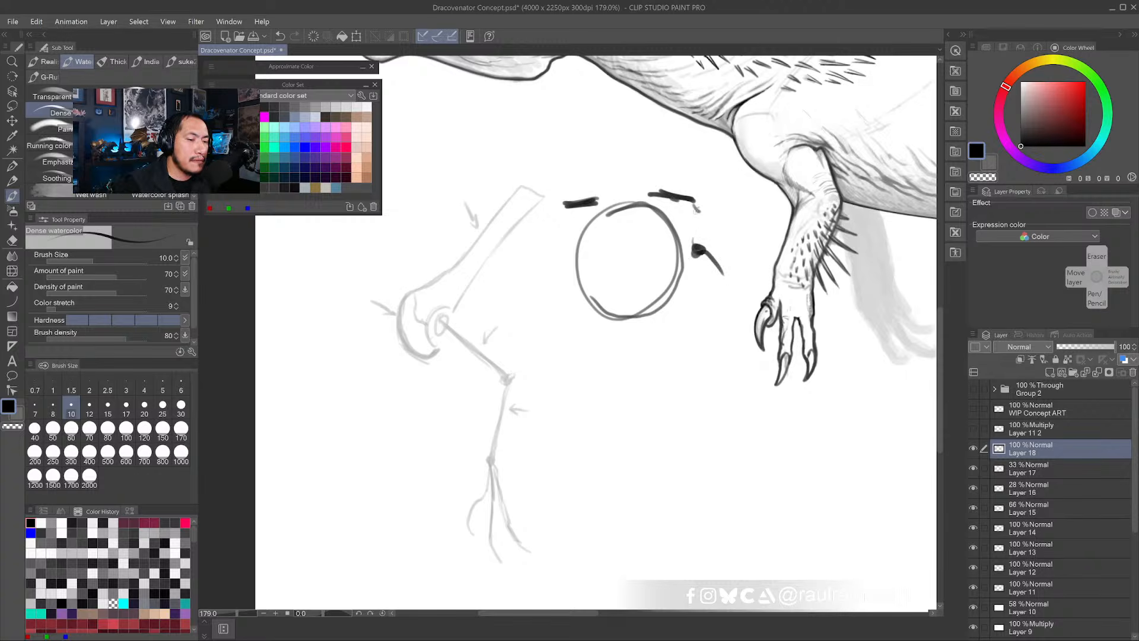
{"action": "key", "text": "ctrl+z"}
{"action": "key", "text": "ctrl+z"}
{"action": "key", "text": "ctrl+z"}
{"action": "key", "text": "ctrl+z"}
{"action": "key", "text": "ctrl+z"}
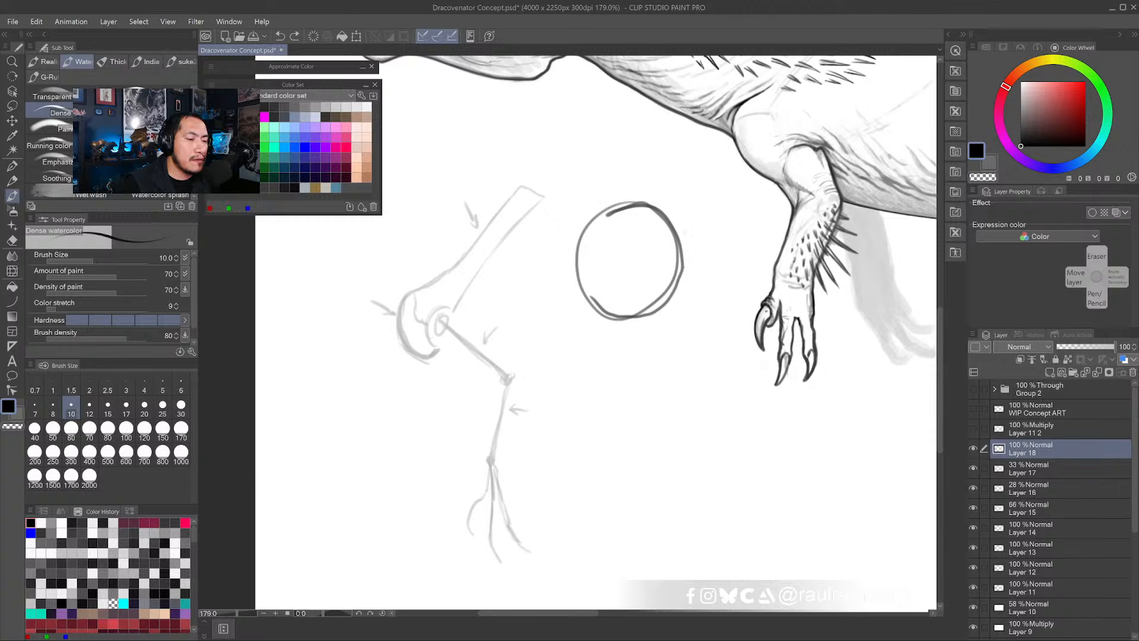
- Draw thick curves wrapping down both sides of the rib cage oval and turning inward beneath it as shoulder bones
{"action": "mouse_move", "coordinate": [698, 224]}
{"action": "left_mouse_down"}
{"action": "mouse_move", "coordinate": [700, 261]}
{"action": "mouse_move", "coordinate": [666, 325]}
{"action": "left_mouse_up"}
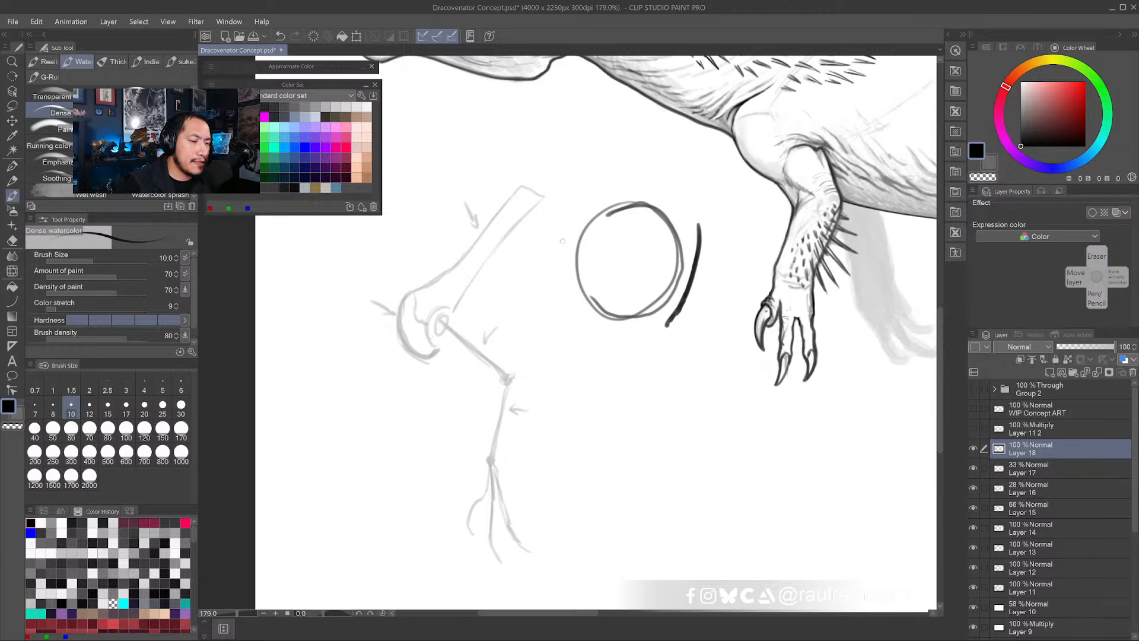
{"action": "left_click_drag", "start_coordinate": [562, 241], "coordinate": [581, 313]}
{"action": "key", "text": "ctrl+z"}
{"action": "left_click_drag", "start_coordinate": [558, 241], "coordinate": [597, 327]}
- Draw outward-slanting upper arms and inward-bent forearms below the oval, and darken the shoulder curve on its left side
{"action": "mouse_move", "coordinate": [669, 328]}
{"action": "left_mouse_down"}
{"action": "mouse_move", "coordinate": [598, 327]}
{"action": "mouse_move", "coordinate": [557, 363]}
{"action": "left_mouse_up"}
{"action": "left_click_drag", "start_coordinate": [677, 328], "coordinate": [700, 358]}
{"action": "left_click_drag", "start_coordinate": [557, 367], "coordinate": [580, 414]}
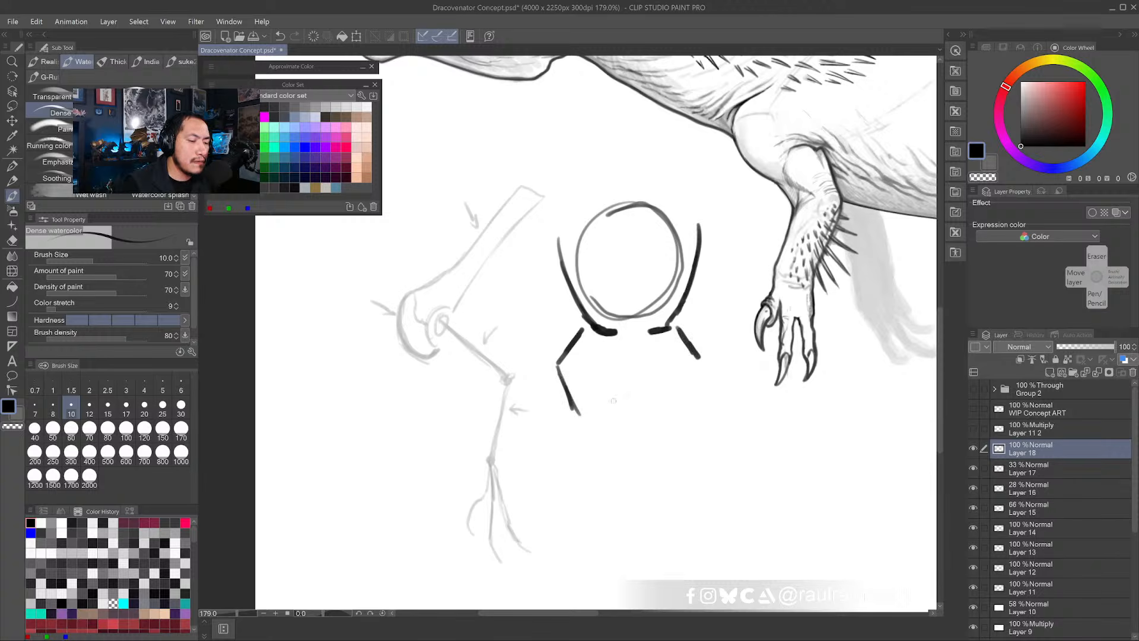
{"action": "left_click_drag", "start_coordinate": [698, 362], "coordinate": [683, 407]}
{"action": "key", "text": "ctrl+z"}
{"action": "mouse_move", "coordinate": [677, 329]}
{"action": "left_mouse_down"}
{"action": "mouse_move", "coordinate": [701, 366]}
{"action": "mouse_move", "coordinate": [690, 399]}
{"action": "left_mouse_up"}
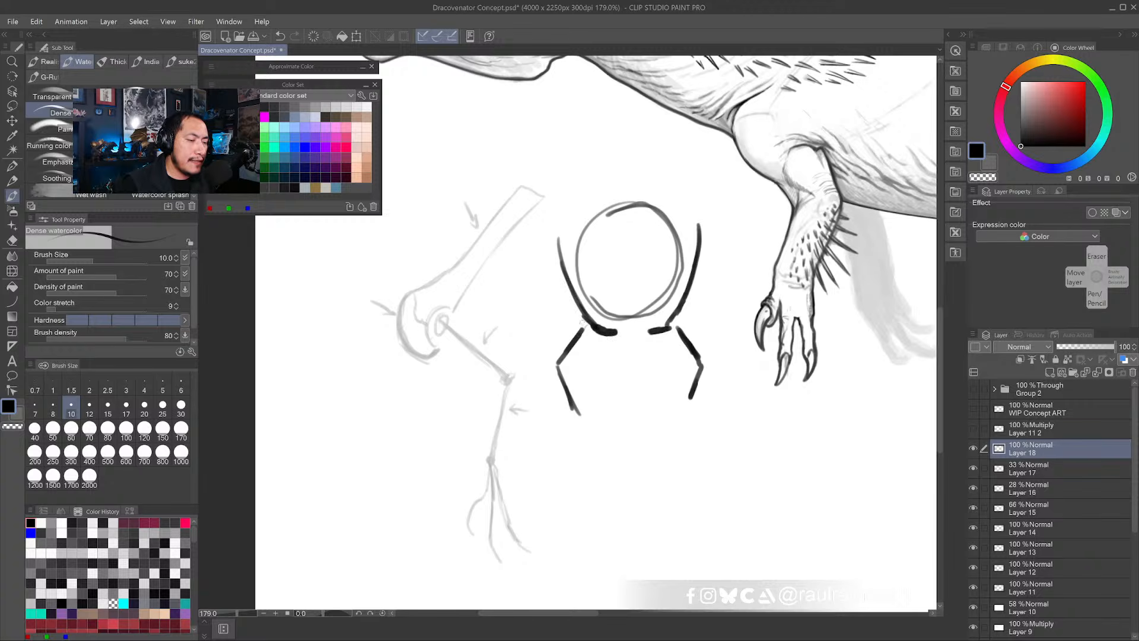
{"action": "left_click_drag", "start_coordinate": [558, 240], "coordinate": [587, 319]}
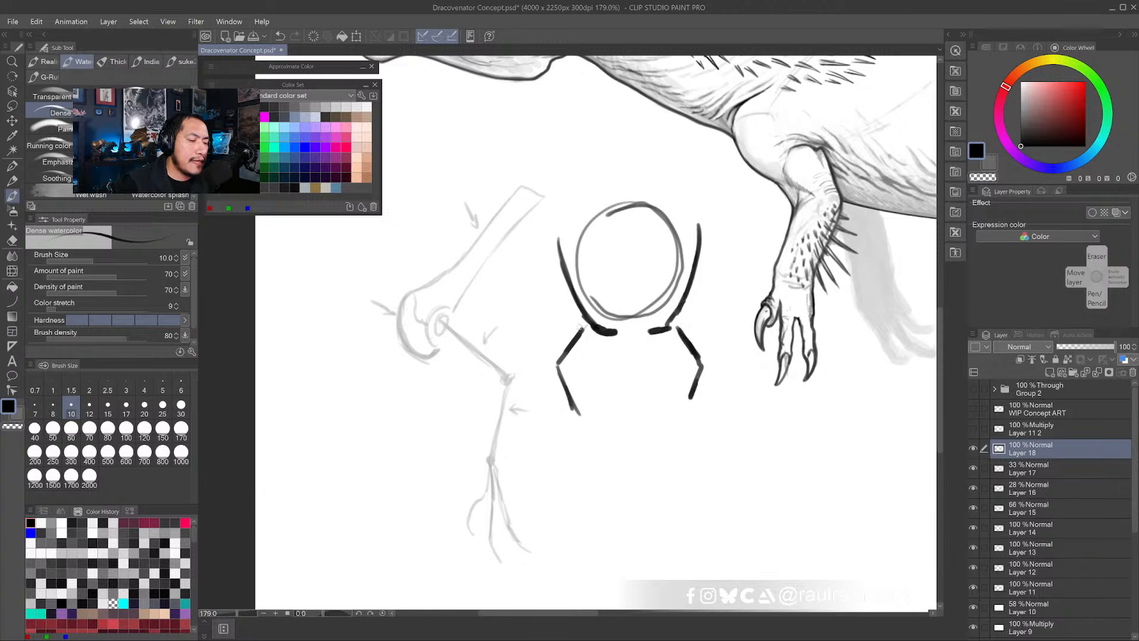
{"action": "key", "text": "ctrl+z"}
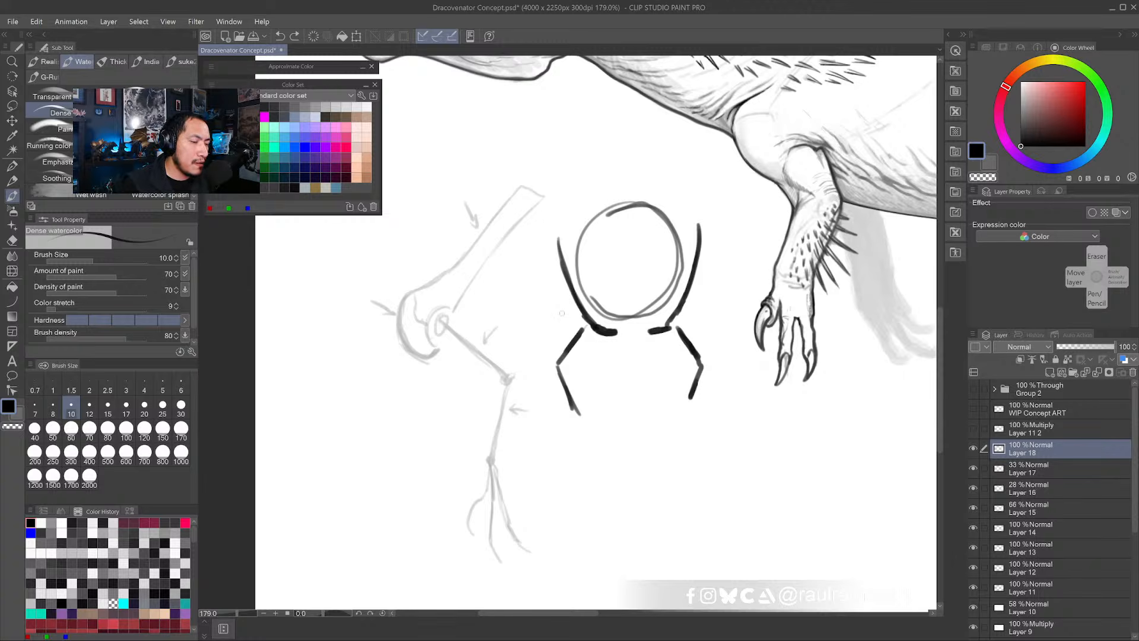
- Outline the chest and upper arm muscles over the side-view skeleton, from the shoulder joint down to the elbow
{"action": "mouse_move", "coordinate": [414, 302]}
{"action": "left_mouse_down"}
{"action": "mouse_move", "coordinate": [409, 333]}
{"action": "mouse_move", "coordinate": [424, 357]}
{"action": "mouse_move", "coordinate": [463, 352]}
{"action": "mouse_move", "coordinate": [456, 332]}
{"action": "mouse_move", "coordinate": [466, 346]}
{"action": "mouse_move", "coordinate": [438, 311]}
{"action": "left_mouse_up"}
{"action": "left_click_drag", "start_coordinate": [447, 356], "coordinate": [491, 384]}
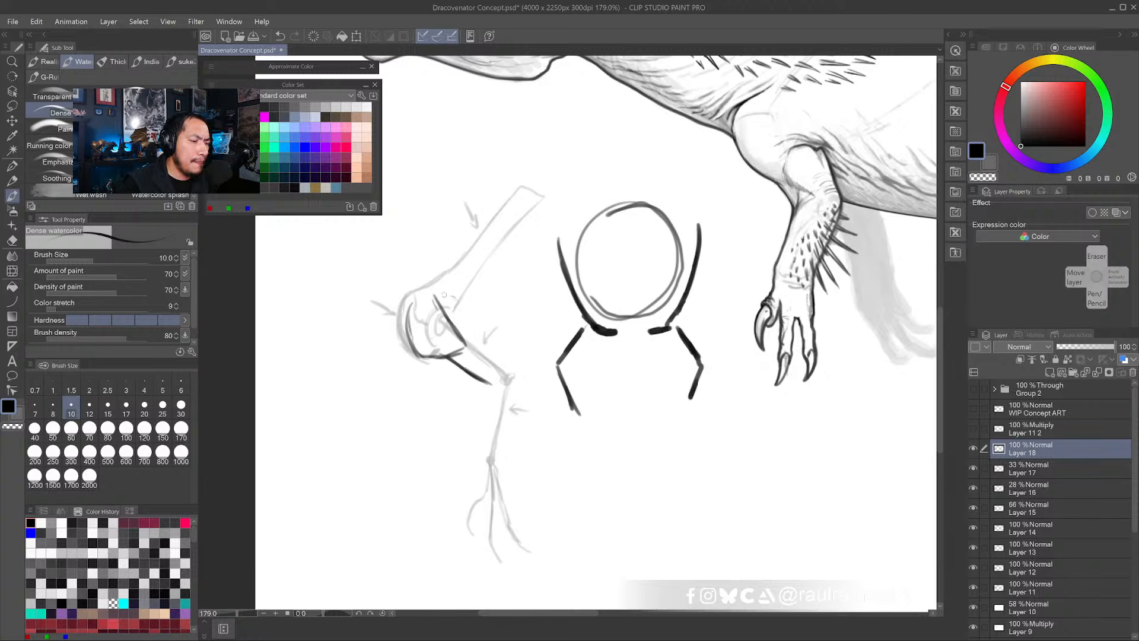
{"action": "mouse_move", "coordinate": [444, 294]}
{"action": "left_mouse_down"}
{"action": "mouse_move", "coordinate": [488, 323]}
{"action": "mouse_move", "coordinate": [513, 364]}
{"action": "left_mouse_up"}
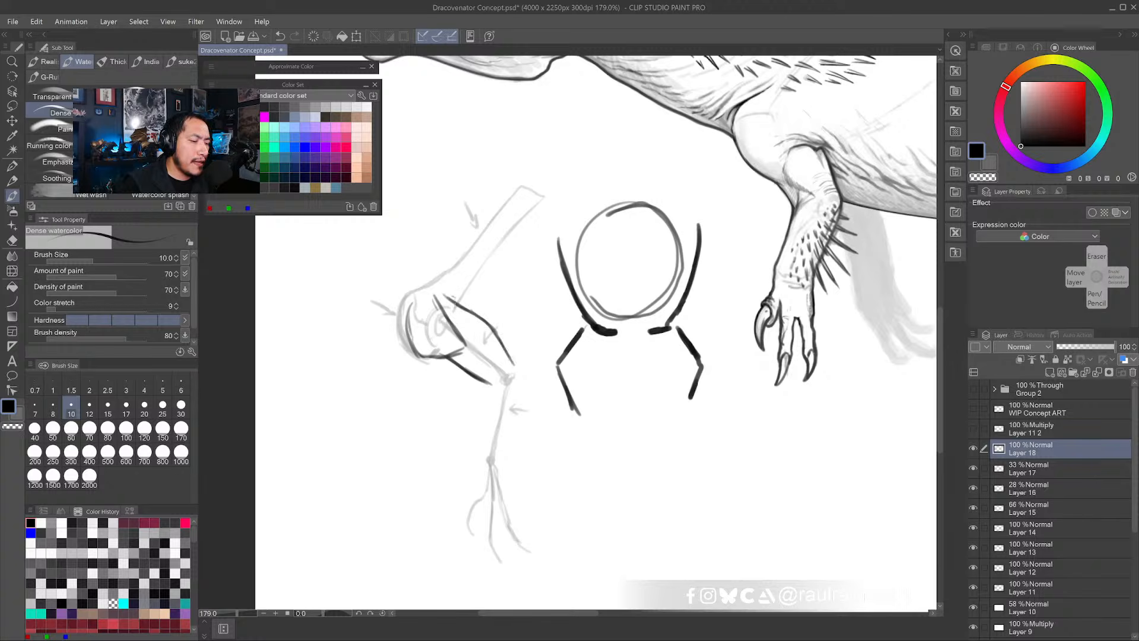
{"action": "left_click_drag", "start_coordinate": [454, 326], "coordinate": [507, 376]}
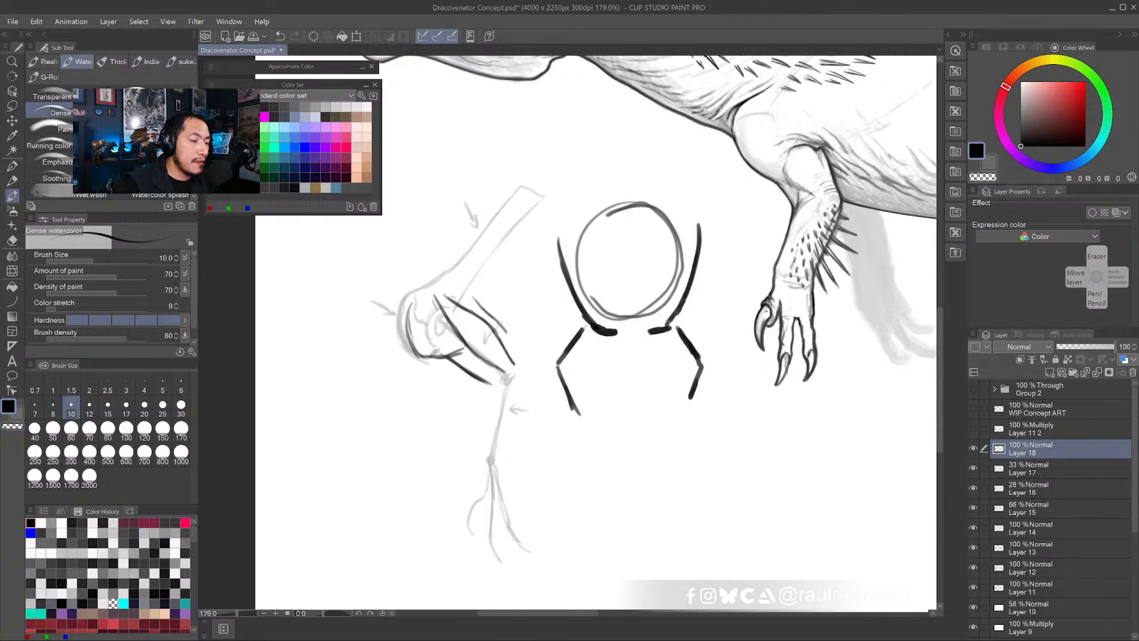
{"action": "left_click_drag", "start_coordinate": [499, 322], "coordinate": [520, 368]}
- Draw the muscle line sweeping up behind the upper arm and short muscle strokes along the lower shoulder blade
{"action": "left_click_drag", "start_coordinate": [475, 312], "coordinate": [524, 274]}
{"action": "mouse_move", "coordinate": [479, 313]}
{"action": "left_mouse_down"}
{"action": "mouse_move", "coordinate": [534, 267]}
{"action": "mouse_move", "coordinate": [475, 271]}
{"action": "mouse_move", "coordinate": [467, 303]}
{"action": "left_mouse_up"}
{"action": "mouse_move", "coordinate": [498, 233]}
{"action": "left_mouse_down"}
{"action": "mouse_move", "coordinate": [473, 288]}
{"action": "mouse_move", "coordinate": [489, 256]}
{"action": "left_mouse_up"}
{"action": "key", "text": "ctrl+z"}
{"action": "key", "text": "ctrl+z"}
{"action": "left_click_drag", "start_coordinate": [448, 290], "coordinate": [474, 260]}
{"action": "left_click_drag", "start_coordinate": [474, 260], "coordinate": [463, 302]}
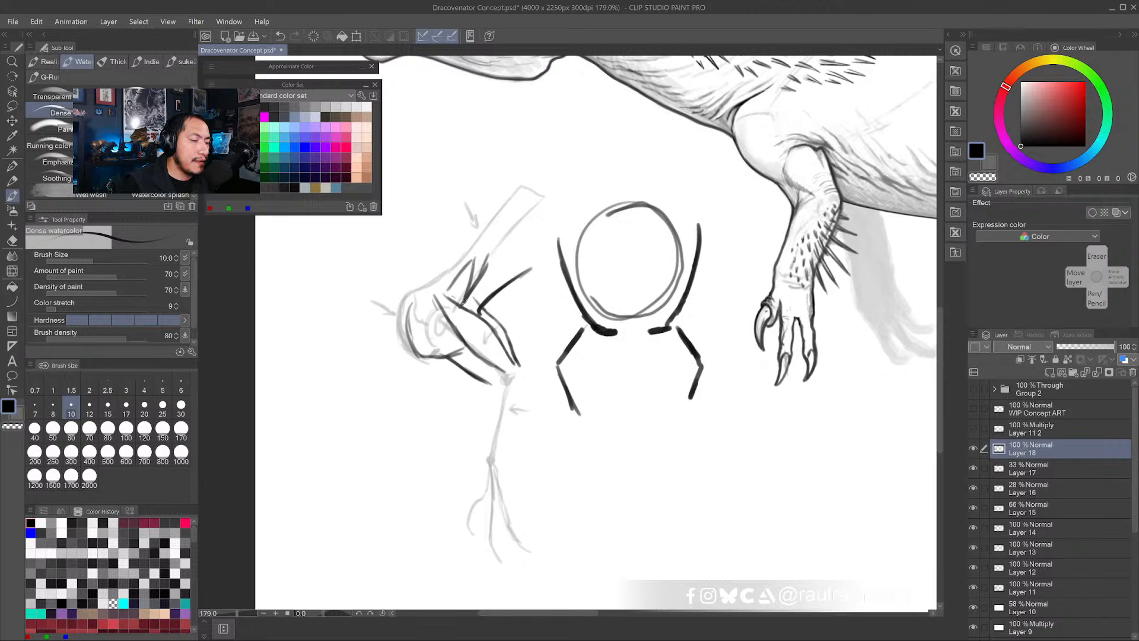
- Extend the muscle outline up the shoulder blade, darken the chest curve, and add short contour strokes around the elbow
{"action": "mouse_move", "coordinate": [475, 260]}
{"action": "left_mouse_down"}
{"action": "mouse_move", "coordinate": [500, 229]}
{"action": "mouse_move", "coordinate": [478, 281]}
{"action": "left_mouse_up"}
{"action": "mouse_move", "coordinate": [499, 189]}
{"action": "left_mouse_down"}
{"action": "mouse_move", "coordinate": [488, 255]}
{"action": "mouse_move", "coordinate": [451, 325]}
{"action": "mouse_move", "coordinate": [465, 343]}
{"action": "mouse_move", "coordinate": [435, 297]}
{"action": "mouse_move", "coordinate": [408, 333]}
{"action": "mouse_move", "coordinate": [408, 351]}
{"action": "mouse_move", "coordinate": [459, 361]}
{"action": "left_mouse_up"}
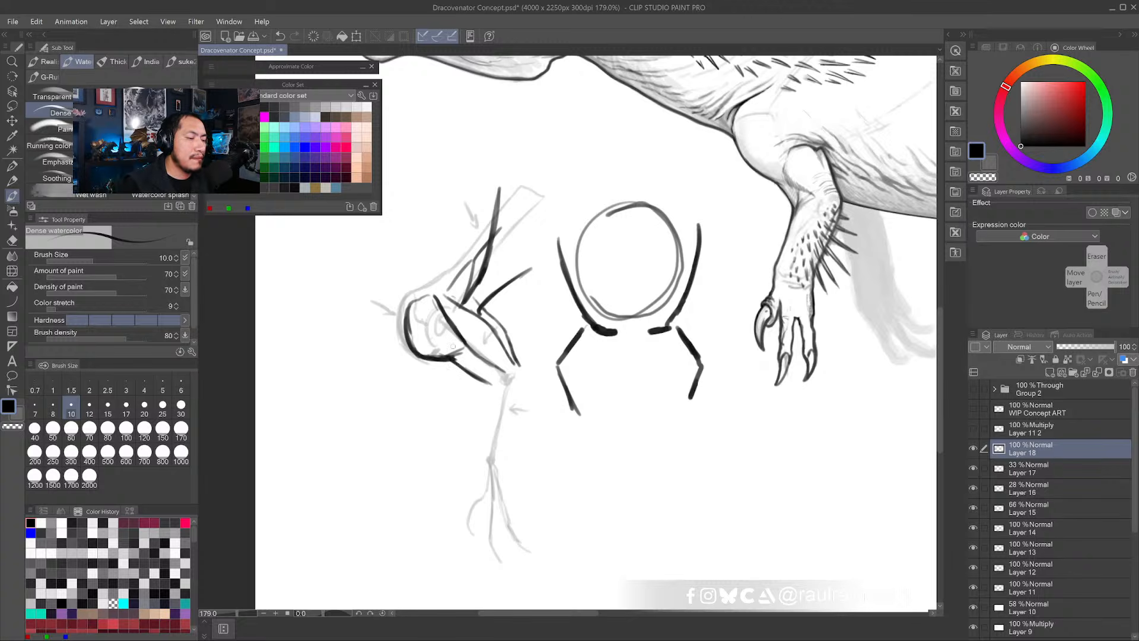
{"action": "mouse_move", "coordinate": [439, 357]}
{"action": "left_mouse_down"}
{"action": "mouse_move", "coordinate": [498, 385]}
{"action": "mouse_move", "coordinate": [485, 364]}
{"action": "mouse_move", "coordinate": [492, 409]}
{"action": "left_mouse_up"}
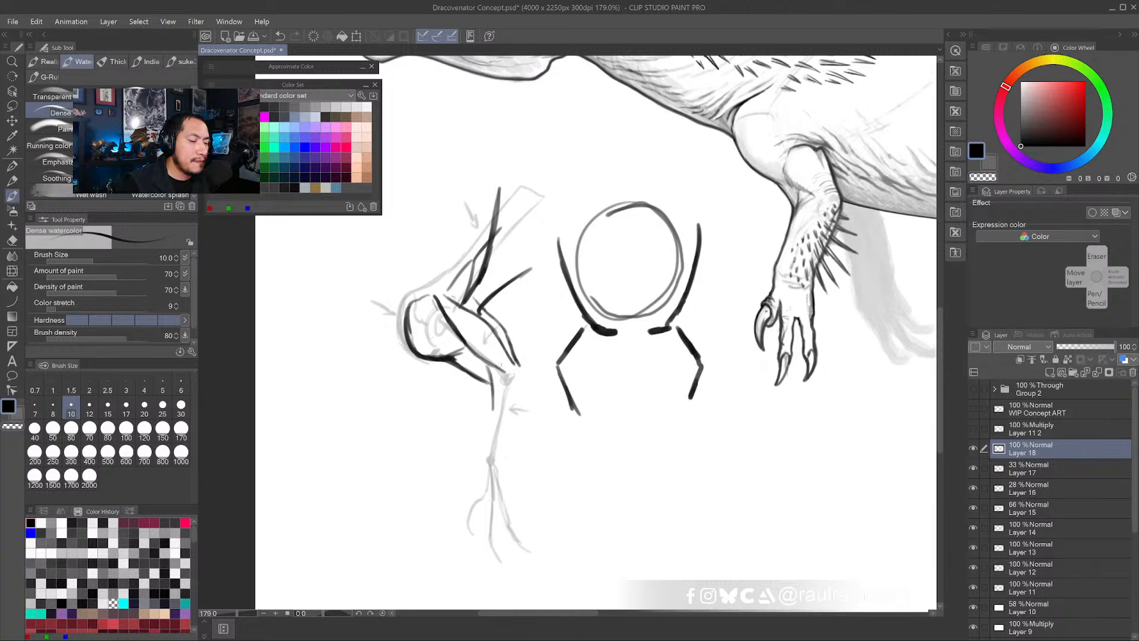
{"action": "left_click_drag", "start_coordinate": [497, 363], "coordinate": [514, 378]}
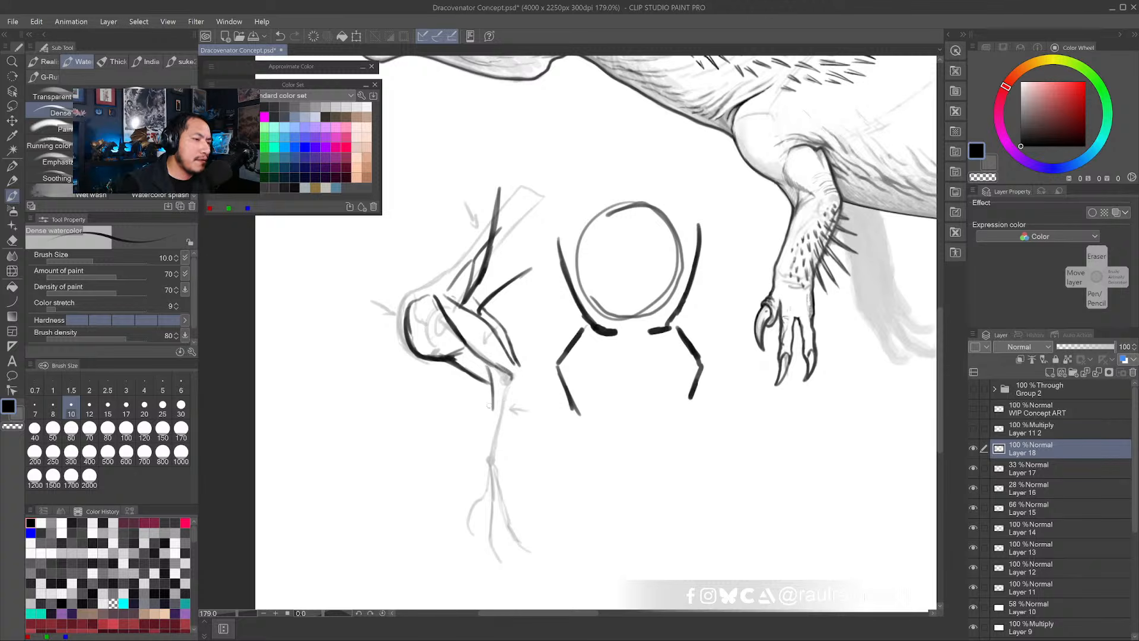
{"action": "left_click_drag", "start_coordinate": [491, 376], "coordinate": [491, 414]}
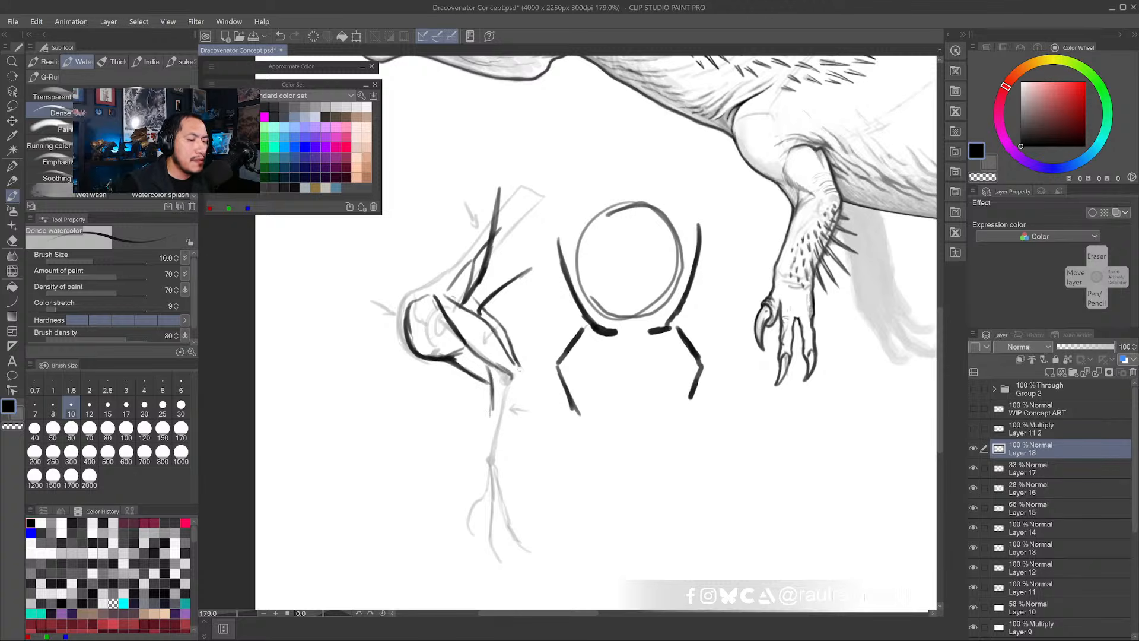
{"action": "left_click_drag", "start_coordinate": [511, 350], "coordinate": [532, 393]}
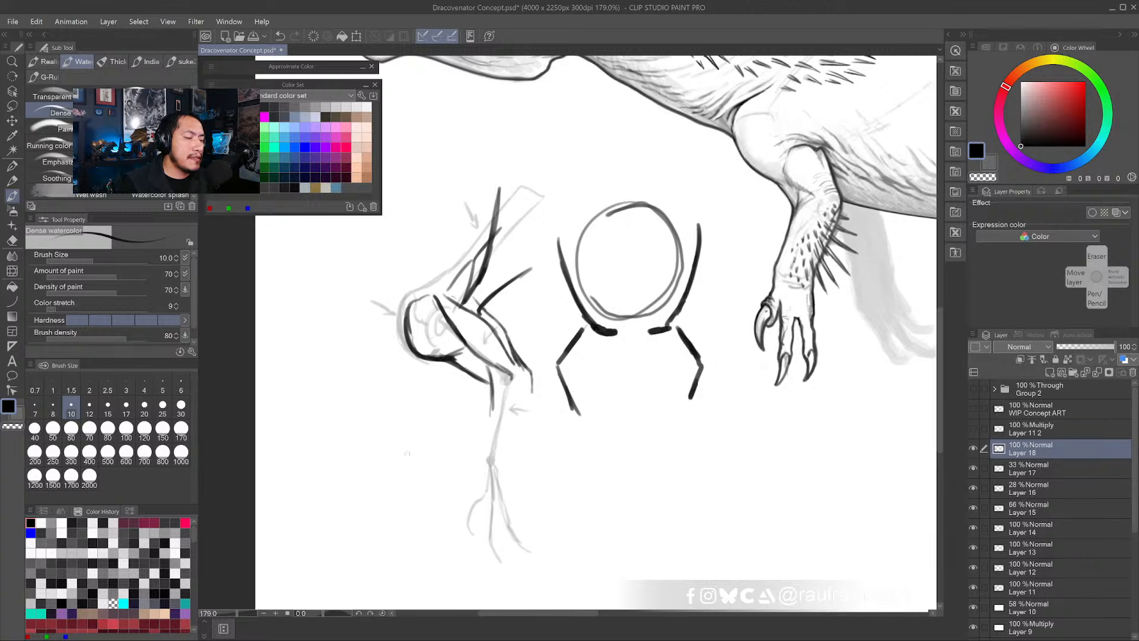
{"action": "mouse_move", "coordinate": [383, 441]}
{"action": "left_mouse_down"}
{"action": "mouse_move", "coordinate": [422, 398]}
{"action": "mouse_move", "coordinate": [433, 411]}
{"action": "left_mouse_up"}
{"action": "key", "text": "ctrl+z"}
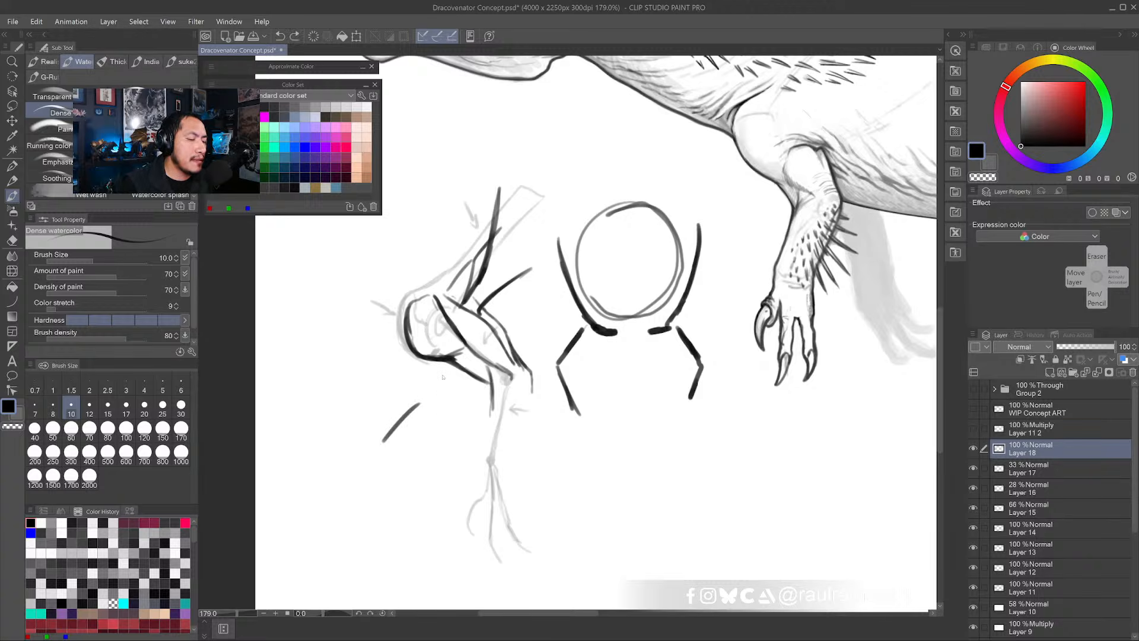
{"action": "key", "text": "ctrl+z"}
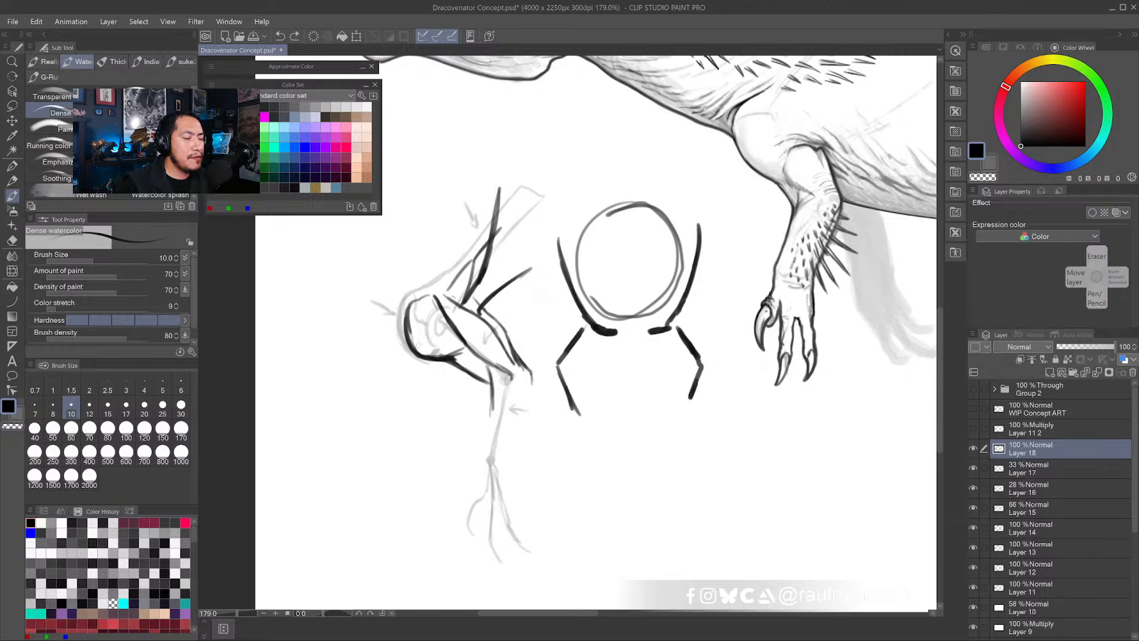
{"action": "mouse_move", "coordinate": [361, 404]}
{"action": "left_mouse_down"}
{"action": "mouse_move", "coordinate": [407, 368]}
{"action": "mouse_move", "coordinate": [401, 383]}
{"action": "left_mouse_up"}
{"action": "key", "text": "ctrl+z"}
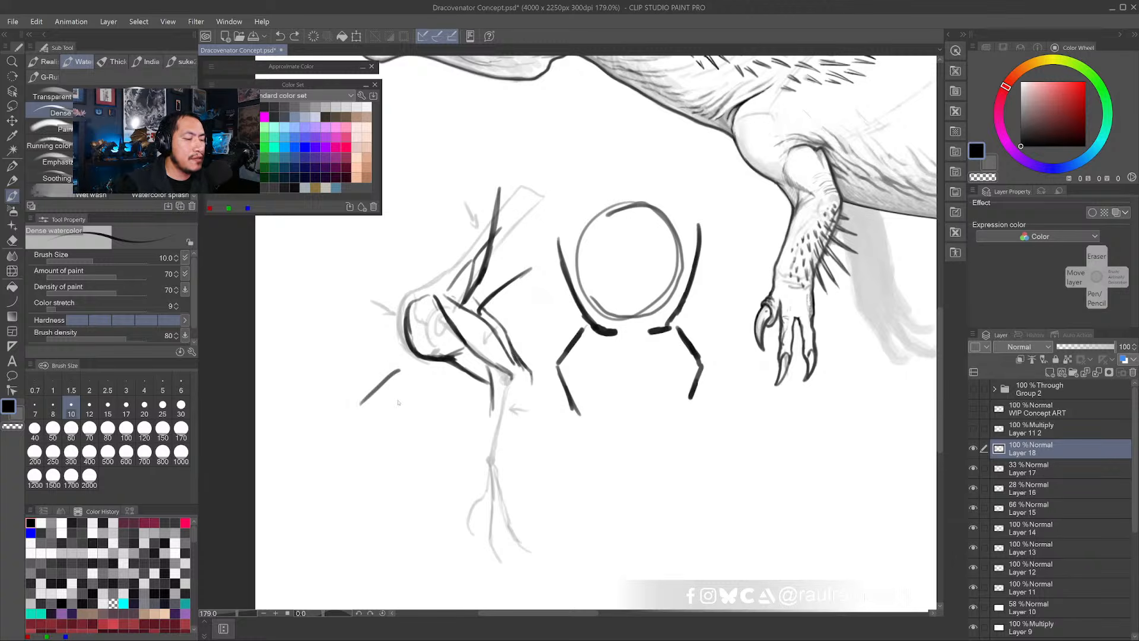
{"action": "key", "text": "ctrl+z"}
- Sample the sketch's dark line color and outline the side-view forearm from the elbow to the wrist, including its inner muscle line
{"action": "key", "text": "x"}
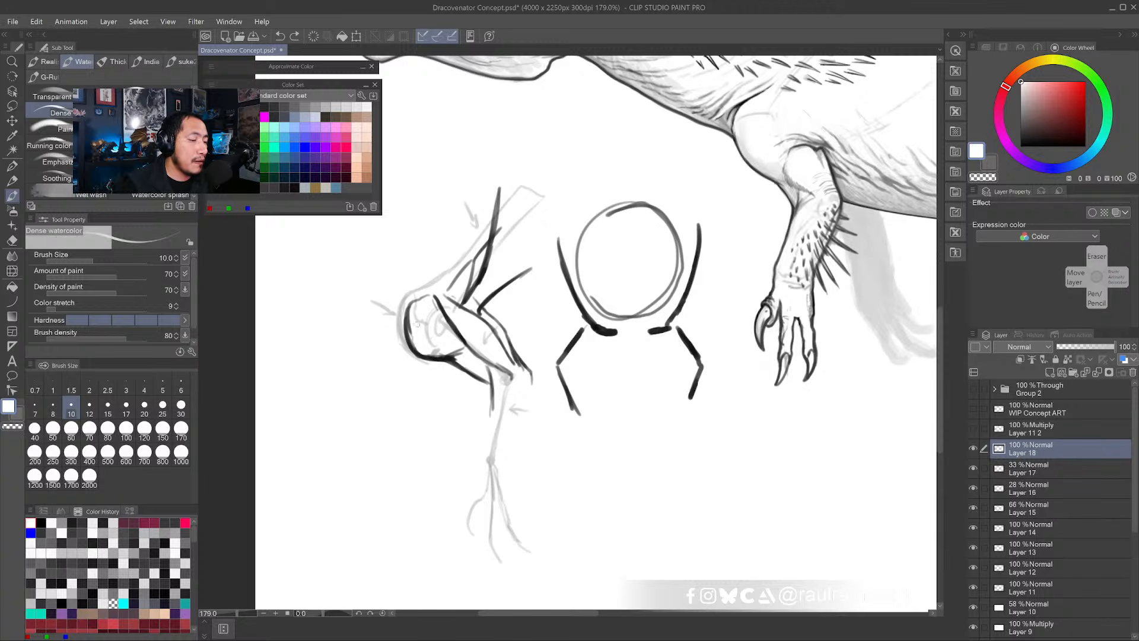
{"action": "left_click", "coordinate": [453, 359], "text": "alt"}
{"action": "mouse_move", "coordinate": [454, 363]}
{"action": "left_mouse_down"}
{"action": "mouse_move", "coordinate": [492, 398]}
{"action": "mouse_move", "coordinate": [482, 456]}
{"action": "left_mouse_up"}
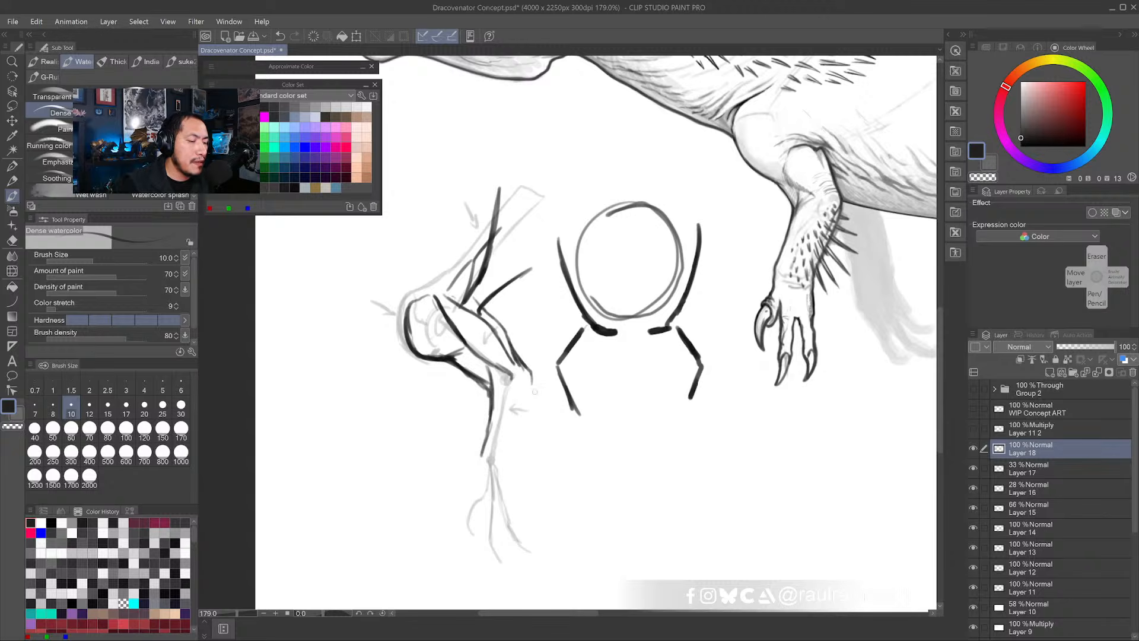
{"action": "left_click_drag", "start_coordinate": [532, 377], "coordinate": [514, 453]}
{"action": "mouse_move", "coordinate": [509, 375]}
{"action": "left_mouse_down"}
{"action": "mouse_move", "coordinate": [481, 447]}
{"action": "mouse_move", "coordinate": [526, 394]}
{"action": "mouse_move", "coordinate": [513, 441]}
{"action": "left_mouse_up"}
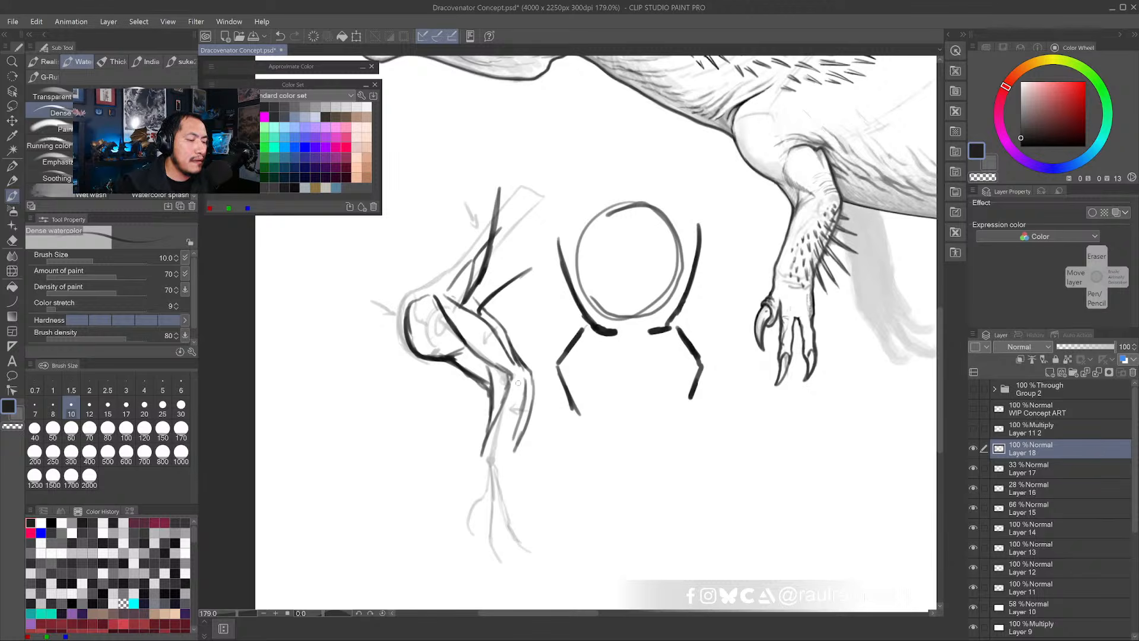
{"action": "left_click_drag", "start_coordinate": [509, 401], "coordinate": [492, 451]}
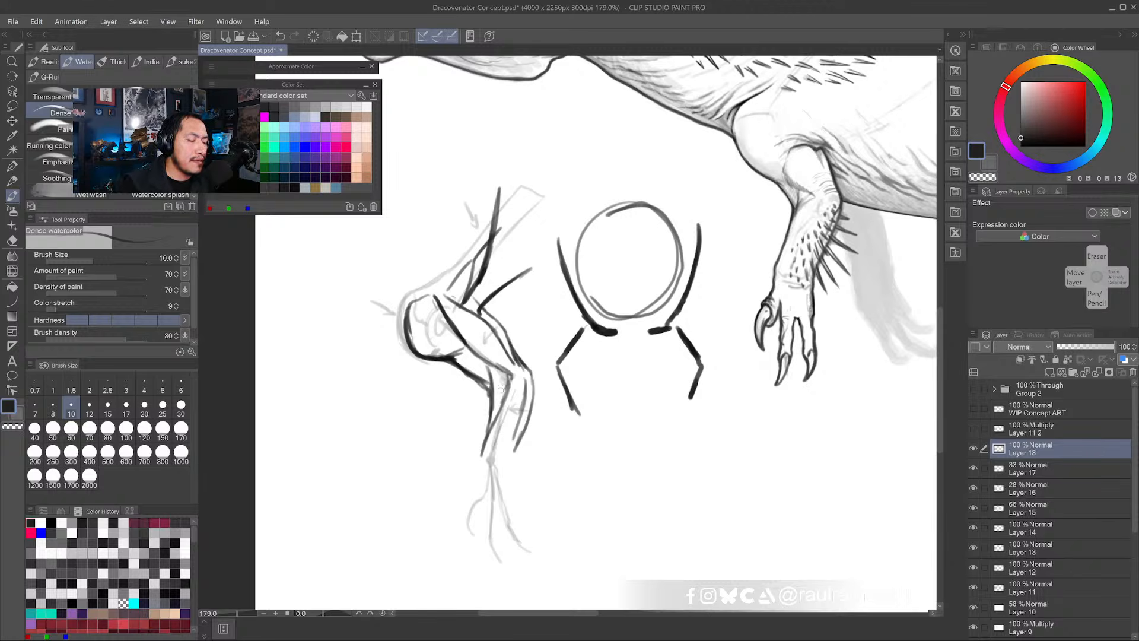
- Outline the wrist and hand below the forearm, and draw the outer and middle fingers with curled claws
{"action": "mouse_move", "coordinate": [495, 374]}
{"action": "left_mouse_down"}
{"action": "mouse_move", "coordinate": [480, 462]}
{"action": "mouse_move", "coordinate": [510, 464]}
{"action": "mouse_move", "coordinate": [514, 449]}
{"action": "mouse_move", "coordinate": [509, 462]}
{"action": "left_mouse_up"}
{"action": "mouse_move", "coordinate": [520, 423]}
{"action": "left_mouse_down"}
{"action": "mouse_move", "coordinate": [508, 466]}
{"action": "mouse_move", "coordinate": [482, 469]}
{"action": "mouse_move", "coordinate": [508, 476]}
{"action": "left_mouse_up"}
{"action": "mouse_move", "coordinate": [511, 459]}
{"action": "left_mouse_down"}
{"action": "mouse_move", "coordinate": [507, 477]}
{"action": "mouse_move", "coordinate": [481, 484]}
{"action": "mouse_move", "coordinate": [485, 514]}
{"action": "mouse_move", "coordinate": [512, 481]}
{"action": "mouse_move", "coordinate": [514, 495]}
{"action": "left_mouse_up"}
{"action": "mouse_move", "coordinate": [515, 457]}
{"action": "left_mouse_down"}
{"action": "mouse_move", "coordinate": [502, 504]}
{"action": "mouse_move", "coordinate": [514, 490]}
{"action": "mouse_move", "coordinate": [508, 525]}
{"action": "mouse_move", "coordinate": [517, 515]}
{"action": "mouse_move", "coordinate": [507, 518]}
{"action": "mouse_move", "coordinate": [532, 542]}
{"action": "mouse_move", "coordinate": [547, 517]}
{"action": "mouse_move", "coordinate": [525, 545]}
{"action": "left_mouse_up"}
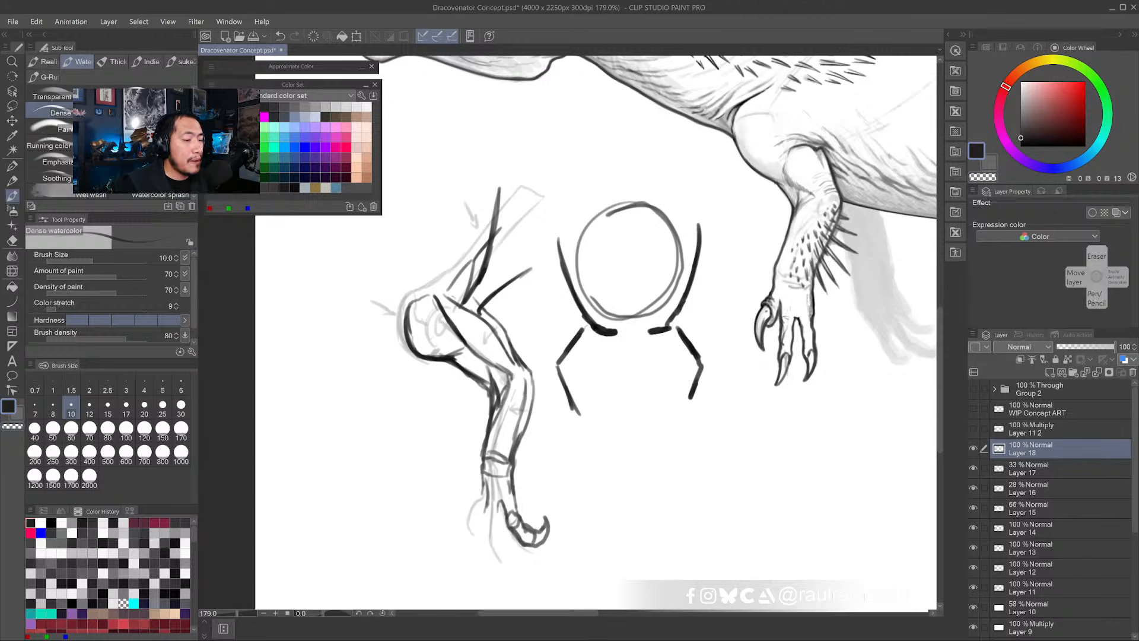
{"action": "mouse_move", "coordinate": [487, 508]}
{"action": "left_mouse_down"}
{"action": "mouse_move", "coordinate": [482, 550]}
{"action": "mouse_move", "coordinate": [501, 514]}
{"action": "mouse_move", "coordinate": [495, 548]}
{"action": "mouse_move", "coordinate": [493, 518]}
{"action": "mouse_move", "coordinate": [482, 525]}
{"action": "mouse_move", "coordinate": [492, 540]}
{"action": "mouse_move", "coordinate": [498, 520]}
{"action": "mouse_move", "coordinate": [515, 523]}
{"action": "mouse_move", "coordinate": [508, 542]}
{"action": "mouse_move", "coordinate": [496, 539]}
{"action": "left_mouse_up"}
{"action": "left_click_drag", "start_coordinate": [480, 459], "coordinate": [465, 492]}
{"action": "key", "text": "ctrl+z"}
{"action": "mouse_move", "coordinate": [465, 492]}
{"action": "left_mouse_down"}
{"action": "mouse_move", "coordinate": [477, 498]}
{"action": "mouse_move", "coordinate": [461, 540]}
{"action": "mouse_move", "coordinate": [482, 551]}
{"action": "mouse_move", "coordinate": [477, 507]}
{"action": "left_mouse_up"}
{"action": "key", "text": "ctrl+z"}
{"action": "key", "text": "ctrl+z"}
{"action": "key", "text": "ctrl+z"}
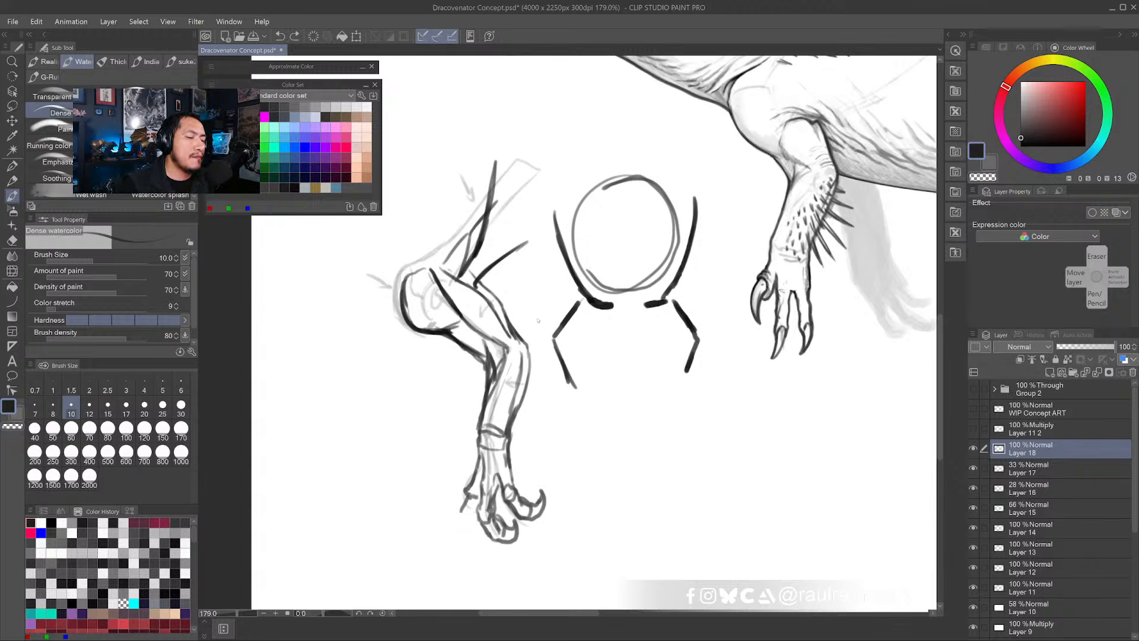
{"action": "key", "text": "ctrl+z"}
{"action": "key", "text": "ctrl+z"}
{"action": "key", "text": "ctrl+z"}
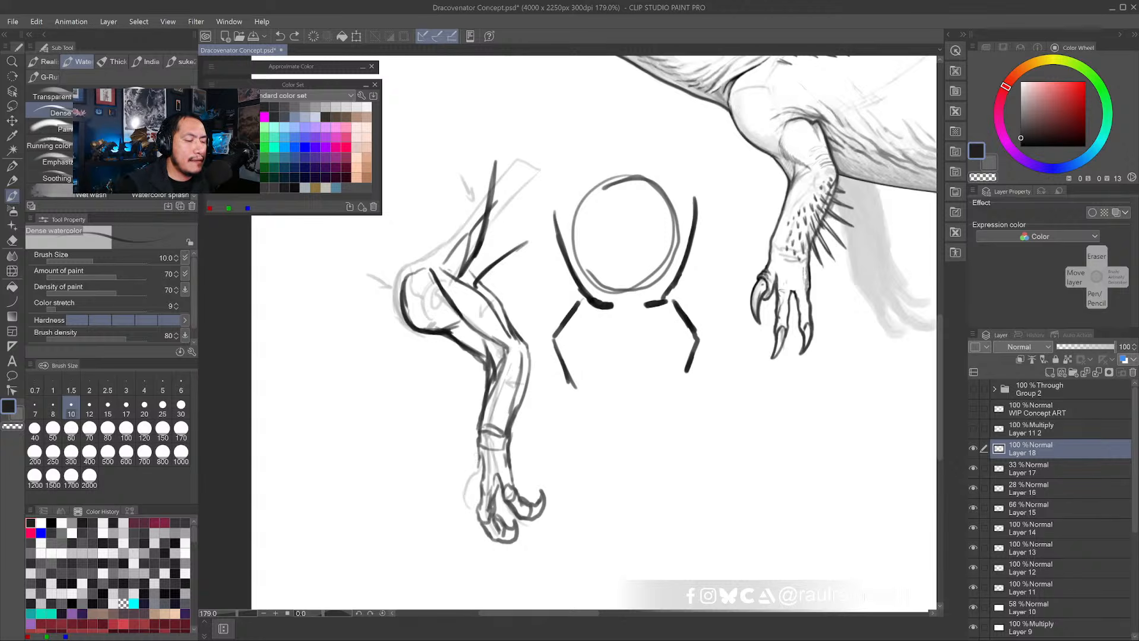
- Draw the inner finger on the front side of the hand with a large curved claw
{"action": "mouse_move", "coordinate": [479, 453]}
{"action": "left_mouse_down"}
{"action": "mouse_move", "coordinate": [468, 481]}
{"action": "mouse_move", "coordinate": [478, 488]}
{"action": "mouse_move", "coordinate": [457, 508]}
{"action": "mouse_move", "coordinate": [472, 541]}
{"action": "mouse_move", "coordinate": [477, 498]}
{"action": "left_mouse_up"}
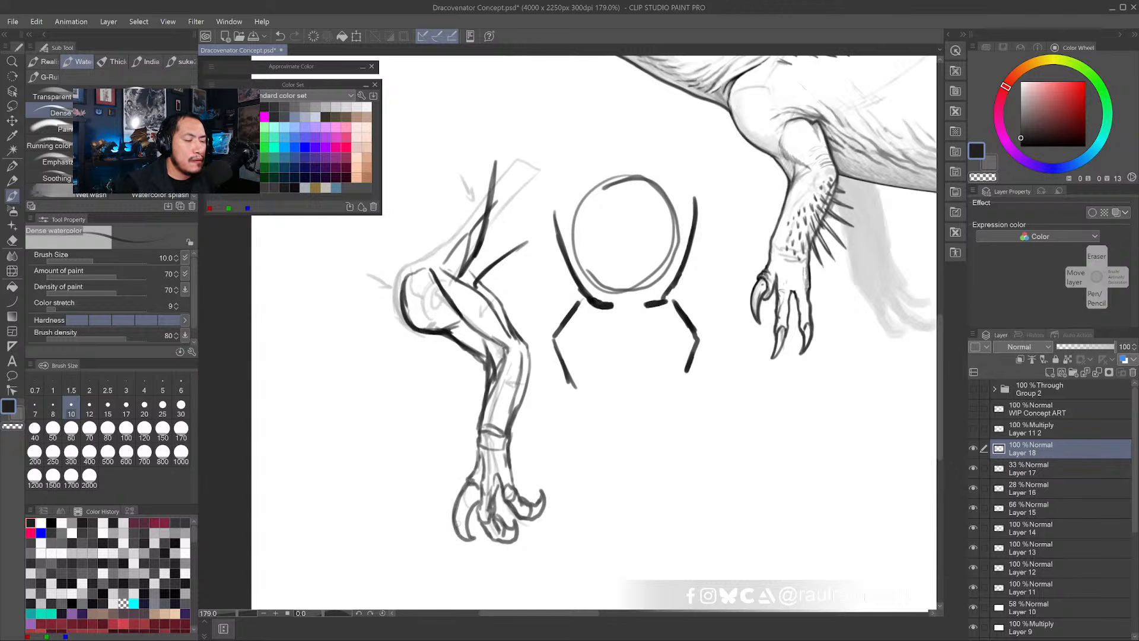
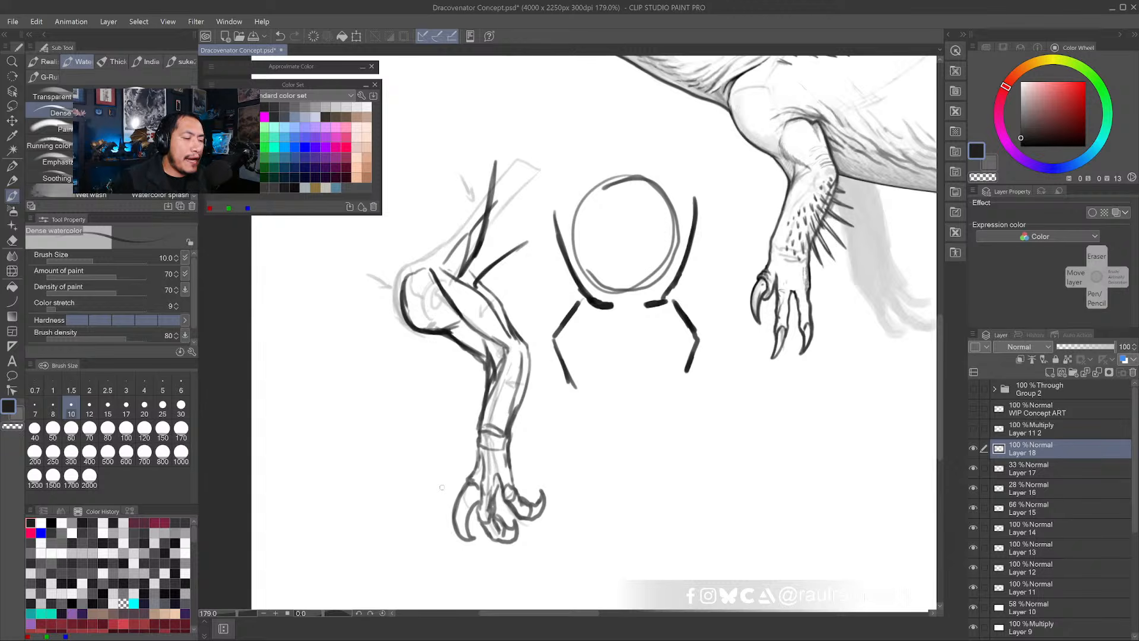
- Lasso the front-view rib cage and arm diagram and delete it, then clear the selection
{"action": "left_click", "coordinate": [12, 106]}
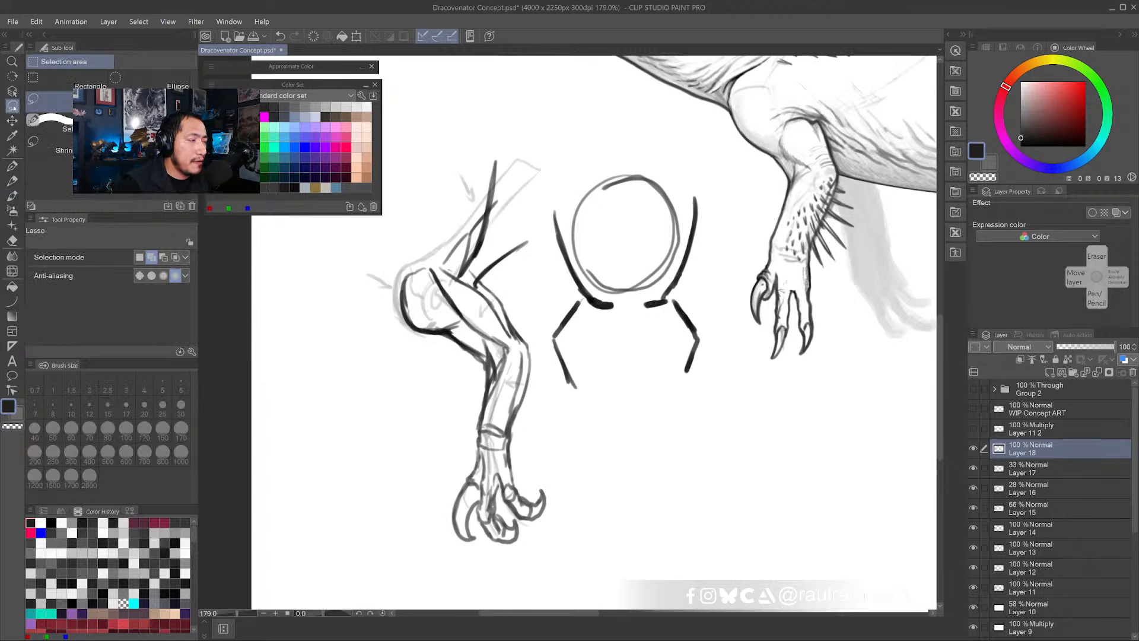
{"action": "mouse_move", "coordinate": [657, 146]}
{"action": "left_mouse_down"}
{"action": "mouse_move", "coordinate": [549, 265]}
{"action": "mouse_move", "coordinate": [694, 394]}
{"action": "mouse_move", "coordinate": [712, 153]}
{"action": "left_mouse_up"}
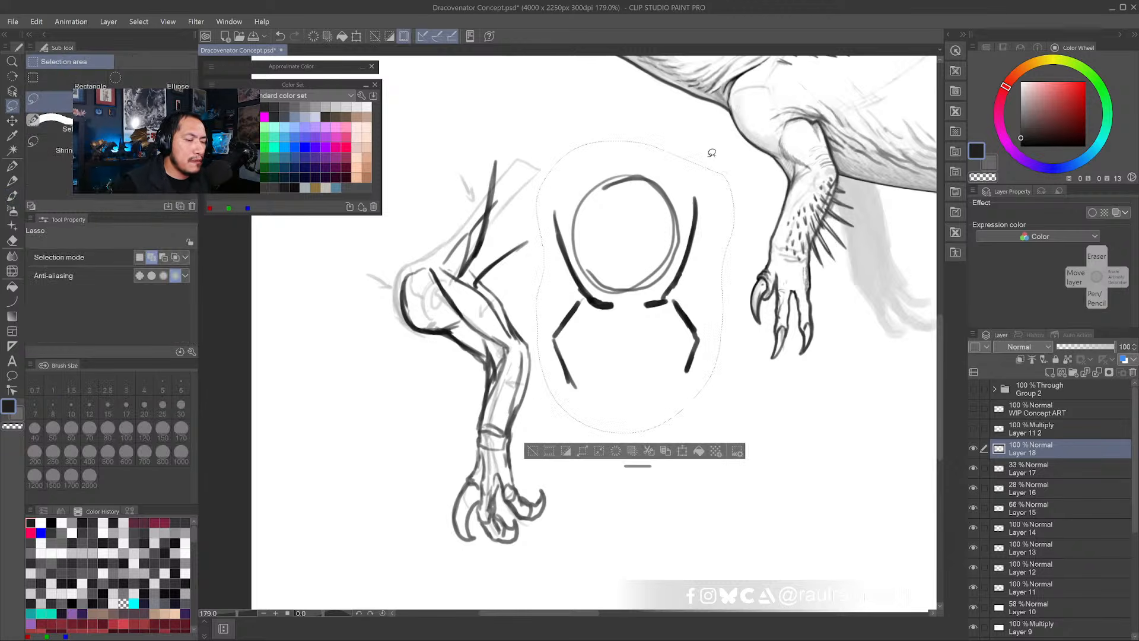
{"action": "key", "text": "Delete"}
{"action": "key", "text": "ctrl+d"}
- Mark the side-view shoulder joint with a solid dark dot using the Dense watercolor brush
{"action": "key", "text": "b"}
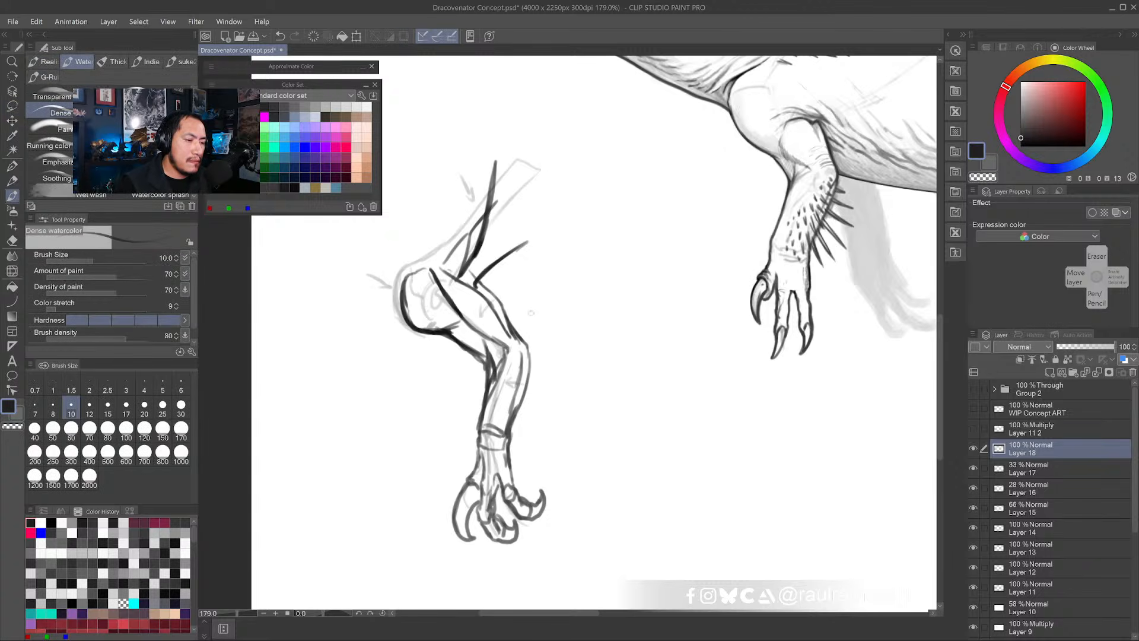
{"action": "mouse_move", "coordinate": [434, 302]}
{"action": "left_mouse_down"}
{"action": "mouse_move", "coordinate": [527, 275]}
{"action": "mouse_move", "coordinate": [439, 302]}
{"action": "left_mouse_up"}
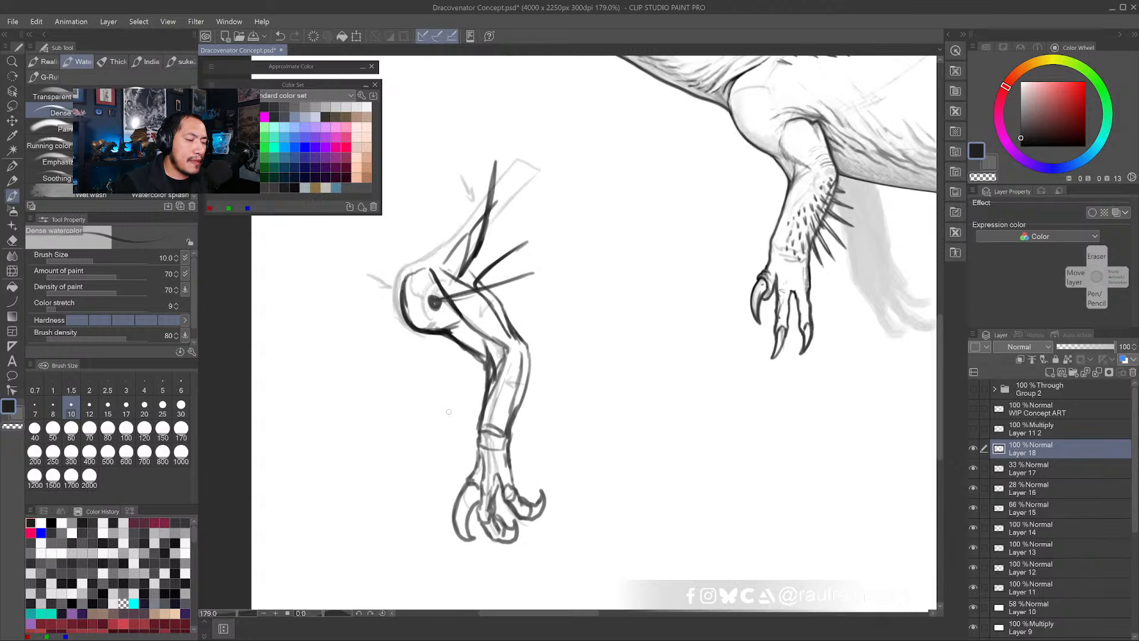
- Sketch trial lines of the arm swinging backward from the shoulder joint with a motion arrow, and undo them
{"action": "mouse_move", "coordinate": [445, 416]}
{"action": "left_mouse_down"}
{"action": "mouse_move", "coordinate": [561, 298]}
{"action": "mouse_move", "coordinate": [529, 354]}
{"action": "mouse_move", "coordinate": [554, 307]}
{"action": "mouse_move", "coordinate": [543, 272]}
{"action": "mouse_move", "coordinate": [466, 338]}
{"action": "mouse_move", "coordinate": [563, 329]}
{"action": "mouse_move", "coordinate": [539, 346]}
{"action": "mouse_move", "coordinate": [560, 333]}
{"action": "left_mouse_up"}
{"action": "key", "text": "ctrl+z"}
{"action": "key", "text": "ctrl+z"}
{"action": "key", "text": "ctrl+z"}
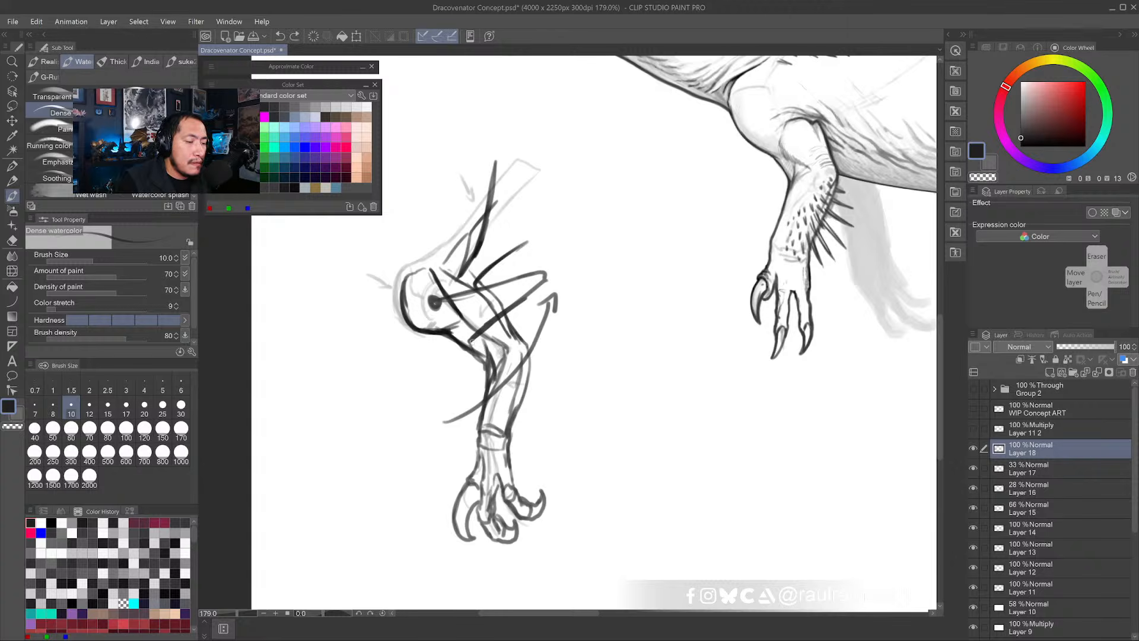
{"action": "left_click_drag", "start_coordinate": [471, 348], "coordinate": [477, 386]}
{"action": "key", "text": "ctrl+z"}
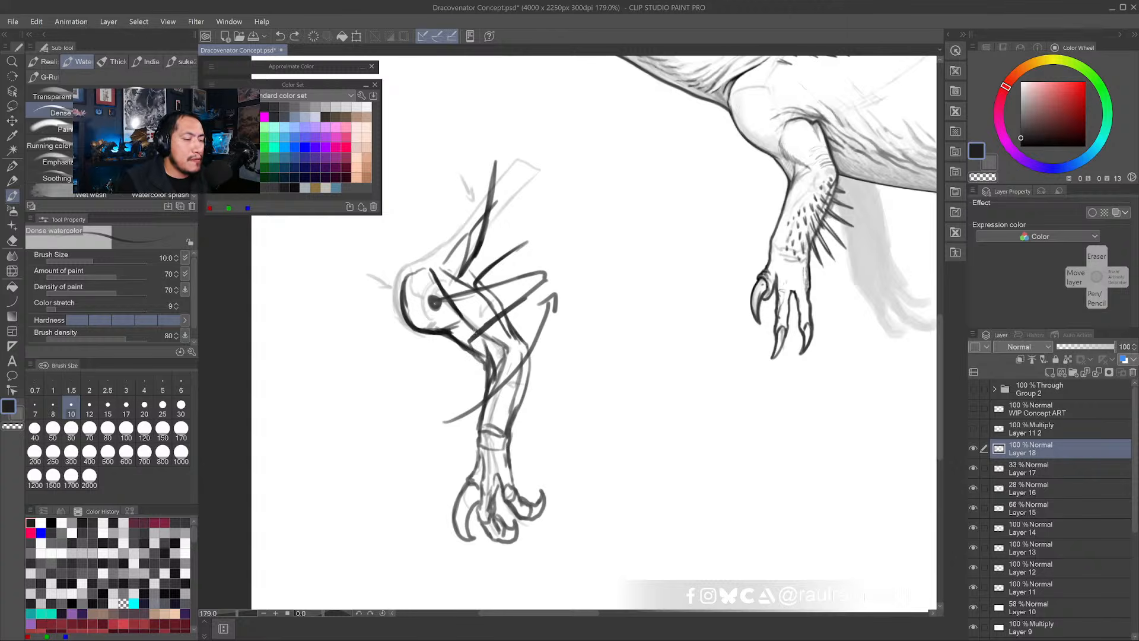
{"action": "left_click_drag", "start_coordinate": [472, 347], "coordinate": [570, 312]}
{"action": "key", "text": "ctrl+z"}
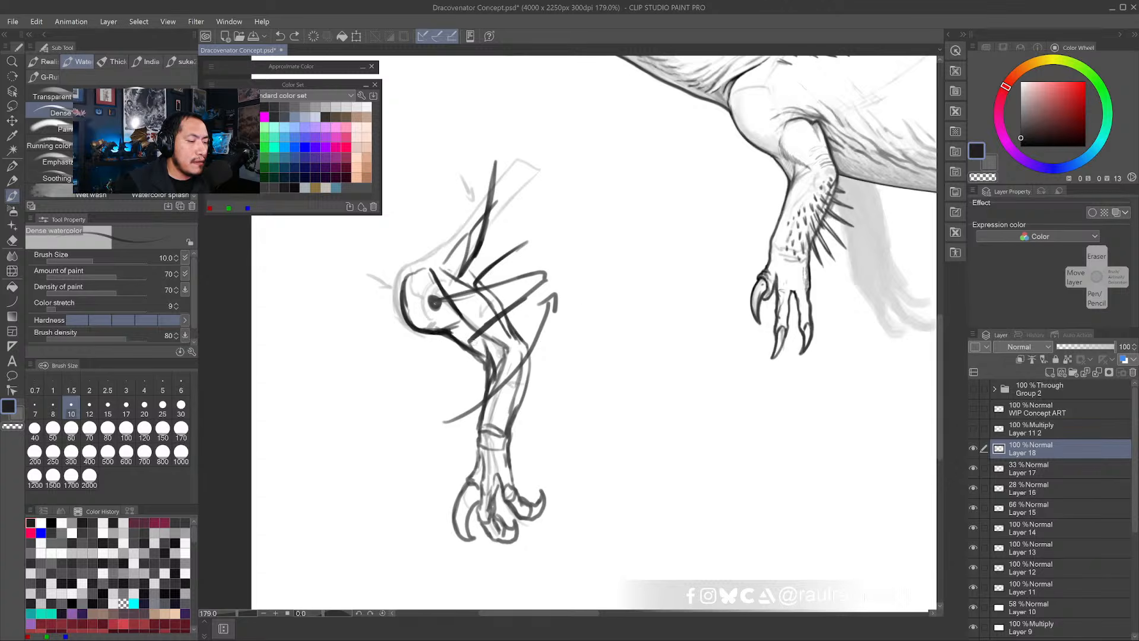
{"action": "mouse_move", "coordinate": [470, 339]}
{"action": "left_mouse_down"}
{"action": "mouse_move", "coordinate": [475, 354]}
{"action": "mouse_move", "coordinate": [563, 313]}
{"action": "left_mouse_up"}
{"action": "key", "text": "ctrl+z"}
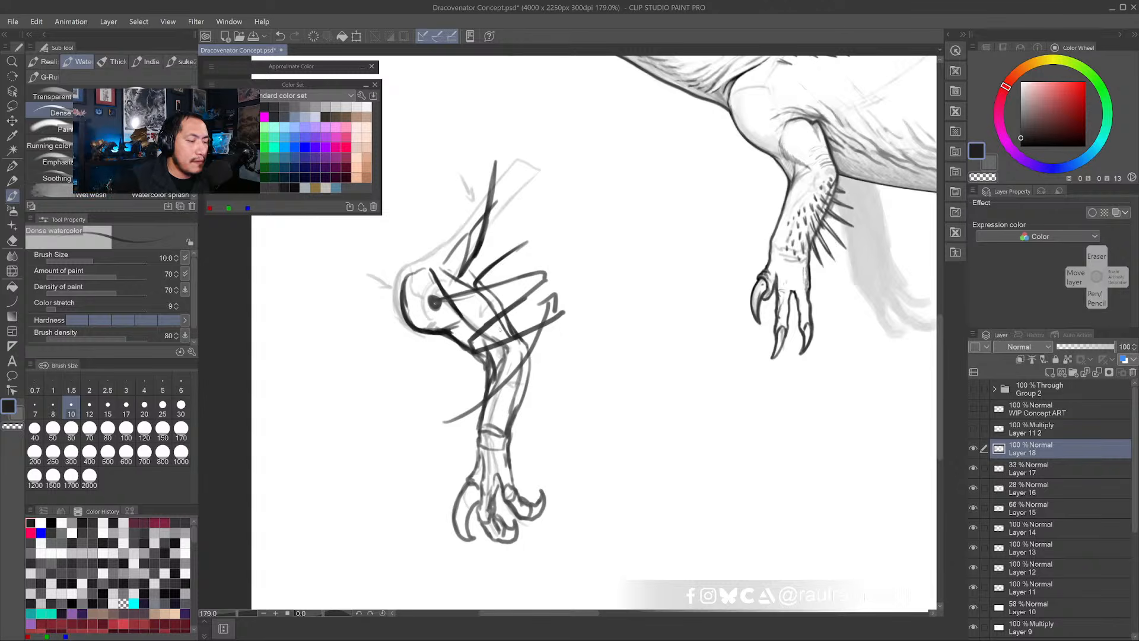
{"action": "key", "text": "ctrl+z"}
{"action": "left_click_drag", "start_coordinate": [473, 347], "coordinate": [552, 308]}
{"action": "key", "text": "ctrl+z"}
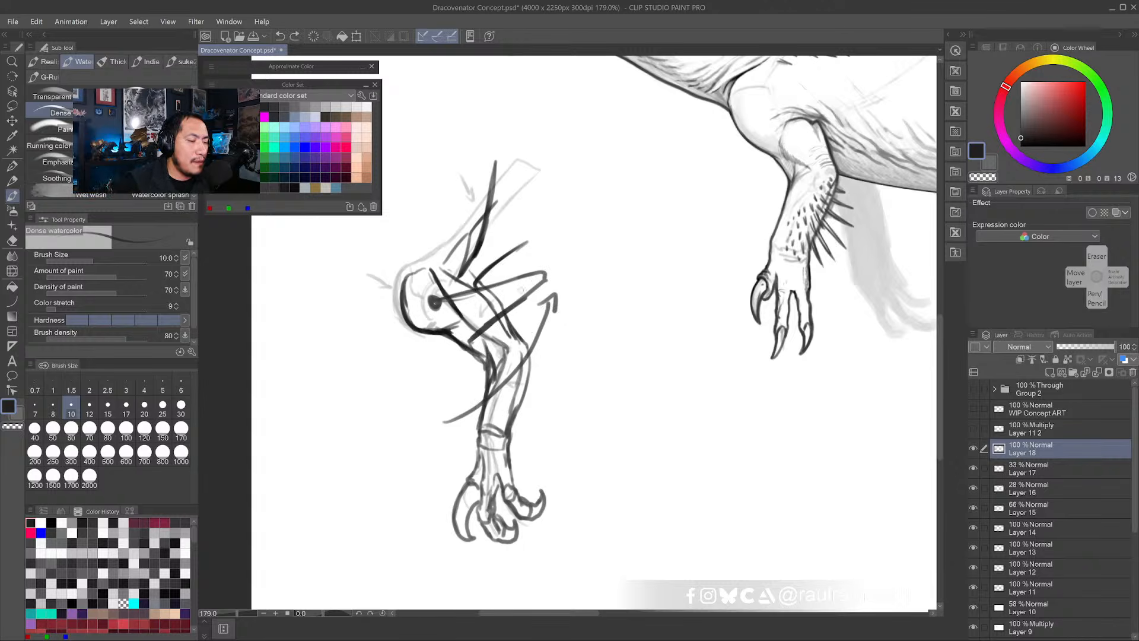
{"action": "key", "text": "ctrl+z"}
{"action": "key", "text": "ctrl+z"}
{"action": "key", "text": "ctrl+z"}
{"action": "key", "text": "ctrl+z"}
{"action": "key", "text": "ctrl+z"}
{"action": "key", "text": "ctrl+z"}
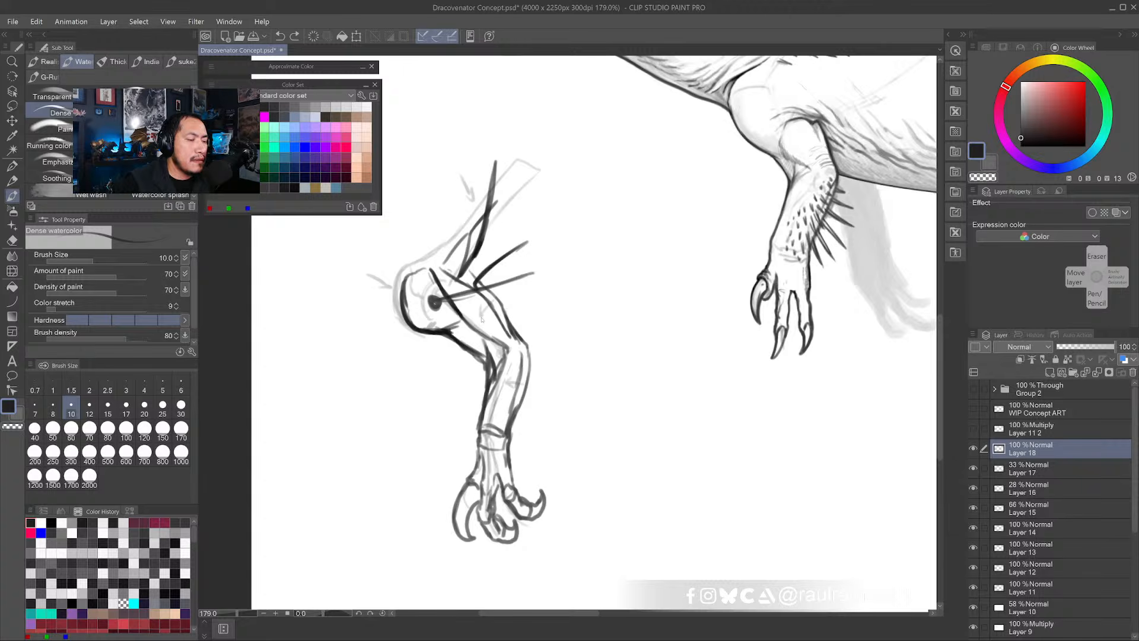
{"action": "key", "text": "ctrl+z"}
{"action": "key", "text": "ctrl+z"}
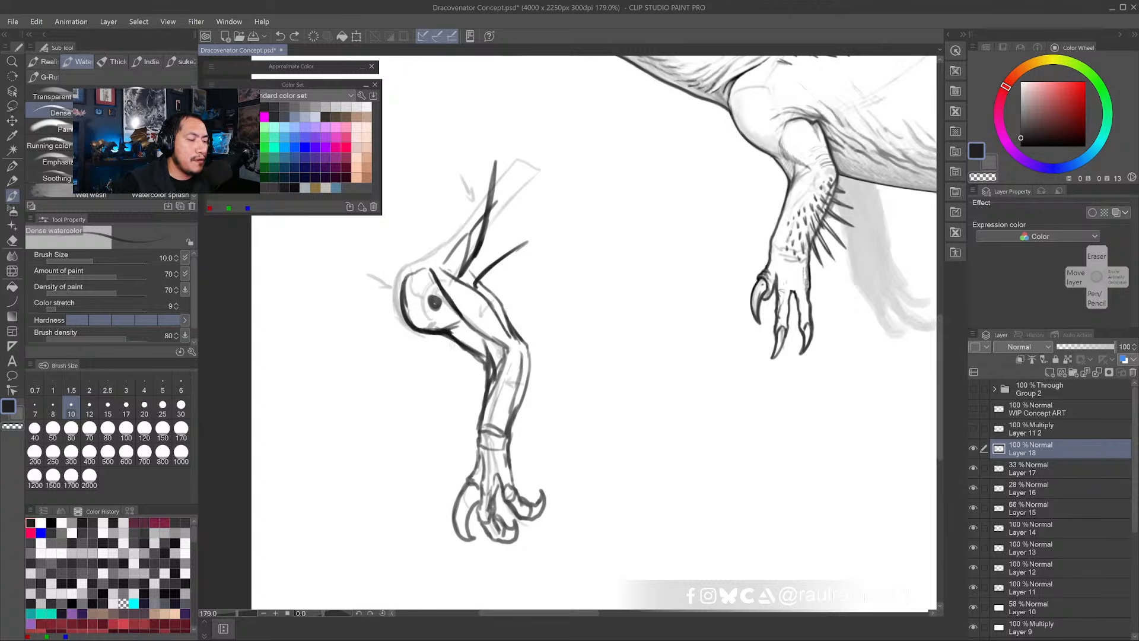
- Sketch an arrow pointing forward below the chest to indicate forward arm motion, and undo it
{"action": "mouse_move", "coordinate": [374, 379]}
{"action": "left_mouse_down"}
{"action": "mouse_move", "coordinate": [445, 350]}
{"action": "mouse_move", "coordinate": [390, 388]}
{"action": "left_mouse_up"}
{"action": "key", "text": "ctrl+z"}
{"action": "mouse_move", "coordinate": [404, 375]}
{"action": "left_mouse_down"}
{"action": "mouse_move", "coordinate": [387, 386]}
{"action": "mouse_move", "coordinate": [408, 398]}
{"action": "left_mouse_up"}
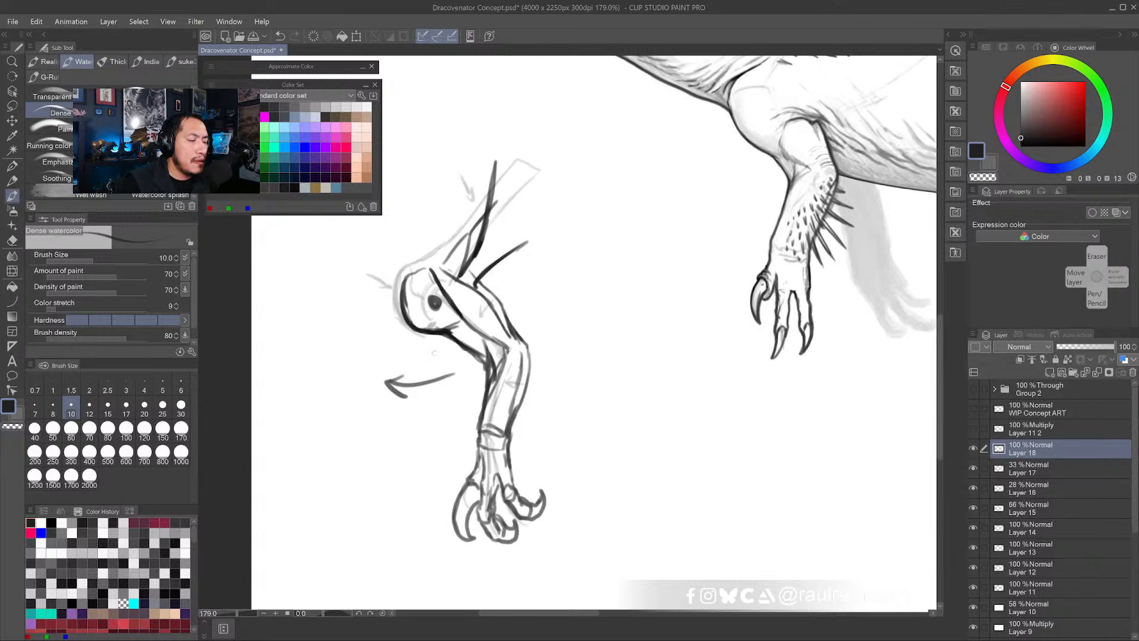
{"action": "key", "text": "ctrl+z"}
{"action": "key", "text": "ctrl+z"}
- Try several straight lines dropping from the shoulder joint as a vertical upper arm position, and undo them
{"action": "left_click_drag", "start_coordinate": [434, 308], "coordinate": [443, 350]}
{"action": "key", "text": "ctrl+z"}
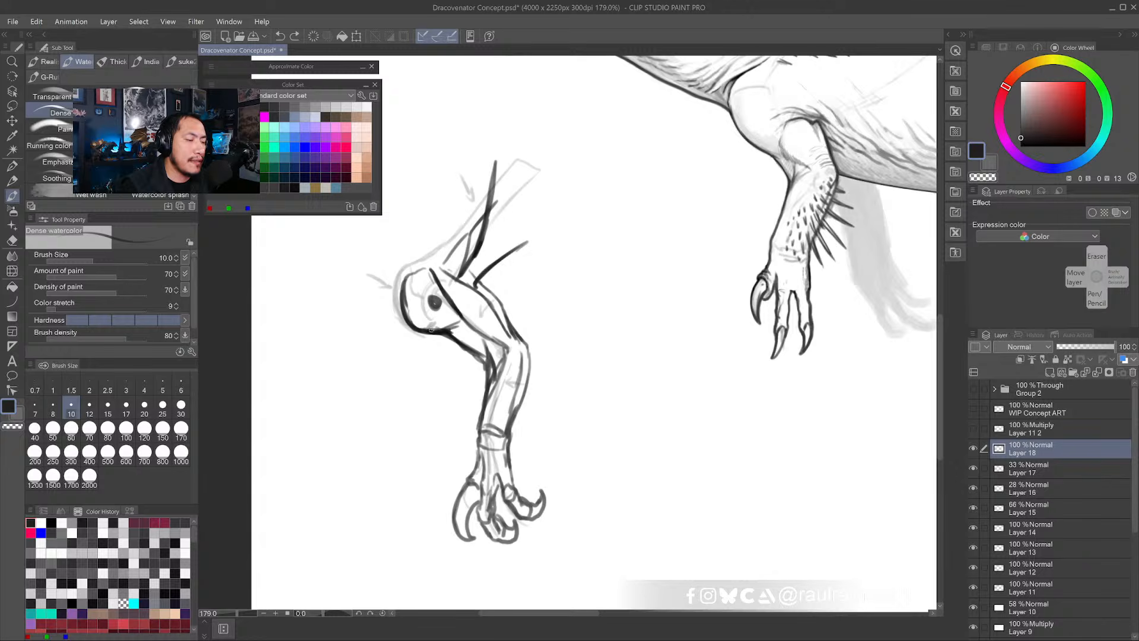
{"action": "left_click_drag", "start_coordinate": [440, 336], "coordinate": [451, 385]}
{"action": "key", "text": "ctrl+z"}
{"action": "left_click_drag", "start_coordinate": [434, 308], "coordinate": [439, 386]}
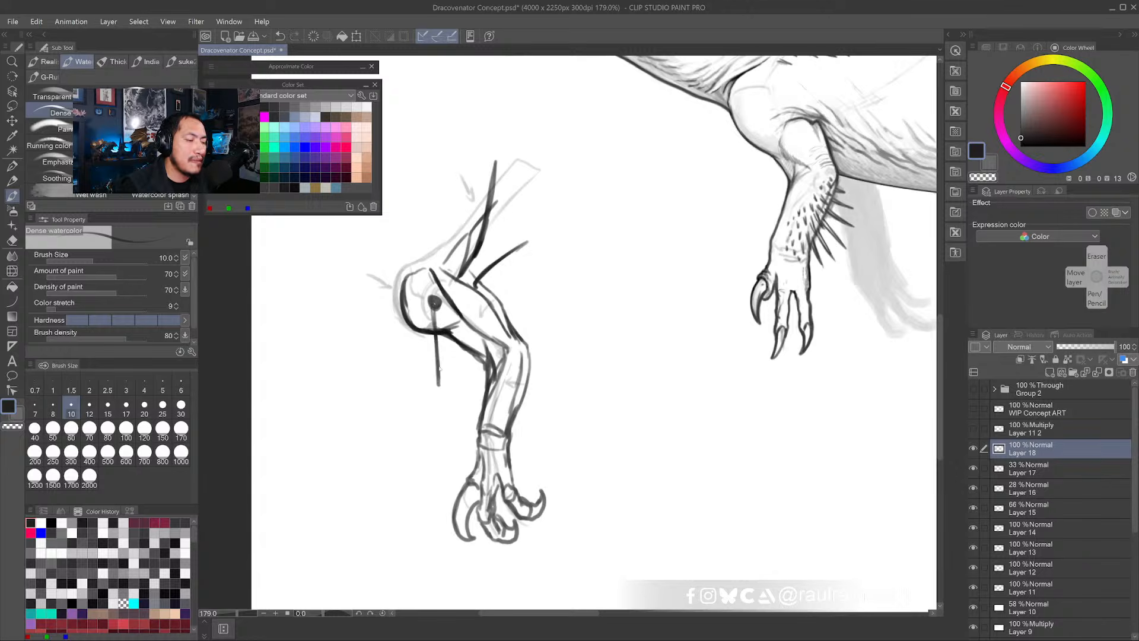
{"action": "key", "text": "ctrl+z"}
{"action": "key", "text": "ctrl+z"}
- Draw a slightly slanted line down from the shoulder joint with a parallel line on each side as a lowered upper arm
{"action": "left_click_drag", "start_coordinate": [435, 306], "coordinate": [448, 394]}
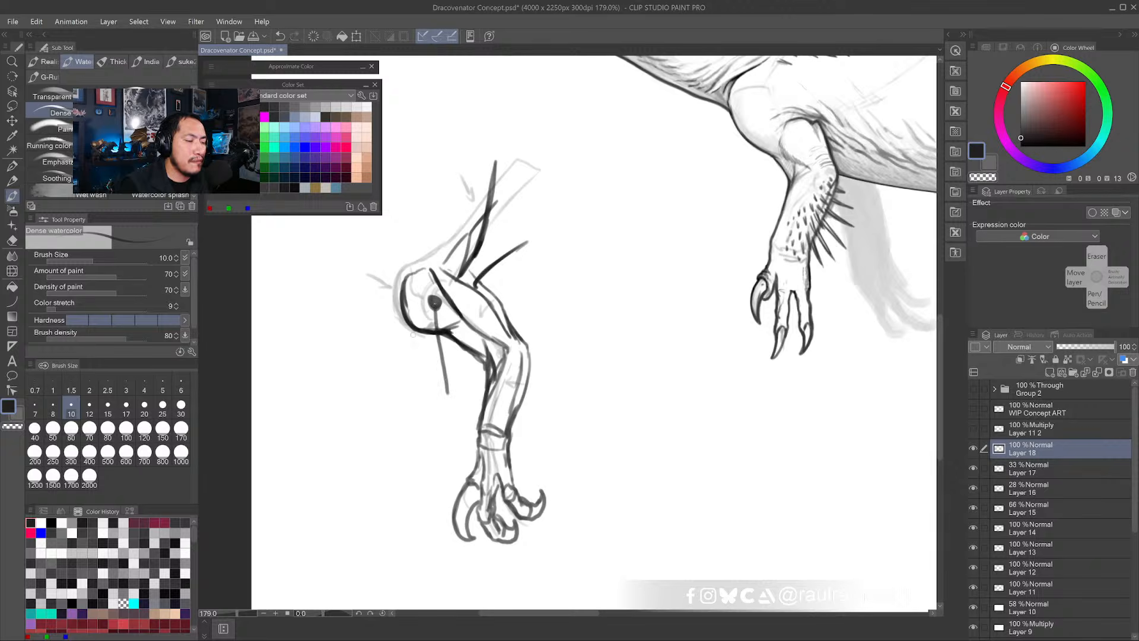
{"action": "left_click_drag", "start_coordinate": [413, 332], "coordinate": [426, 390]}
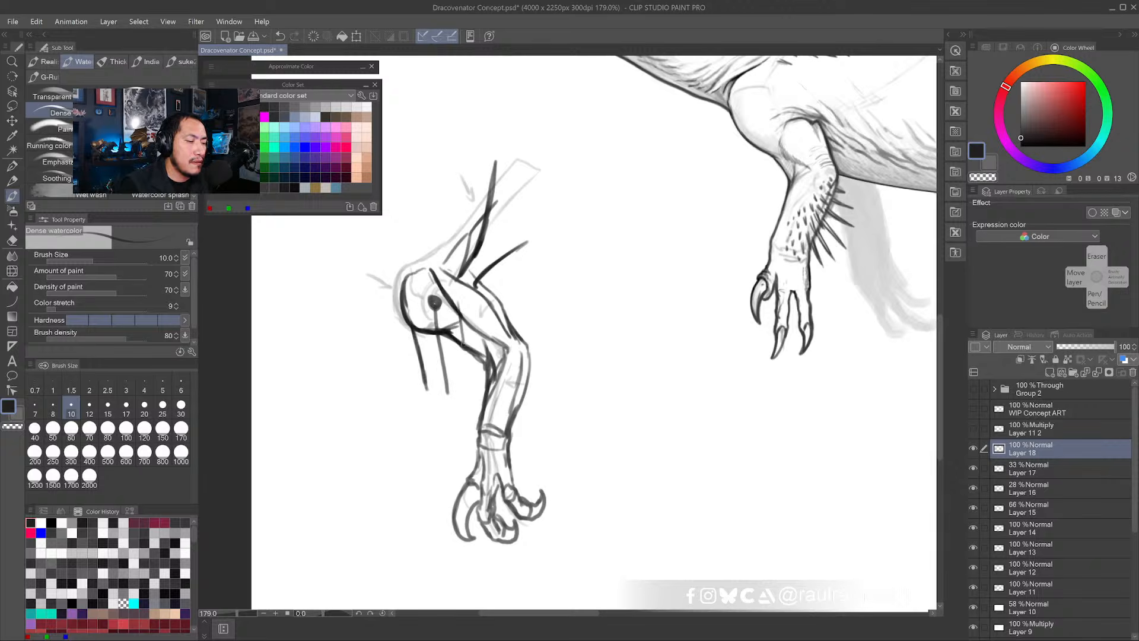
{"action": "left_click_drag", "start_coordinate": [461, 340], "coordinate": [469, 379]}
- Sketch a trial forearm slanting forward and a closing line at the lowered upper arm's elbow, and undo them
{"action": "mouse_move", "coordinate": [416, 343]}
{"action": "left_mouse_down"}
{"action": "mouse_move", "coordinate": [439, 386]}
{"action": "mouse_move", "coordinate": [371, 428]}
{"action": "left_mouse_up"}
{"action": "left_click_drag", "start_coordinate": [441, 387], "coordinate": [455, 398]}
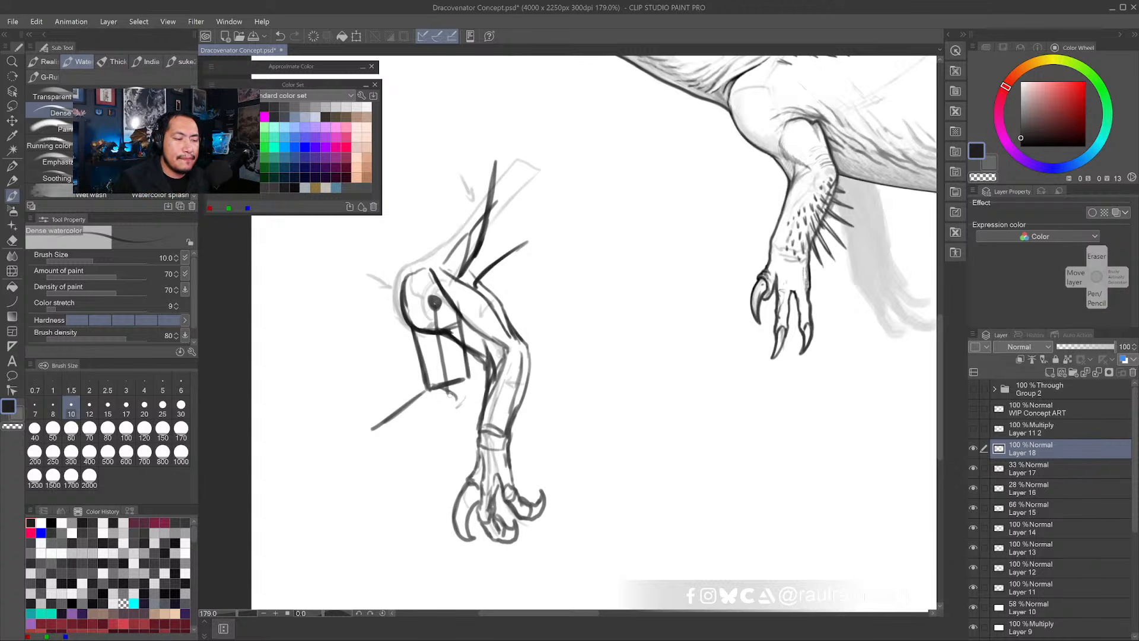
{"action": "left_click_drag", "start_coordinate": [656, 285], "coordinate": [705, 441]}
{"action": "key", "text": "ctrl+z"}
{"action": "key", "text": "ctrl+z"}
{"action": "key", "text": "ctrl+z"}
{"action": "key", "text": "ctrl+z"}
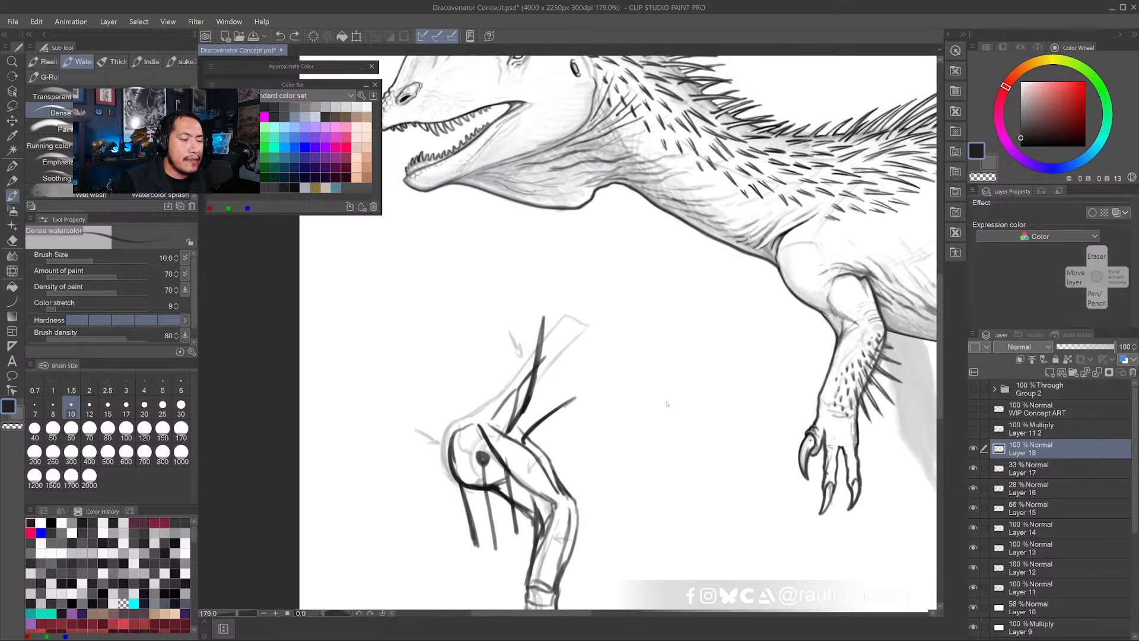
- Undo the lowered upper arm lines drawn down from the shoulder joint on the arm diagram
{"action": "key", "text": "ctrl+z"}
{"action": "key", "text": "ctrl+z"}
{"action": "left_click_drag", "start_coordinate": [522, 272], "coordinate": [552, 329]}
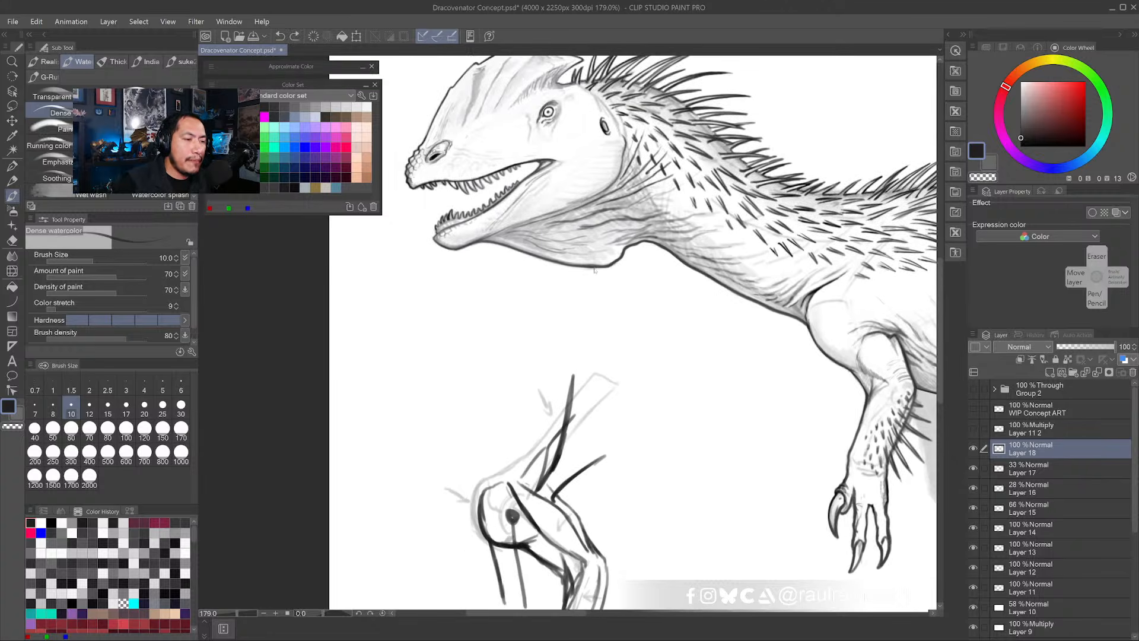
{"action": "key", "text": "ctrl+z"}
{"action": "scroll", "coordinate": [638, 356], "scroll_direction": "down", "scroll_amount": 1}
{"action": "key", "text": "ctrl+z"}
{"action": "key", "text": "ctrl+z"}
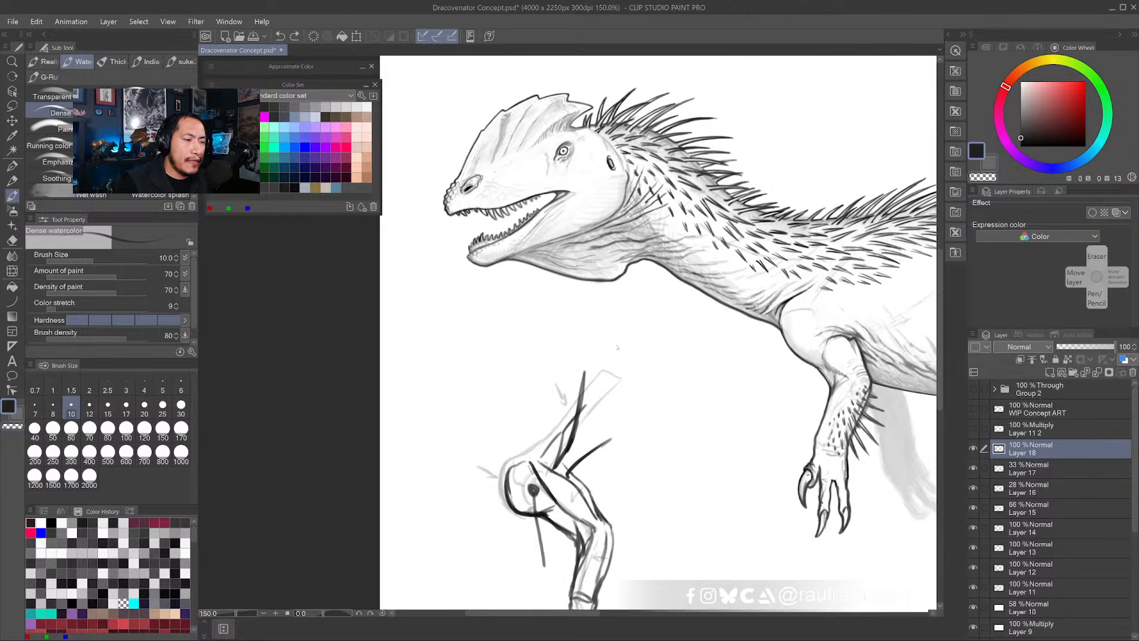
{"action": "key", "text": "ctrl+z"}
{"action": "left_click_drag", "start_coordinate": [632, 349], "coordinate": [609, 297]}
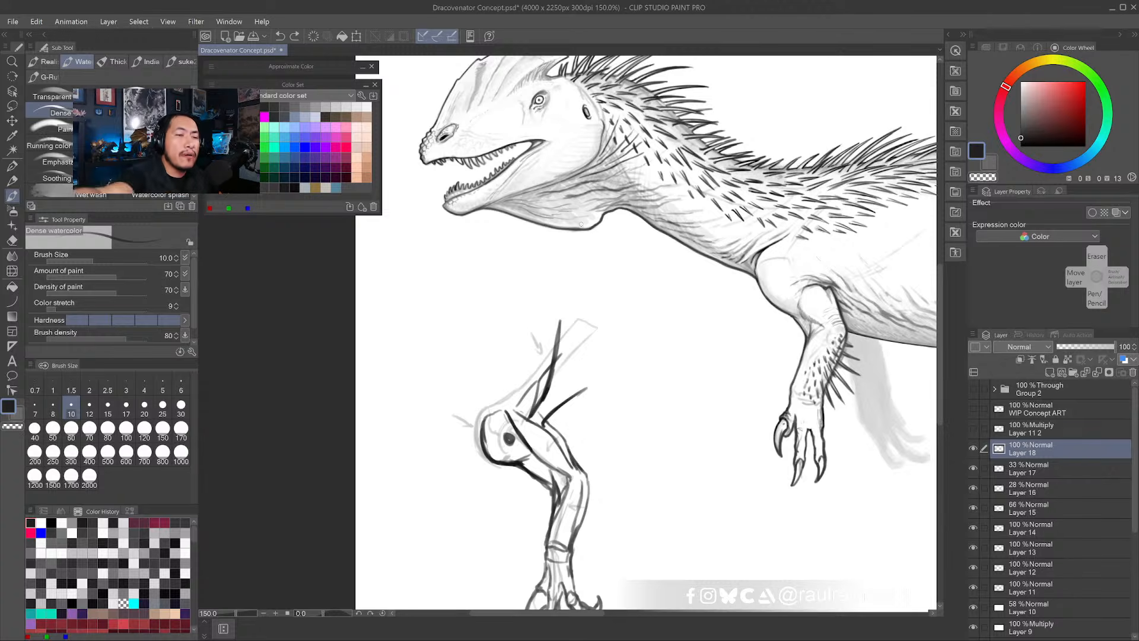
{"action": "left_click_drag", "start_coordinate": [597, 410], "coordinate": [575, 295]}
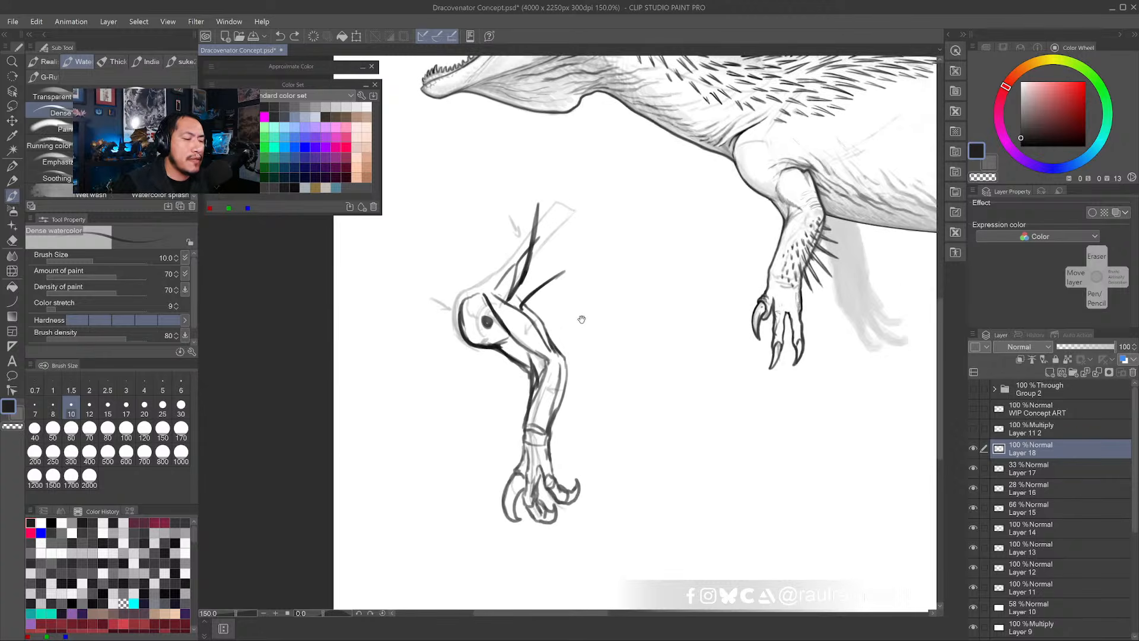
- Try sketching the upper arm swung forward below the shoulder with a forearm reaching ahead of it, and undo the lines
{"action": "mouse_move", "coordinate": [479, 353]}
{"action": "left_mouse_down"}
{"action": "mouse_move", "coordinate": [451, 390]}
{"action": "mouse_move", "coordinate": [417, 403]}
{"action": "left_mouse_up"}
{"action": "key", "text": "ctrl+z"}
{"action": "key", "text": "ctrl+z"}
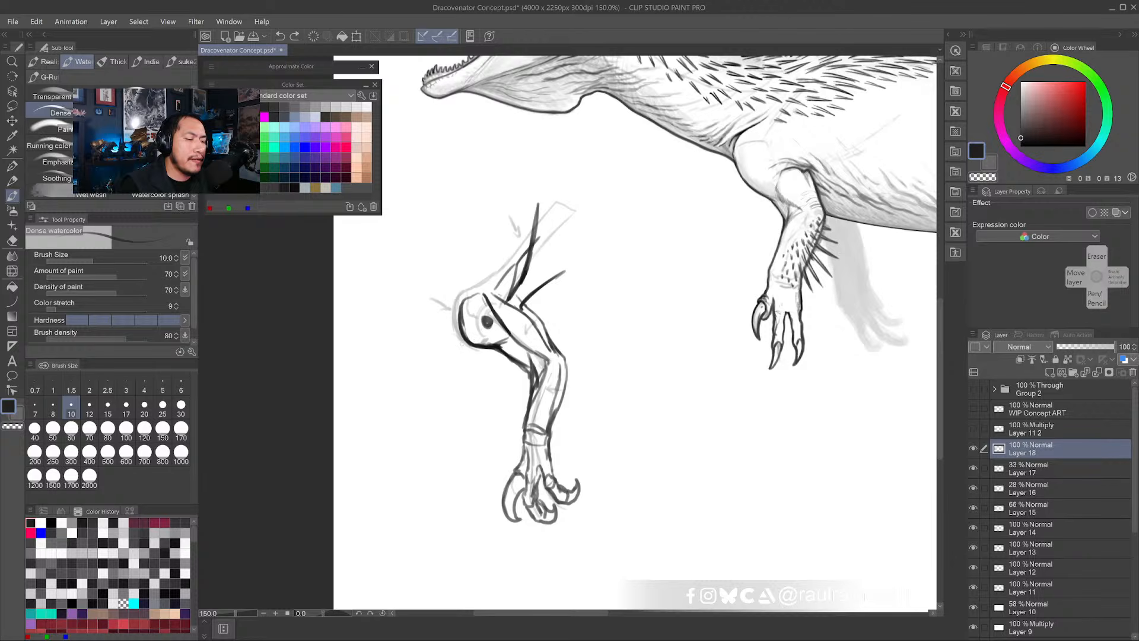
{"action": "mouse_move", "coordinate": [469, 339]}
{"action": "left_mouse_down"}
{"action": "mouse_move", "coordinate": [428, 406]}
{"action": "mouse_move", "coordinate": [415, 397]}
{"action": "mouse_move", "coordinate": [442, 418]}
{"action": "mouse_move", "coordinate": [490, 358]}
{"action": "mouse_move", "coordinate": [445, 418]}
{"action": "mouse_move", "coordinate": [368, 412]}
{"action": "mouse_move", "coordinate": [393, 442]}
{"action": "mouse_move", "coordinate": [436, 431]}
{"action": "mouse_move", "coordinate": [384, 444]}
{"action": "left_mouse_up"}
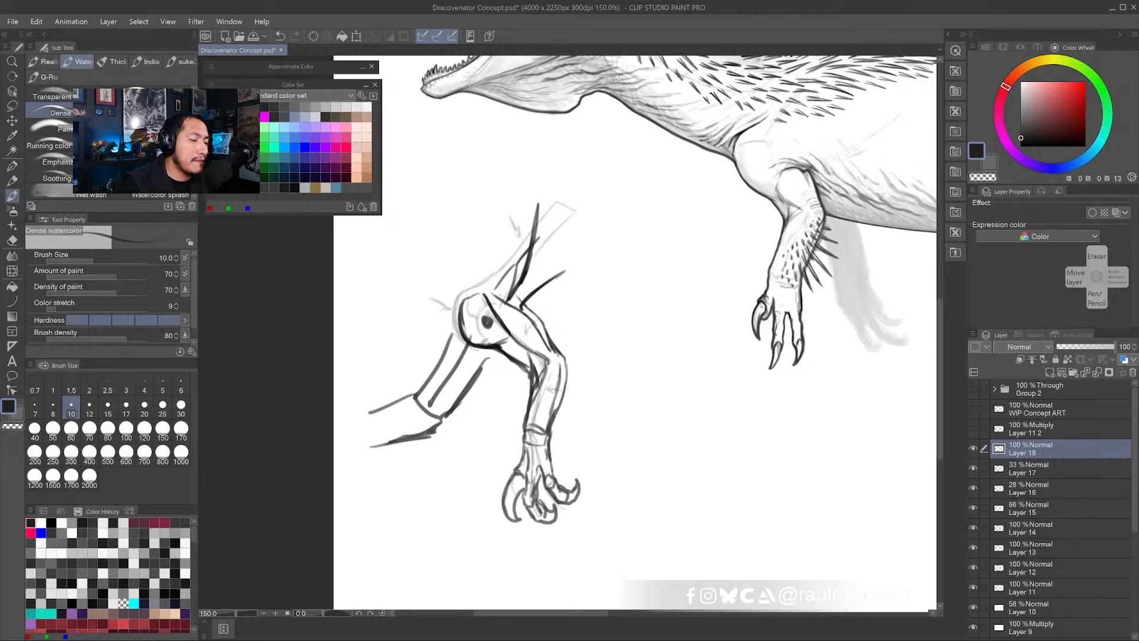
{"action": "key", "text": "ctrl+z"}
{"action": "key", "text": "ctrl+z"}
{"action": "key", "text": "ctrl+z"}
{"action": "key", "text": "ctrl+z"}
{"action": "key", "text": "ctrl+z"}
{"action": "key", "text": "ctrl+z"}
{"action": "key", "text": "ctrl+z"}
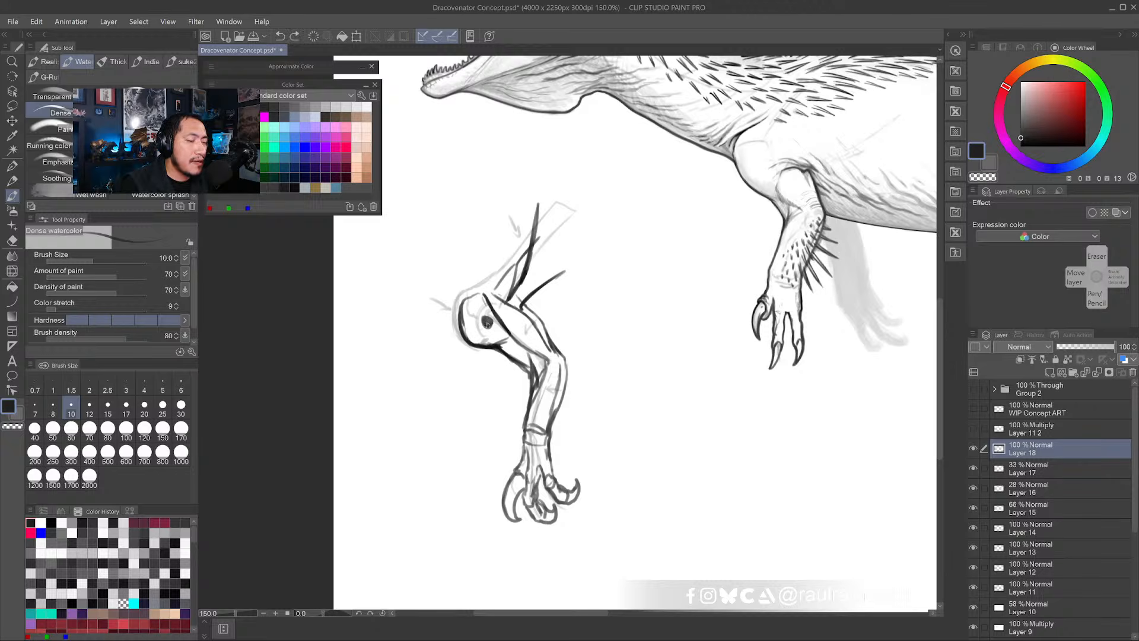
{"action": "left_click_drag", "start_coordinate": [474, 349], "coordinate": [425, 399]}
{"action": "key", "text": "ctrl+z"}
{"action": "key", "text": "ctrl+z"}
- Try a stroke in the blank area behind the arm diagram, and undo back past the shoulder joint's dark dot
{"action": "left_click_drag", "start_coordinate": [620, 342], "coordinate": [589, 325]}
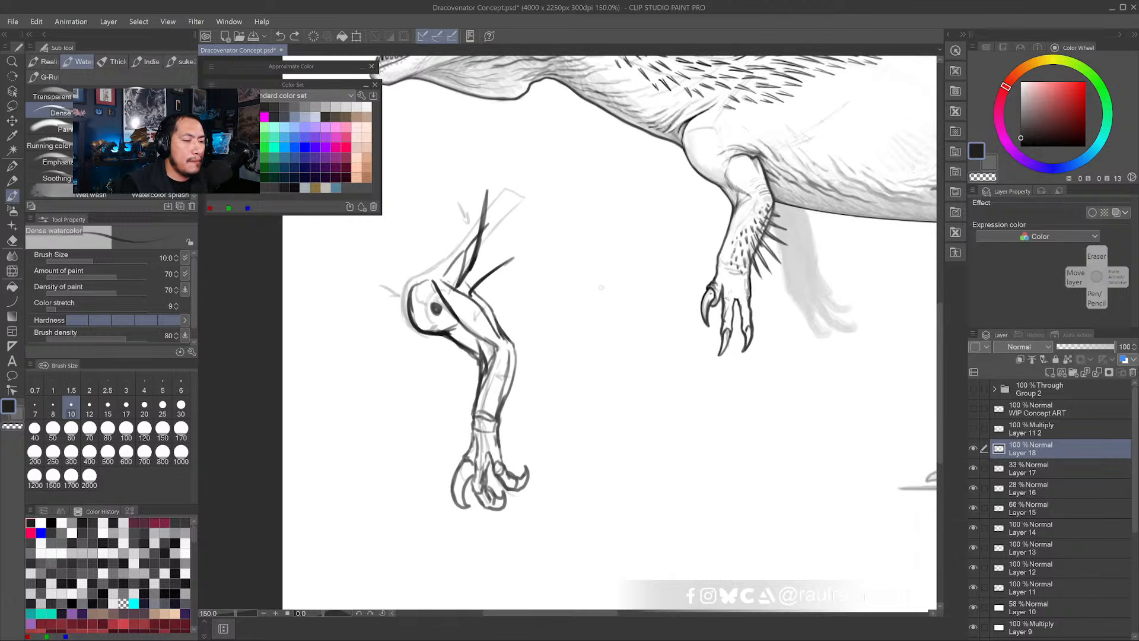
{"action": "left_click_drag", "start_coordinate": [555, 229], "coordinate": [573, 280]}
{"action": "key", "text": "ctrl+z"}
{"action": "key", "text": "ctrl+z"}
{"action": "key", "text": "ctrl+z"}
{"action": "key", "text": "ctrl+z"}
{"action": "key", "text": "ctrl+z"}
{"action": "key", "text": "ctrl+z"}
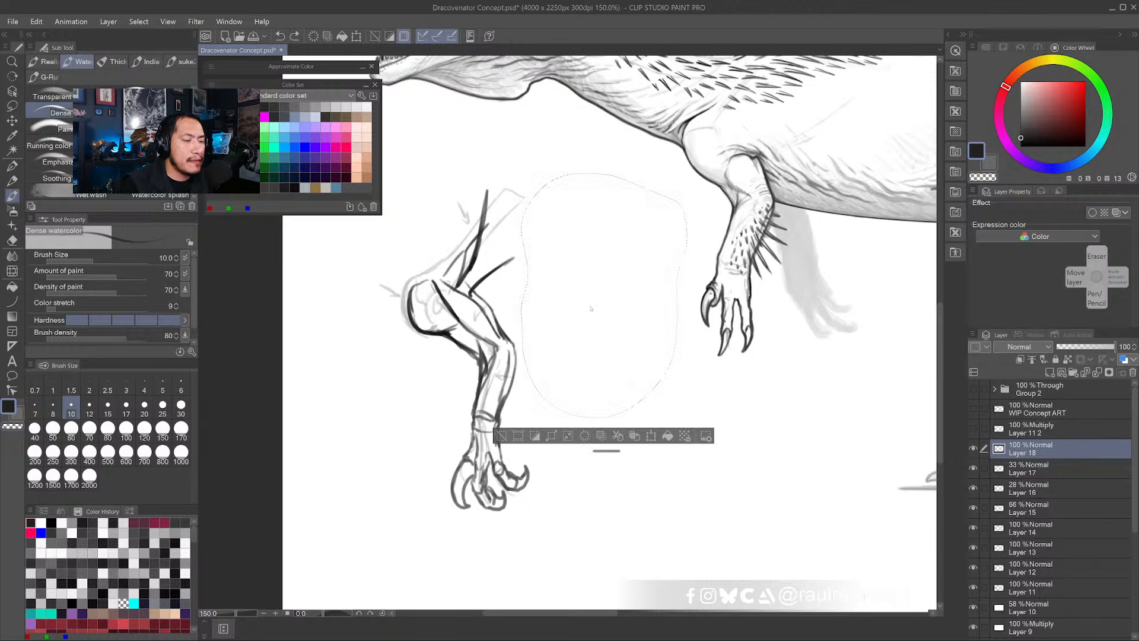
- Sketch a front view beside the arm with a circular ribcage, curved shoulder blades, bent arms and a double-headed swing arrow at one arm
{"action": "left_click", "coordinate": [616, 276]}
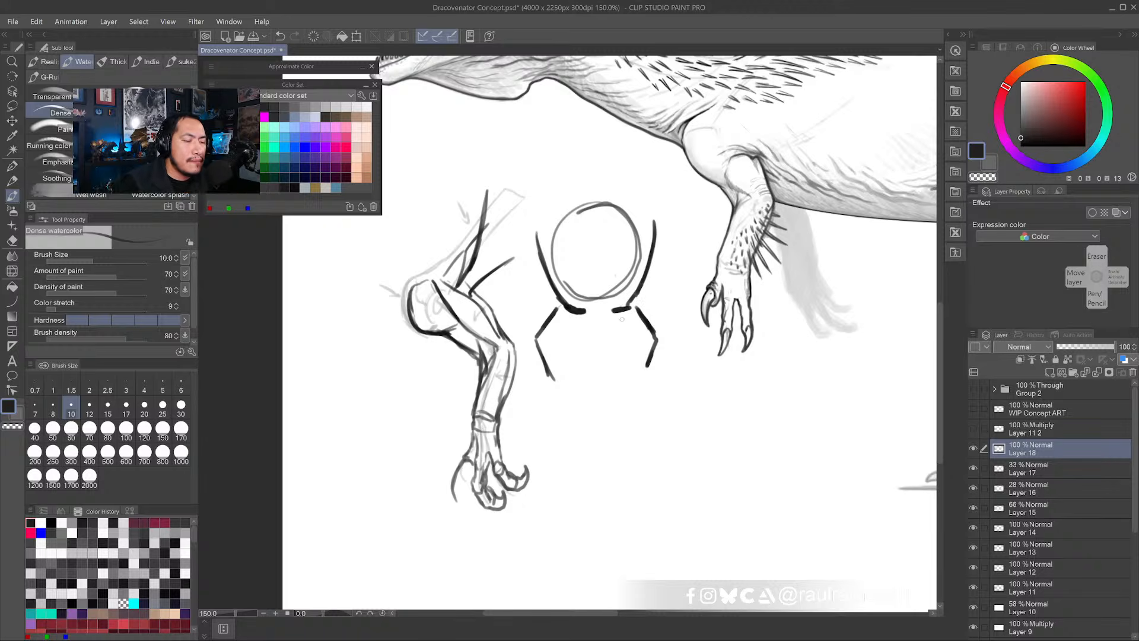
{"action": "left_click_drag", "start_coordinate": [652, 343], "coordinate": [636, 374]}
{"action": "mouse_move", "coordinate": [613, 317]}
{"action": "left_mouse_down"}
{"action": "mouse_move", "coordinate": [634, 324]}
{"action": "mouse_move", "coordinate": [621, 355]}
{"action": "mouse_move", "coordinate": [679, 329]}
{"action": "left_mouse_up"}
{"action": "mouse_move", "coordinate": [599, 343]}
{"action": "left_mouse_down"}
{"action": "mouse_move", "coordinate": [622, 350]}
{"action": "mouse_move", "coordinate": [614, 357]}
{"action": "left_mouse_up"}
{"action": "mouse_move", "coordinate": [671, 333]}
{"action": "left_mouse_down"}
{"action": "mouse_move", "coordinate": [697, 293]}
{"action": "mouse_move", "coordinate": [692, 316]}
{"action": "left_mouse_up"}
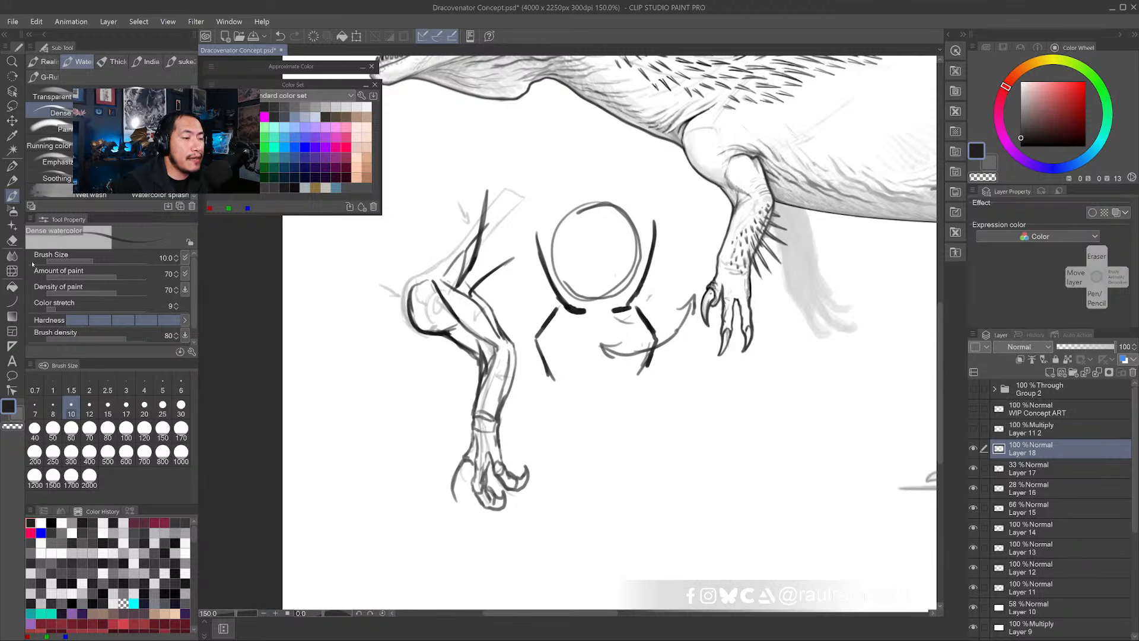
- Save the drawing with the new front-view sketch
{"action": "mouse_move", "coordinate": [586, 76]}
{"action": "left_mouse_down"}
{"action": "mouse_move", "coordinate": [502, 241]}
{"action": "mouse_move", "coordinate": [592, 311]}
{"action": "left_mouse_up"}
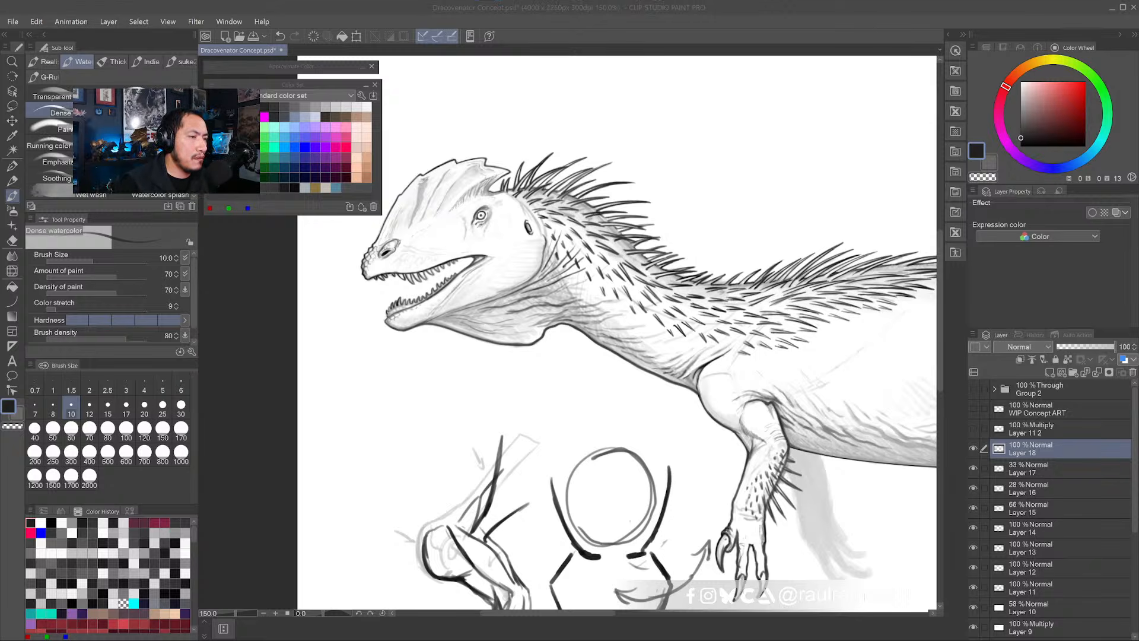
{"action": "left_click", "coordinate": [524, 55]}
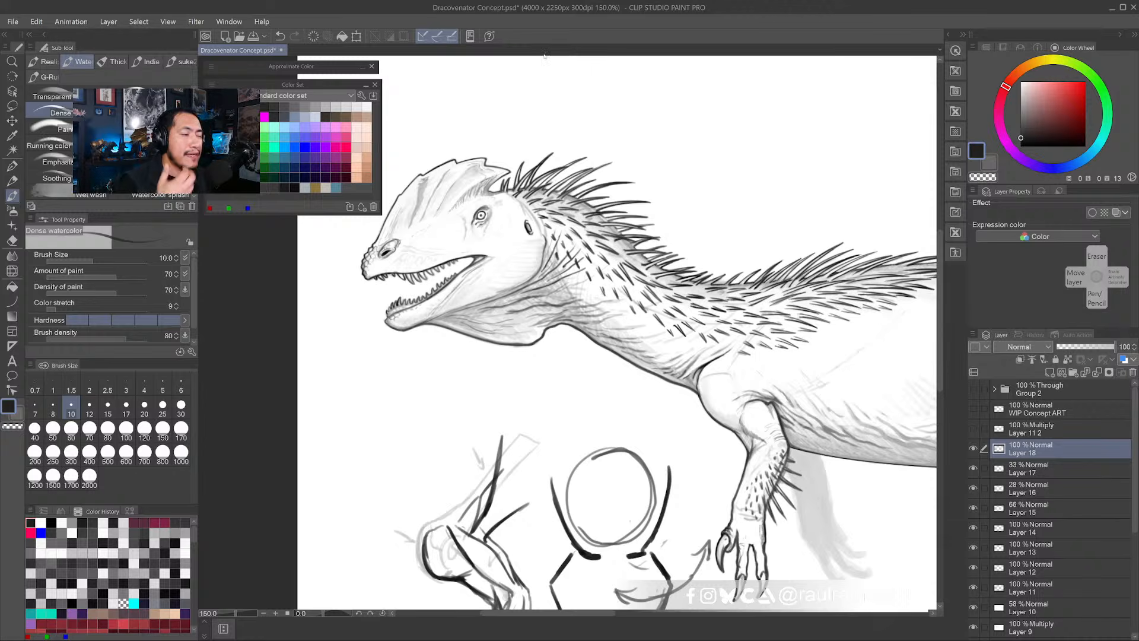
{"action": "key", "text": "ctrl+s"}
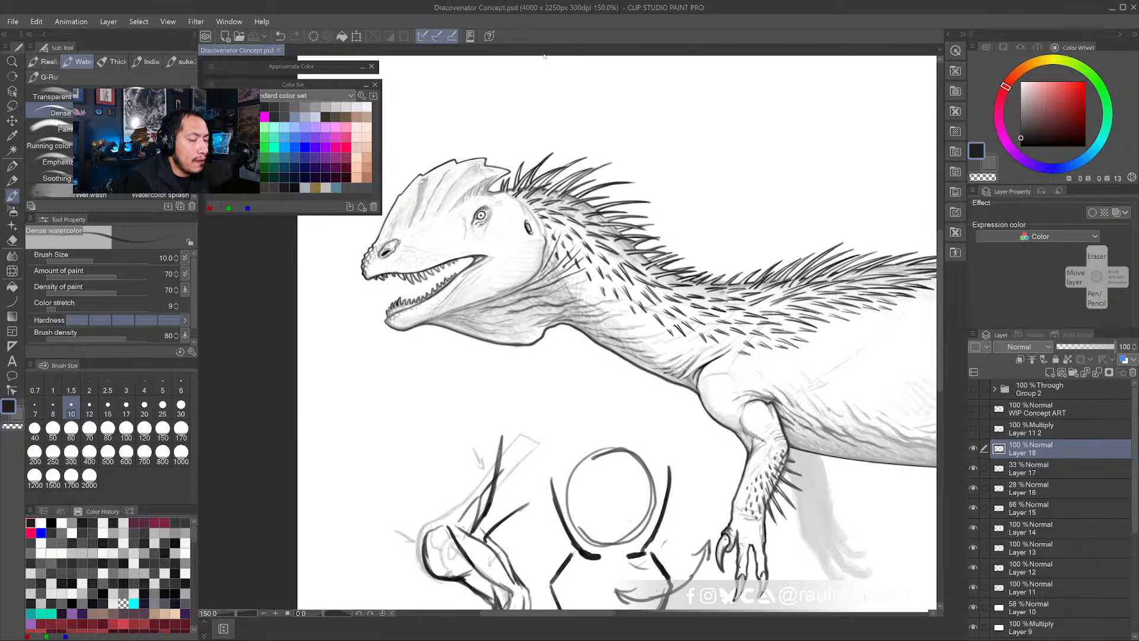
- Darken the muscle lines above the shoulder and the rear contour of the side-view arm diagram
{"action": "scroll", "coordinate": [535, 296], "scroll_direction": "down", "scroll_amount": 5}
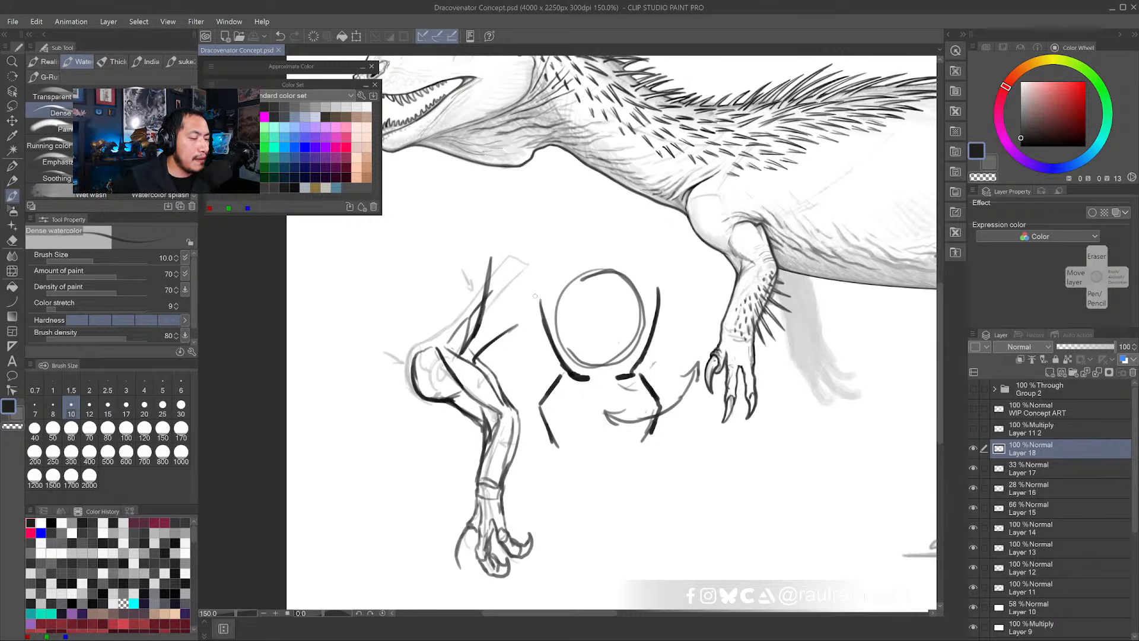
{"action": "left_click_drag", "start_coordinate": [460, 356], "coordinate": [486, 279]}
{"action": "left_click_drag", "start_coordinate": [475, 357], "coordinate": [532, 319]}
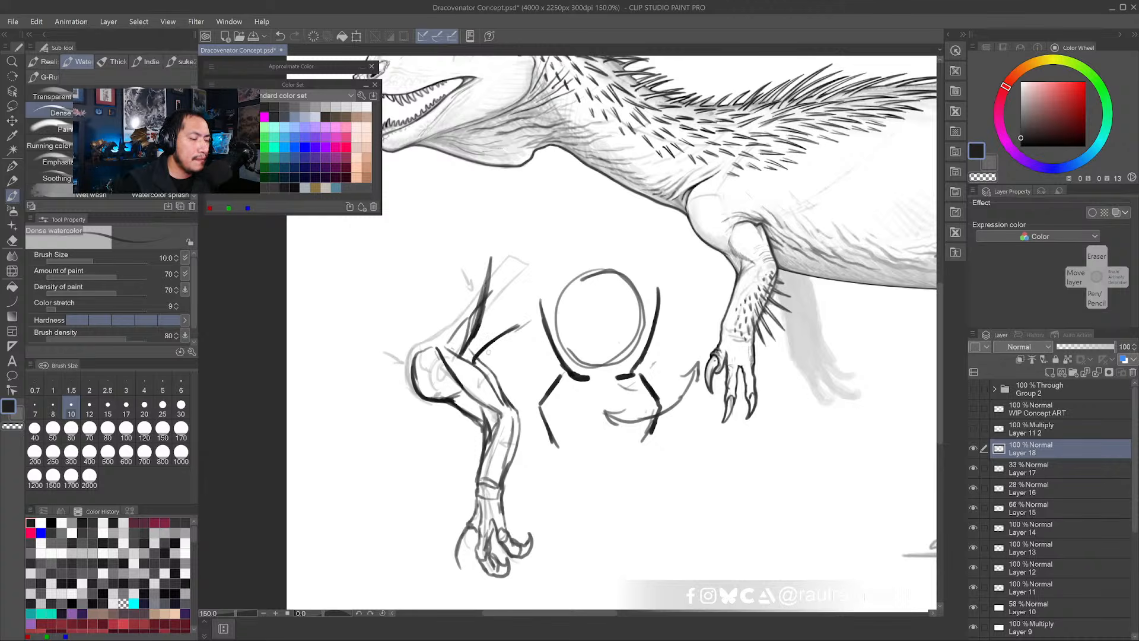
{"action": "mouse_move", "coordinate": [453, 351]}
{"action": "left_mouse_down"}
{"action": "mouse_move", "coordinate": [521, 418]}
{"action": "mouse_move", "coordinate": [500, 494]}
{"action": "left_mouse_up"}
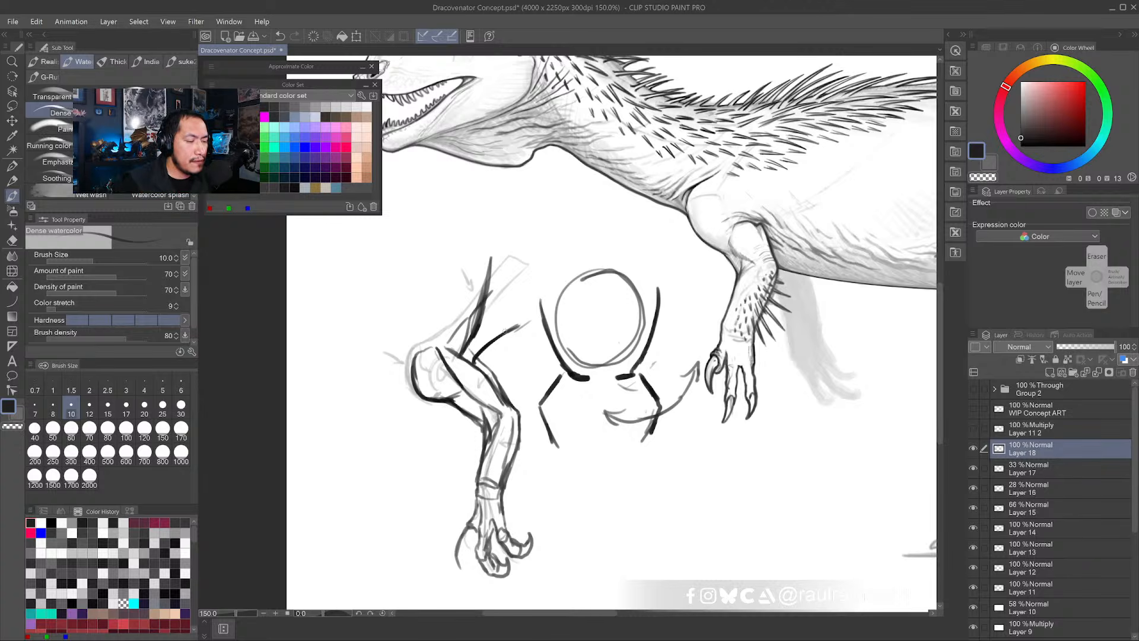
{"action": "key", "text": "x"}
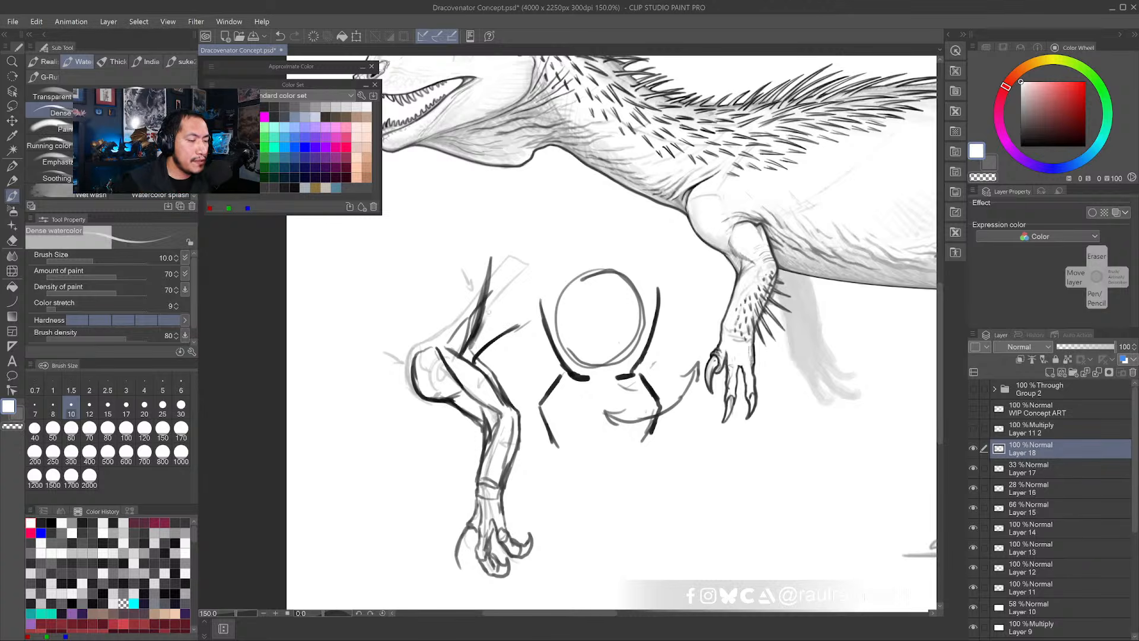
{"action": "key", "text": "ctrl+z"}
{"action": "left_click_drag", "start_coordinate": [484, 359], "coordinate": [466, 325]}
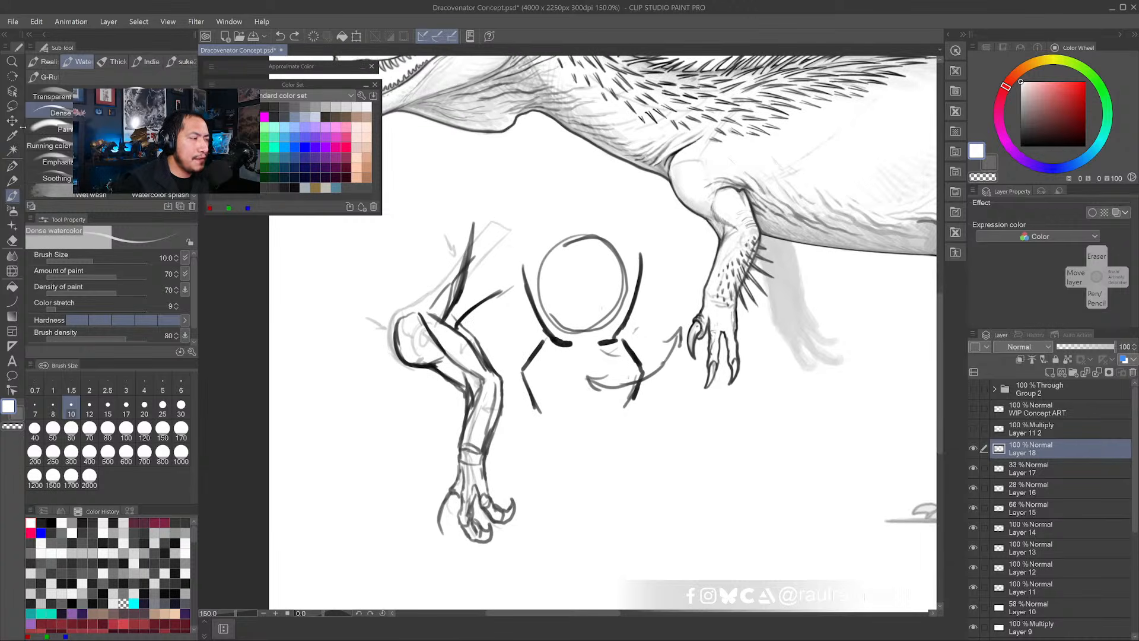
{"action": "left_click", "coordinate": [13, 121]}
{"action": "left_click_drag", "start_coordinate": [575, 270], "coordinate": [541, 280]}
{"action": "key", "text": "ctrl+z"}
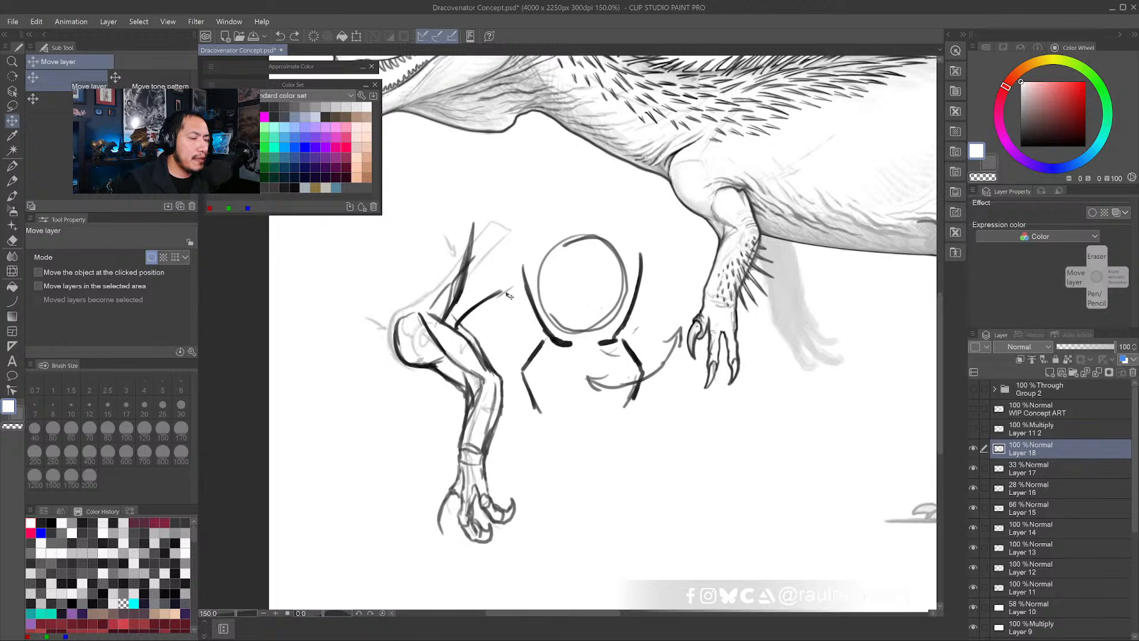
- Handwrite "David Krentz" in black with the Lighter pencil below the front-view sketch and underline it
{"action": "key", "text": "p"}
{"action": "left_click_drag", "start_coordinate": [617, 413], "coordinate": [462, 270]}
{"action": "left_click", "coordinate": [52, 521]}
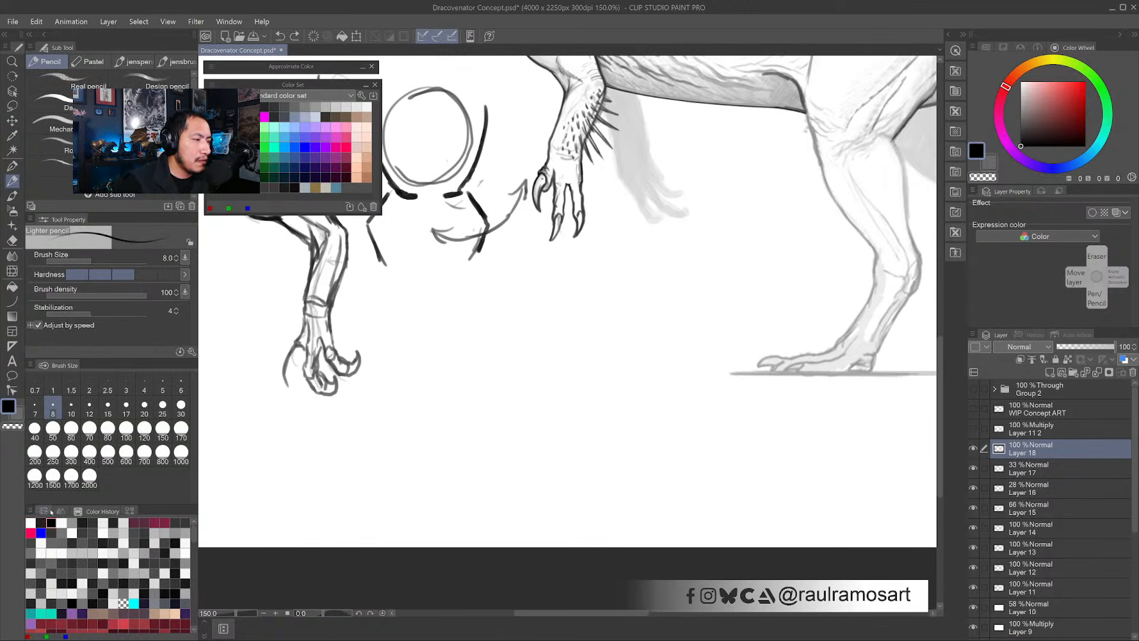
{"action": "mouse_move", "coordinate": [457, 358]}
{"action": "left_mouse_down"}
{"action": "mouse_move", "coordinate": [472, 325]}
{"action": "mouse_move", "coordinate": [457, 356]}
{"action": "left_mouse_up"}
{"action": "mouse_move", "coordinate": [487, 337]}
{"action": "left_mouse_down"}
{"action": "mouse_move", "coordinate": [489, 346]}
{"action": "mouse_move", "coordinate": [508, 325]}
{"action": "left_mouse_up"}
{"action": "mouse_move", "coordinate": [521, 320]}
{"action": "left_mouse_down"}
{"action": "mouse_move", "coordinate": [516, 331]}
{"action": "mouse_move", "coordinate": [530, 328]}
{"action": "left_mouse_up"}
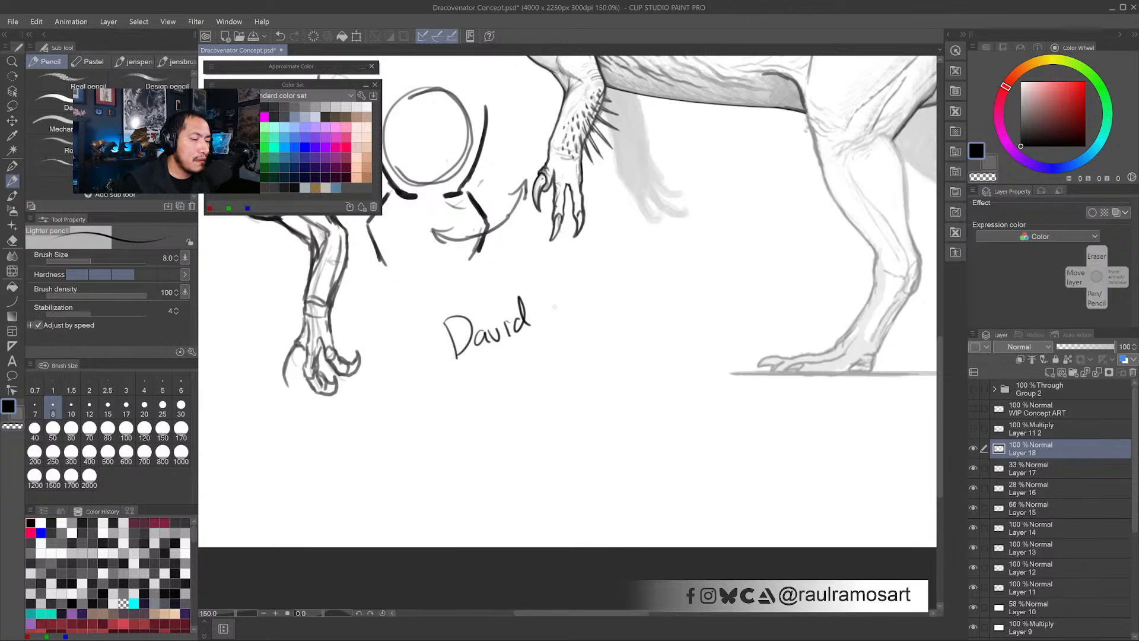
{"action": "left_click_drag", "start_coordinate": [552, 288], "coordinate": [553, 322]}
{"action": "mouse_move", "coordinate": [563, 287]}
{"action": "left_mouse_down"}
{"action": "mouse_move", "coordinate": [553, 305]}
{"action": "mouse_move", "coordinate": [575, 314]}
{"action": "left_mouse_up"}
{"action": "mouse_move", "coordinate": [573, 310]}
{"action": "left_mouse_down"}
{"action": "mouse_move", "coordinate": [599, 288]}
{"action": "mouse_move", "coordinate": [602, 304]}
{"action": "mouse_move", "coordinate": [634, 291]}
{"action": "left_mouse_up"}
{"action": "mouse_move", "coordinate": [618, 277]}
{"action": "left_mouse_down"}
{"action": "mouse_move", "coordinate": [641, 268]}
{"action": "mouse_move", "coordinate": [675, 271]}
{"action": "left_mouse_up"}
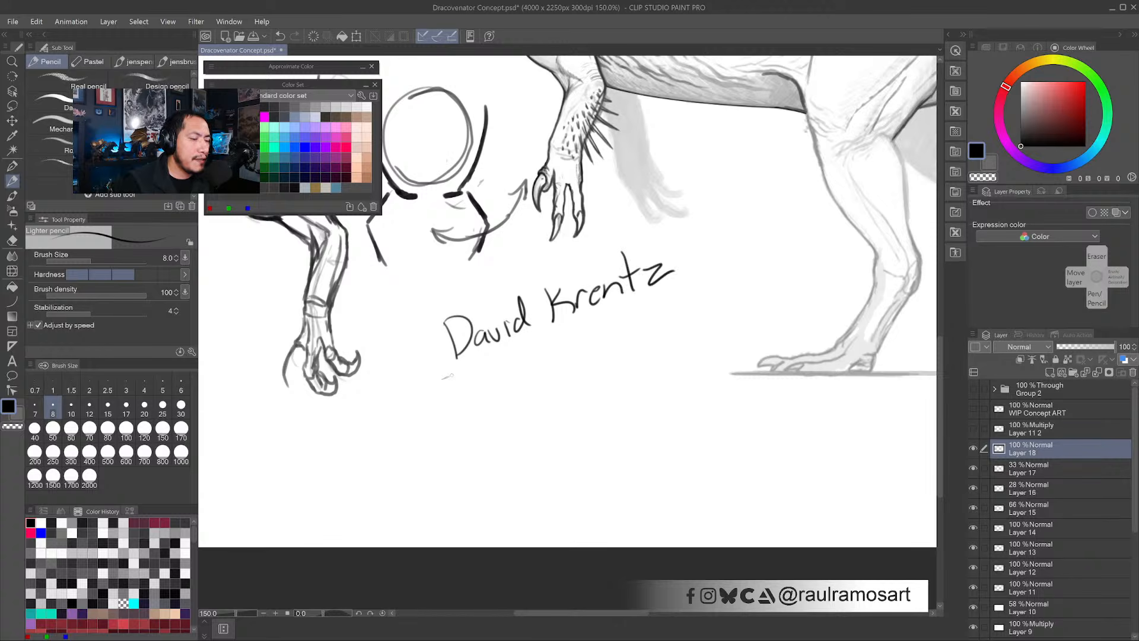
{"action": "left_click_drag", "start_coordinate": [445, 377], "coordinate": [721, 263]}
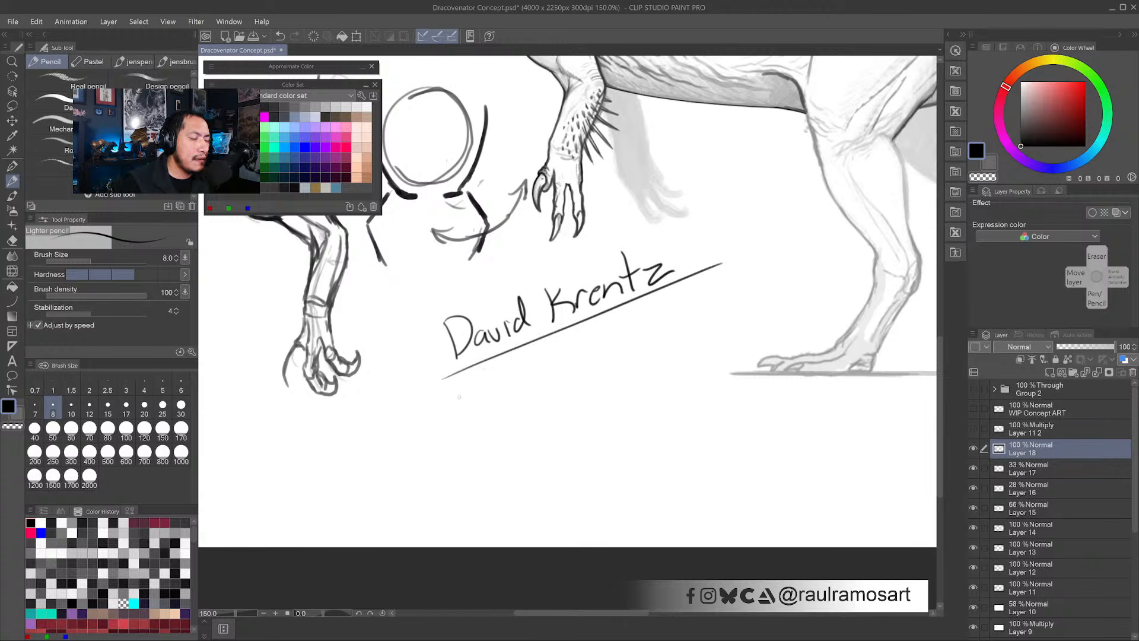
- Write "DVD Gnomon" beneath the underlined name, underline it, and draw an arrow pointing up to it
{"action": "left_click_drag", "start_coordinate": [454, 388], "coordinate": [464, 421]}
{"action": "mouse_move", "coordinate": [455, 386]}
{"action": "left_mouse_down"}
{"action": "mouse_move", "coordinate": [479, 391]}
{"action": "mouse_move", "coordinate": [467, 421]}
{"action": "left_mouse_up"}
{"action": "mouse_move", "coordinate": [482, 385]}
{"action": "left_mouse_down"}
{"action": "mouse_move", "coordinate": [486, 396]}
{"action": "mouse_move", "coordinate": [508, 373]}
{"action": "left_mouse_up"}
{"action": "left_click_drag", "start_coordinate": [504, 375], "coordinate": [514, 398]}
{"action": "mouse_move", "coordinate": [566, 344]}
{"action": "left_mouse_down"}
{"action": "mouse_move", "coordinate": [547, 380]}
{"action": "mouse_move", "coordinate": [675, 323]}
{"action": "left_mouse_up"}
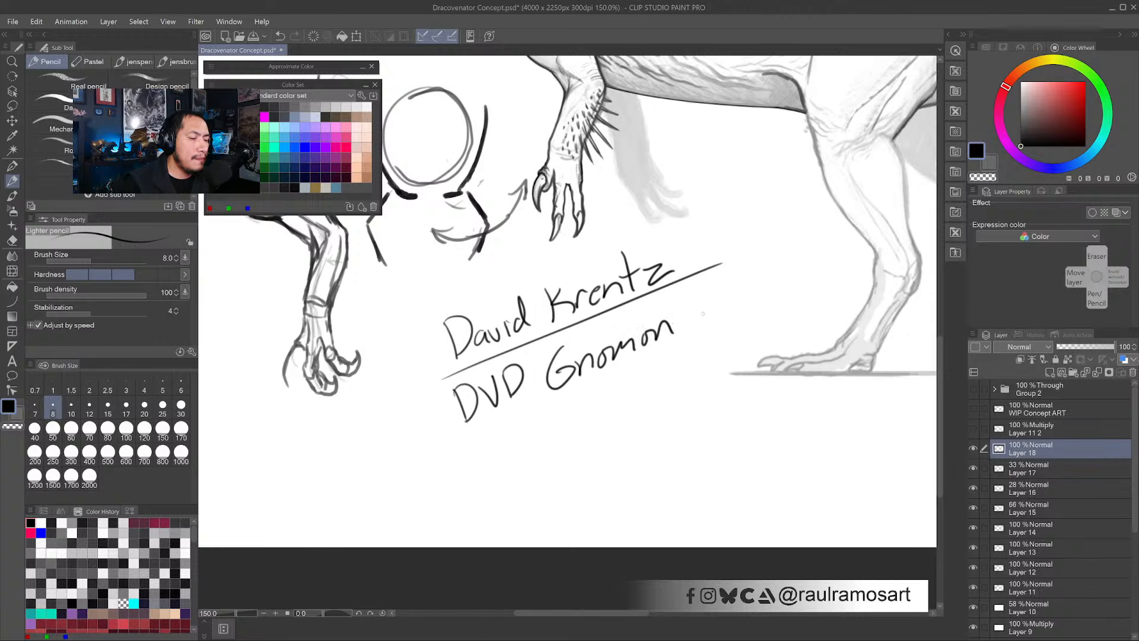
{"action": "left_click_drag", "start_coordinate": [473, 441], "coordinate": [702, 336]}
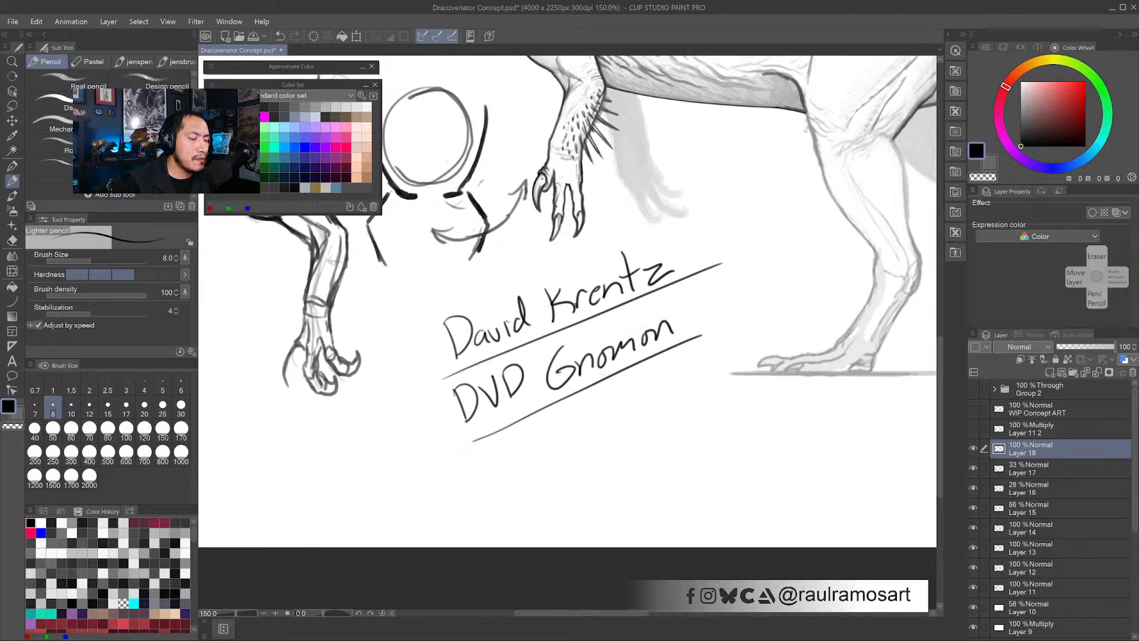
{"action": "mouse_move", "coordinate": [500, 487]}
{"action": "left_mouse_down"}
{"action": "mouse_move", "coordinate": [560, 401]}
{"action": "mouse_move", "coordinate": [537, 421]}
{"action": "mouse_move", "coordinate": [569, 419]}
{"action": "left_mouse_up"}
{"action": "key", "text": "ctrl+z"}
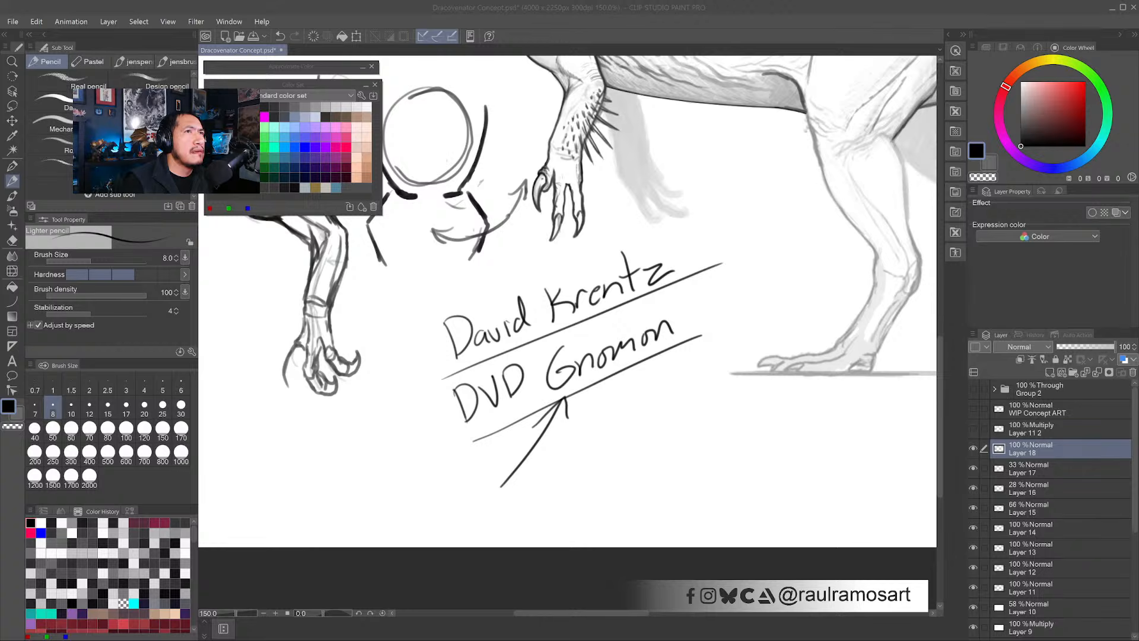
- Switch to the browser, view the WorthPoint listing for the Gnomon dinosaur anatomy DVD at full window size, and close it
{"action": "left_click_drag", "start_coordinate": [416, 1], "coordinate": [695, 53]}
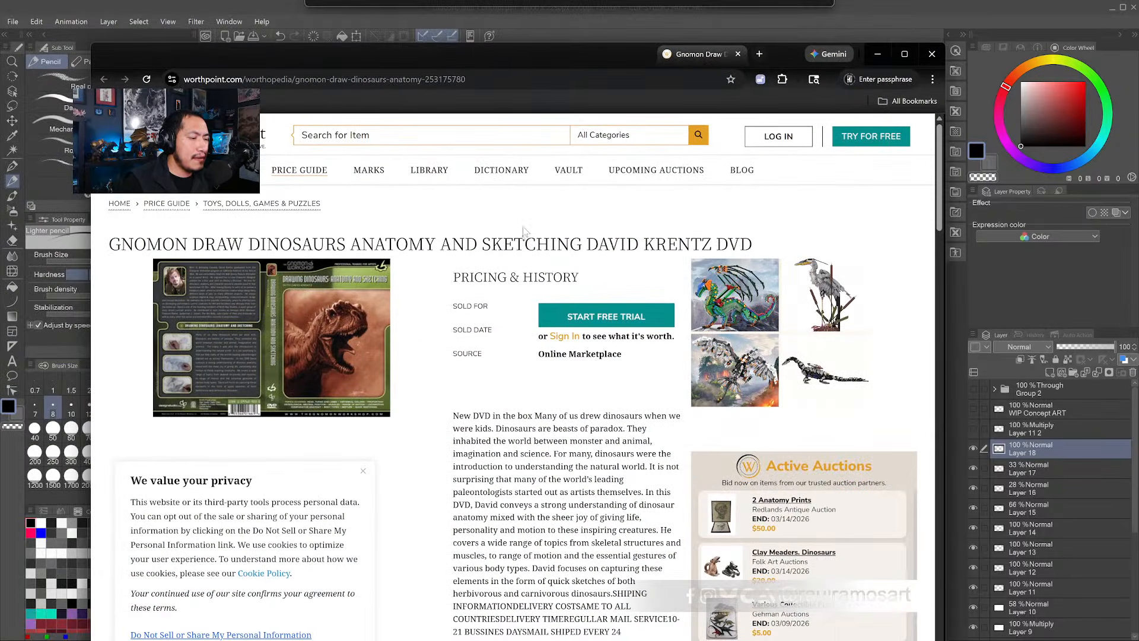
{"action": "left_click", "coordinate": [904, 55]}
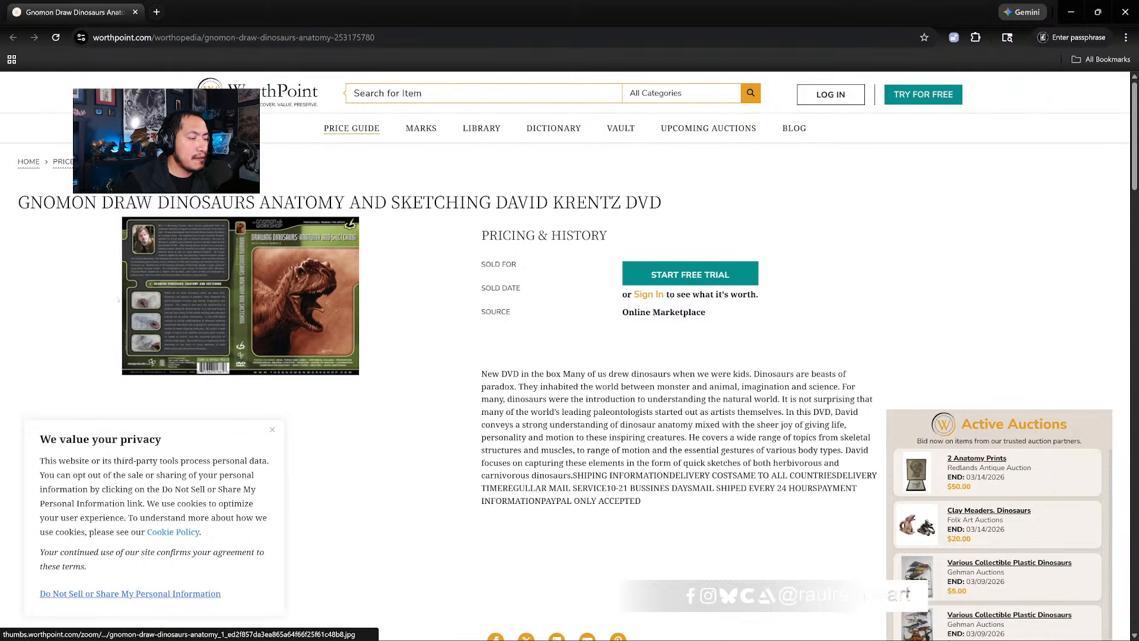
{"action": "scroll", "coordinate": [293, 326], "scroll_direction": "down", "scroll_amount": 3}
{"action": "scroll", "coordinate": [293, 327], "scroll_direction": "up", "scroll_amount": 3}
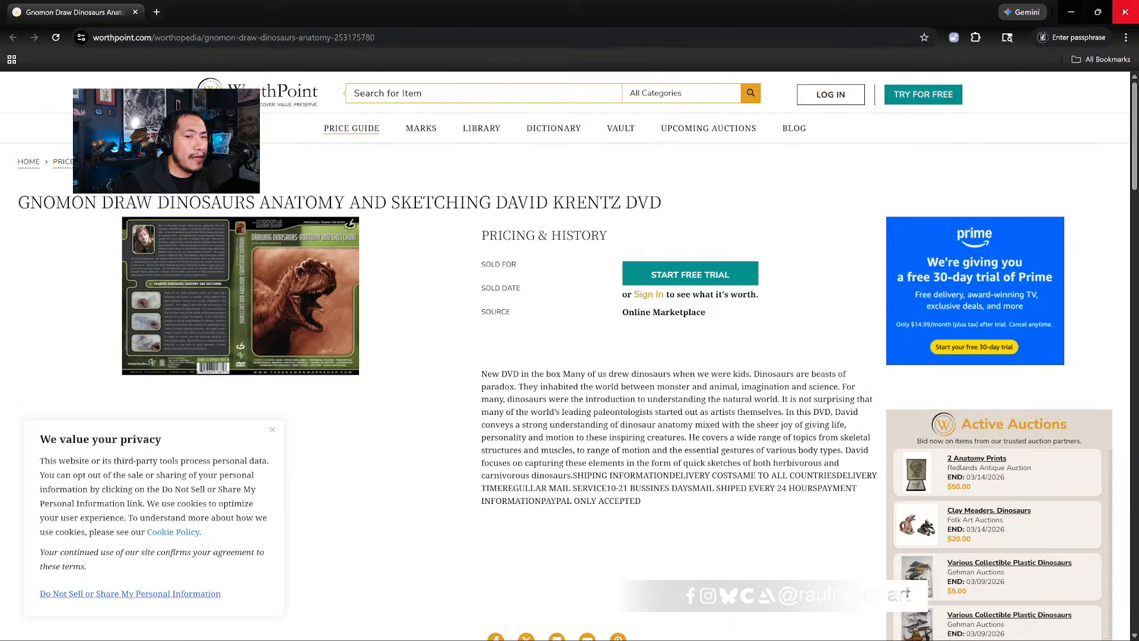
{"action": "left_click", "coordinate": [1124, 12]}
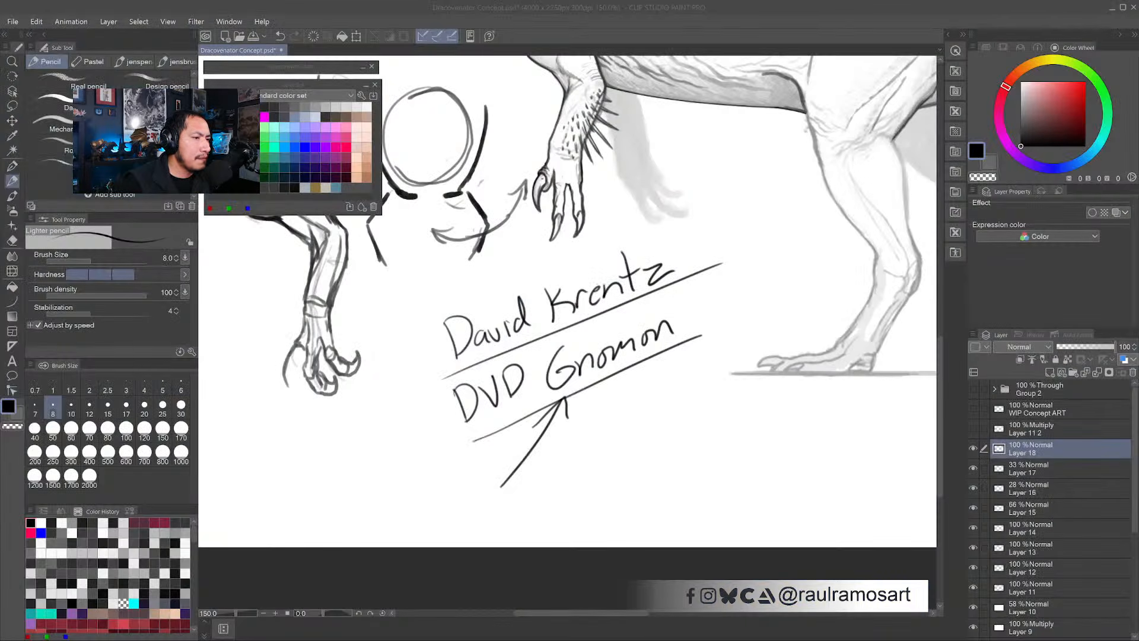
- Save the drawing with the handwritten DVD note
{"action": "left_click", "coordinate": [12, 22]}
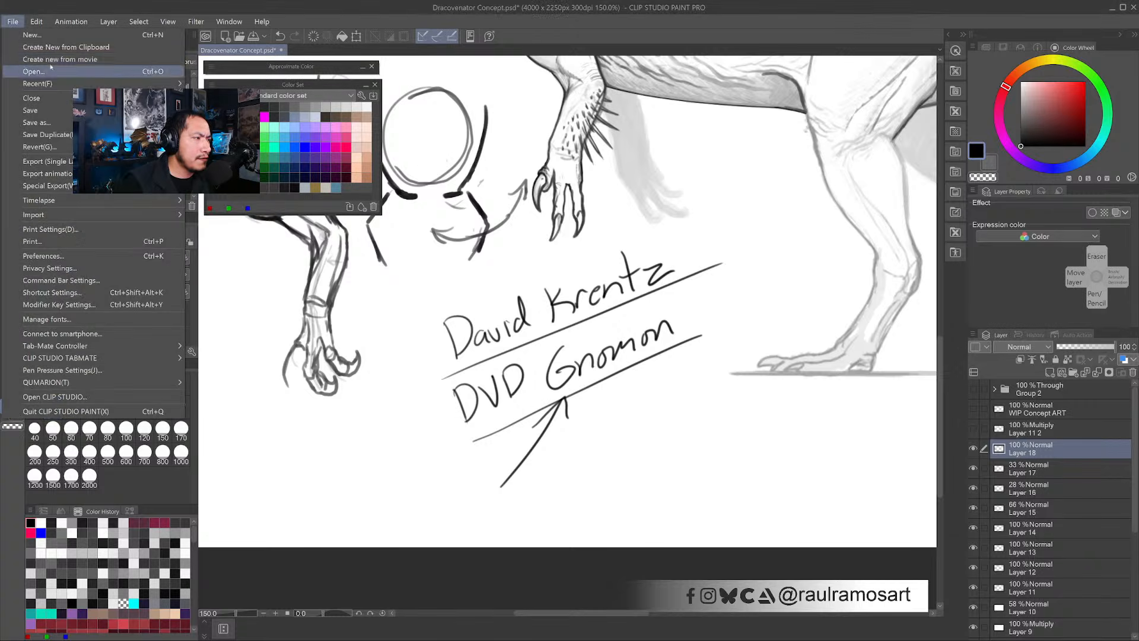
{"action": "left_click", "coordinate": [32, 111]}
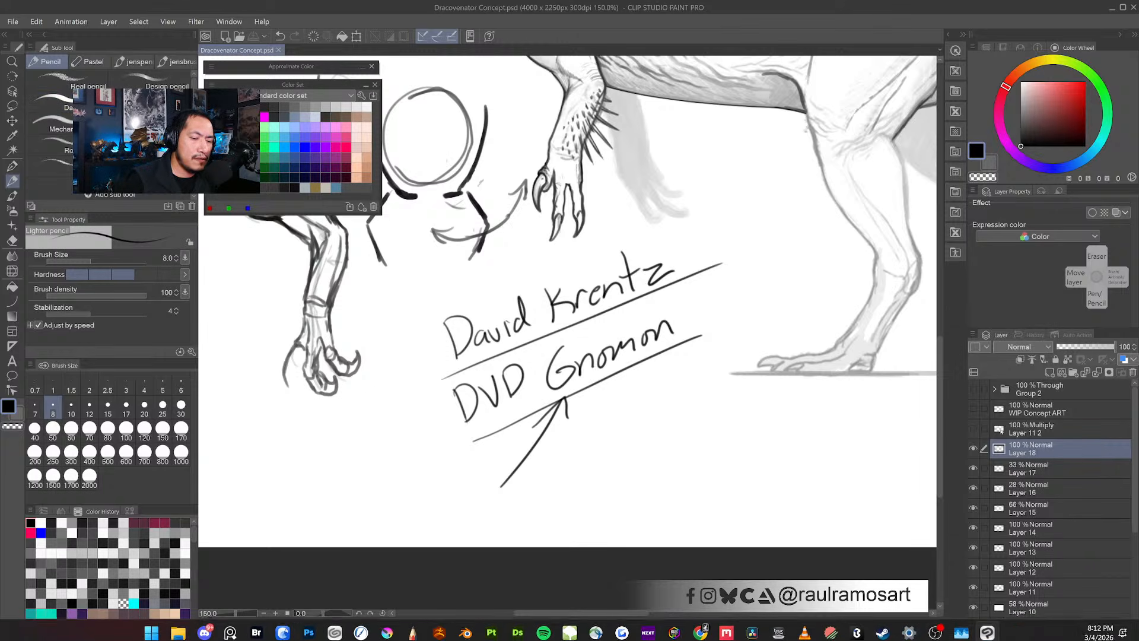
- Hide Layer 18, Layer 17 and Layer 16 to clear the arm diagrams and notes, and save the drawing
{"action": "left_click", "coordinate": [973, 448]}
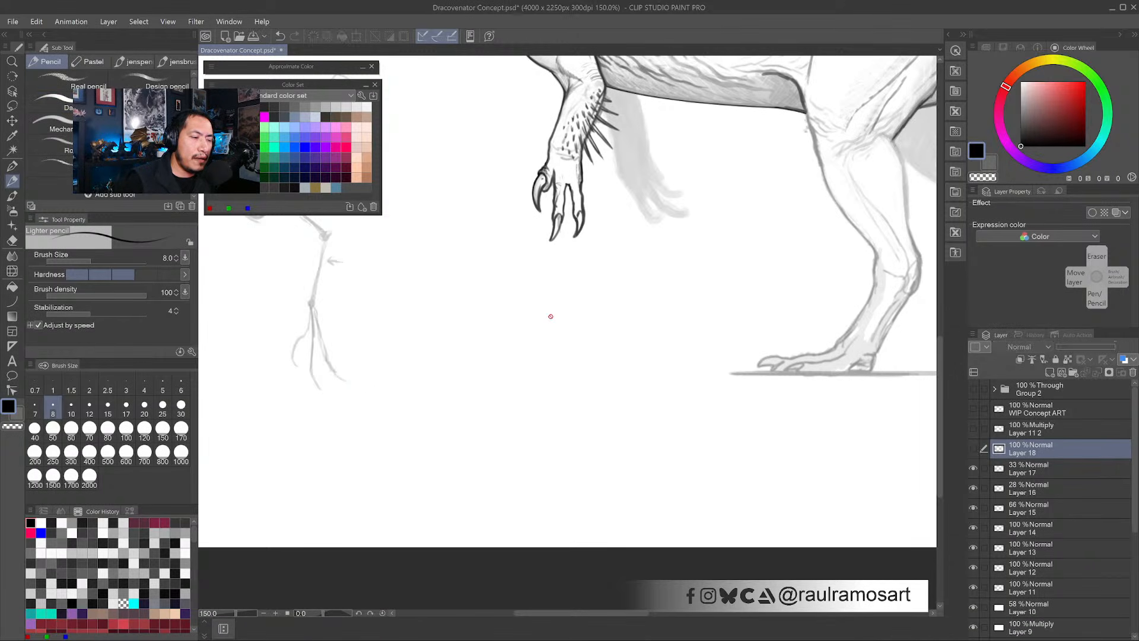
{"action": "scroll", "coordinate": [531, 376], "scroll_direction": "down", "scroll_amount": 1}
{"action": "left_click_drag", "start_coordinate": [587, 289], "coordinate": [577, 411]}
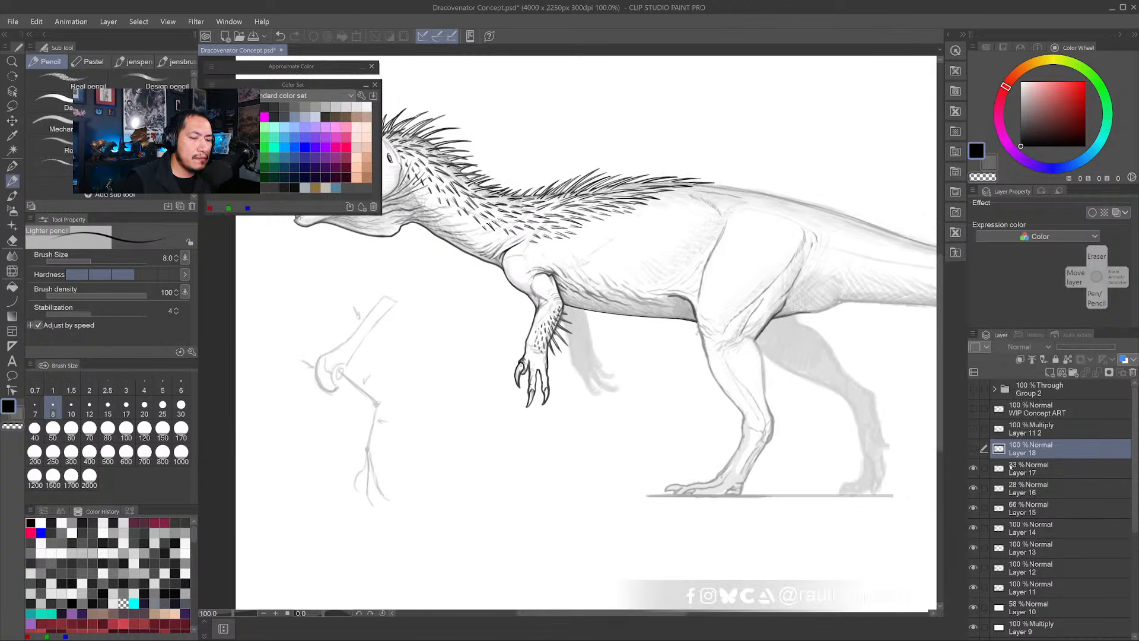
{"action": "left_click", "coordinate": [974, 469]}
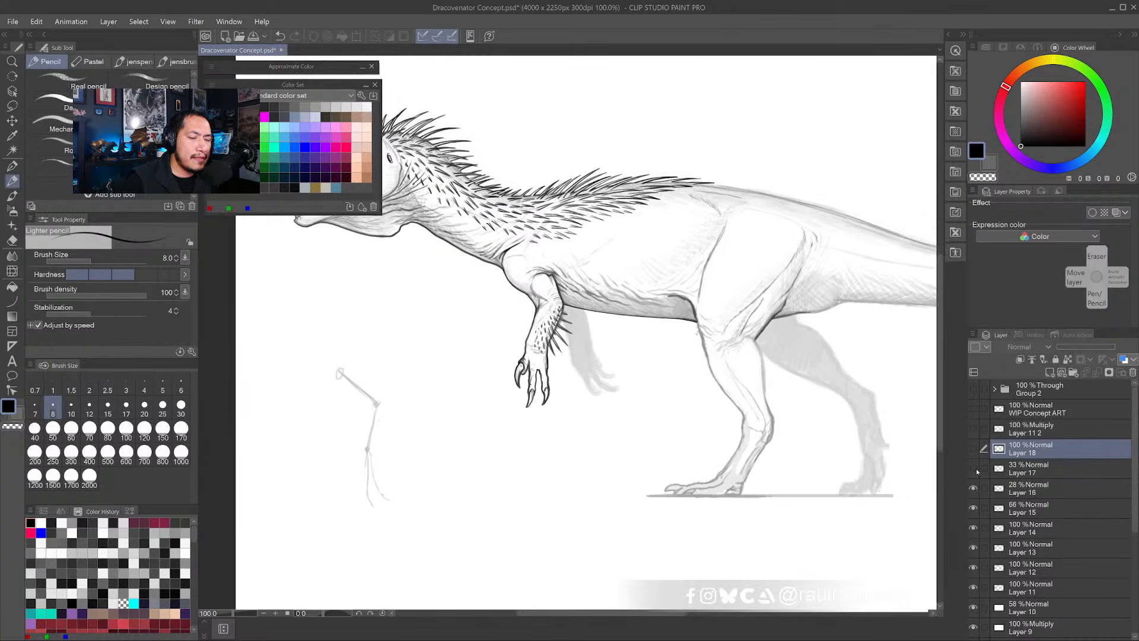
{"action": "left_click", "coordinate": [973, 488]}
{"action": "left_click_drag", "start_coordinate": [584, 335], "coordinate": [557, 396]}
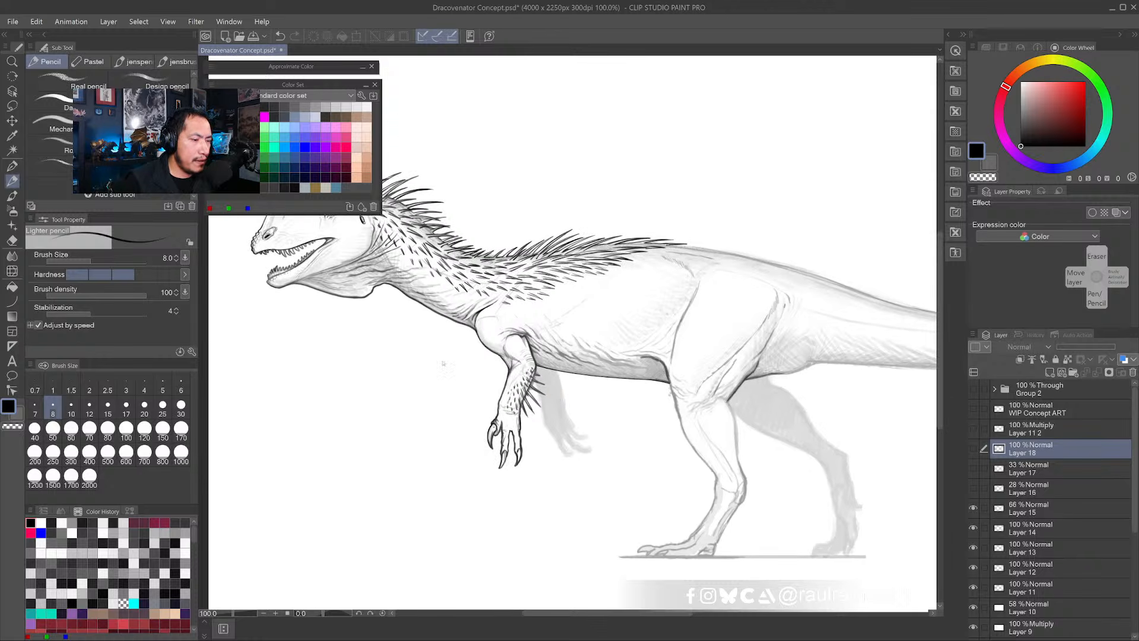
{"action": "key", "text": "ctrl+s"}
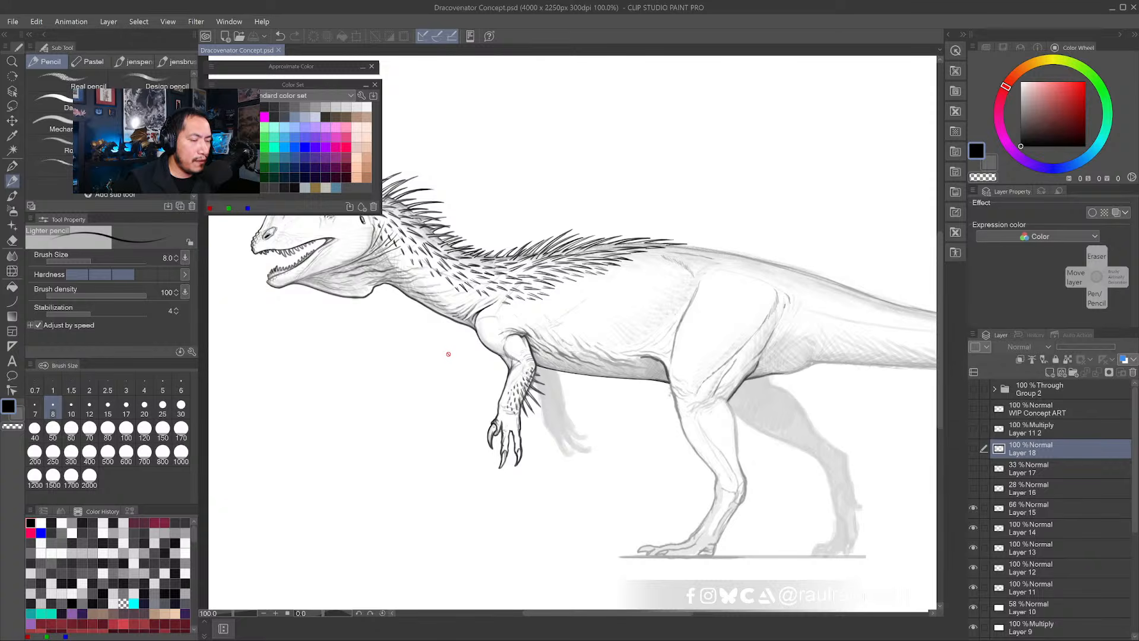
{"action": "left_click_drag", "start_coordinate": [647, 337], "coordinate": [628, 372]}
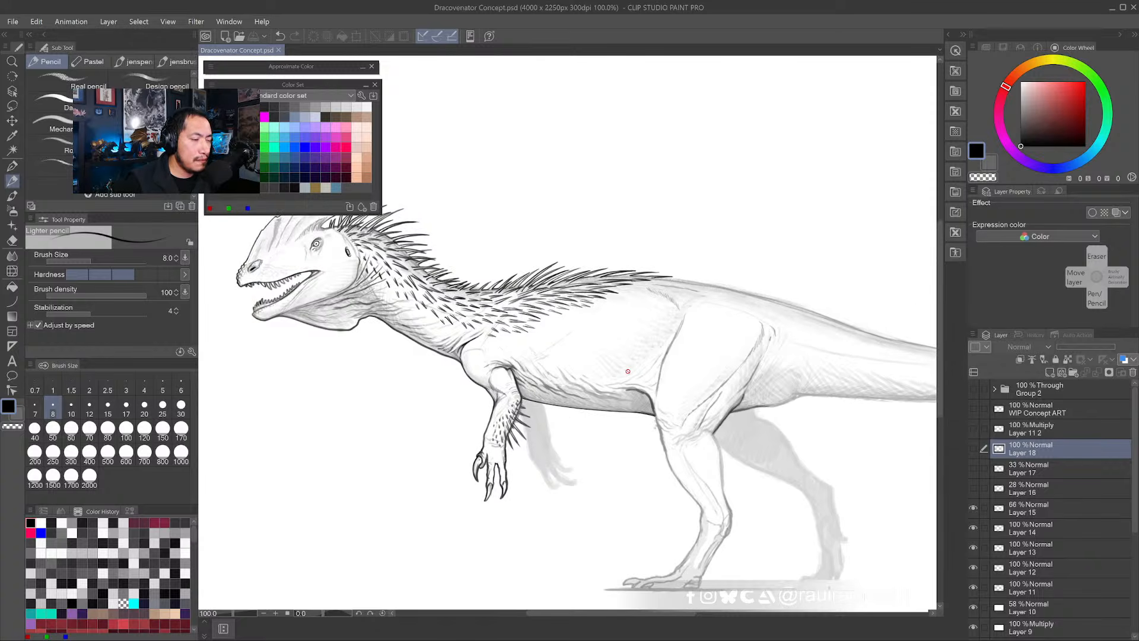